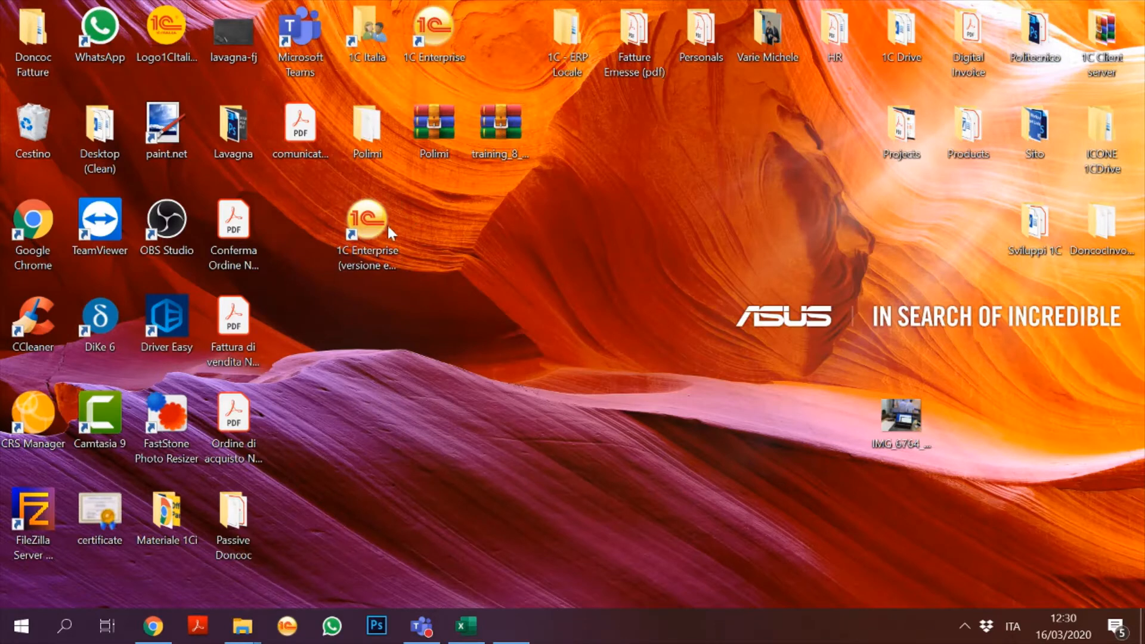
Step: Launch the 1C Enterprise training edition and start the Polimi infobase to reach its login prompt
{"action": "left_click", "coordinate": [343, 247]}
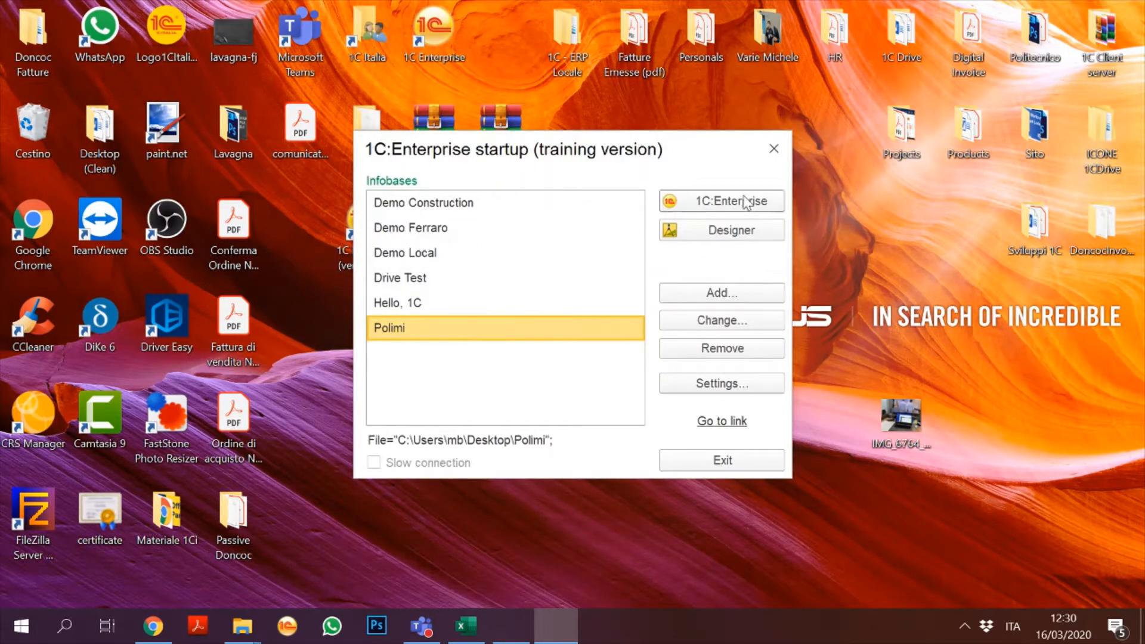
{"action": "left_click", "coordinate": [724, 200]}
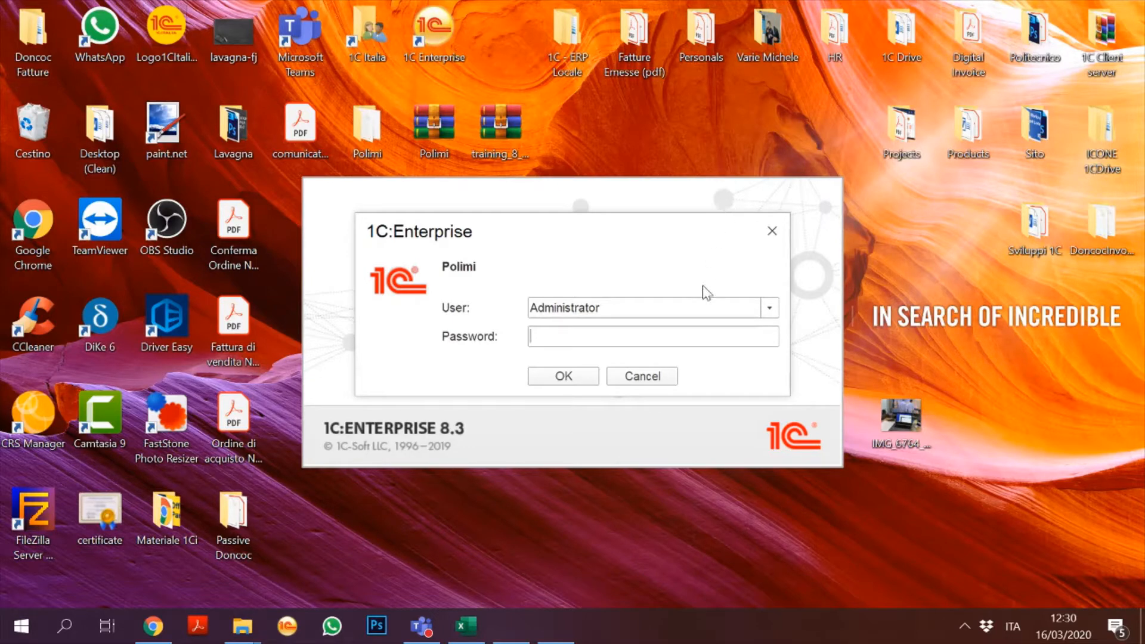
Step: Log in to Polimi as Administrator, then bring the Teams call window forward
{"action": "left_click", "coordinate": [543, 381]}
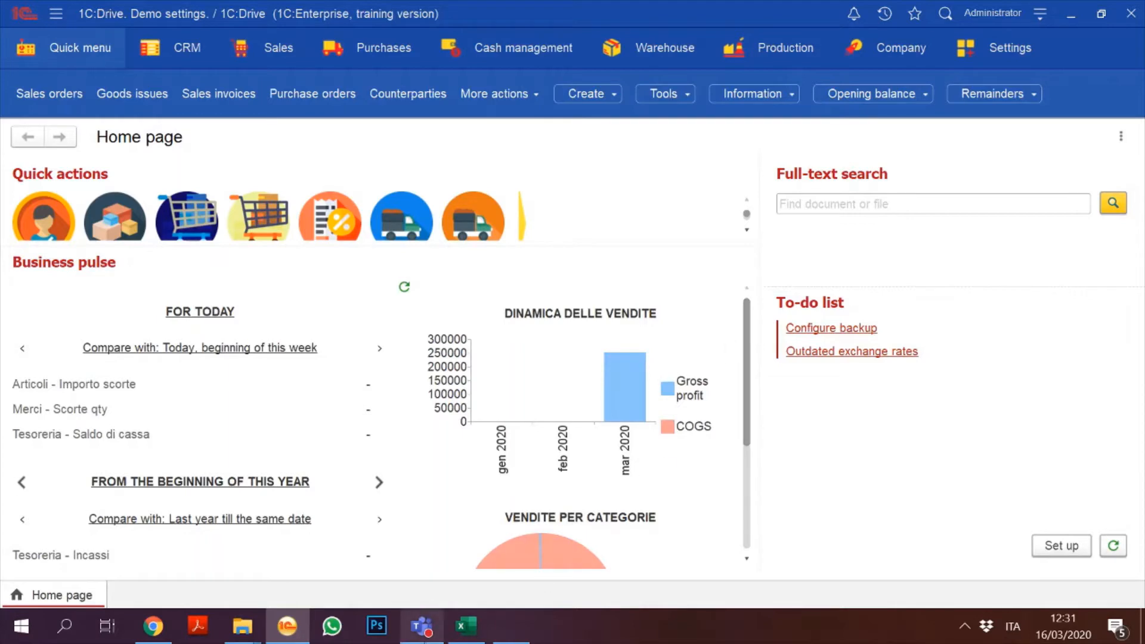
{"action": "left_click", "coordinate": [426, 636]}
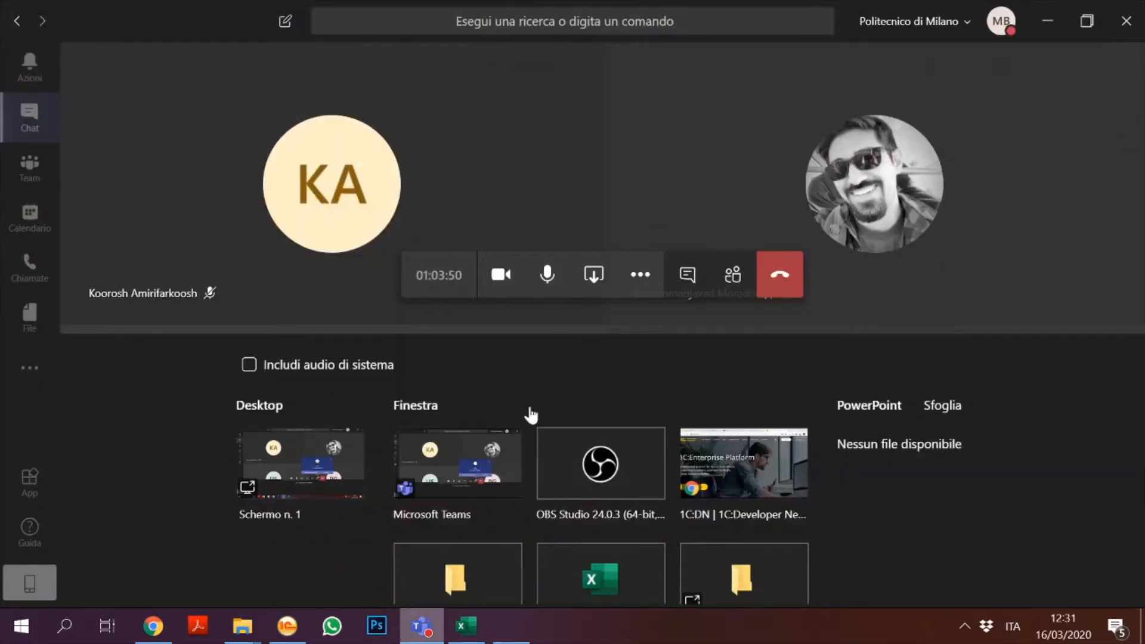
Step: Put away the Teams call window using the taskbar icon
{"action": "left_click", "coordinate": [427, 627]}
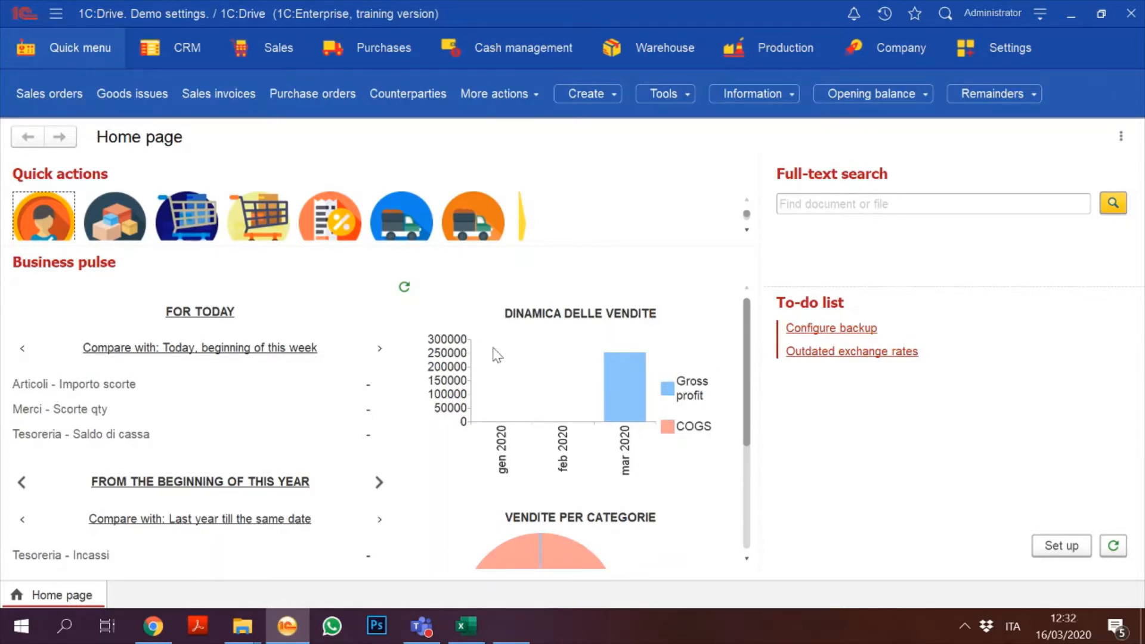
{"action": "mouse_move", "coordinate": [748, 312]}
{"action": "left_mouse_down"}
{"action": "mouse_move", "coordinate": [749, 347]}
{"action": "mouse_move", "coordinate": [748, 317]}
{"action": "left_mouse_up"}
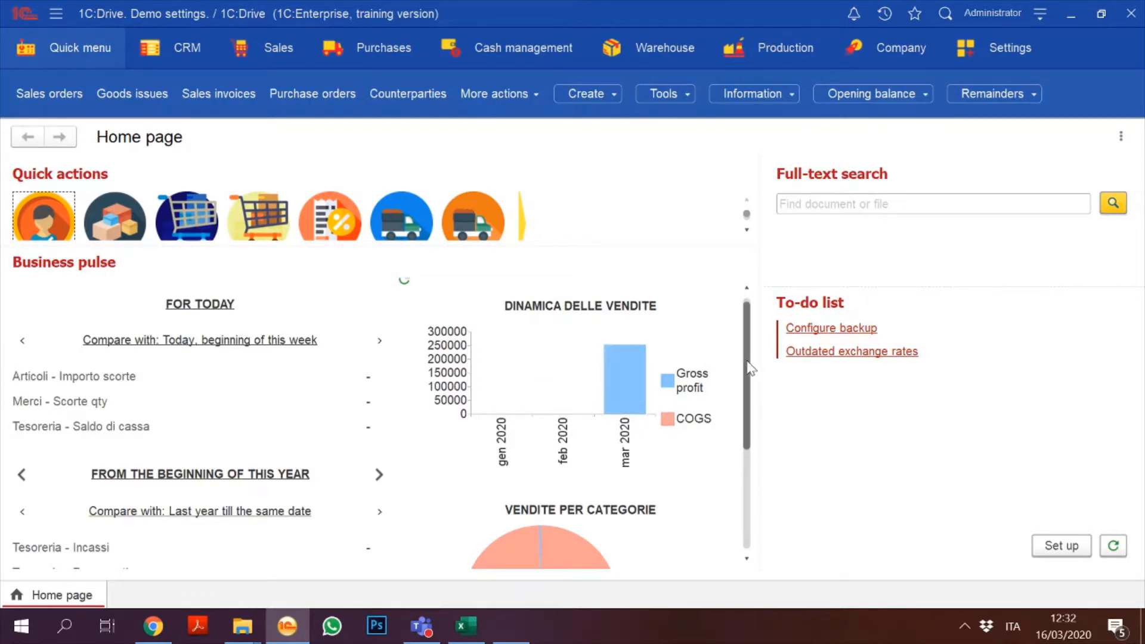
{"action": "left_click_drag", "start_coordinate": [748, 374], "coordinate": [757, 346]}
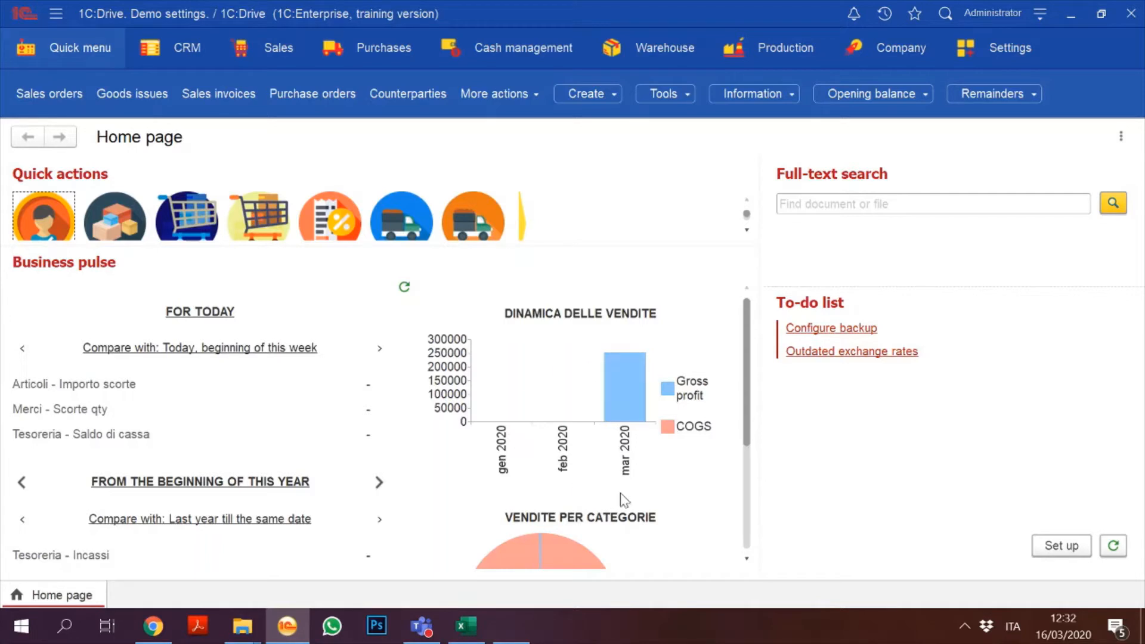
Step: Generate the March 2020 sales report and open the Pistone MP4 product card
{"action": "left_click", "coordinate": [624, 373]}
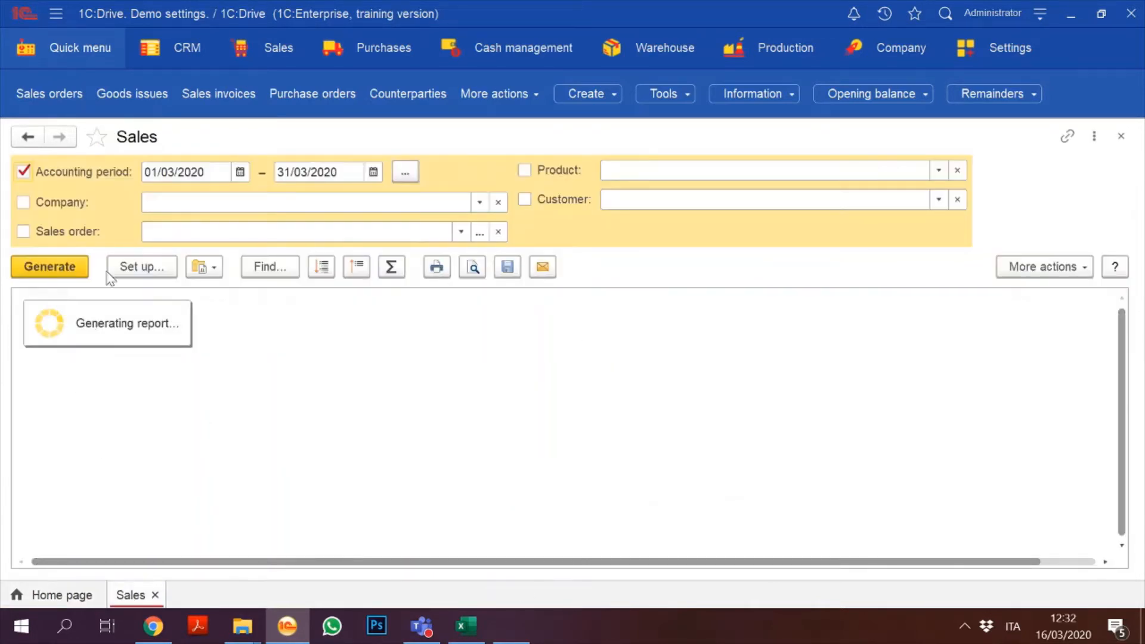
{"action": "left_click", "coordinate": [53, 274]}
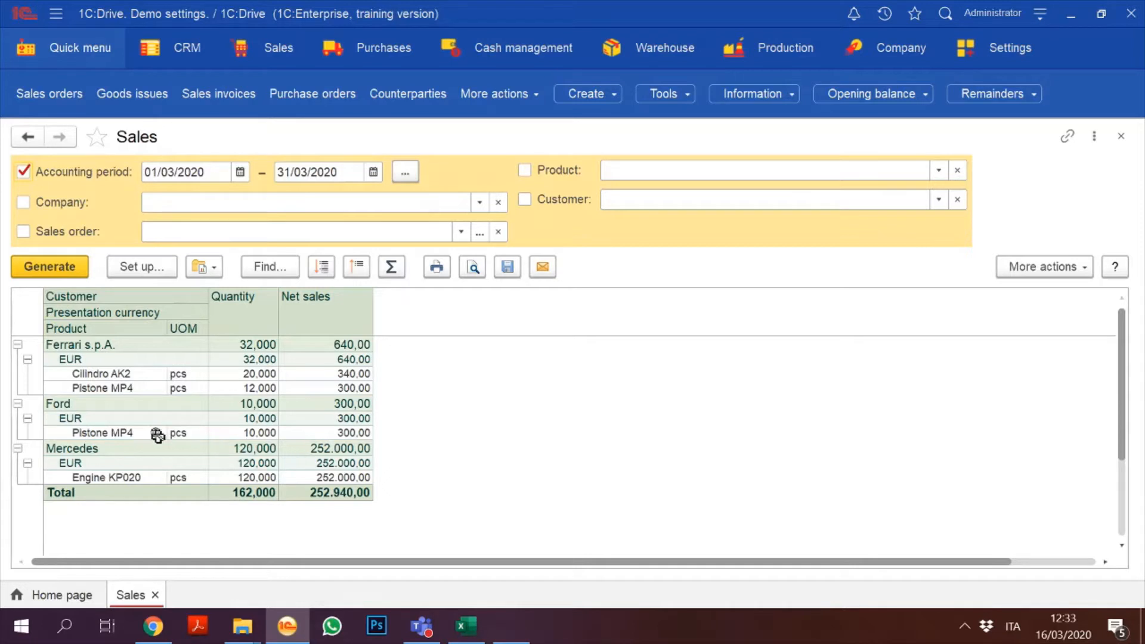
{"action": "left_click", "coordinate": [111, 385]}
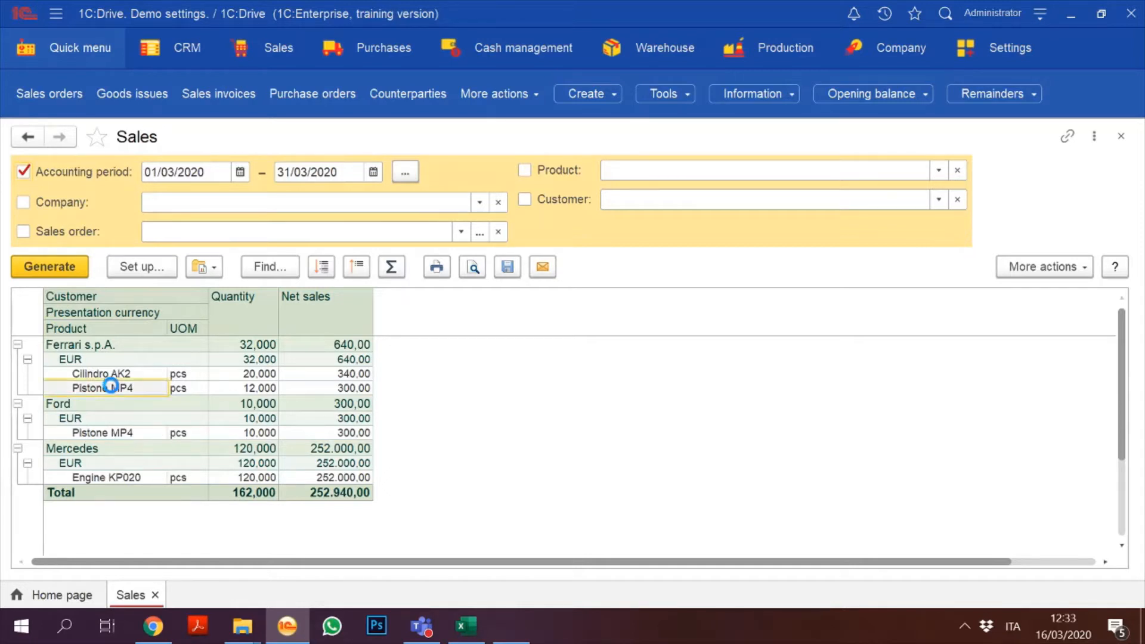
{"action": "double_click", "coordinate": [111, 385]}
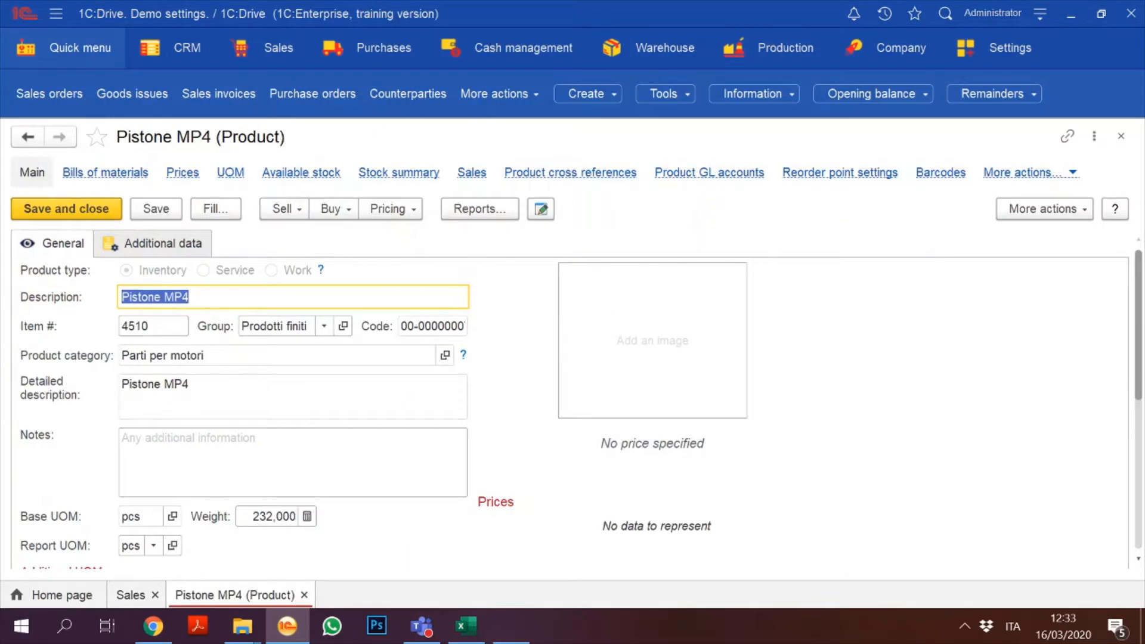
Step: Close the product card and the report, then open the Sales invoices list
{"action": "left_click", "coordinate": [1120, 137]}
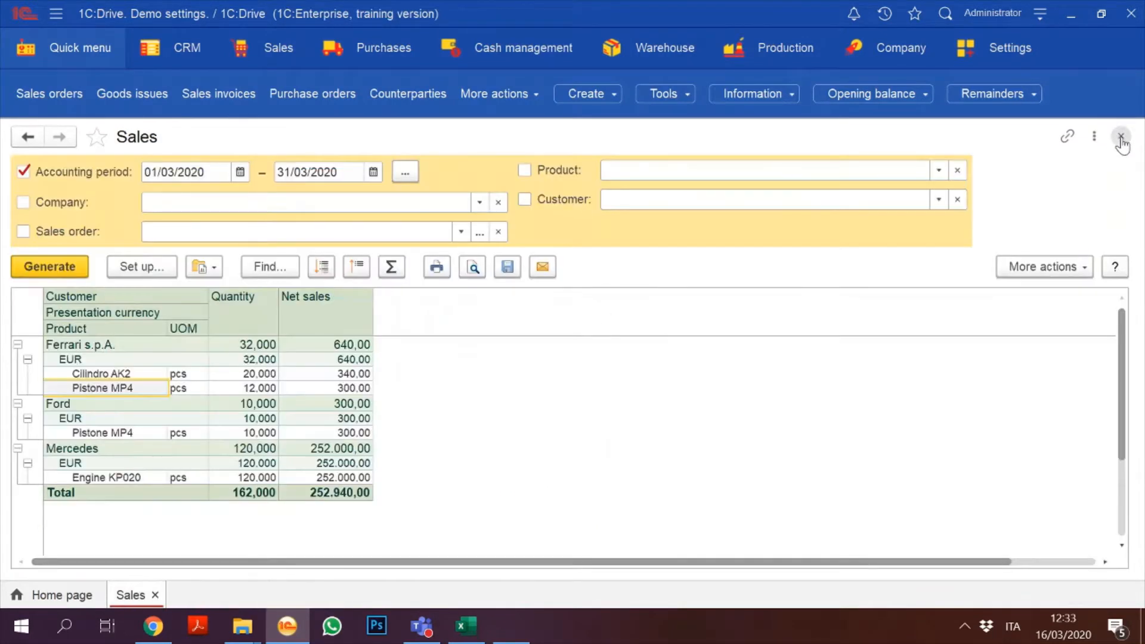
{"action": "left_click", "coordinate": [1121, 138]}
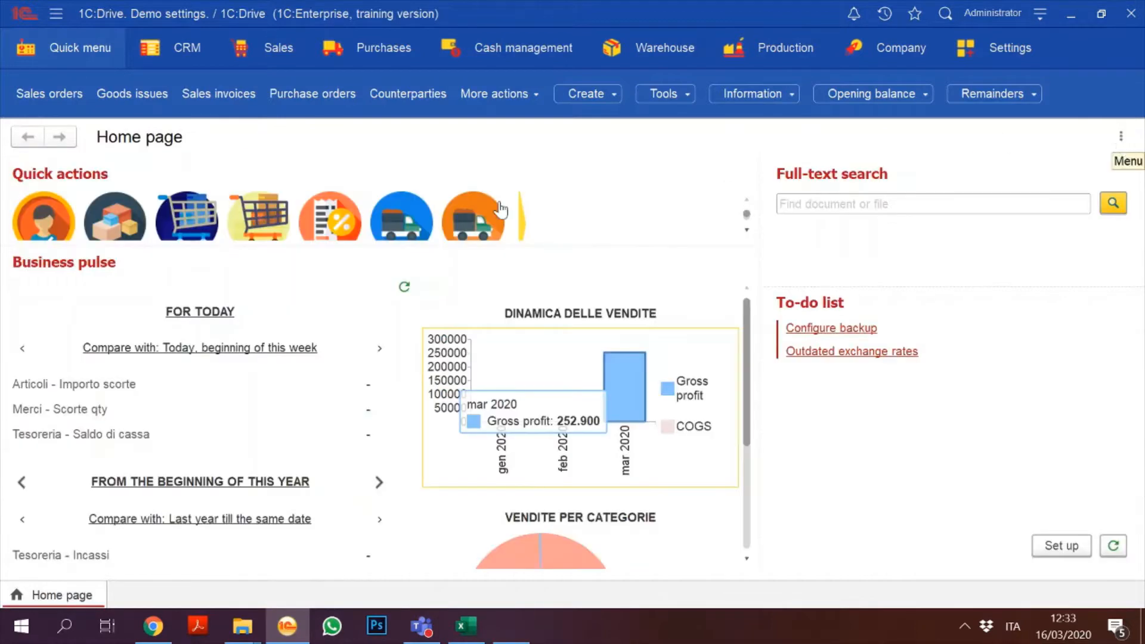
{"action": "left_click", "coordinate": [239, 94]}
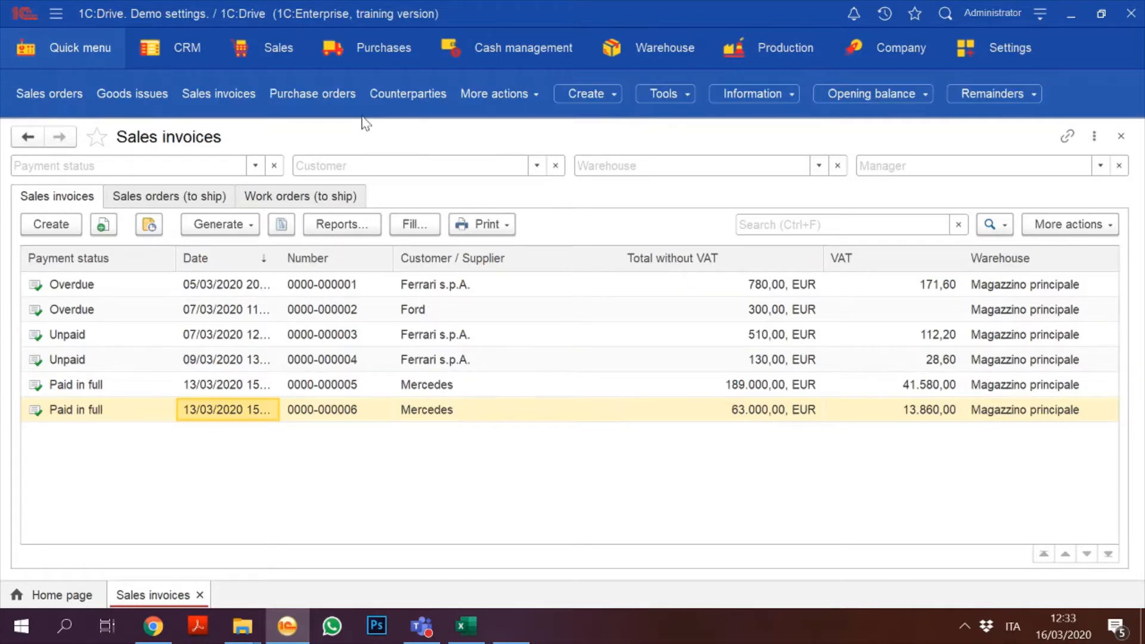
Step: Open the Purchase orders list, then show every function of the Purchases section
{"action": "left_click", "coordinate": [303, 94]}
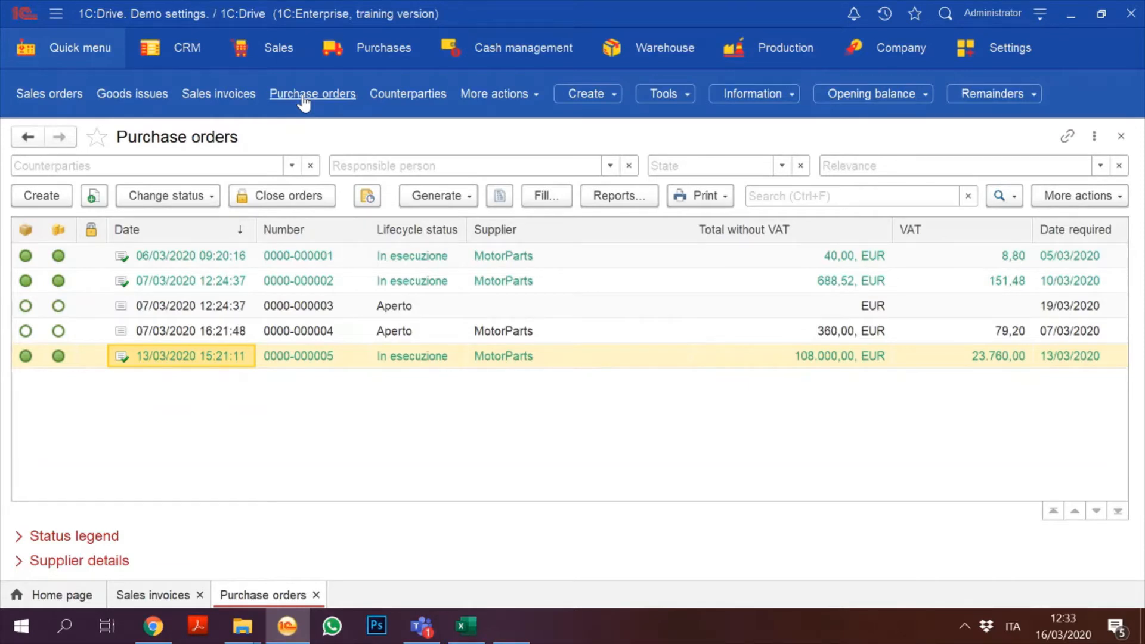
{"action": "left_click", "coordinate": [371, 65]}
{"action": "left_click", "coordinate": [371, 67]}
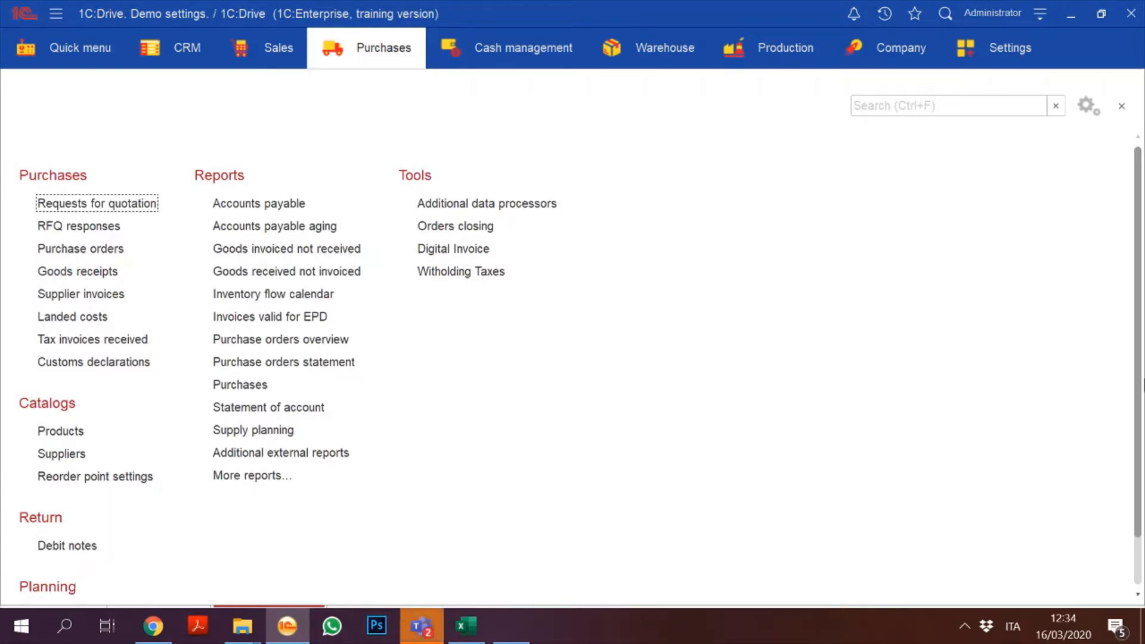
Step: Scroll the Purchases panel and open the Products catalog under Catalogs
{"action": "left_click_drag", "start_coordinate": [1135, 303], "coordinate": [1127, 457]}
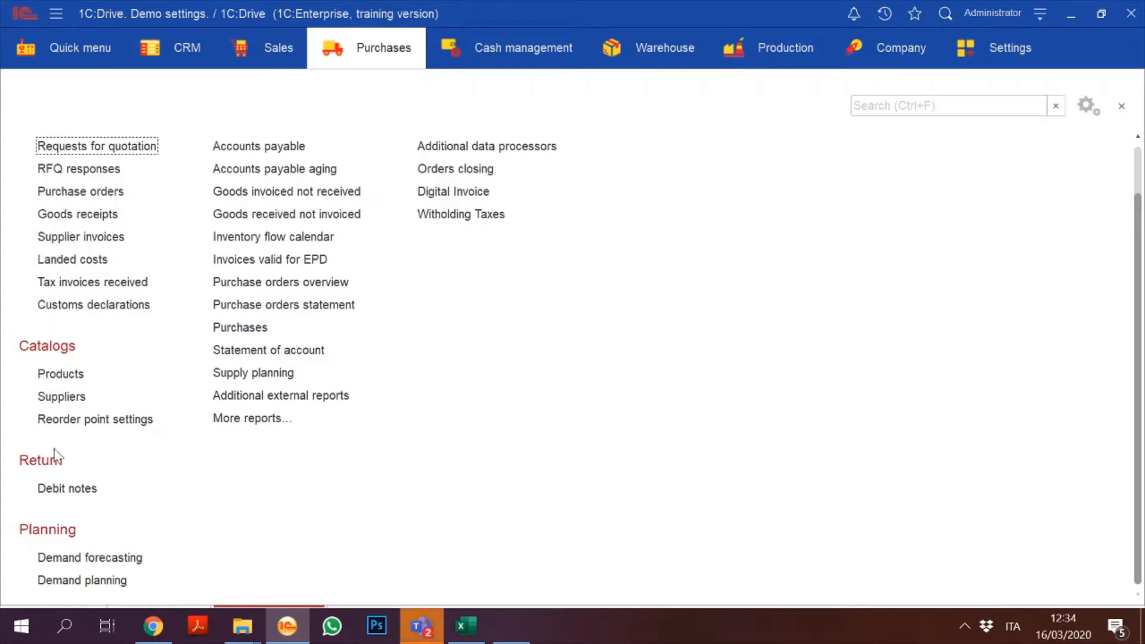
{"action": "left_click", "coordinate": [59, 375]}
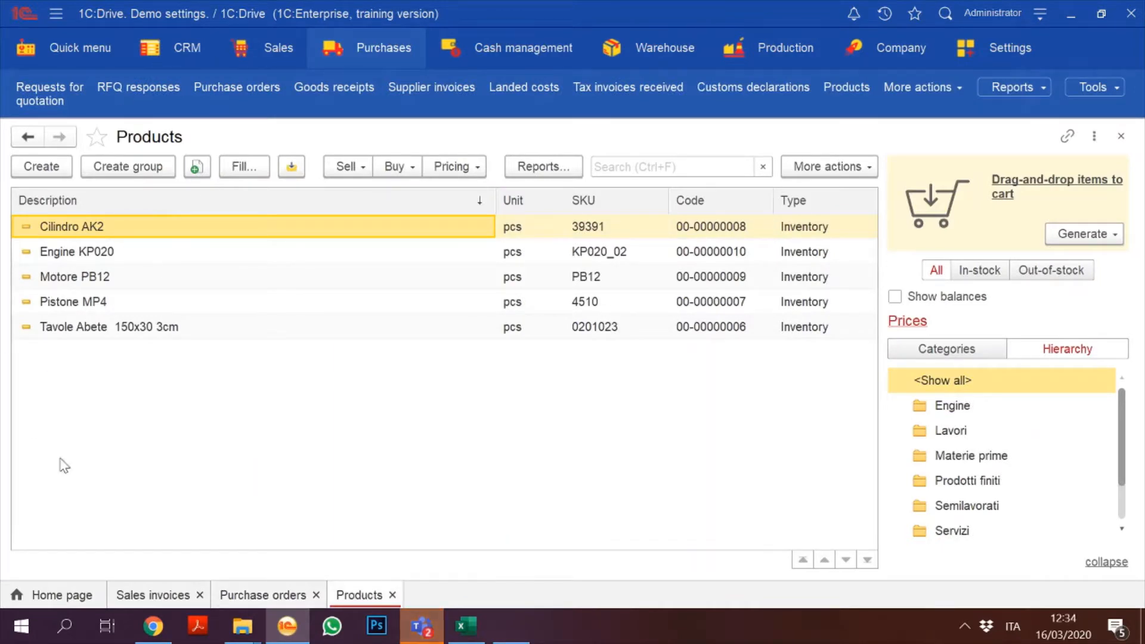
Step: Create a new product described as 'Diesel Engine', then switch to the Teams call
{"action": "left_click", "coordinate": [49, 171]}
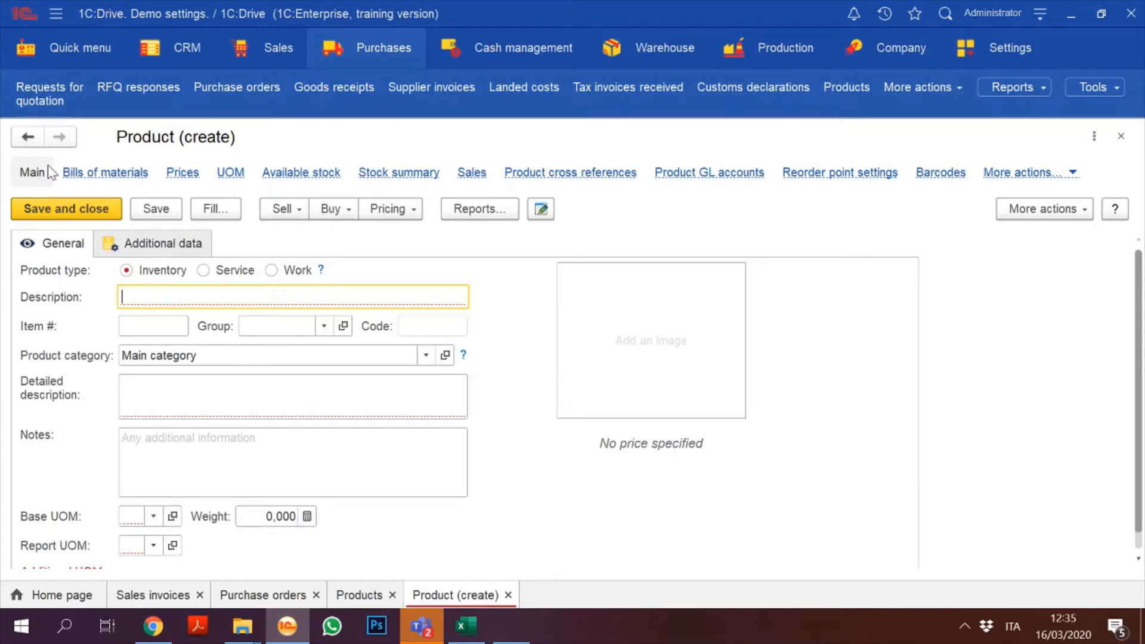
{"action": "type", "text": "Eng"}
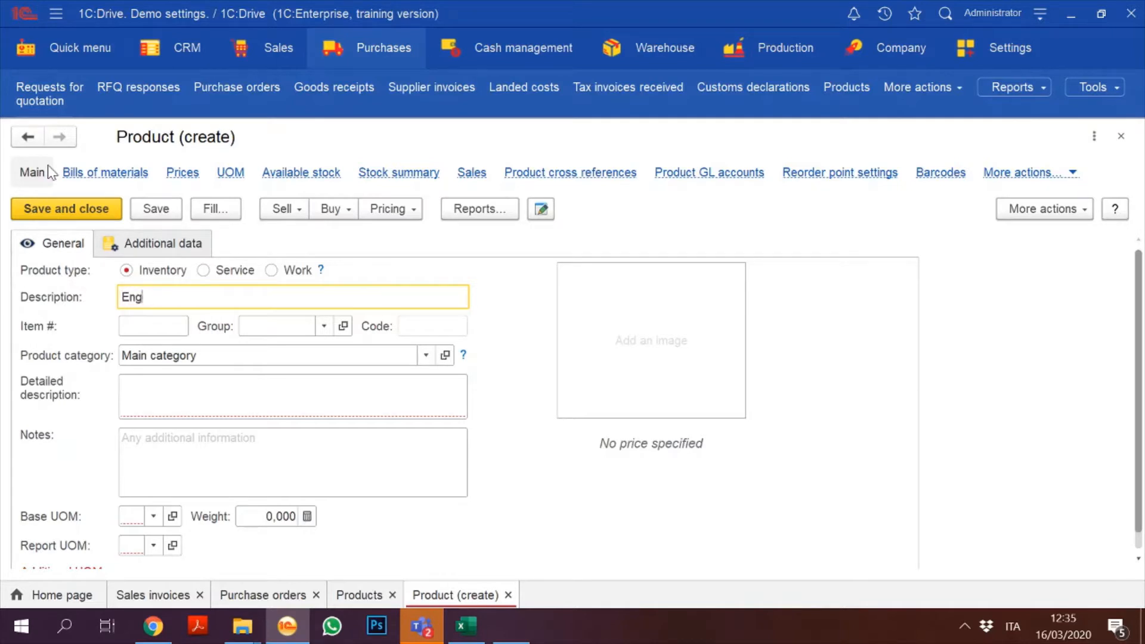
{"action": "key", "text": "BackSpace"}
{"action": "key", "text": "BackSpace"}
{"action": "key", "text": "BackSpace"}
{"action": "type", "text": "Diesel Engine"}
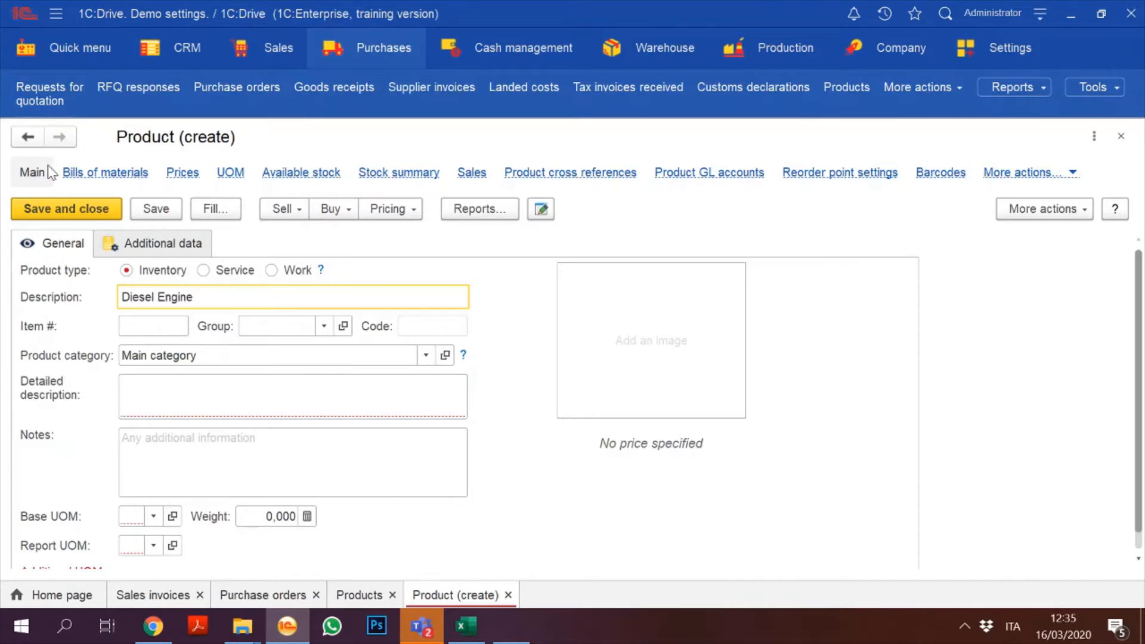
{"action": "left_click", "coordinate": [428, 637]}
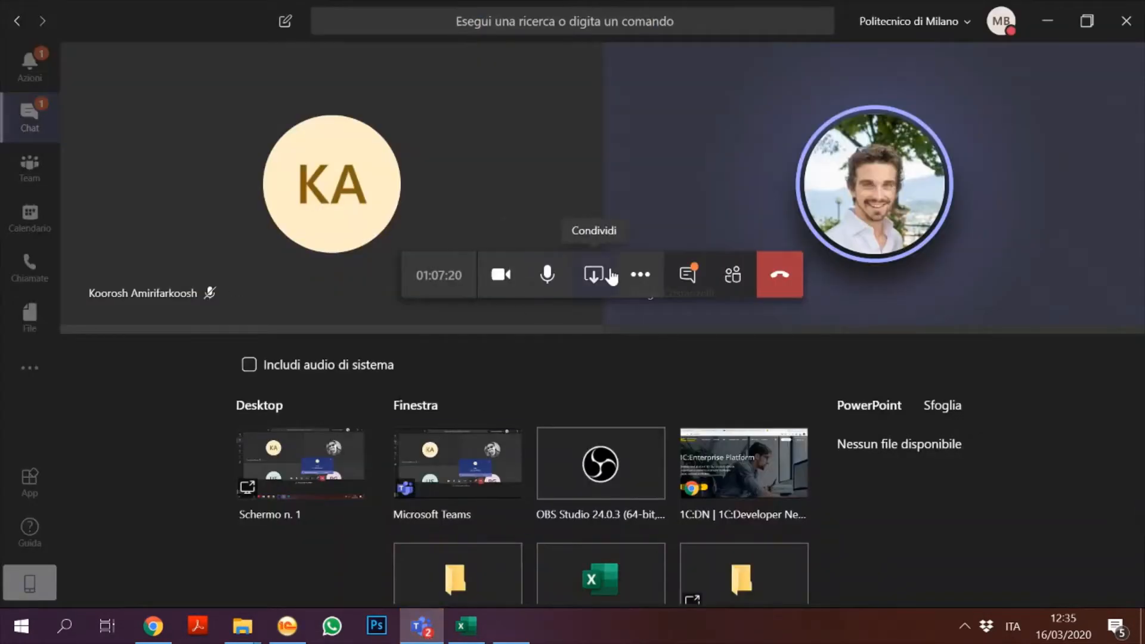
Step: Share the whole desktop, 'Schermo n. 1', with the Teams meeting
{"action": "left_click", "coordinate": [597, 277]}
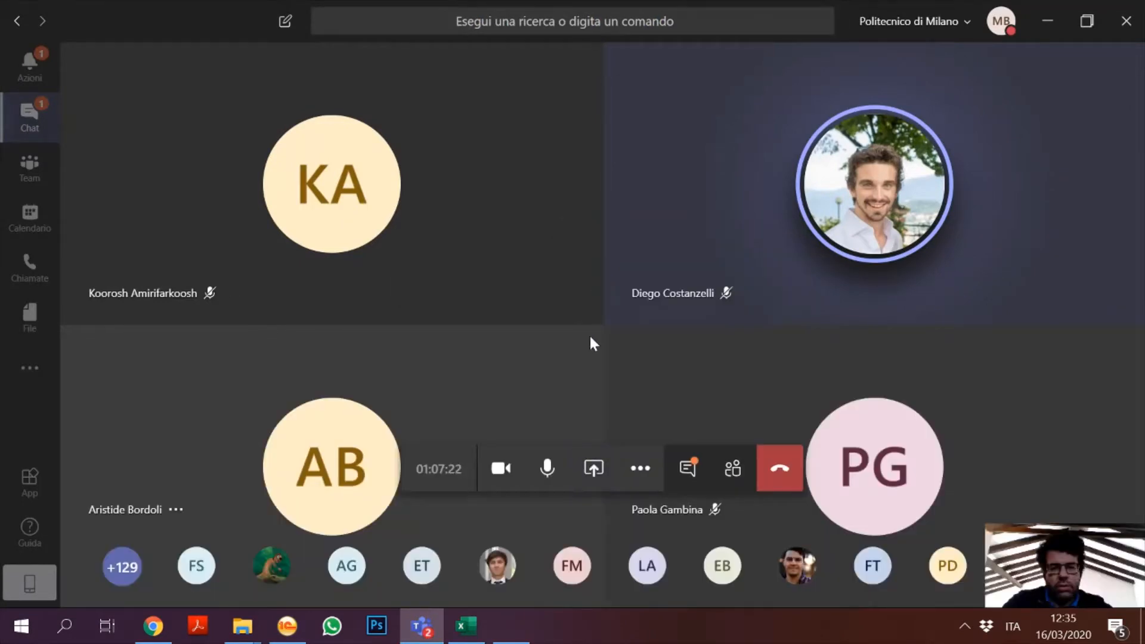
{"action": "left_click", "coordinate": [604, 468]}
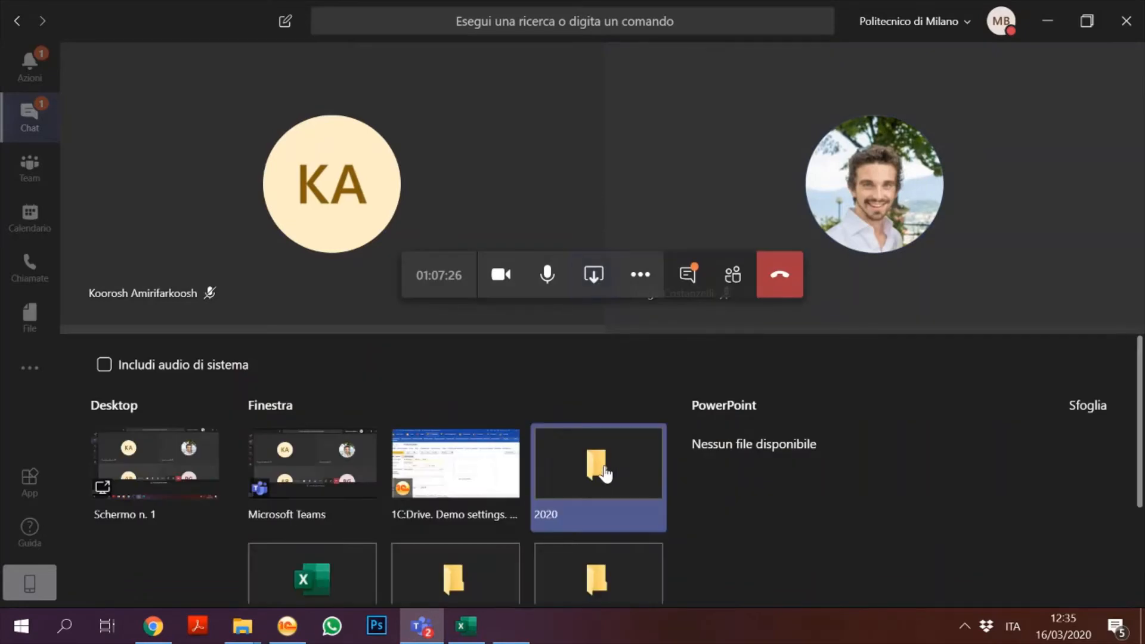
{"action": "left_click", "coordinate": [174, 439]}
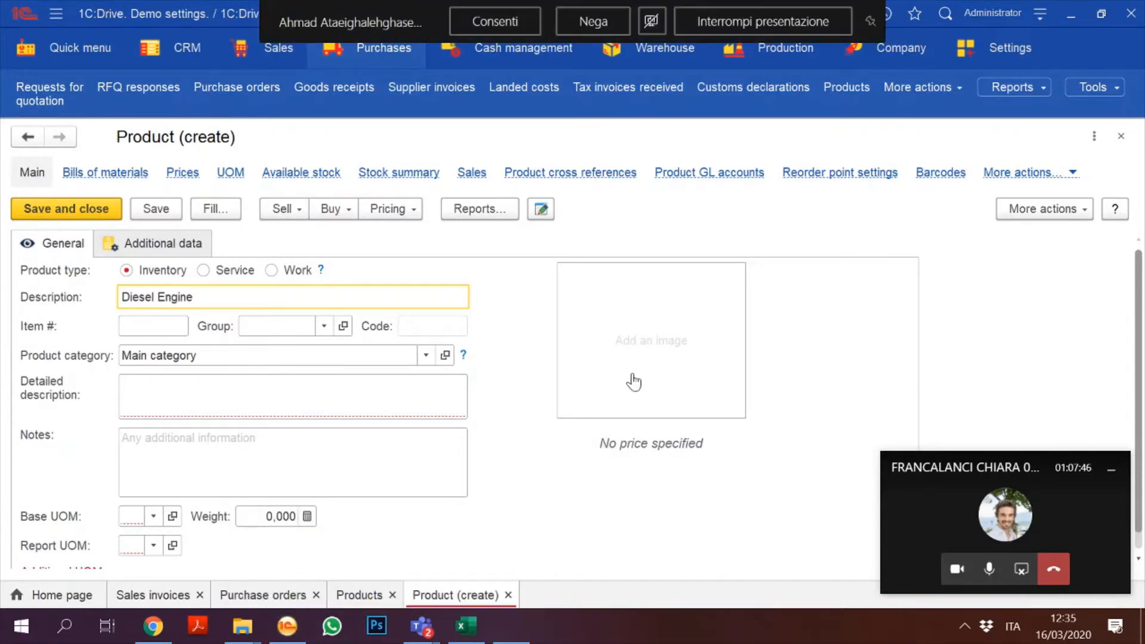
Step: Discard the unsaved Diesel Engine product and close the Products, purchase orders and sales invoices lists
{"action": "left_click", "coordinate": [1121, 140]}
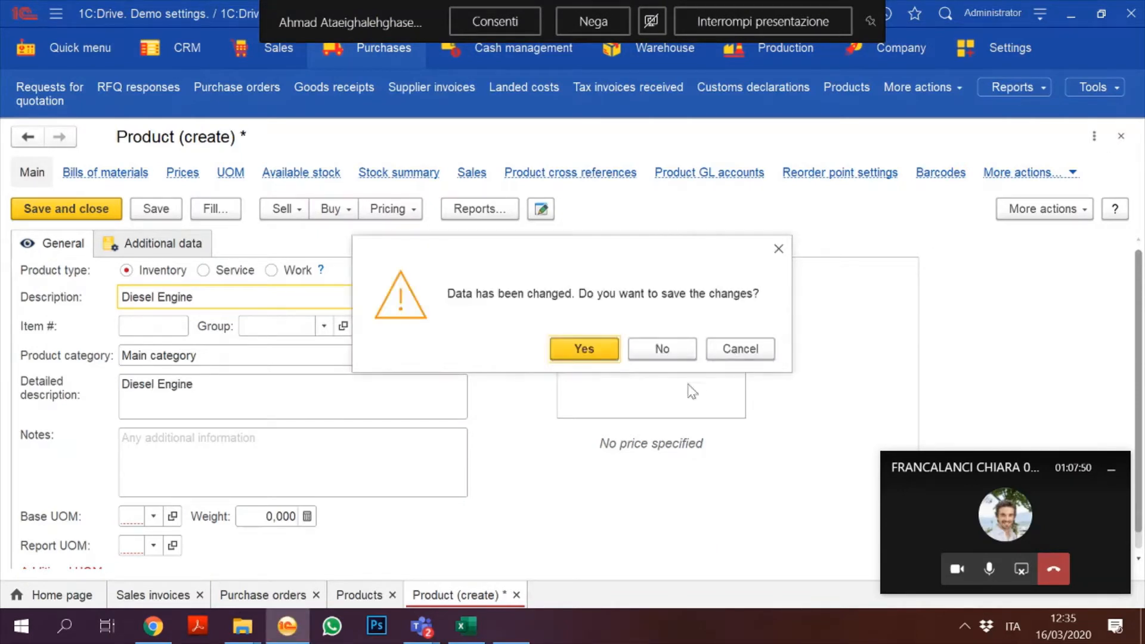
{"action": "left_click", "coordinate": [662, 351]}
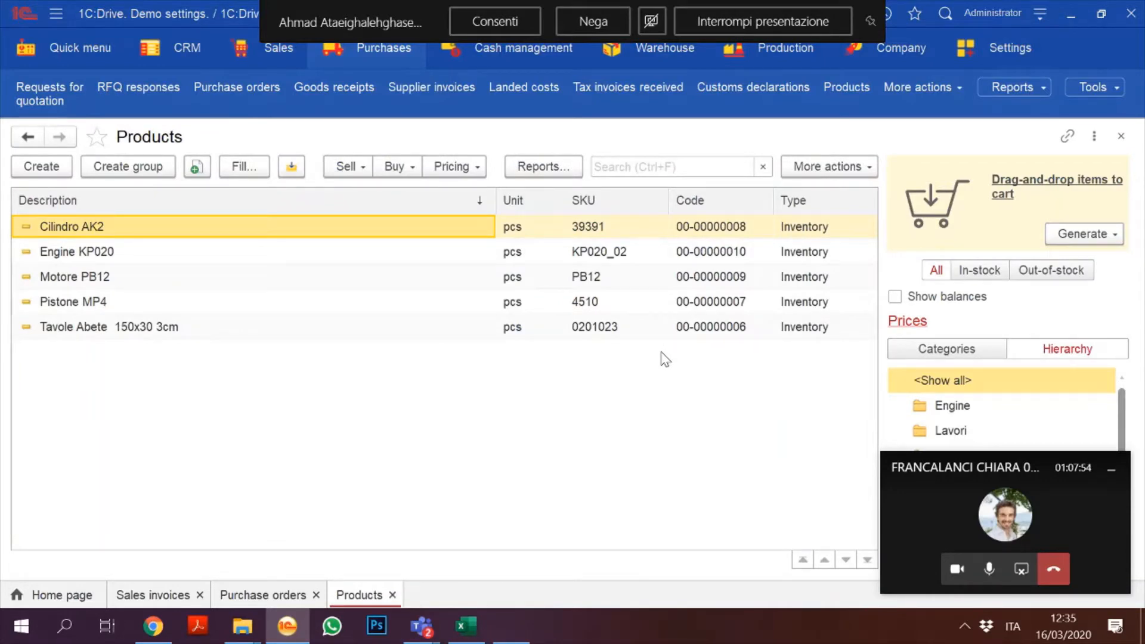
{"action": "left_click", "coordinate": [1121, 139]}
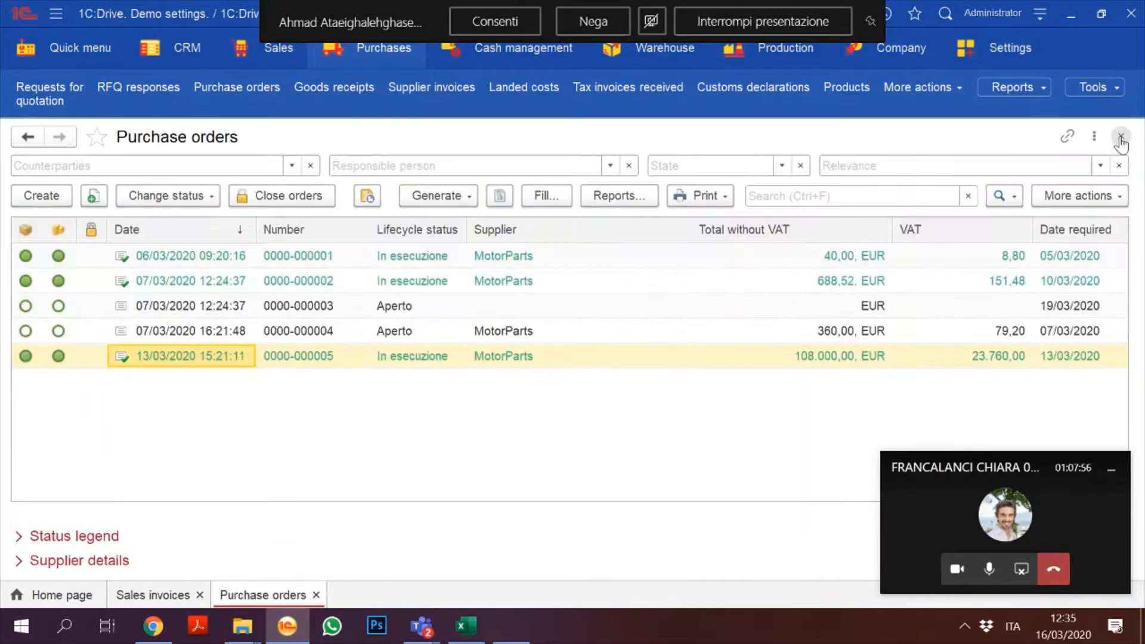
{"action": "left_click", "coordinate": [1121, 139]}
{"action": "left_click", "coordinate": [1121, 138]}
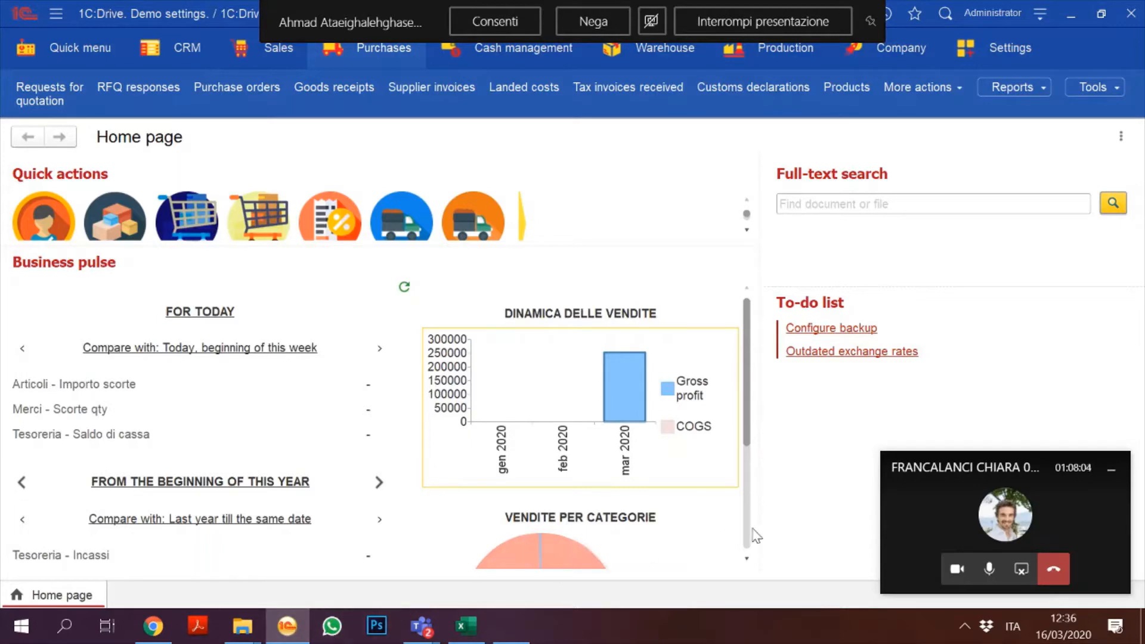
Step: Minimize and restore 1C:Drive, then bring the OBS Studio window to the front
{"action": "left_click", "coordinate": [287, 626]}
{"action": "left_click", "coordinate": [288, 629]}
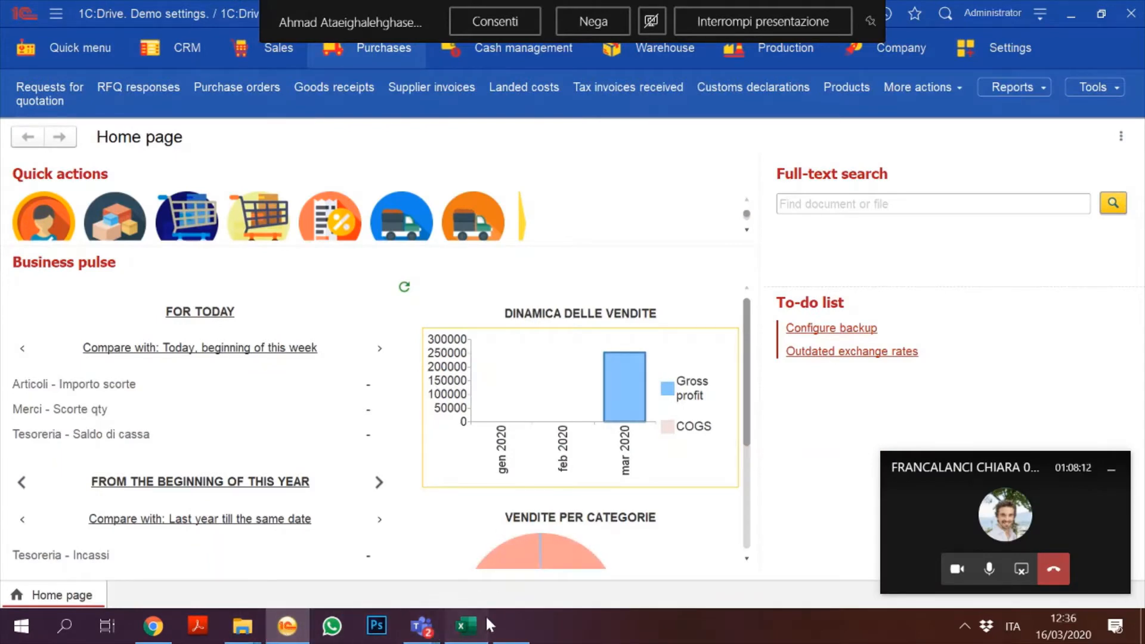
{"action": "left_click", "coordinate": [508, 623]}
{"action": "left_click", "coordinate": [509, 625]}
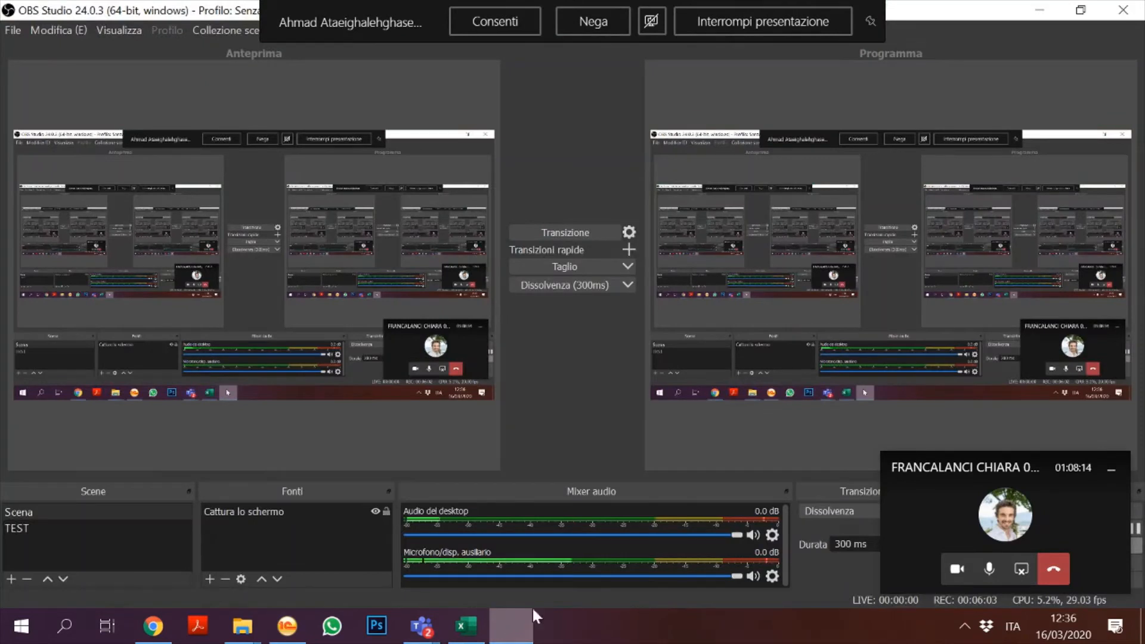
Step: Hide the floating Teams call widget and bring the full Teams call window forward
{"action": "left_click", "coordinate": [1106, 472]}
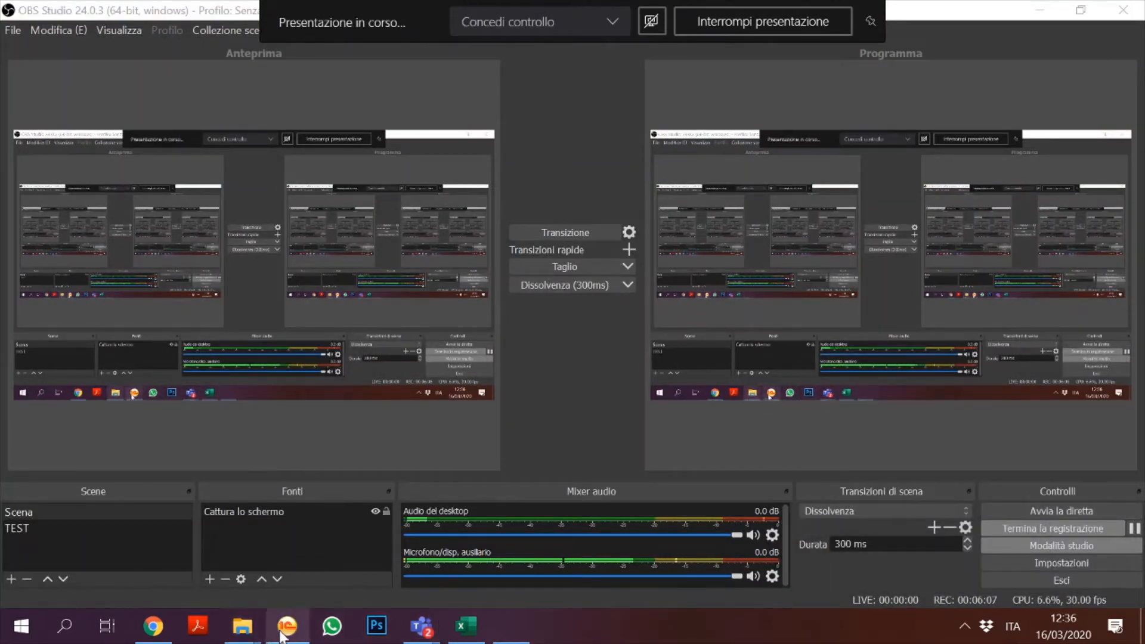
{"action": "mouse_move", "coordinate": [421, 626]}
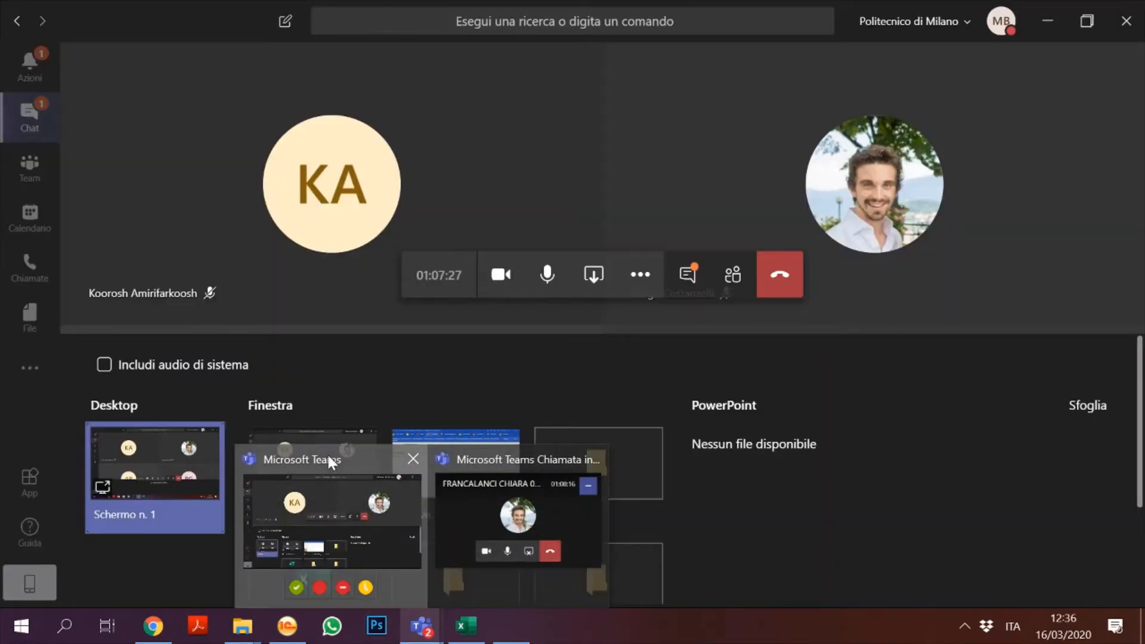
{"action": "left_click", "coordinate": [326, 453]}
{"action": "mouse_move", "coordinate": [329, 456]}
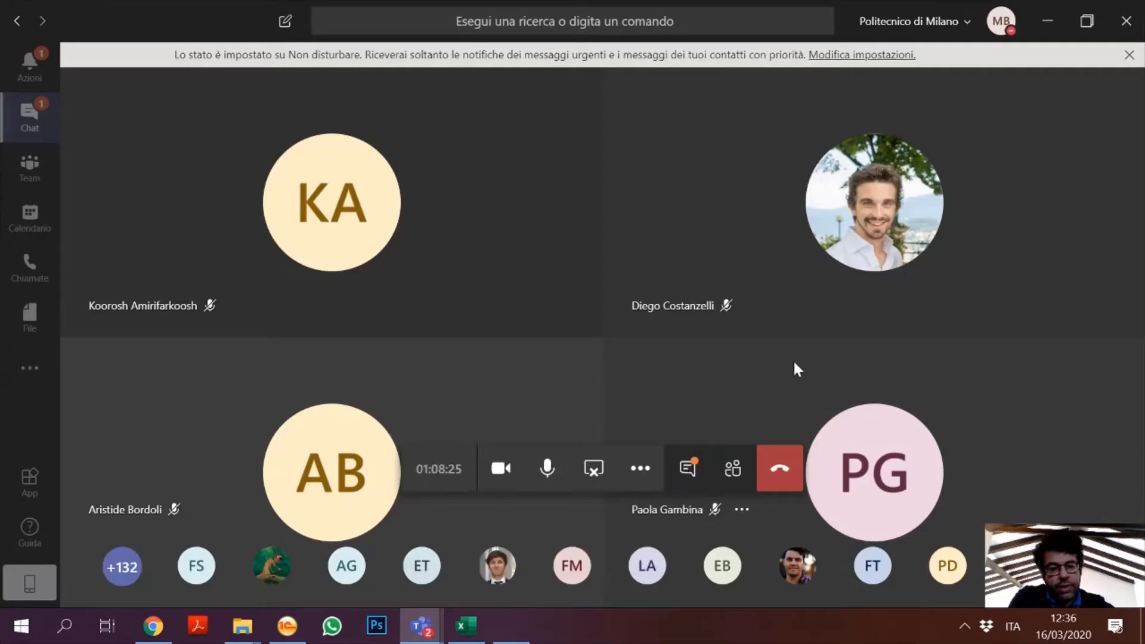
Step: Start recording the Teams call and switch back to the 1C:Drive window
{"action": "left_click", "coordinate": [638, 471]}
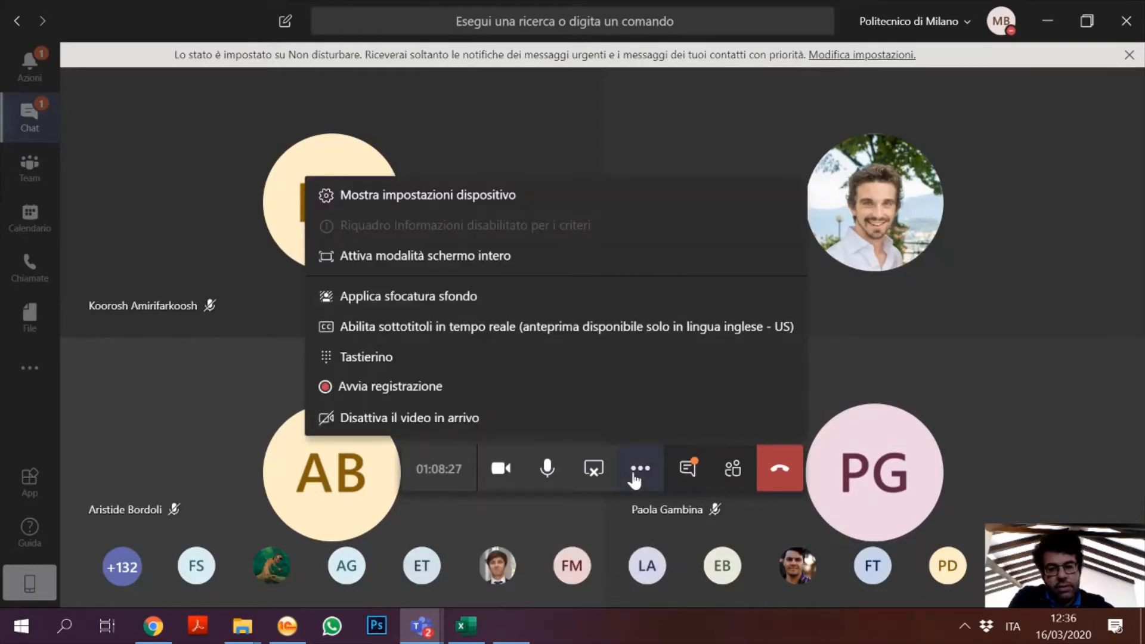
{"action": "left_click", "coordinate": [399, 387]}
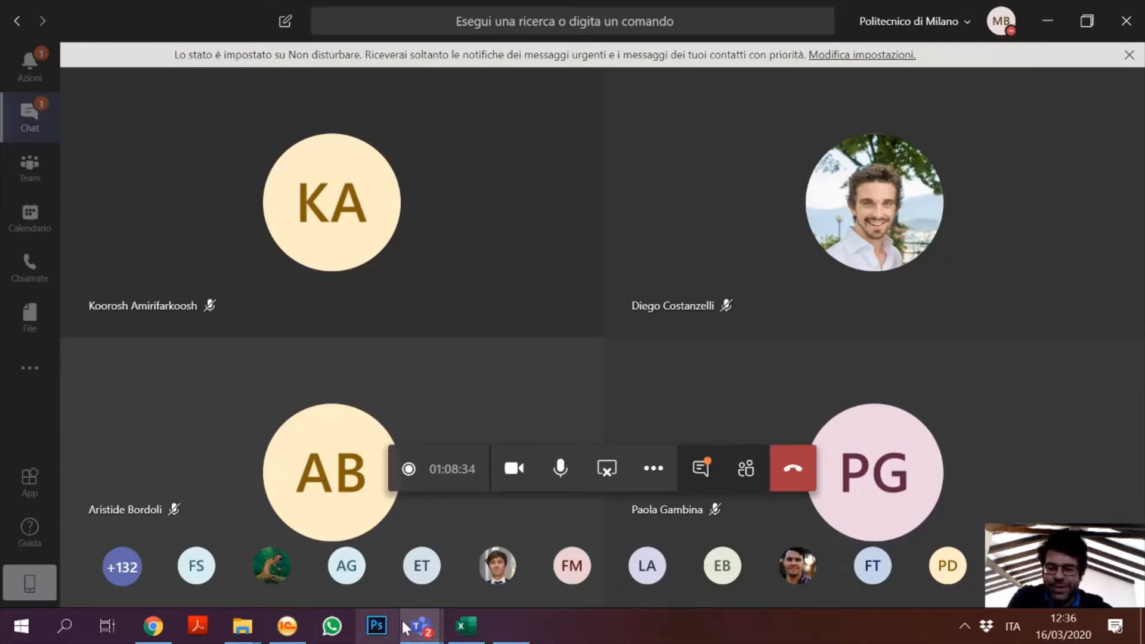
{"action": "mouse_move", "coordinate": [430, 623]}
{"action": "left_click", "coordinate": [287, 626]}
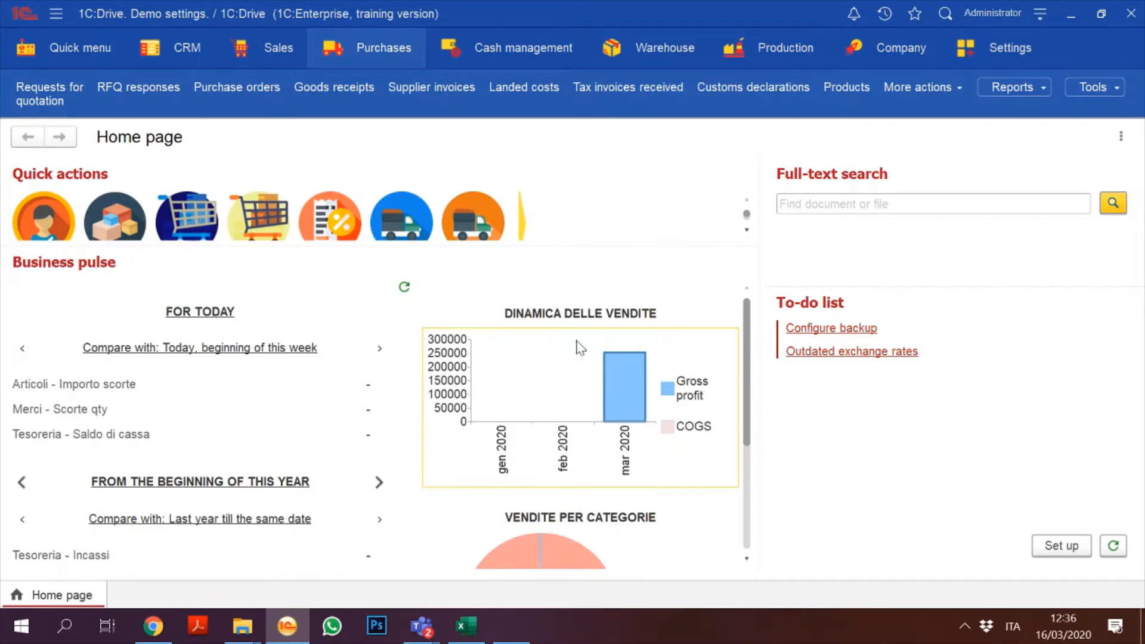
Step: Review the March 2020 Sales report totalling 252.940,00 and open the Pistone MP4 product card
{"action": "scroll", "coordinate": [748, 378], "scroll_direction": "down", "scroll_amount": 5}
{"action": "scroll", "coordinate": [736, 364], "scroll_direction": "up", "scroll_amount": 5}
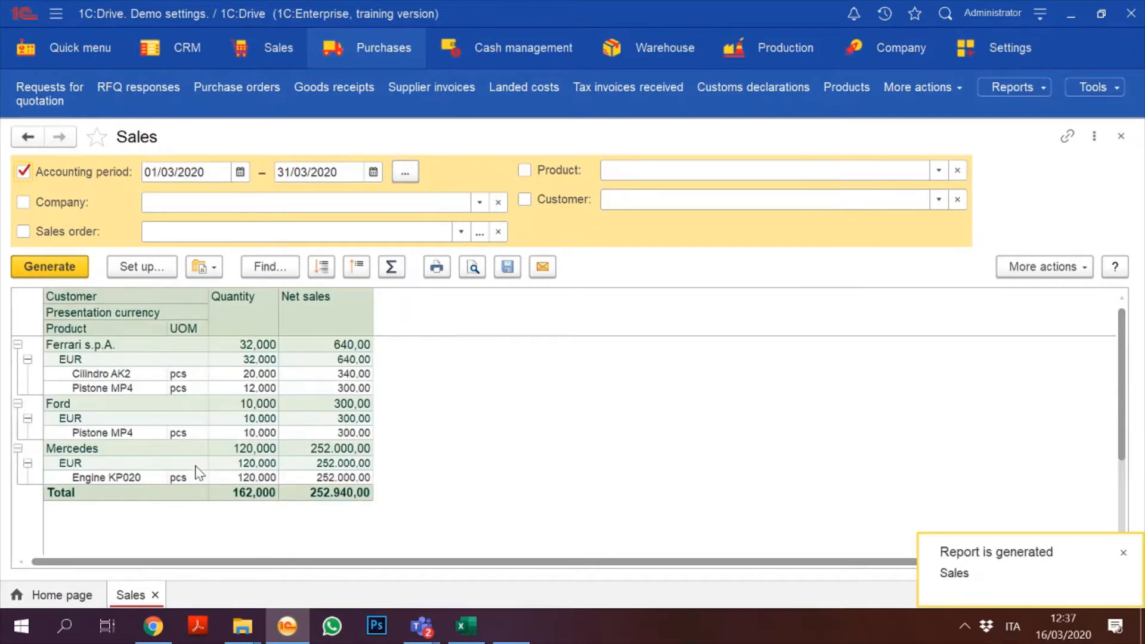
{"action": "double_click", "coordinate": [87, 387]}
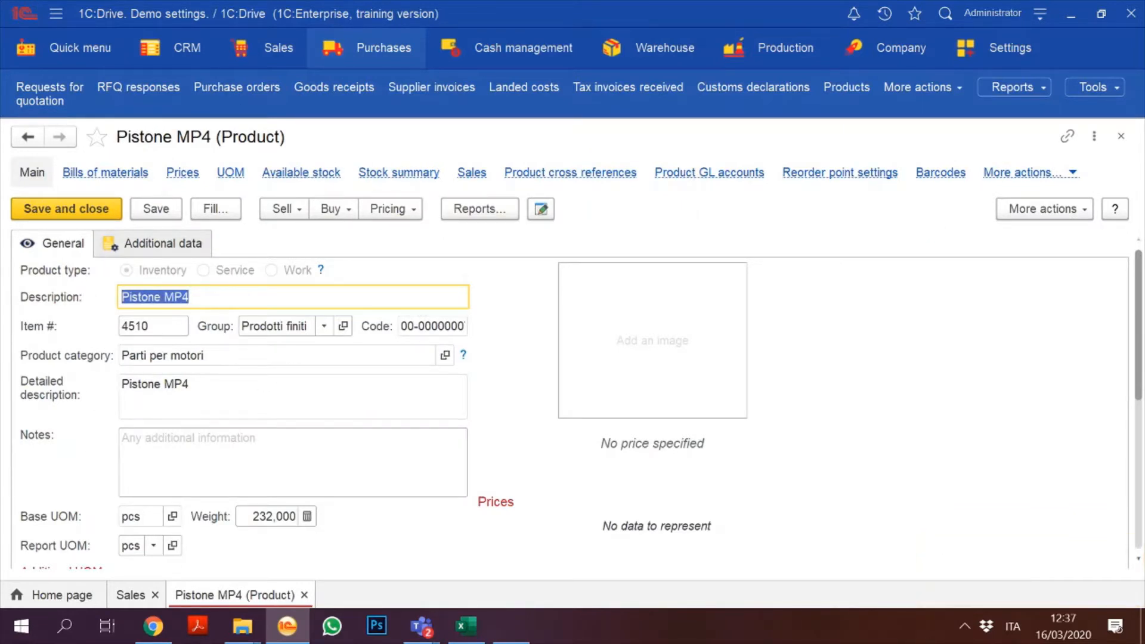
Step: Open Pistone MP4's Sales report and review Sales invoice 4 dated 09/03/2020
{"action": "left_click", "coordinate": [479, 170]}
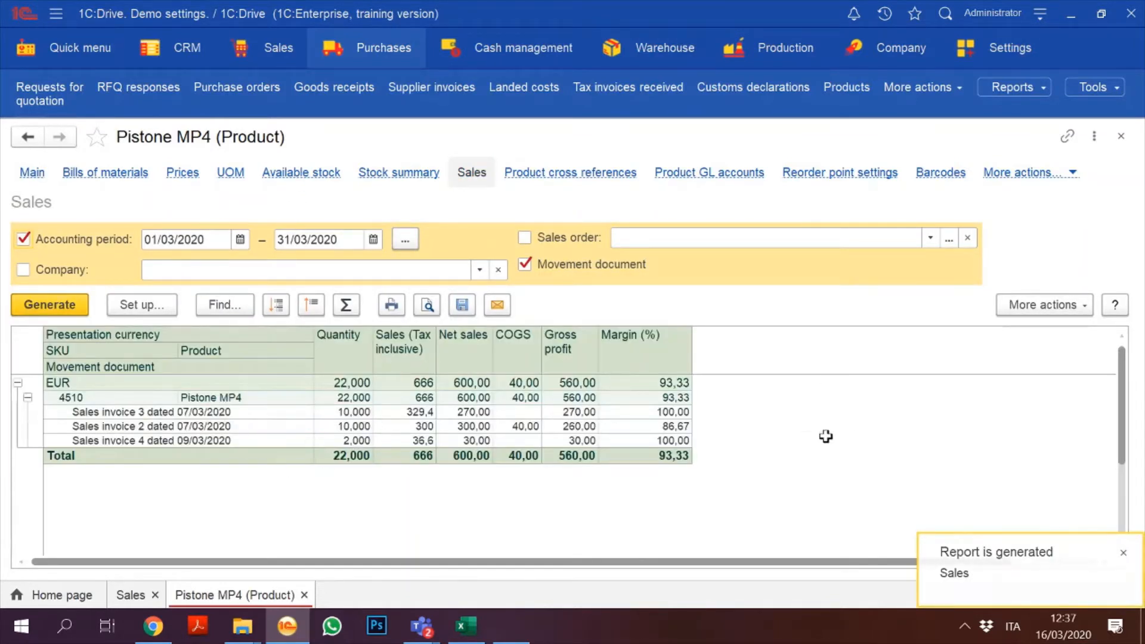
{"action": "left_click", "coordinate": [170, 437]}
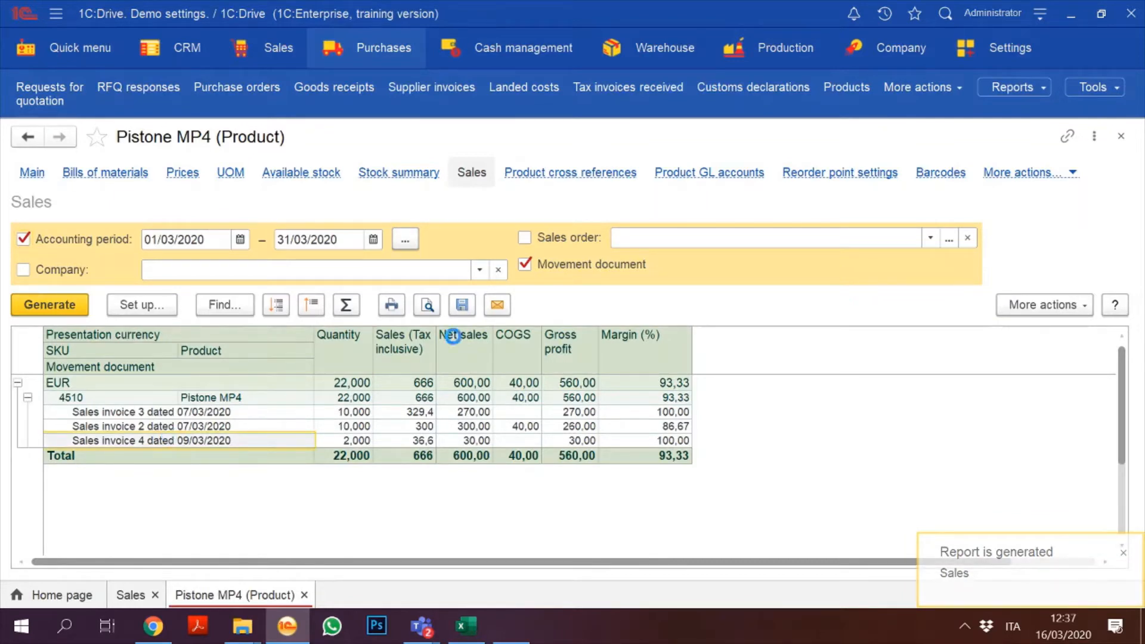
{"action": "left_click", "coordinate": [1121, 136]}
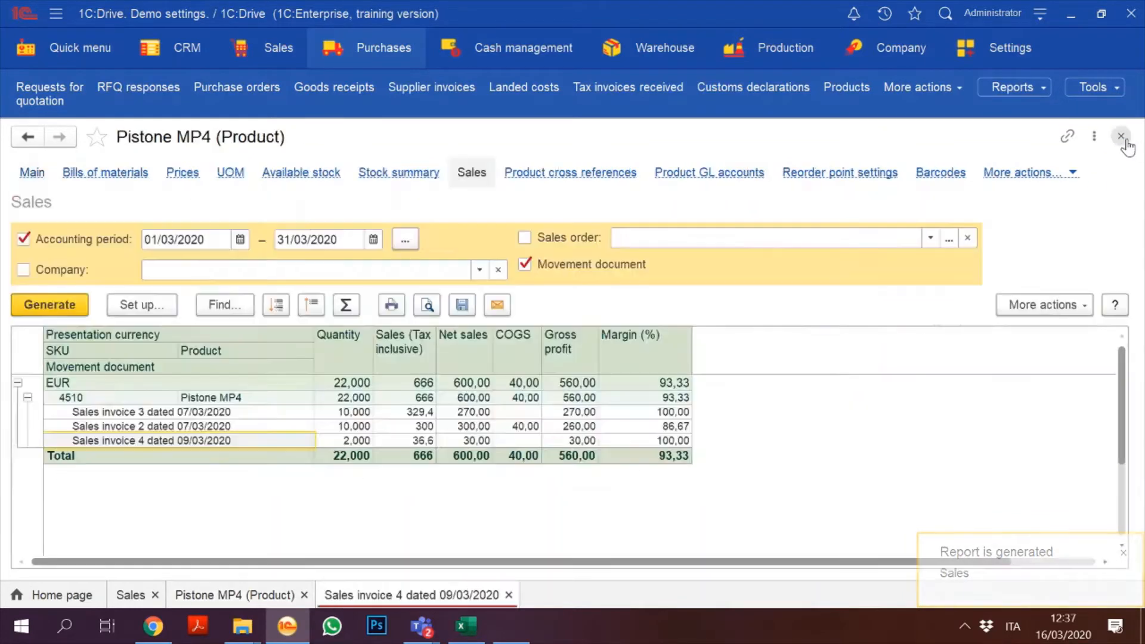
Step: Close the Pistone MP4 card and Sales report and show all Purchases functions
{"action": "left_click", "coordinate": [1121, 137]}
{"action": "left_click", "coordinate": [1121, 137]}
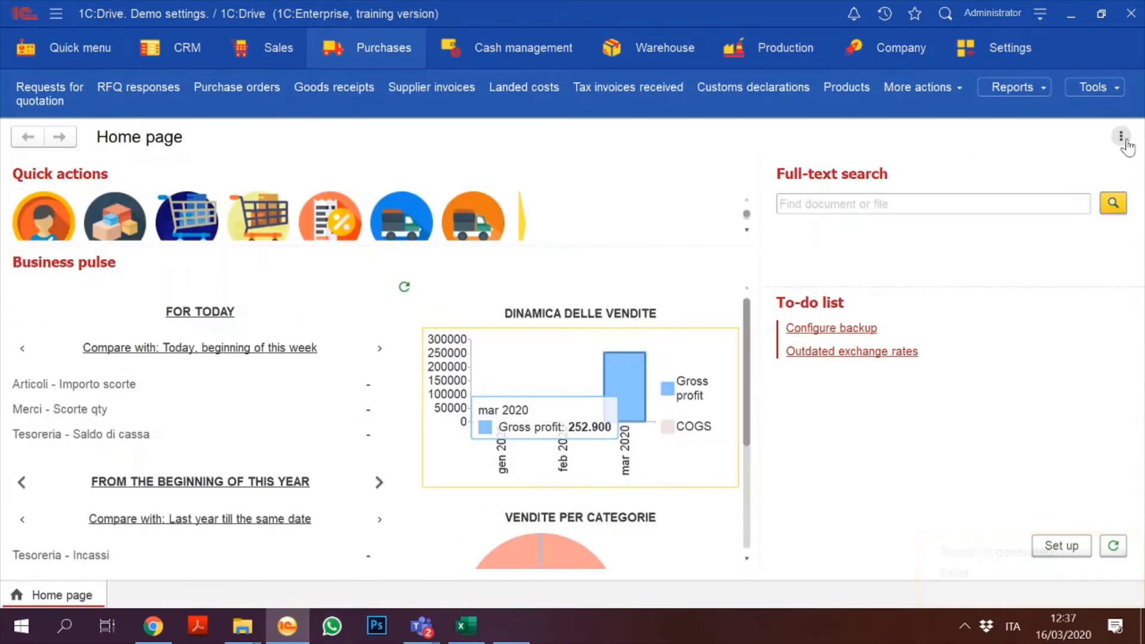
{"action": "left_click", "coordinate": [382, 49]}
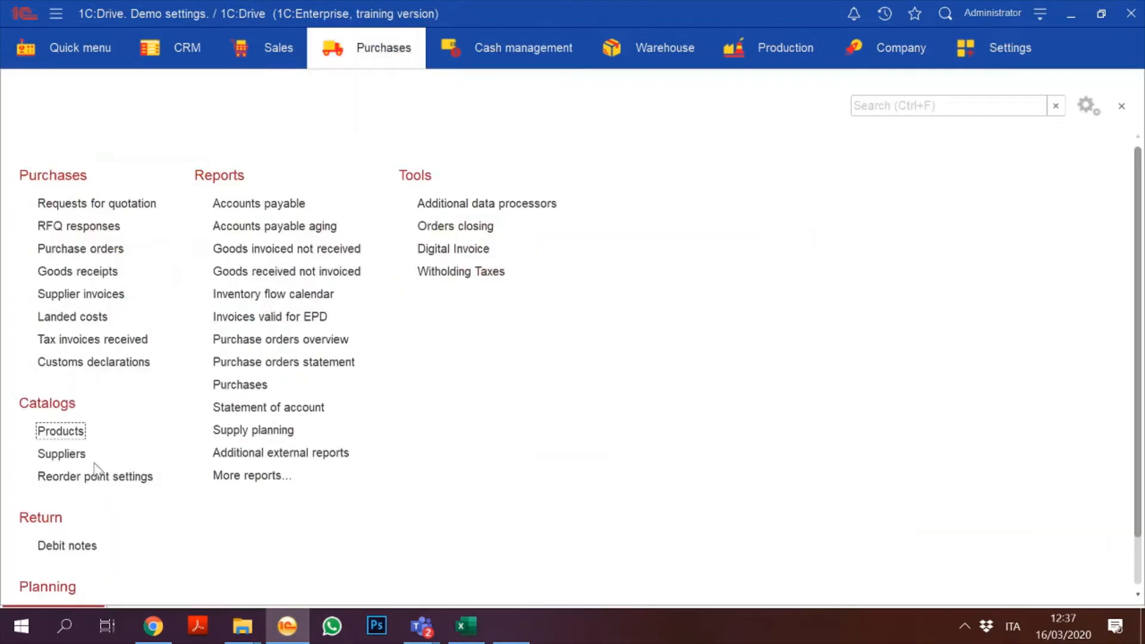
Step: Create a new product 'Diesel Engine 1.9 tdi' with item number TDI9
{"action": "left_click", "coordinate": [71, 433]}
{"action": "left_click", "coordinate": [42, 168]}
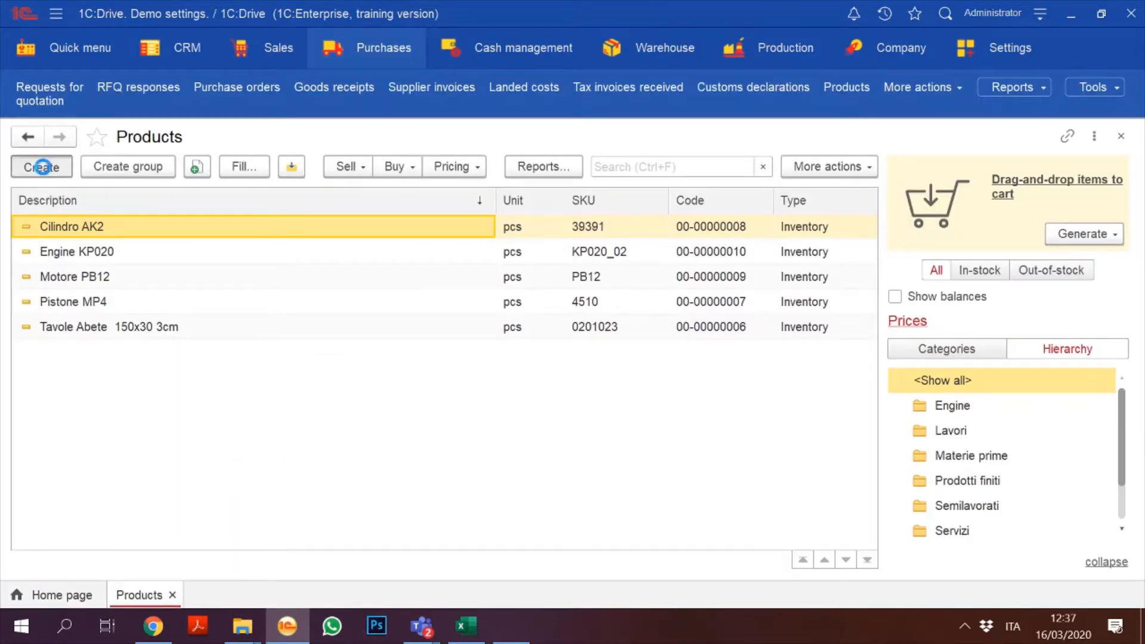
{"action": "type", "text": "Engine"}
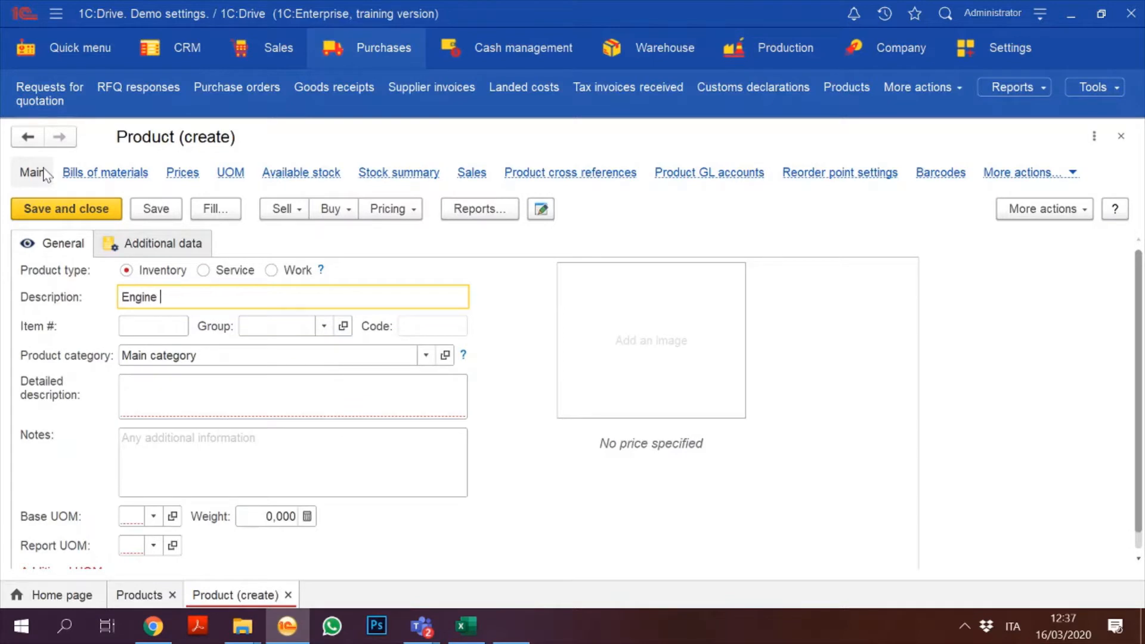
{"action": "key", "text": "BackSpace"}
{"action": "key", "text": "BackSpace"}
{"action": "key", "text": "BackSpace"}
{"action": "key", "text": "BackSpace"}
{"action": "key", "text": "BackSpace"}
{"action": "key", "text": "BackSpace"}
{"action": "key", "text": "BackSpace"}
{"action": "type", "text": "Diesel Engine 1.9 ti"}
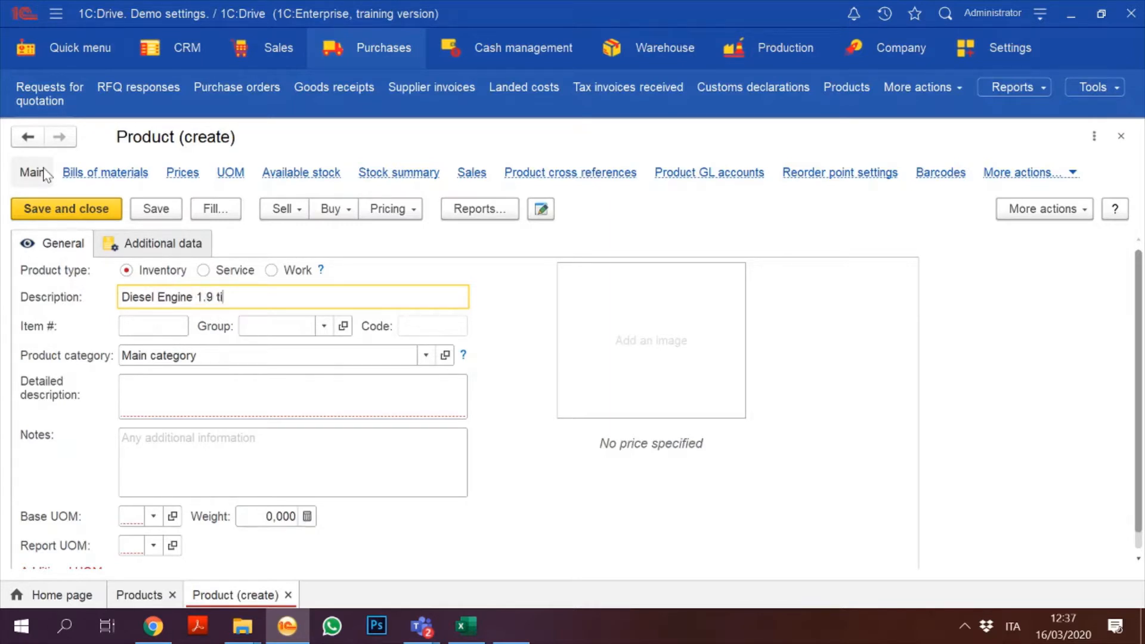
{"action": "key", "text": "BackSpace"}
{"action": "type", "text": "di"}
{"action": "left_click", "coordinate": [146, 327]}
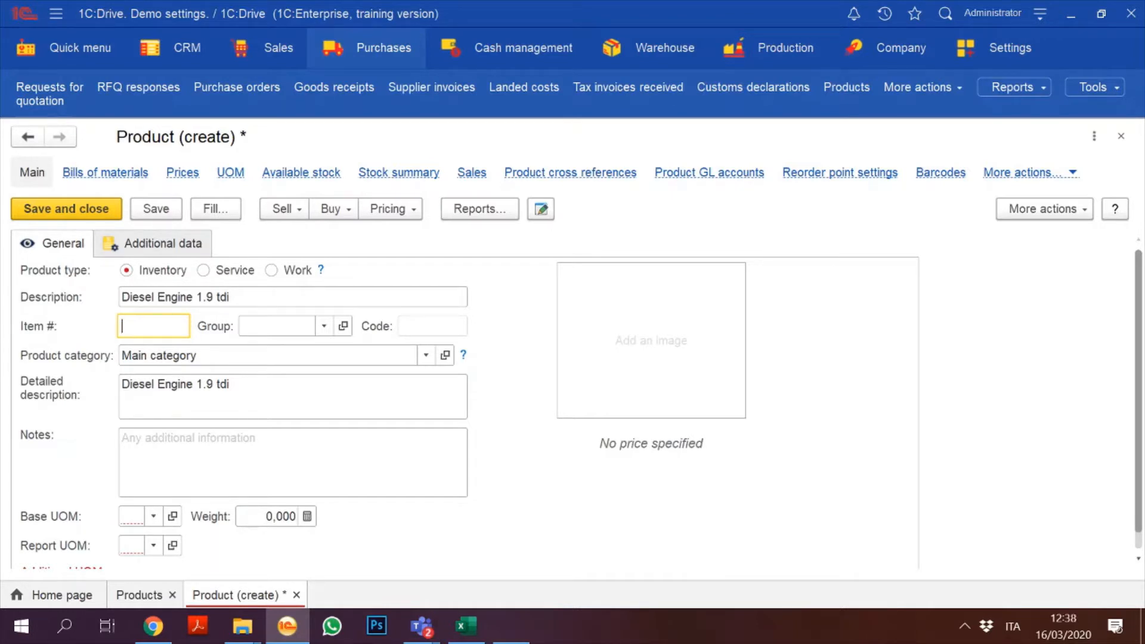
{"action": "type", "text": "TDI9"}
Step: Put the product in the Engine group and list all product categories
{"action": "left_click", "coordinate": [324, 325]}
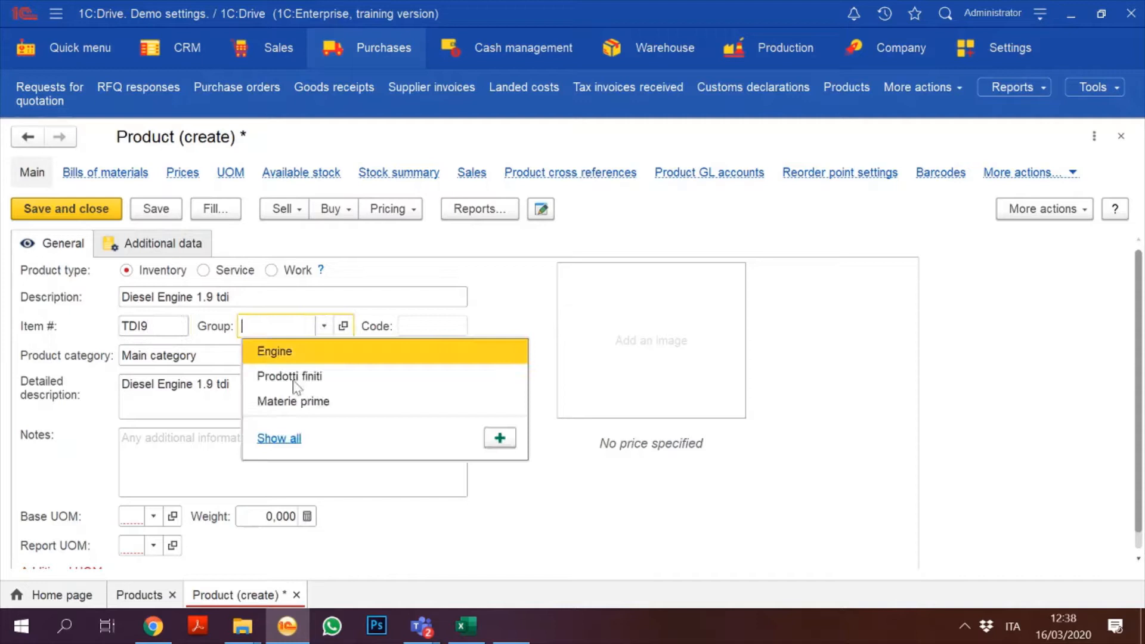
{"action": "left_click", "coordinate": [304, 349]}
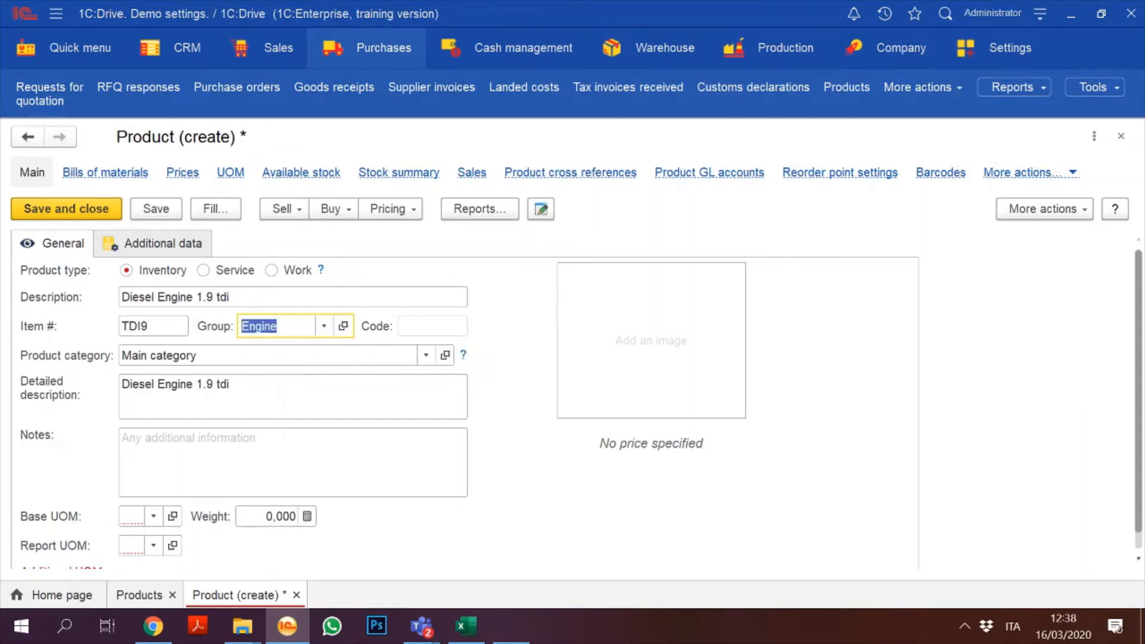
{"action": "left_click", "coordinate": [426, 355]}
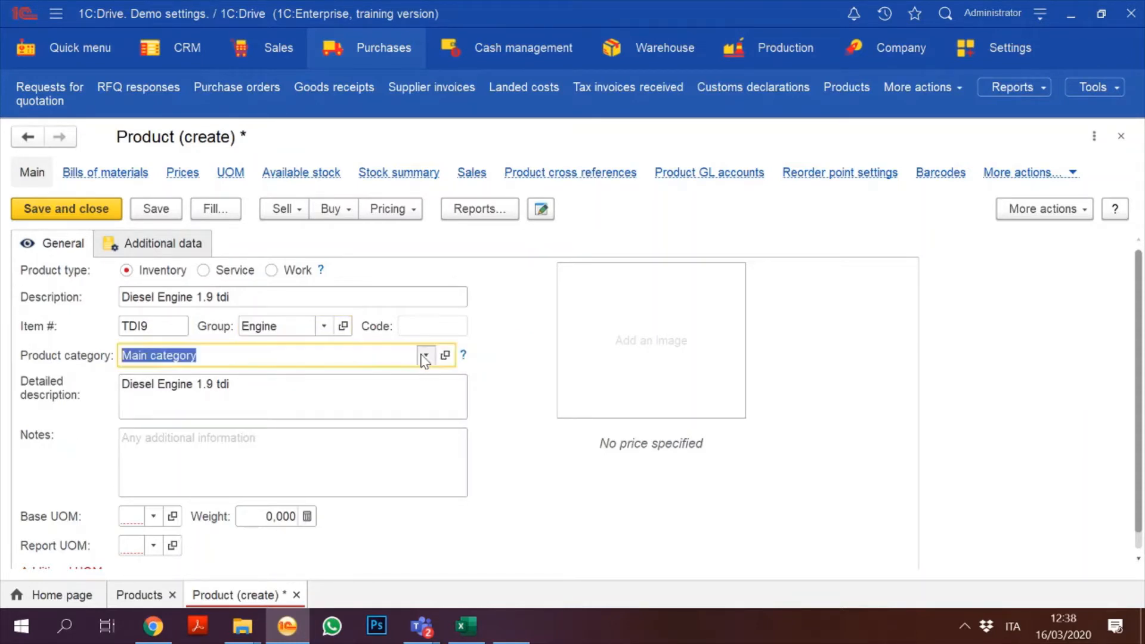
{"action": "left_click", "coordinate": [158, 417]}
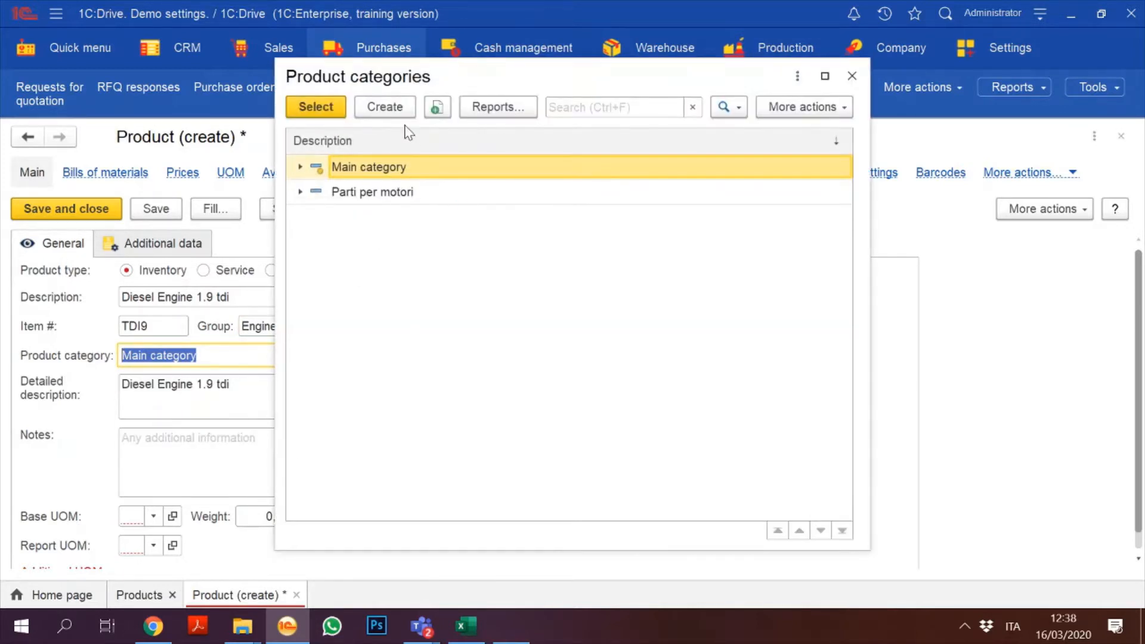
Step: Create a new product category 'Engine' and assign it to the product
{"action": "left_click", "coordinate": [385, 106]}
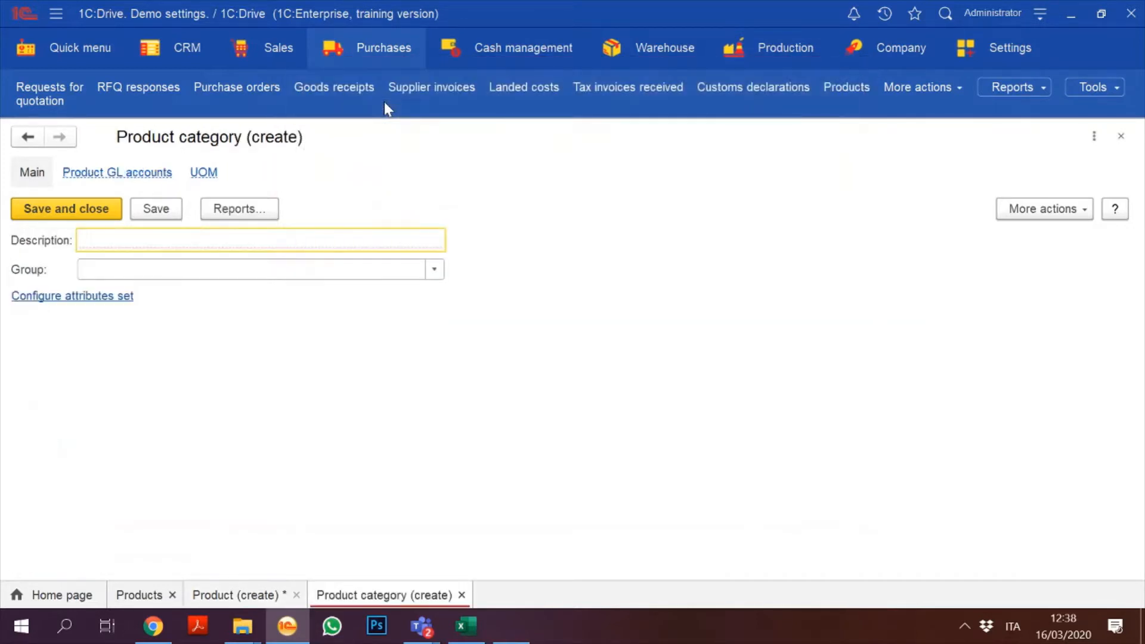
{"action": "type", "text": "Engine"}
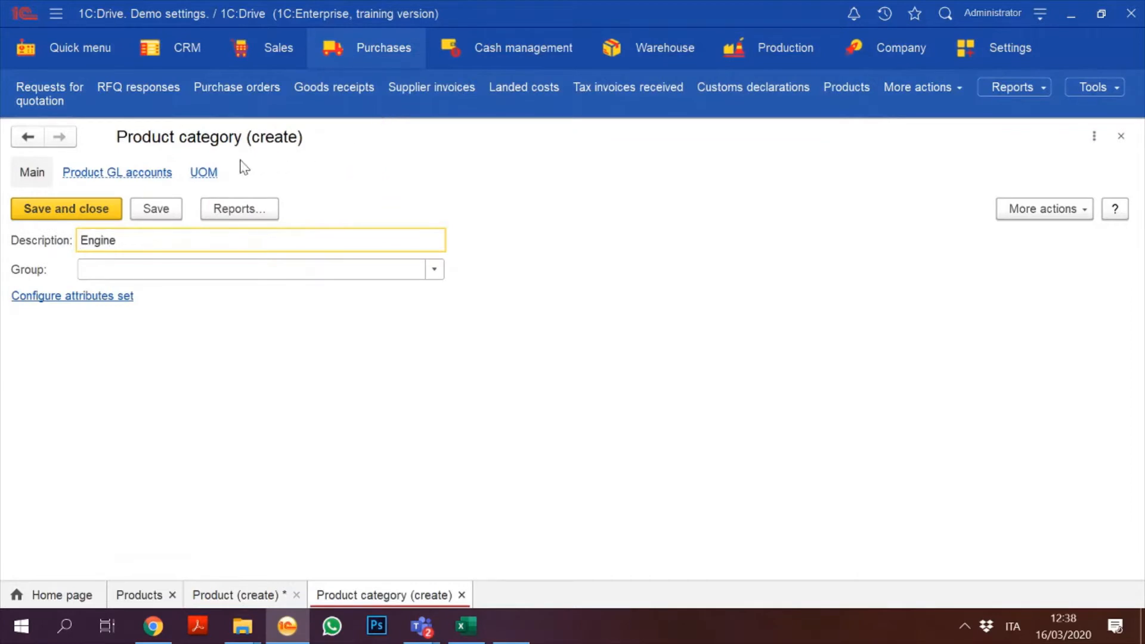
{"action": "left_click", "coordinate": [83, 210]}
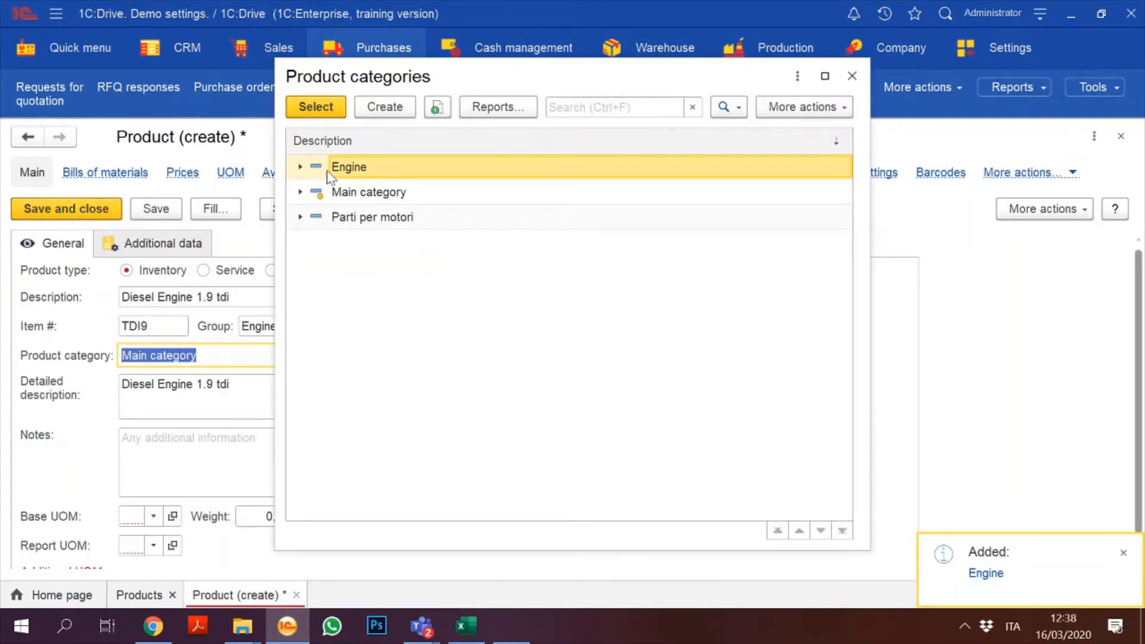
{"action": "double_click", "coordinate": [349, 173]}
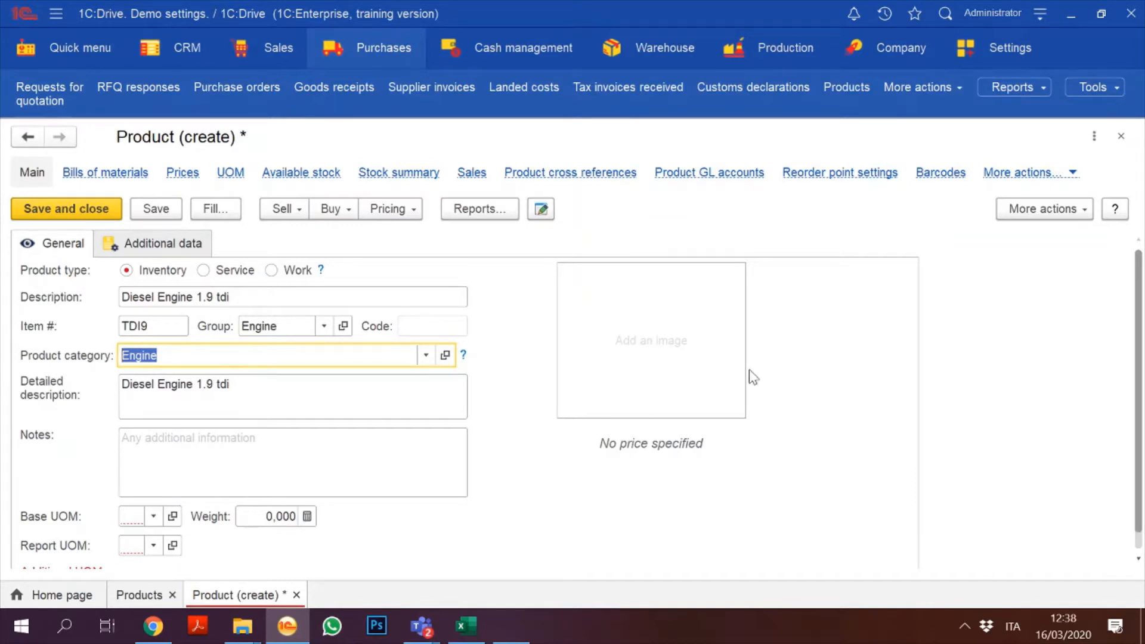
Step: Set the product's base unit of measure to pcs
{"action": "scroll", "coordinate": [1108, 322], "scroll_direction": "down", "scroll_amount": 1}
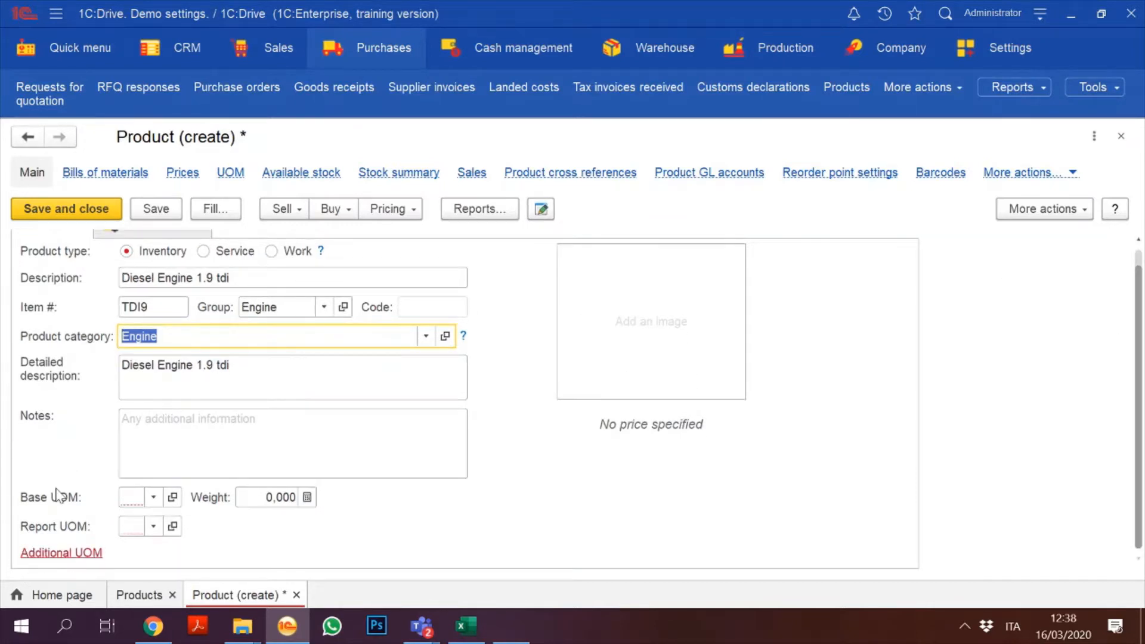
{"action": "left_click", "coordinate": [155, 503]}
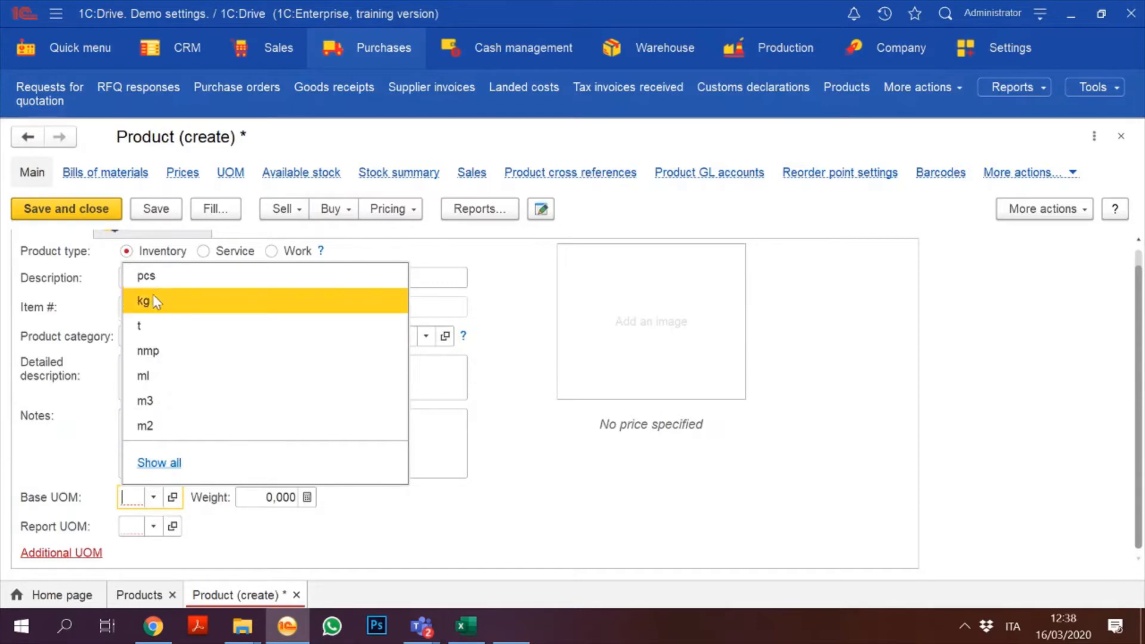
{"action": "left_click", "coordinate": [149, 273]}
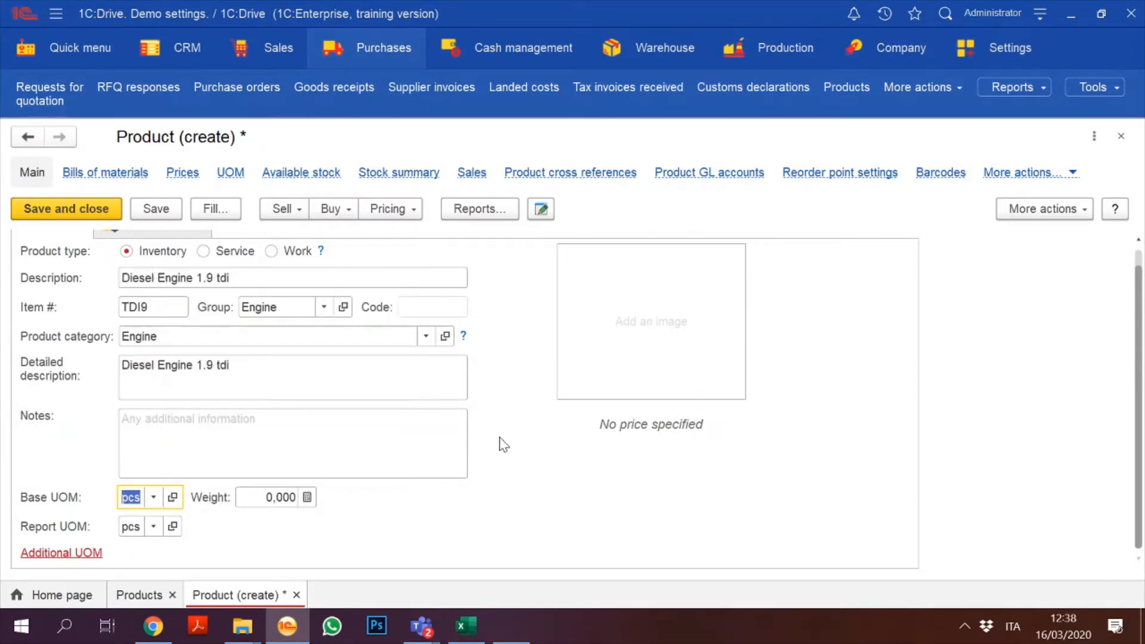
{"action": "scroll", "coordinate": [1139, 262], "scroll_direction": "up", "scroll_amount": 1}
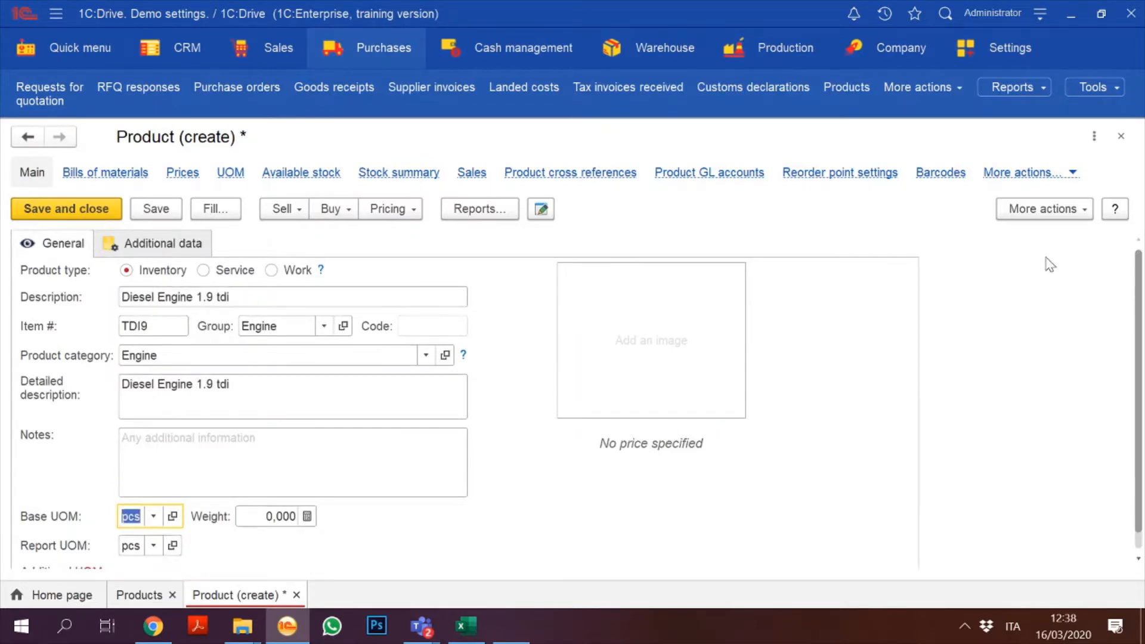
{"action": "left_click", "coordinate": [410, 210]}
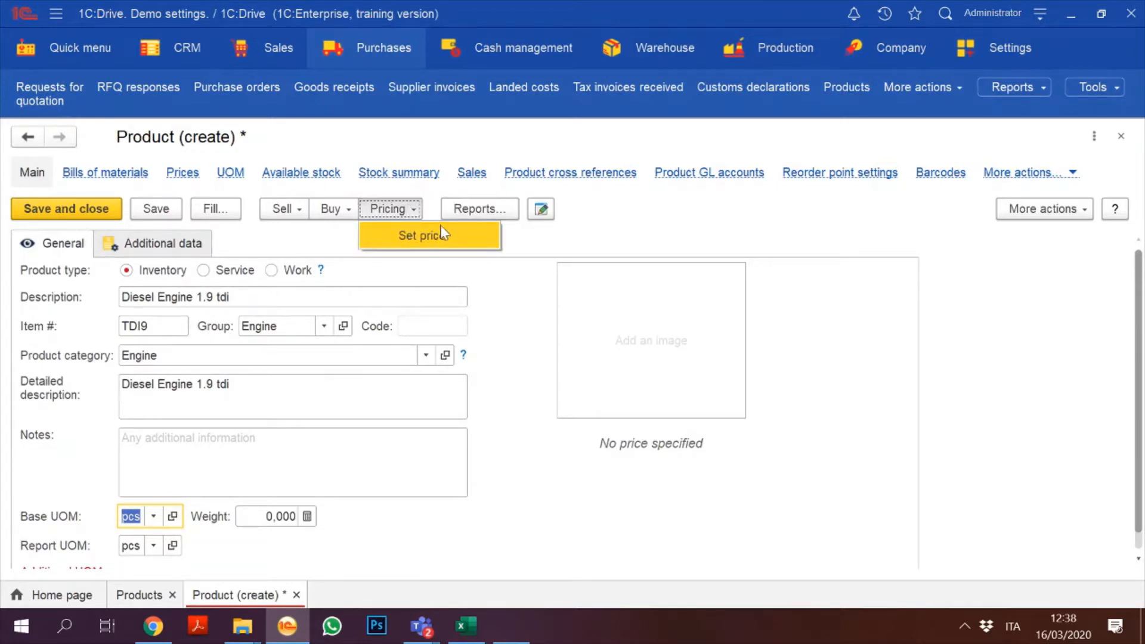
Step: Save the product and enter a price of 1.400 for Diesel Engine 1.9 tdi
{"action": "left_click", "coordinate": [428, 236]}
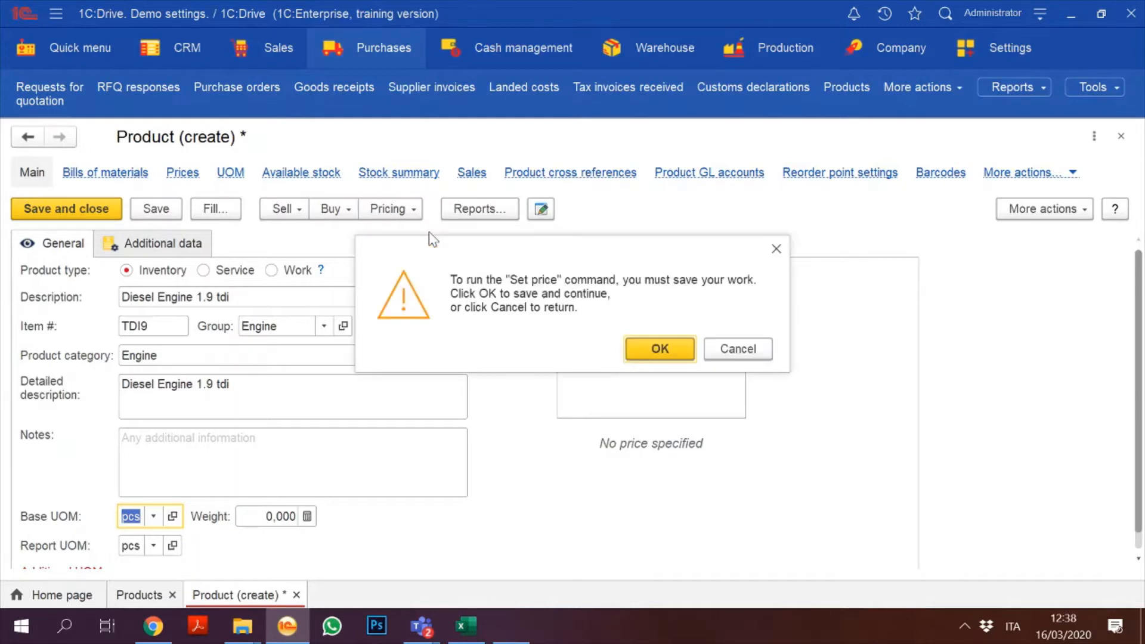
{"action": "left_click", "coordinate": [659, 349]}
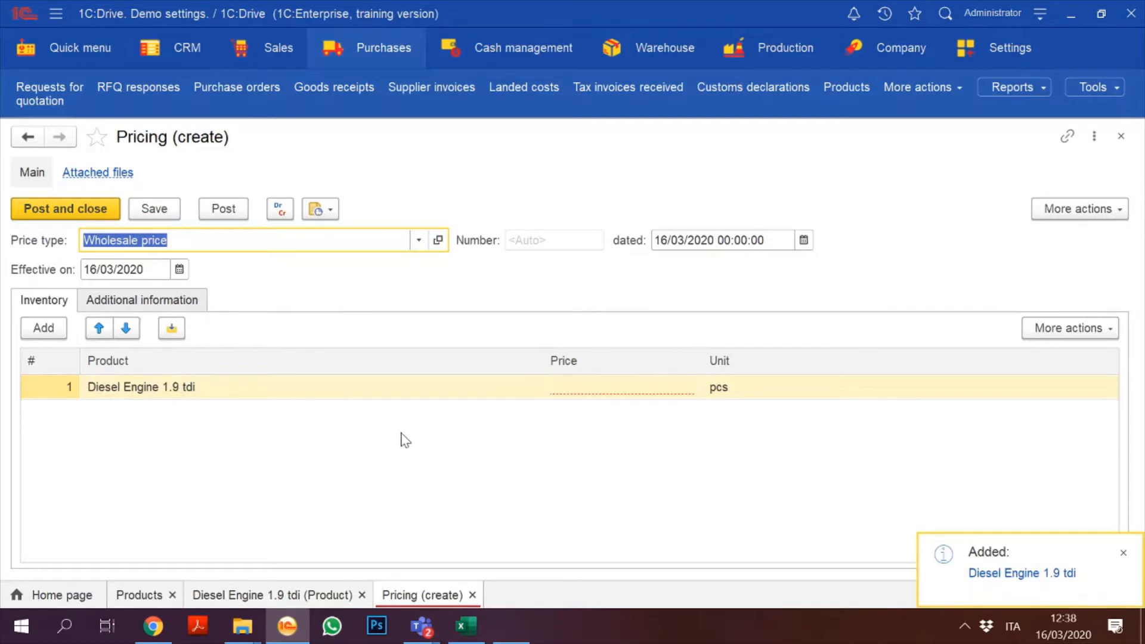
{"action": "left_click", "coordinate": [617, 398]}
{"action": "type", "text": "1."}
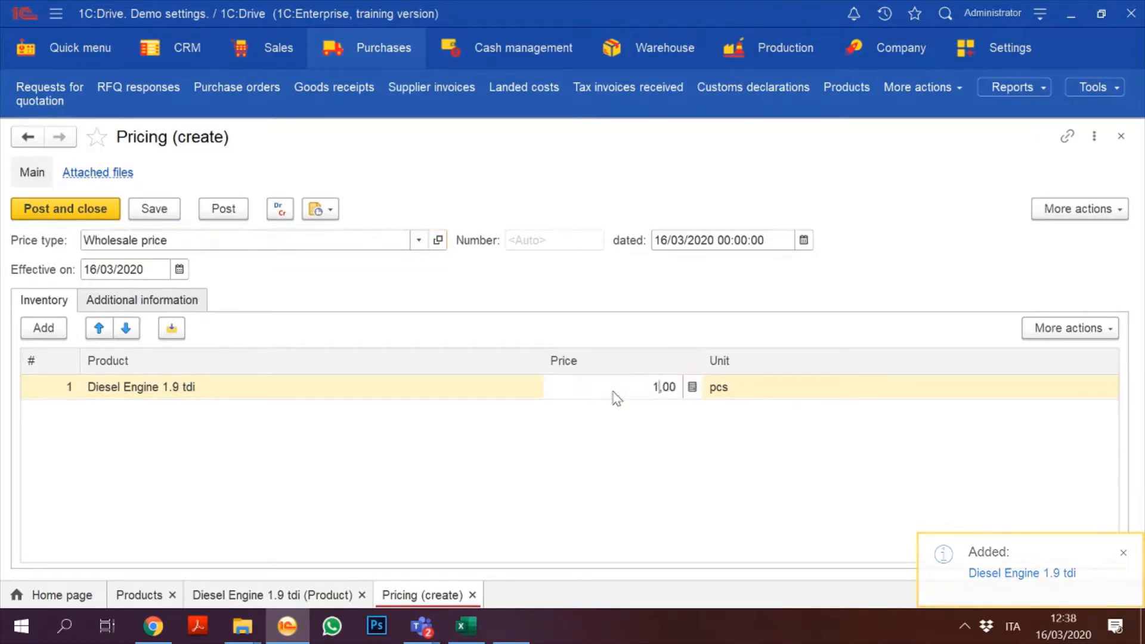
{"action": "type", "text": "400"}
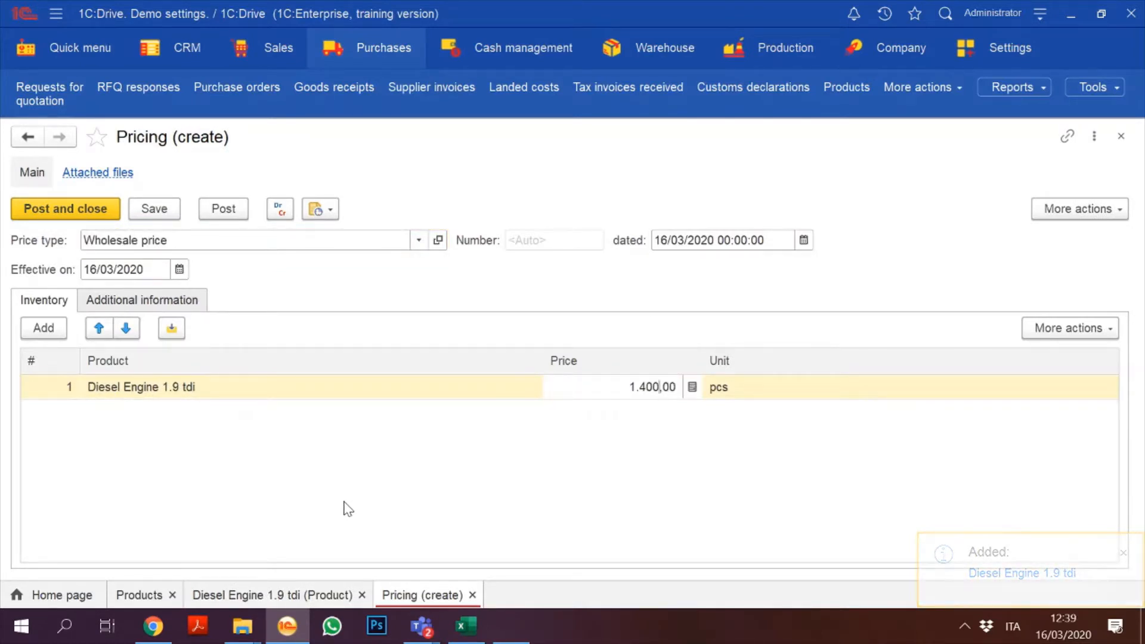
{"action": "left_click", "coordinate": [349, 510]}
Step: Make the price effective 01/01/2020, then save and post the pricing document
{"action": "left_click", "coordinate": [86, 271]}
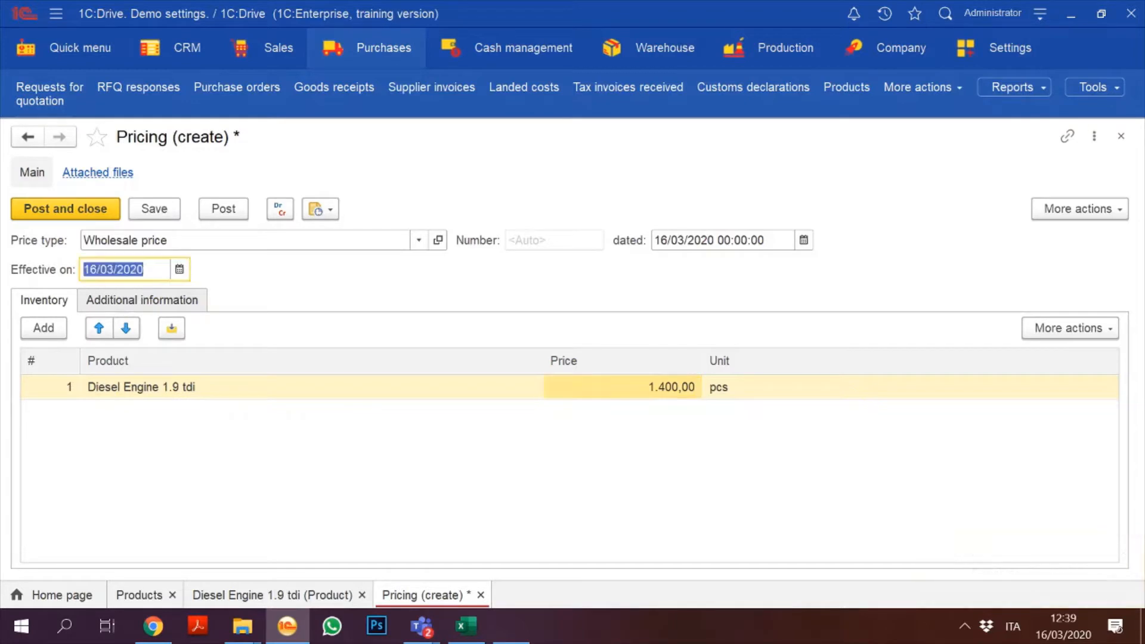
{"action": "type", "text": "01/"}
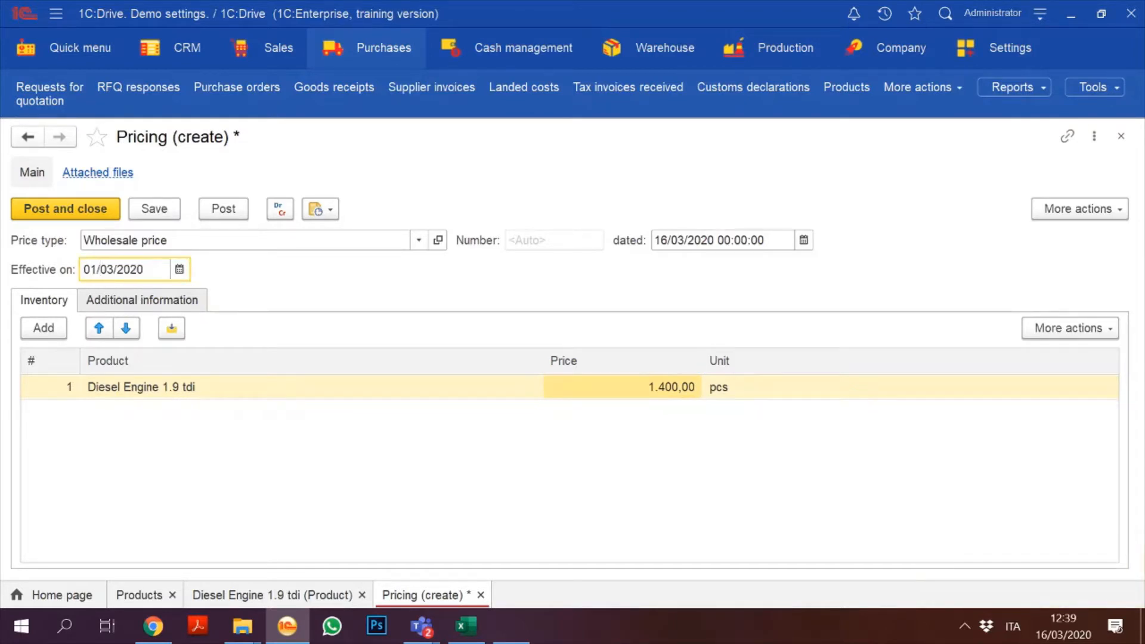
{"action": "type", "text": "01"}
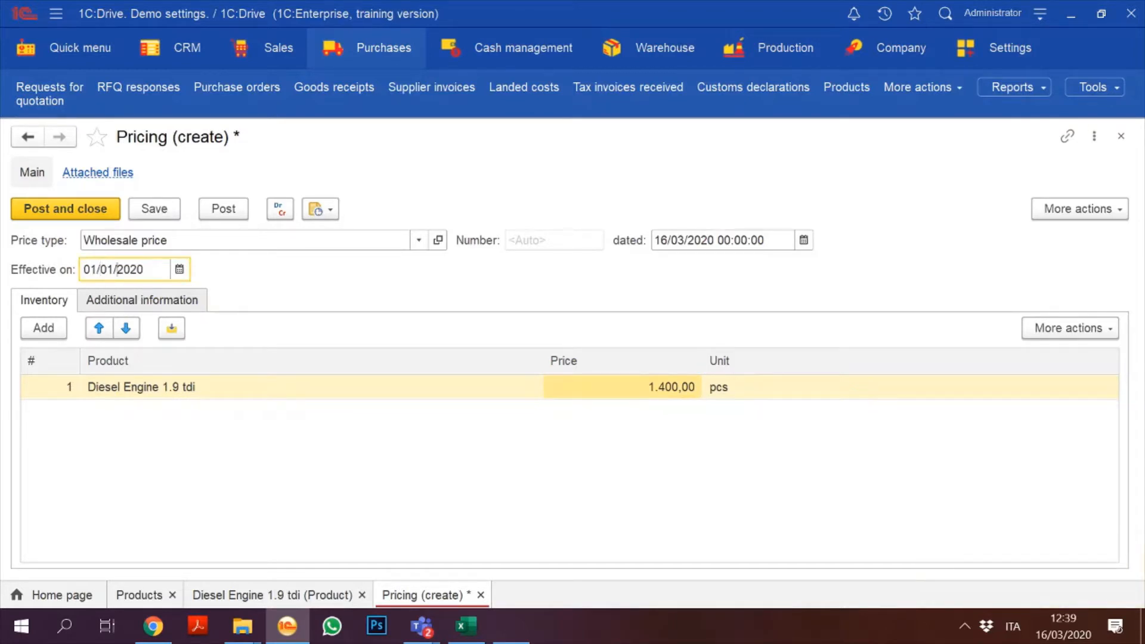
{"action": "left_click", "coordinate": [154, 210]}
{"action": "left_click", "coordinate": [84, 218]}
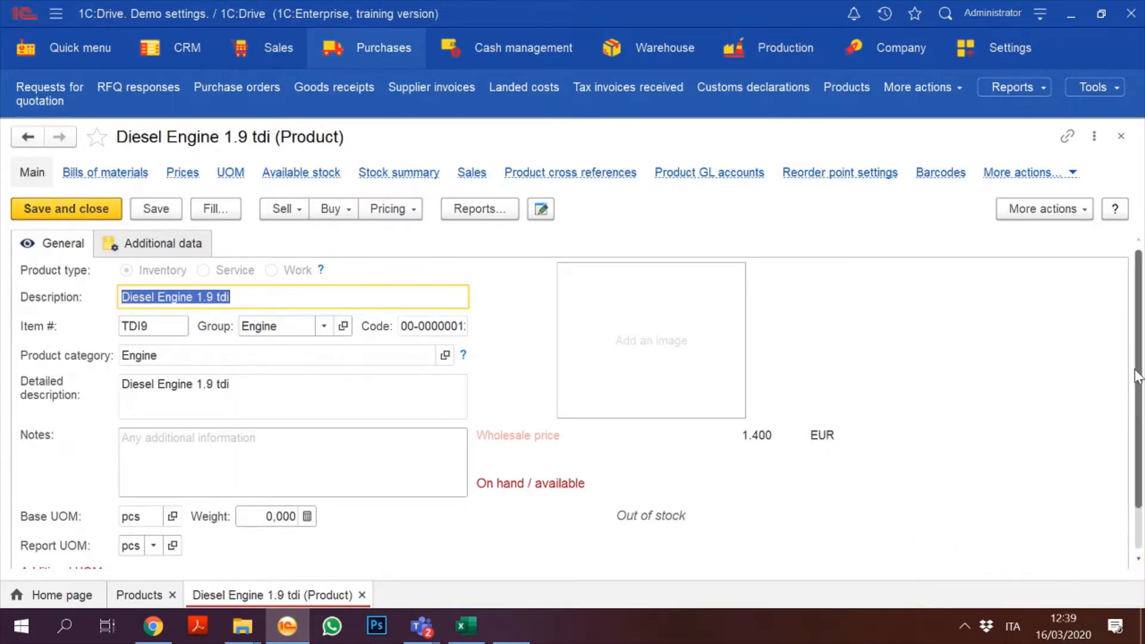
Step: Scroll the Diesel Engine 1.9 tdi card and show its Additional data settings
{"action": "left_click_drag", "start_coordinate": [1139, 377], "coordinate": [1099, 292]}
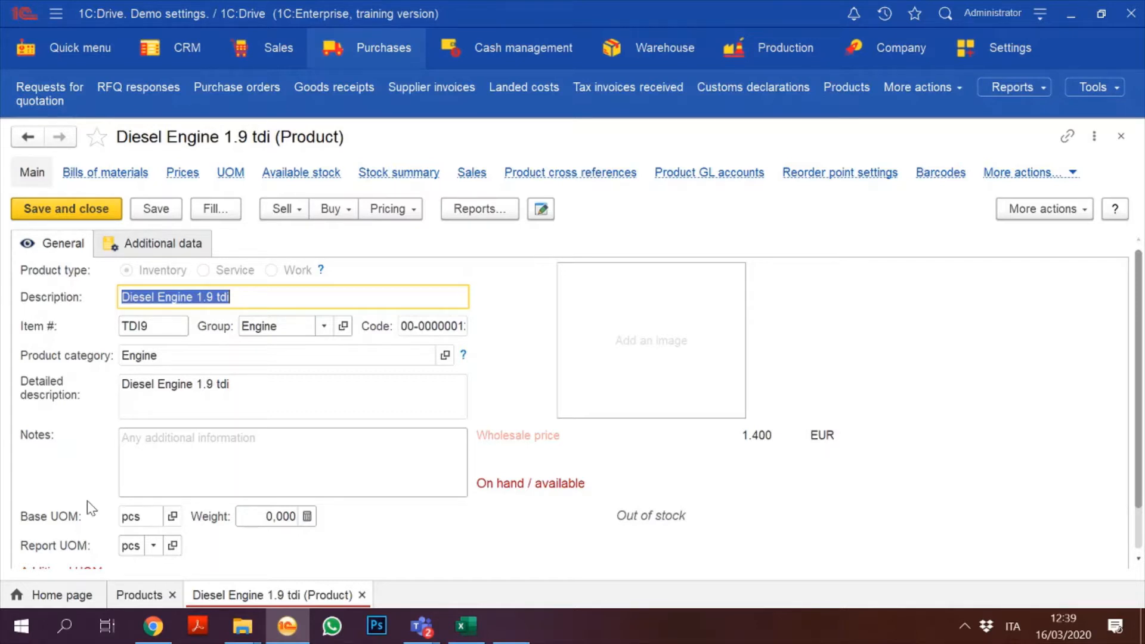
{"action": "left_click", "coordinate": [143, 246]}
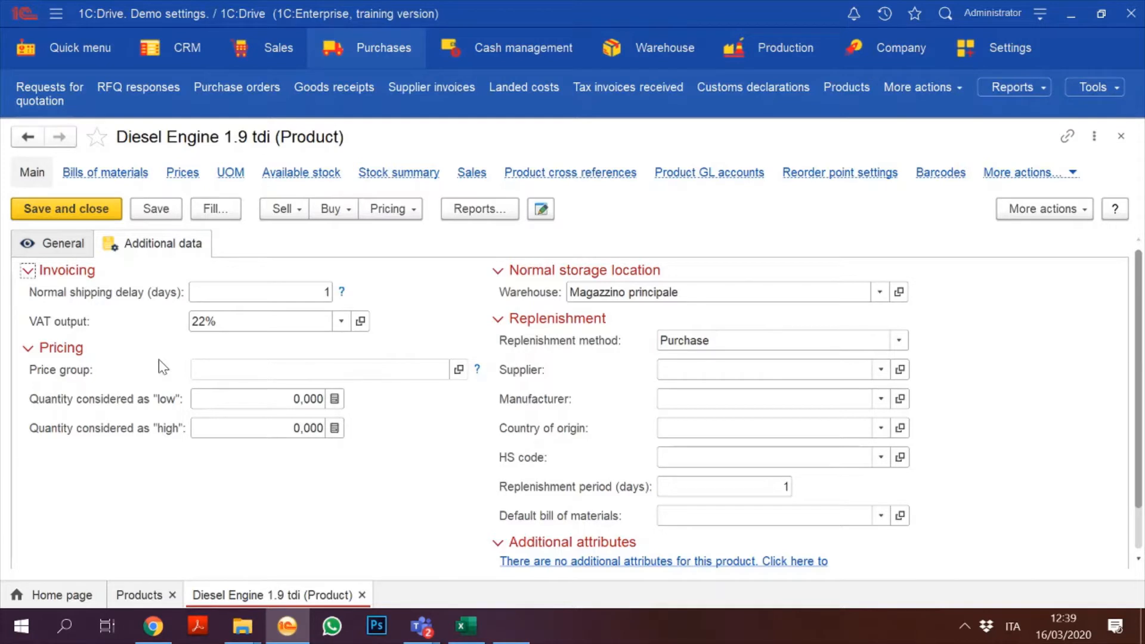
Step: Set shipping delay 5, replenishment by Purchase over 4 days, and manufacturer MotorParts
{"action": "key", "text": "Tab"}
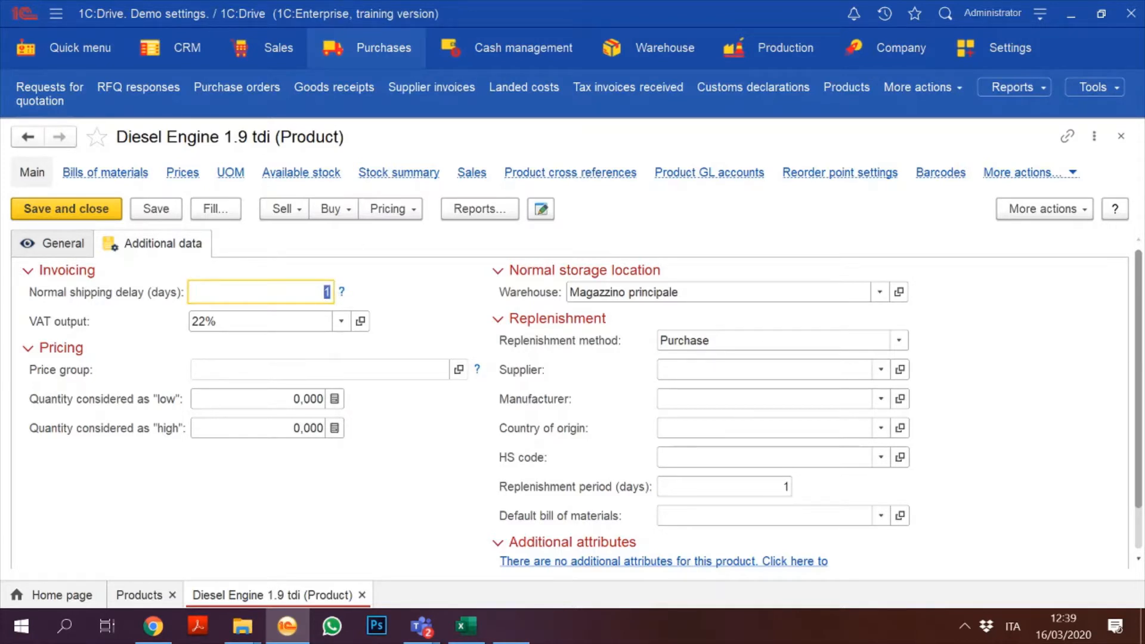
{"action": "type", "text": "3"}
{"action": "left_click", "coordinate": [896, 340]}
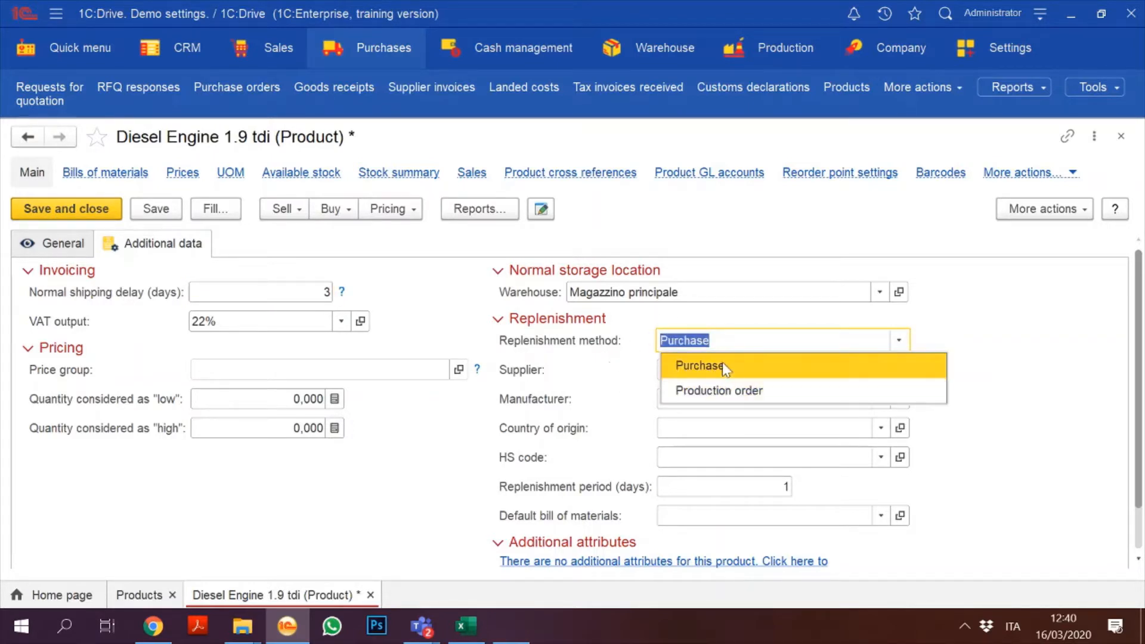
{"action": "left_click", "coordinate": [845, 335]}
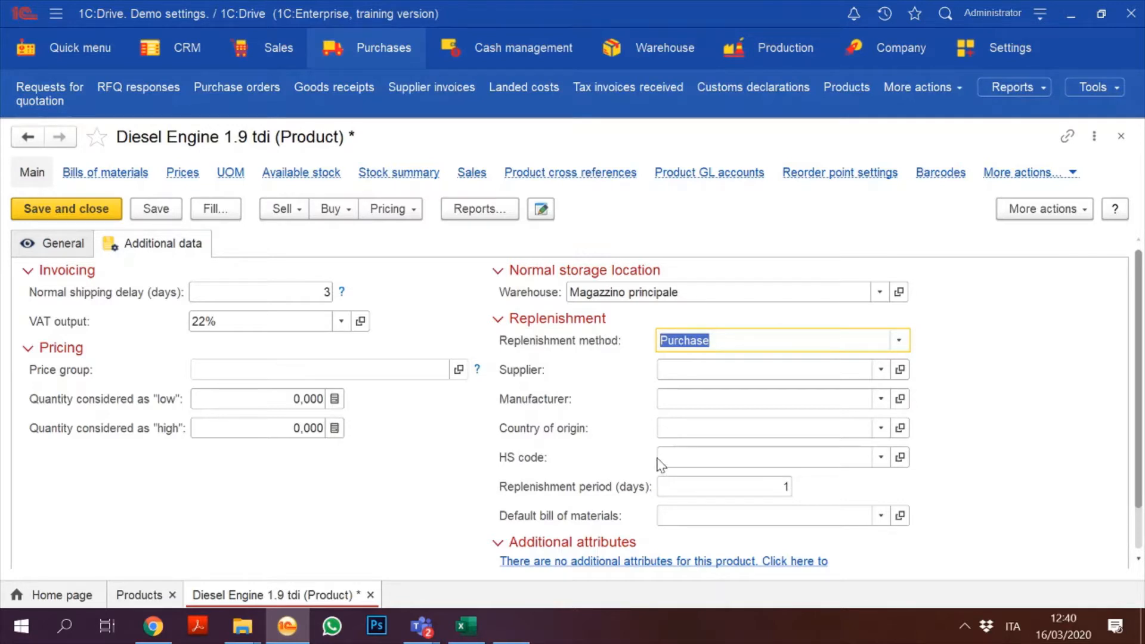
{"action": "left_click", "coordinate": [787, 496]}
{"action": "type", "text": "4"}
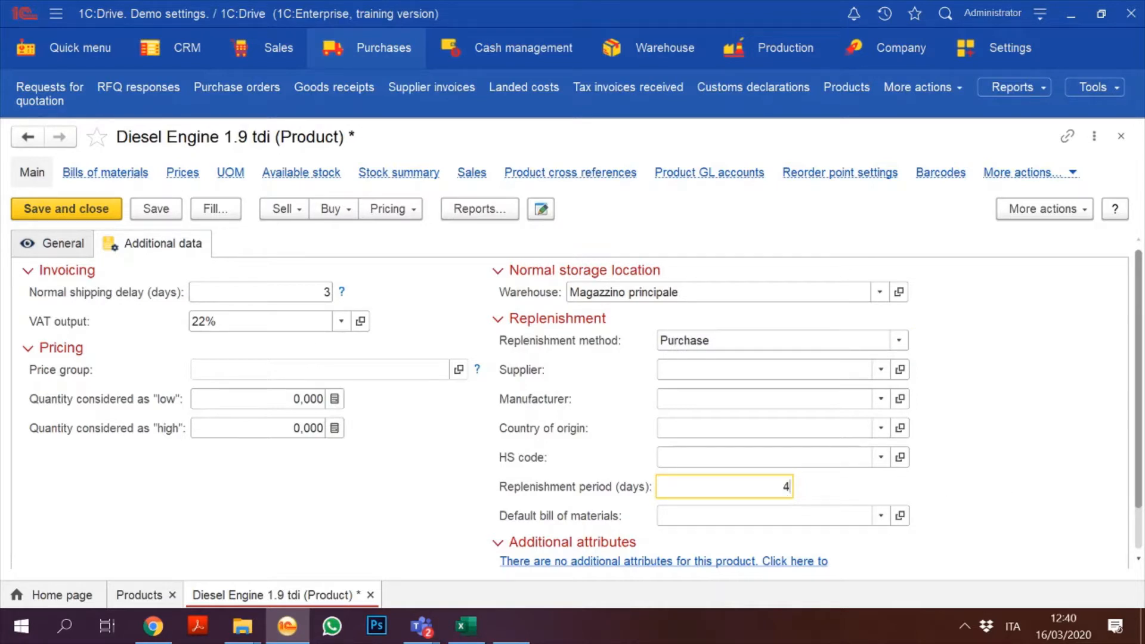
{"action": "left_click", "coordinate": [316, 292]}
{"action": "type", "text": "5"}
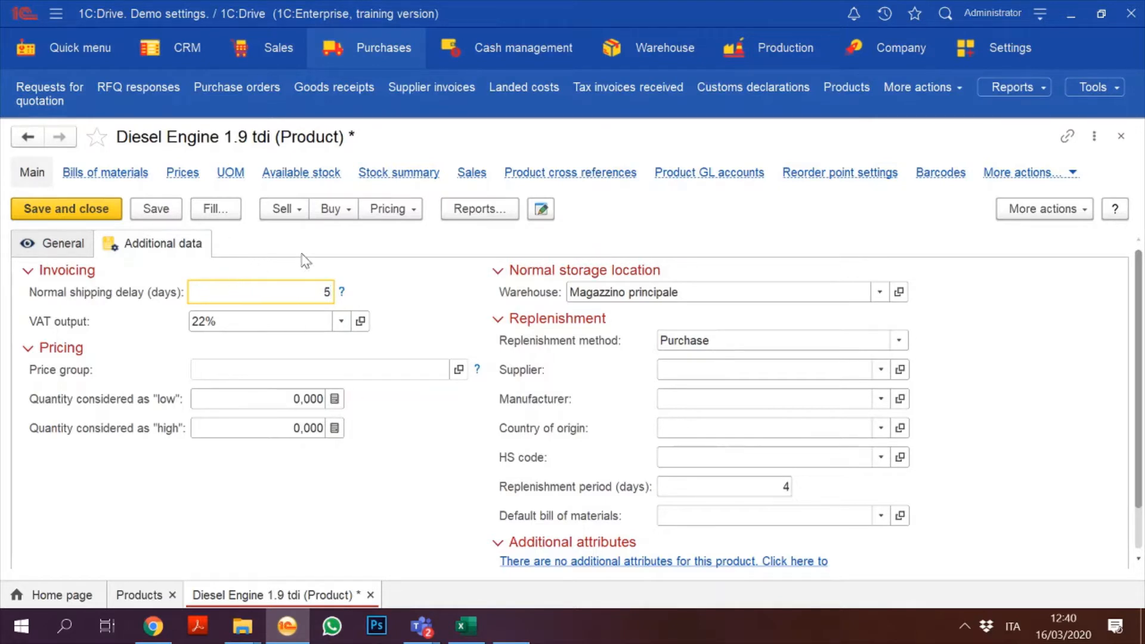
{"action": "left_click", "coordinate": [769, 486]}
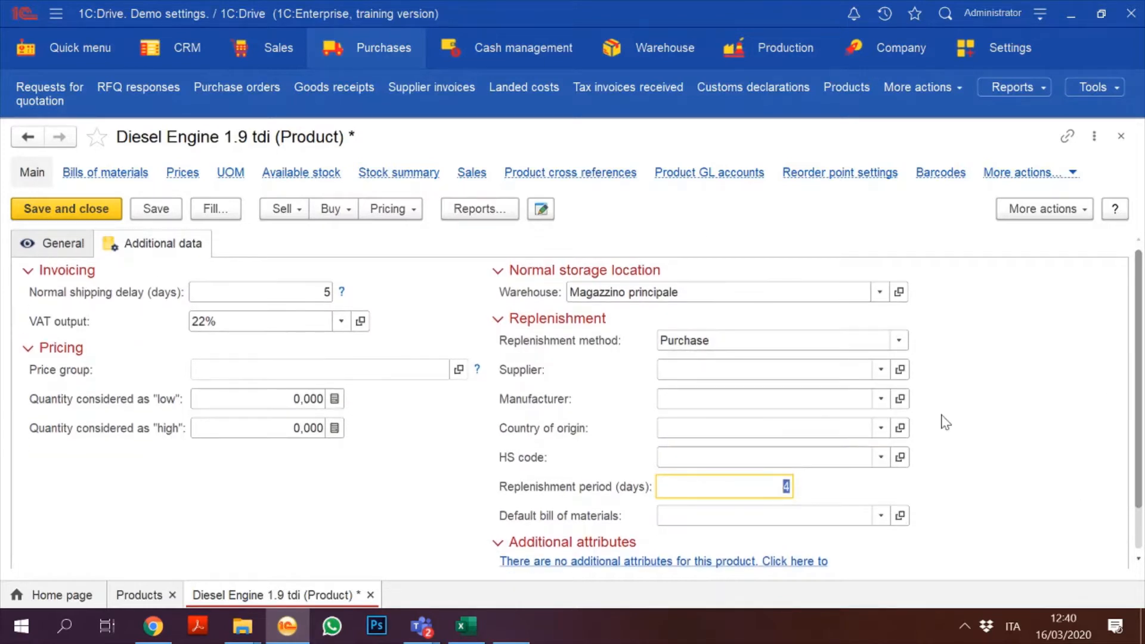
{"action": "left_click", "coordinate": [878, 399]}
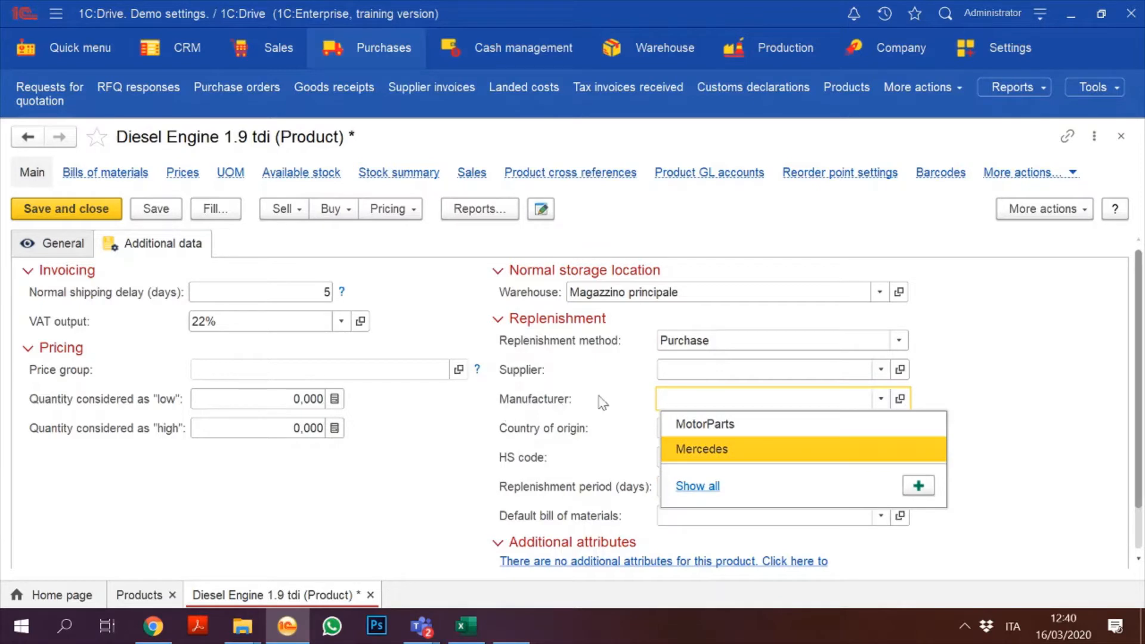
{"action": "left_click", "coordinate": [720, 431]}
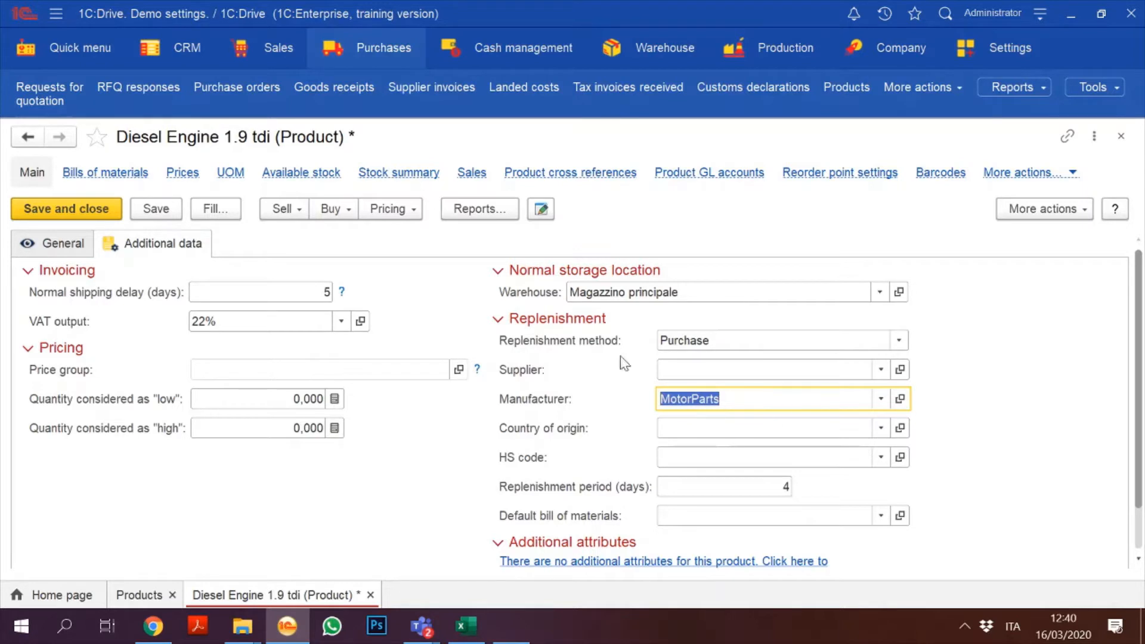
Step: Save and close the product, then reopen it to view its Product cross references
{"action": "left_click", "coordinate": [167, 214]}
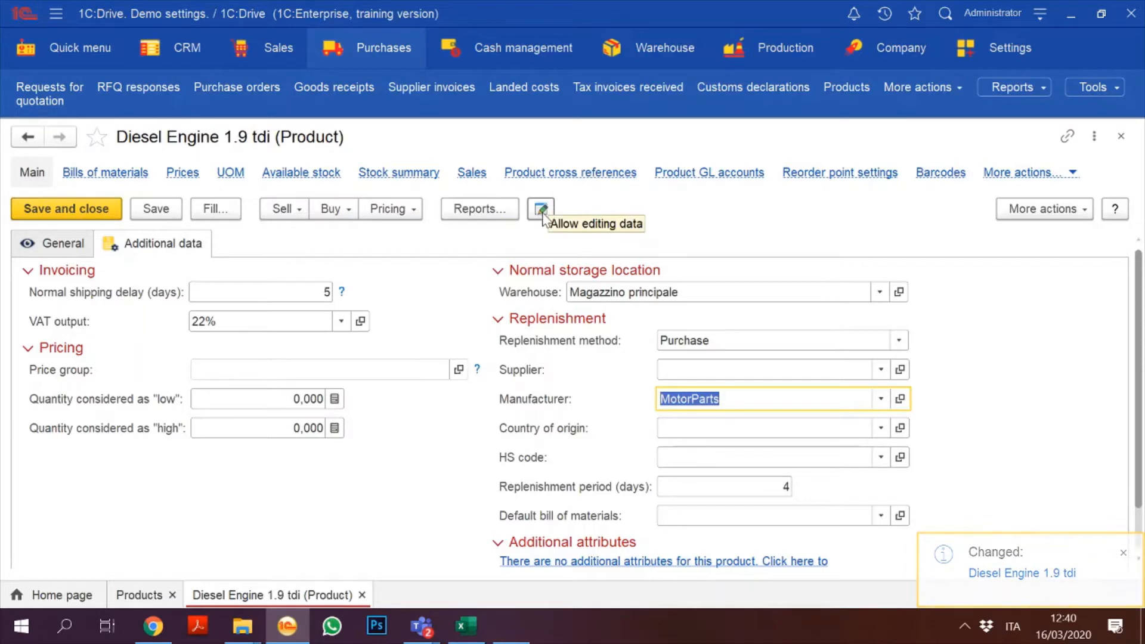
{"action": "left_click", "coordinate": [57, 216]}
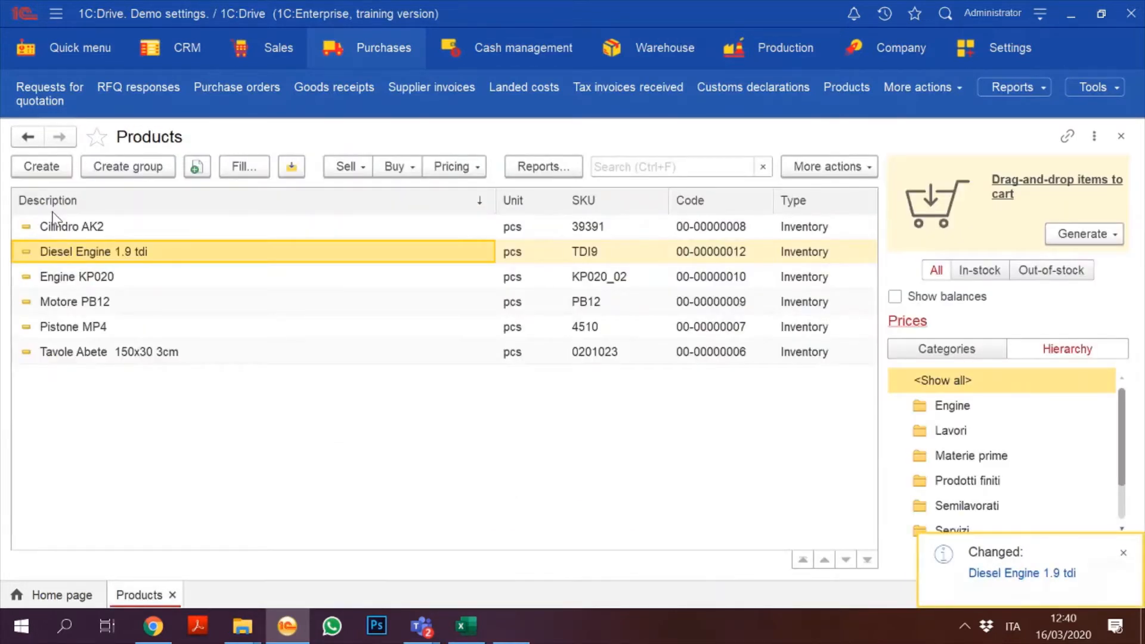
{"action": "double_click", "coordinate": [145, 250]}
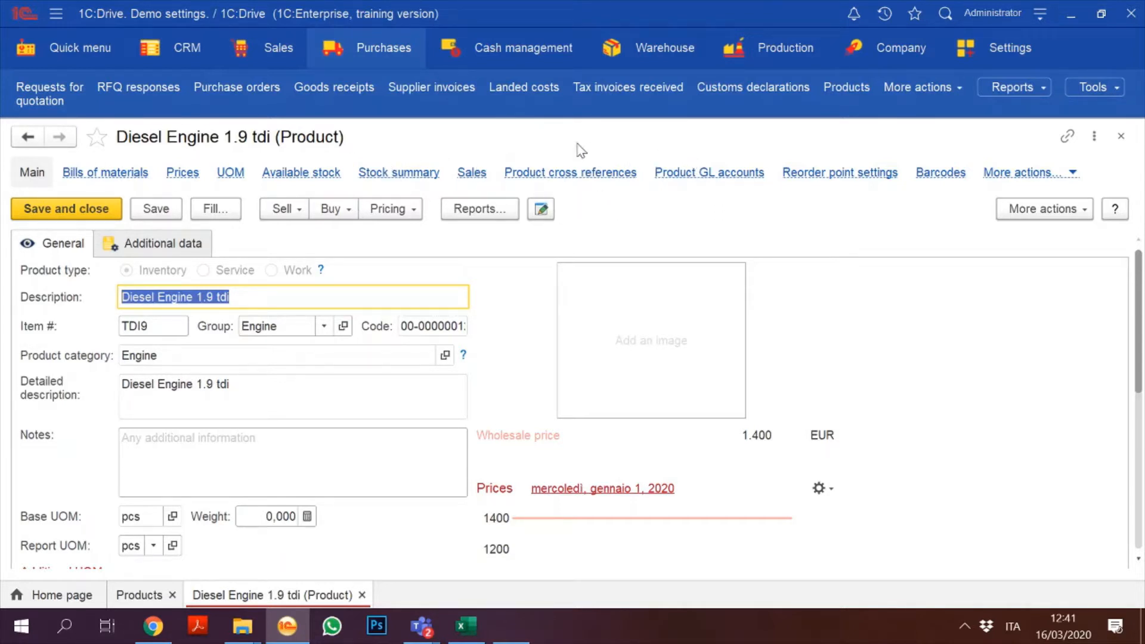
{"action": "left_click", "coordinate": [562, 184]}
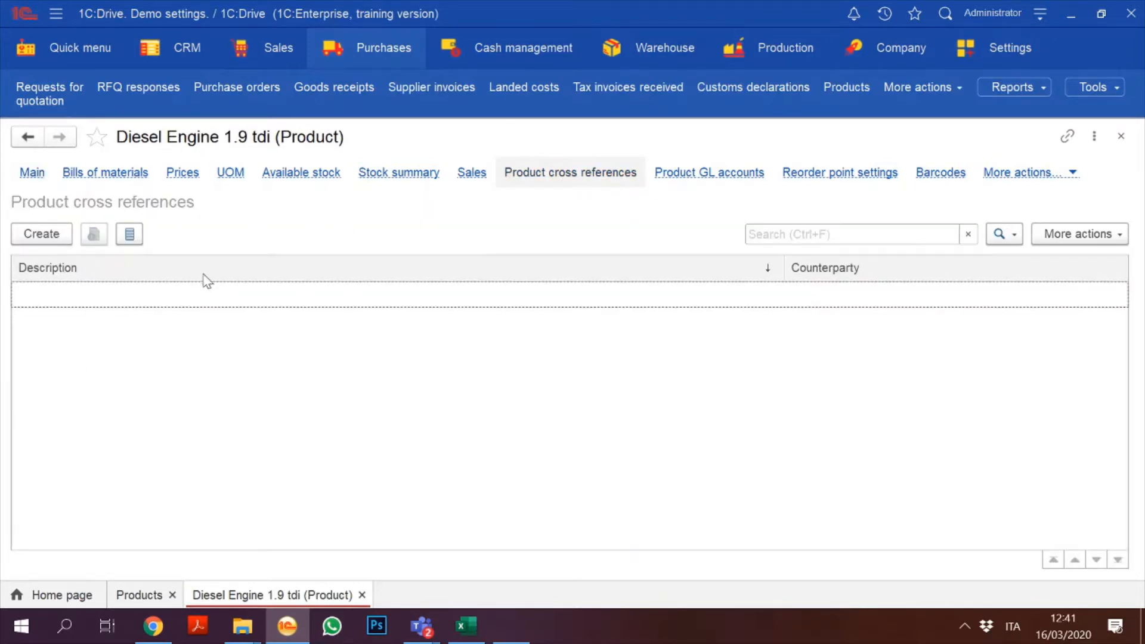
Step: Create a MotorParts cross reference described as 'Diesle Engine Motor 1B'
{"action": "left_click", "coordinate": [44, 232]}
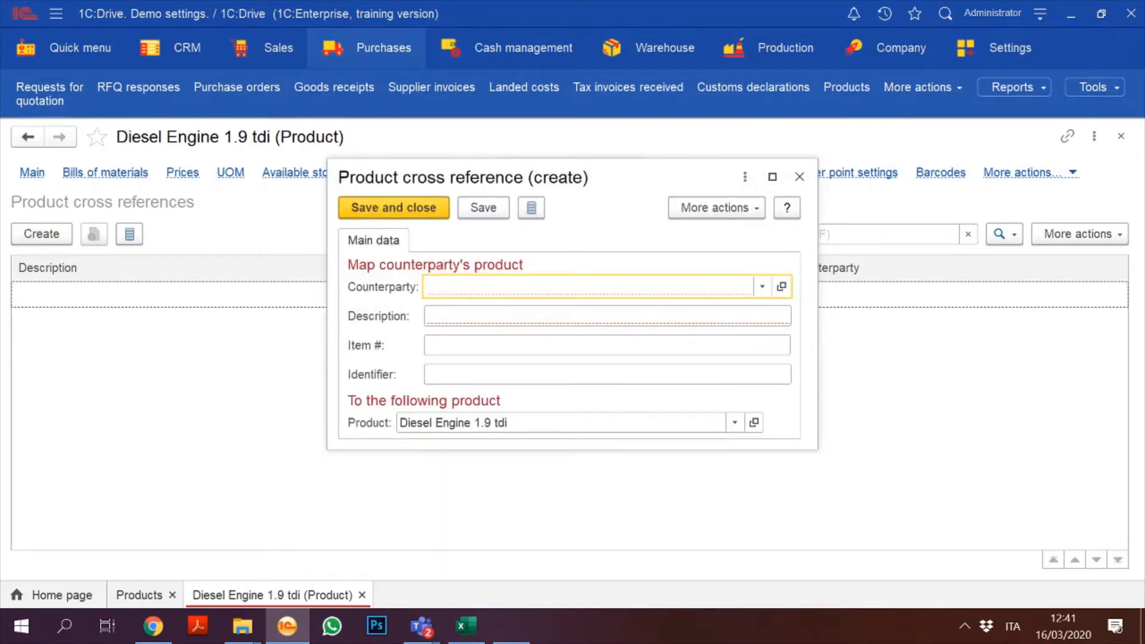
{"action": "left_click", "coordinate": [761, 287]}
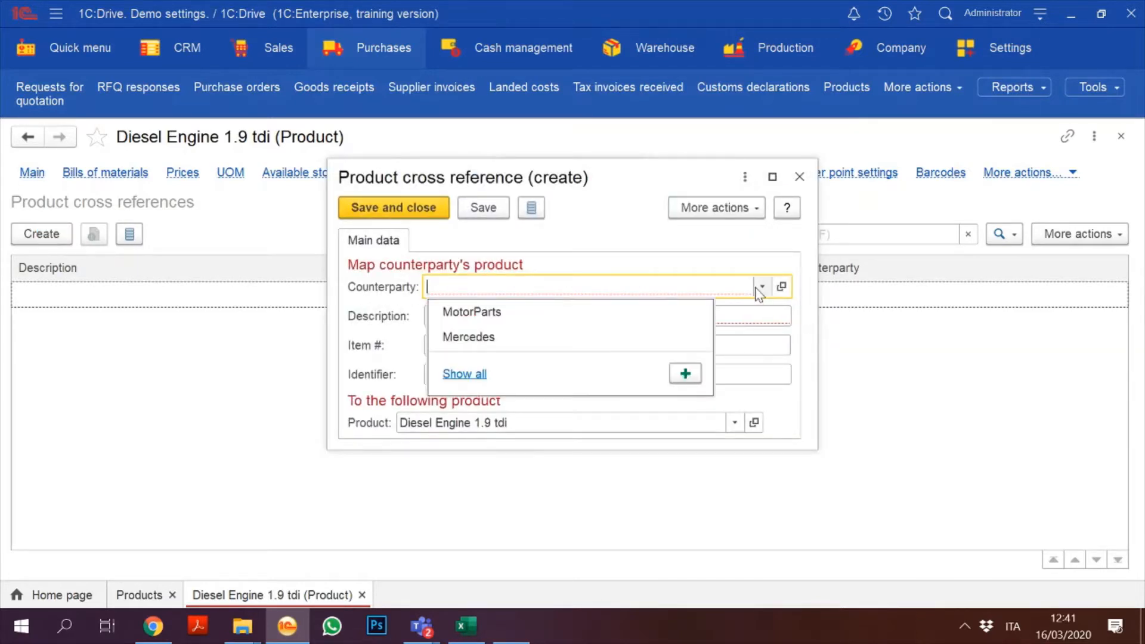
{"action": "left_click", "coordinate": [642, 312]}
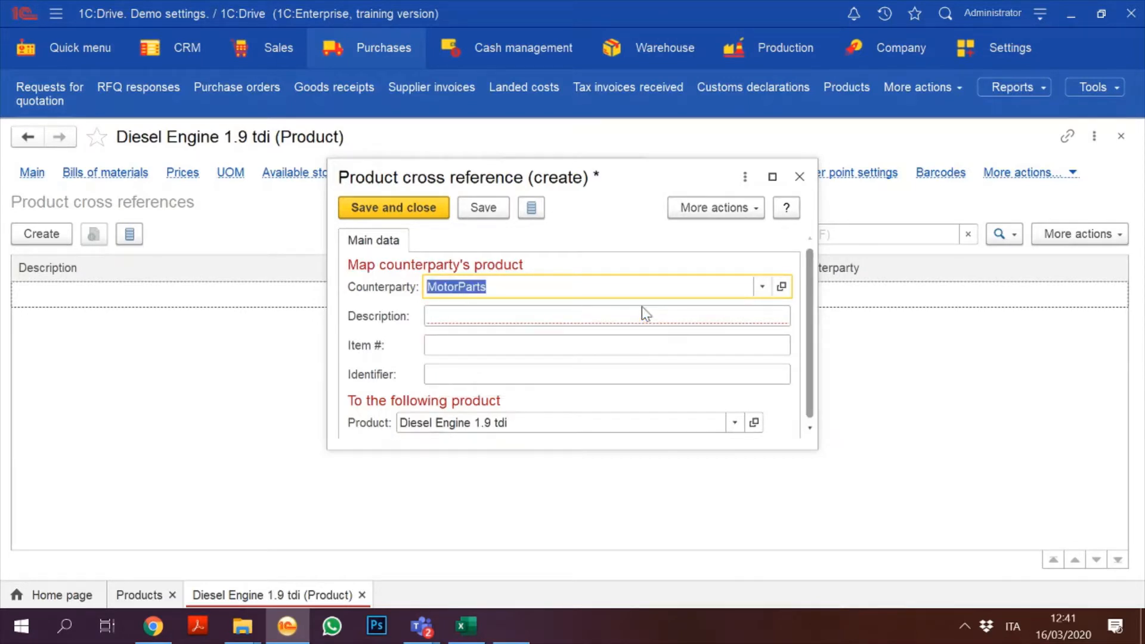
{"action": "left_click", "coordinate": [578, 310]}
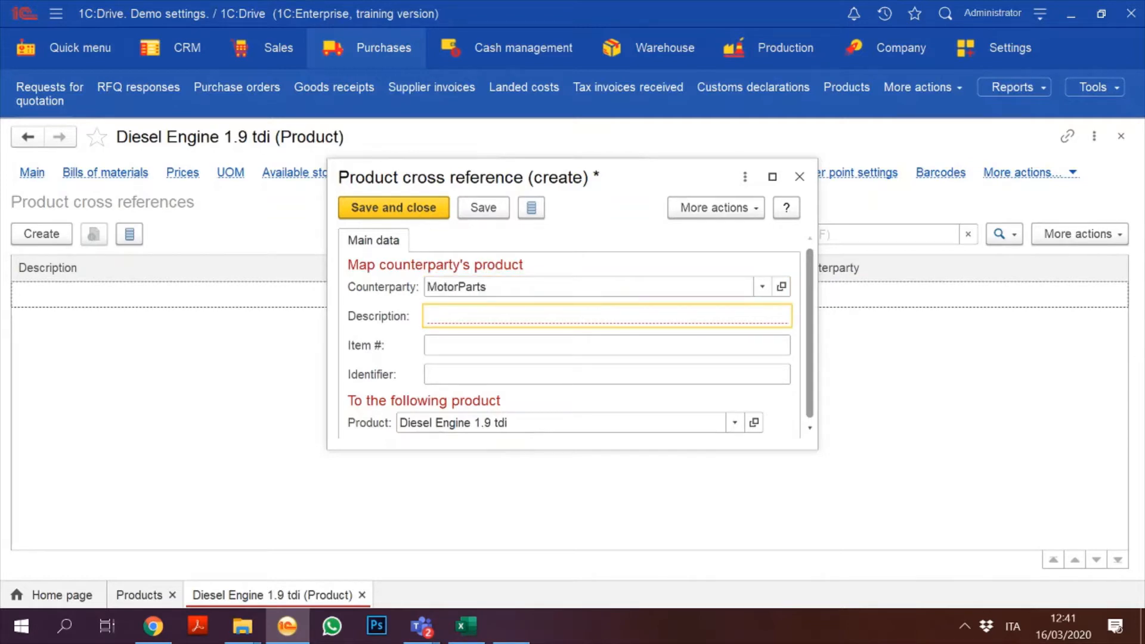
{"action": "type", "text": "Diesl"}
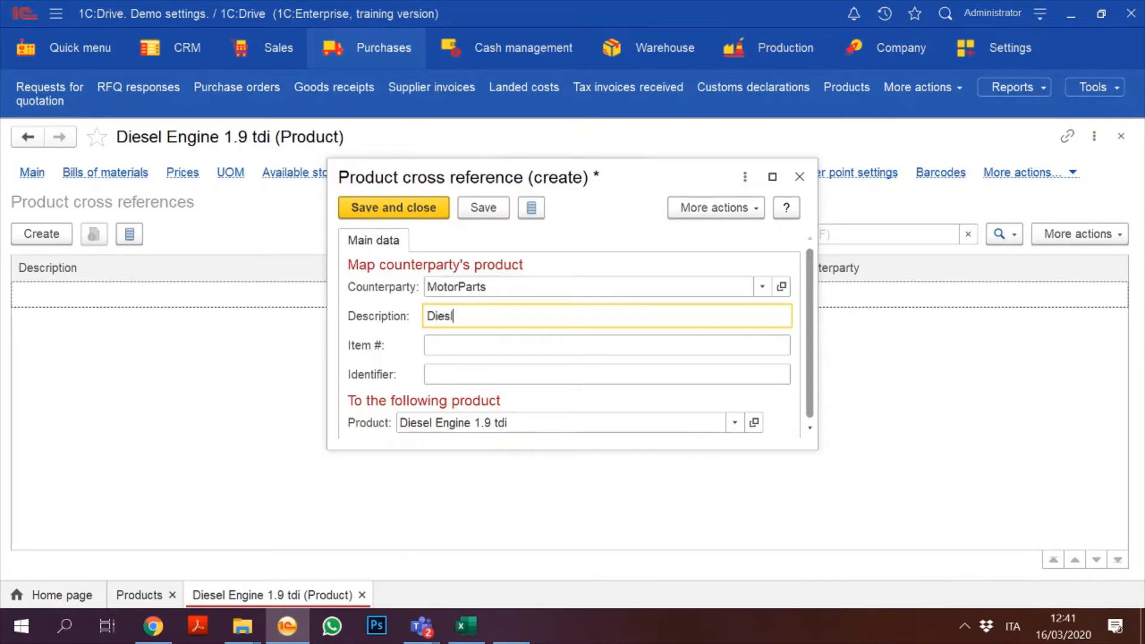
{"action": "type", "text": "e Engine Mo"}
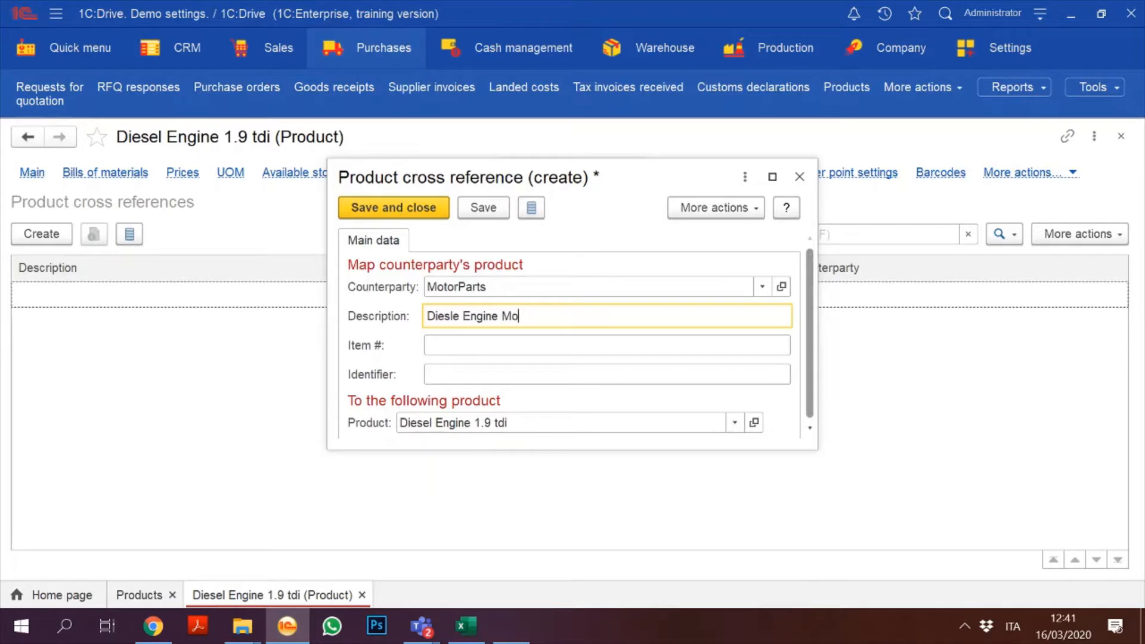
{"action": "type", "text": "tor 1B"}
Step: Give the cross reference item number 1BMOTOR, then save and close it
{"action": "left_click", "coordinate": [430, 346]}
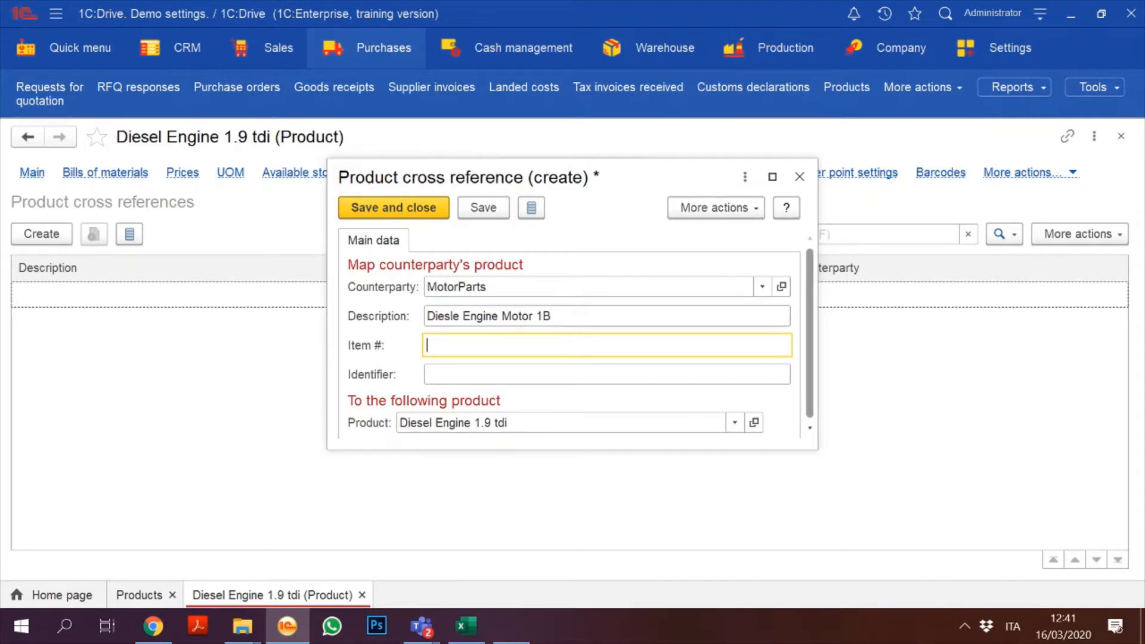
{"action": "type", "text": "1BMOTOR"}
{"action": "left_click", "coordinate": [496, 207]}
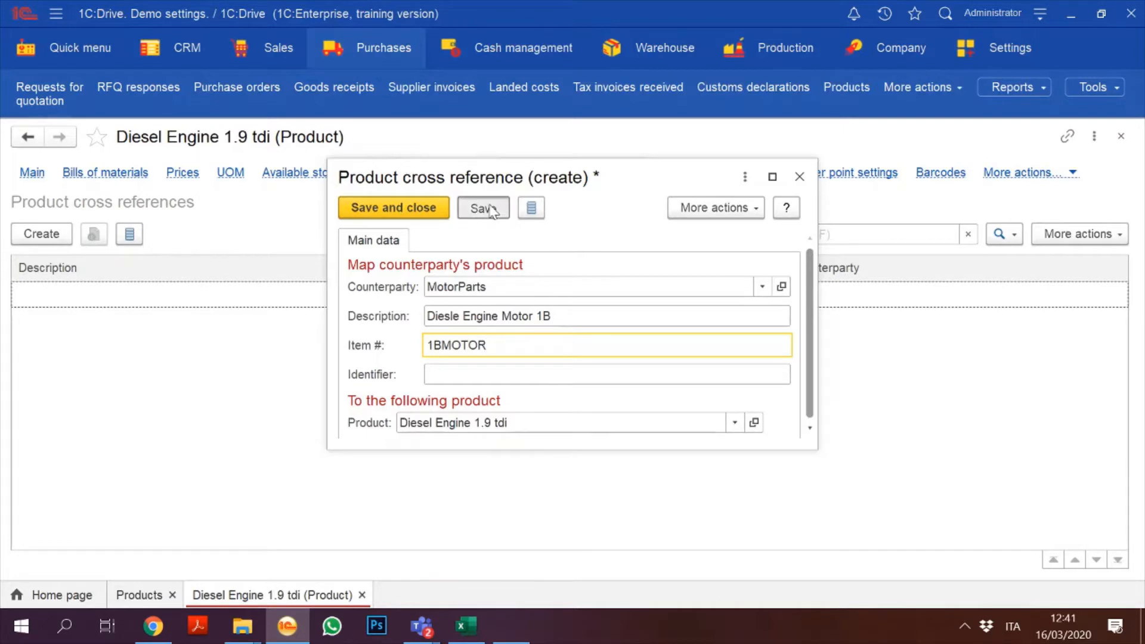
{"action": "left_click", "coordinate": [381, 209]}
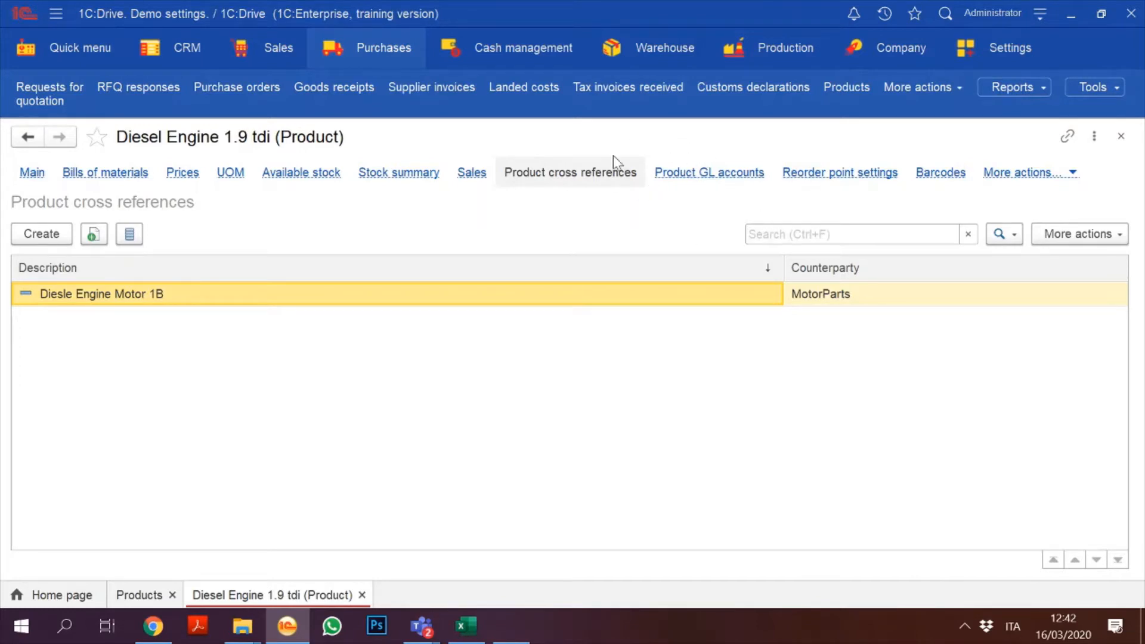
{"action": "left_click", "coordinate": [854, 179]}
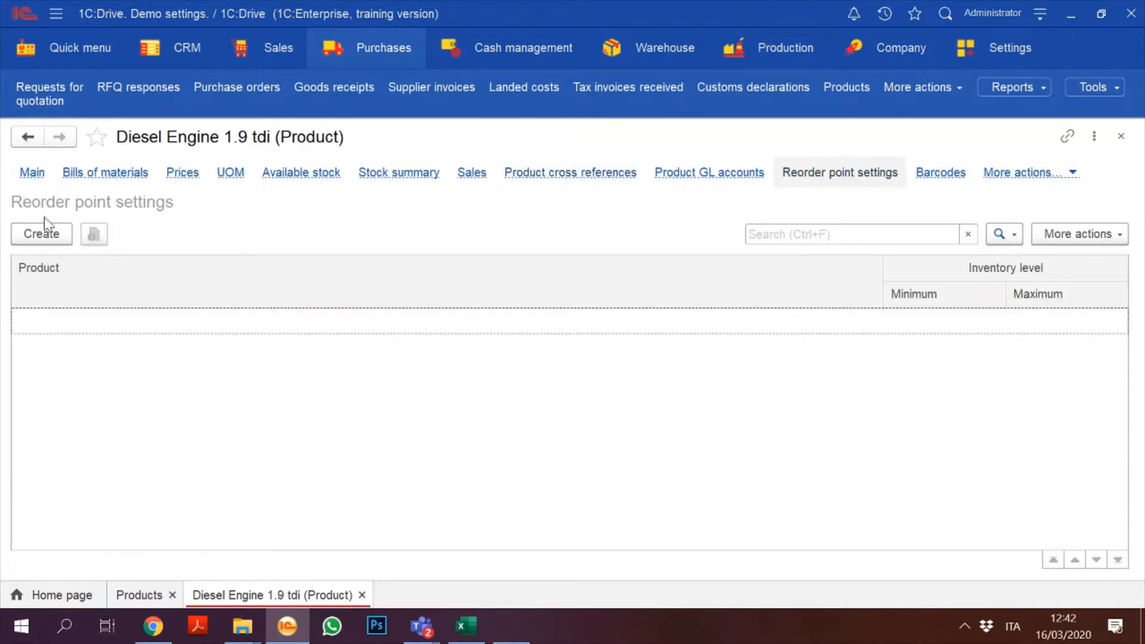
Step: Create and save a reorder point setting with minimum 10 and maximum 50
{"action": "left_click", "coordinate": [41, 232]}
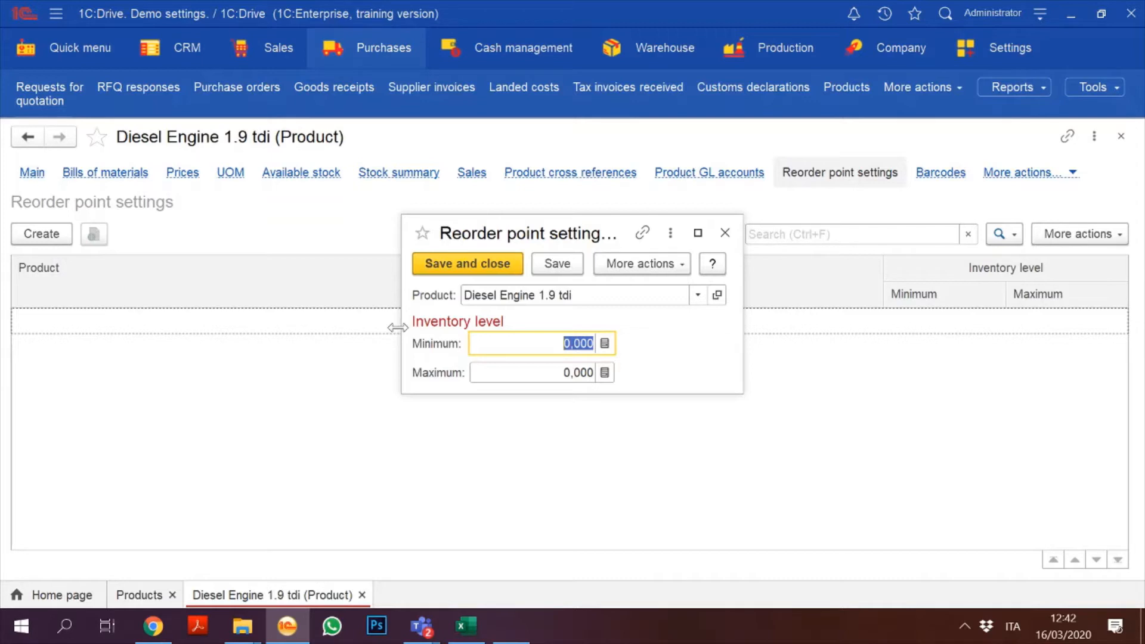
{"action": "type", "text": "10"}
{"action": "key", "text": "Tab"}
{"action": "left_click", "coordinate": [574, 372]}
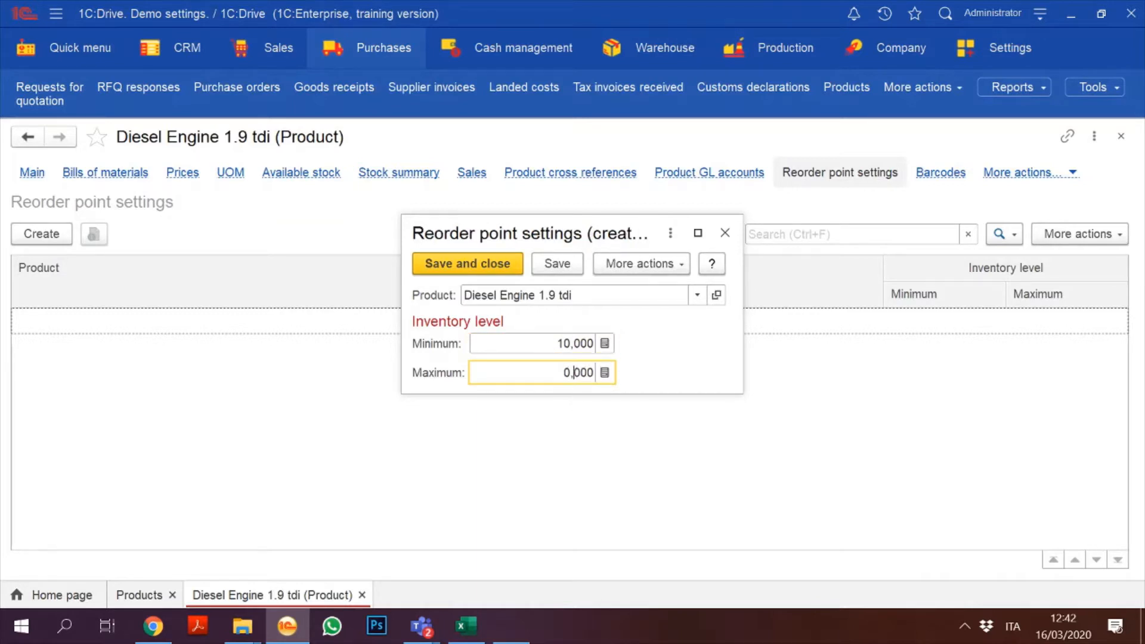
{"action": "key", "text": "Left"}
{"action": "type", "text": "50"}
{"action": "left_click", "coordinate": [491, 268]}
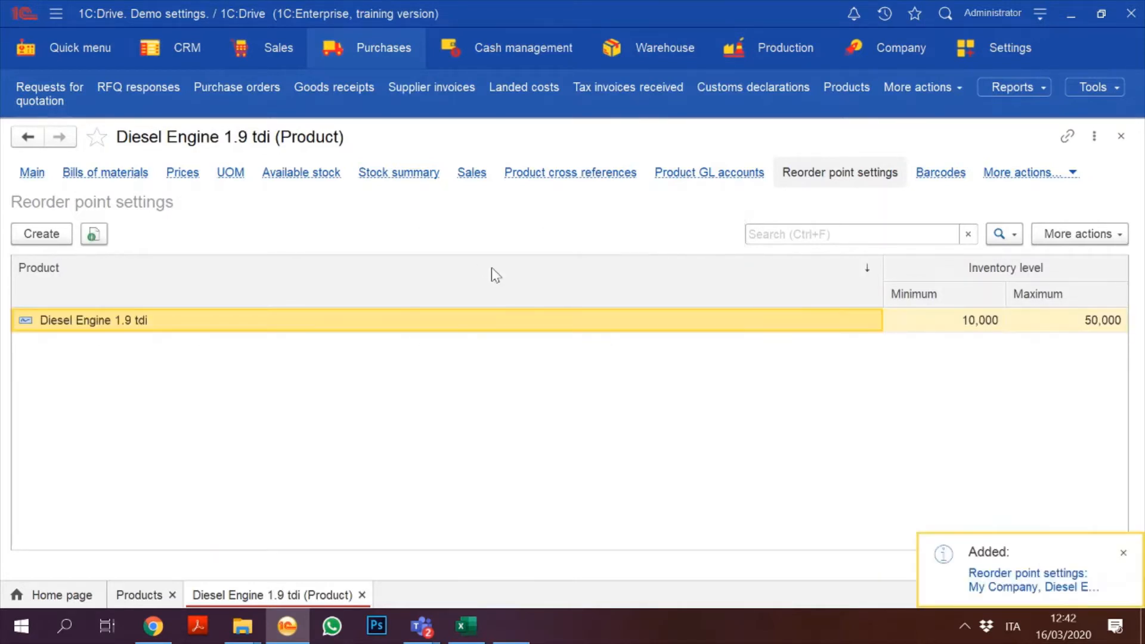
{"action": "left_click", "coordinate": [370, 54]}
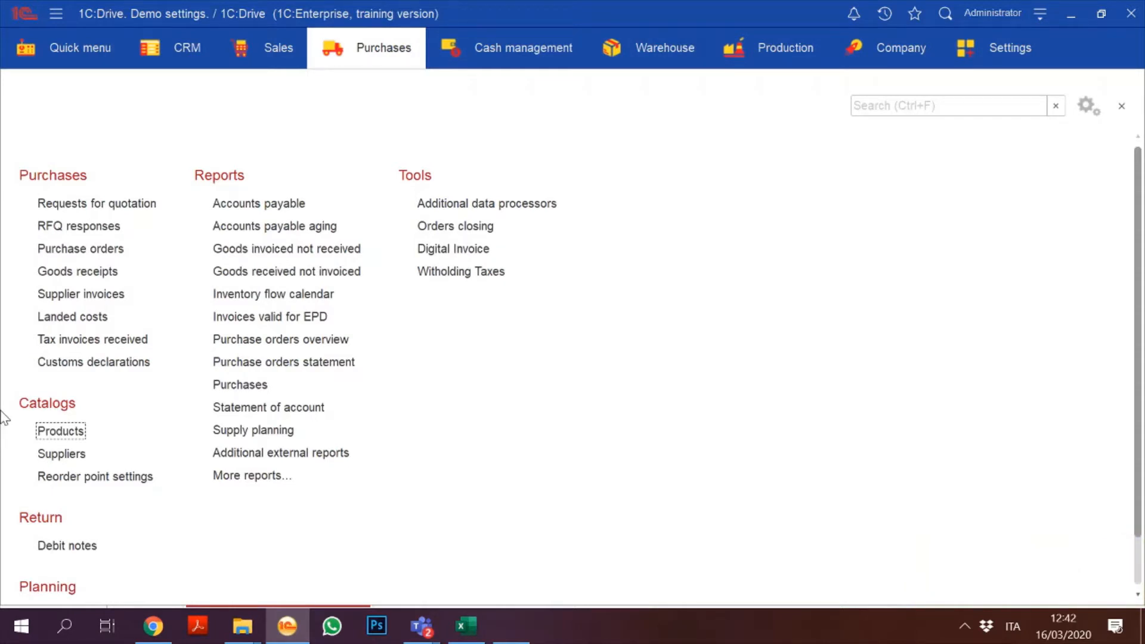
Step: Open the Reorder point settings list and inspect the Diesel Engine 1.9 tdi row
{"action": "left_click", "coordinate": [120, 478]}
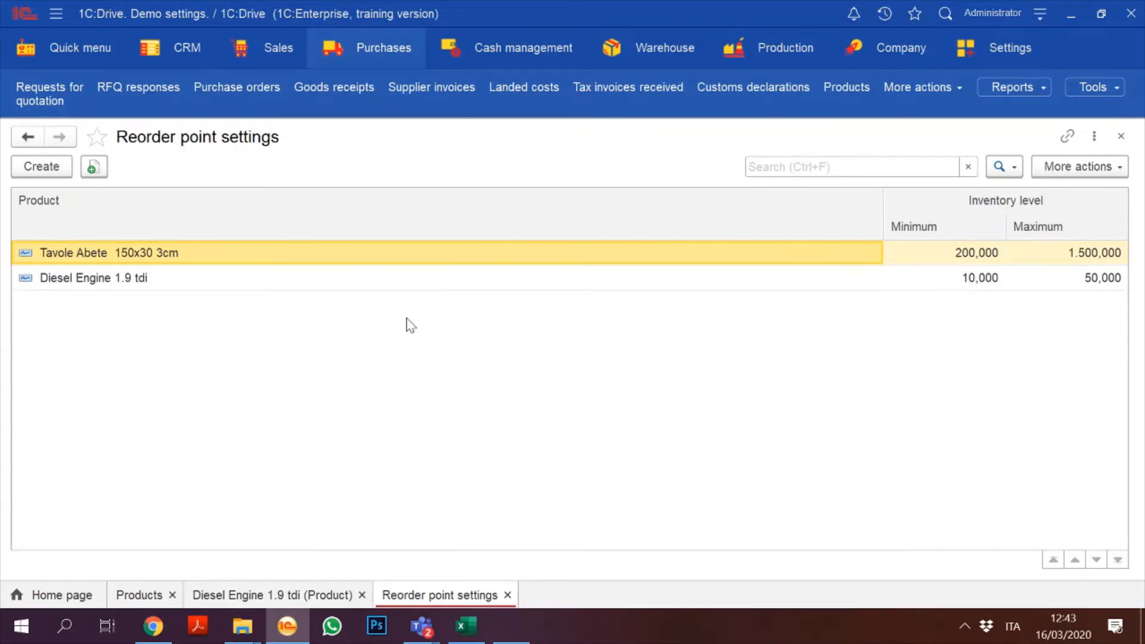
{"action": "left_click", "coordinate": [994, 282]}
{"action": "key", "text": "Right"}
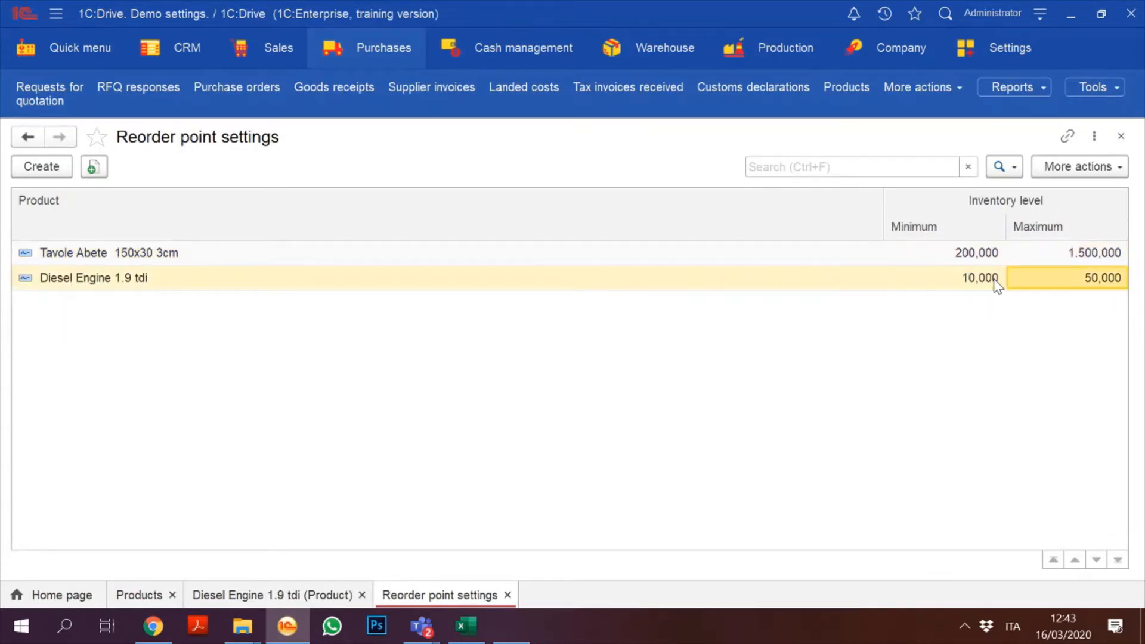
{"action": "key", "text": "Left"}
{"action": "key", "text": "Left"}
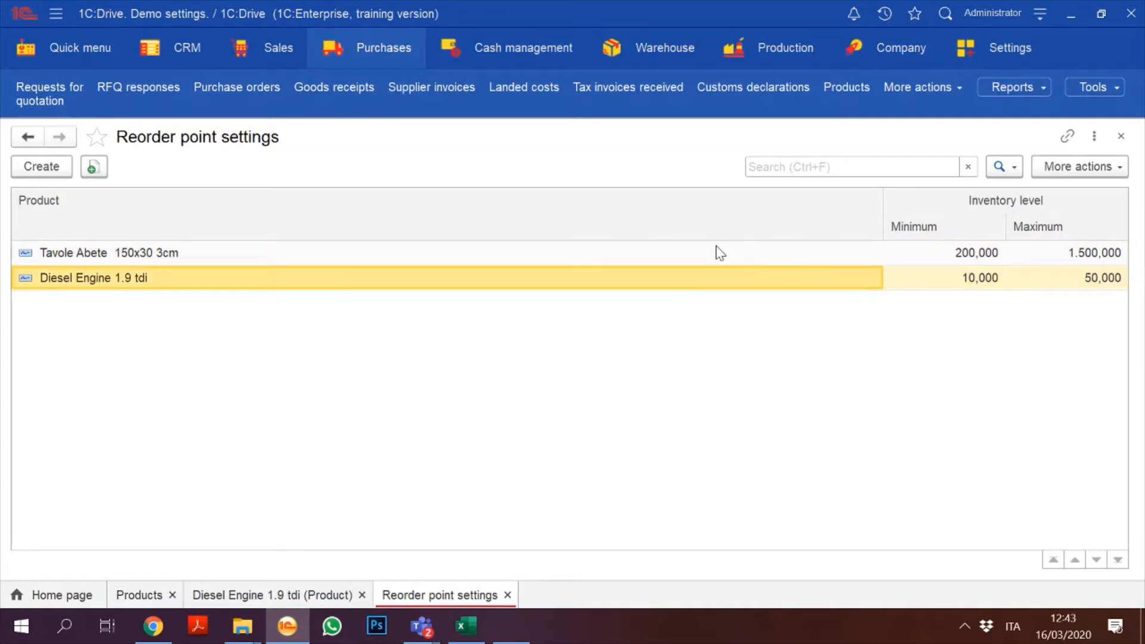
Step: Create a new reorder point setting for product Engine KP020
{"action": "left_click", "coordinate": [51, 171]}
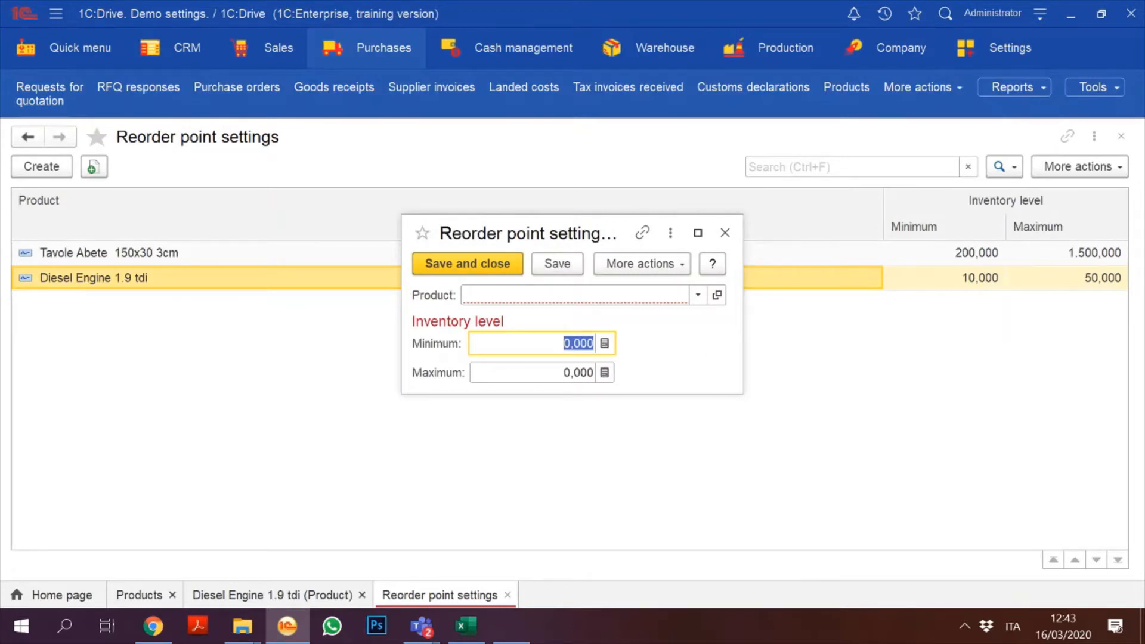
{"action": "left_click", "coordinate": [574, 295]}
{"action": "type", "text": "eng"}
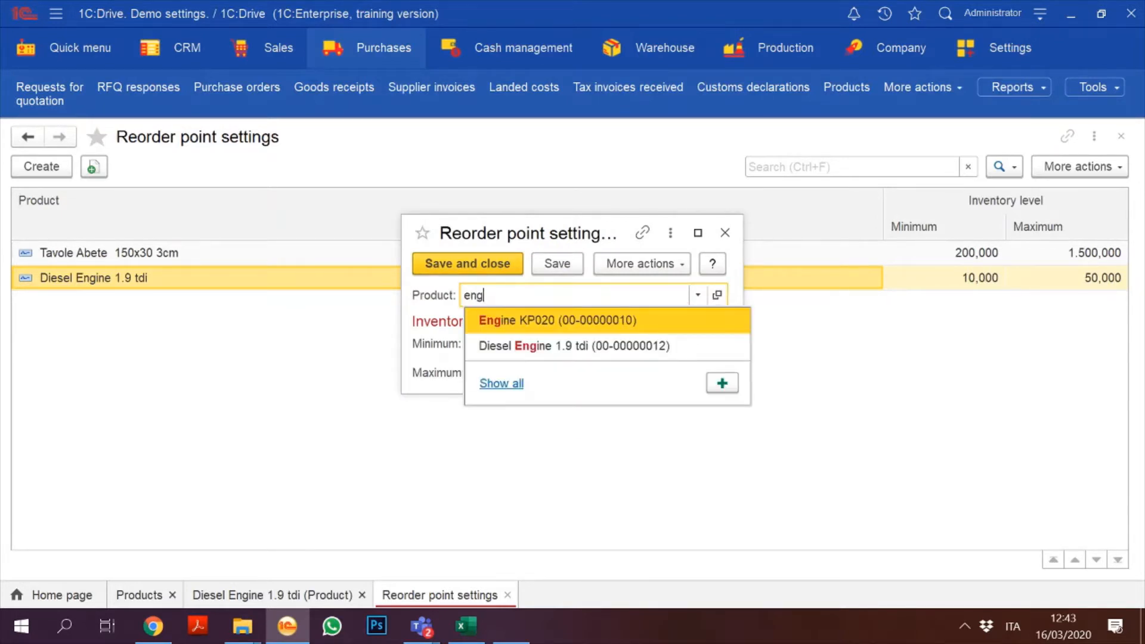
{"action": "left_click", "coordinate": [616, 322]}
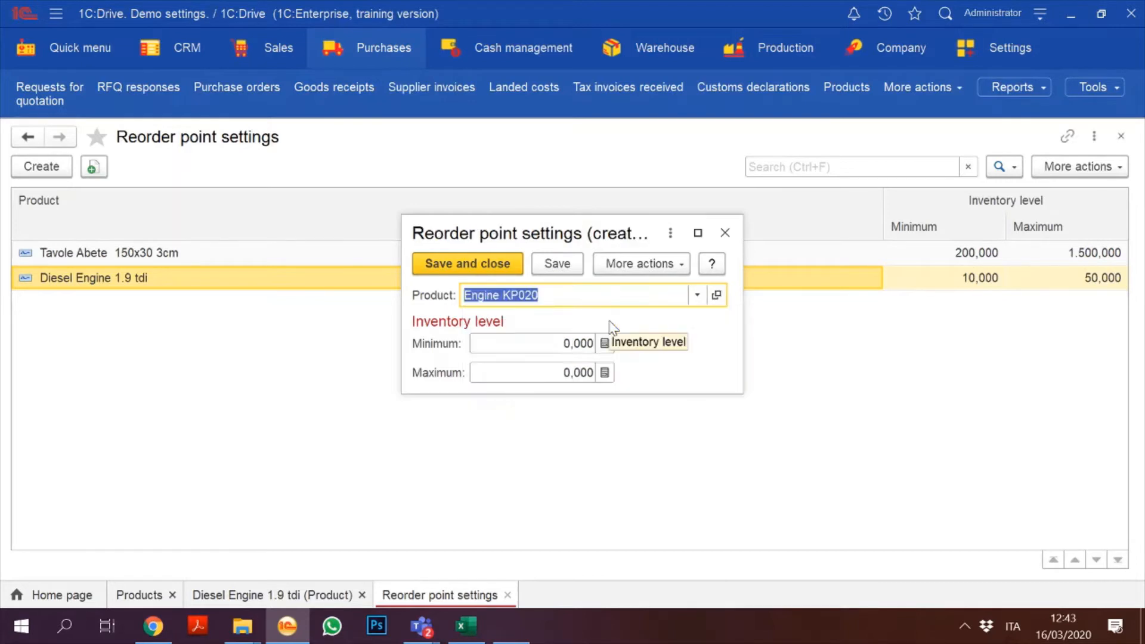
{"action": "key", "text": "Tab"}
Step: Set minimum 20 and maximum 100, save the setting, and close the list
{"action": "left_click", "coordinate": [563, 342]}
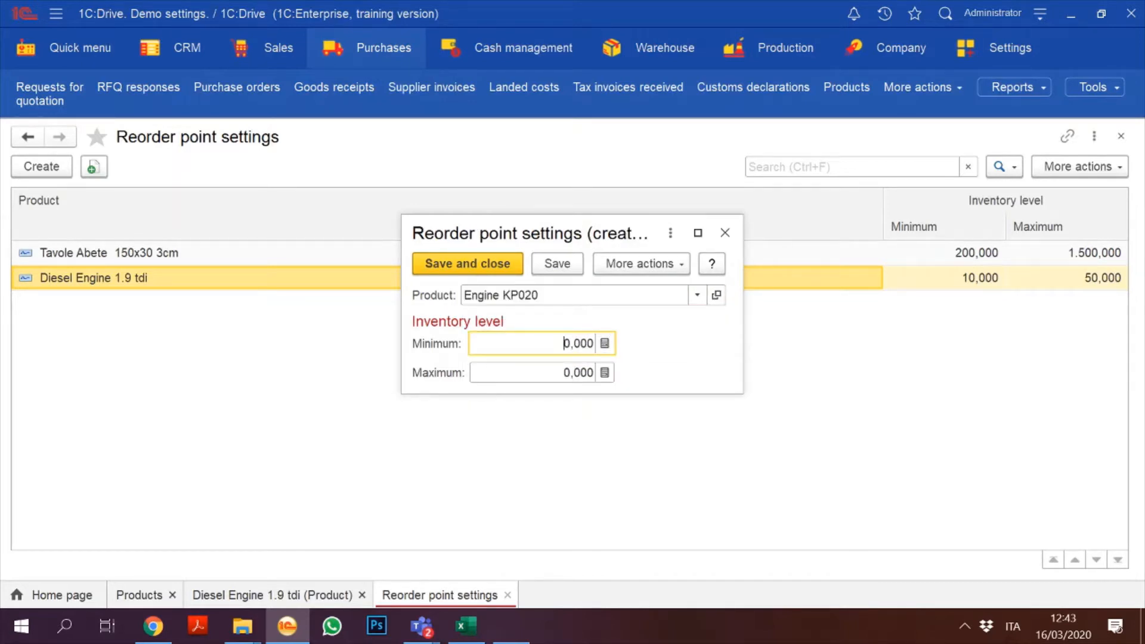
{"action": "type", "text": "2"}
{"action": "key", "text": "Tab"}
{"action": "left_click", "coordinate": [548, 380]}
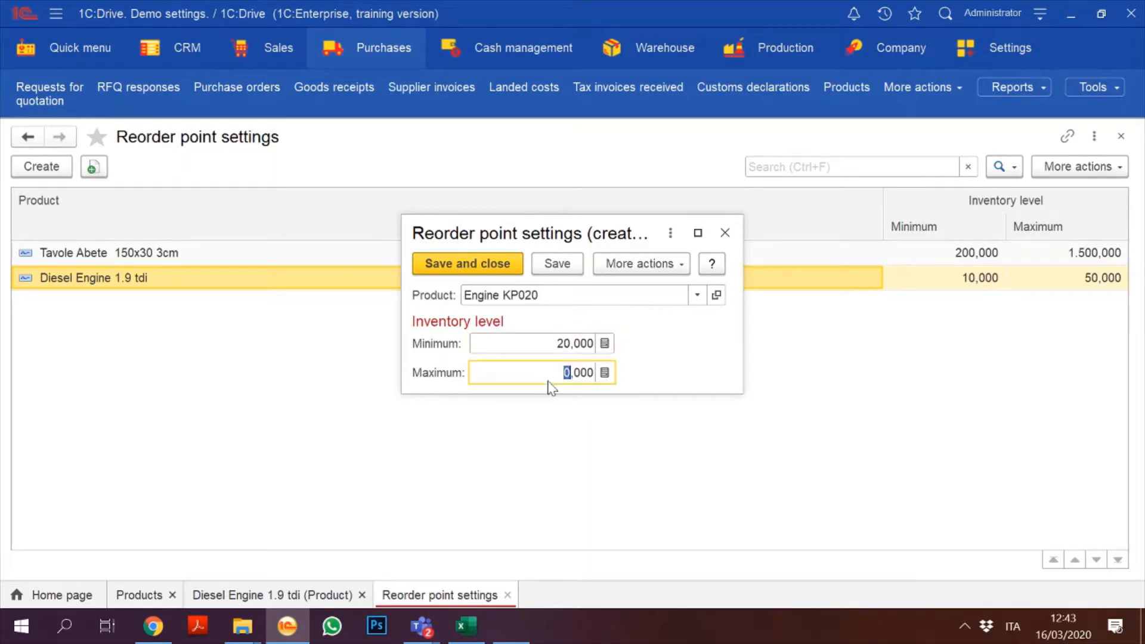
{"action": "type", "text": "1"}
{"action": "key", "text": "BackSpace"}
{"action": "type", "text": "50"}
{"action": "key", "text": "BackSpace"}
{"action": "key", "text": "BackSpace"}
{"action": "type", "text": "100"}
{"action": "left_click", "coordinate": [476, 273]}
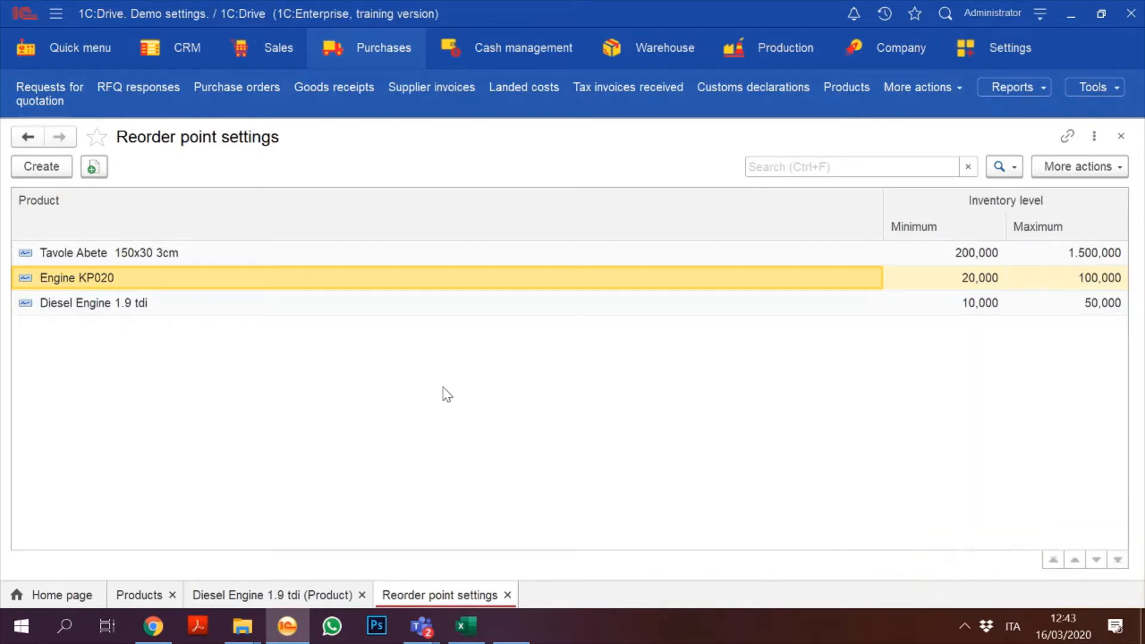
{"action": "left_click", "coordinate": [89, 309]}
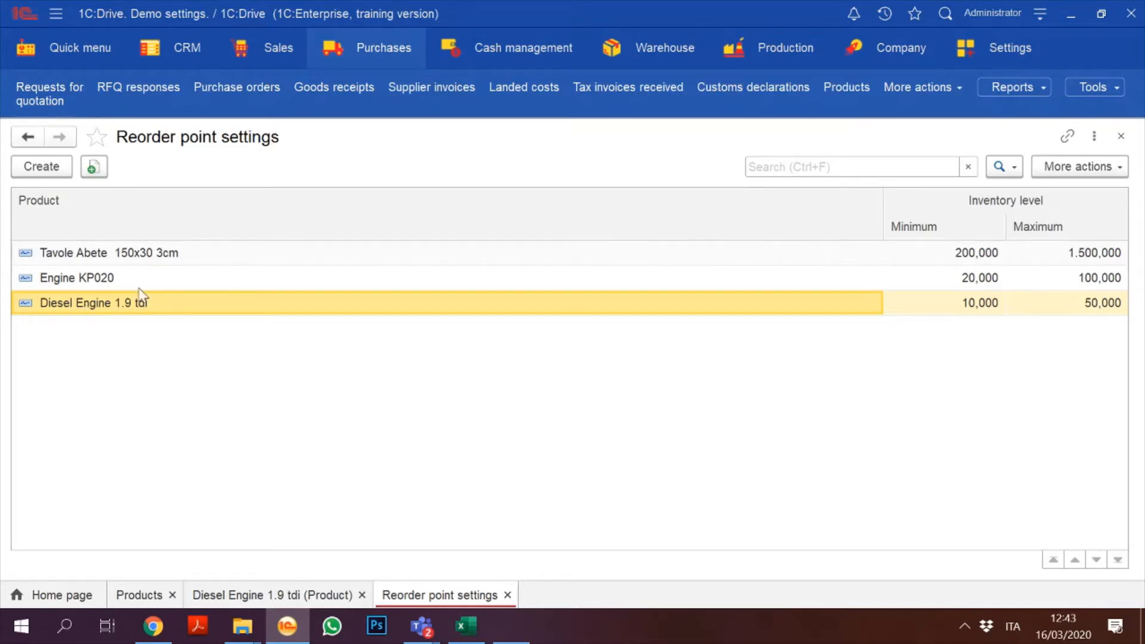
{"action": "left_click", "coordinate": [1118, 136]}
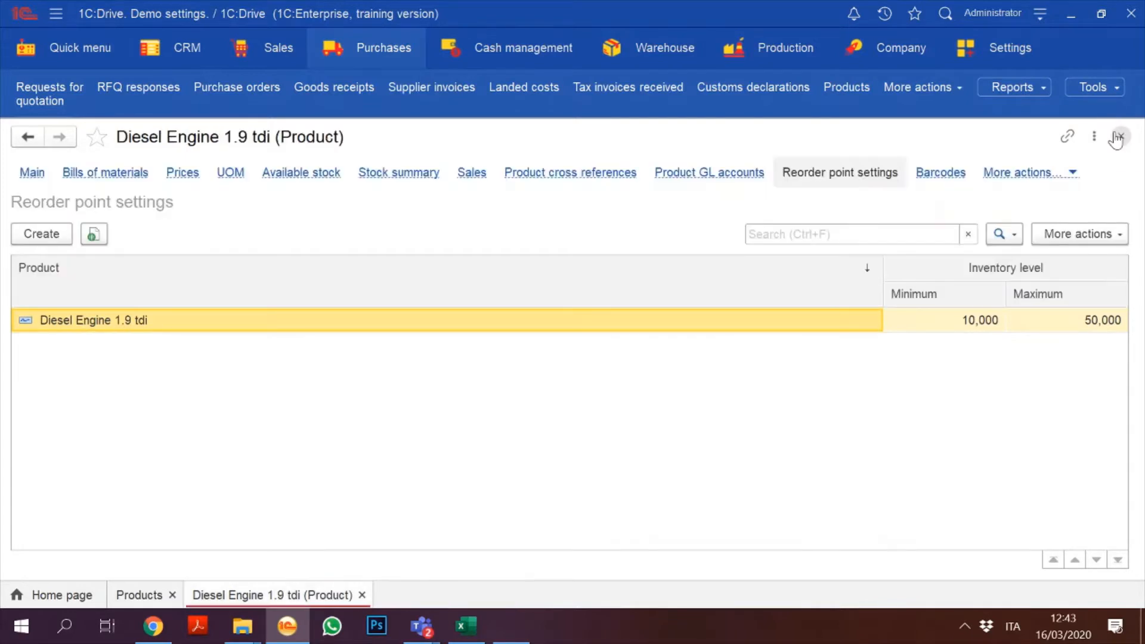
Step: Close the product form, then calculate Demand planning, view its recommendations, and close it
{"action": "left_click", "coordinate": [1118, 137]}
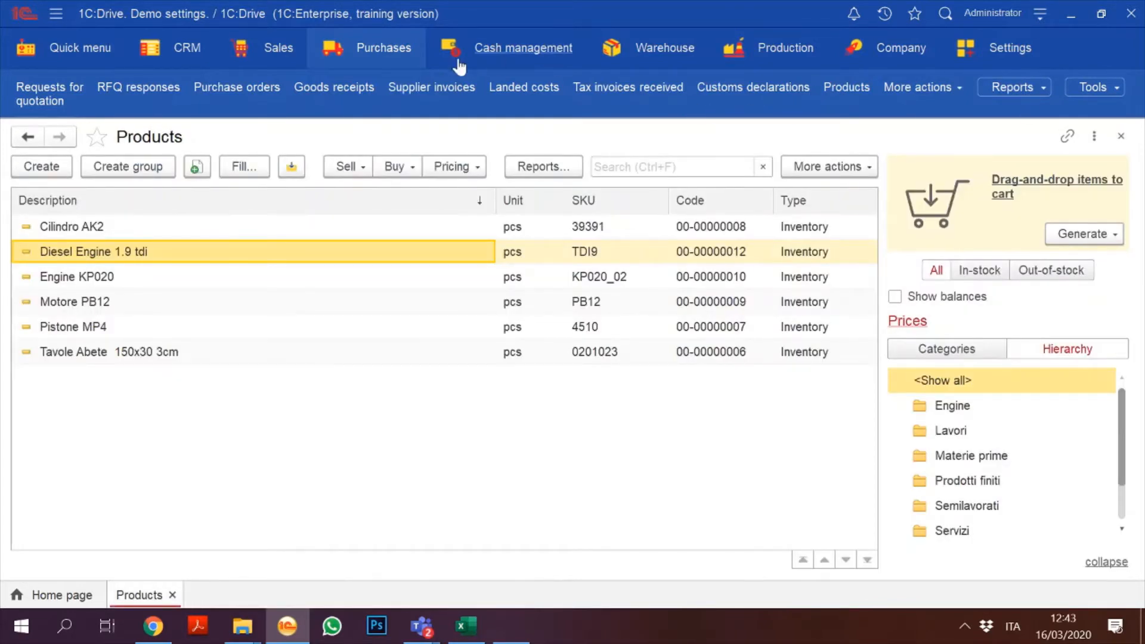
{"action": "left_click", "coordinate": [384, 55]}
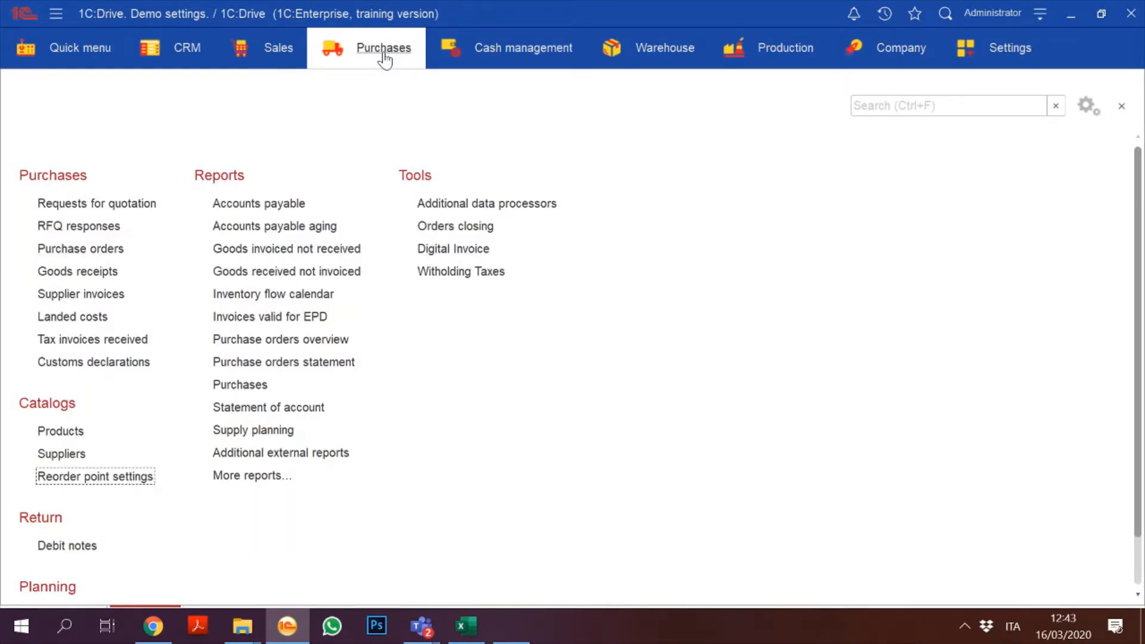
{"action": "scroll", "coordinate": [1142, 434], "scroll_direction": "down", "scroll_amount": 2}
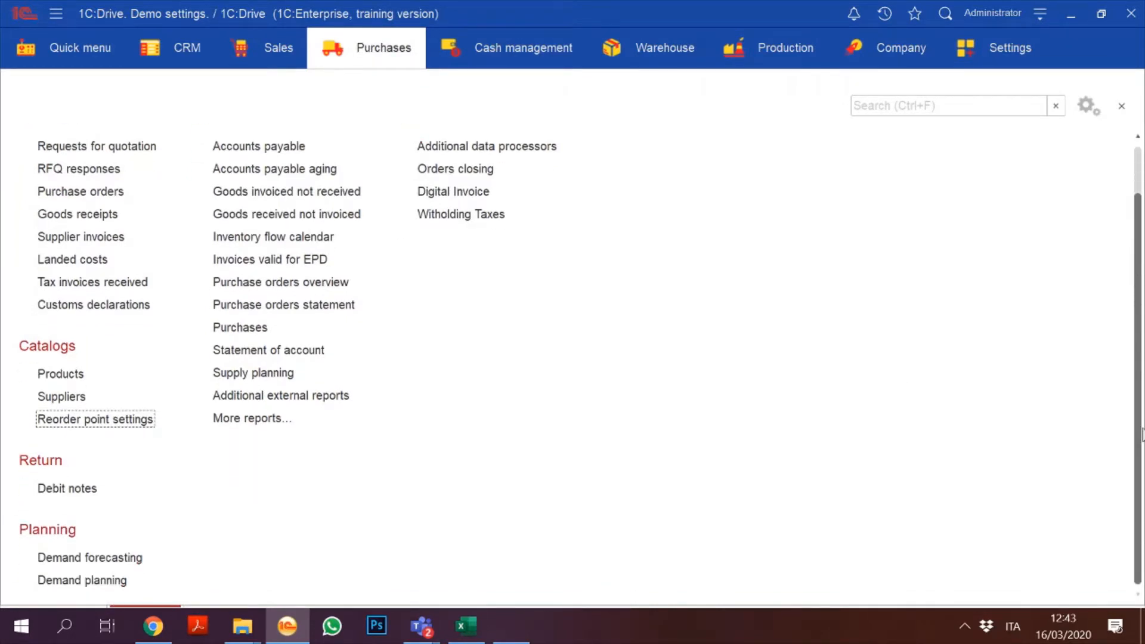
{"action": "left_click", "coordinate": [81, 583]}
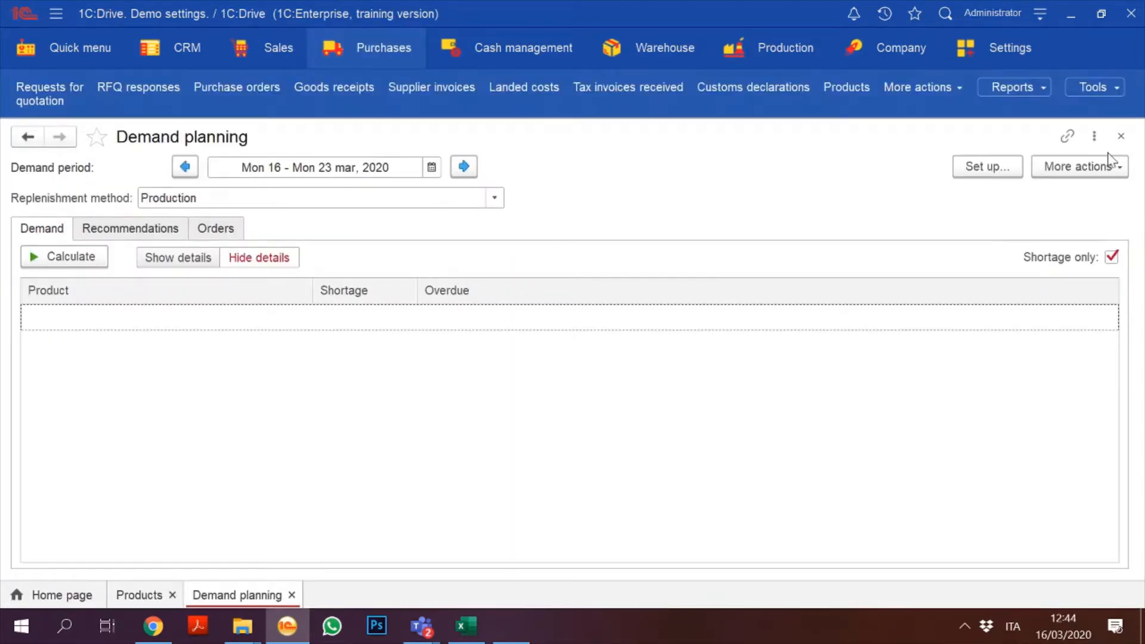
{"action": "left_click", "coordinate": [51, 256]}
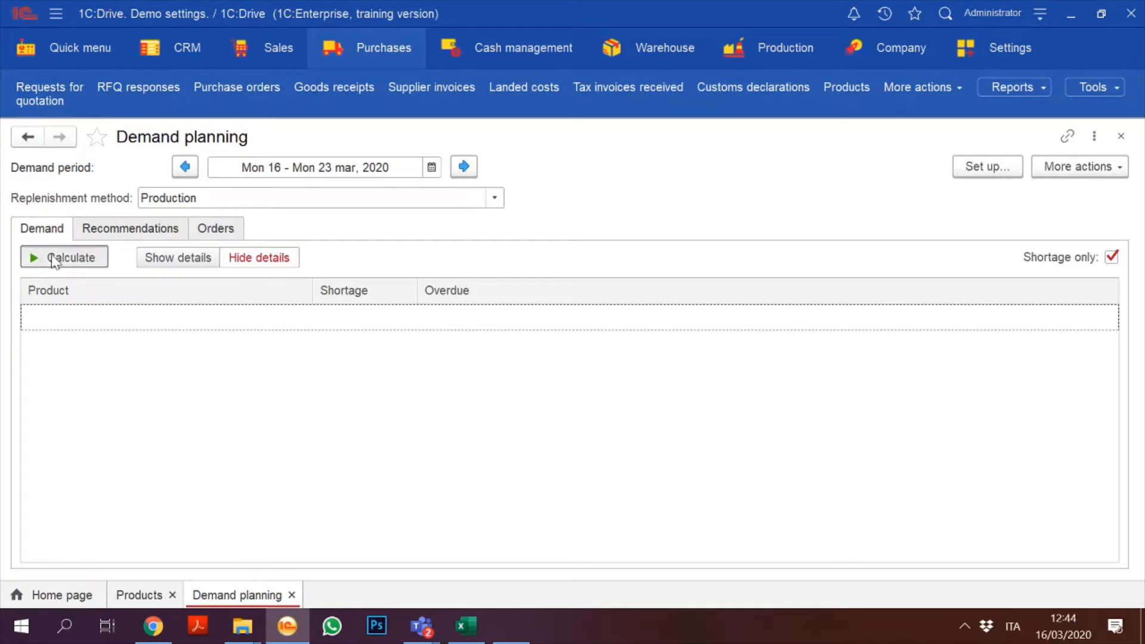
{"action": "left_click", "coordinate": [141, 229]}
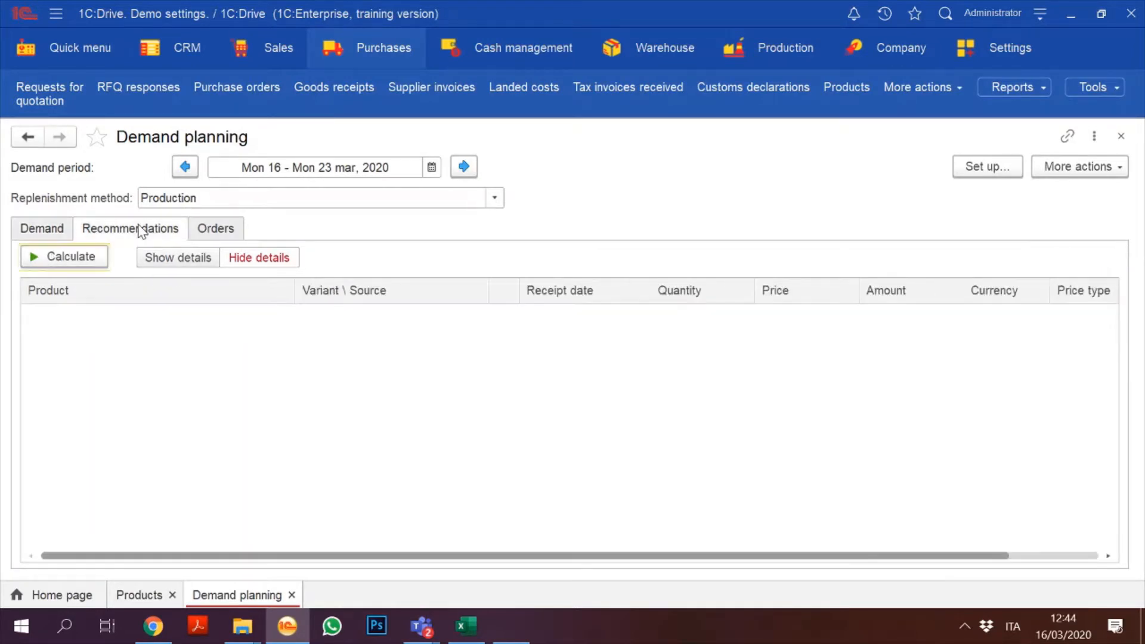
{"action": "left_click", "coordinate": [1119, 139]}
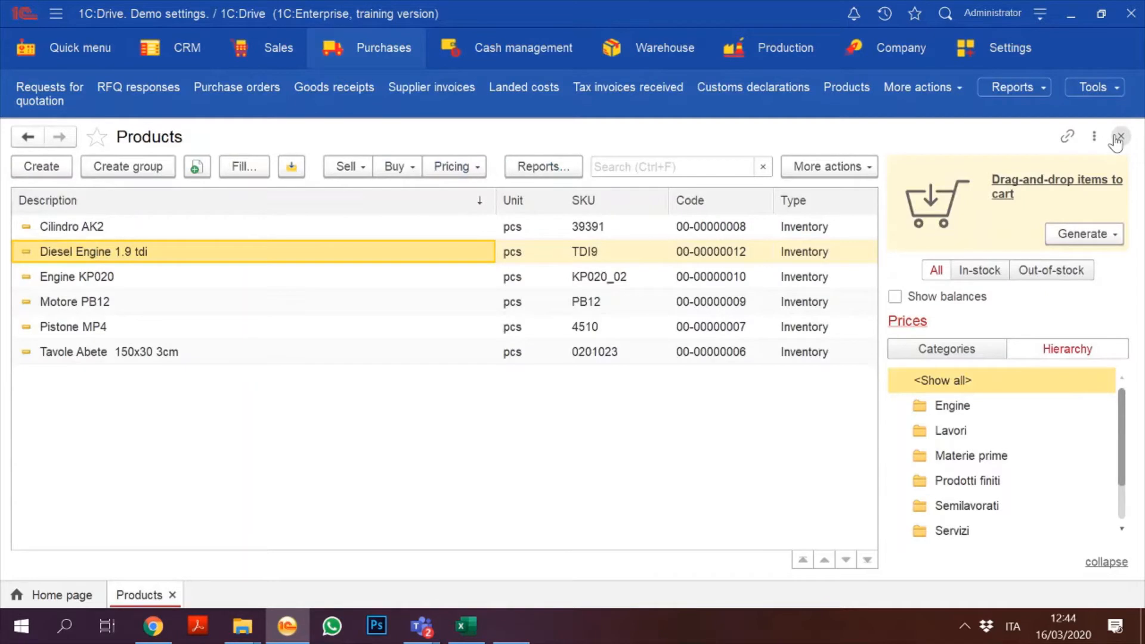
Step: Calculate the Demand forecasting, filtered by supplier, and close it
{"action": "left_click", "coordinate": [365, 55]}
{"action": "left_click", "coordinate": [91, 567]}
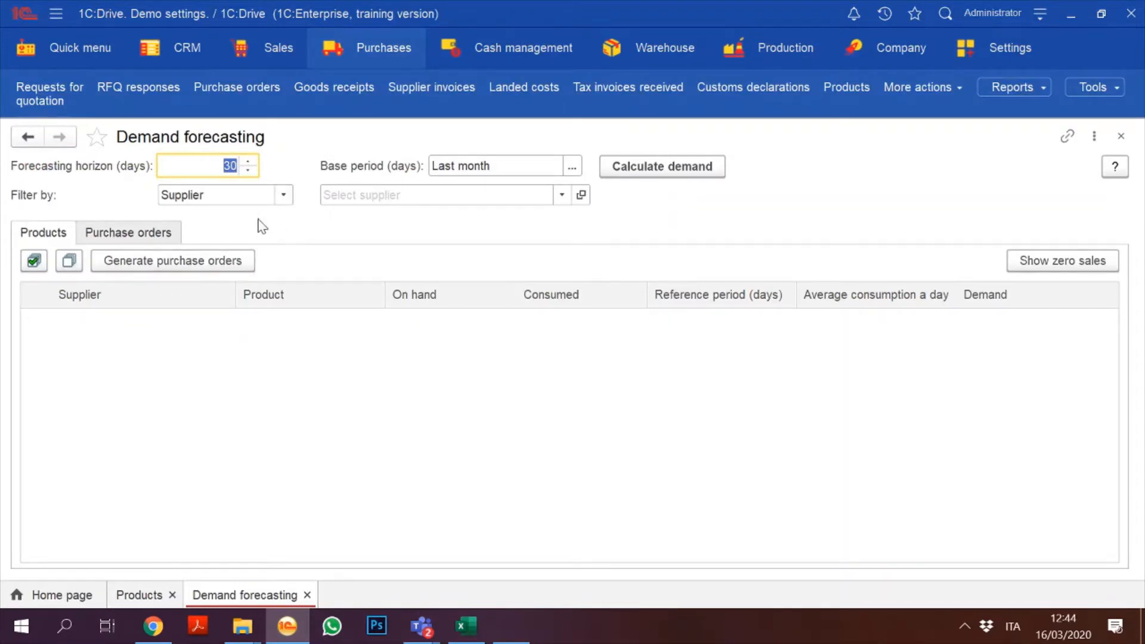
{"action": "left_click", "coordinate": [277, 203]}
{"action": "left_click", "coordinate": [278, 201]}
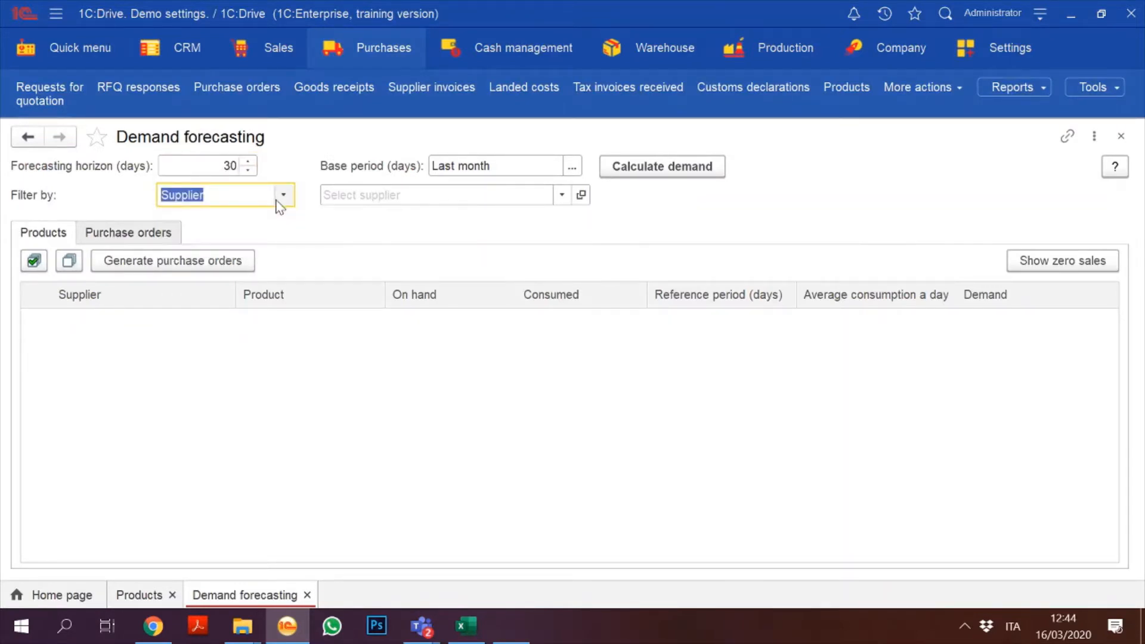
{"action": "left_click", "coordinate": [681, 175]}
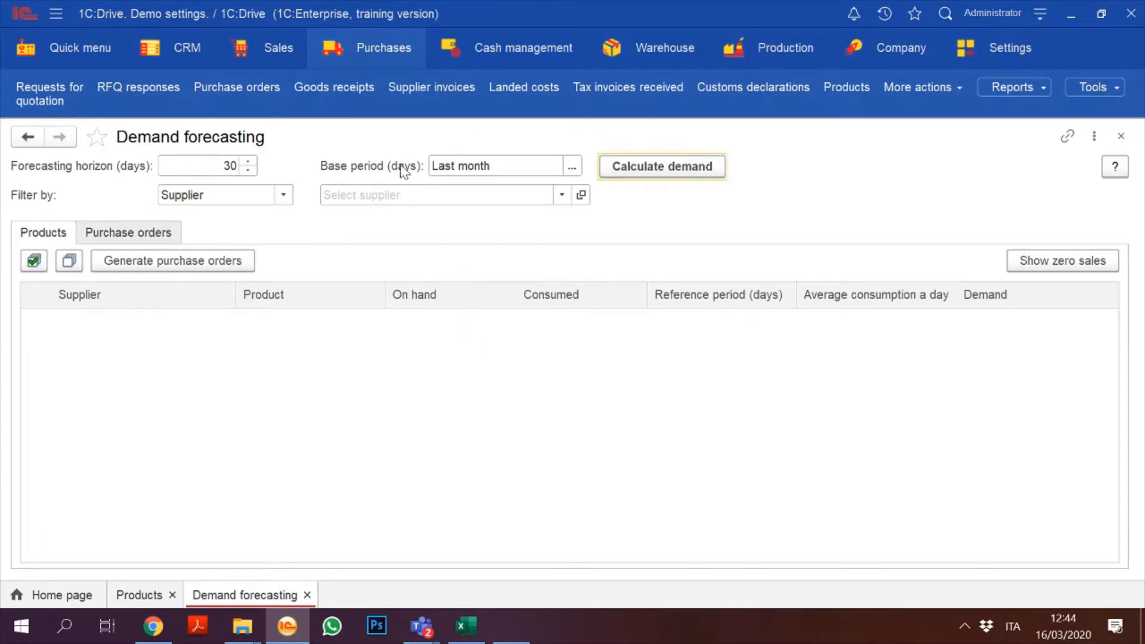
{"action": "left_click", "coordinate": [1121, 137]}
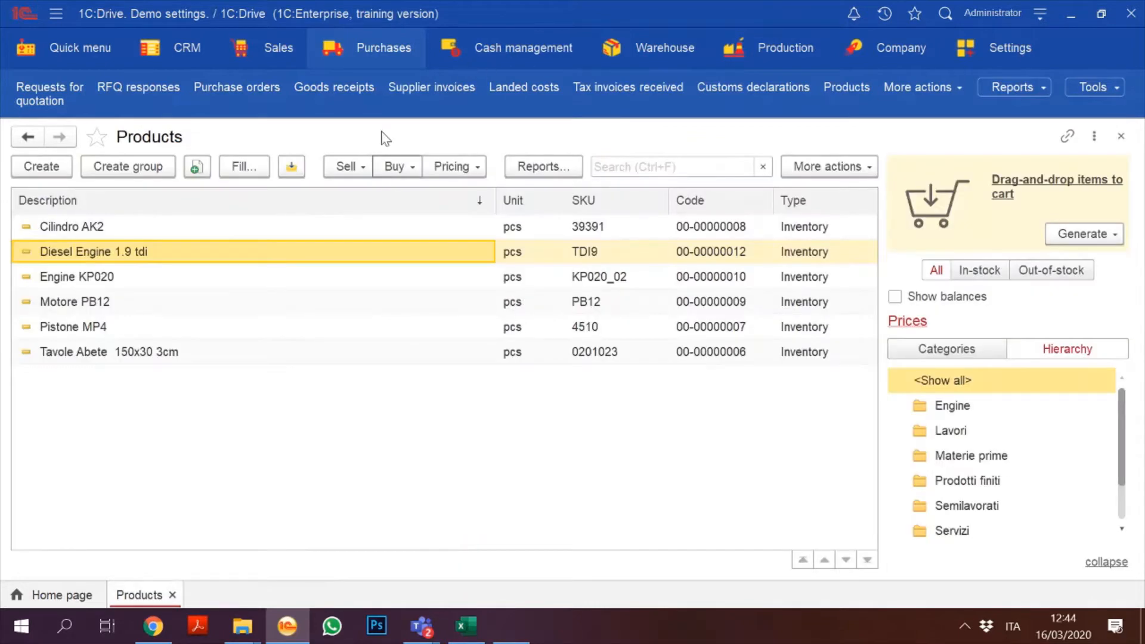
Step: Reopen Demand planning with Replenishment method Purchase and calculate the shortages
{"action": "left_click", "coordinate": [380, 52]}
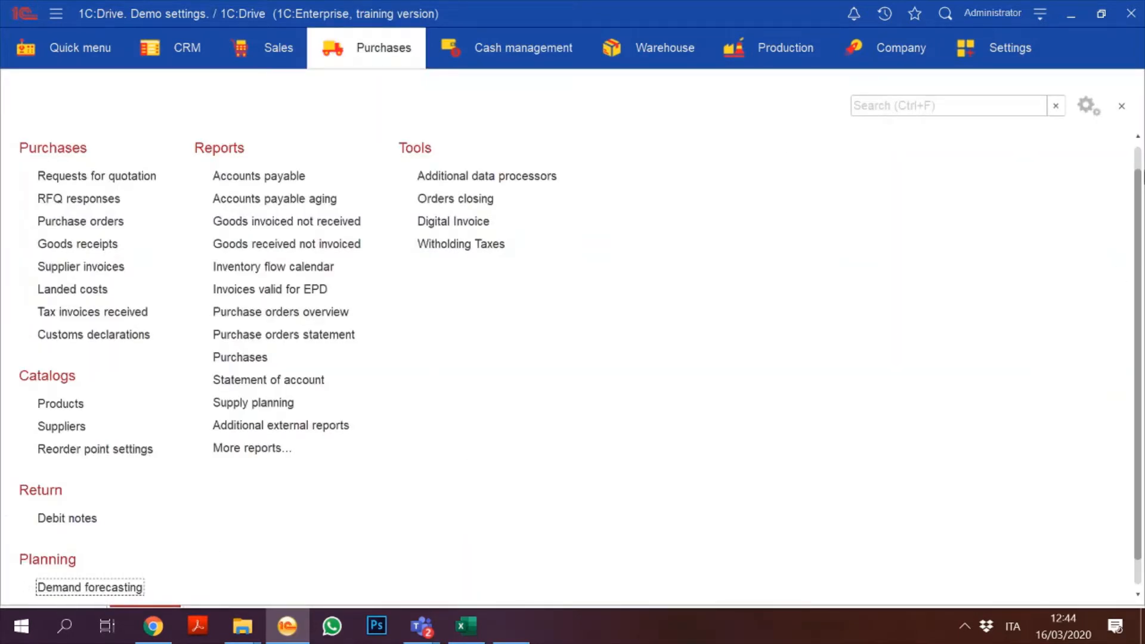
{"action": "scroll", "coordinate": [1114, 370], "scroll_direction": "down", "scroll_amount": 1}
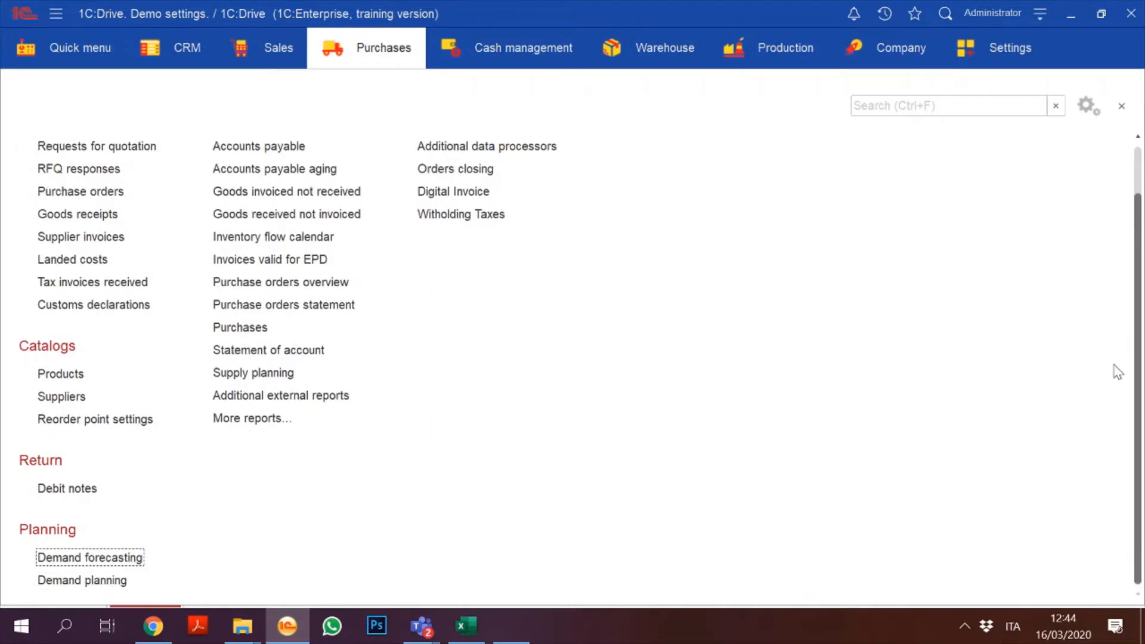
{"action": "left_click", "coordinate": [110, 580]}
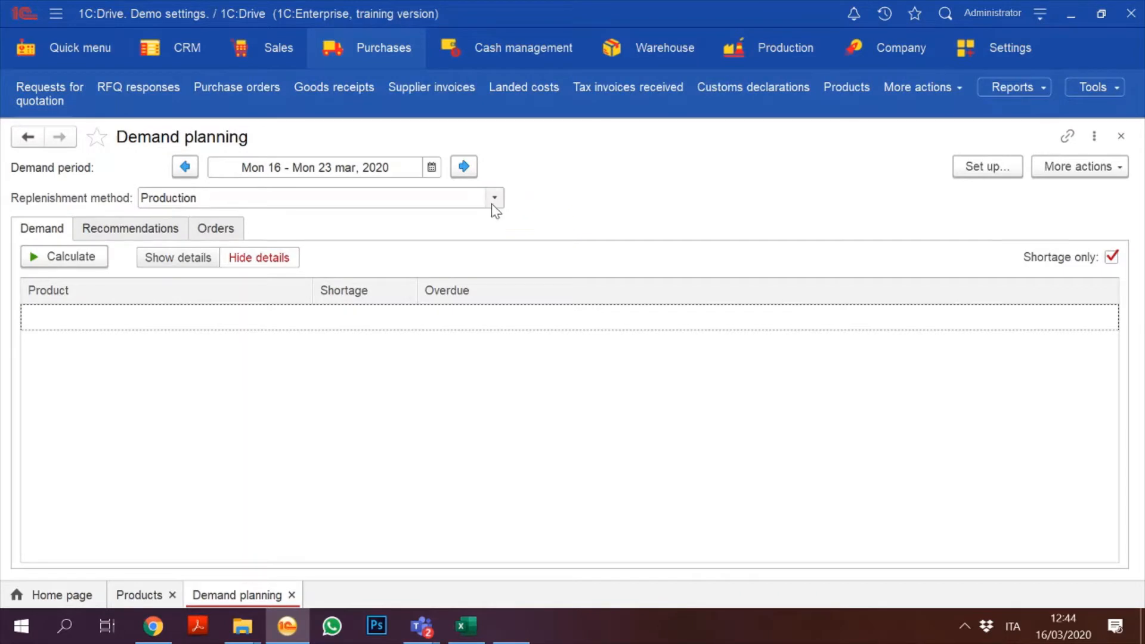
{"action": "left_click", "coordinate": [492, 200]}
{"action": "left_click", "coordinate": [270, 222]}
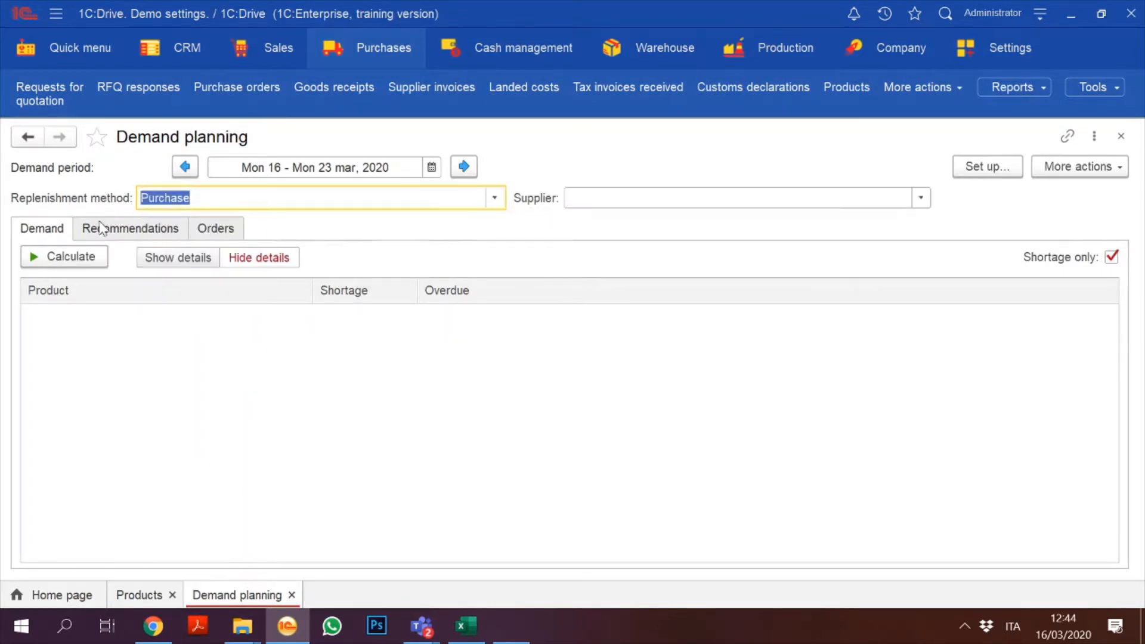
{"action": "left_click", "coordinate": [62, 263]}
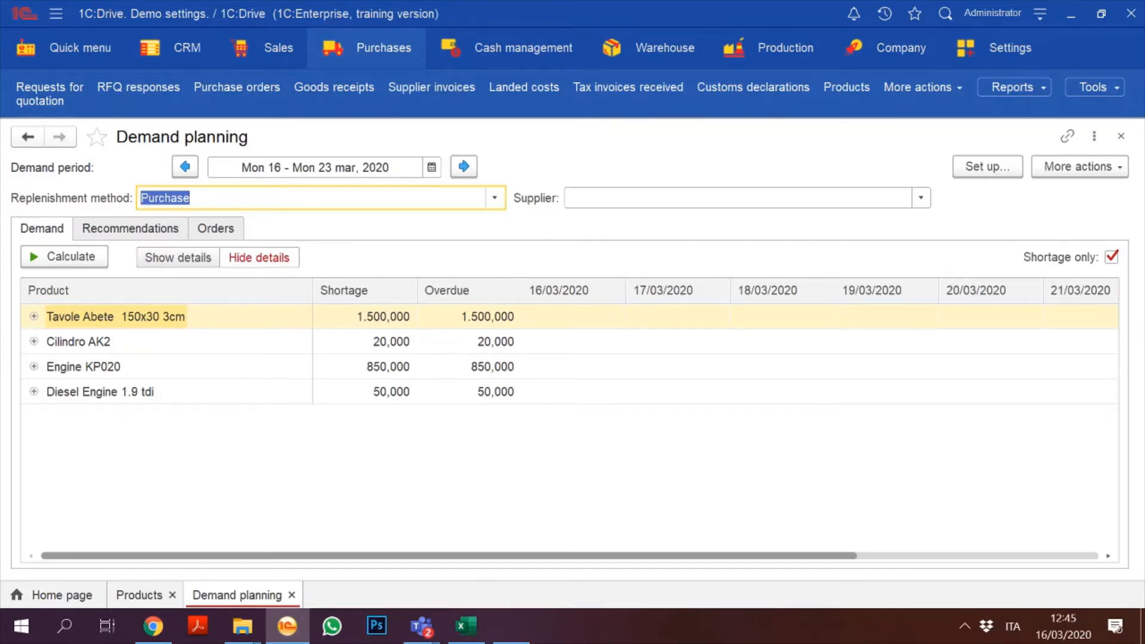
{"action": "left_click", "coordinate": [494, 198]}
{"action": "left_click", "coordinate": [494, 198]}
{"action": "left_click", "coordinate": [139, 596]}
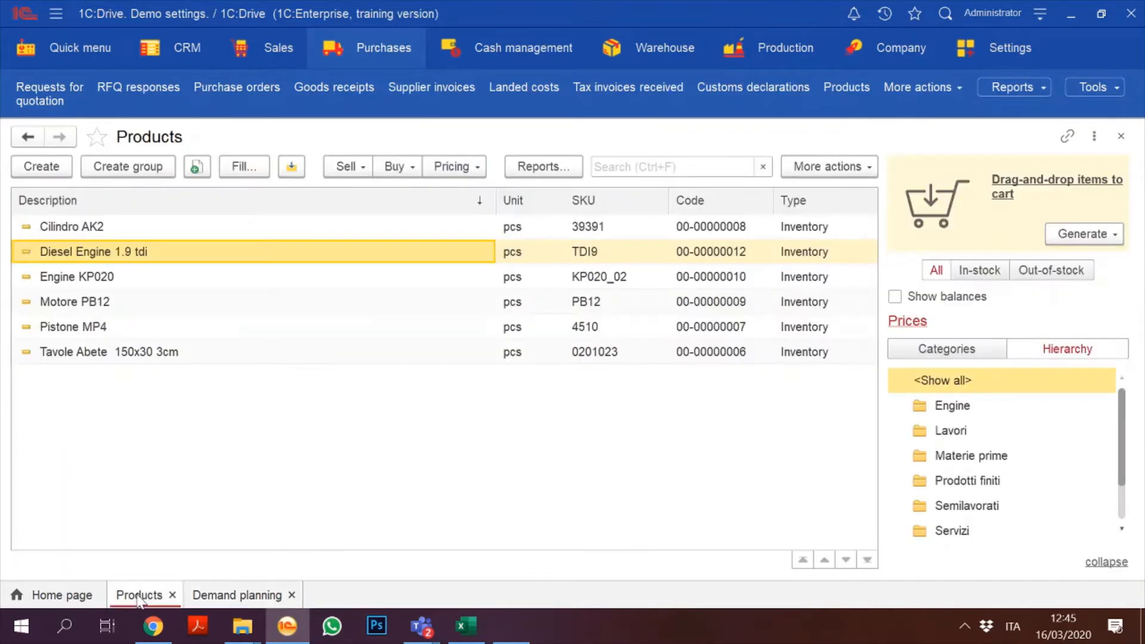
{"action": "double_click", "coordinate": [135, 253]}
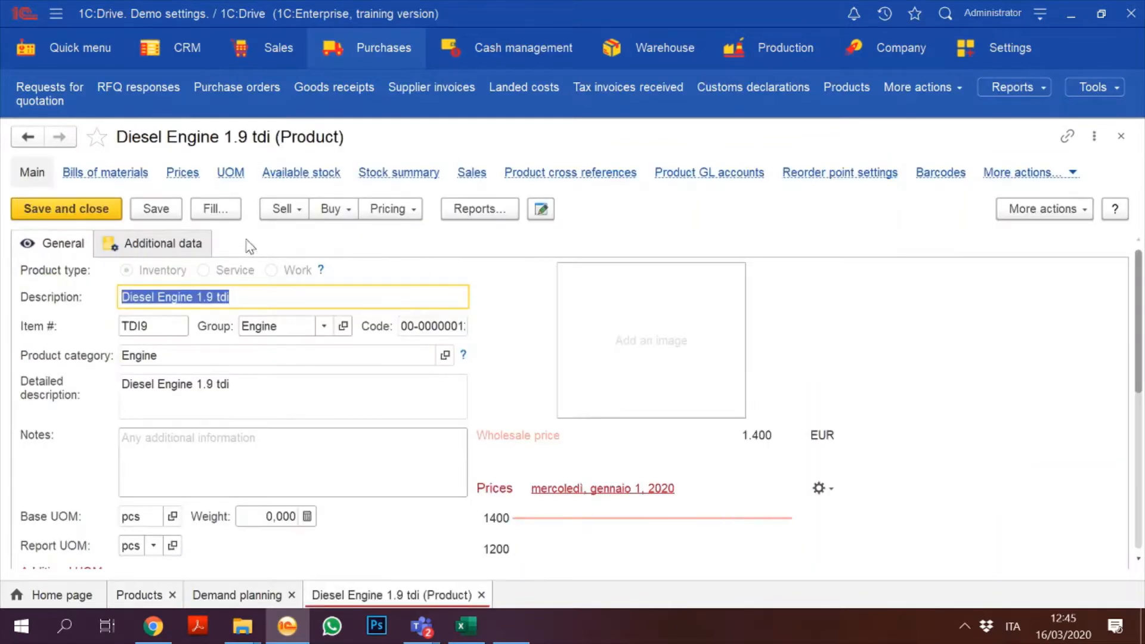
{"action": "left_click", "coordinate": [192, 244]}
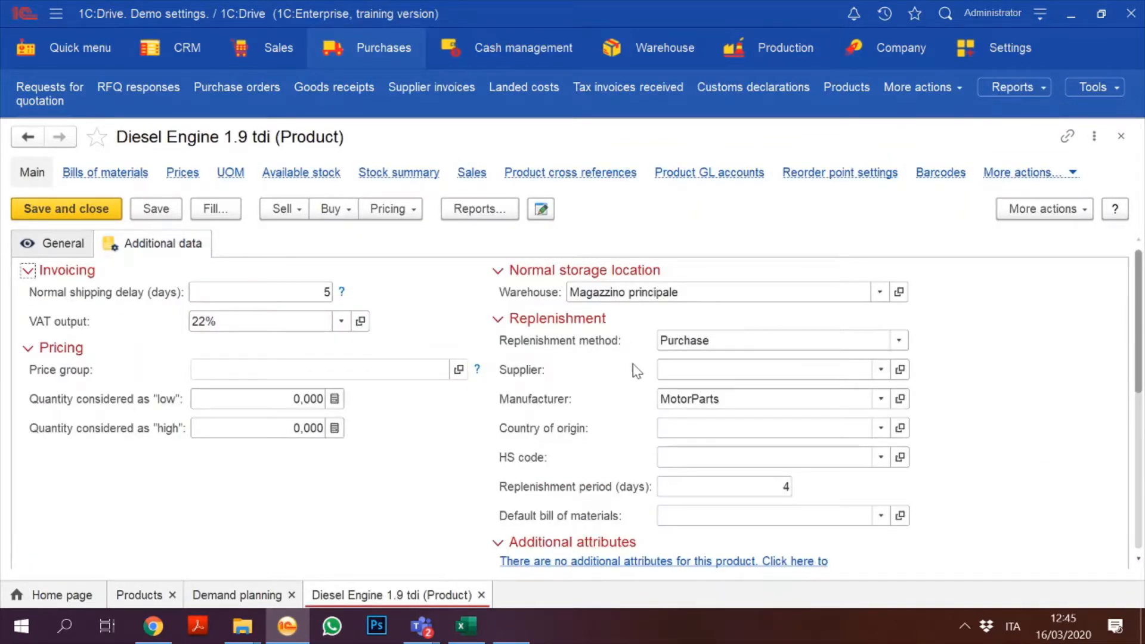
{"action": "left_click", "coordinate": [898, 341]}
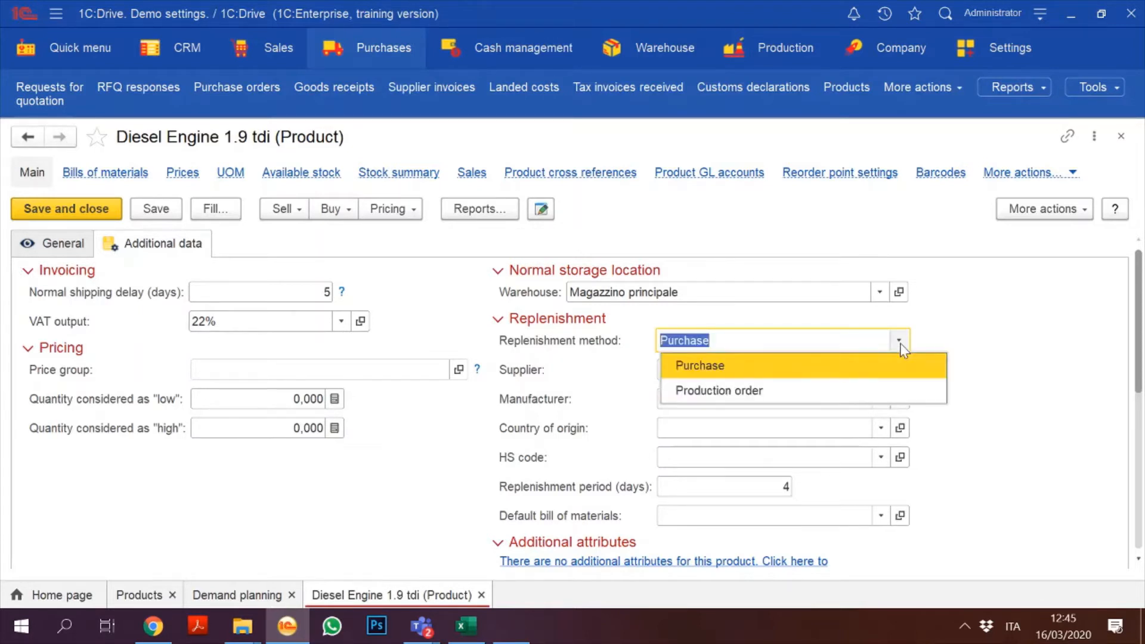
{"action": "left_click", "coordinate": [900, 343]}
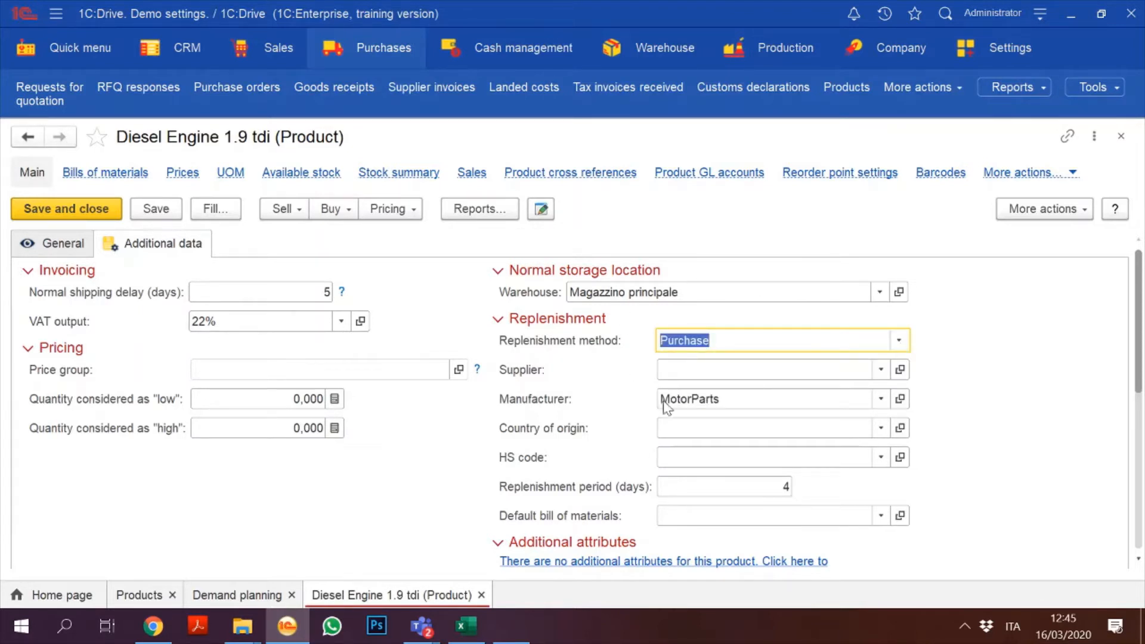
{"action": "left_click", "coordinate": [1121, 137]}
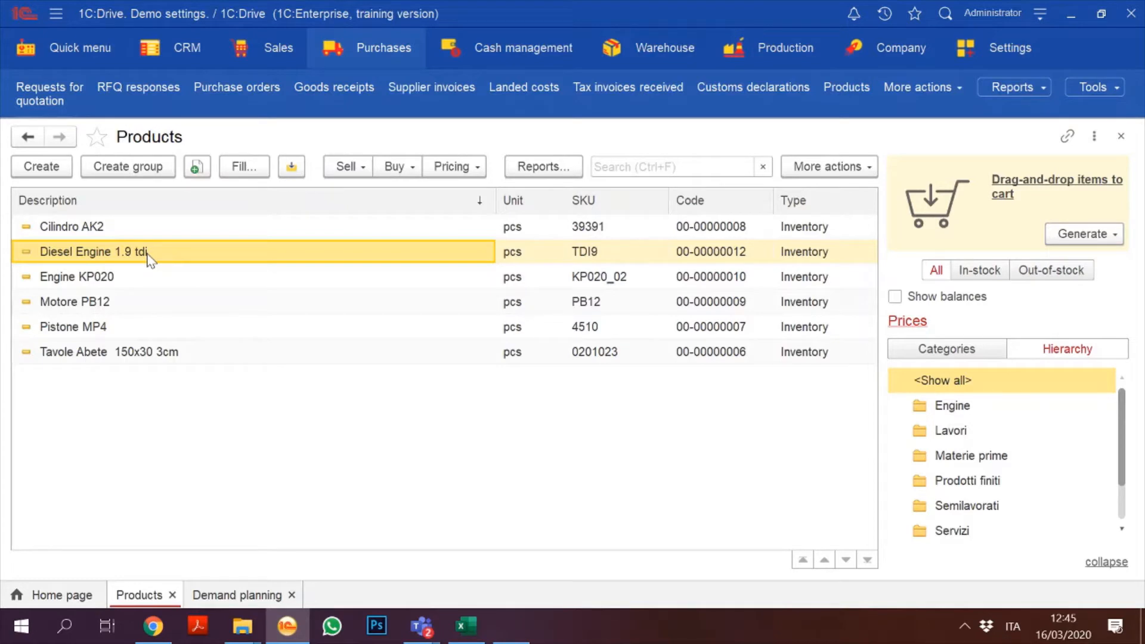
{"action": "left_click", "coordinate": [256, 598]}
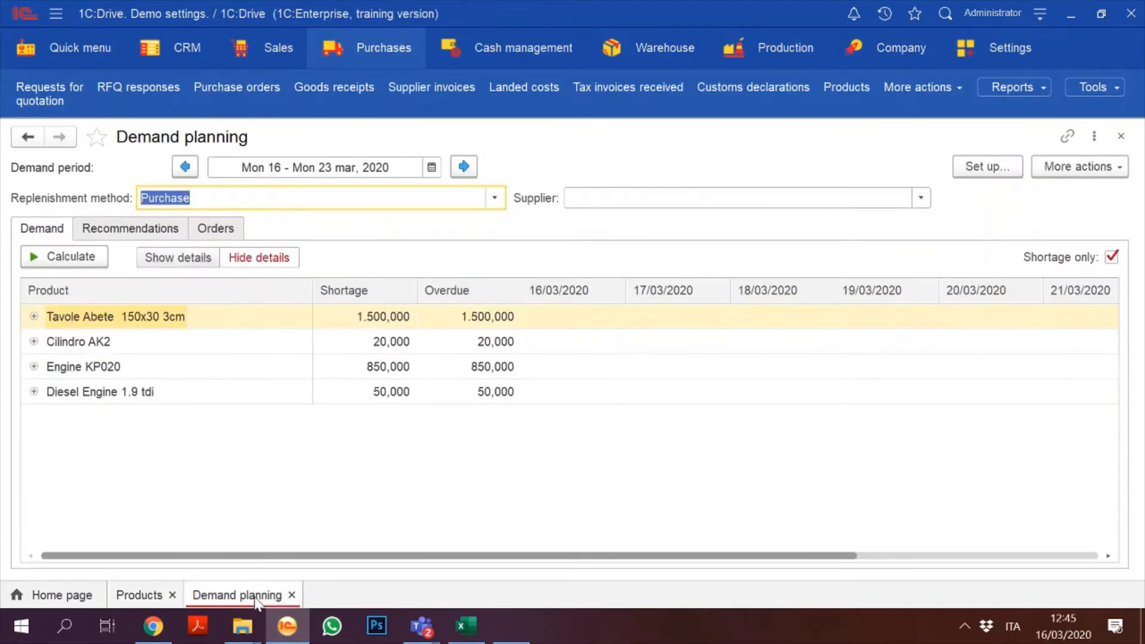
Step: Set Replenishment method to All and recalculate the demand plan
{"action": "left_click", "coordinate": [496, 198]}
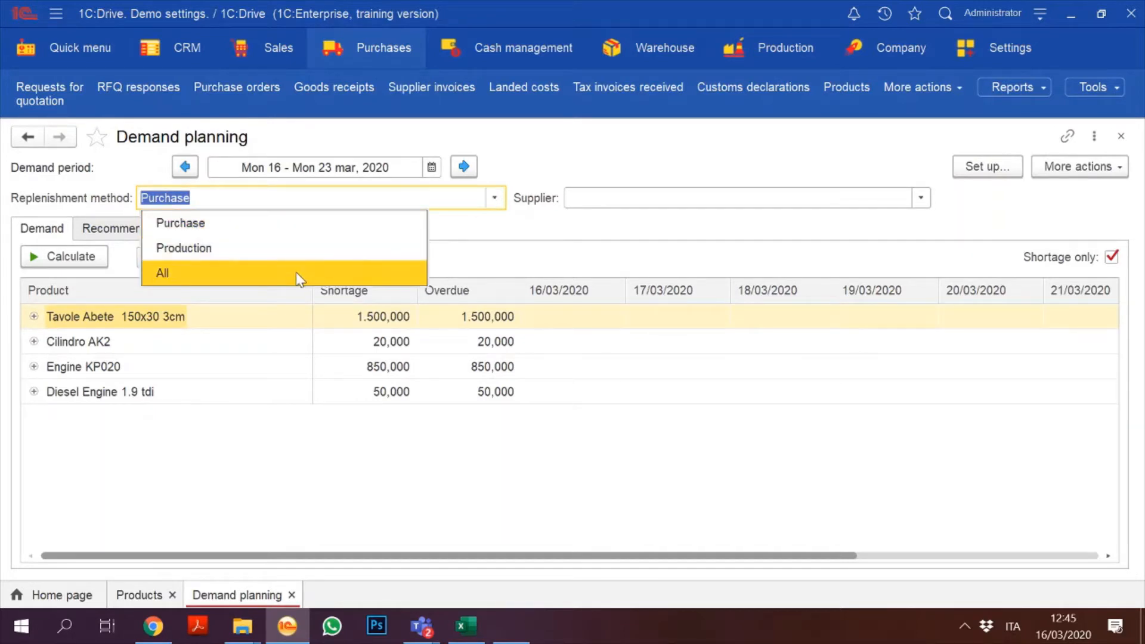
{"action": "left_click", "coordinate": [299, 275]}
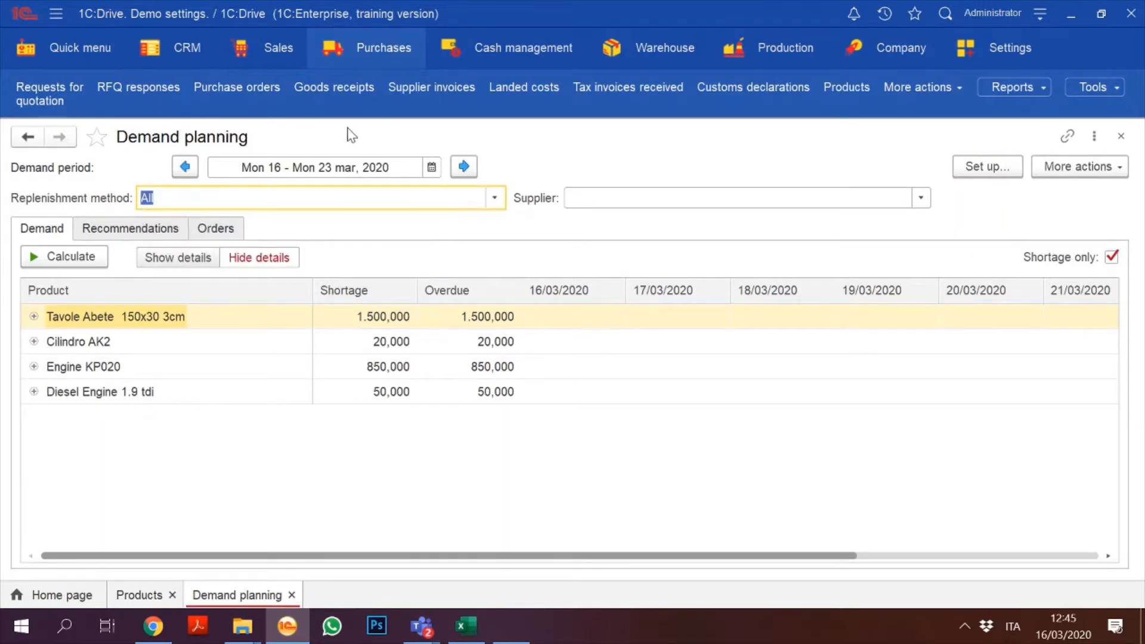
{"action": "left_click", "coordinate": [50, 261]}
Step: Review the Cilindro AK2, Engine KP020 and Diesel Engine 1.9 tdi shortage and overdue values
{"action": "left_click", "coordinate": [94, 346]}
{"action": "key", "text": "Down"}
{"action": "key", "text": "Up"}
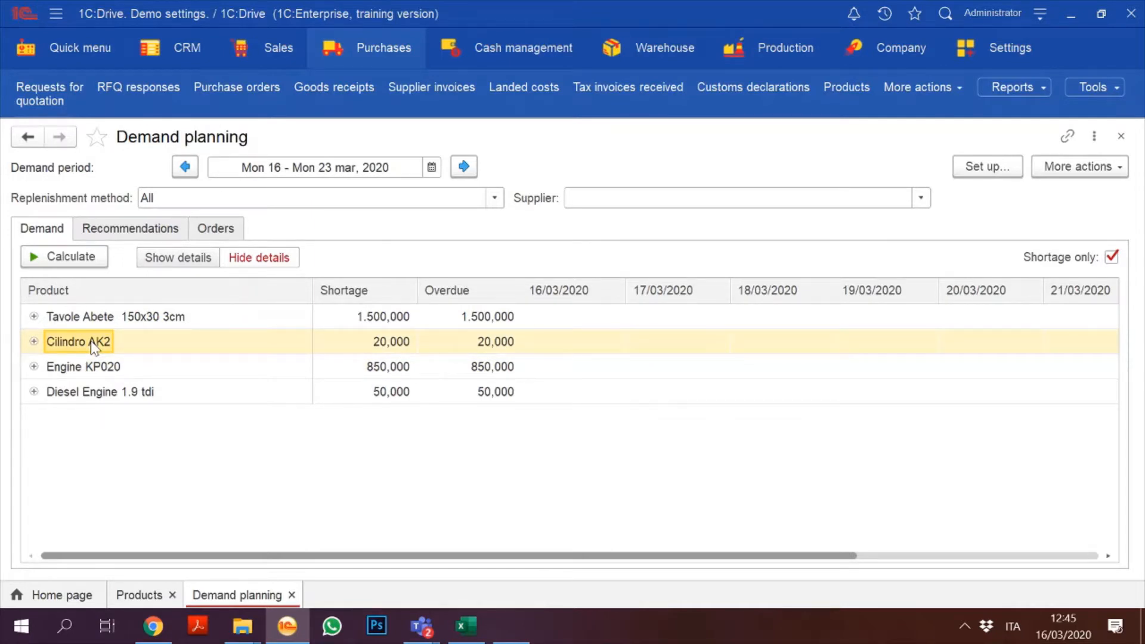
{"action": "left_click", "coordinate": [100, 395]}
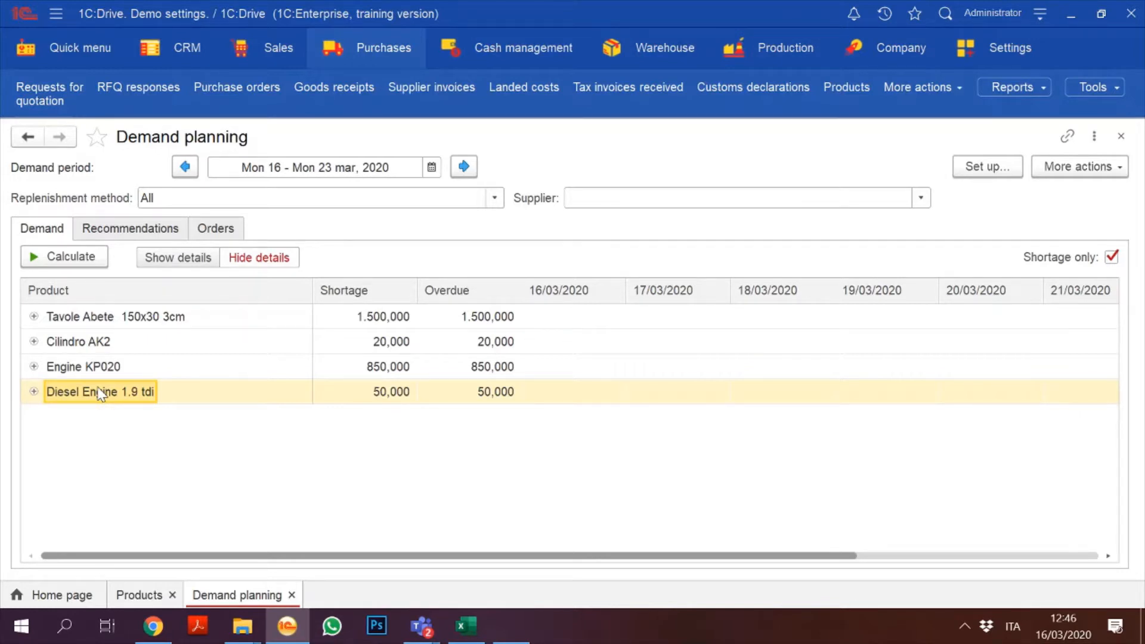
{"action": "left_click", "coordinate": [376, 368]}
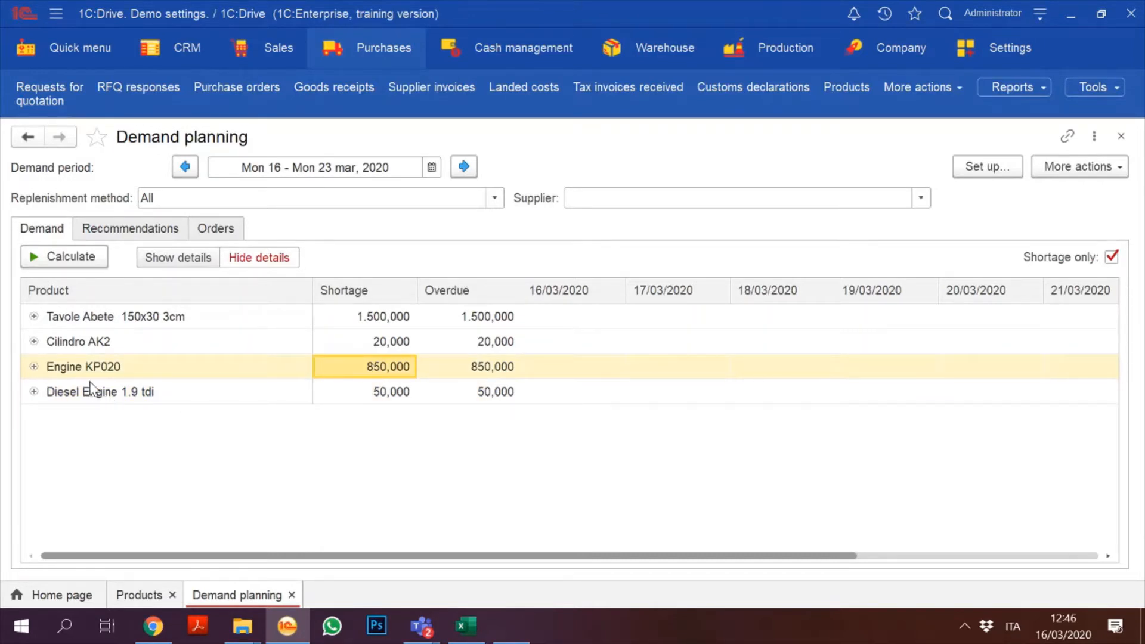
{"action": "left_click", "coordinate": [499, 371]}
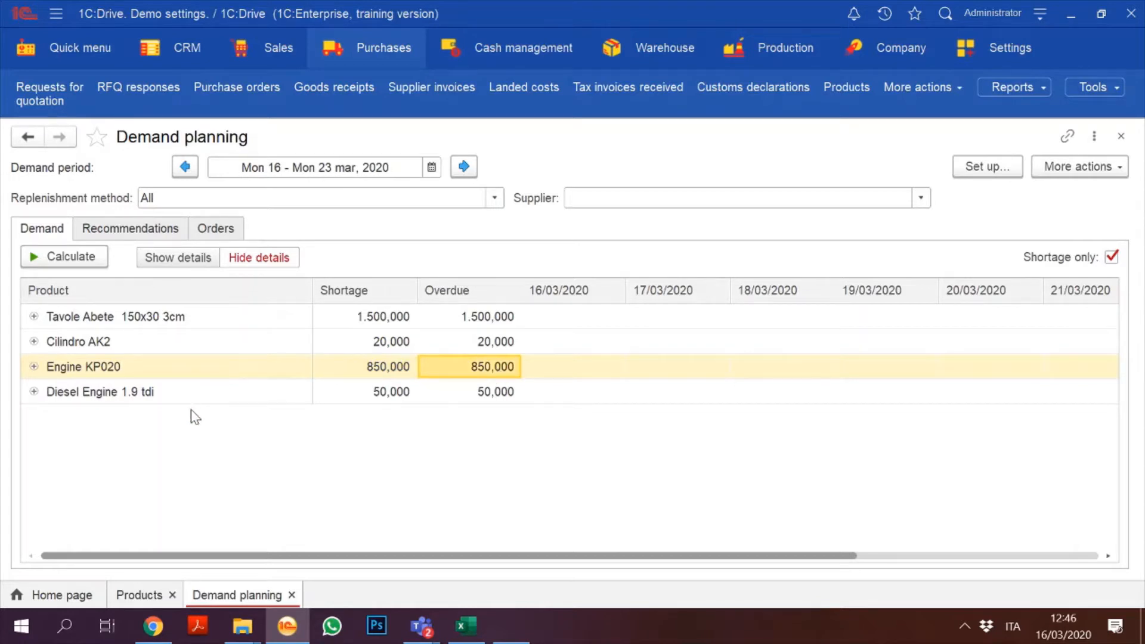
{"action": "left_click", "coordinate": [143, 391]}
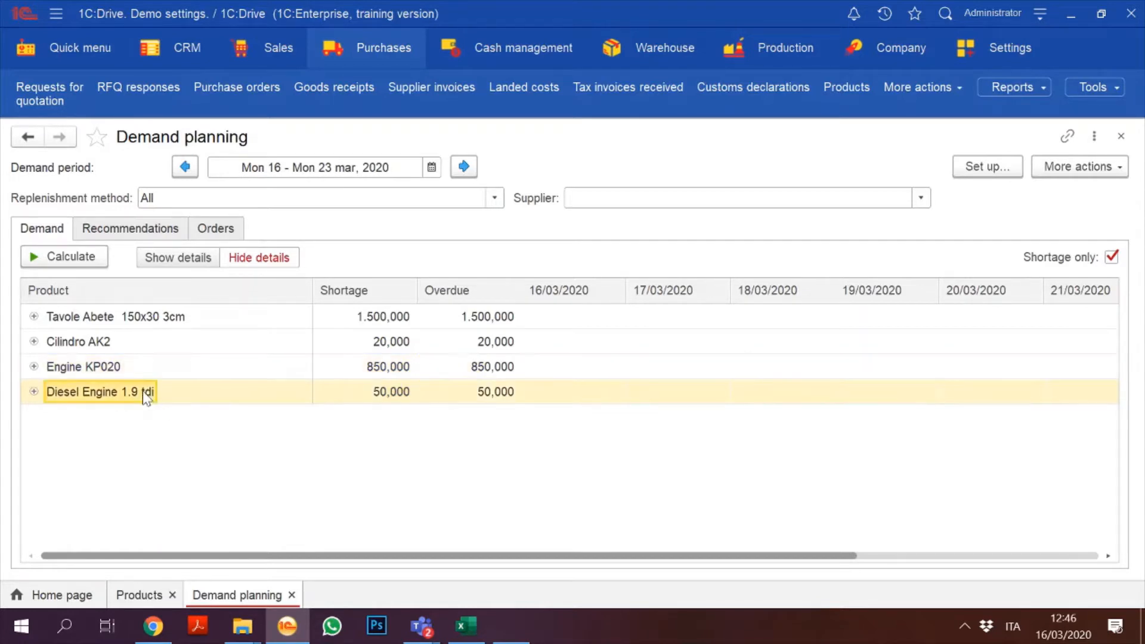
{"action": "left_click", "coordinate": [32, 392]}
{"action": "left_click", "coordinate": [302, 419]}
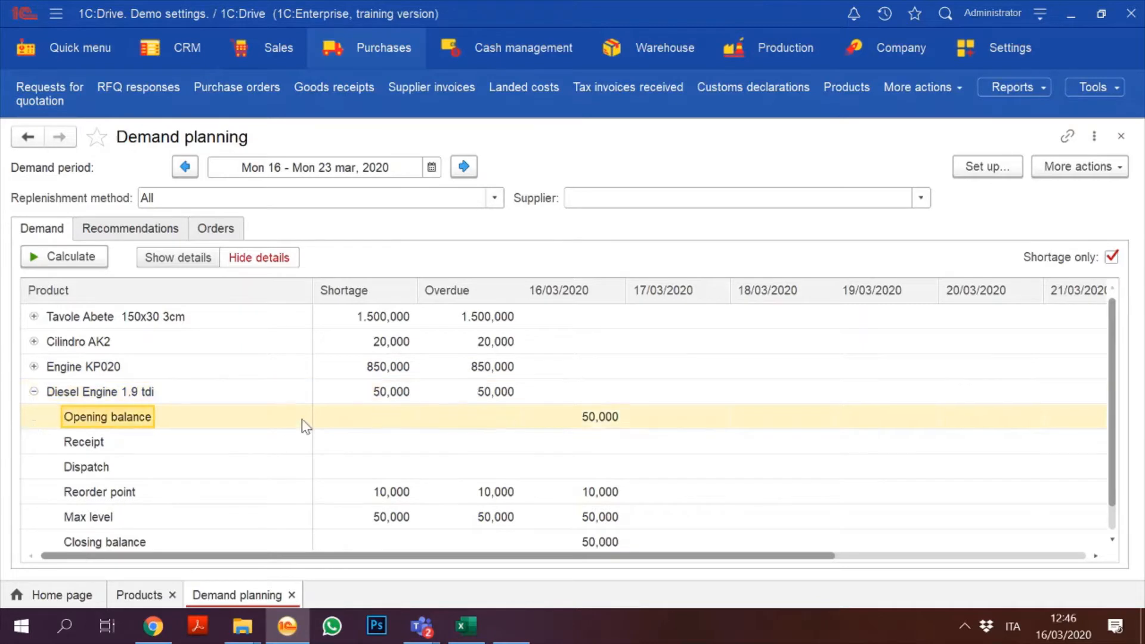
{"action": "key", "text": "Down"}
{"action": "key", "text": "Down"}
{"action": "key", "text": "Down"}
{"action": "key", "text": "Down"}
{"action": "key", "text": "Down"}
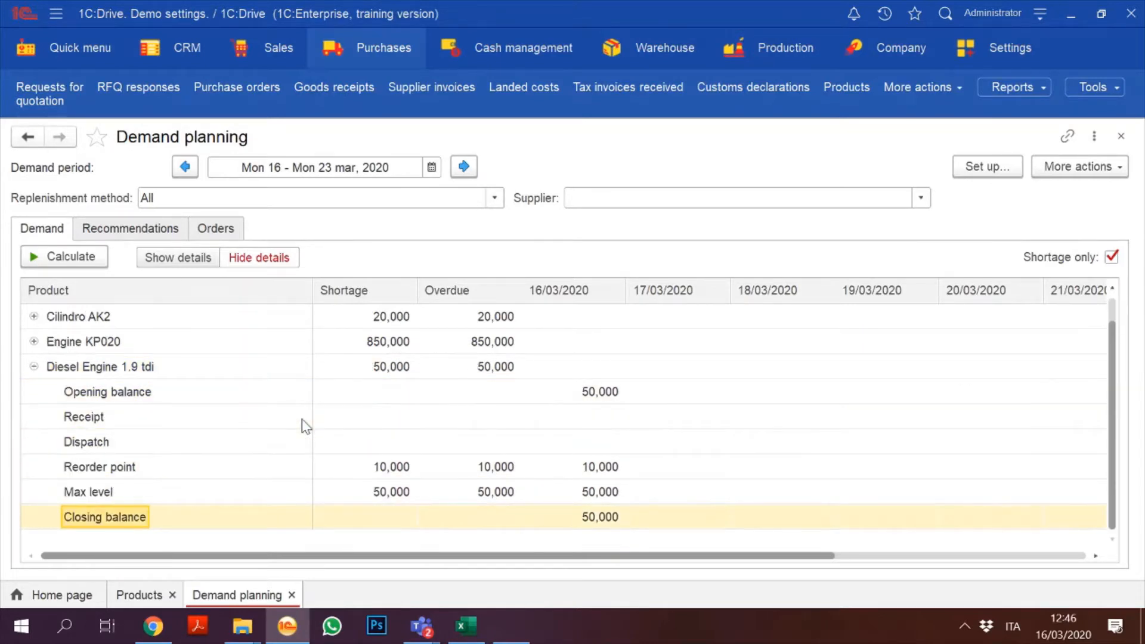
{"action": "key", "text": "Up"}
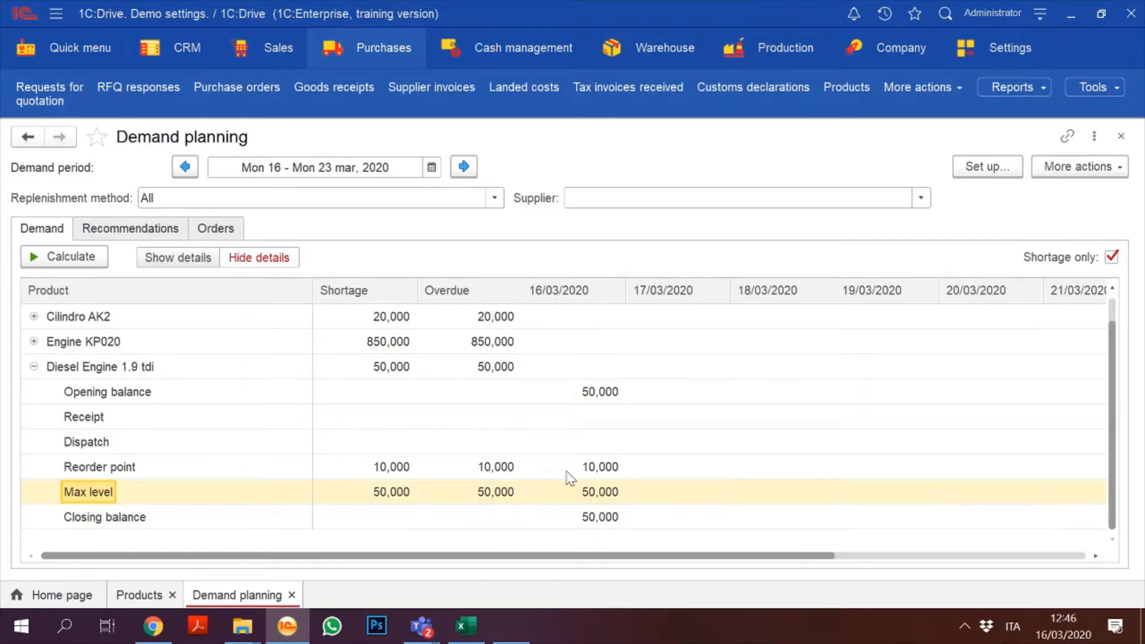
{"action": "left_click", "coordinate": [614, 491]}
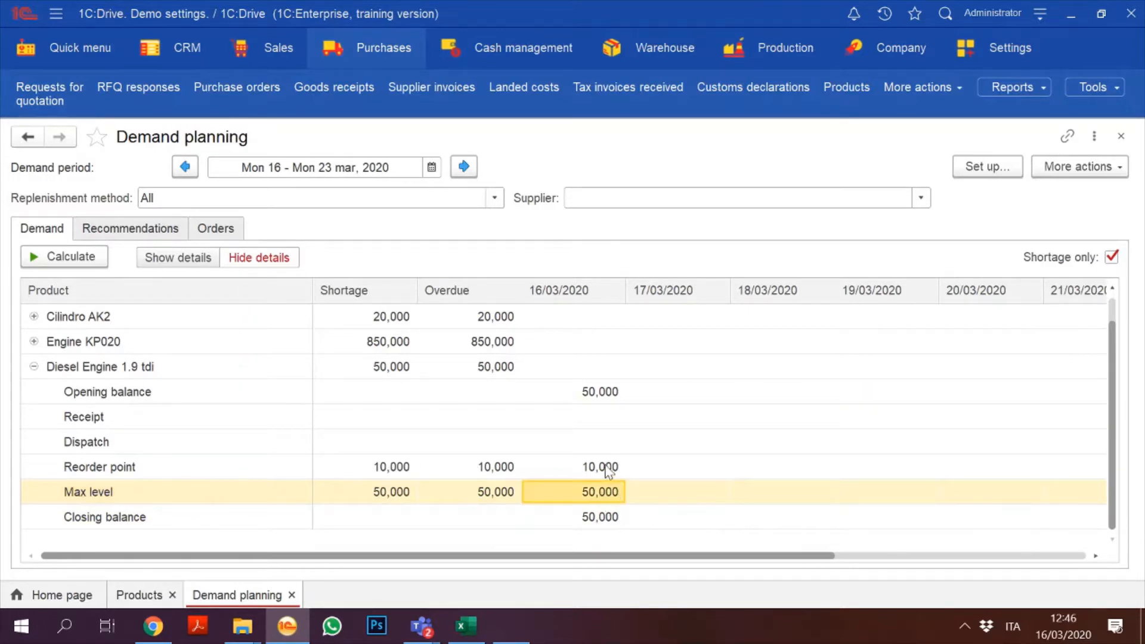
{"action": "left_click", "coordinate": [608, 470]}
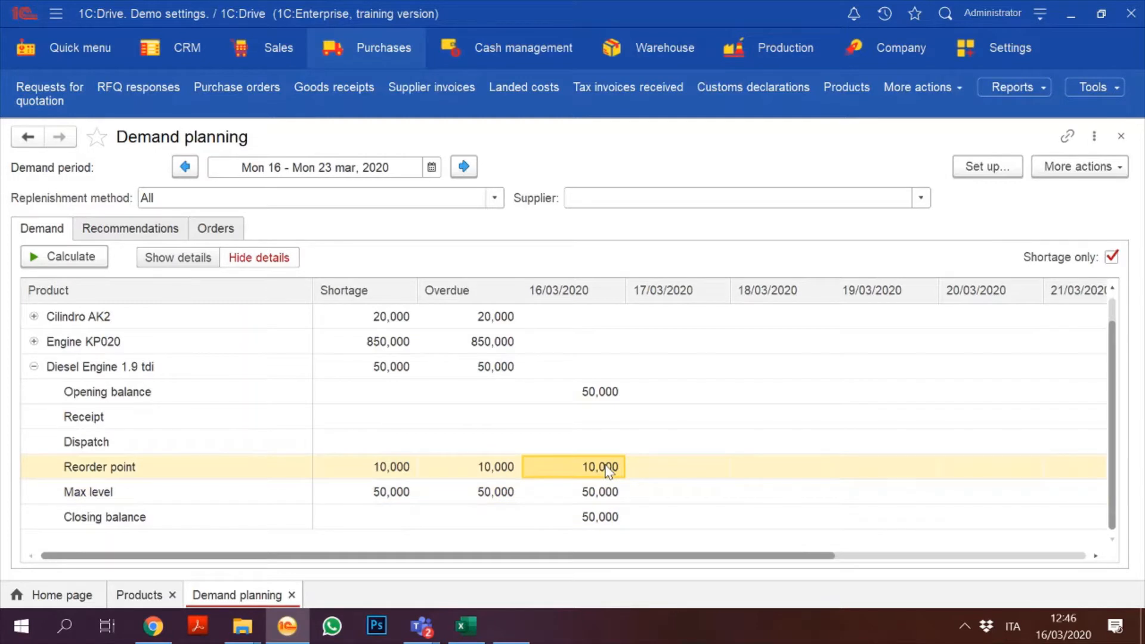
{"action": "left_click", "coordinate": [483, 468]}
{"action": "key", "text": "Right"}
{"action": "key", "text": "Left"}
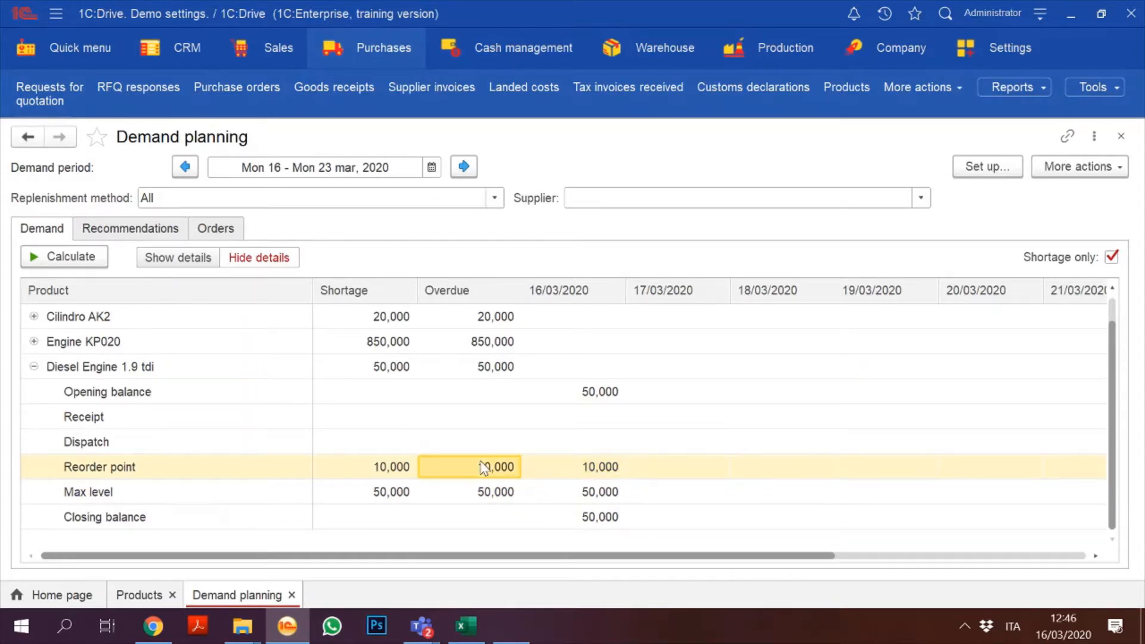
{"action": "left_click", "coordinate": [34, 341]}
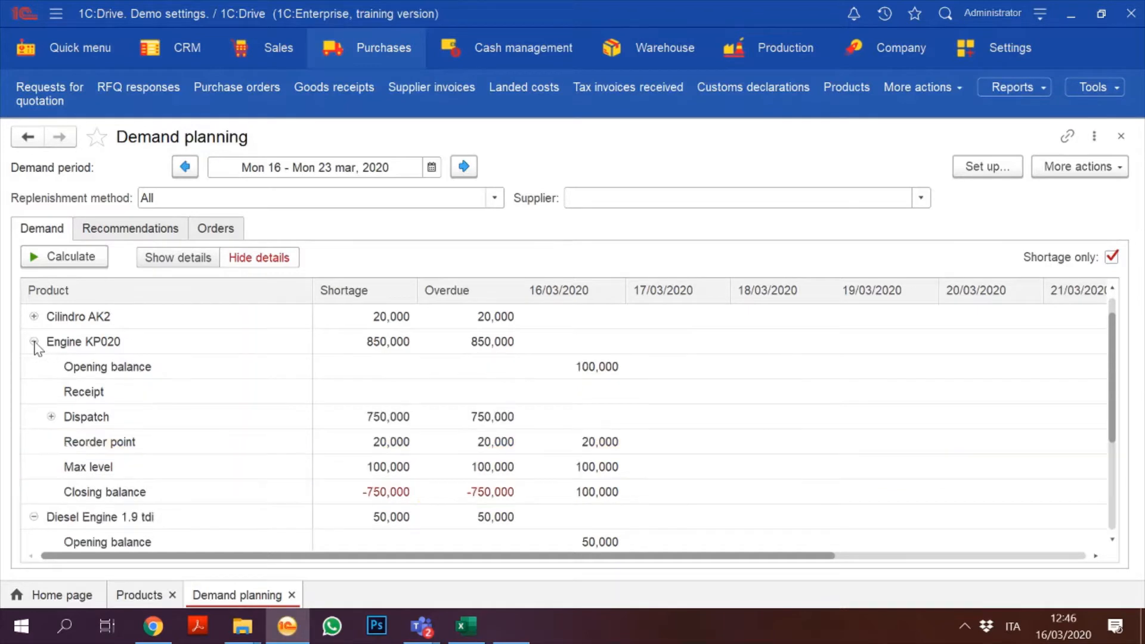
{"action": "left_click", "coordinate": [141, 492]}
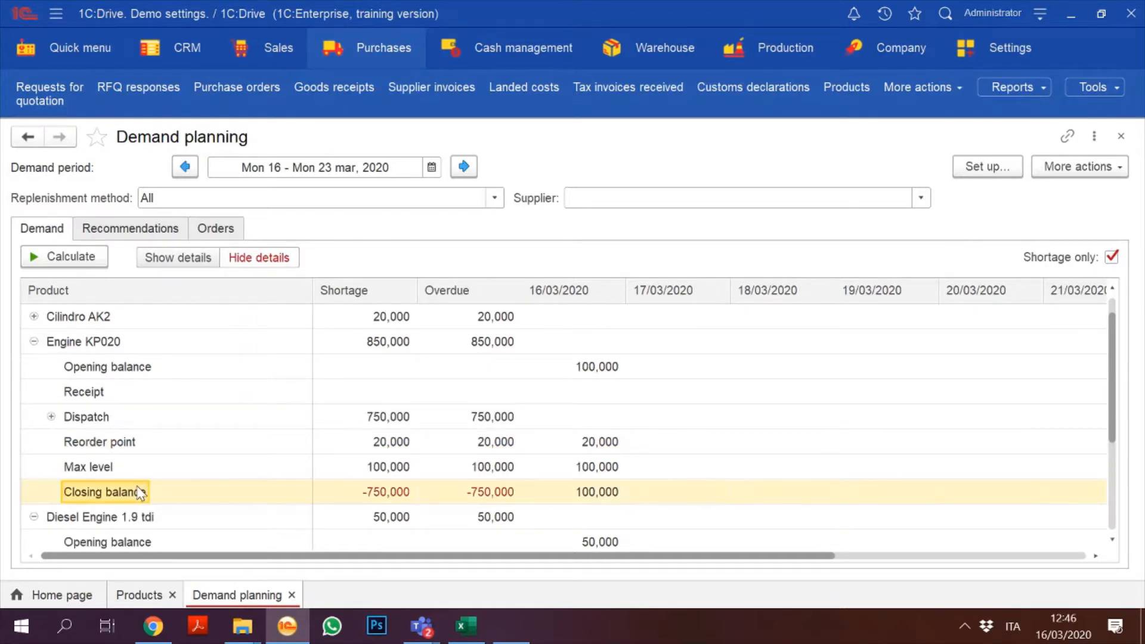
{"action": "key", "text": "Up"}
{"action": "key", "text": "Up"}
{"action": "key", "text": "Up"}
{"action": "key", "text": "Right"}
{"action": "key", "text": "Right"}
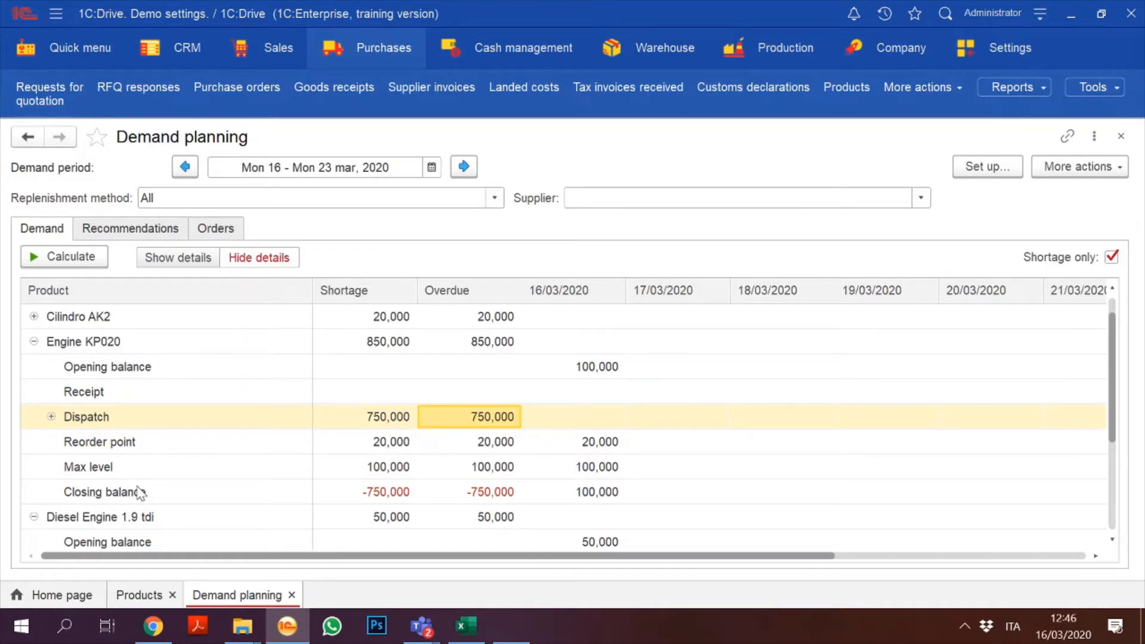
{"action": "left_click", "coordinate": [34, 342]}
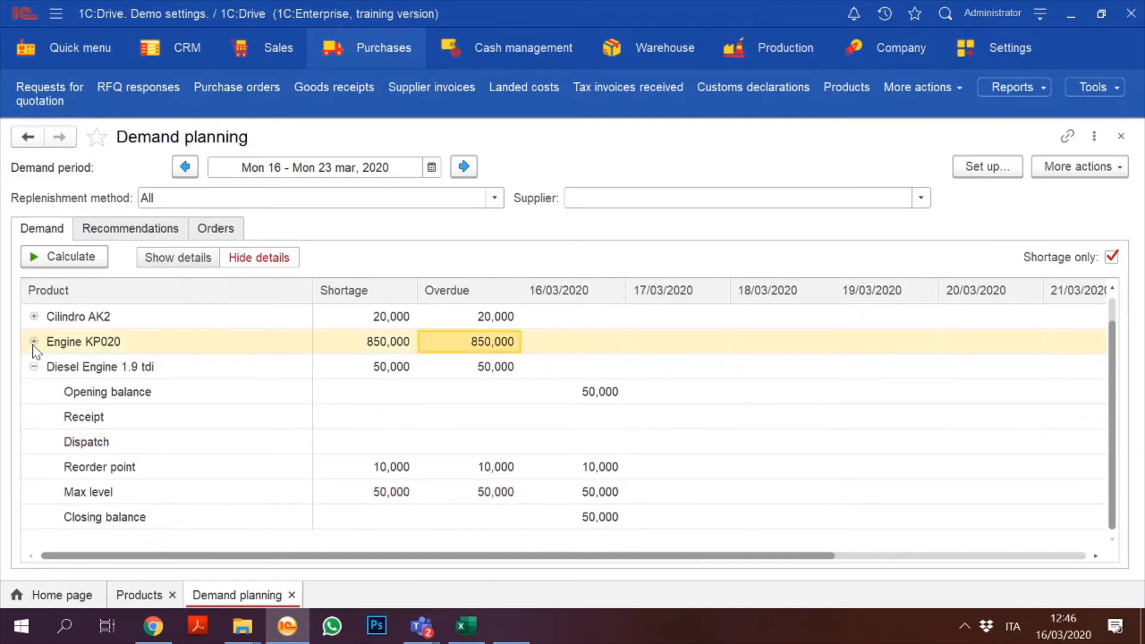
{"action": "left_click", "coordinate": [177, 391]}
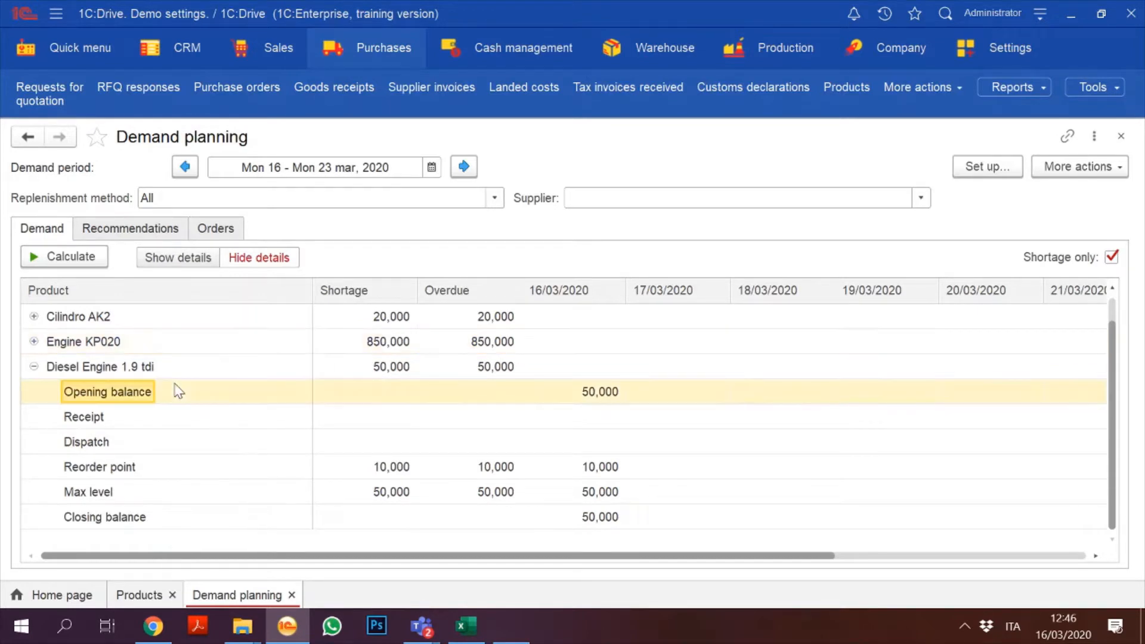
Step: Calculate replenishment recommendations for the shortages
{"action": "left_click", "coordinate": [147, 229]}
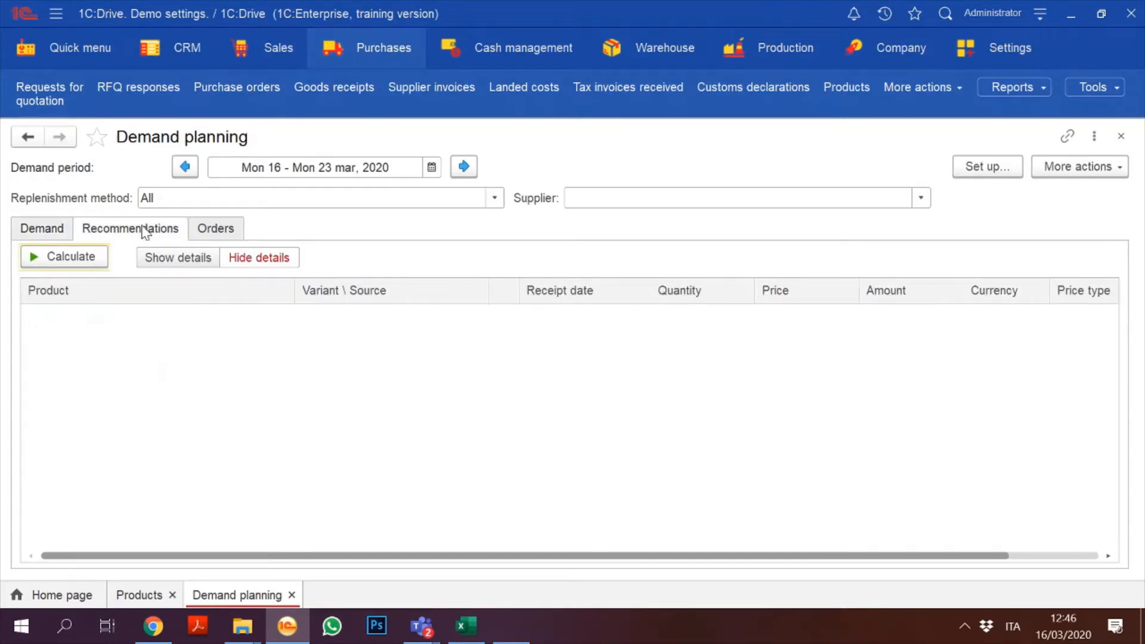
{"action": "left_click", "coordinate": [60, 258]}
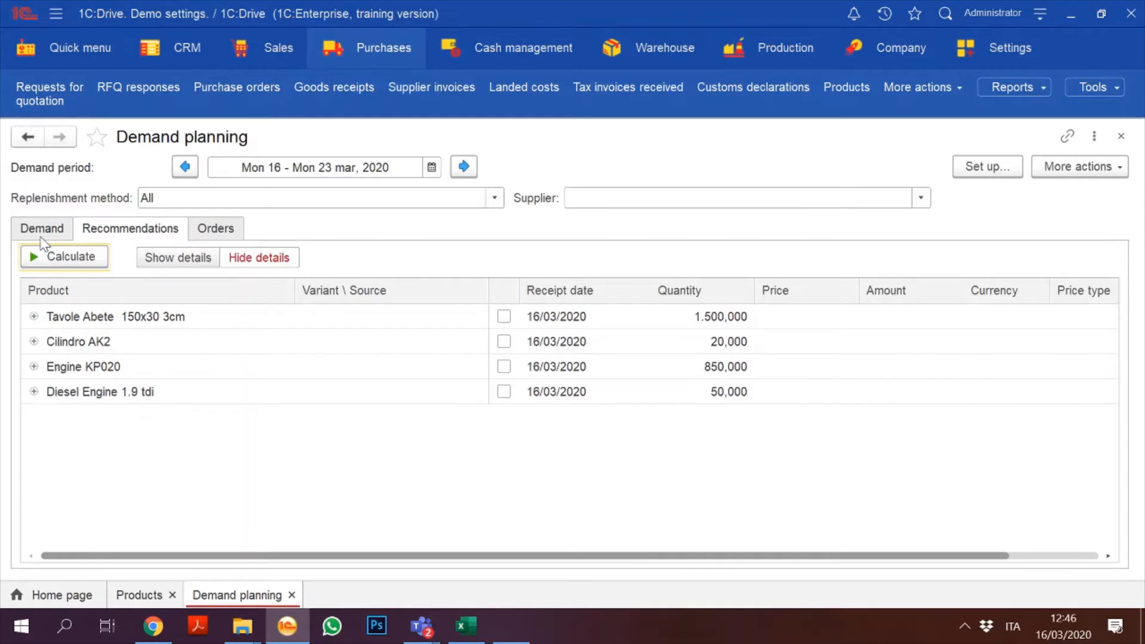
{"action": "left_click", "coordinate": [41, 233]}
{"action": "left_click", "coordinate": [122, 229]}
Step: Tick Diesel Engine 1.9 tdi's recommendation and generate its purchase order
{"action": "left_click", "coordinate": [503, 393]}
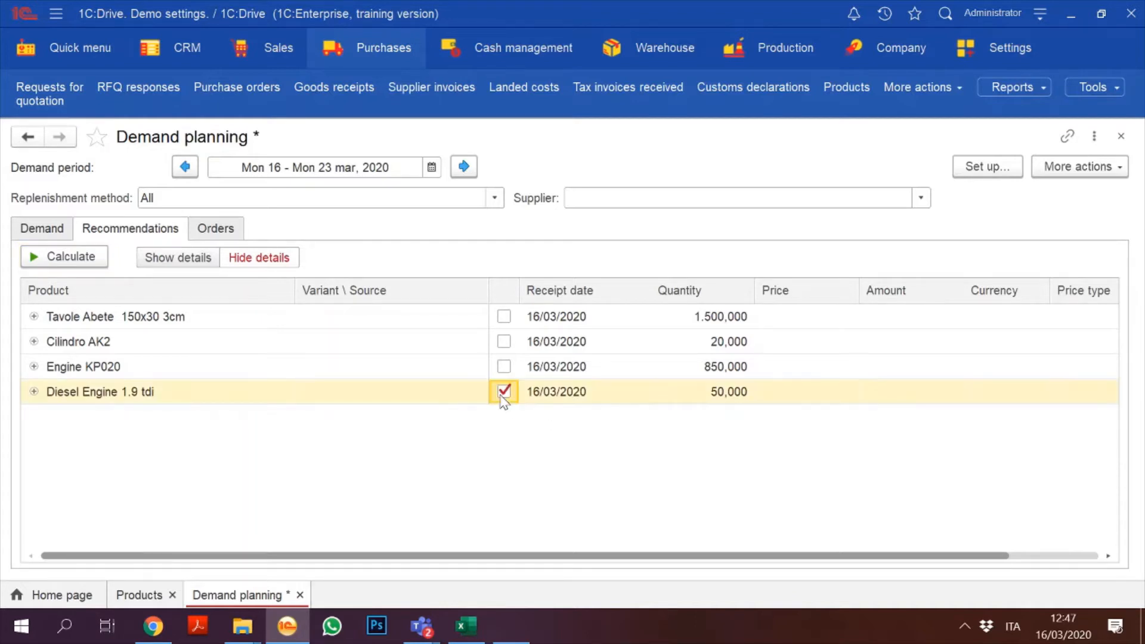
{"action": "left_click", "coordinate": [218, 230]}
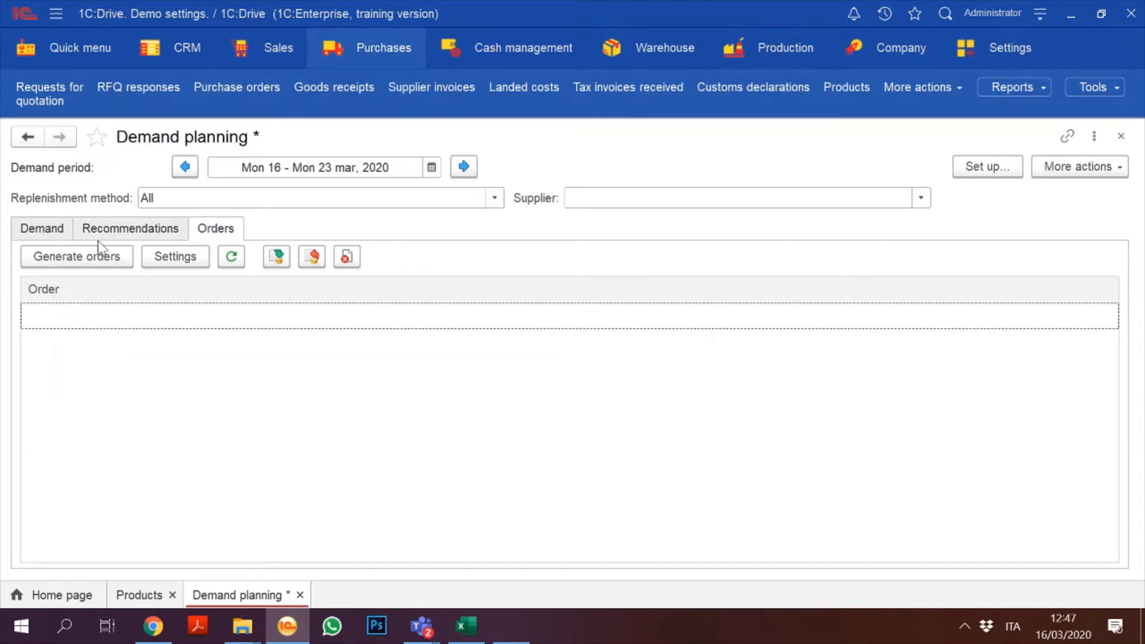
{"action": "left_click", "coordinate": [88, 257]}
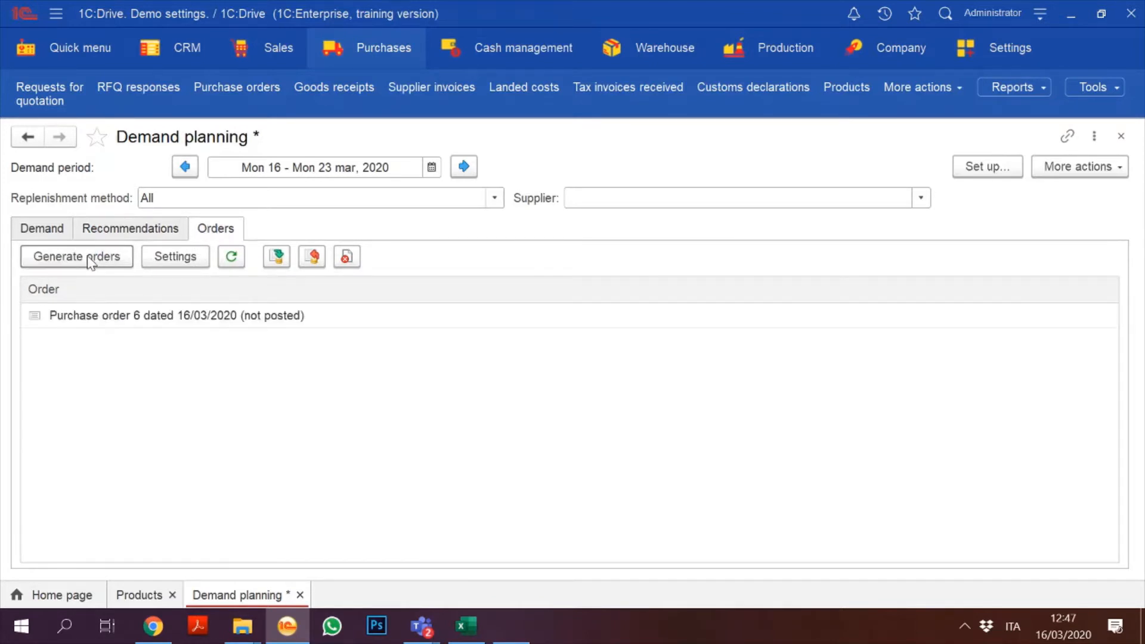
{"action": "left_click", "coordinate": [131, 231]}
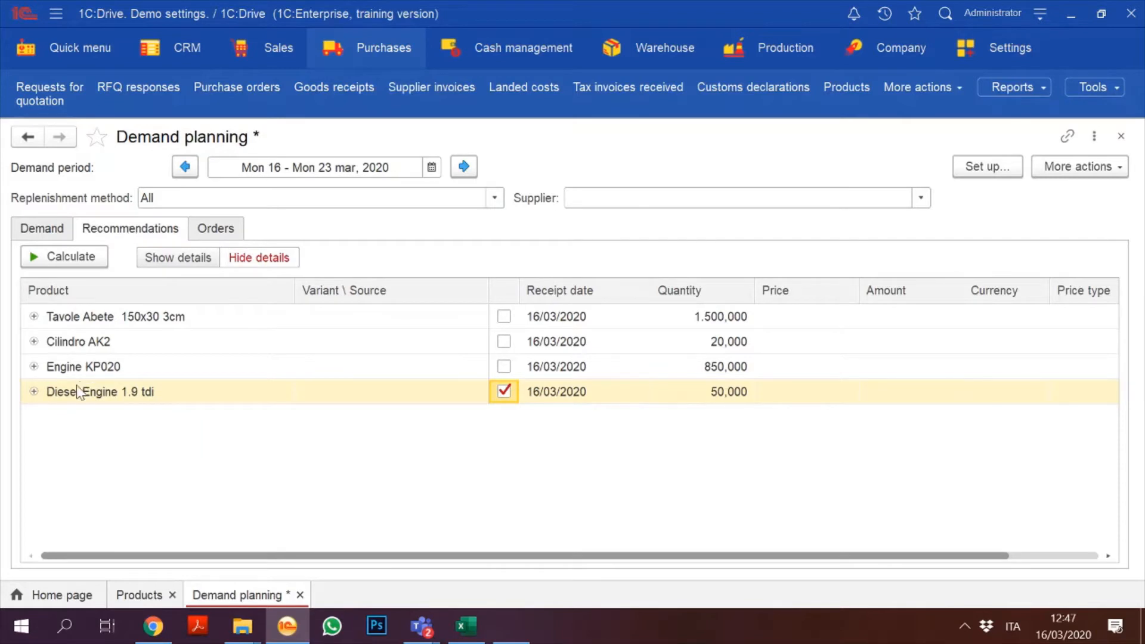
{"action": "left_click", "coordinate": [34, 391]}
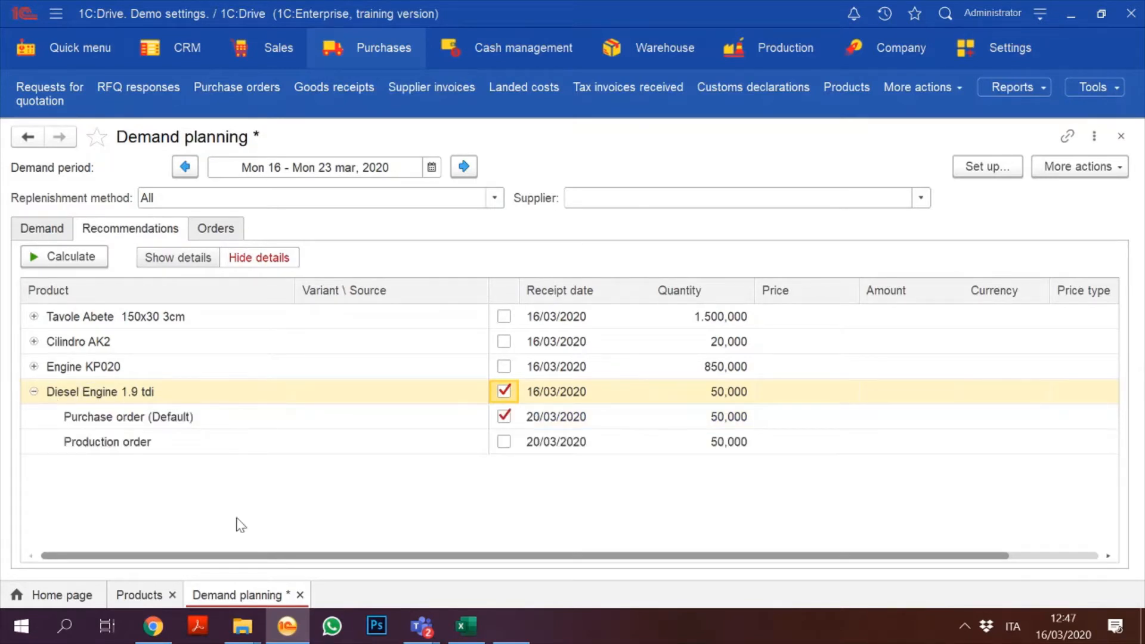
{"action": "left_click", "coordinate": [214, 230]}
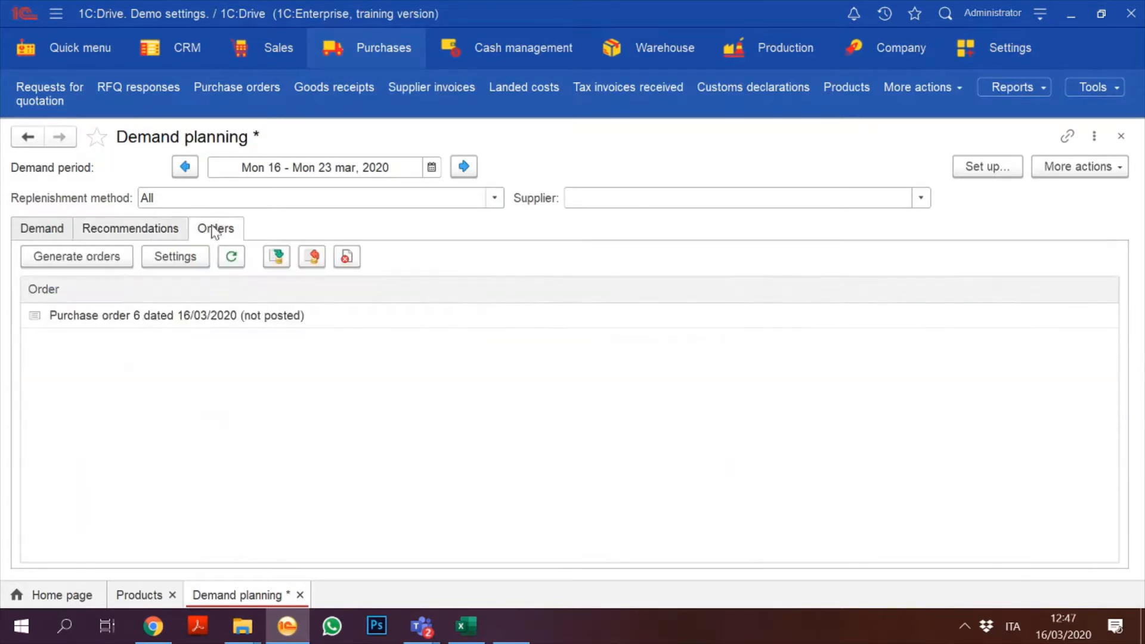
Step: Open Purchase order 6 from the Orders list and choose supplier MotorParts
{"action": "double_click", "coordinate": [146, 316]}
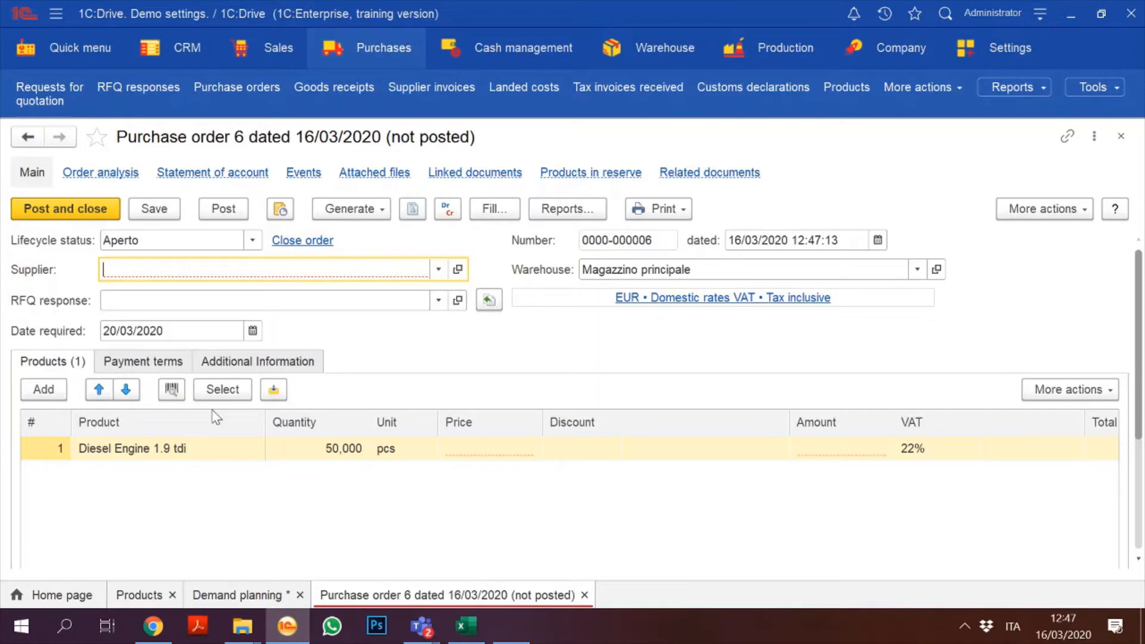
{"action": "left_click", "coordinate": [439, 270]}
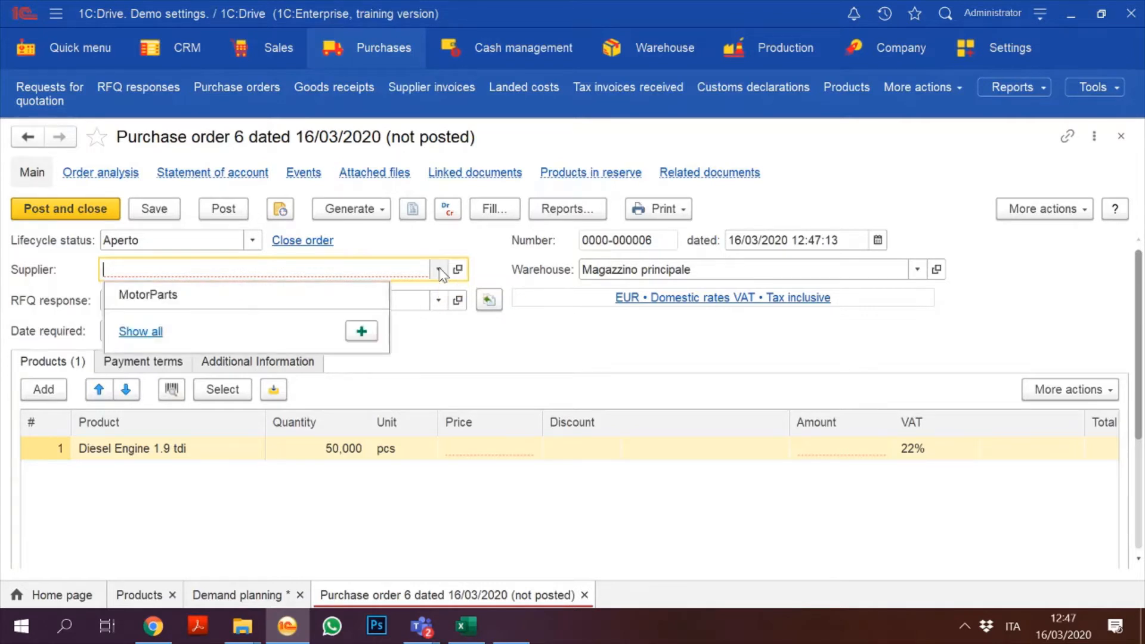
{"action": "left_click", "coordinate": [298, 301]}
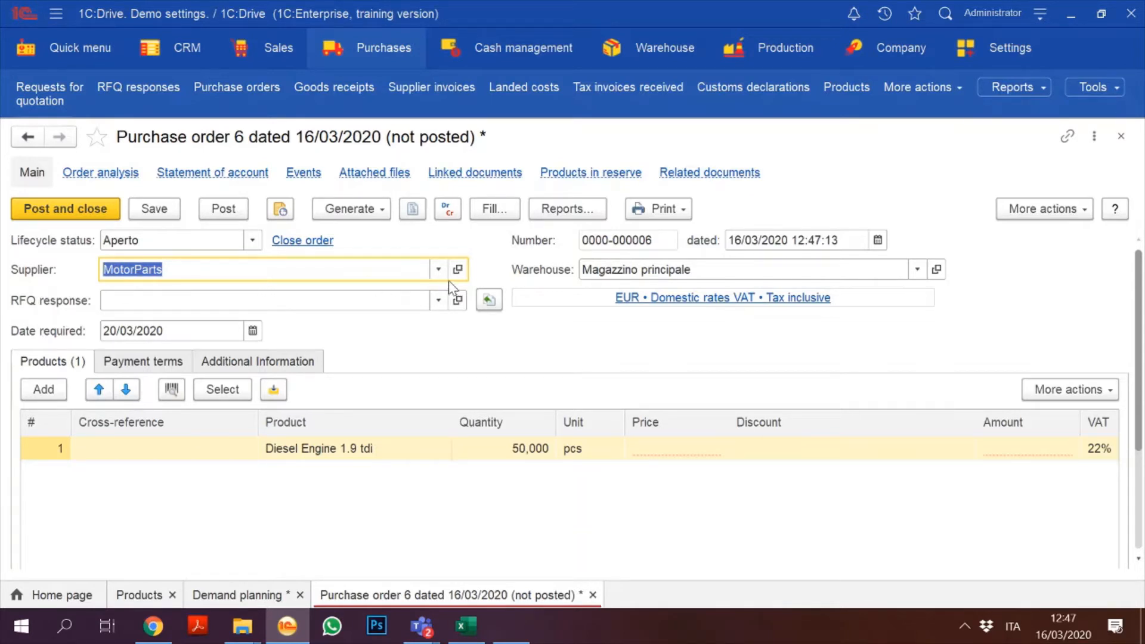
{"action": "key", "text": "shift+Tab"}
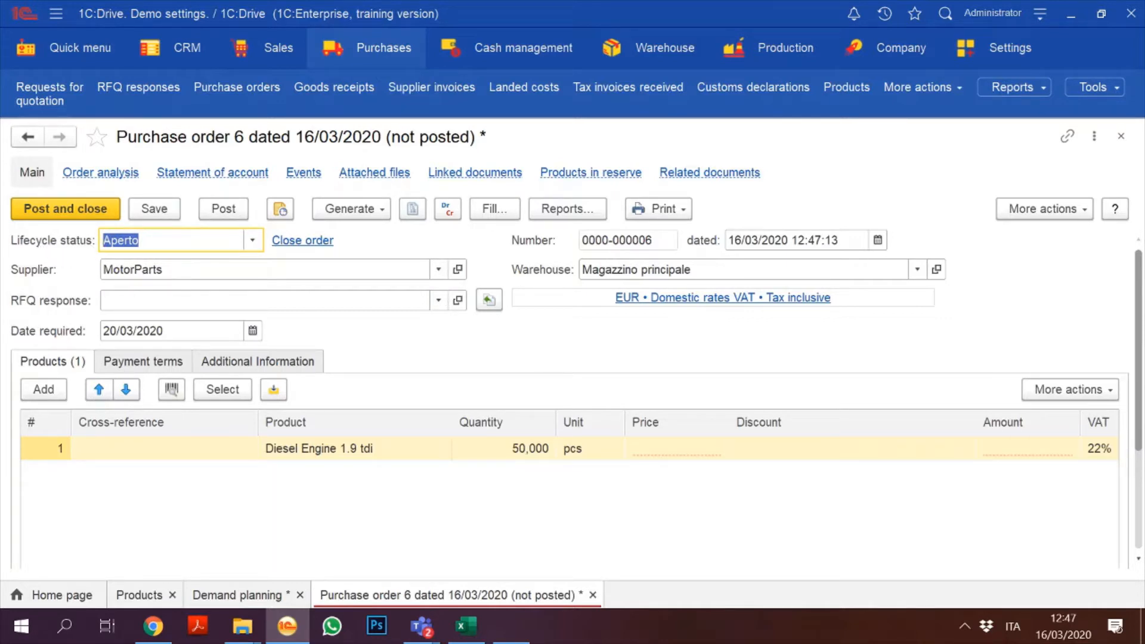
Step: Change the order's Lifecycle status from Aperto to In esecuzione
{"action": "left_click", "coordinate": [123, 239]}
{"action": "double_click", "coordinate": [123, 239]}
{"action": "left_click", "coordinate": [255, 240]}
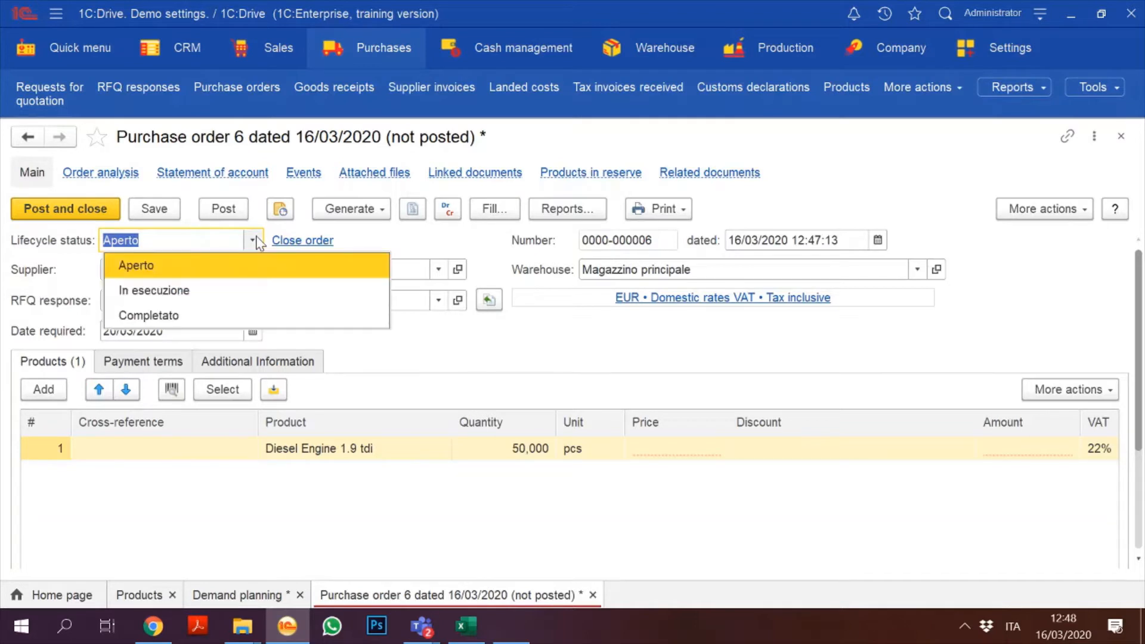
{"action": "left_click", "coordinate": [207, 295]}
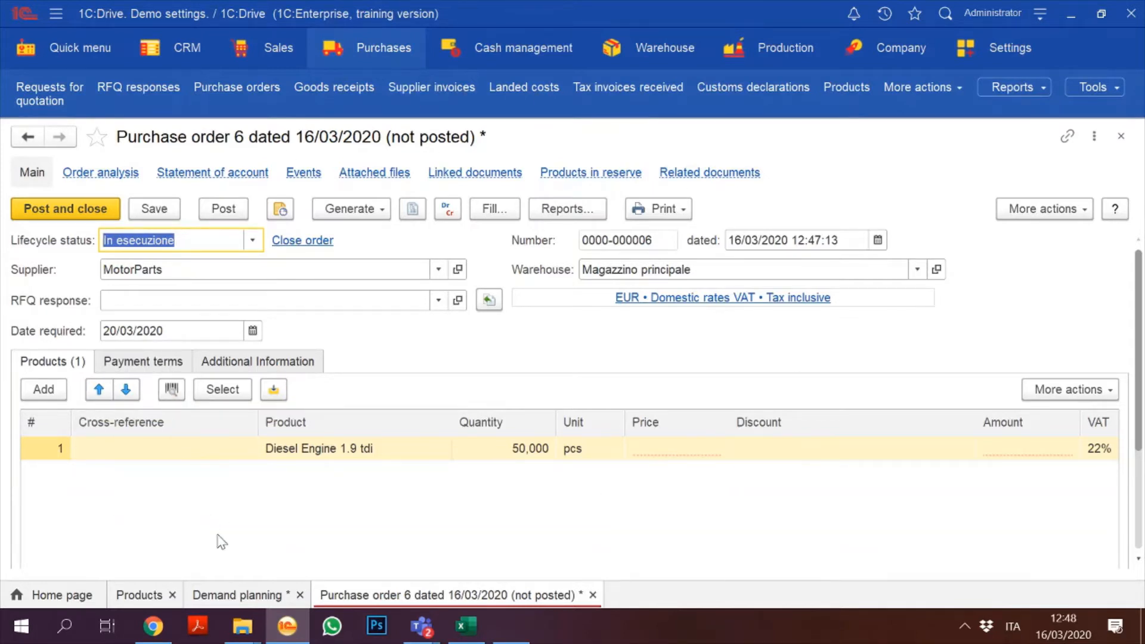
{"action": "left_click", "coordinate": [665, 454]}
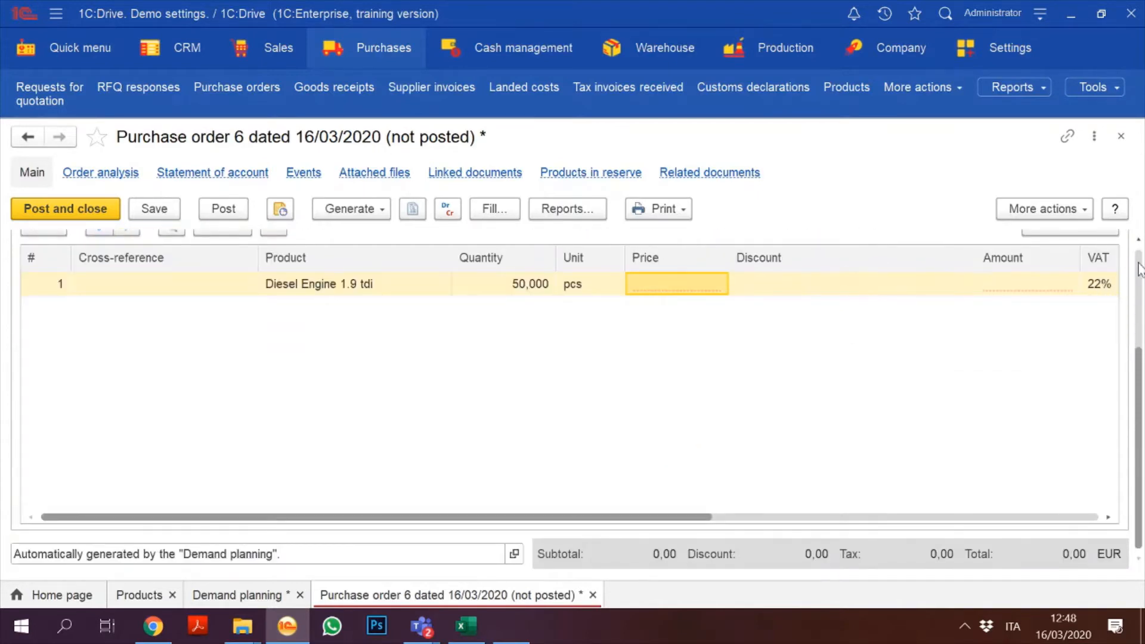
{"action": "left_click", "coordinate": [1139, 269]}
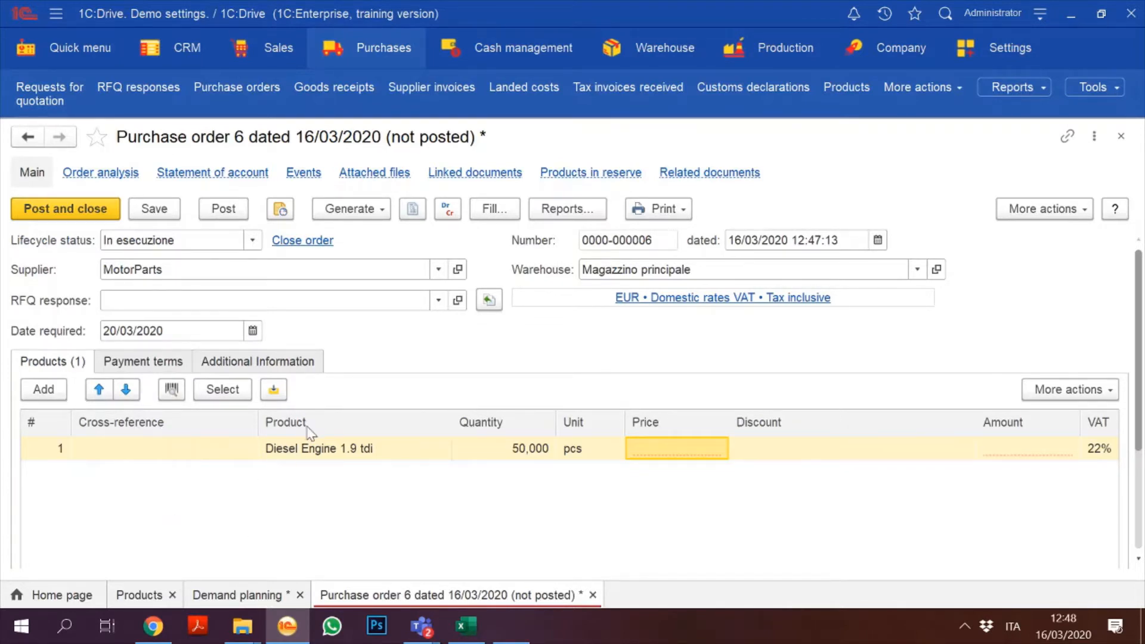
Step: Set the line's cross-reference to Diesle Engine Motor 1B
{"action": "left_click", "coordinate": [149, 446]}
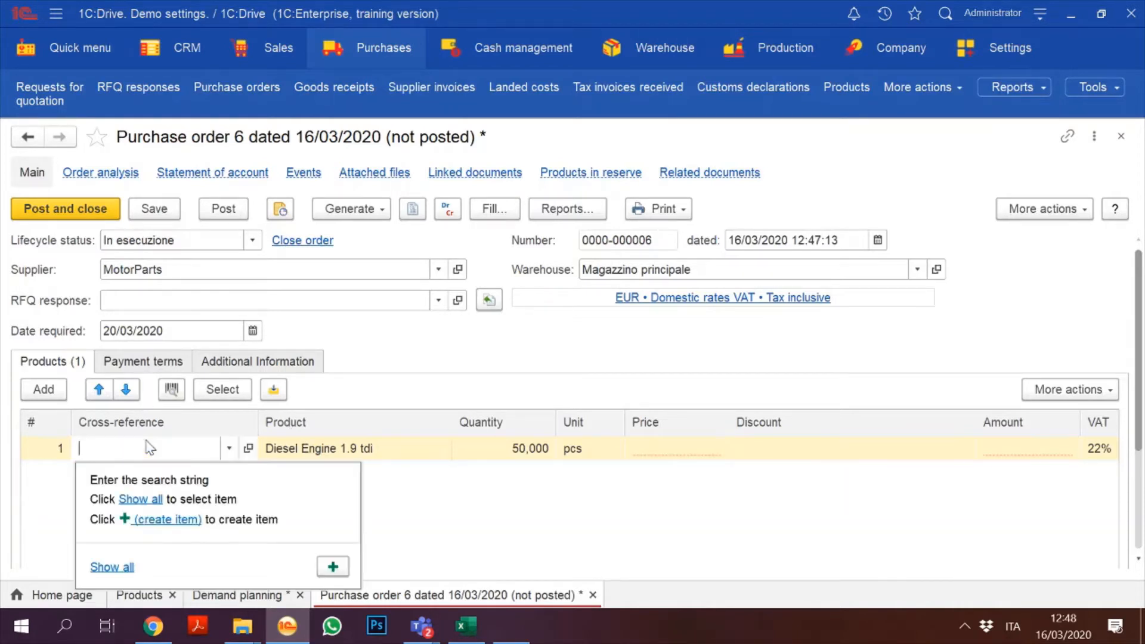
{"action": "left_click", "coordinate": [111, 567]}
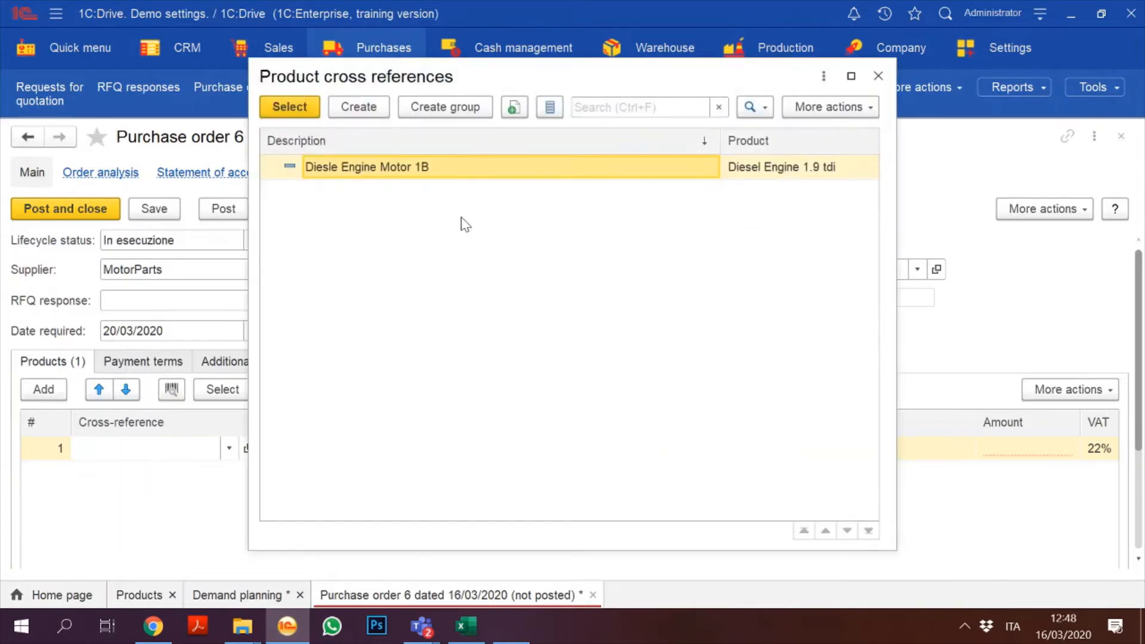
{"action": "double_click", "coordinate": [468, 174]}
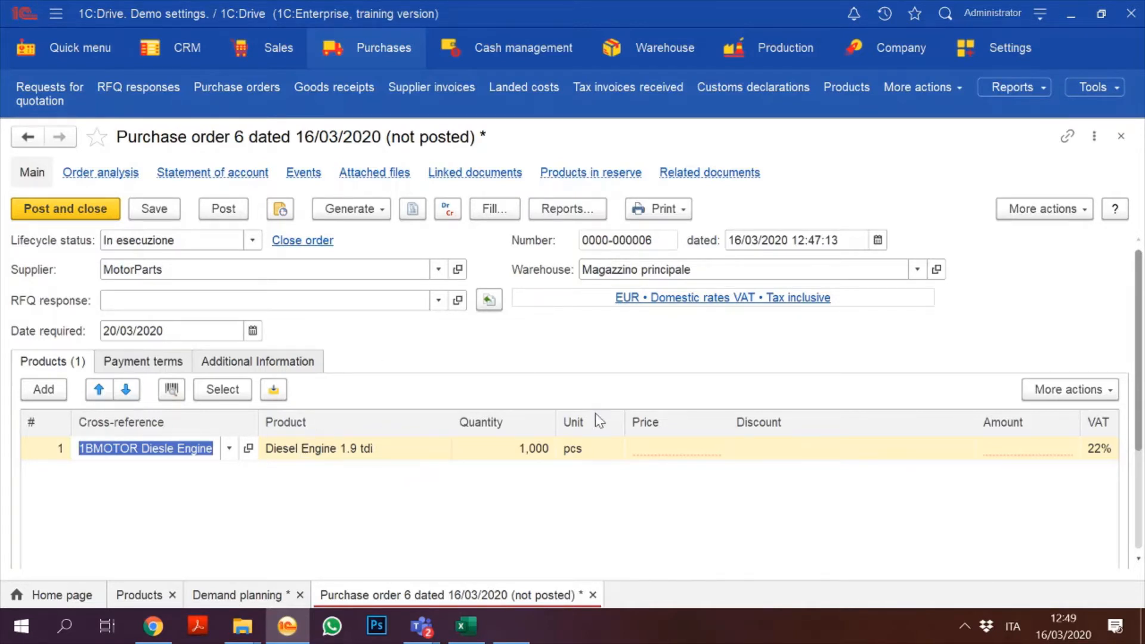
Step: Enter price 500,00 and quantity 20,000 on the Diesel Engine 1.9 tdi line
{"action": "left_click", "coordinate": [656, 449]}
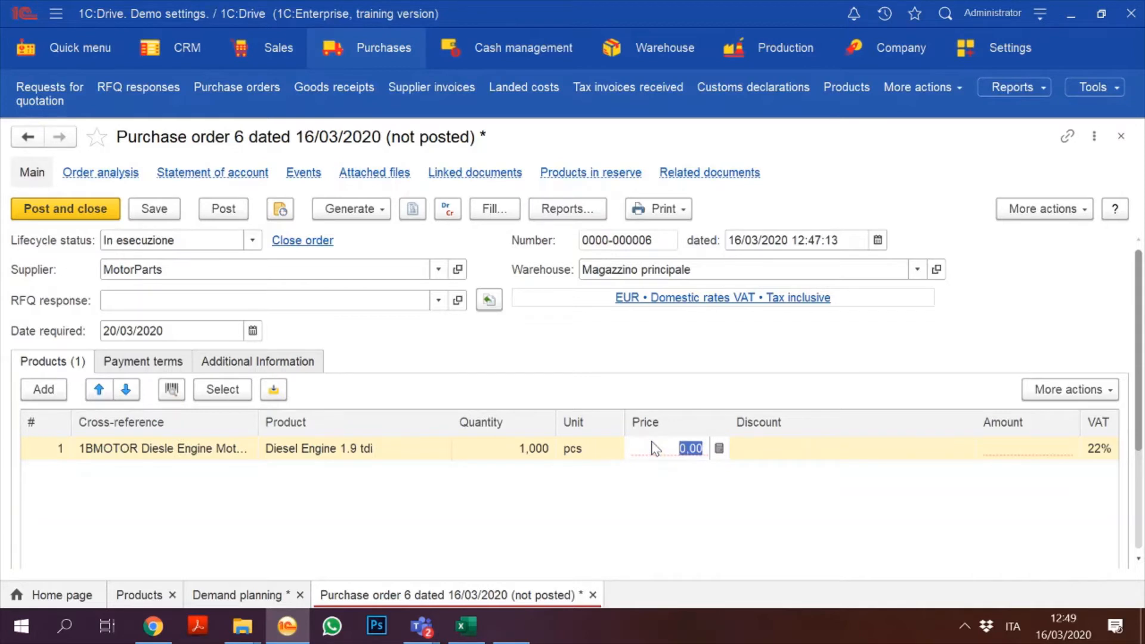
{"action": "type", "text": "50"}
{"action": "key", "text": "Return"}
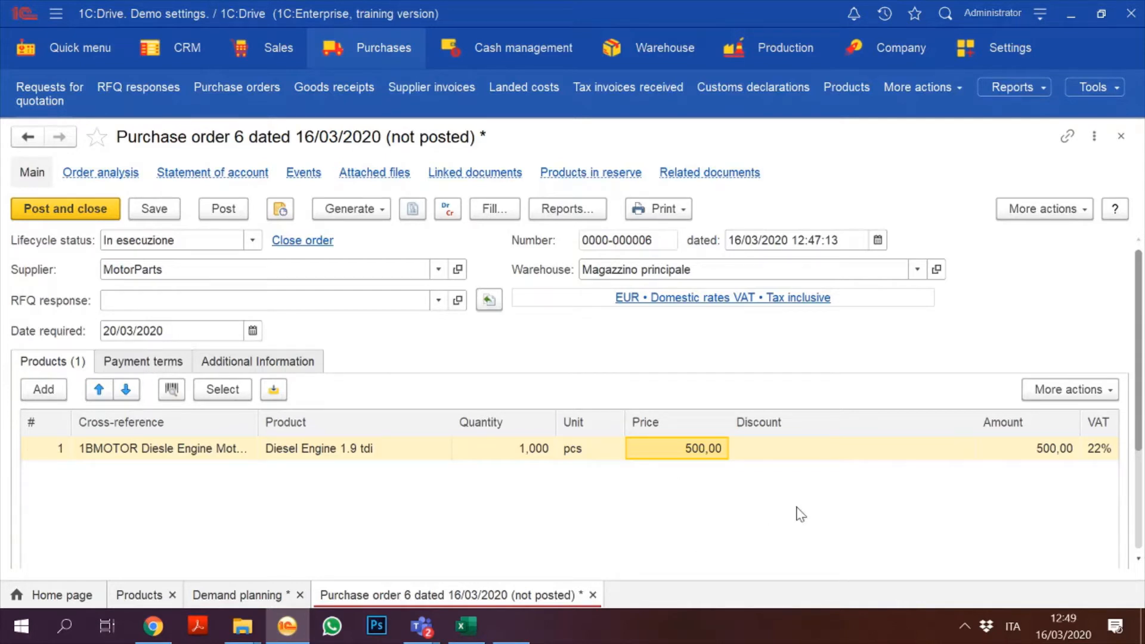
{"action": "left_click", "coordinate": [499, 456]}
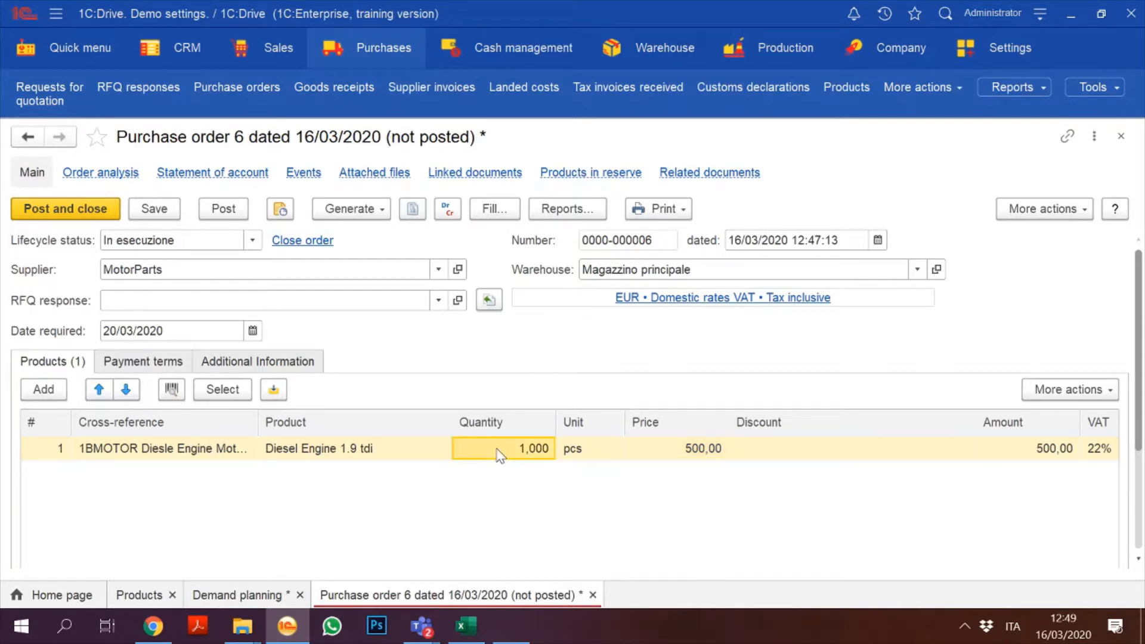
{"action": "left_click", "coordinate": [499, 456]}
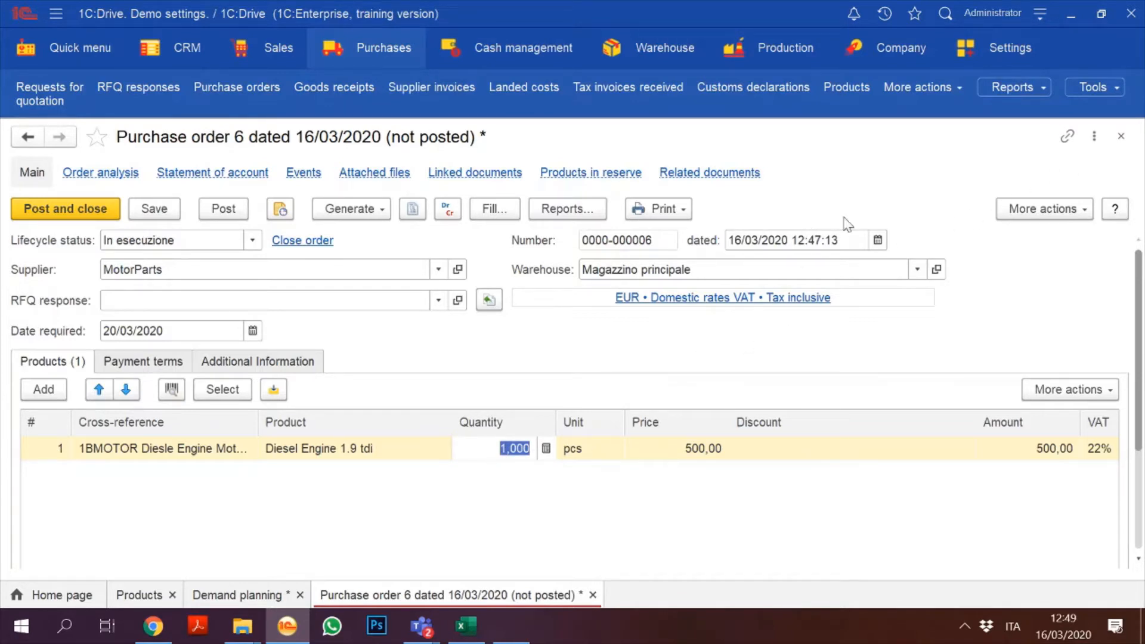
{"action": "type", "text": "20"}
Step: Save and post Purchase order 6
{"action": "left_click", "coordinate": [156, 209]}
{"action": "left_click", "coordinate": [242, 209]}
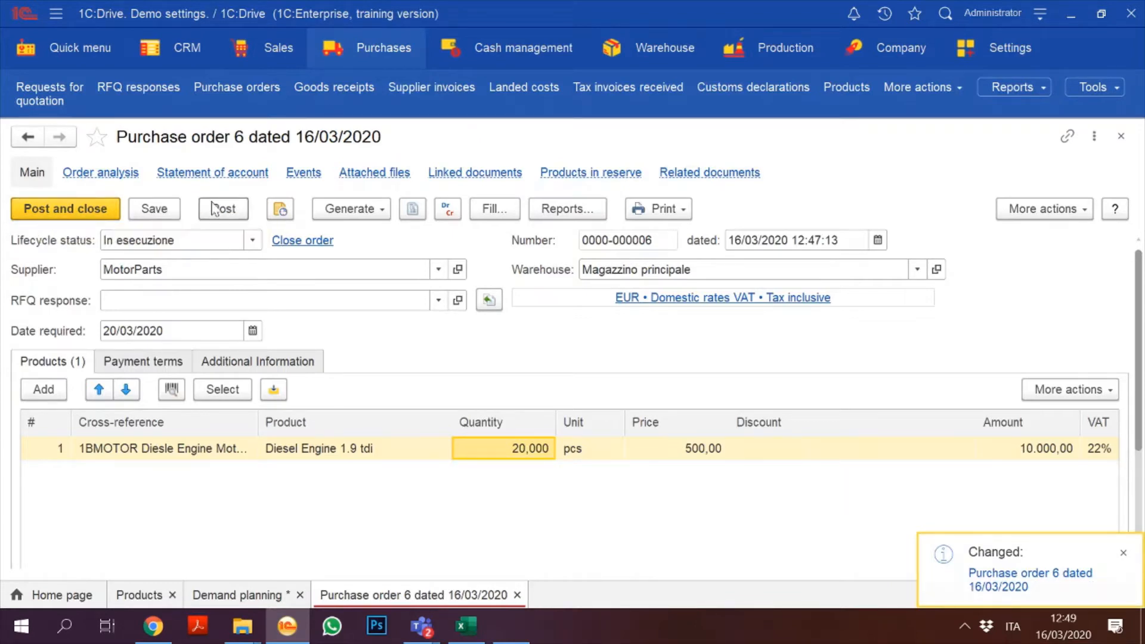
{"action": "left_click", "coordinate": [103, 211]}
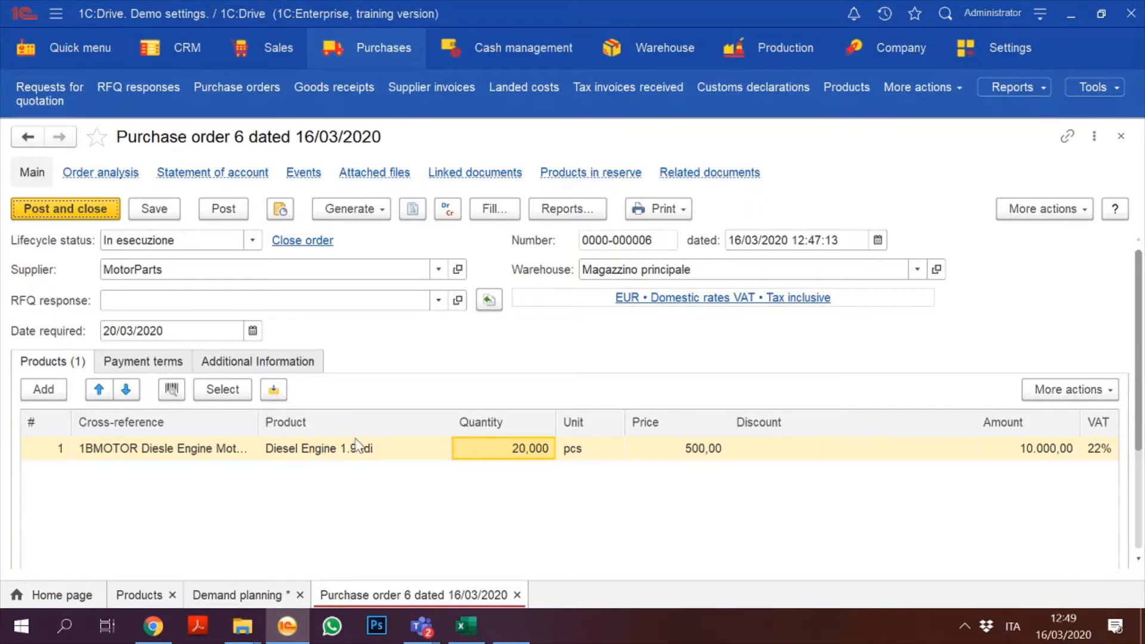
Step: Check Diesel Engine 1.9 tdi's Additional data card, then post and close the order
{"action": "double_click", "coordinate": [356, 447]}
{"action": "left_click", "coordinate": [448, 449]}
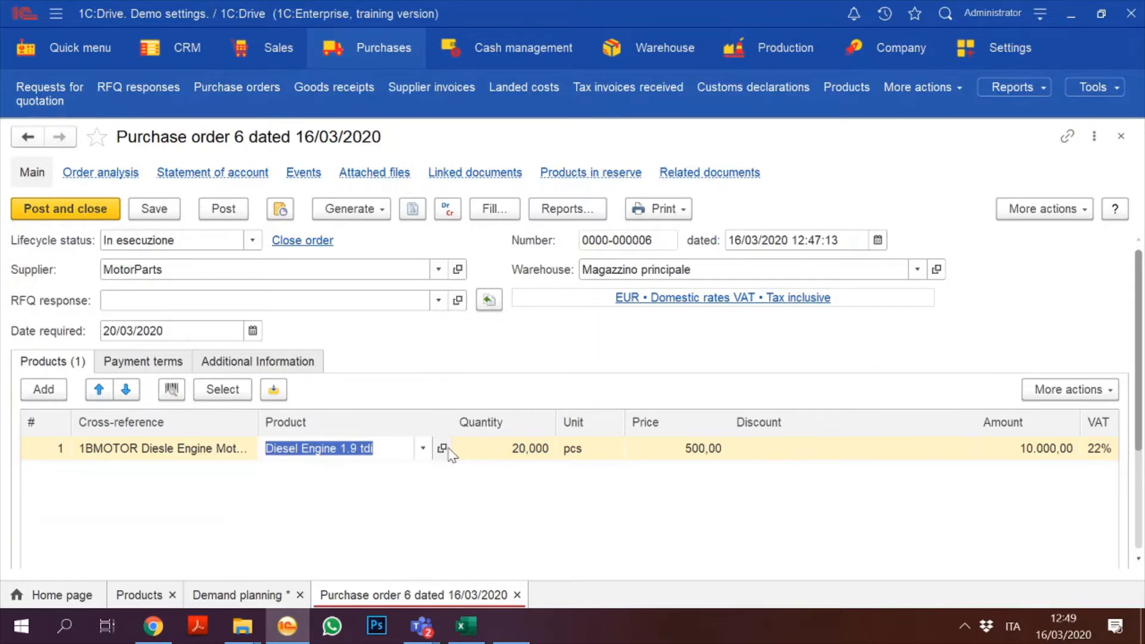
{"action": "left_click", "coordinate": [442, 449]}
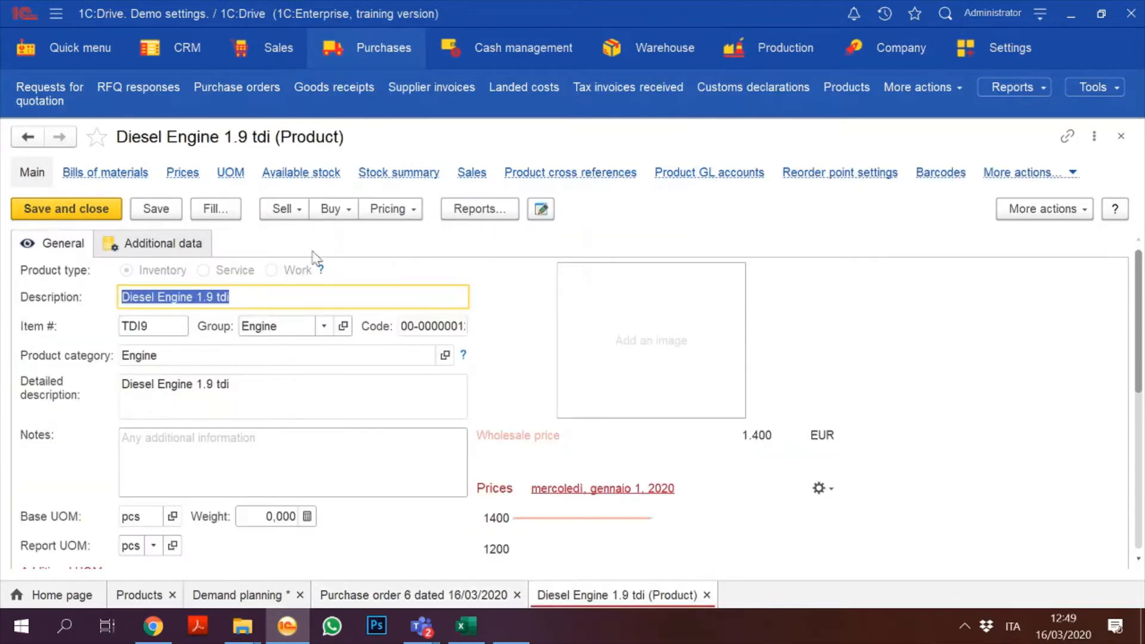
{"action": "left_click", "coordinate": [199, 248]}
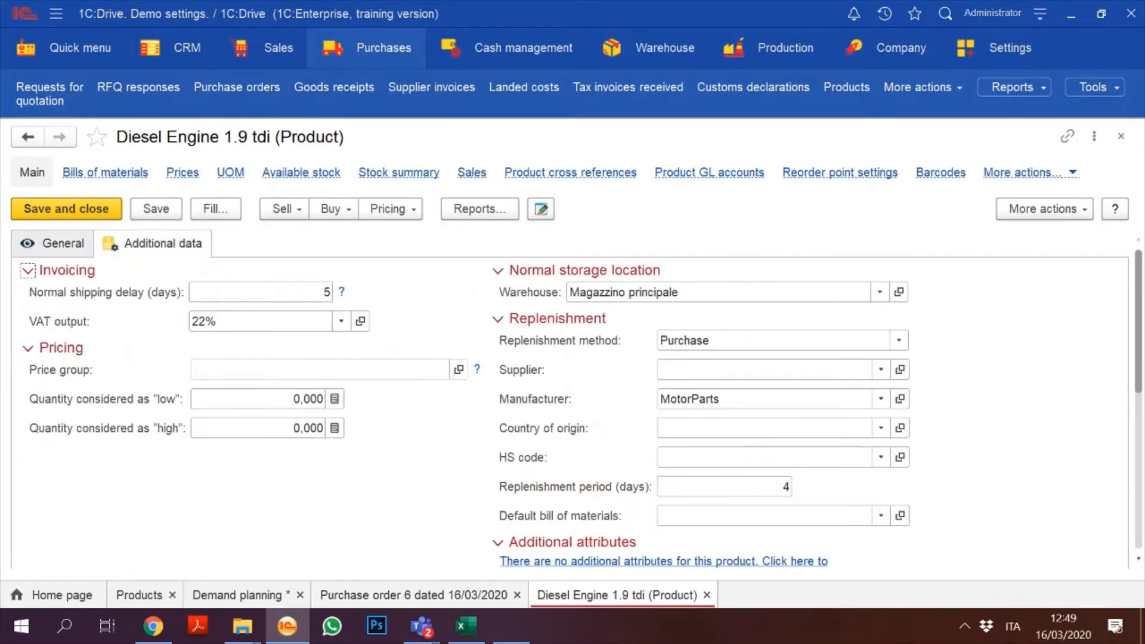
{"action": "left_click", "coordinate": [1121, 137]}
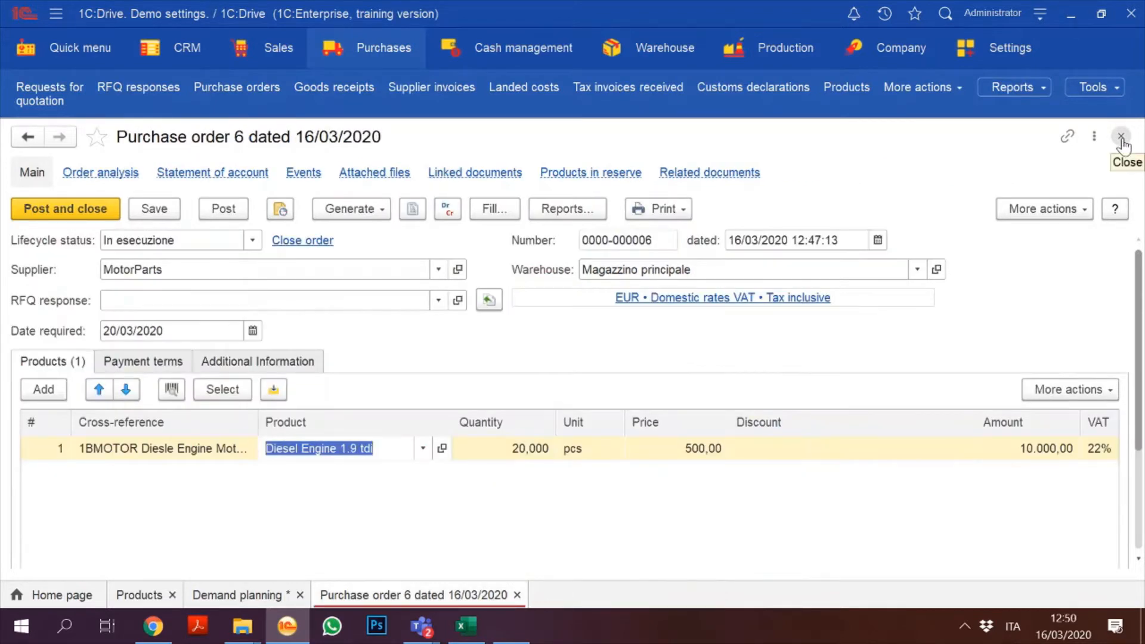
{"action": "left_click", "coordinate": [237, 209]}
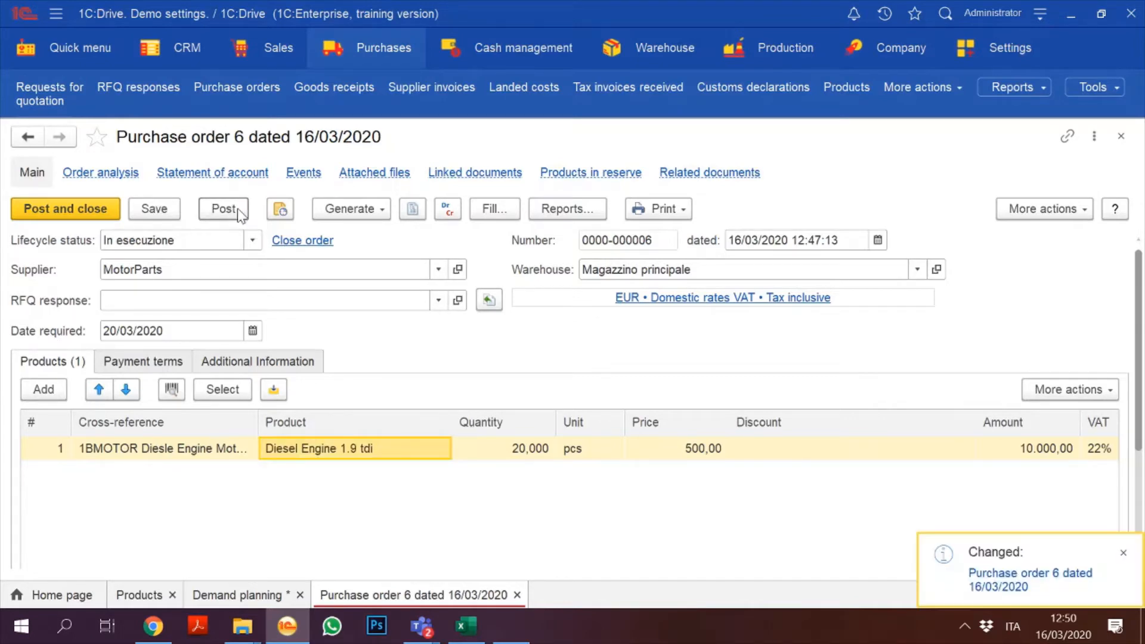
{"action": "left_click", "coordinate": [76, 214]}
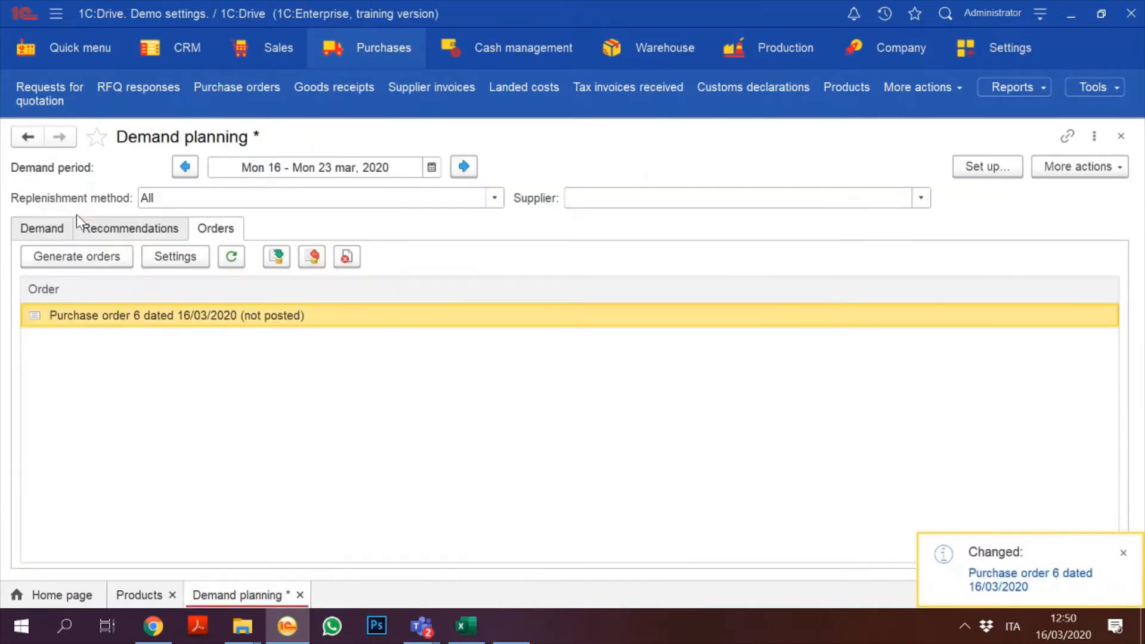
{"action": "left_click", "coordinate": [358, 56]}
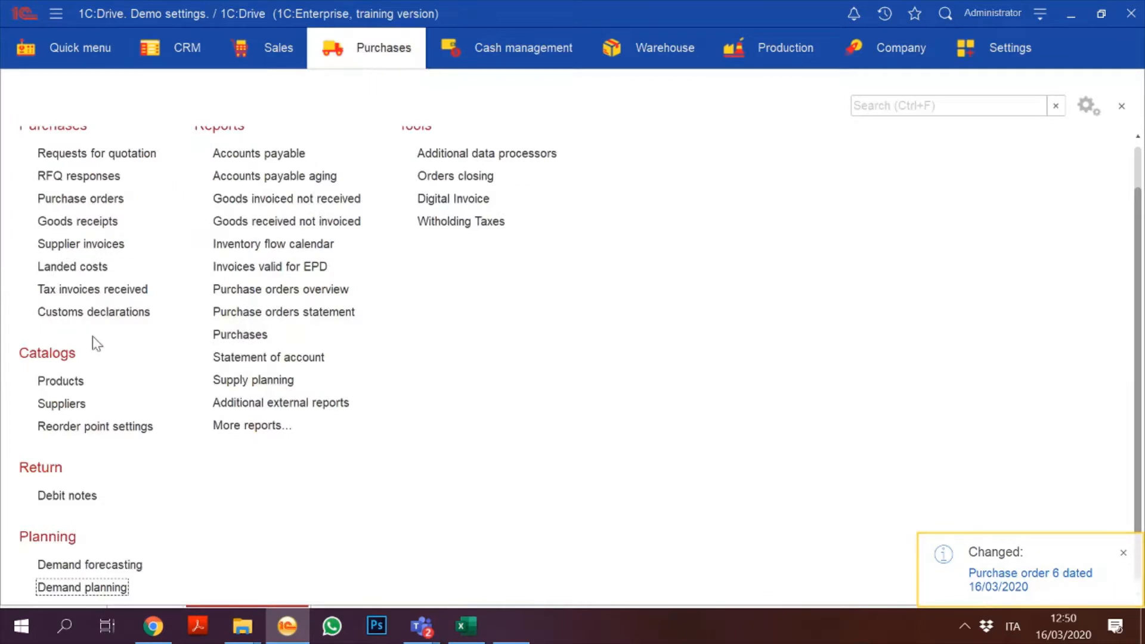
{"action": "scroll", "coordinate": [1132, 167], "scroll_direction": "up", "scroll_amount": 1}
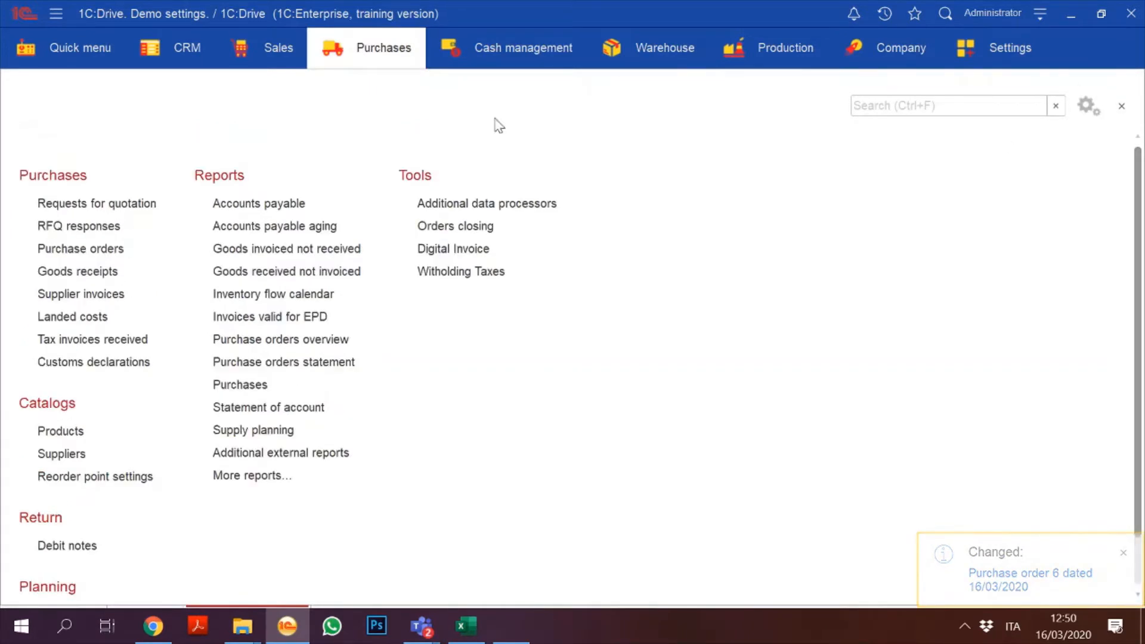
{"action": "left_click", "coordinate": [87, 249]}
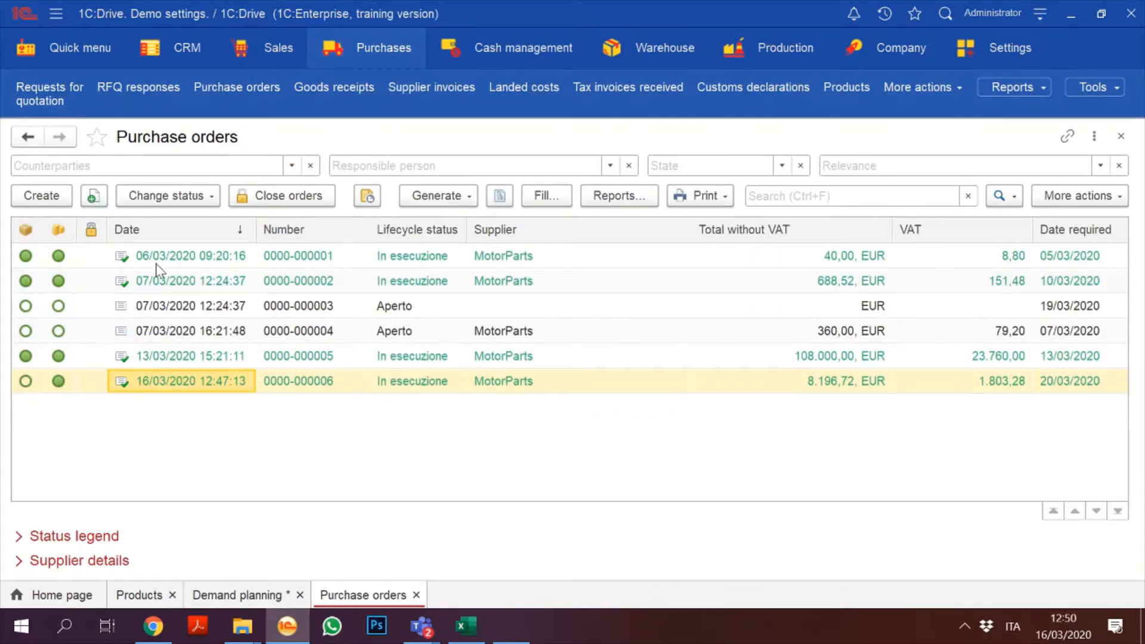
{"action": "double_click", "coordinate": [307, 382]}
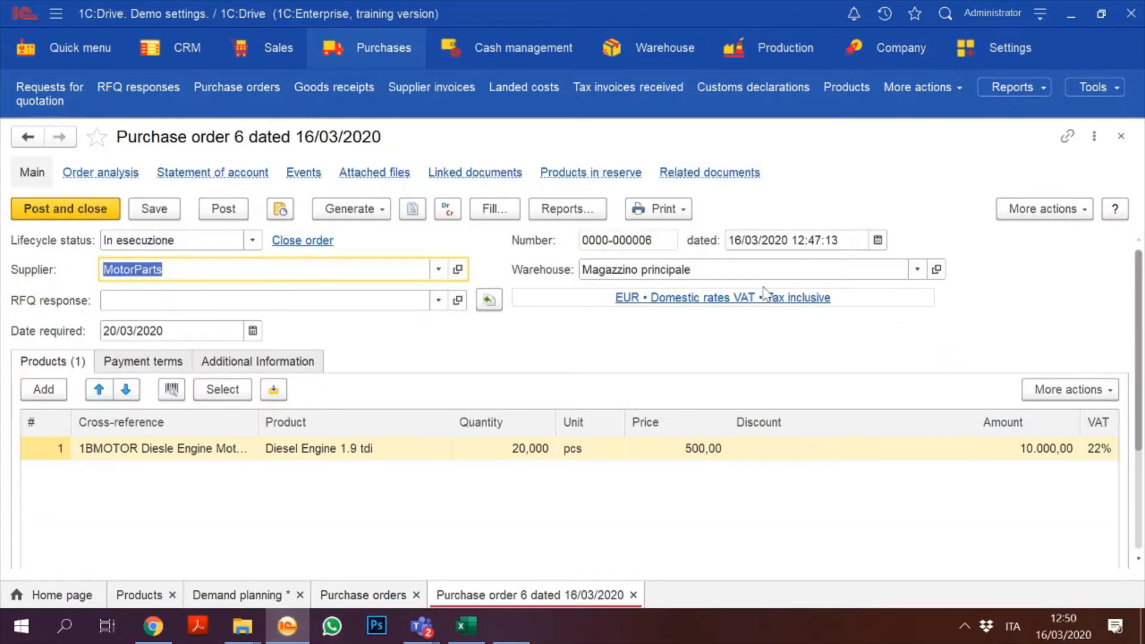
{"action": "left_click", "coordinate": [1122, 137]}
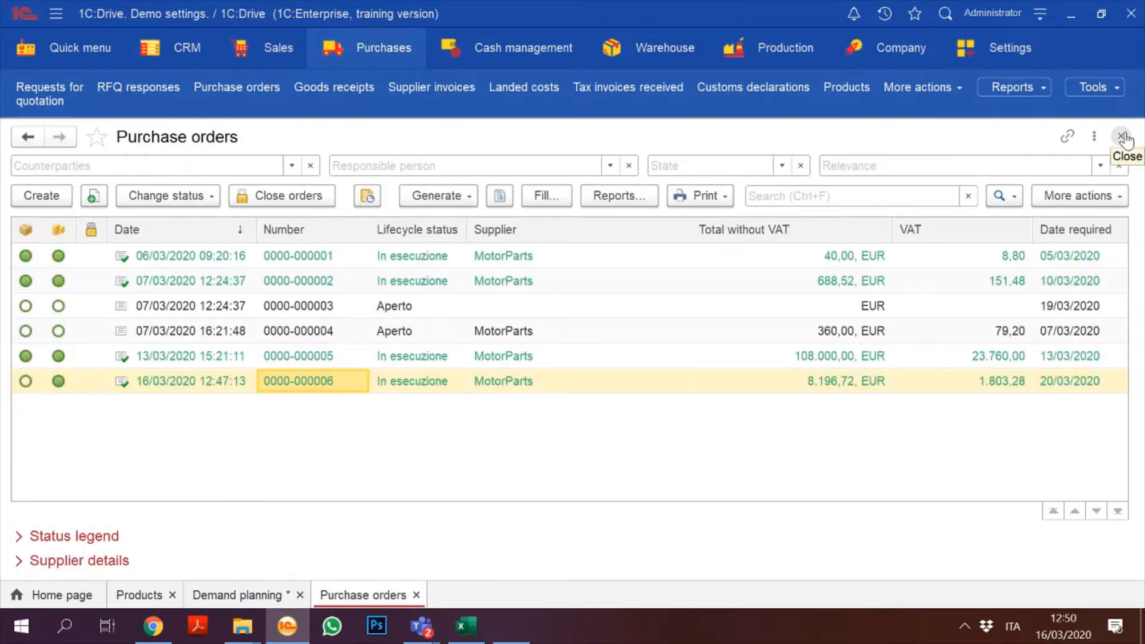
{"action": "left_click", "coordinate": [1122, 137]}
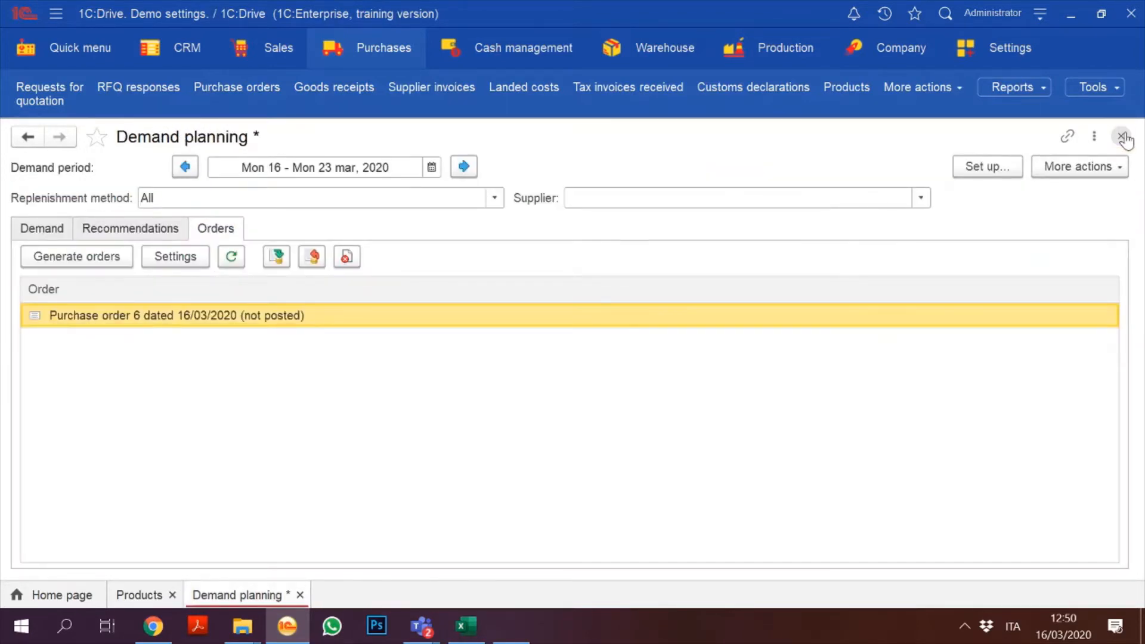
Step: Close Demand planning, confirming 'Close form?' with Yes, and return to Purchases
{"action": "left_click", "coordinate": [1122, 137]}
{"action": "left_click", "coordinate": [672, 350]}
{"action": "left_click", "coordinate": [1121, 137]}
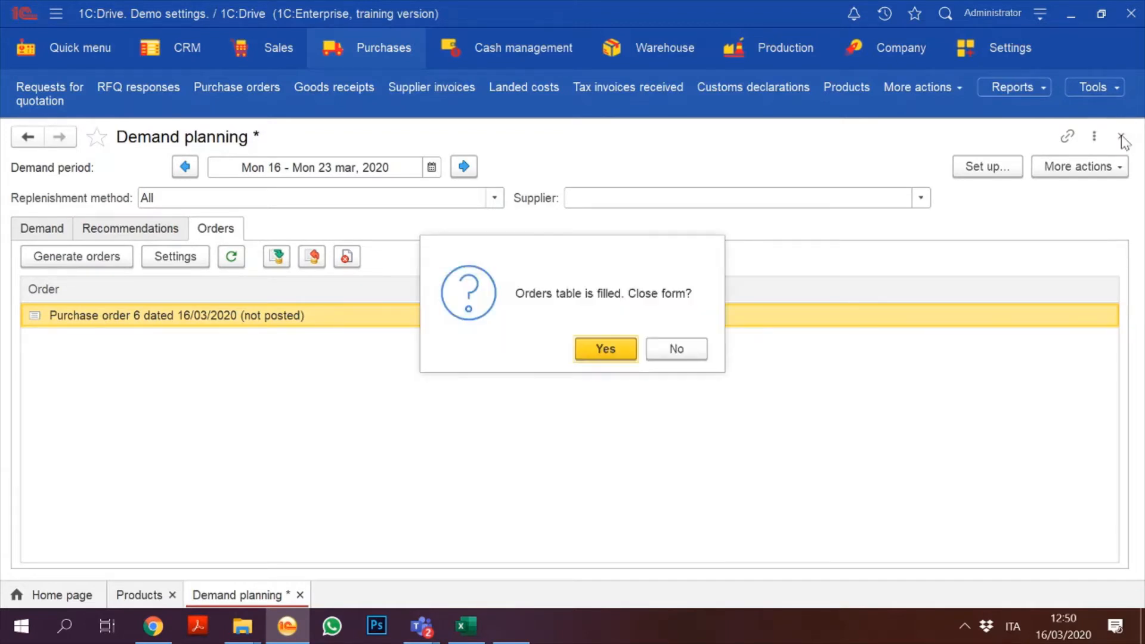
{"action": "left_click", "coordinate": [677, 350]}
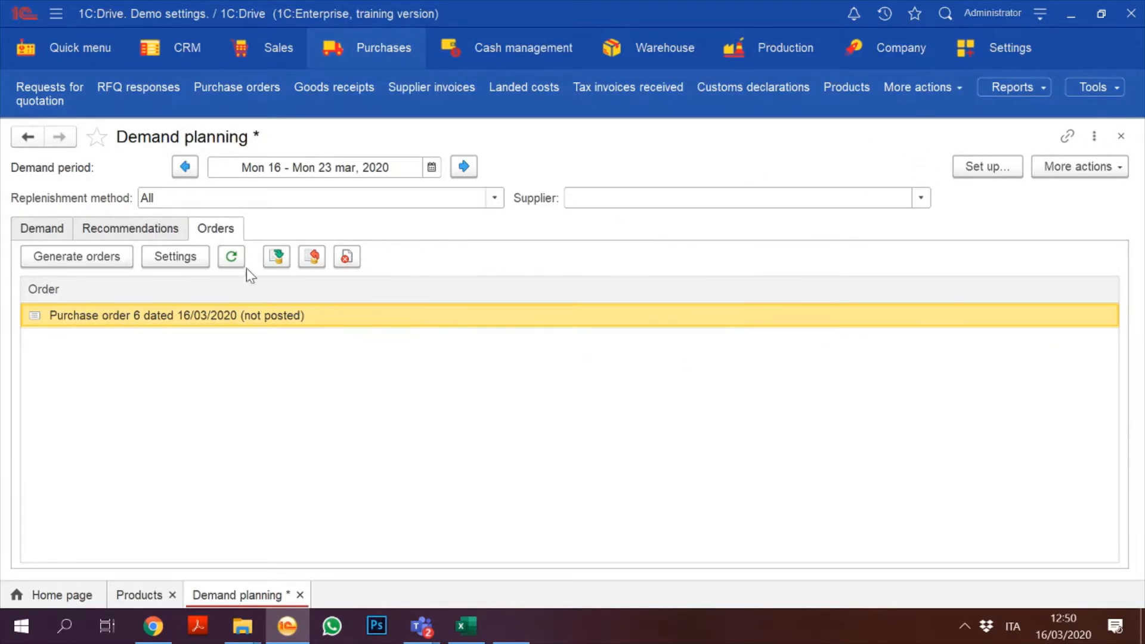
{"action": "left_click", "coordinate": [1120, 137]}
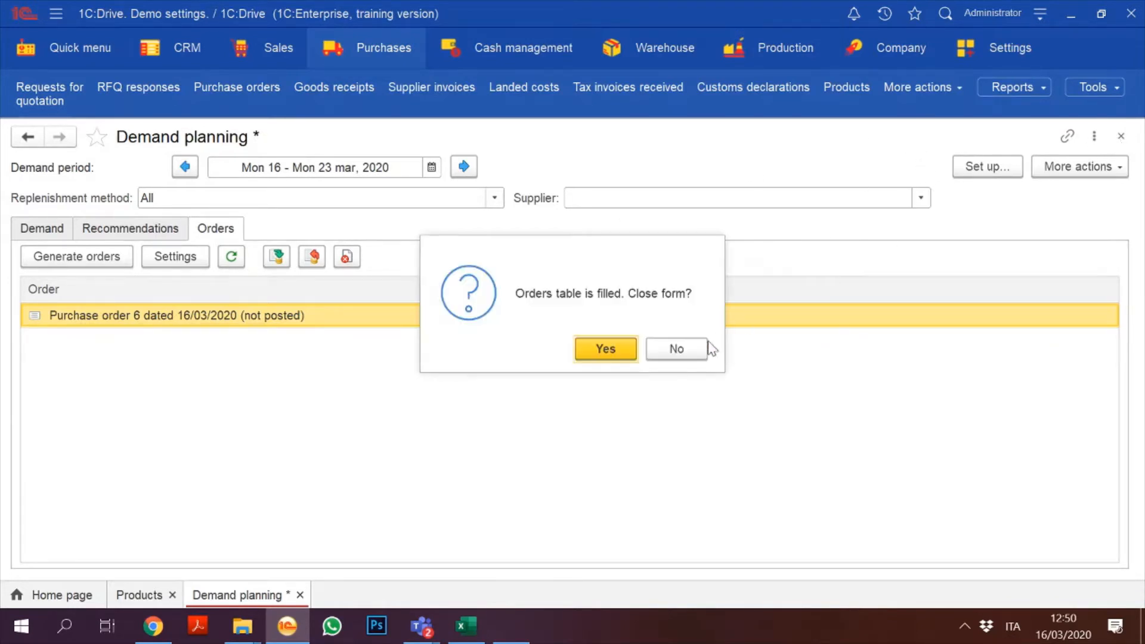
{"action": "left_click", "coordinate": [626, 348]}
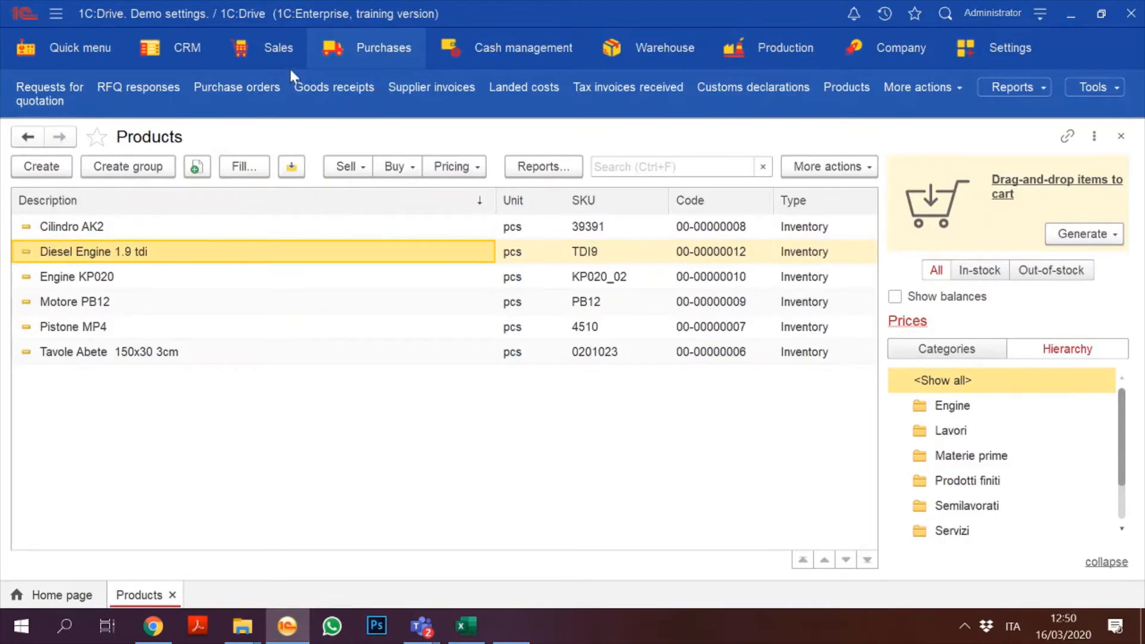
{"action": "left_click", "coordinate": [263, 54]}
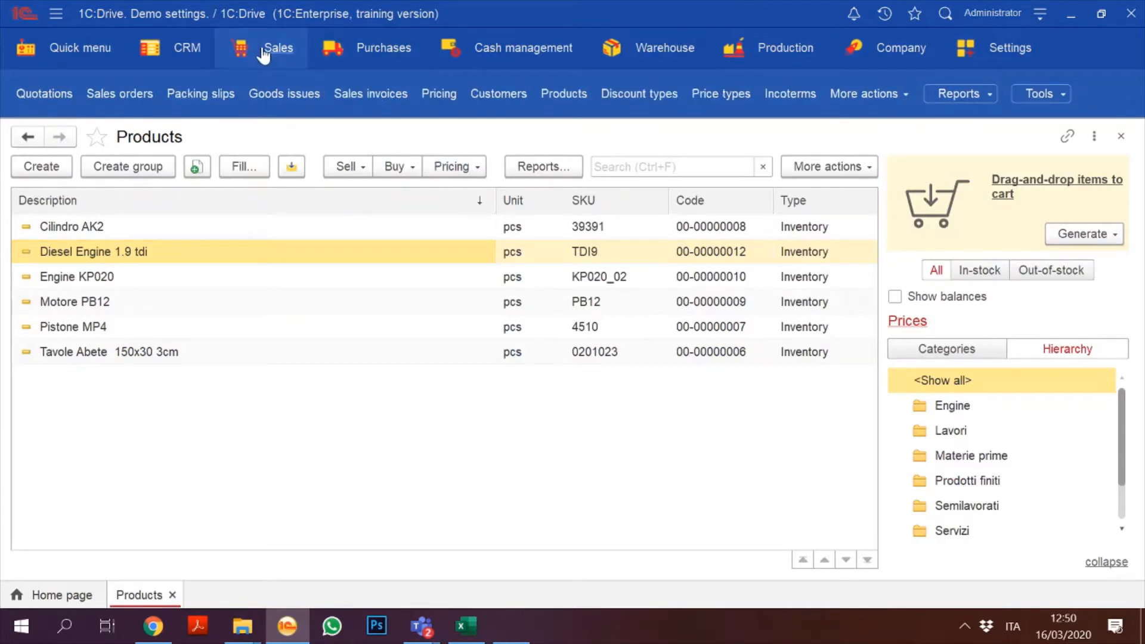
{"action": "left_click", "coordinate": [383, 47]}
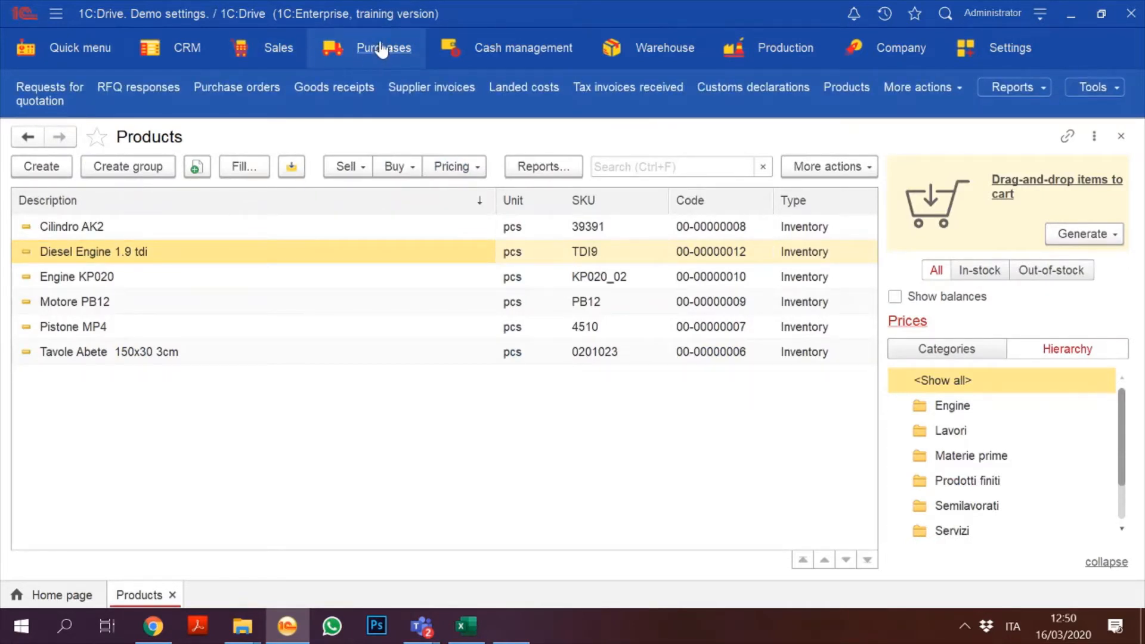
Step: Open the empty Requests for quotation list, discard a new request, and close it
{"action": "left_click", "coordinate": [381, 48]}
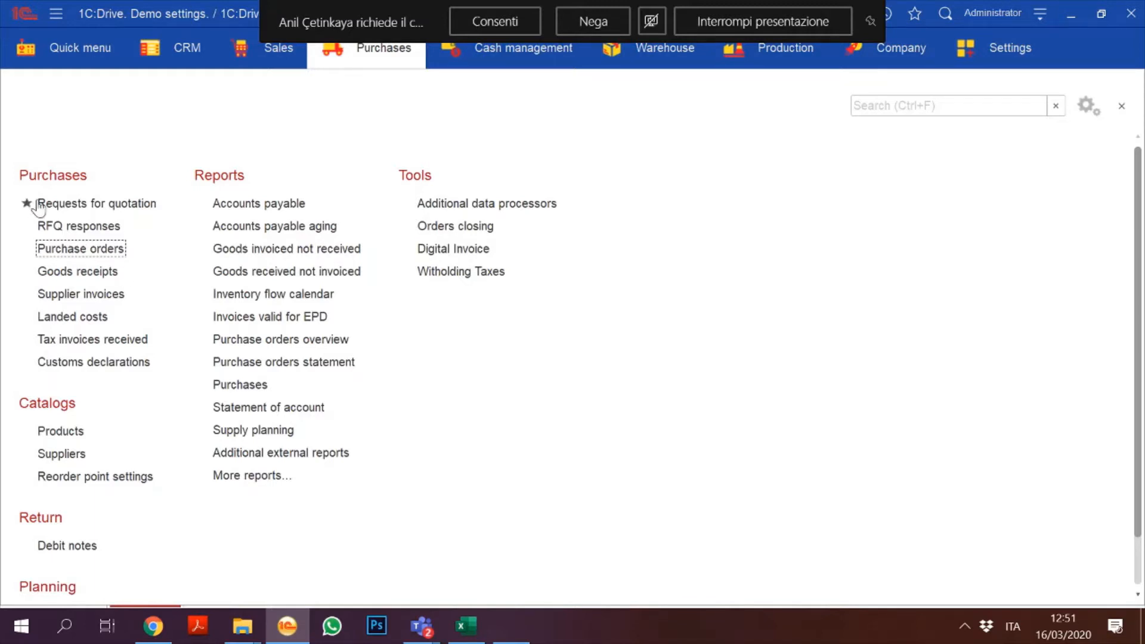
{"action": "left_click", "coordinate": [86, 203]}
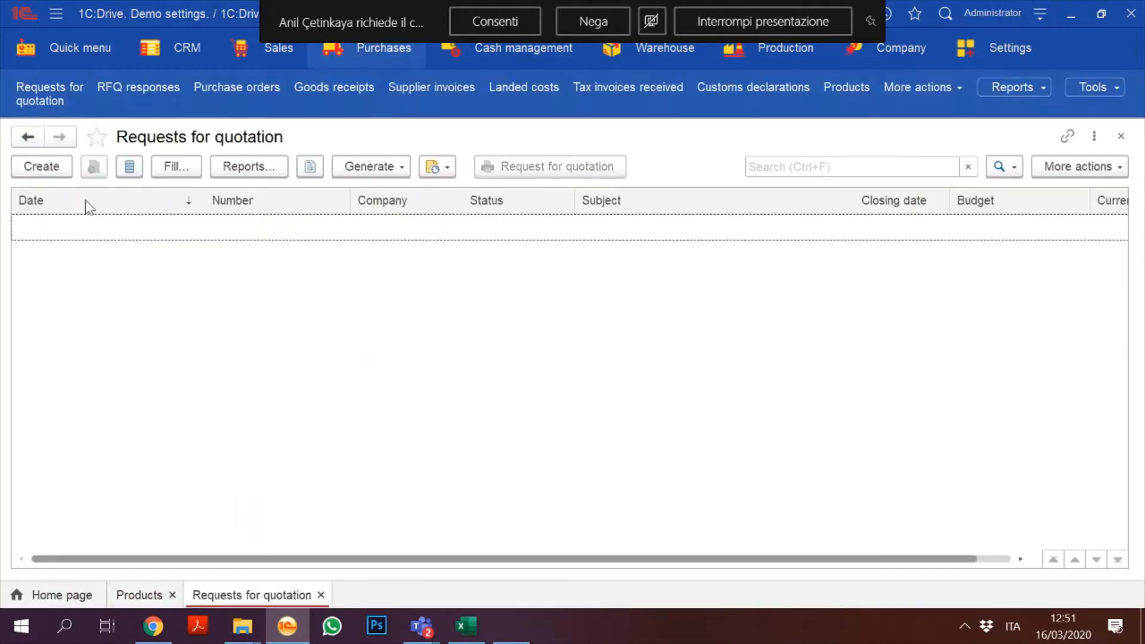
{"action": "left_click", "coordinate": [42, 166]}
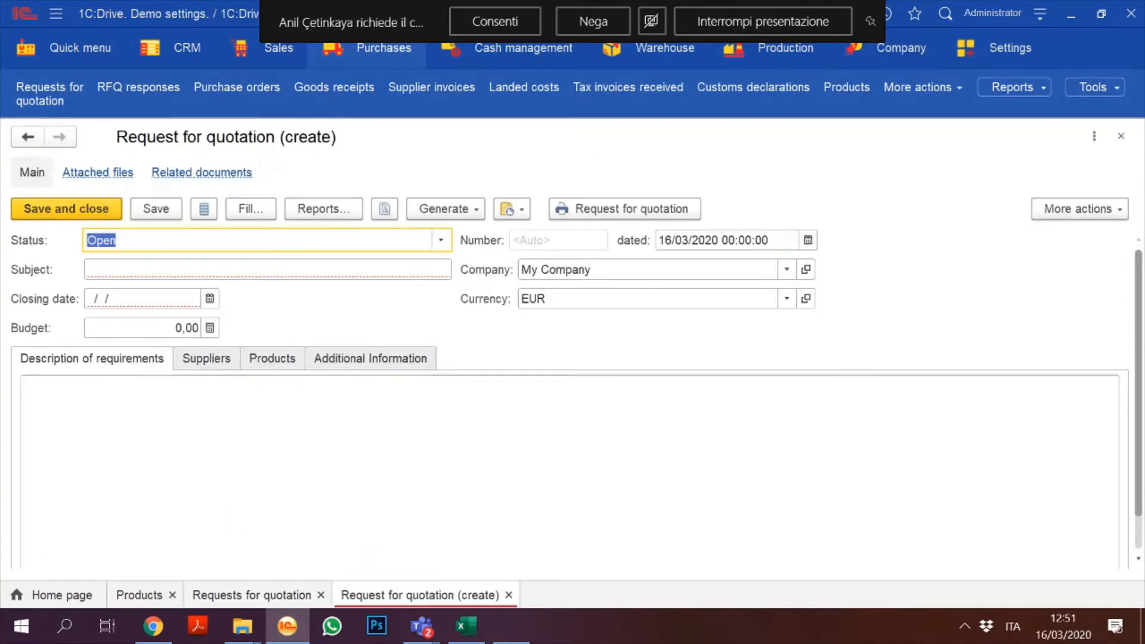
{"action": "left_click", "coordinate": [1116, 136]}
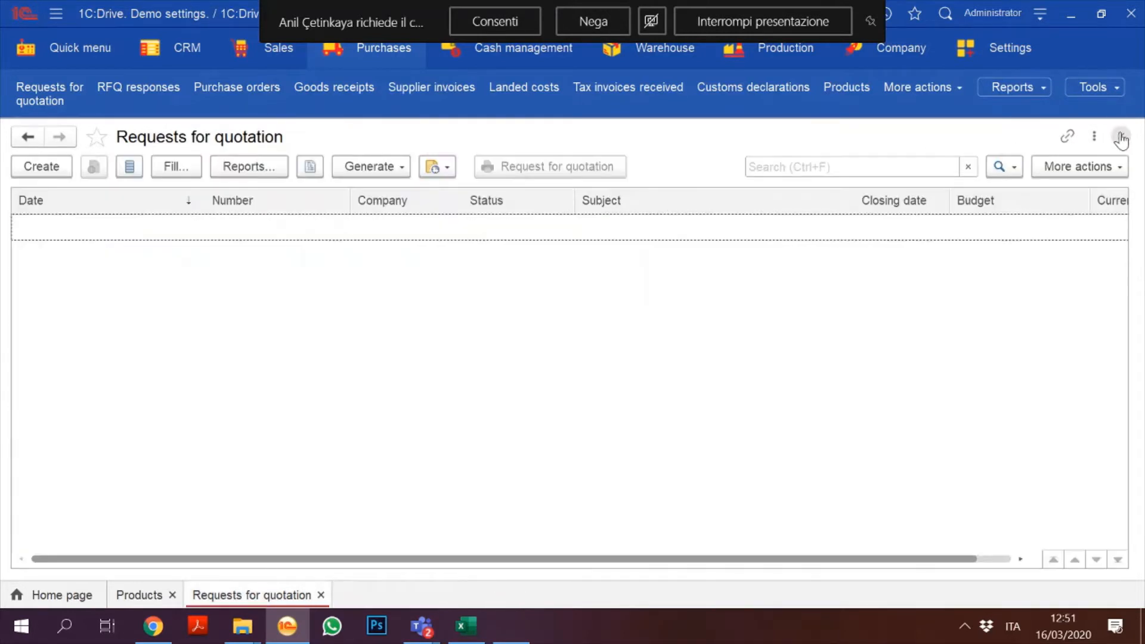
{"action": "left_click", "coordinate": [1119, 136]}
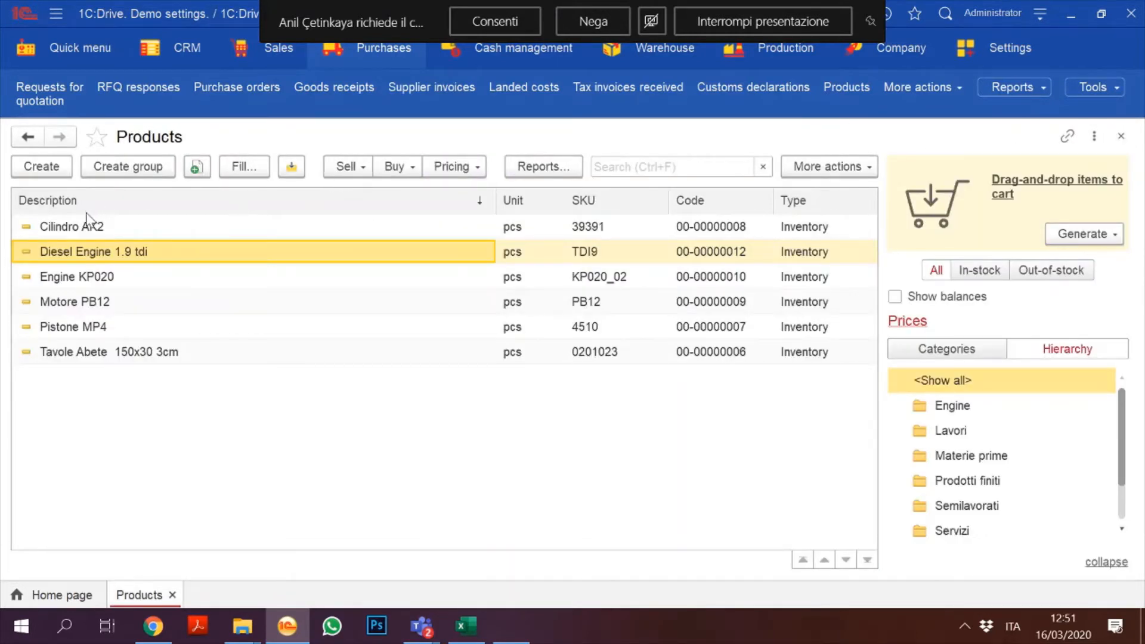
{"action": "left_click", "coordinate": [390, 60]}
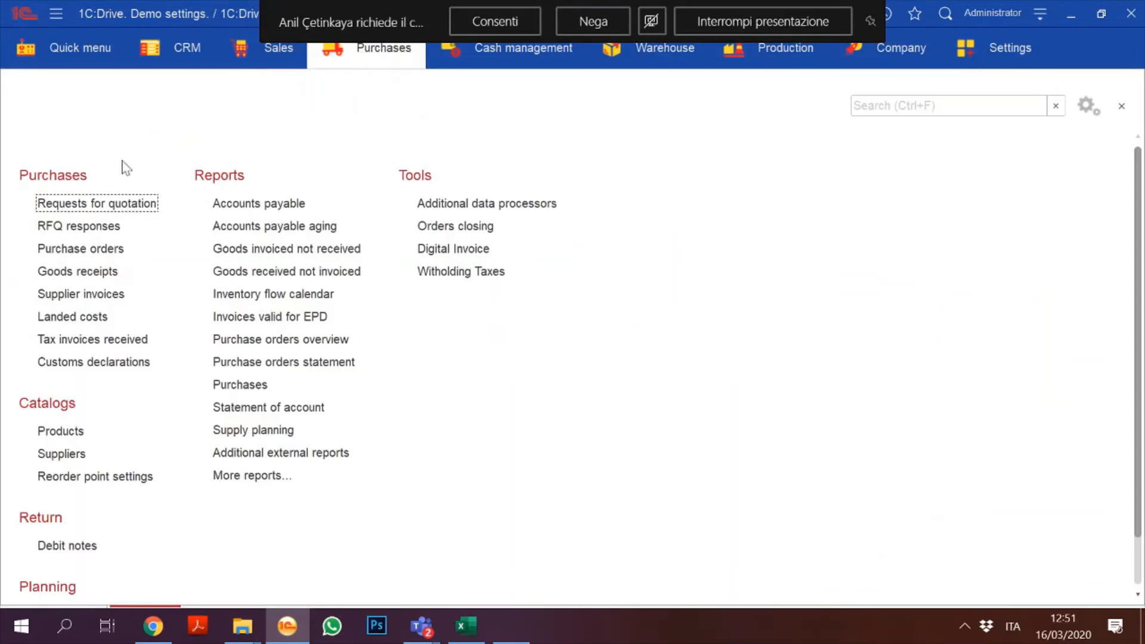
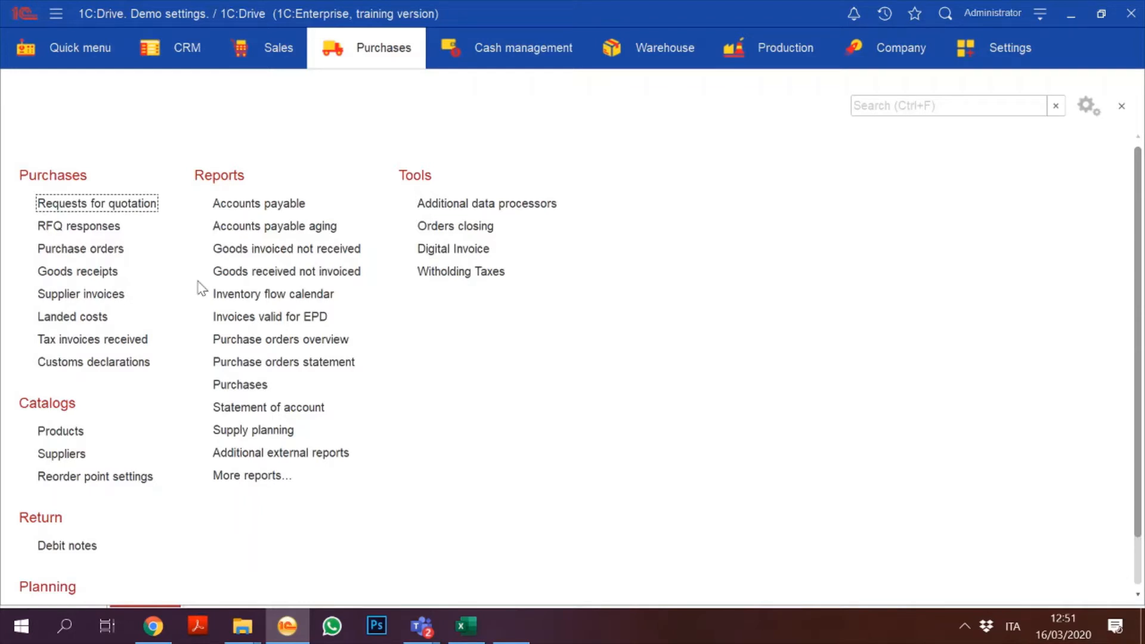
Step: Open the Requests for quotation list from the Purchases section
{"action": "left_click", "coordinate": [112, 205]}
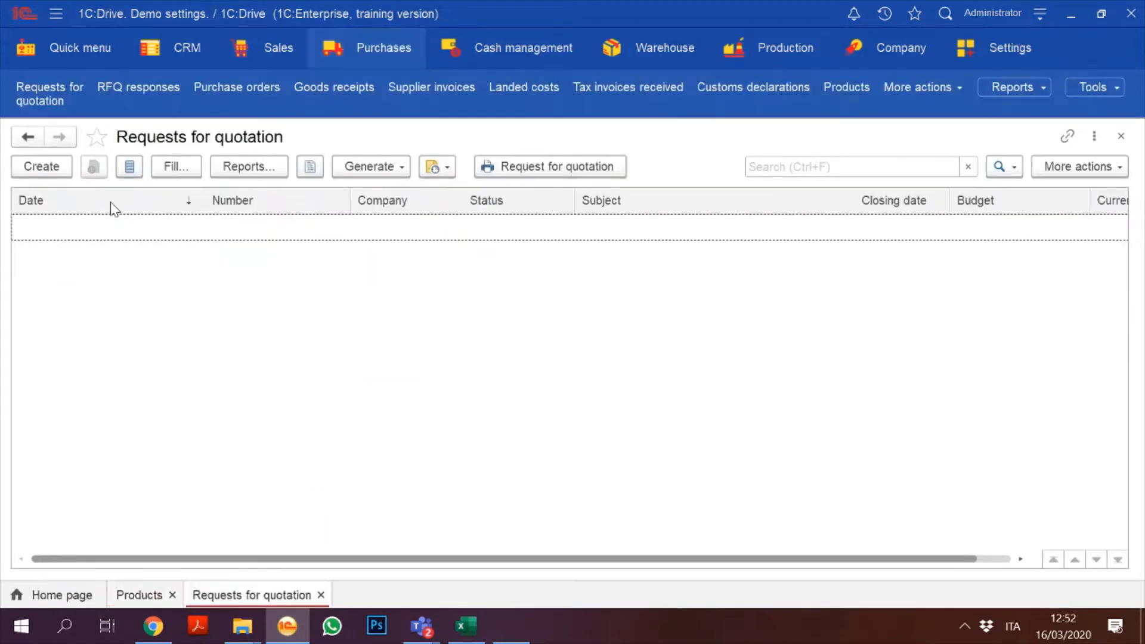
Step: Create a new request for quotation with a new-engine subject and closing date 20/03/2020
{"action": "left_click", "coordinate": [46, 175]}
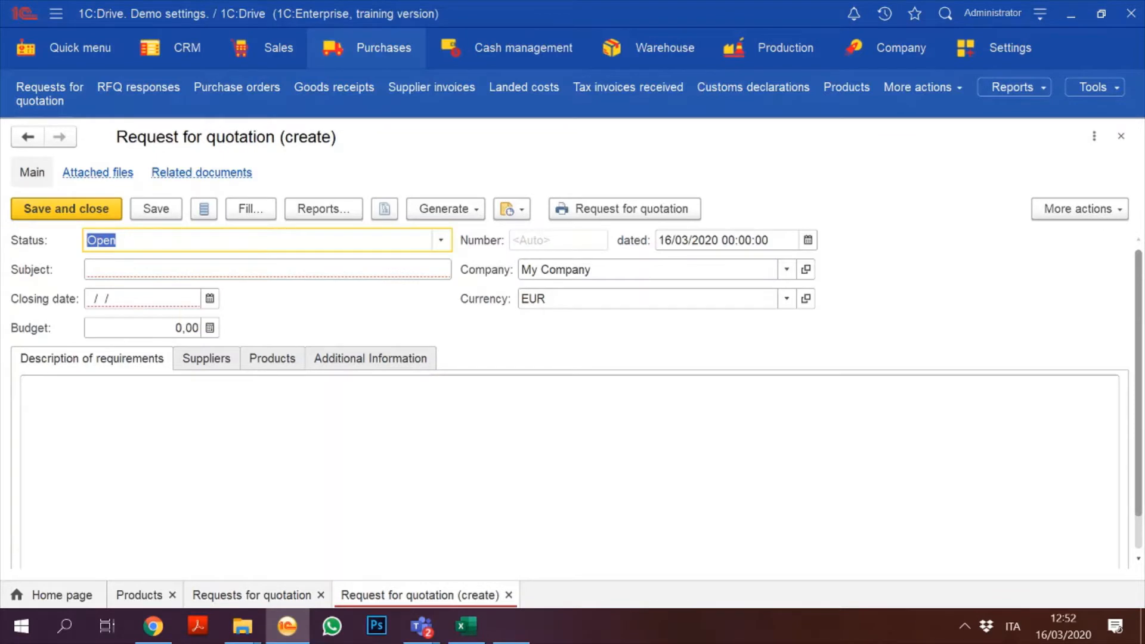
{"action": "key", "text": "Tab"}
{"action": "type", "text": "W"}
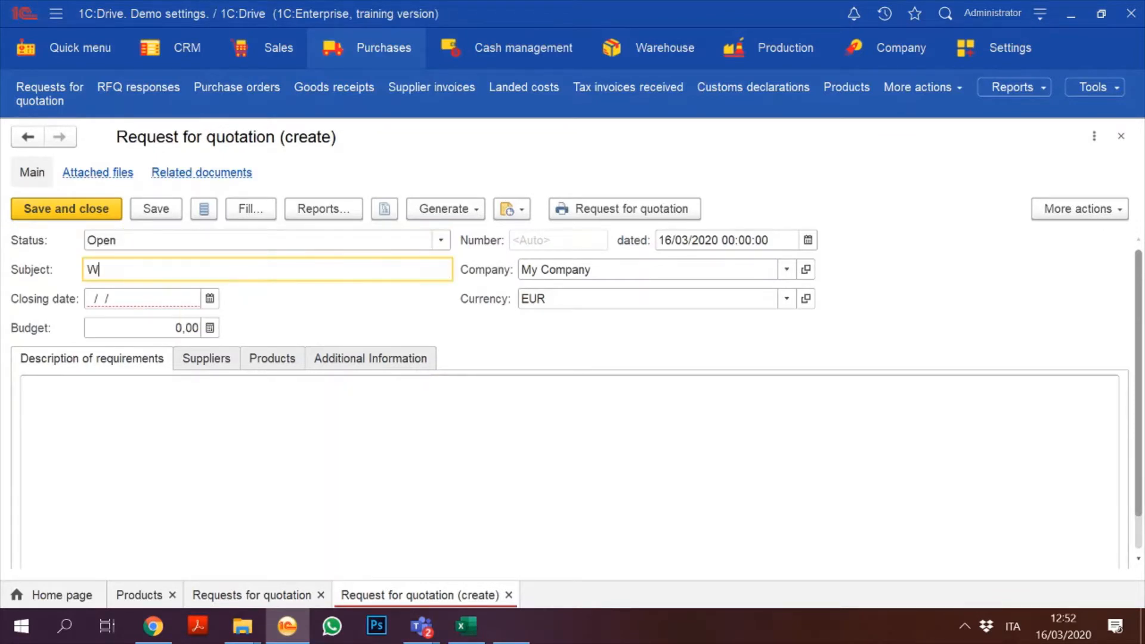
{"action": "type", "text": "e need new Engi"}
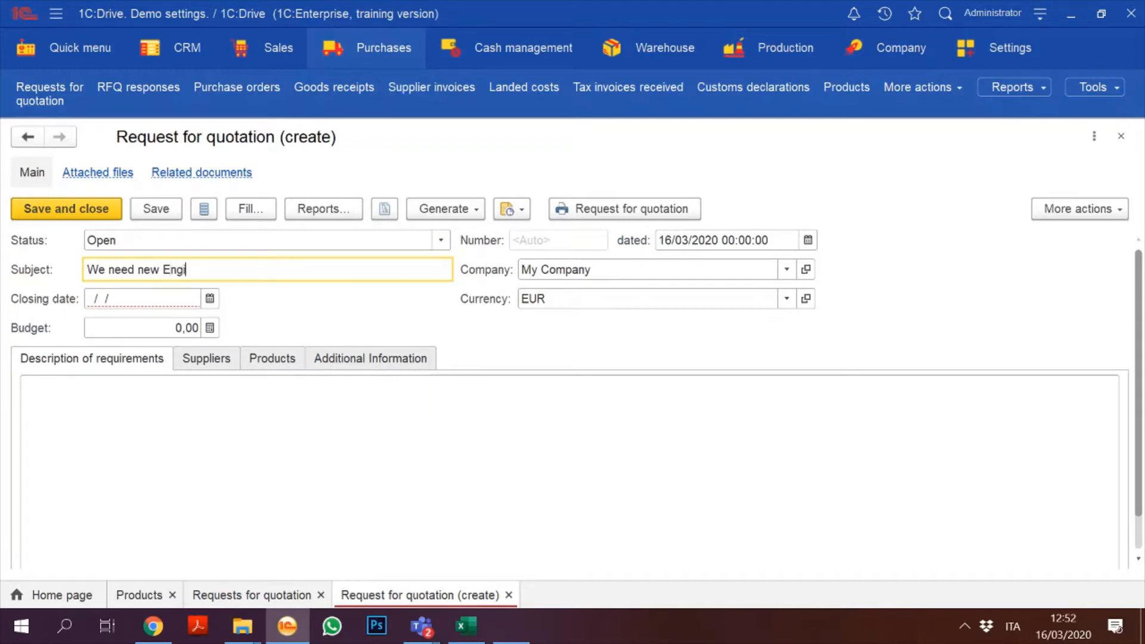
{"action": "type", "text": "n"}
{"action": "left_click", "coordinate": [209, 299]}
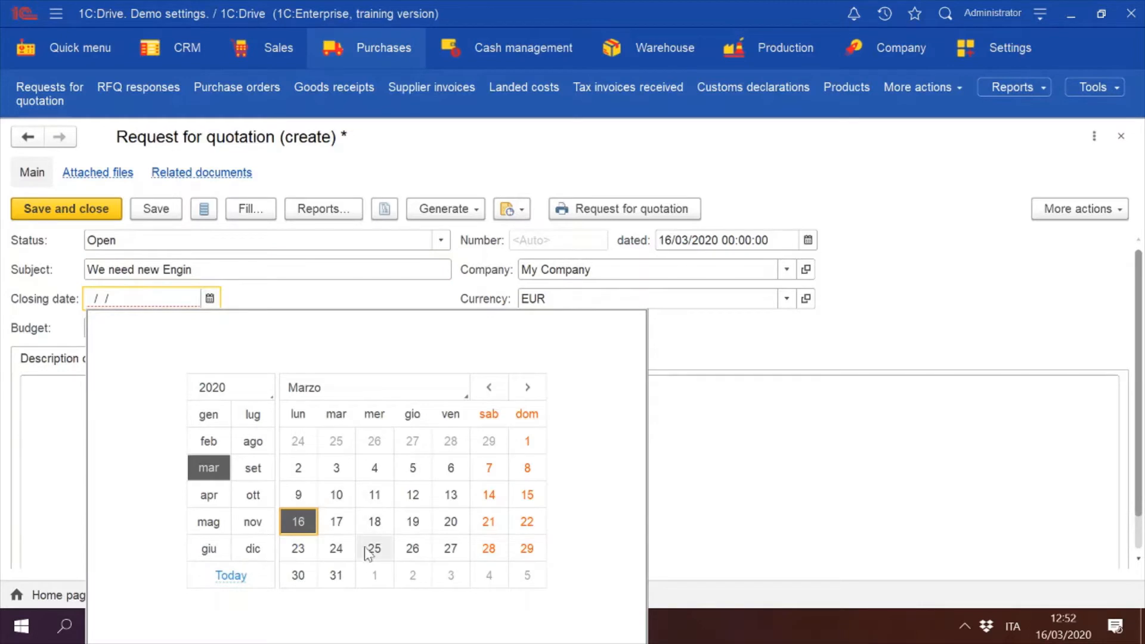
{"action": "left_click", "coordinate": [452, 530]}
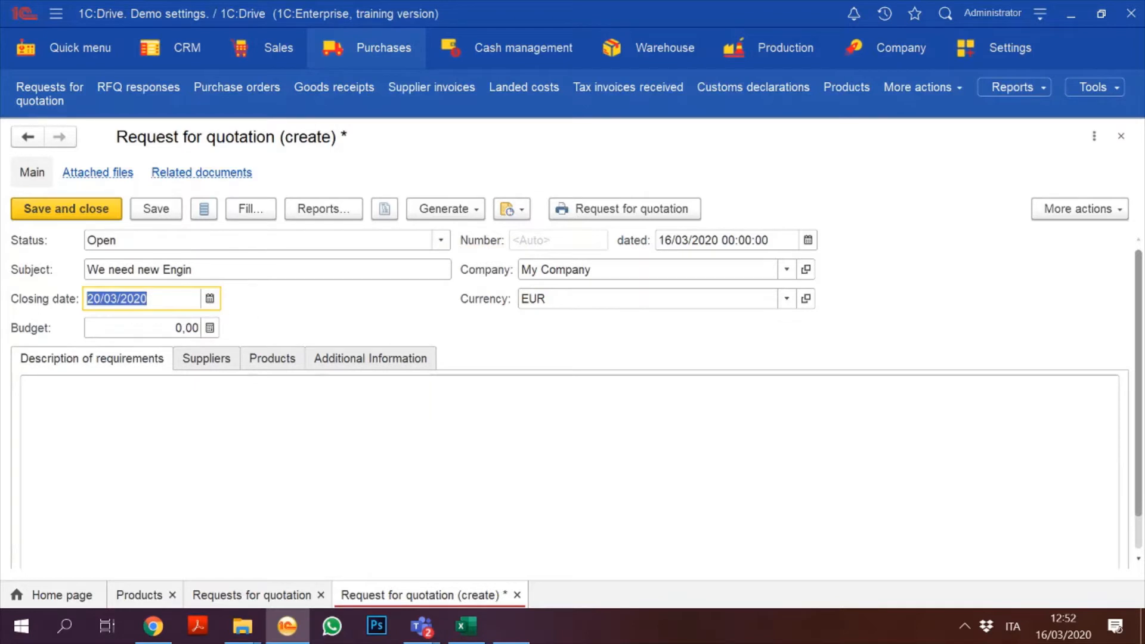
Step: Describe the requirements as 'We need urgently some engine as described below' and enter budget 100.000
{"action": "left_click", "coordinate": [151, 371]}
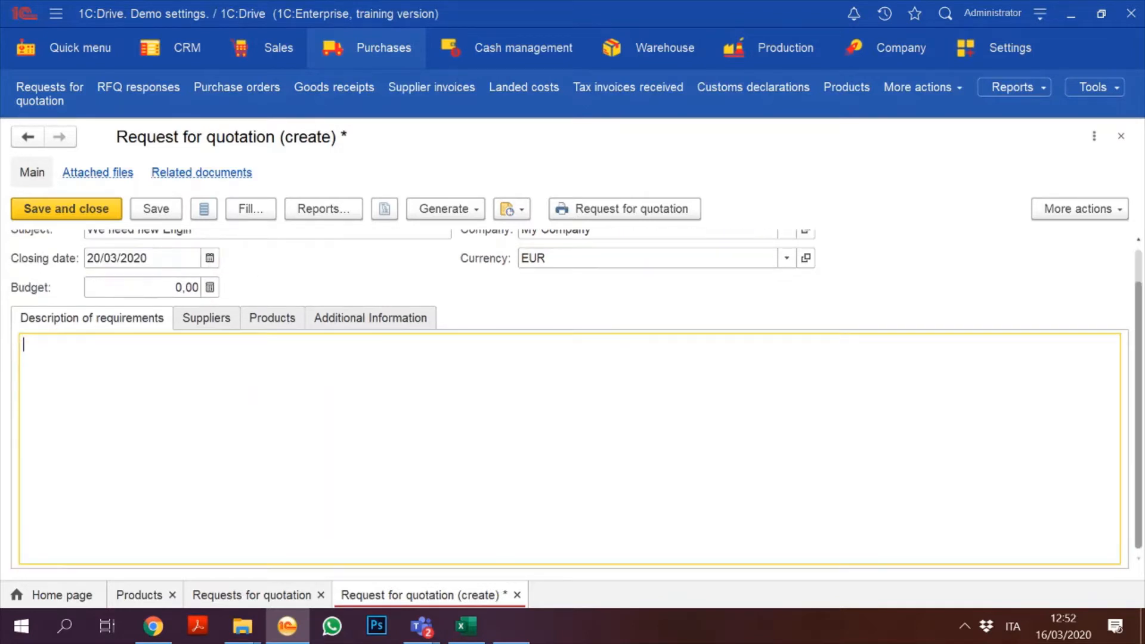
{"action": "type", "text": "We need urgently some "}
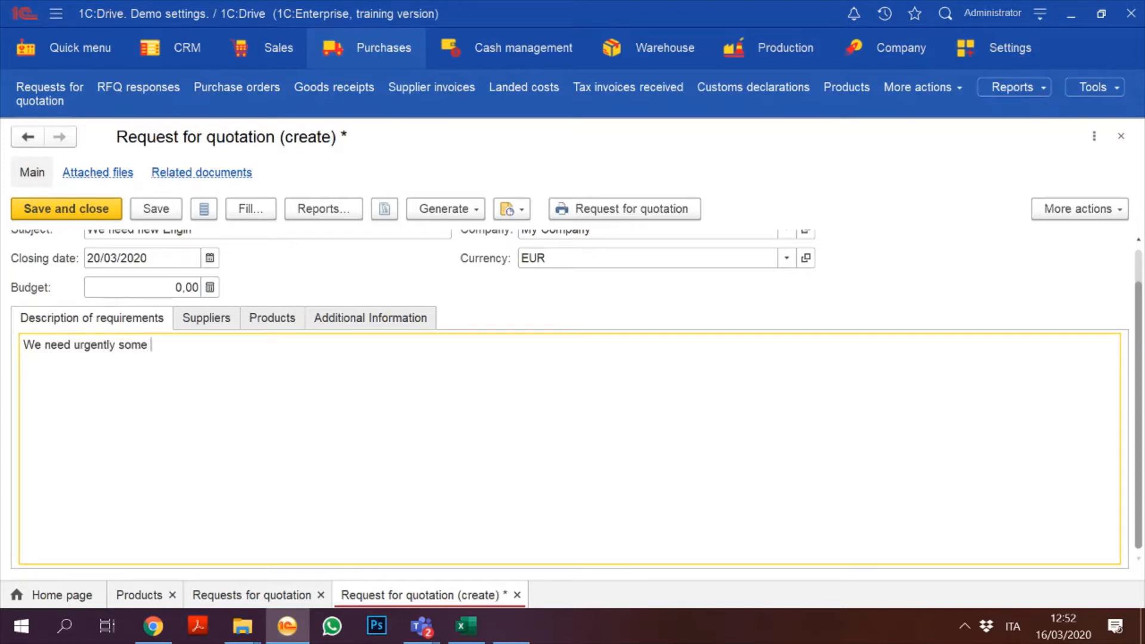
{"action": "type", "text": "engine as described below"}
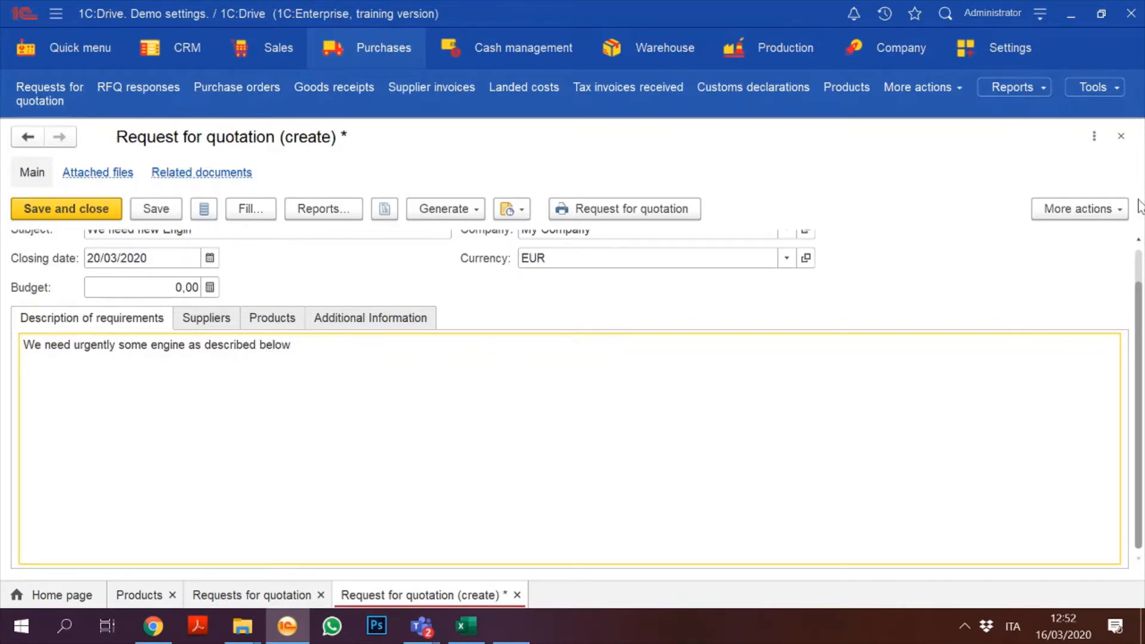
{"action": "scroll", "coordinate": [1140, 277], "scroll_direction": "up", "scroll_amount": 1}
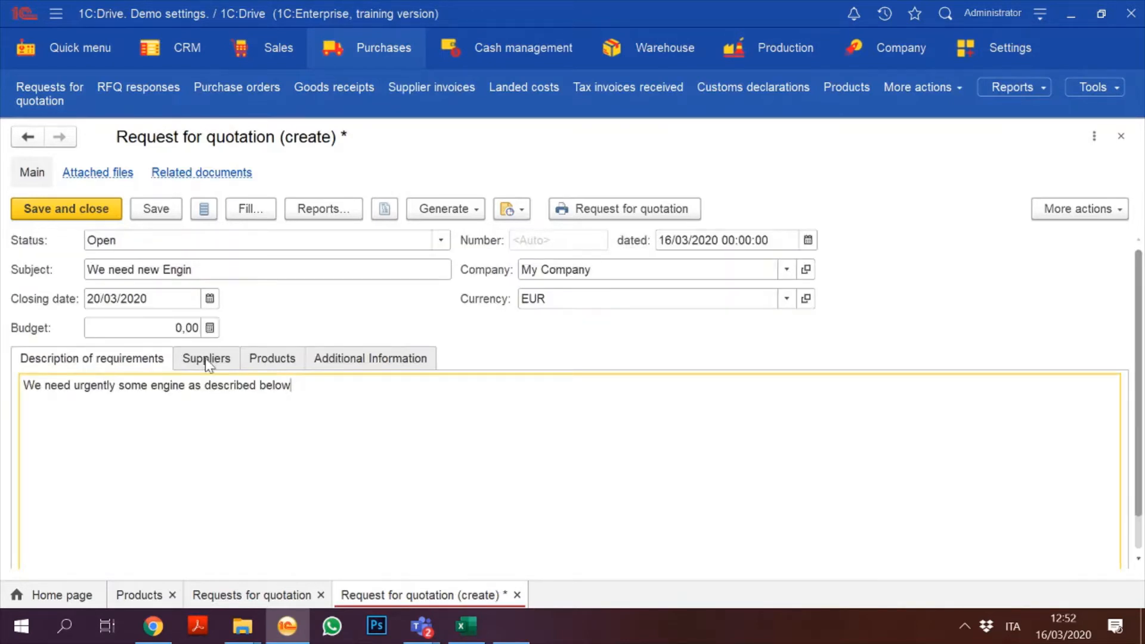
{"action": "left_click", "coordinate": [181, 331]}
{"action": "type", "text": "10"}
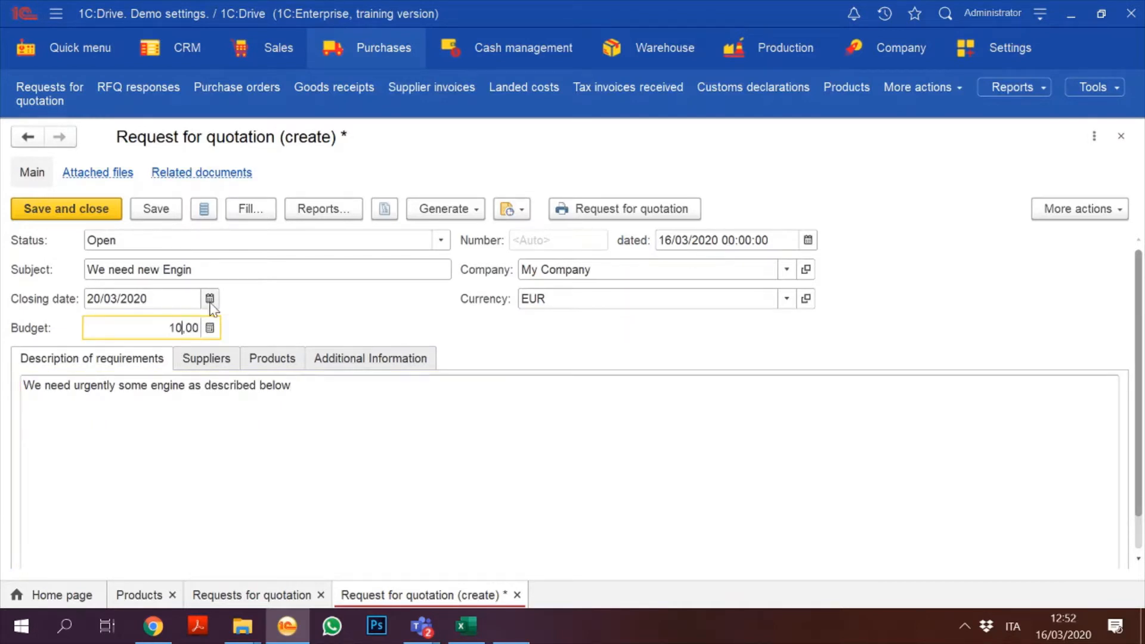
{"action": "type", "text": "0.000"}
Step: Add MotorParts as a supplier line on the request's Suppliers tab
{"action": "left_click", "coordinate": [225, 361]}
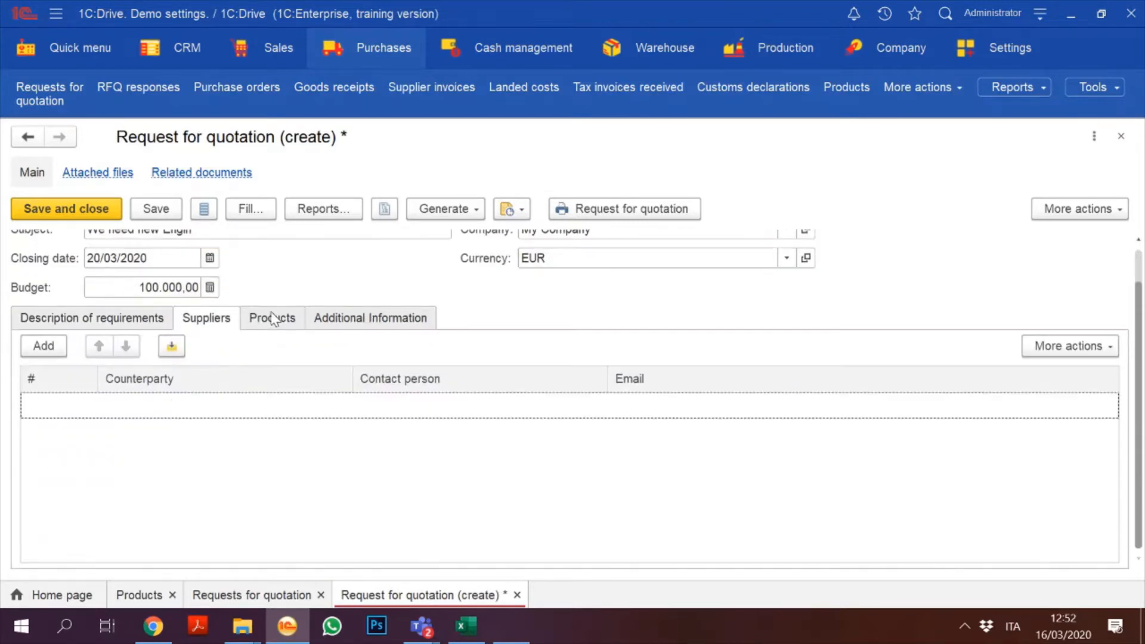
{"action": "left_click", "coordinate": [37, 352]}
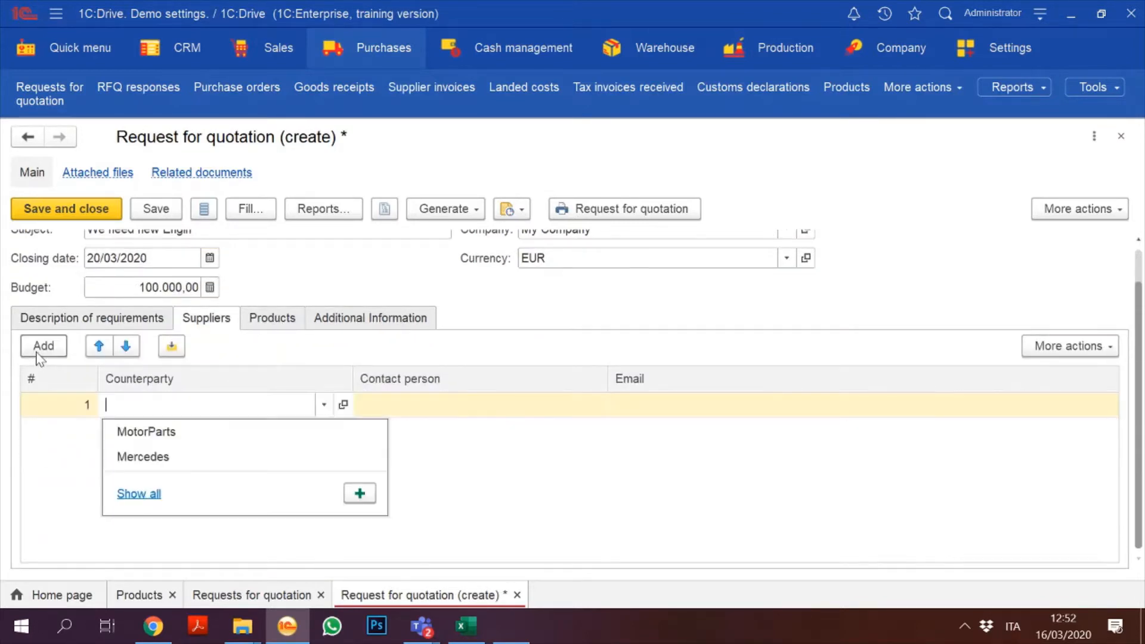
{"action": "left_click", "coordinate": [175, 439]}
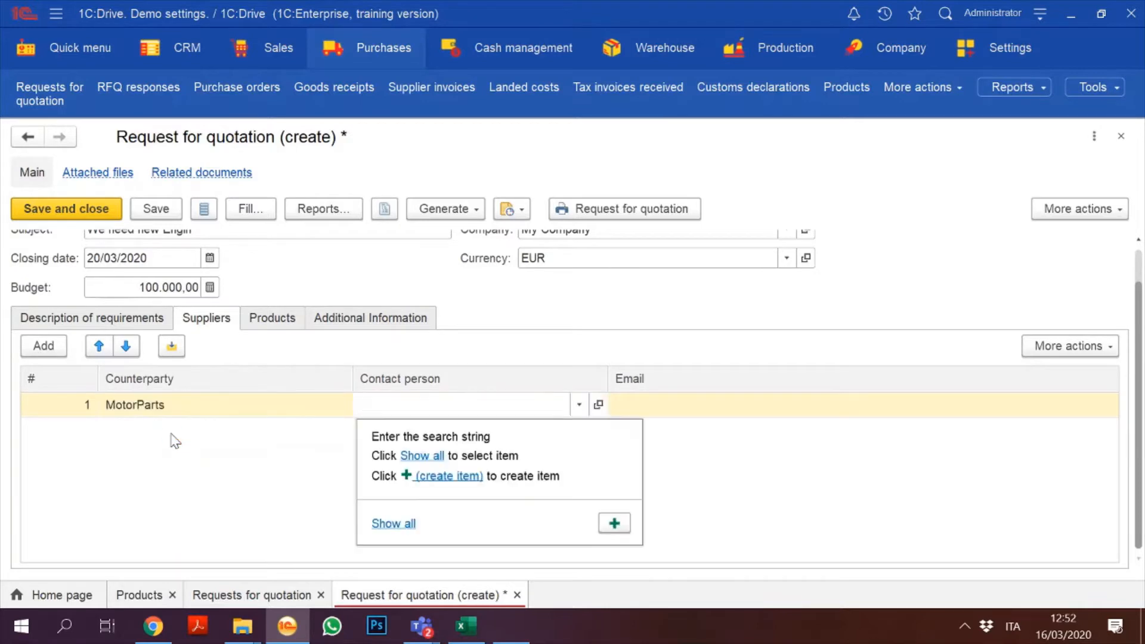
{"action": "left_click", "coordinate": [393, 525]}
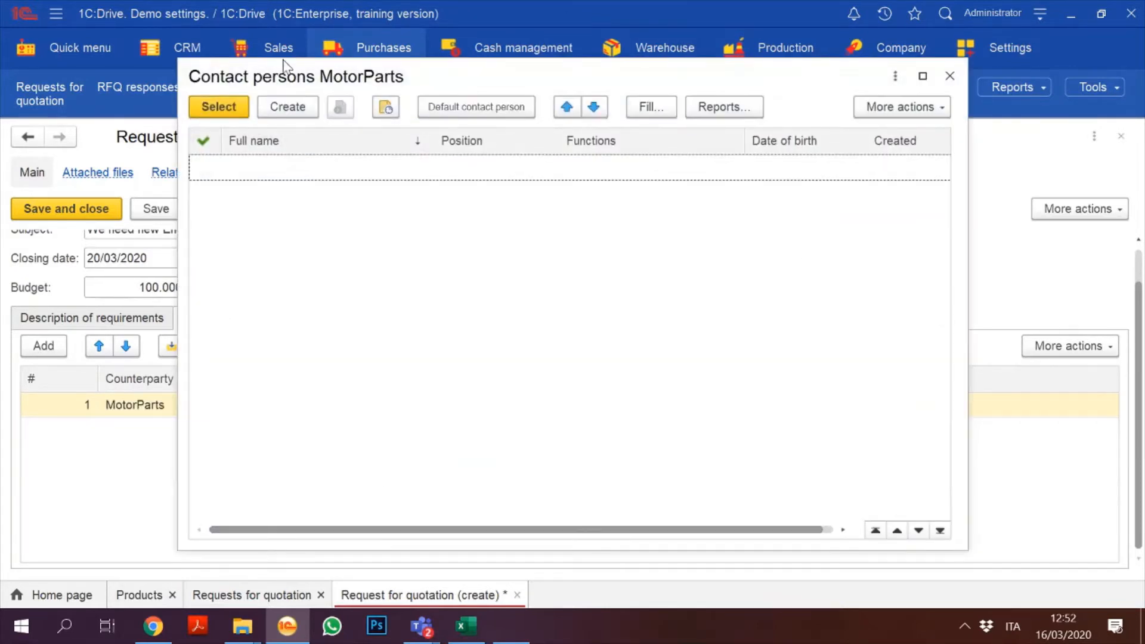
Step: Create a male MotorParts contact with full name and e-mail, and assign it to the line
{"action": "left_click", "coordinate": [280, 117]}
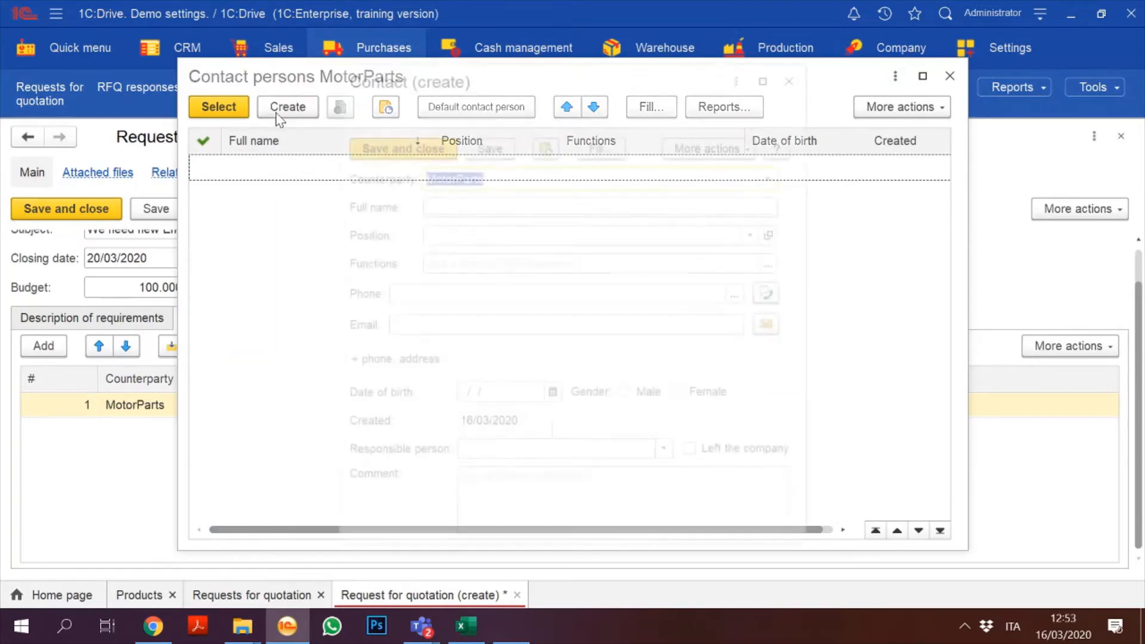
{"action": "left_click", "coordinate": [450, 204]}
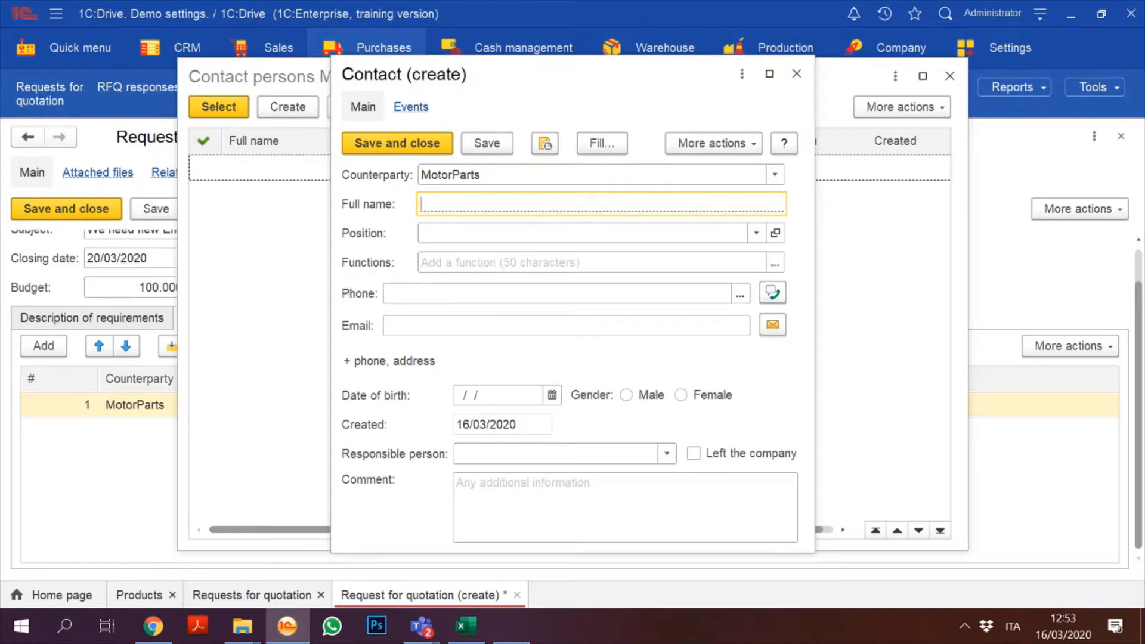
{"action": "type", "text": "Pete"}
{"action": "key", "text": "BackSpace"}
{"action": "key", "text": "BackSpace"}
{"action": "key", "text": "BackSpace"}
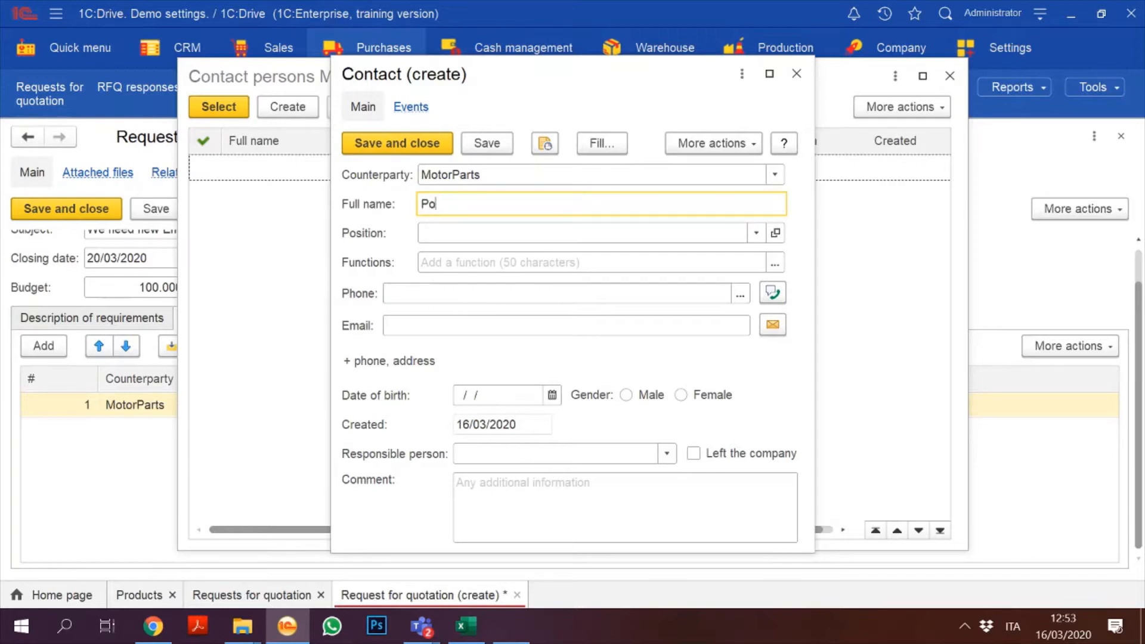
{"action": "left_click", "coordinate": [626, 395]}
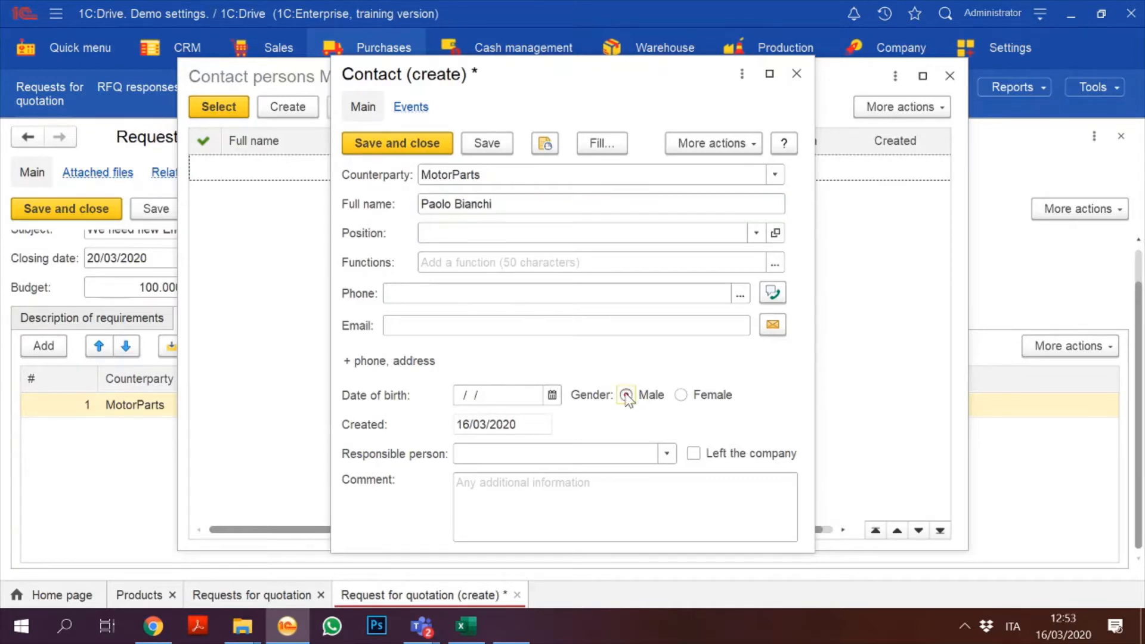
{"action": "left_click", "coordinate": [548, 322]}
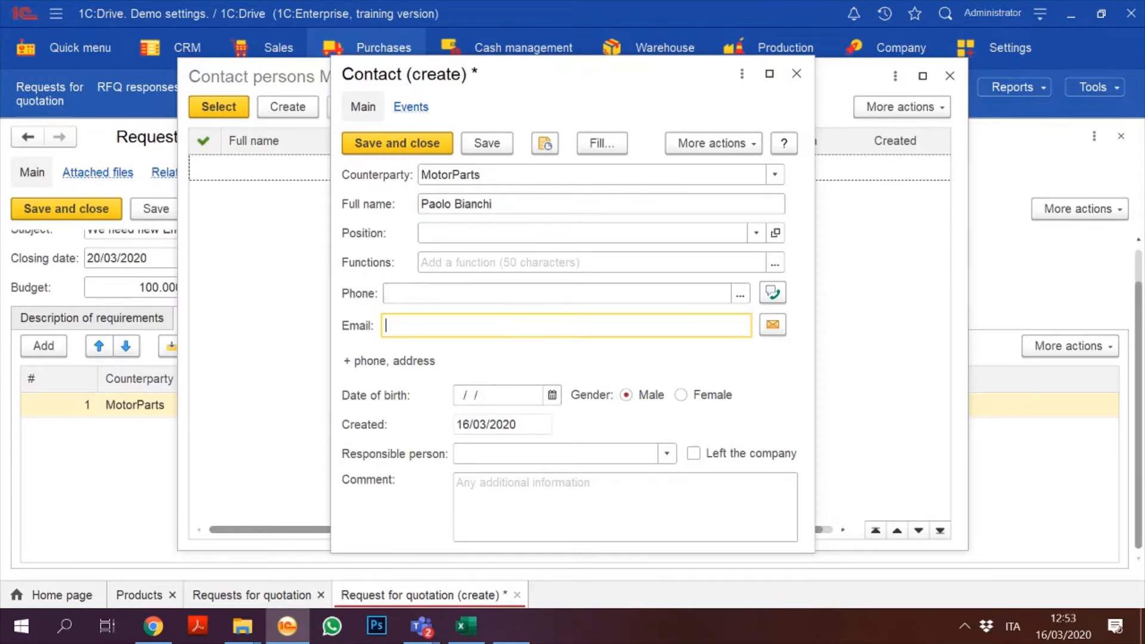
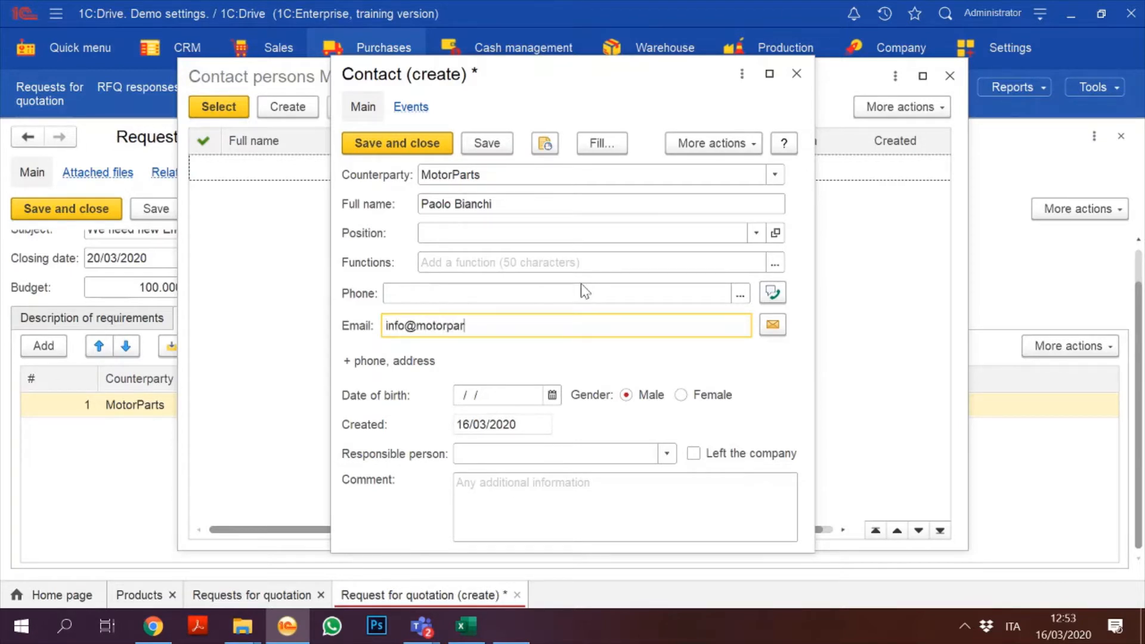
{"action": "left_click", "coordinate": [381, 145]}
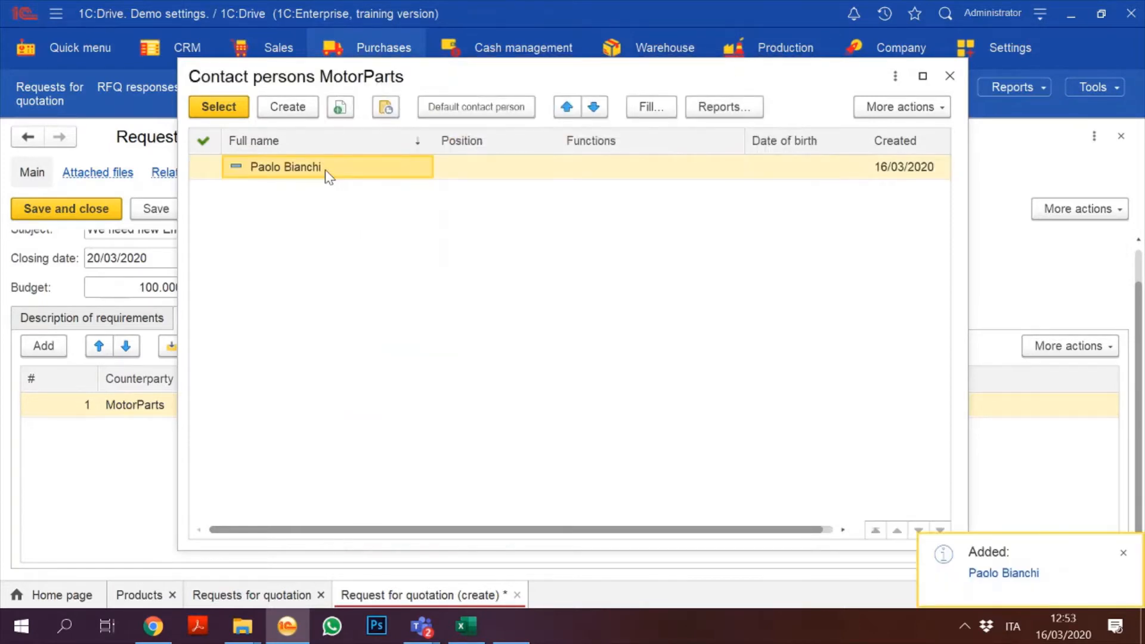
{"action": "double_click", "coordinate": [324, 169]}
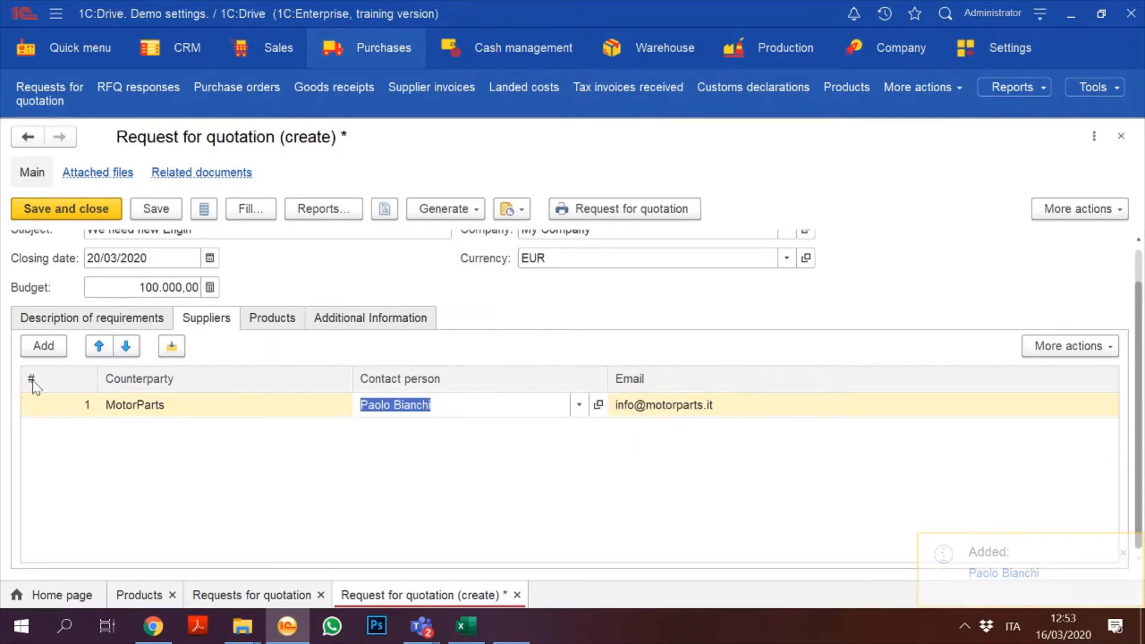
Step: Add a second supplier line and create a new counterparty named 'Engine for everyone'
{"action": "left_click", "coordinate": [43, 345]}
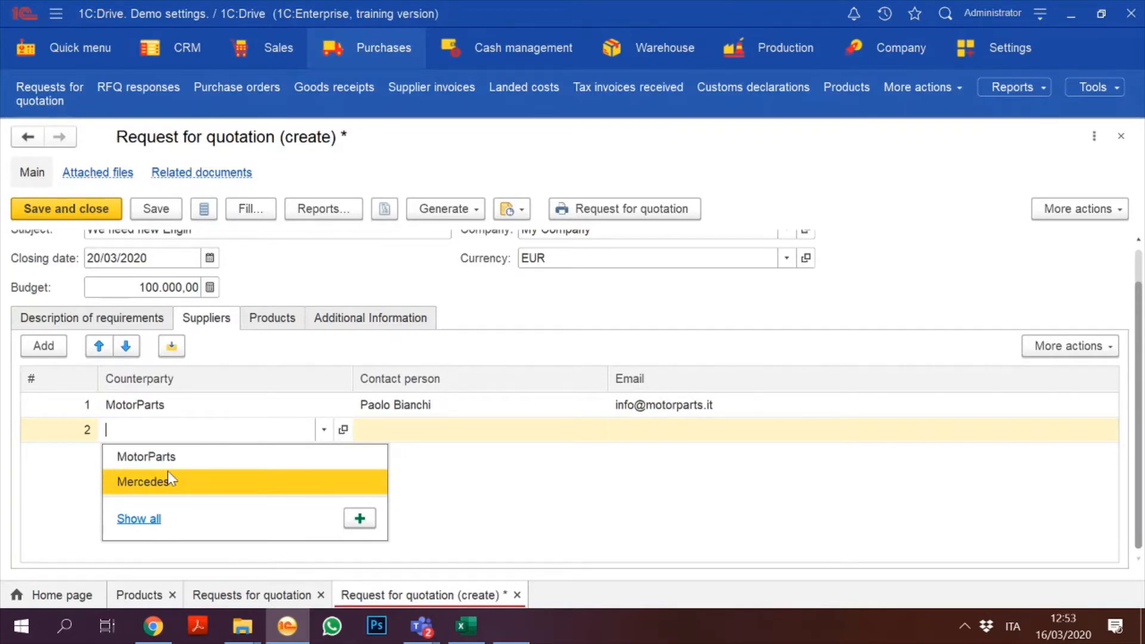
{"action": "type", "text": "Engine for everyone"}
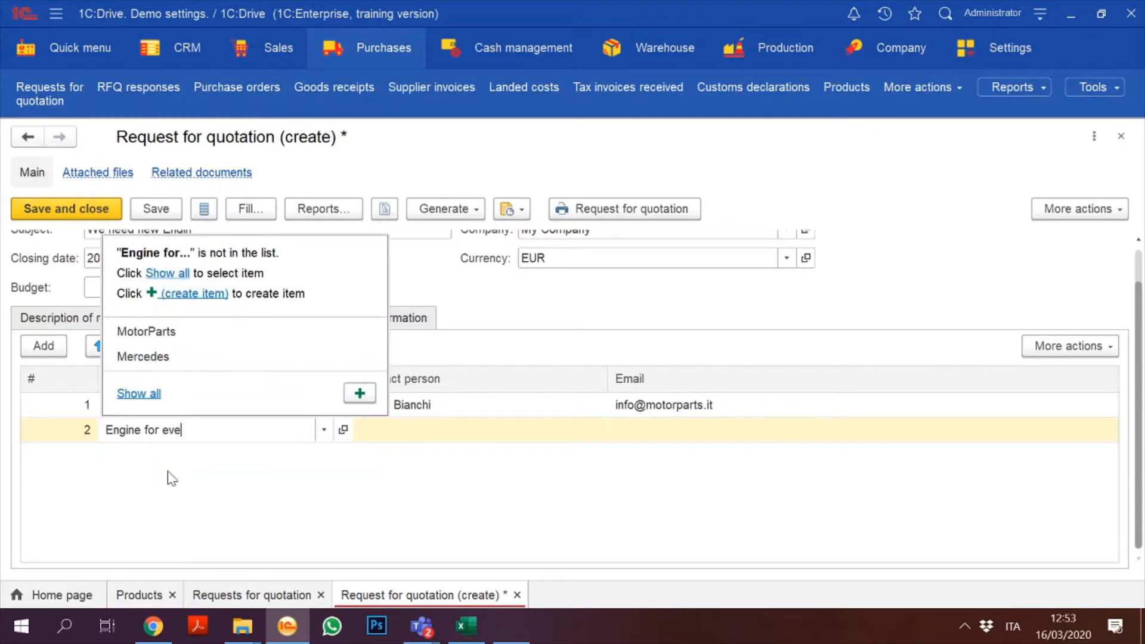
{"action": "left_click", "coordinate": [358, 393]}
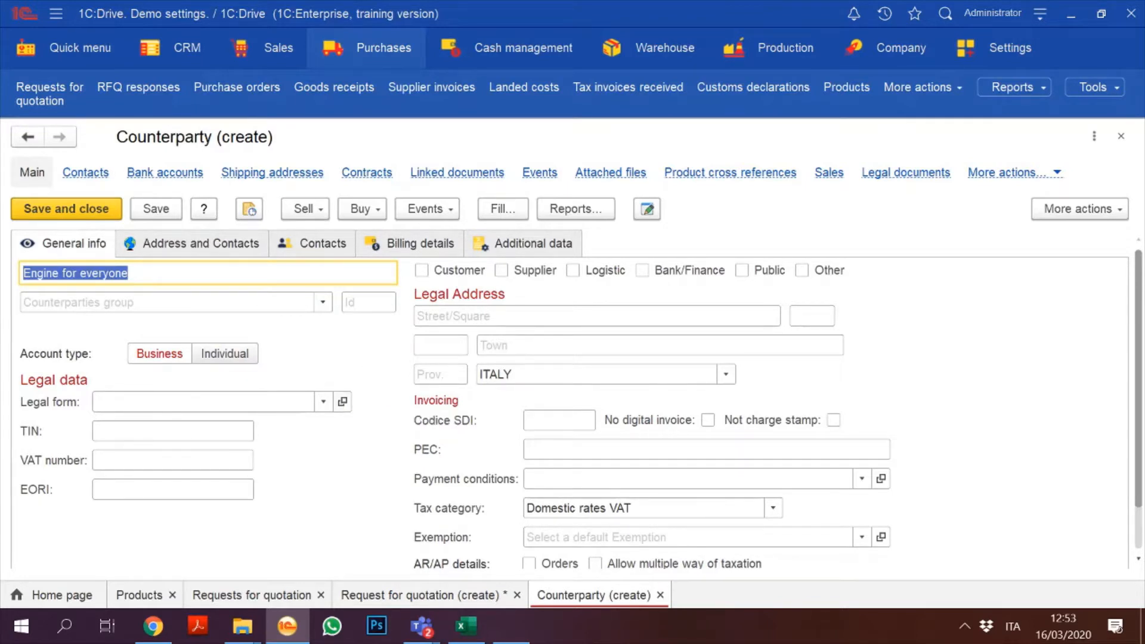
Step: Enter 2939393 as the counterparty's TIN and copy it into the VAT number
{"action": "left_click", "coordinate": [173, 432]}
{"action": "type", "text": "2"}
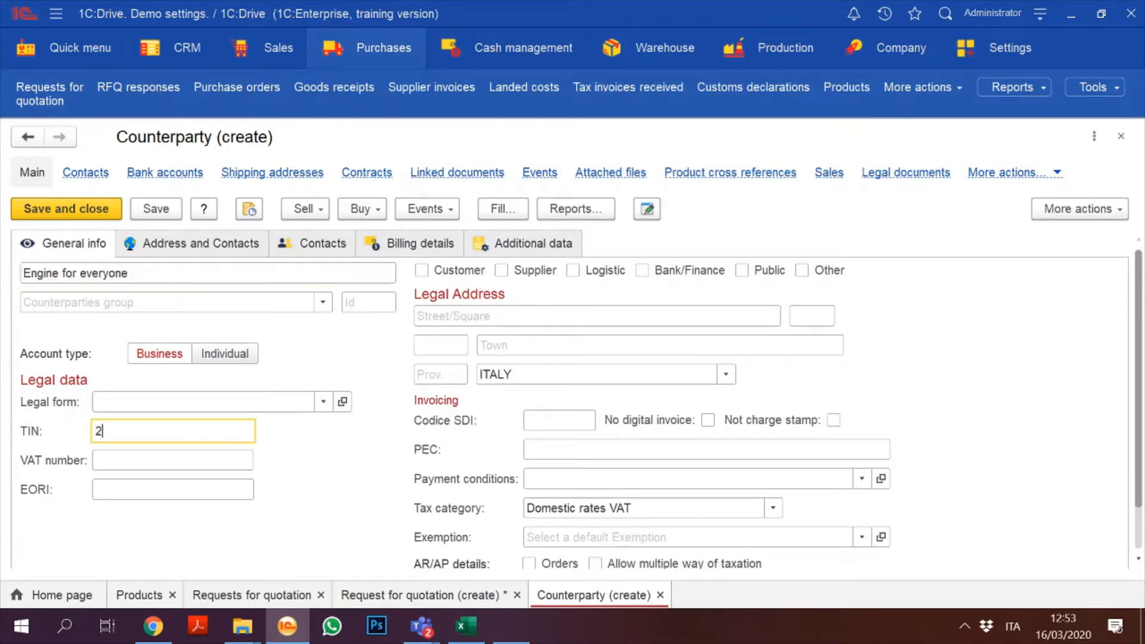
{"action": "type", "text": "939393"}
{"action": "left_click", "coordinate": [133, 464]}
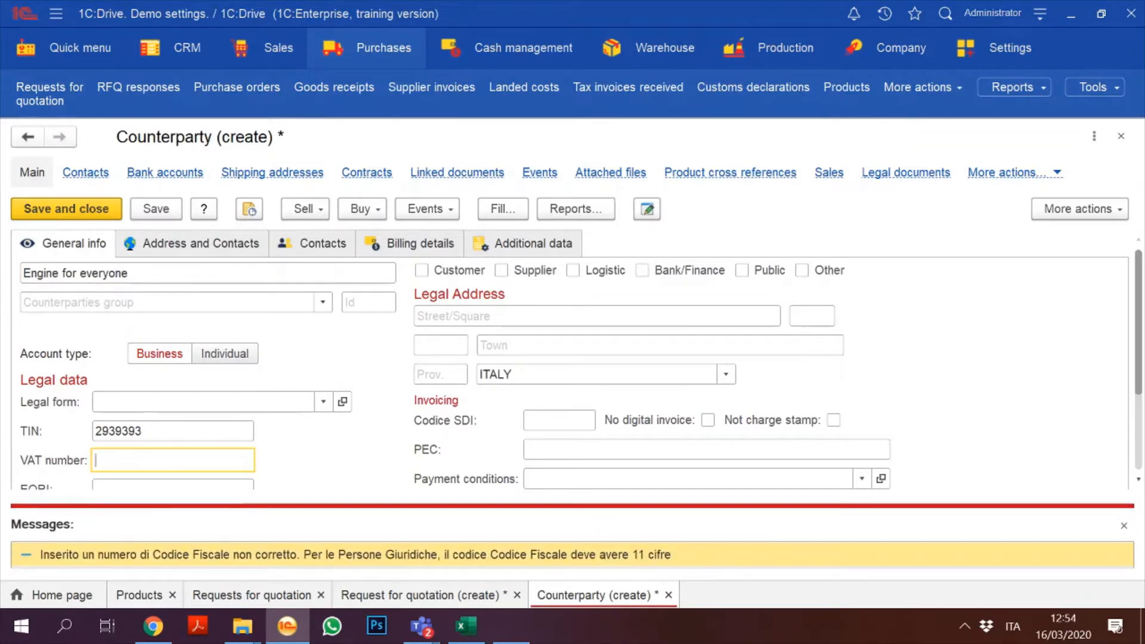
{"action": "double_click", "coordinate": [120, 431]}
{"action": "key", "text": "ctrl+c"}
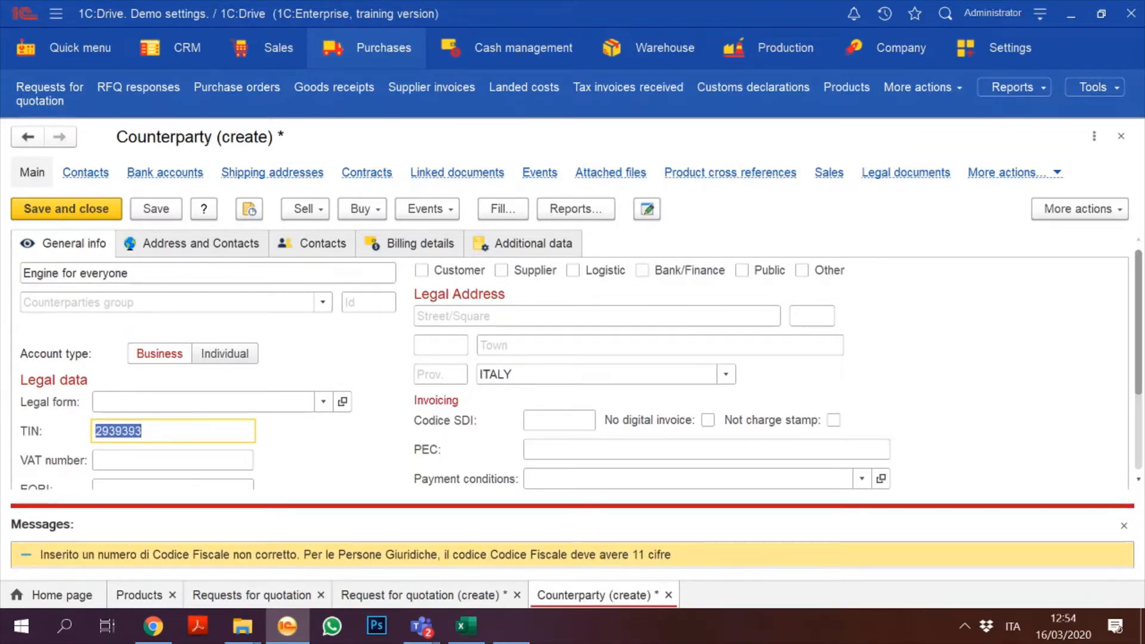
{"action": "left_click", "coordinate": [106, 460]}
{"action": "key", "text": "ctrl+v"}
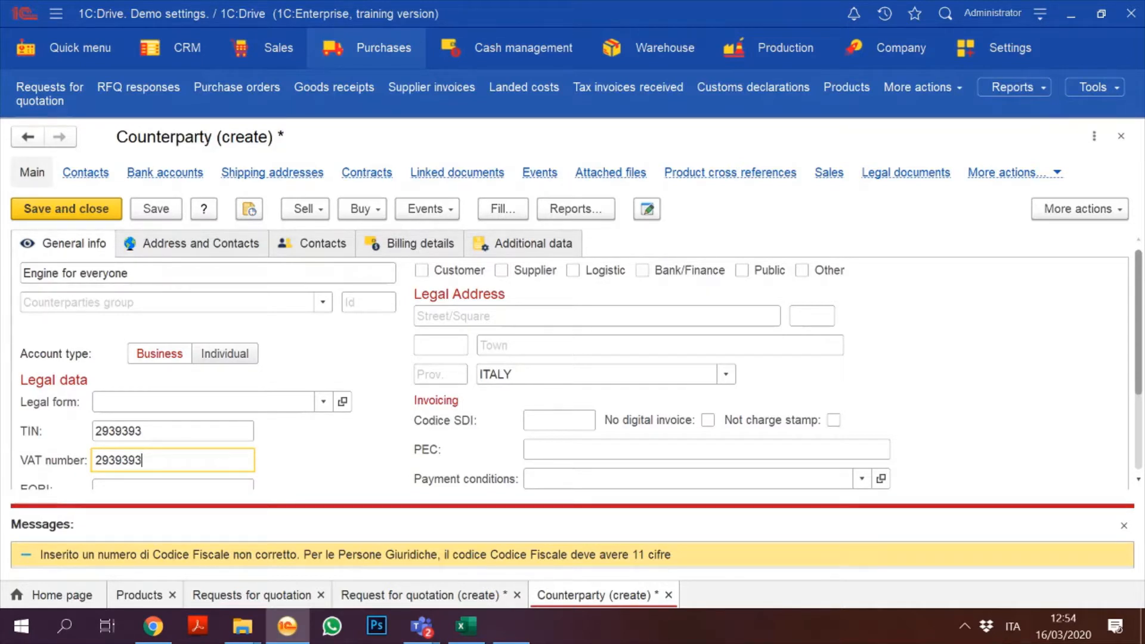
{"action": "left_click", "coordinate": [1124, 526]}
{"action": "left_click", "coordinate": [596, 316]}
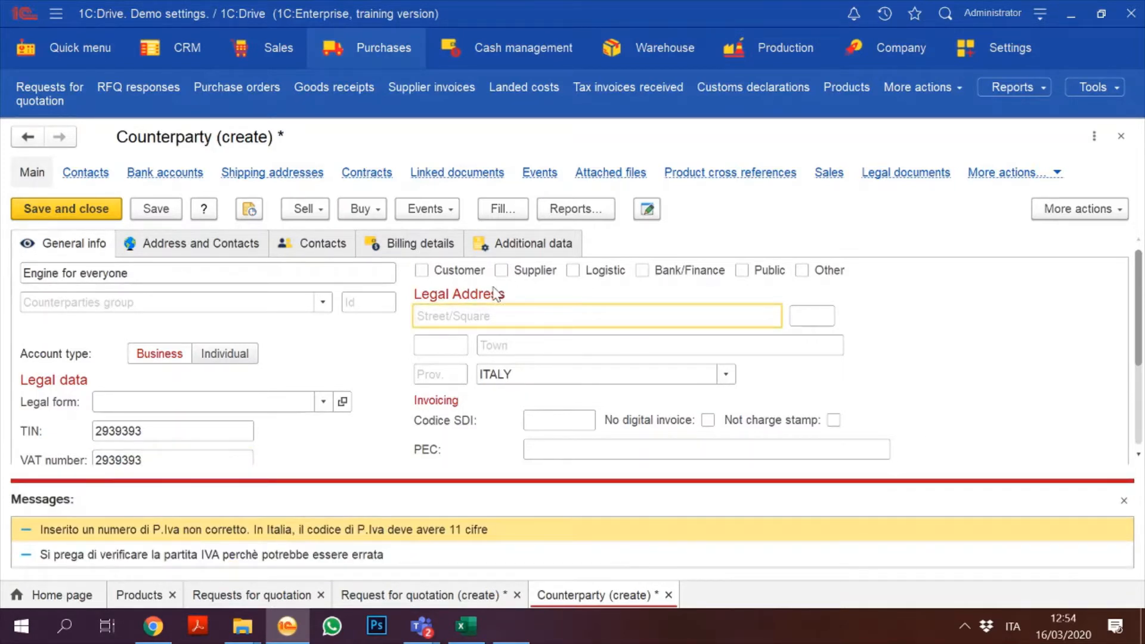
{"action": "key", "text": "Tab"}
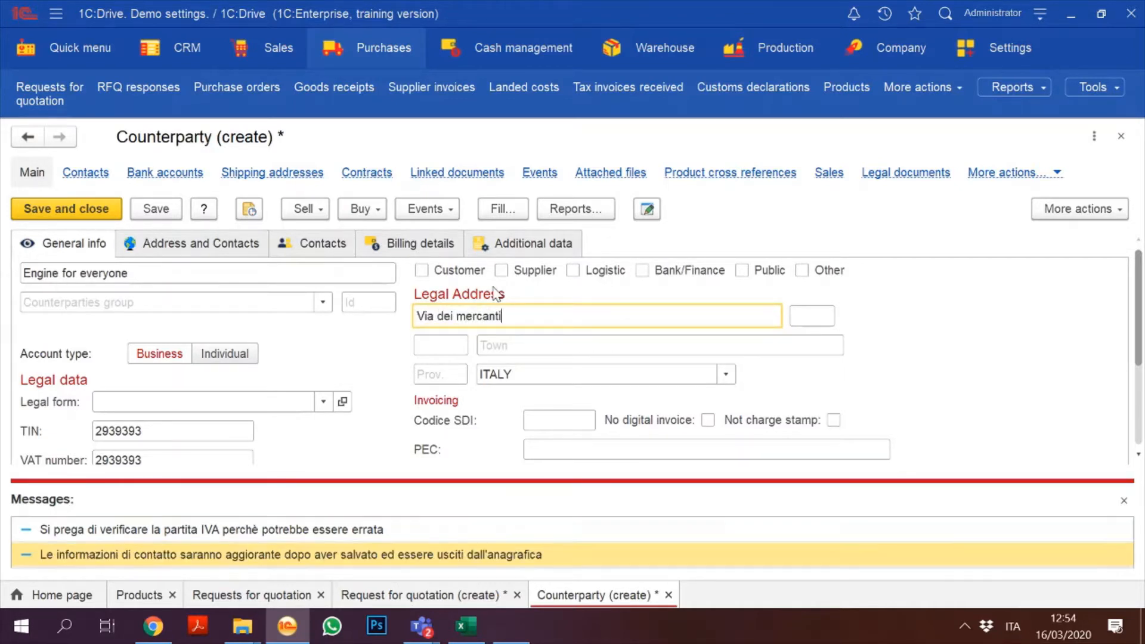
{"action": "type", "text": "1"}
{"action": "key", "text": "Tab"}
{"action": "type", "text": "29292"}
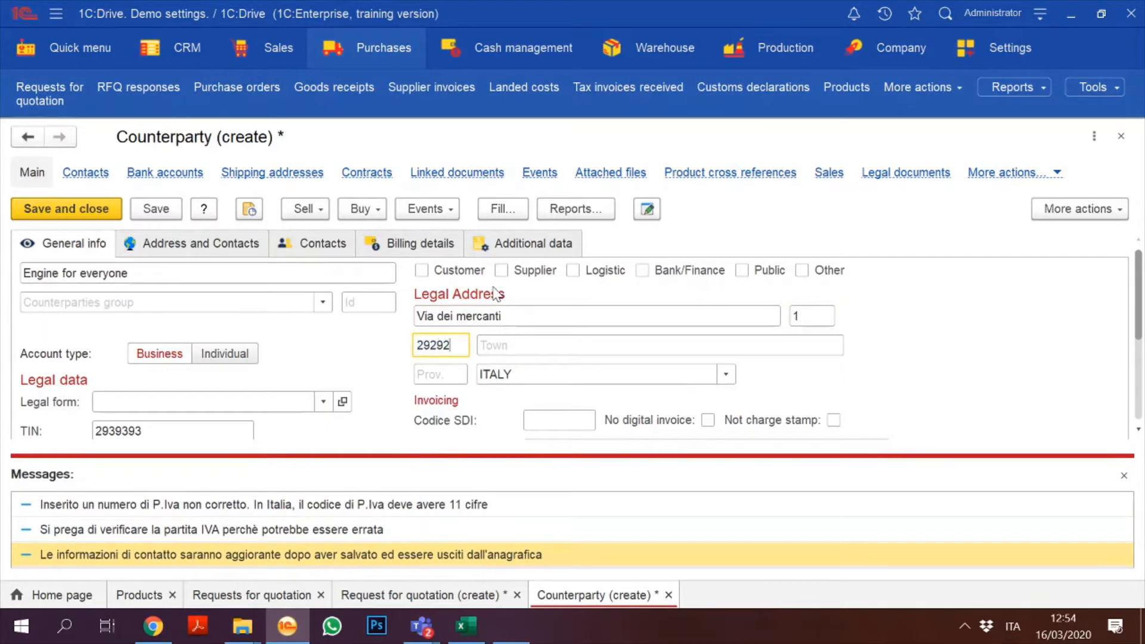
{"action": "key", "text": "Tab"}
{"action": "type", "text": "milano"}
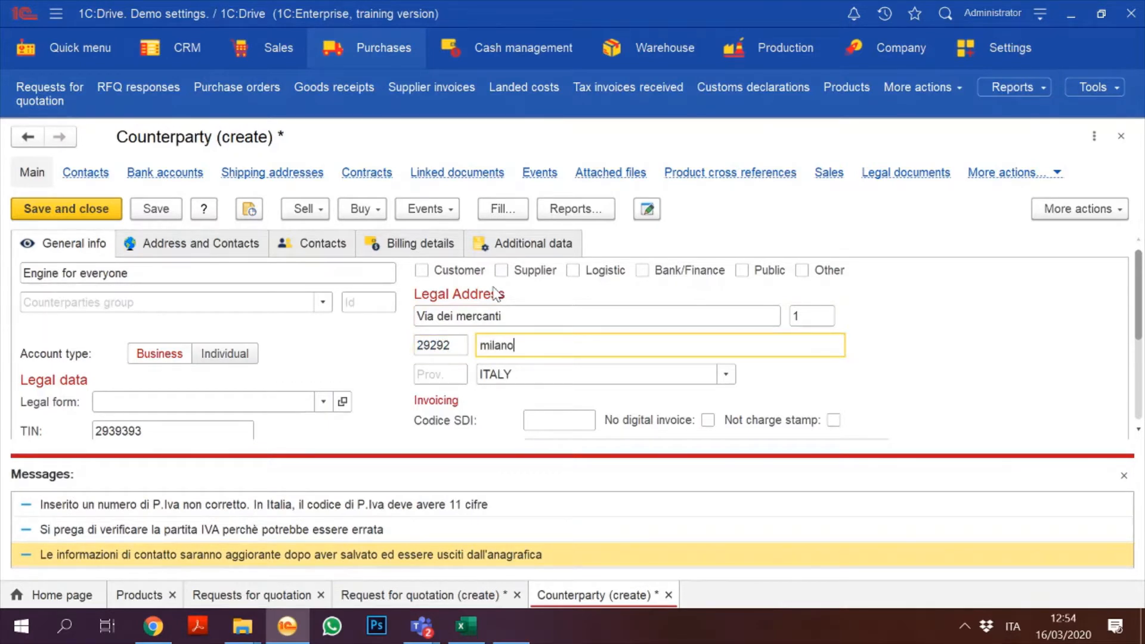
{"action": "key", "text": "Tab"}
{"action": "type", "text": "mi"}
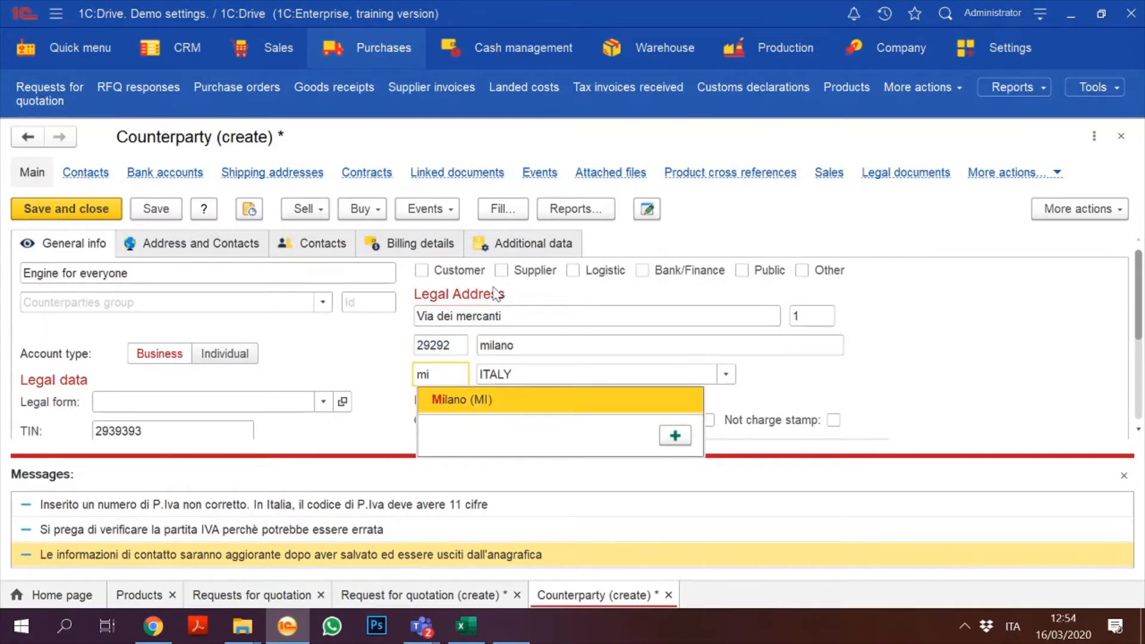
{"action": "left_click", "coordinate": [527, 403]}
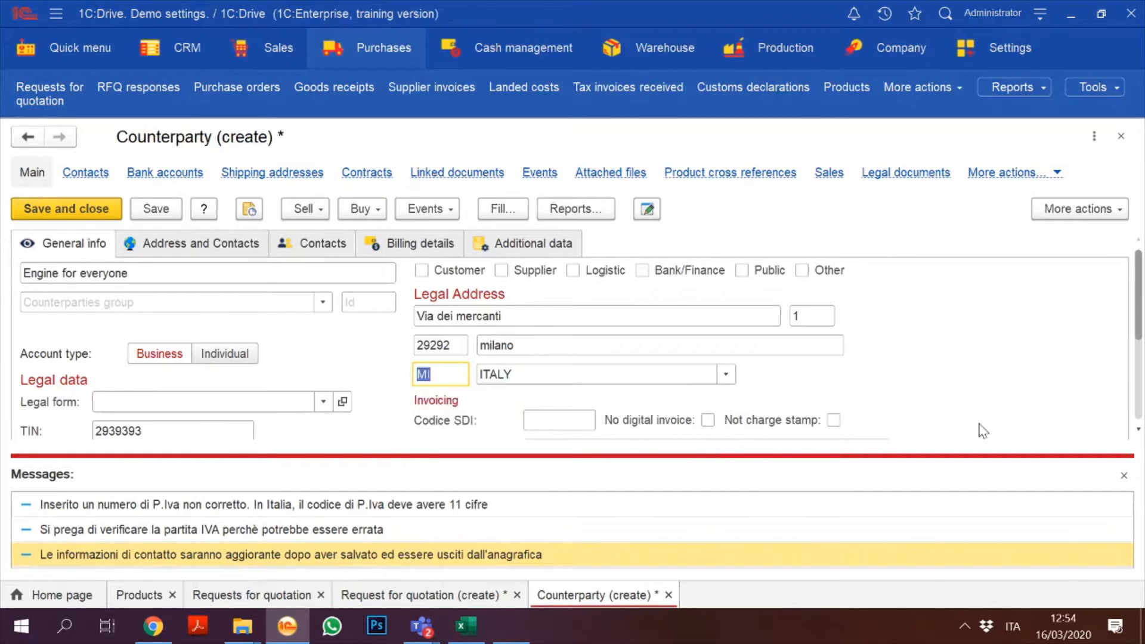
{"action": "left_click", "coordinate": [1123, 476]}
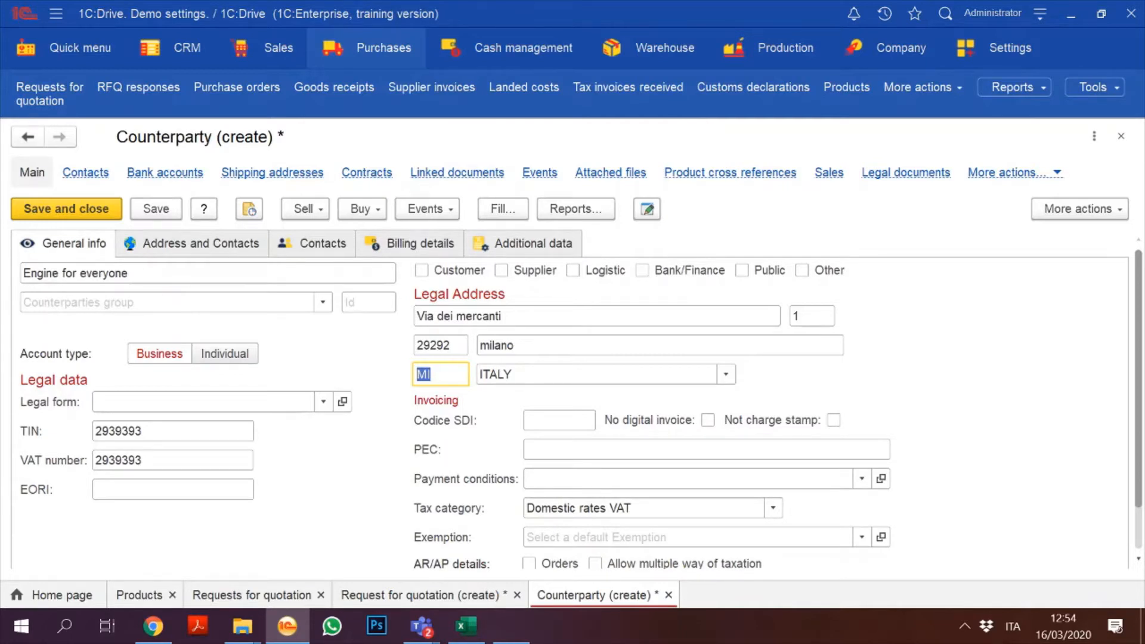
Step: Mark Engine for everyone as a supplier only, leaving the customer role unticked
{"action": "left_click", "coordinate": [156, 211]}
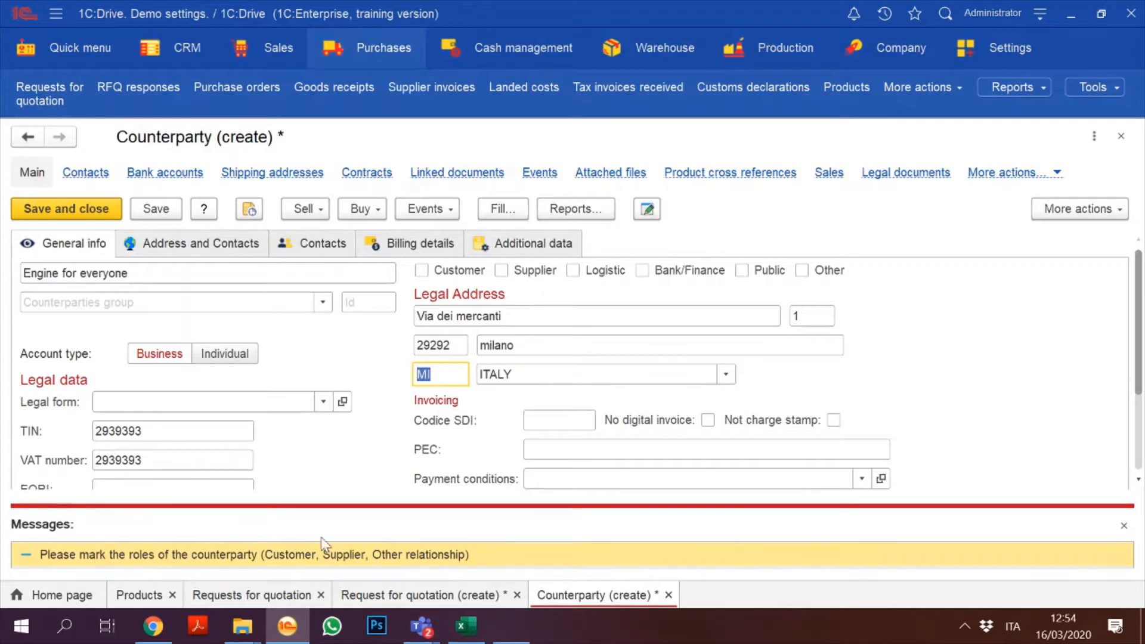
{"action": "left_click", "coordinate": [500, 273]}
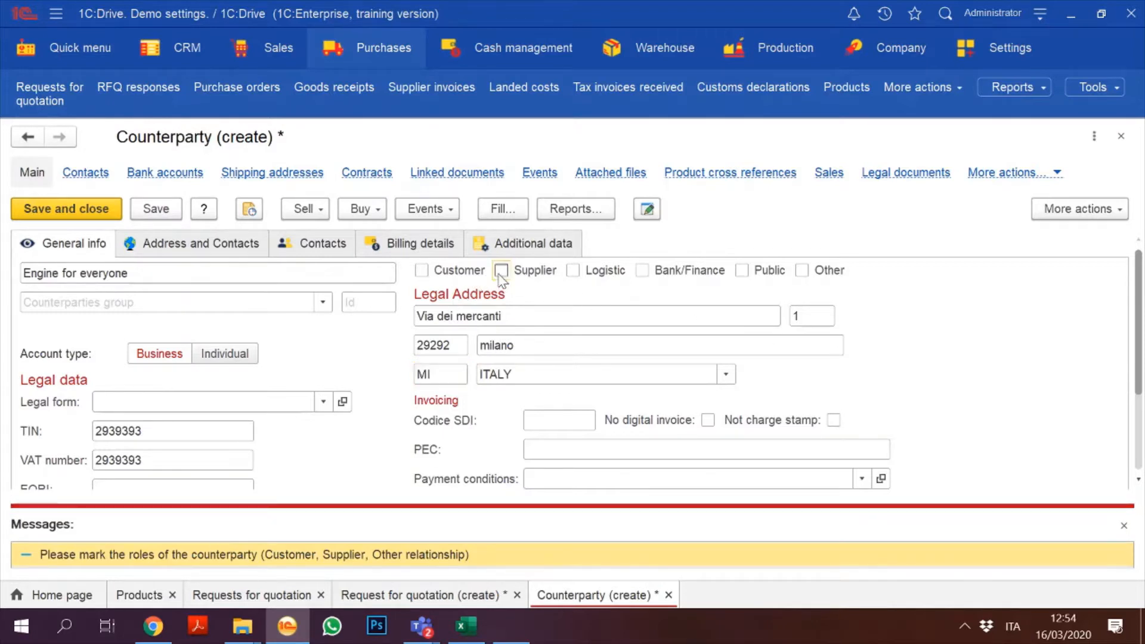
{"action": "left_click", "coordinate": [422, 271]}
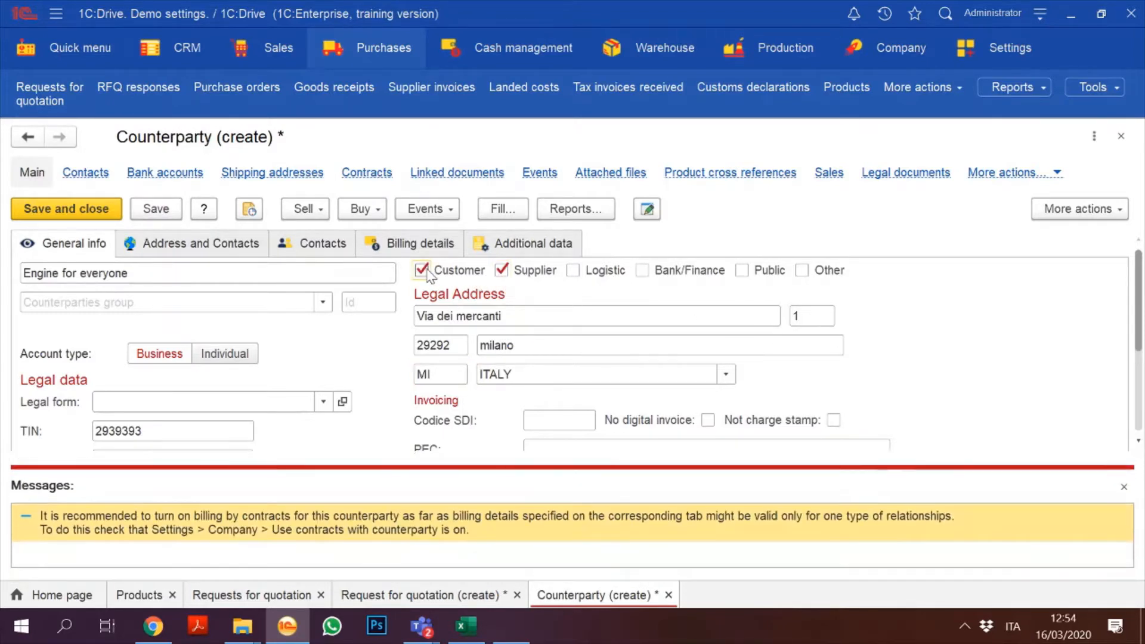
{"action": "left_click", "coordinate": [422, 271]}
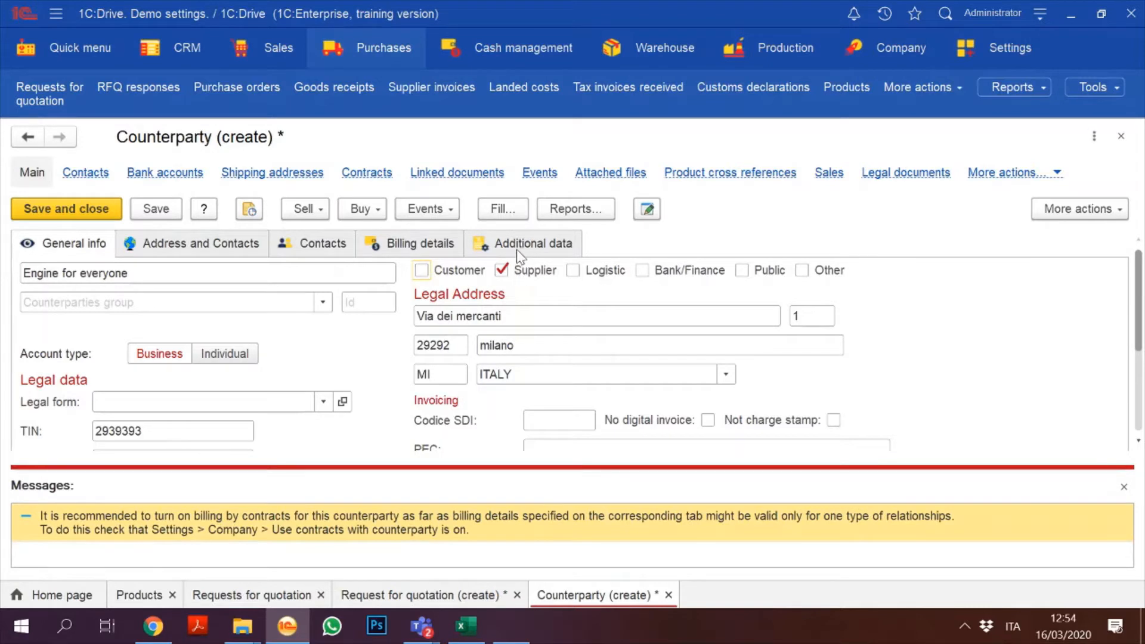
{"action": "left_click", "coordinate": [1123, 487]}
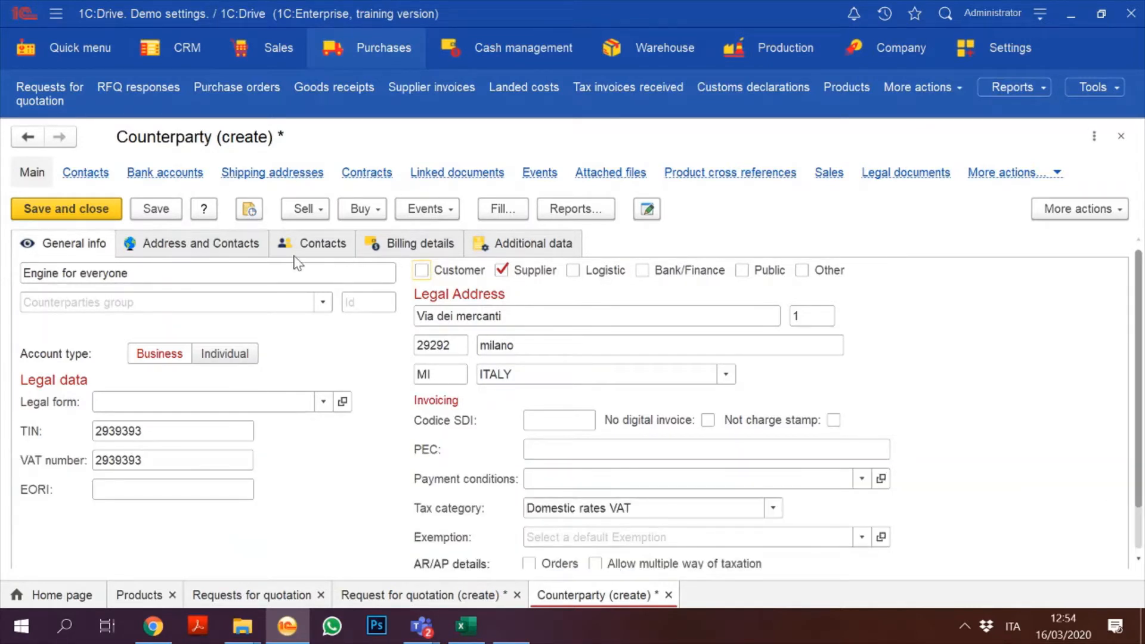
Step: Add a contact person with full name and e-mail, then save the counterparty
{"action": "left_click", "coordinate": [386, 249]}
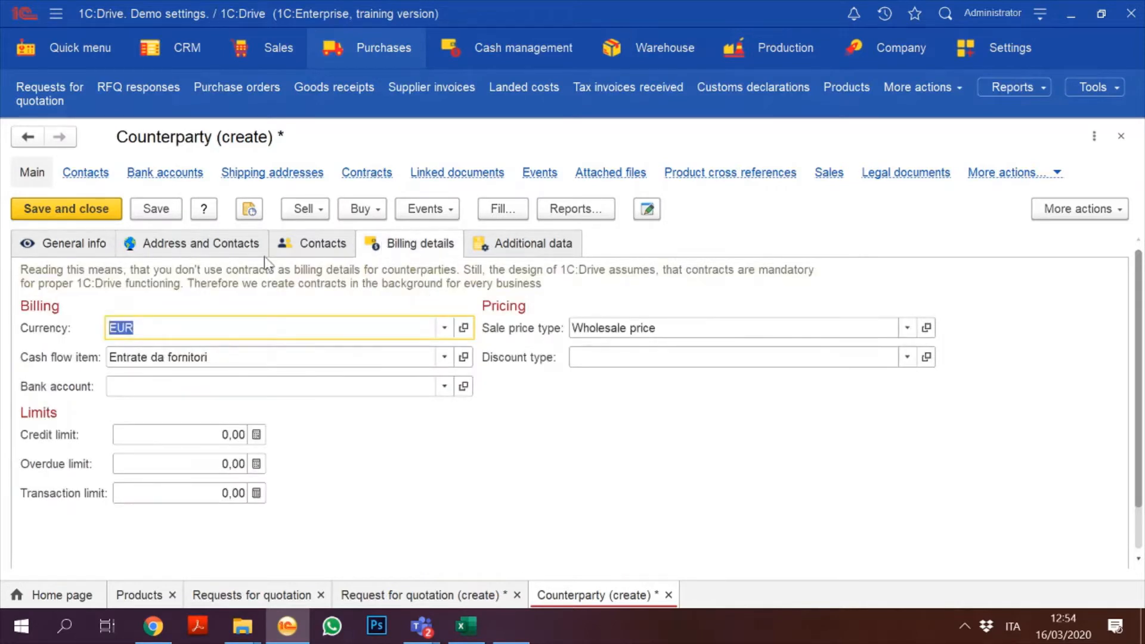
{"action": "left_click", "coordinate": [197, 244]}
{"action": "left_click", "coordinate": [325, 252]}
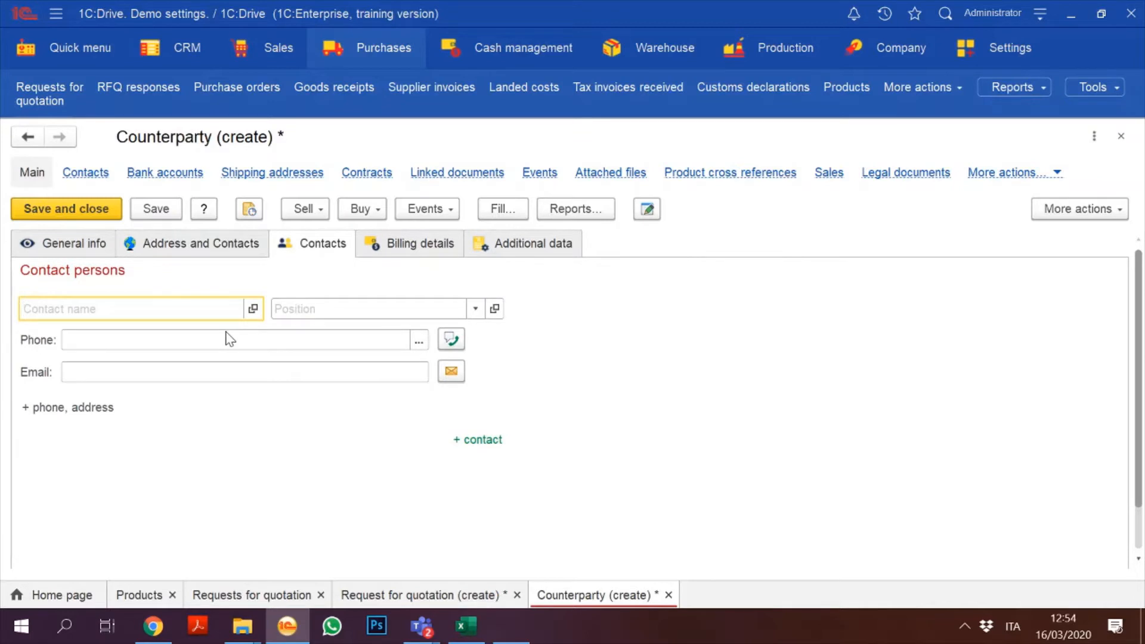
{"action": "left_click", "coordinate": [185, 380]}
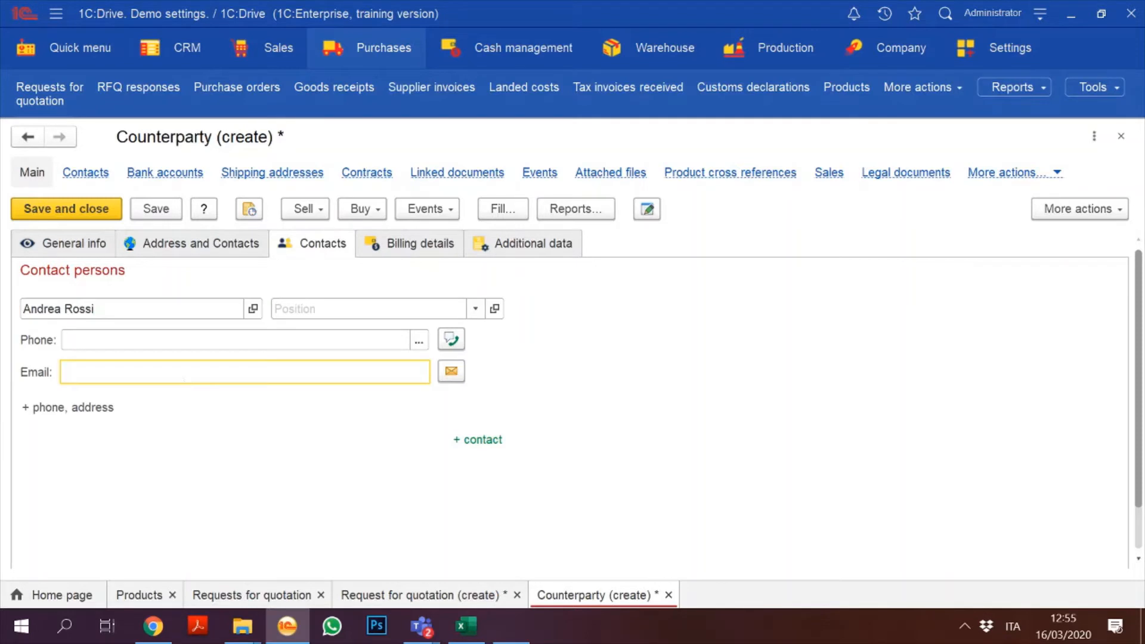
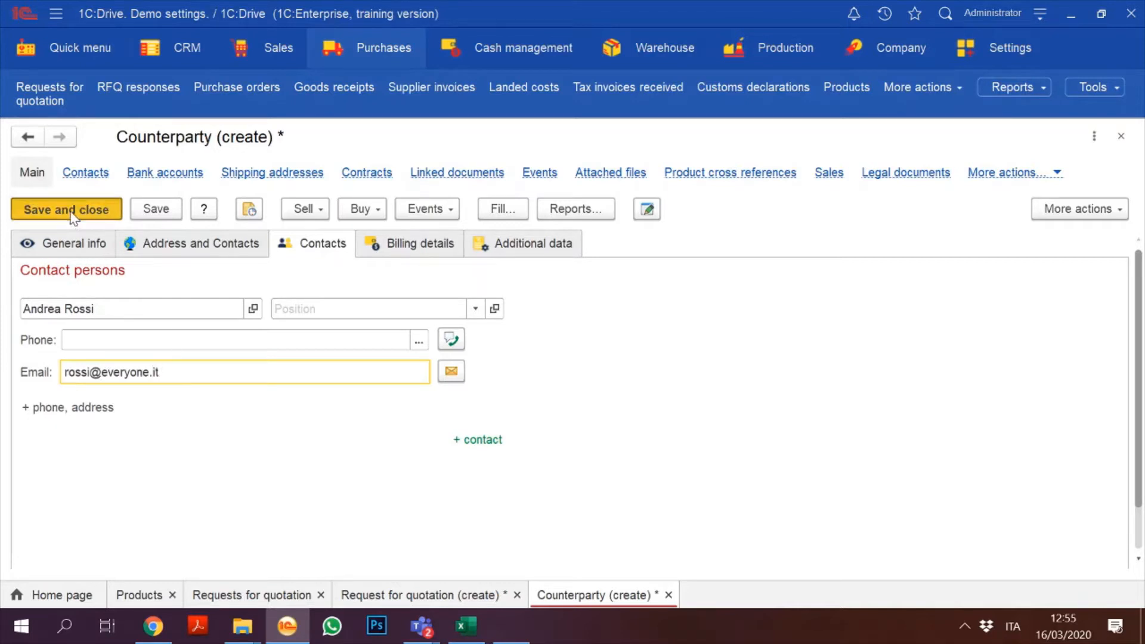
{"action": "left_click", "coordinate": [69, 209]}
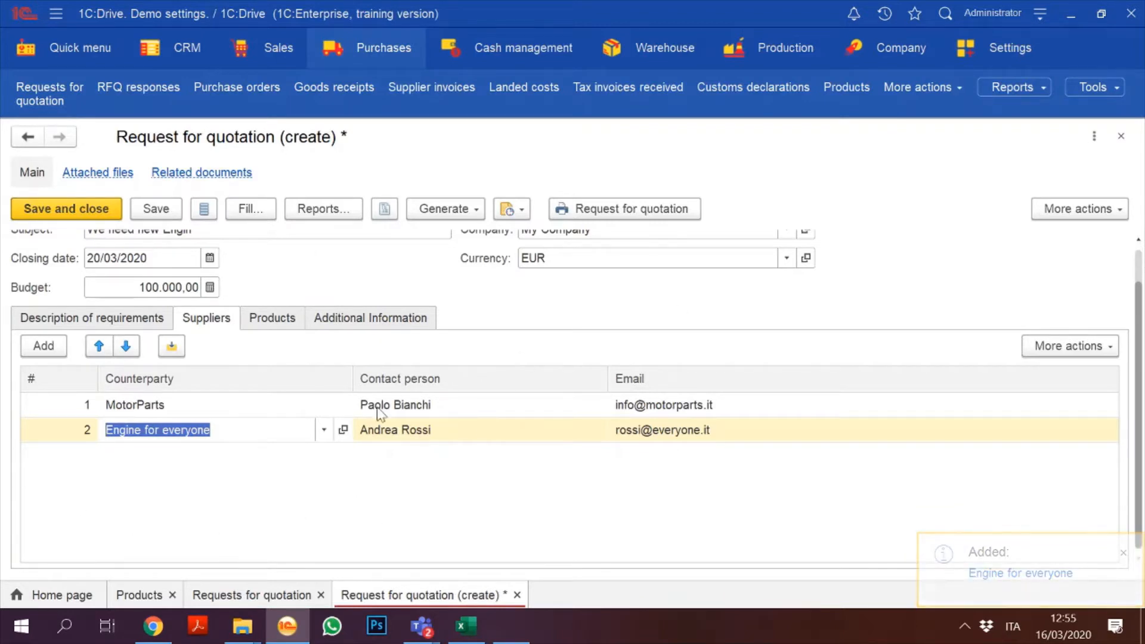
Step: Add Engine KP020 to the request's products with quantity 850
{"action": "left_click", "coordinate": [274, 324]}
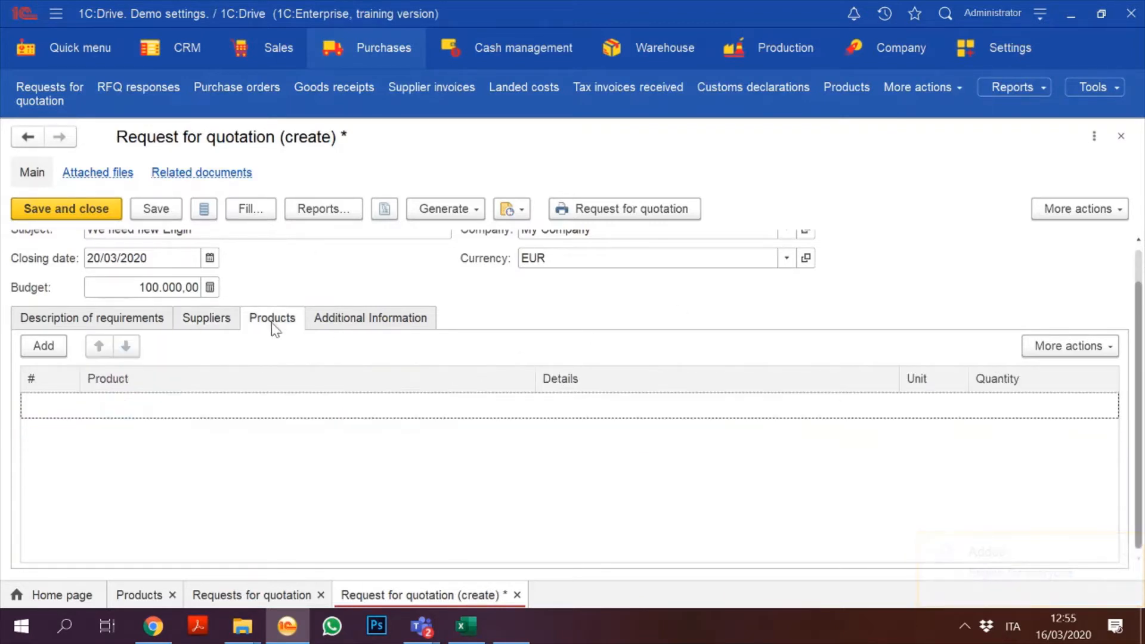
{"action": "left_click", "coordinate": [40, 349]}
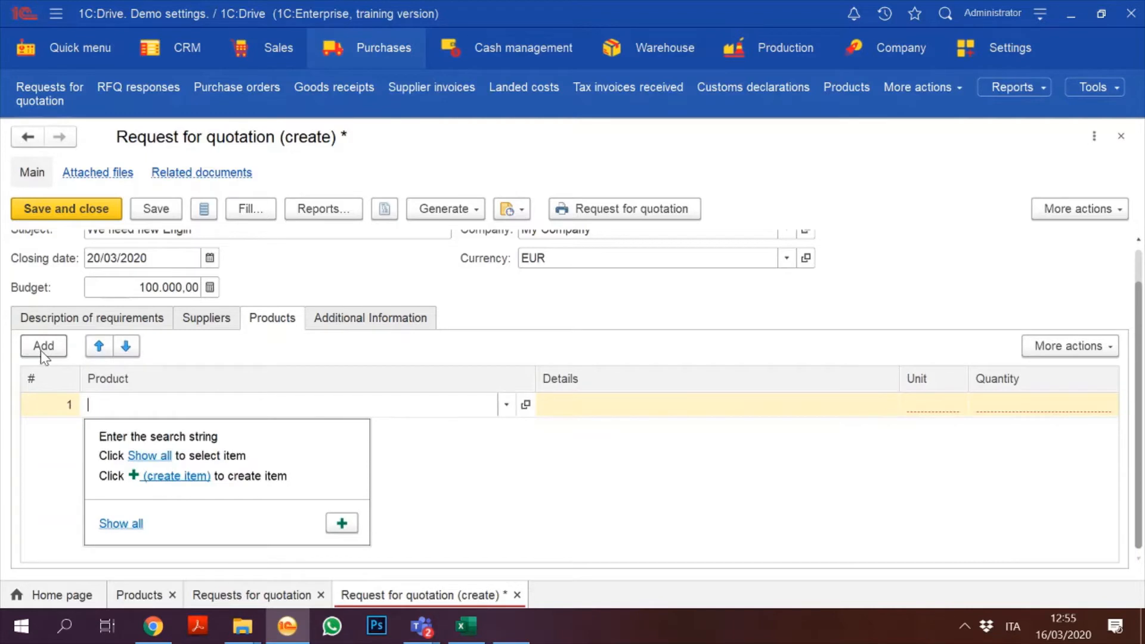
{"action": "type", "text": "eng"}
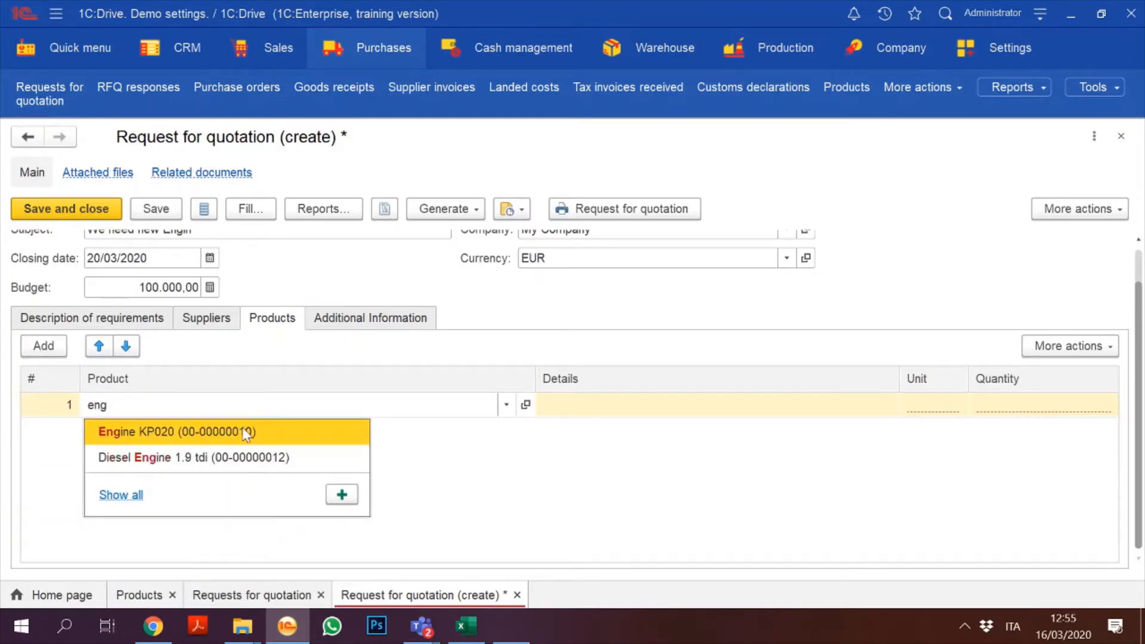
{"action": "left_click", "coordinate": [247, 432]}
{"action": "left_click", "coordinate": [715, 403]}
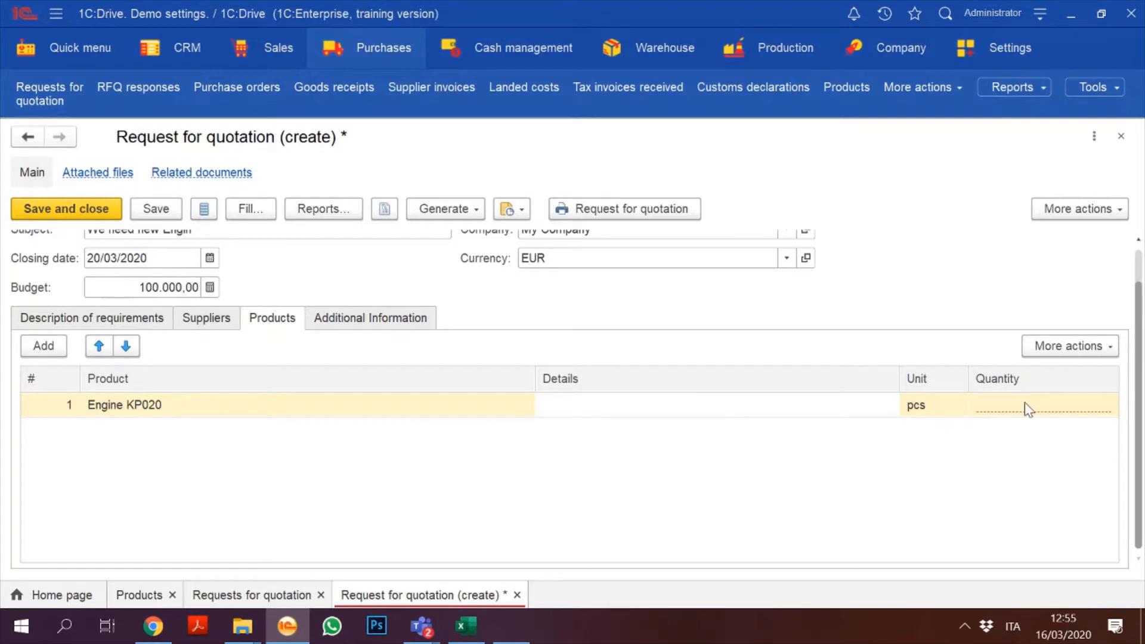
{"action": "left_click", "coordinate": [1043, 404]}
{"action": "type", "text": "1"}
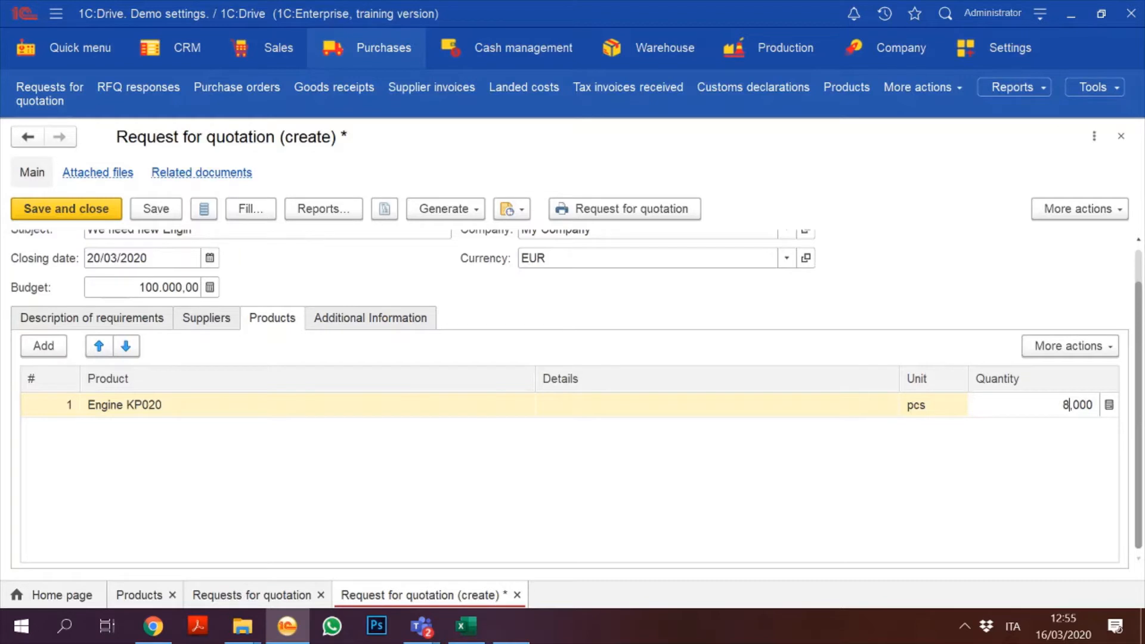
{"action": "type", "text": "50"}
{"action": "key", "text": "Return"}
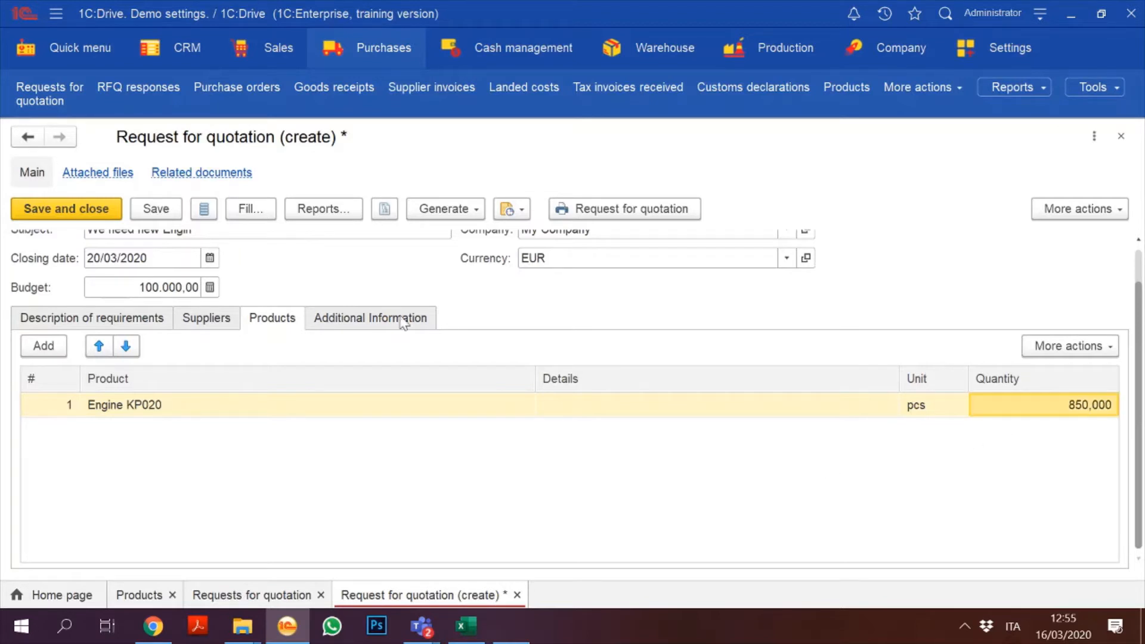
Step: Add Diesel Engine 1.9 tdi with quantity 10 and save the request
{"action": "left_click", "coordinate": [36, 347]}
{"action": "type", "text": "el Engi"}
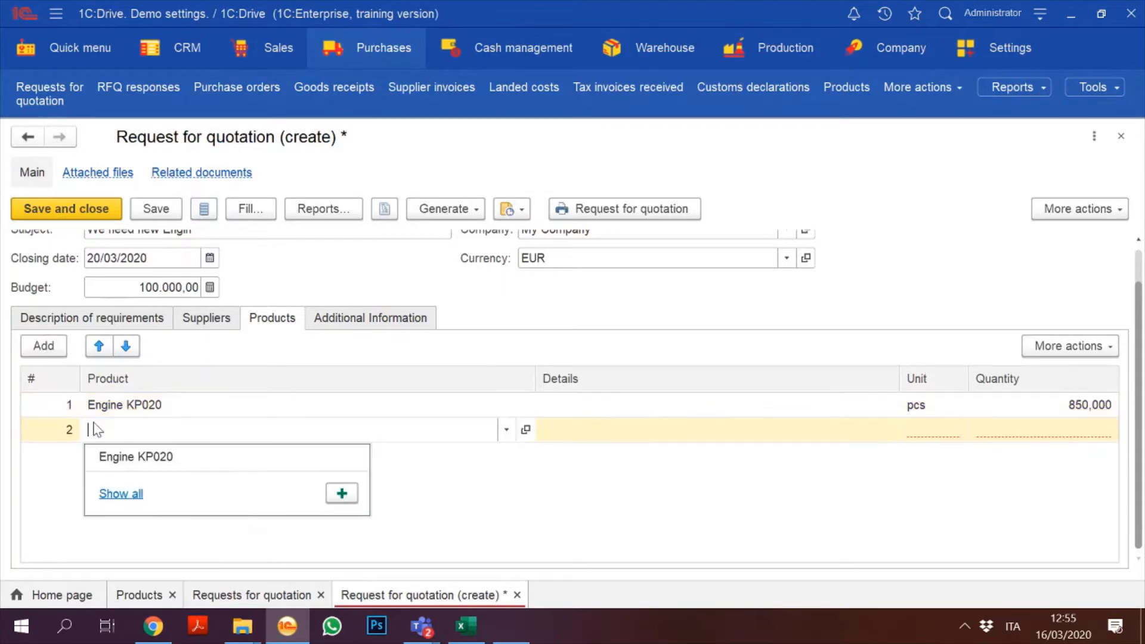
{"action": "type", "text": "n"}
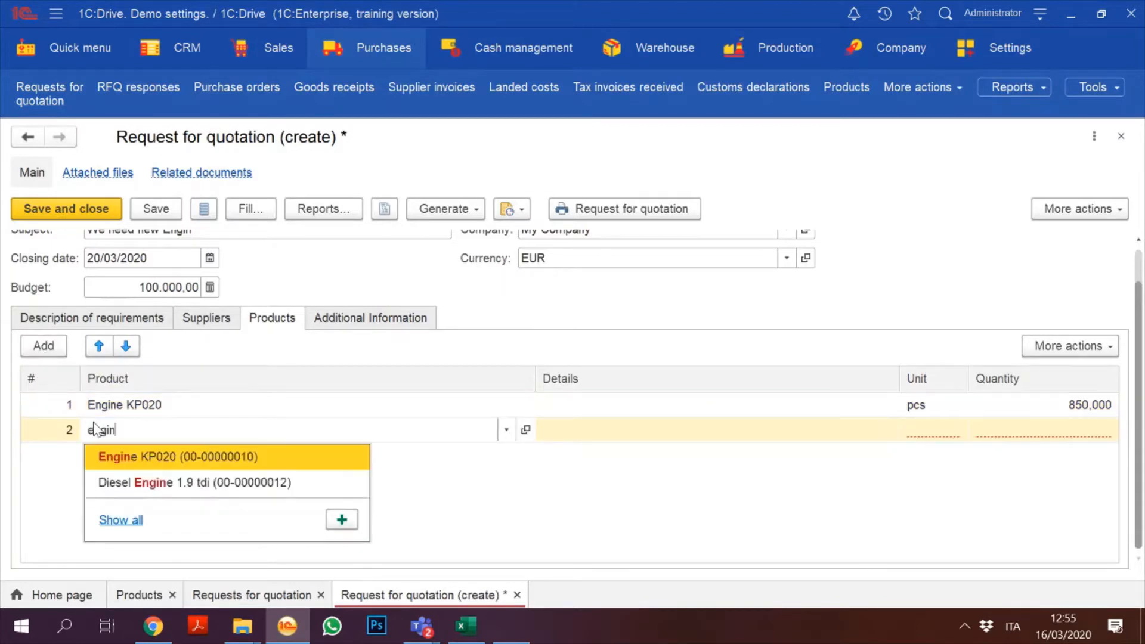
{"action": "left_click", "coordinate": [238, 485]}
{"action": "left_click", "coordinate": [997, 439]}
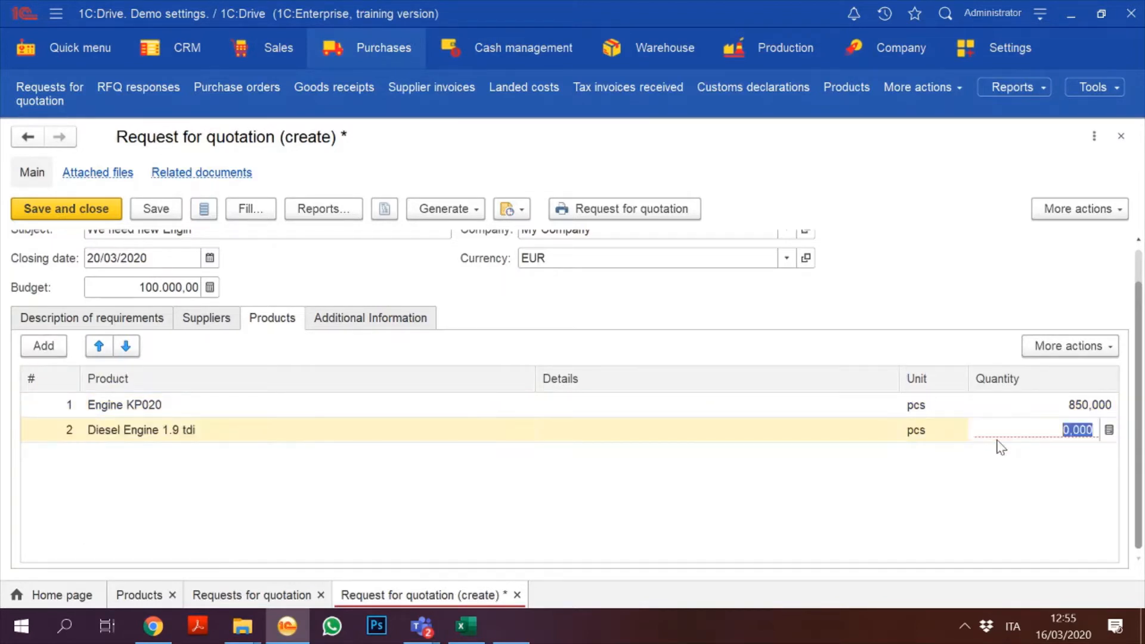
{"action": "type", "text": "10"}
{"action": "left_click", "coordinate": [848, 506]}
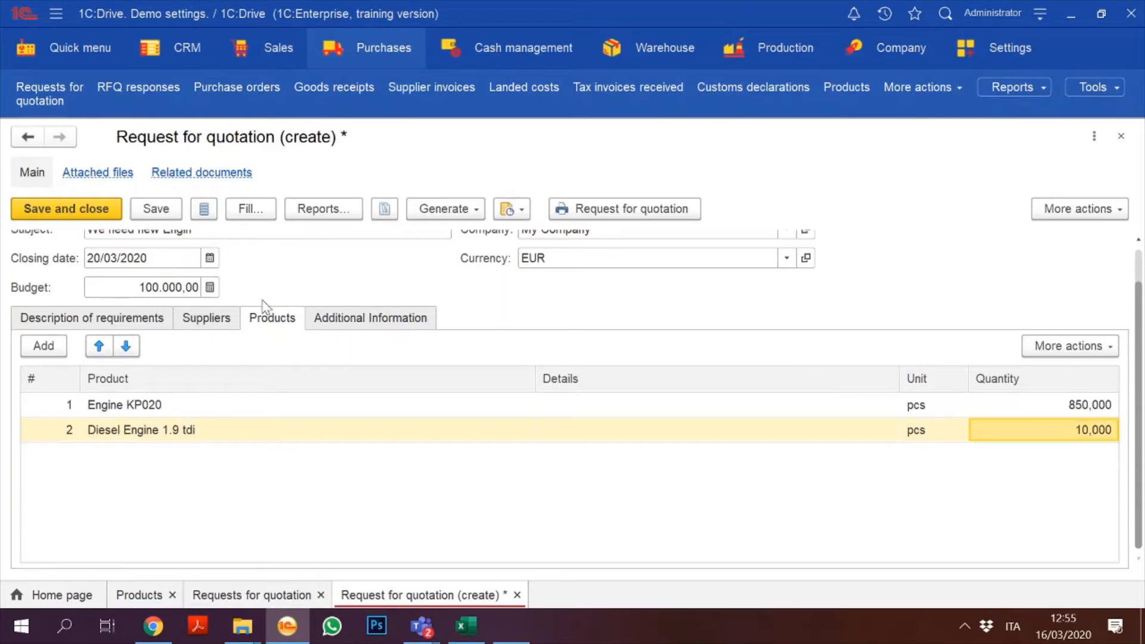
{"action": "left_click", "coordinate": [1139, 265]}
{"action": "left_click", "coordinate": [156, 208]}
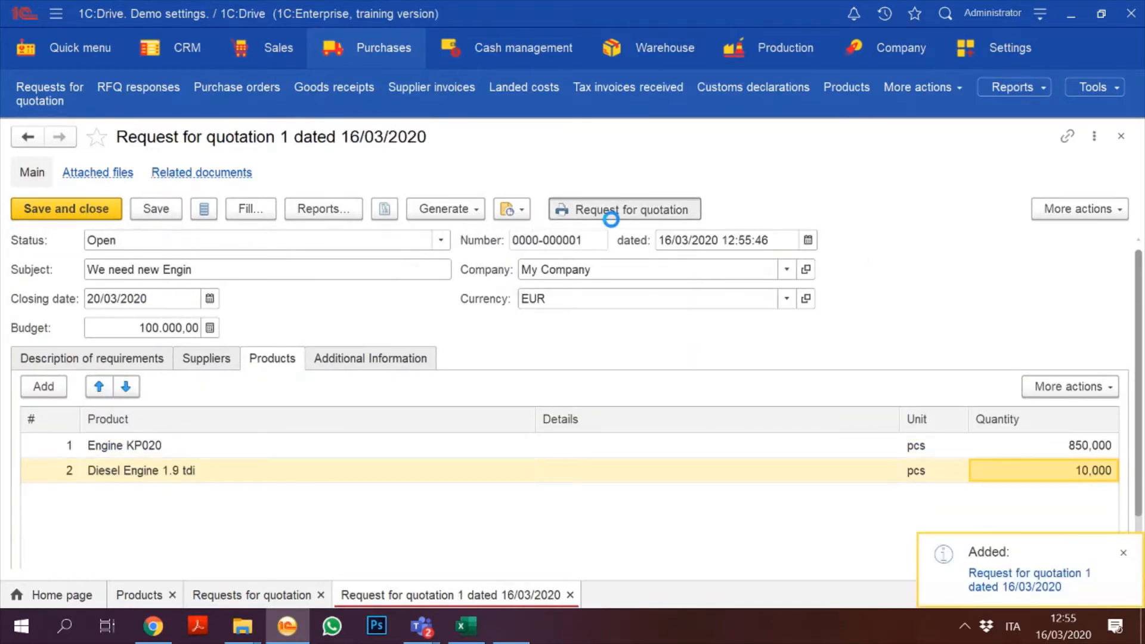
{"action": "left_click", "coordinate": [609, 218]}
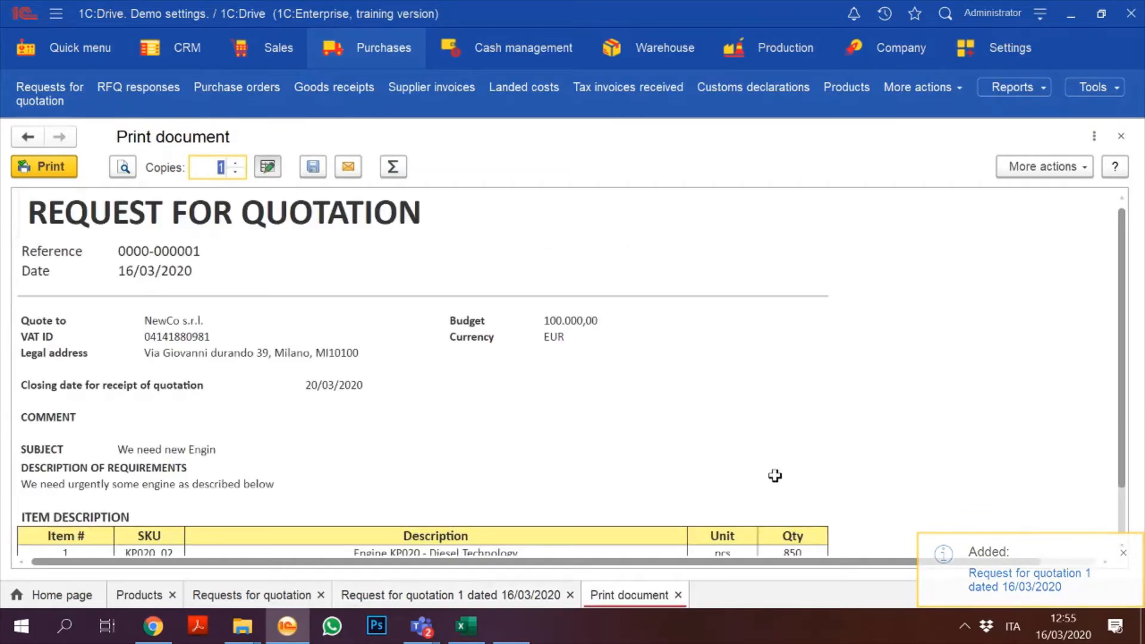
{"action": "scroll", "coordinate": [1119, 262], "scroll_direction": "down", "scroll_amount": 2}
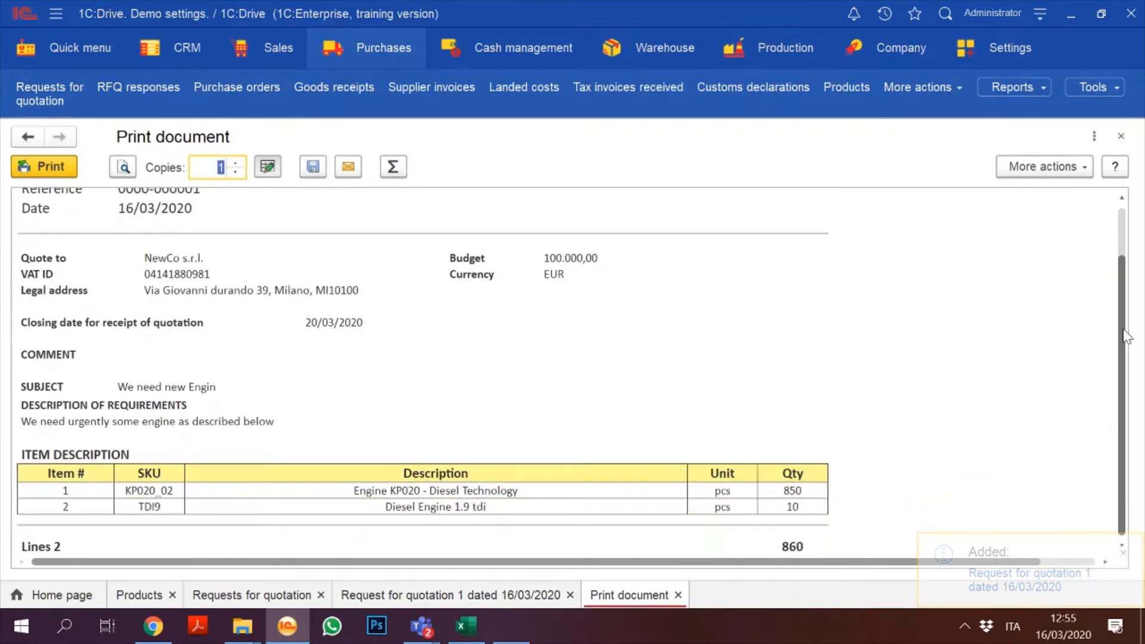
{"action": "scroll", "coordinate": [1100, 433], "scroll_direction": "up", "scroll_amount": 2}
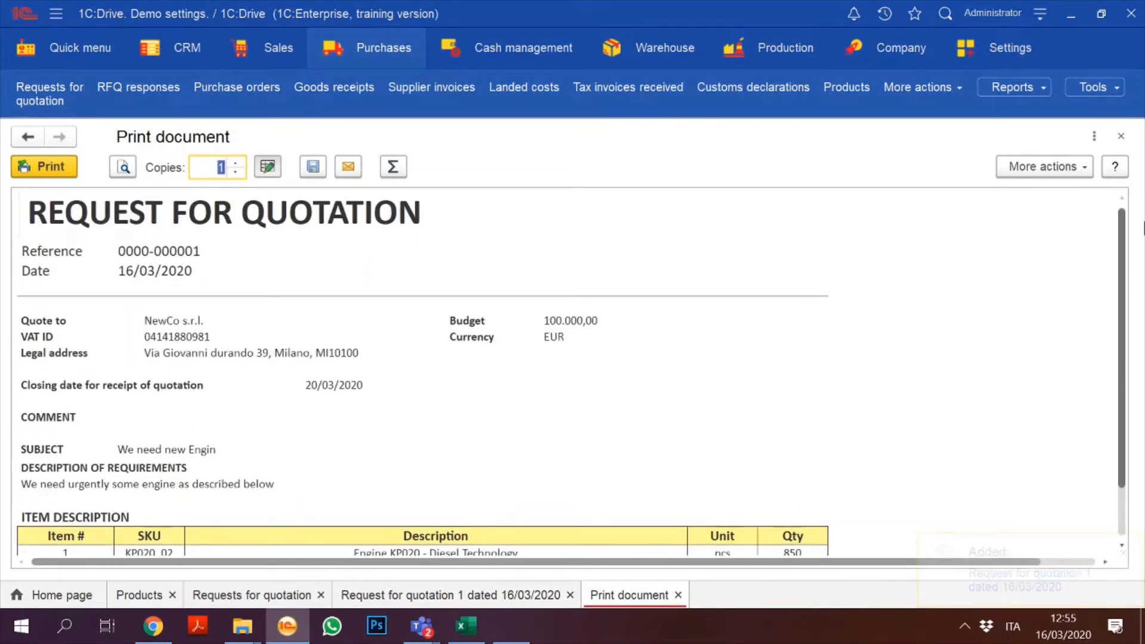
{"action": "left_click", "coordinate": [348, 167]}
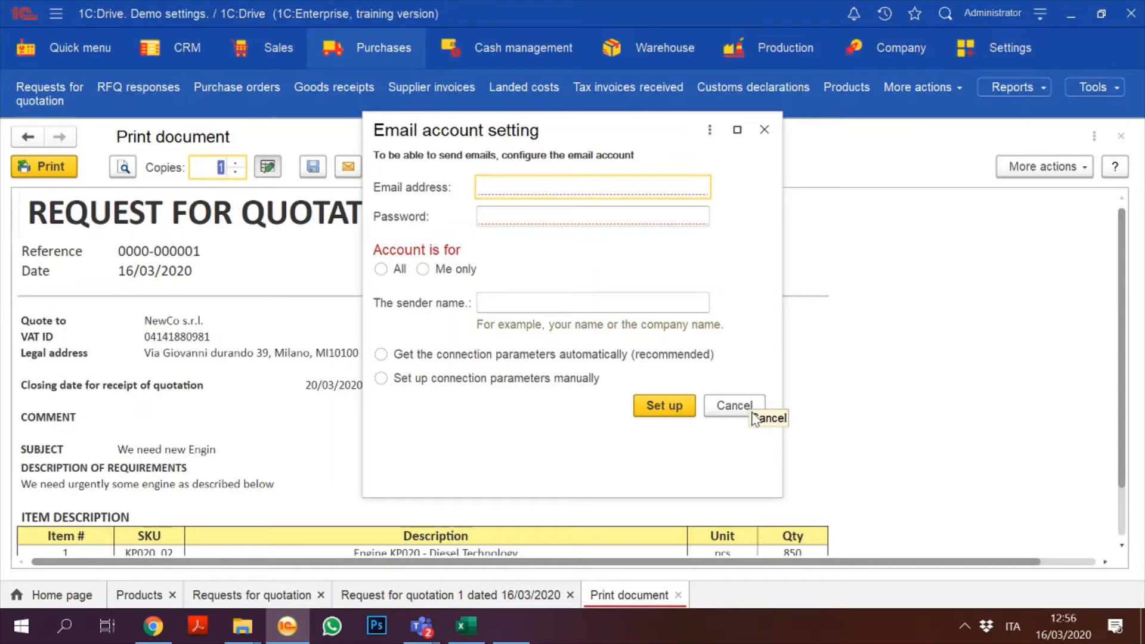
{"action": "left_click", "coordinate": [752, 413]}
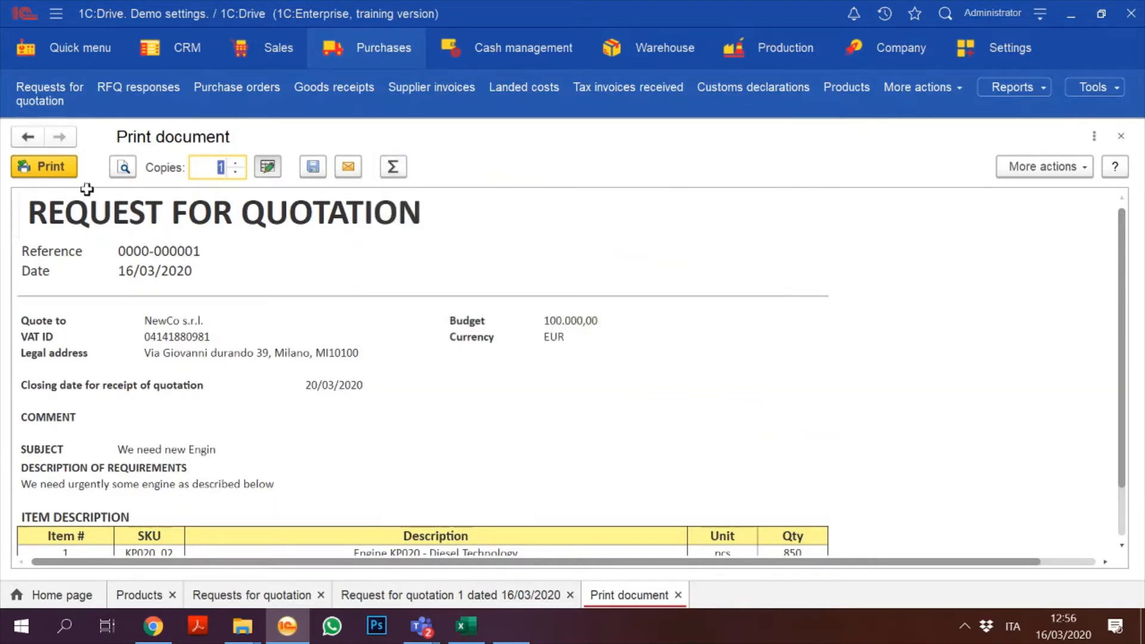
{"action": "left_click", "coordinate": [1121, 136]}
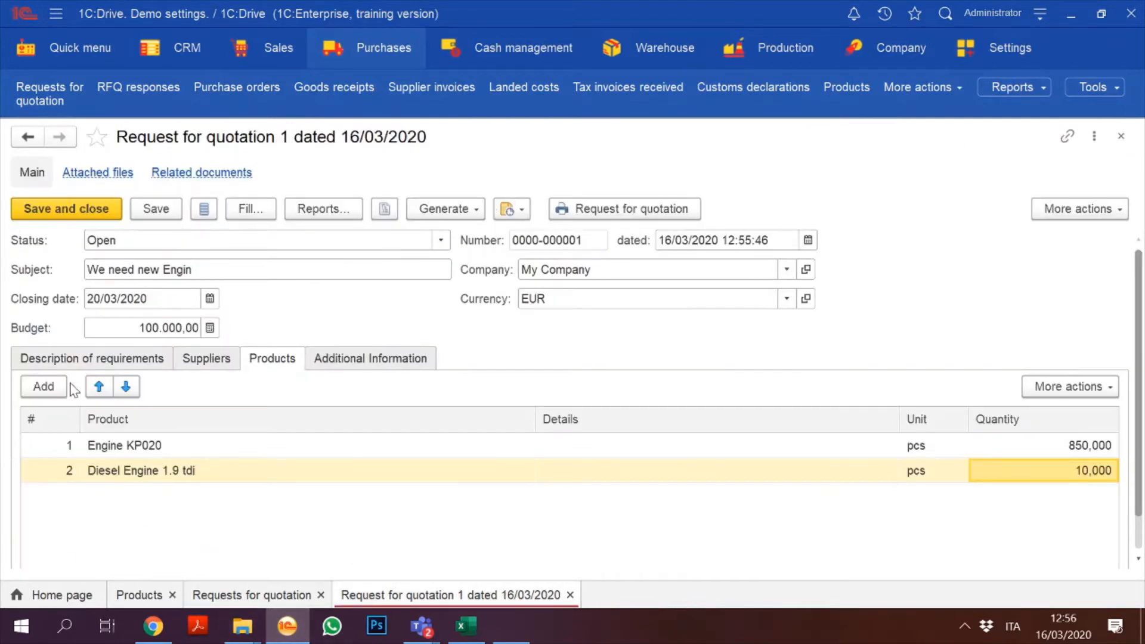
Step: Change Request for quotation 1's status from Open to In progress, then save and close
{"action": "left_click", "coordinate": [338, 361]}
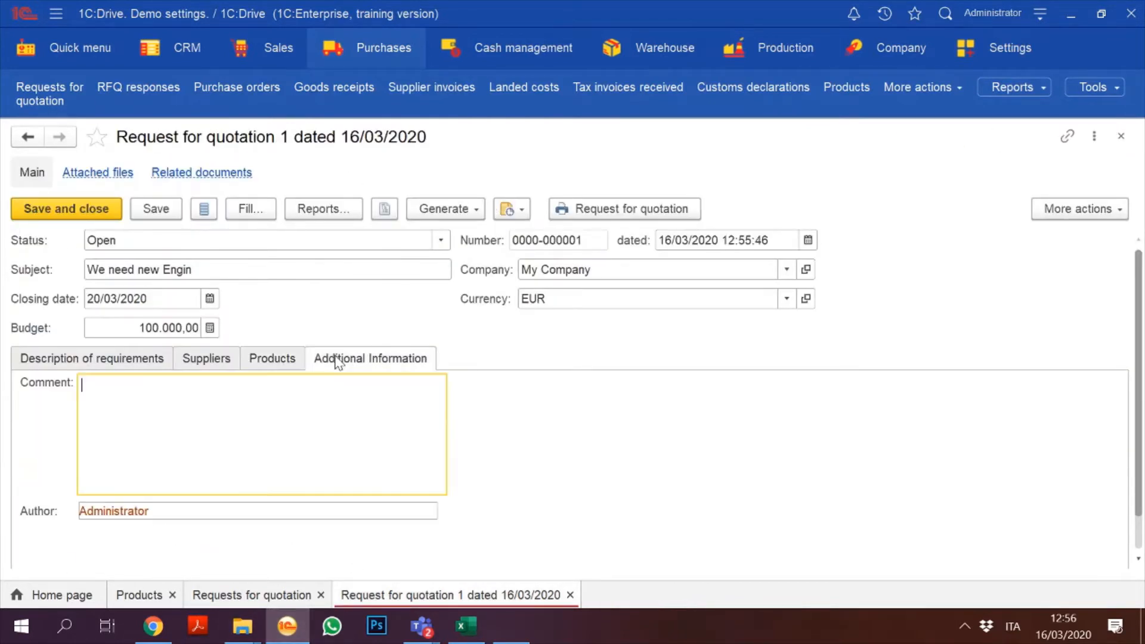
{"action": "left_click", "coordinate": [122, 359]}
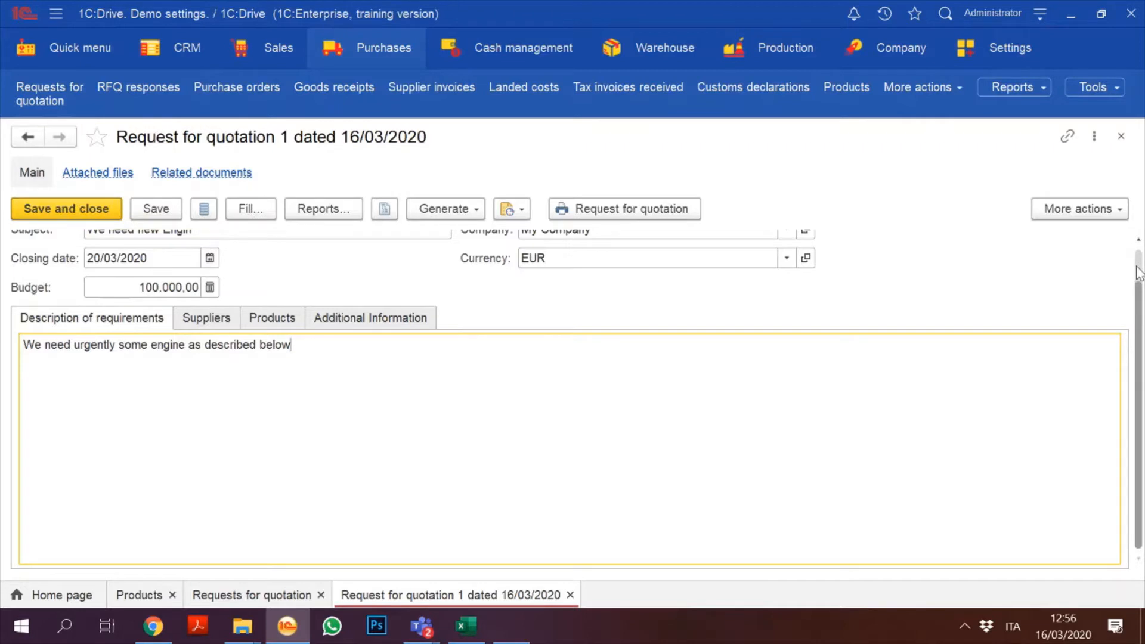
{"action": "scroll", "coordinate": [1139, 273], "scroll_direction": "up", "scroll_amount": 2}
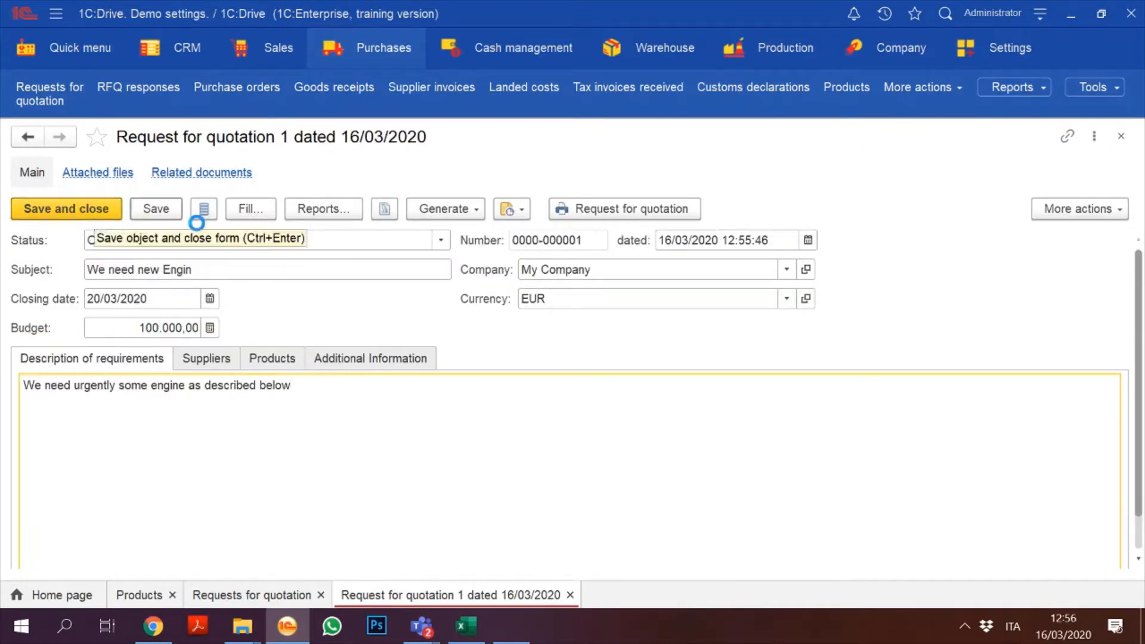
{"action": "left_click", "coordinate": [440, 240]}
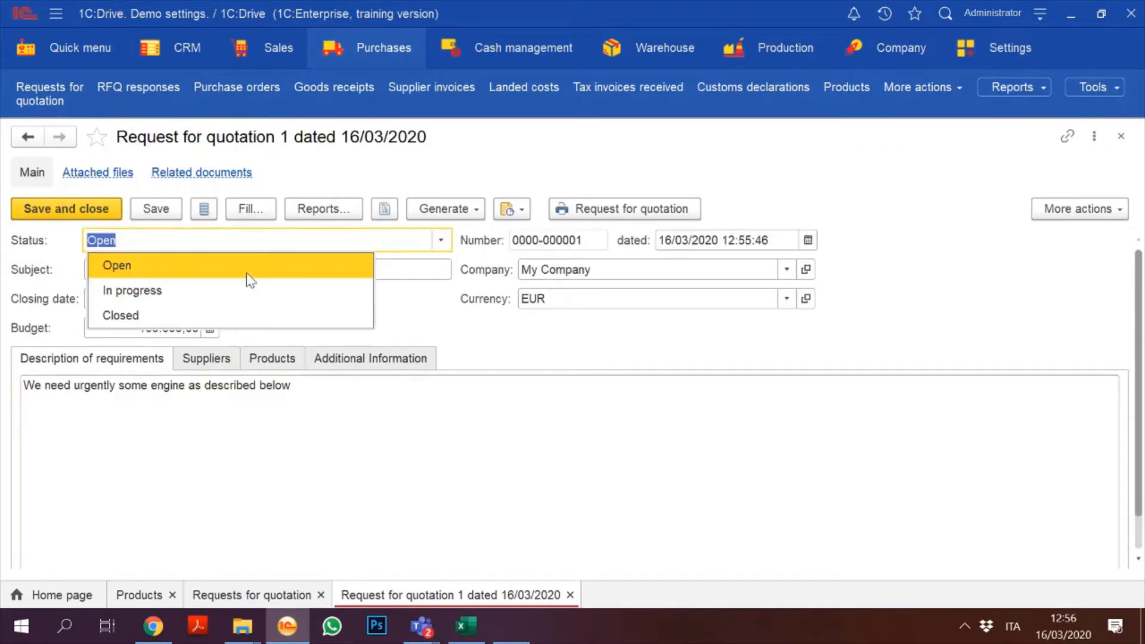
{"action": "left_click", "coordinate": [173, 291]}
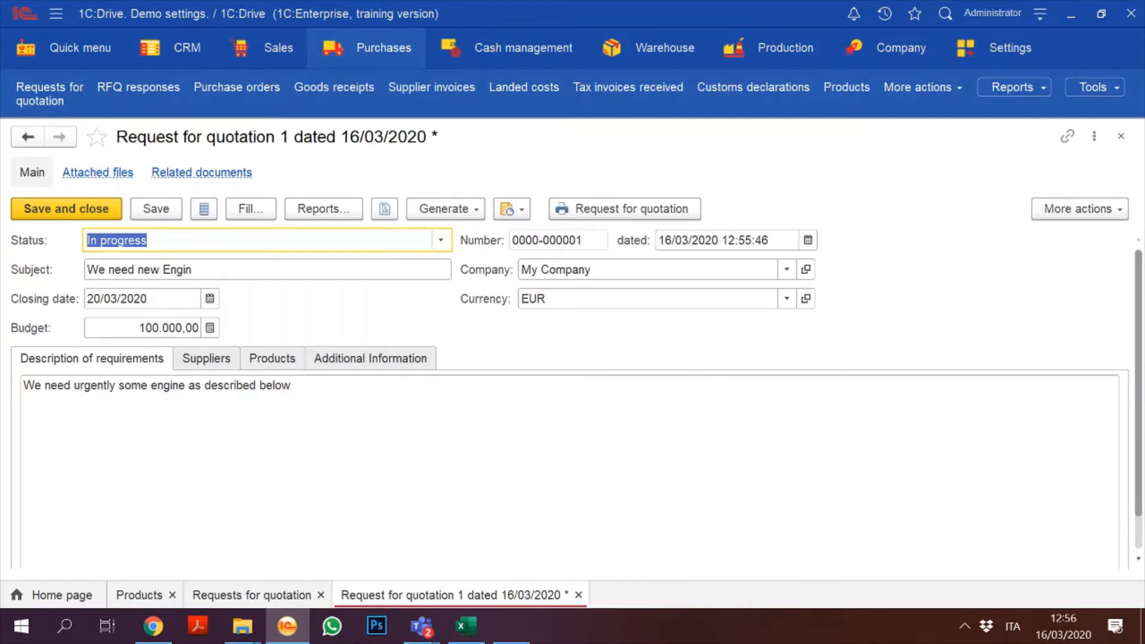
{"action": "left_click", "coordinate": [42, 209]}
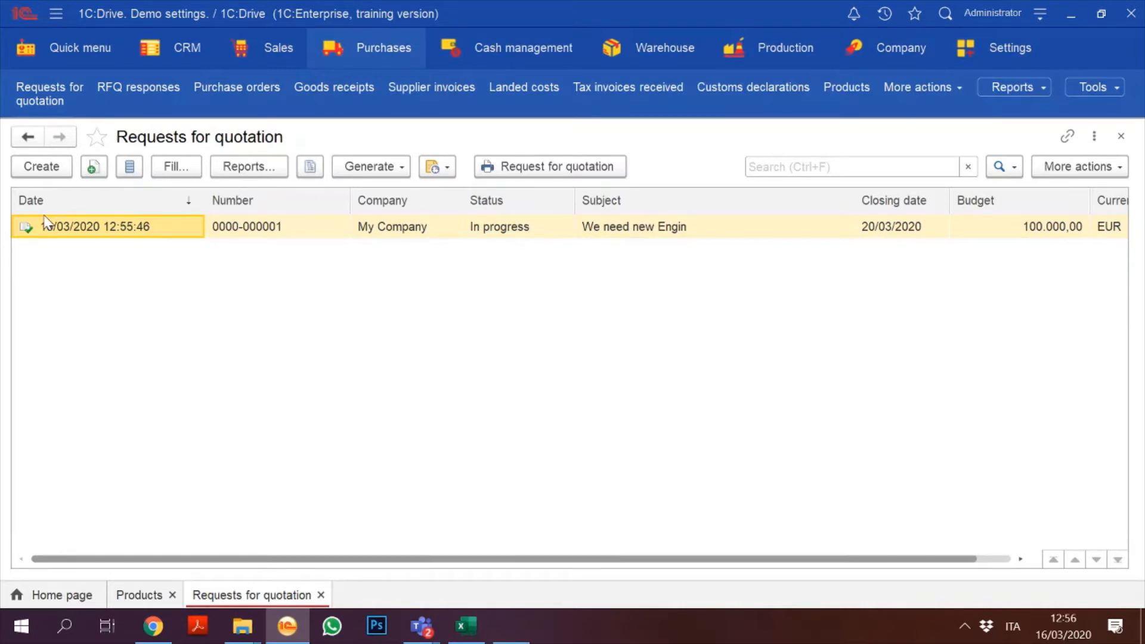
Step: Open the RFQ responses list, showing the MotorParts response of 2.196,00 EUR
{"action": "left_click", "coordinate": [364, 53]}
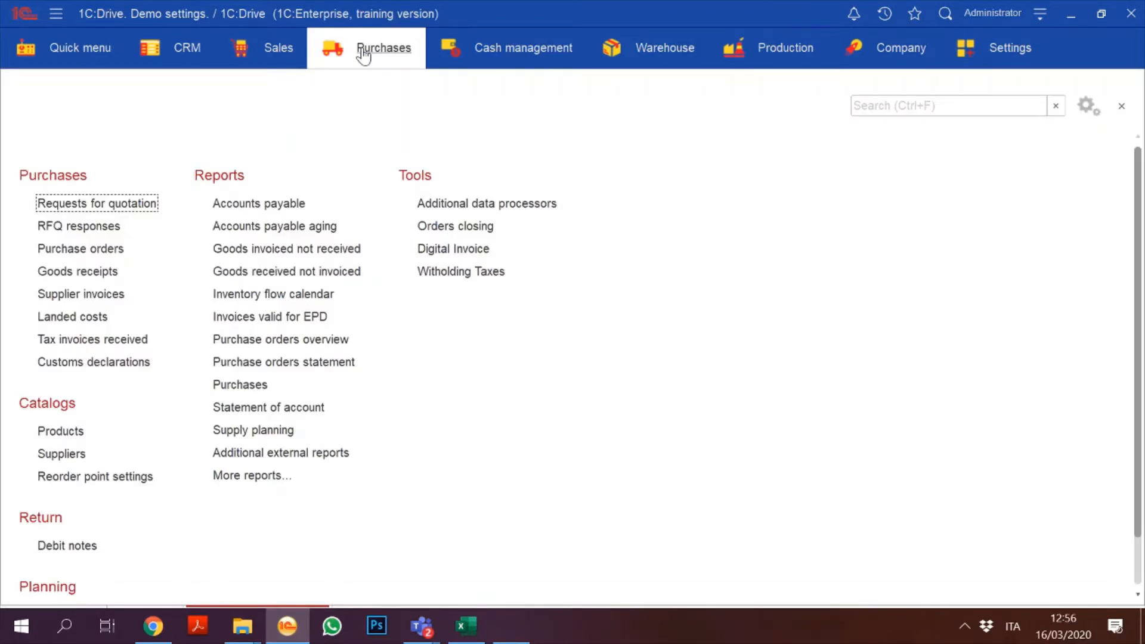
{"action": "left_click", "coordinate": [364, 55]}
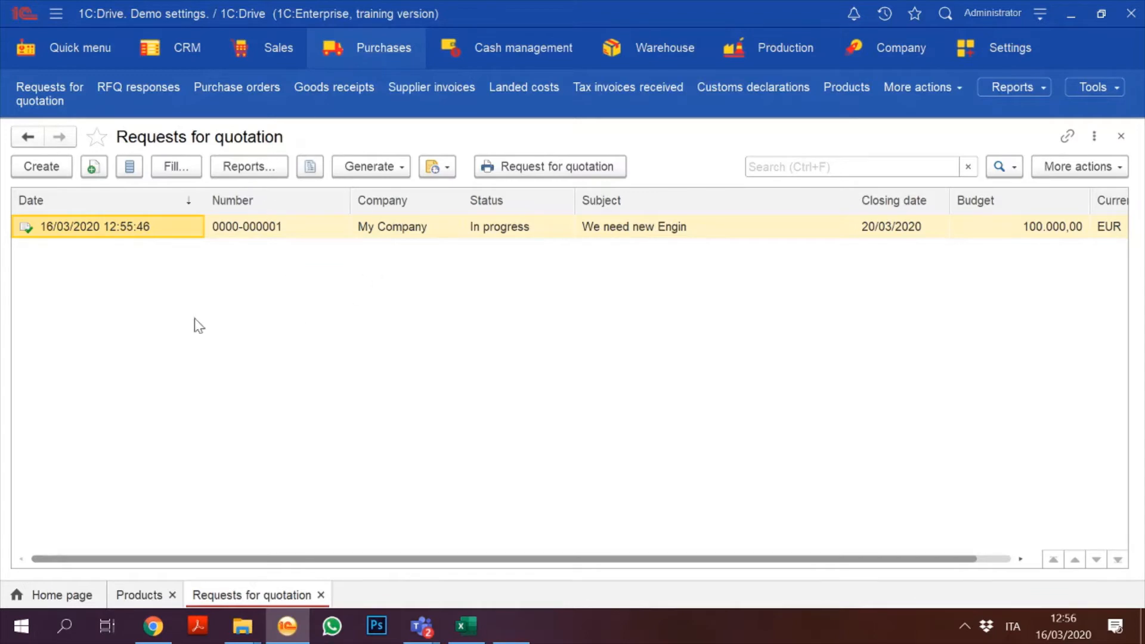
{"action": "left_click", "coordinate": [352, 57]}
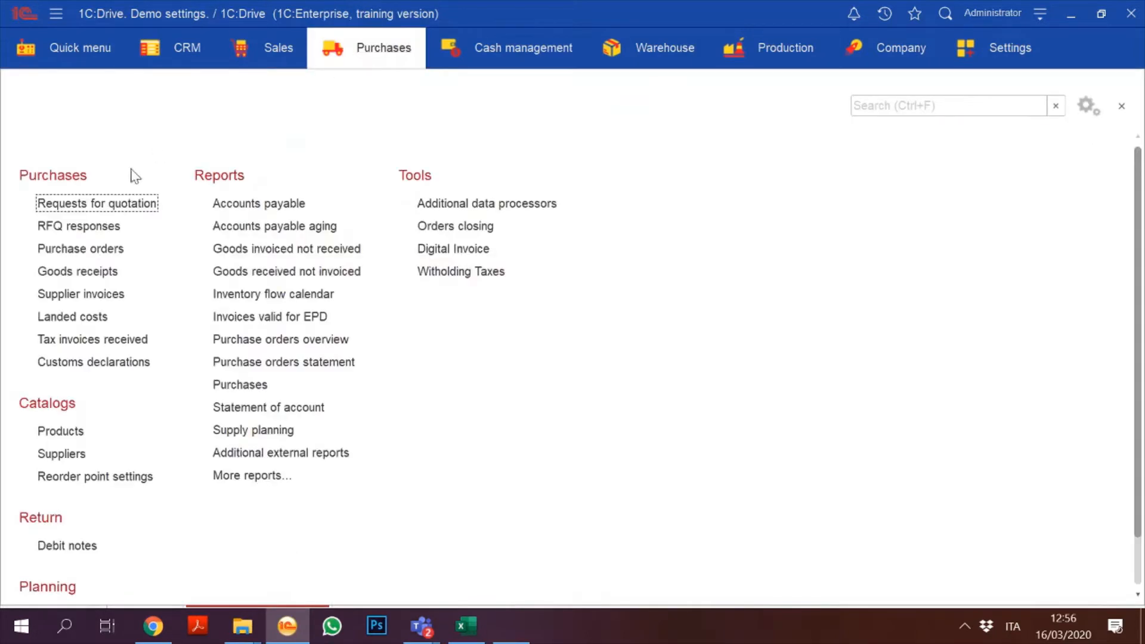
{"action": "left_click", "coordinate": [71, 228]}
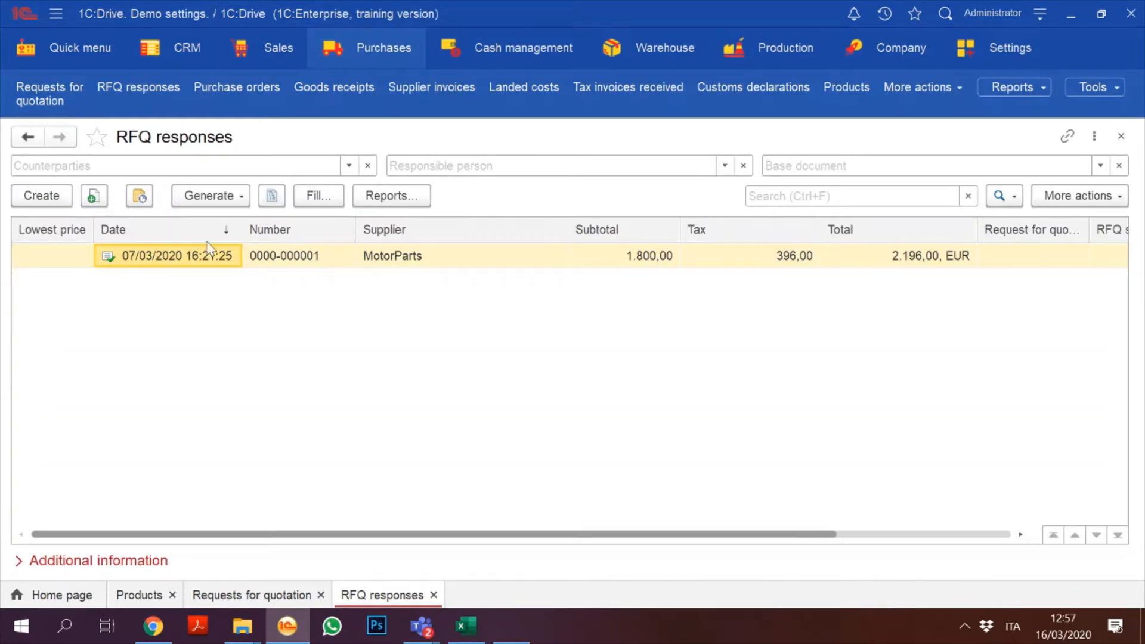
{"action": "left_click", "coordinate": [622, 262]}
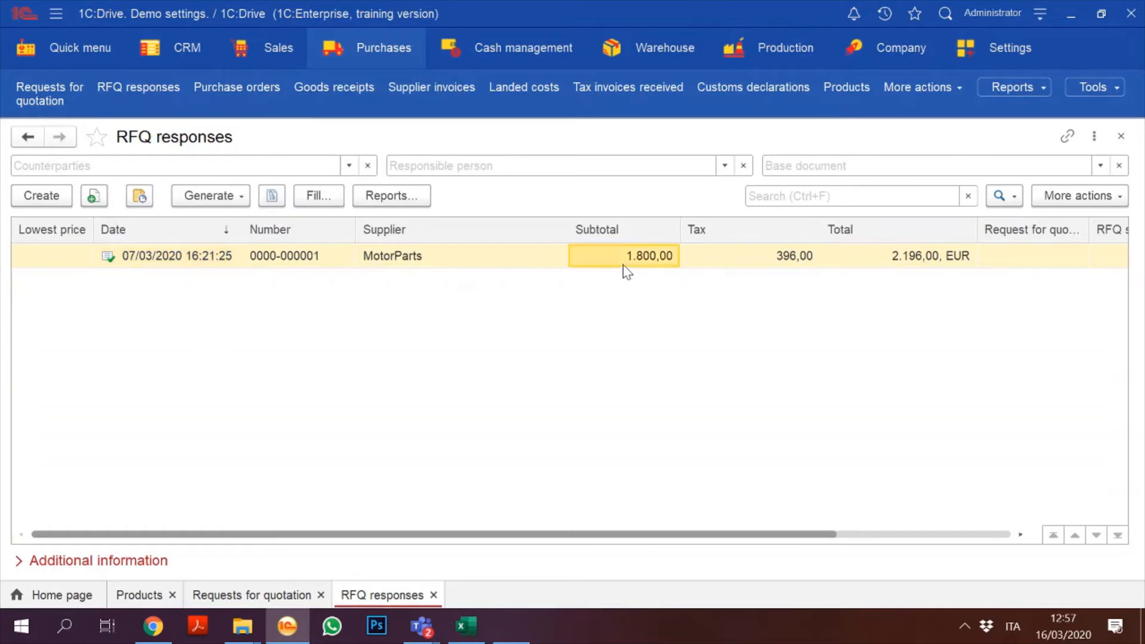
{"action": "left_click", "coordinate": [32, 189]}
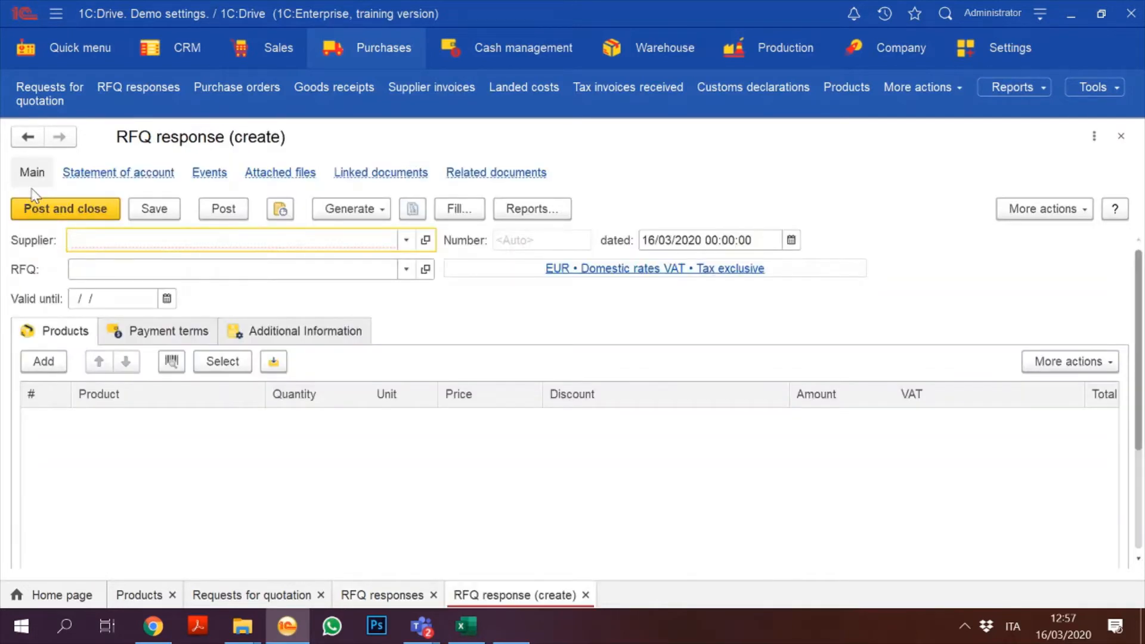
{"action": "left_click", "coordinate": [407, 268]}
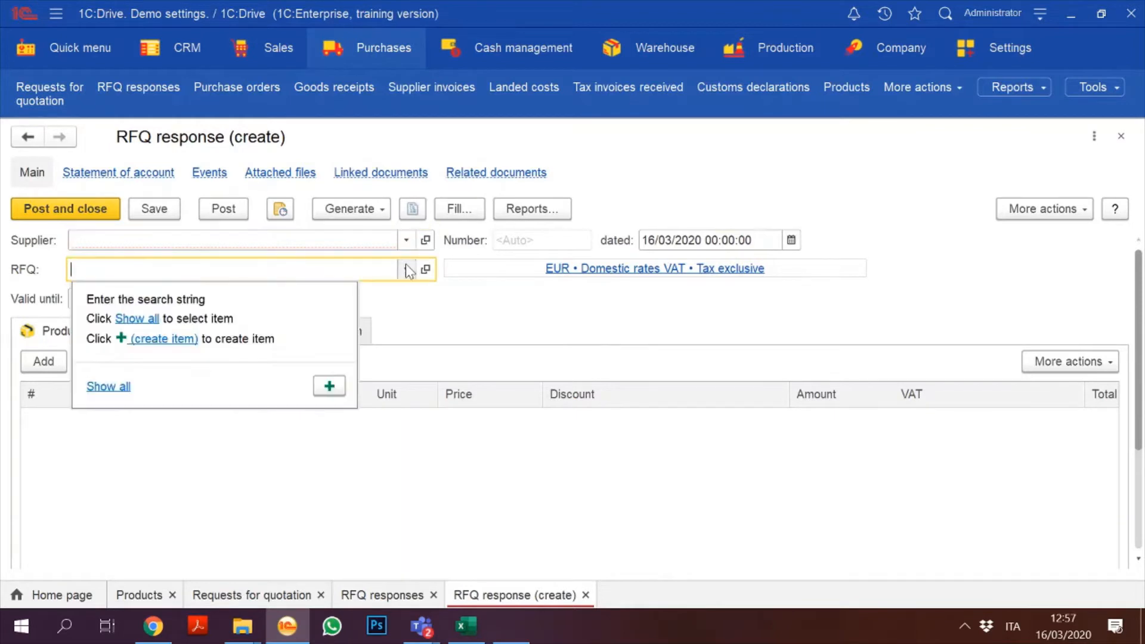
{"action": "left_click", "coordinate": [108, 386]}
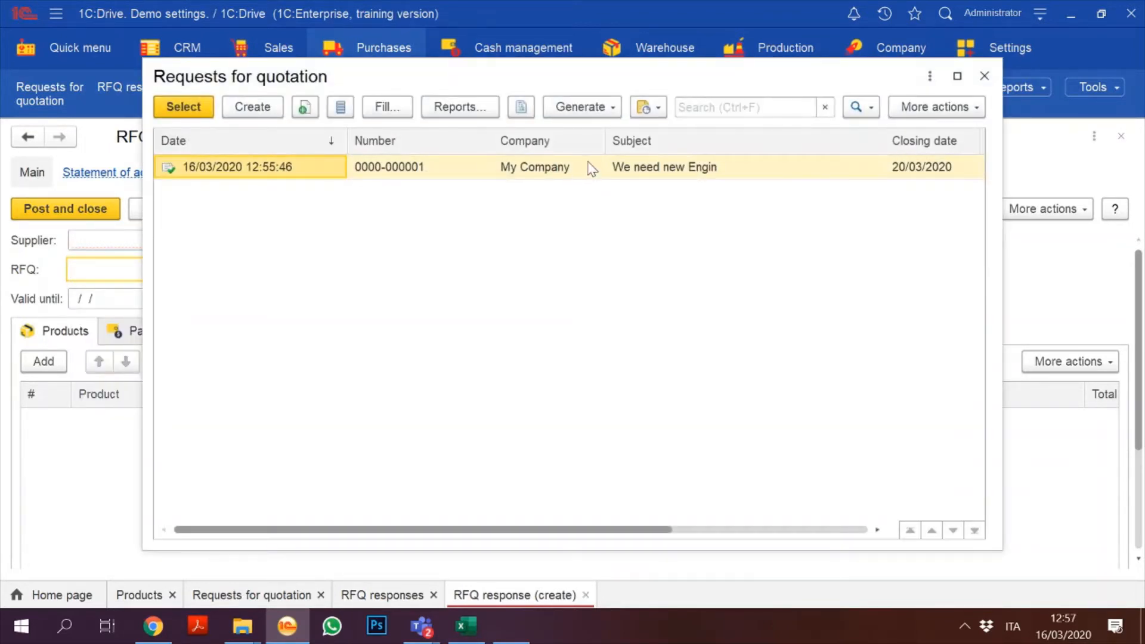
{"action": "double_click", "coordinate": [585, 164]}
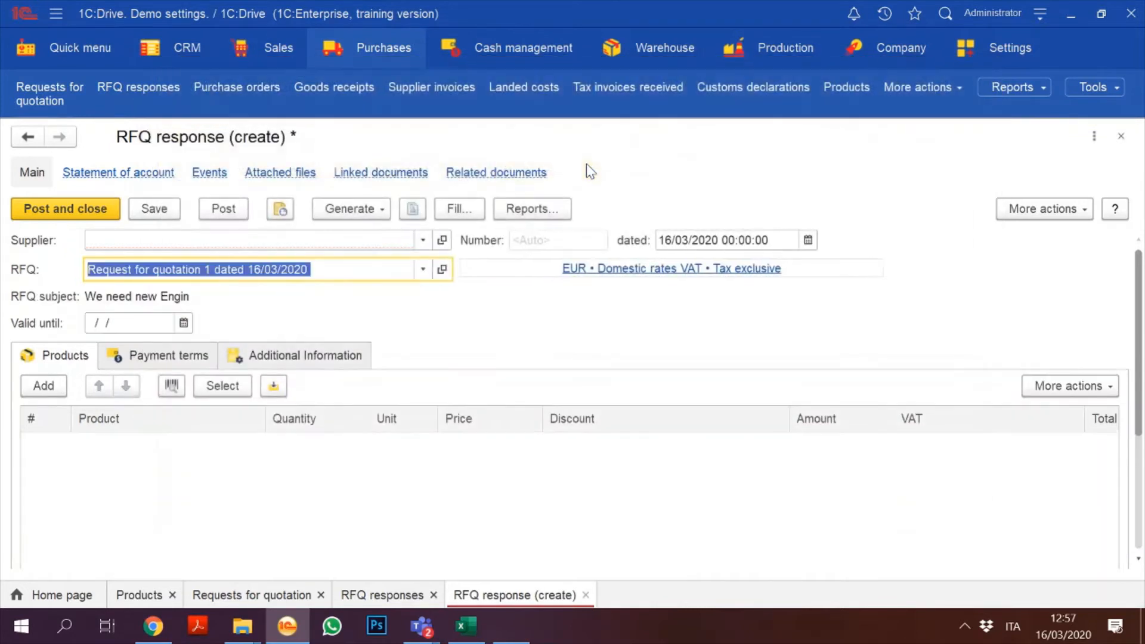
{"action": "left_click", "coordinate": [422, 240]}
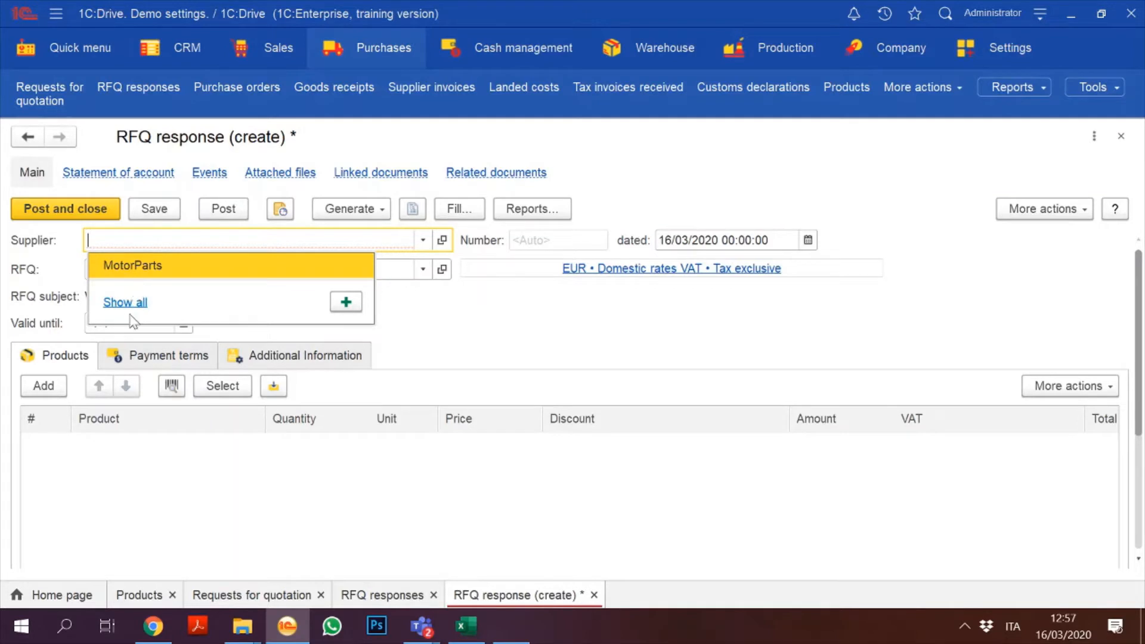
{"action": "left_click", "coordinate": [152, 267]}
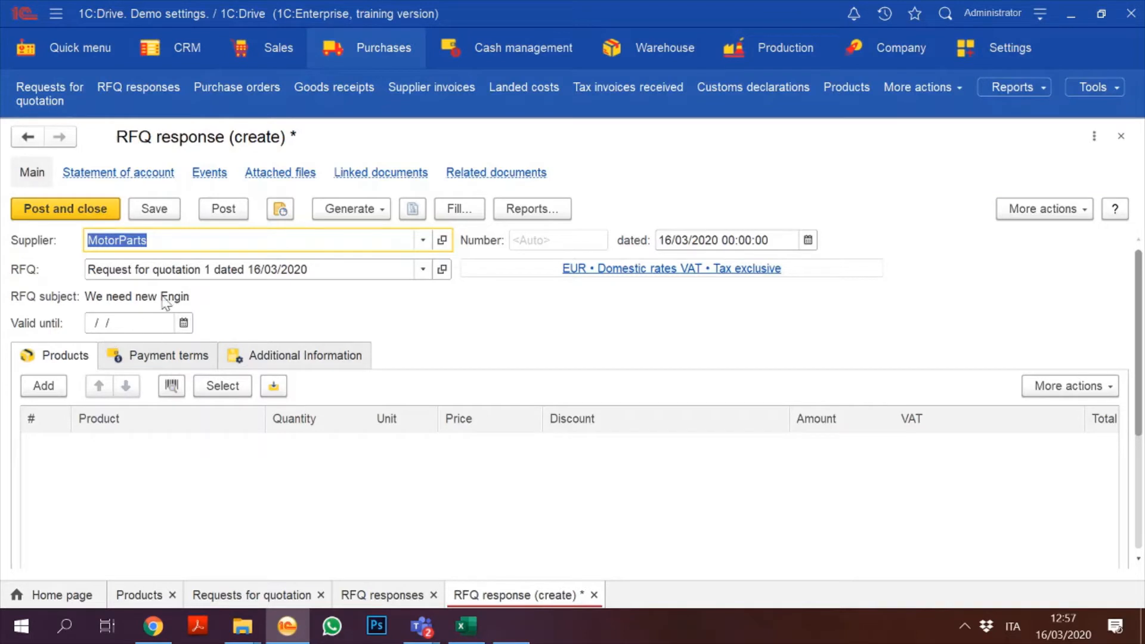
{"action": "left_click", "coordinate": [122, 320]}
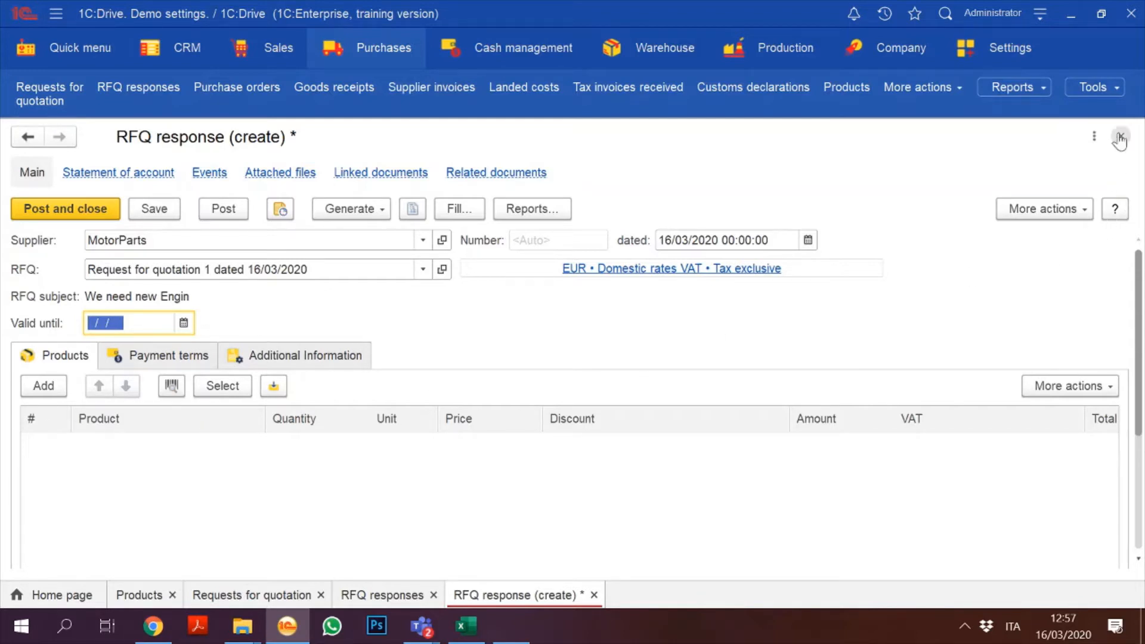
{"action": "left_click", "coordinate": [1120, 136]}
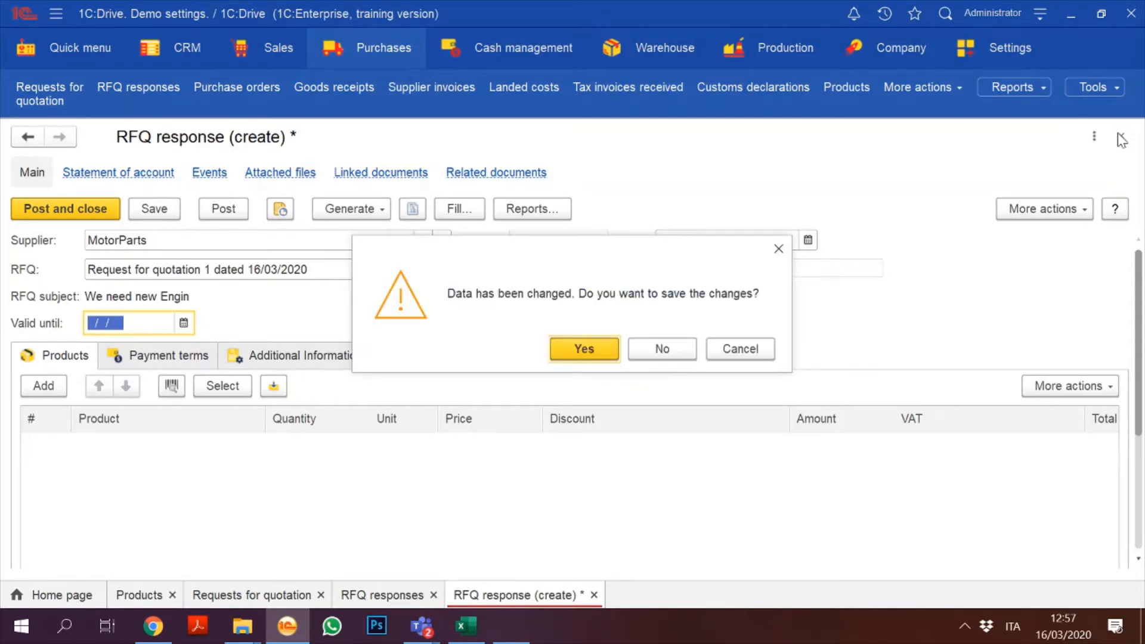
{"action": "left_click", "coordinate": [662, 349]}
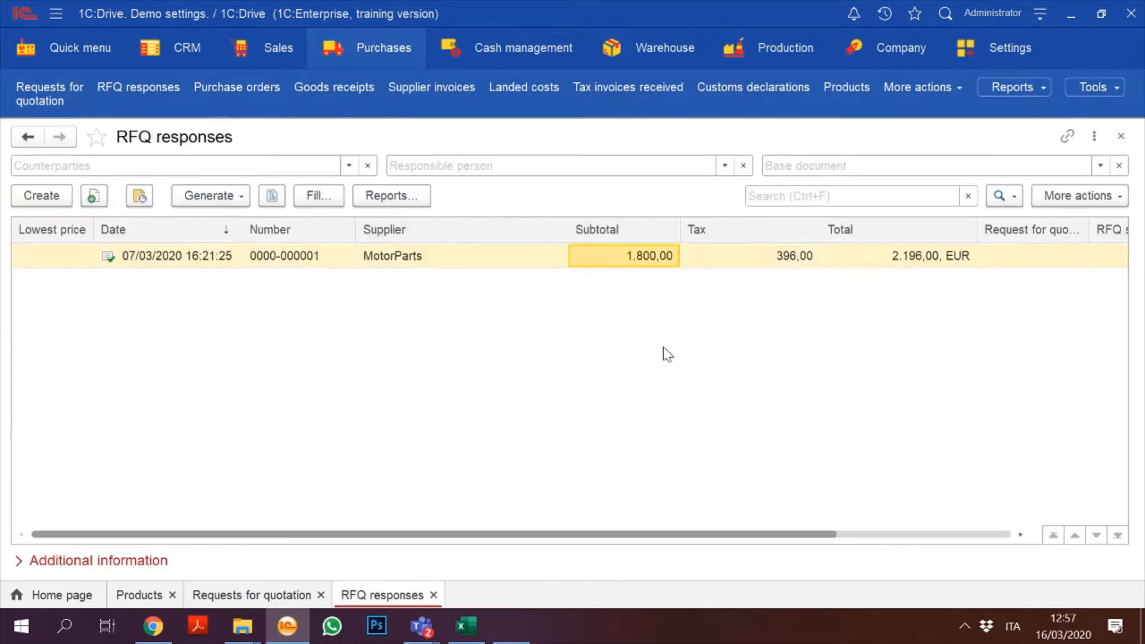
Step: Generate an RFQ response from Request for quotation 1 with MotorParts as the supplier
{"action": "left_click", "coordinate": [217, 250]}
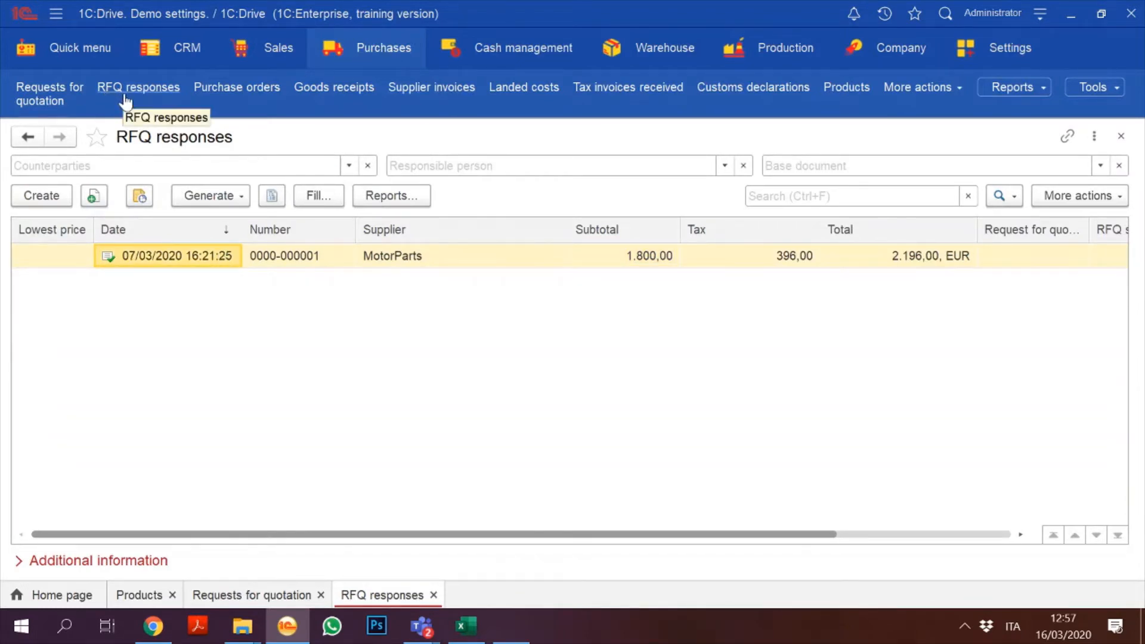
{"action": "left_click", "coordinate": [75, 99]}
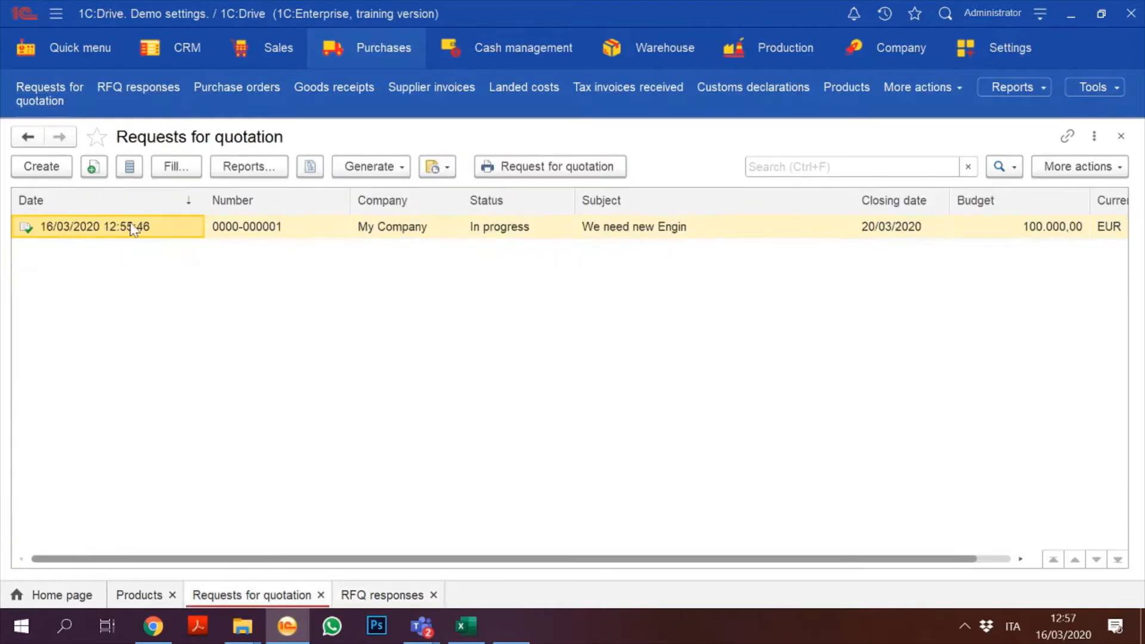
{"action": "left_click", "coordinate": [386, 173]}
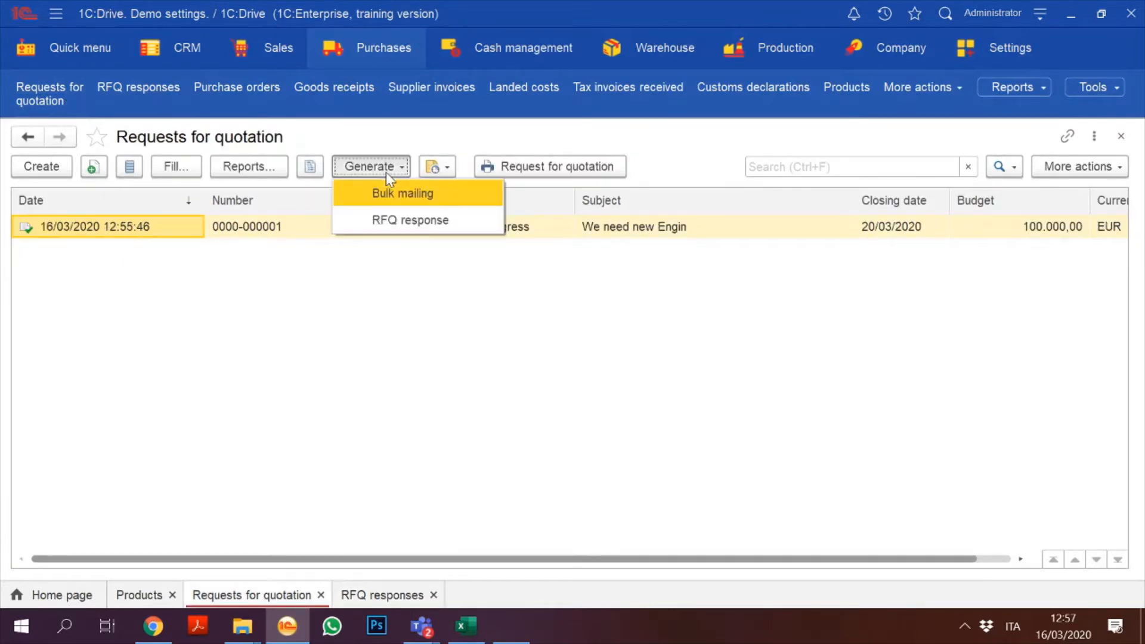
{"action": "left_click", "coordinate": [395, 224]}
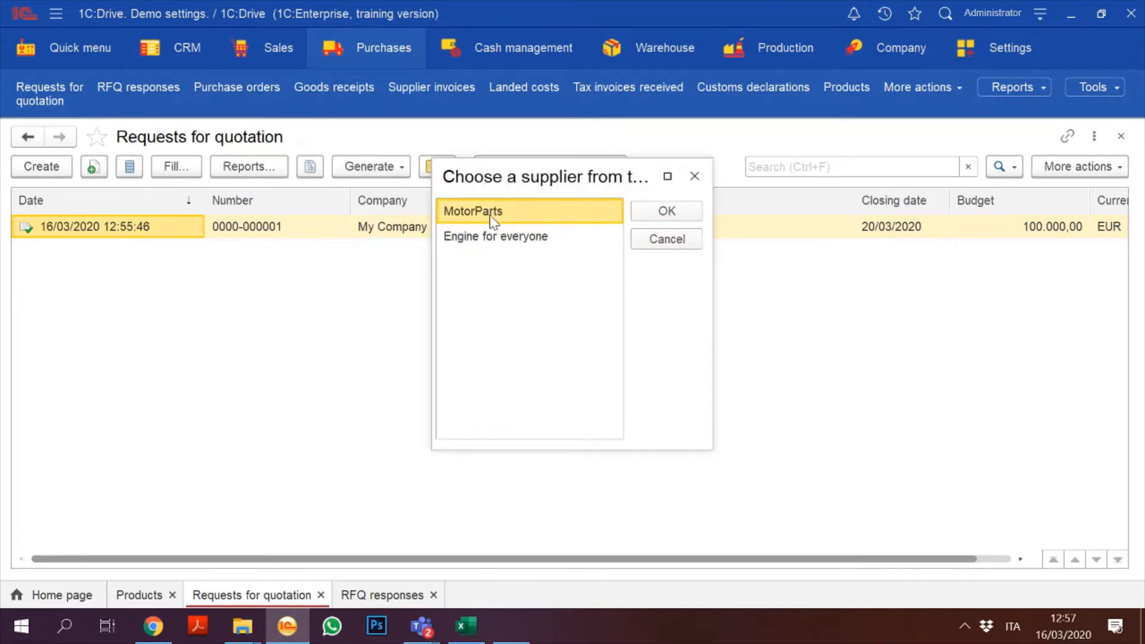
{"action": "left_click", "coordinate": [666, 239]}
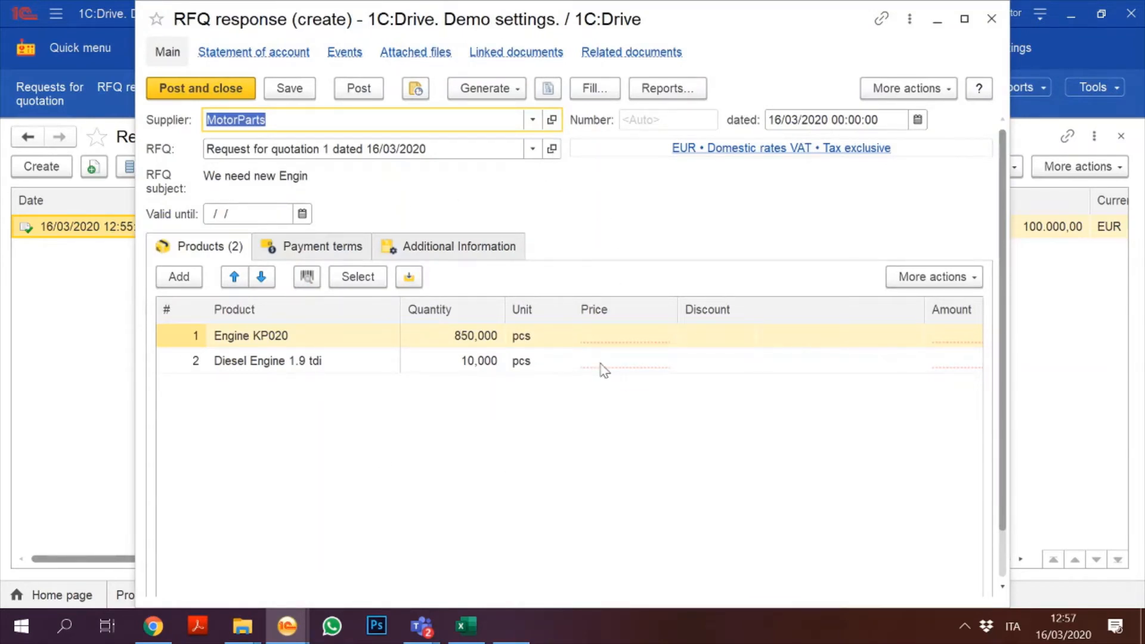
Step: Quote 900 for Engine KP020 and 1.000 for Diesel Engine 1.9 tdi, valid until 31/03/2020, and close the quote
{"action": "left_click", "coordinate": [614, 341]}
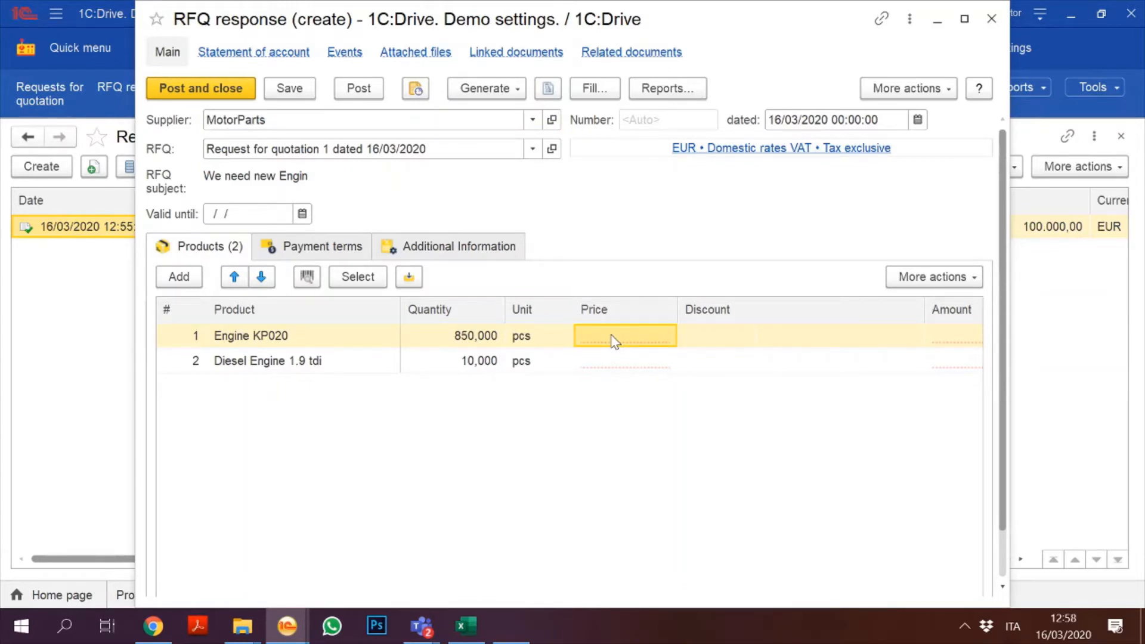
{"action": "type", "text": "900,00"}
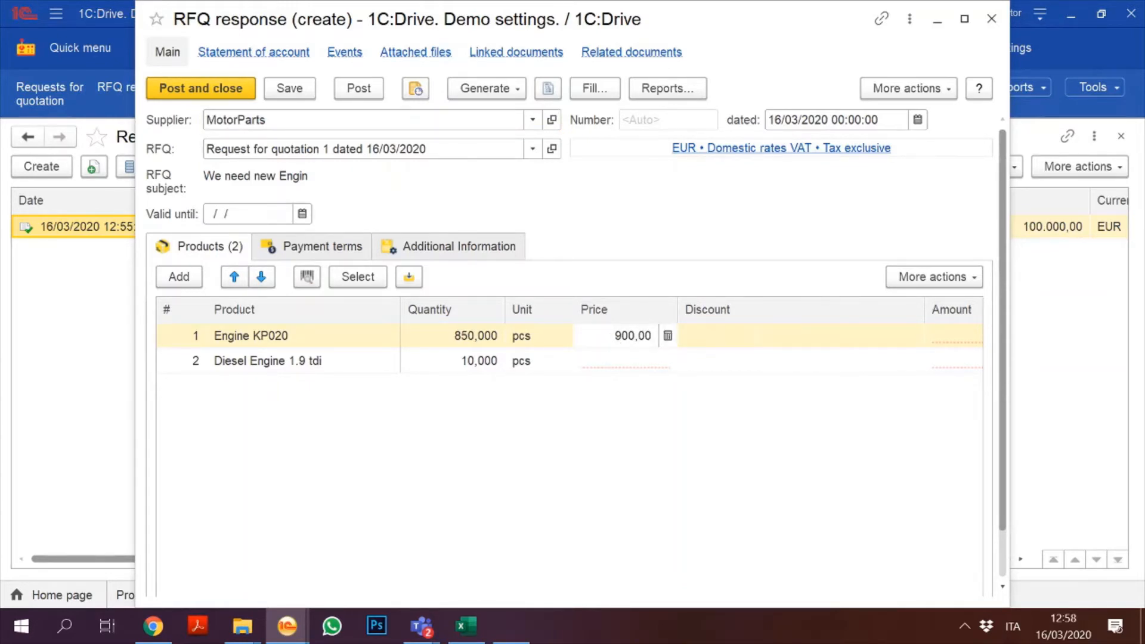
{"action": "left_click", "coordinate": [616, 365]}
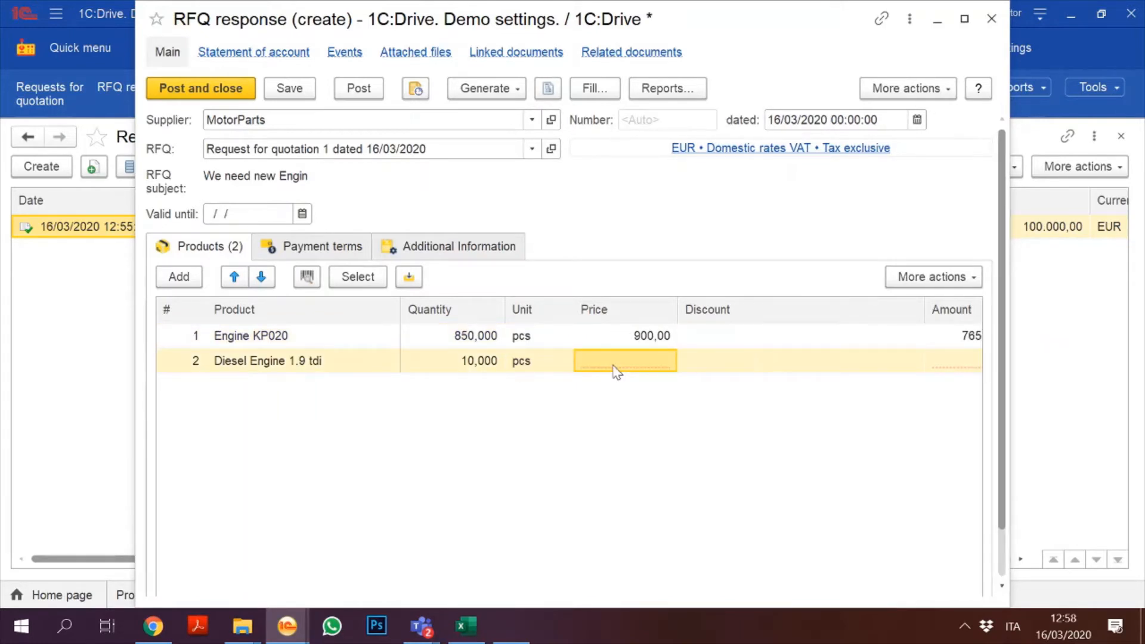
{"action": "type", "text": "100"}
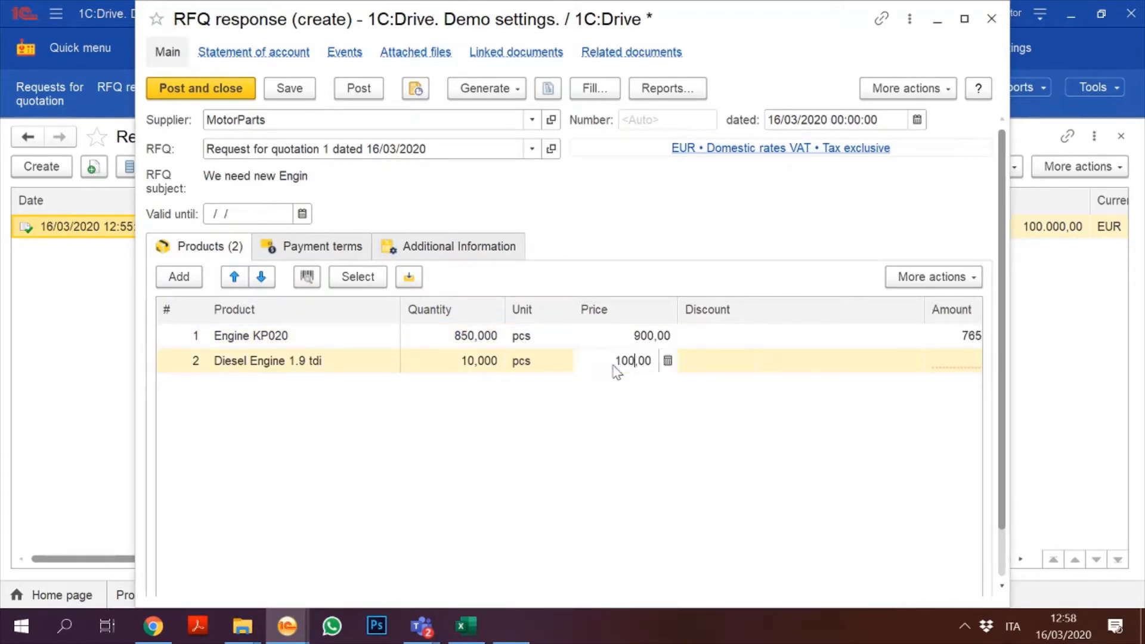
{"action": "left_click", "coordinate": [563, 420]}
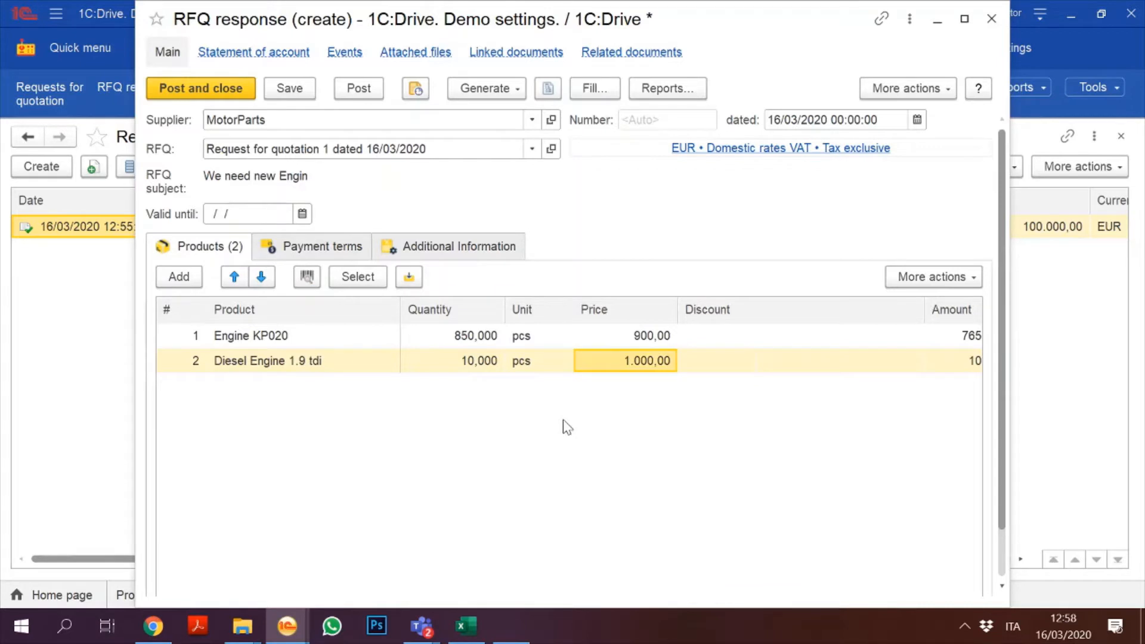
{"action": "left_click_drag", "start_coordinate": [1013, 317], "coordinate": [1130, 324]}
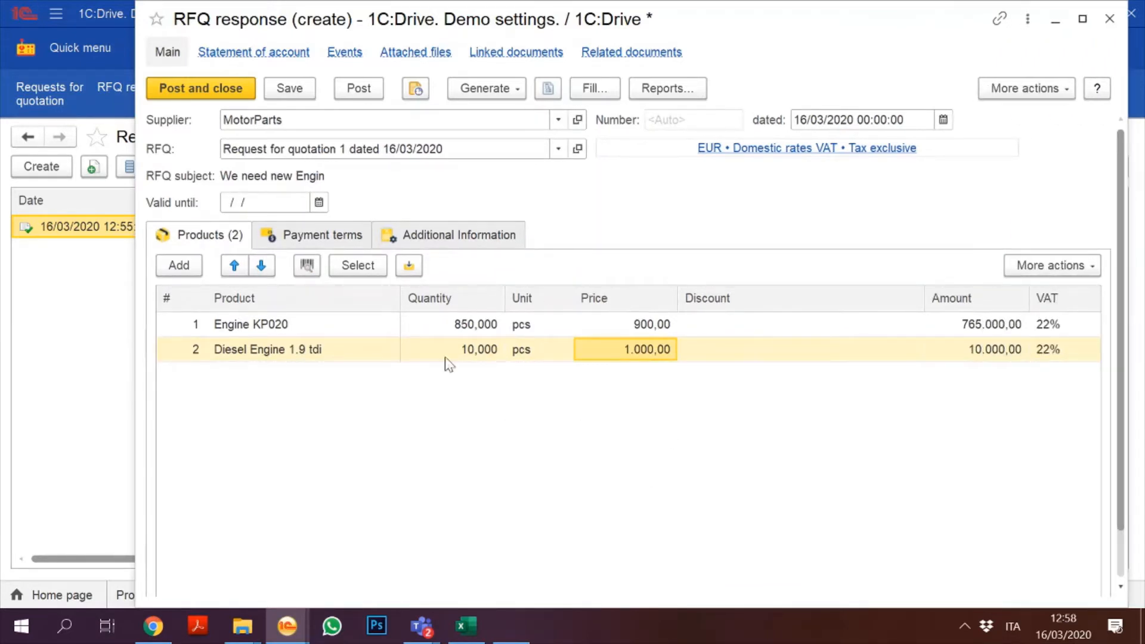
{"action": "left_click", "coordinate": [320, 203]}
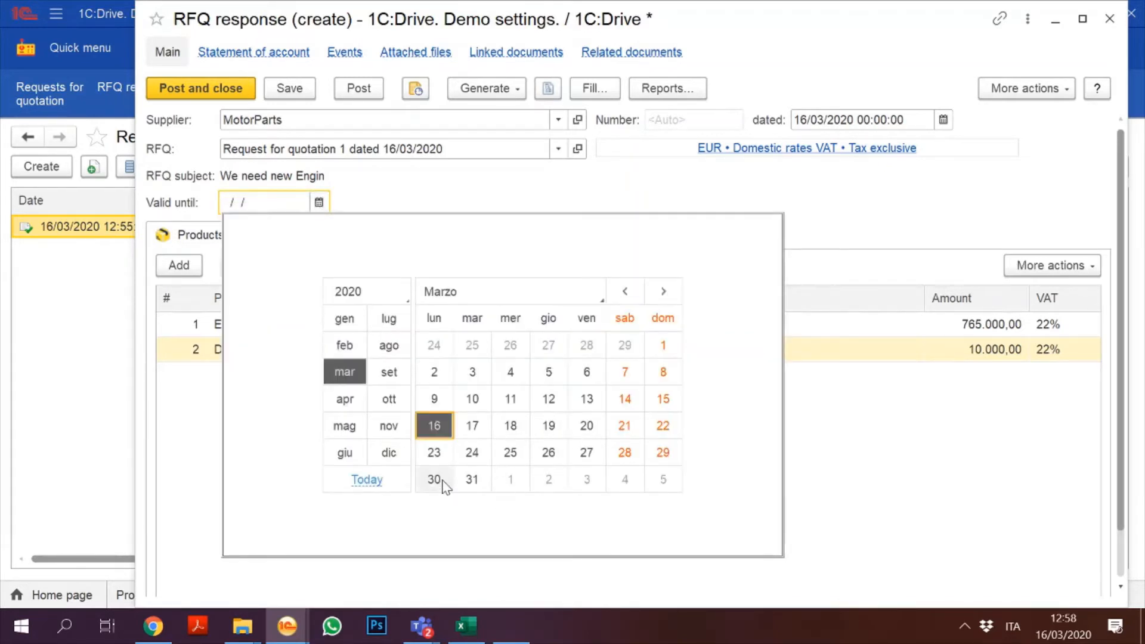
{"action": "left_click", "coordinate": [468, 479]}
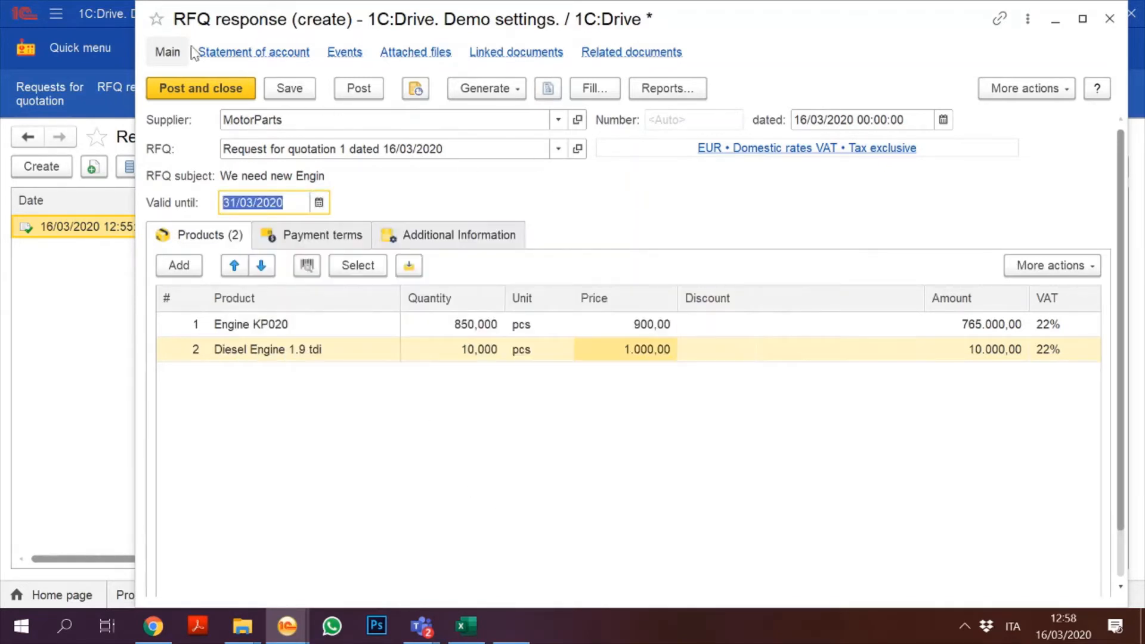
{"action": "left_click", "coordinate": [206, 89]}
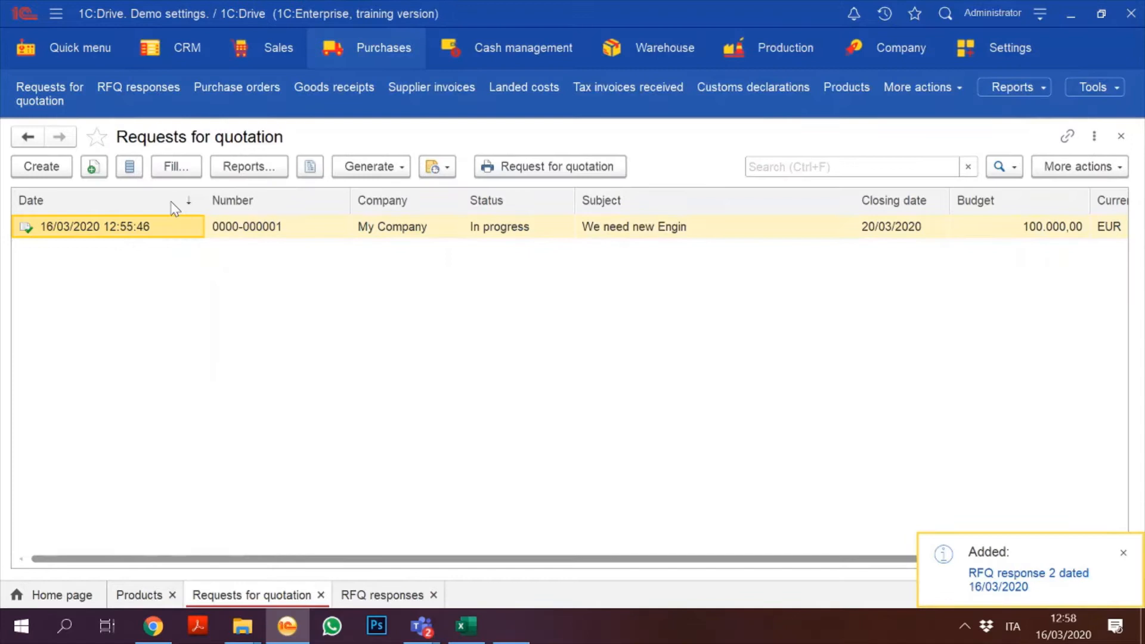
Step: Generate an RFQ response from Engine for everyone quoting 800 for Engine KP020 and 820 for Diesel Engine 1.9 tdi
{"action": "left_click", "coordinate": [384, 166]}
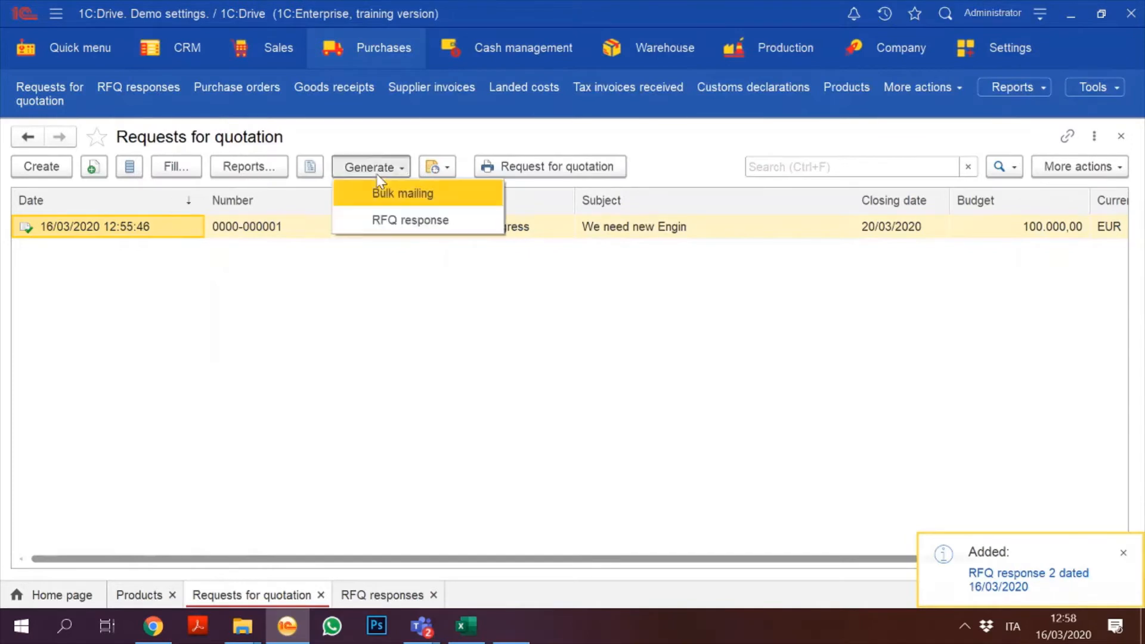
{"action": "left_click", "coordinate": [414, 220]}
{"action": "double_click", "coordinate": [527, 238]}
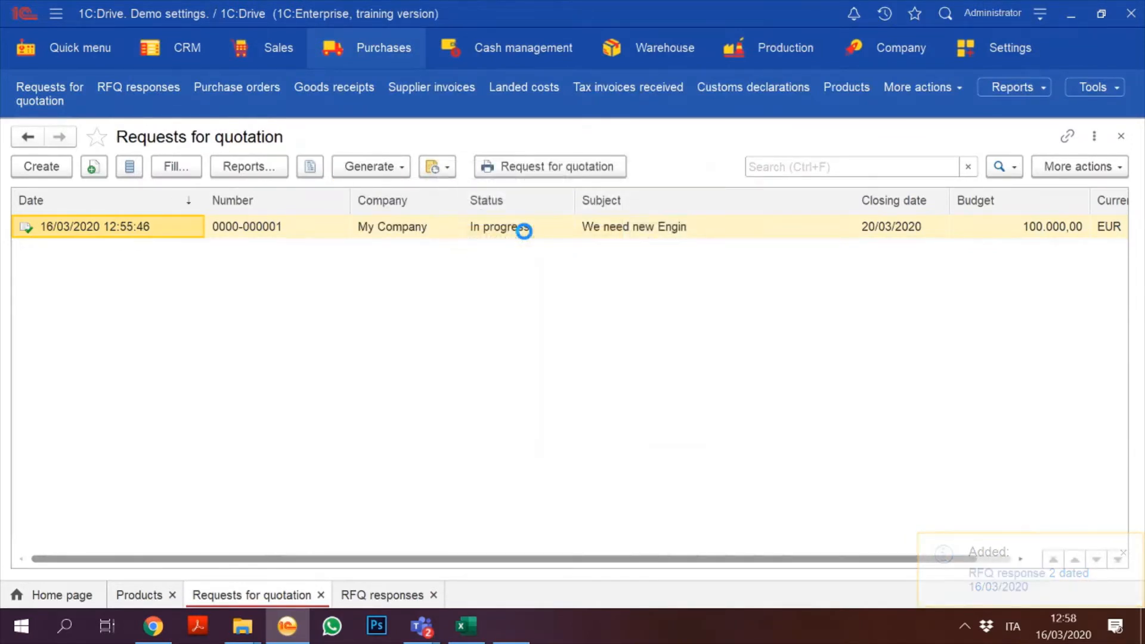
{"action": "left_click", "coordinate": [617, 340]}
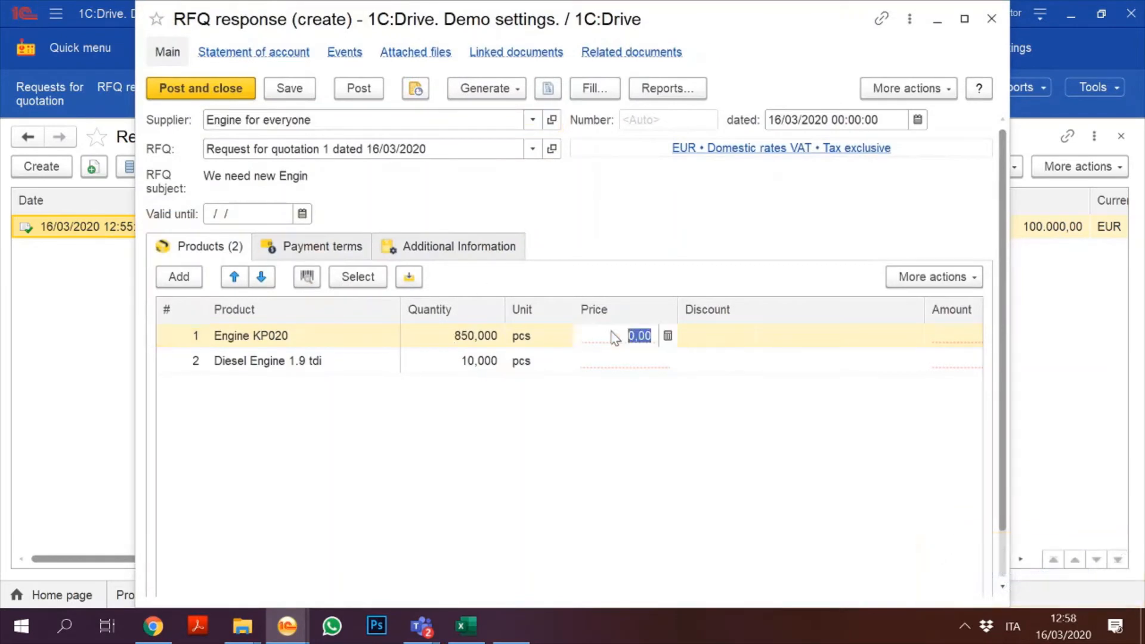
{"action": "type", "text": "80"}
{"action": "key", "text": "Tab"}
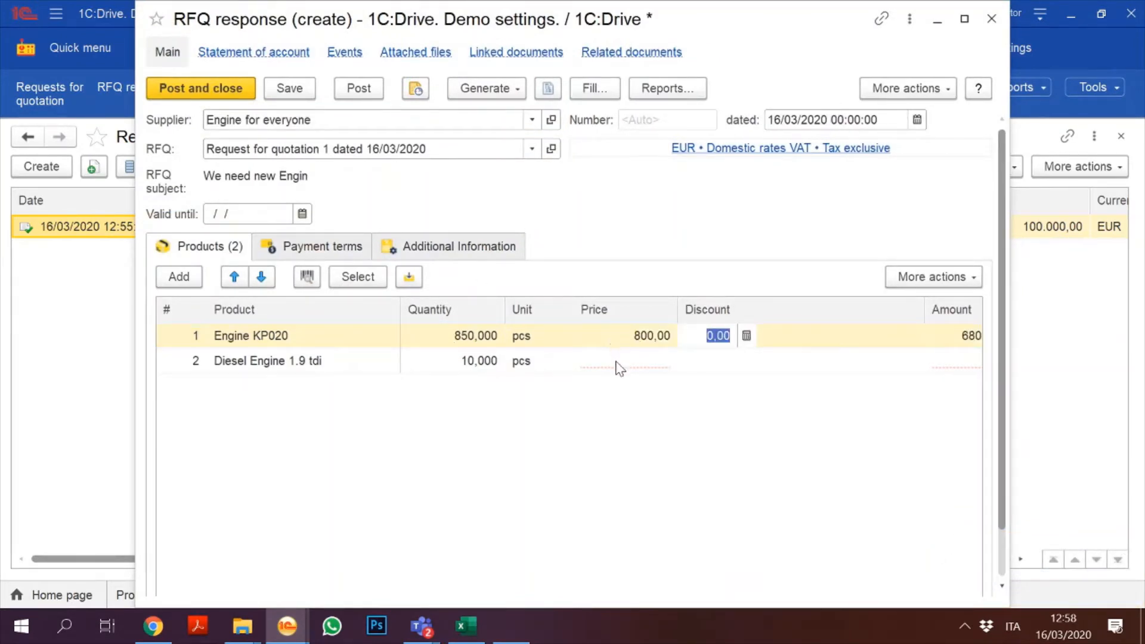
{"action": "left_click", "coordinate": [617, 365]}
{"action": "type", "text": "820"}
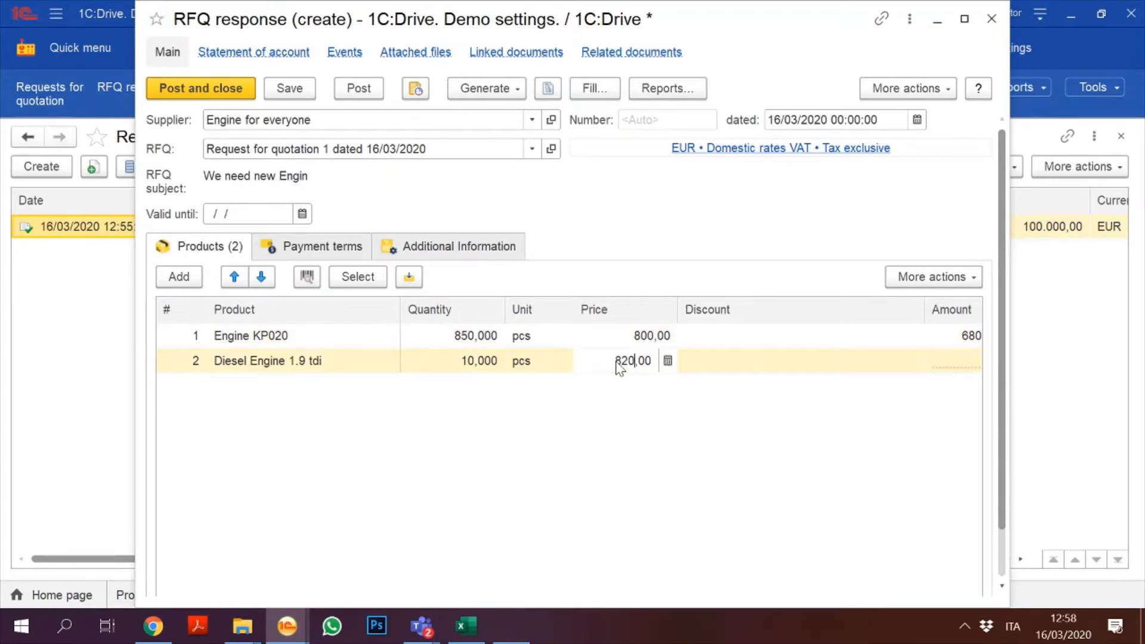
{"action": "key", "text": "Return"}
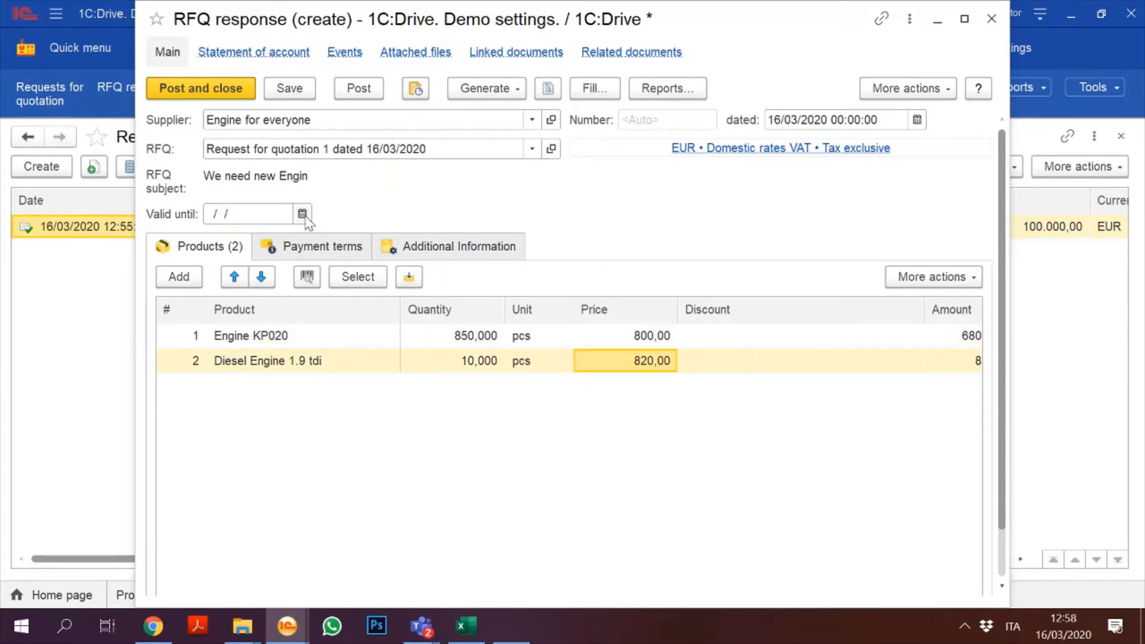
Step: Make the quote valid until 20/03/2020, post it and close it
{"action": "left_click", "coordinate": [302, 214]}
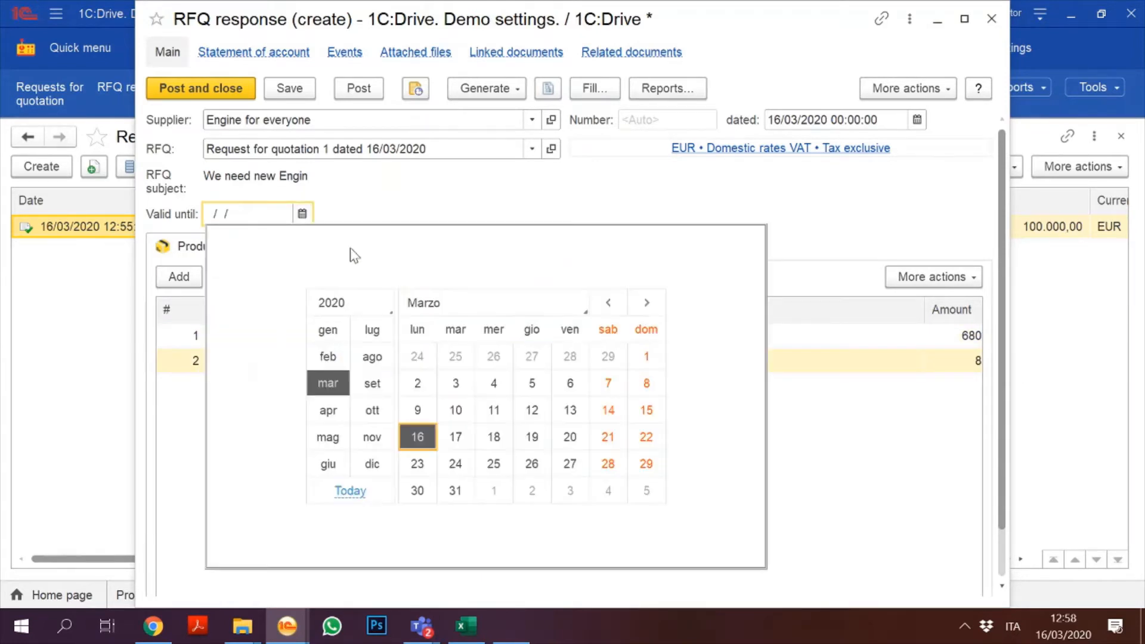
{"action": "left_click", "coordinate": [574, 442]}
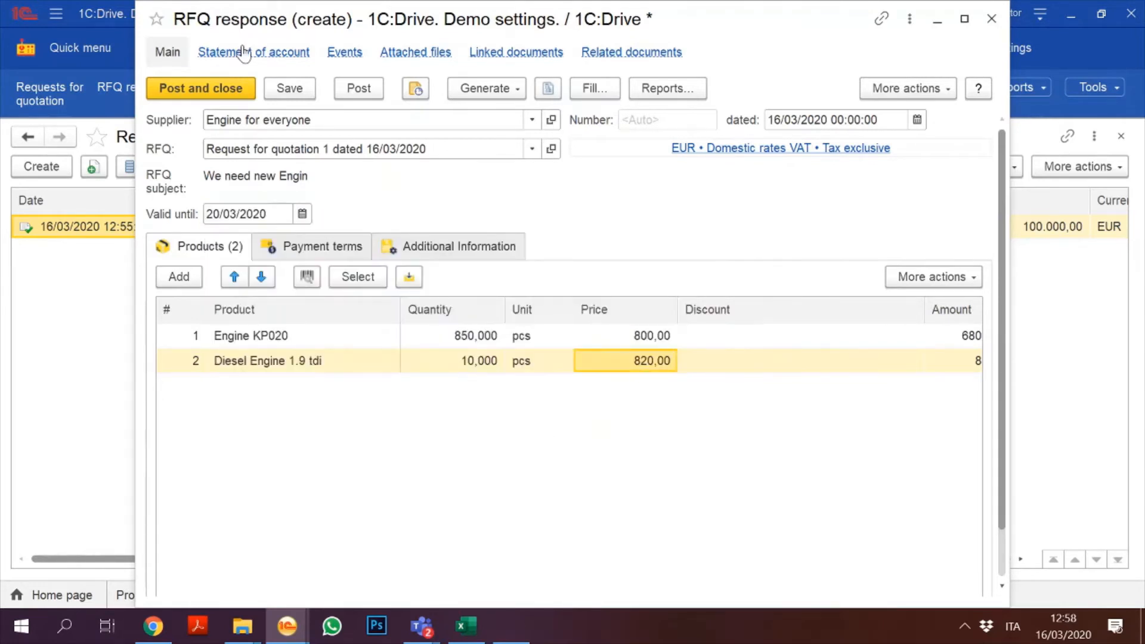
{"action": "left_click", "coordinate": [355, 89]}
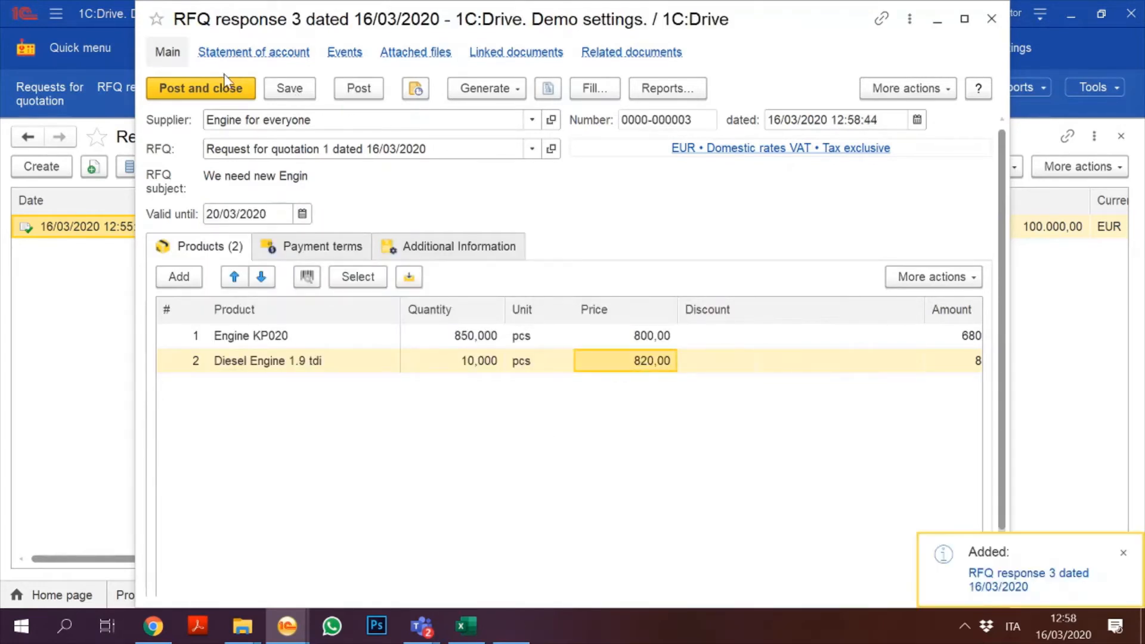
{"action": "left_click", "coordinate": [230, 91]}
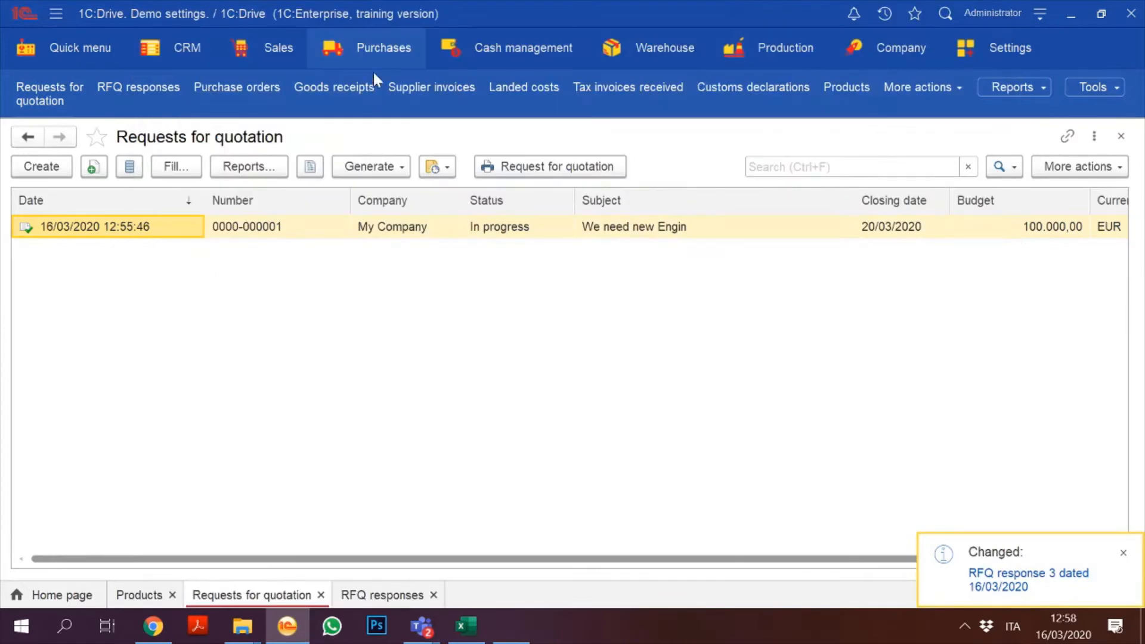
Step: Open the RFQ responses list and inspect Engine for everyone's 839.604,00 EUR quote, flagged lowest price
{"action": "left_click", "coordinate": [381, 48]}
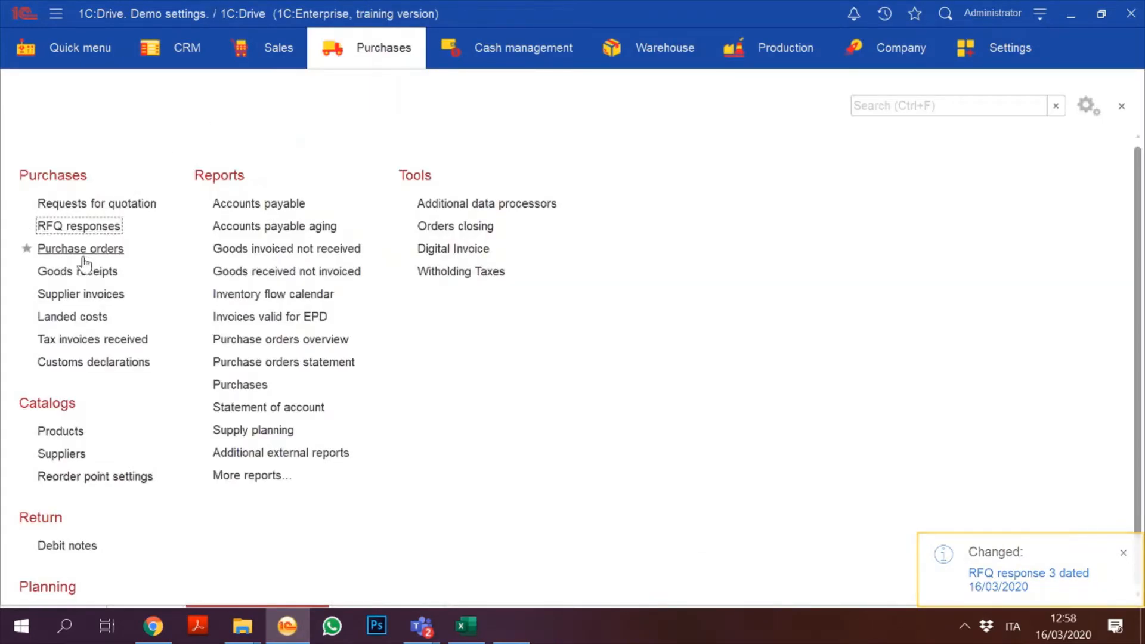
{"action": "left_click", "coordinate": [78, 225]}
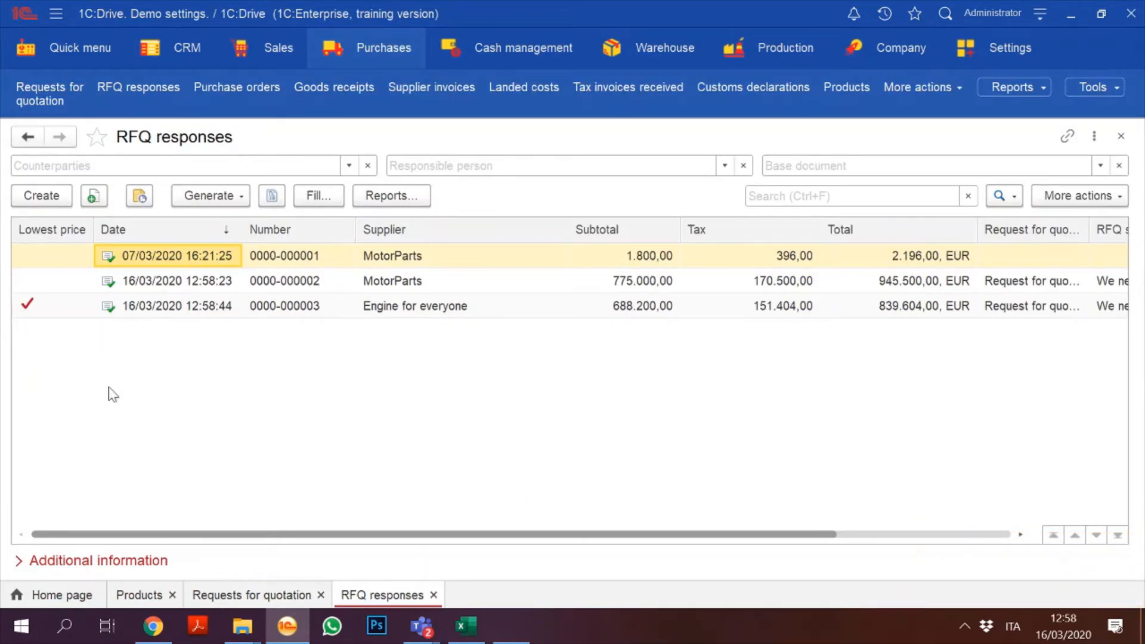
{"action": "left_click", "coordinate": [425, 306]}
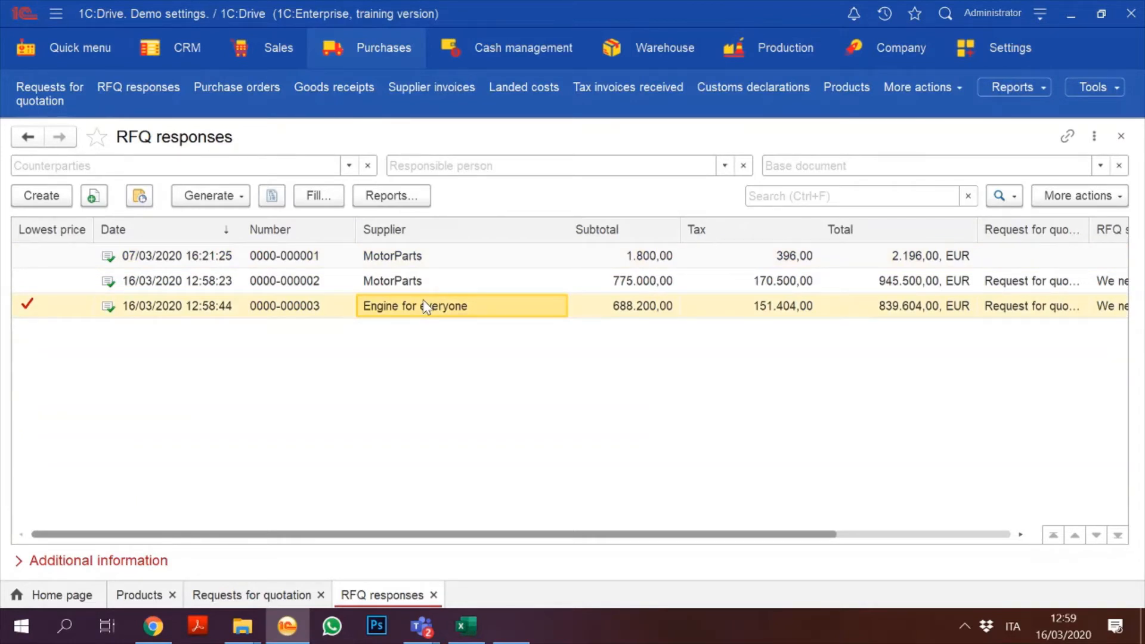
{"action": "key", "text": "Left"}
{"action": "key", "text": "Left"}
{"action": "key", "text": "Left"}
{"action": "key", "text": "Right"}
{"action": "key", "text": "Right"}
{"action": "key", "text": "Right"}
{"action": "key", "text": "Right"}
{"action": "key", "text": "Right"}
{"action": "key", "text": "Right"}
{"action": "key", "text": "Left"}
{"action": "key", "text": "Left"}
{"action": "key", "text": "Left"}
{"action": "key", "text": "Left"}
{"action": "key", "text": "Left"}
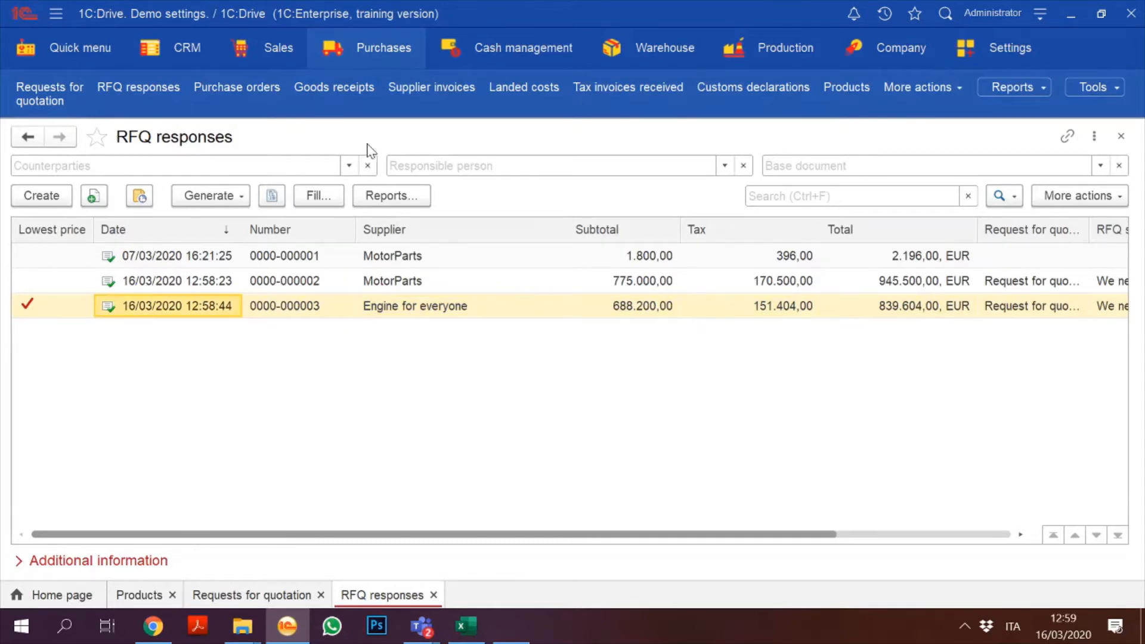
{"action": "left_click", "coordinate": [238, 194]}
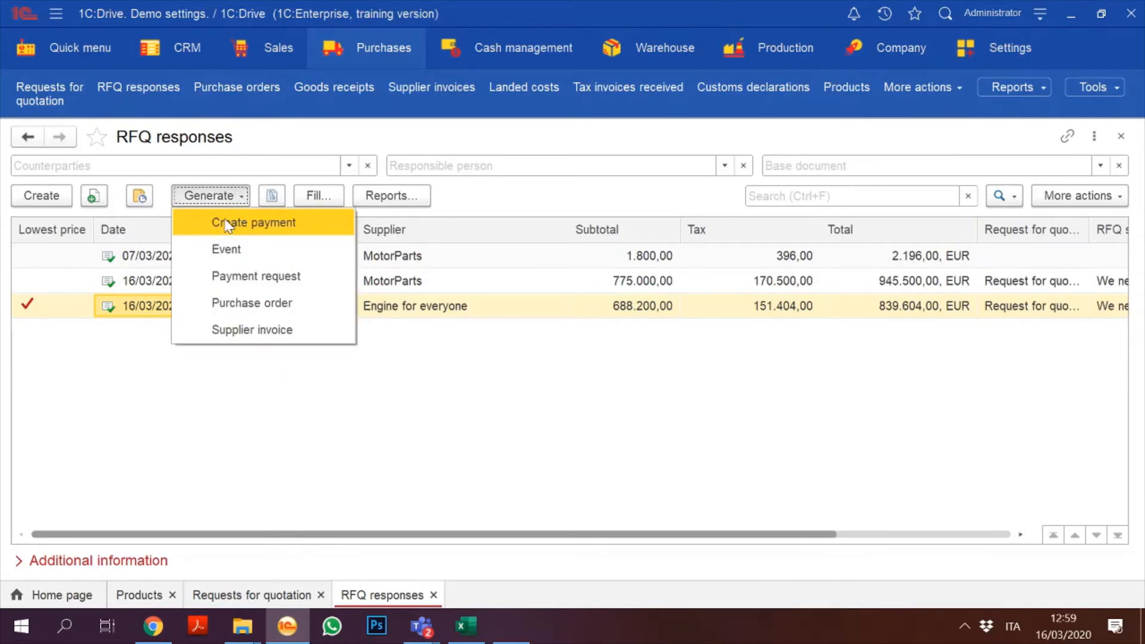
Step: Create a purchase order from the quote with status In esecuzione and post it as order 7
{"action": "left_click", "coordinate": [239, 303]}
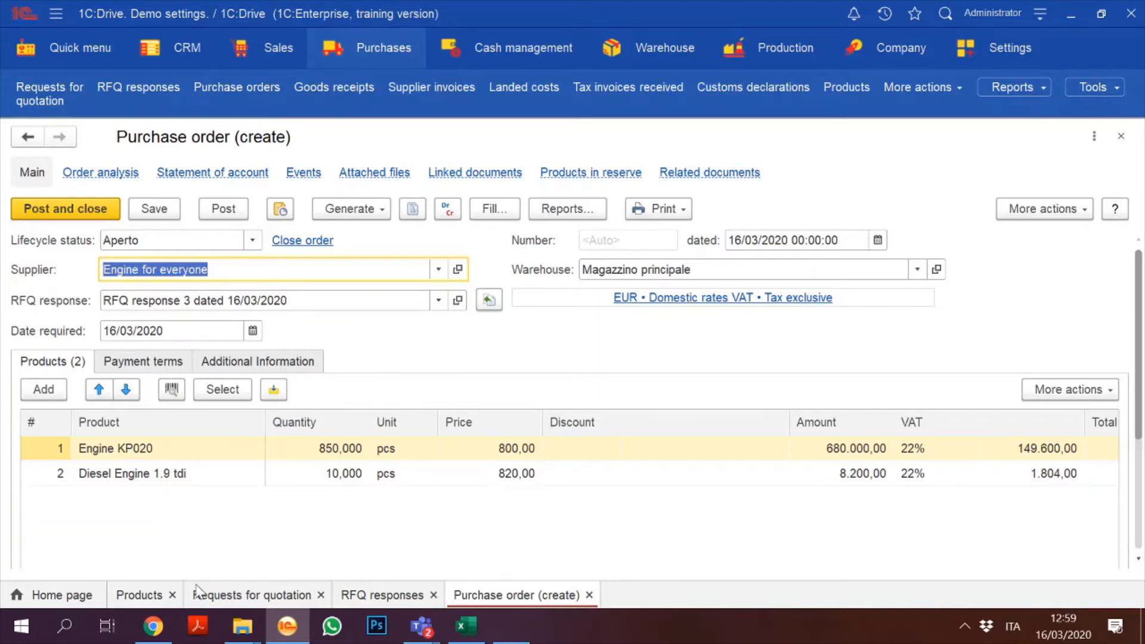
{"action": "left_click", "coordinate": [249, 242]}
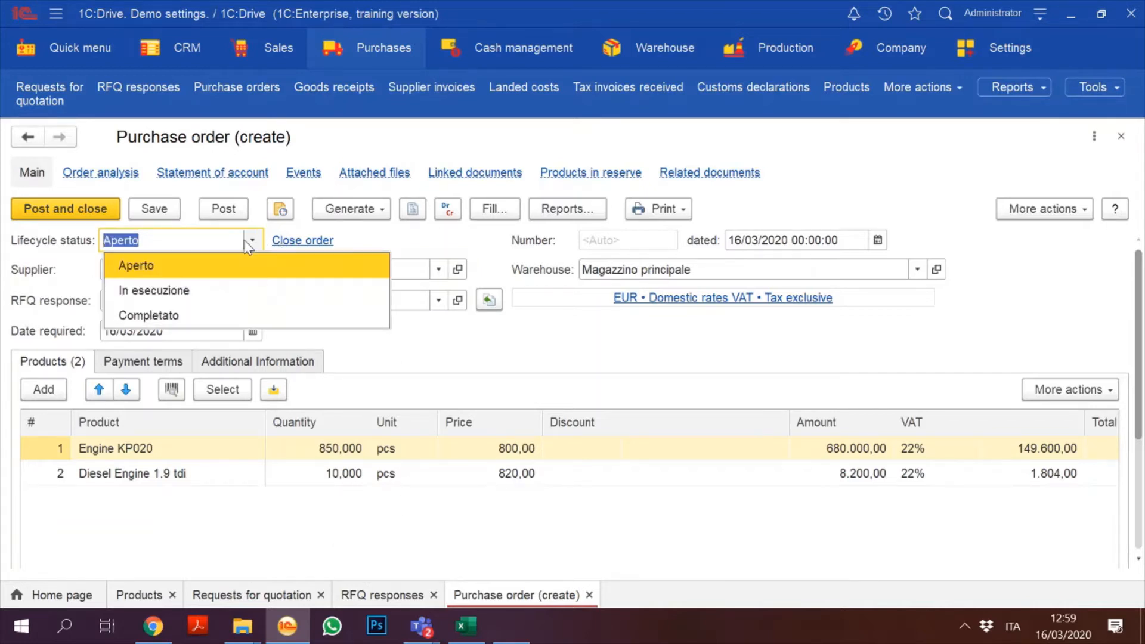
{"action": "left_click", "coordinate": [173, 293]}
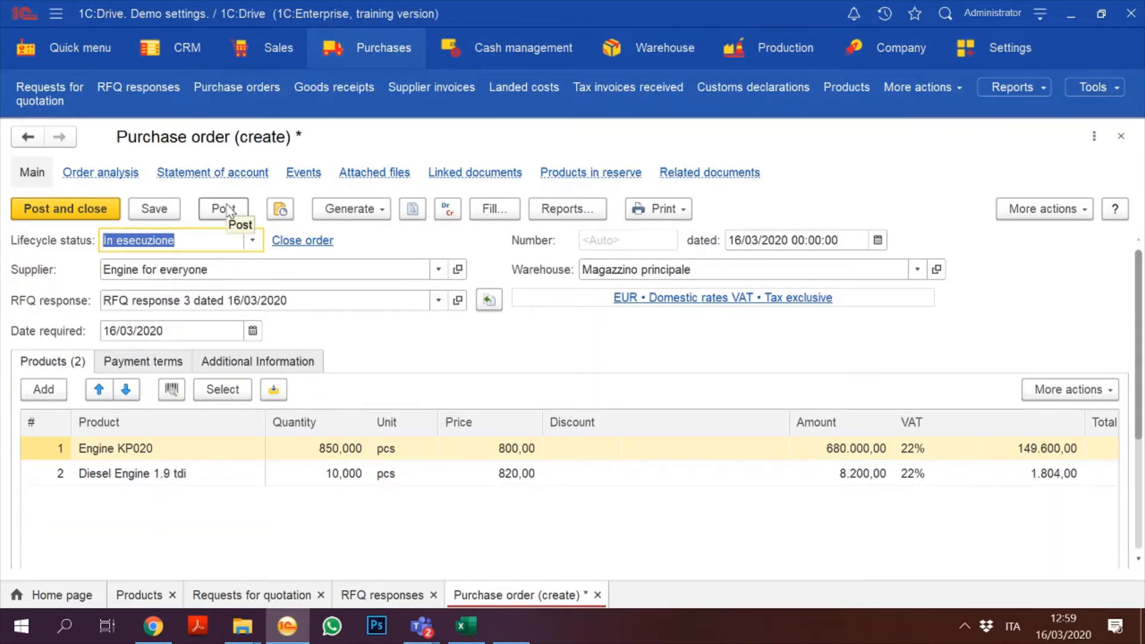
{"action": "left_click", "coordinate": [74, 215]}
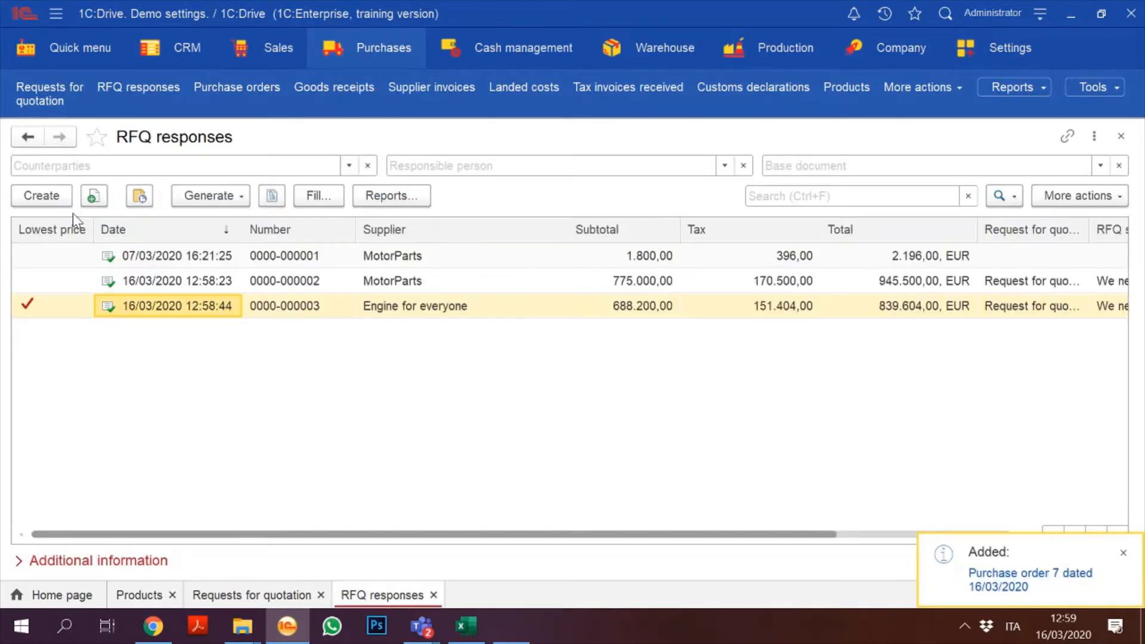
Step: Open the purchase orders list and compare MotorParts order 6 with Engine for everyone's order 7
{"action": "left_click", "coordinate": [332, 50]}
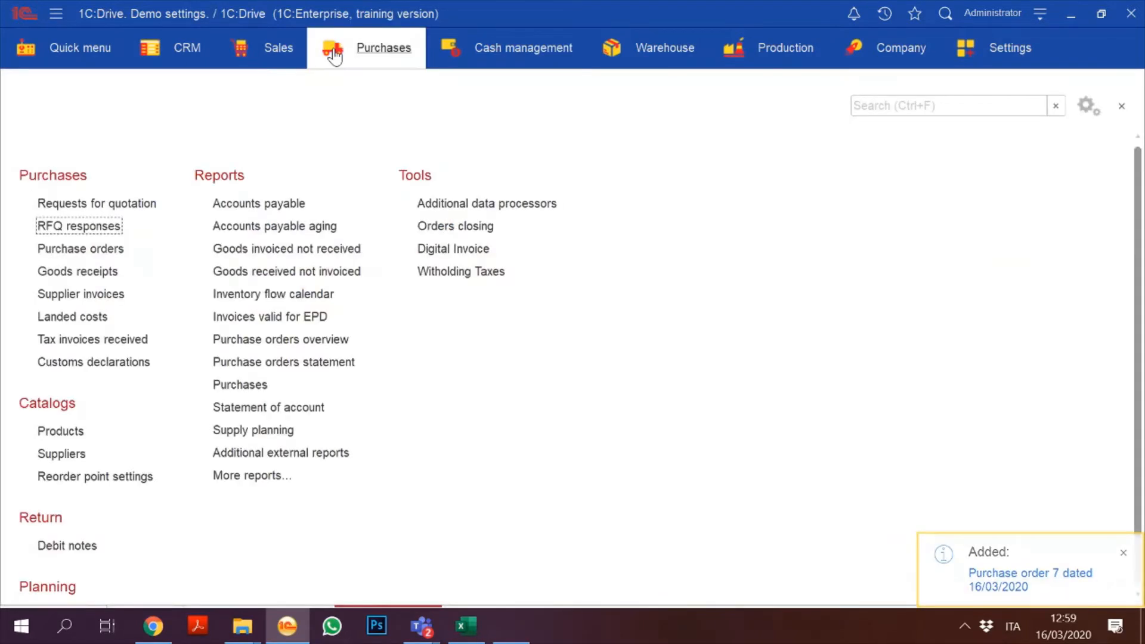
{"action": "left_click", "coordinate": [101, 248]}
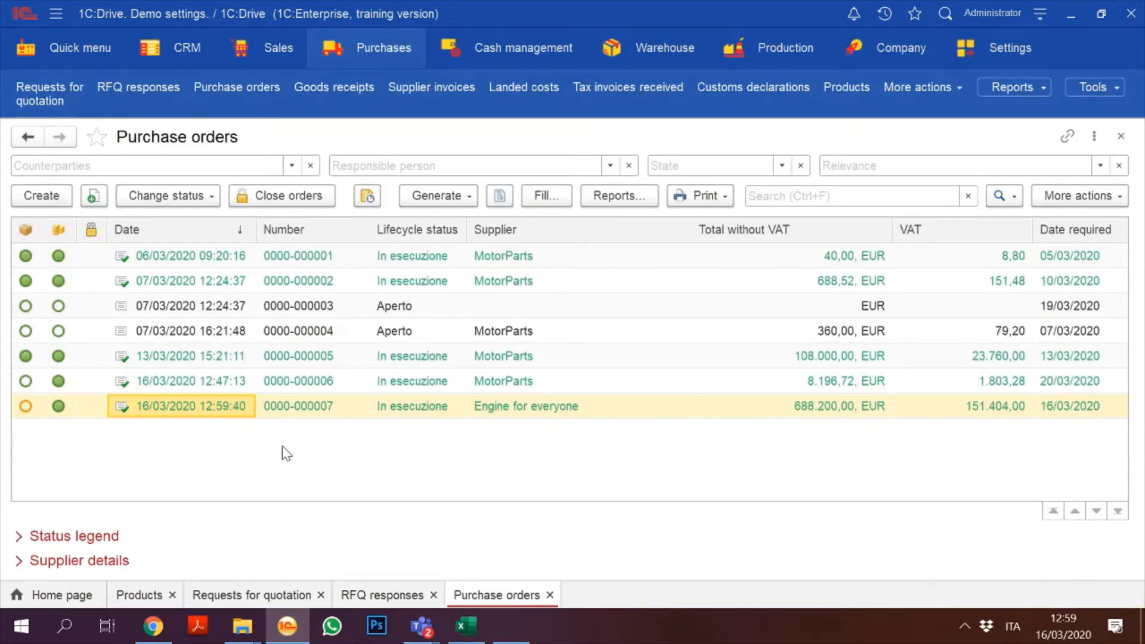
{"action": "left_click", "coordinate": [499, 387]}
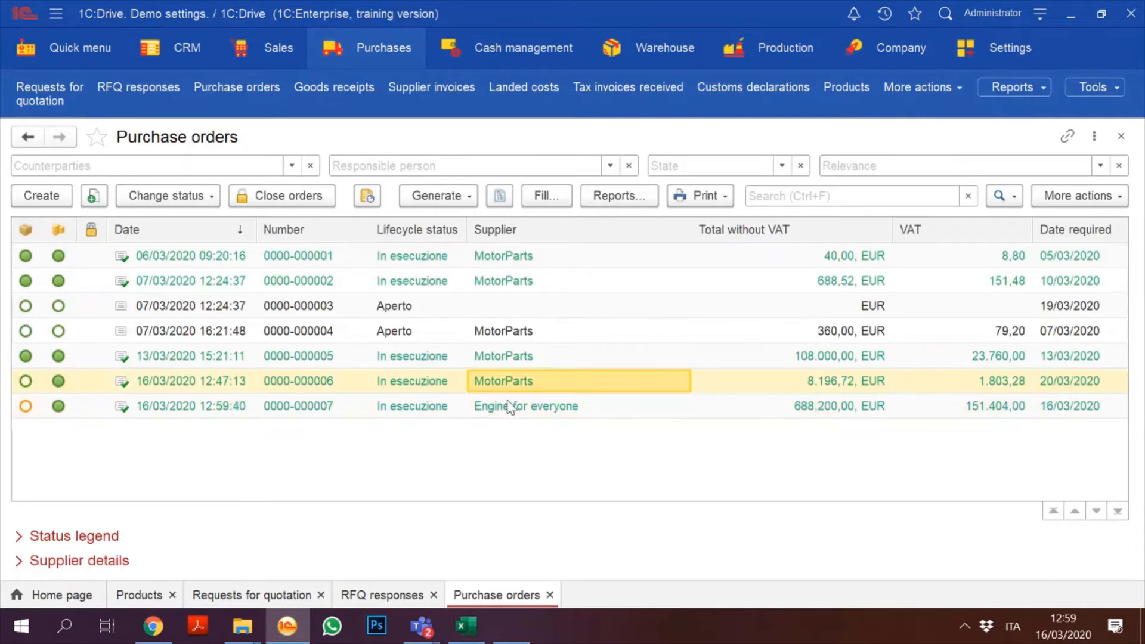
{"action": "left_click", "coordinate": [510, 409]}
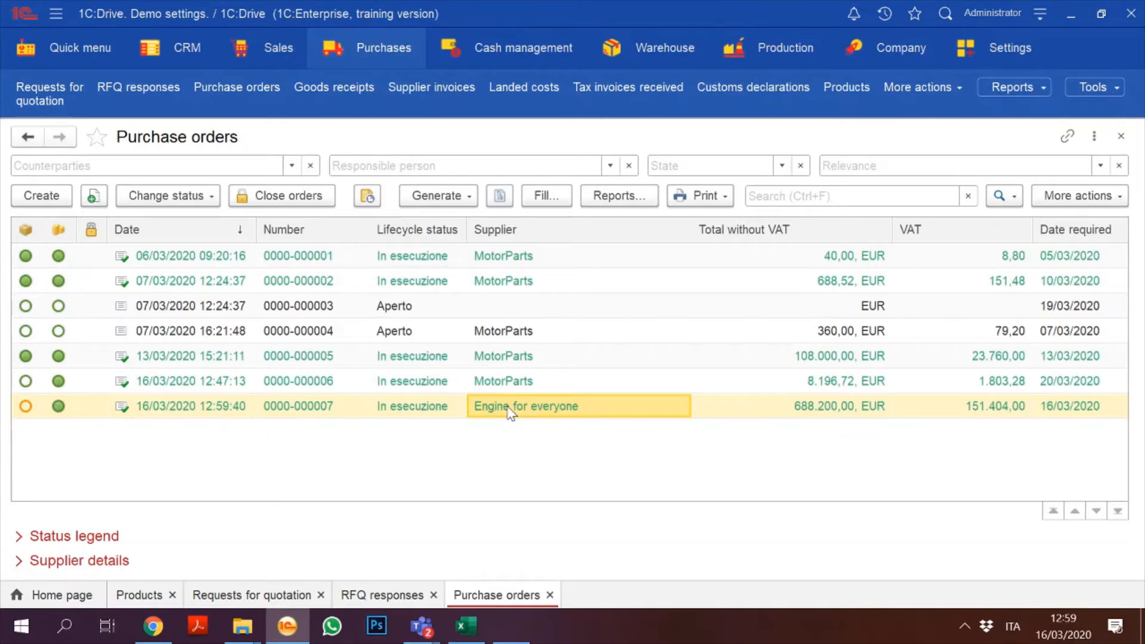
{"action": "left_click", "coordinate": [363, 71]}
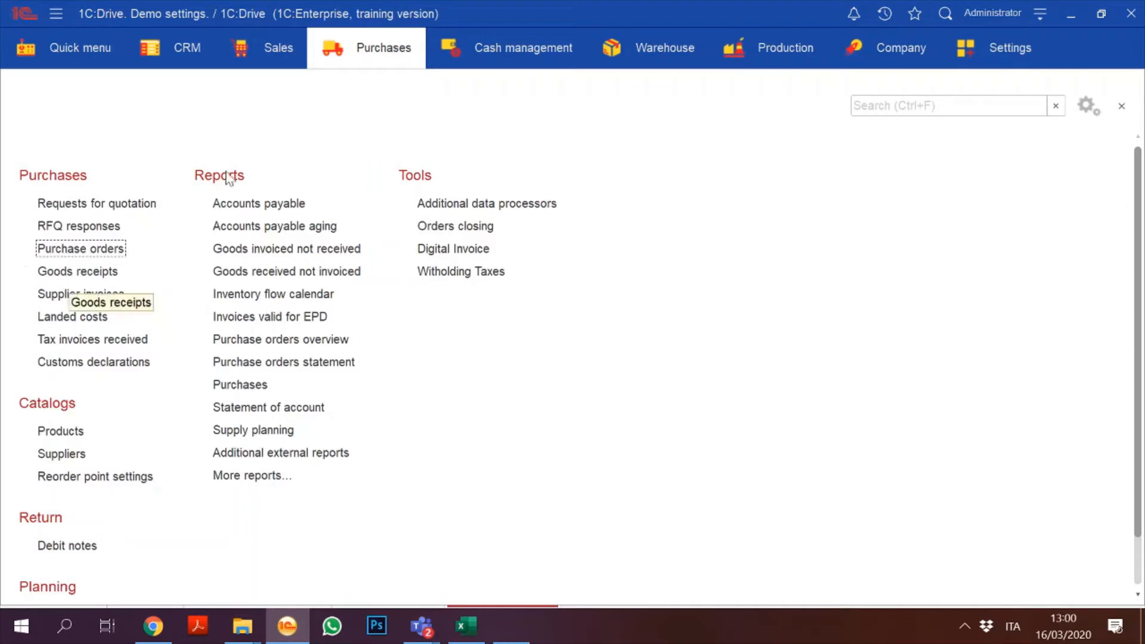
Step: Open the Goods receipts list and create a new goods receipt
{"action": "left_click", "coordinate": [97, 272]}
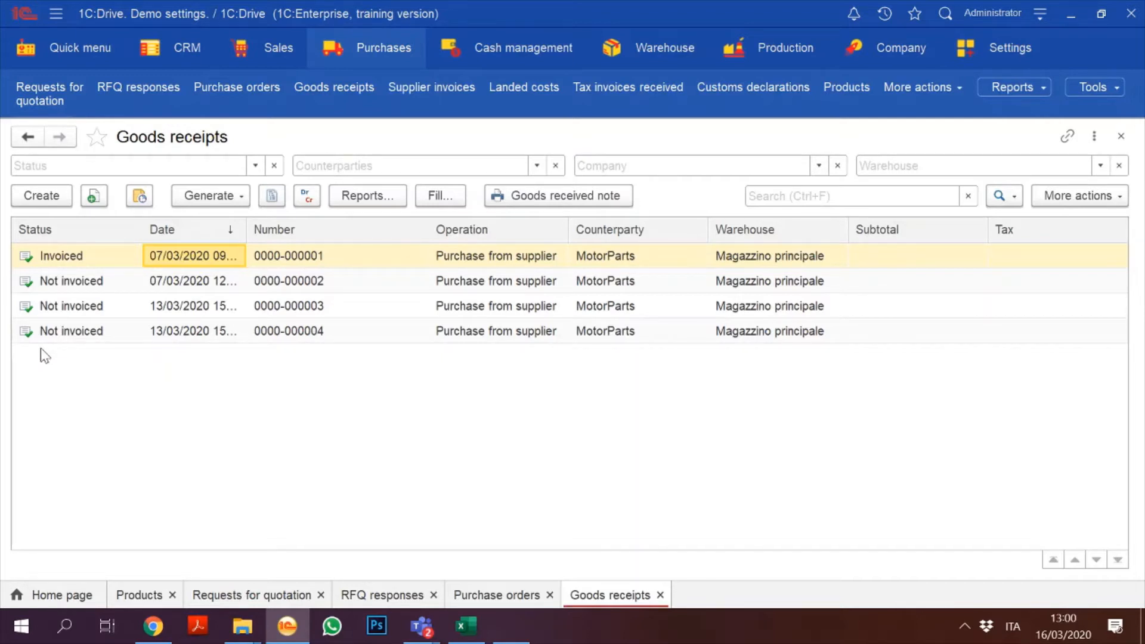
{"action": "left_click", "coordinate": [51, 192]}
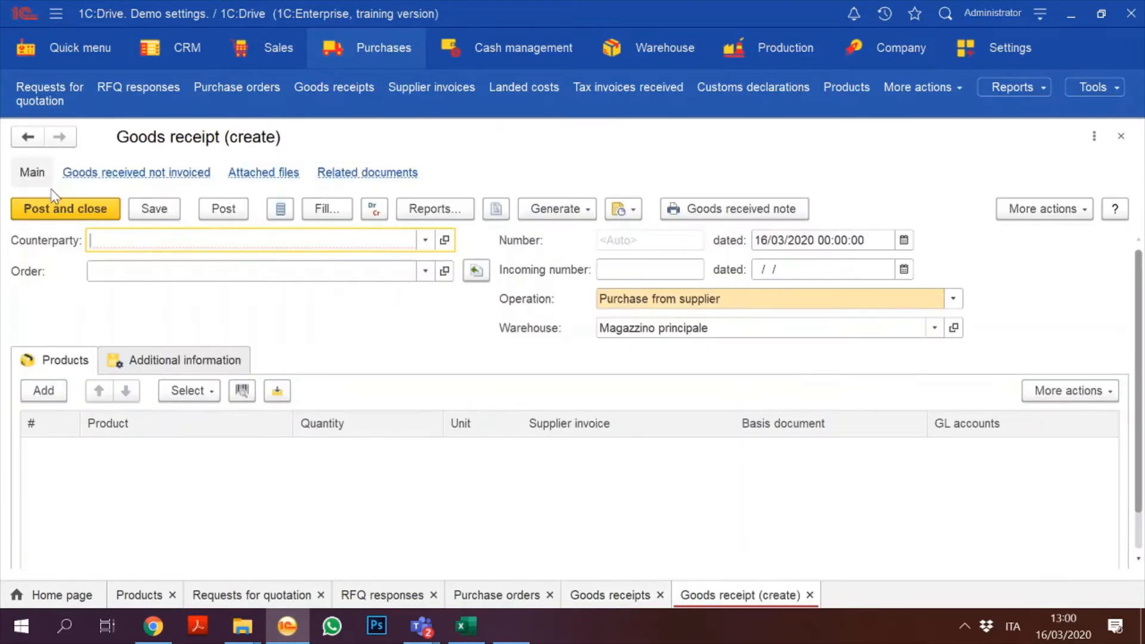
Step: Set counterparty Engine for everyone, link Purchase order 7, and fill the receipt lines from it
{"action": "left_click", "coordinate": [422, 246]}
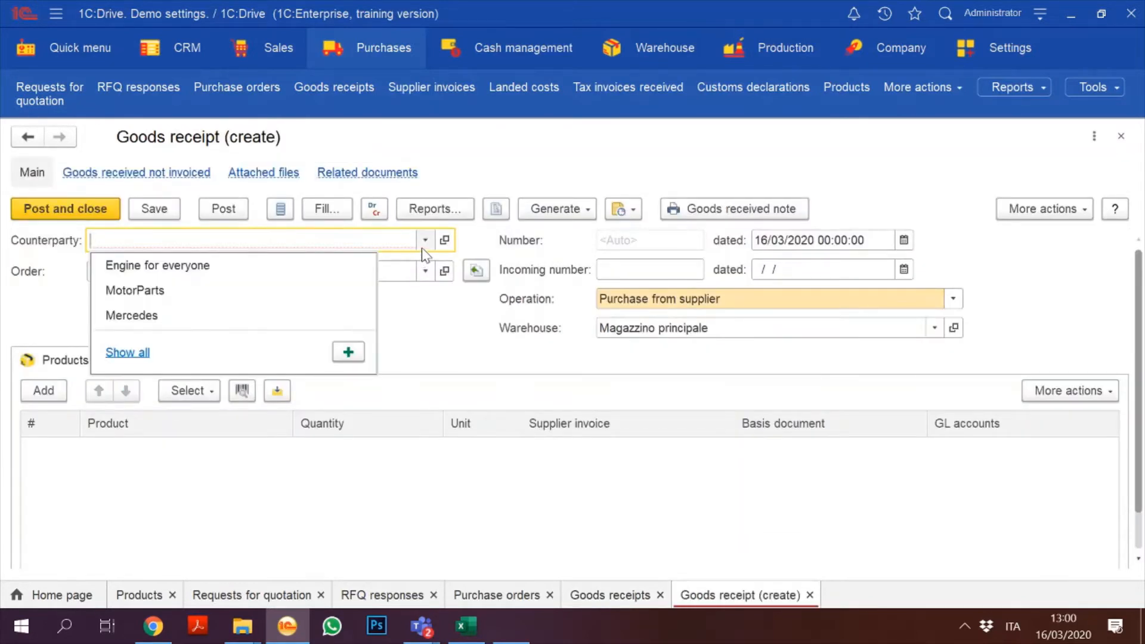
{"action": "left_click", "coordinate": [306, 266]}
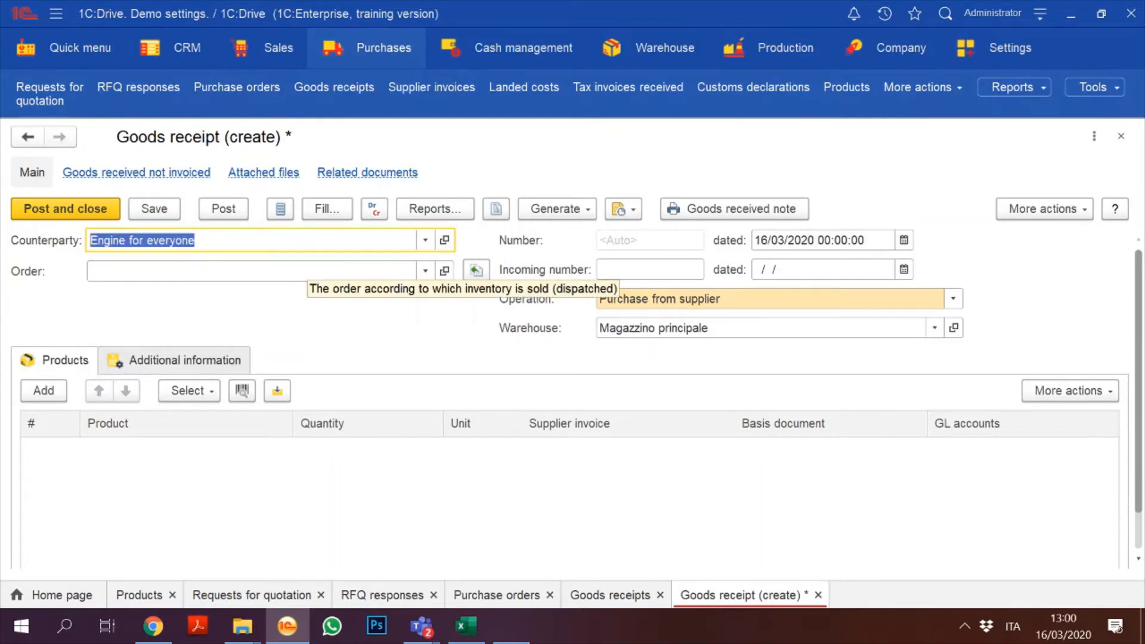
{"action": "left_click", "coordinate": [425, 270]}
{"action": "left_click", "coordinate": [115, 389]}
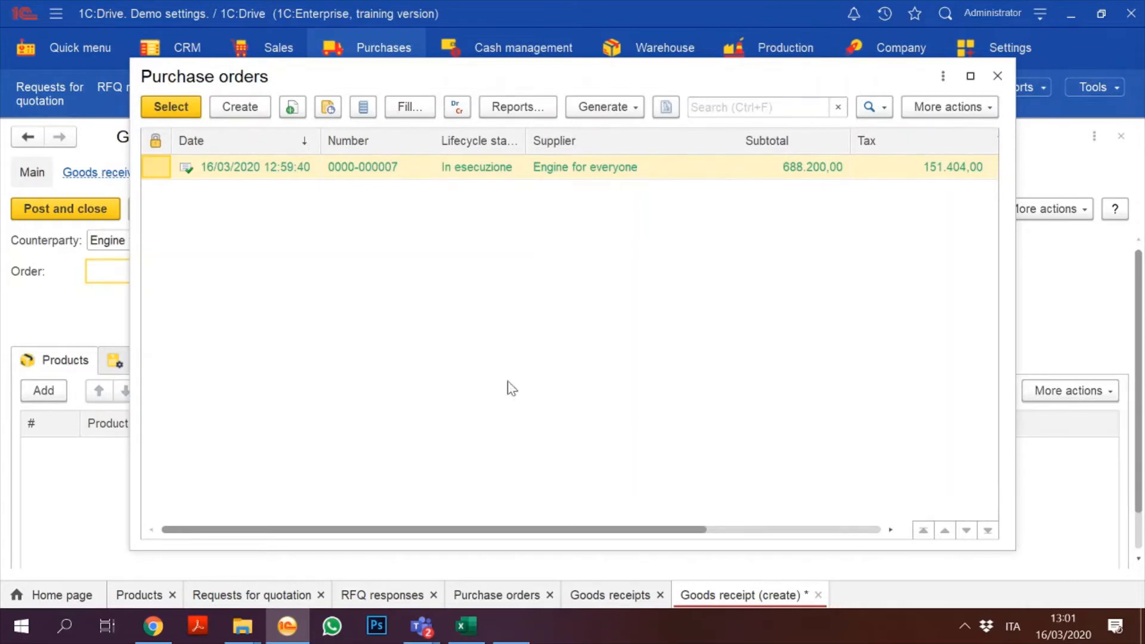
{"action": "left_click", "coordinate": [997, 76]}
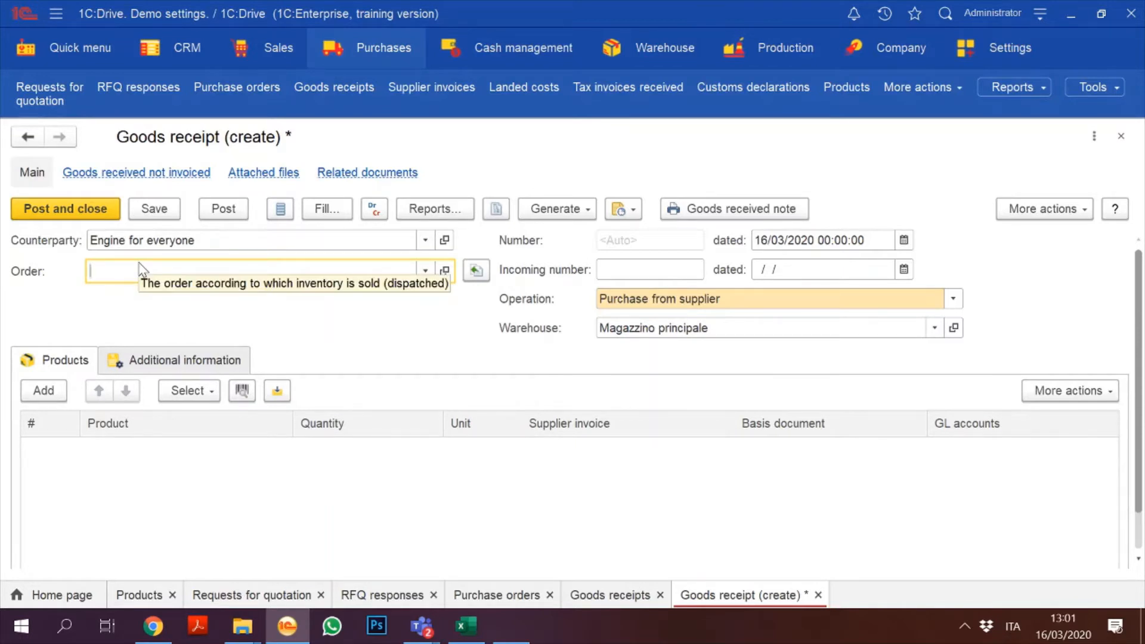
{"action": "left_click", "coordinate": [424, 272]}
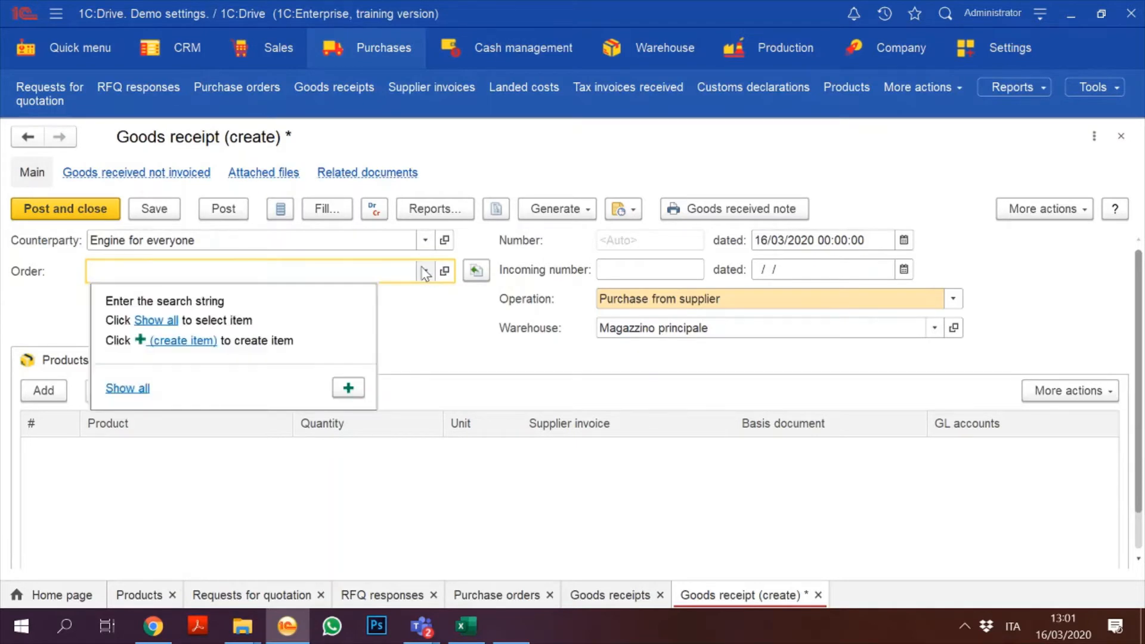
{"action": "left_click", "coordinate": [127, 388]}
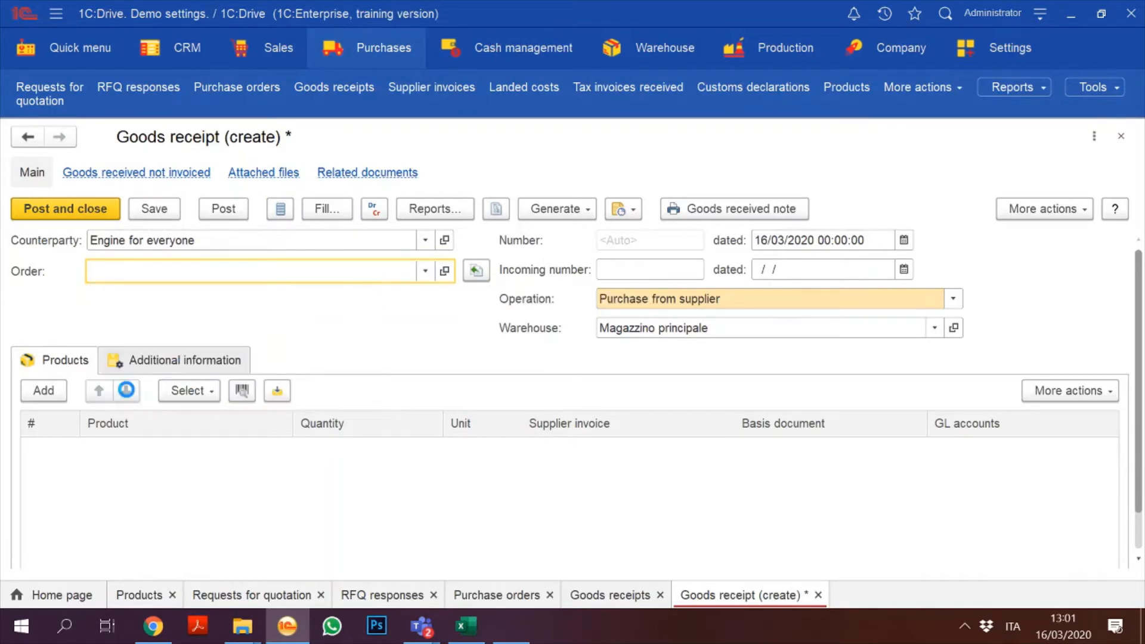
{"action": "double_click", "coordinate": [286, 170]}
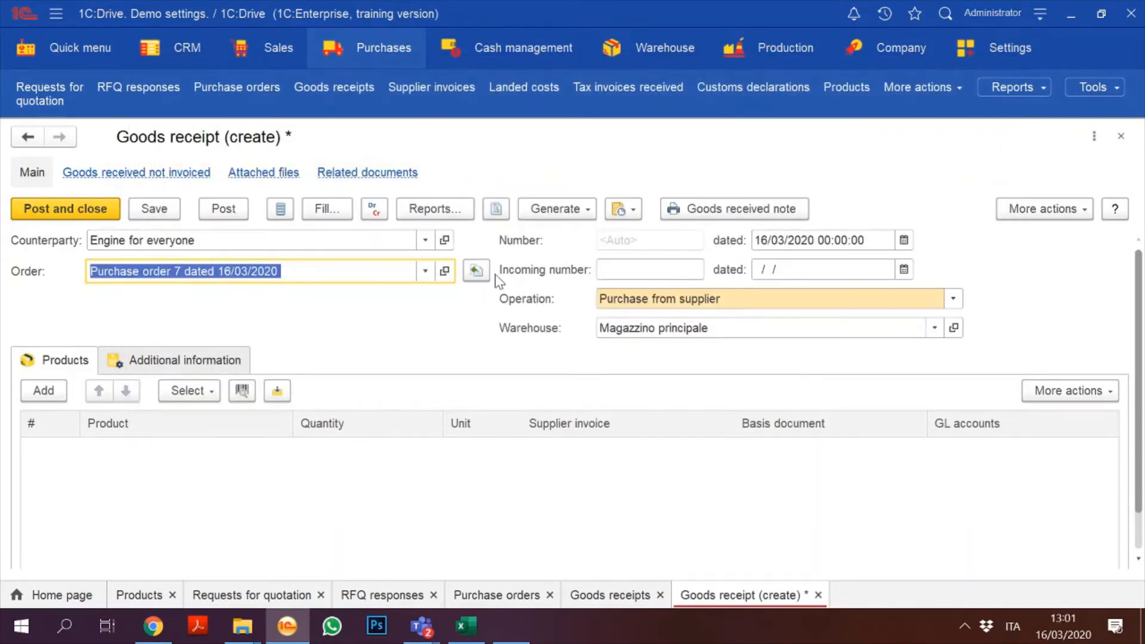
{"action": "left_click", "coordinate": [476, 272]}
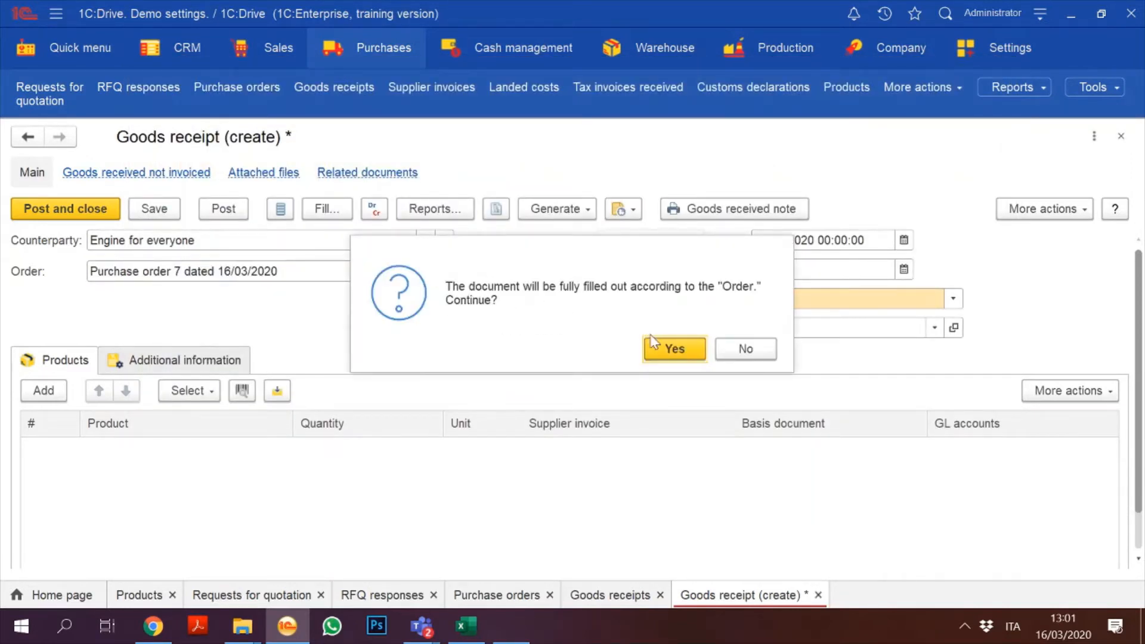
{"action": "left_click", "coordinate": [674, 349]}
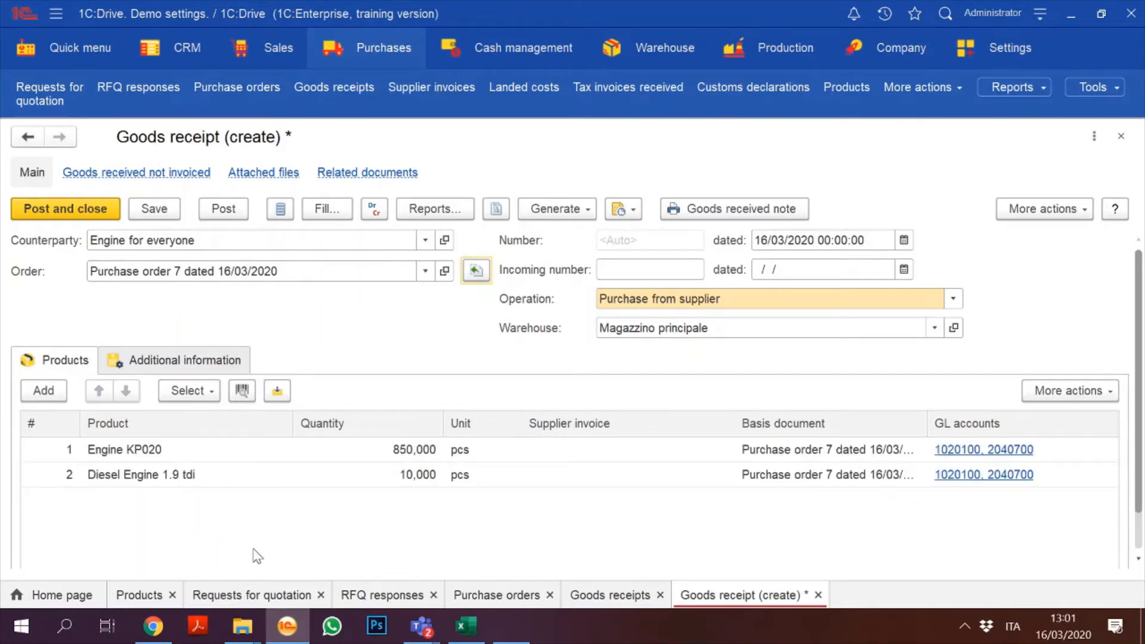
Step: Reduce the Engine KP020 received quantity to 450 and post the goods receipt
{"action": "left_click", "coordinate": [410, 453]}
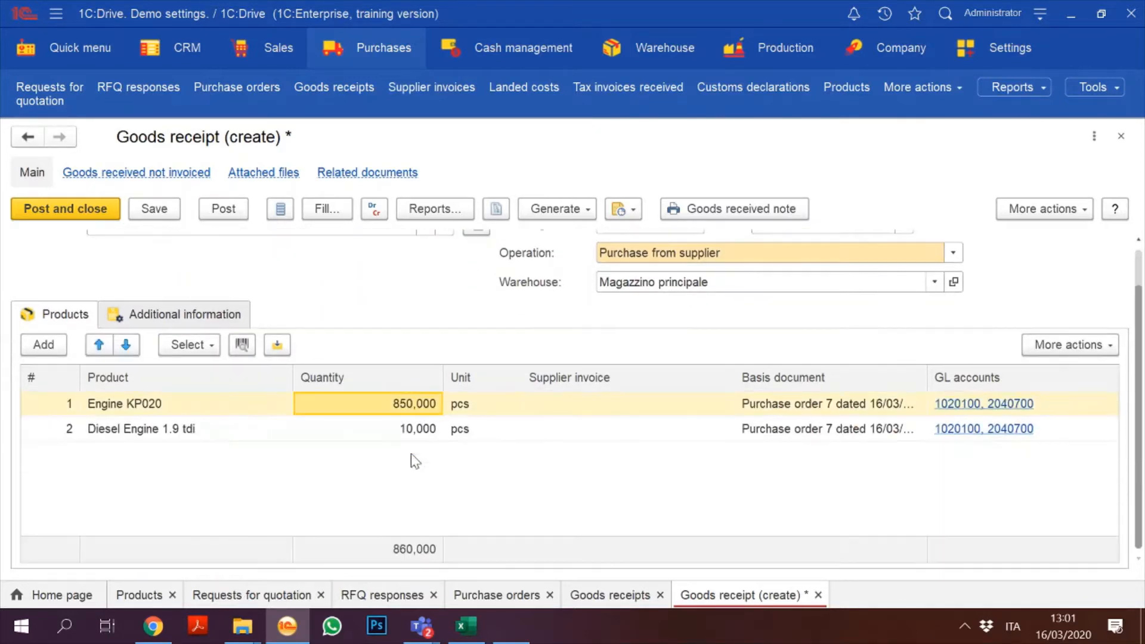
{"action": "left_click", "coordinate": [409, 410]}
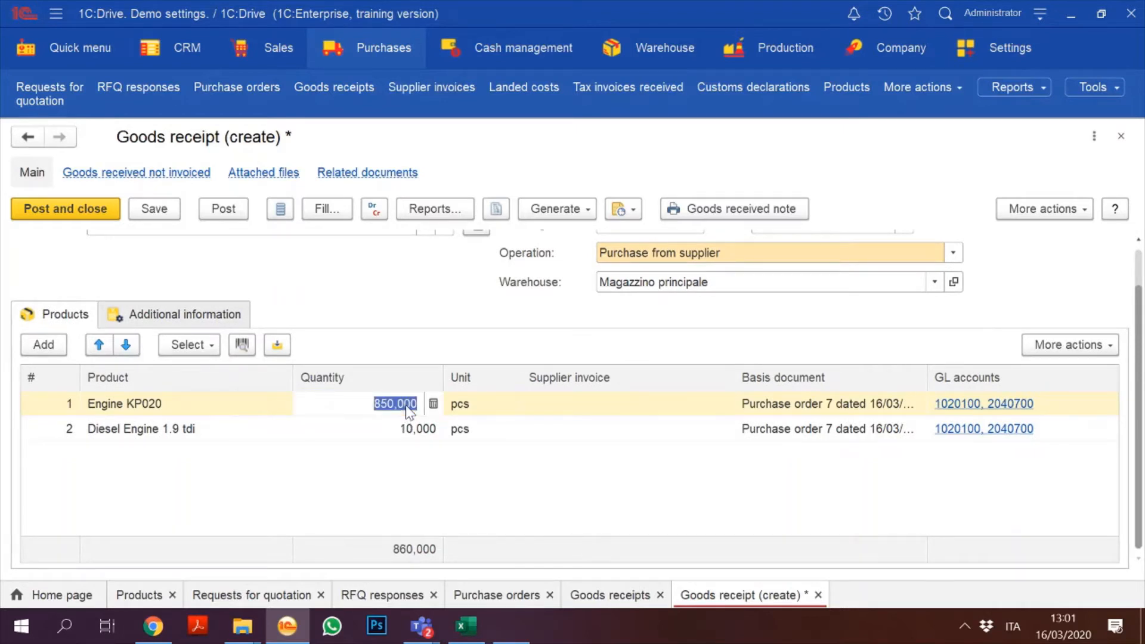
{"action": "type", "text": "450"}
{"action": "left_click", "coordinate": [403, 499]}
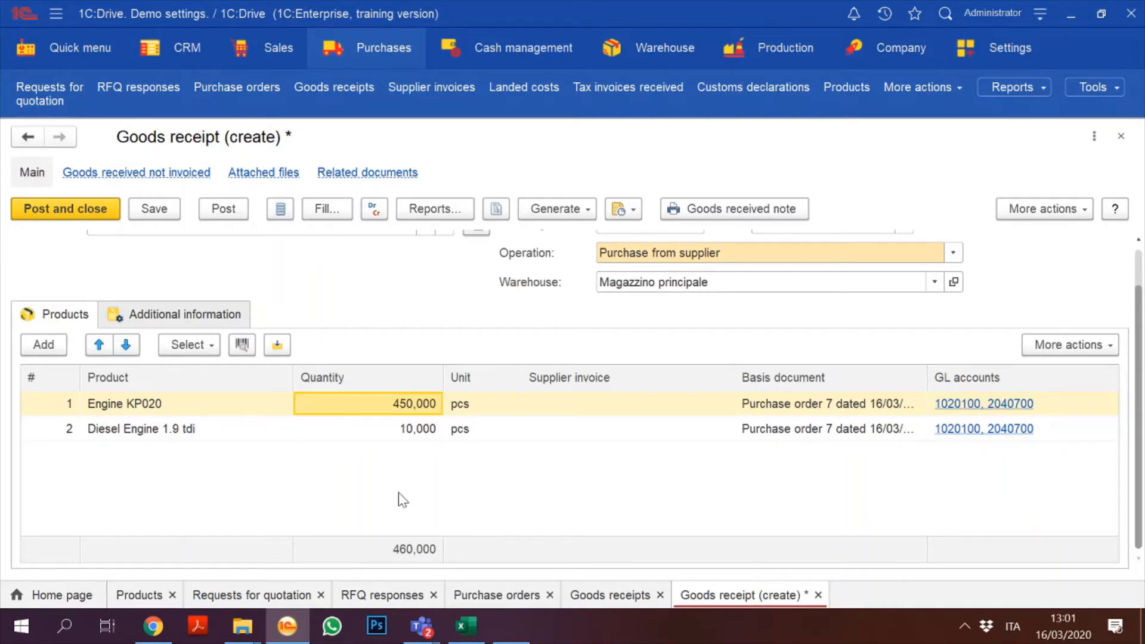
{"action": "left_click", "coordinate": [1136, 270]}
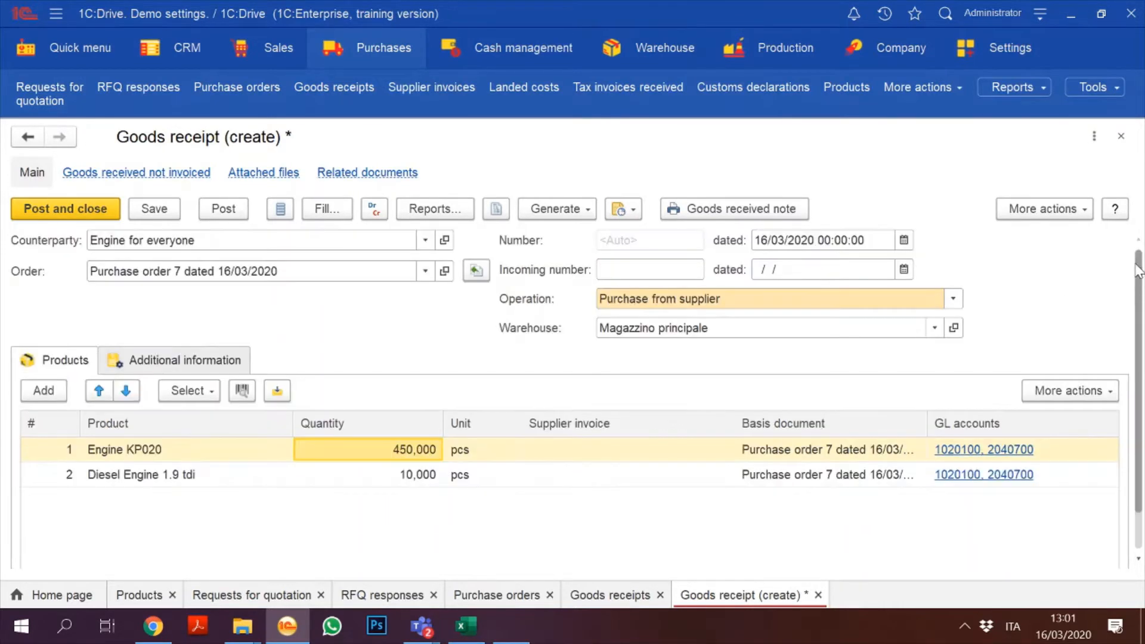
{"action": "left_click", "coordinate": [233, 212]}
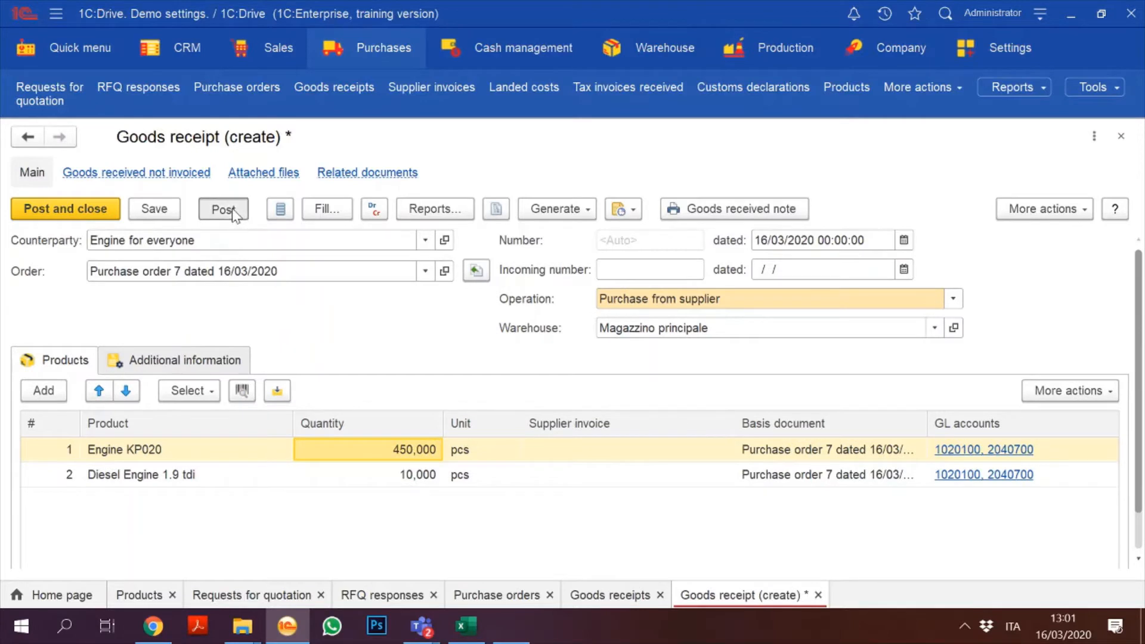
{"action": "left_click", "coordinate": [170, 207]}
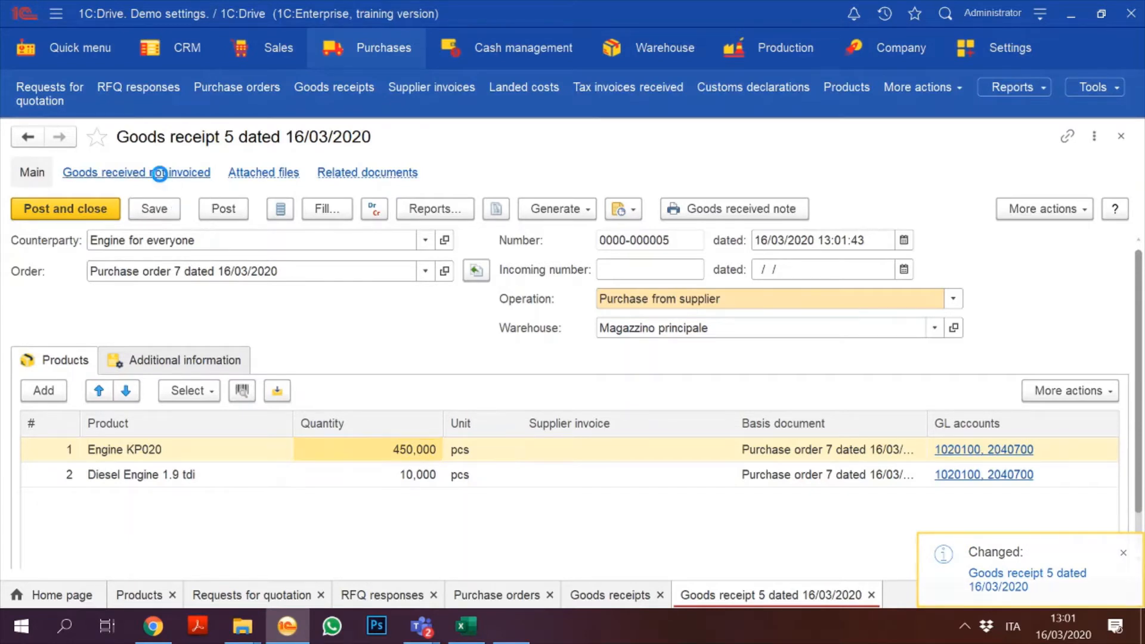
Step: Check the Goods received not invoiced report for the 450 Engine KP020, then close the receipt
{"action": "left_click", "coordinate": [160, 174]}
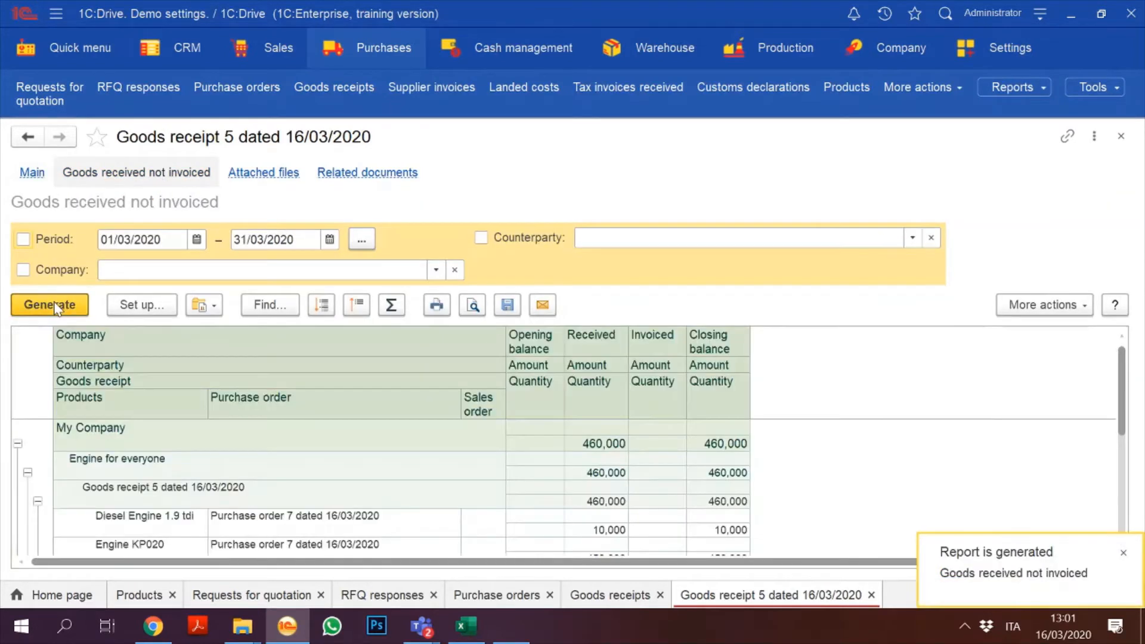
{"action": "left_click", "coordinate": [655, 461]}
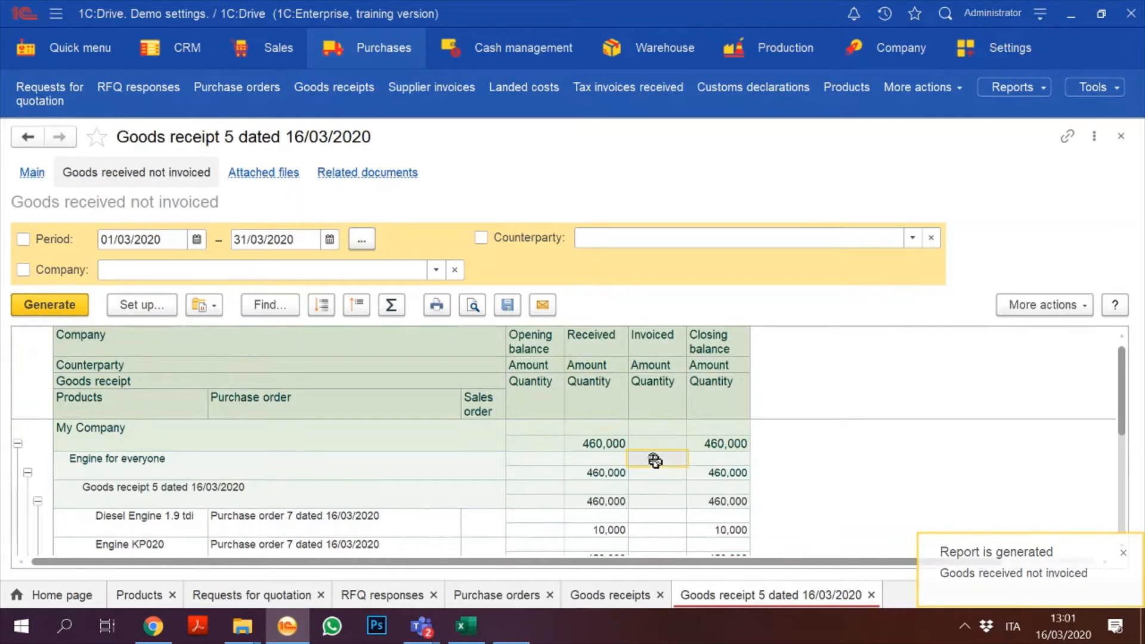
{"action": "key", "text": "Down"}
{"action": "key", "text": "Down"}
{"action": "key", "text": "Down"}
{"action": "key", "text": "Down"}
{"action": "key", "text": "Down"}
{"action": "key", "text": "Down"}
{"action": "key", "text": "Down"}
{"action": "key", "text": "Down"}
{"action": "key", "text": "Down"}
{"action": "key", "text": "Down"}
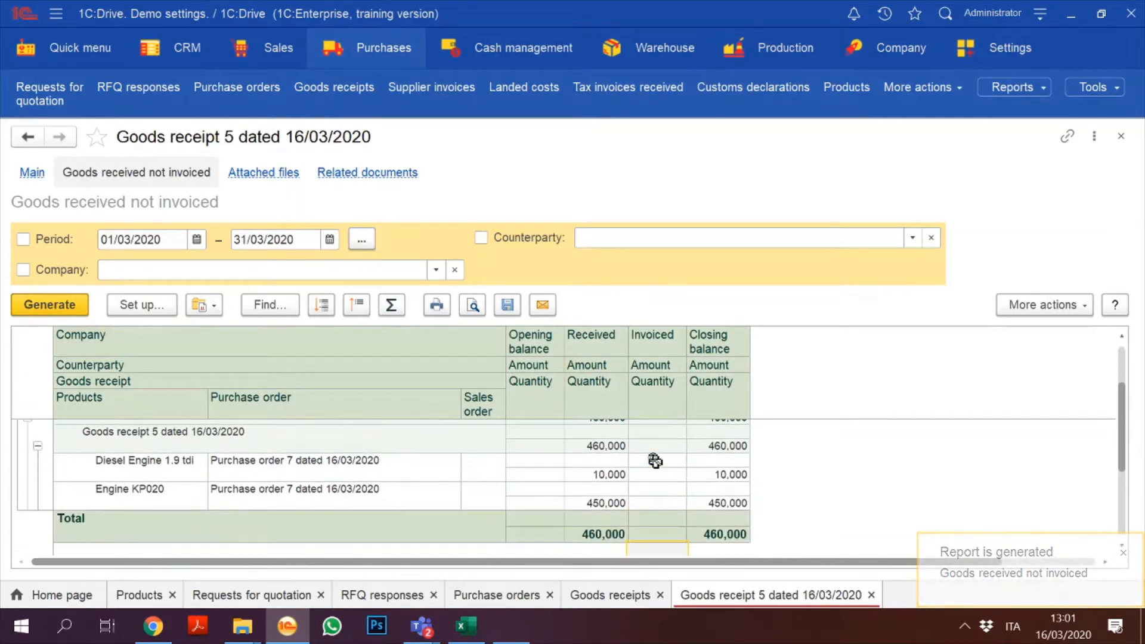
{"action": "key", "text": "Left"}
{"action": "key", "text": "Left"}
{"action": "key", "text": "Up"}
{"action": "key", "text": "Up"}
{"action": "key", "text": "Up"}
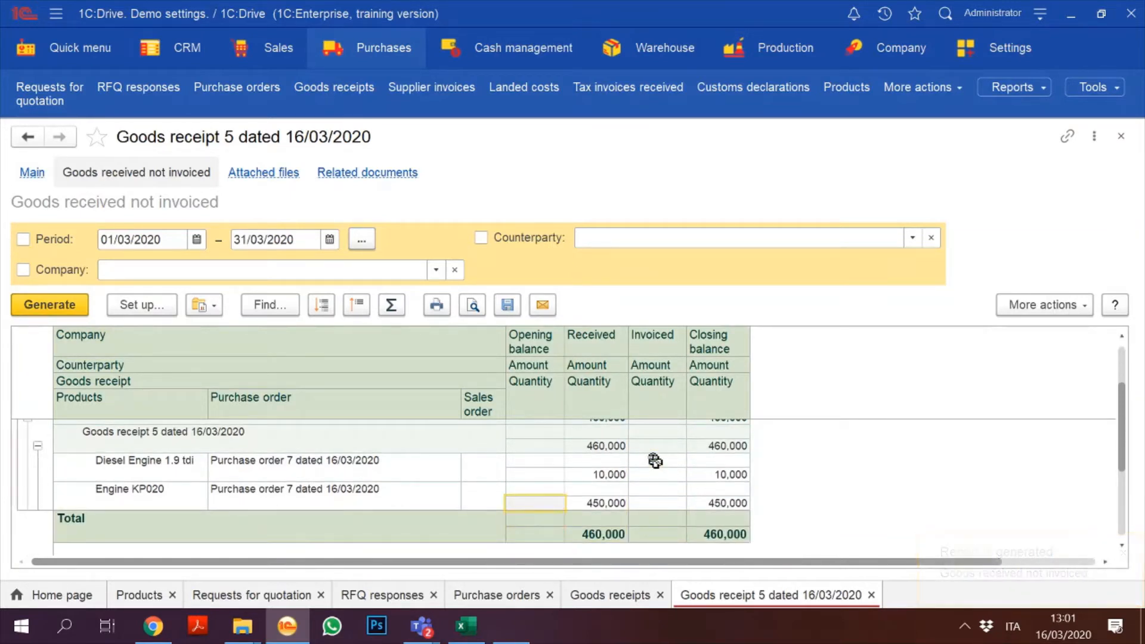
{"action": "key", "text": "Right"}
{"action": "key", "text": "Right"}
{"action": "key", "text": "Up"}
{"action": "key", "text": "Up"}
{"action": "key", "text": "Up"}
{"action": "key", "text": "Up"}
{"action": "key", "text": "Up"}
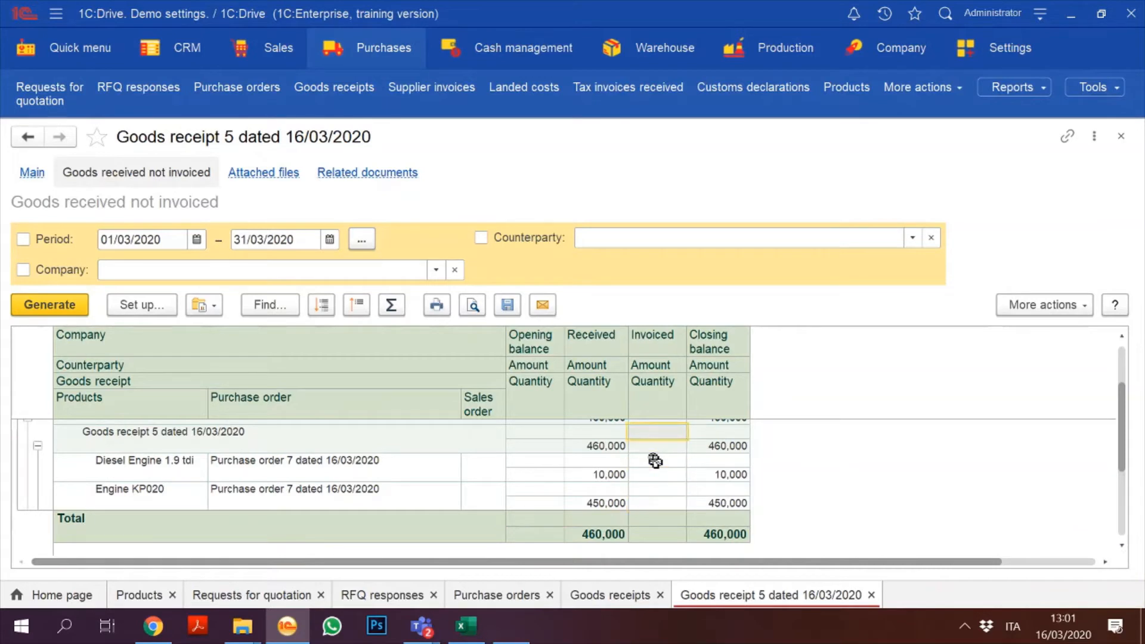
{"action": "key", "text": "Left"}
{"action": "key", "text": "Left"}
{"action": "key", "text": "Left"}
{"action": "key", "text": "Up"}
{"action": "key", "text": "Up"}
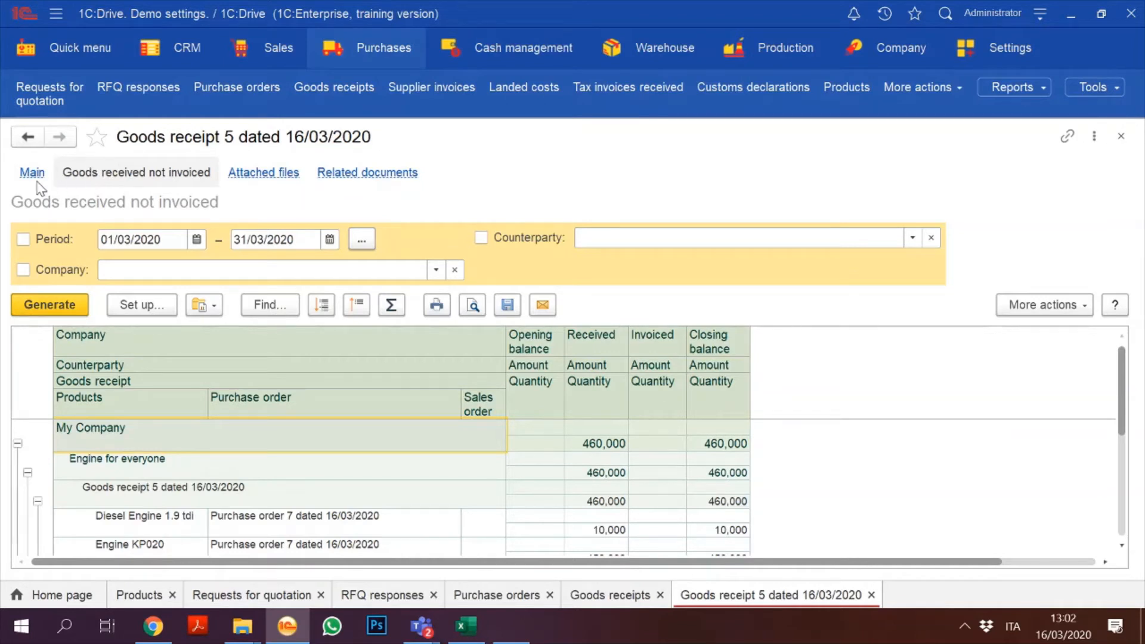
{"action": "left_click", "coordinate": [1120, 136]}
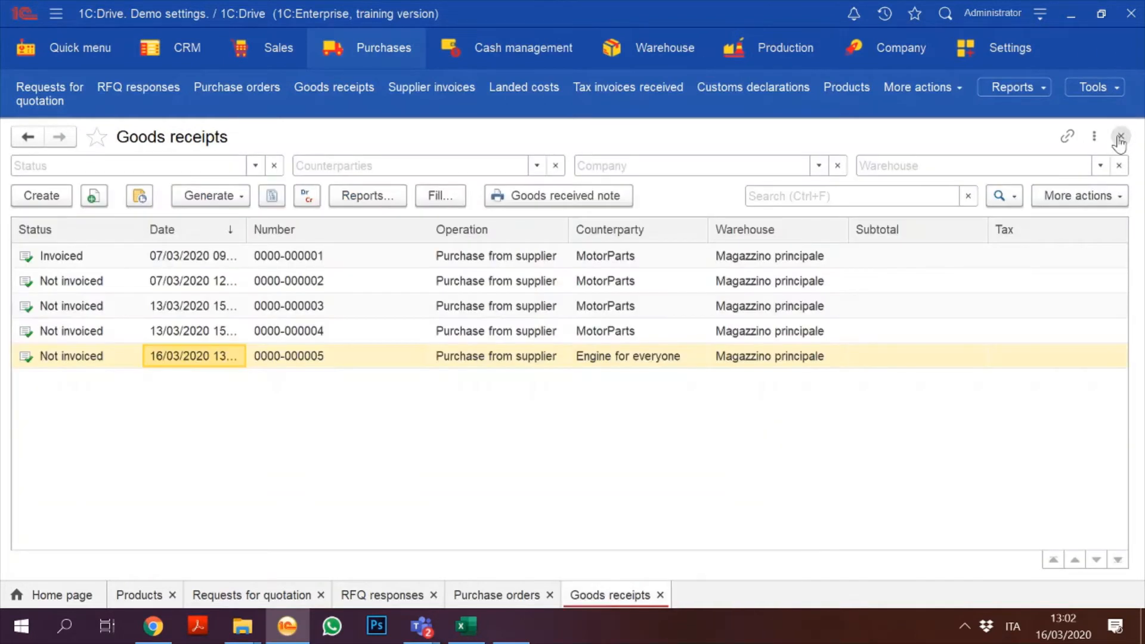
{"action": "left_click", "coordinate": [378, 49]}
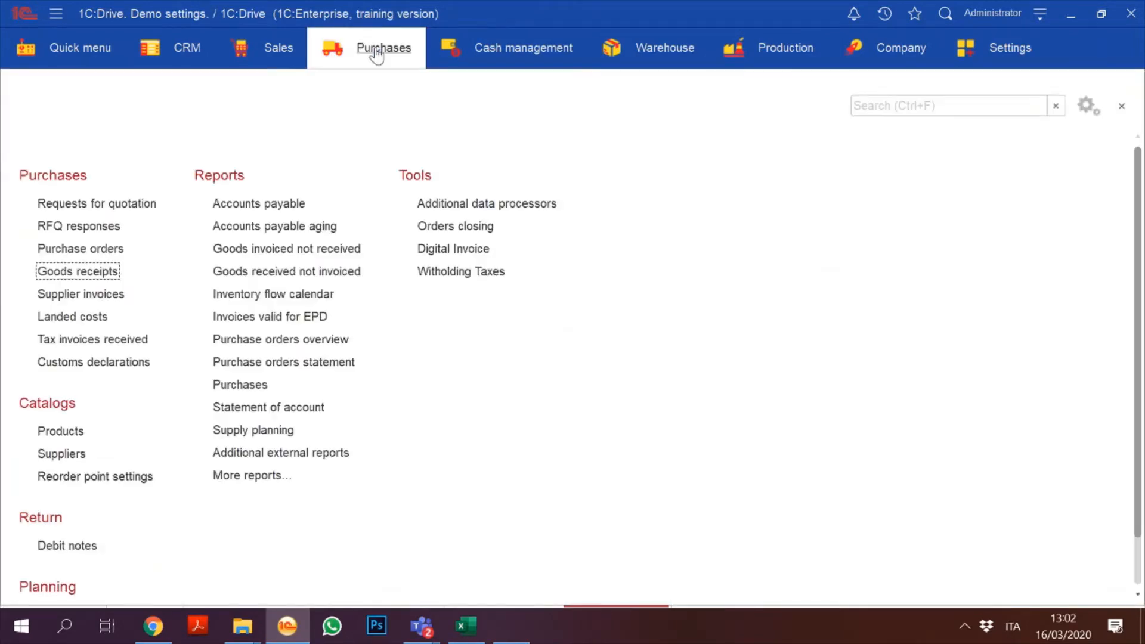
{"action": "left_click", "coordinate": [83, 251]}
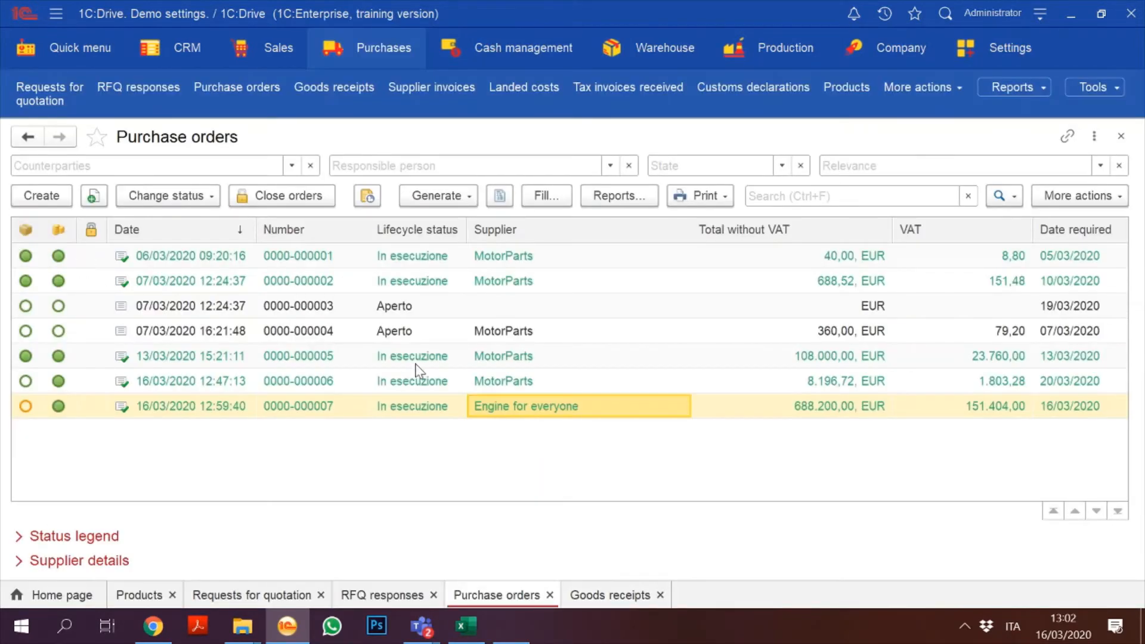
{"action": "double_click", "coordinate": [434, 402]}
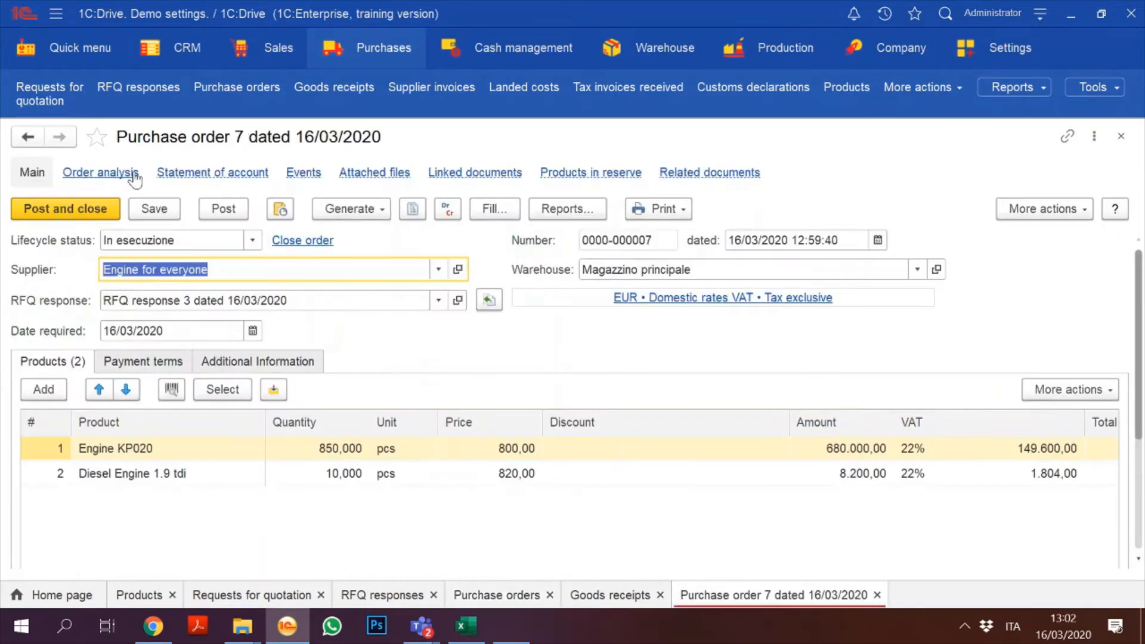
{"action": "left_click", "coordinate": [133, 173]}
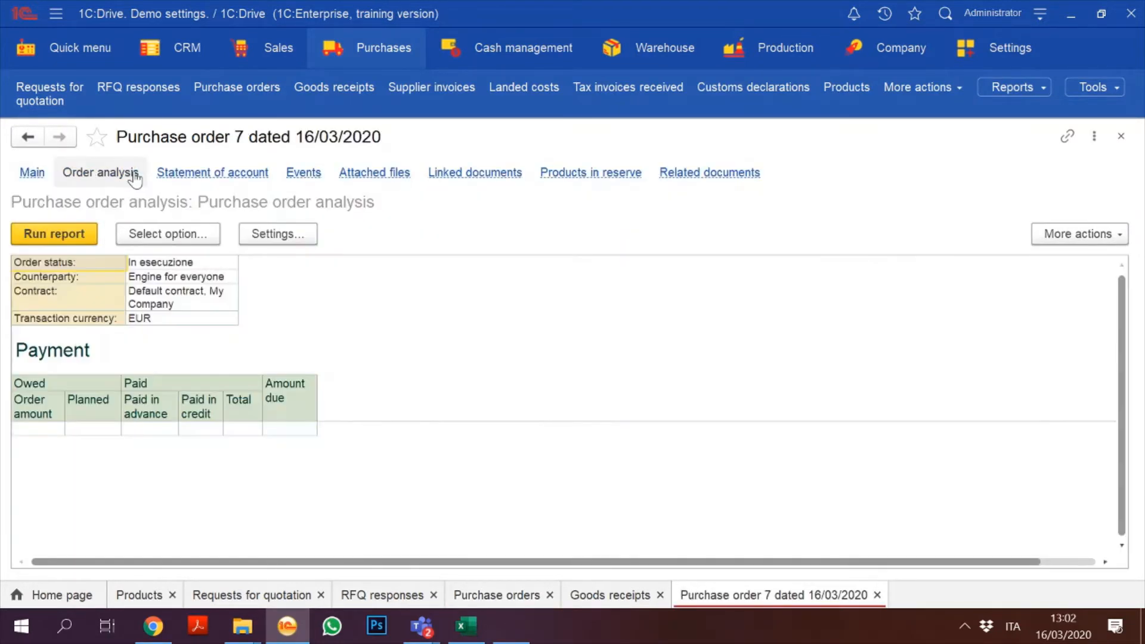
{"action": "left_click", "coordinate": [47, 235]}
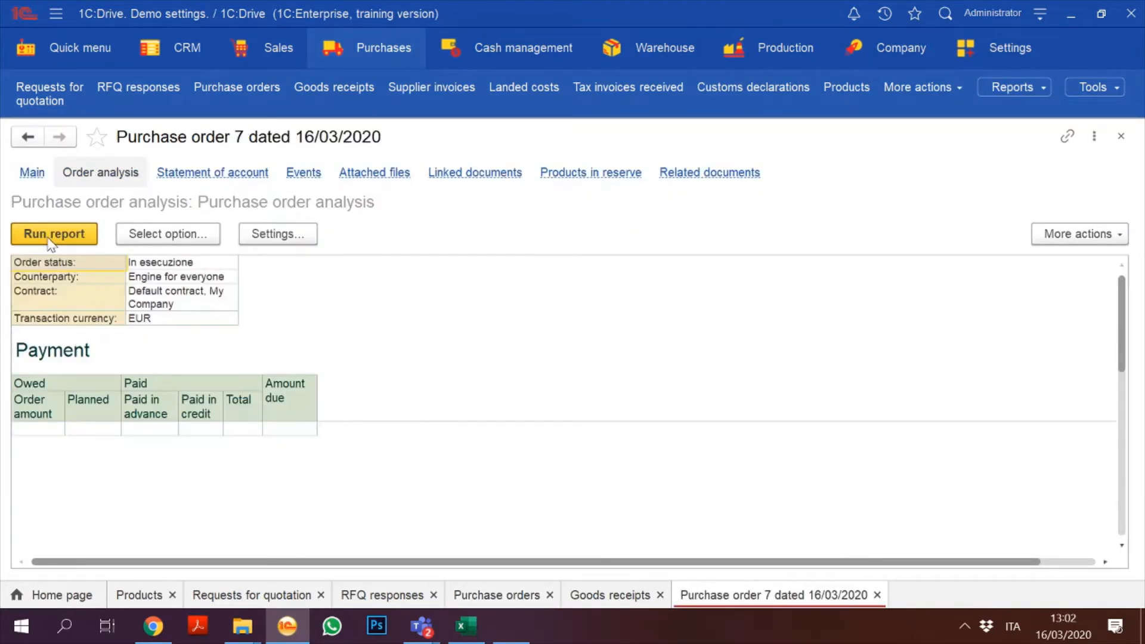
{"action": "left_click", "coordinate": [196, 174]}
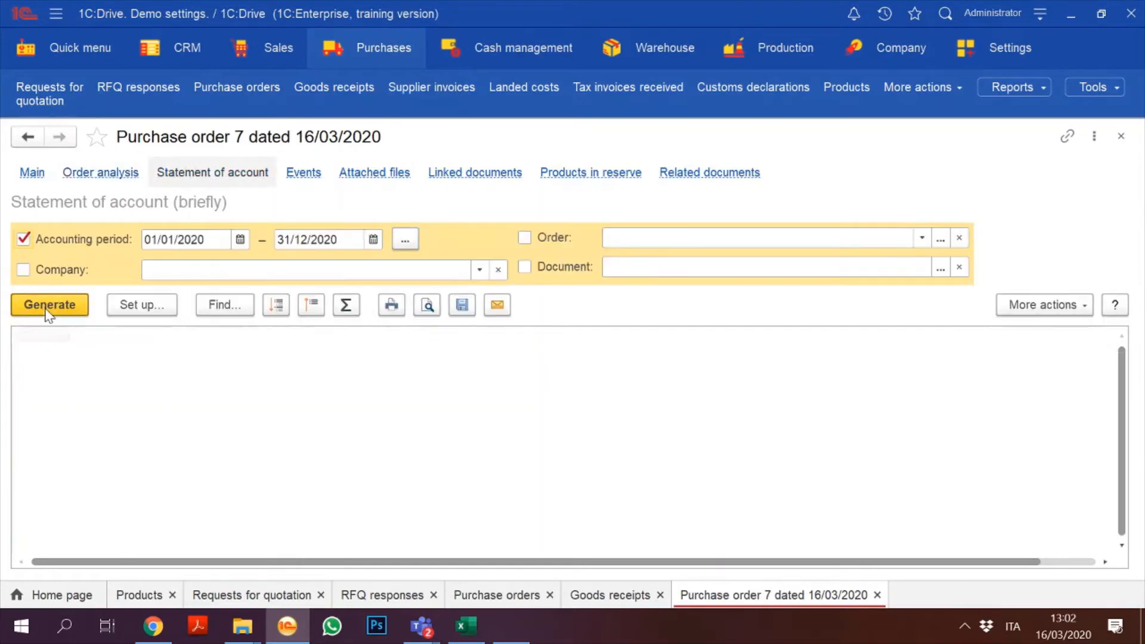
{"action": "left_click", "coordinate": [46, 309]}
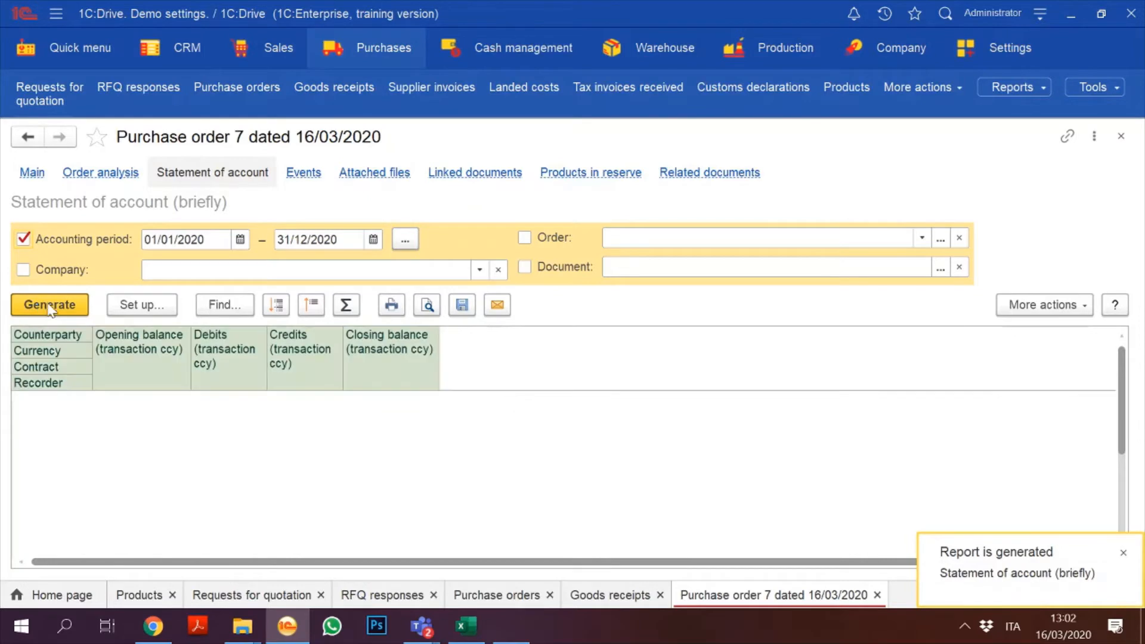
{"action": "left_click", "coordinate": [33, 174]}
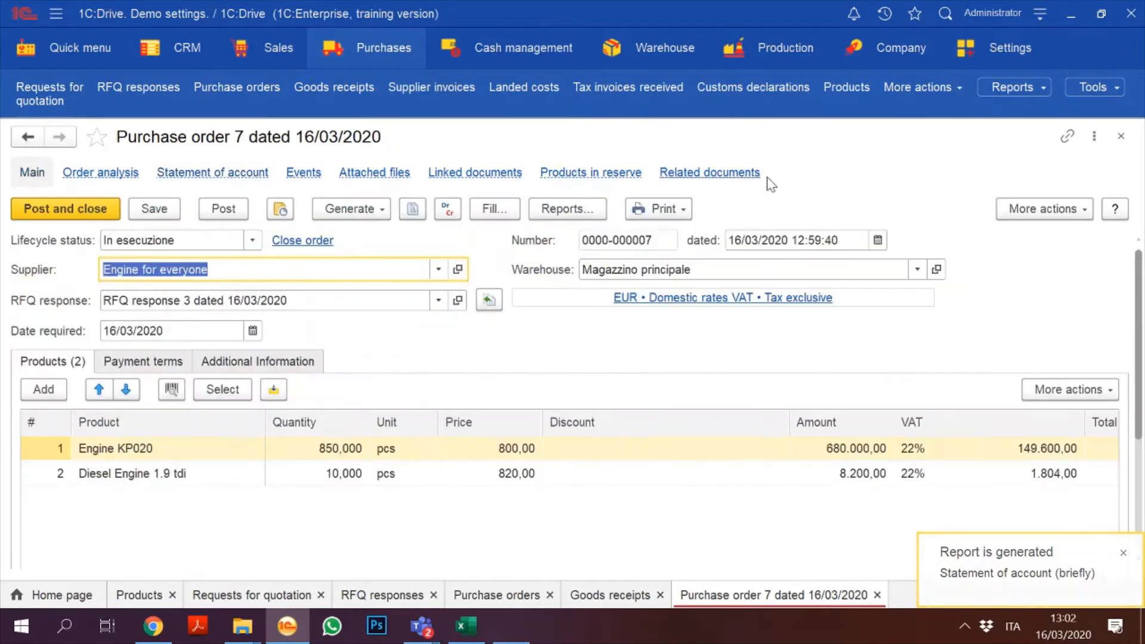
{"action": "left_click", "coordinate": [1123, 135]}
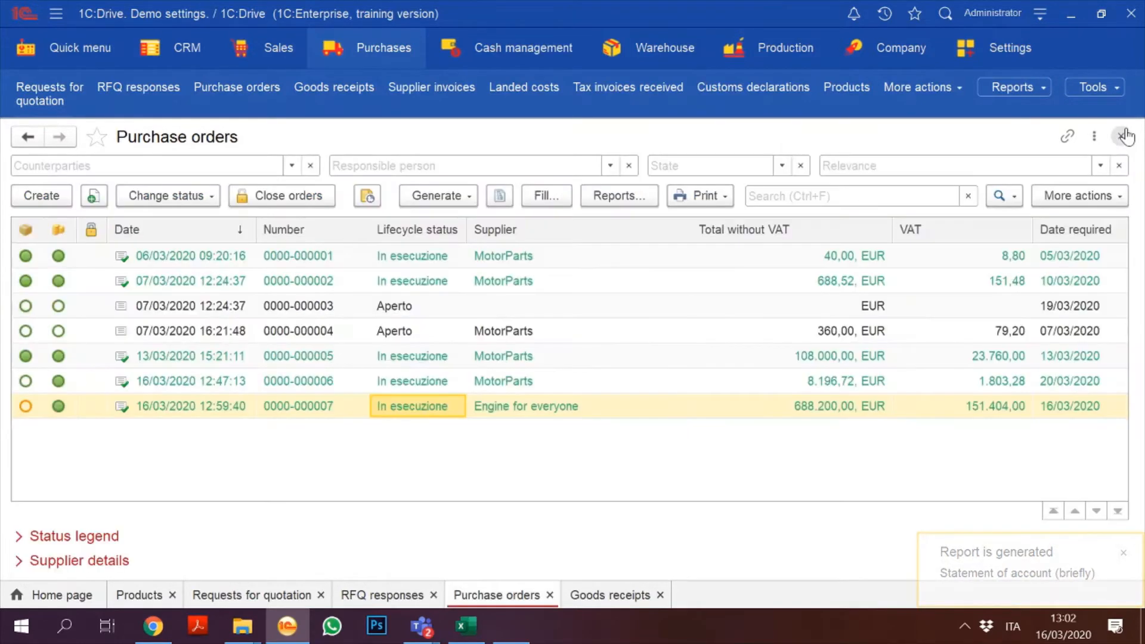
{"action": "left_click", "coordinate": [1123, 136]}
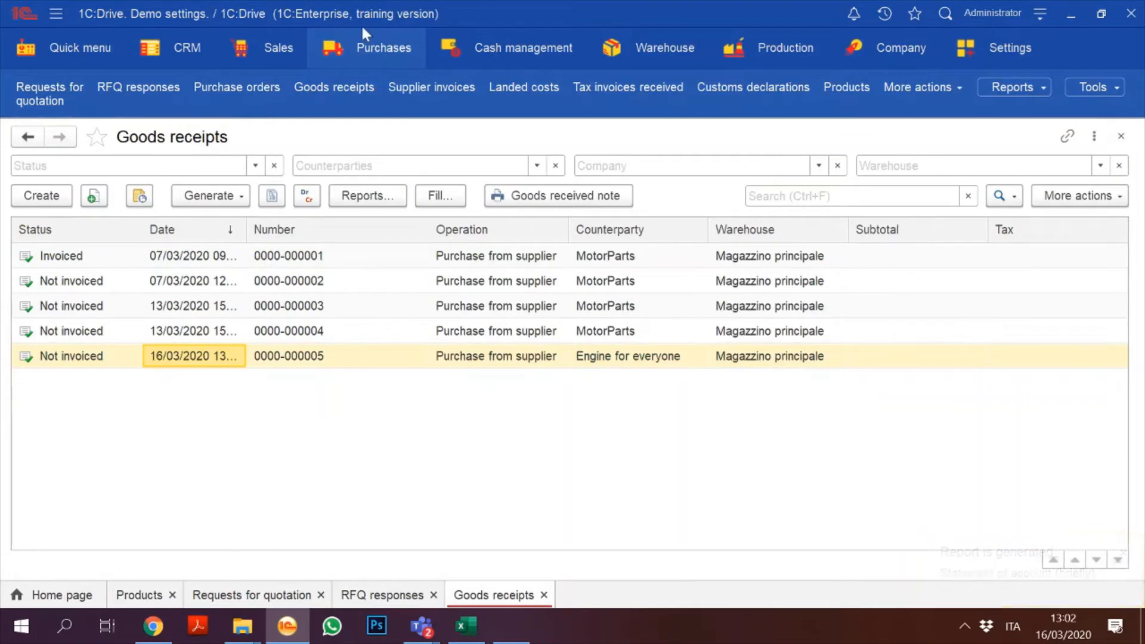
{"action": "left_click", "coordinate": [365, 50]}
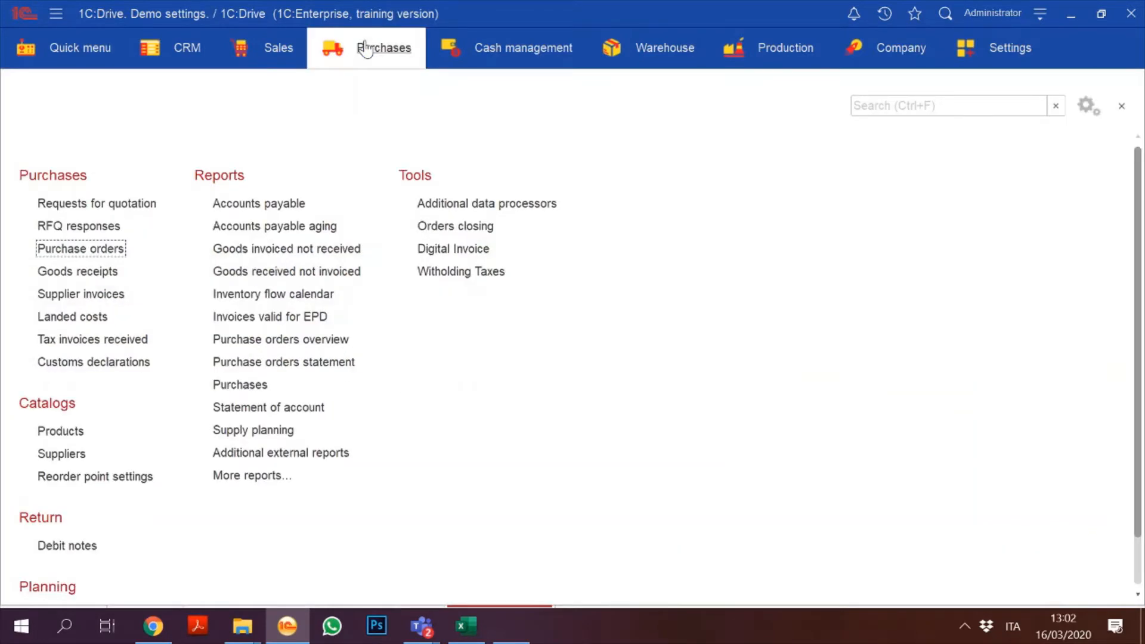
{"action": "left_click", "coordinate": [84, 273]}
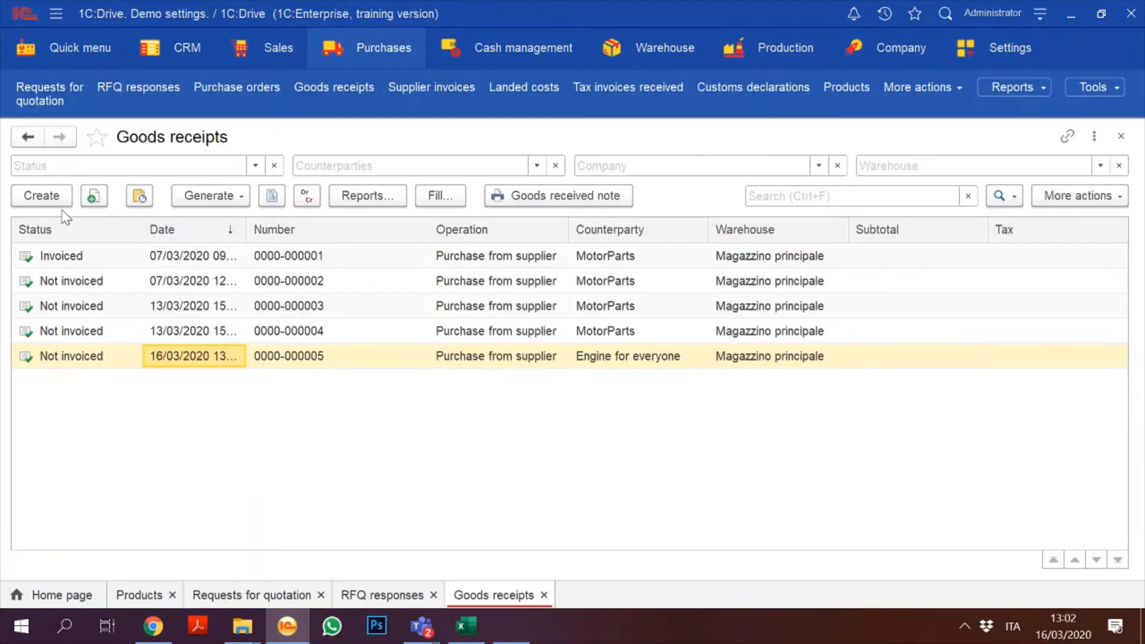
Step: Create a goods receipt from MotorParts filled from Purchase order 6 for 20 Diesel Engine 1.9 tdi
{"action": "left_click", "coordinate": [43, 197]}
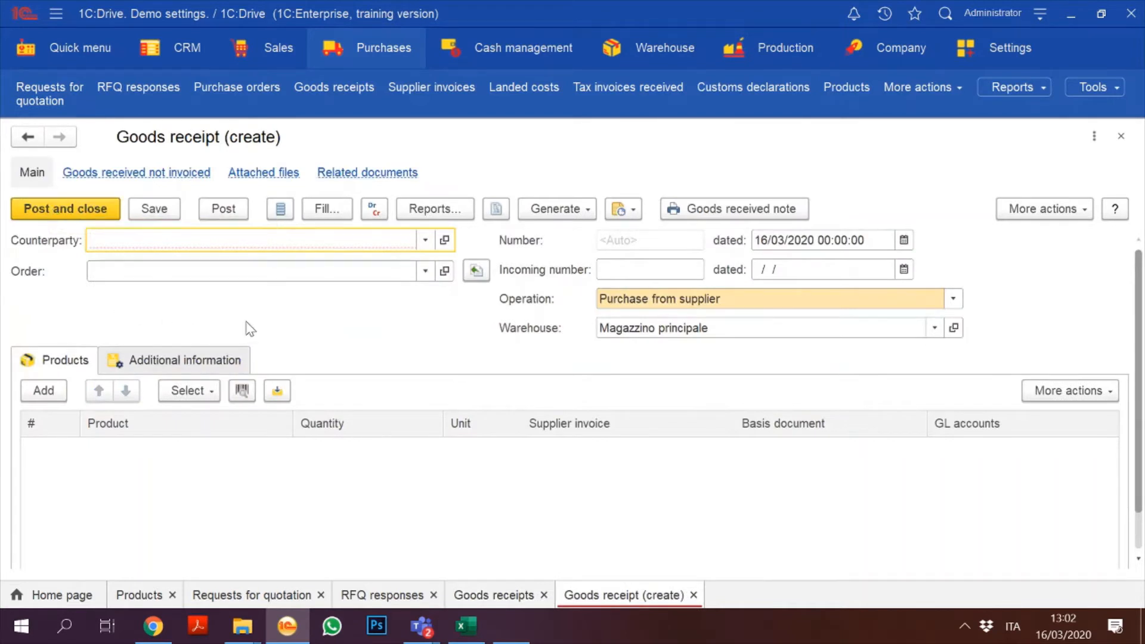
{"action": "left_click", "coordinate": [425, 242]}
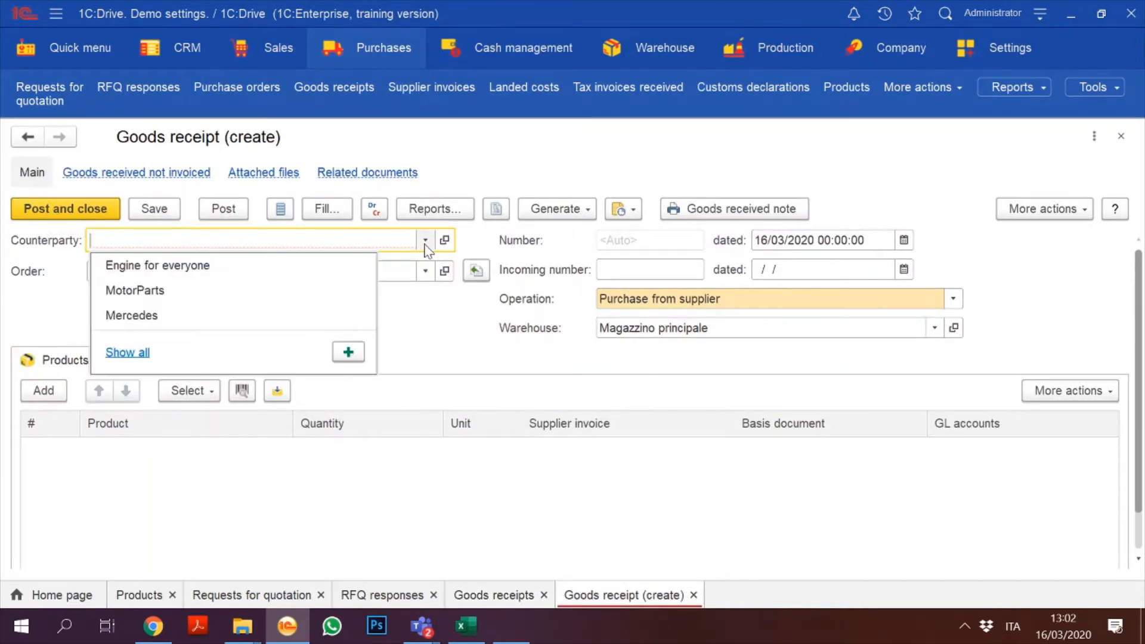
{"action": "left_click", "coordinate": [300, 298]}
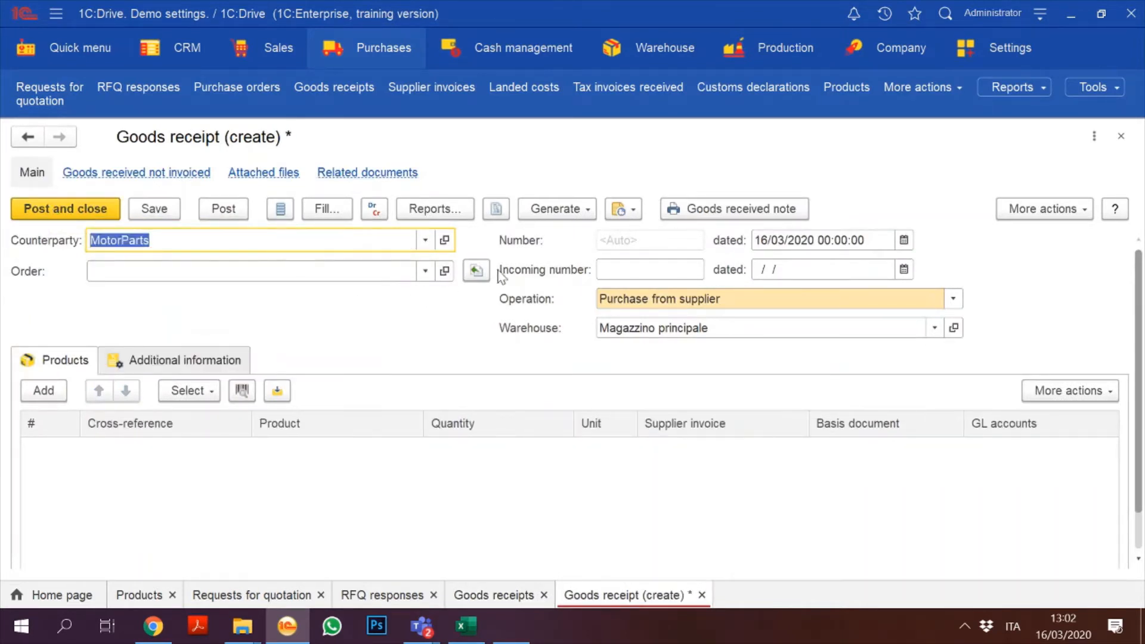
{"action": "left_click", "coordinate": [425, 272]}
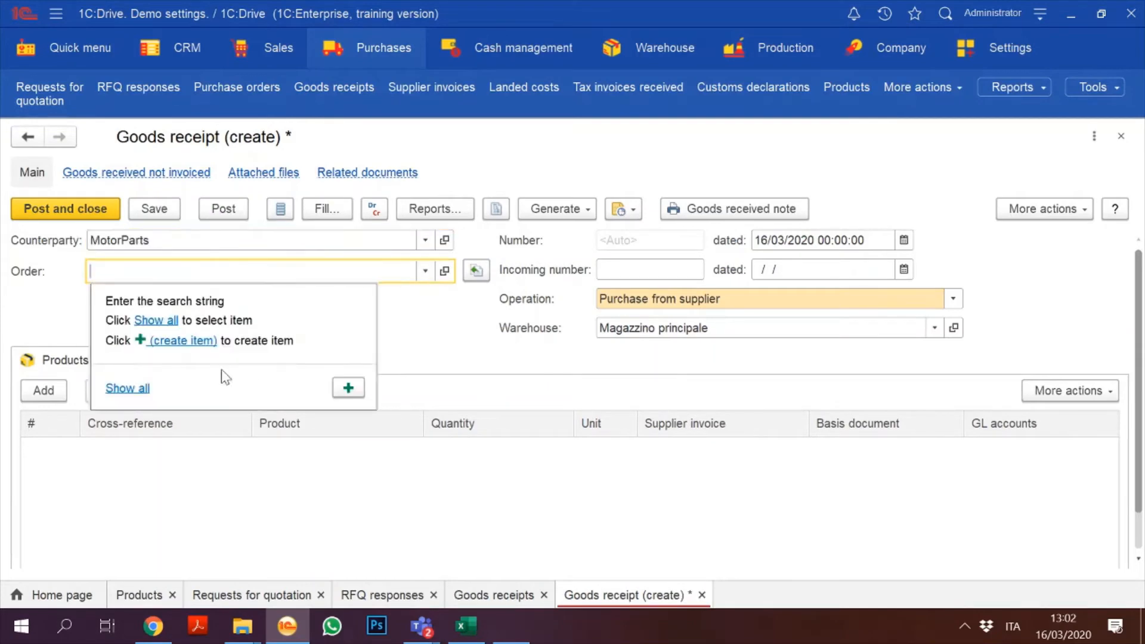
{"action": "left_click", "coordinate": [141, 388]}
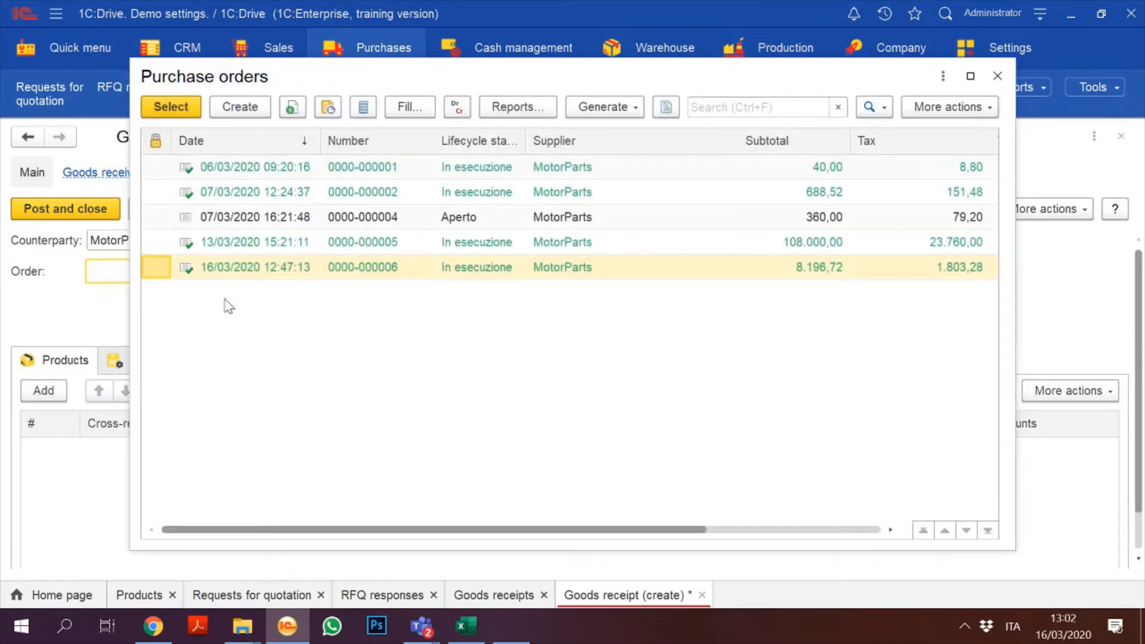
{"action": "double_click", "coordinate": [292, 268]}
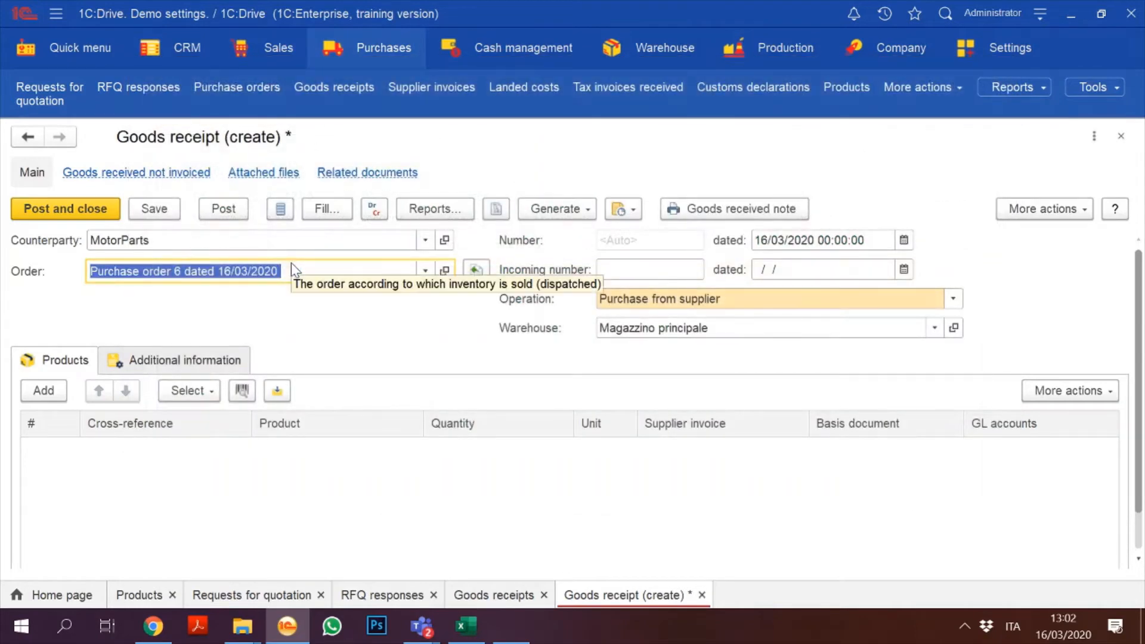
{"action": "left_click", "coordinate": [474, 271]}
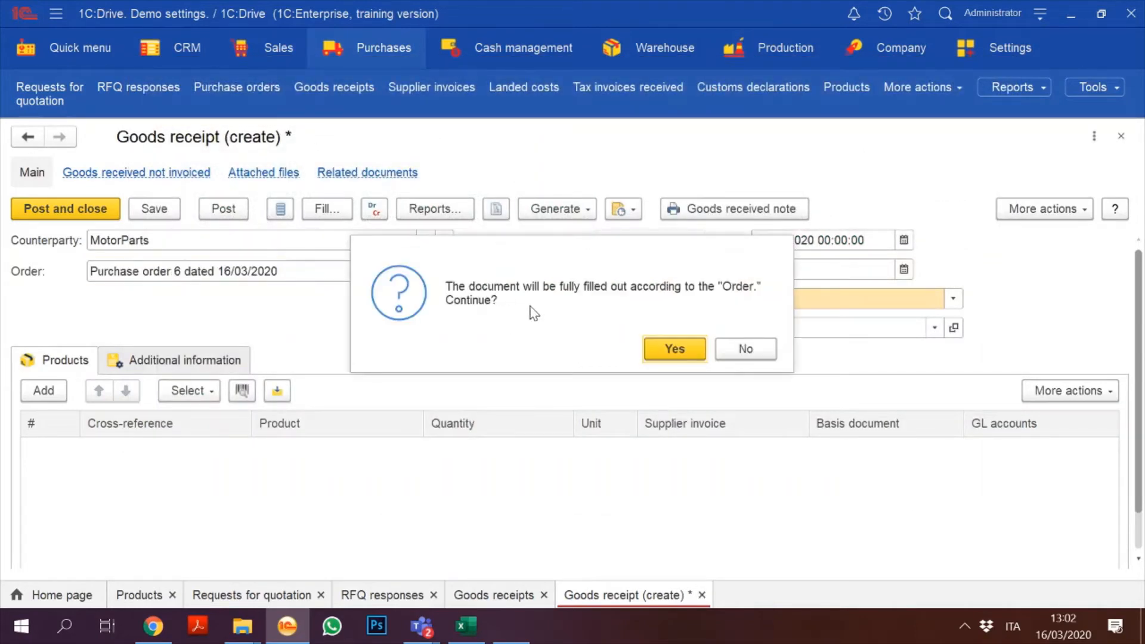
{"action": "left_click", "coordinate": [659, 351]}
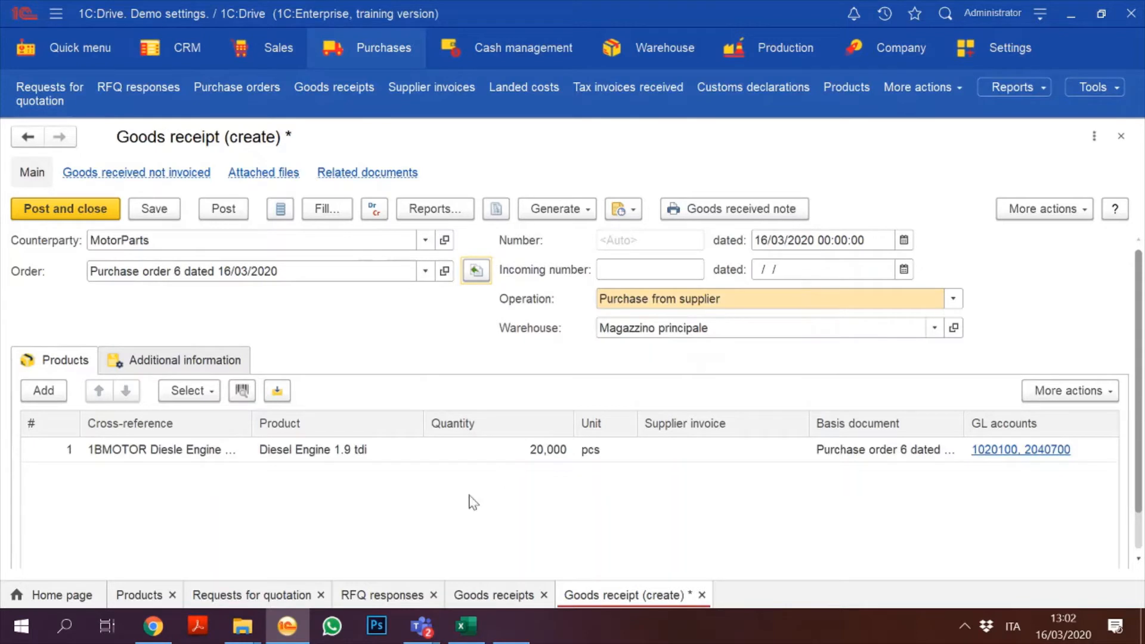
Step: Save and post the goods receipt, returning to the Purchases section
{"action": "left_click", "coordinate": [155, 210]}
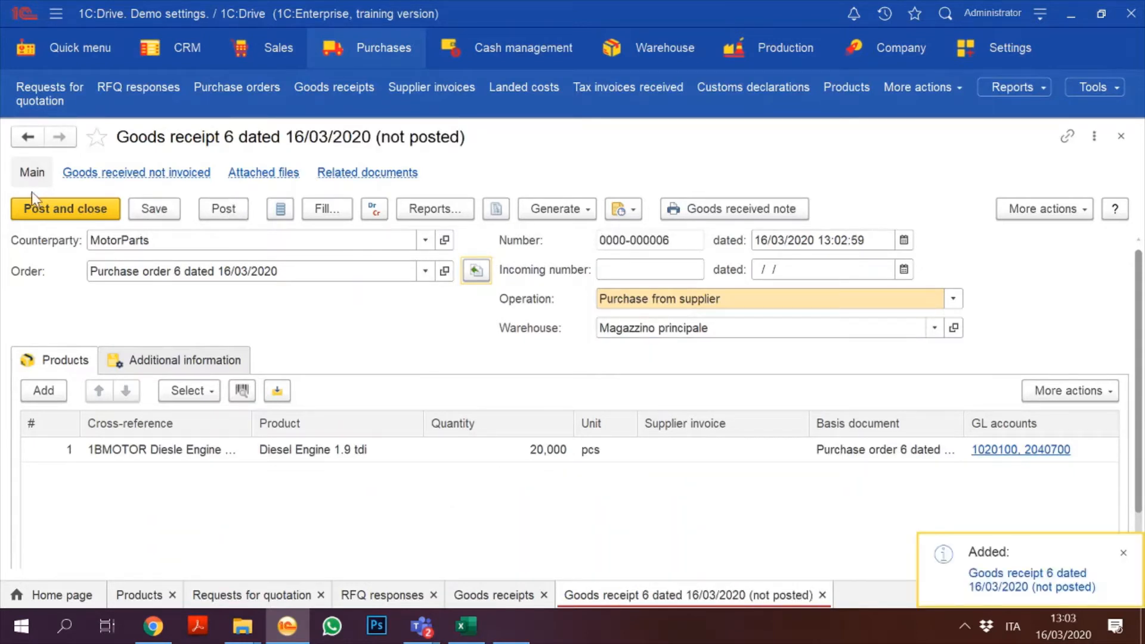
{"action": "left_click", "coordinate": [69, 213]}
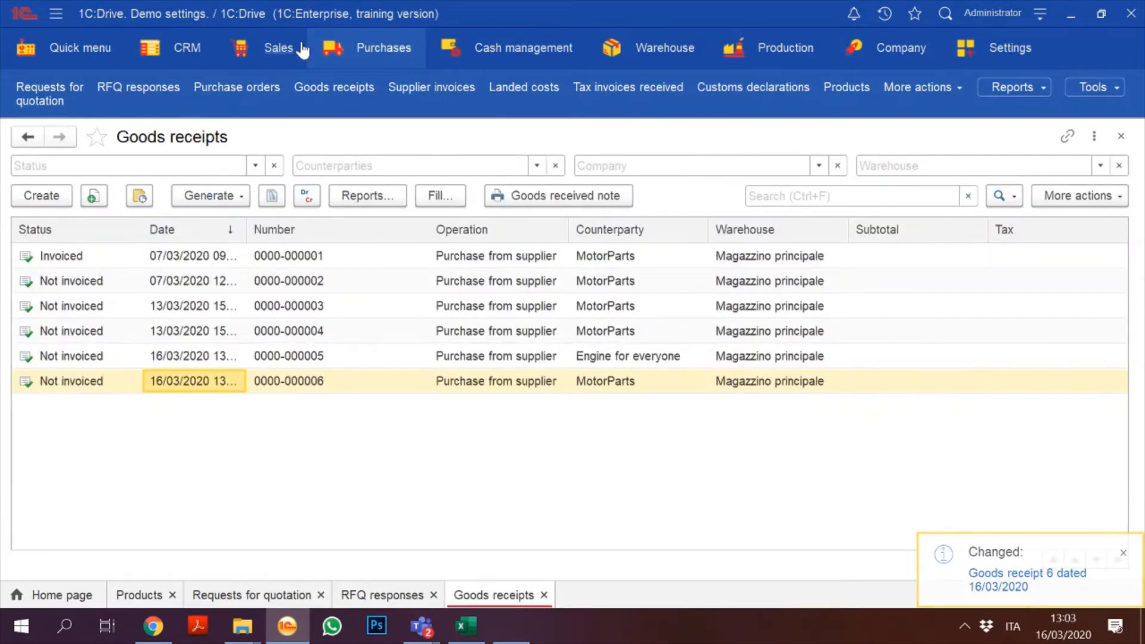
{"action": "left_click", "coordinate": [363, 47]}
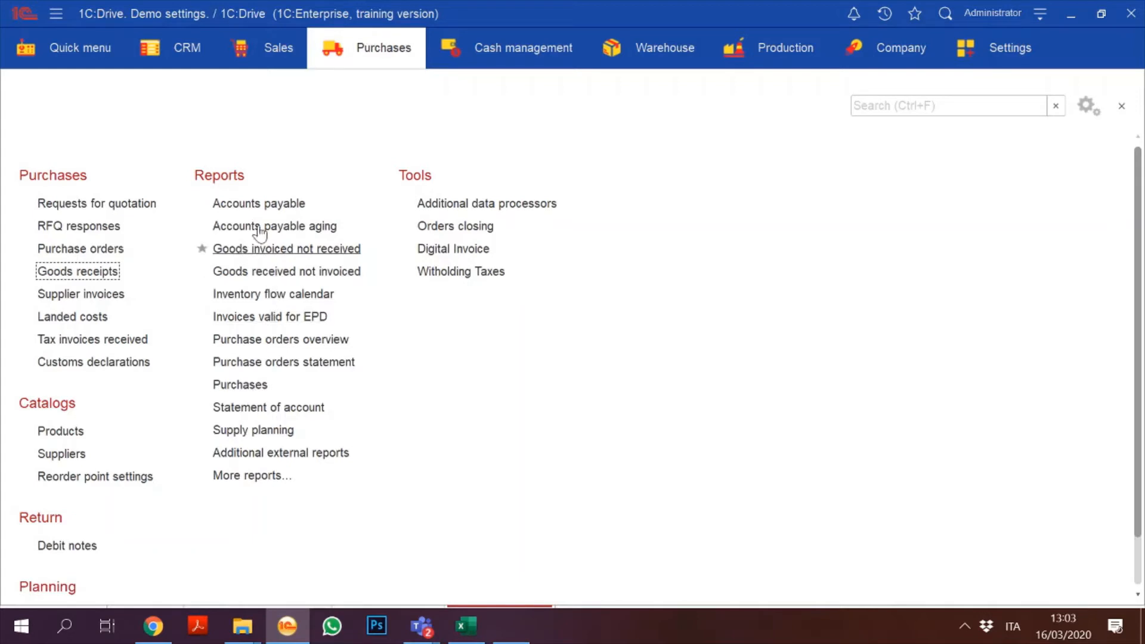
Step: Generate the Available stock report and check the Engine KP020 and Diesel Engine 1.9 tdi quantities
{"action": "left_click", "coordinate": [271, 50]}
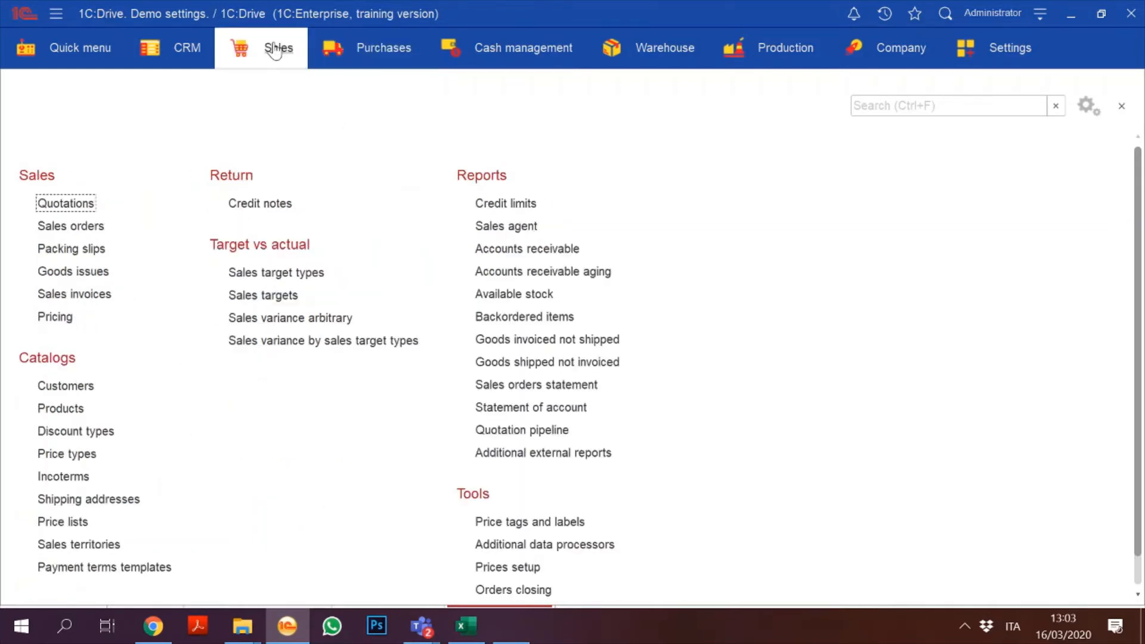
{"action": "left_click", "coordinate": [517, 294]}
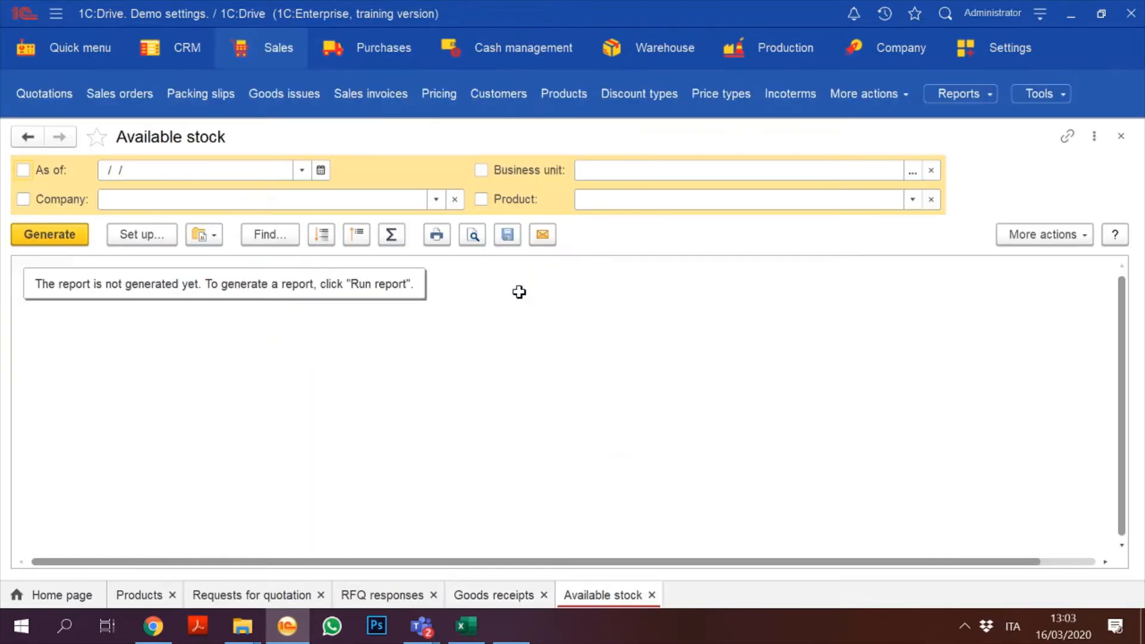
{"action": "left_click", "coordinate": [67, 236]}
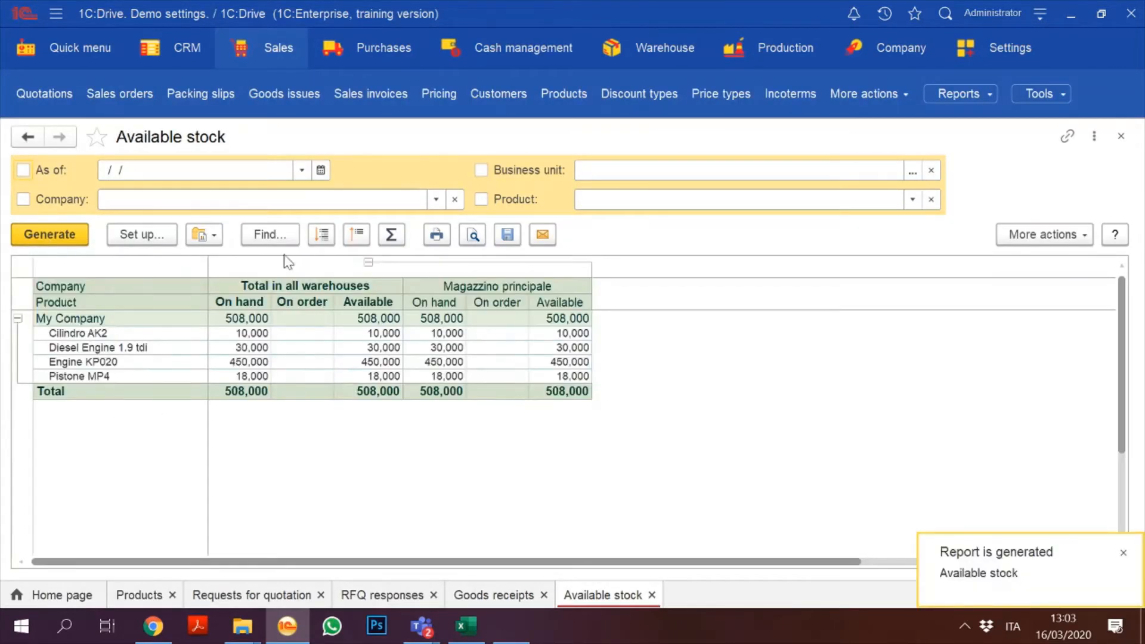
{"action": "left_click", "coordinate": [237, 364]}
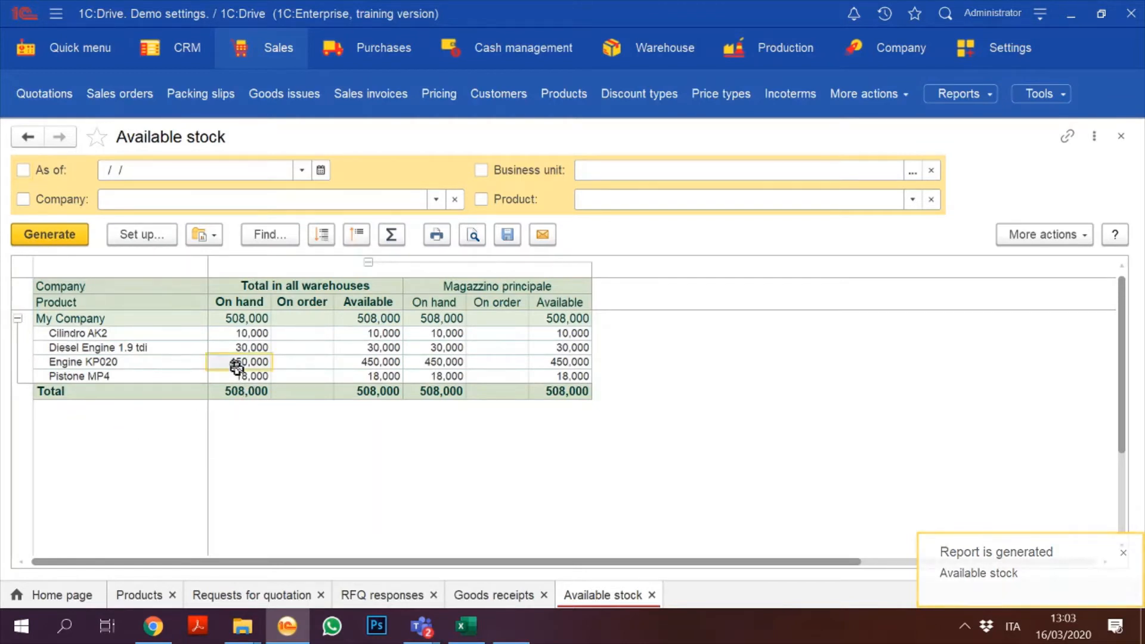
{"action": "key", "text": "Up"}
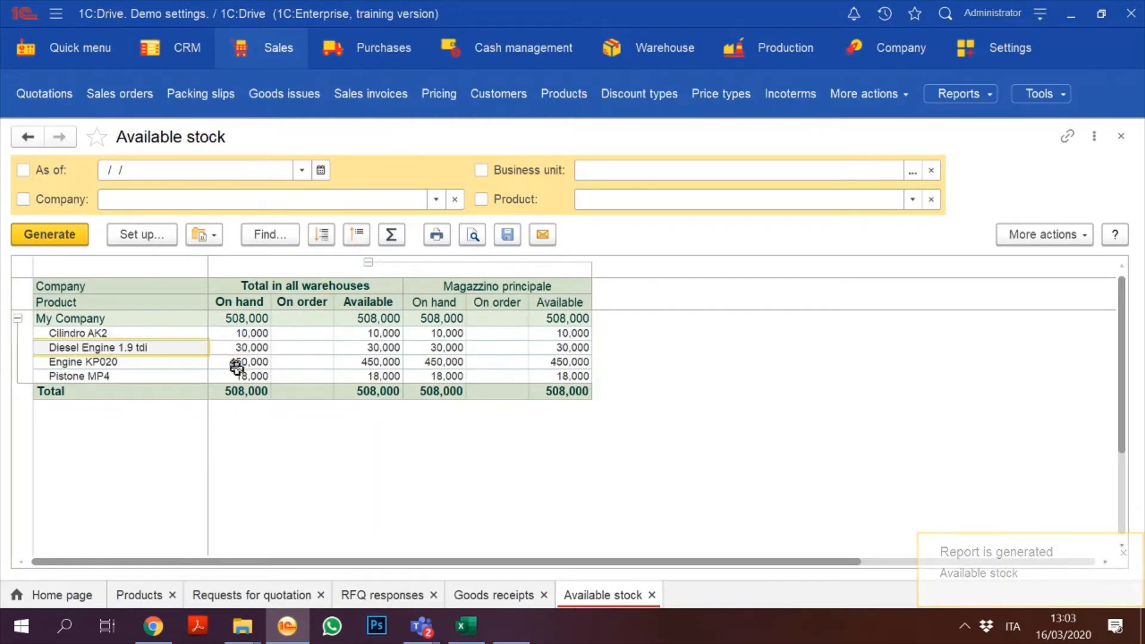
{"action": "key", "text": "Right"}
{"action": "key", "text": "Right"}
{"action": "key", "text": "Right"}
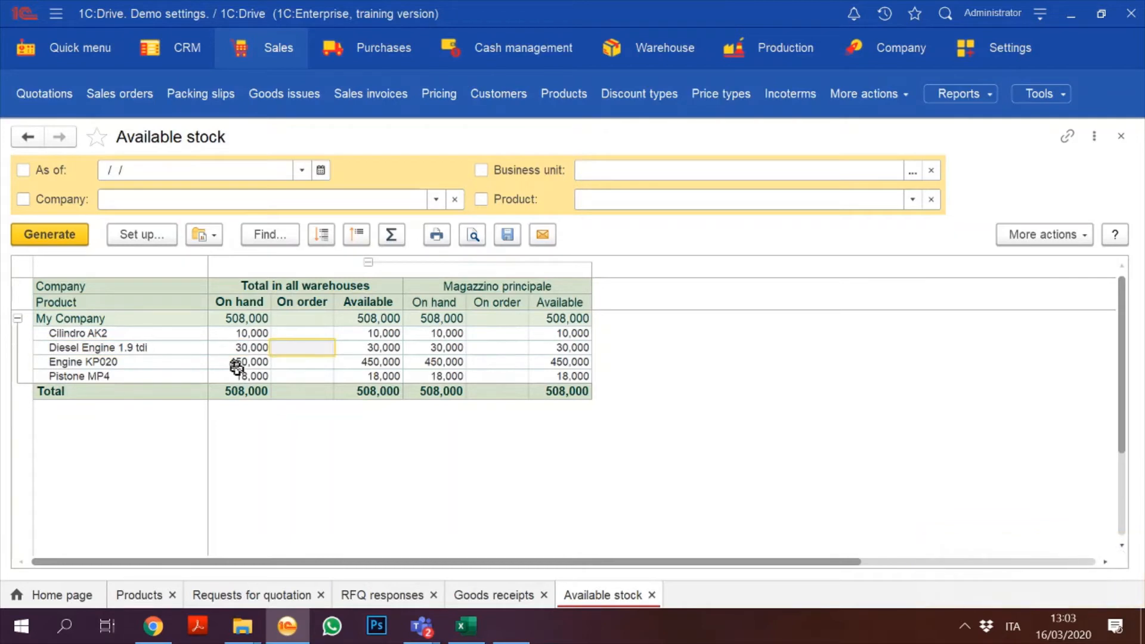
{"action": "key", "text": "Left"}
{"action": "key", "text": "Left"}
{"action": "key", "text": "Left"}
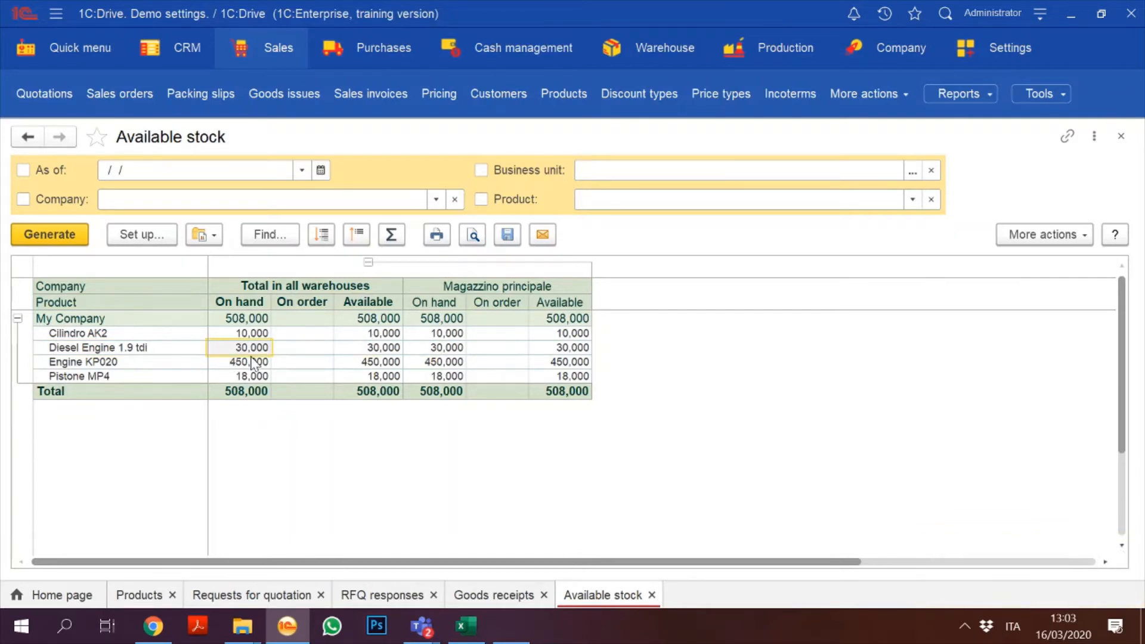
Step: Generate Diesel Engine 1.9 tdi's March 2020 stock summary, then close the product card and stock report
{"action": "left_click", "coordinate": [188, 350]}
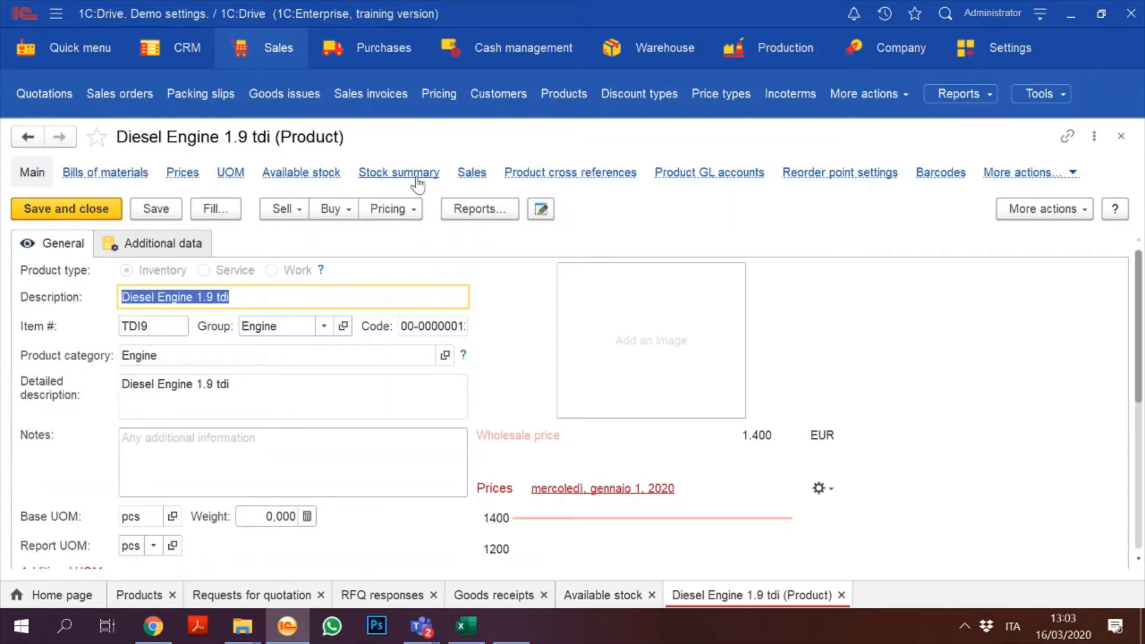
{"action": "left_click", "coordinate": [415, 172]}
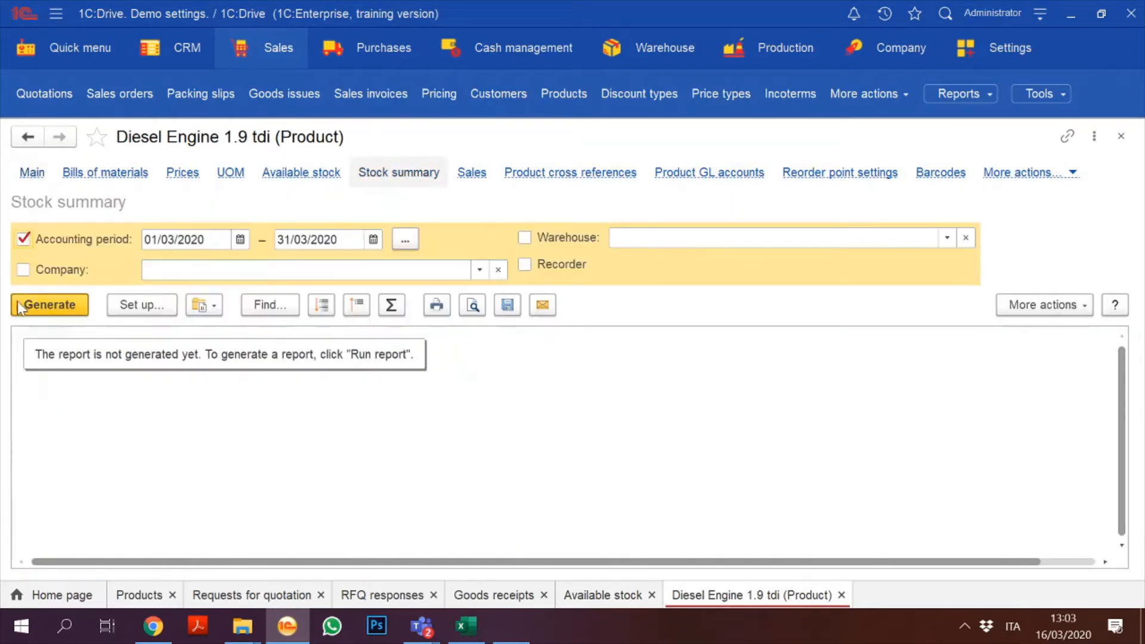
{"action": "left_click", "coordinate": [39, 304]}
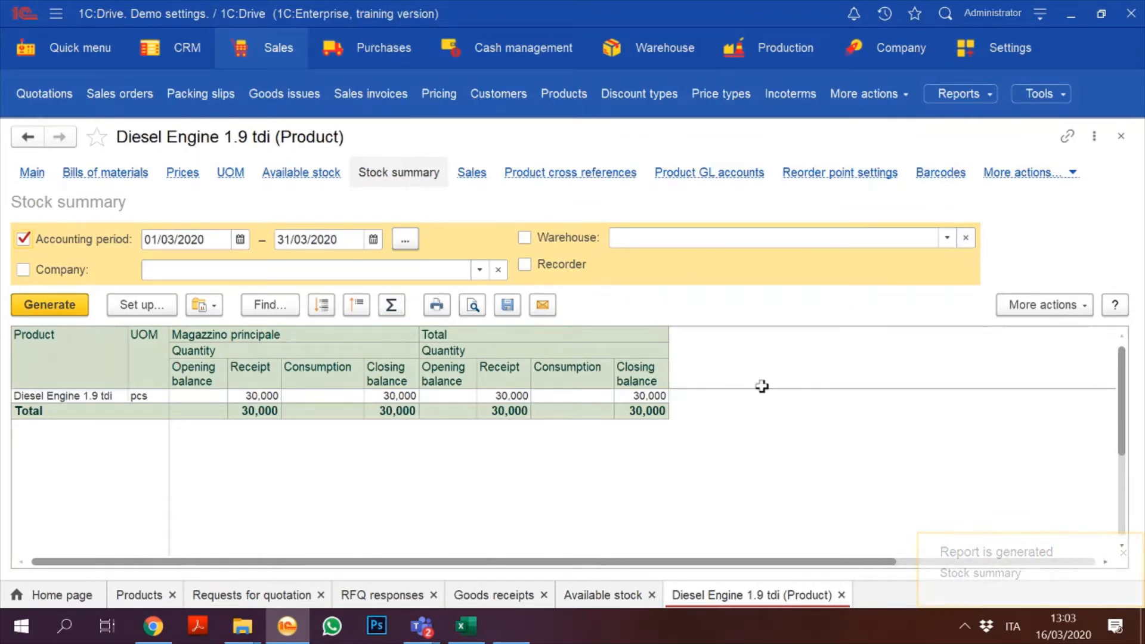
{"action": "left_click", "coordinate": [1121, 136]}
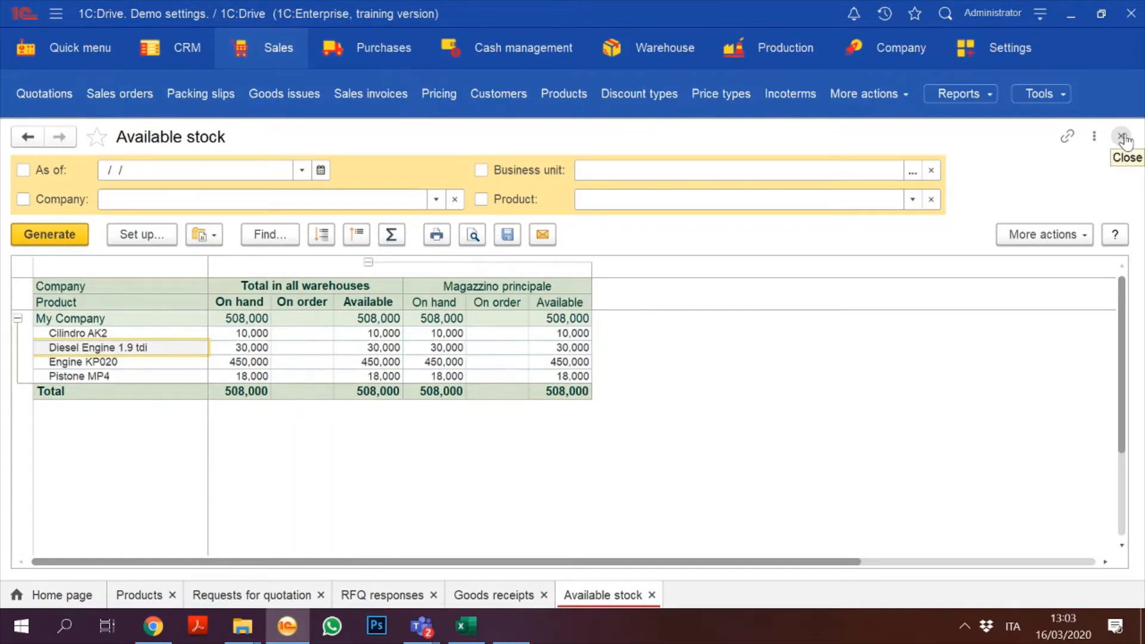
{"action": "left_click", "coordinate": [1121, 137]}
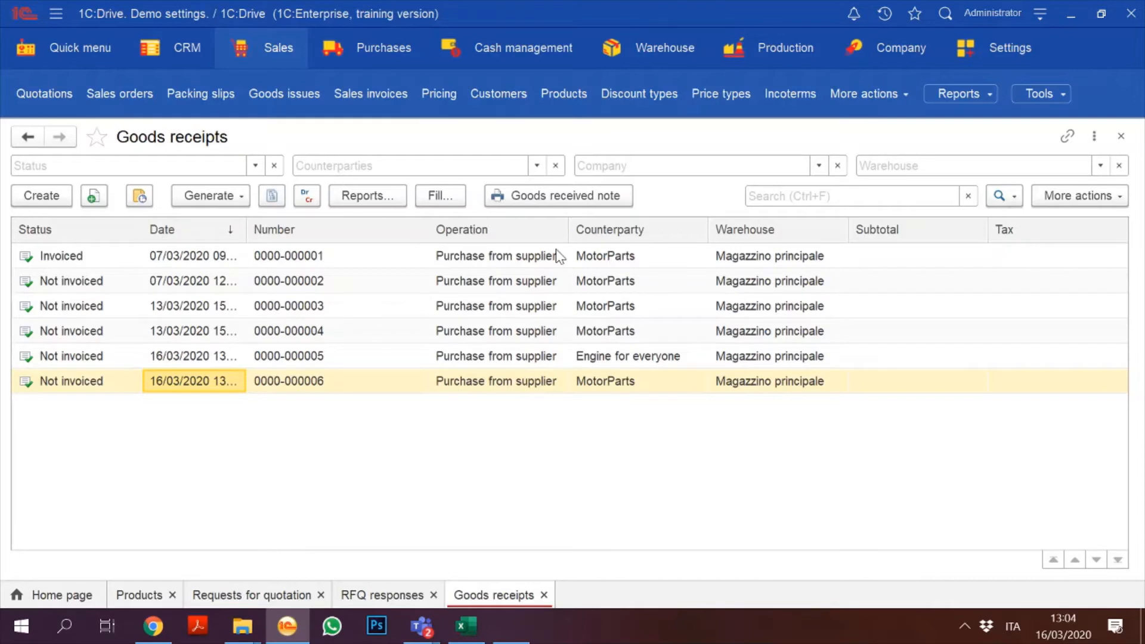
Step: Close the Goods receipts list and open Demand planning from the Purchases section
{"action": "left_click", "coordinate": [1120, 139]}
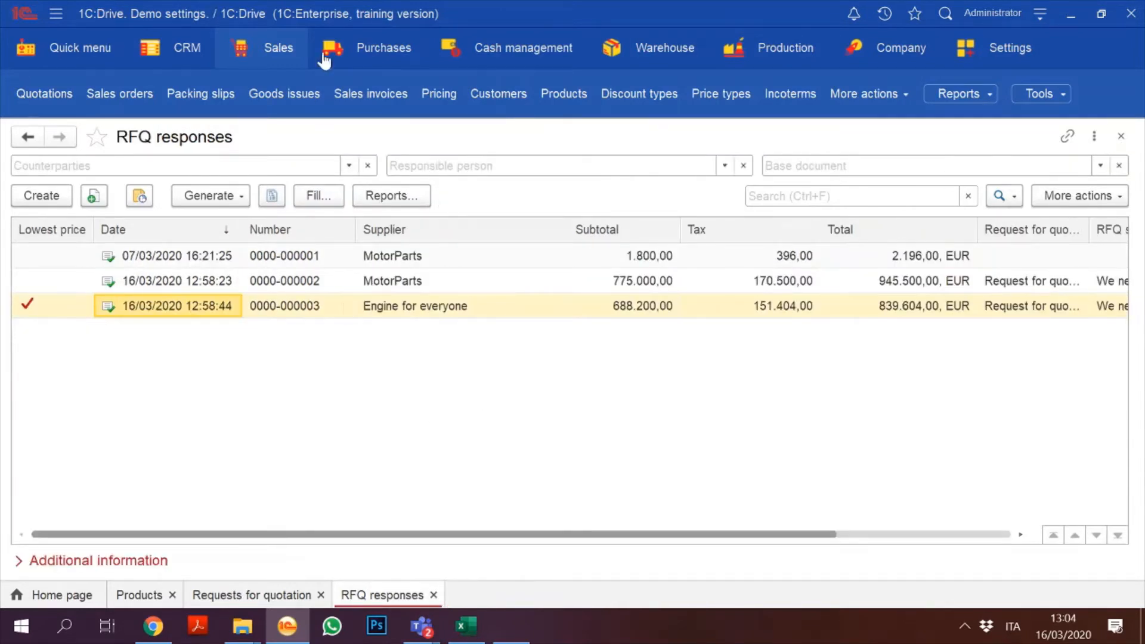
{"action": "left_click", "coordinate": [282, 63]}
{"action": "left_click", "coordinate": [360, 56]}
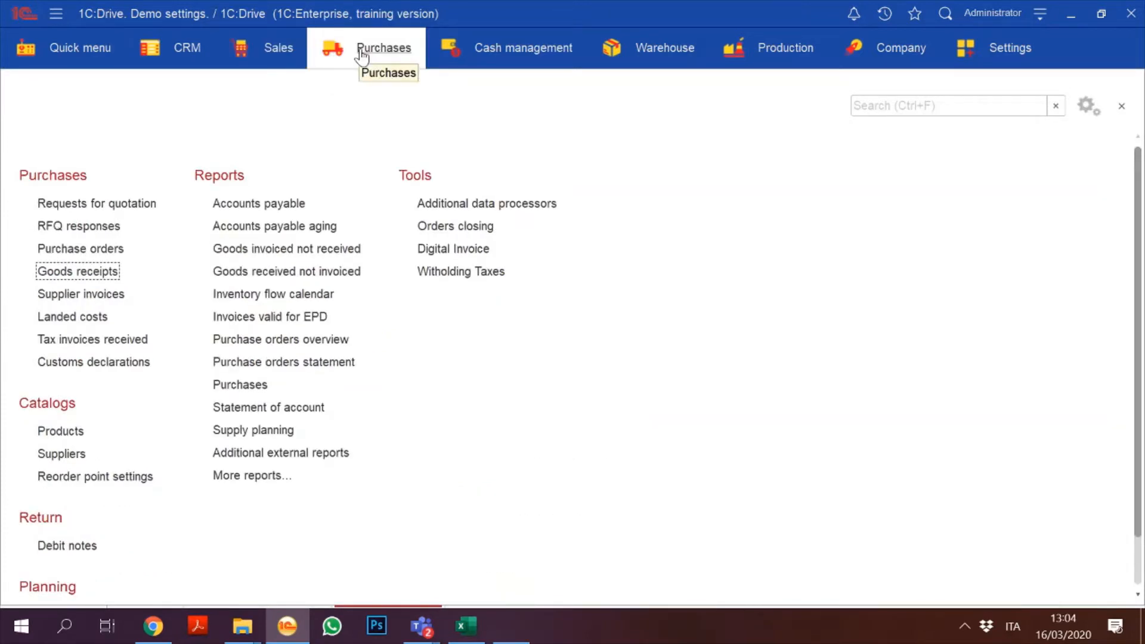
{"action": "left_click", "coordinate": [362, 58]}
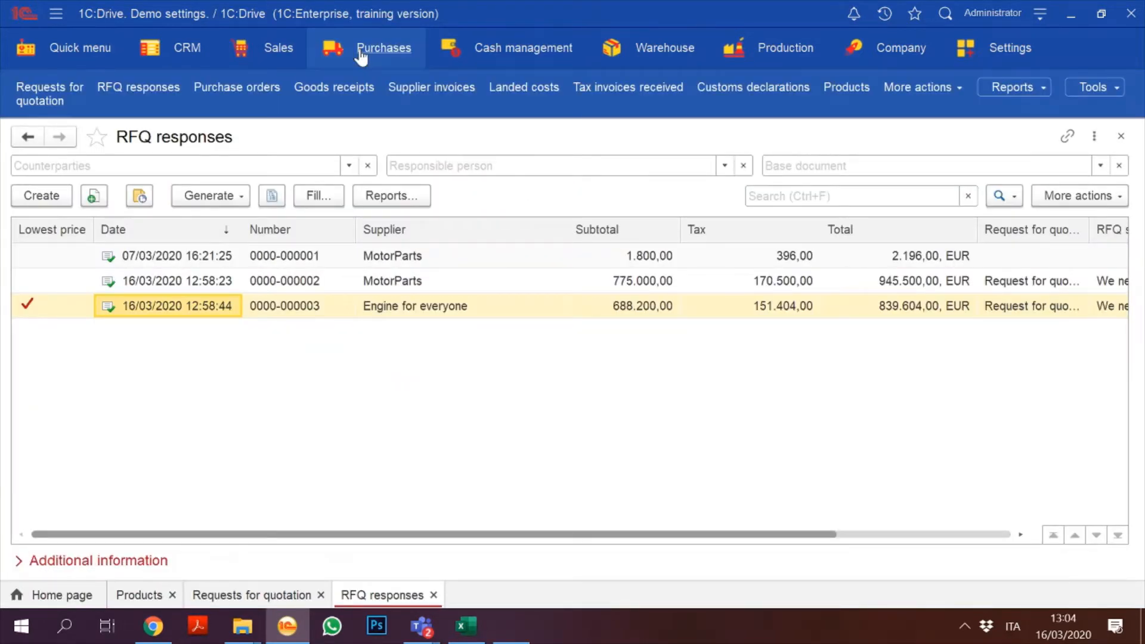
{"action": "left_click", "coordinate": [360, 56]}
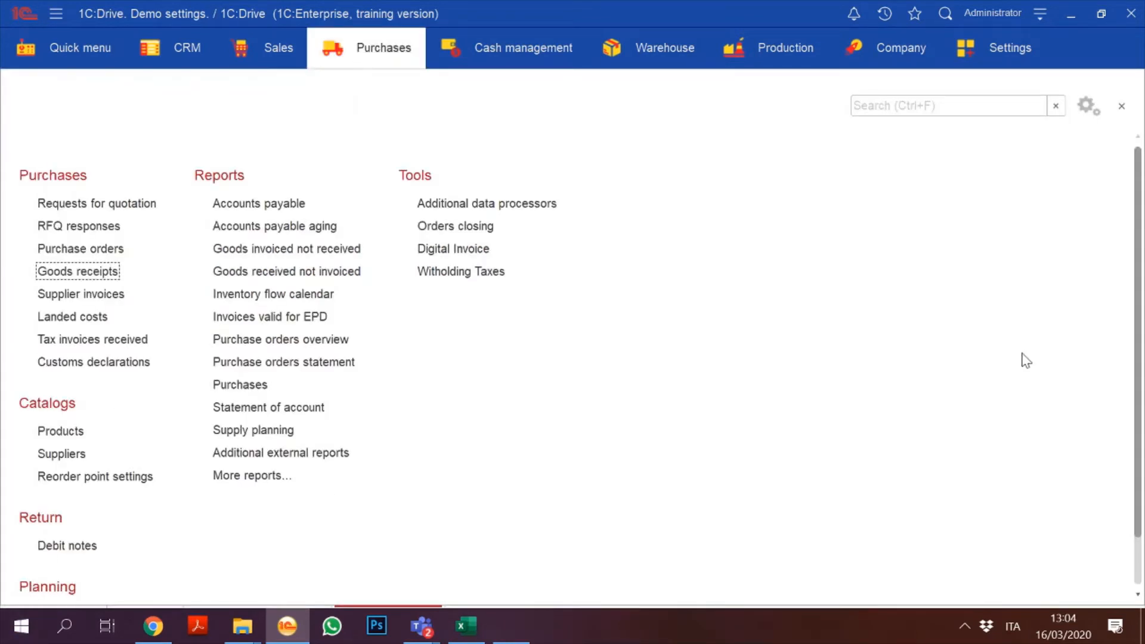
{"action": "scroll", "coordinate": [1133, 253], "scroll_direction": "down", "scroll_amount": 2}
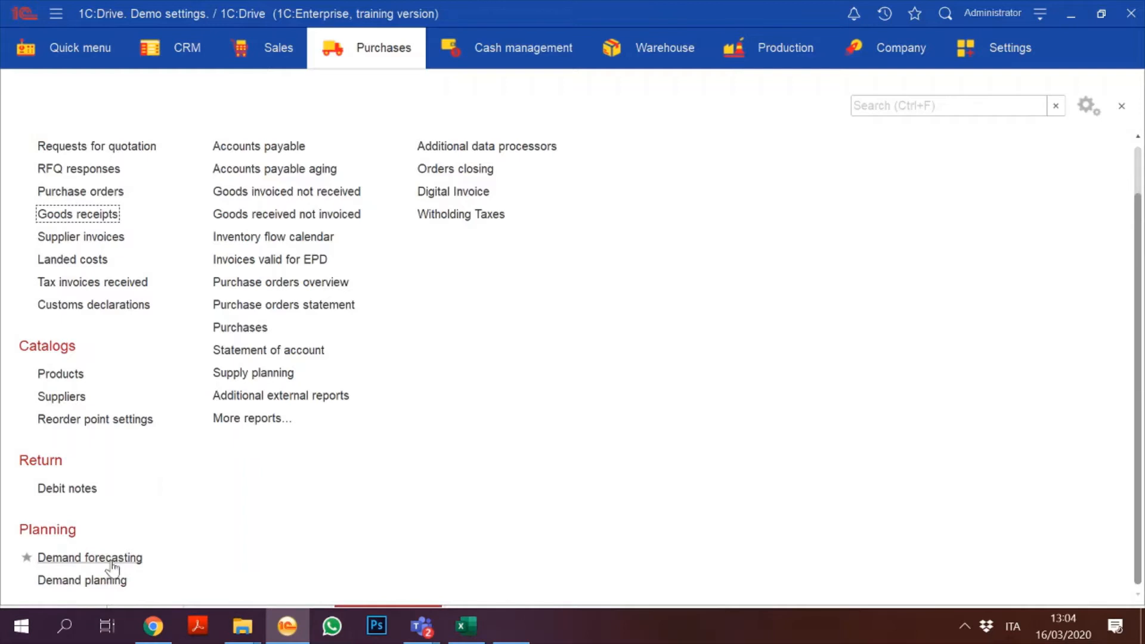
{"action": "left_click", "coordinate": [98, 580]}
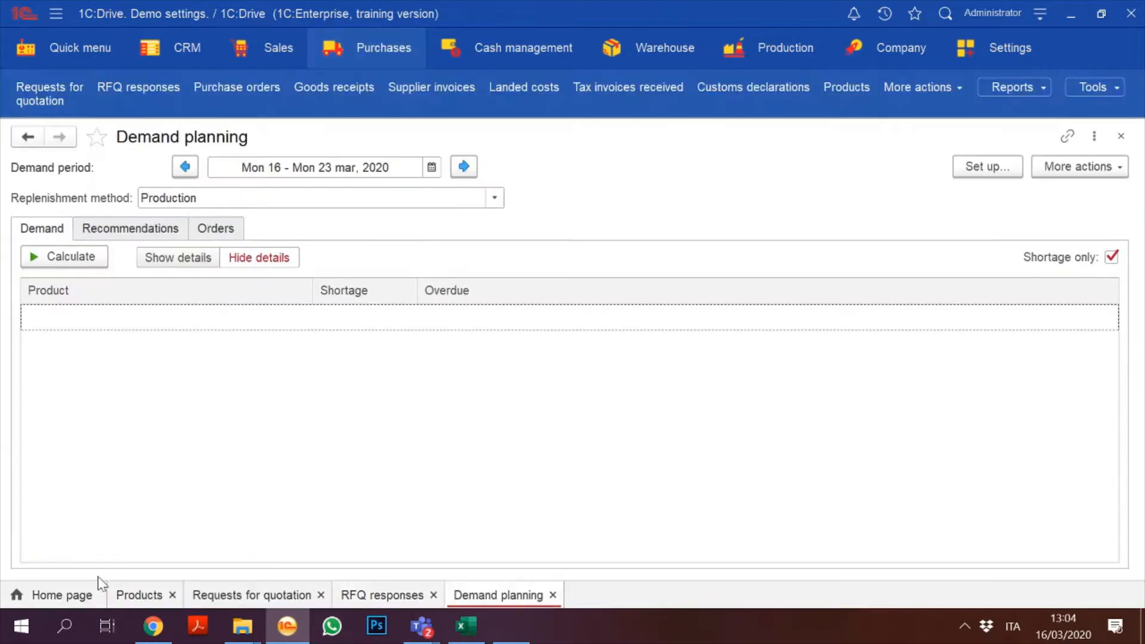
Step: Calculate demand for 16–23 March, recalculate for the Purchase replenishment method only, then close the form
{"action": "left_click", "coordinate": [84, 263]}
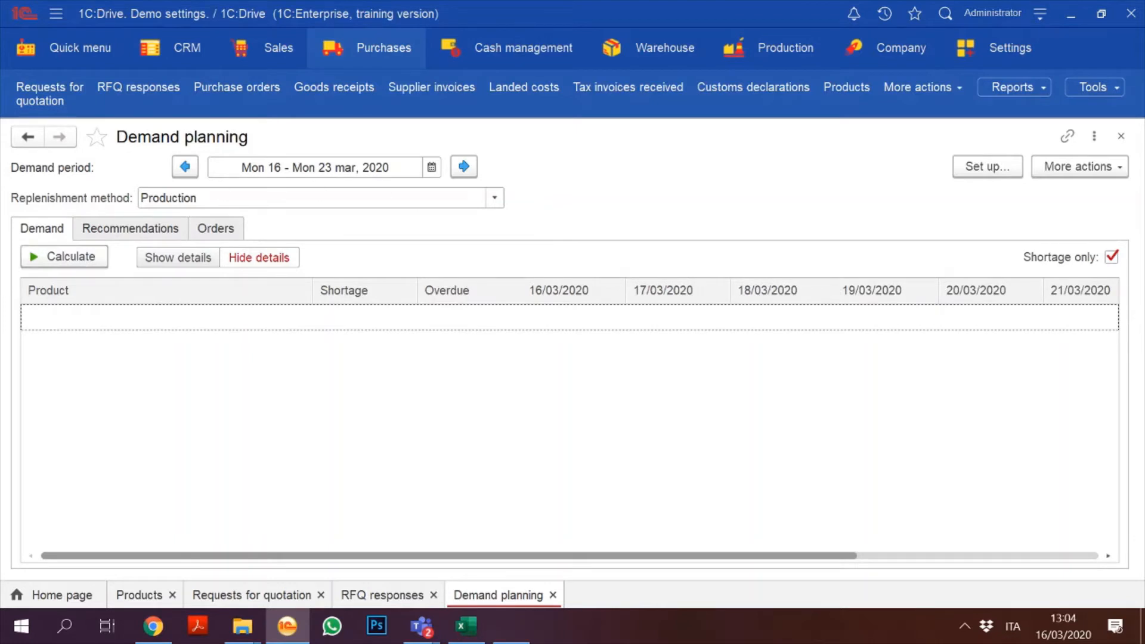
{"action": "left_click", "coordinate": [494, 199]}
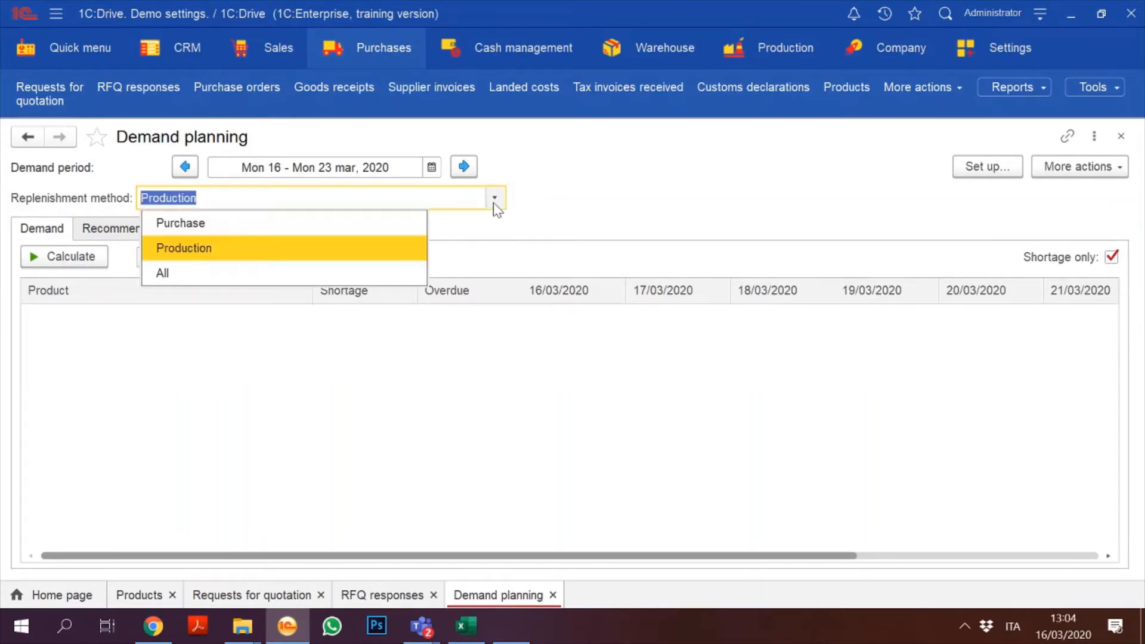
{"action": "left_click", "coordinate": [255, 230]}
{"action": "left_click", "coordinate": [49, 261]}
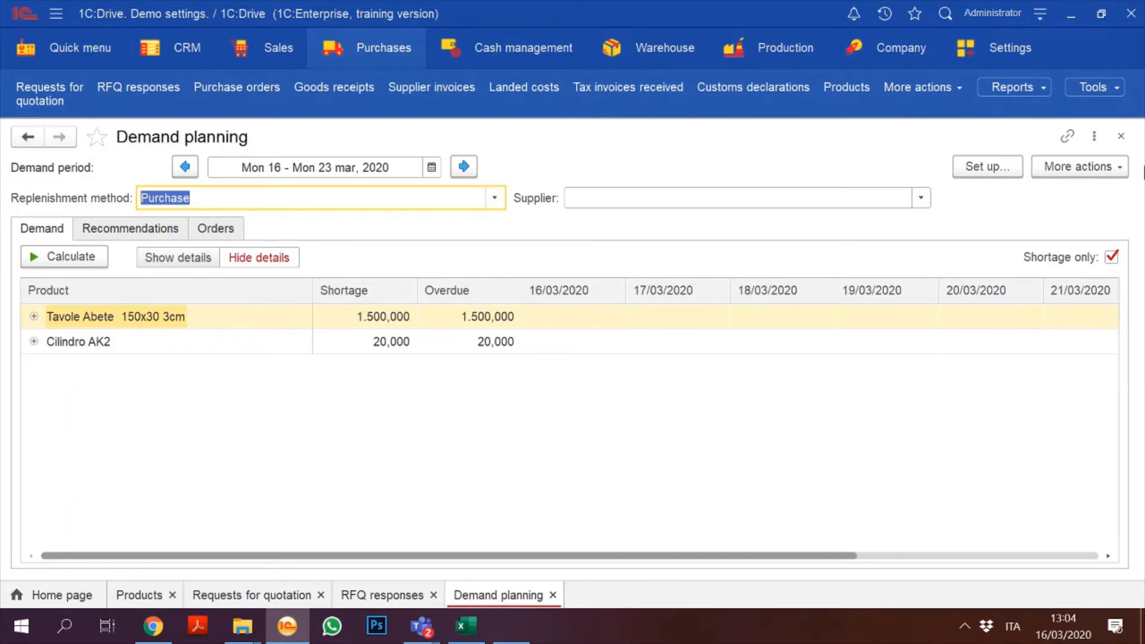
{"action": "left_click", "coordinate": [1121, 137]}
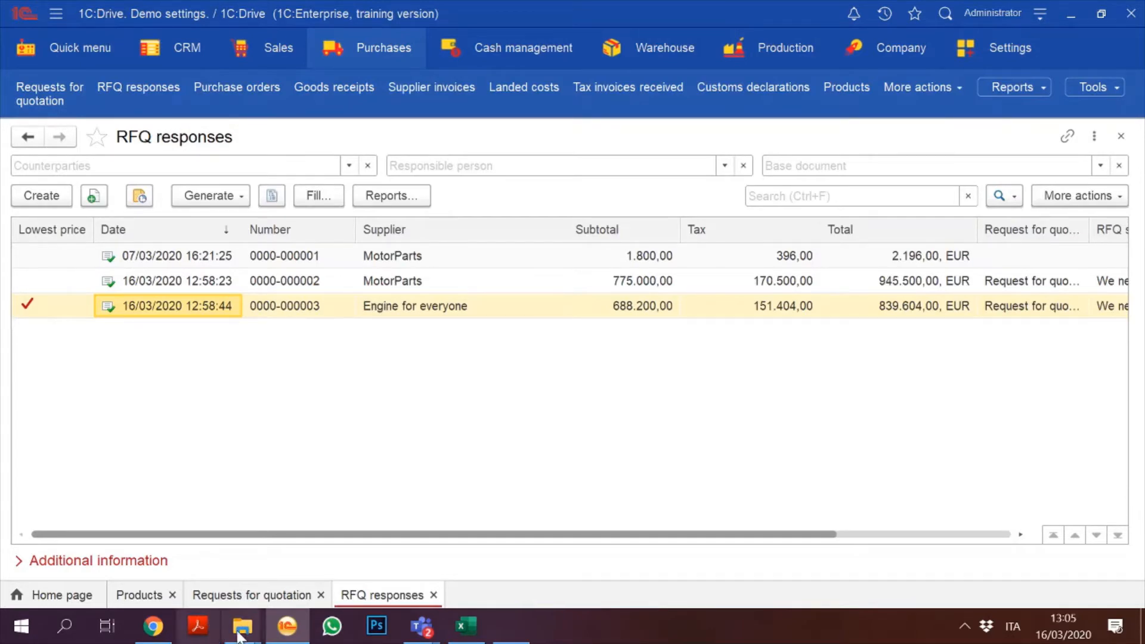
Step: Bring the Teams meeting forward and admit the waiting participant from the lobby
{"action": "mouse_move", "coordinate": [414, 612]}
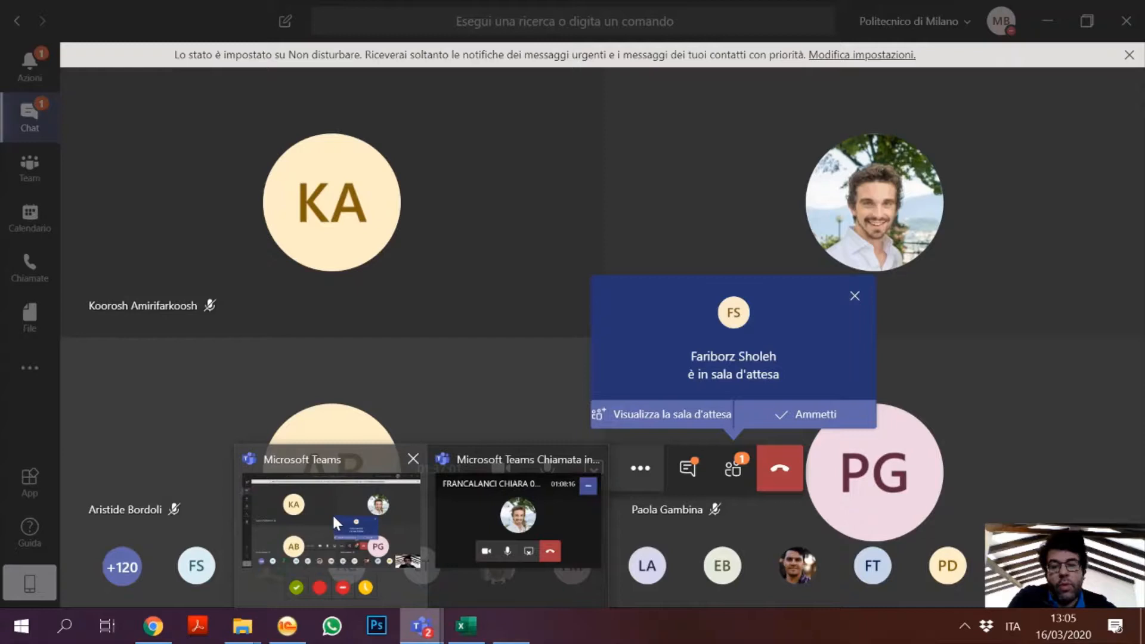
{"action": "left_click", "coordinate": [332, 512]}
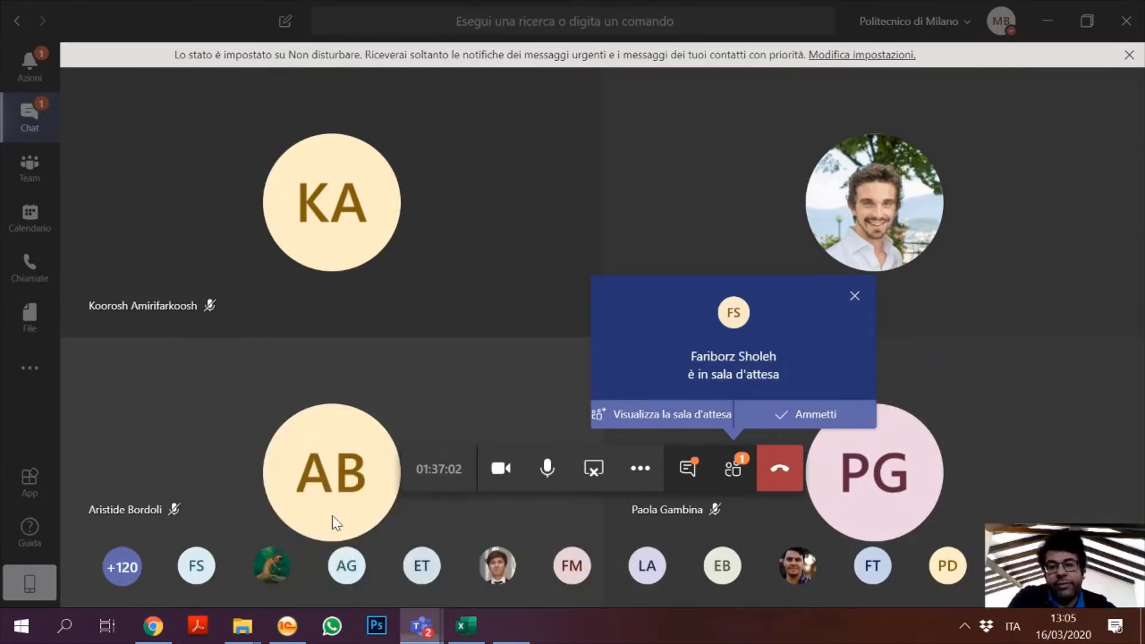
{"action": "left_click", "coordinate": [792, 428]}
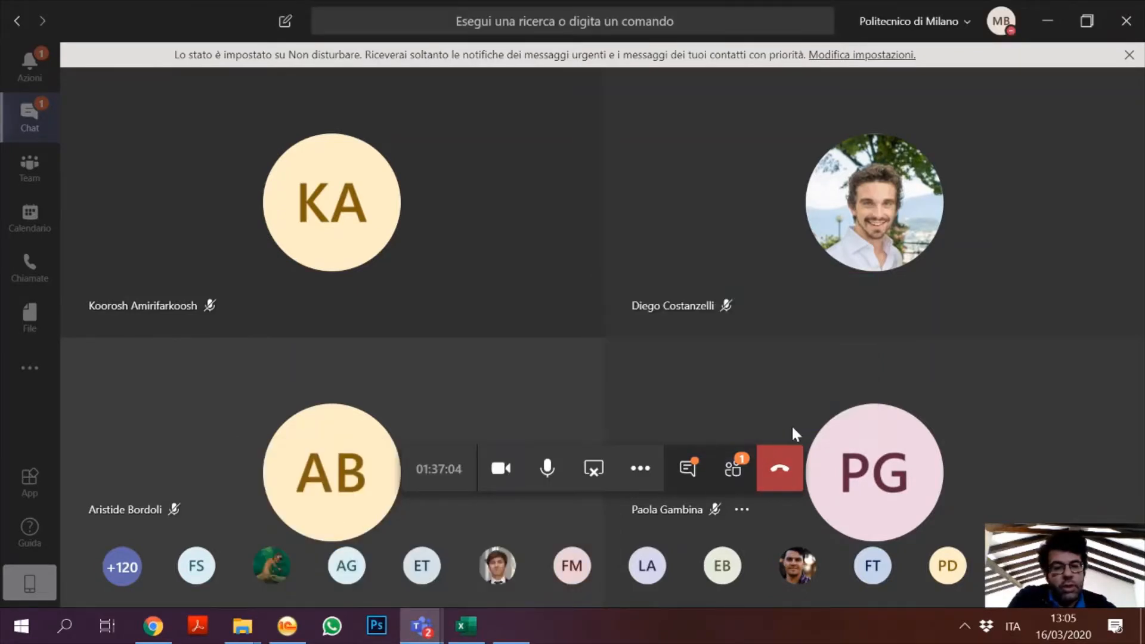
Step: Open the meeting chat and scroll through the recent messages
{"action": "left_click", "coordinate": [31, 112]}
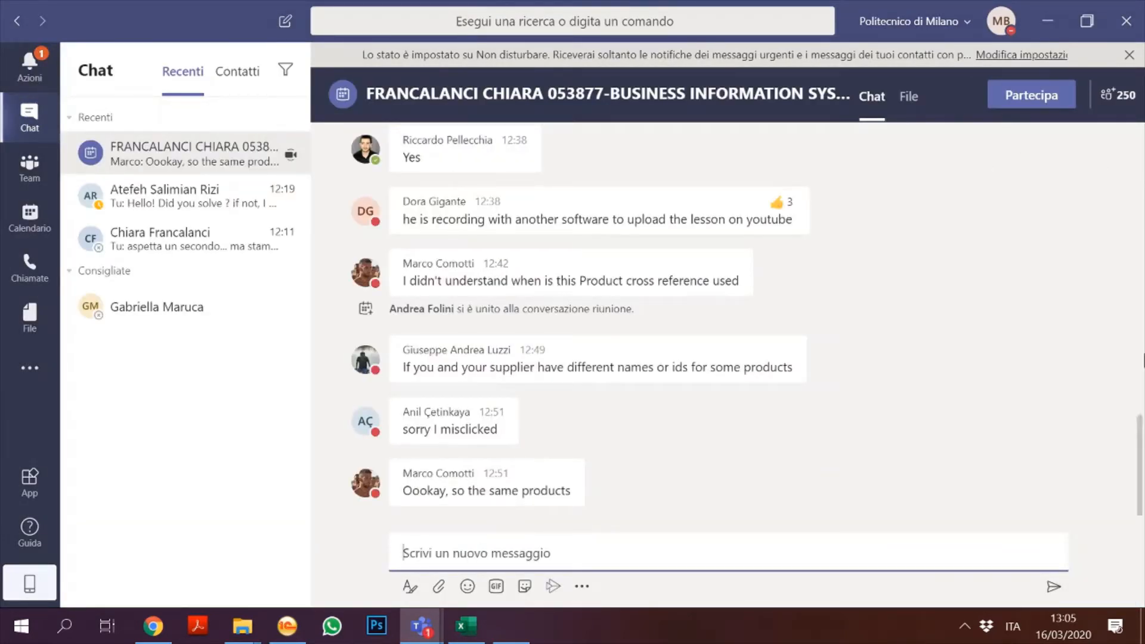
{"action": "left_click_drag", "start_coordinate": [1143, 409], "coordinate": [1144, 329]}
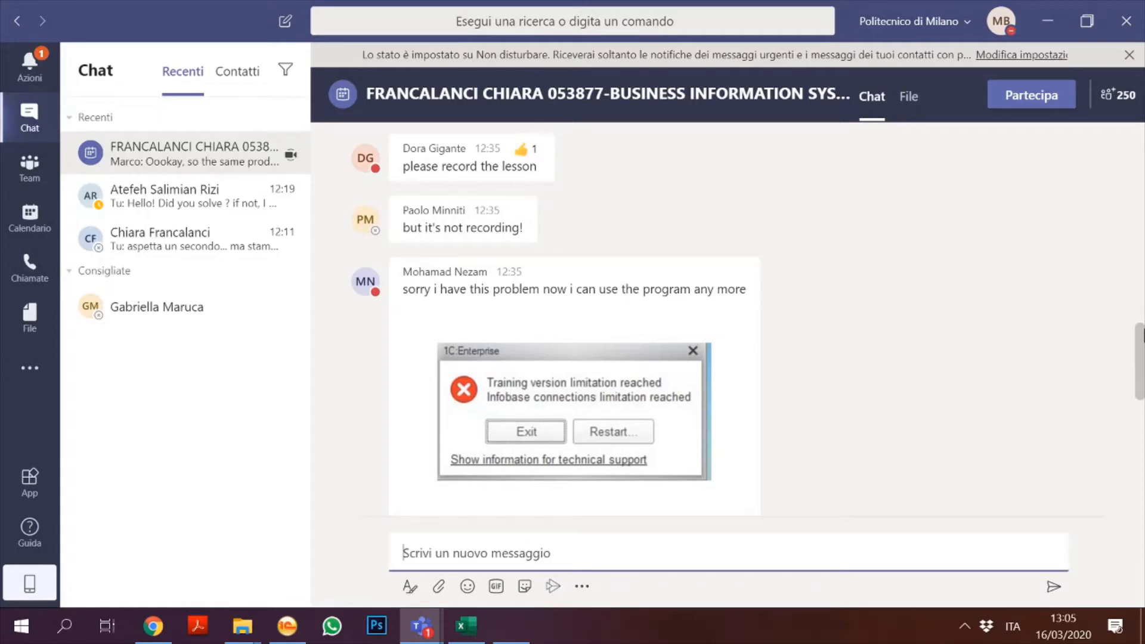
{"action": "left_click_drag", "start_coordinate": [1144, 335], "coordinate": [1141, 160]}
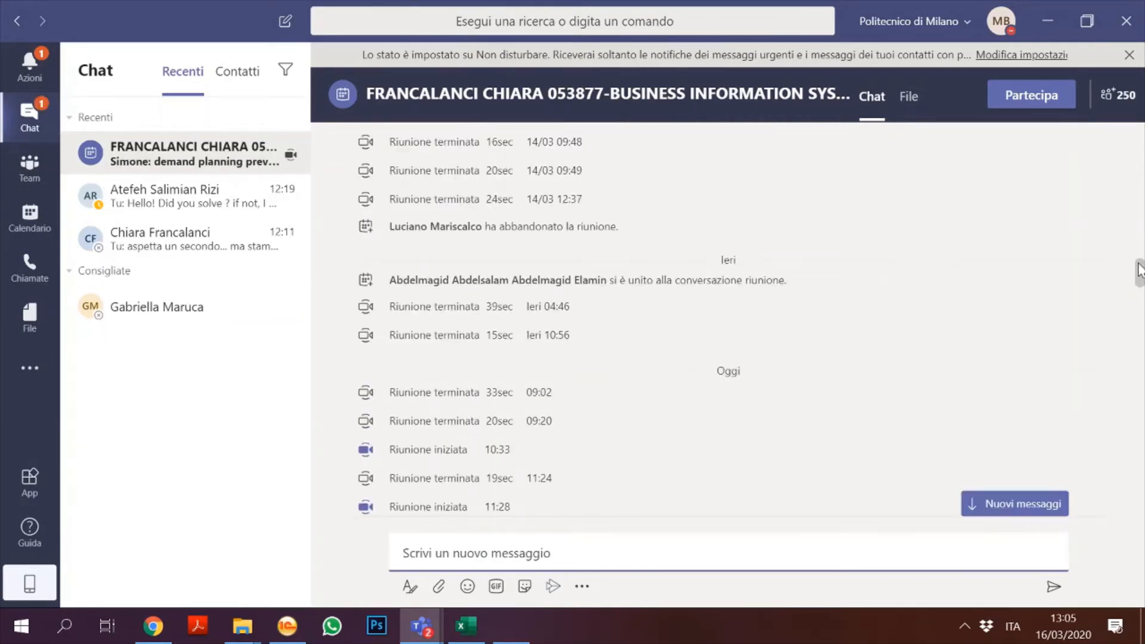
{"action": "left_click_drag", "start_coordinate": [1139, 269], "coordinate": [1141, 456]}
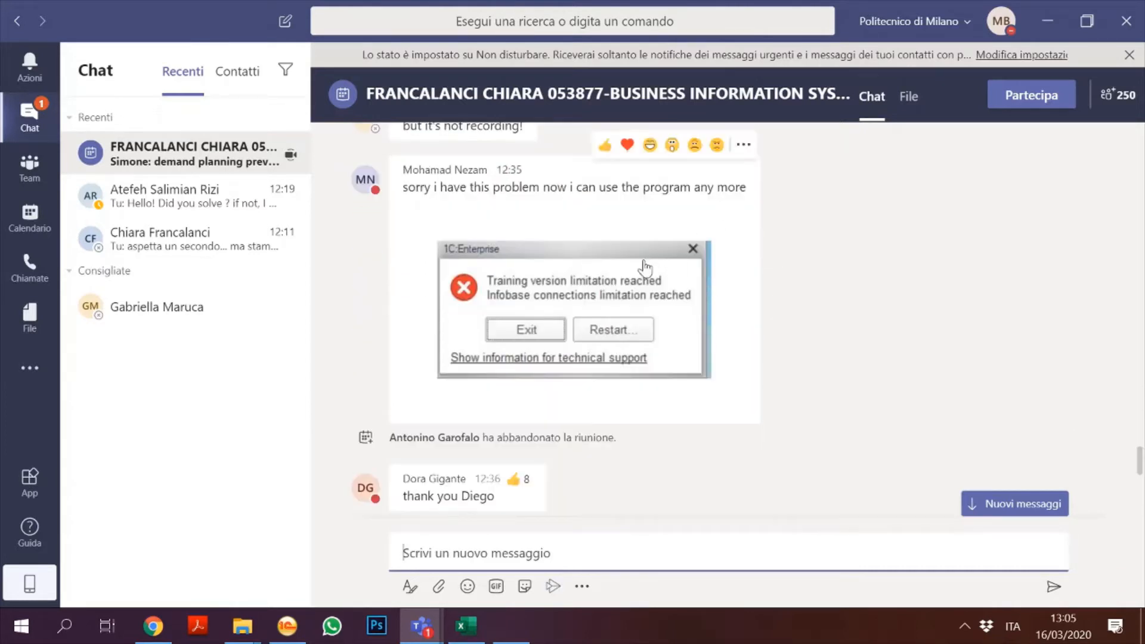
Step: Step through the chat messages, jump to 'Nuovi messaggi', and focus the 'Scrivi un nuovo messaggio' box
{"action": "left_click", "coordinate": [659, 511]}
{"action": "key", "text": "Down"}
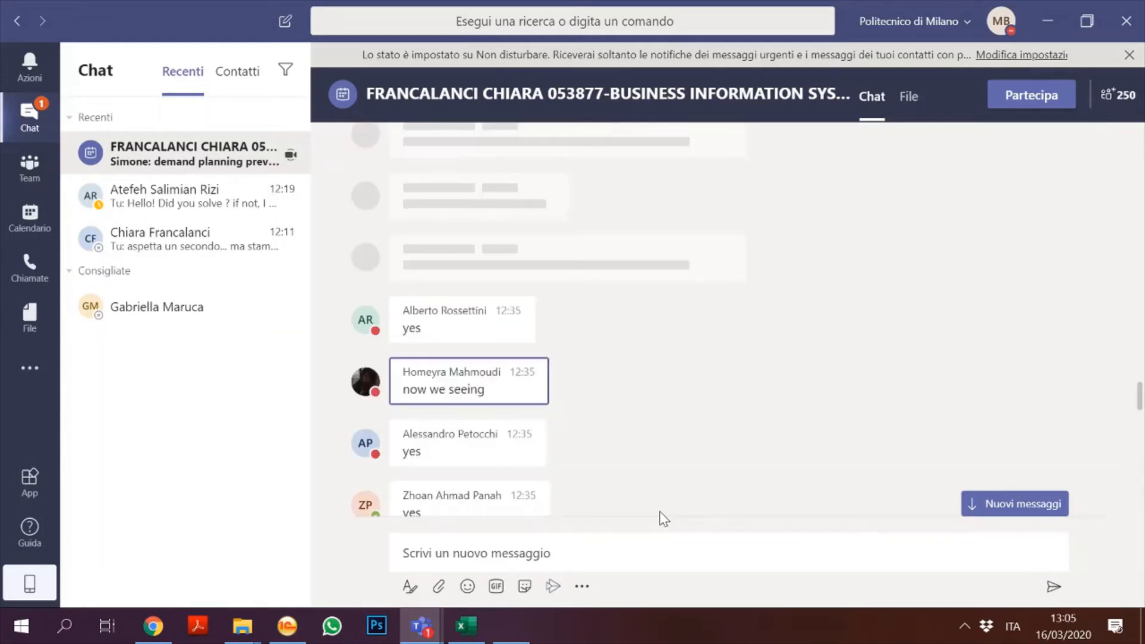
{"action": "key", "text": "Down"}
{"action": "key", "text": "Down"}
{"action": "key", "text": "Down"}
{"action": "key", "text": "Down"}
{"action": "key", "text": "Down"}
{"action": "key", "text": "Down"}
{"action": "key", "text": "Down"}
{"action": "key", "text": "Down"}
{"action": "key", "text": "Down"}
{"action": "key", "text": "Down"}
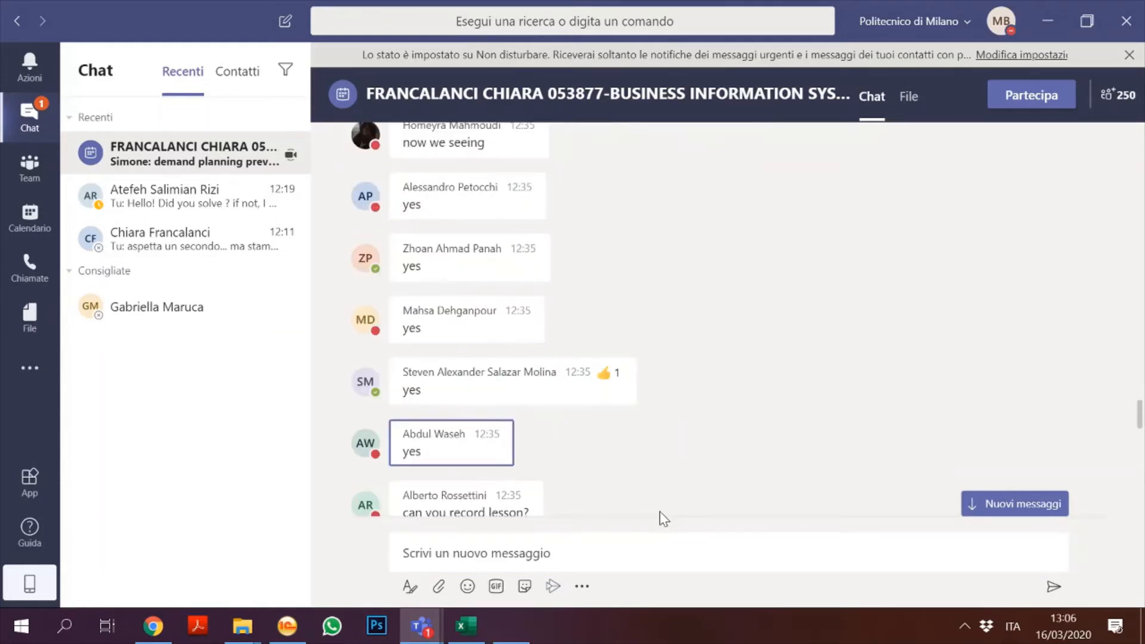
{"action": "key", "text": "Down"}
{"action": "key", "text": "Down"}
{"action": "key", "text": "Down"}
{"action": "key", "text": "Down"}
{"action": "key", "text": "Down"}
{"action": "key", "text": "Down"}
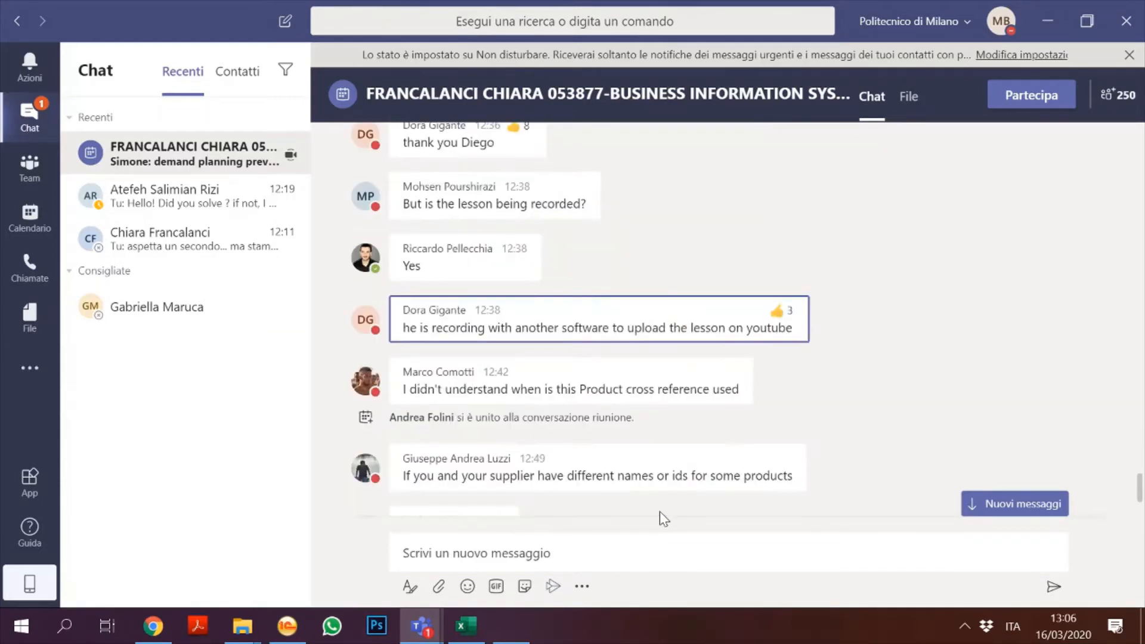
{"action": "key", "text": "Down"}
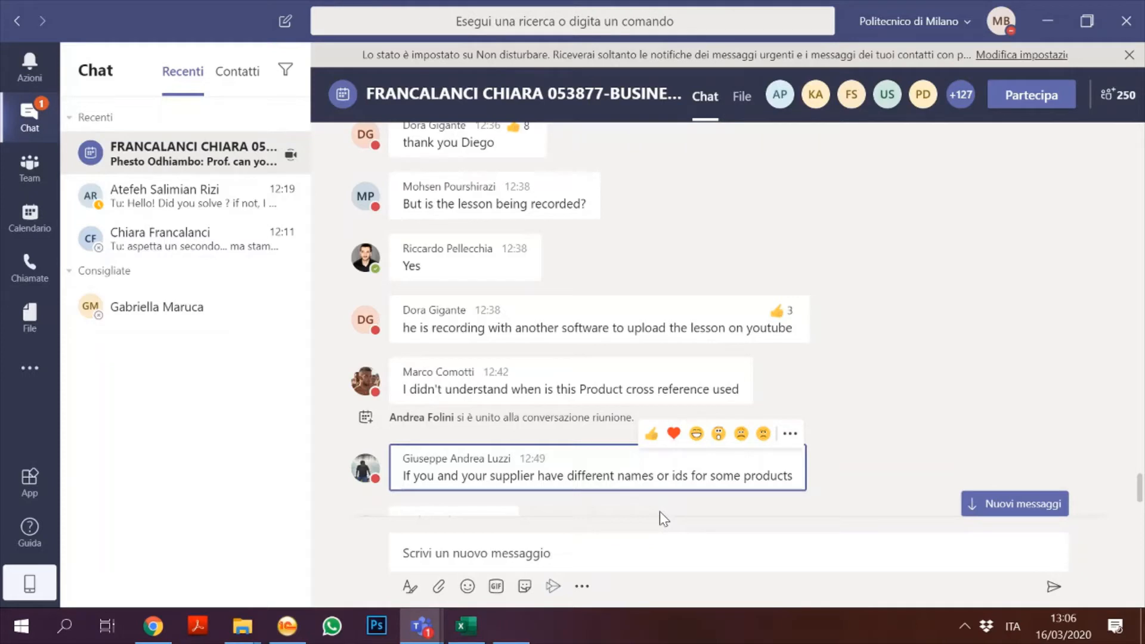
{"action": "key", "text": "Down"}
{"action": "key", "text": "Down"}
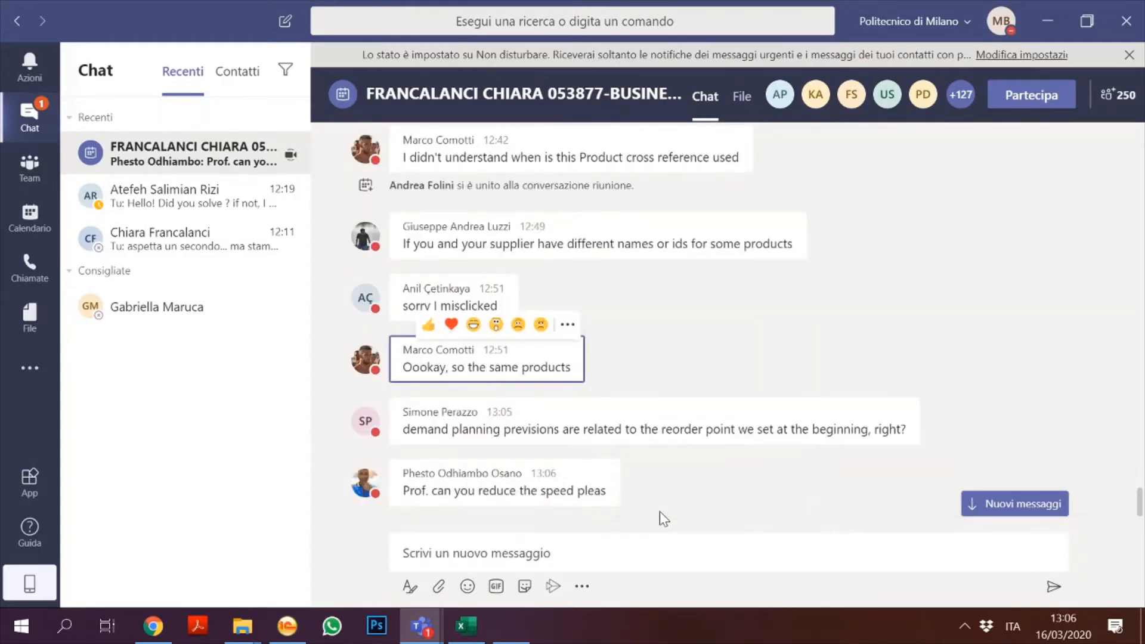
{"action": "key", "text": "Down"}
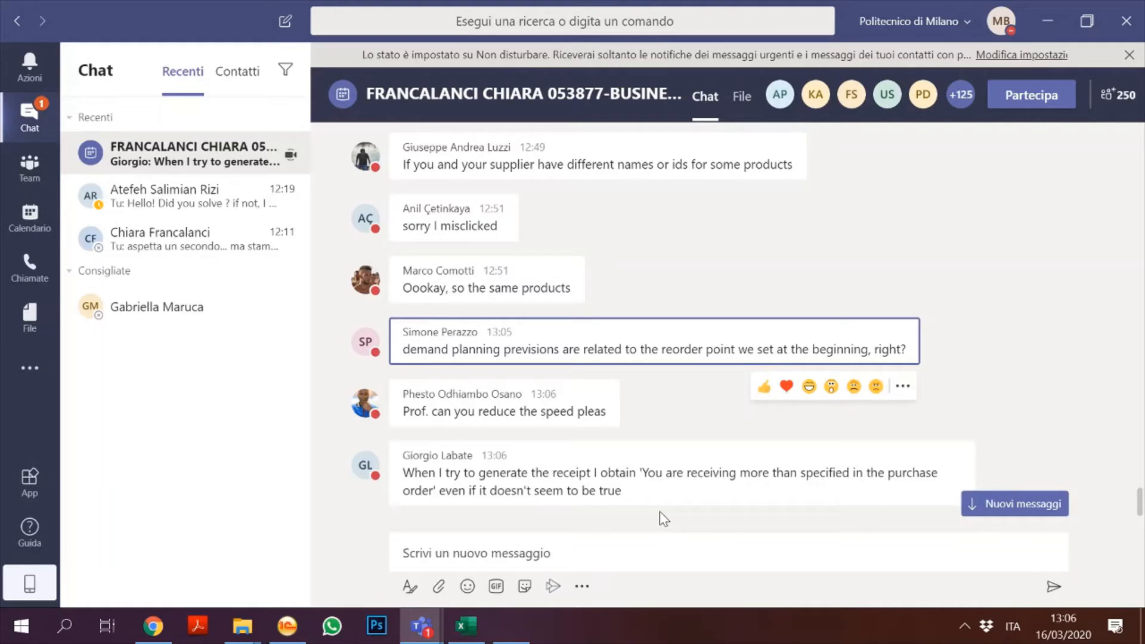
{"action": "key", "text": "Down"}
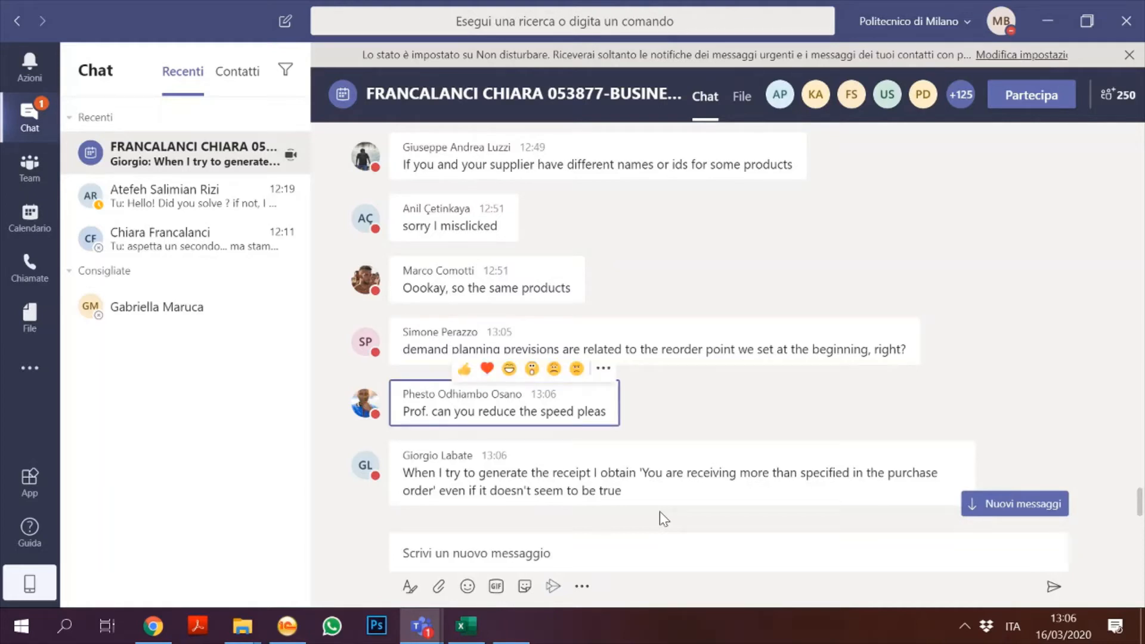
{"action": "key", "text": "Down"}
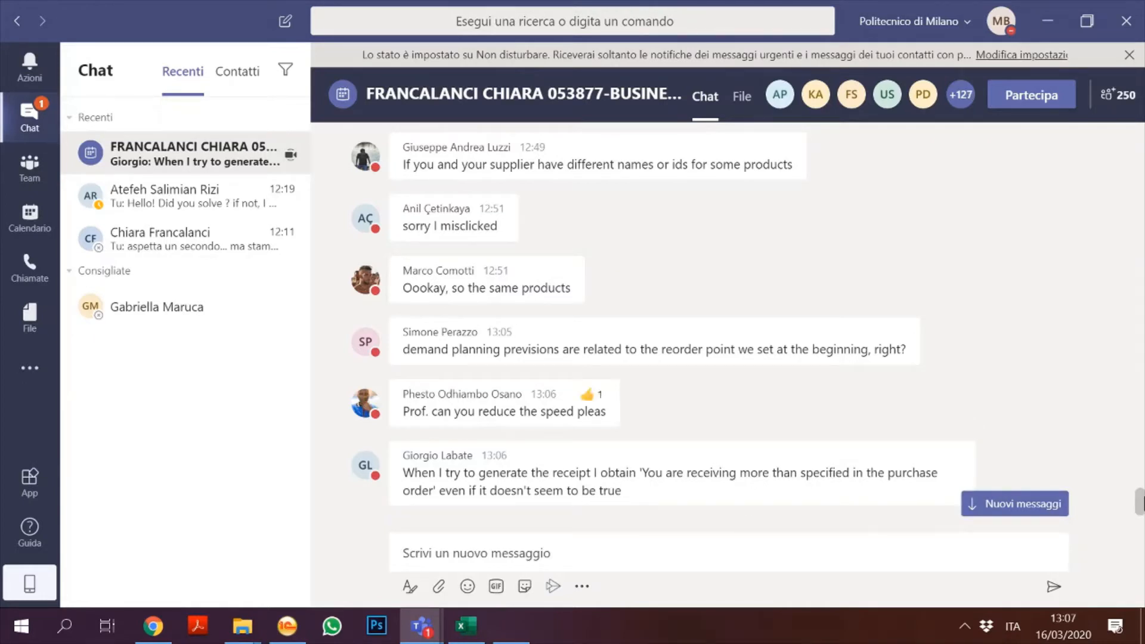
{"action": "left_click", "coordinate": [973, 505]}
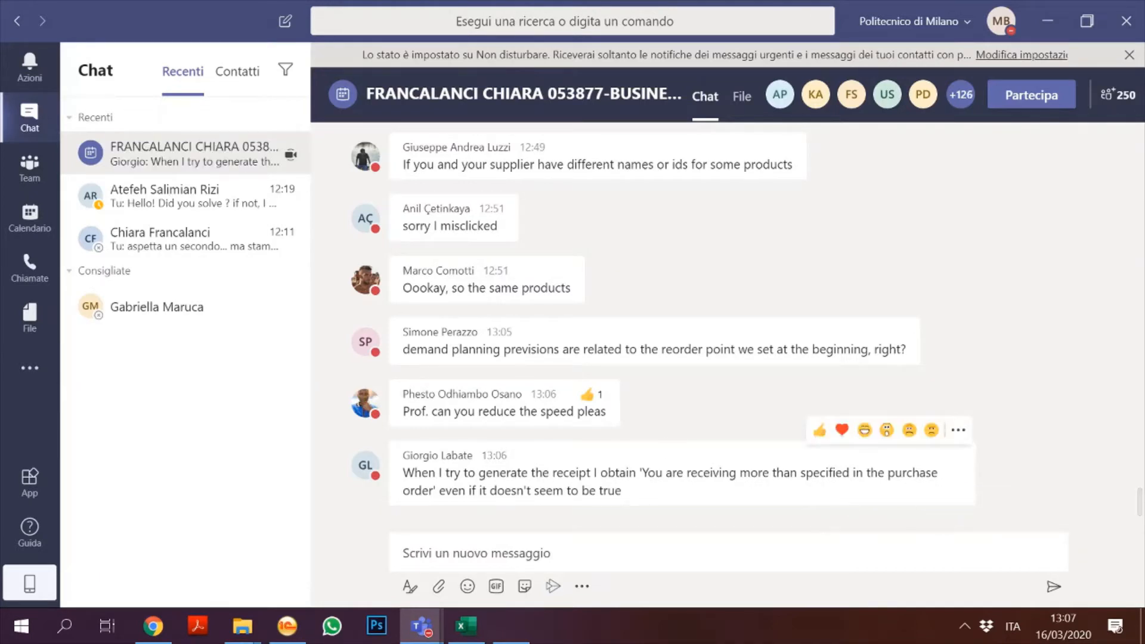
{"action": "left_click", "coordinate": [561, 552]}
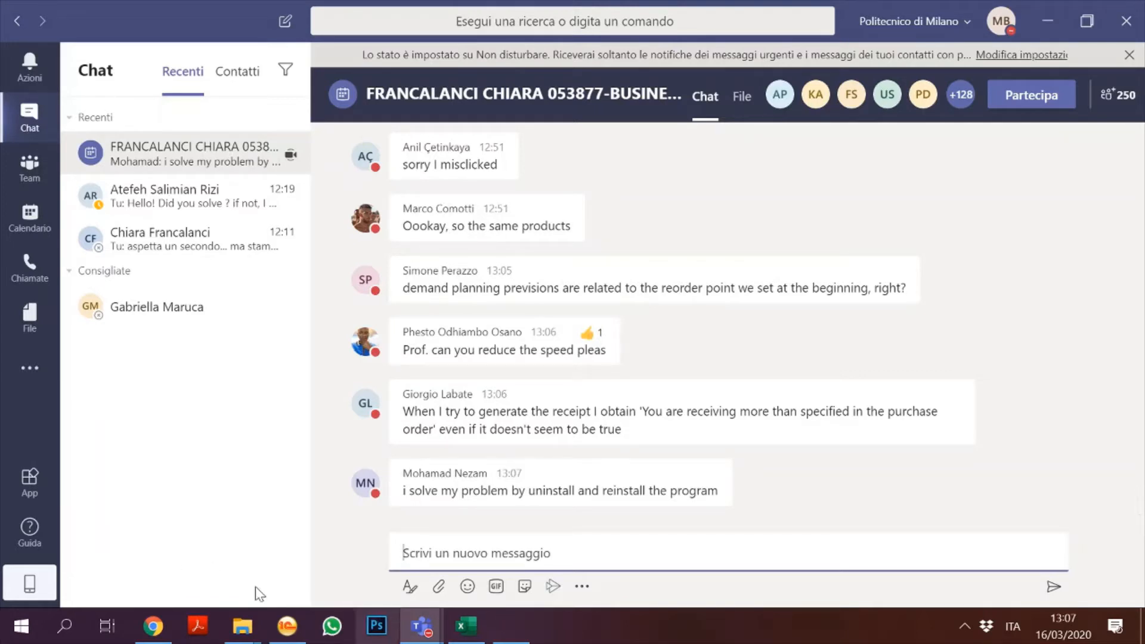
Step: In 1C:Drive, open the Products catalog under Purchases and create a new product
{"action": "mouse_move", "coordinate": [292, 620]}
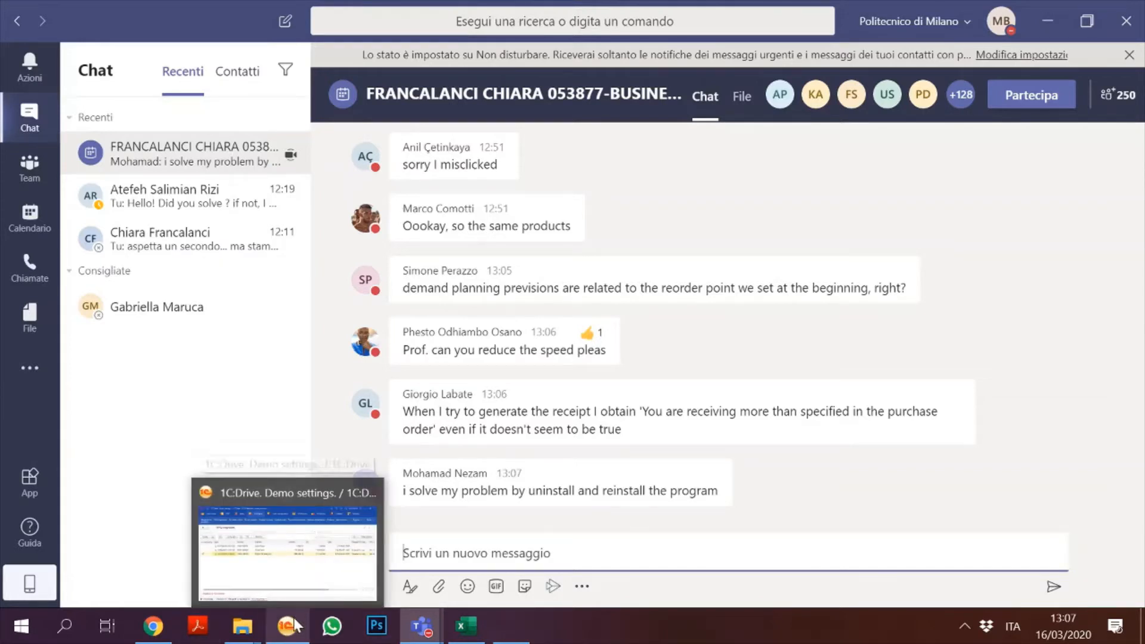
{"action": "left_click", "coordinate": [295, 620]}
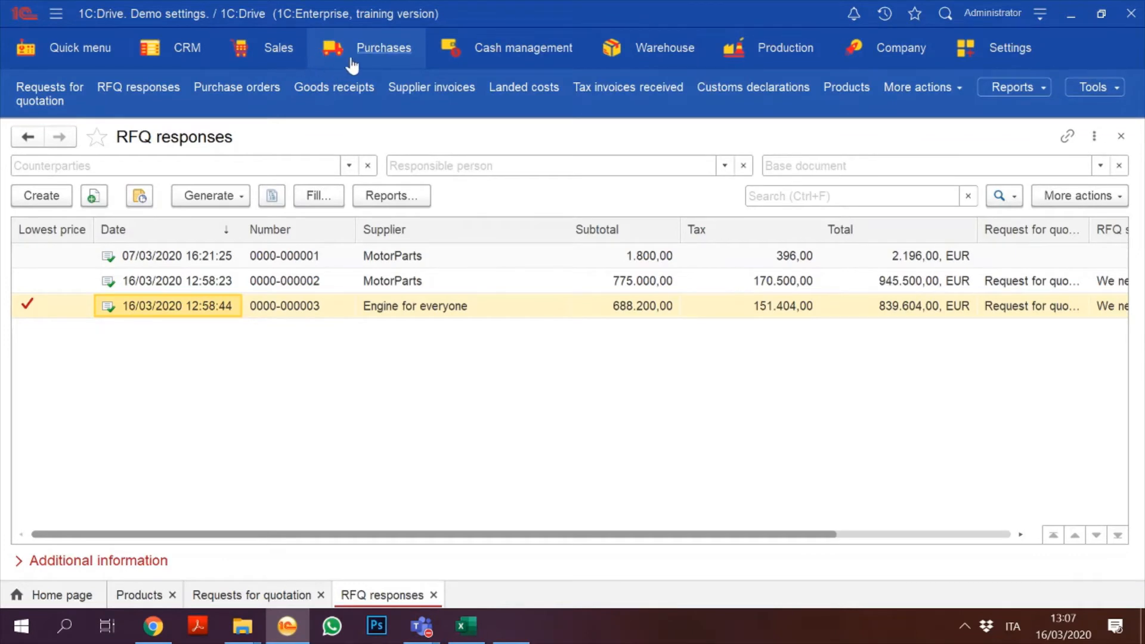
{"action": "left_click", "coordinate": [374, 56]}
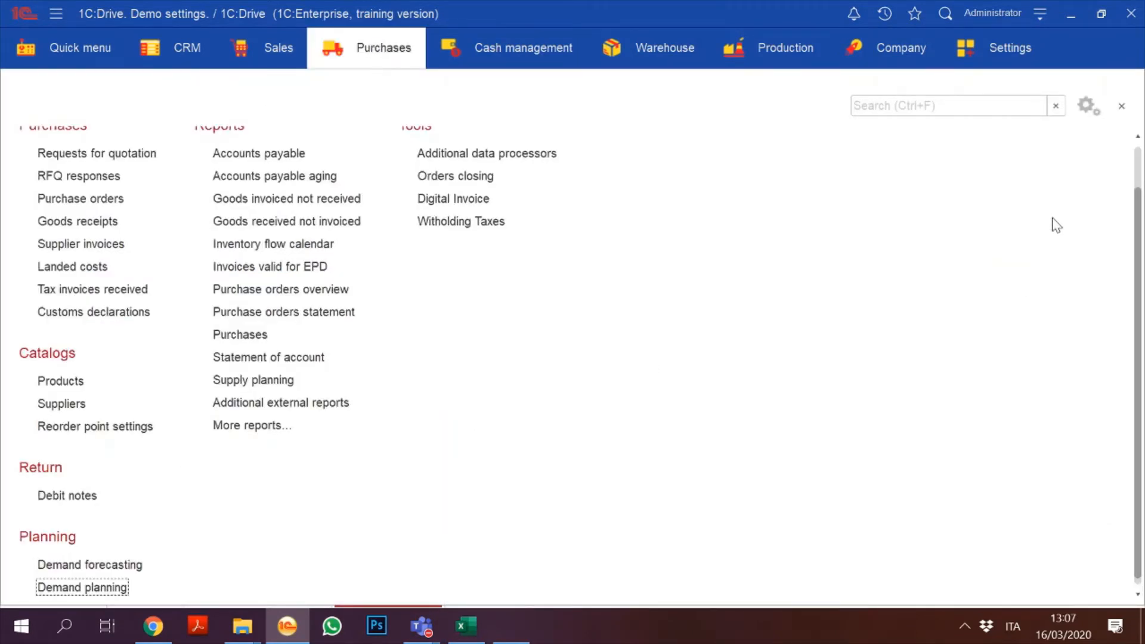
{"action": "left_click", "coordinate": [1140, 165]}
{"action": "scroll", "coordinate": [1115, 286], "scroll_direction": "down", "scroll_amount": 3}
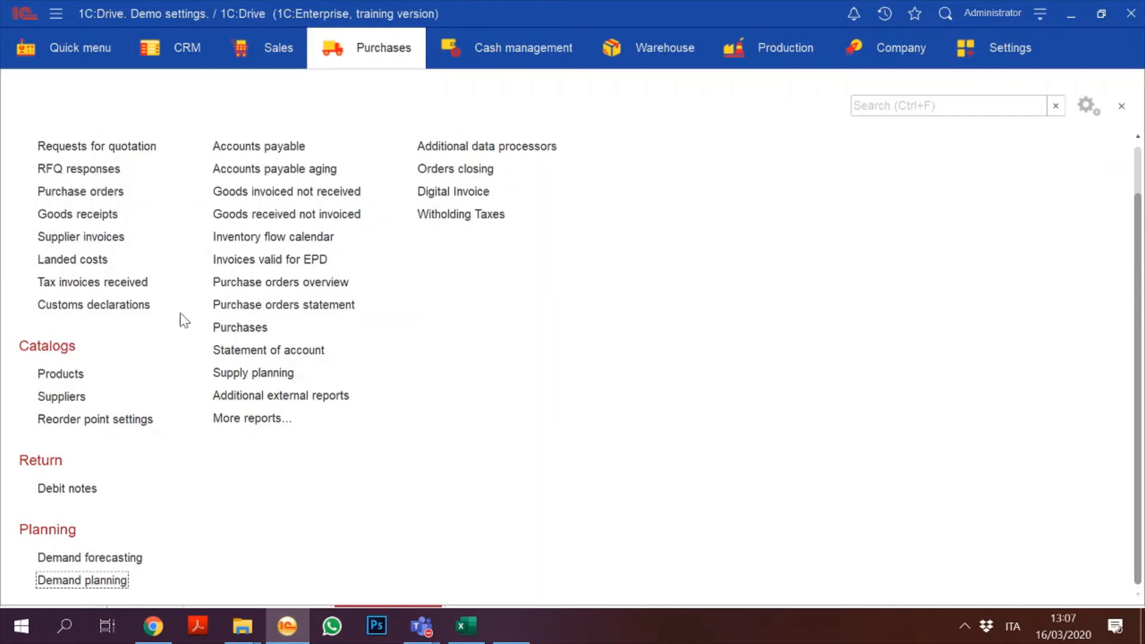
{"action": "left_click", "coordinate": [67, 374]}
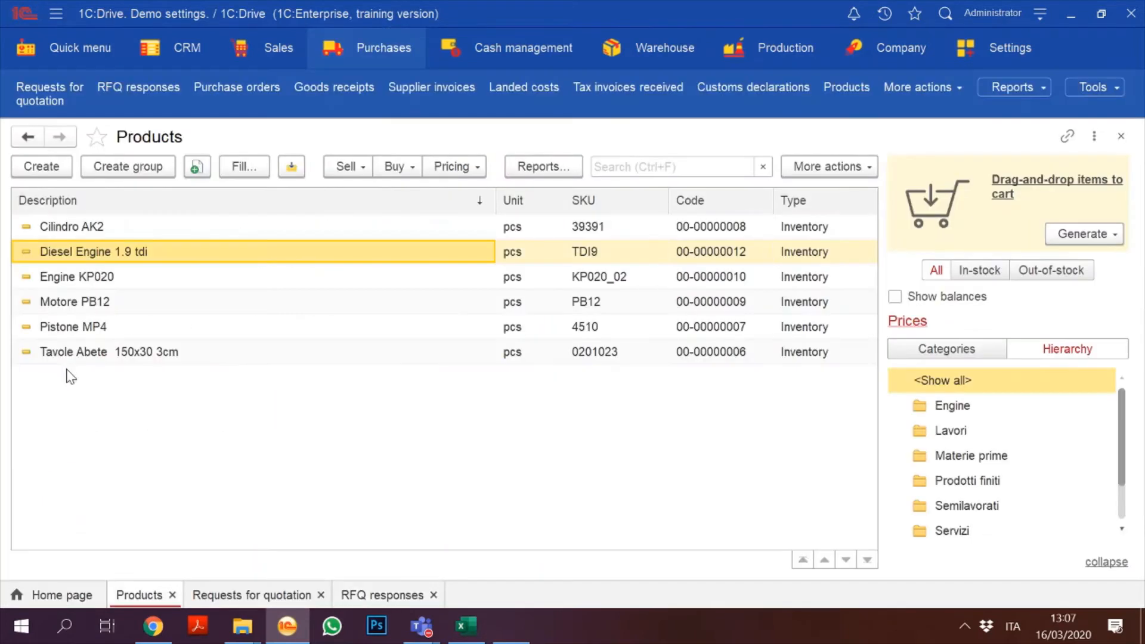
{"action": "left_click", "coordinate": [47, 169]}
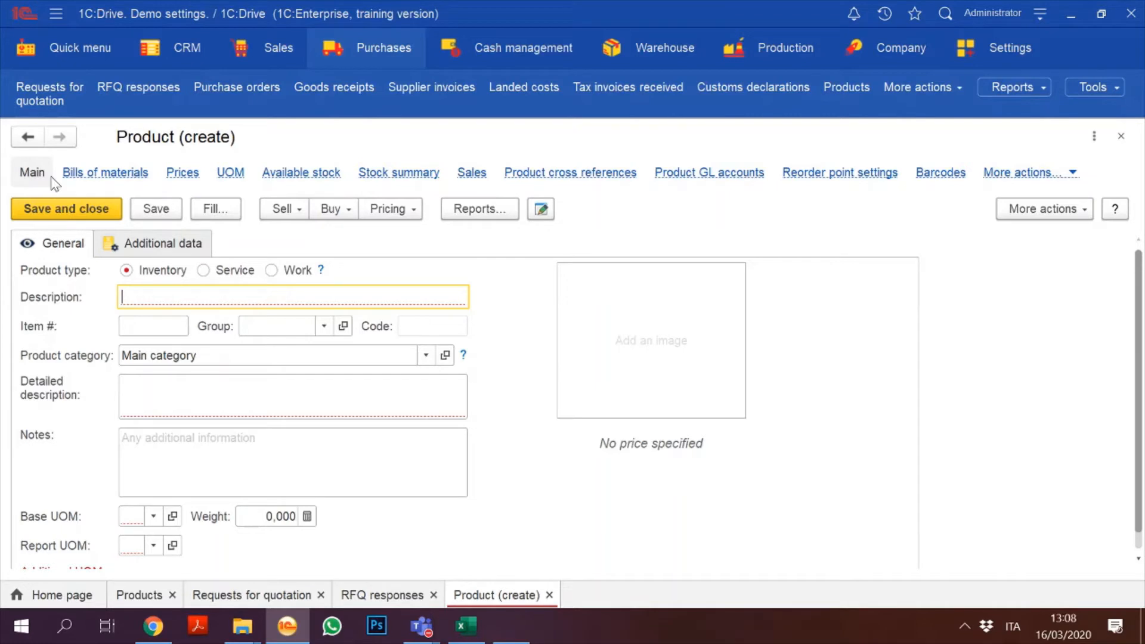
Step: Enter description 'Engine 2.4 tdi', item number 24TDI_b, and set category and group to Engine
{"action": "type", "text": "Engine"}
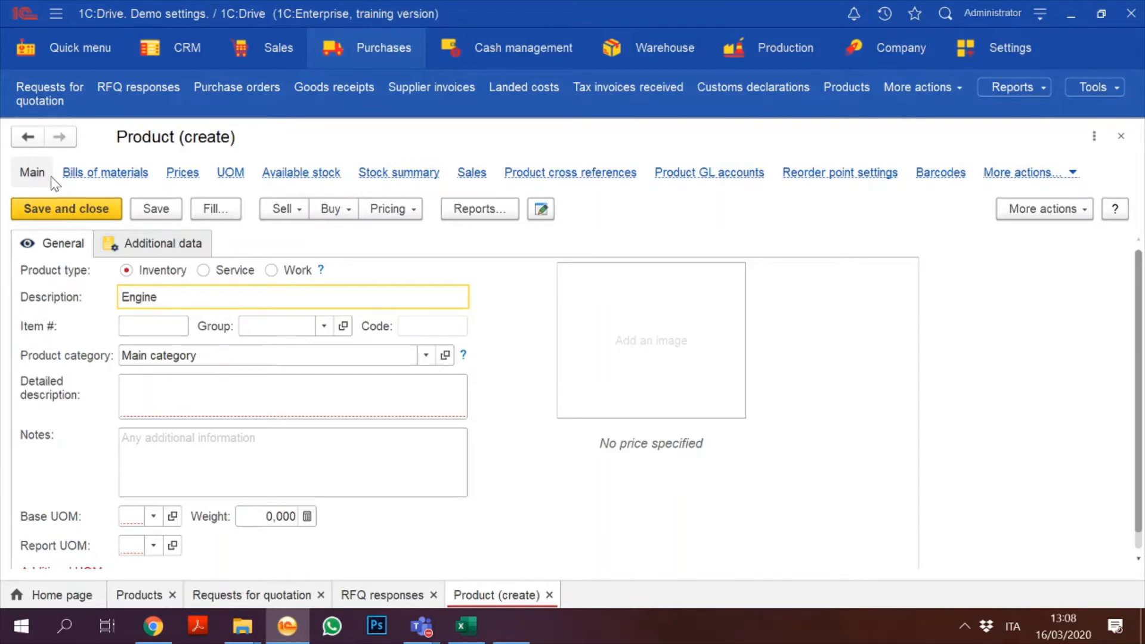
{"action": "type", "text": " 2.4 tdi"}
{"action": "left_click", "coordinate": [142, 332]}
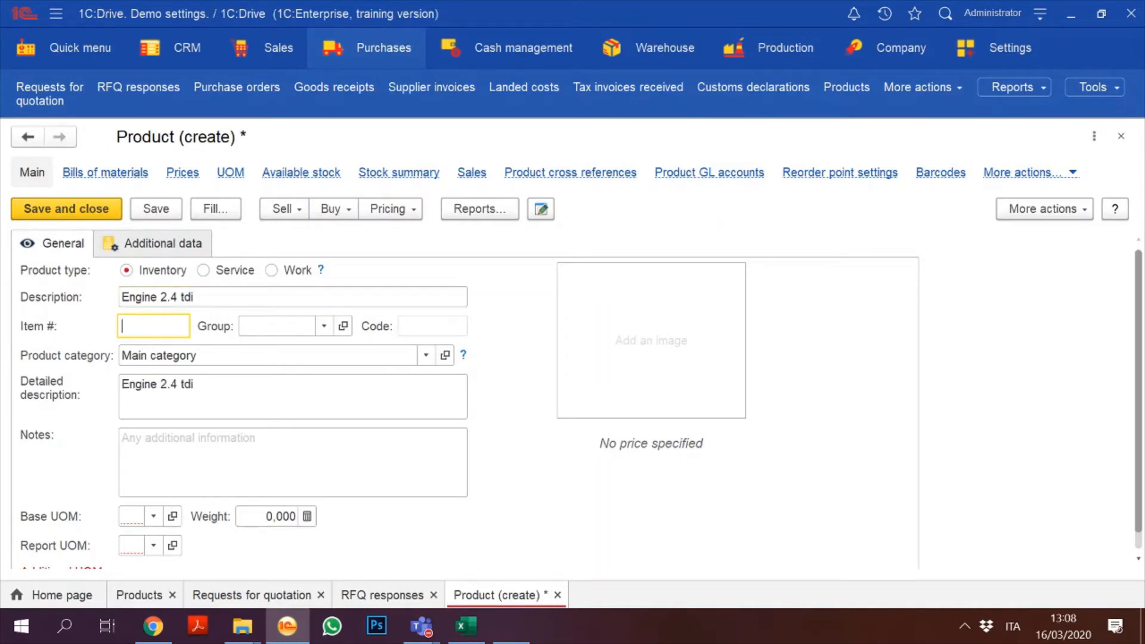
{"action": "type", "text": "24TDI_b"}
{"action": "left_click", "coordinate": [426, 355]}
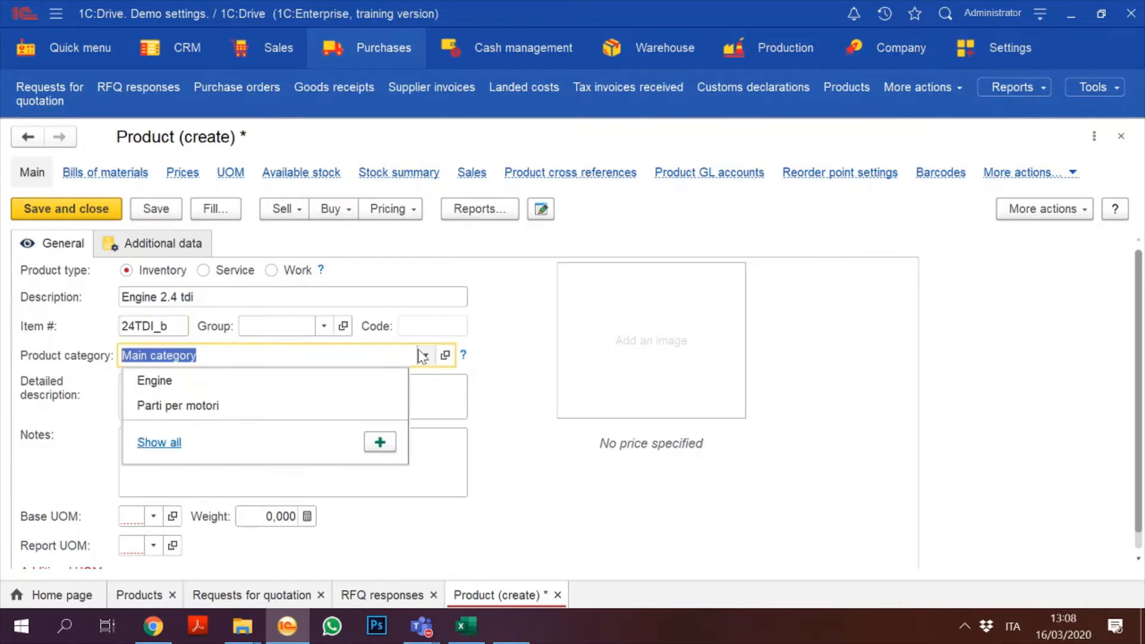
{"action": "left_click", "coordinate": [271, 376]}
{"action": "left_click", "coordinate": [323, 325]}
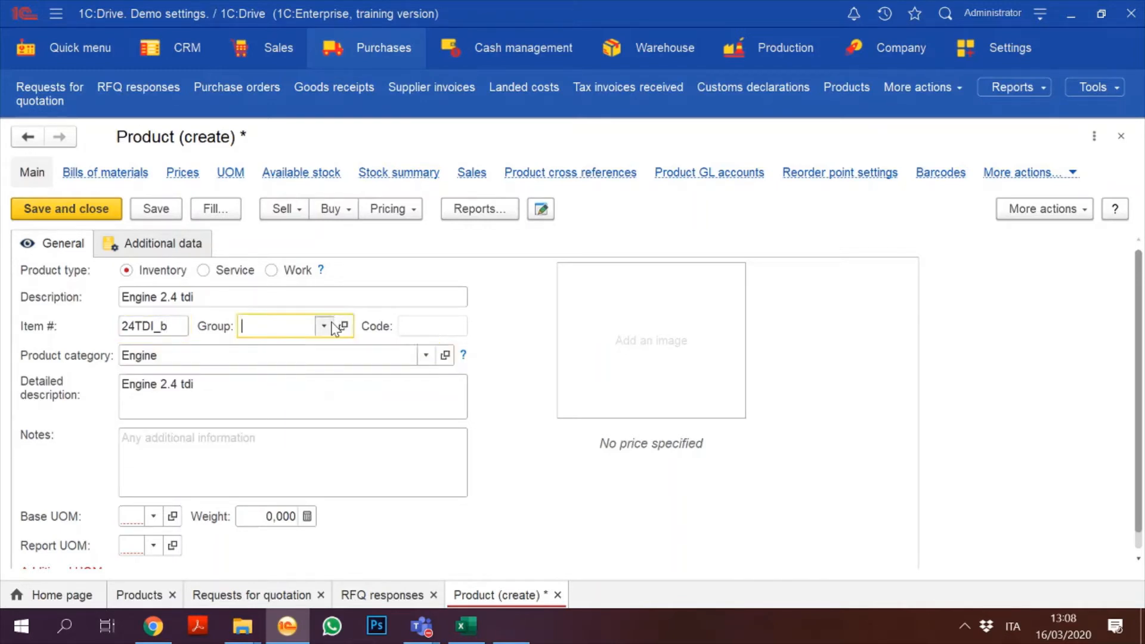
{"action": "left_click", "coordinate": [302, 345]}
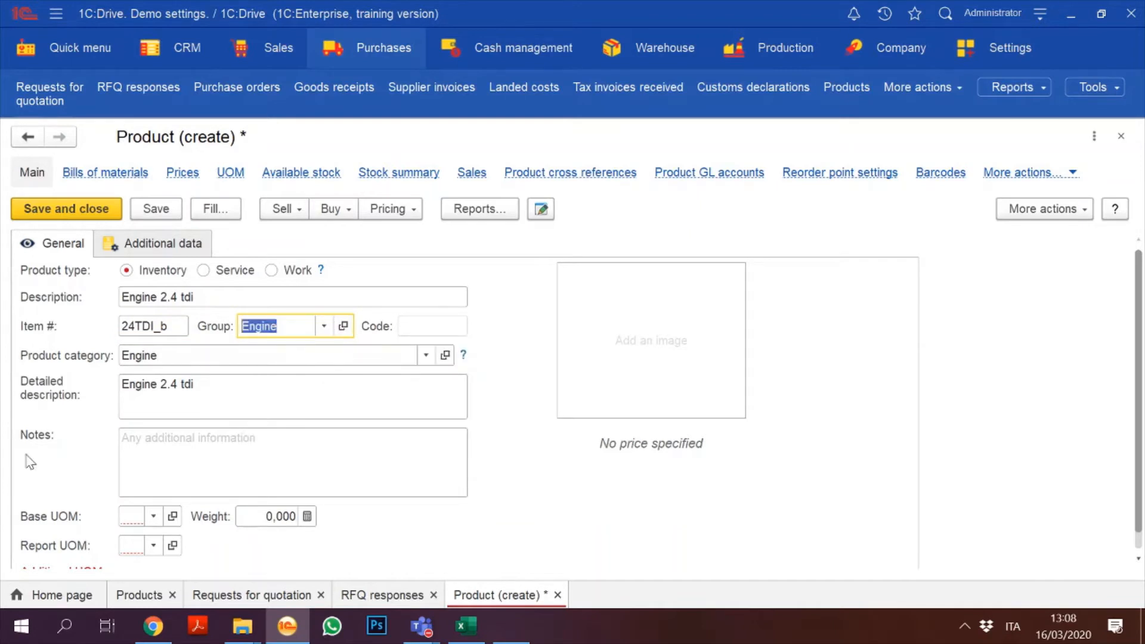
Step: Add the note 'Own production' to the product
{"action": "left_click", "coordinate": [263, 464]}
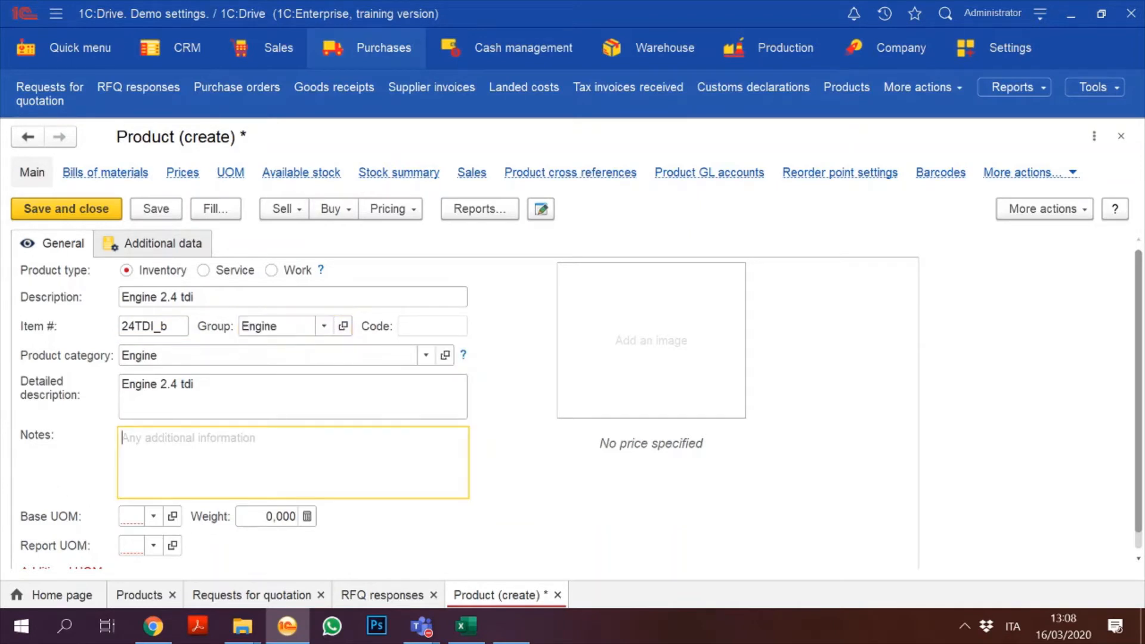
{"action": "left_click", "coordinate": [217, 418]}
{"action": "type", "text": "- "}
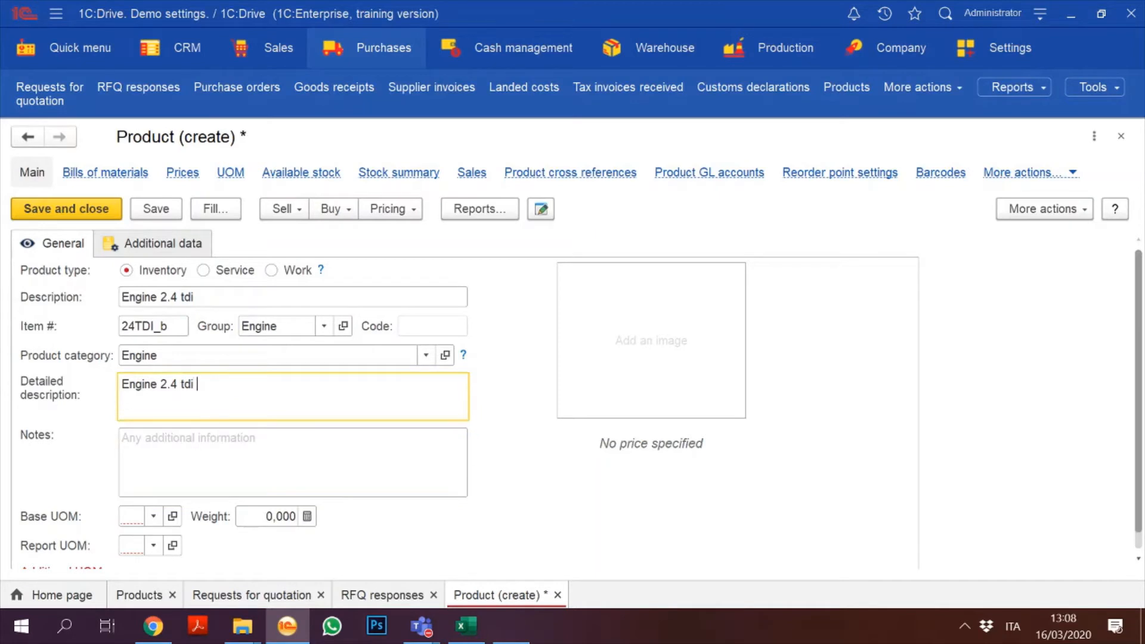
{"action": "type", "text": "Own produ"}
{"action": "key", "text": "BackSpace"}
{"action": "key", "text": "BackSpace"}
{"action": "key", "text": "BackSpace"}
{"action": "key", "text": "BackSpace"}
{"action": "key", "text": "BackSpace"}
{"action": "key", "text": "BackSpace"}
{"action": "key", "text": "BackSpace"}
{"action": "key", "text": "BackSpace"}
{"action": "key", "text": "BackSpace"}
{"action": "key", "text": "BackSpace"}
{"action": "key", "text": "BackSpace"}
{"action": "key", "text": "BackSpace"}
{"action": "left_click", "coordinate": [204, 431]}
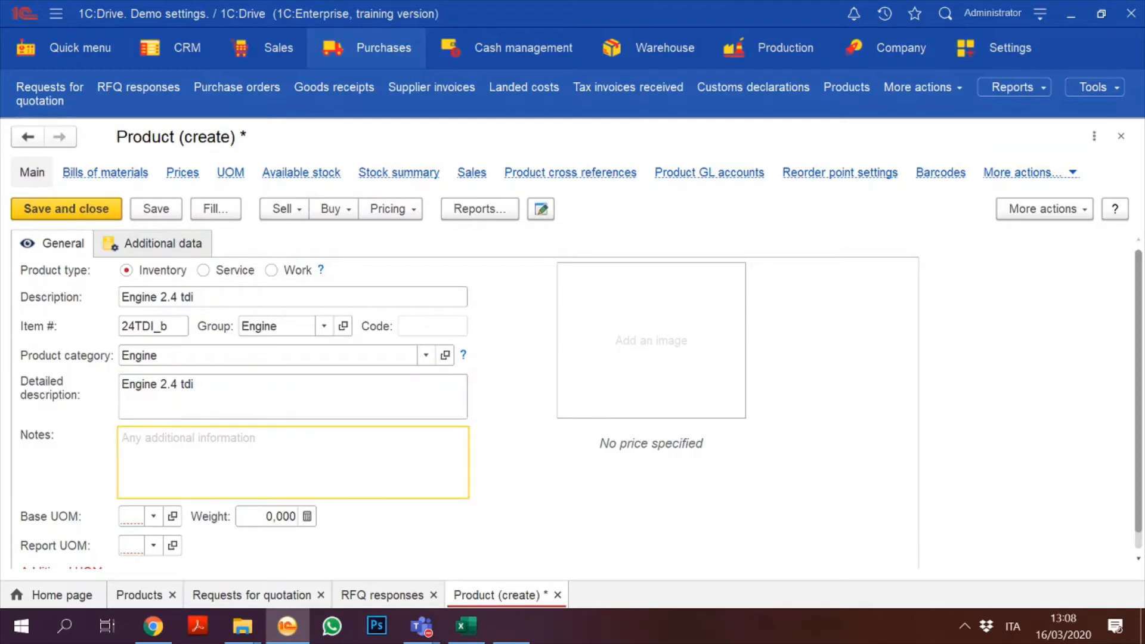
{"action": "type", "text": "Own produ"}
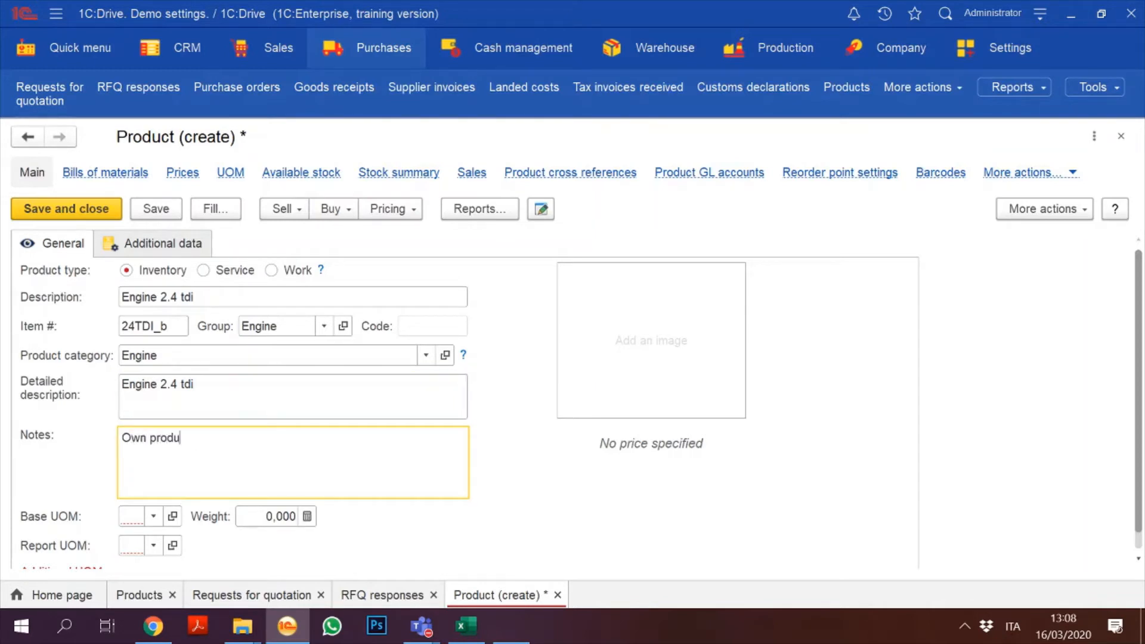
{"action": "type", "text": "ction"}
Step: Set the base unit to pcs and the weight to 230
{"action": "left_click", "coordinate": [152, 516]}
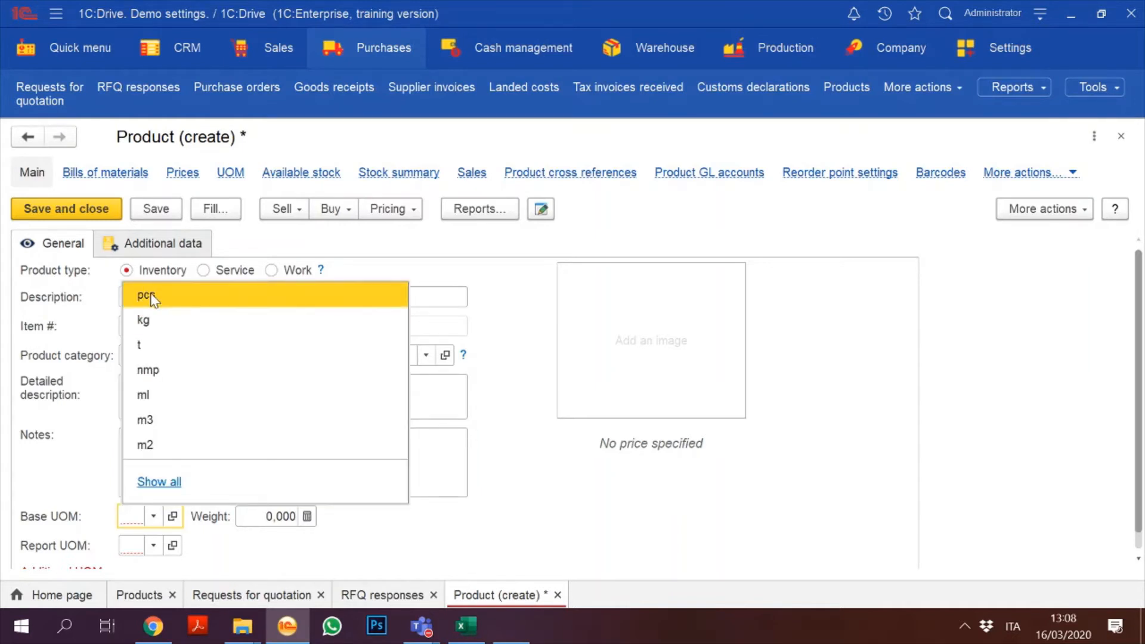
{"action": "left_click", "coordinate": [149, 295]}
{"action": "key", "text": "Tab"}
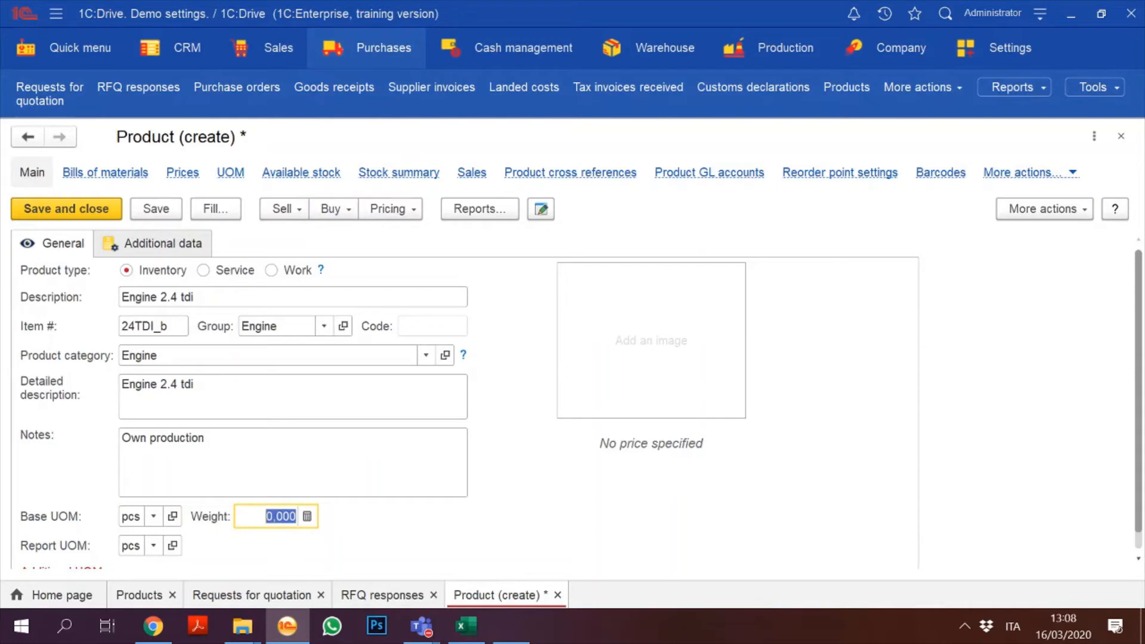
{"action": "type", "text": "3203"}
{"action": "key", "text": "BackSpace"}
{"action": "key", "text": "BackSpace"}
{"action": "type", "text": "30"}
Step: In Additional data, set replenishment method to Production order with a 5-day replenishment period
{"action": "left_click", "coordinate": [187, 244]}
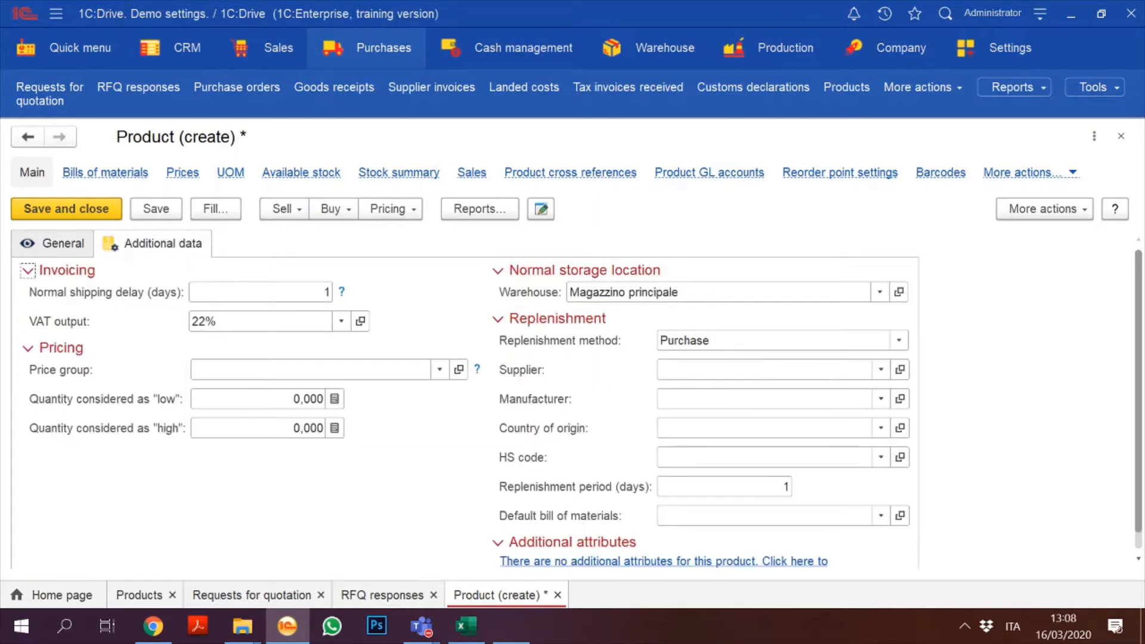
{"action": "left_click", "coordinate": [898, 341]}
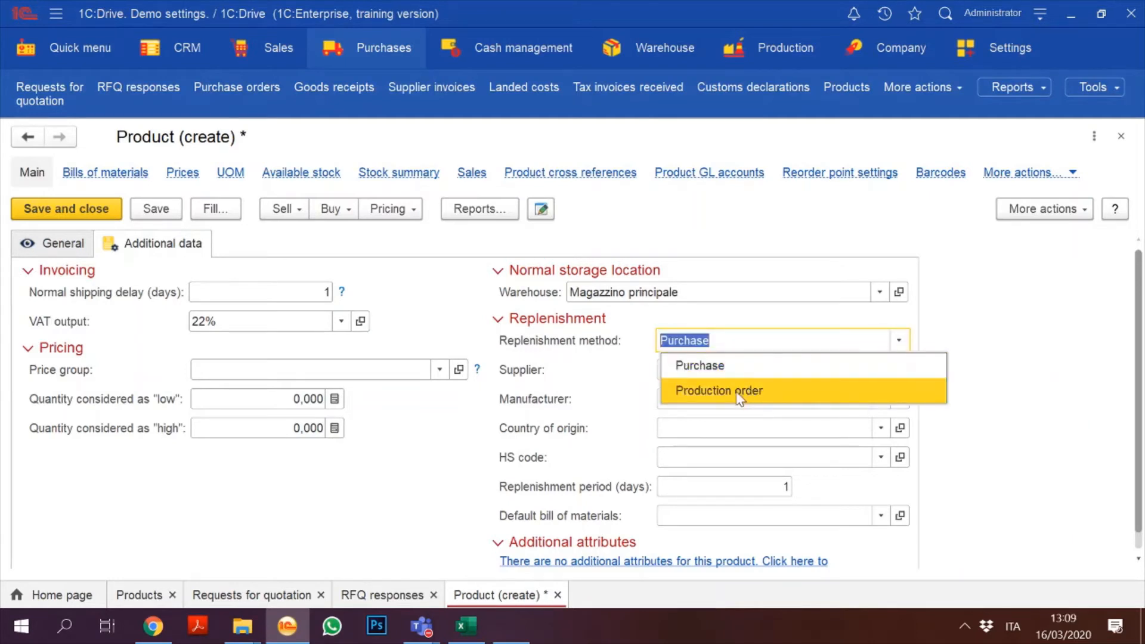
{"action": "left_click", "coordinate": [739, 391]}
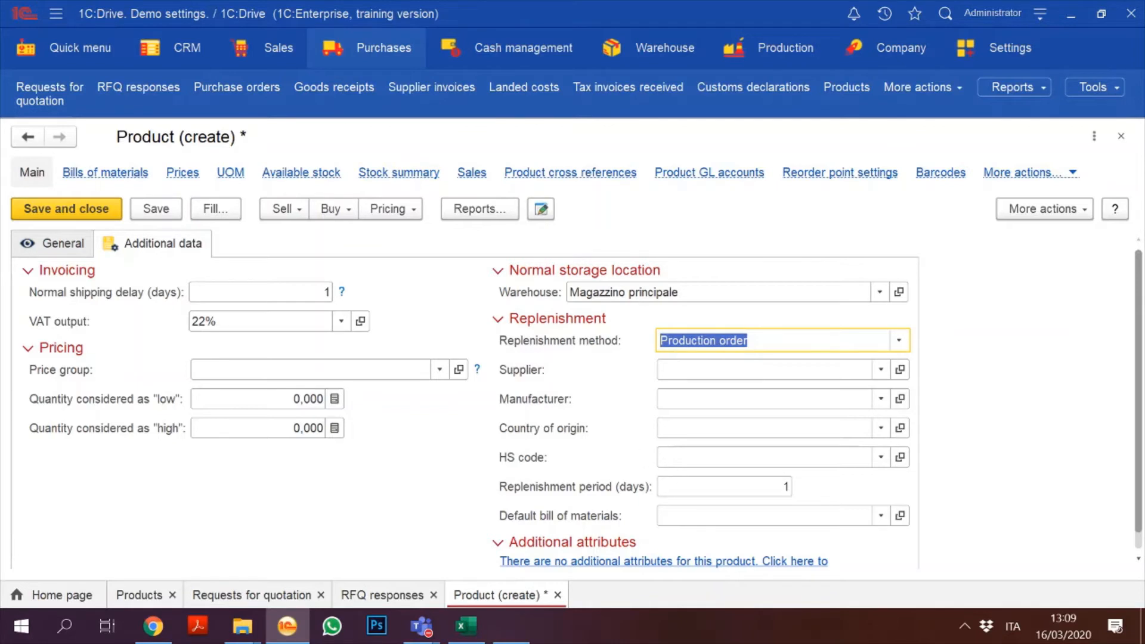
{"action": "left_click", "coordinate": [790, 490]}
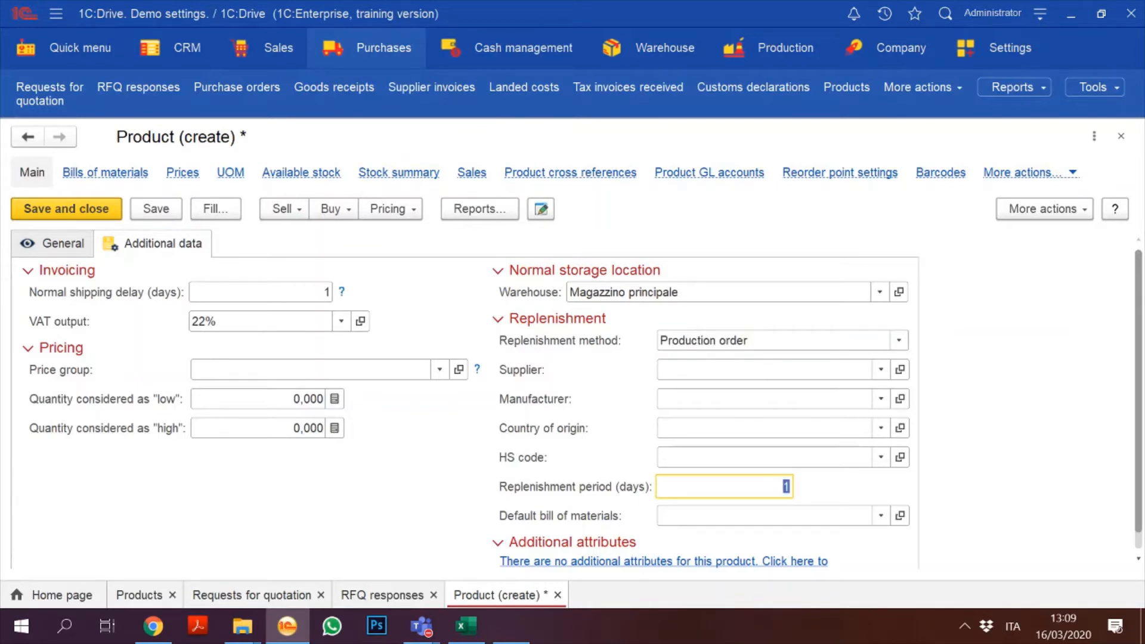
{"action": "type", "text": "5"}
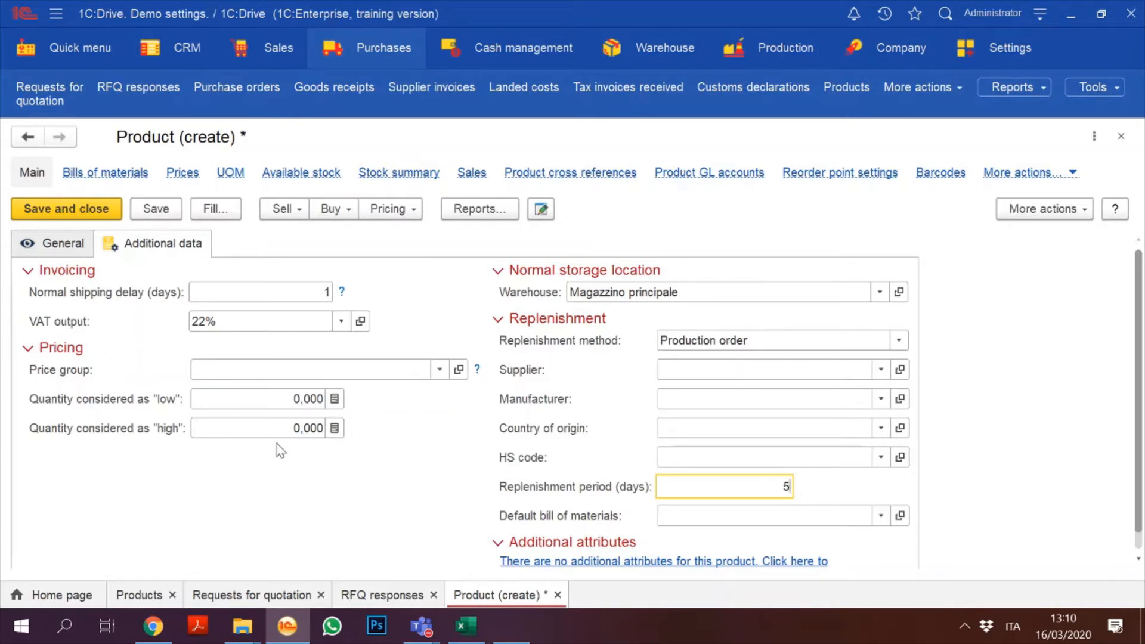
Step: Save the Engine 2.4 tdi product and show its empty bills of materials list
{"action": "left_click", "coordinate": [172, 211]}
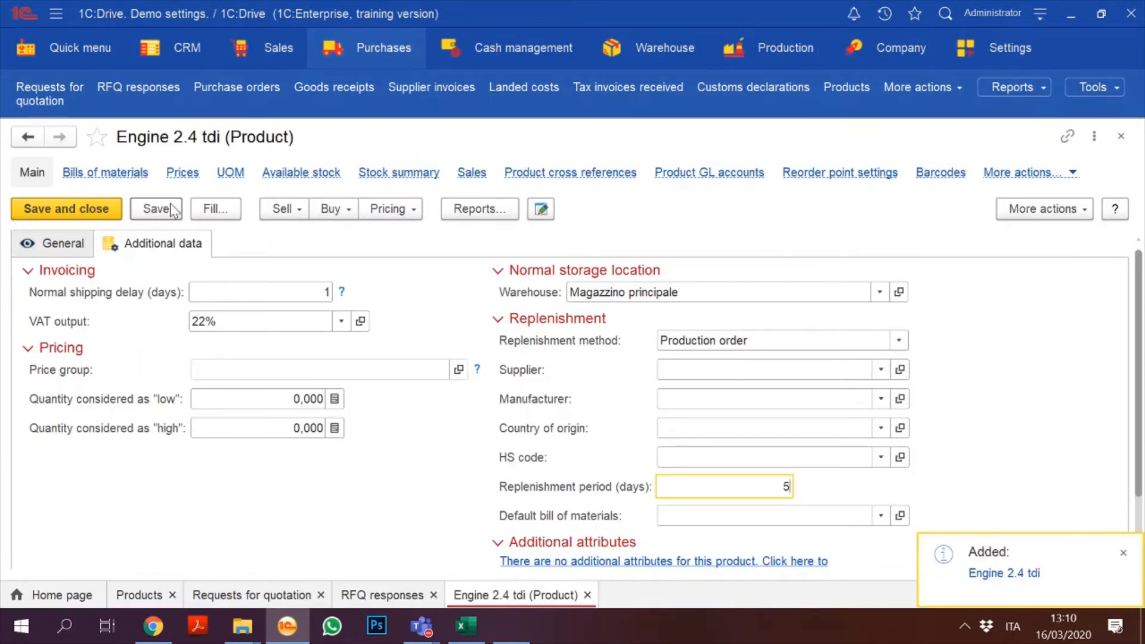
{"action": "left_click", "coordinate": [97, 171]}
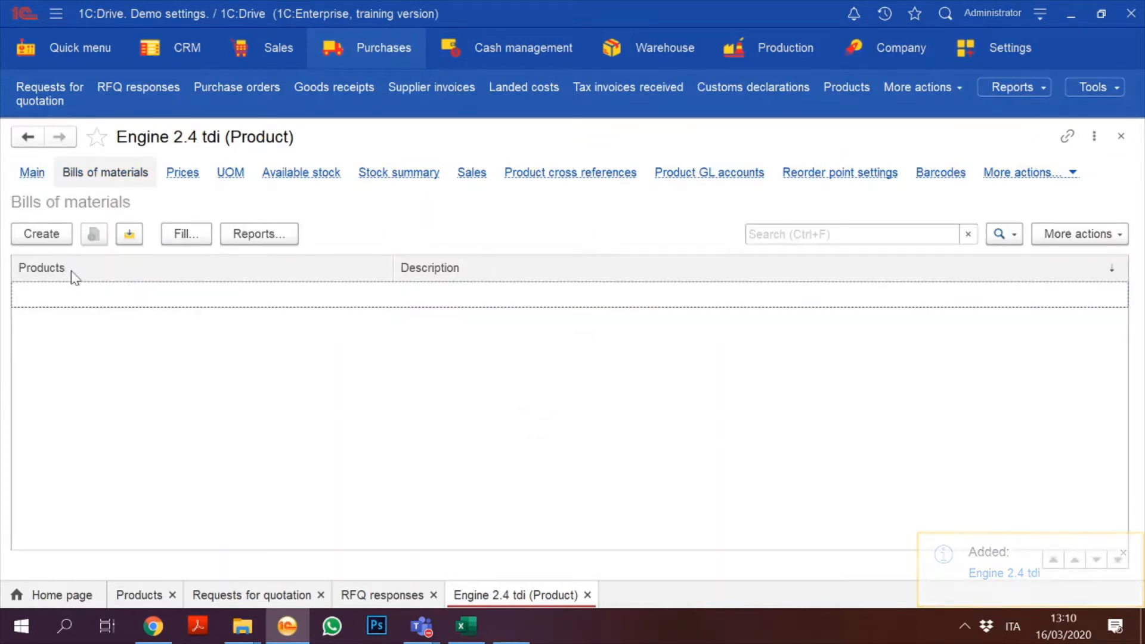
Step: Create a bill of materials named 'Standard BOMs' with routing off, and add a blank component line
{"action": "left_click", "coordinate": [48, 237]}
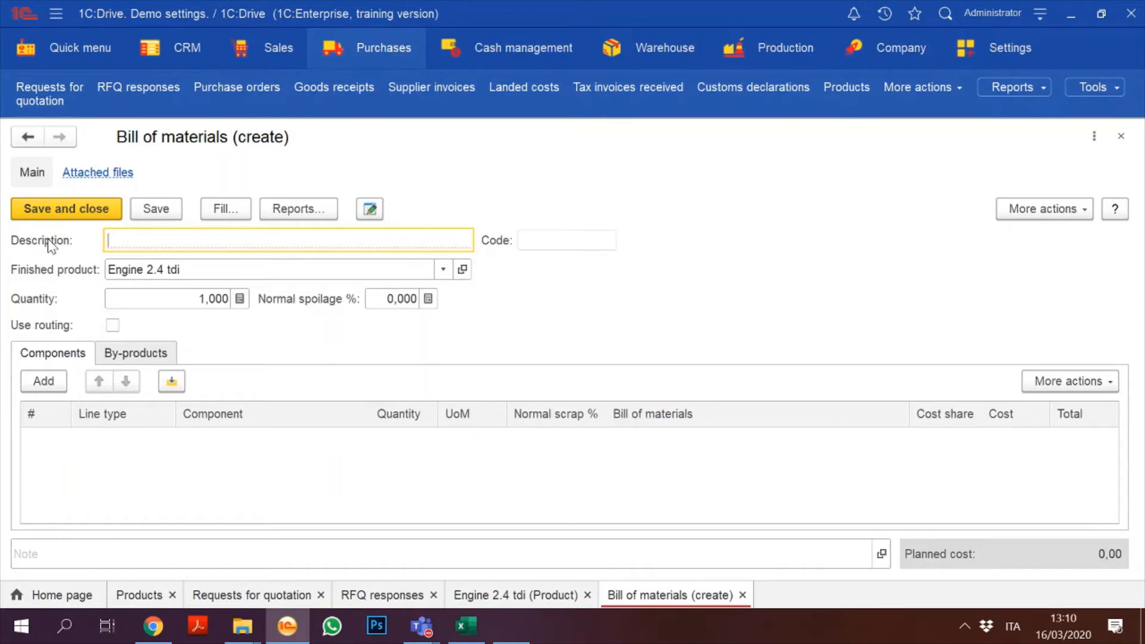
{"action": "type", "text": "Standa"}
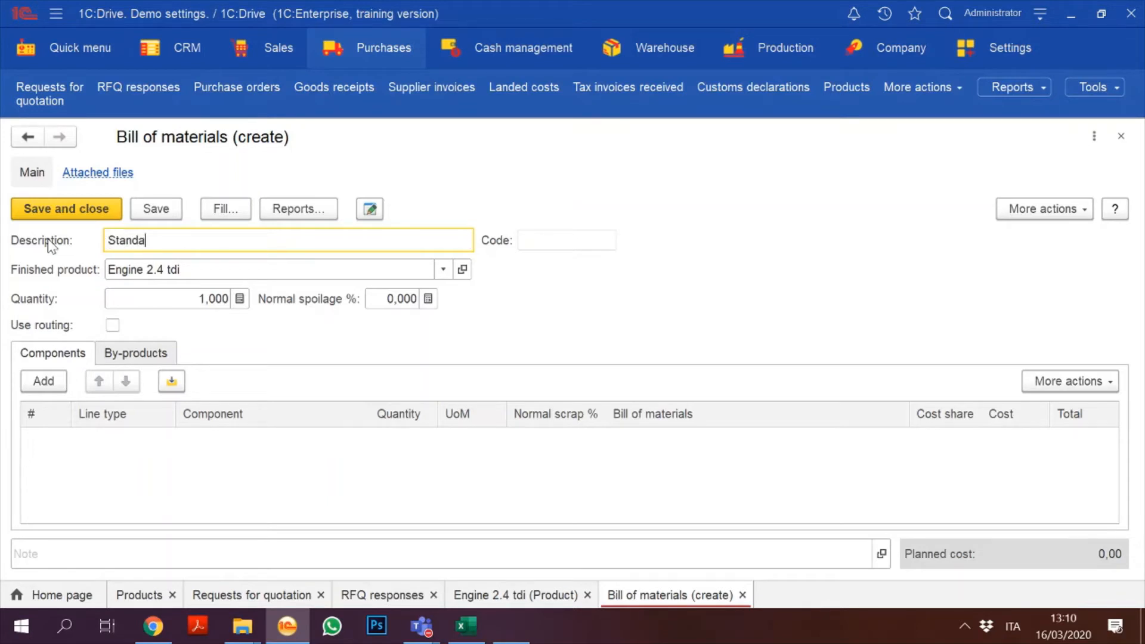
{"action": "type", "text": "rd BOMs"}
{"action": "left_click", "coordinate": [113, 325]}
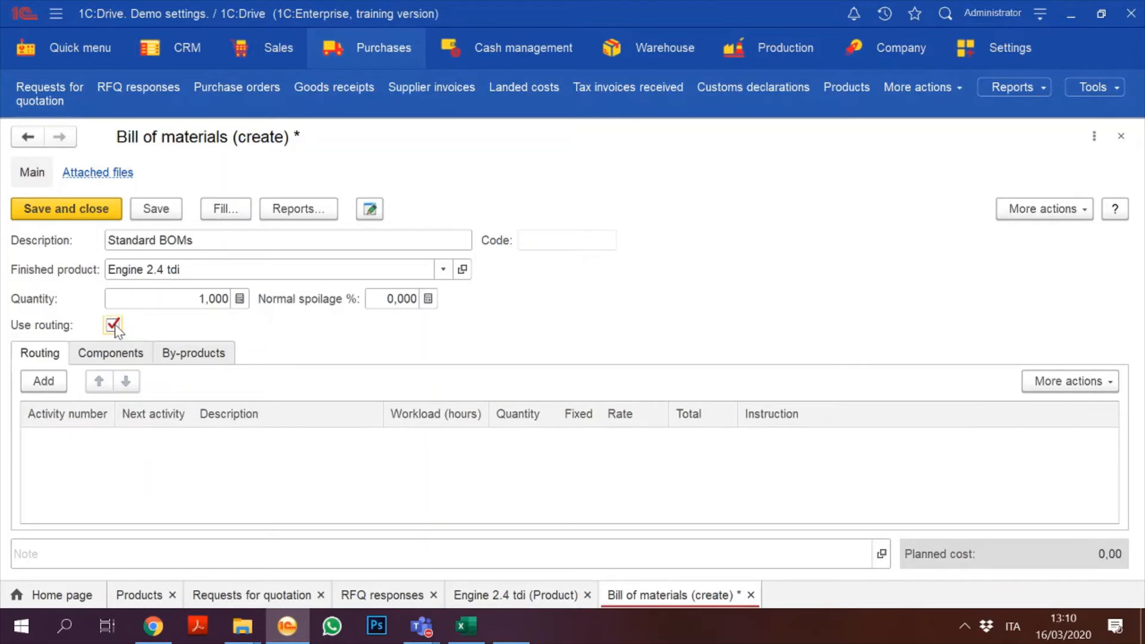
{"action": "left_click", "coordinate": [112, 325]}
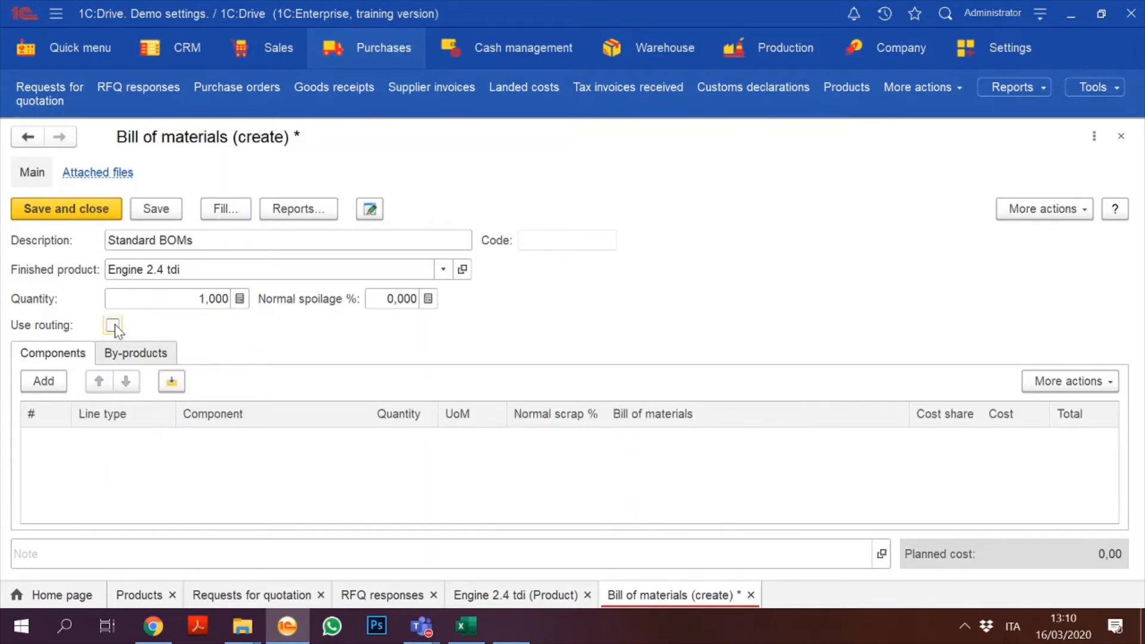
{"action": "left_click", "coordinate": [45, 382]}
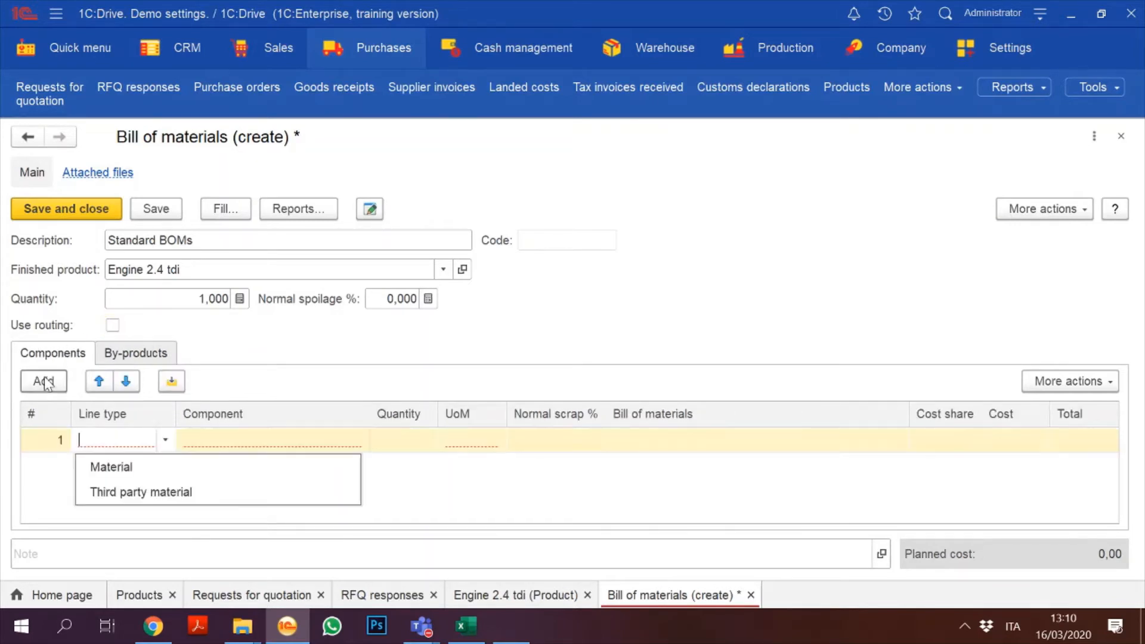
Step: Add Pistone MP4 and Cilindro AK2 as Material component lines
{"action": "left_click", "coordinate": [126, 468]}
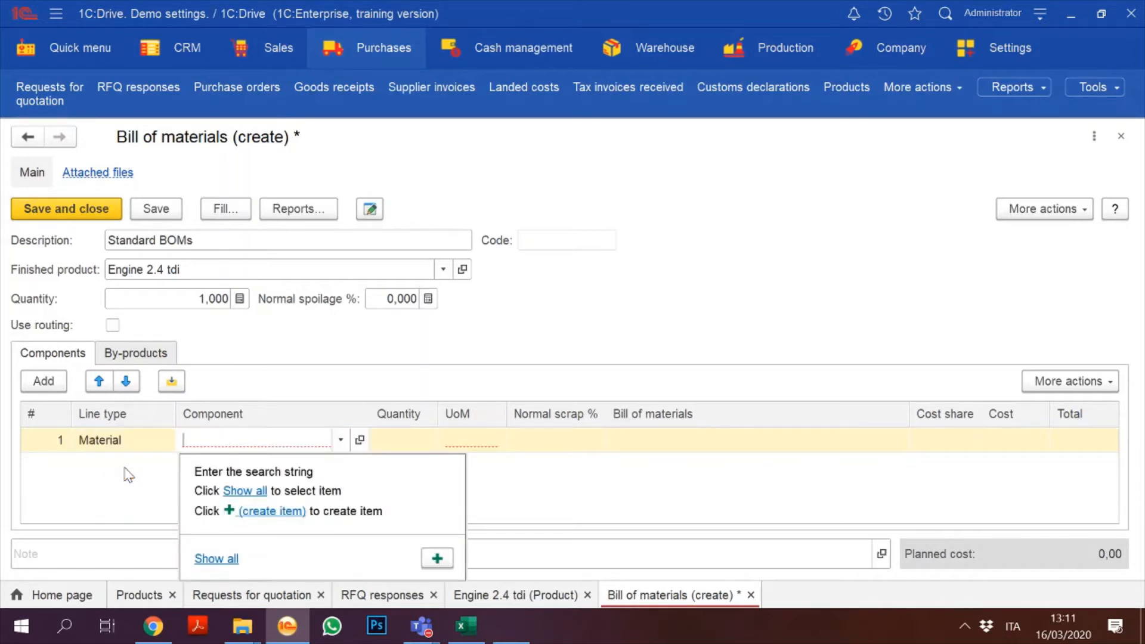
{"action": "type", "text": "pis"}
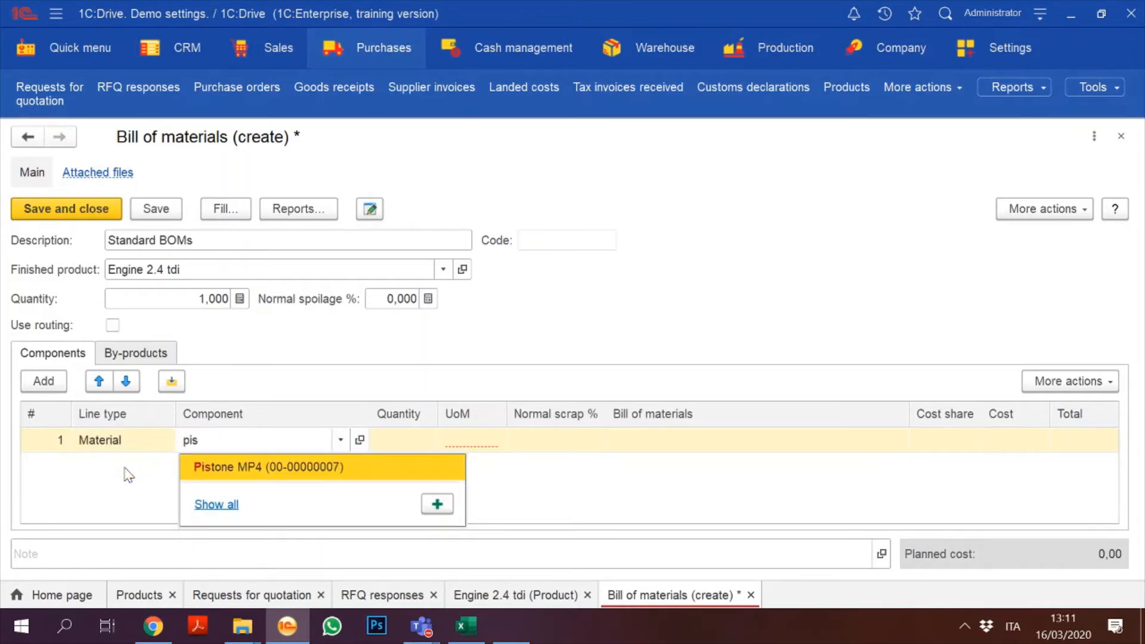
{"action": "left_click", "coordinate": [319, 469]}
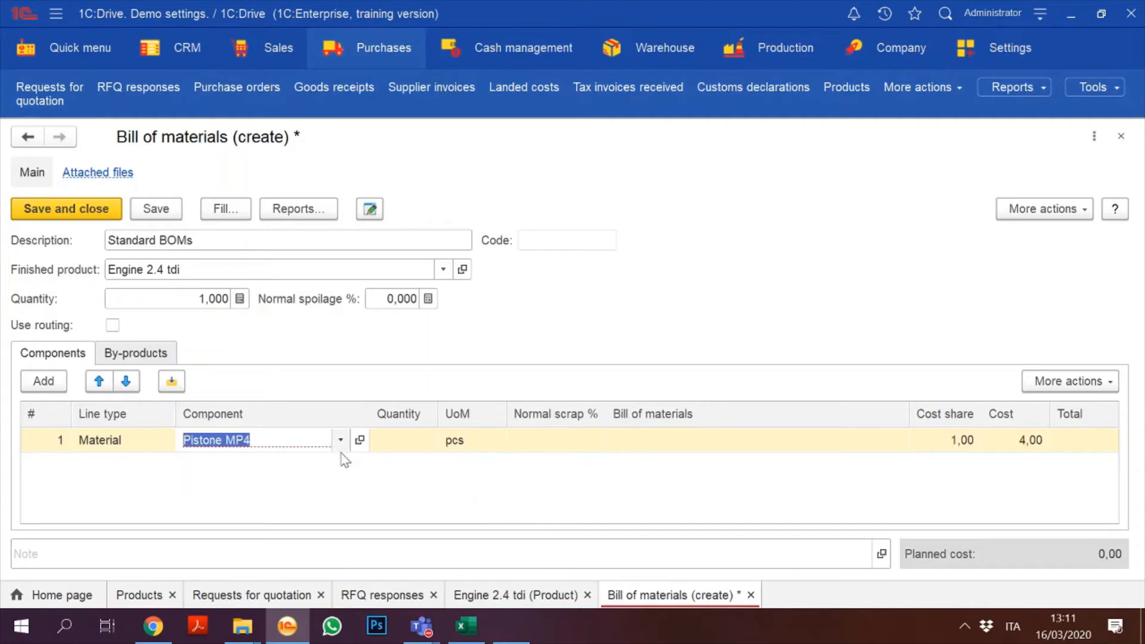
{"action": "left_click", "coordinate": [43, 381]}
{"action": "left_click", "coordinate": [125, 493]}
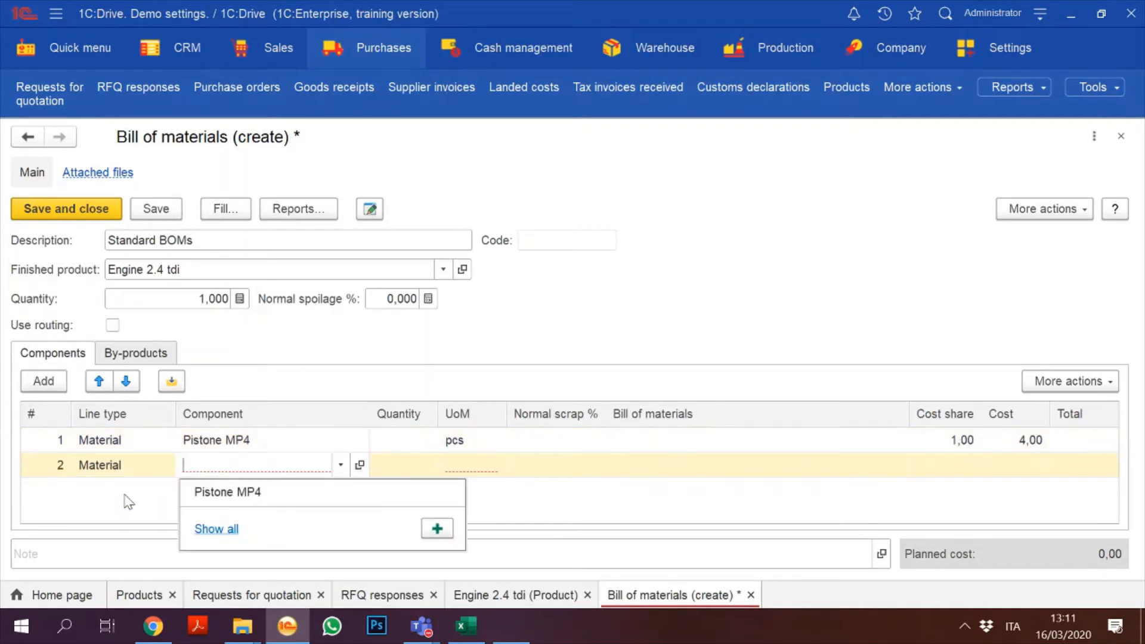
{"action": "type", "text": "ci"}
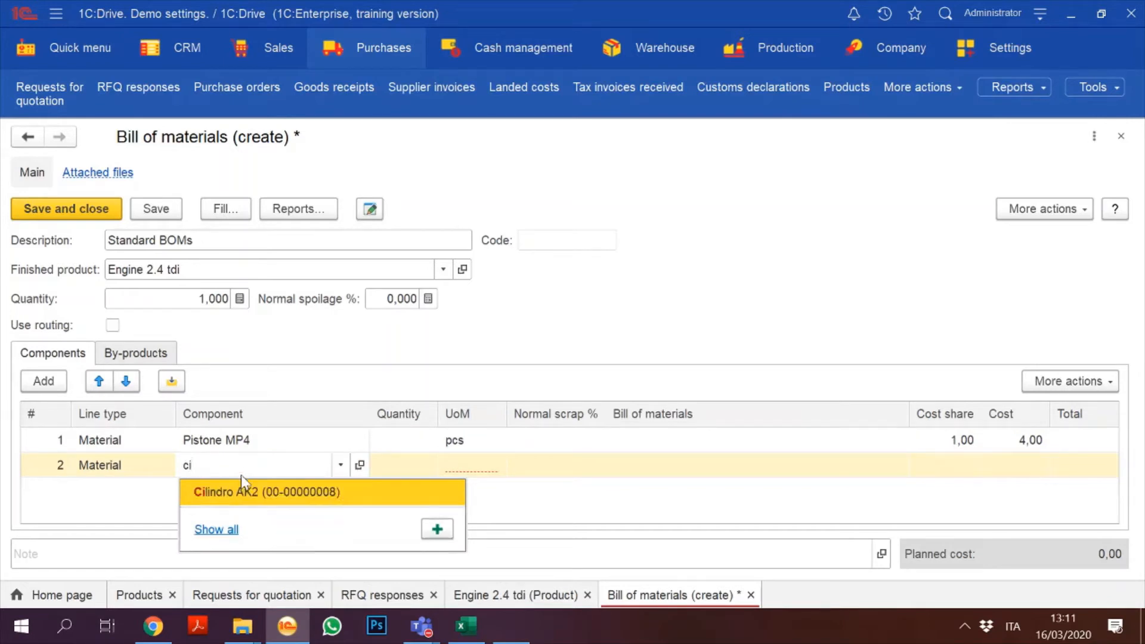
{"action": "left_click", "coordinate": [286, 496]}
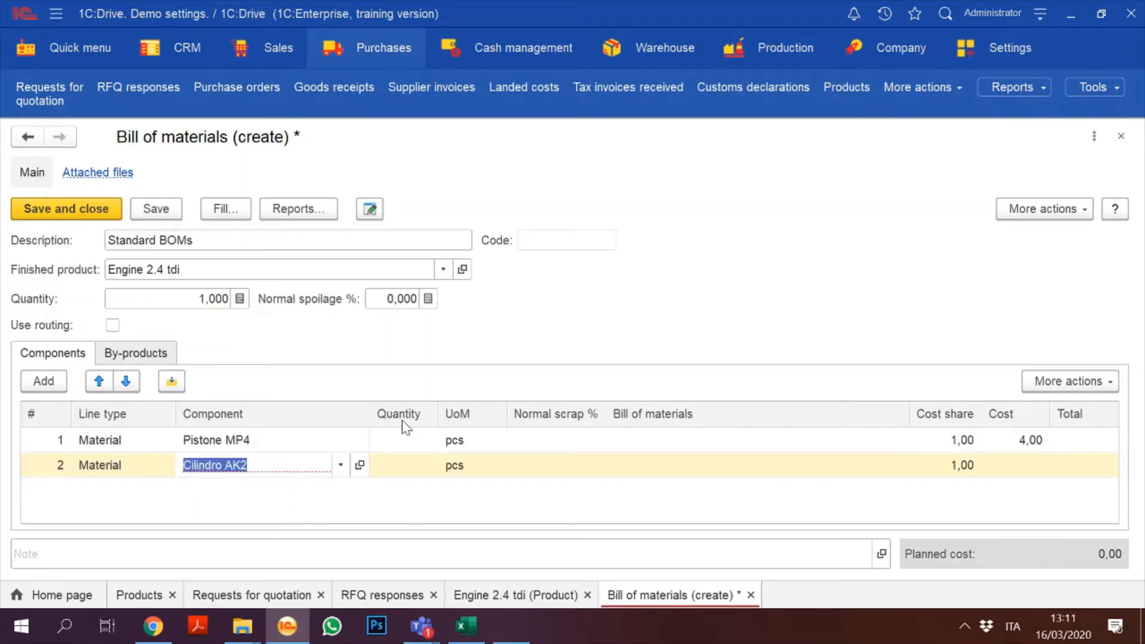
Step: Set the quantity of both Pistone MP4 and Cilindro AK2 to 12 pcs
{"action": "double_click", "coordinate": [401, 443]}
{"action": "type", "text": "12"}
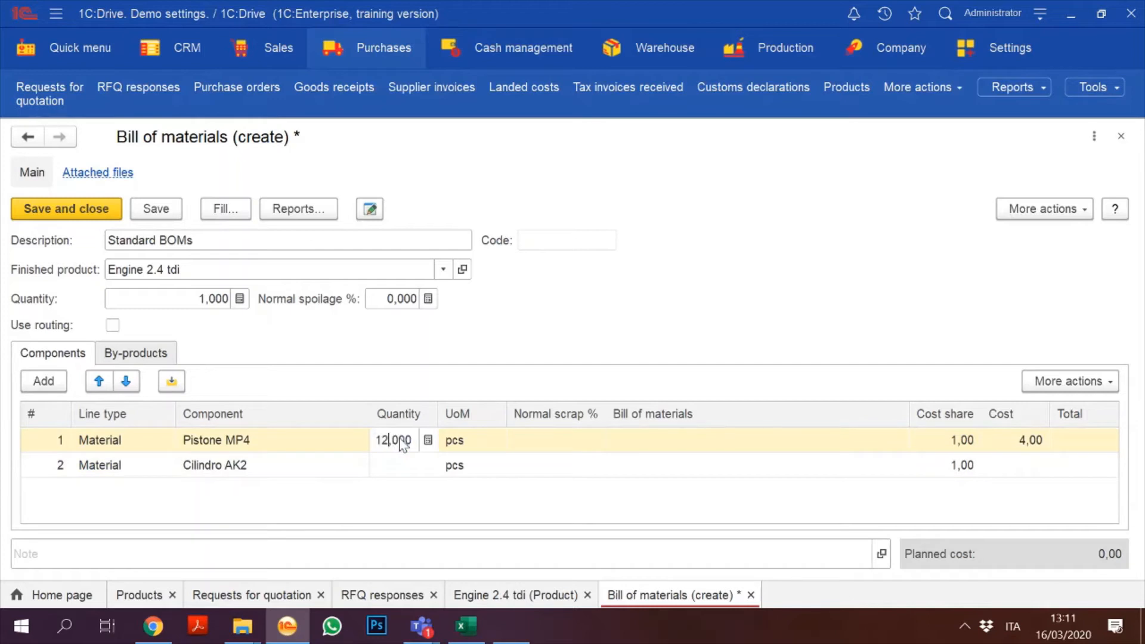
{"action": "double_click", "coordinate": [395, 467]}
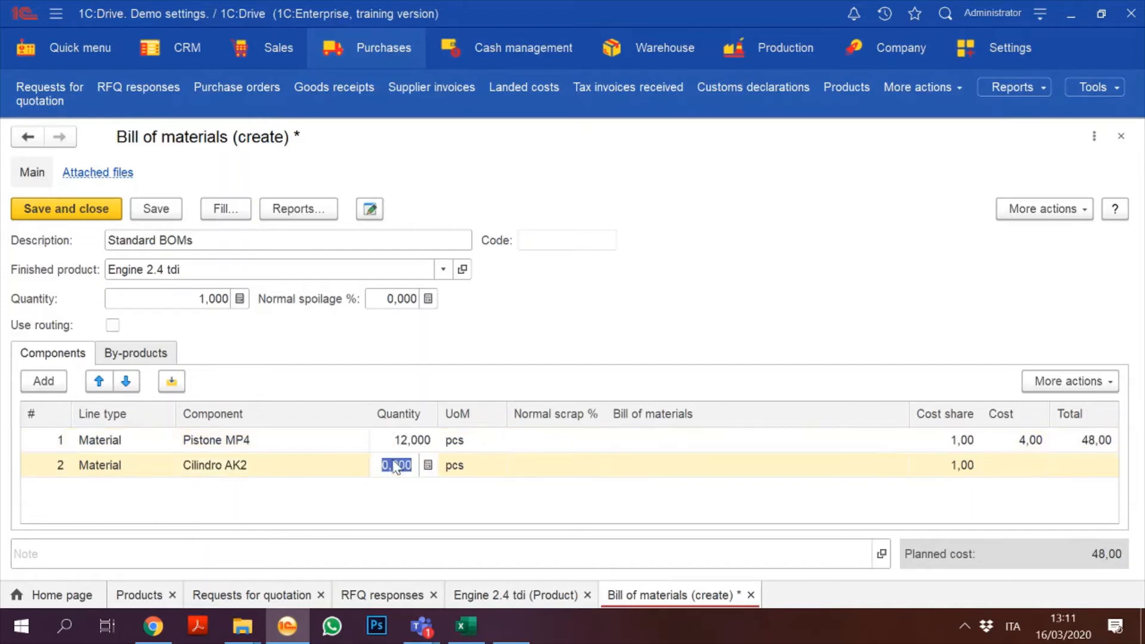
{"action": "type", "text": "12"}
{"action": "left_click", "coordinate": [620, 495]}
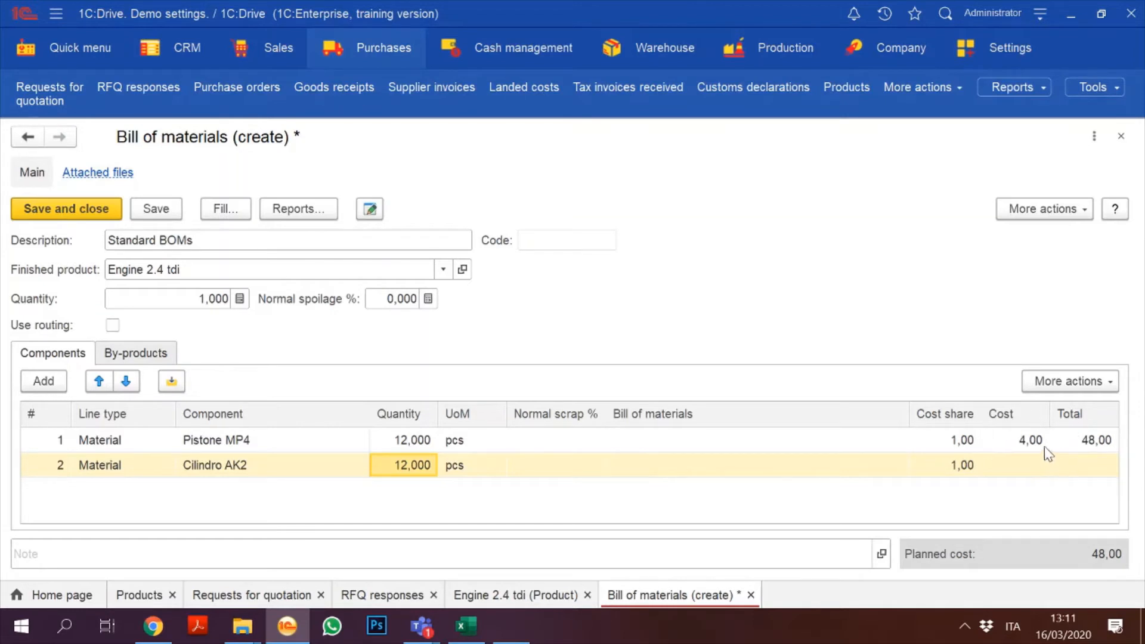
Step: Check the Pistone MP4 line cost, then open the Pistone MP4 product card
{"action": "left_click", "coordinate": [1026, 445]}
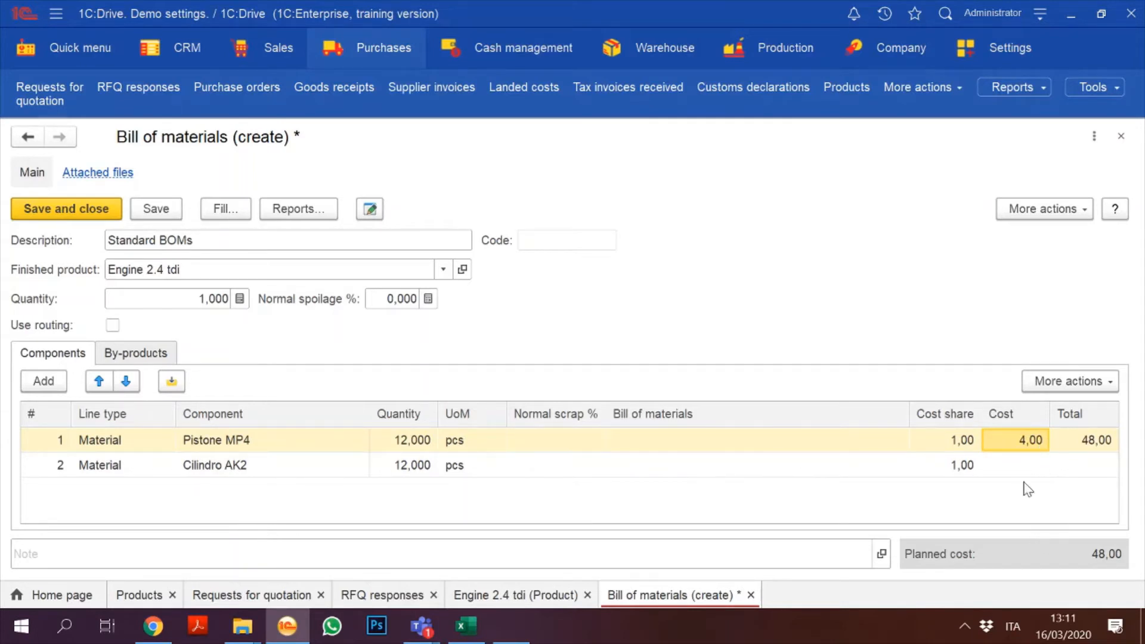
{"action": "left_click", "coordinate": [276, 470]}
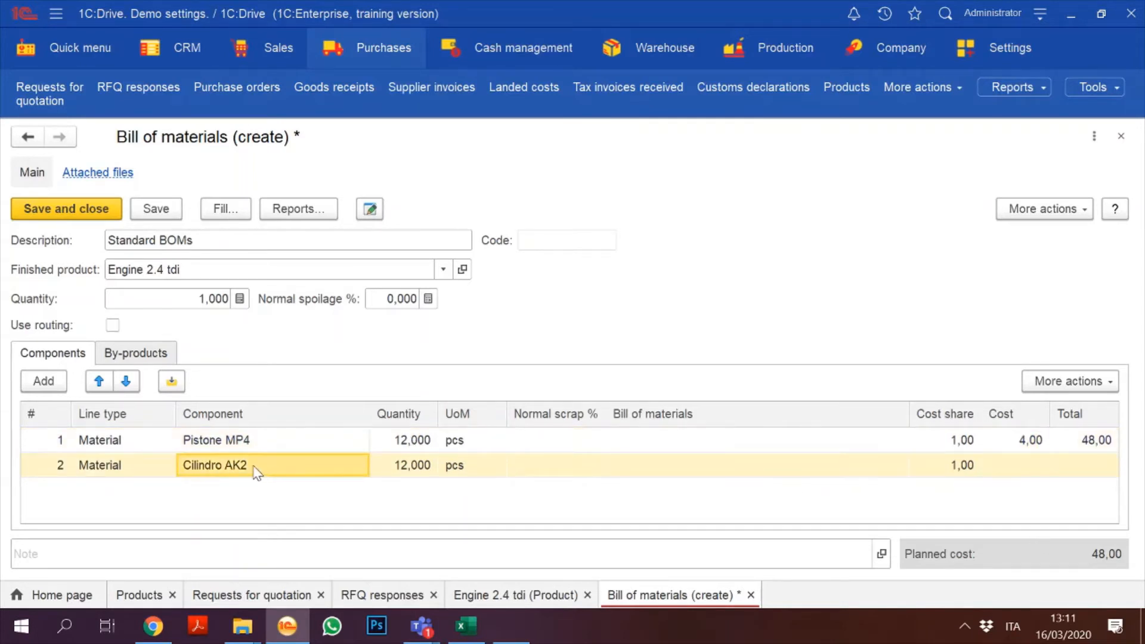
{"action": "left_click", "coordinate": [341, 466]}
{"action": "left_click", "coordinate": [310, 441]}
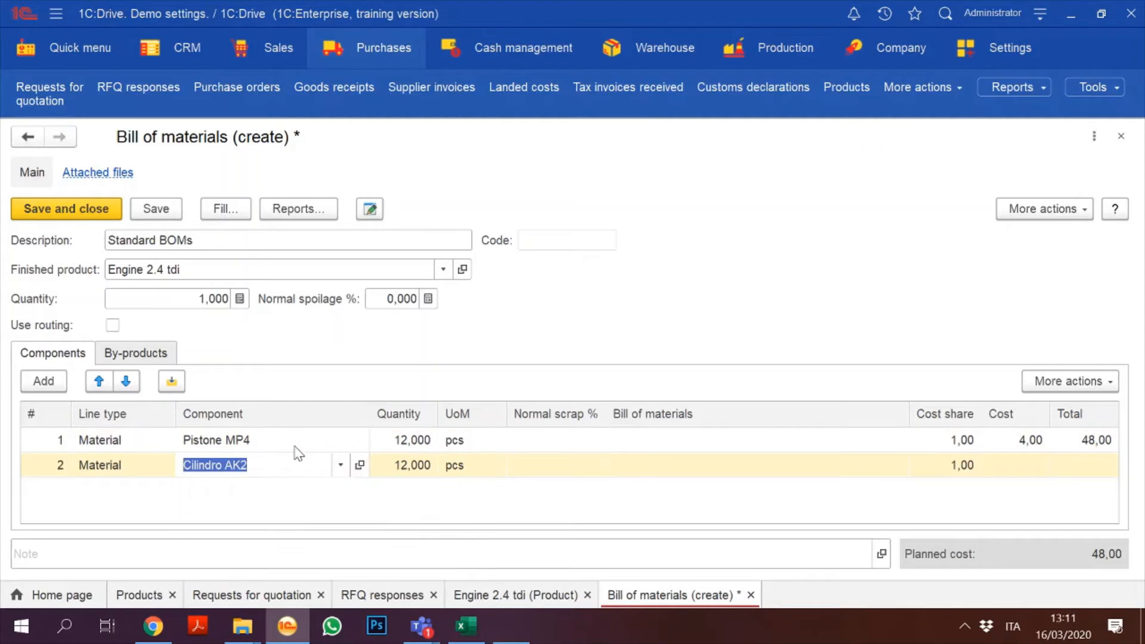
{"action": "left_click", "coordinate": [280, 441]}
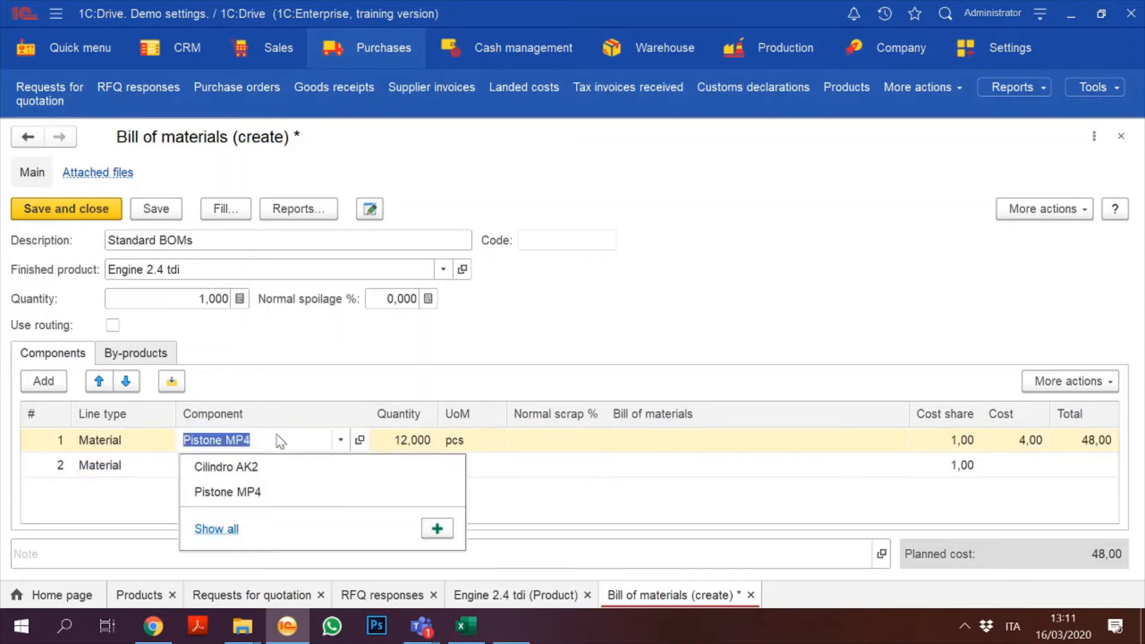
{"action": "left_click", "coordinate": [360, 439]}
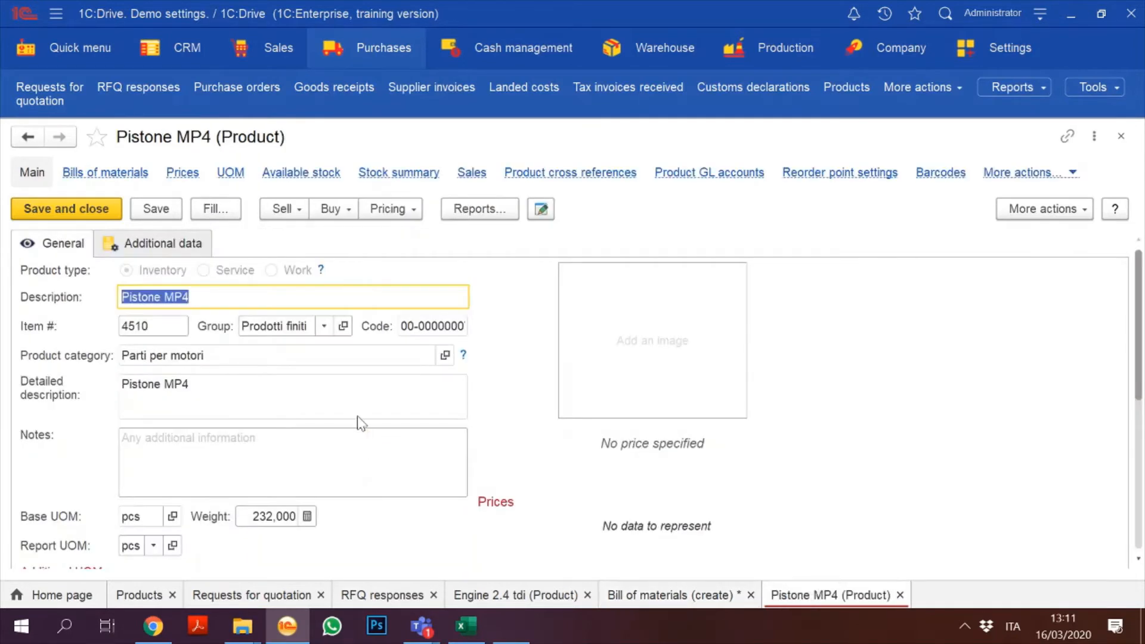
Step: Check Pistone MP4's prices (none specified), then close its product card
{"action": "left_click", "coordinate": [177, 178]}
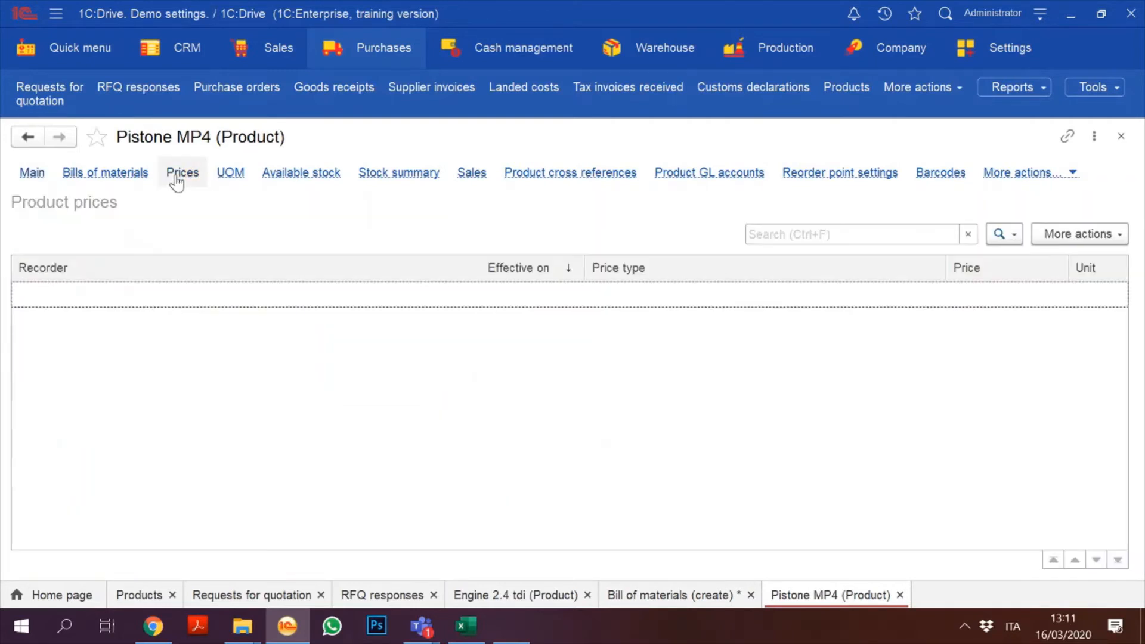
{"action": "left_click", "coordinate": [32, 174]}
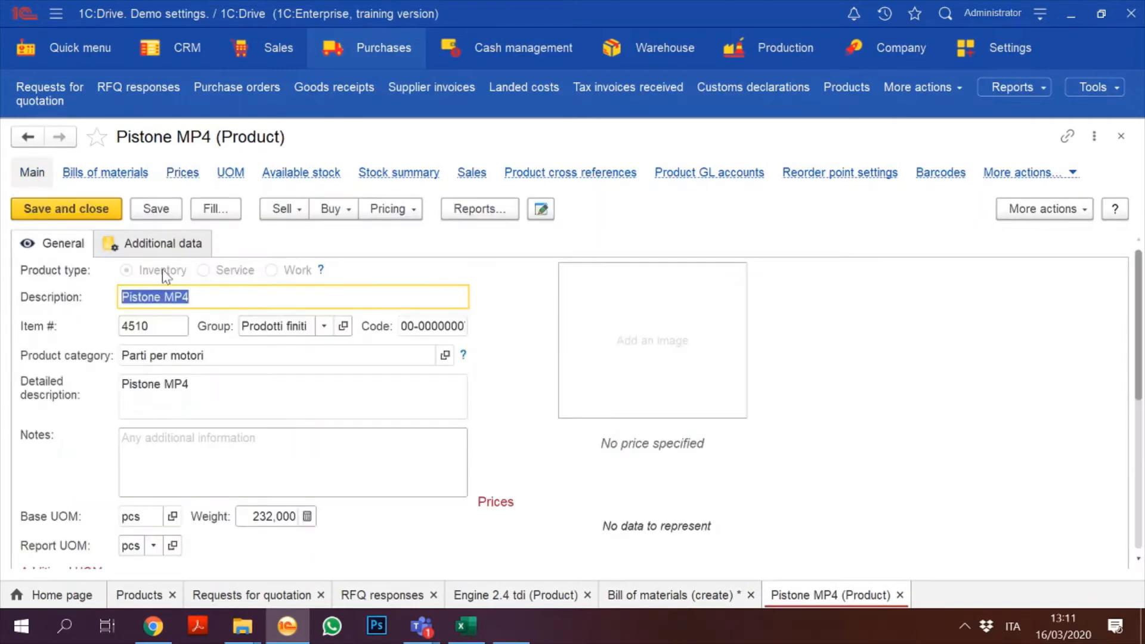
{"action": "left_click", "coordinate": [1121, 136]}
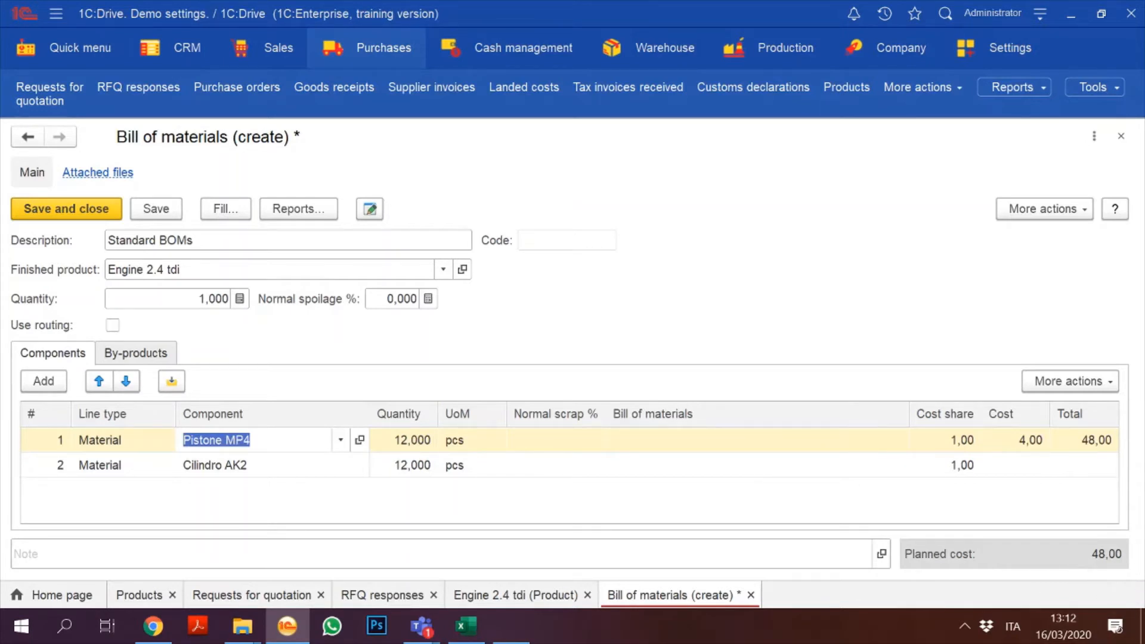
Step: Review the empty By-products tab, then save the bill as code 00-000002
{"action": "left_click", "coordinate": [128, 354]}
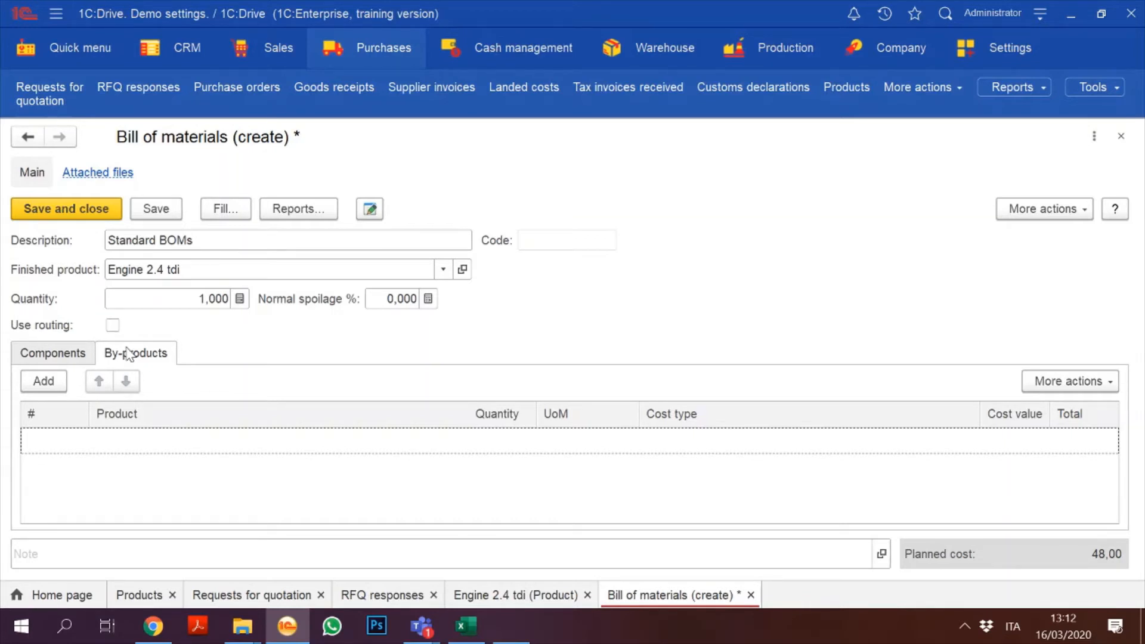
{"action": "left_click", "coordinate": [57, 361]}
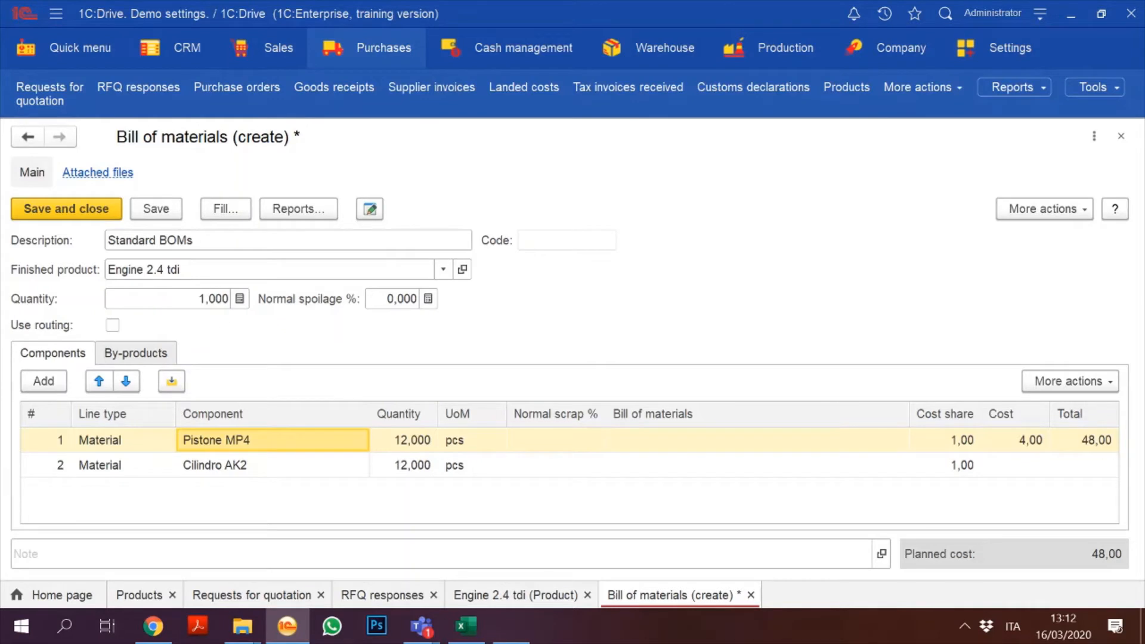
{"action": "mouse_move", "coordinate": [206, 311]}
{"action": "left_click", "coordinate": [146, 210]}
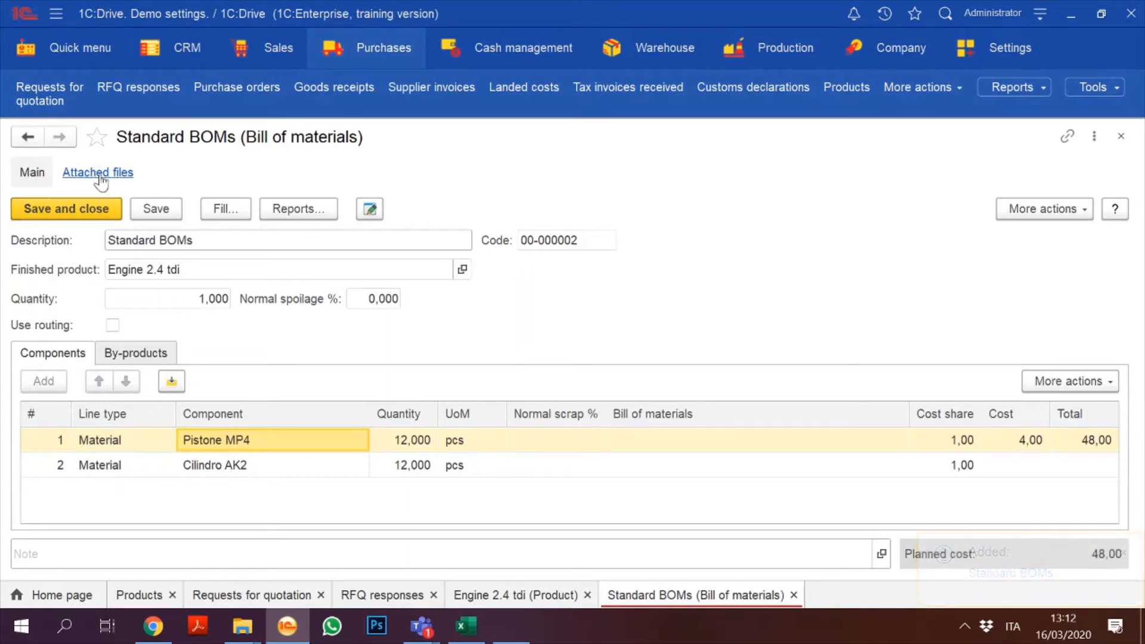
Step: Close the bill, set Standard BOMs as Engine 2.4 tdi's default bill of materials, and save the product
{"action": "left_click", "coordinate": [88, 210]}
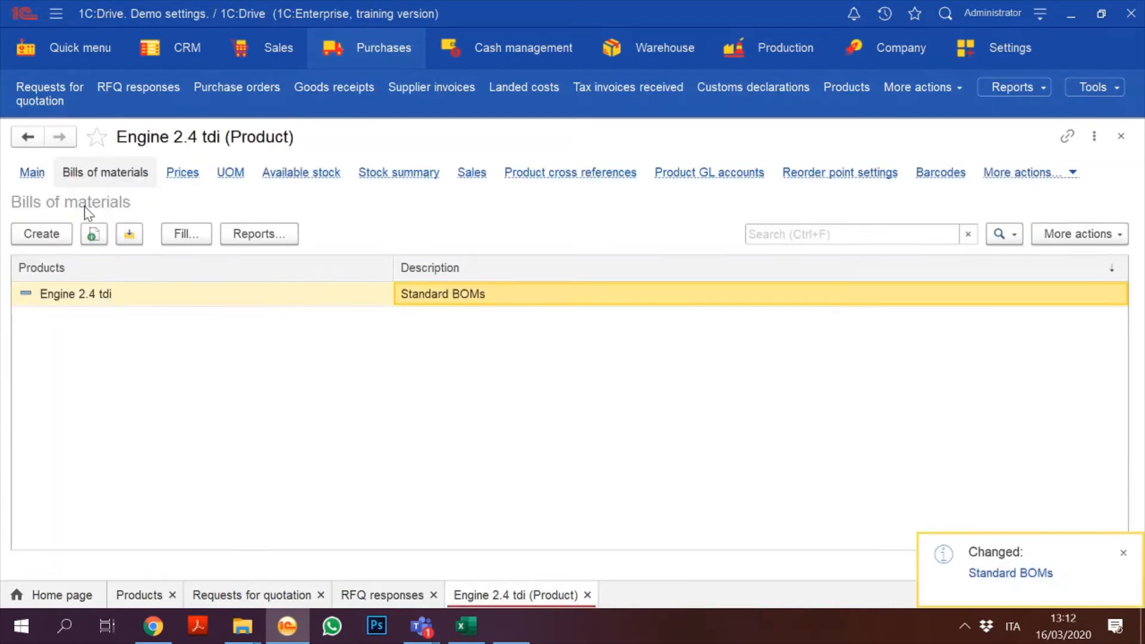
{"action": "left_click", "coordinate": [33, 173]}
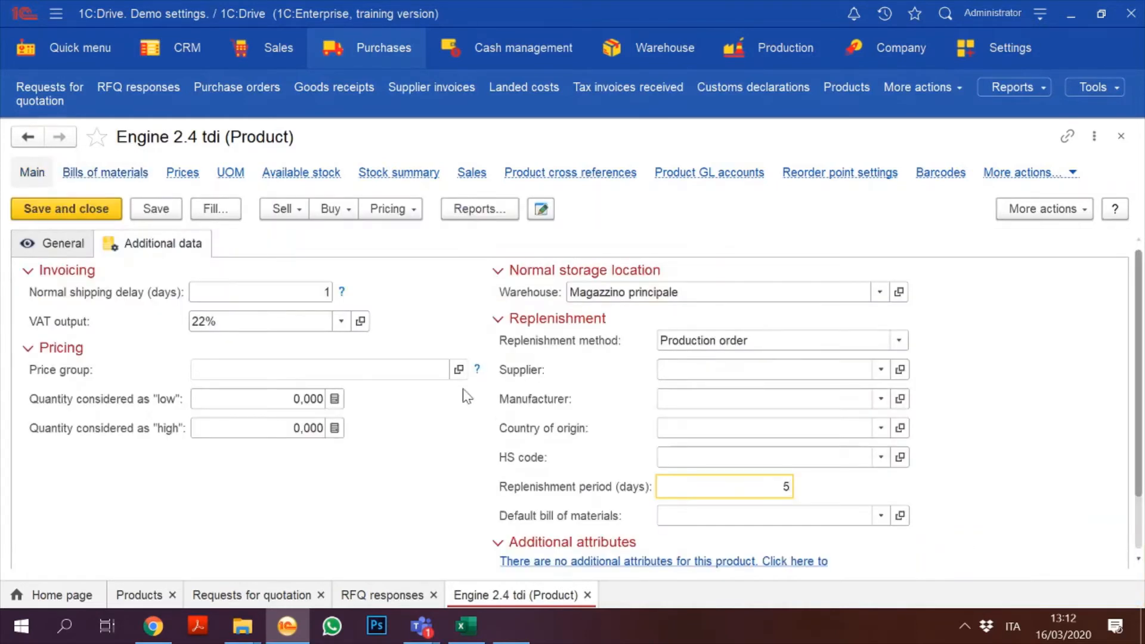
{"action": "left_click", "coordinate": [880, 515]}
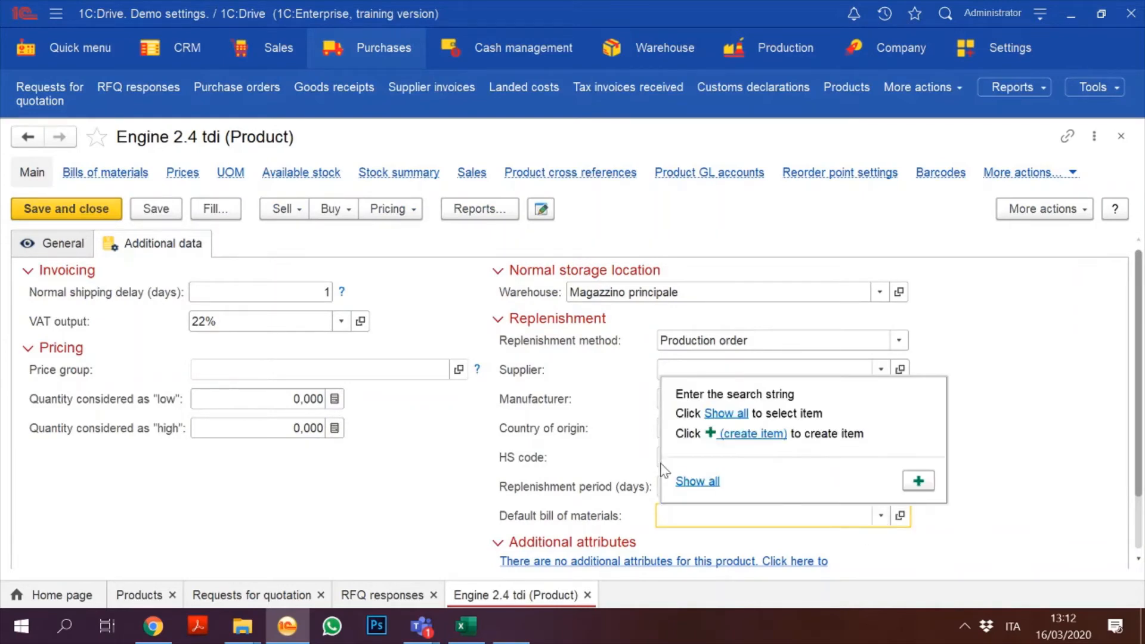
{"action": "left_click", "coordinate": [696, 481]}
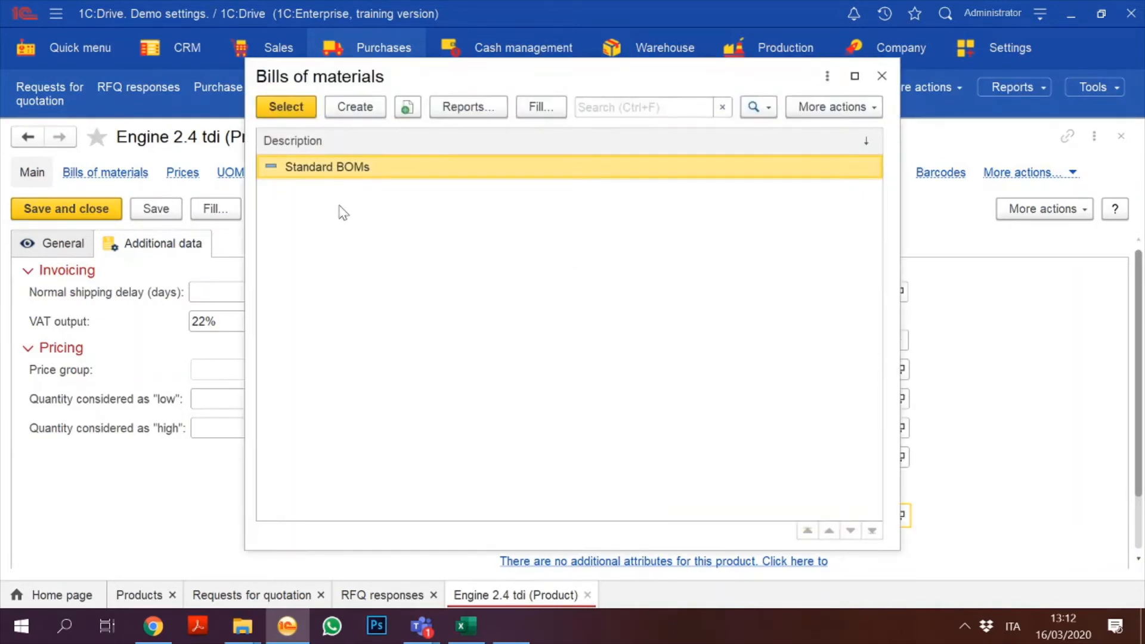
{"action": "double_click", "coordinate": [316, 170]}
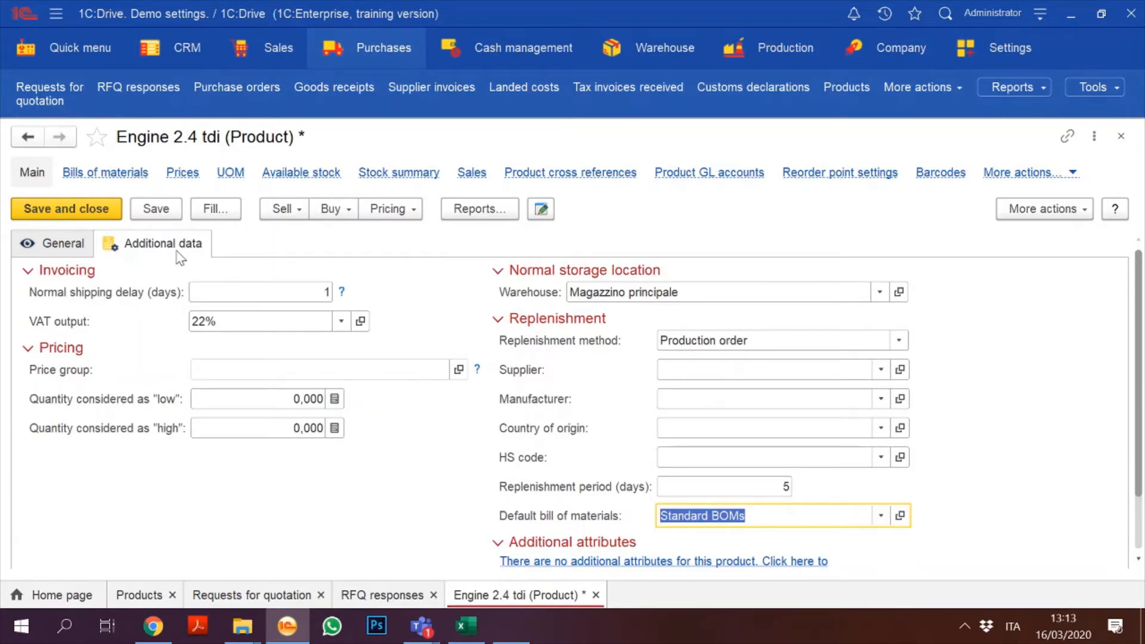
{"action": "left_click", "coordinate": [71, 211]}
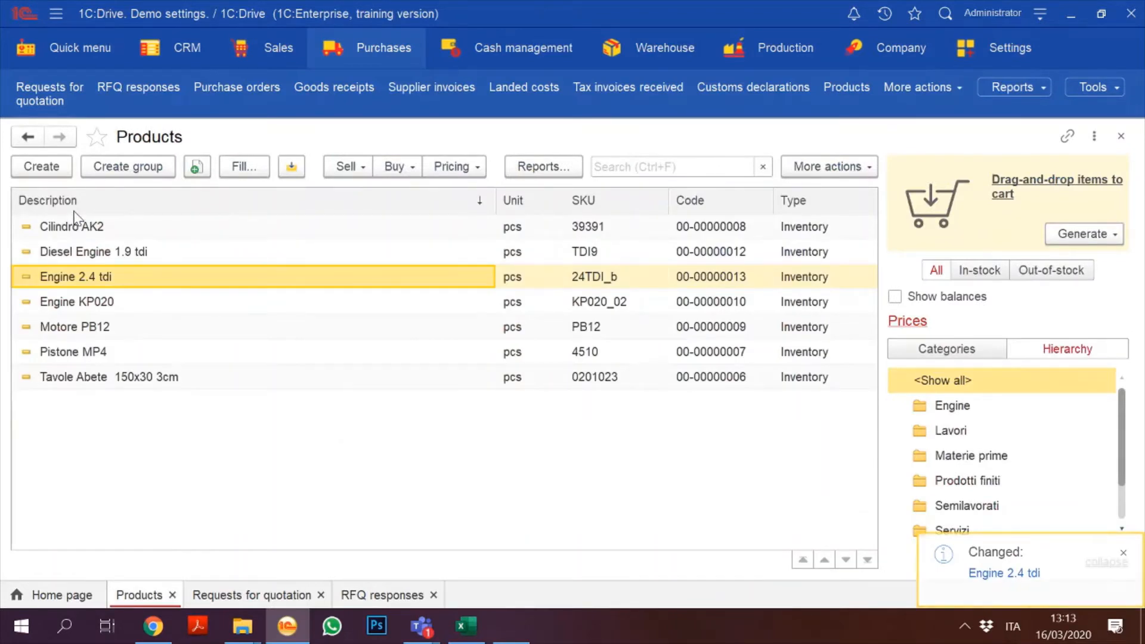
Step: Create an Engine 2.4 tdi reorder point setting with minimum 10 and maximum 50, then save the product
{"action": "double_click", "coordinate": [186, 280]}
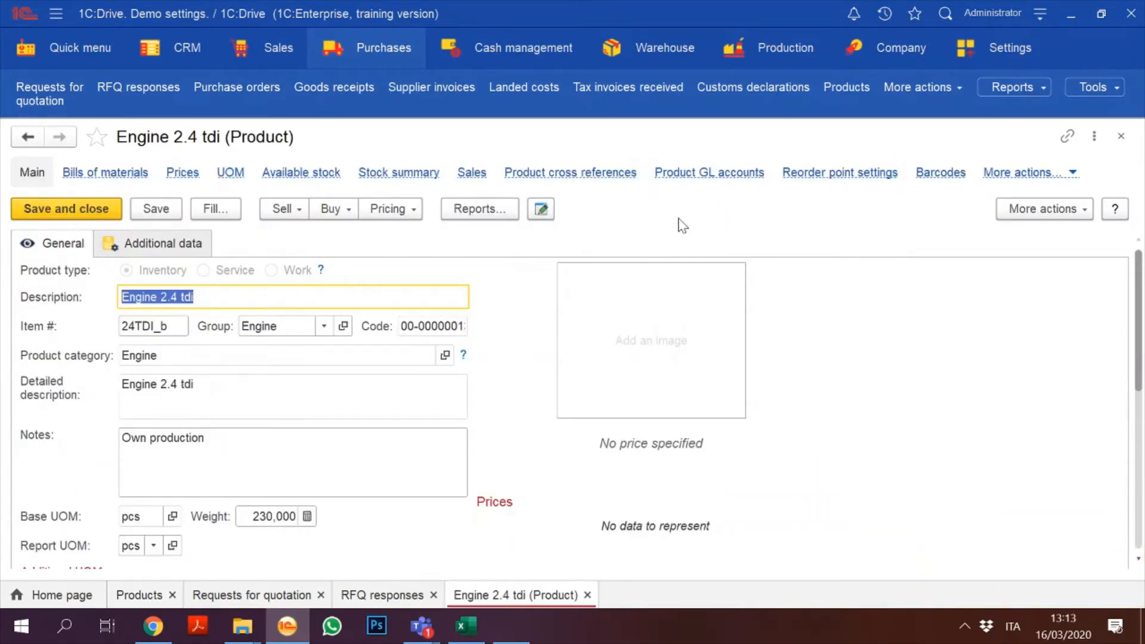
{"action": "left_click", "coordinate": [849, 174]}
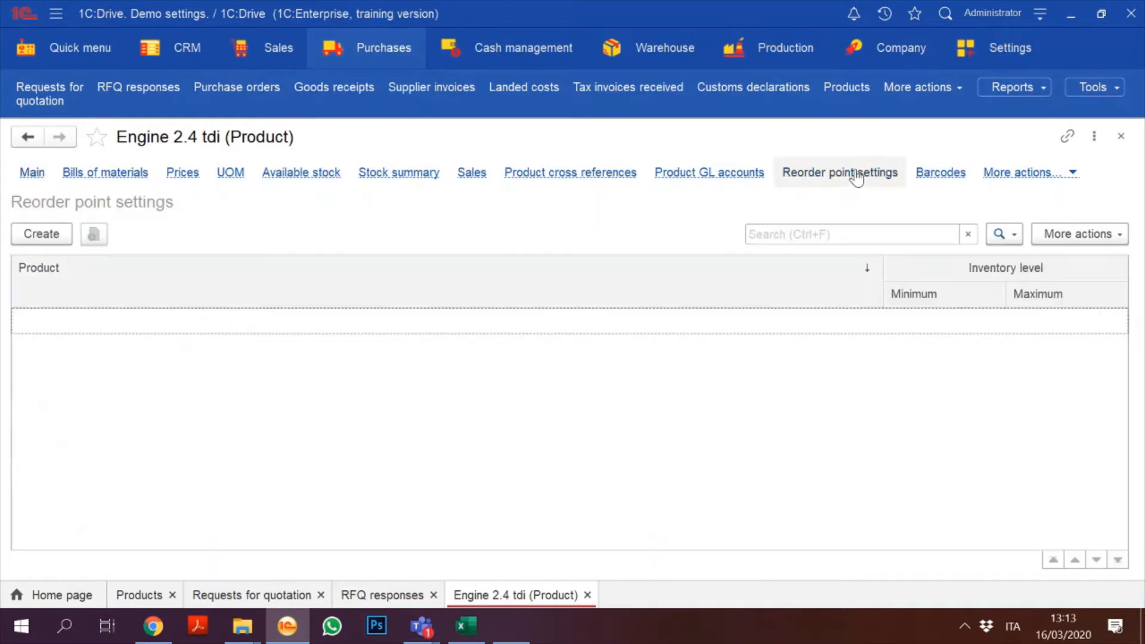
{"action": "left_click", "coordinate": [48, 234]}
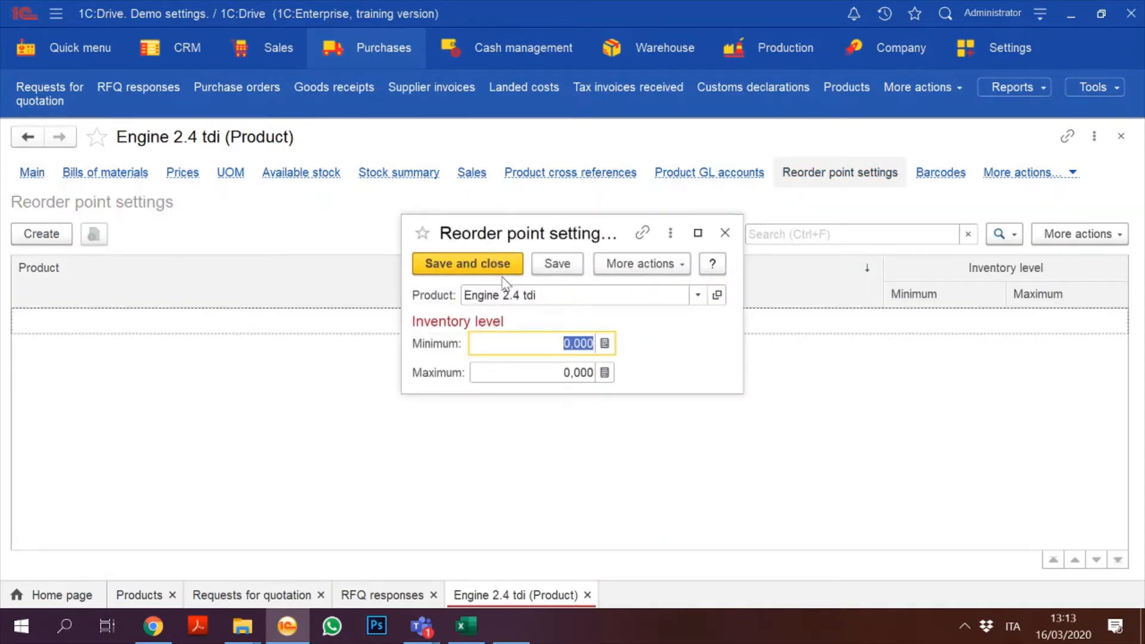
{"action": "type", "text": "10"}
{"action": "key", "text": "Tab"}
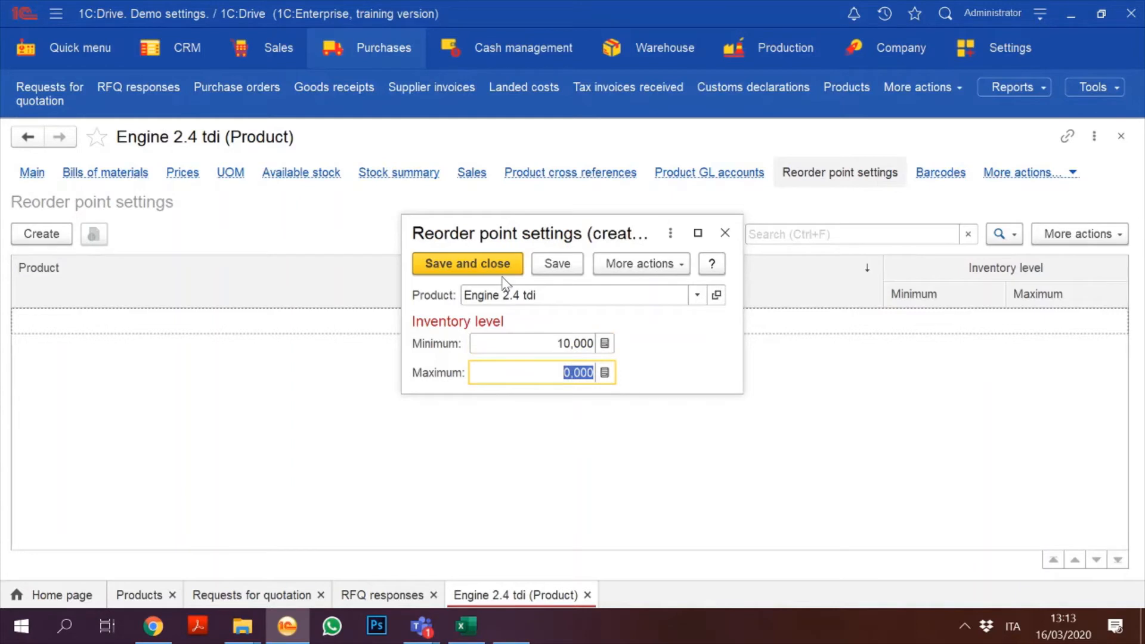
{"action": "type", "text": "50"}
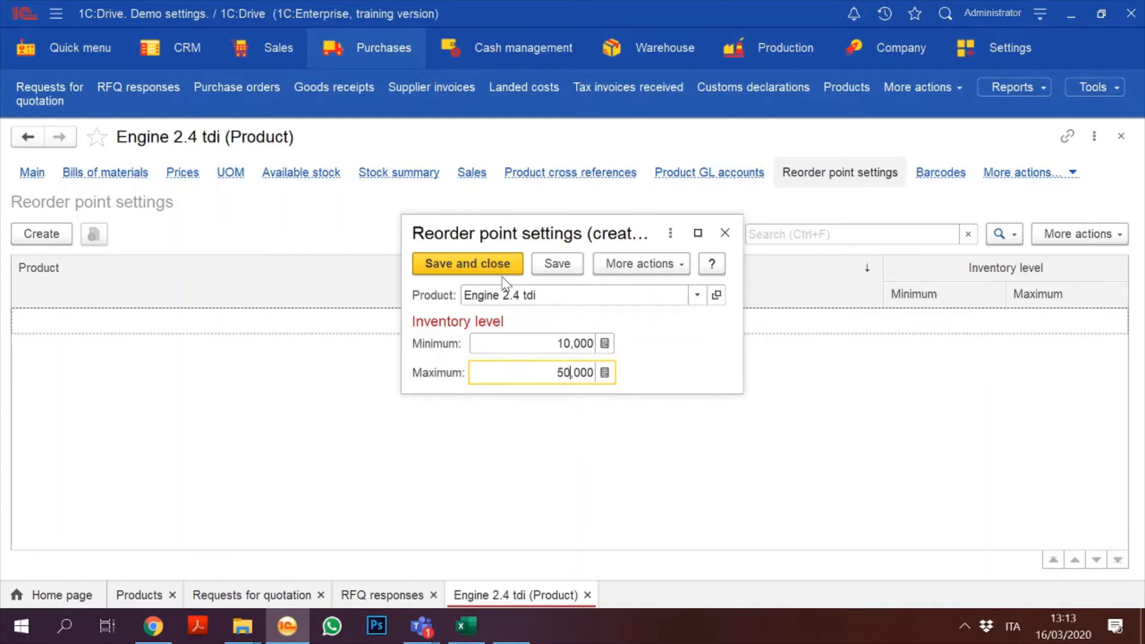
{"action": "left_click", "coordinate": [449, 262]}
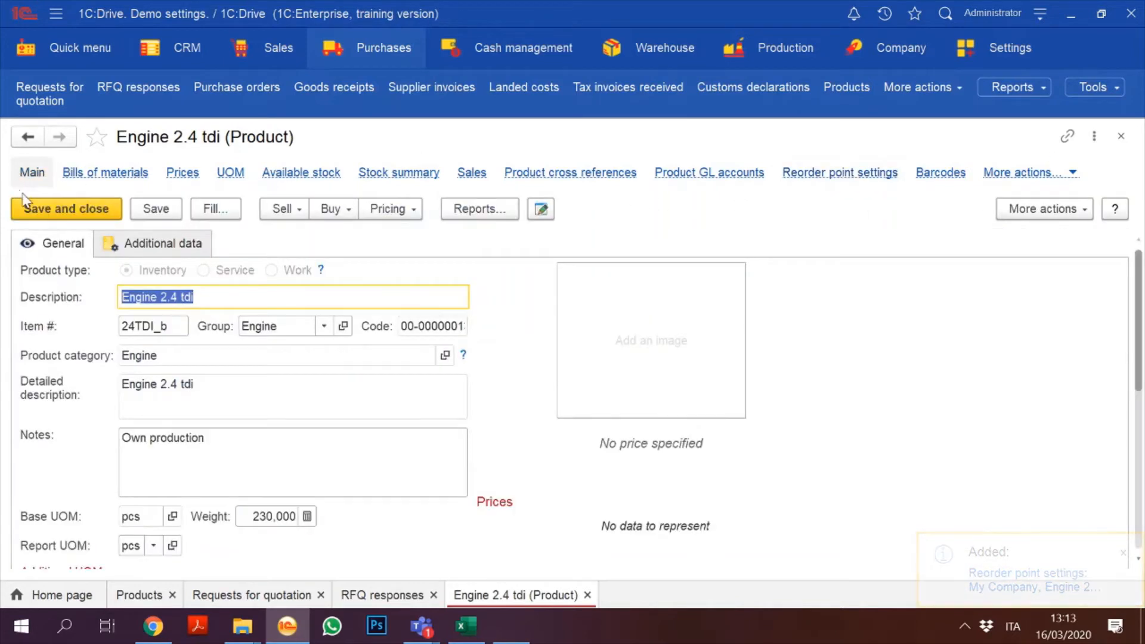
{"action": "left_click", "coordinate": [59, 210]}
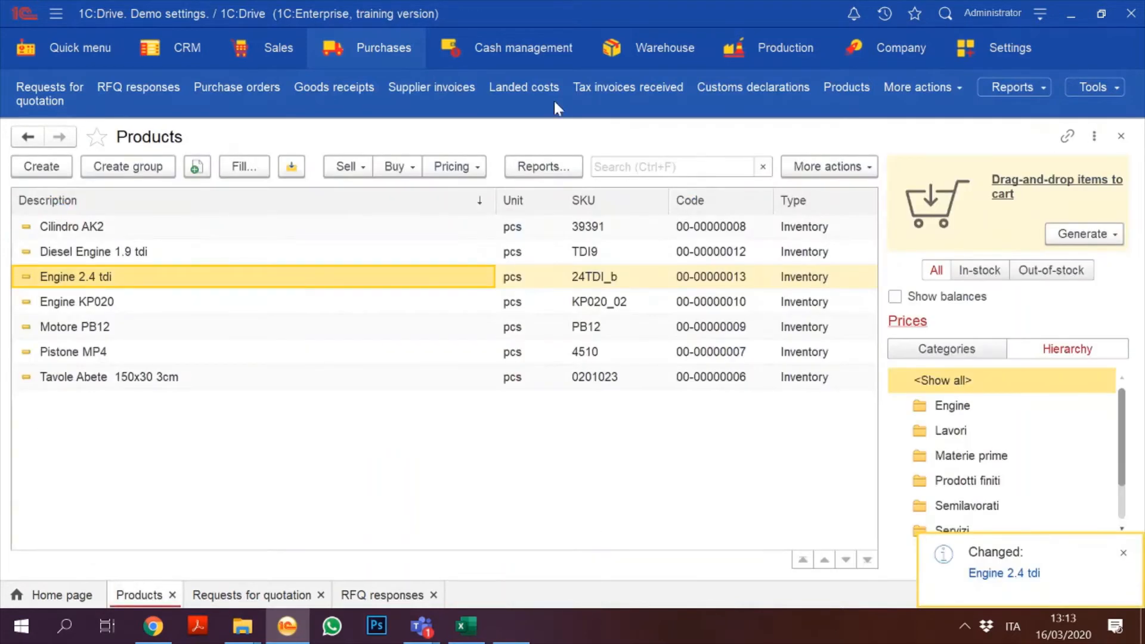
Step: Review the Reorder point settings catalog under Purchases, then open Planning > Demand planning
{"action": "left_click", "coordinate": [1036, 87]}
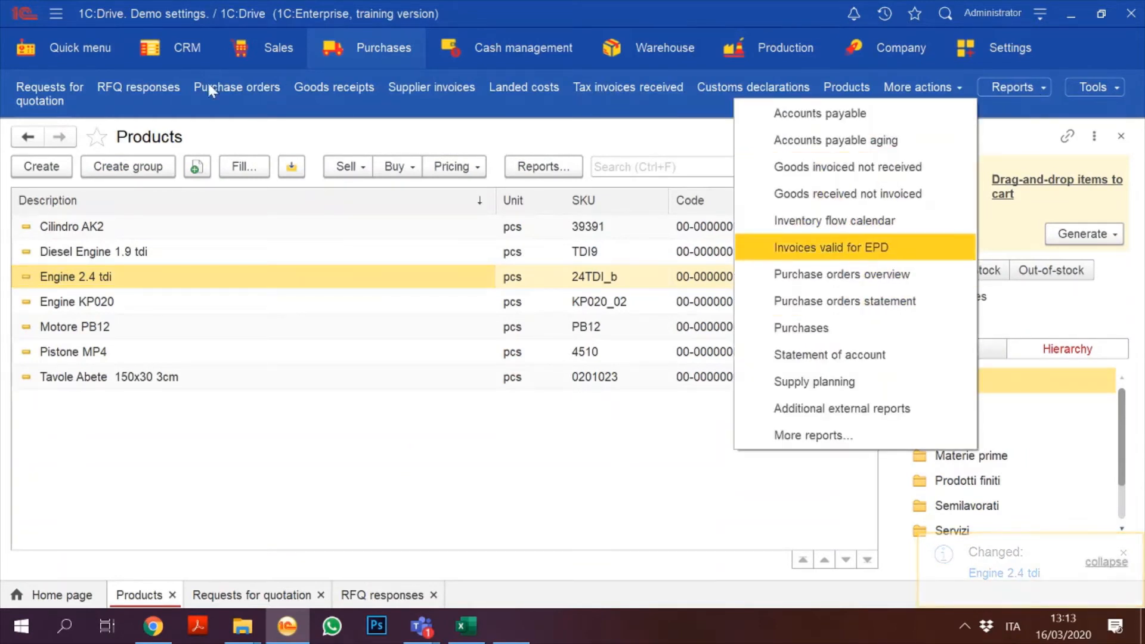
{"action": "left_click", "coordinate": [346, 53]}
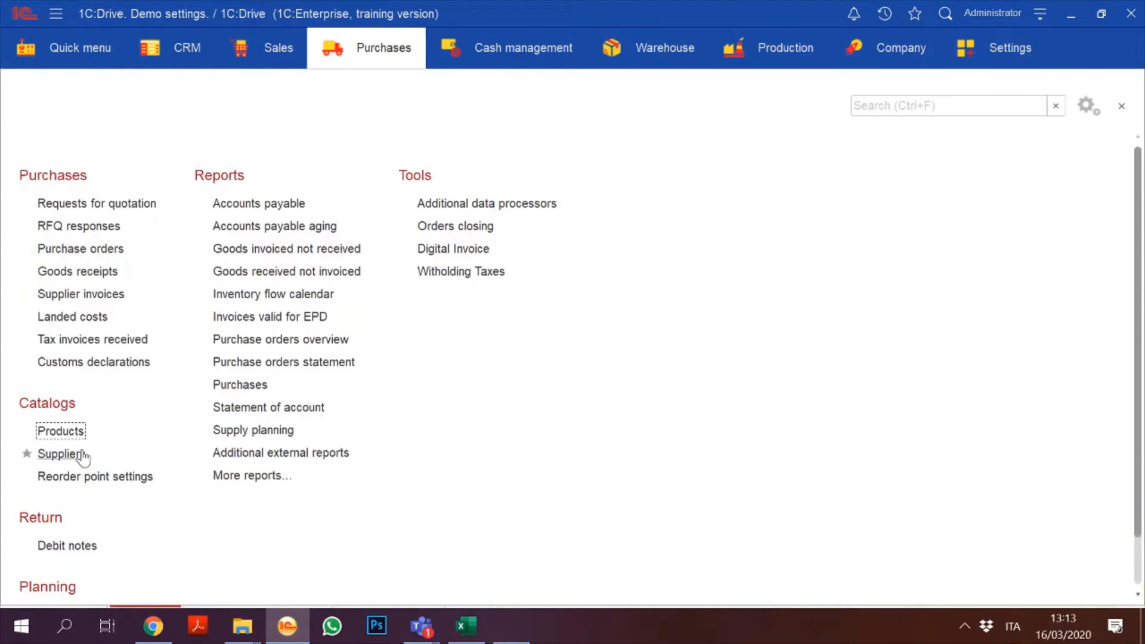
{"action": "left_click", "coordinate": [85, 477]}
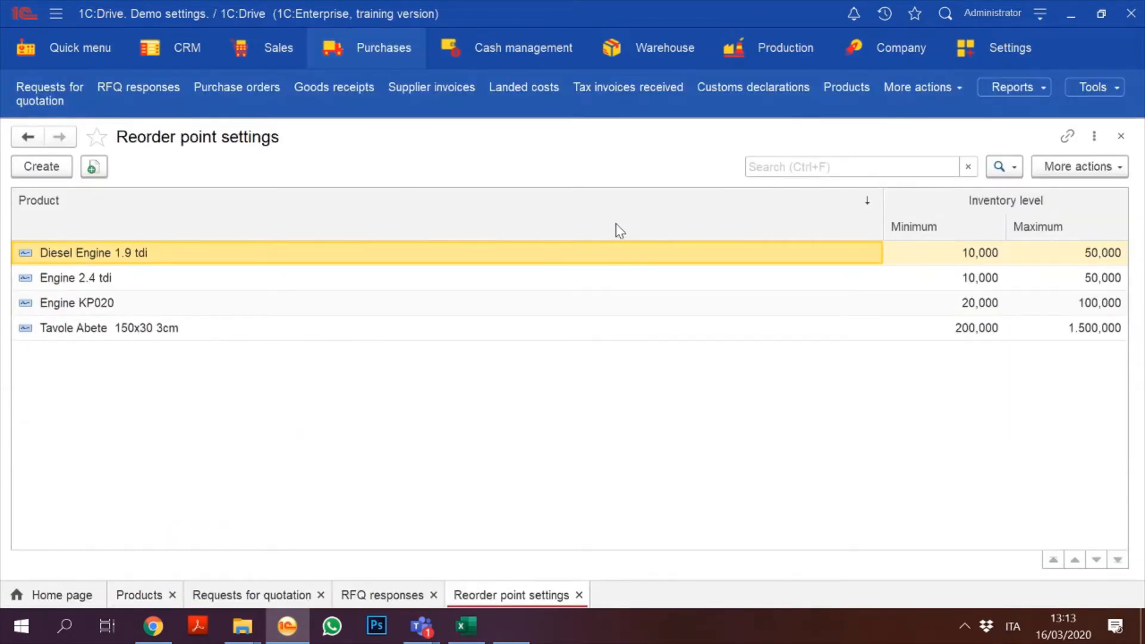
{"action": "left_click", "coordinate": [378, 54]}
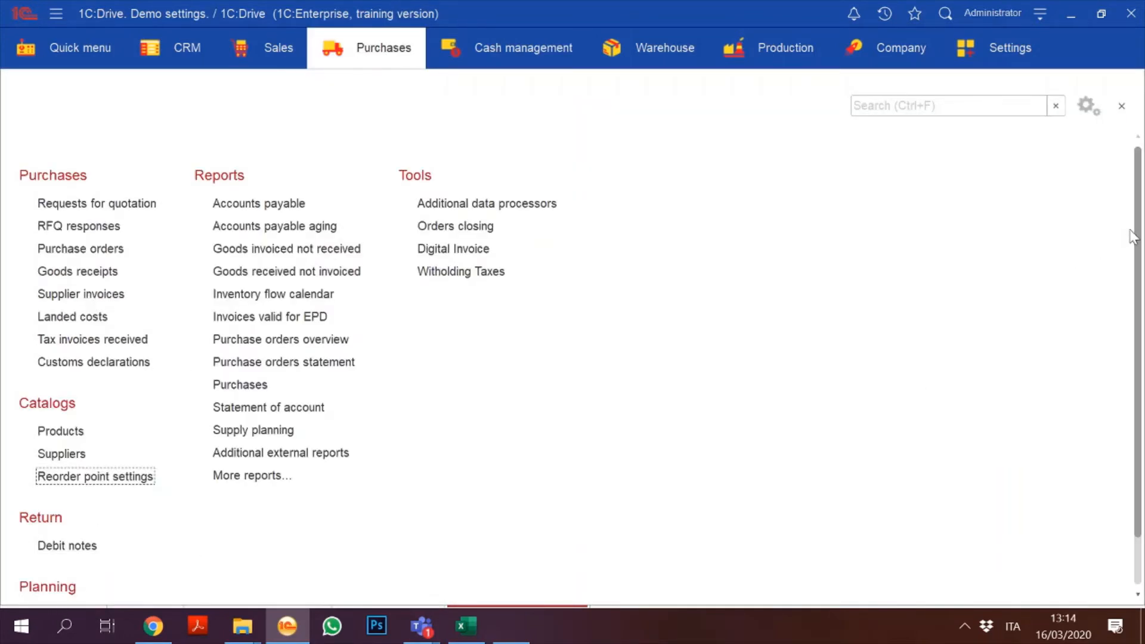
{"action": "scroll", "coordinate": [1134, 238], "scroll_direction": "down", "scroll_amount": 2}
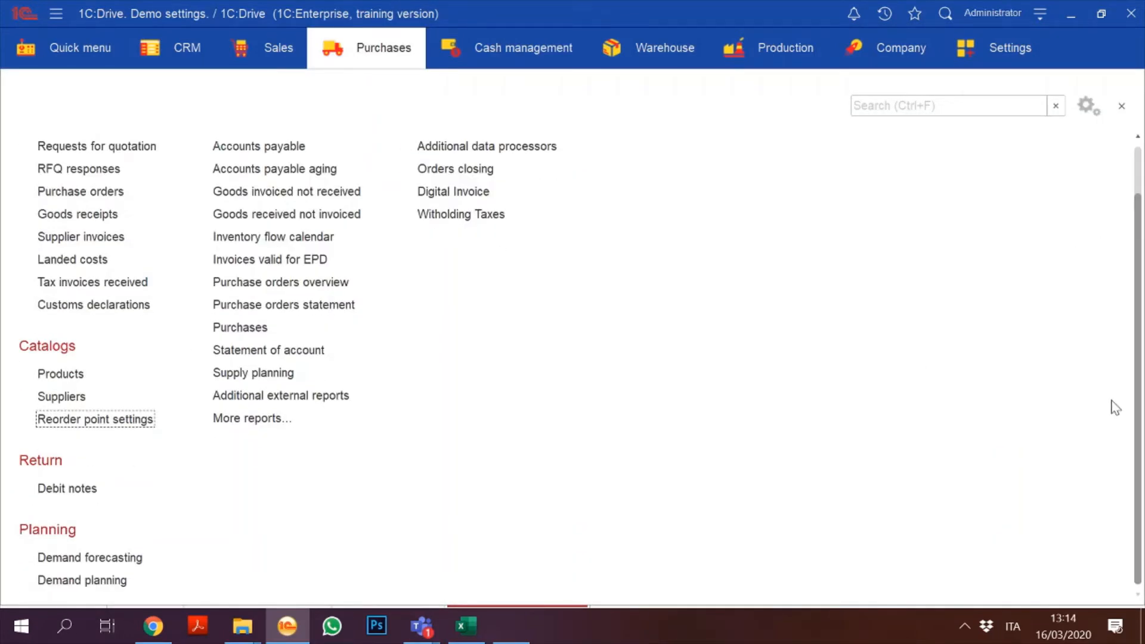
{"action": "left_click", "coordinate": [89, 582]}
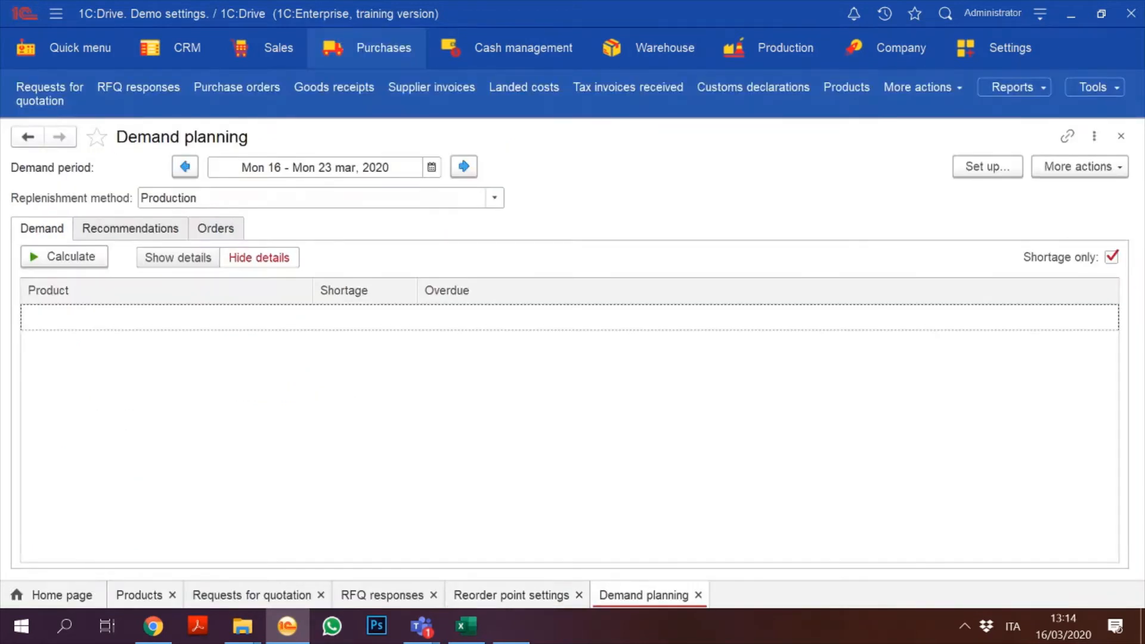
Step: Set the replenishment method filter to Production and calculate demand
{"action": "left_click", "coordinate": [299, 198]}
{"action": "left_click", "coordinate": [238, 248]}
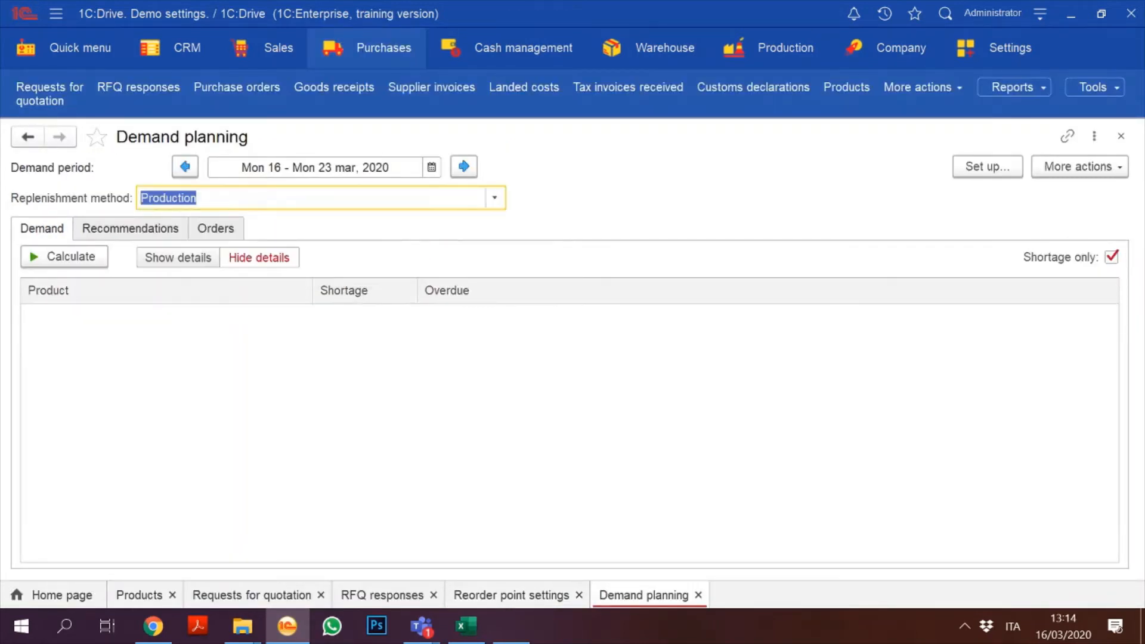
{"action": "left_click", "coordinate": [495, 197]}
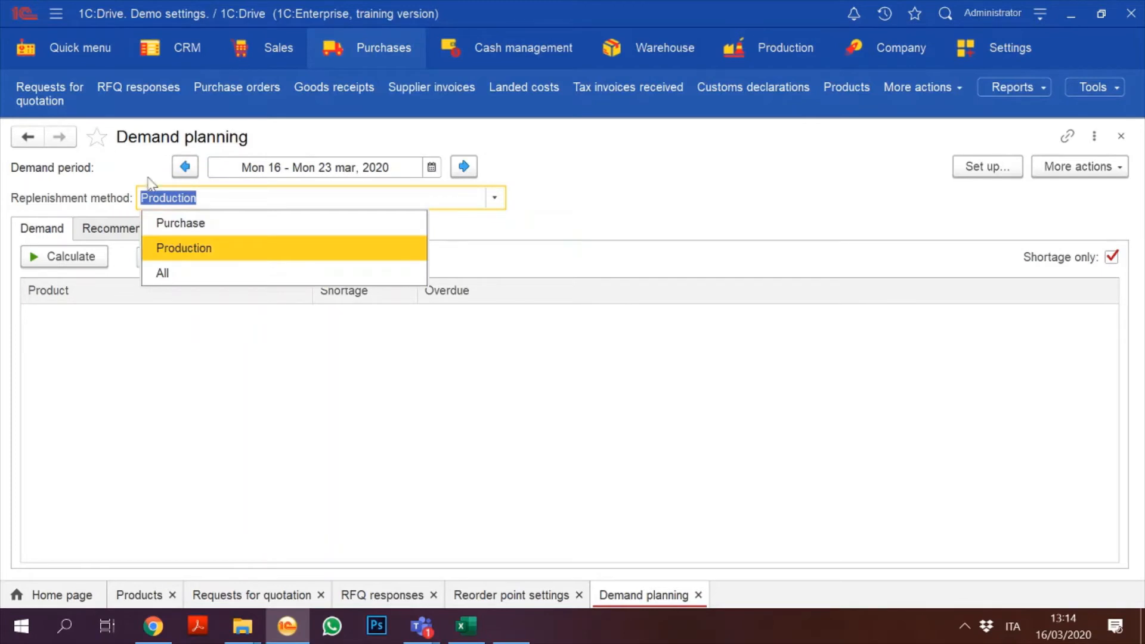
{"action": "left_click", "coordinate": [225, 278]}
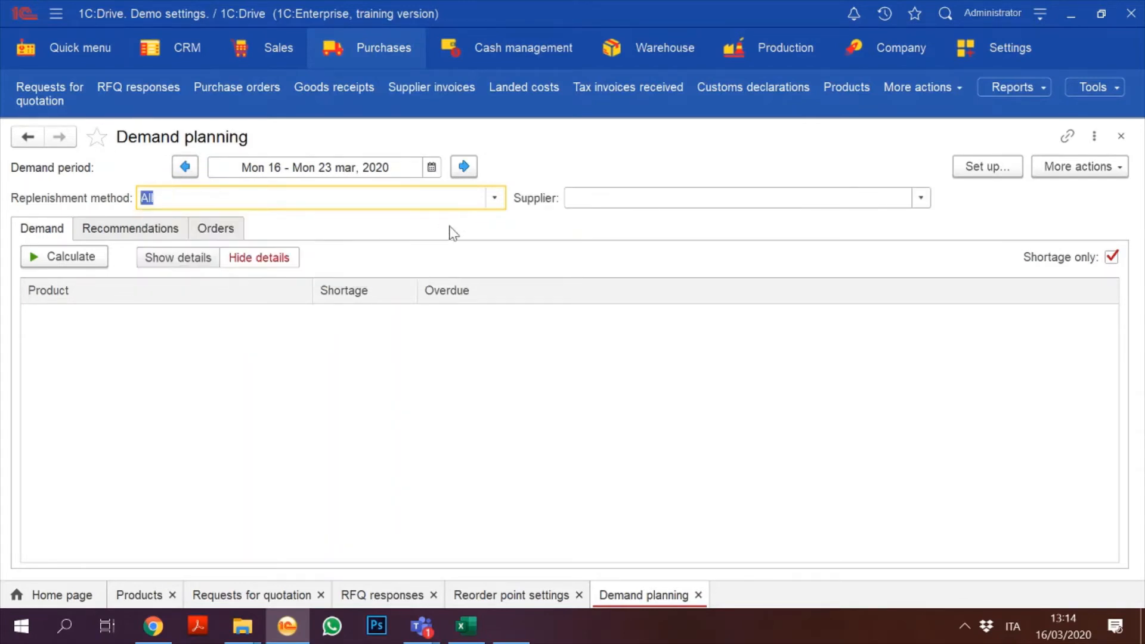
{"action": "left_click", "coordinate": [494, 198]}
{"action": "left_click", "coordinate": [275, 247]}
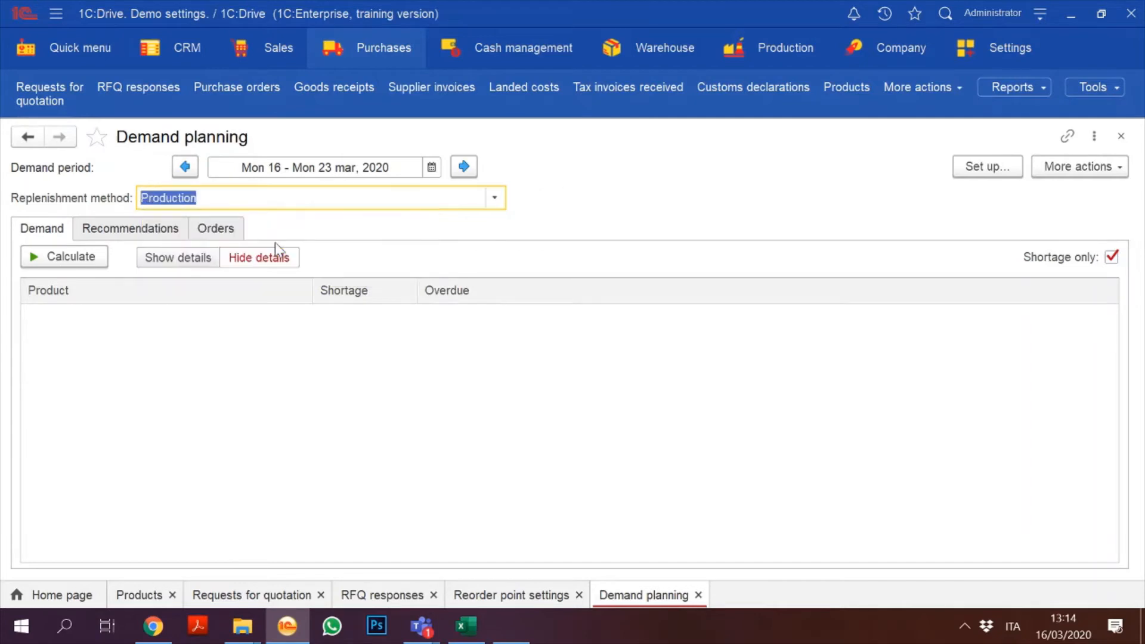
{"action": "left_click", "coordinate": [59, 260]}
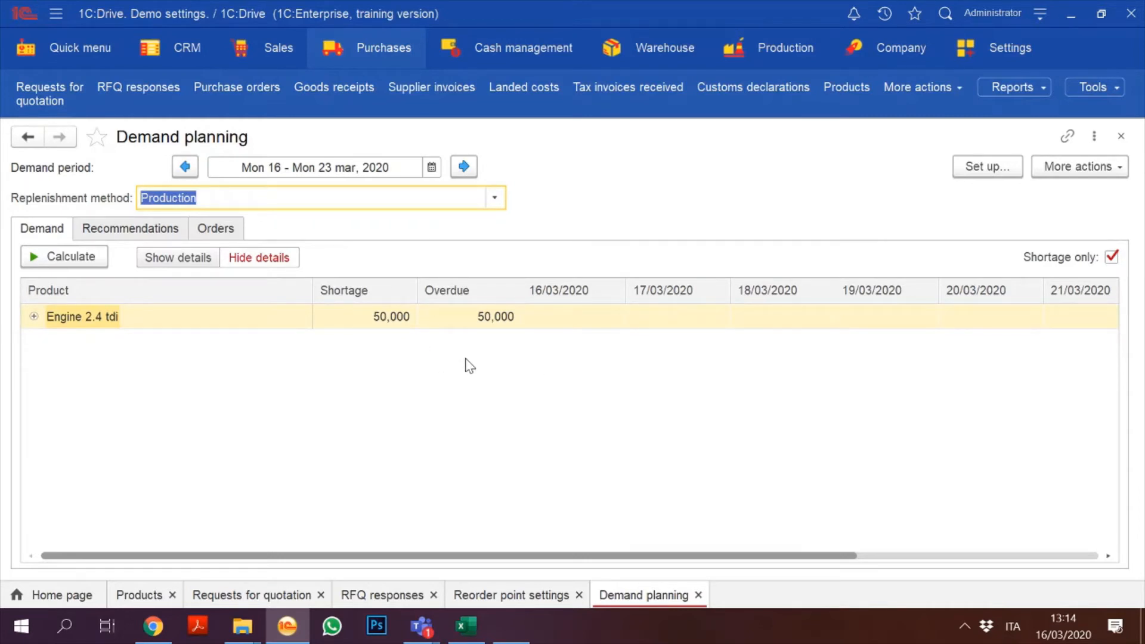
Step: Calculate replenishment recommendations and mark Engine 2.4 tdi for ordering
{"action": "left_click", "coordinate": [115, 234]}
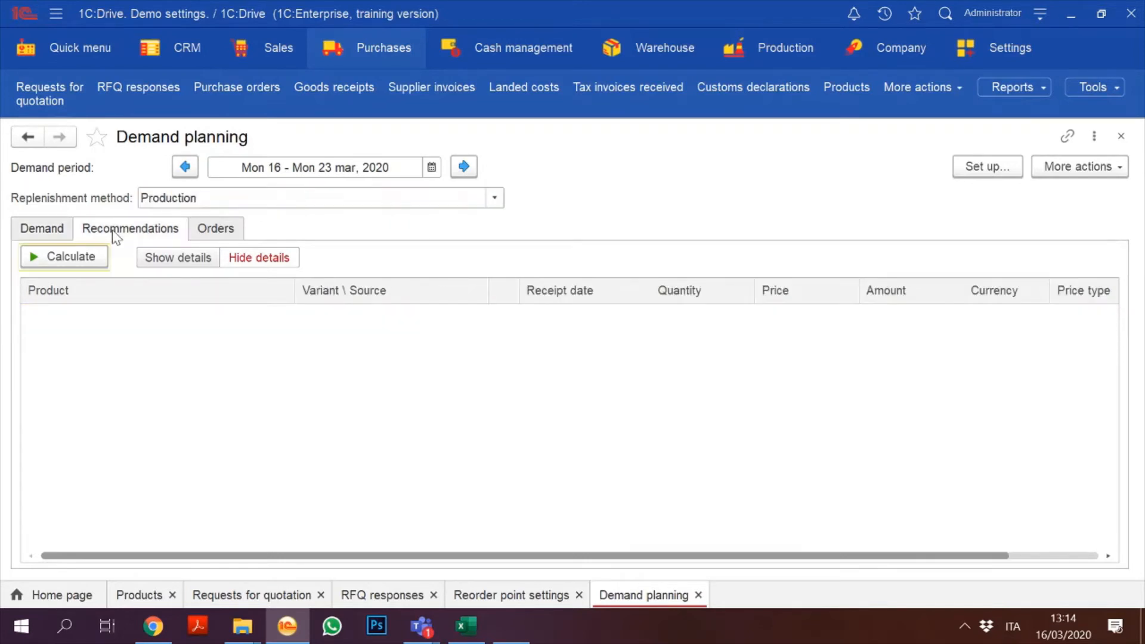
{"action": "left_click", "coordinate": [43, 230]}
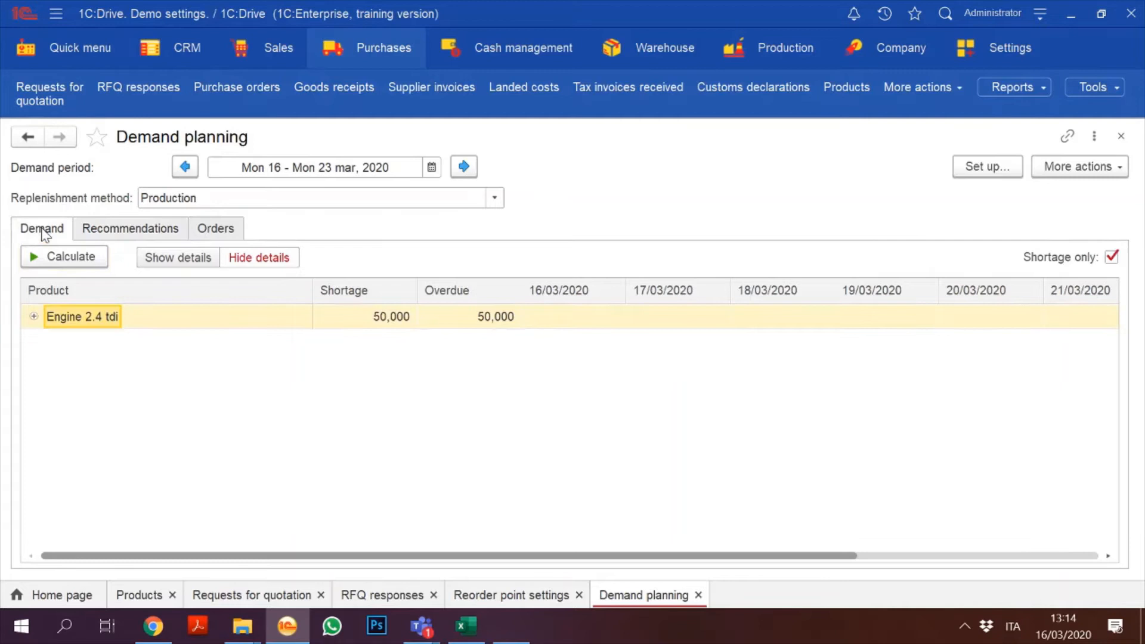
{"action": "left_click", "coordinate": [114, 230]}
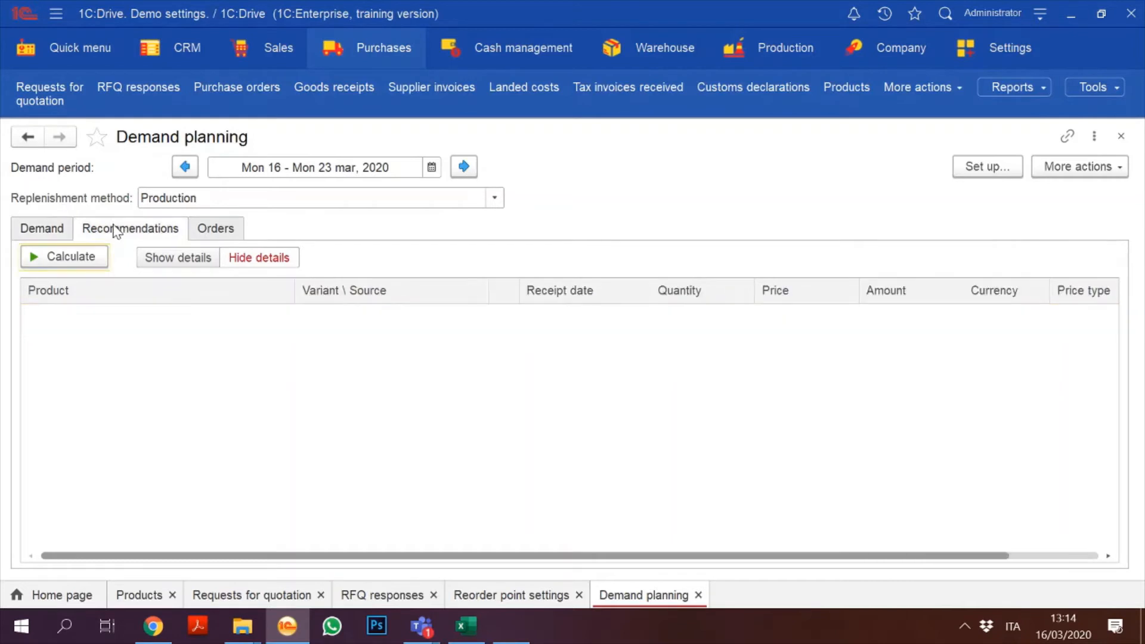
{"action": "left_click", "coordinate": [66, 262]}
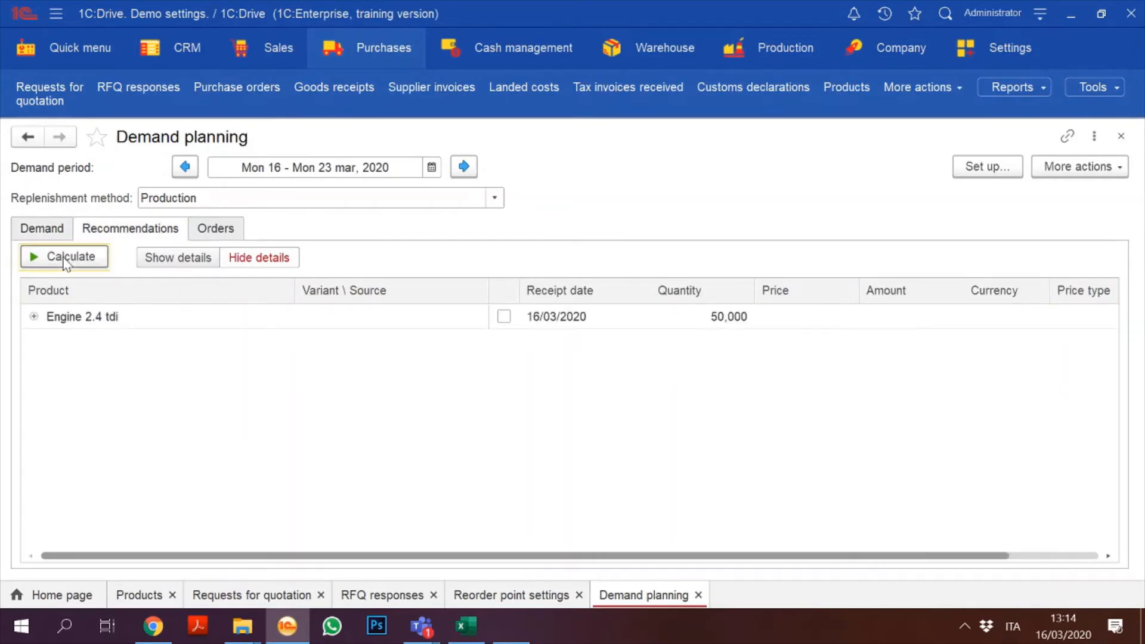
{"action": "left_click", "coordinate": [504, 317]}
{"action": "left_click", "coordinate": [34, 316]}
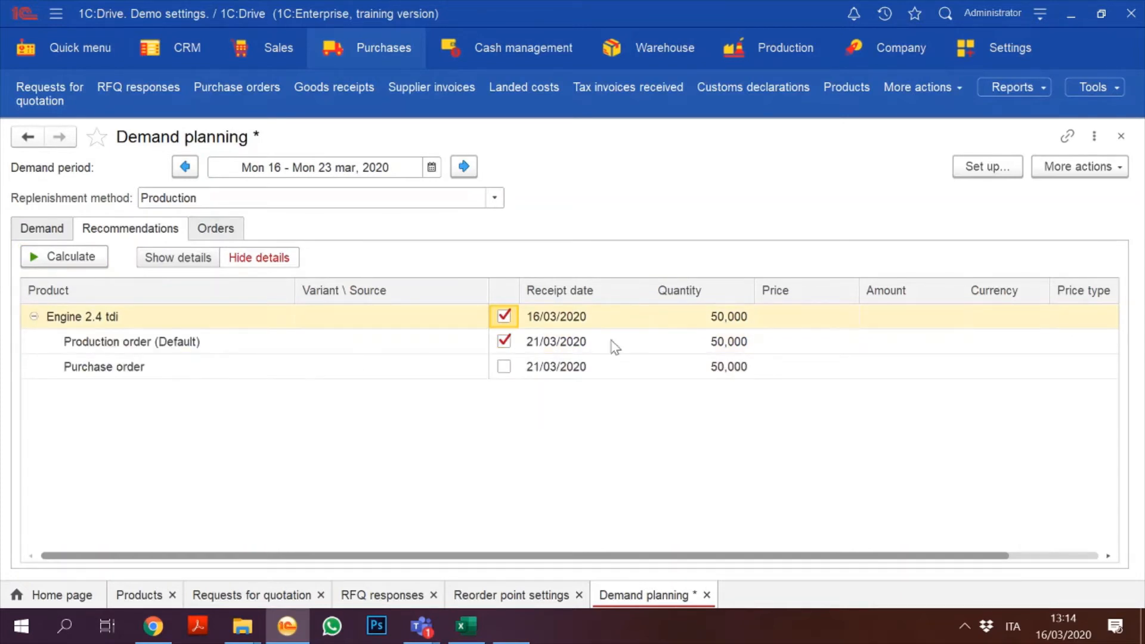
Step: Generate the orders and open the new Production order 3
{"action": "left_click", "coordinate": [216, 230]}
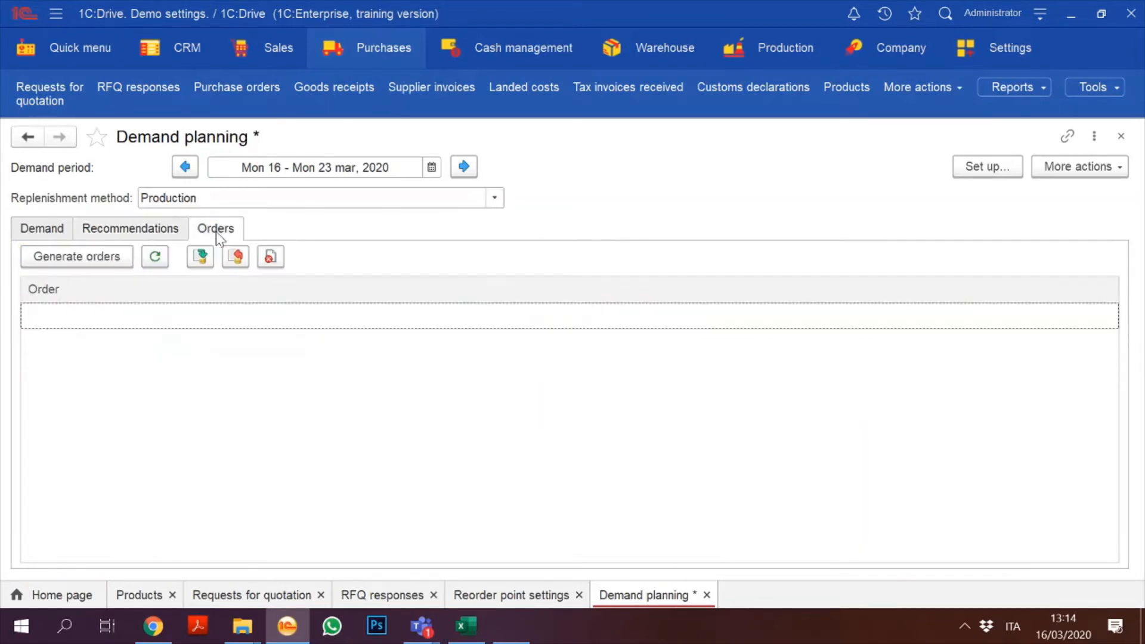
{"action": "left_click", "coordinate": [93, 260]}
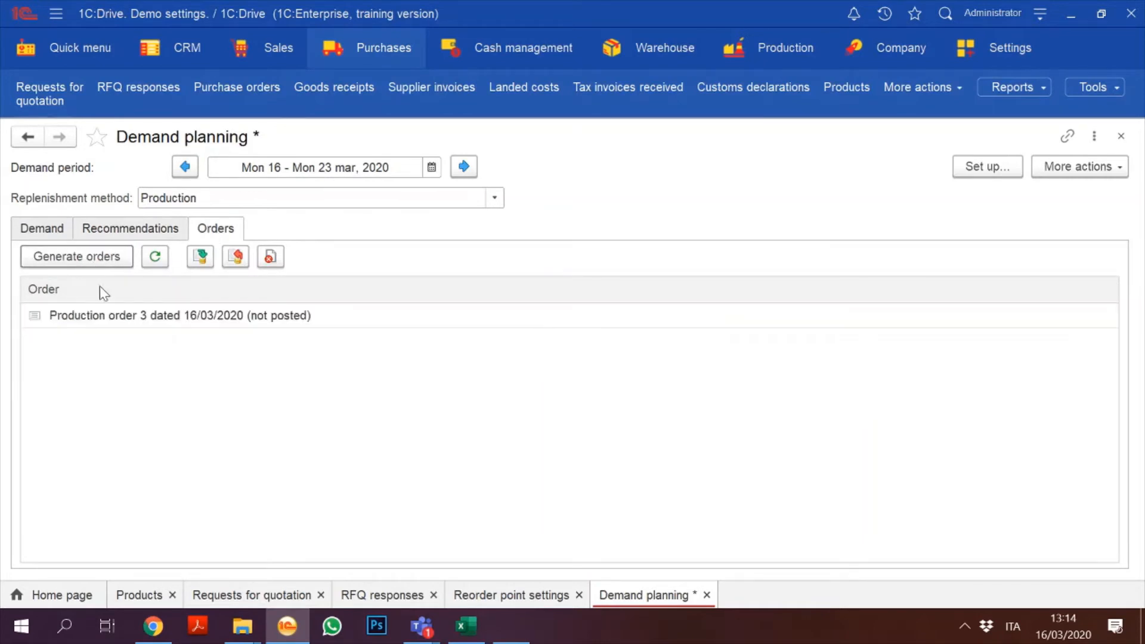
{"action": "left_click", "coordinate": [179, 316]}
{"action": "double_click", "coordinate": [179, 317]}
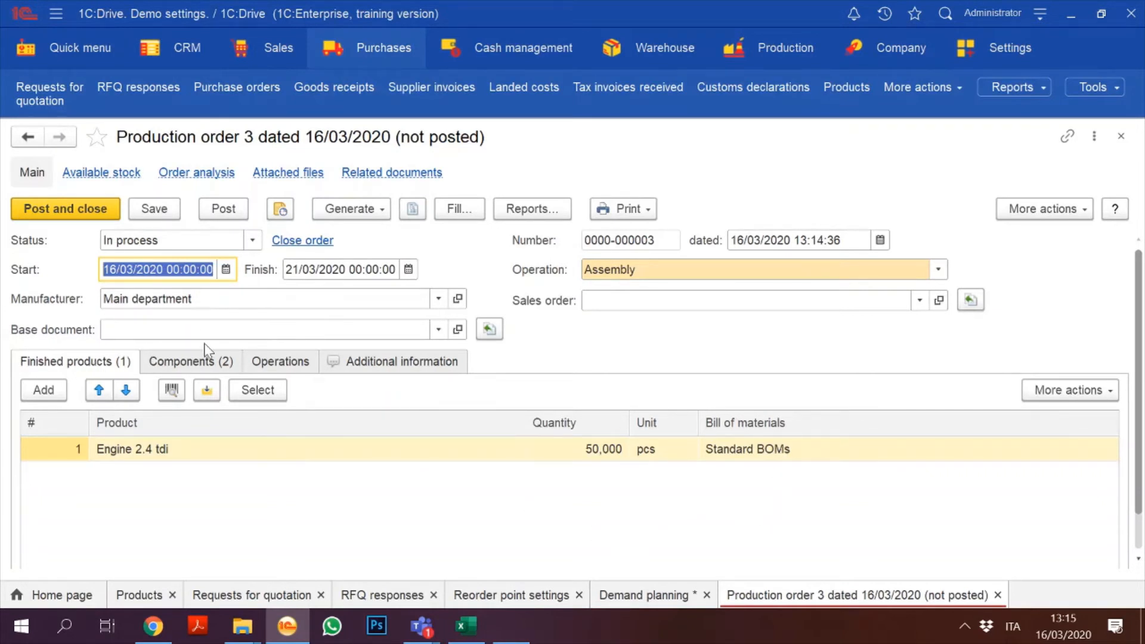
Step: Review components (Pistone MP4, Cilindro AK2 at 600 pcs), save Production order 3, and view available stock
{"action": "left_click", "coordinate": [180, 358]}
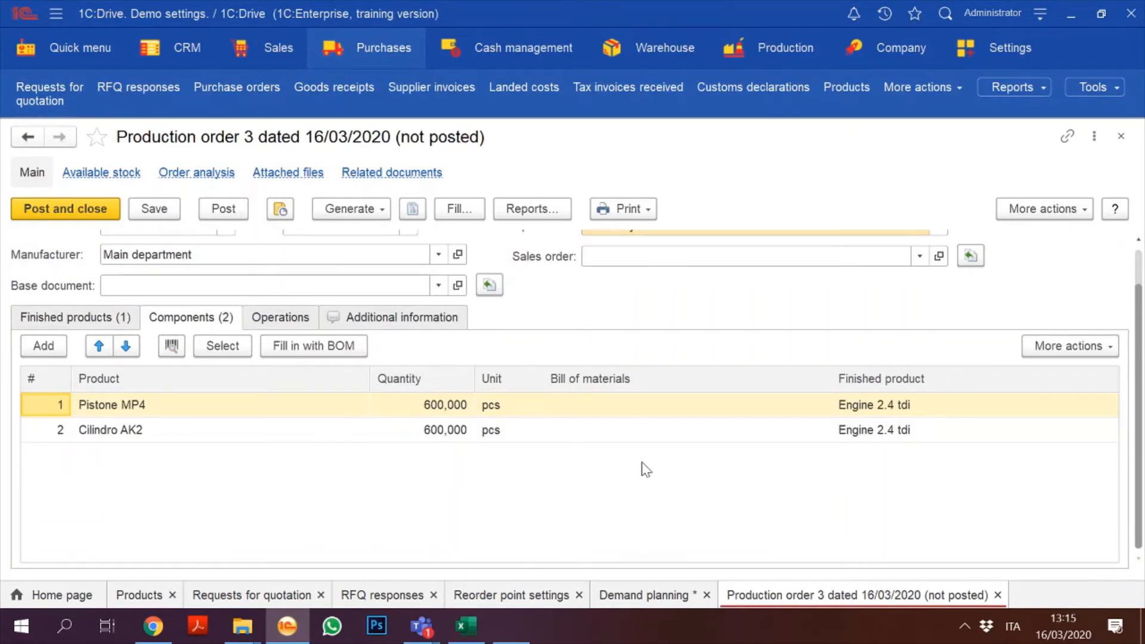
{"action": "left_click", "coordinate": [86, 322]}
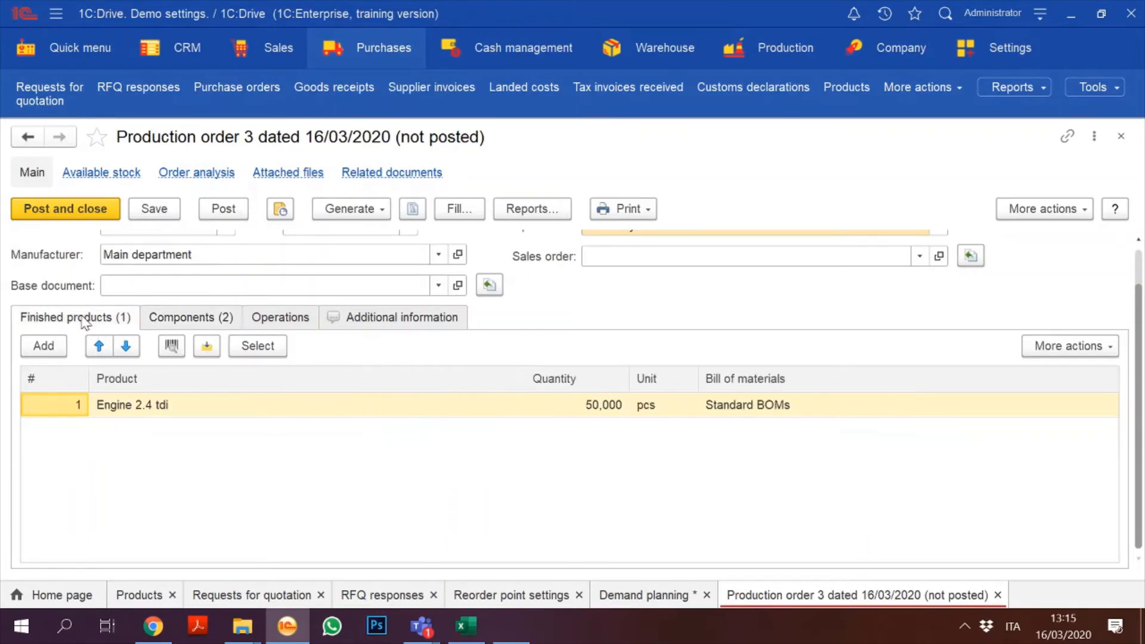
{"action": "left_click", "coordinate": [169, 318]}
{"action": "left_click", "coordinate": [107, 325]}
{"action": "scroll", "coordinate": [1139, 285], "scroll_direction": "up", "scroll_amount": 1}
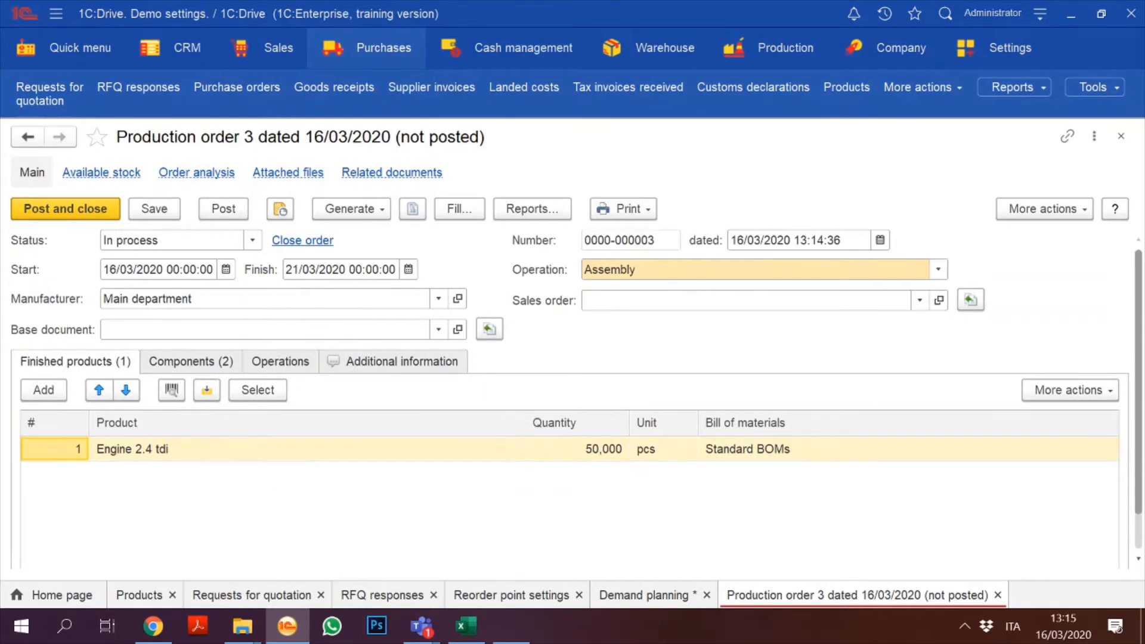
{"action": "left_click", "coordinate": [156, 211]}
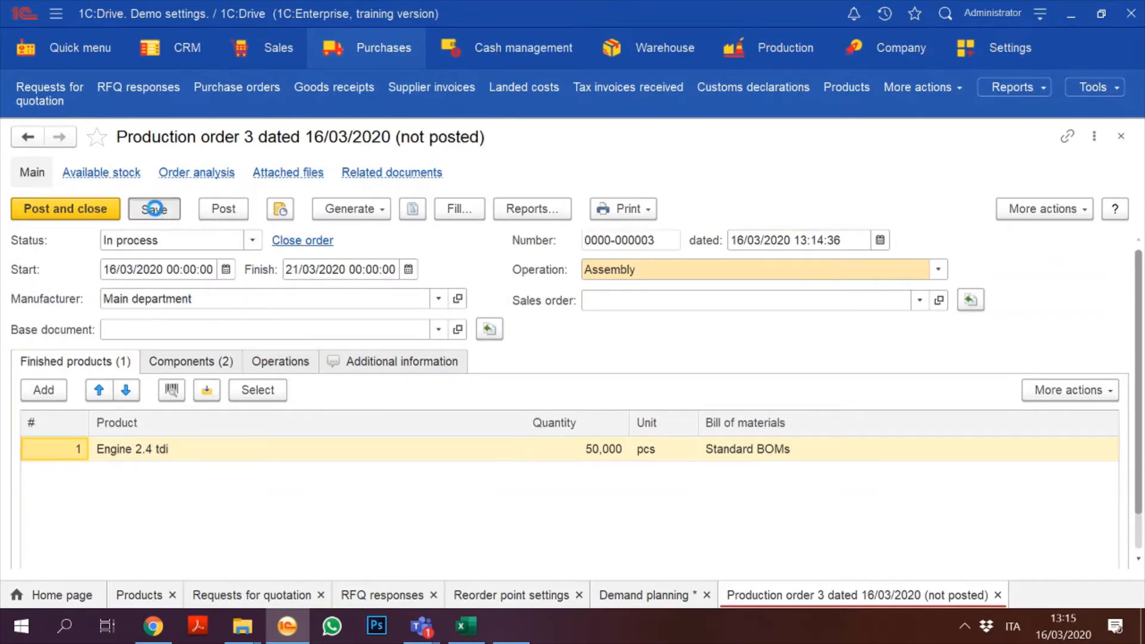
{"action": "left_click", "coordinate": [115, 172]}
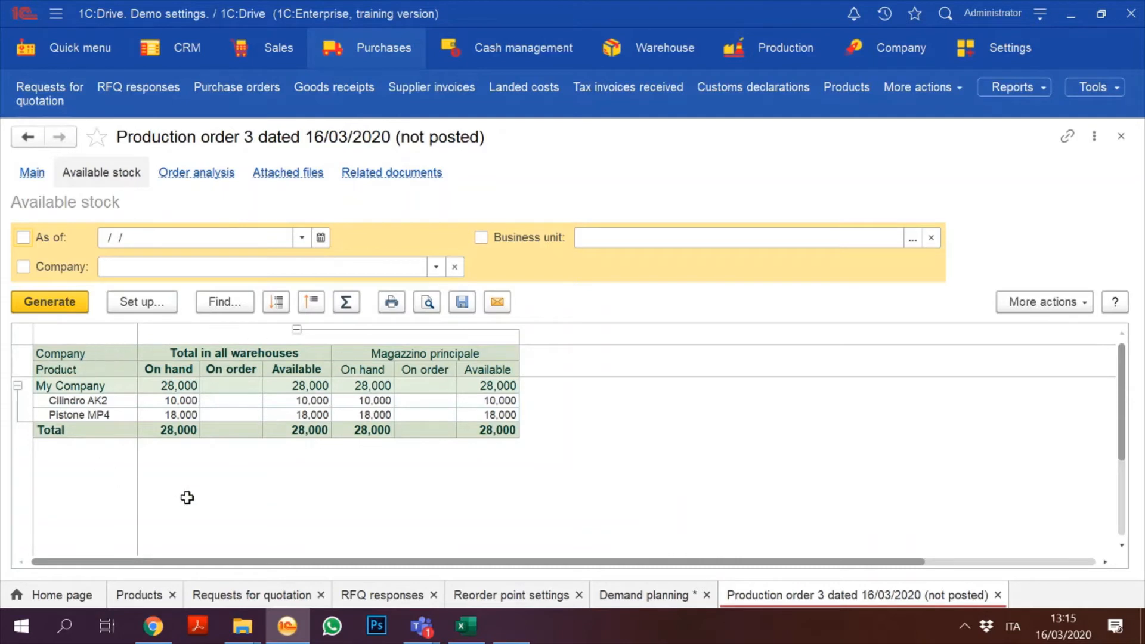
Step: Review Production order 3's components and its available stock report
{"action": "left_click", "coordinate": [33, 173]}
{"action": "left_click", "coordinate": [204, 360]}
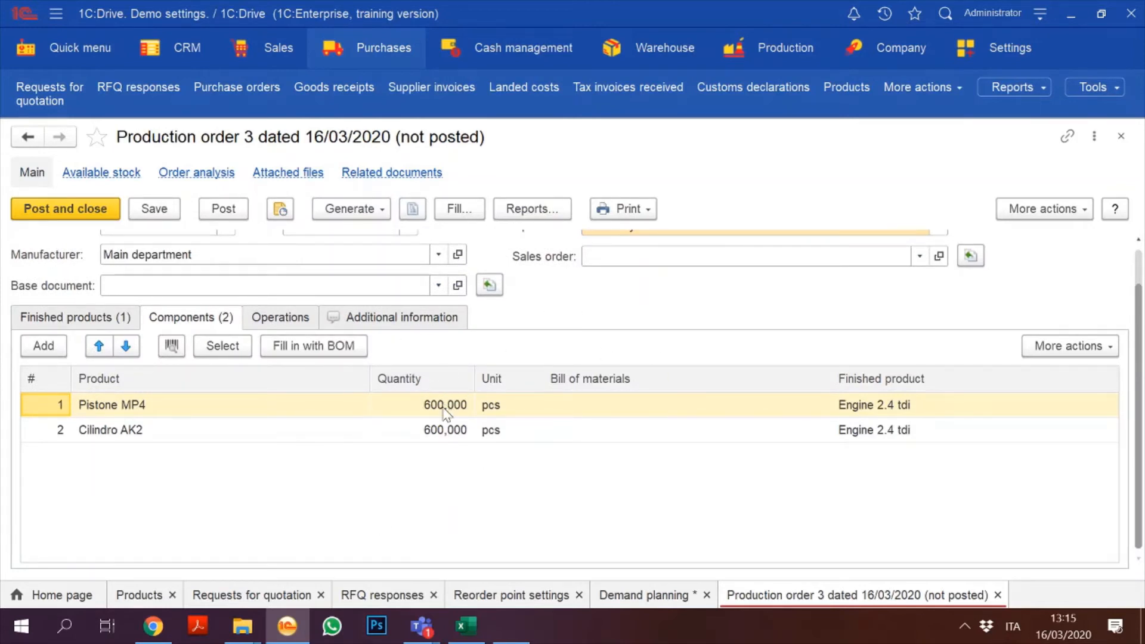
{"action": "left_click", "coordinate": [81, 317]}
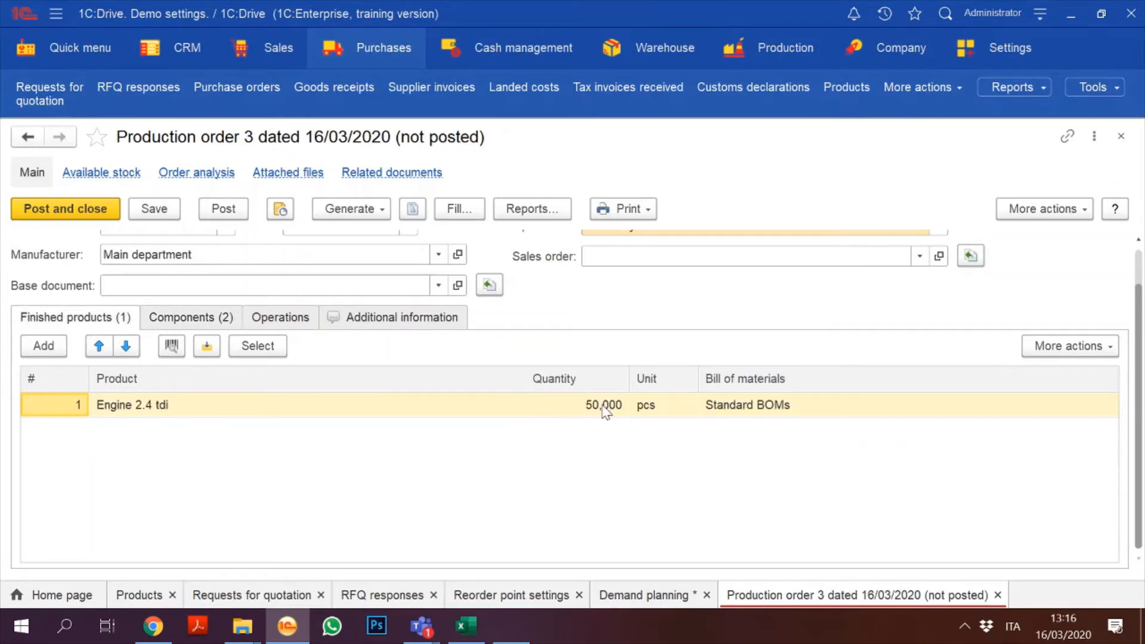
{"action": "left_click", "coordinate": [102, 174]}
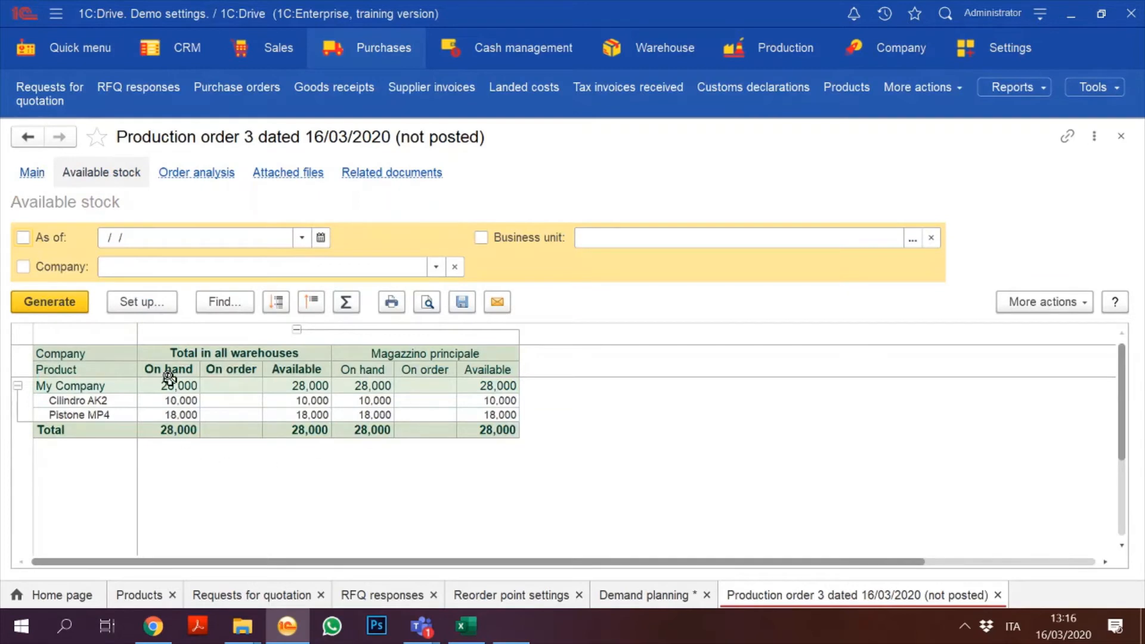
{"action": "left_click", "coordinate": [33, 175]}
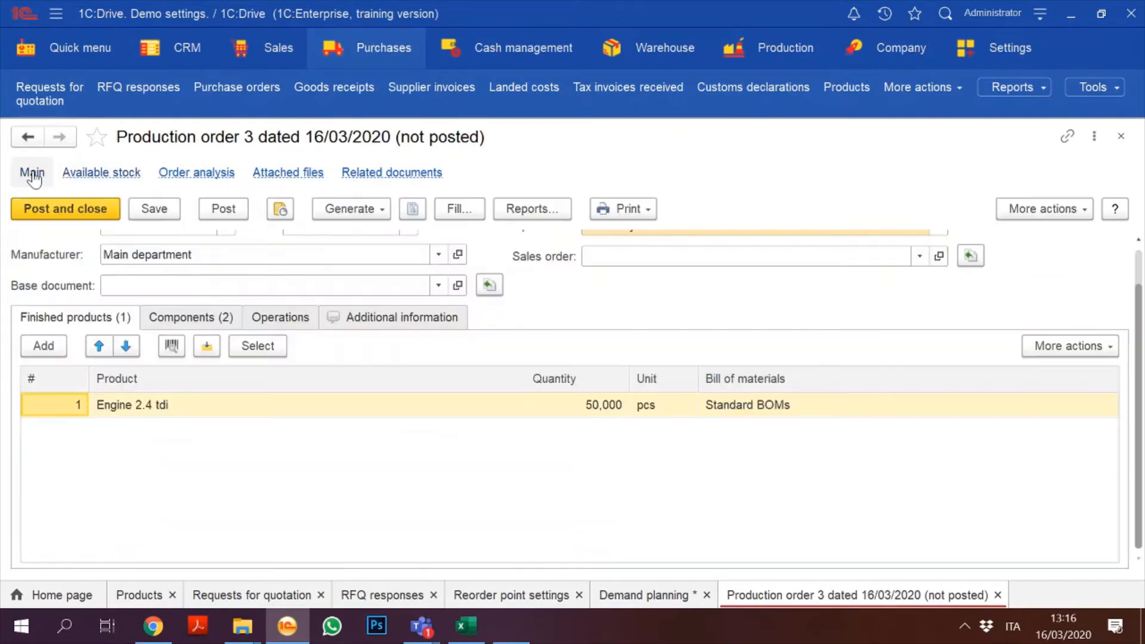
{"action": "left_click", "coordinate": [119, 175]}
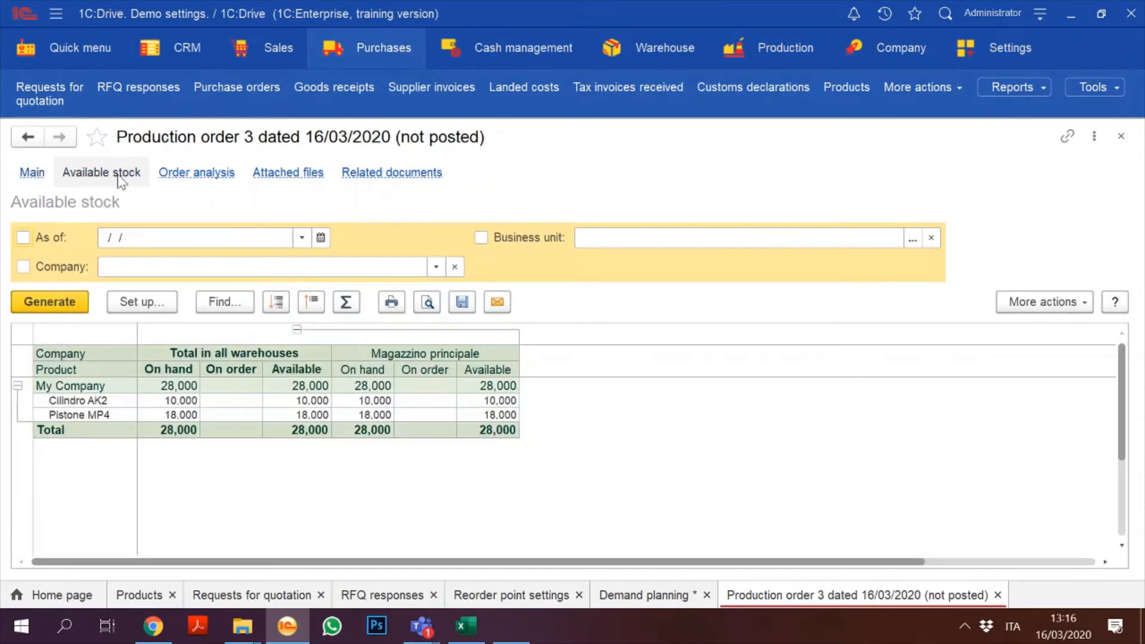
Step: Review the Cilindro AK2 and Pistone MP4 product cards' additional data and save each
{"action": "double_click", "coordinate": [107, 400]}
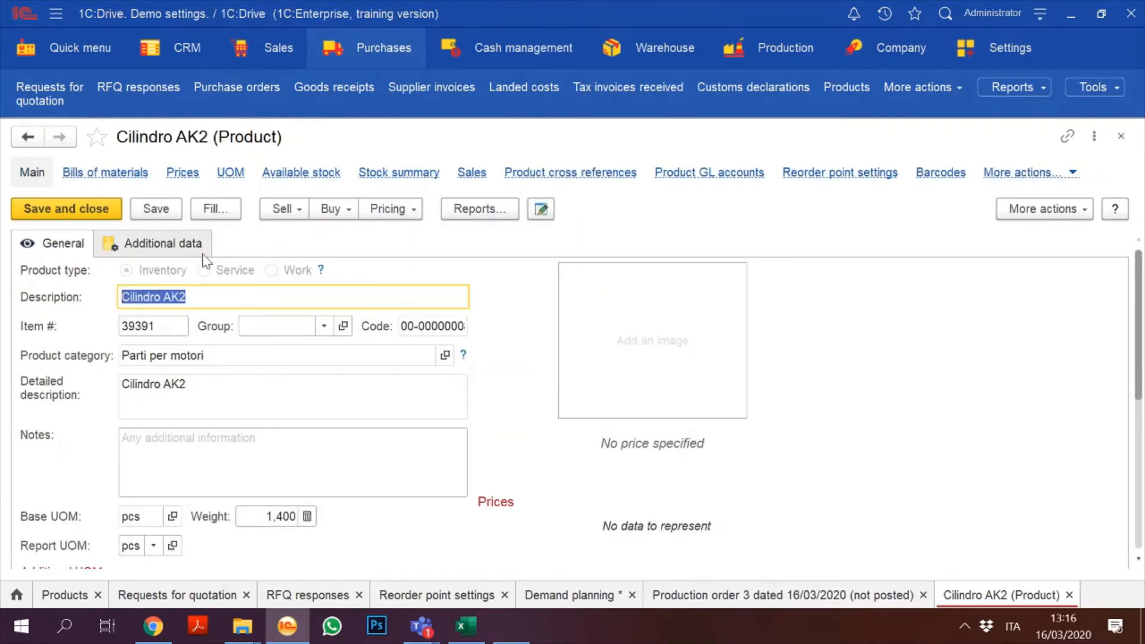
{"action": "left_click", "coordinate": [180, 248]}
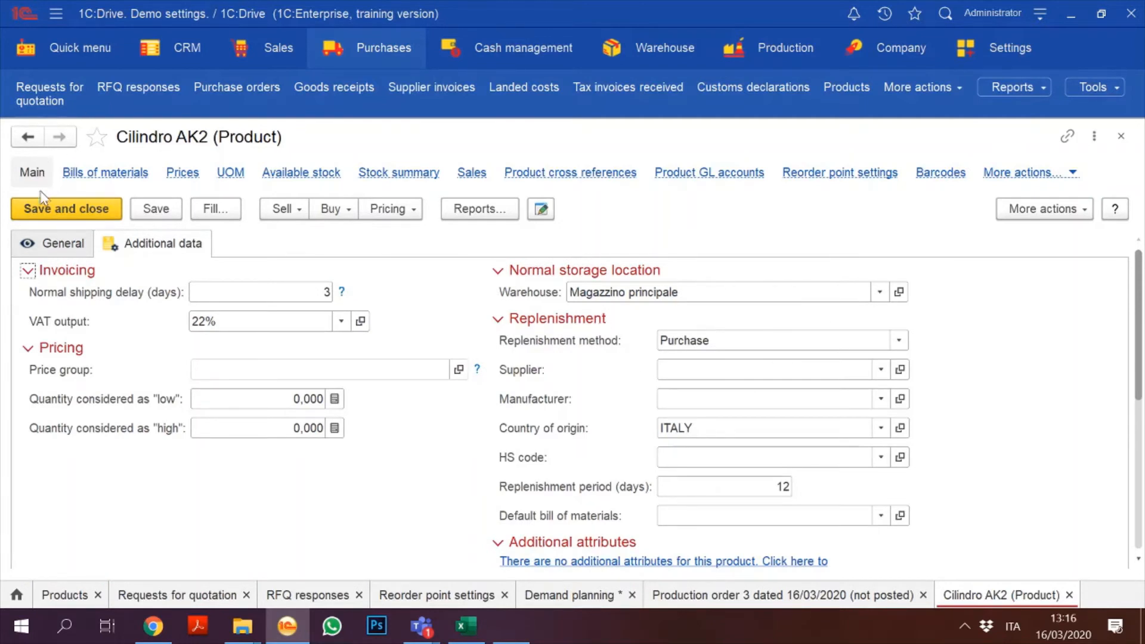
{"action": "left_click", "coordinate": [42, 206]}
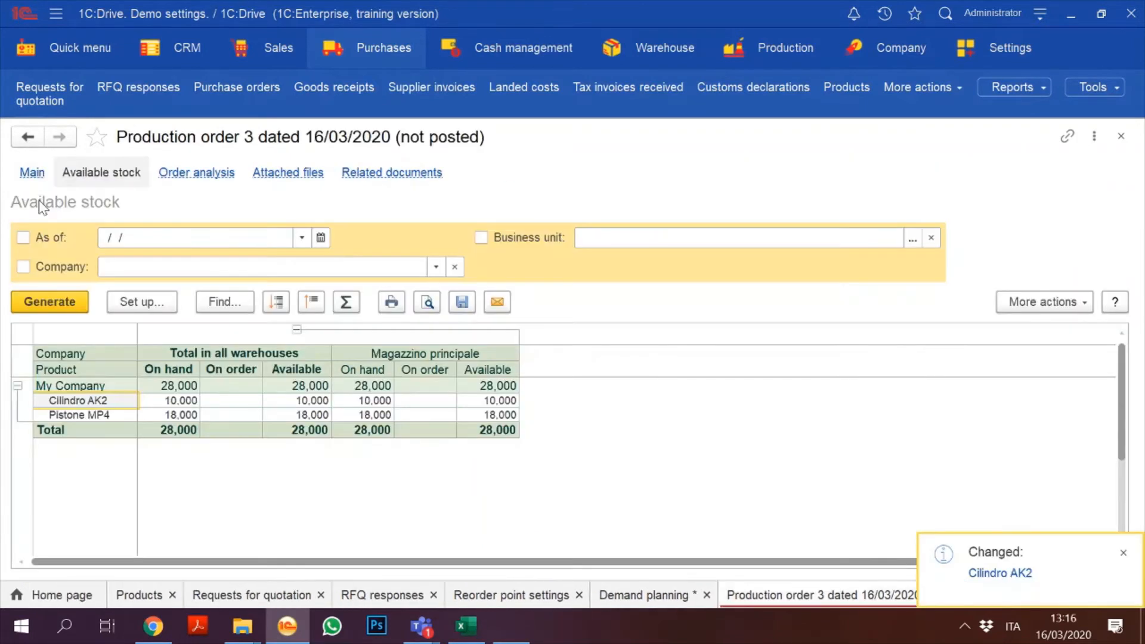
{"action": "left_click", "coordinate": [95, 424]}
{"action": "double_click", "coordinate": [95, 415]}
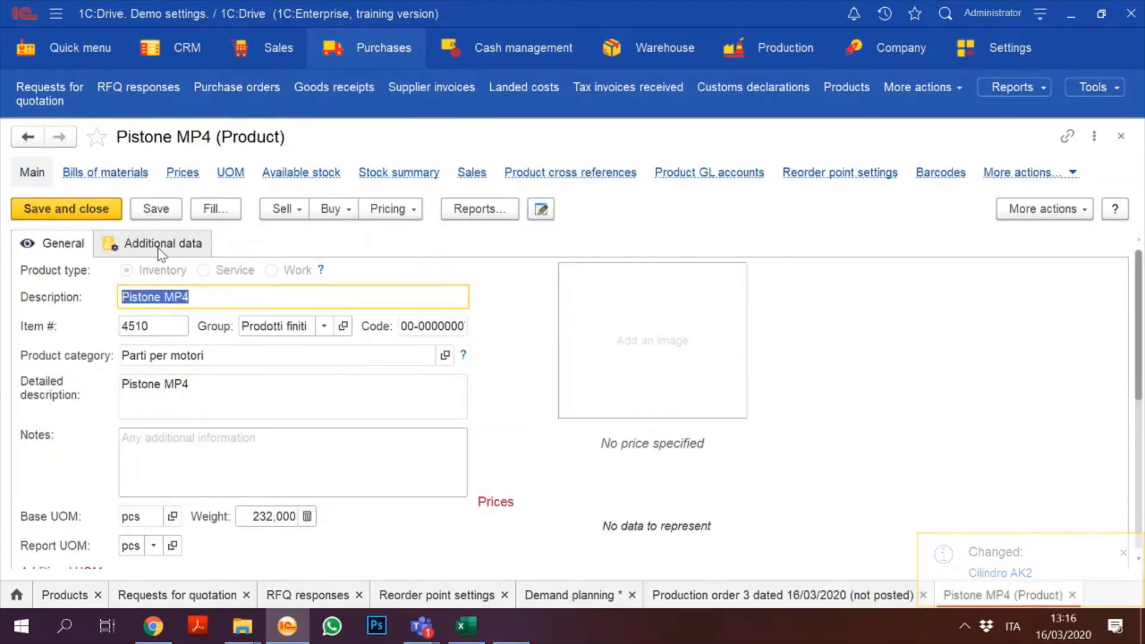
{"action": "left_click", "coordinate": [161, 247]}
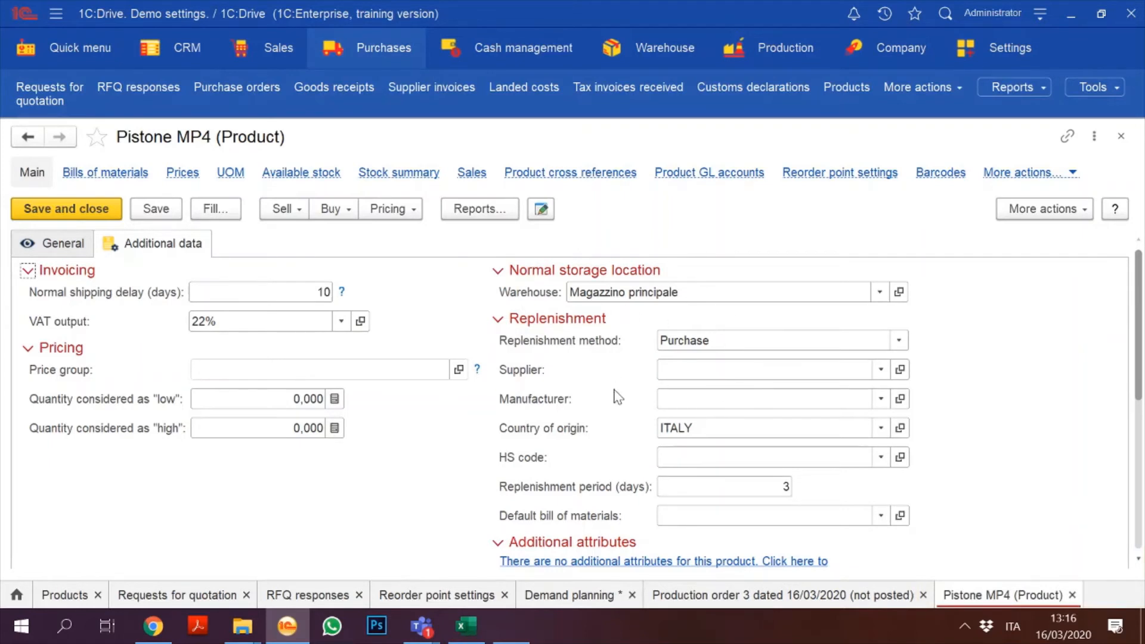
{"action": "left_click", "coordinate": [51, 210]}
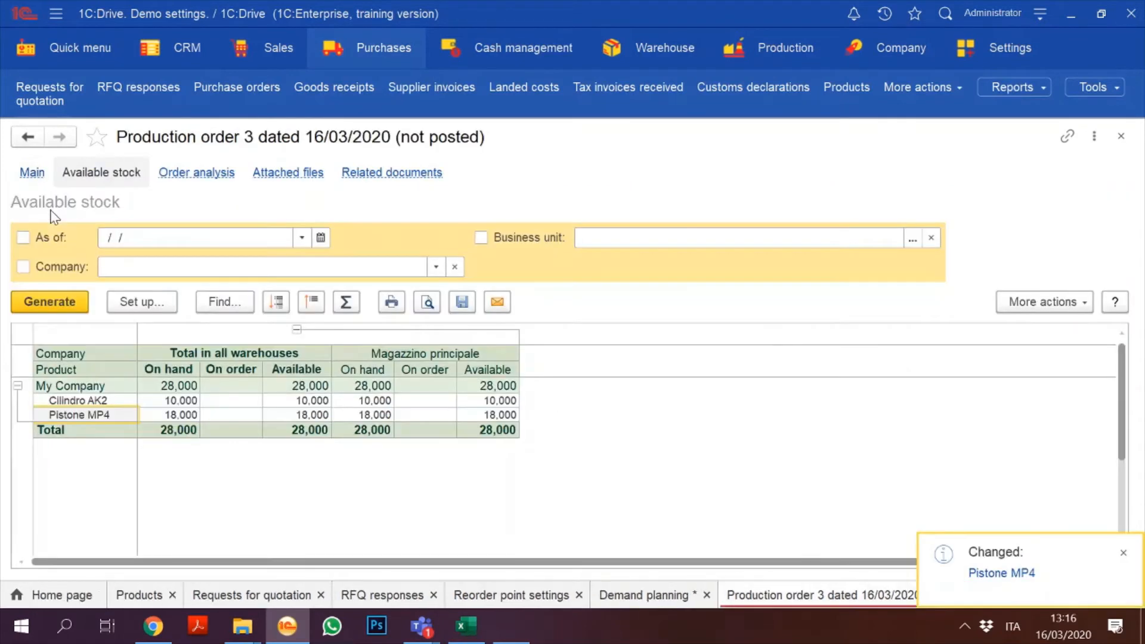
Step: Refresh the available stock report, then post and close Production order 3
{"action": "left_click", "coordinate": [59, 306]}
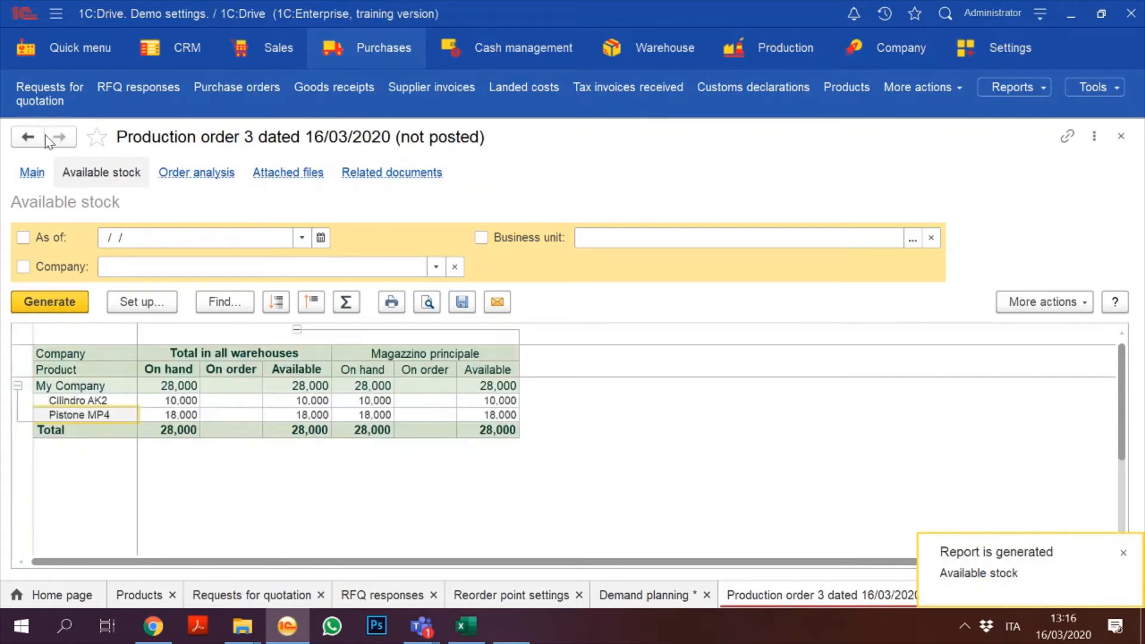
{"action": "left_click", "coordinate": [31, 173]}
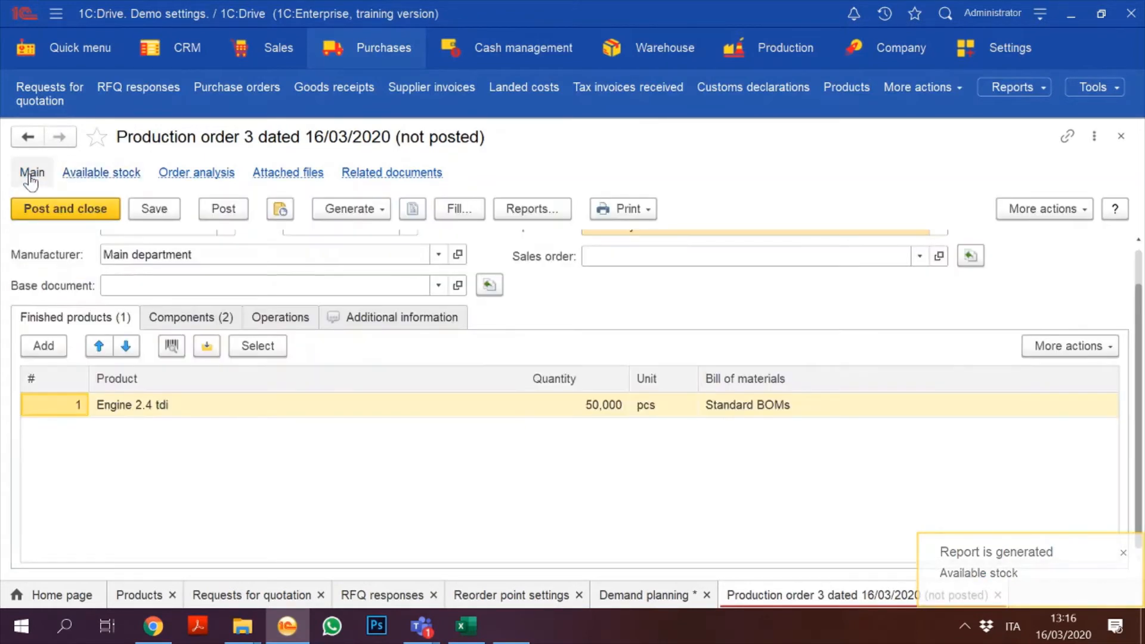
{"action": "left_click", "coordinate": [78, 212]}
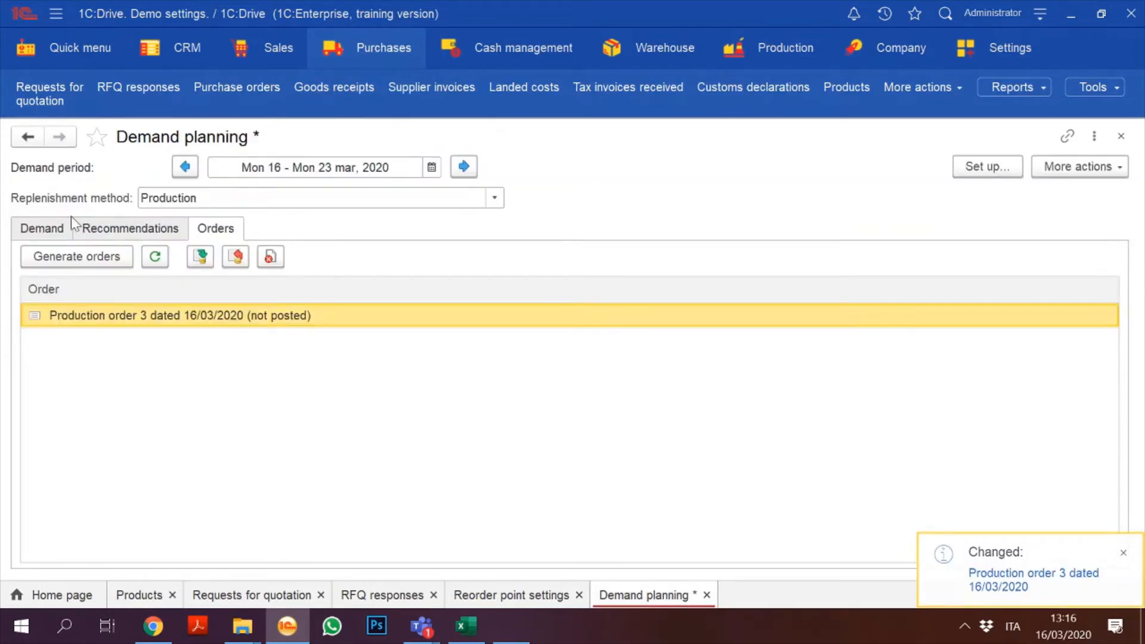
Step: Calculate demand for purchased items and inspect the Pistone MP4 shortage figures
{"action": "left_click", "coordinate": [38, 225]}
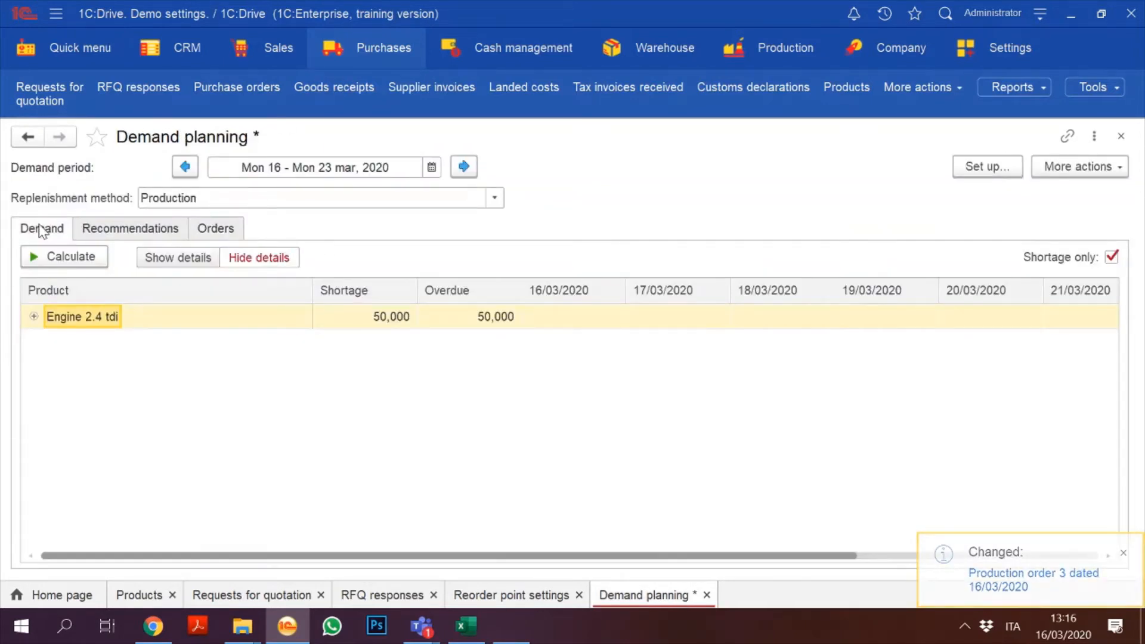
{"action": "left_click", "coordinate": [496, 197]}
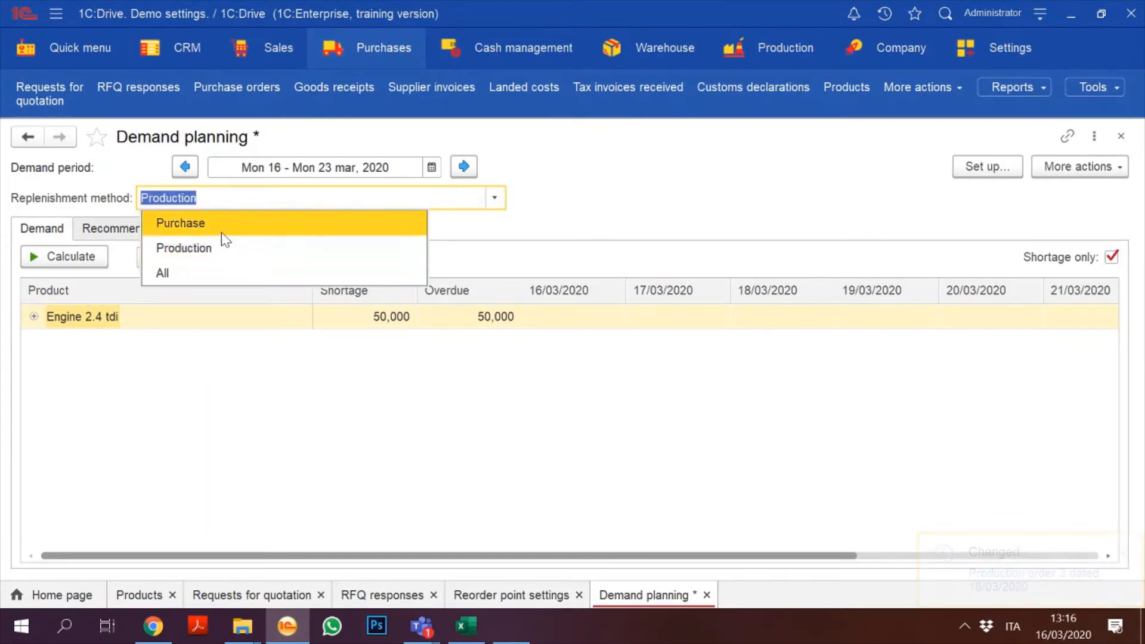
{"action": "left_click", "coordinate": [221, 234]}
{"action": "left_click", "coordinate": [64, 258]}
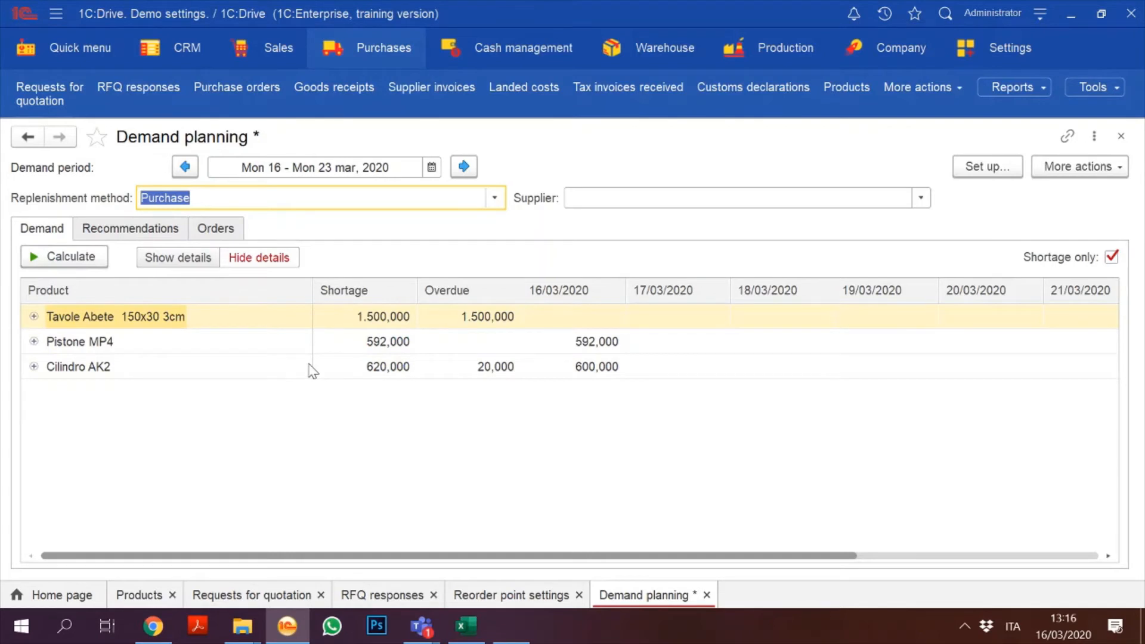
{"action": "left_click", "coordinate": [408, 344]}
{"action": "key", "text": "Down"}
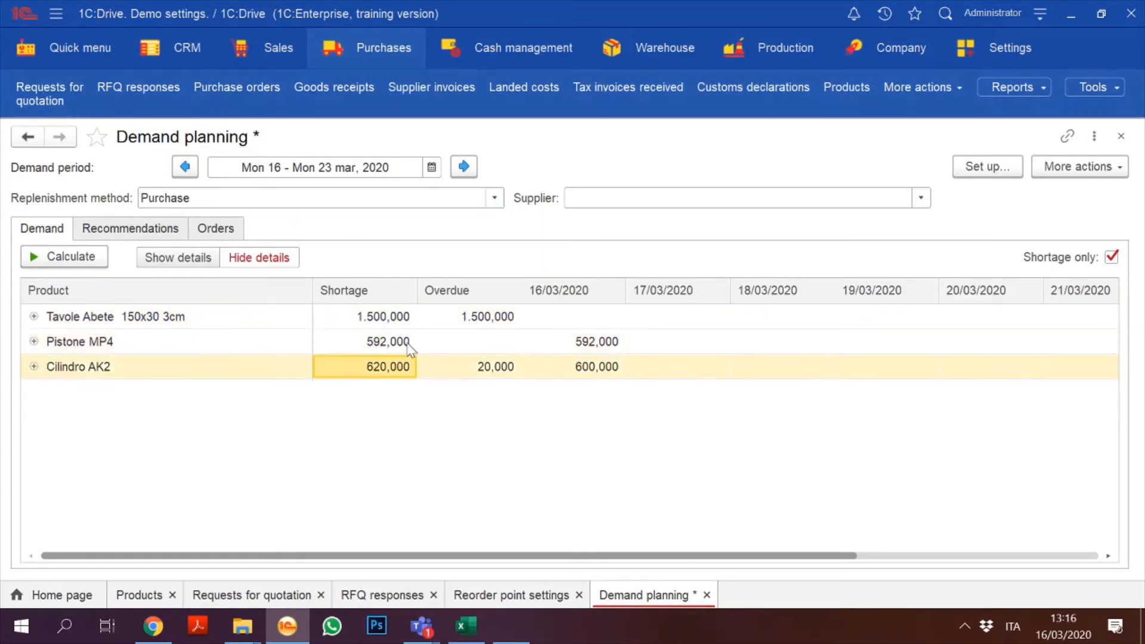
{"action": "key", "text": "Up"}
{"action": "key", "text": "Down"}
{"action": "key", "text": "Up"}
{"action": "key", "text": "Down"}
{"action": "key", "text": "Up"}
{"action": "key", "text": "Down"}
{"action": "key", "text": "Up"}
{"action": "key", "text": "Right"}
{"action": "key", "text": "Right"}
{"action": "key", "text": "Left"}
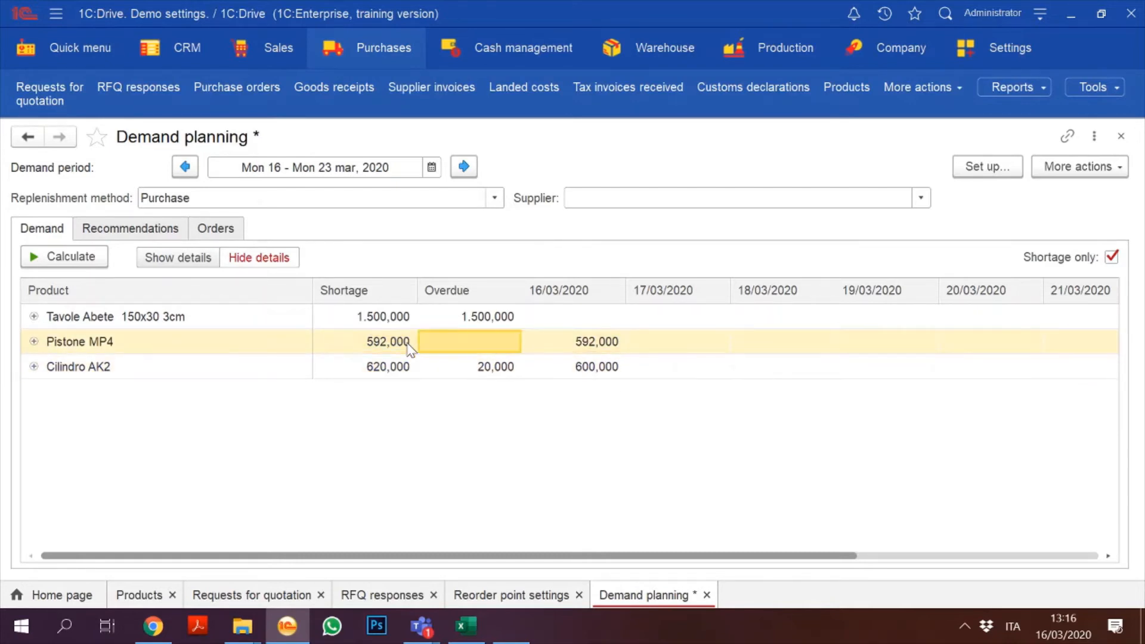
{"action": "key", "text": "Left"}
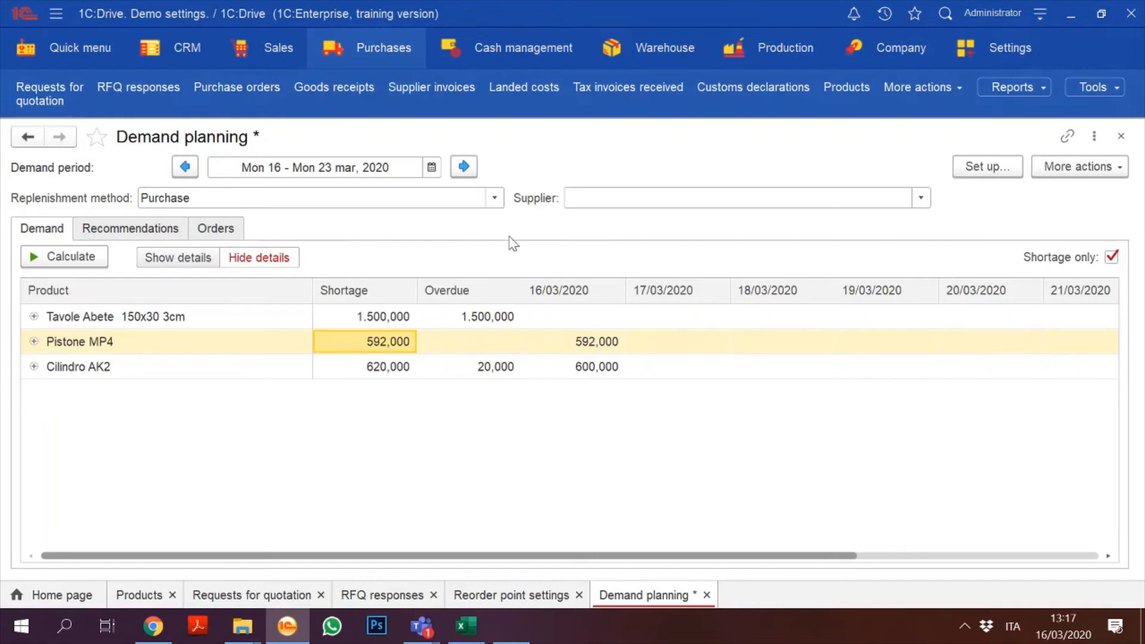
Step: Recalculate demand for all replenishment methods and select the Pistone MP4 row
{"action": "left_click", "coordinate": [494, 198]}
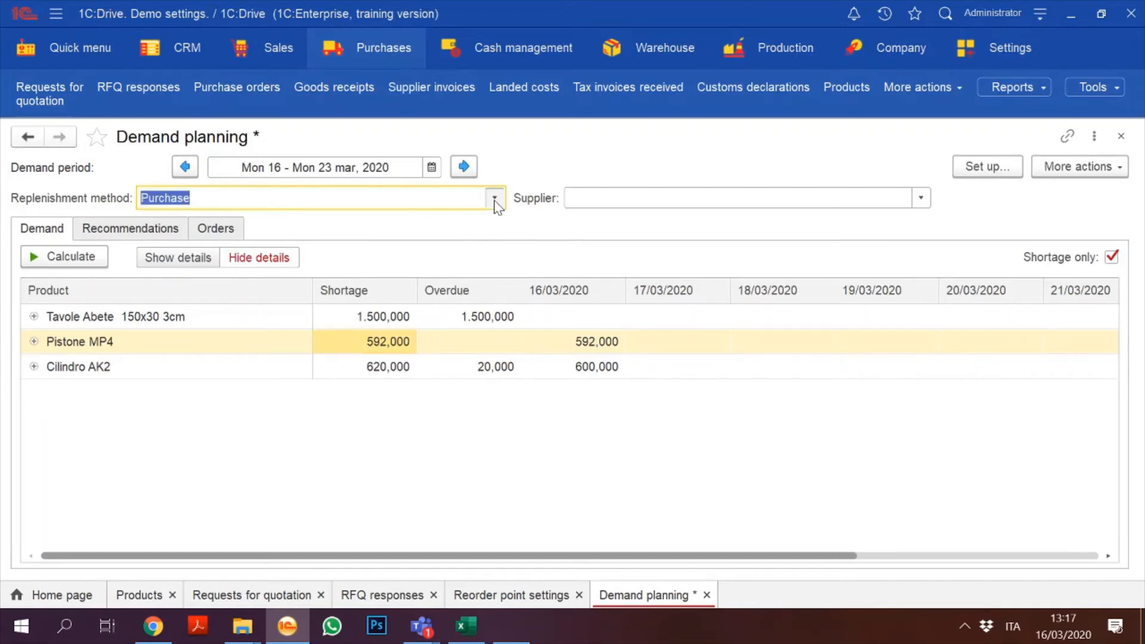
{"action": "left_click", "coordinate": [281, 277]}
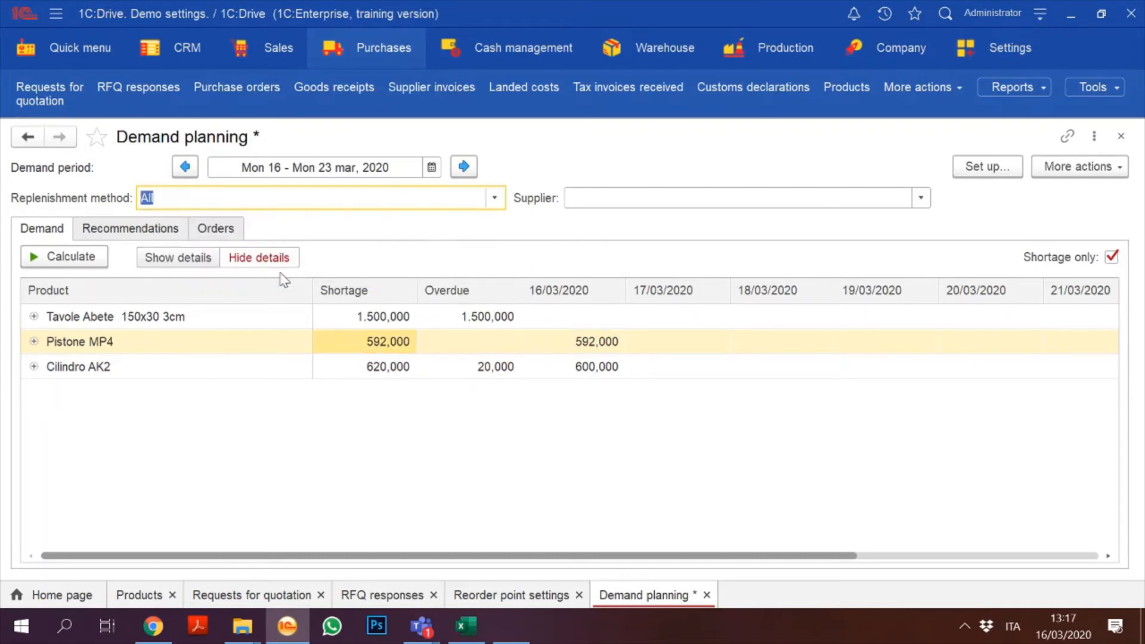
{"action": "left_click", "coordinate": [66, 258]}
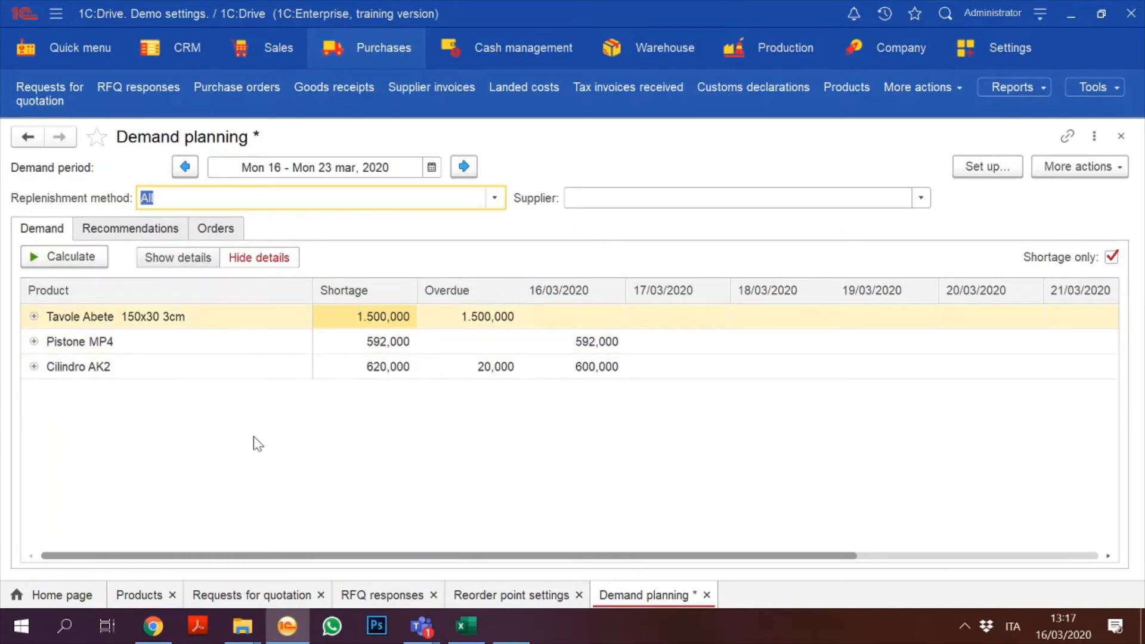
{"action": "left_click", "coordinate": [389, 349]}
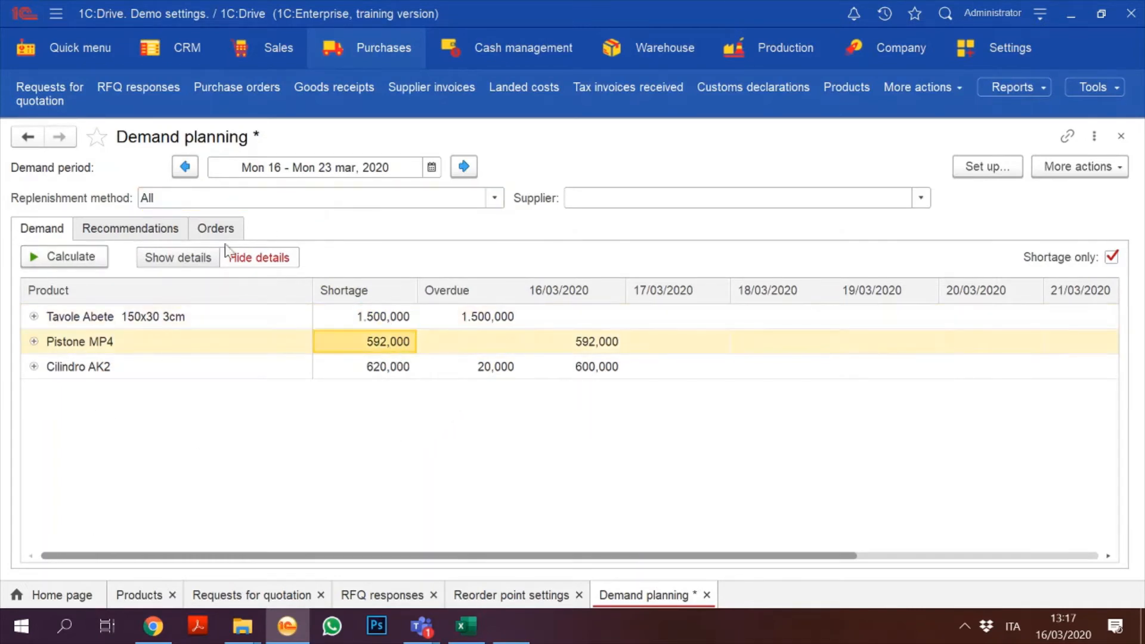
Step: Recalculate the replenishment recommendations and mark Pistone MP4 and Cilindro AK2 for ordering
{"action": "left_click", "coordinate": [122, 230]}
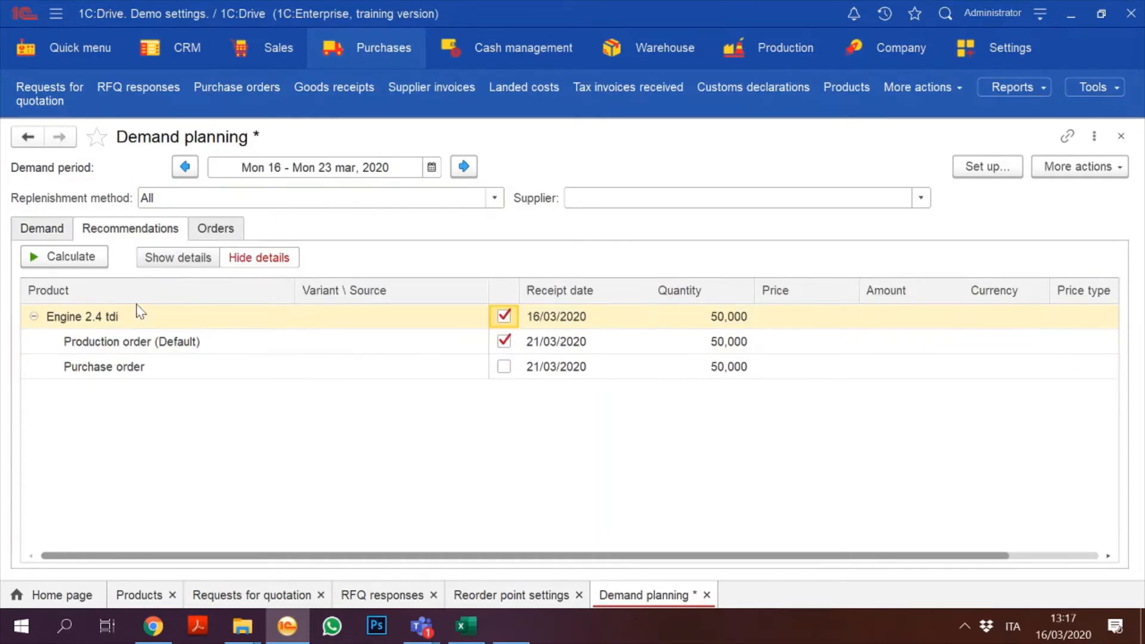
{"action": "left_click", "coordinate": [29, 317]}
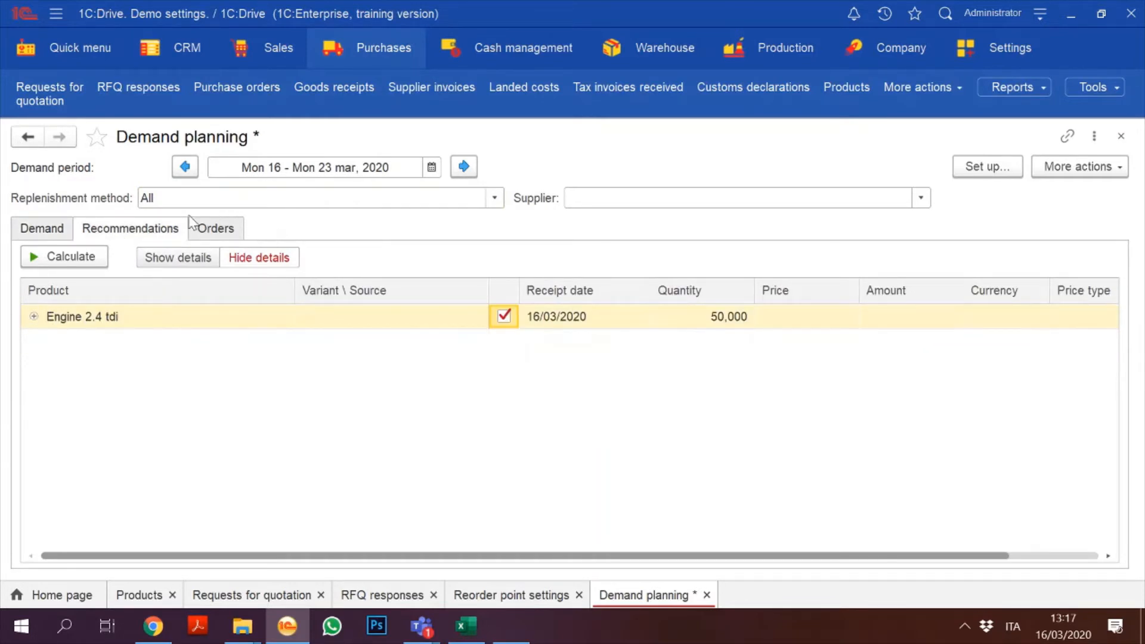
{"action": "left_click", "coordinate": [86, 255]}
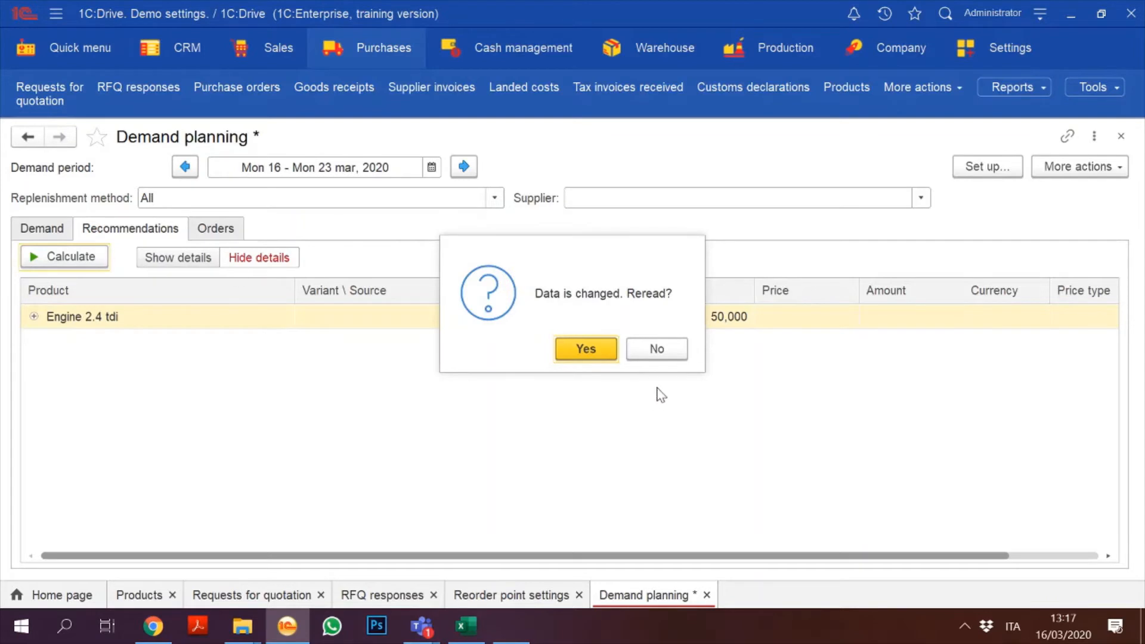
{"action": "left_click", "coordinate": [589, 350]}
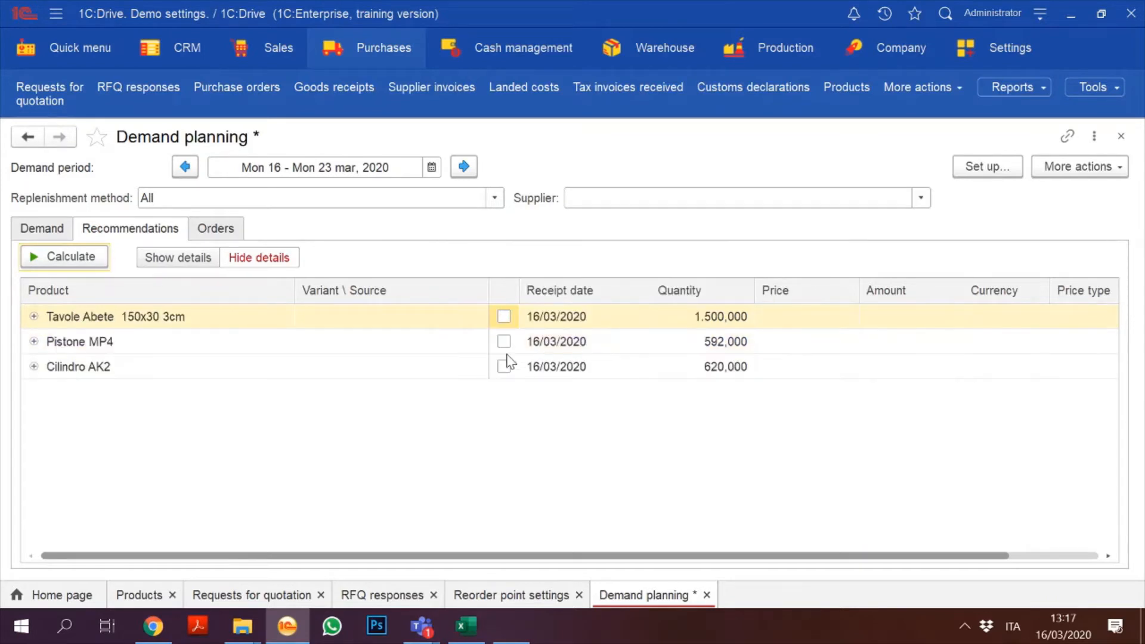
{"action": "left_click", "coordinate": [505, 342]}
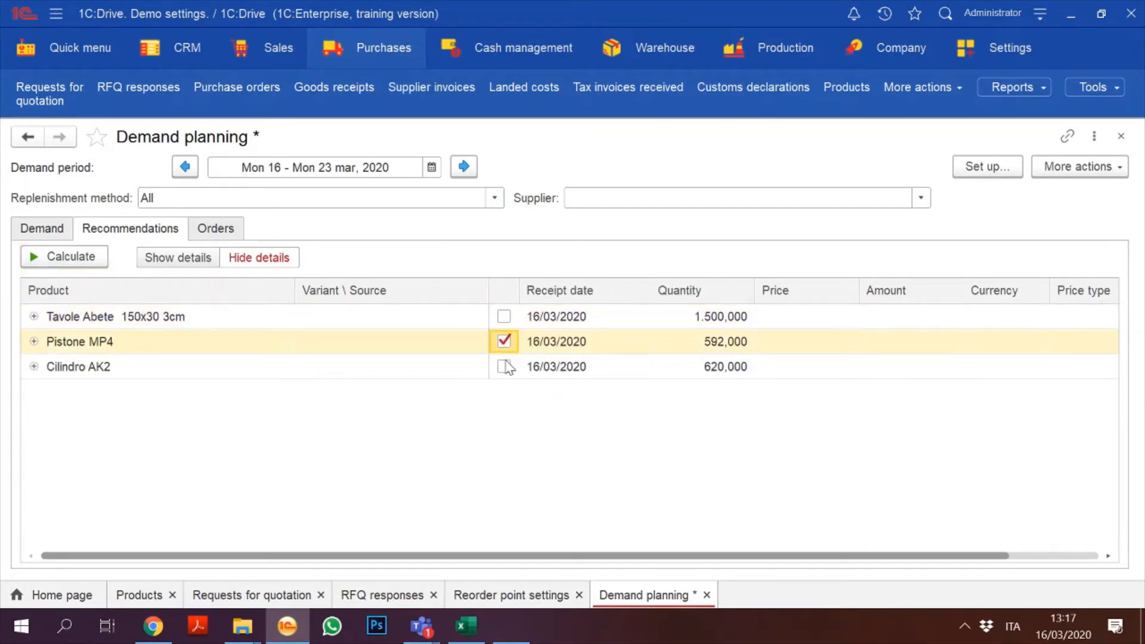
{"action": "left_click", "coordinate": [504, 366]}
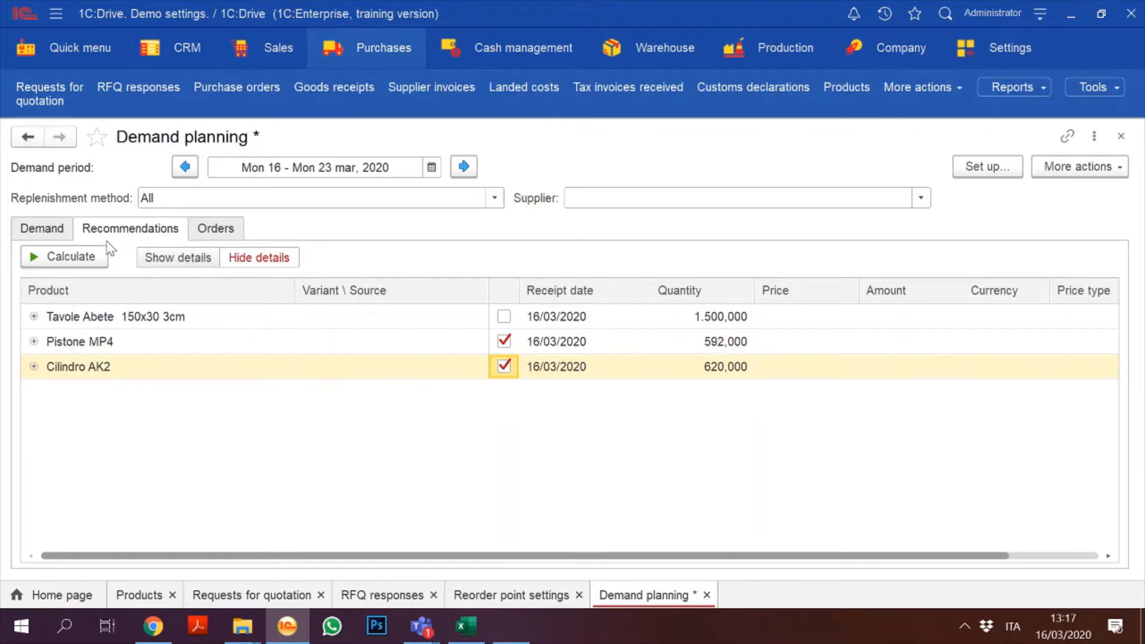
Step: Generate orders from the marked recommendations and refresh the orders list
{"action": "left_click", "coordinate": [207, 232]}
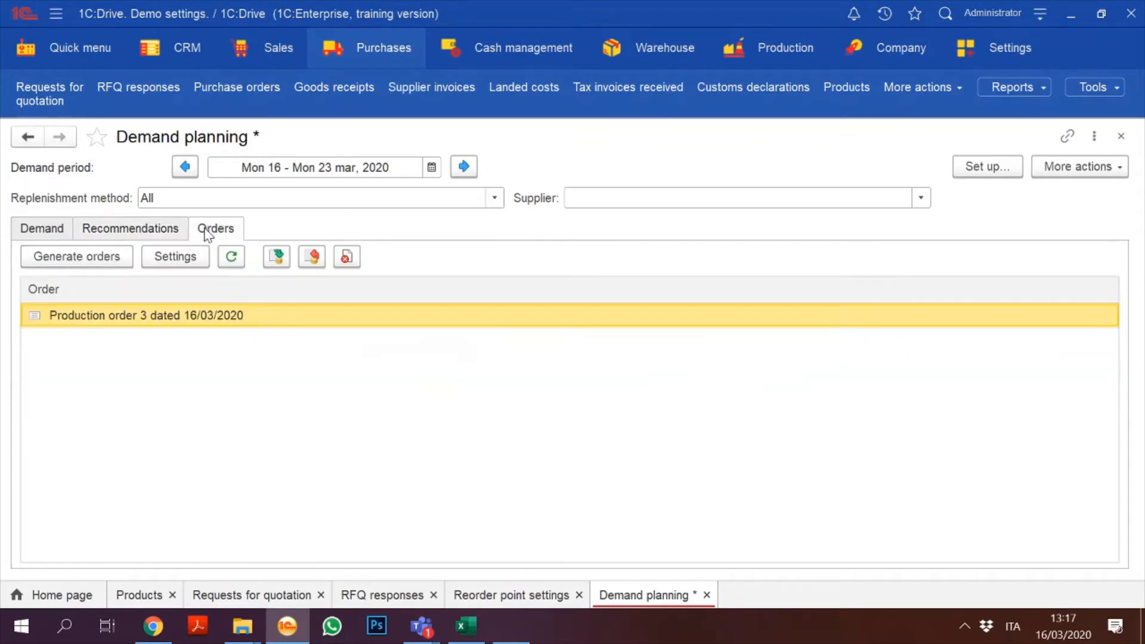
{"action": "left_click", "coordinate": [109, 258]}
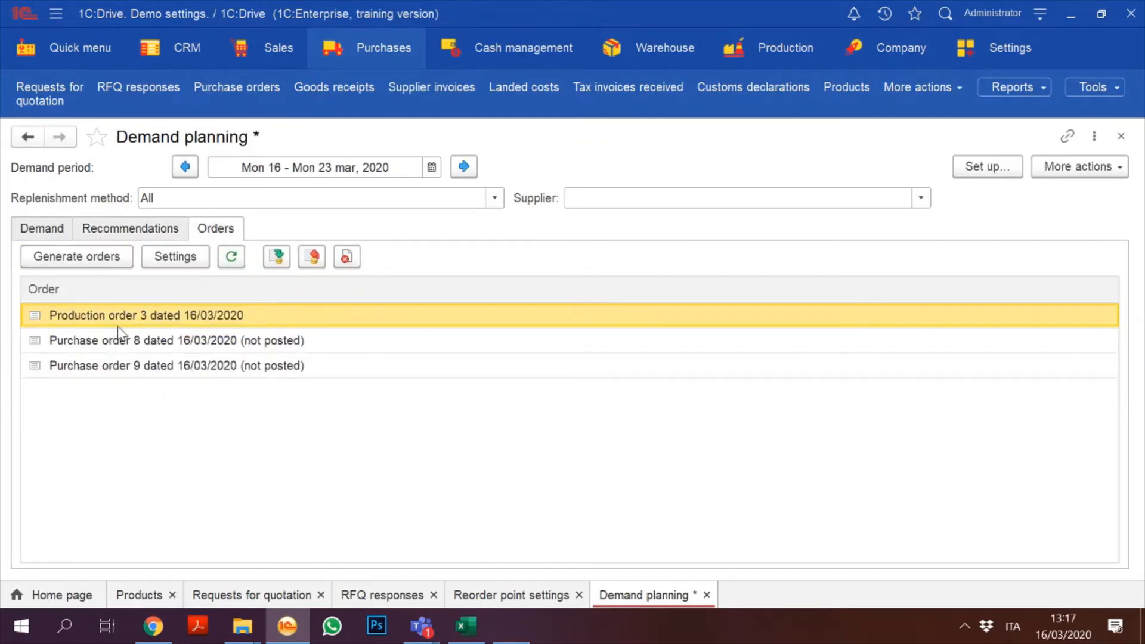
{"action": "left_click", "coordinate": [230, 261]}
{"action": "left_click", "coordinate": [149, 348]}
{"action": "mouse_move", "coordinate": [123, 367]}
{"action": "left_mouse_down"}
{"action": "mouse_move", "coordinate": [113, 334]}
{"action": "mouse_move", "coordinate": [111, 351]}
{"action": "left_mouse_up"}
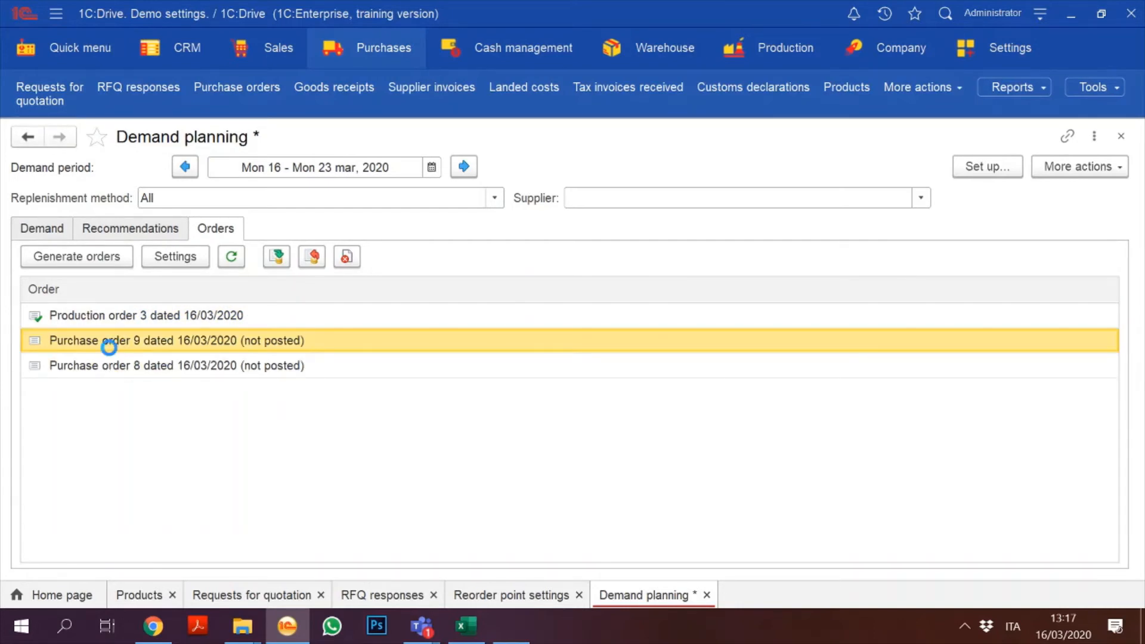
Step: In Purchase order 9, set supplier MotorParts and Cilindro AK2 price 20,00, then save
{"action": "double_click", "coordinate": [109, 341]}
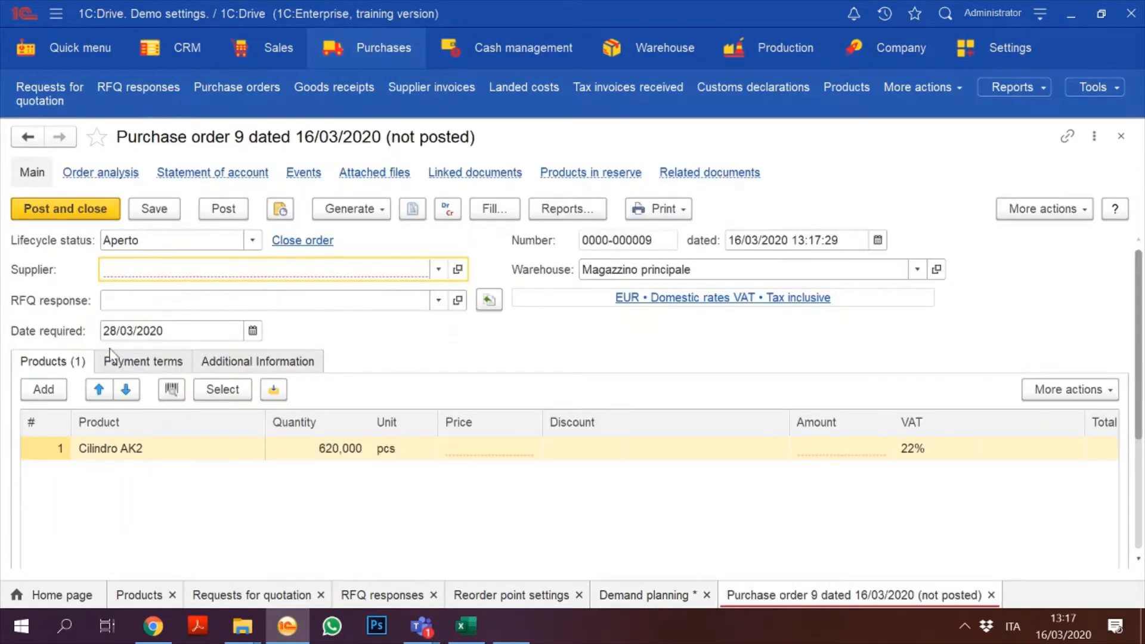
{"action": "left_click", "coordinate": [439, 269]}
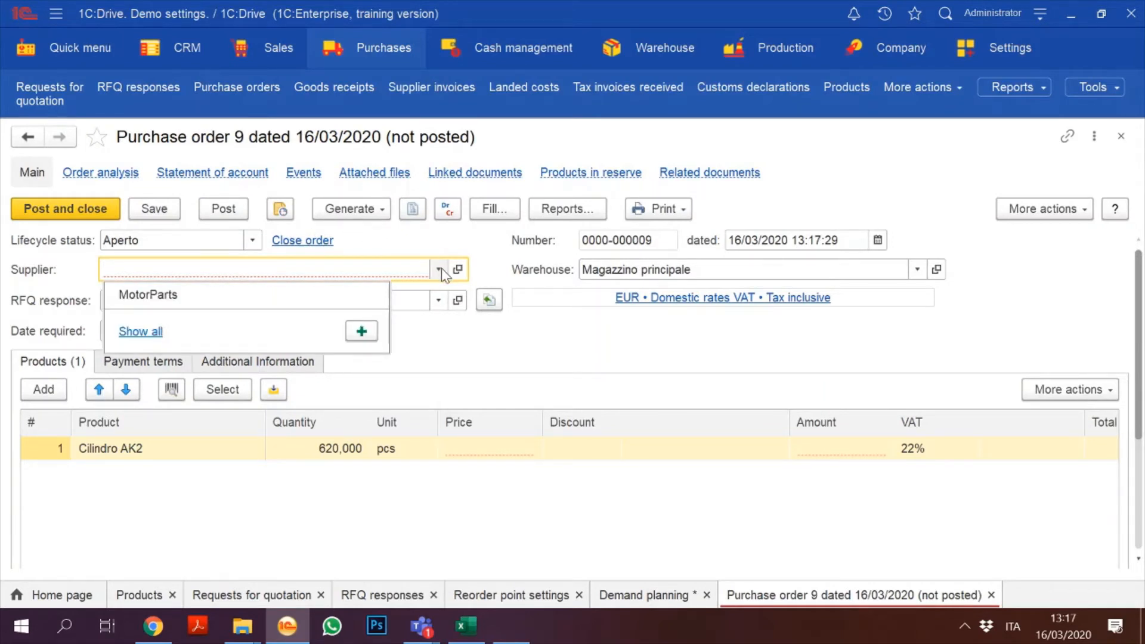
{"action": "left_click", "coordinate": [298, 299]}
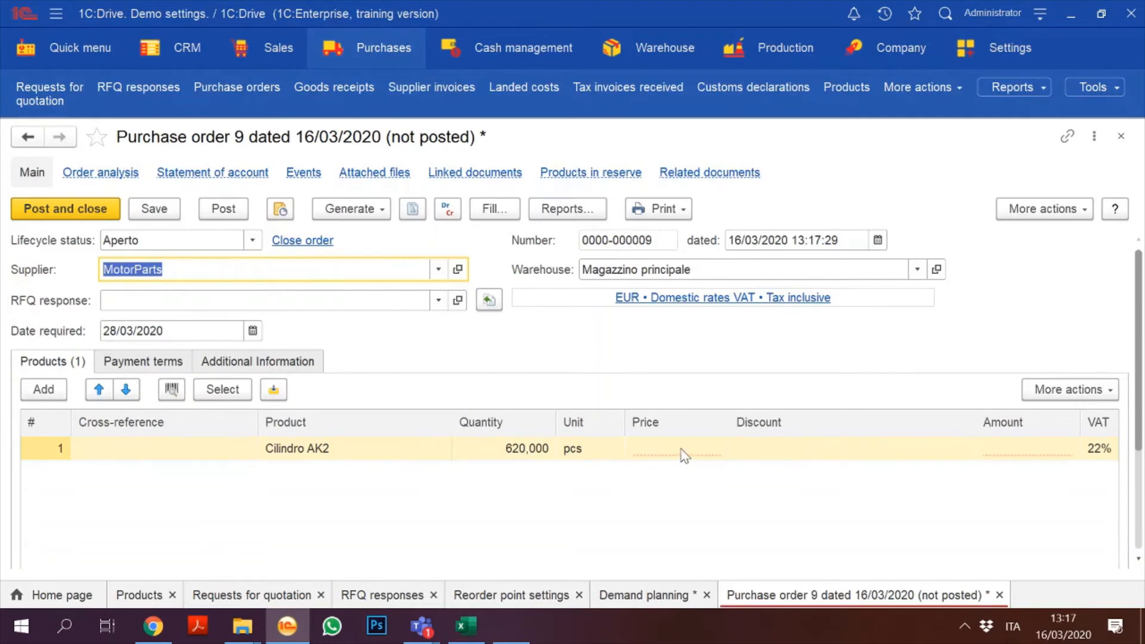
{"action": "left_click", "coordinate": [684, 451]}
{"action": "left_click", "coordinate": [656, 295]}
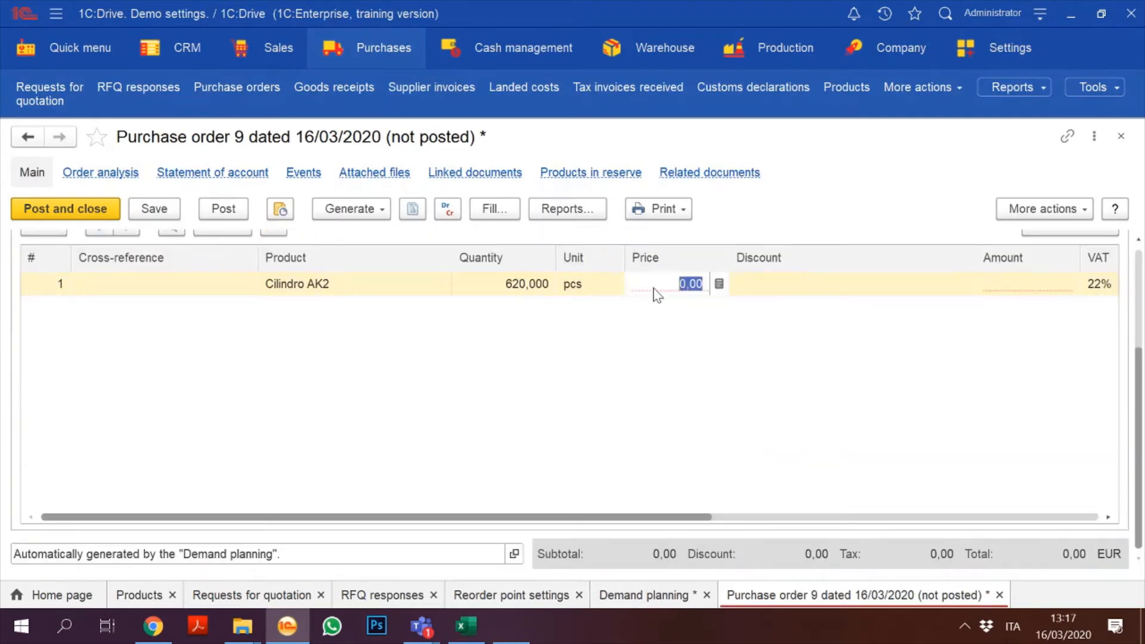
{"action": "type", "text": "1"}
{"action": "left_click", "coordinate": [1139, 262]}
{"action": "left_click", "coordinate": [170, 217]}
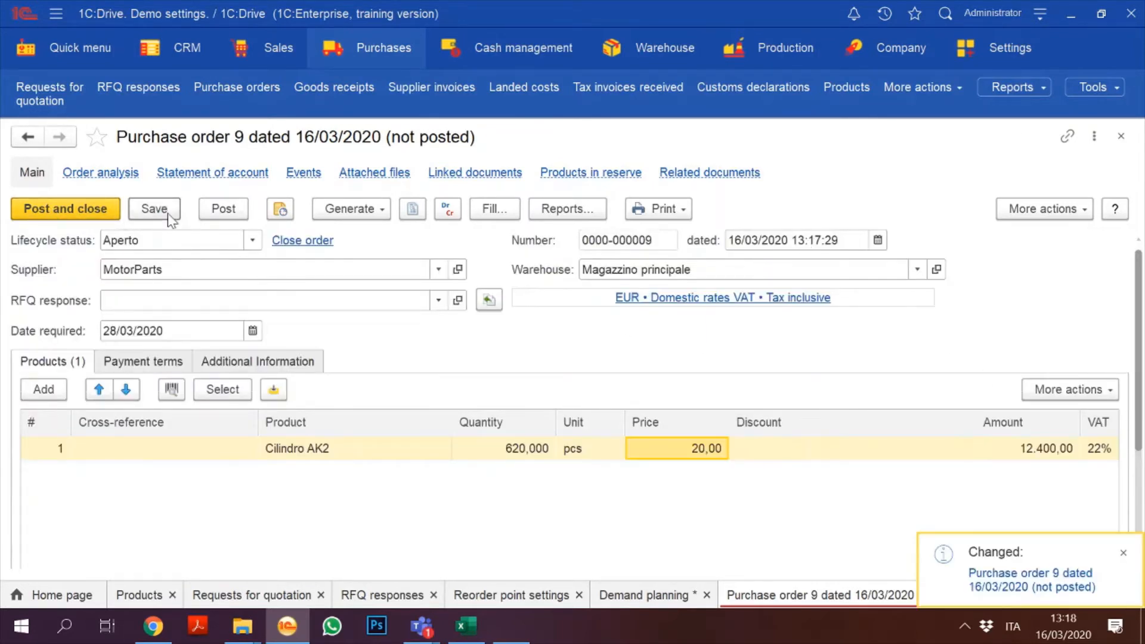
Step: Set Purchase order 9's status to In esecuzione, post and close it, and open order 8
{"action": "left_click", "coordinate": [261, 247]}
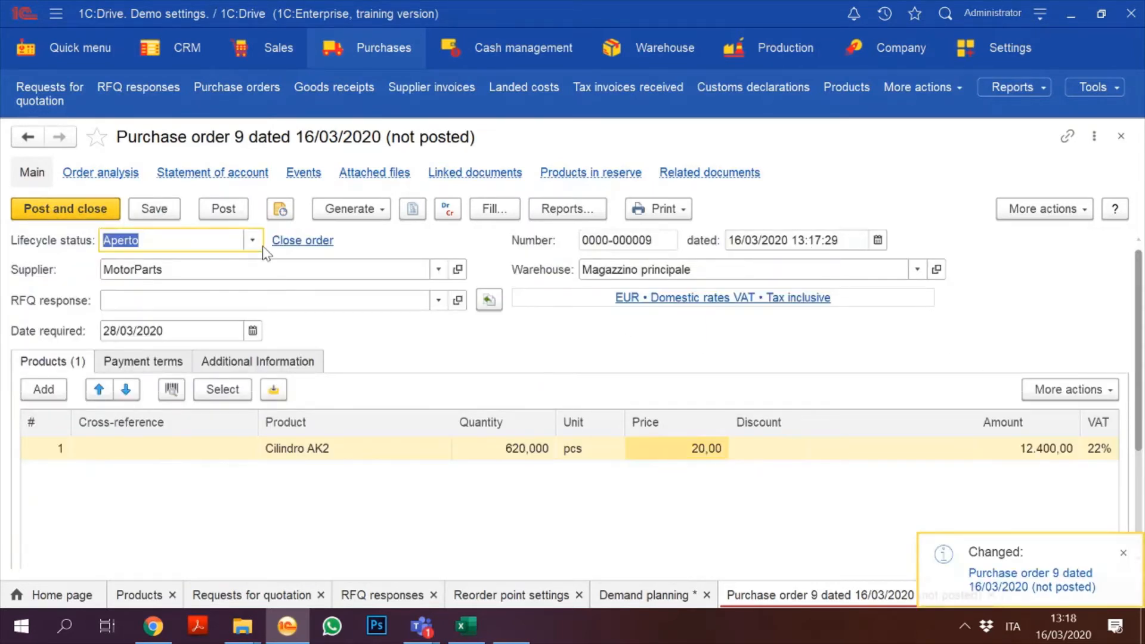
{"action": "left_click", "coordinate": [253, 239]}
{"action": "left_click", "coordinate": [190, 285]}
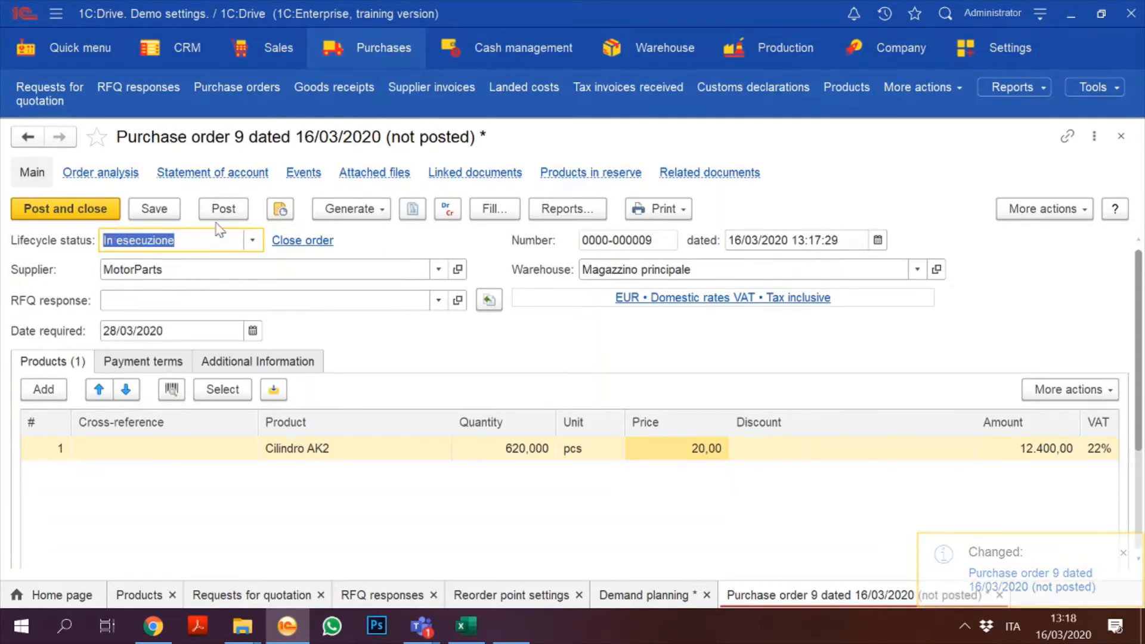
{"action": "left_click", "coordinate": [222, 209]}
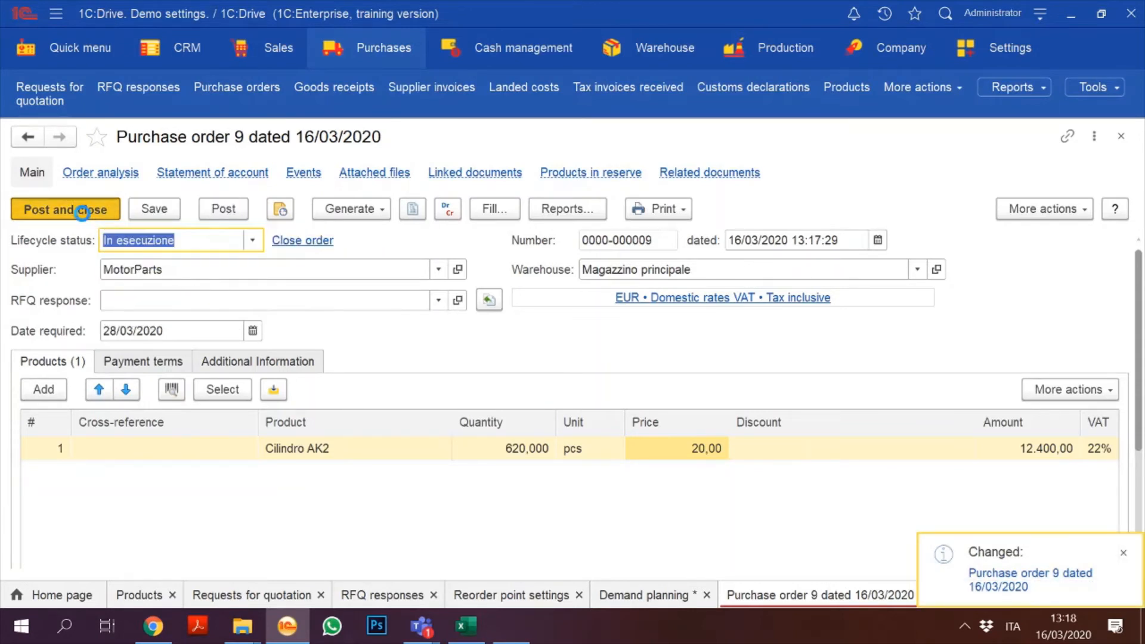
{"action": "left_click", "coordinate": [81, 212]}
{"action": "double_click", "coordinate": [160, 364]}
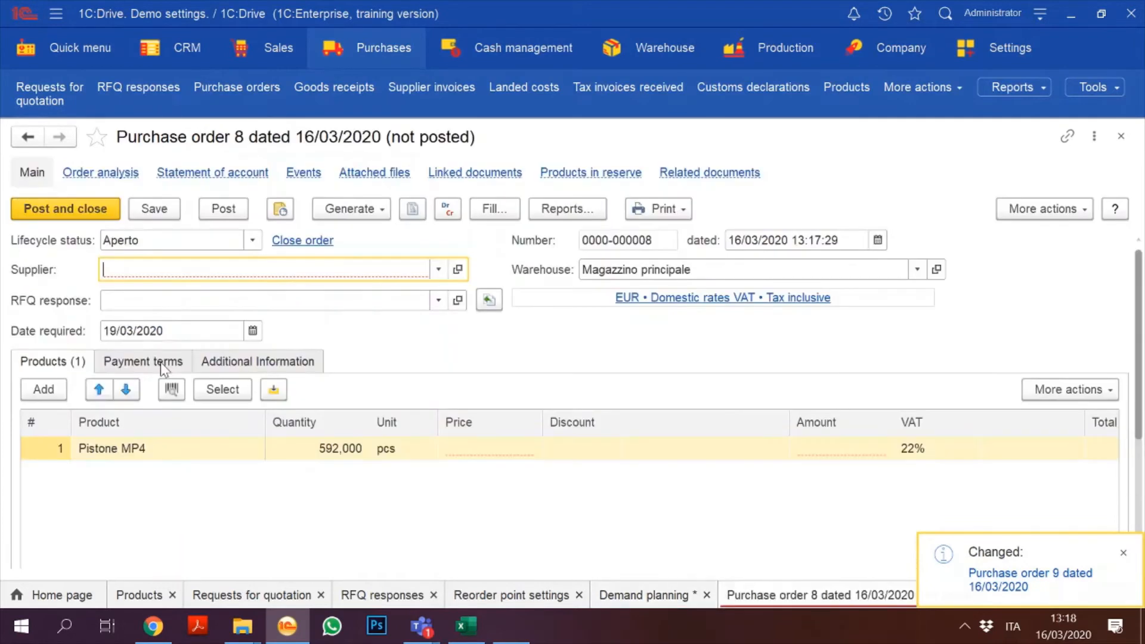
Step: Set lifecycle status In esecuzione and supplier Engine for everyone on Purchase order 8
{"action": "left_click", "coordinate": [254, 240]}
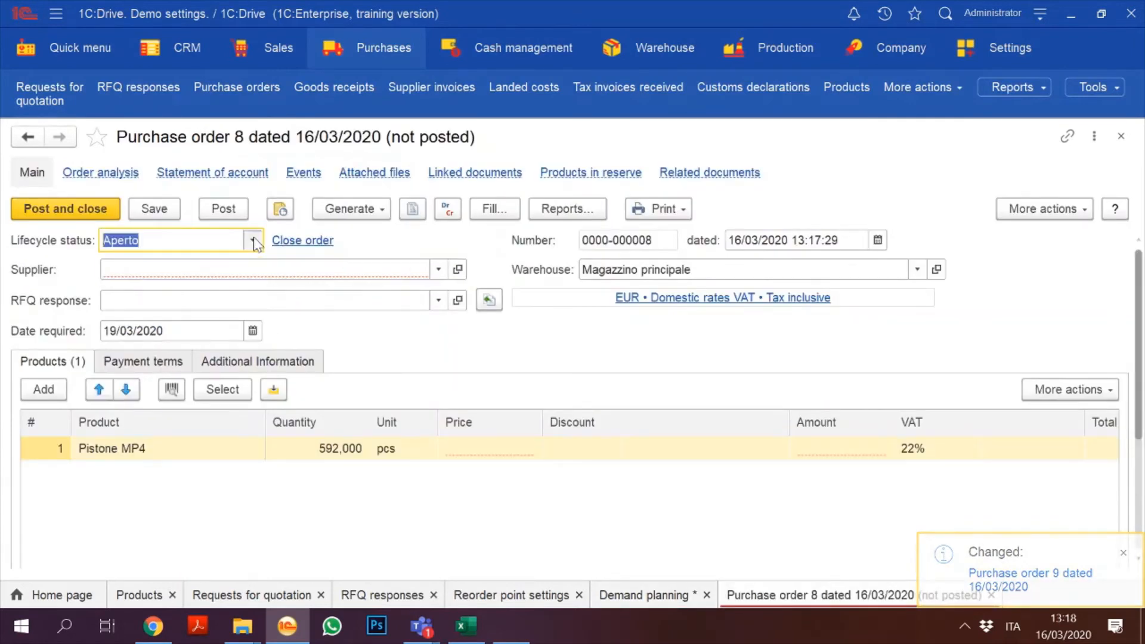
{"action": "left_click", "coordinate": [253, 240]}
{"action": "left_click", "coordinate": [185, 291]}
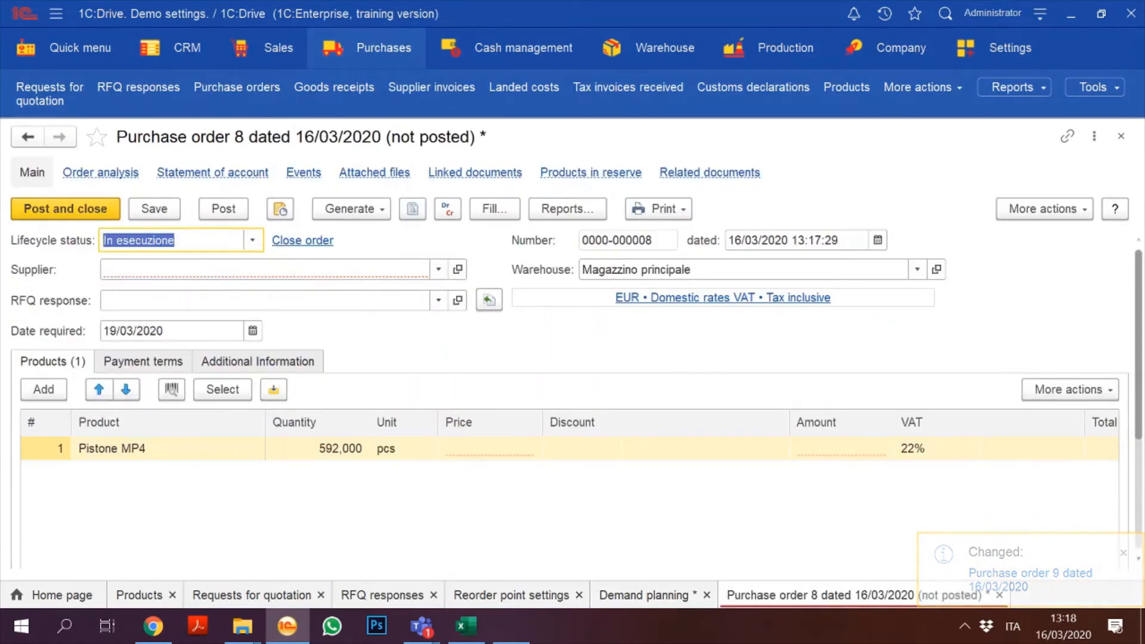
{"action": "key", "text": "Tab"}
{"action": "left_click", "coordinate": [446, 273]}
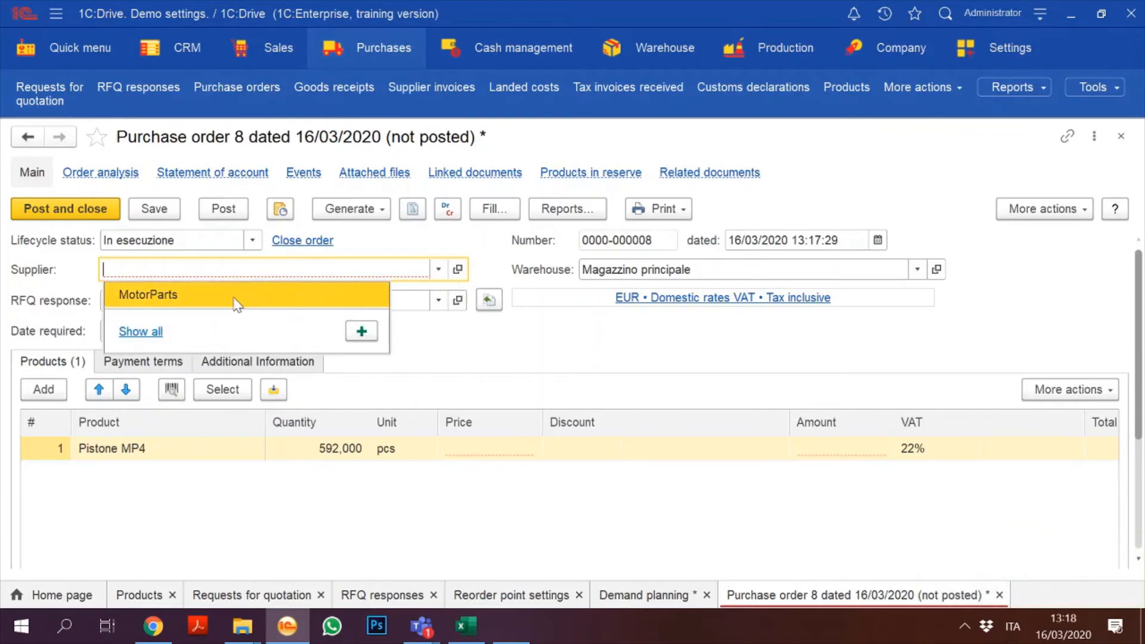
{"action": "left_click", "coordinate": [146, 328]}
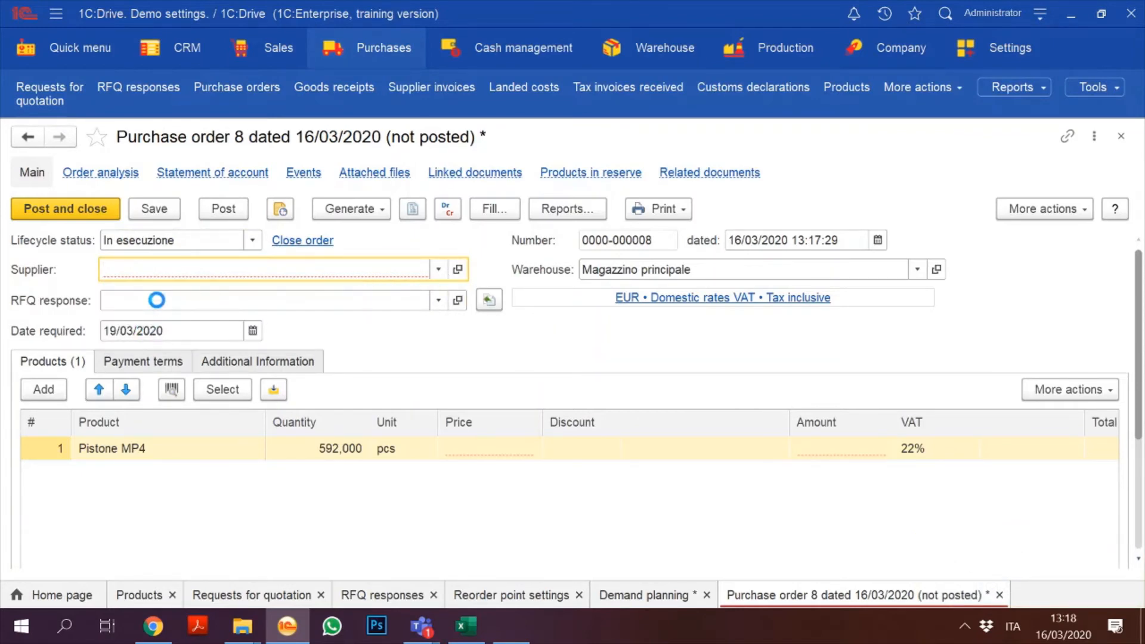
{"action": "double_click", "coordinate": [223, 209]}
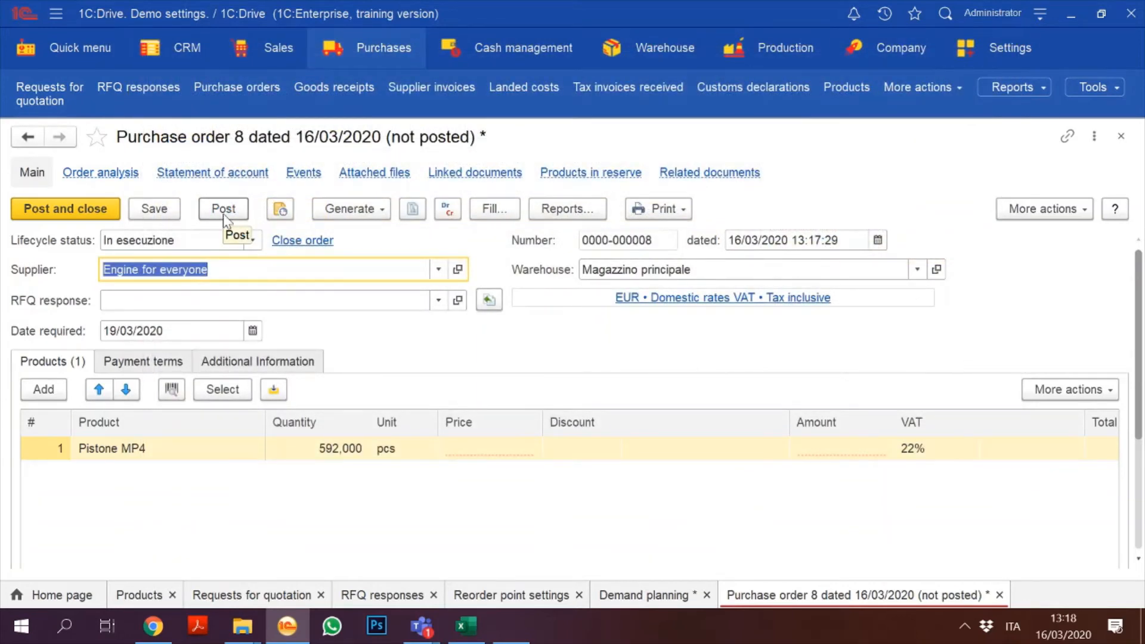
Step: Enter Pistone MP4 price 15,00, then post and close the order
{"action": "left_click", "coordinate": [473, 455]}
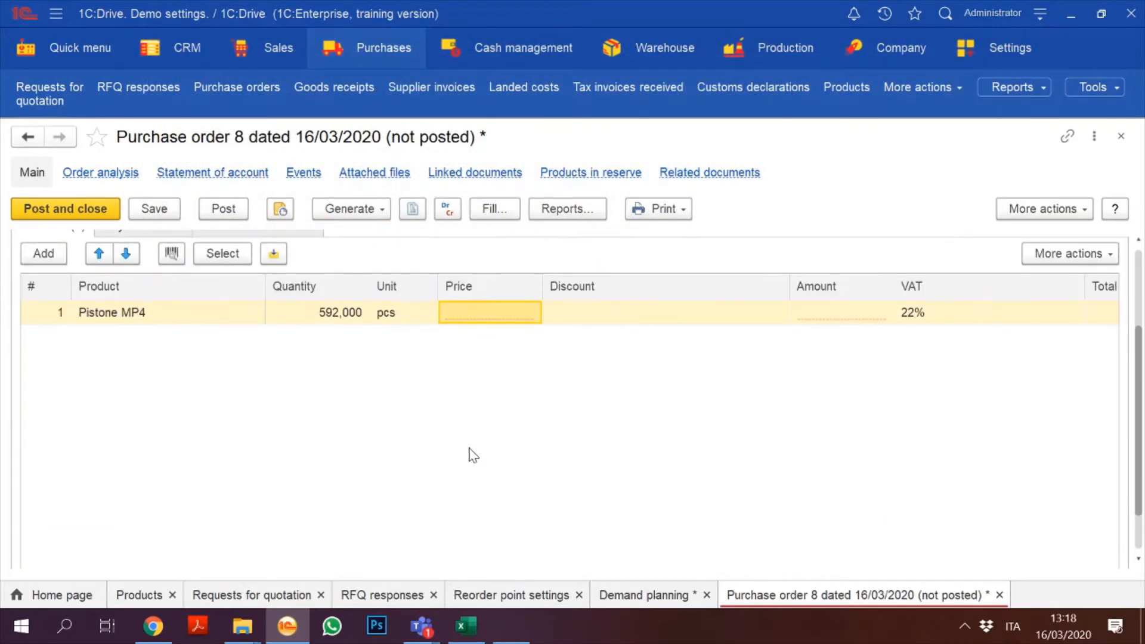
{"action": "left_click", "coordinate": [476, 322]}
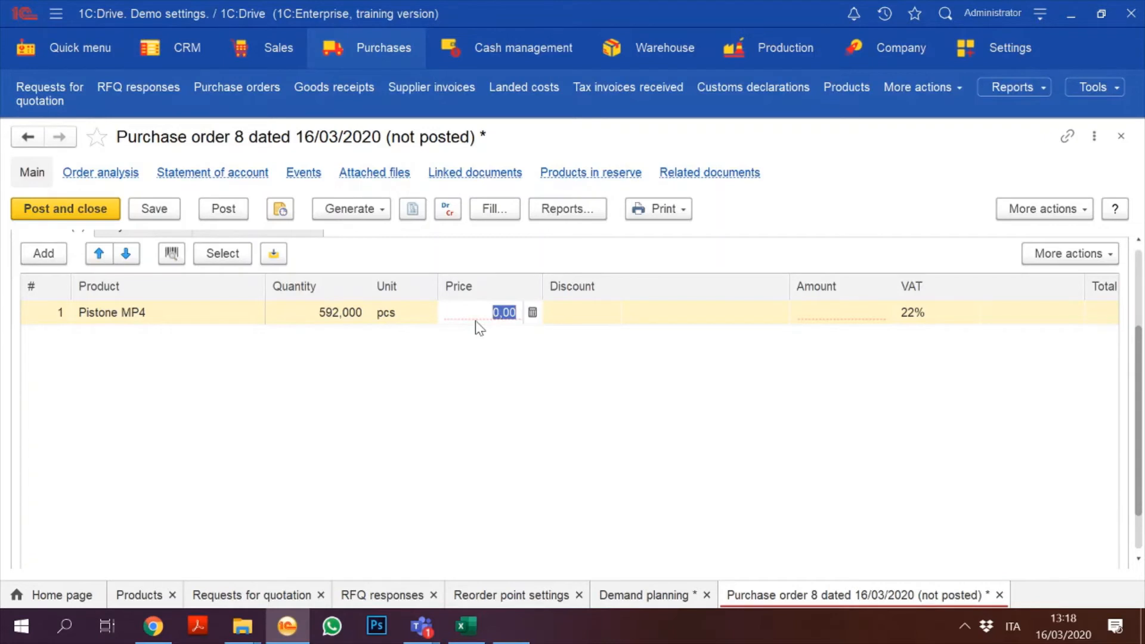
{"action": "type", "text": "15"}
{"action": "key", "text": "Return"}
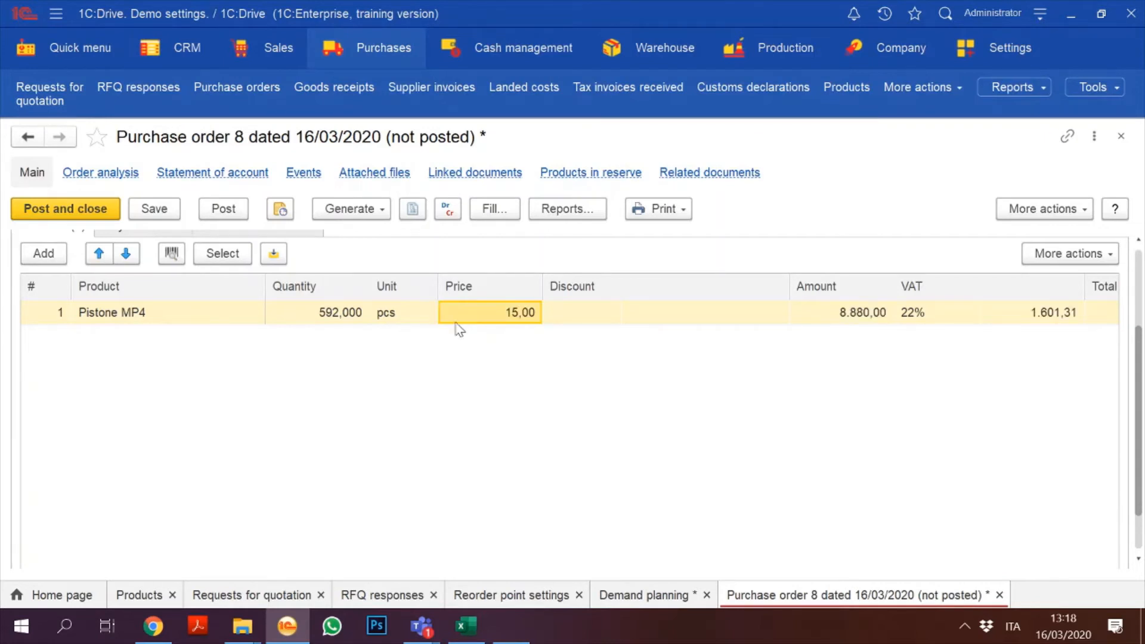
{"action": "left_click", "coordinate": [98, 210]}
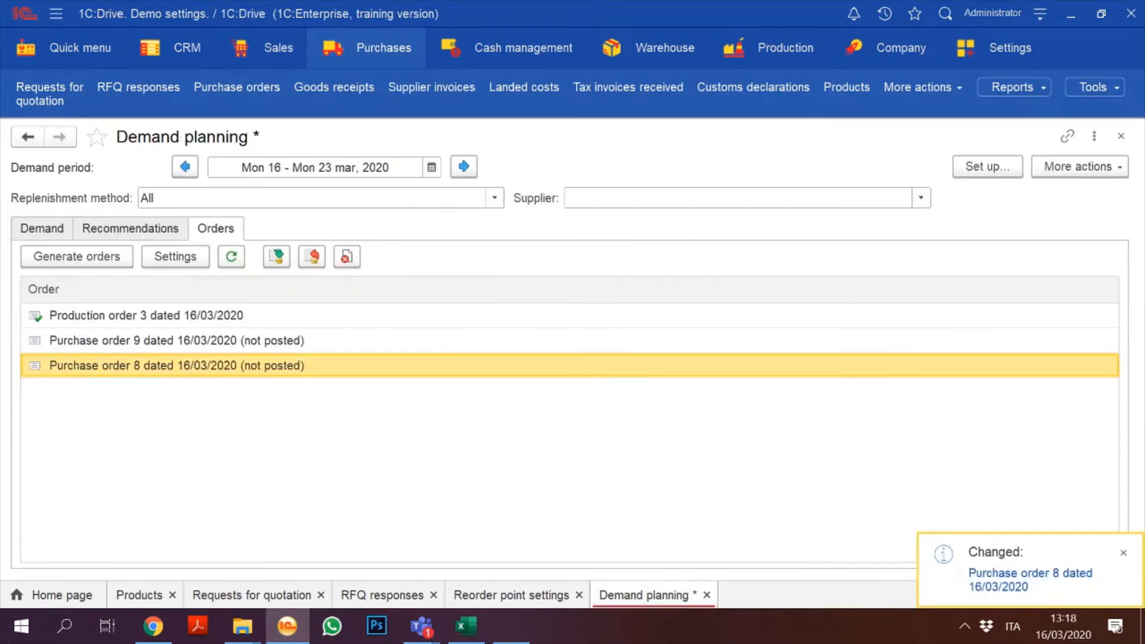
Step: Refresh the orders list, then close Demand planning, confirming with Yes
{"action": "left_click", "coordinate": [232, 257]}
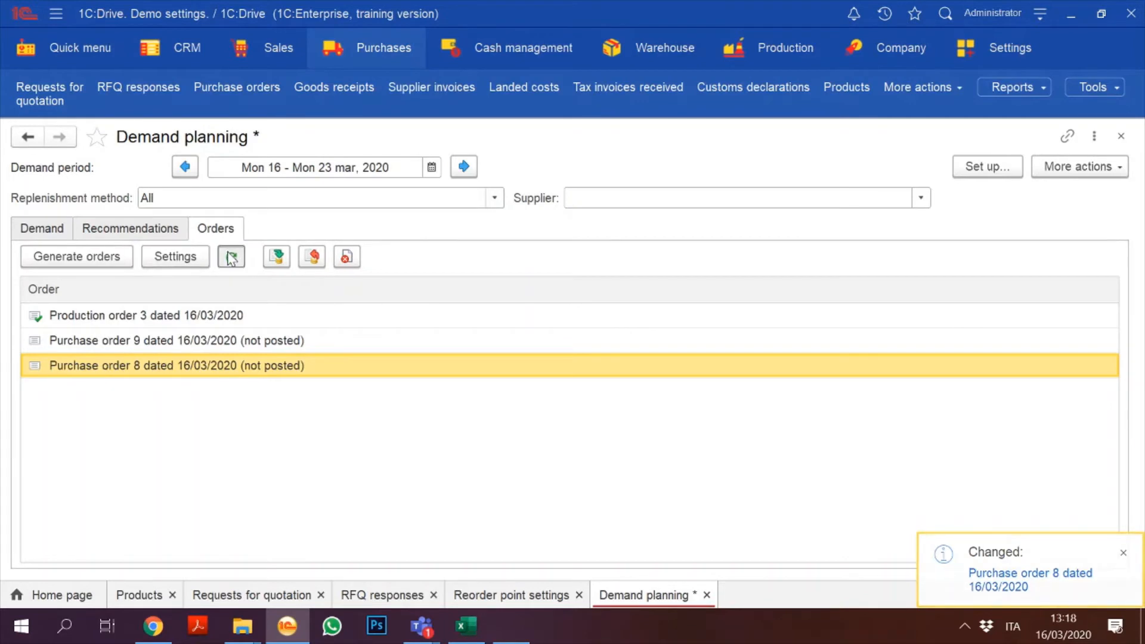
{"action": "left_click", "coordinate": [1121, 136]}
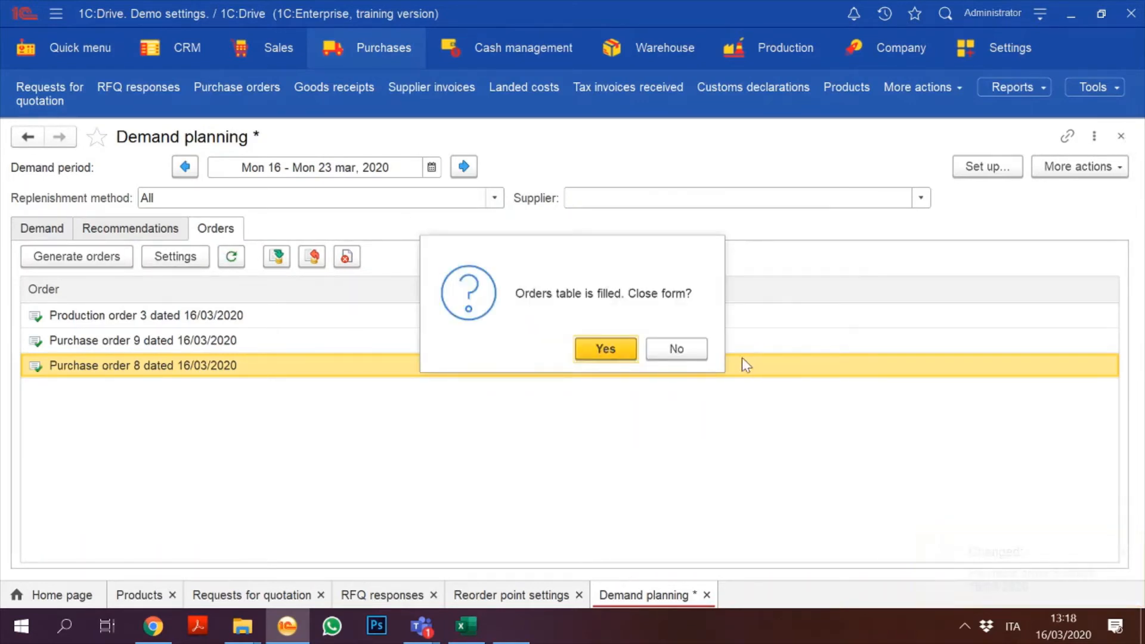
{"action": "left_click", "coordinate": [606, 349]}
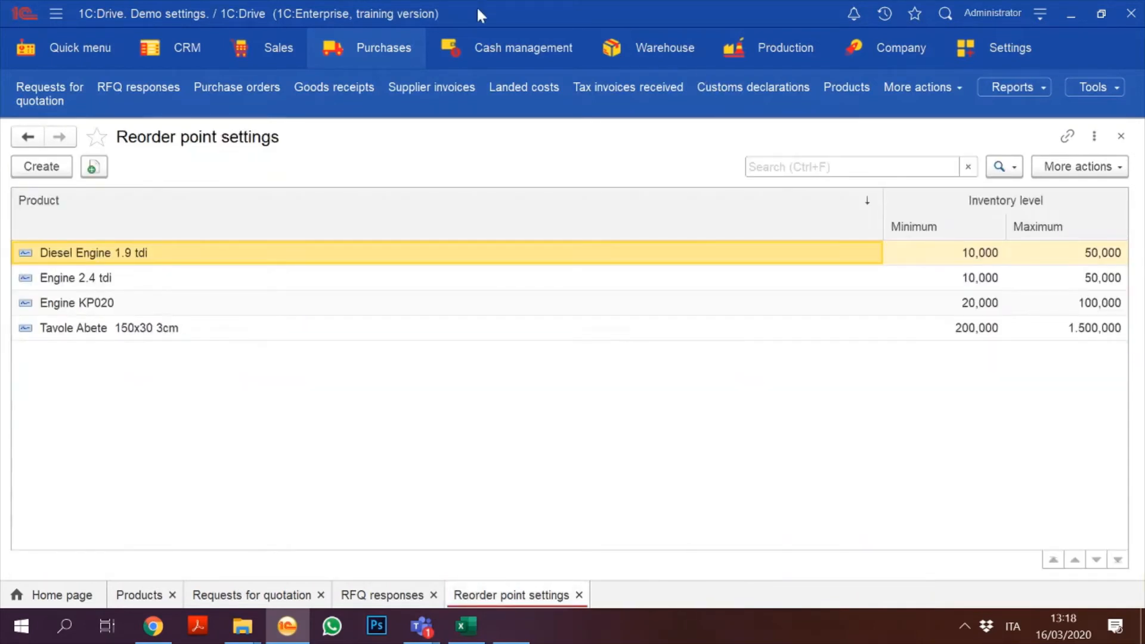
Step: Open the Goods receipts list from the Purchases section
{"action": "left_click", "coordinate": [372, 57]}
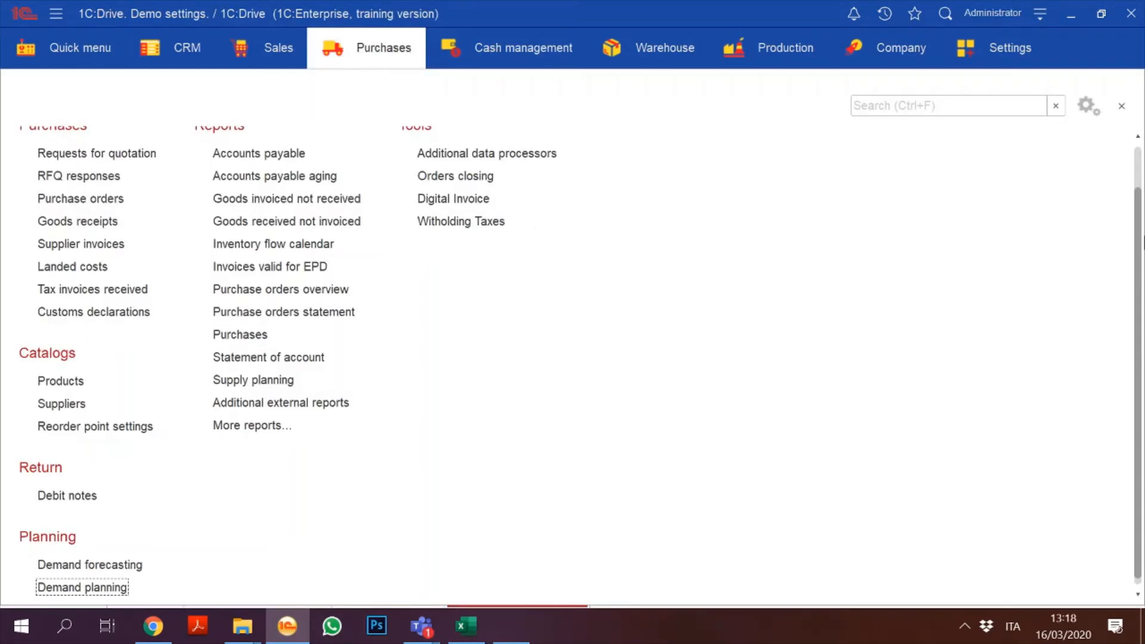
{"action": "scroll", "coordinate": [1140, 189], "scroll_direction": "up", "scroll_amount": 2}
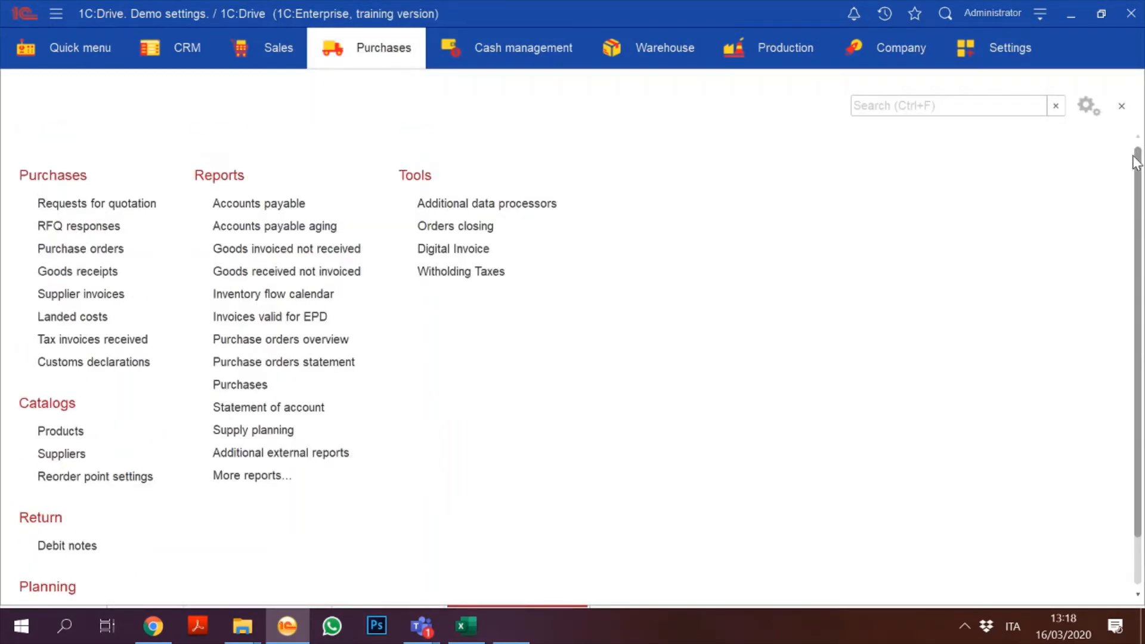
{"action": "left_click", "coordinate": [90, 273]}
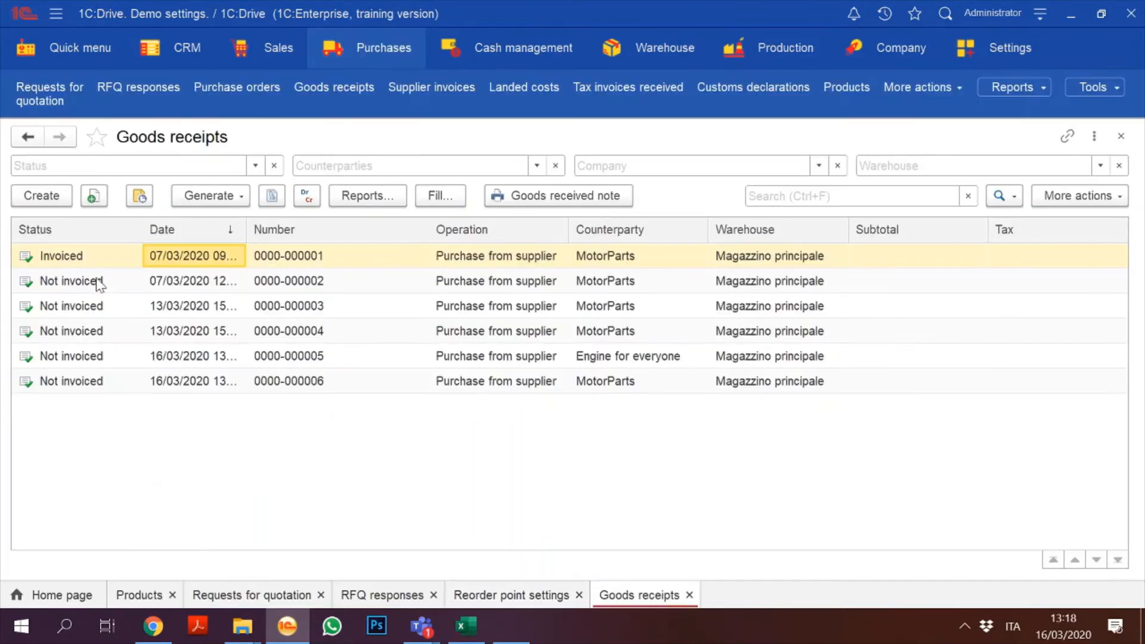
Step: Create a goods receipt from MotorParts, fill it from Purchase order 9, and post it
{"action": "left_click", "coordinate": [33, 195]}
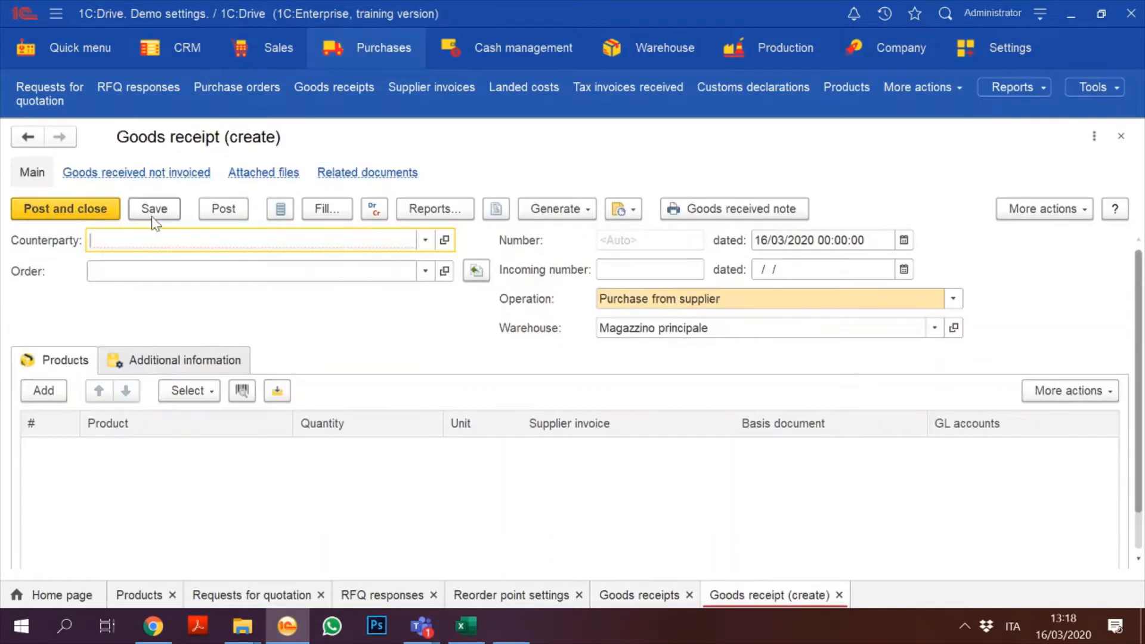
{"action": "left_click", "coordinate": [422, 241]}
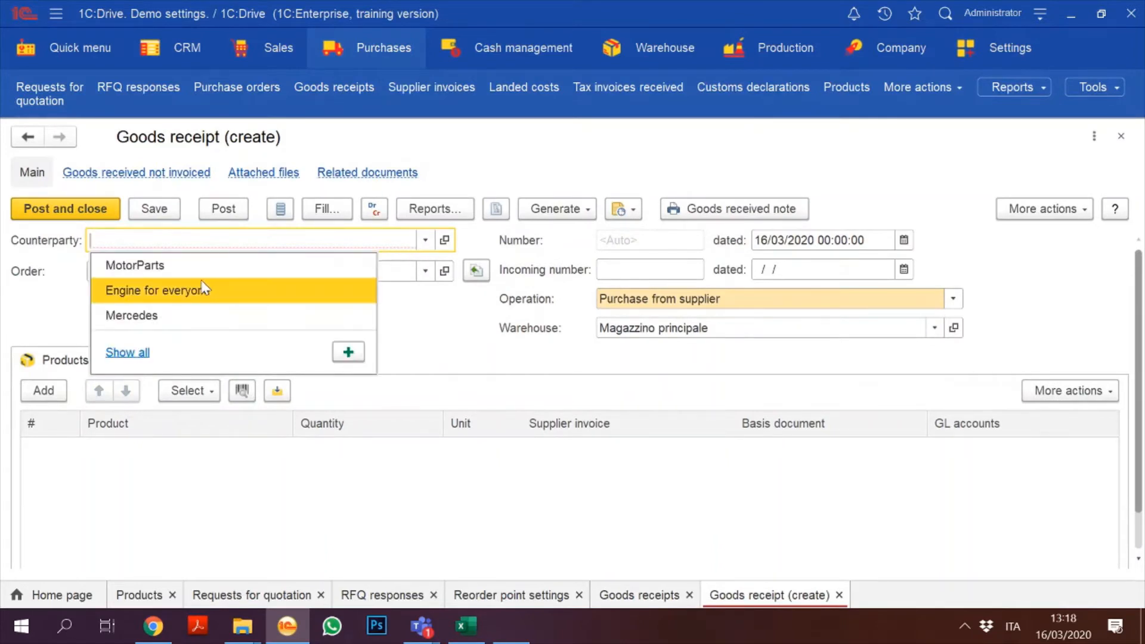
{"action": "left_click", "coordinate": [180, 269]}
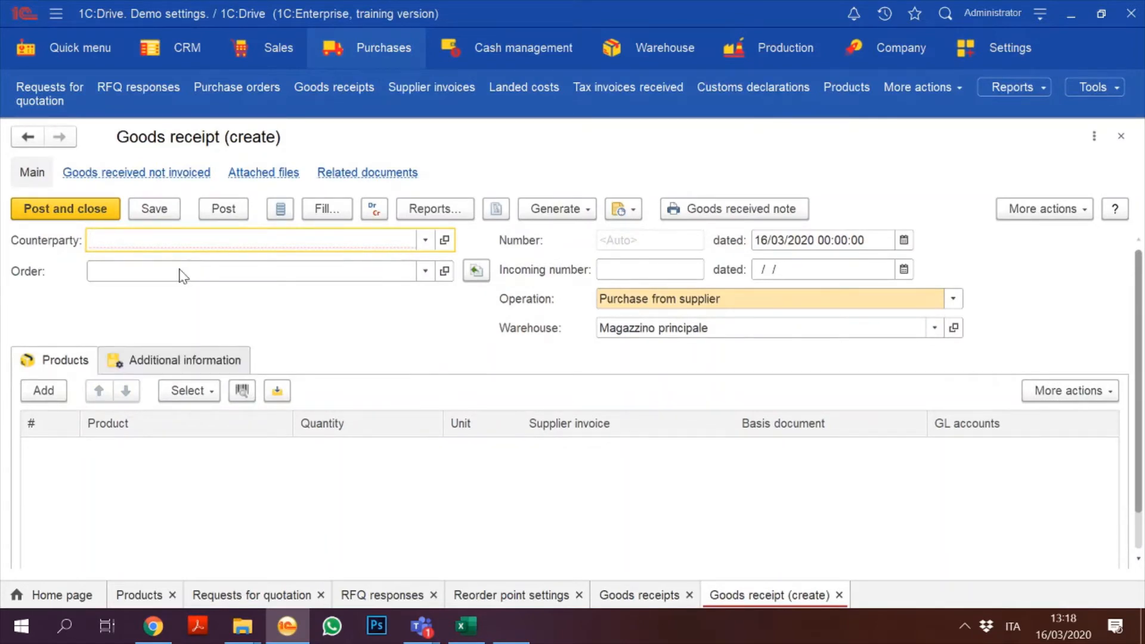
{"action": "left_click", "coordinate": [425, 271]}
{"action": "left_click", "coordinate": [127, 389]}
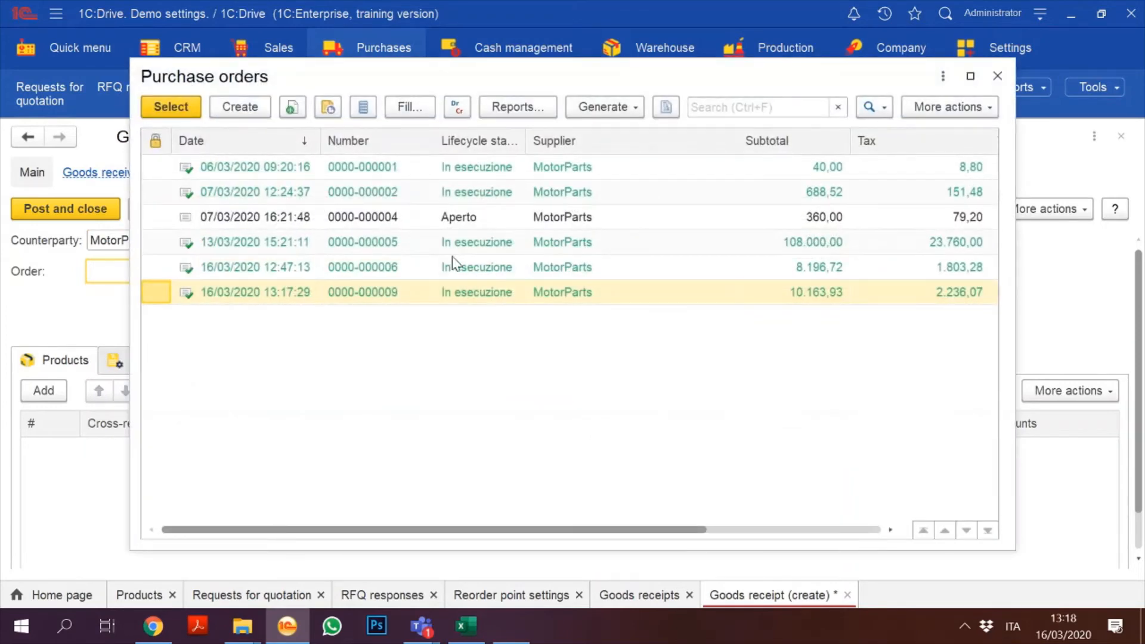
{"action": "double_click", "coordinate": [397, 293]}
{"action": "left_click", "coordinate": [483, 273]}
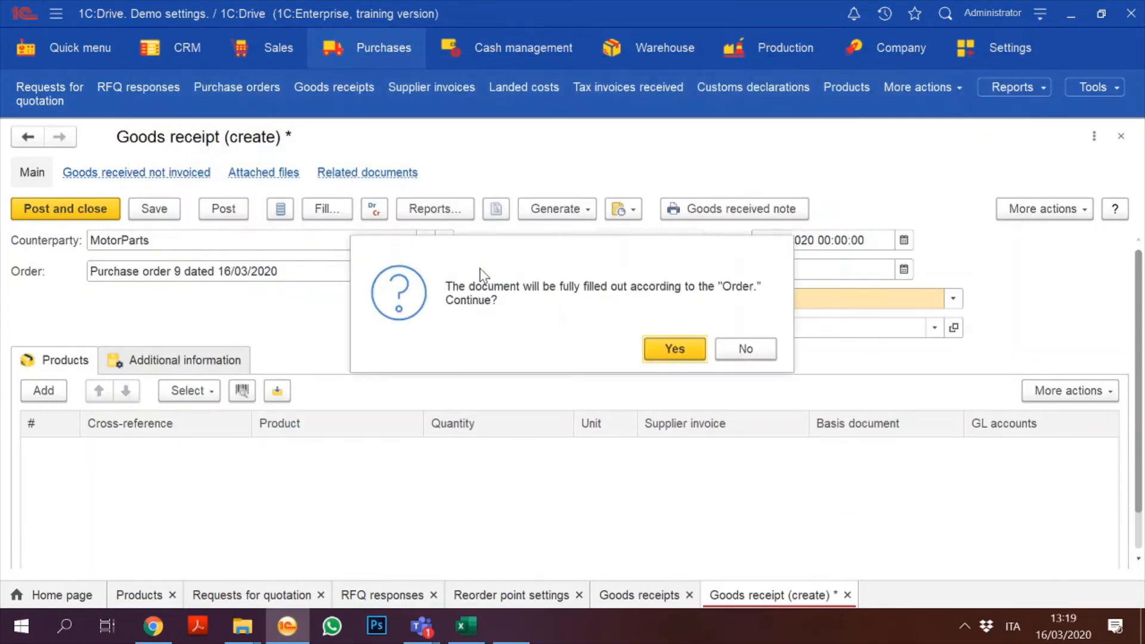
{"action": "left_click", "coordinate": [681, 353]}
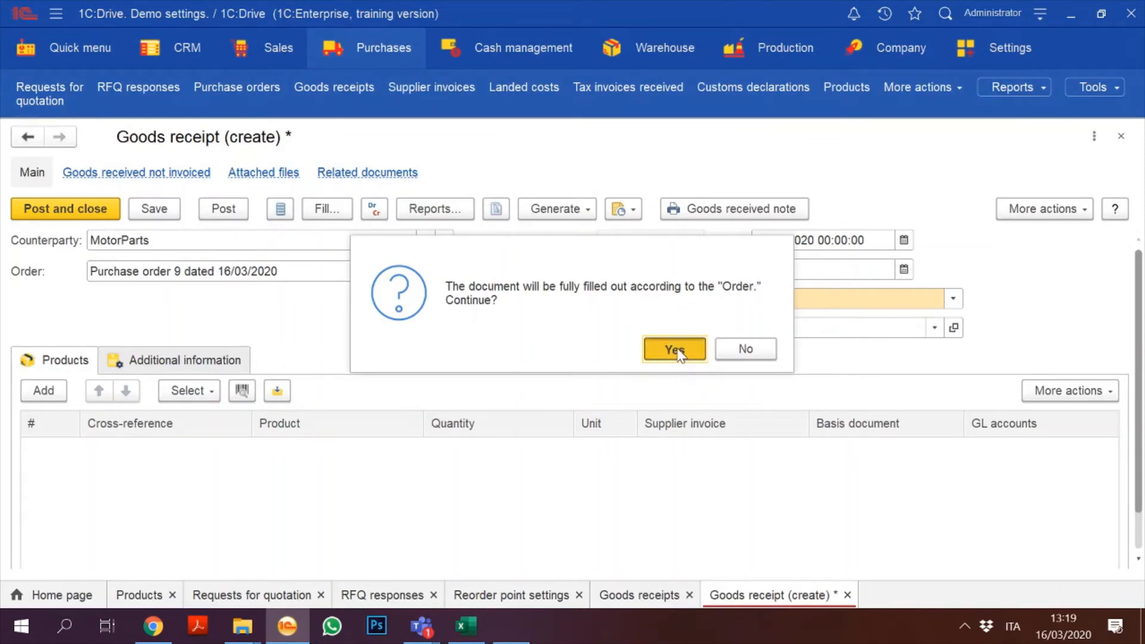
{"action": "left_click", "coordinate": [117, 202]}
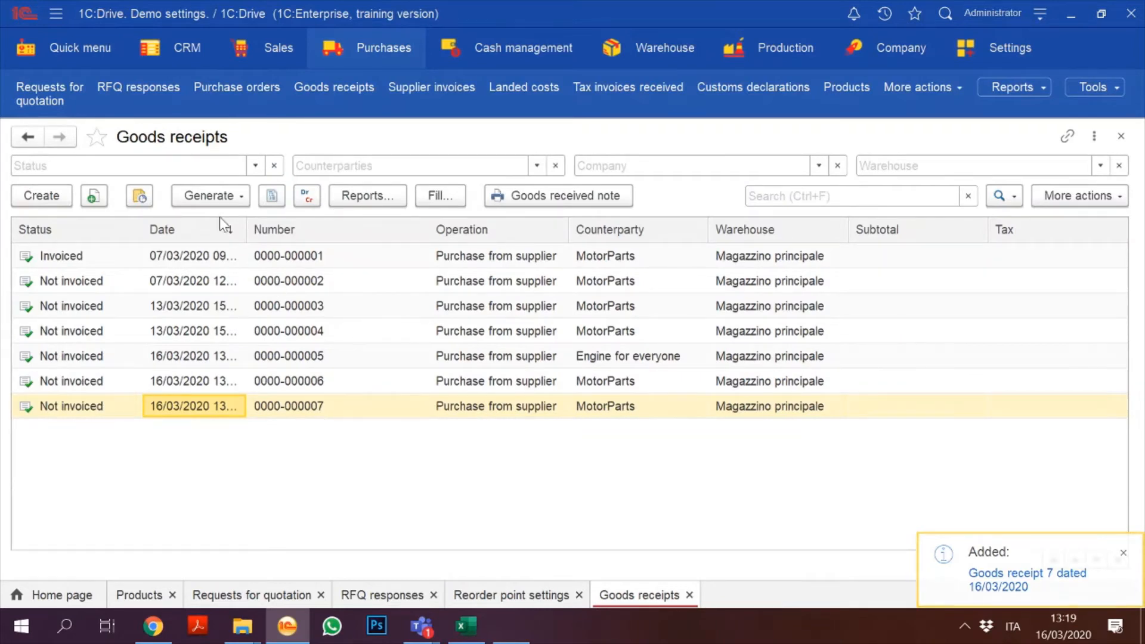
{"action": "left_click", "coordinate": [65, 210]}
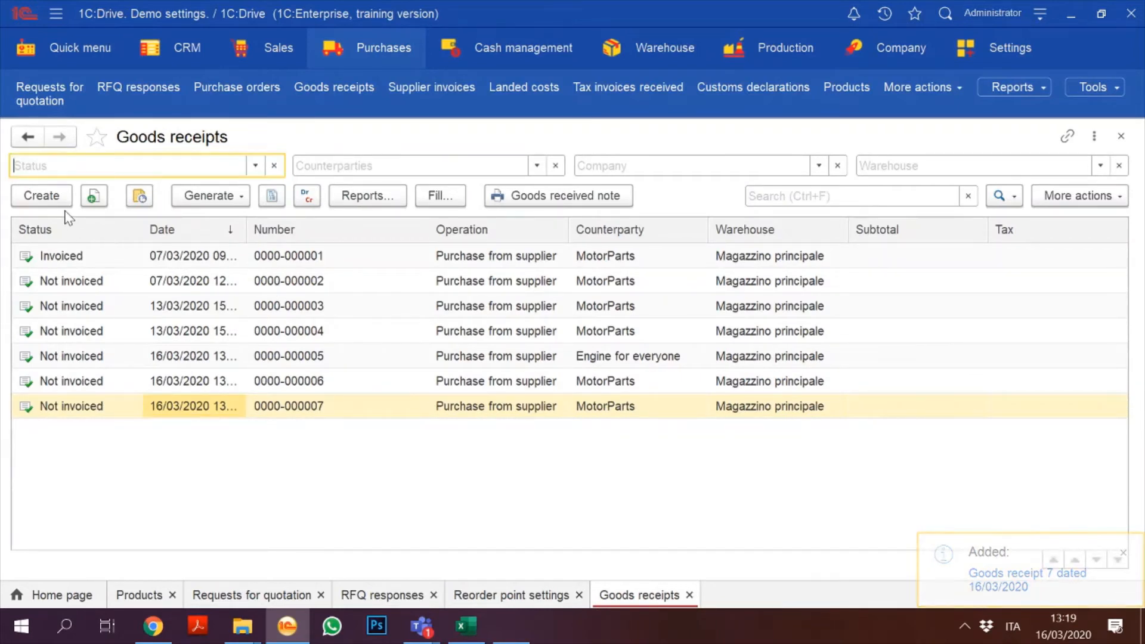
Step: Post a goods receipt from Engine for everyone filled from Purchase order 8, then open Production
{"action": "left_click", "coordinate": [59, 204]}
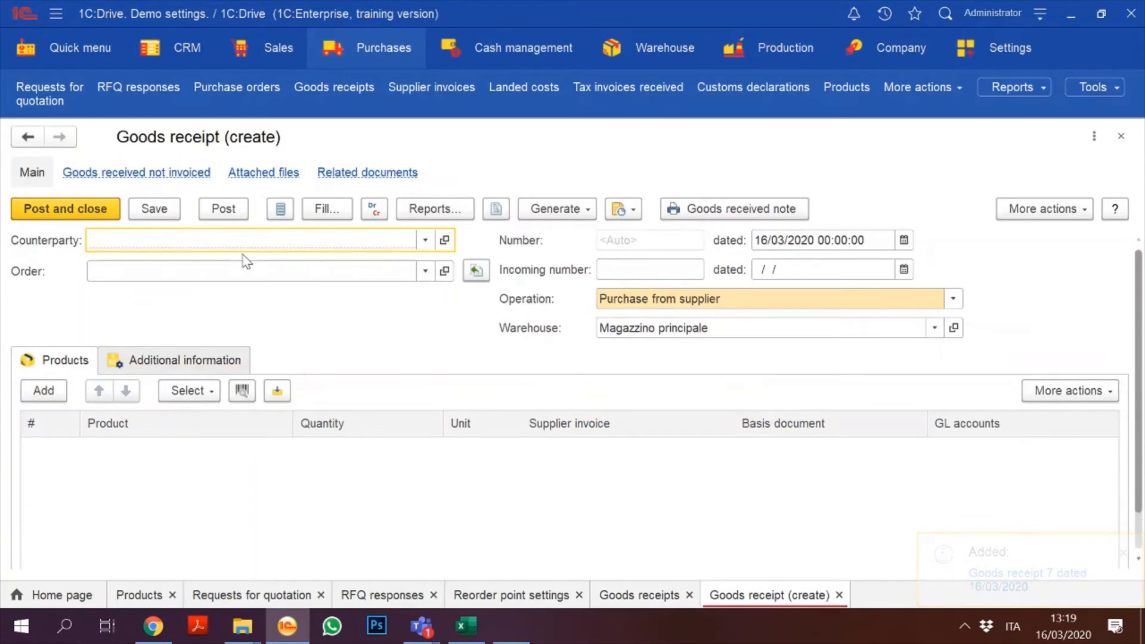
{"action": "type", "text": "everyone"}
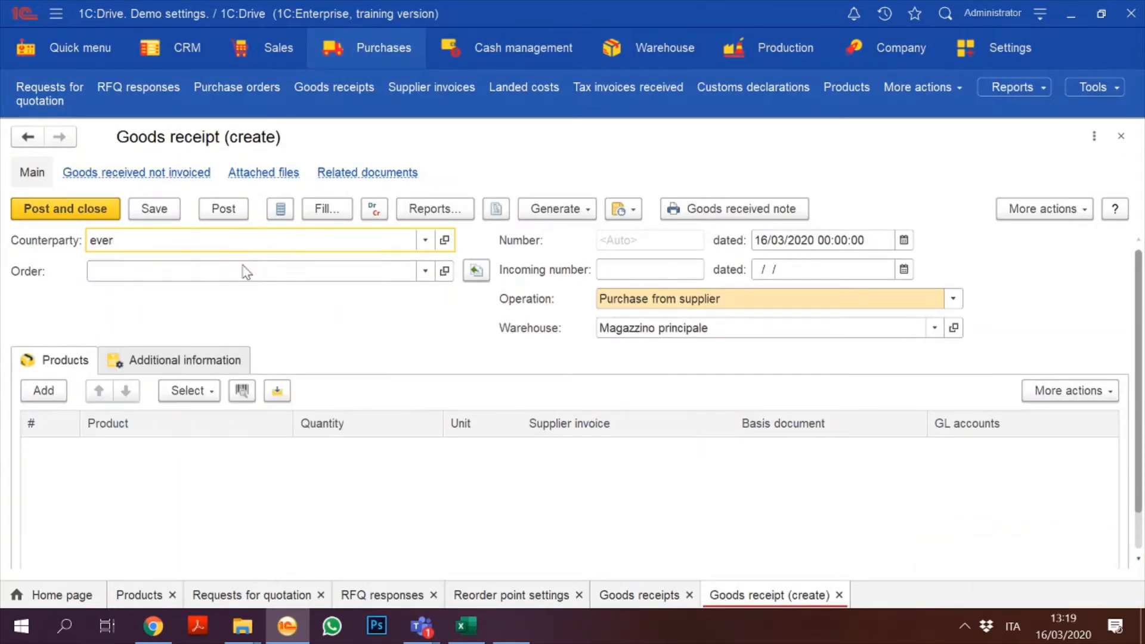
{"action": "left_click", "coordinate": [425, 271]}
{"action": "left_click", "coordinate": [112, 395]}
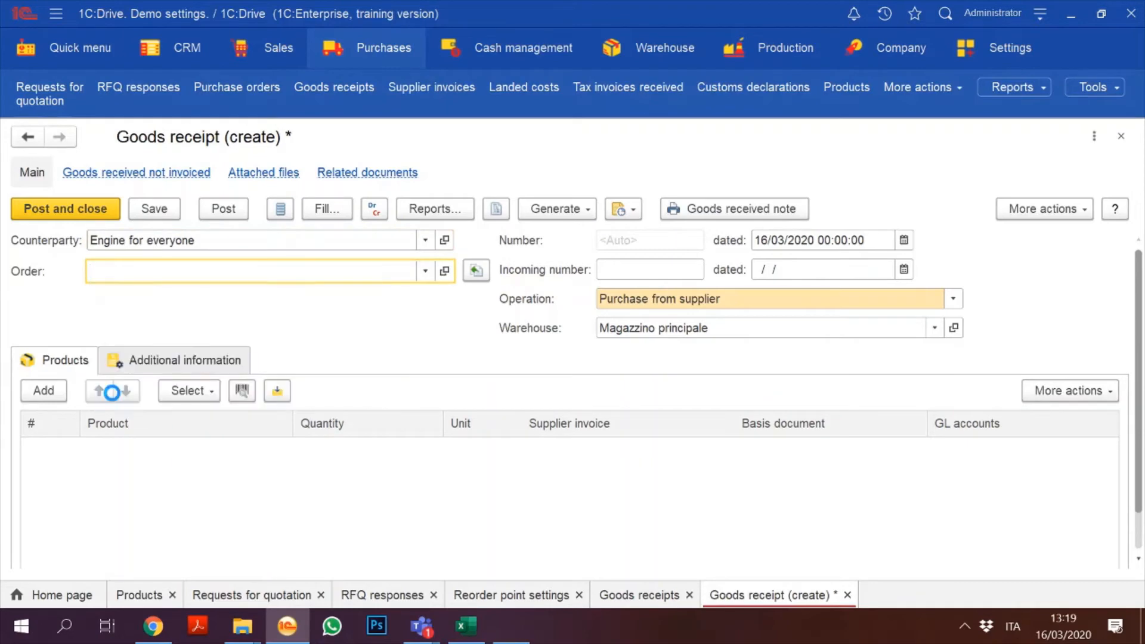
{"action": "double_click", "coordinate": [302, 193]}
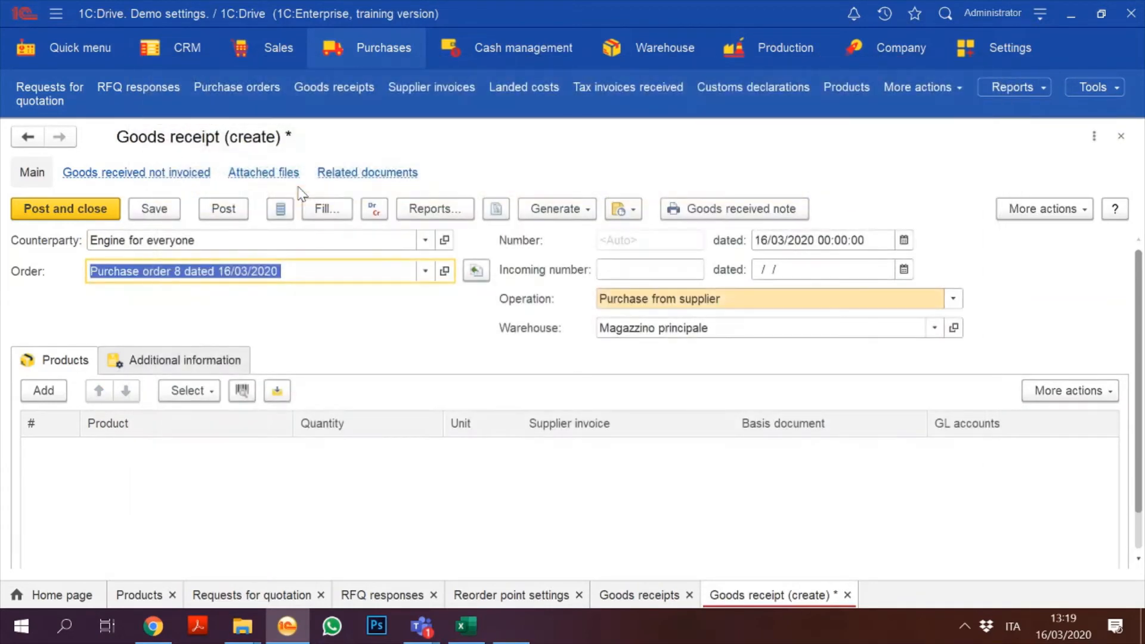
{"action": "left_click", "coordinate": [475, 271]}
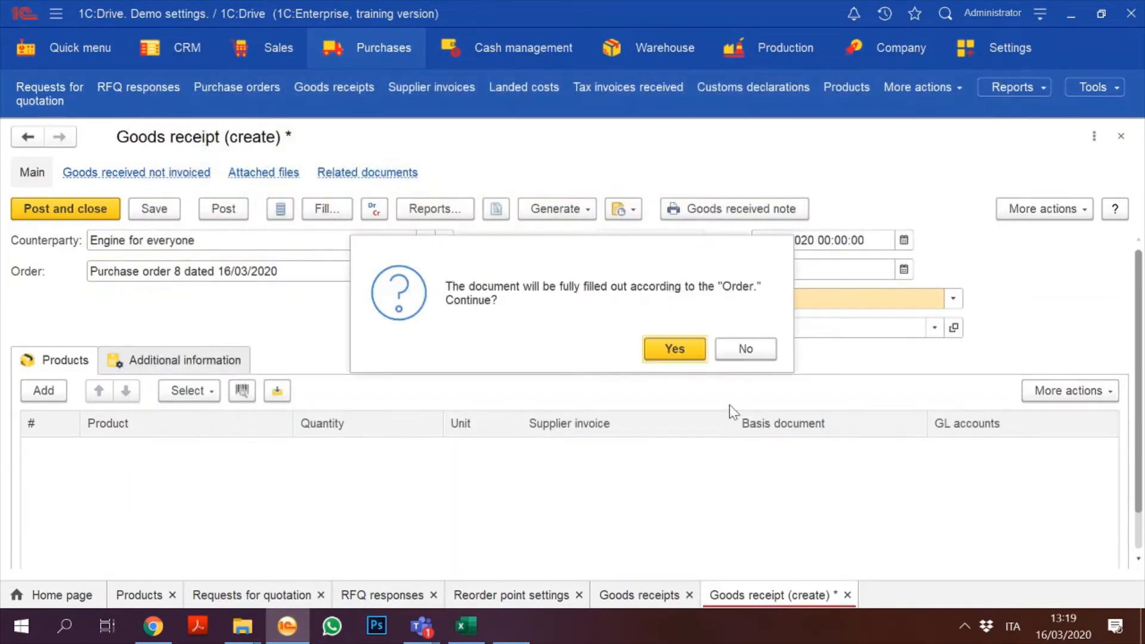
{"action": "left_click", "coordinate": [673, 349]}
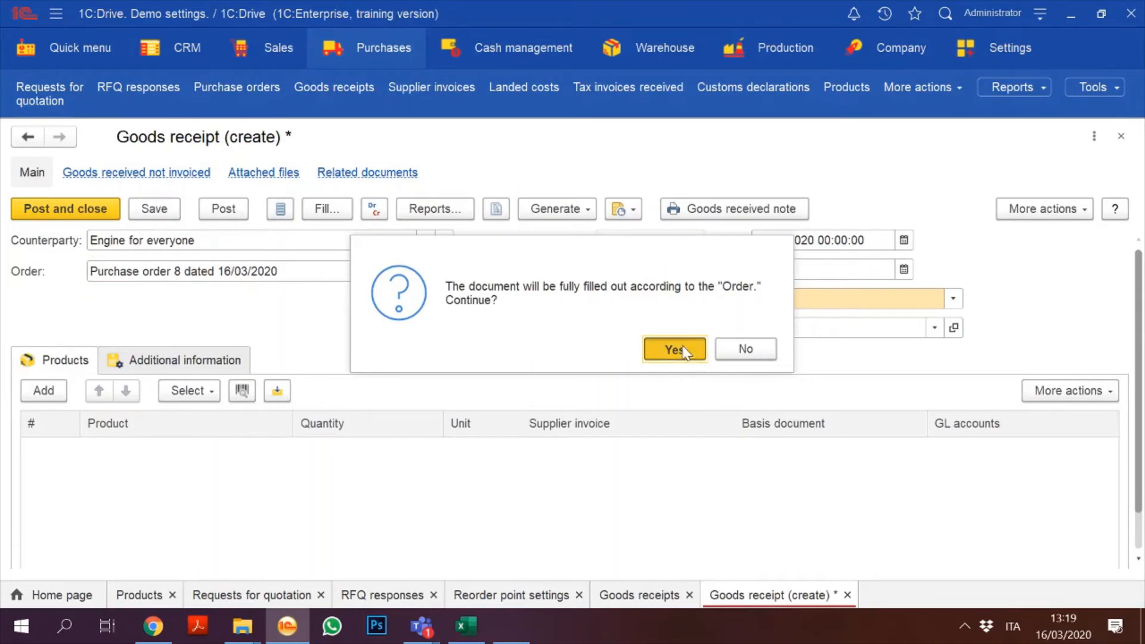
{"action": "left_click", "coordinate": [29, 210]}
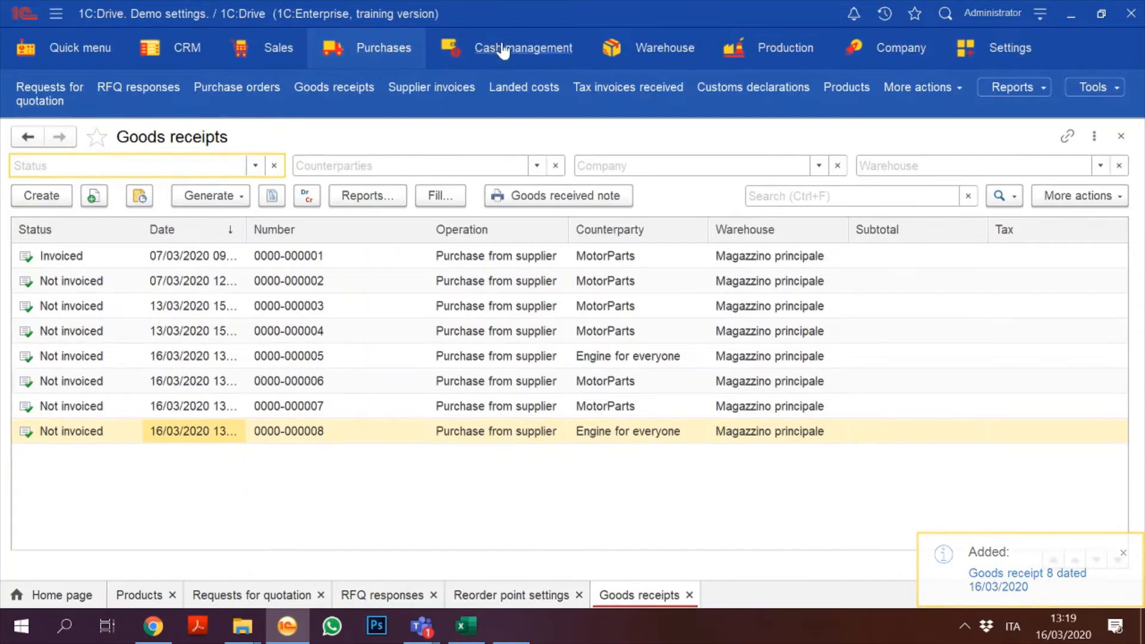
{"action": "left_click", "coordinate": [365, 51]}
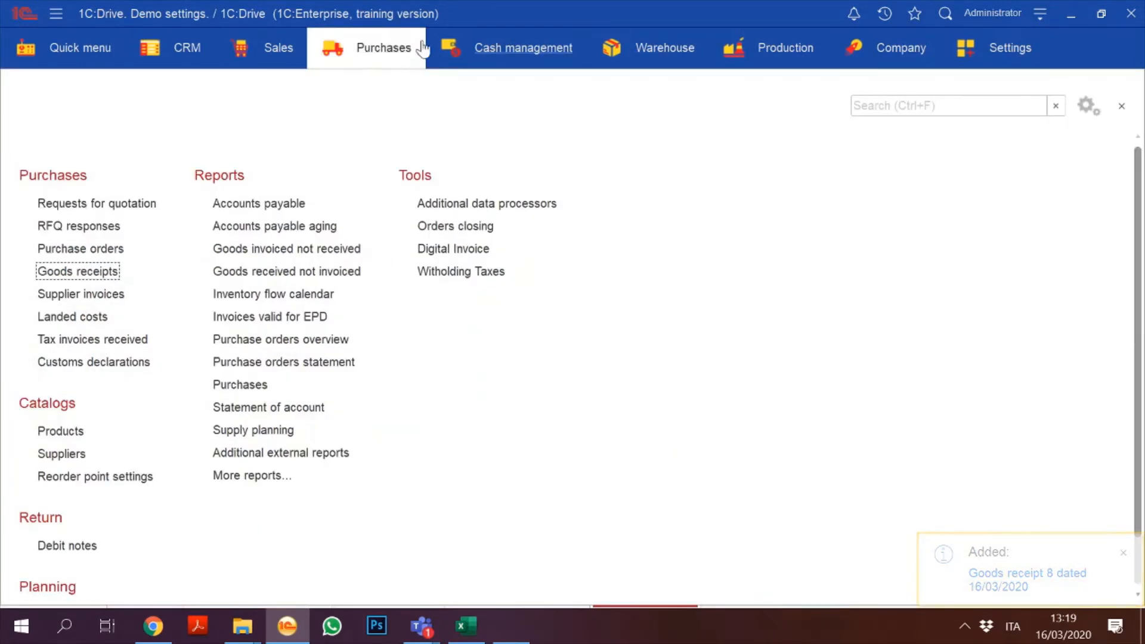
{"action": "left_click", "coordinate": [769, 54]}
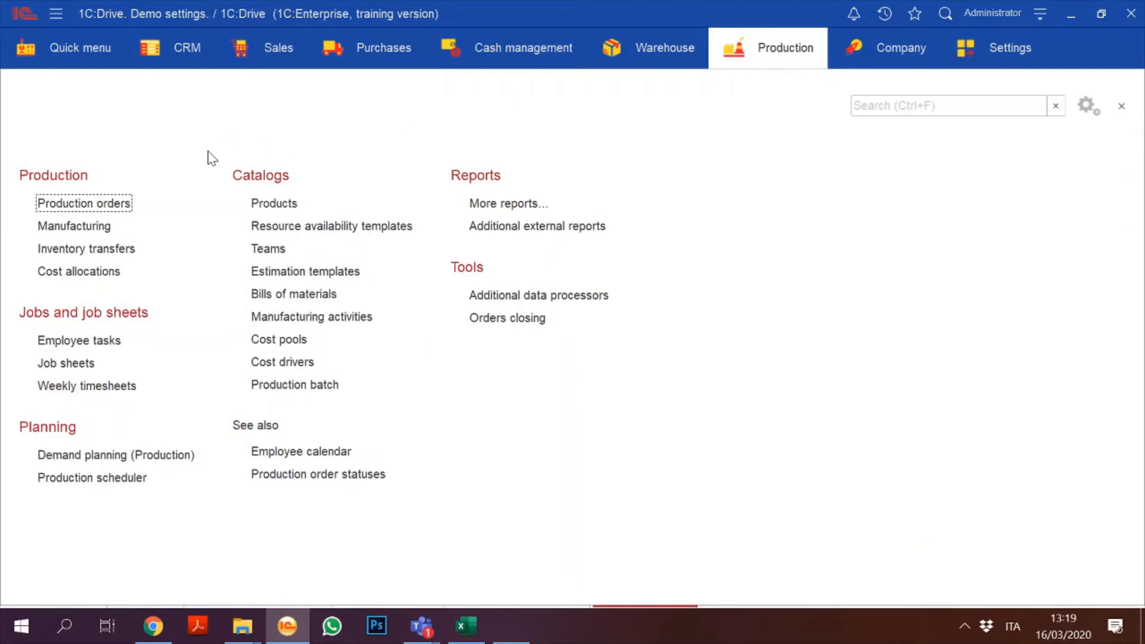
{"action": "left_click", "coordinate": [112, 203]}
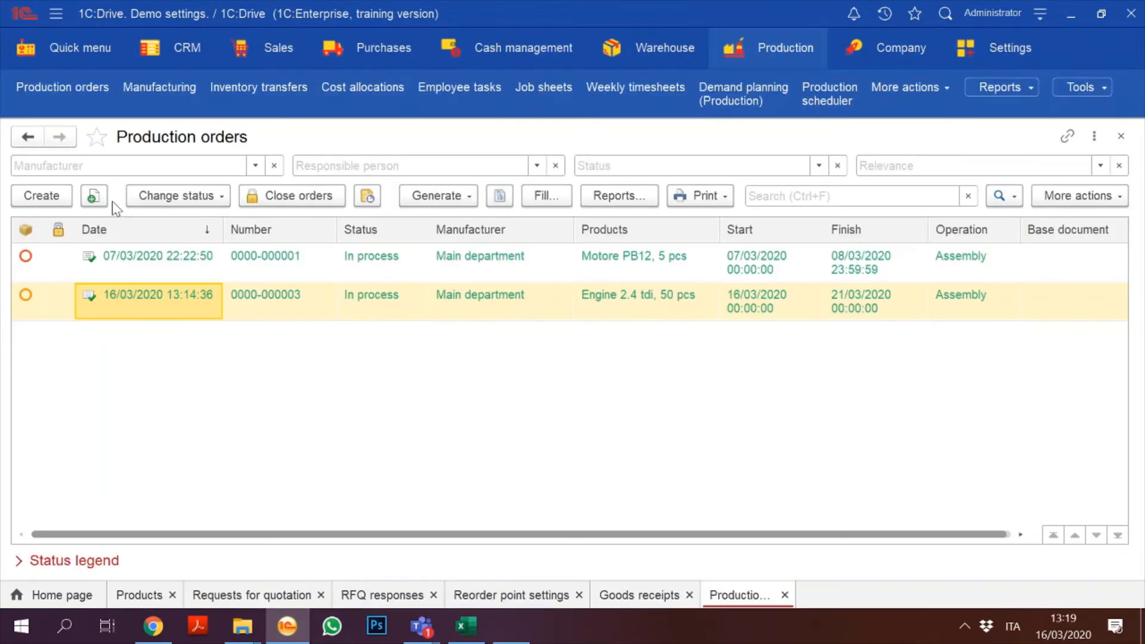
{"action": "double_click", "coordinate": [168, 302]}
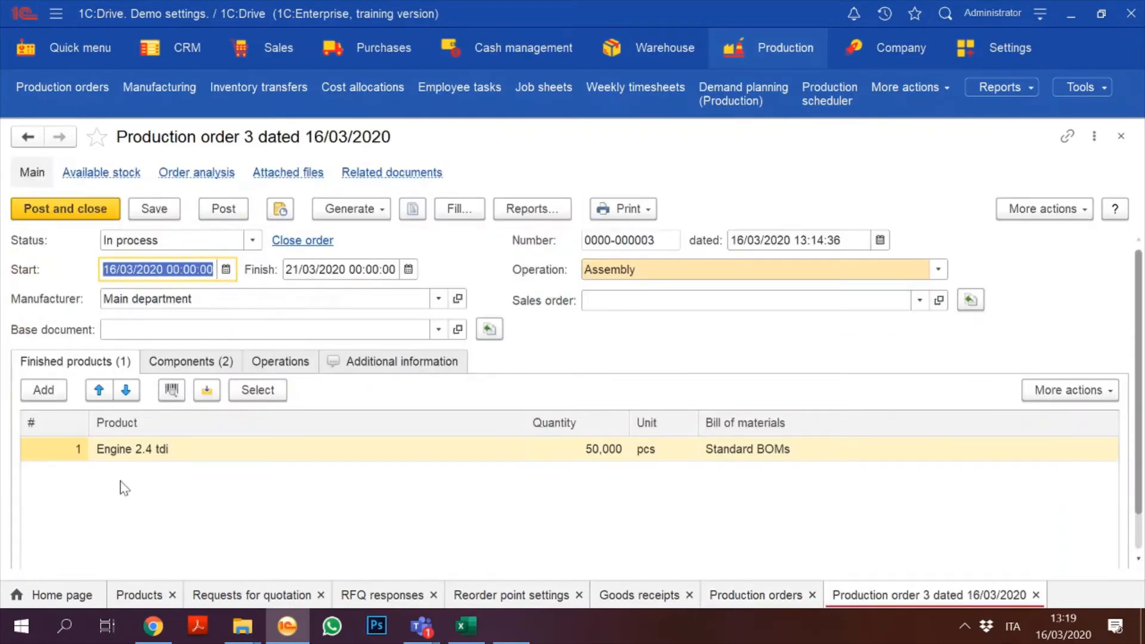
{"action": "left_click", "coordinate": [181, 355]}
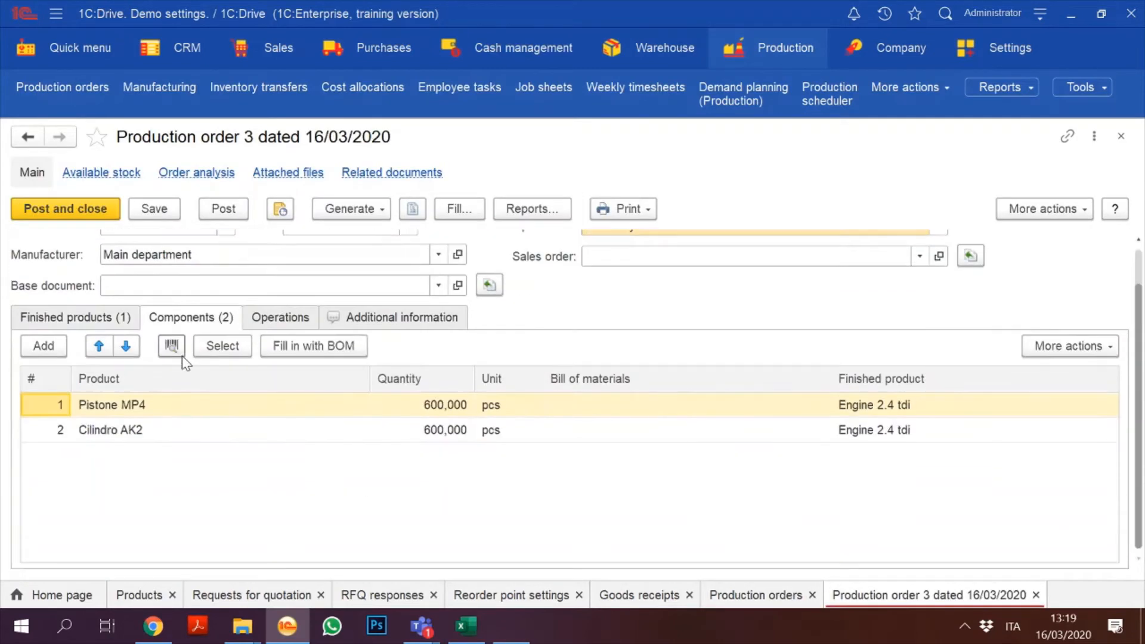
{"action": "left_click", "coordinate": [103, 172]}
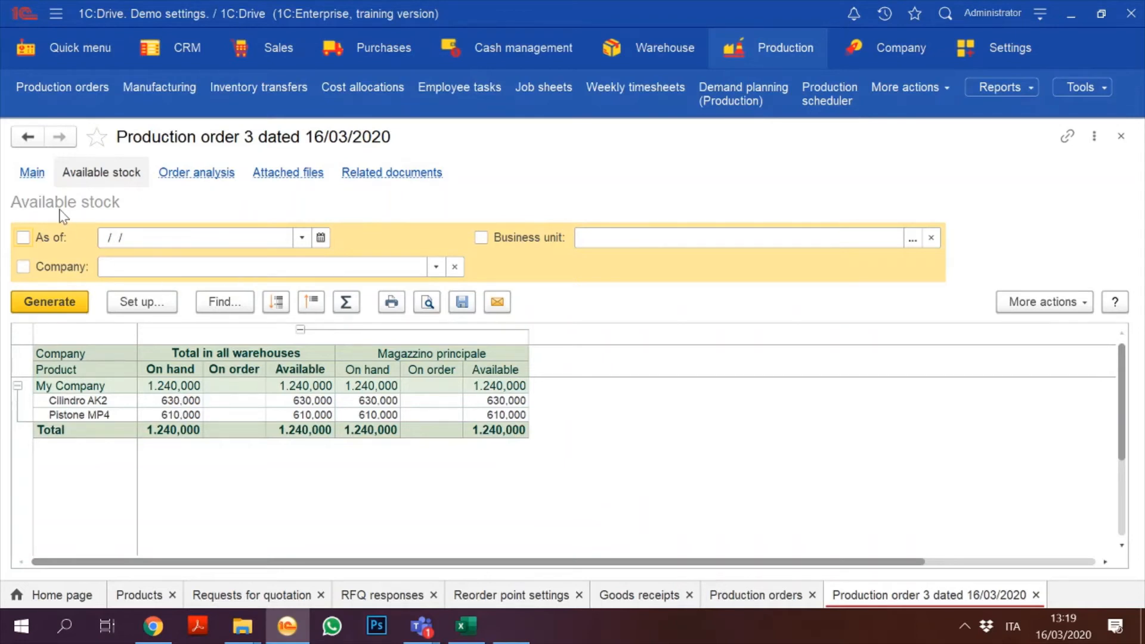
{"action": "left_click", "coordinate": [32, 173]}
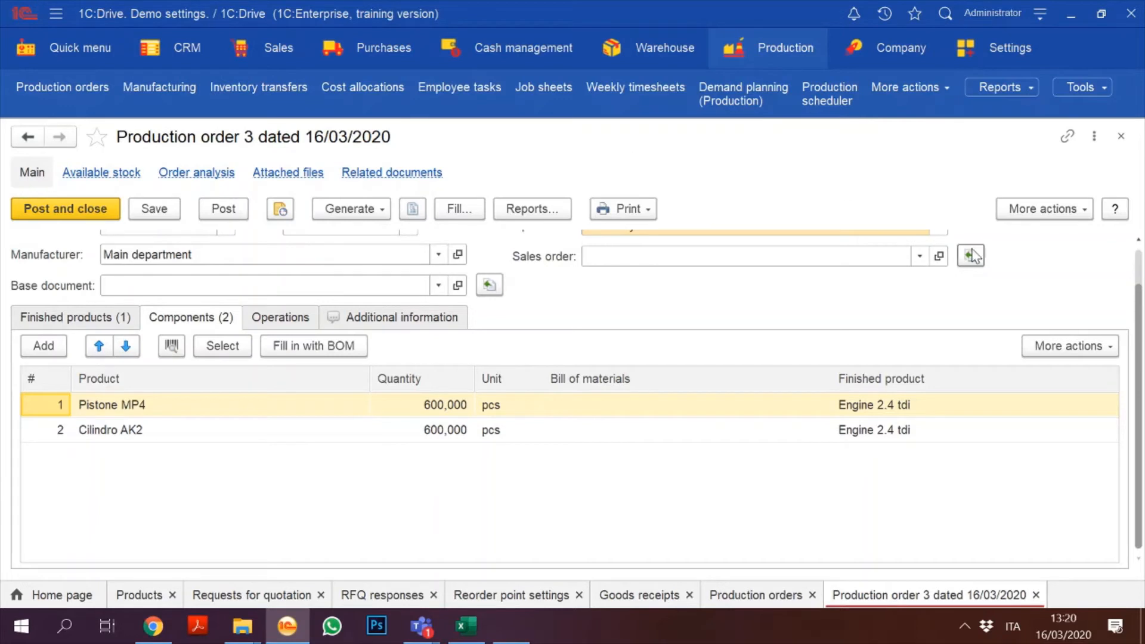
{"action": "scroll", "coordinate": [1141, 258], "scroll_direction": "up", "scroll_amount": 2}
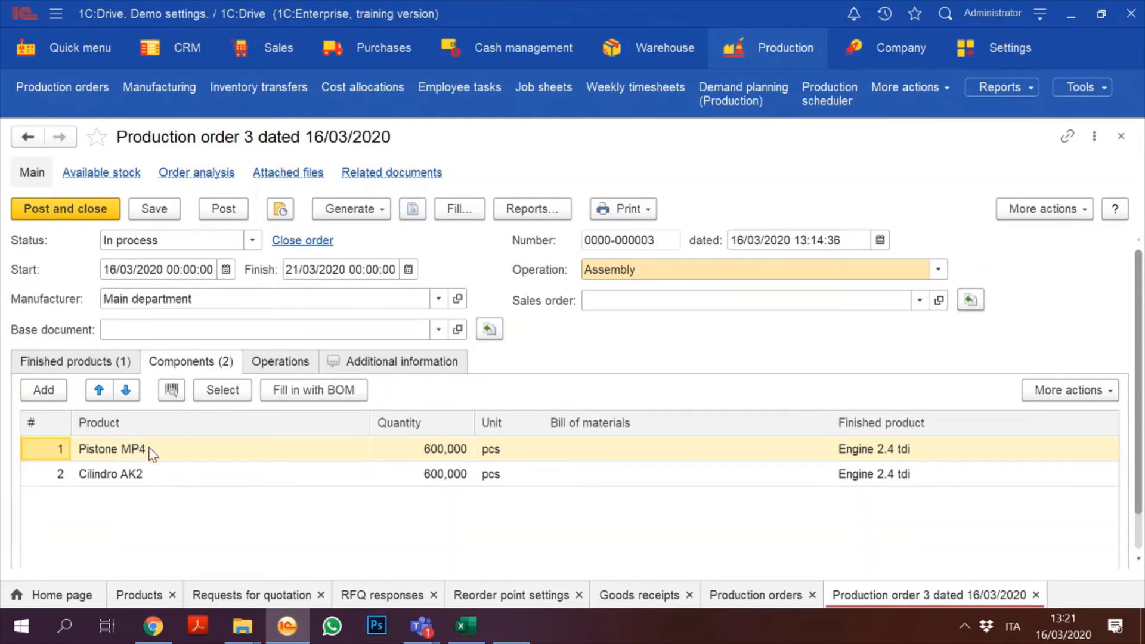
{"action": "left_click", "coordinate": [77, 362]}
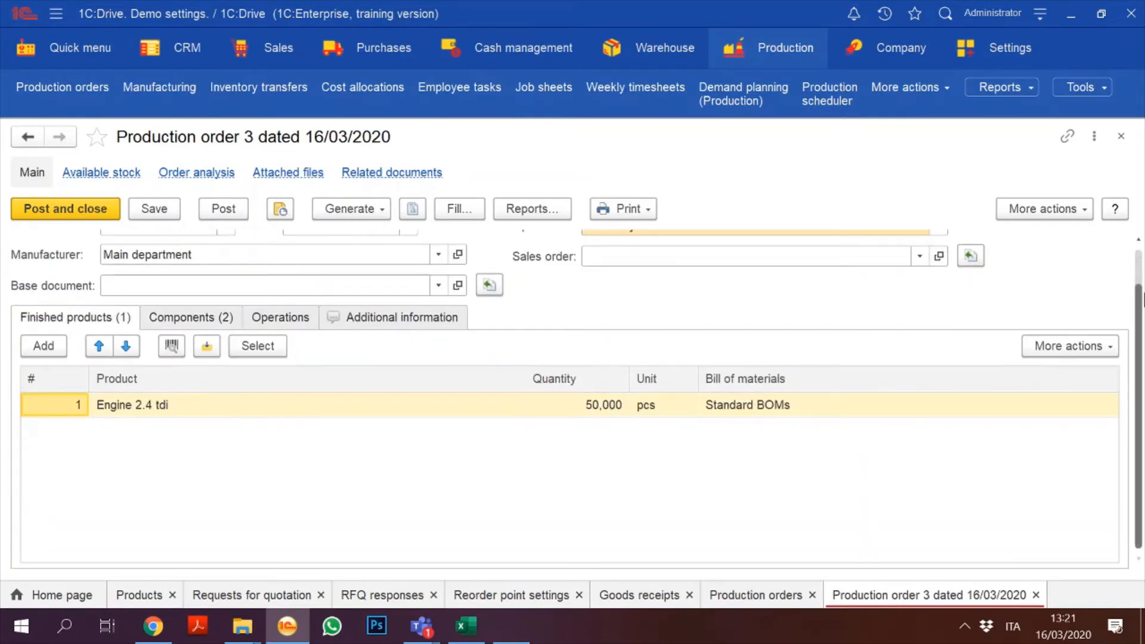
{"action": "scroll", "coordinate": [1138, 286], "scroll_direction": "up", "scroll_amount": 1}
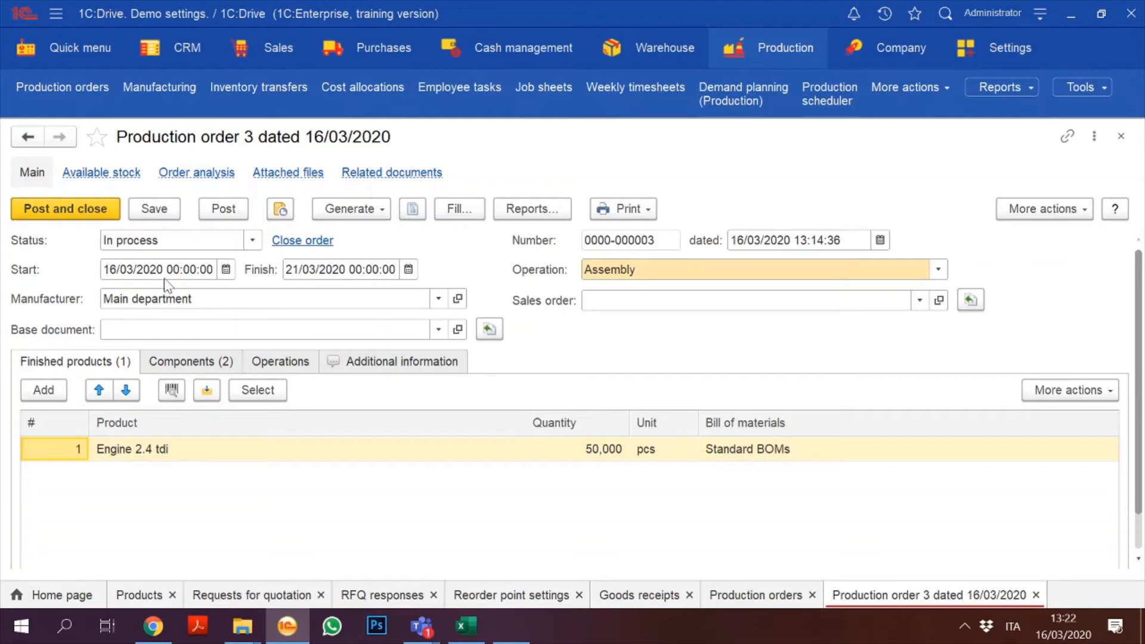
Step: Save Production order 3 and check its available stock report
{"action": "left_click", "coordinate": [157, 213]}
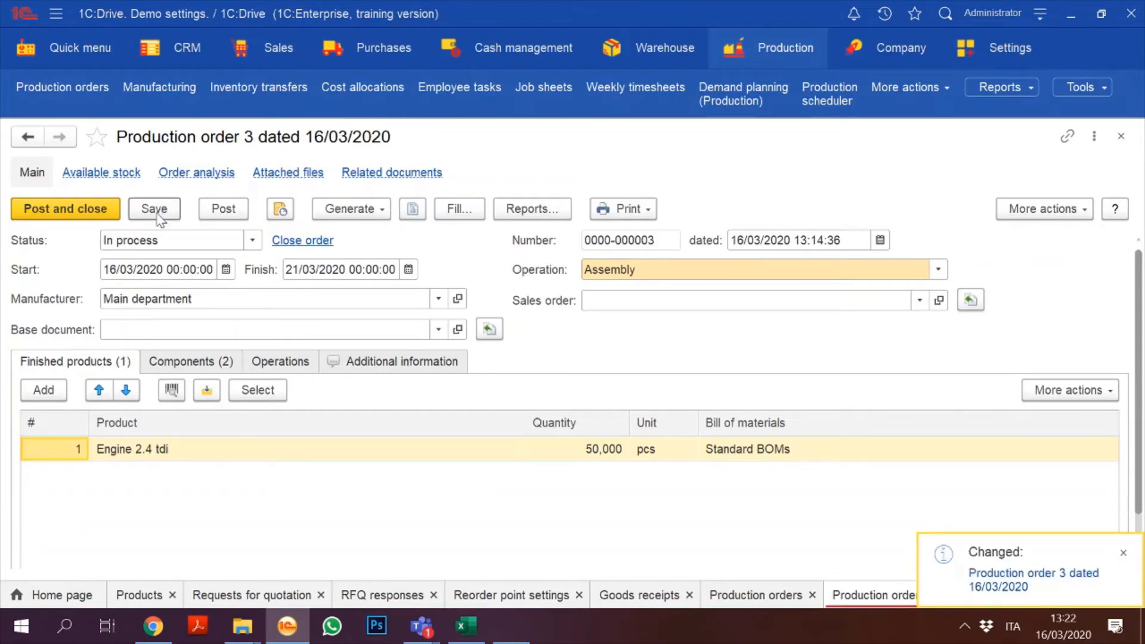
{"action": "left_click", "coordinate": [346, 209]}
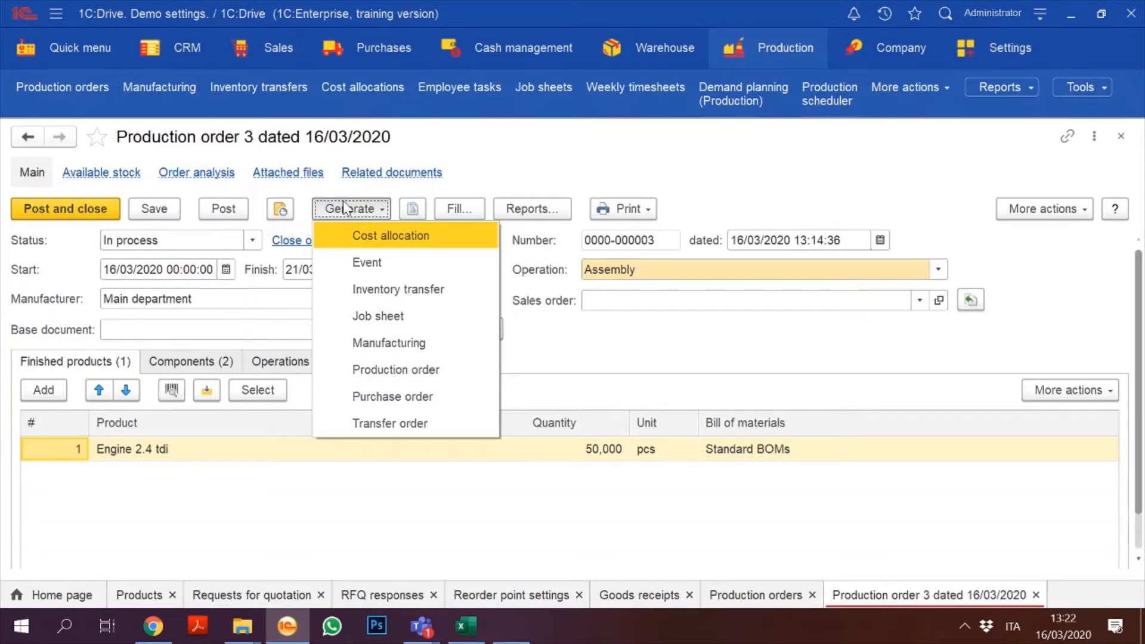
{"action": "left_click", "coordinate": [110, 173]}
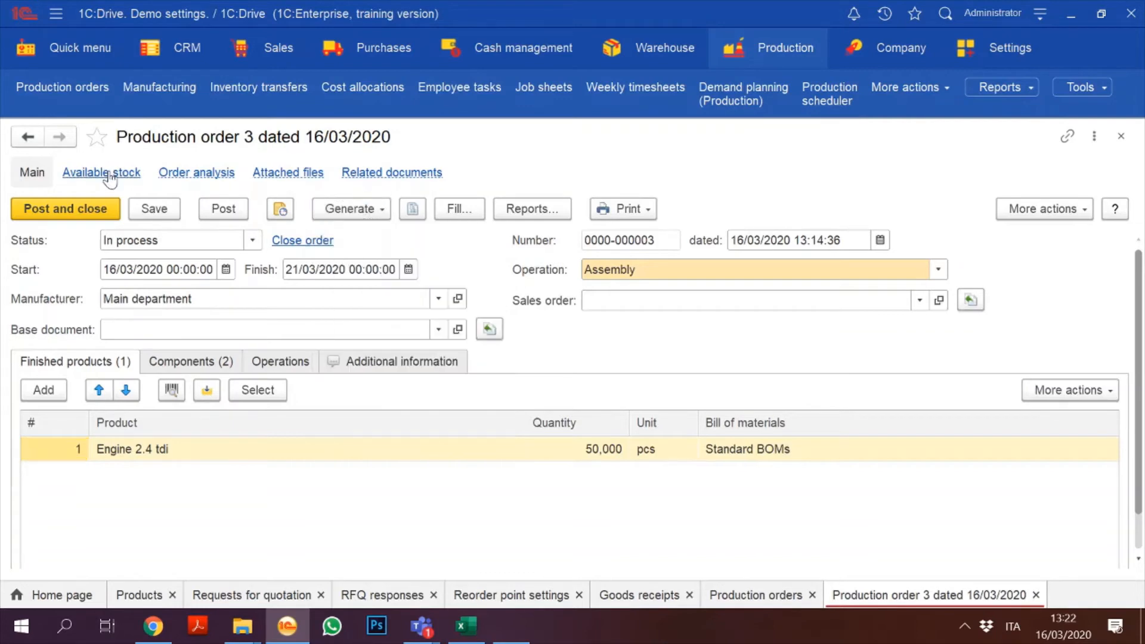
{"action": "left_click", "coordinate": [109, 174]}
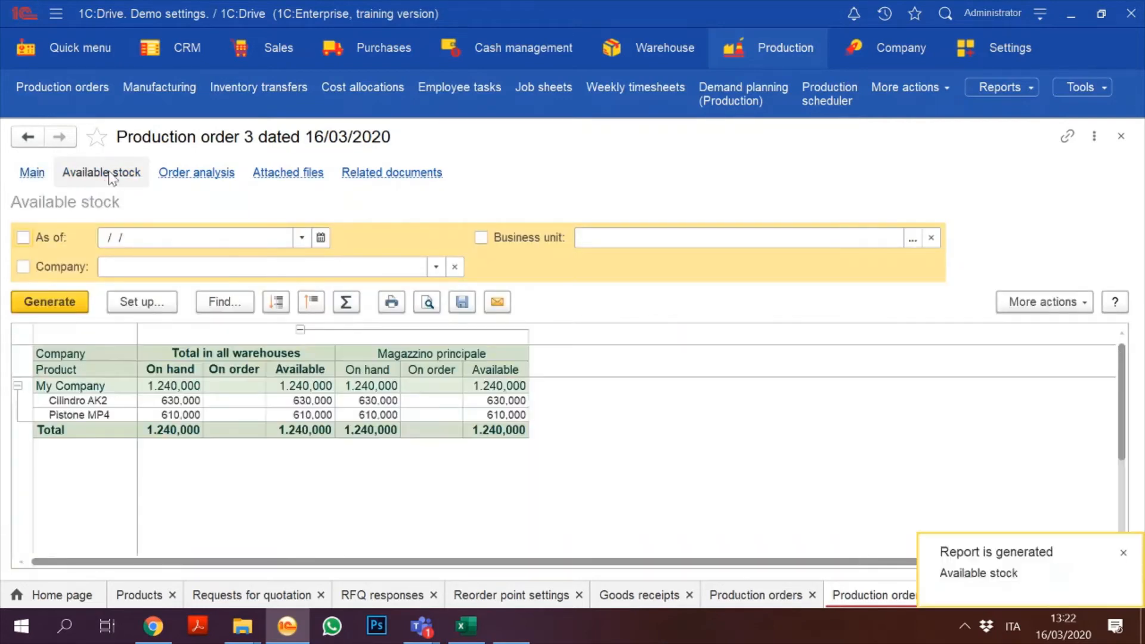
{"action": "left_click", "coordinate": [32, 172]}
Step: Try generating an inventory transfer twice, dismissing the Field not found error each time
{"action": "left_click", "coordinate": [358, 209]}
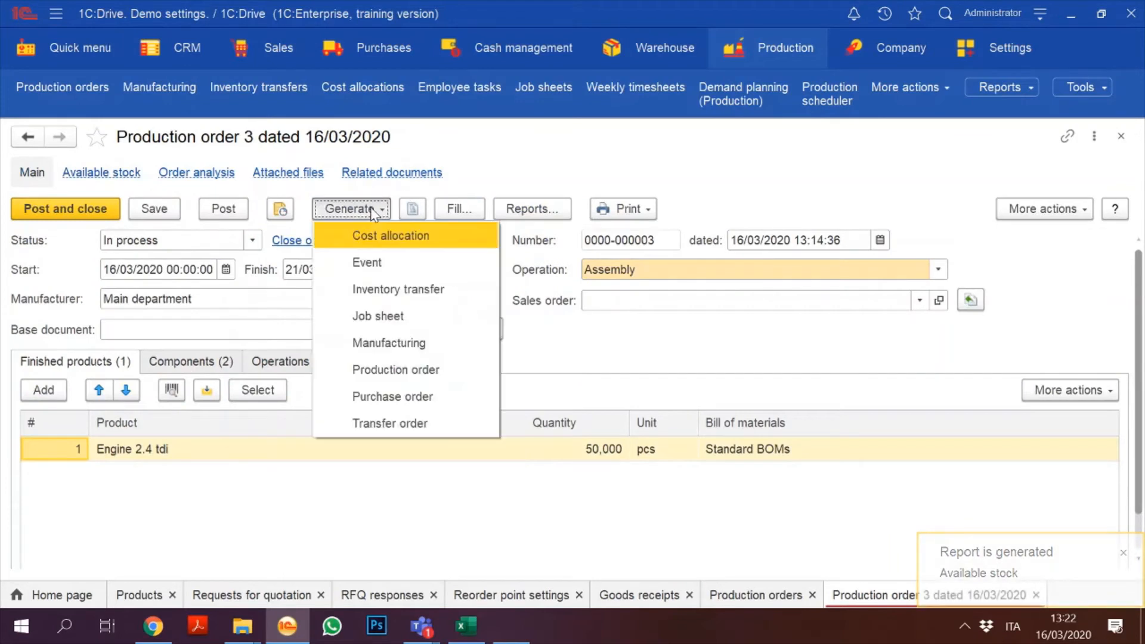
{"action": "left_click", "coordinate": [401, 290]}
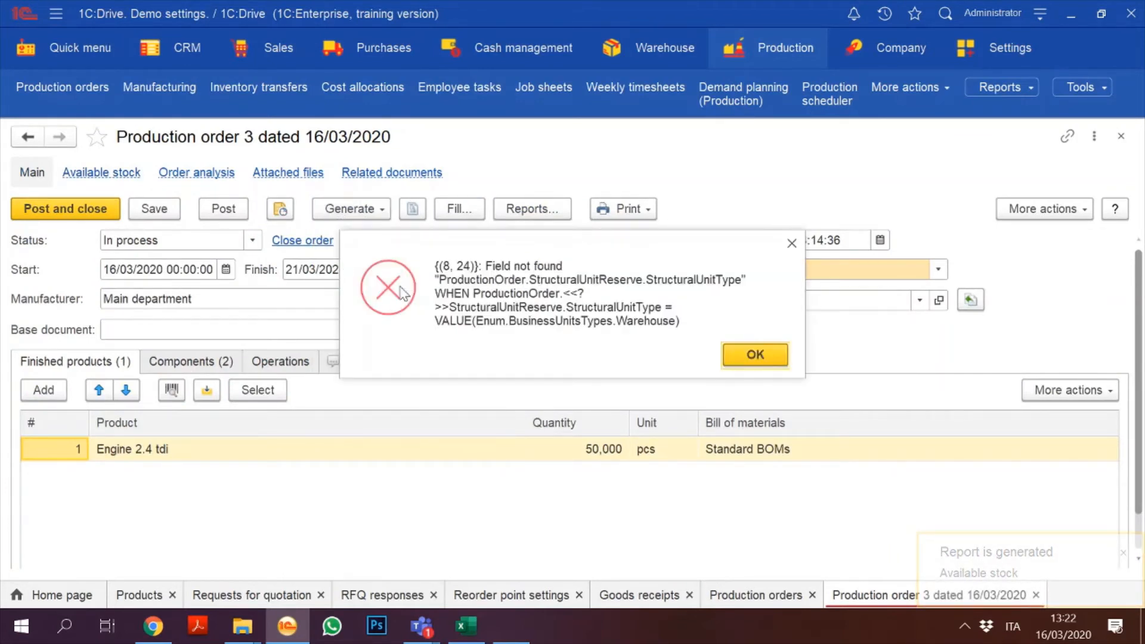
{"action": "left_click", "coordinate": [748, 356]}
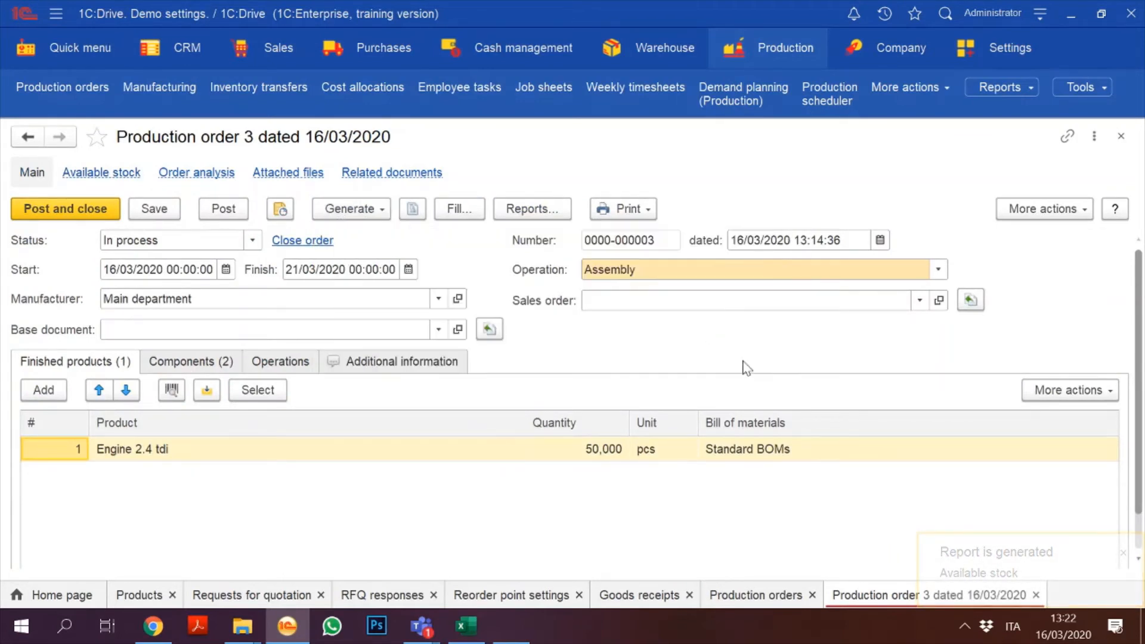
{"action": "left_click", "coordinate": [377, 210]}
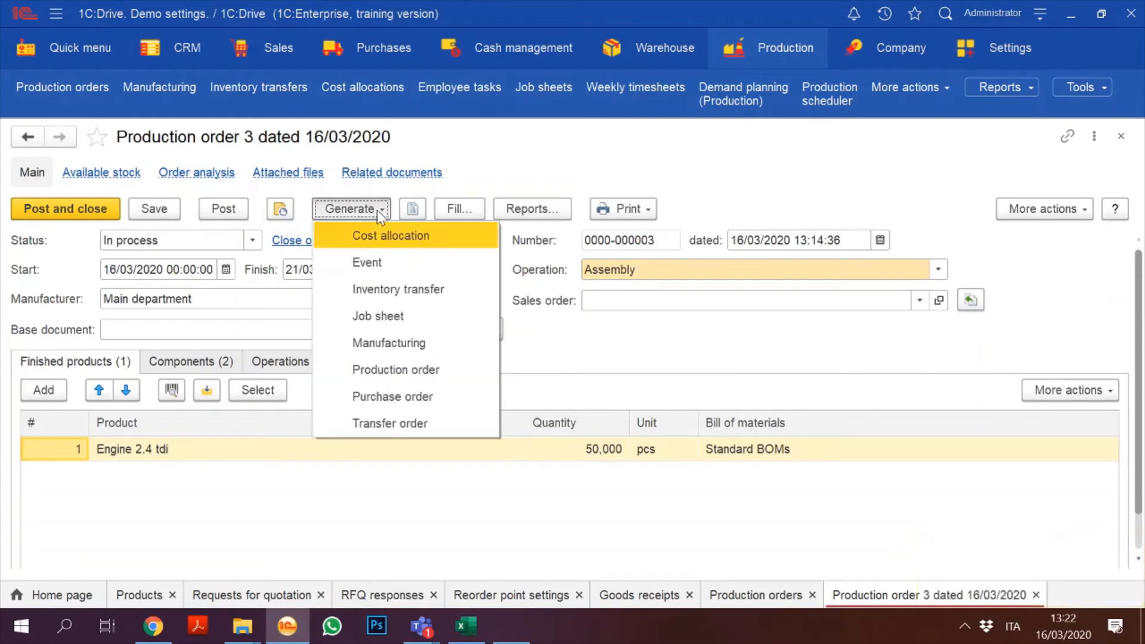
{"action": "left_click", "coordinate": [443, 289]}
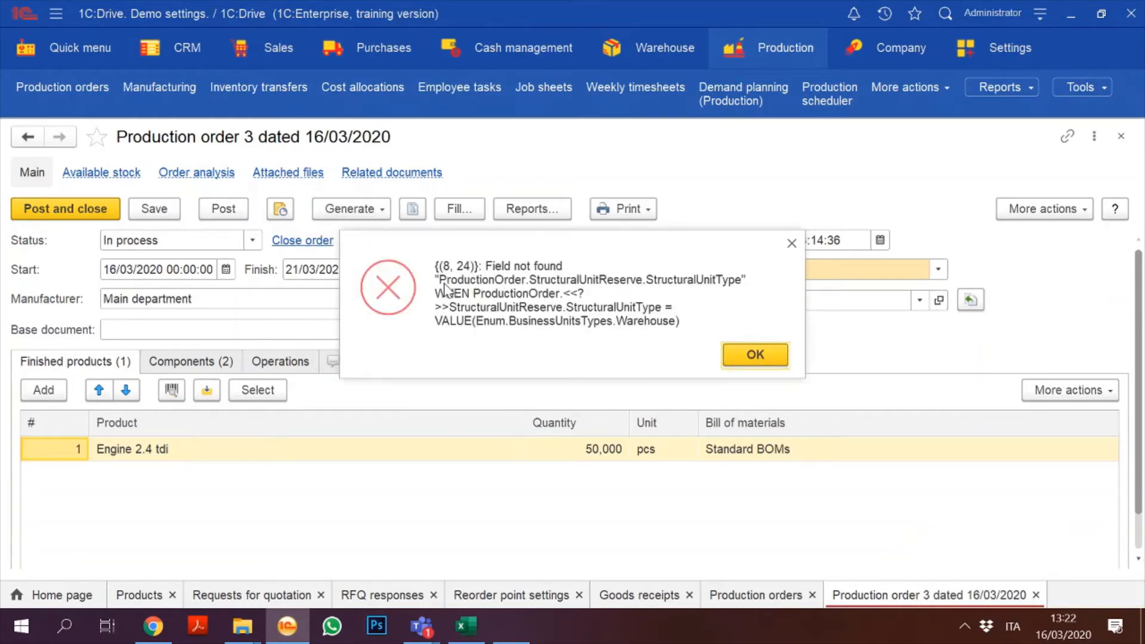
{"action": "left_click", "coordinate": [736, 353]}
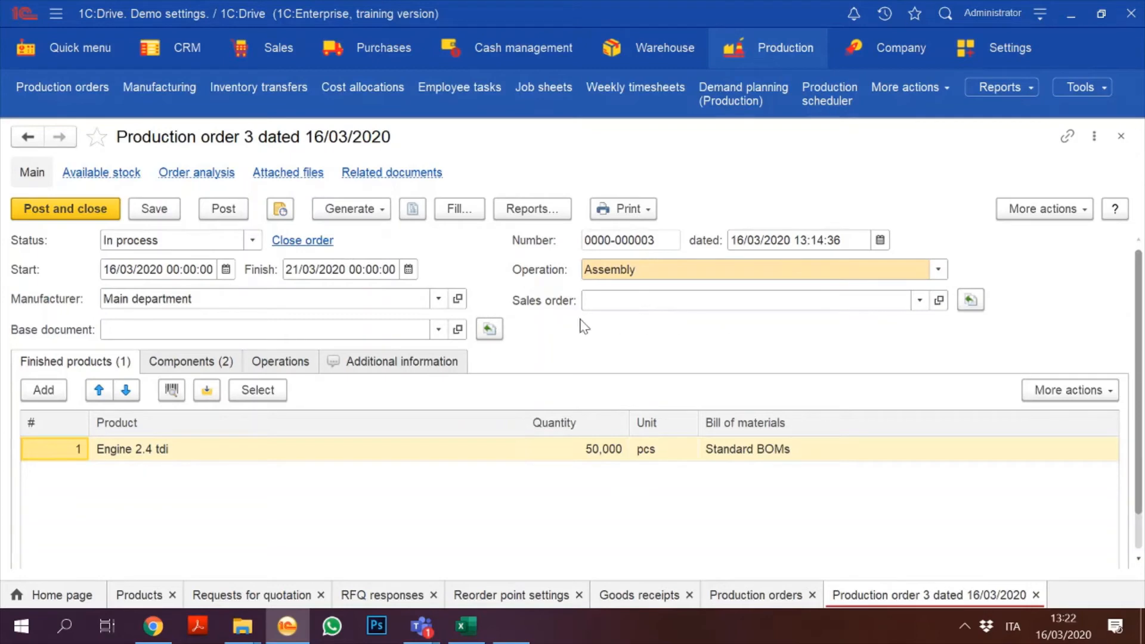
{"action": "left_click", "coordinate": [439, 298]}
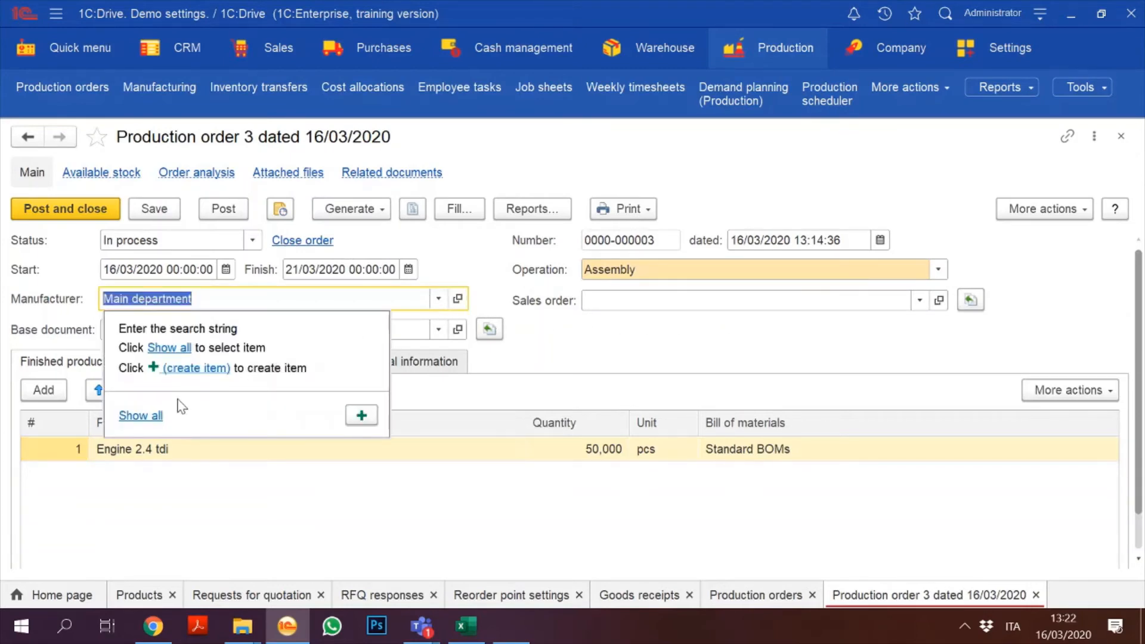
Step: Choose Magazzino principale from Business units as the manufacturer and save the order
{"action": "left_click", "coordinate": [143, 416]}
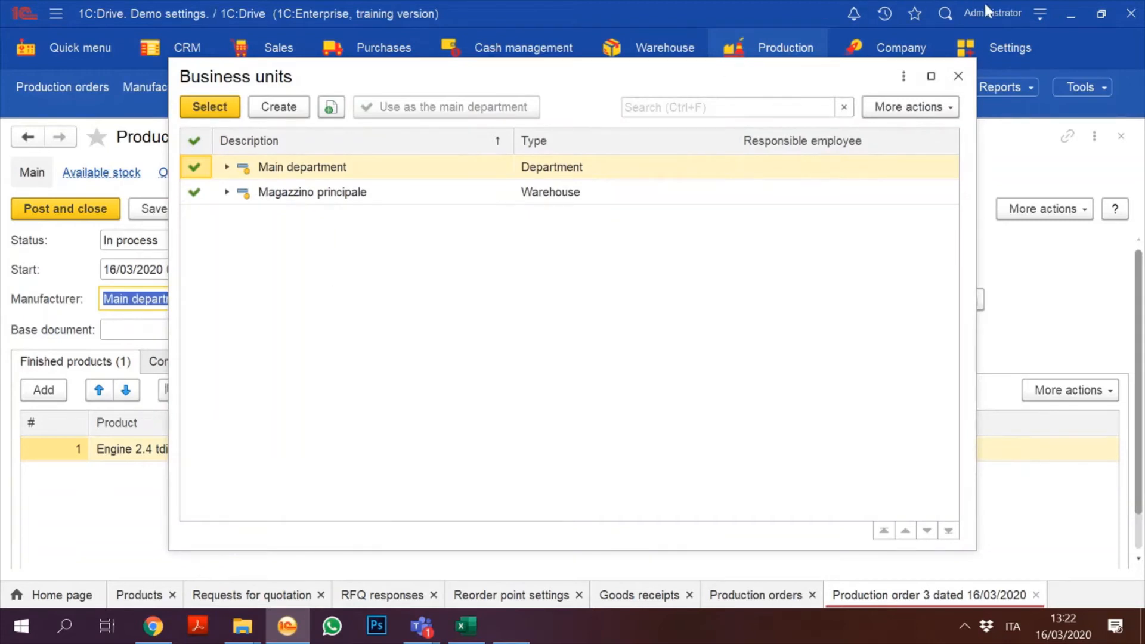
{"action": "left_click", "coordinate": [958, 76]}
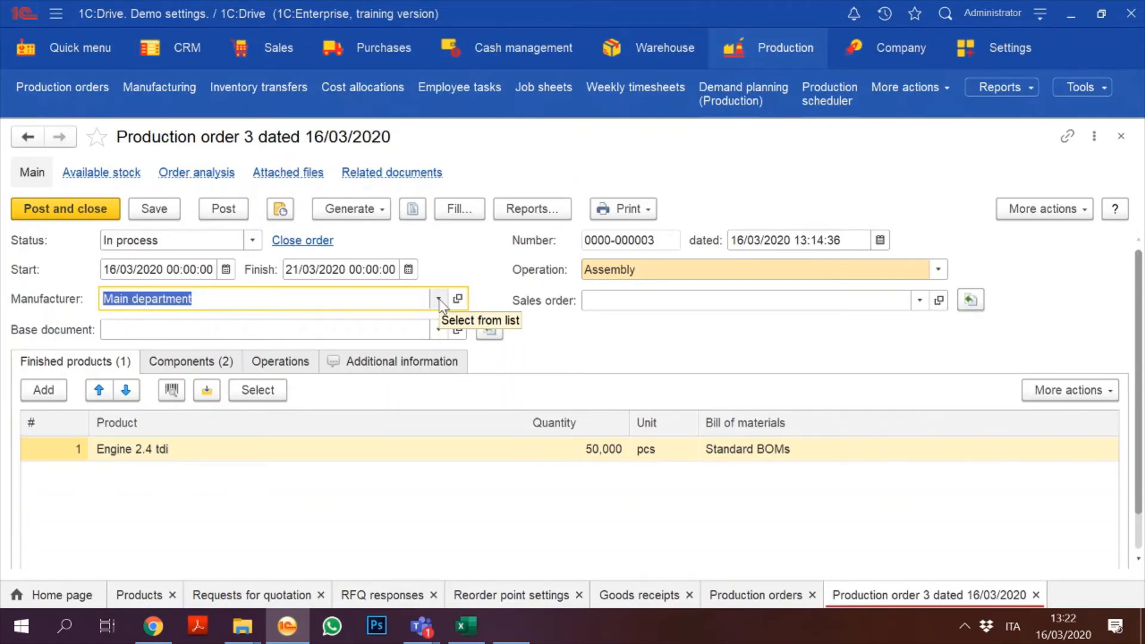
{"action": "left_click", "coordinate": [440, 299]}
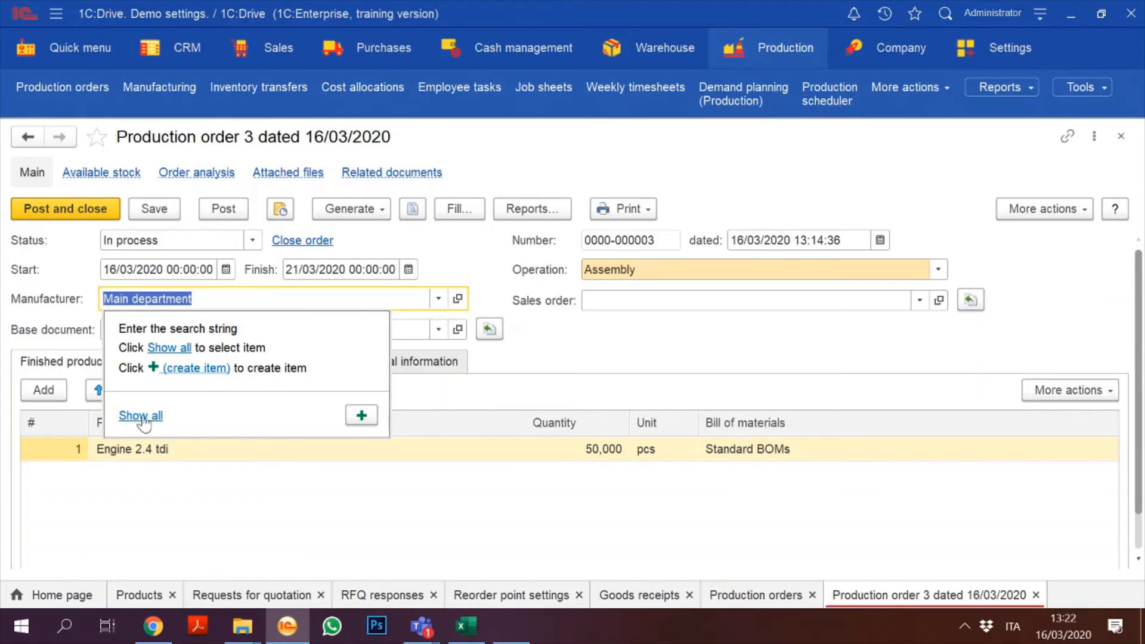
{"action": "left_click", "coordinate": [489, 246]}
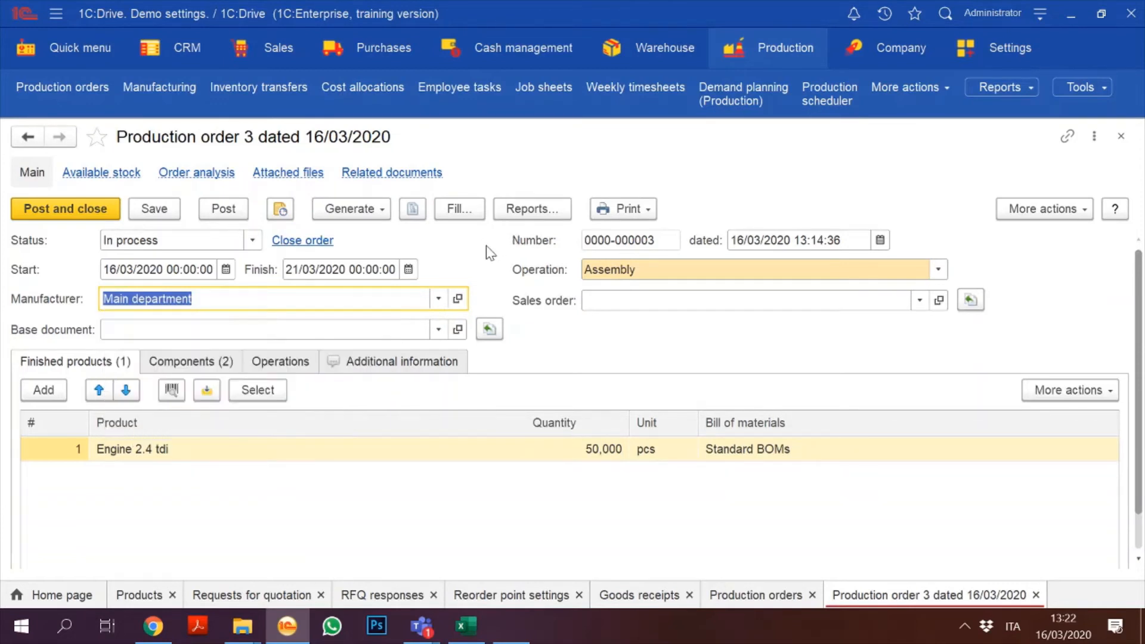
{"action": "left_click", "coordinate": [439, 300]}
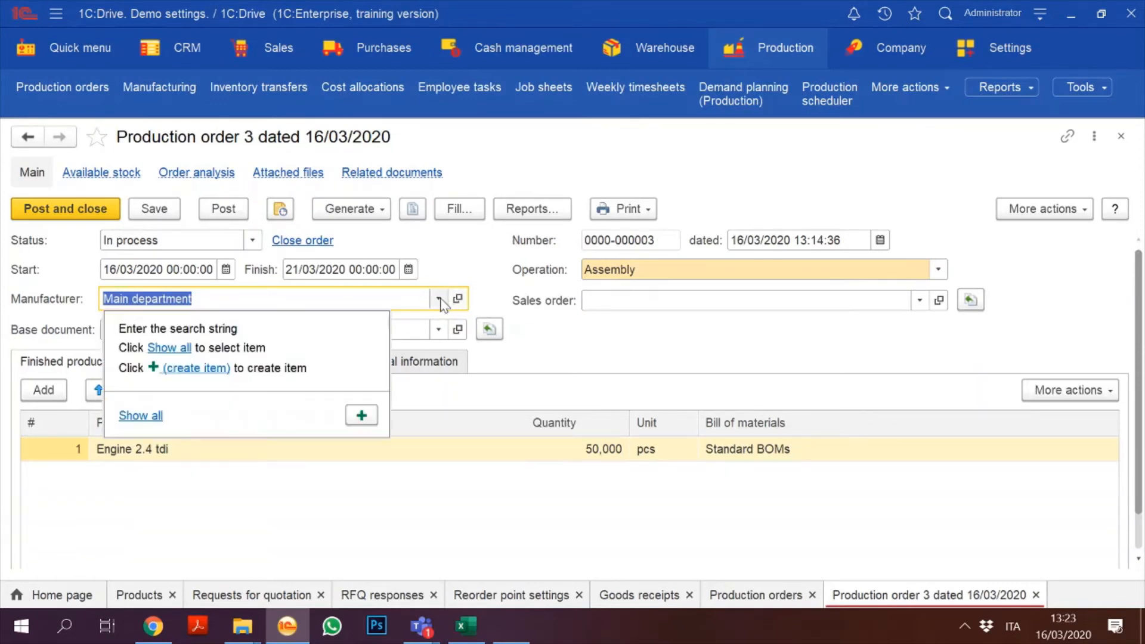
{"action": "left_click", "coordinate": [143, 415]}
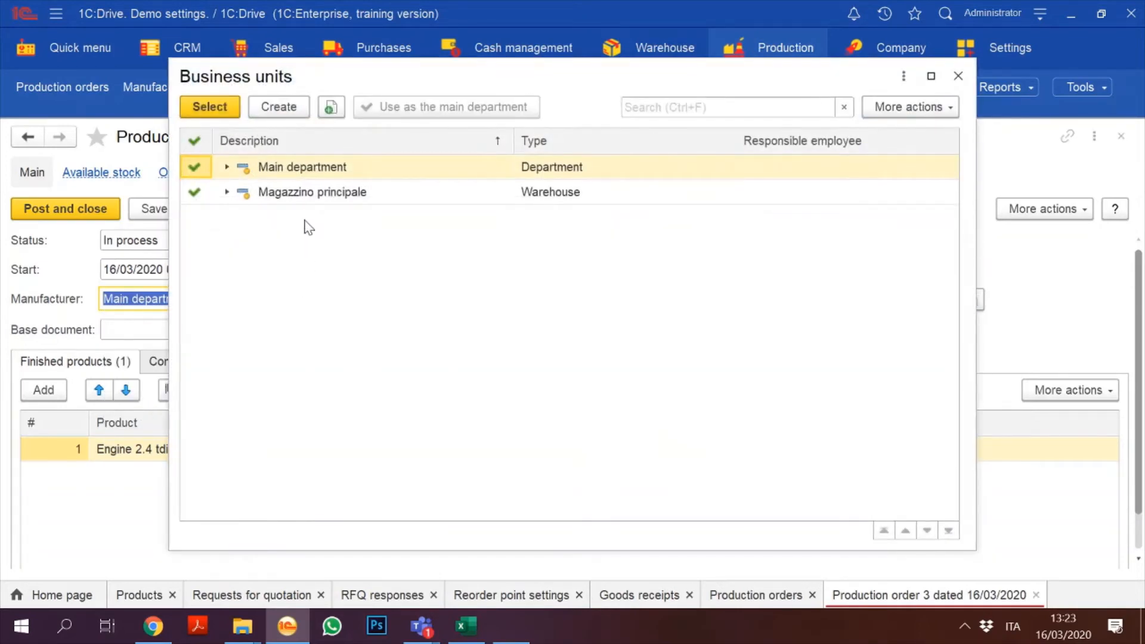
{"action": "double_click", "coordinate": [283, 192]}
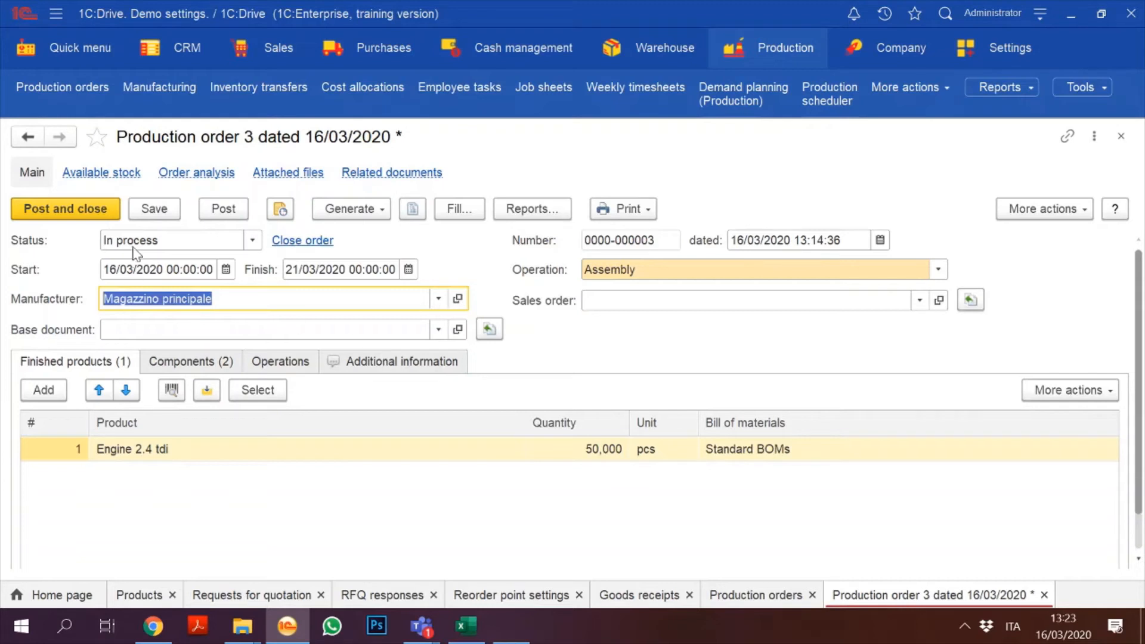
{"action": "left_click", "coordinate": [154, 210]}
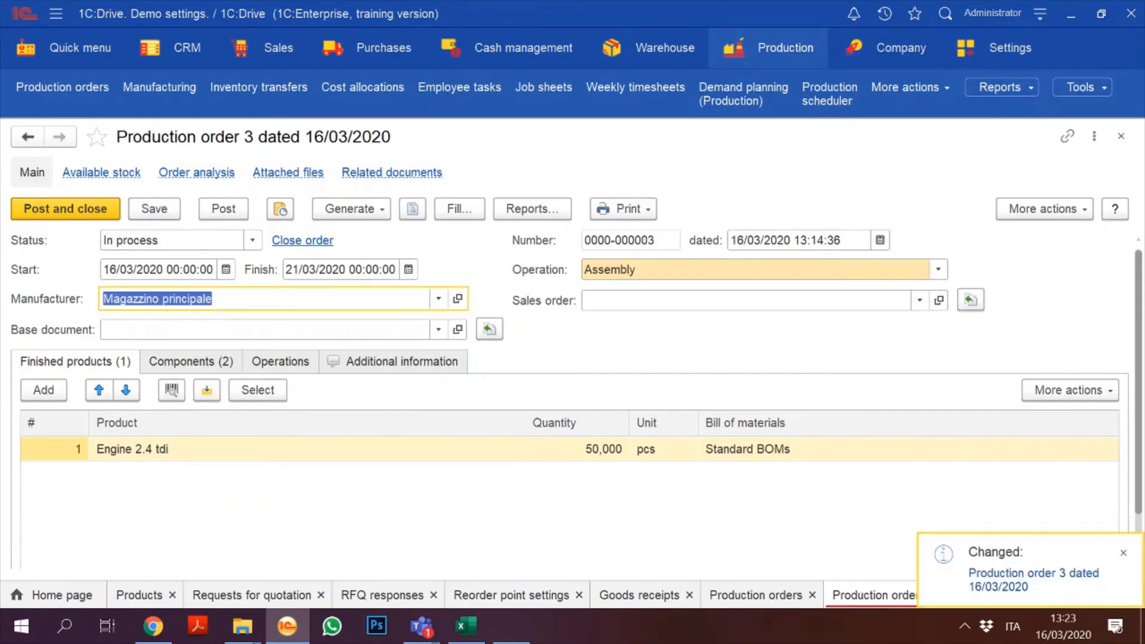
Step: Generate a Manufacturing document from Production order 3 and try Post and close
{"action": "left_click", "coordinate": [350, 209]}
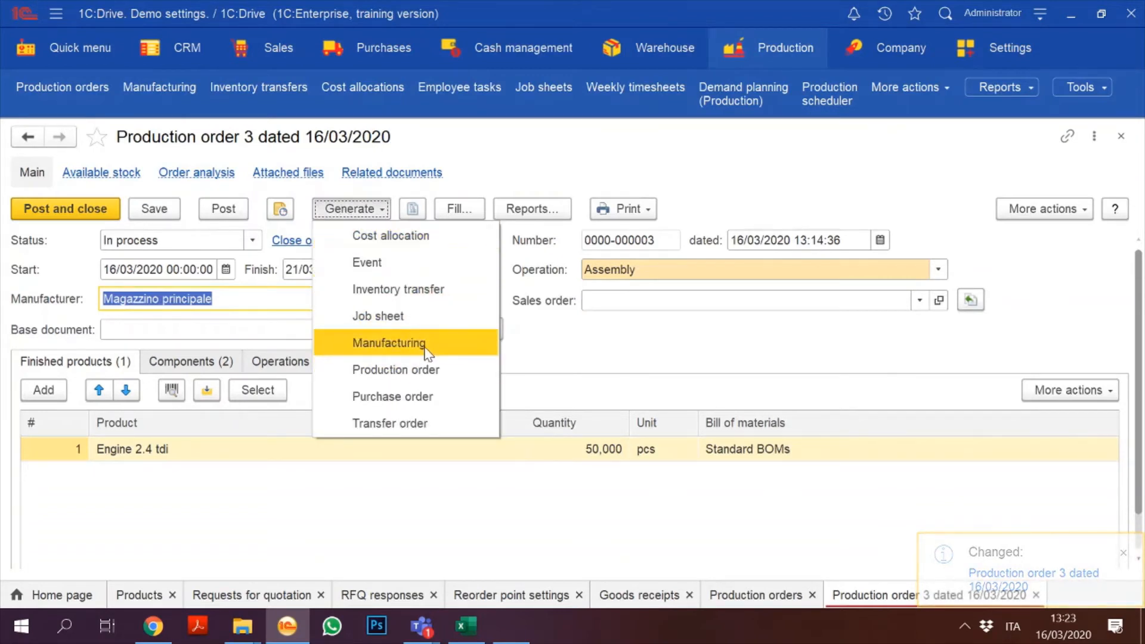
{"action": "left_click", "coordinate": [427, 348]}
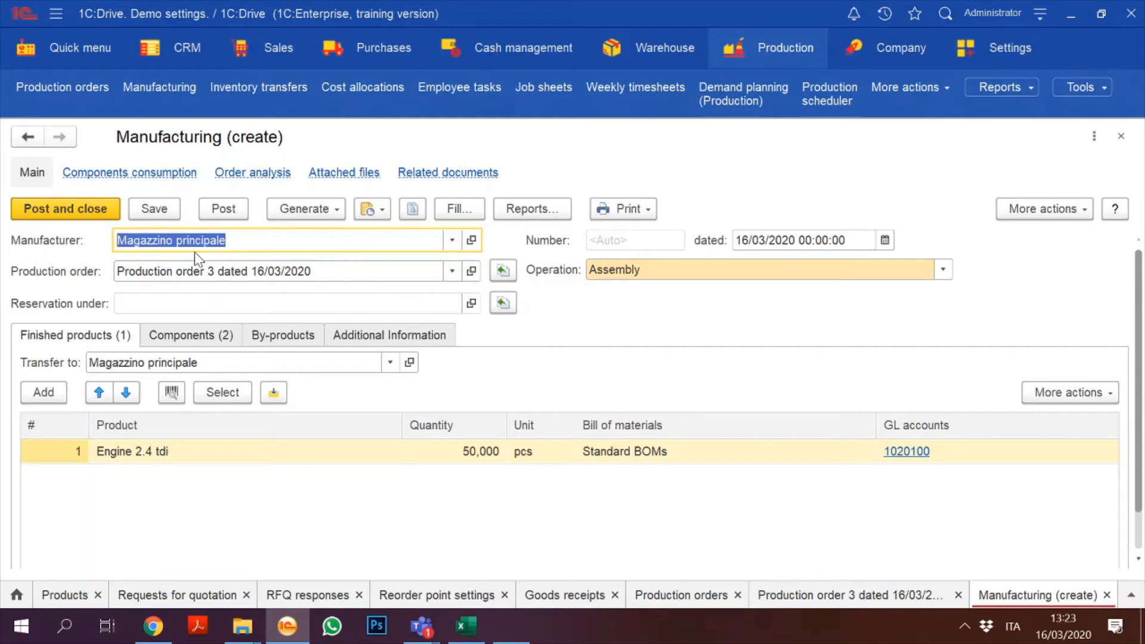
{"action": "left_click", "coordinate": [107, 207]}
Step: Review the reservation setting and the Finished products and Components tabs (Pistone MP4, Cilindro AK2)
{"action": "left_click", "coordinate": [179, 304]}
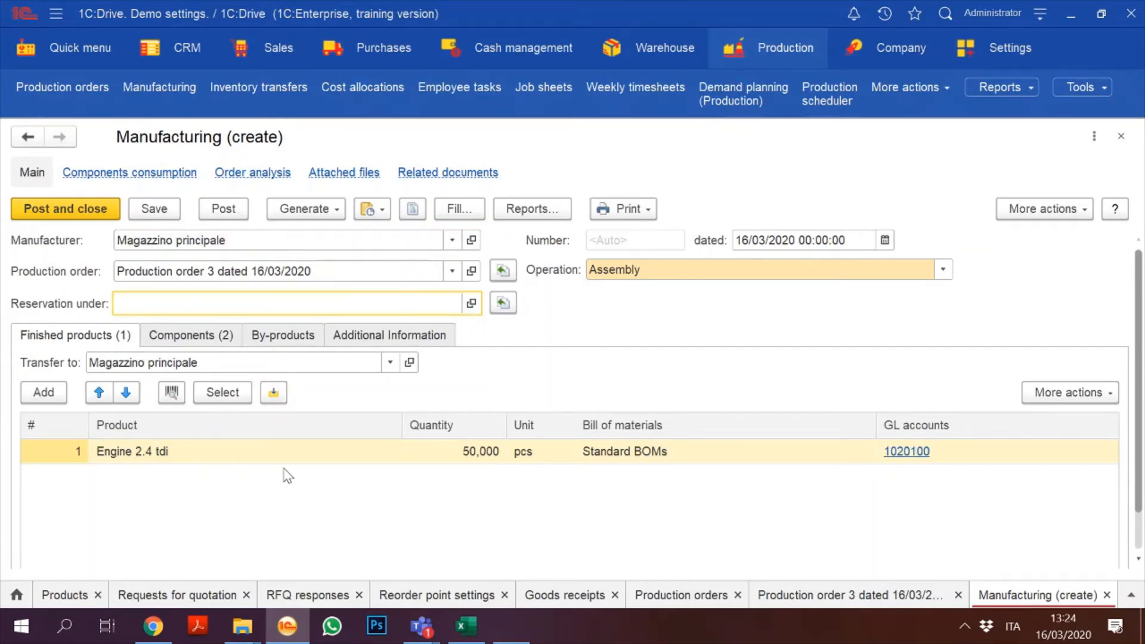
{"action": "left_click", "coordinate": [202, 338]}
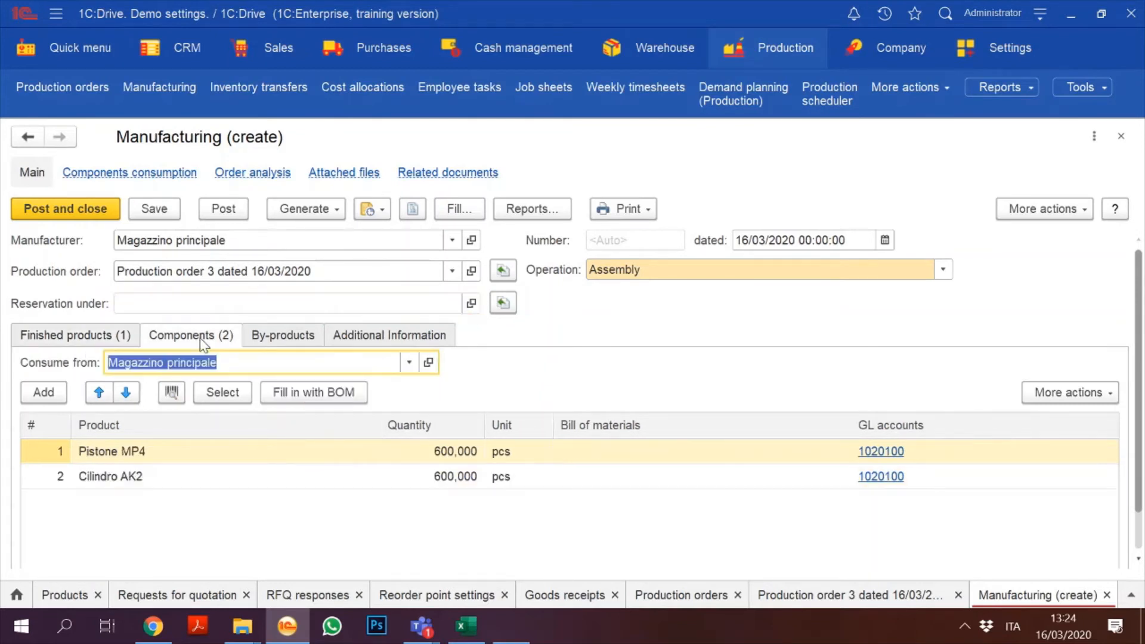
{"action": "left_click", "coordinate": [90, 341]}
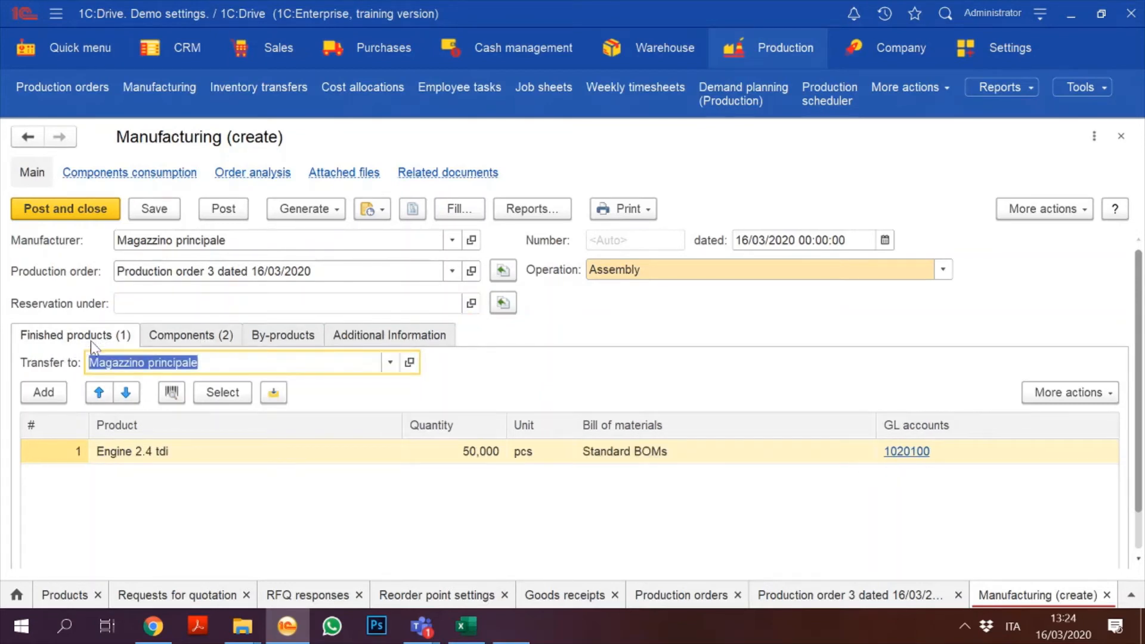
{"action": "left_click", "coordinate": [200, 338]}
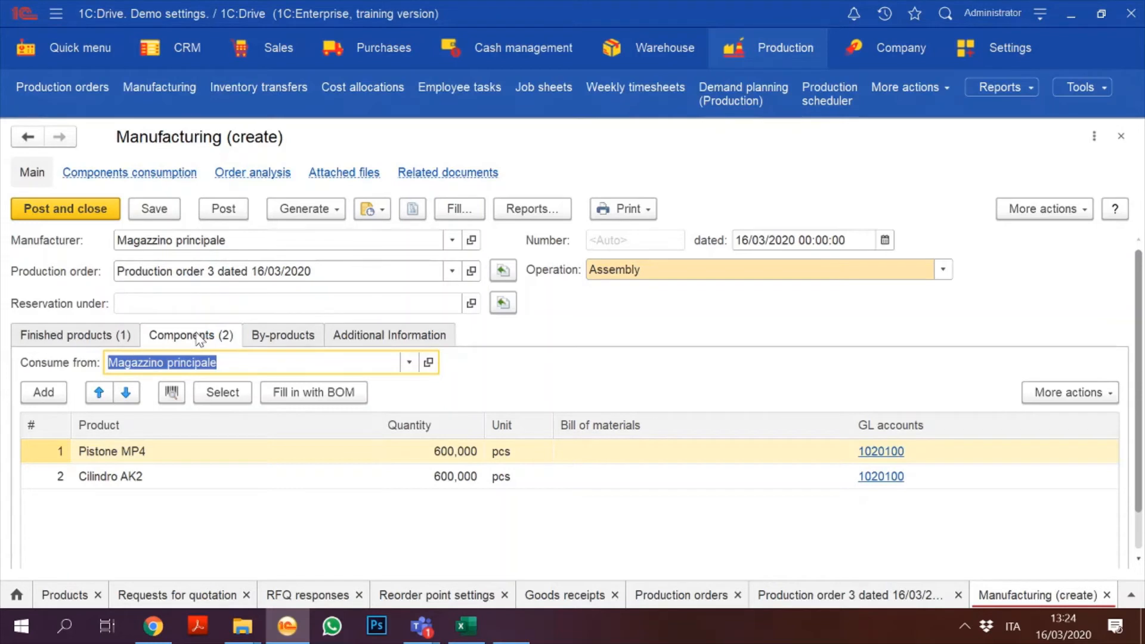
Step: Change component quantities to 602,000 pcs Pistone MP4 and 601,000 pcs Cilindro AK2
{"action": "left_click", "coordinate": [447, 453]}
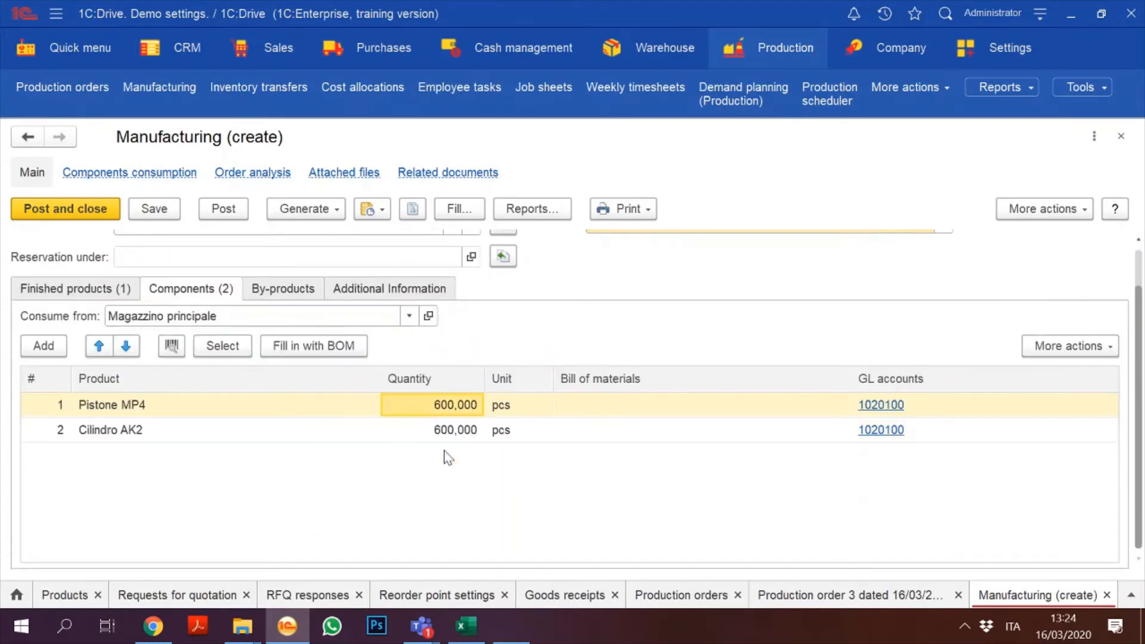
{"action": "left_click", "coordinate": [439, 405]}
{"action": "left_click", "coordinate": [436, 405]}
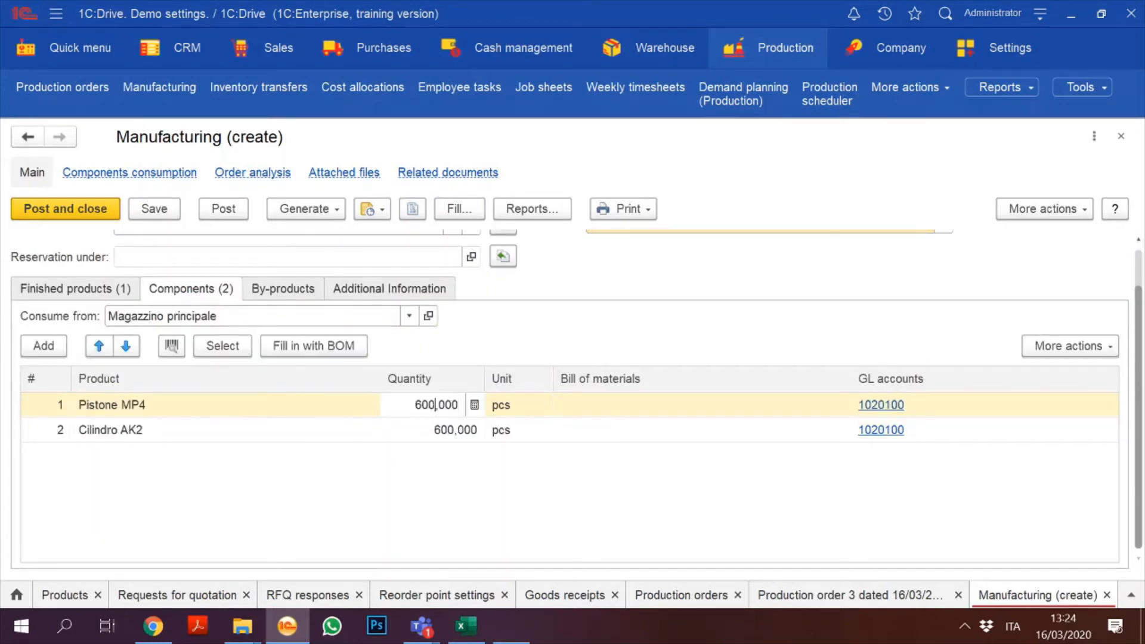
{"action": "key", "text": "BackSpace"}
{"action": "type", "text": "2"}
{"action": "left_click", "coordinate": [442, 431]}
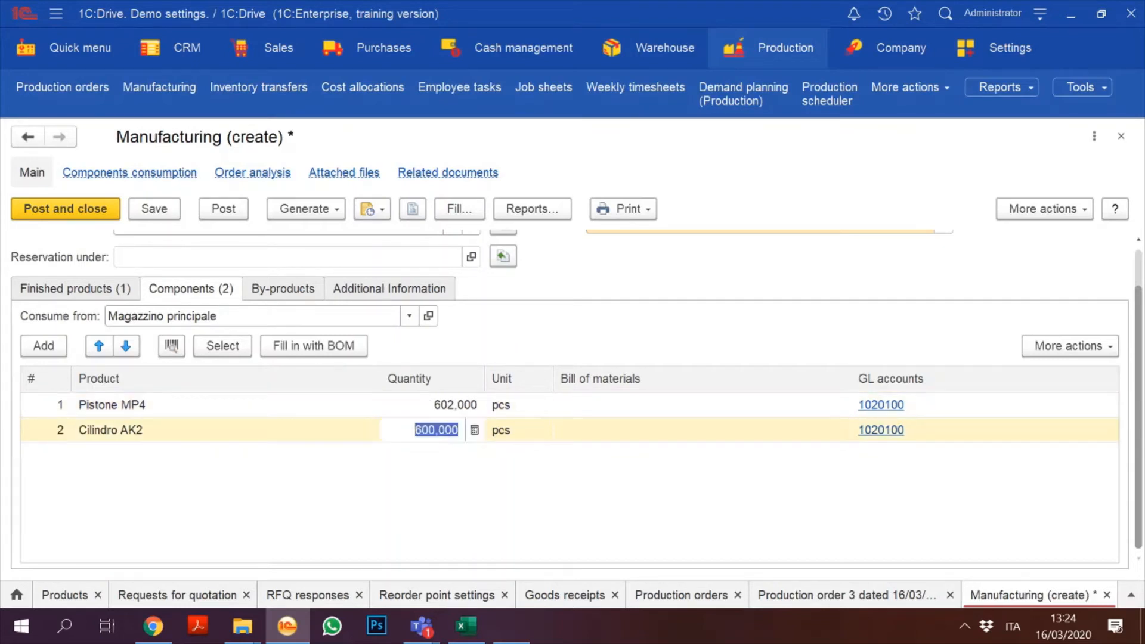
{"action": "left_click", "coordinate": [435, 429]}
{"action": "key", "text": "BackSpace"}
{"action": "type", "text": "1"}
{"action": "left_click", "coordinate": [461, 467]}
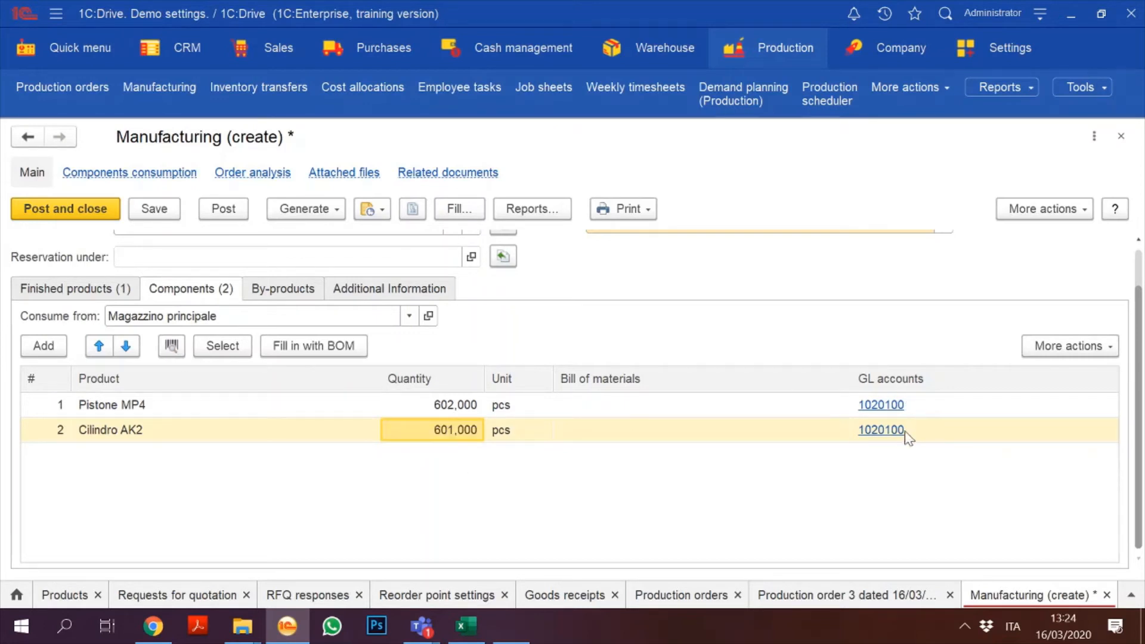
{"action": "scroll", "coordinate": [1140, 263], "scroll_direction": "up", "scroll_amount": 2}
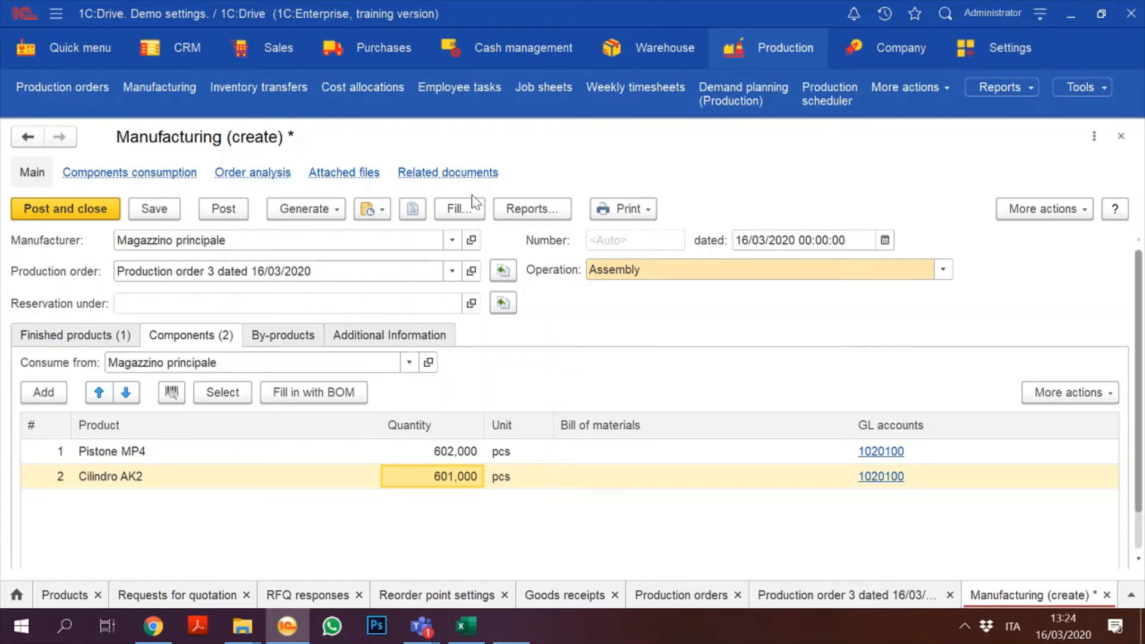
Step: Post the manufacturing document and generate its Components consumption report
{"action": "left_click", "coordinate": [236, 210]}
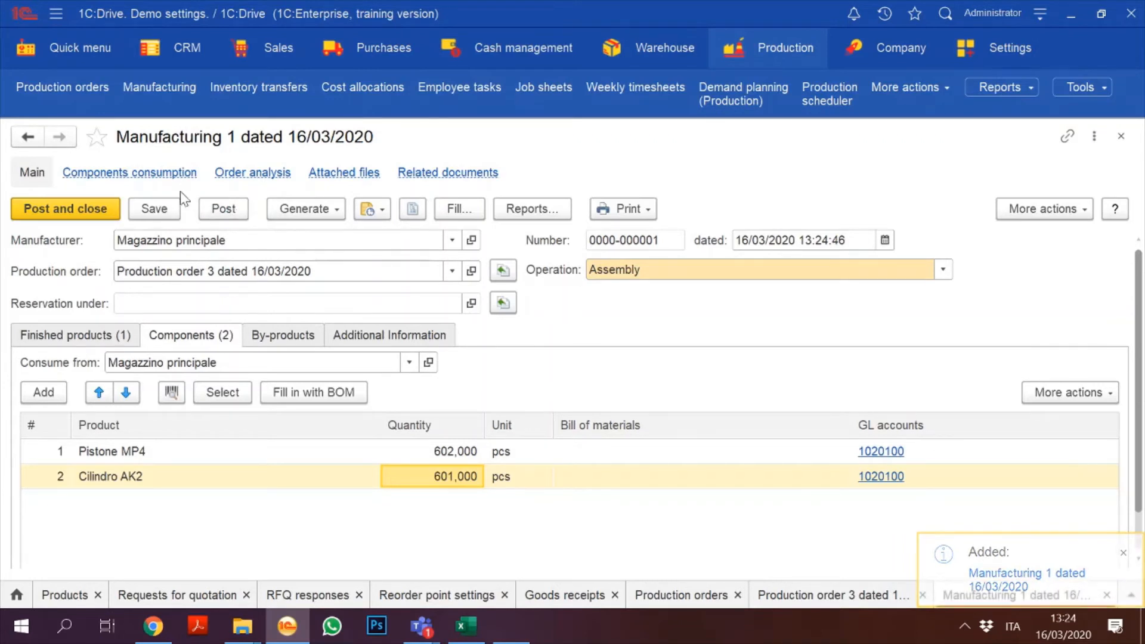
{"action": "left_click", "coordinate": [150, 173]}
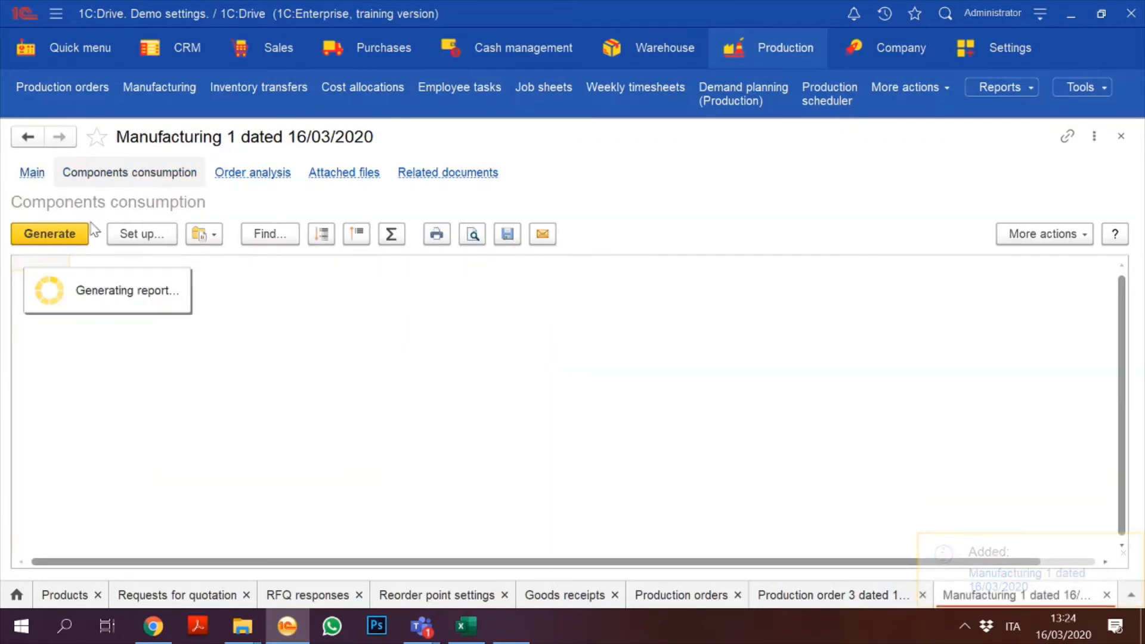
{"action": "left_click", "coordinate": [66, 234]}
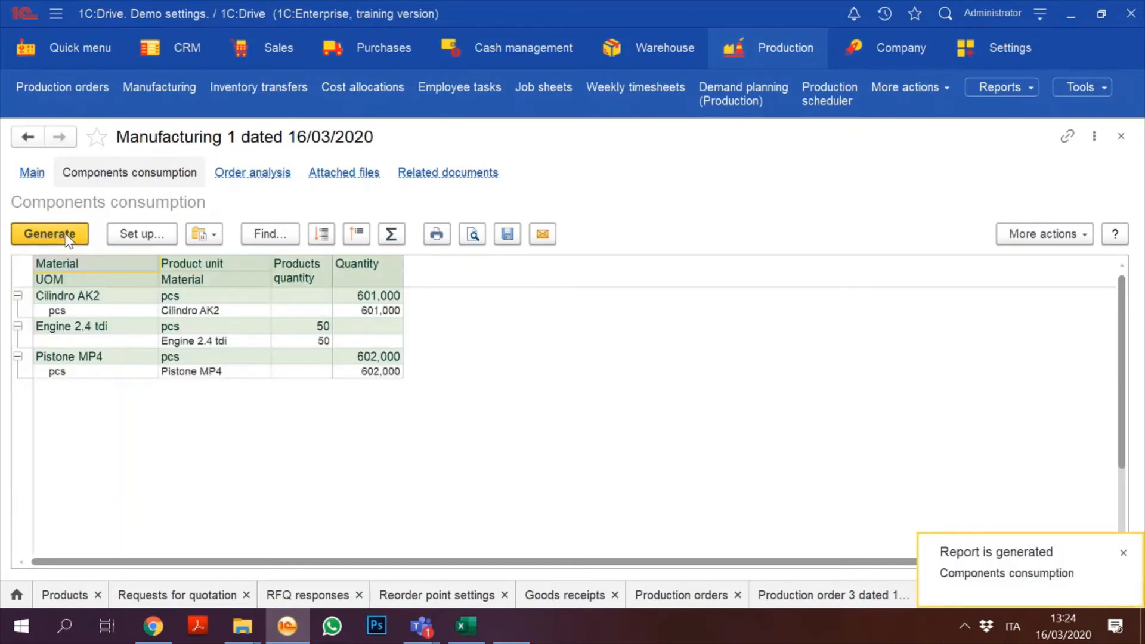
{"action": "left_click", "coordinate": [310, 342]}
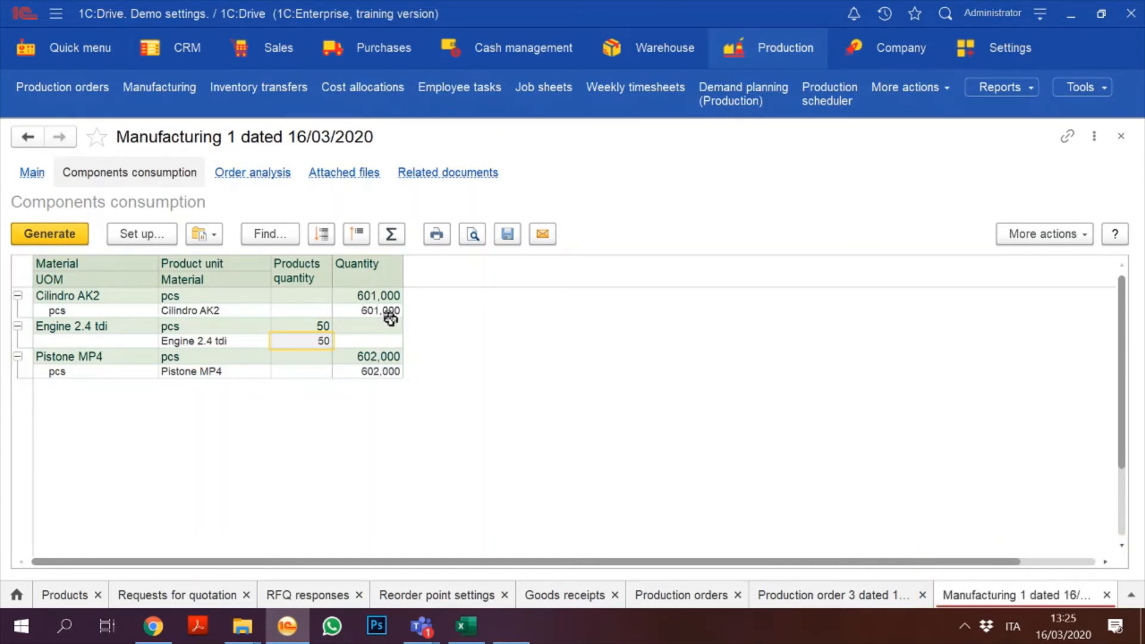
Step: Post and close Manufacturing 1, then post and close Production order 3
{"action": "left_click", "coordinate": [32, 173]}
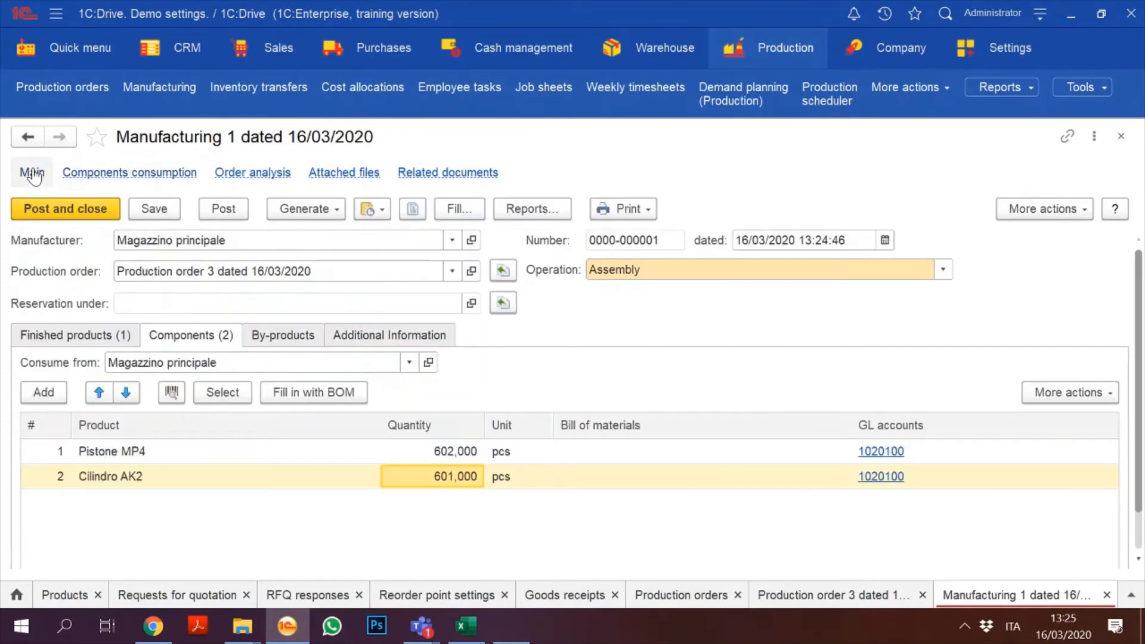
{"action": "left_click", "coordinate": [81, 216]}
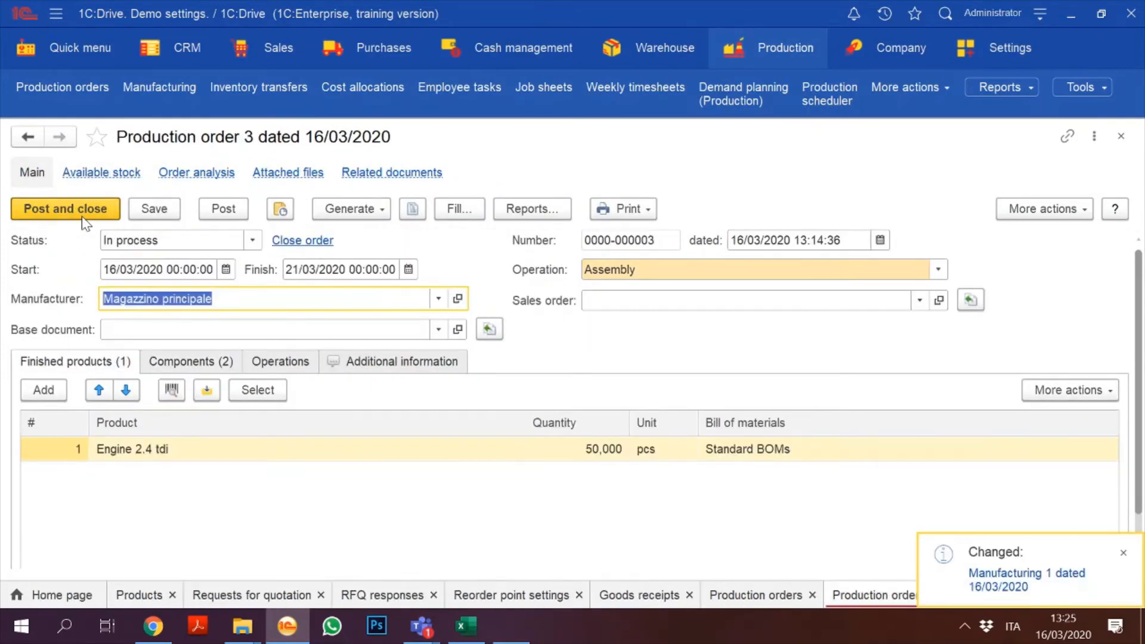
{"action": "left_click", "coordinate": [84, 218]}
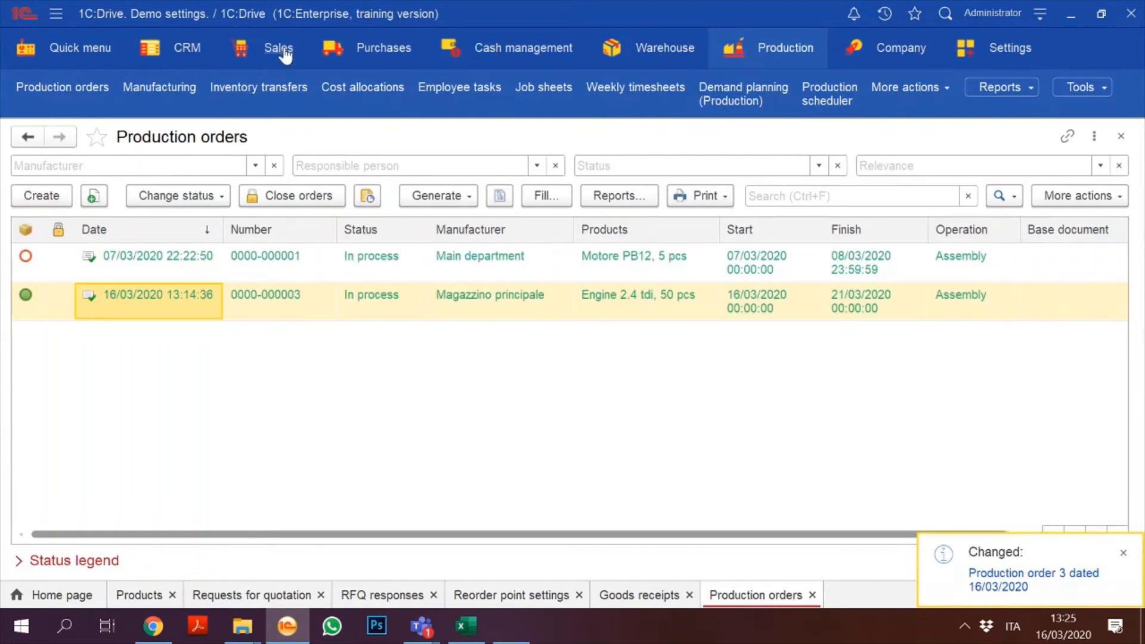
{"action": "left_click", "coordinate": [280, 50]}
Step: Open the Available stock report from Sales reports and generate it
{"action": "left_click", "coordinate": [285, 54]}
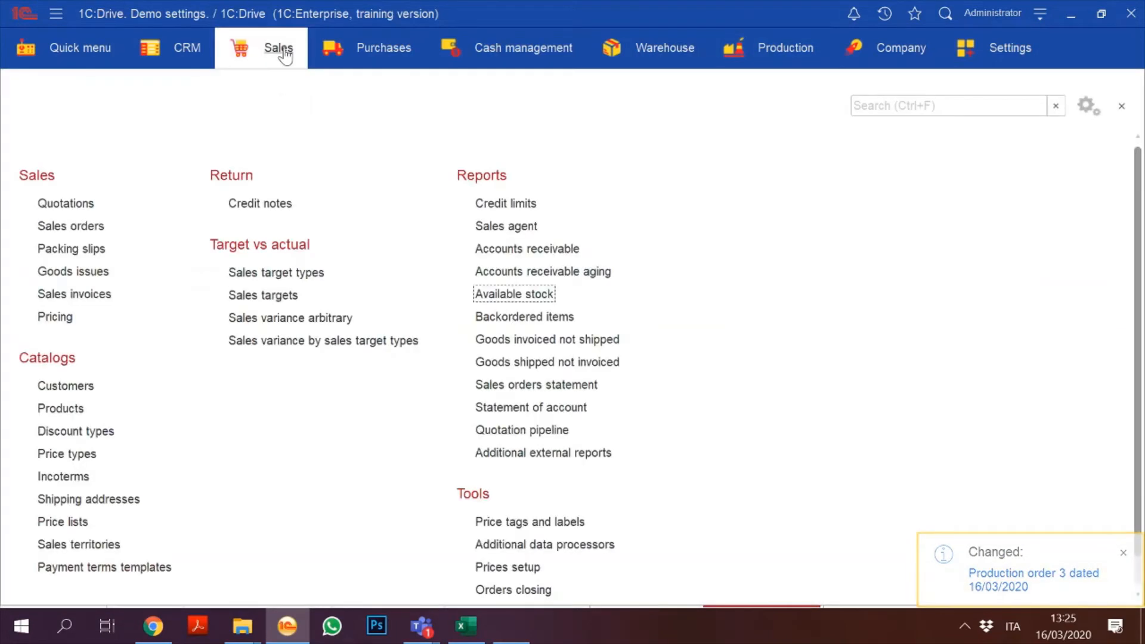
{"action": "left_click", "coordinate": [540, 295]}
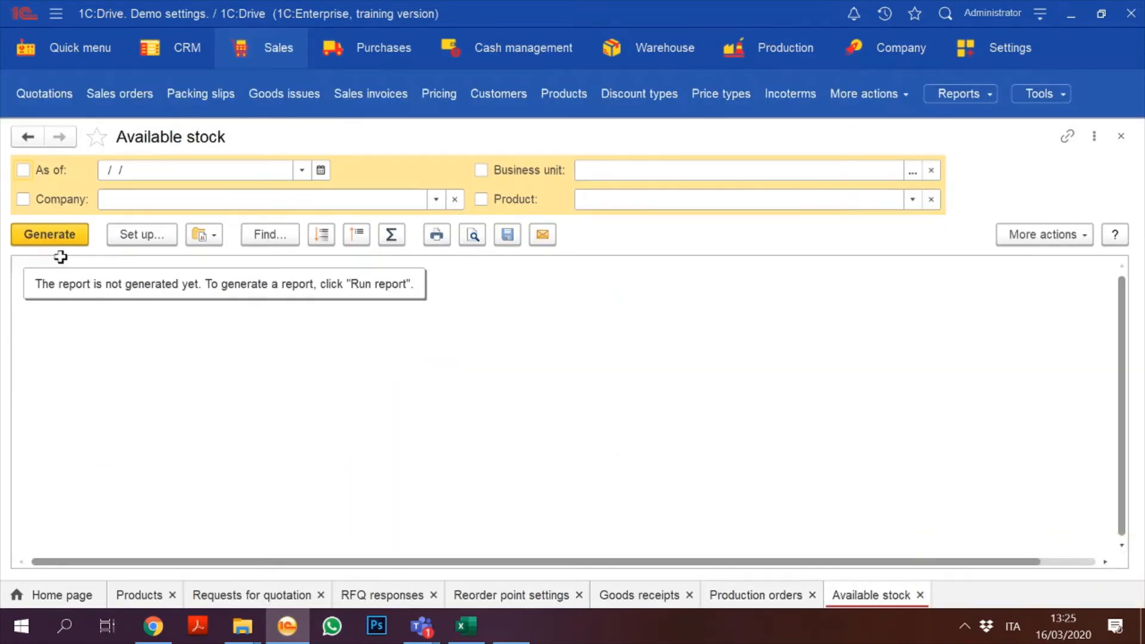
{"action": "left_click", "coordinate": [48, 235]}
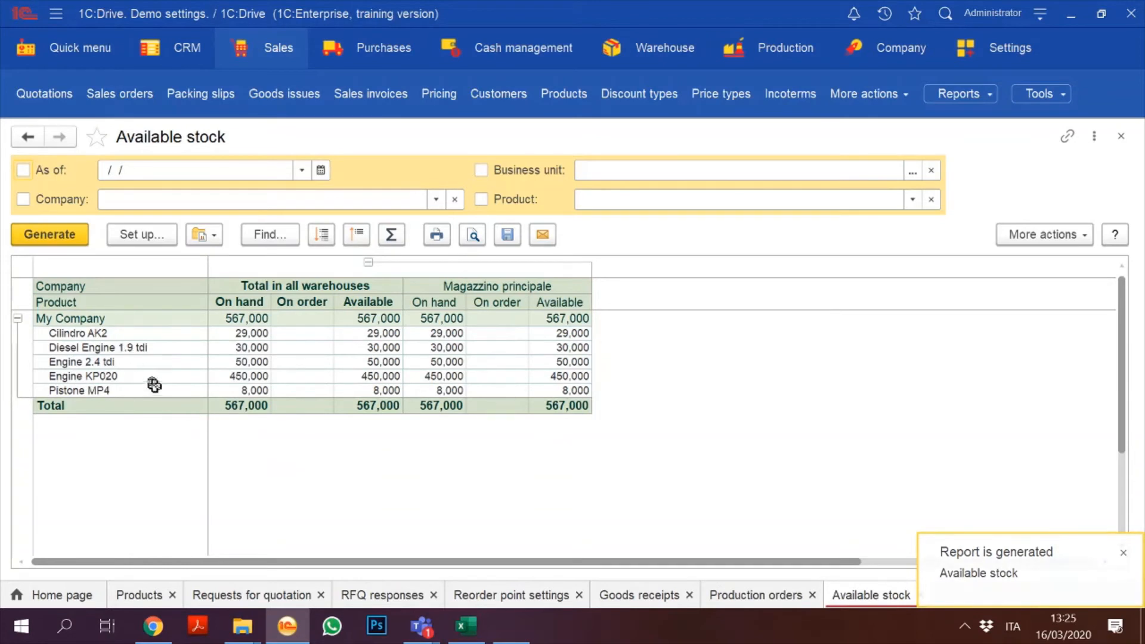
Step: Check stock figures for Pistone MP4, Cilindro AK2, Engine KP020 and Engine 2.4 tdi (50,000)
{"action": "left_click", "coordinate": [249, 390]}
{"action": "key", "text": "Up"}
{"action": "key", "text": "Up"}
{"action": "key", "text": "Up"}
{"action": "key", "text": "Up"}
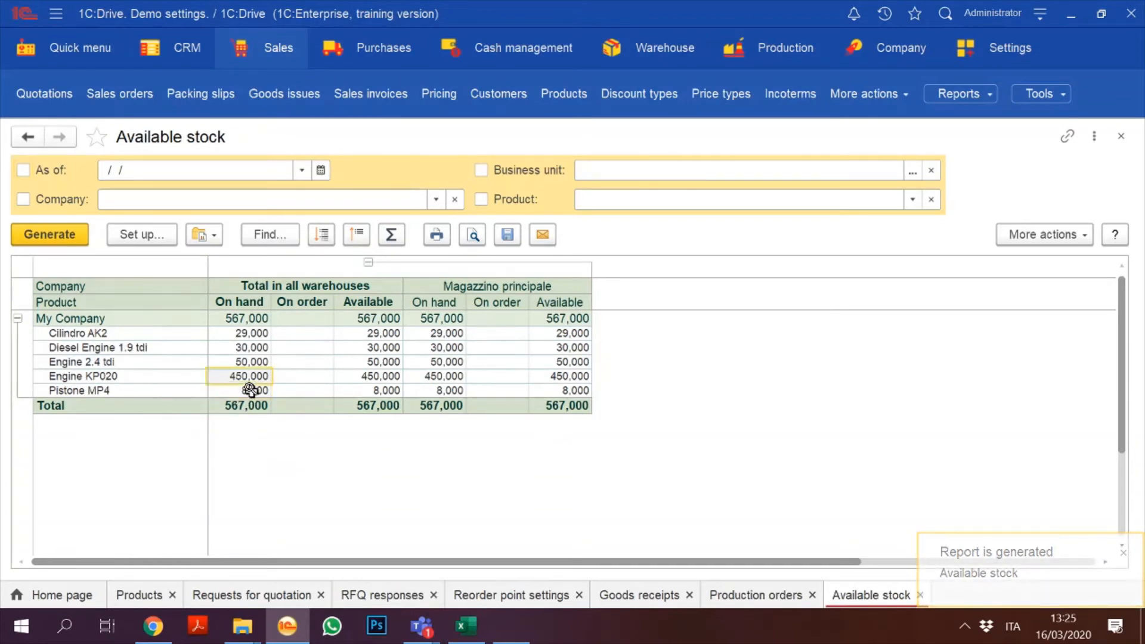
{"action": "key", "text": "Down"}
{"action": "key", "text": "Down"}
{"action": "key", "text": "Down"}
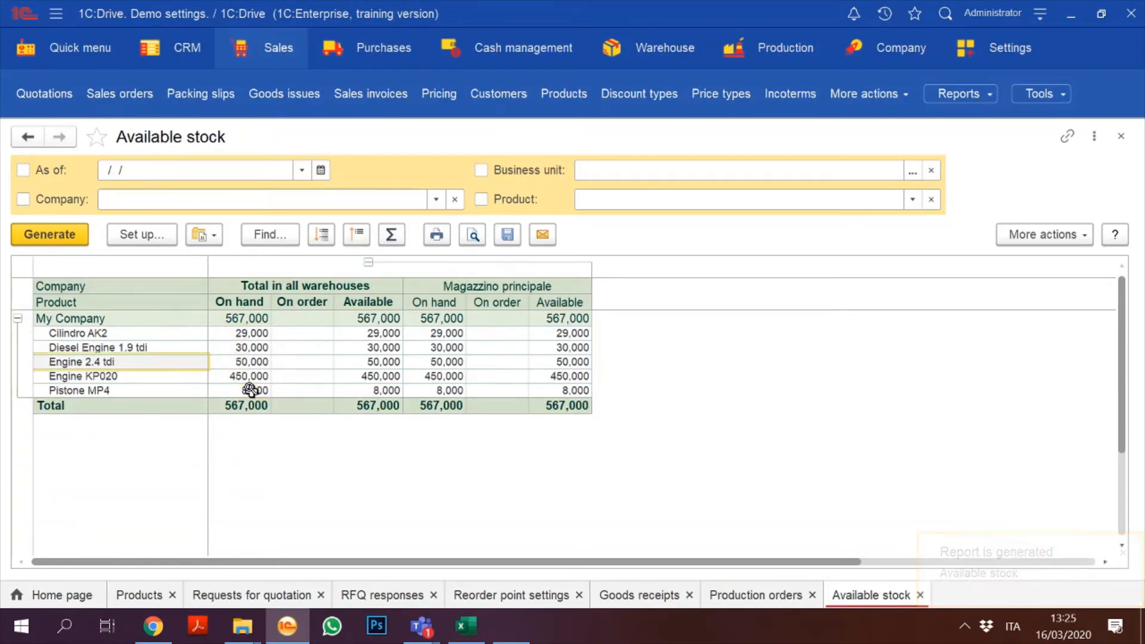
{"action": "key", "text": "Up"}
{"action": "key", "text": "Right"}
{"action": "key", "text": "Right"}
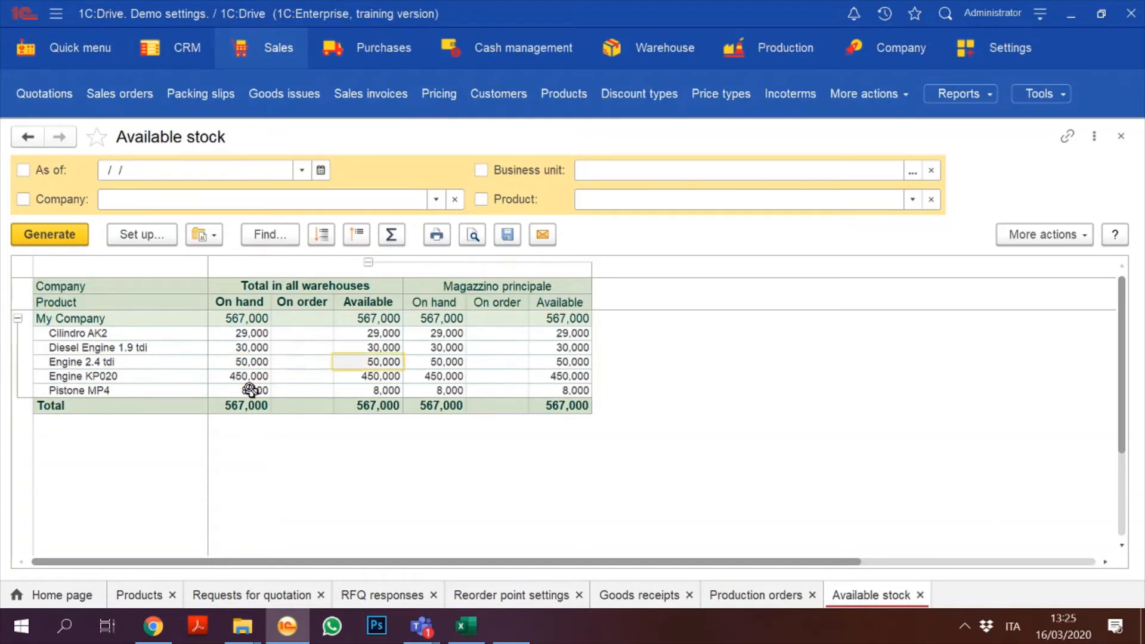
{"action": "key", "text": "Right"}
{"action": "key", "text": "Right"}
{"action": "key", "text": "Left"}
{"action": "key", "text": "Left"}
{"action": "key", "text": "Left"}
{"action": "key", "text": "Left"}
{"action": "key", "text": "Left"}
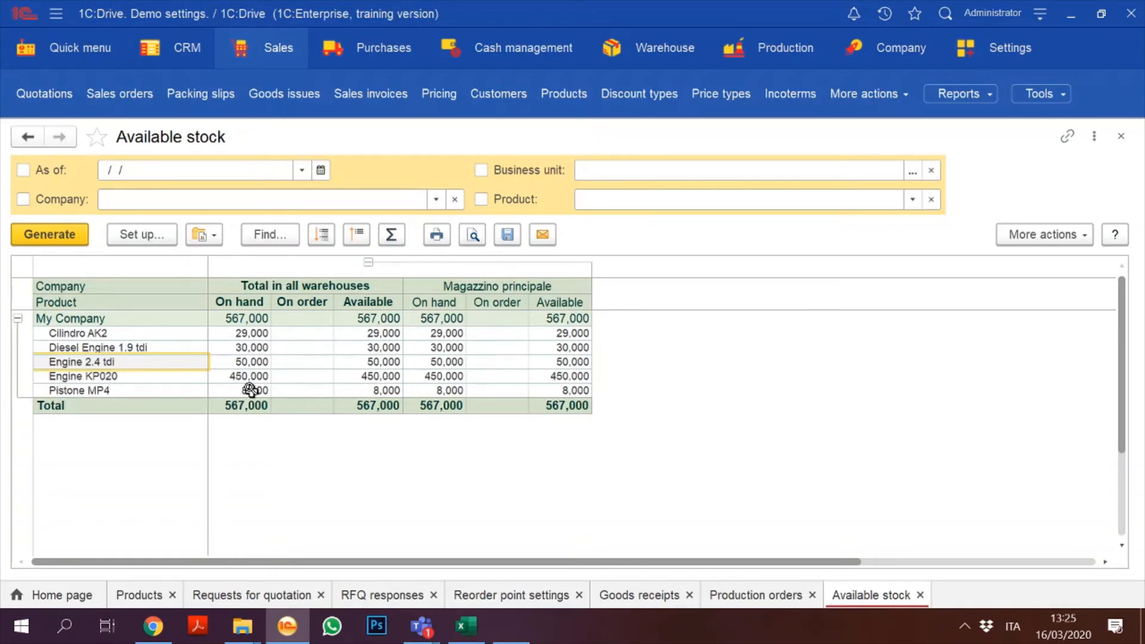
{"action": "left_click", "coordinate": [378, 52]}
{"action": "left_click", "coordinate": [378, 53]}
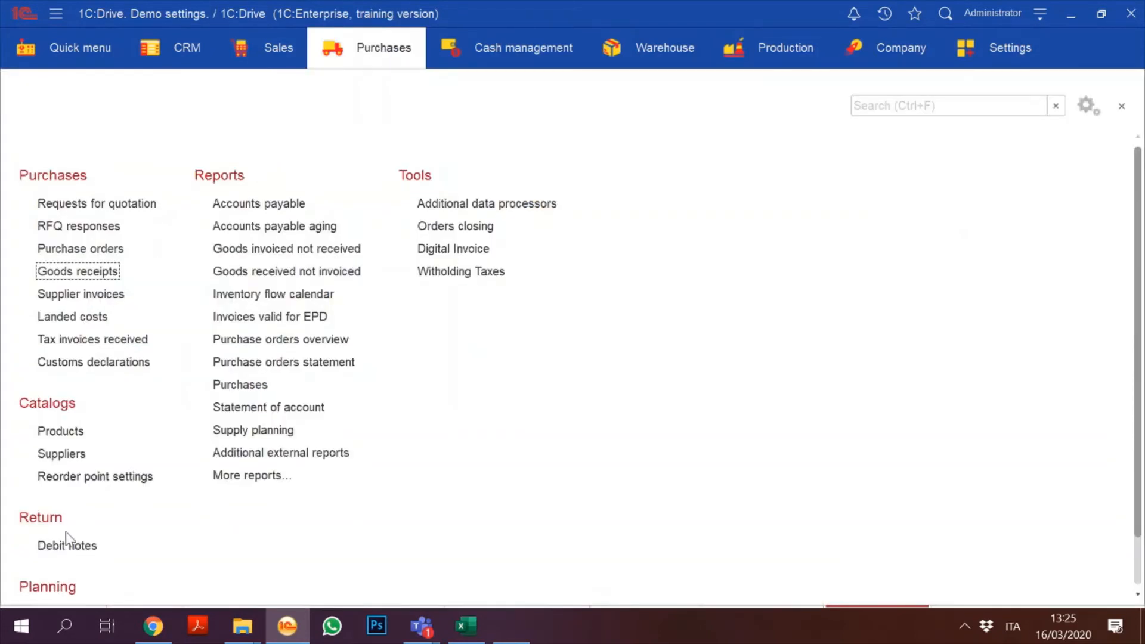
{"action": "key", "text": "Right"}
{"action": "key", "text": "Down"}
{"action": "key", "text": "Down"}
{"action": "key", "text": "Down"}
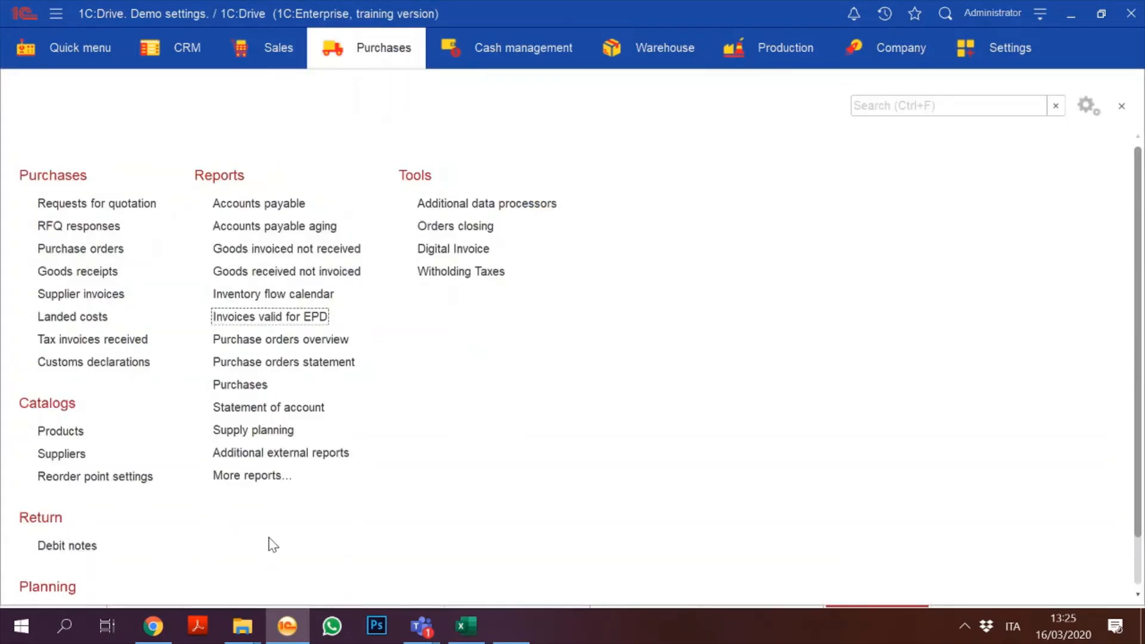
{"action": "scroll", "coordinate": [1138, 325], "scroll_direction": "down", "scroll_amount": 2}
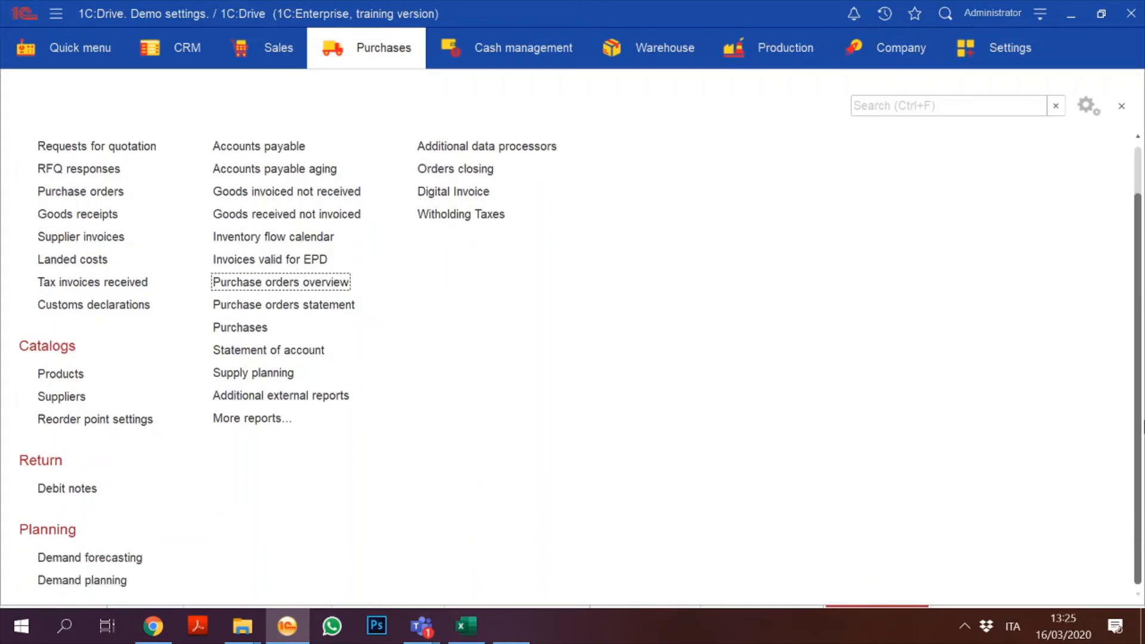
{"action": "left_click", "coordinate": [81, 581]}
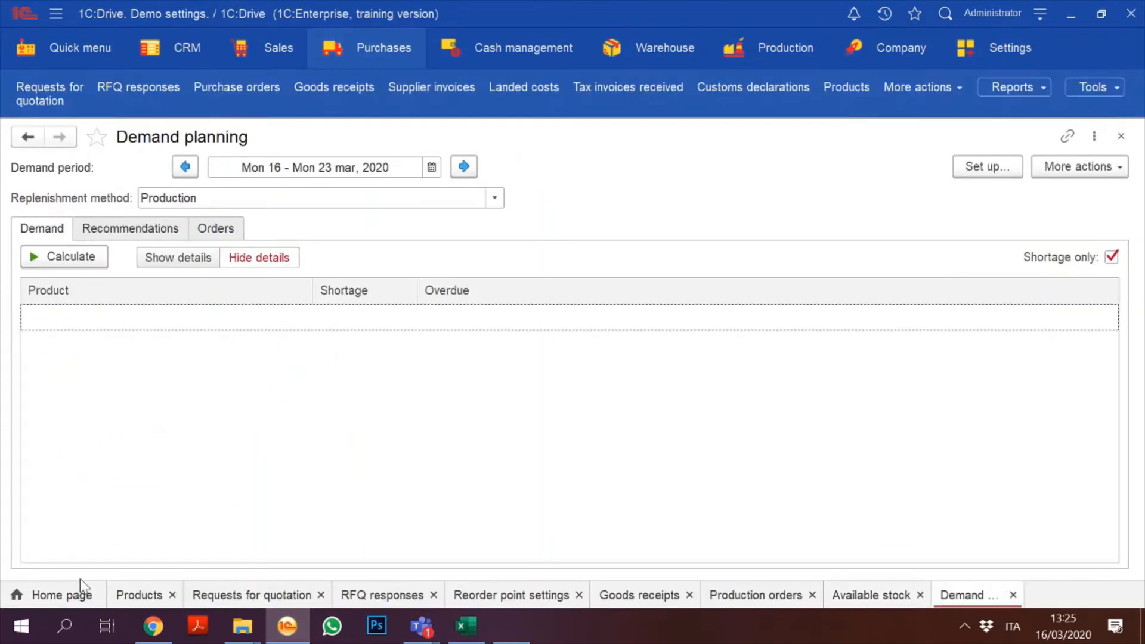
{"action": "left_click", "coordinate": [54, 260]}
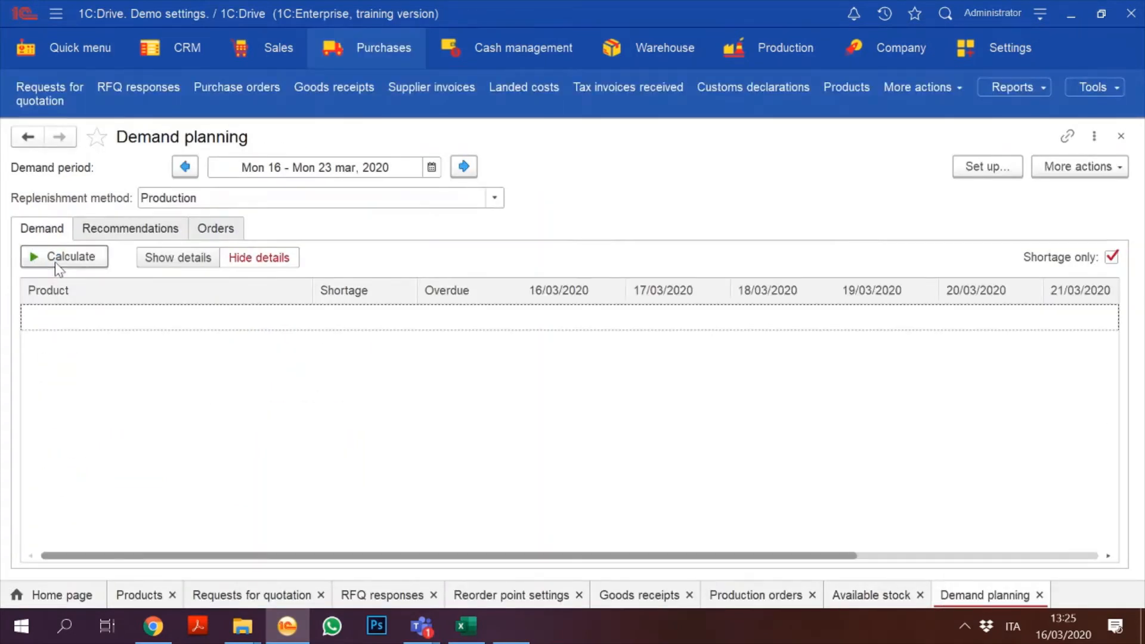
{"action": "left_click", "coordinate": [493, 199]}
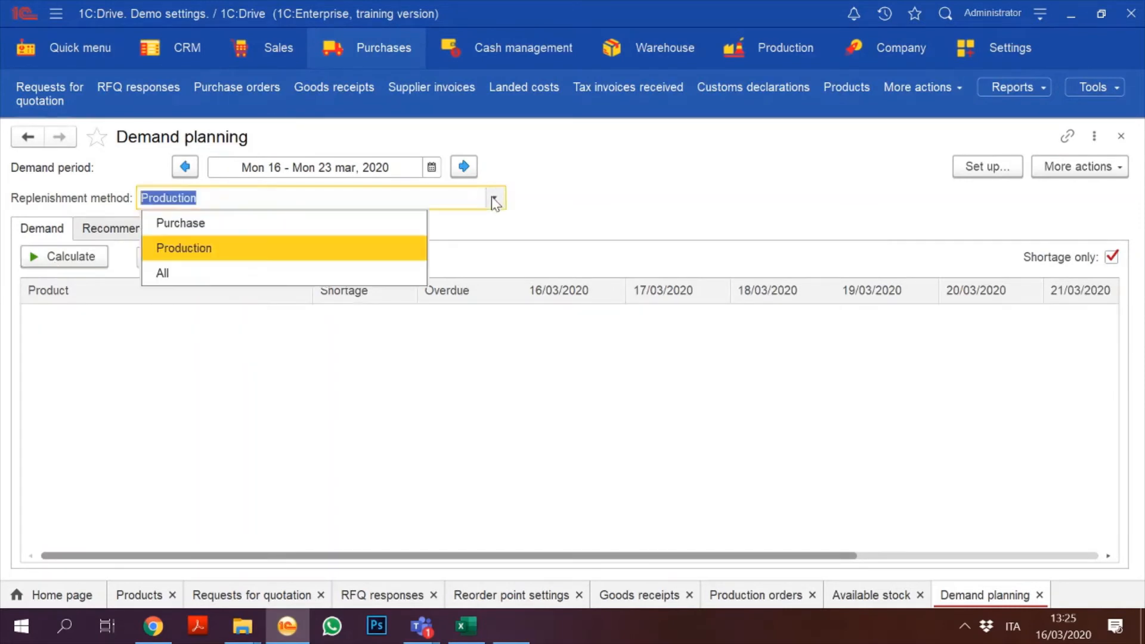
{"action": "left_click", "coordinate": [281, 270]}
{"action": "left_click", "coordinate": [82, 263]}
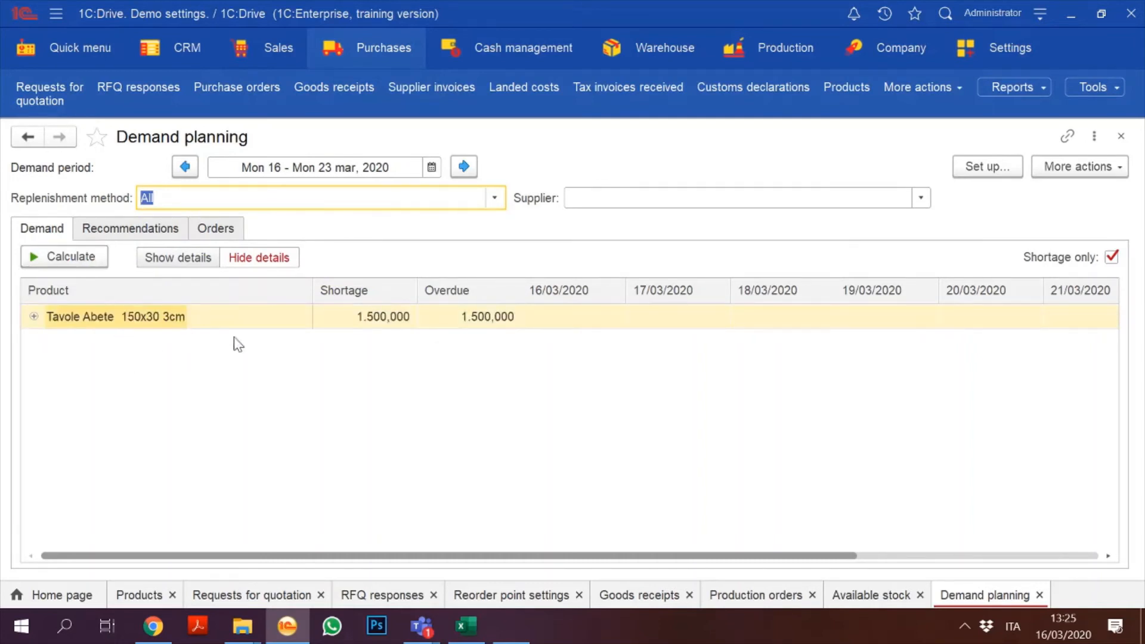
{"action": "left_click", "coordinate": [1121, 137]}
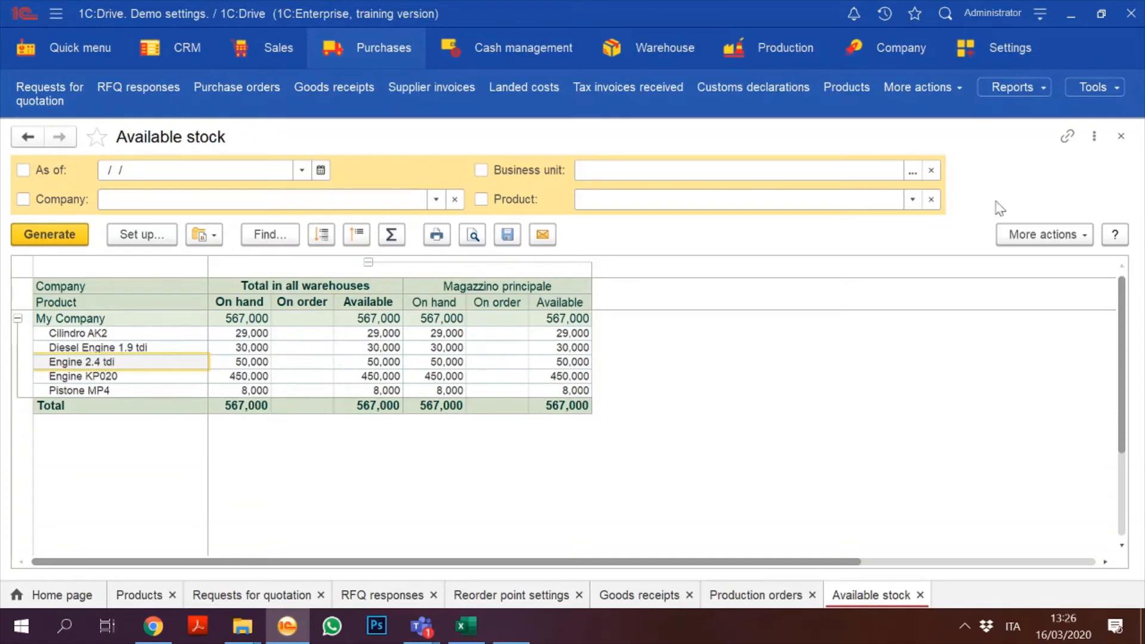
{"action": "mouse_move", "coordinate": [417, 633]}
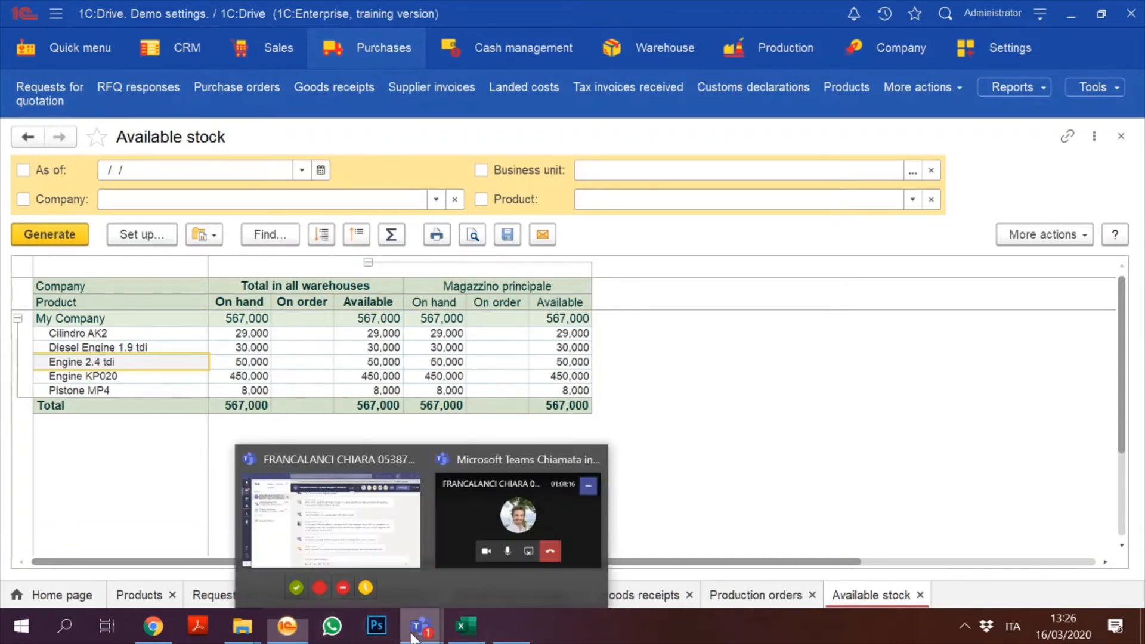
Step: Switch to the Teams meeting chat and scroll through the students' questions on demand planning
{"action": "left_click", "coordinate": [359, 503]}
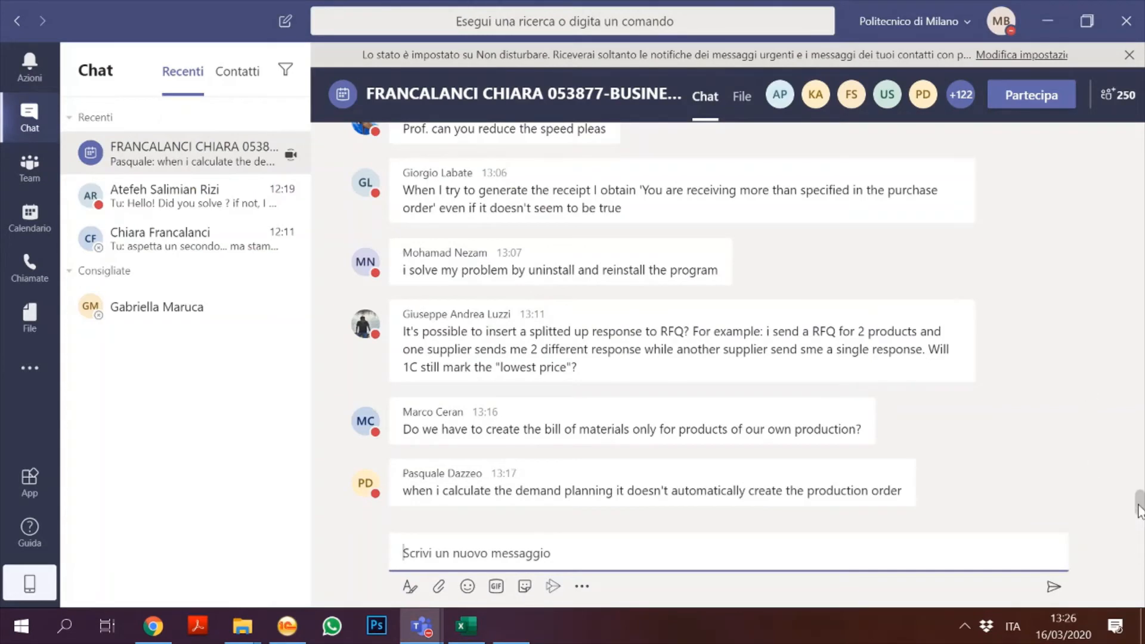
{"action": "left_click_drag", "start_coordinate": [1140, 514], "coordinate": [1140, 498]}
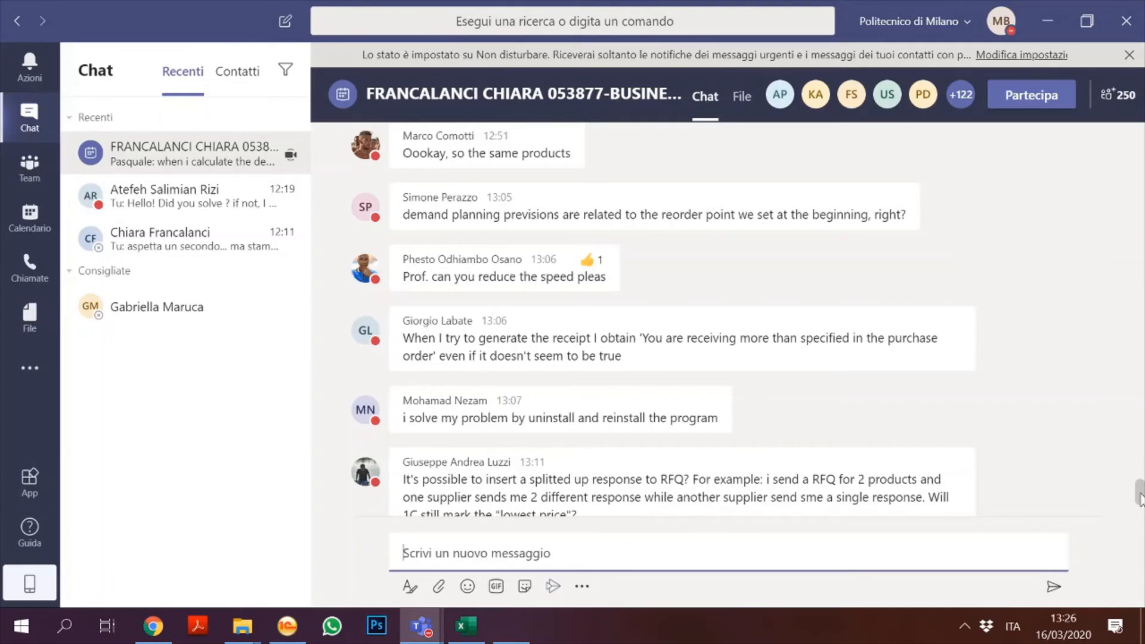
{"action": "left_click_drag", "start_coordinate": [1140, 497], "coordinate": [1140, 508]}
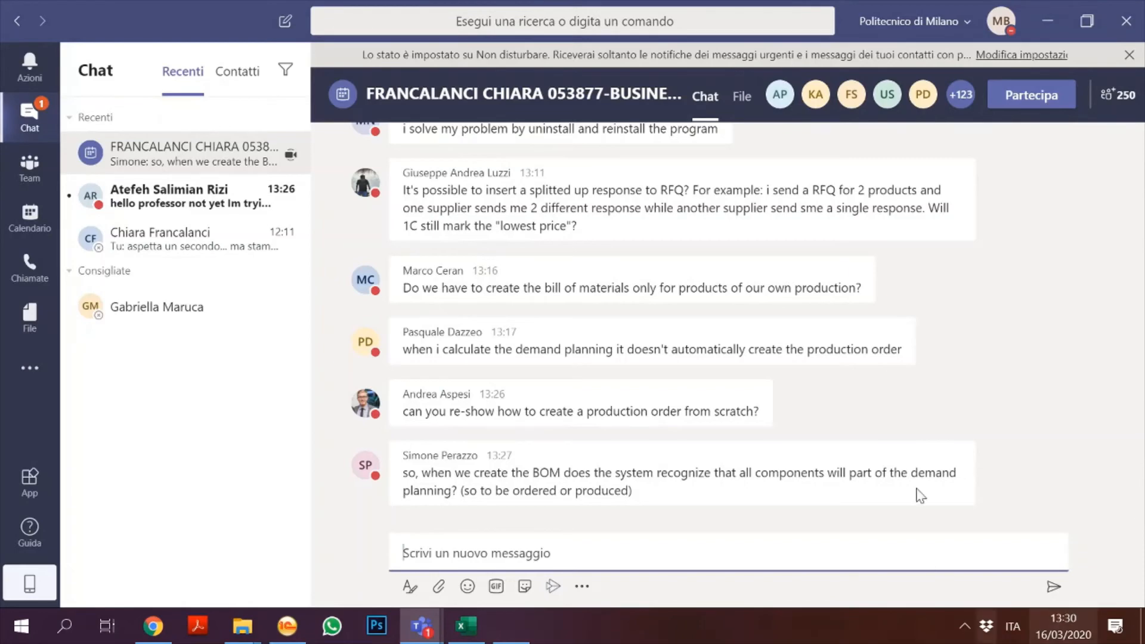
Step: Close the Available stock, Production orders and Goods receipts tabs in 1C:Drive
{"action": "left_click", "coordinate": [289, 631]}
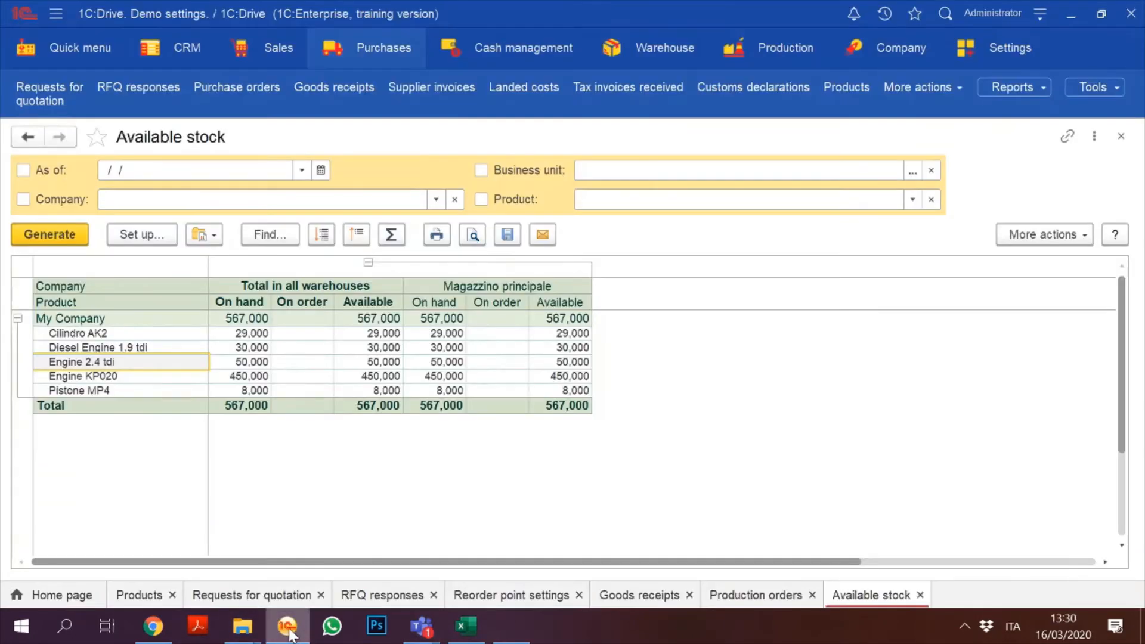
{"action": "left_click", "coordinate": [1120, 136]}
{"action": "left_click", "coordinate": [1121, 136]}
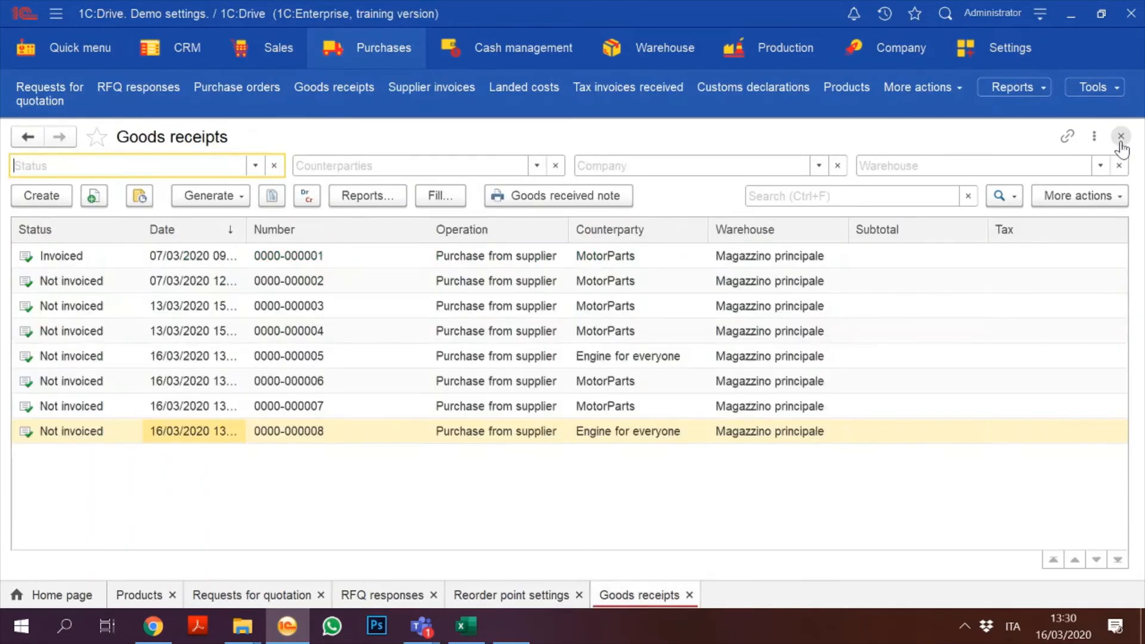
{"action": "left_click", "coordinate": [1120, 136]}
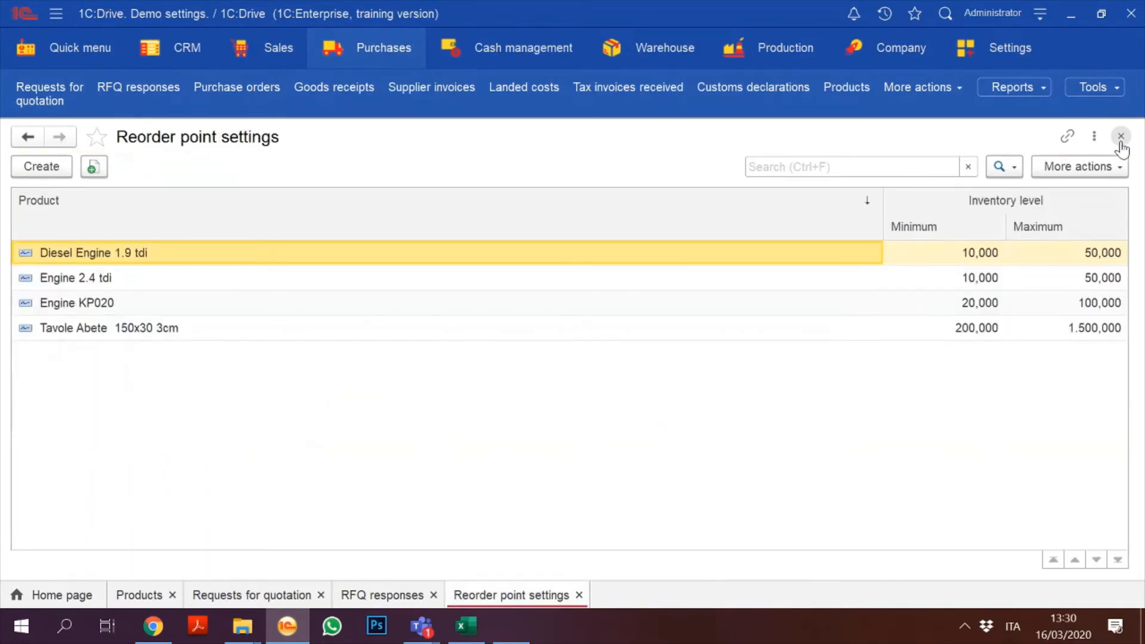
Step: Create a new sales order with customer Ferrari s.p.A
{"action": "left_click", "coordinate": [271, 58]}
{"action": "left_click", "coordinate": [271, 58]}
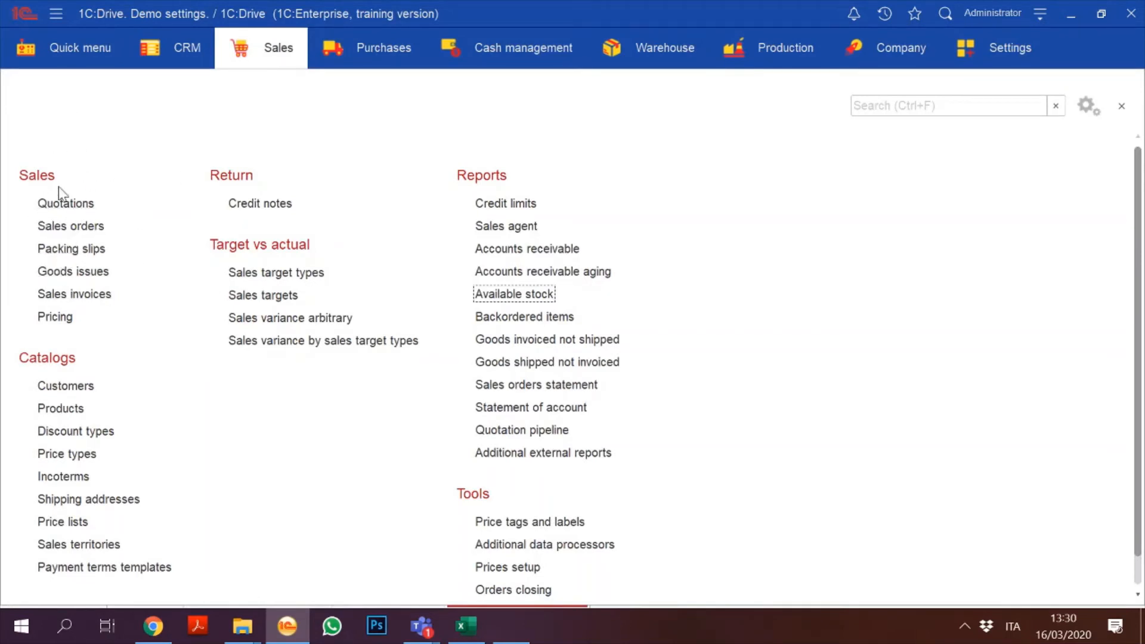
{"action": "left_click", "coordinate": [73, 232]}
{"action": "left_click", "coordinate": [73, 227]}
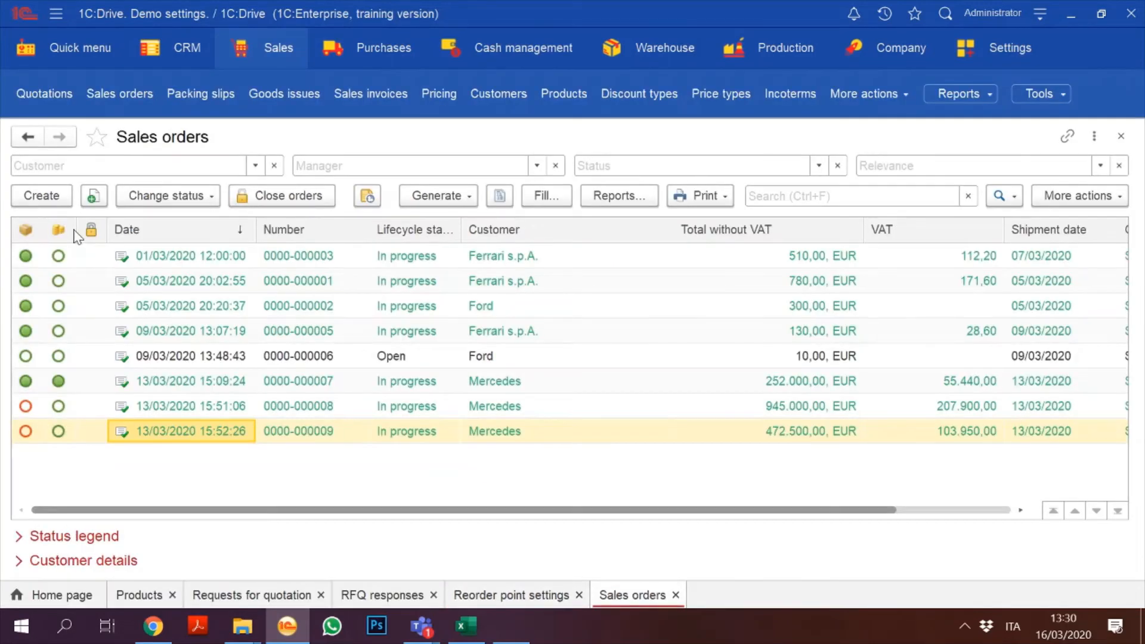
{"action": "left_click", "coordinate": [43, 199]}
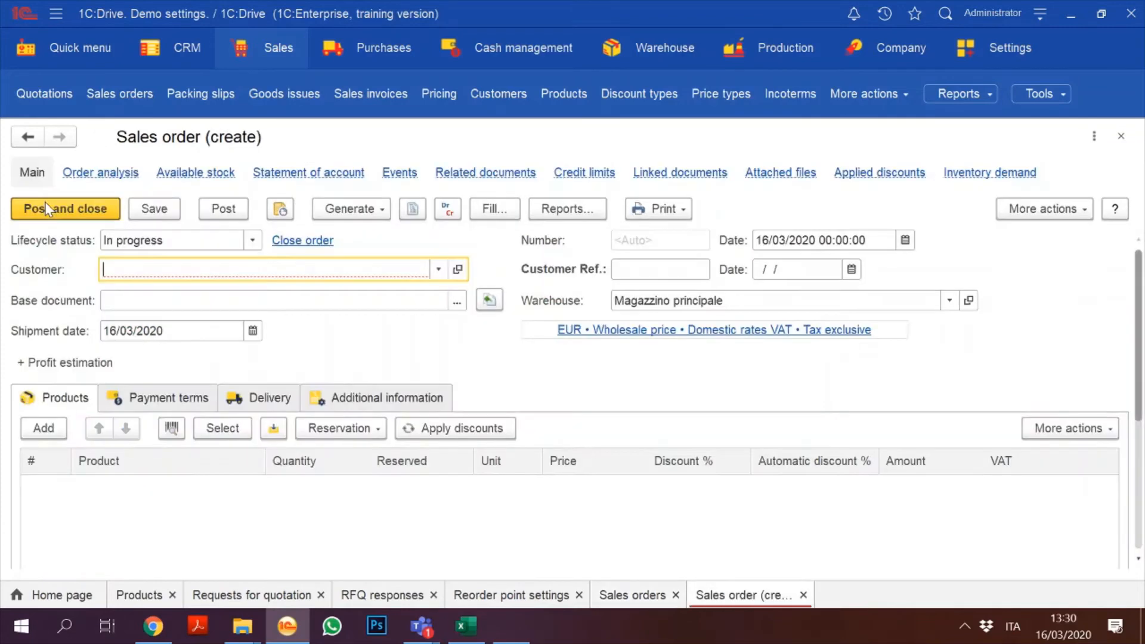
{"action": "type", "text": "Ferrar"}
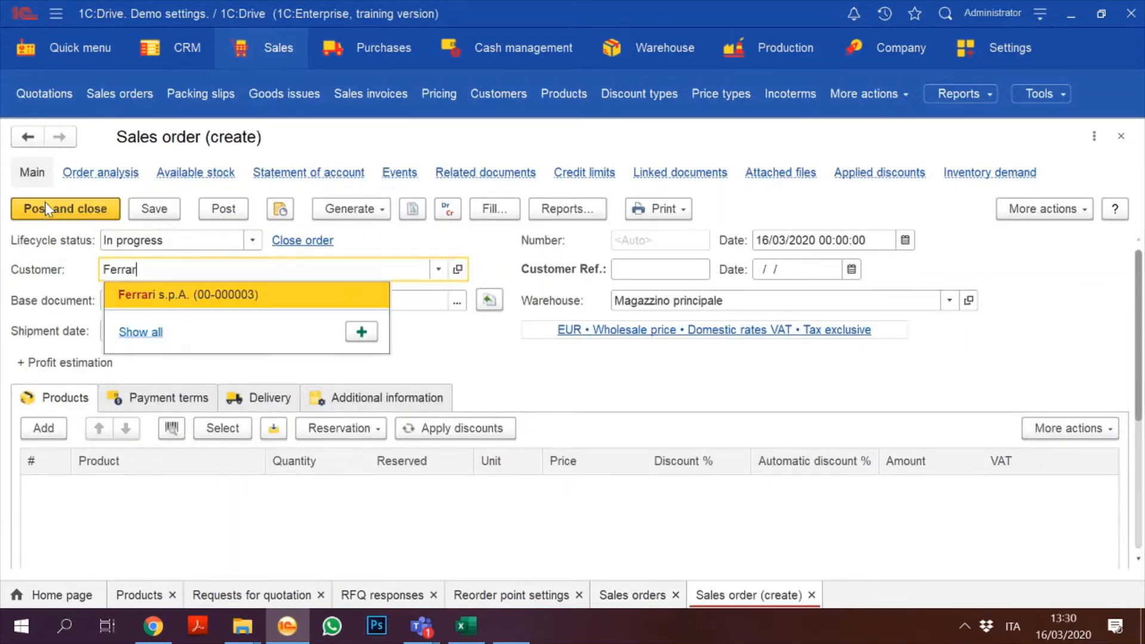
{"action": "key", "text": "Tab"}
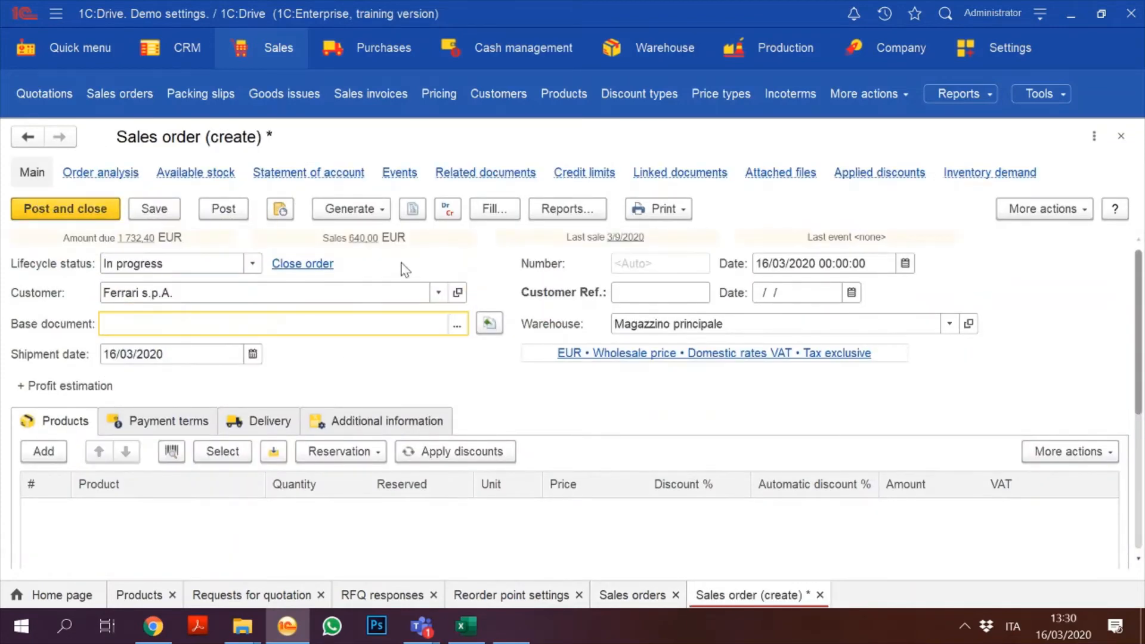
Step: Add a product line for Engine B3000 and create it as a new product
{"action": "left_click", "coordinate": [54, 455]}
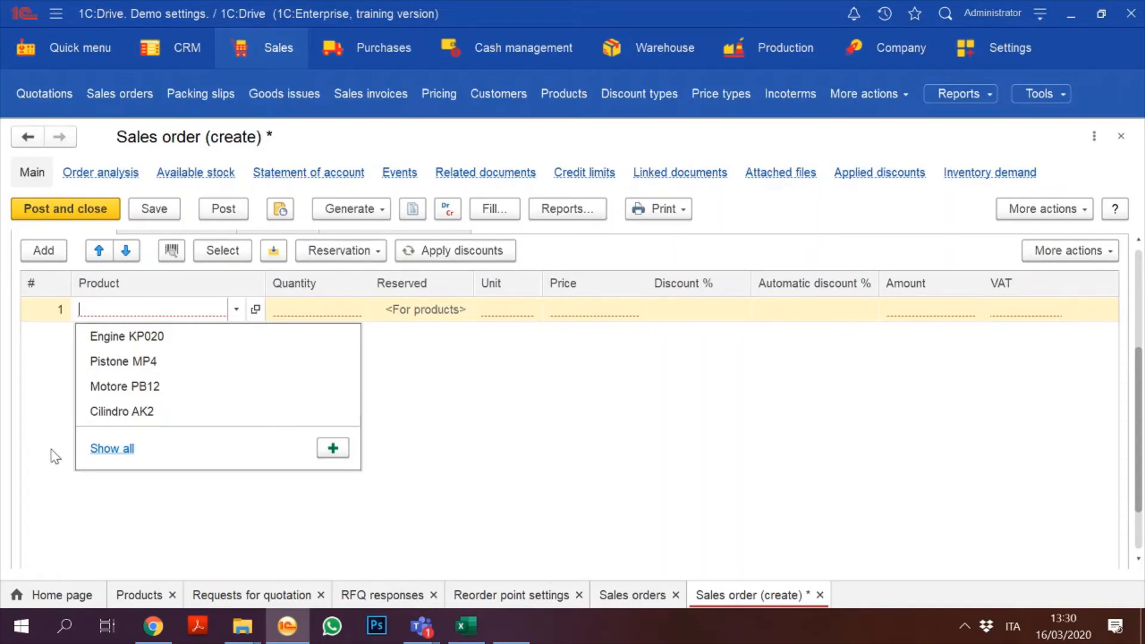
{"action": "type", "text": "Engine B"}
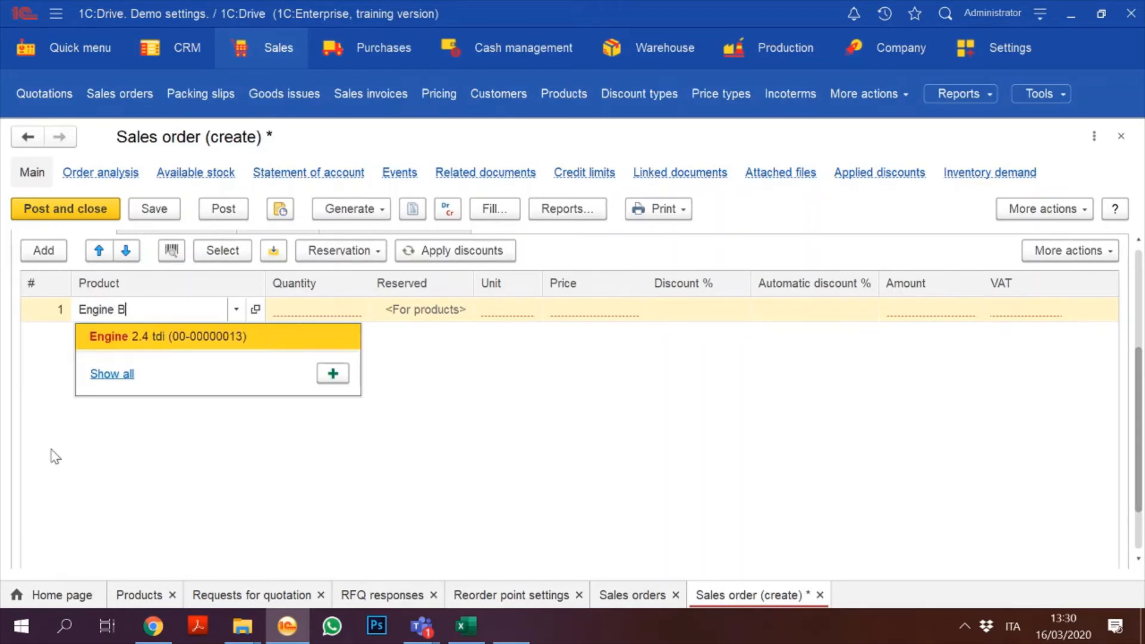
{"action": "type", "text": "3.00"}
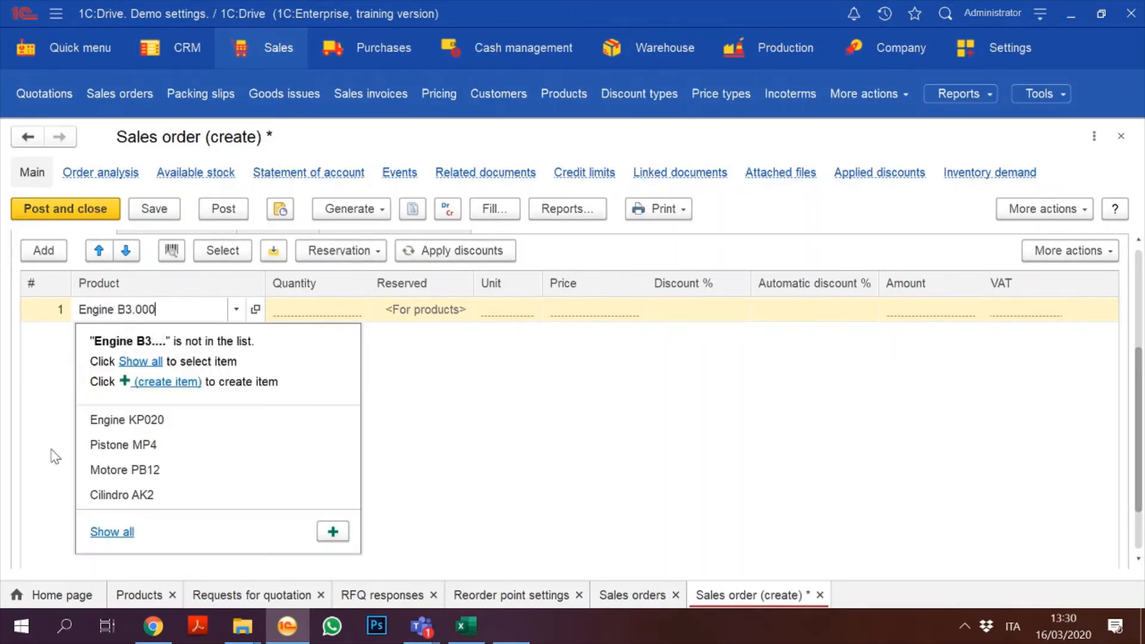
{"action": "key", "text": "BackSpace"}
{"action": "key", "text": "BackSpace"}
{"action": "key", "text": "BackSpace"}
{"action": "type", "text": "000"}
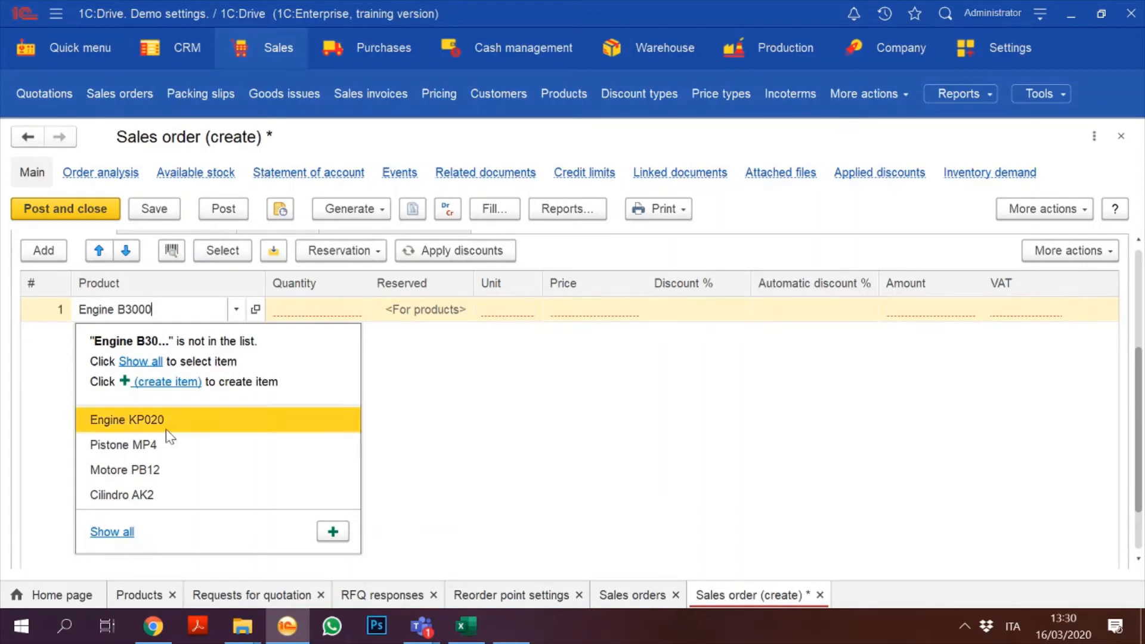
{"action": "left_click", "coordinate": [490, 420]}
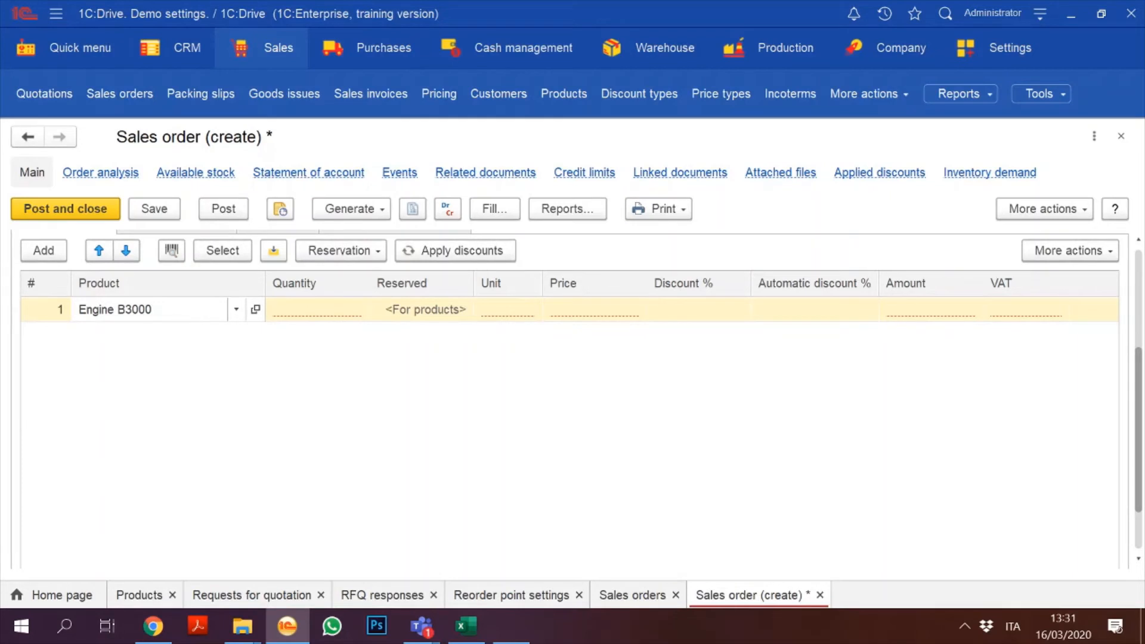
{"action": "left_click", "coordinate": [189, 311]}
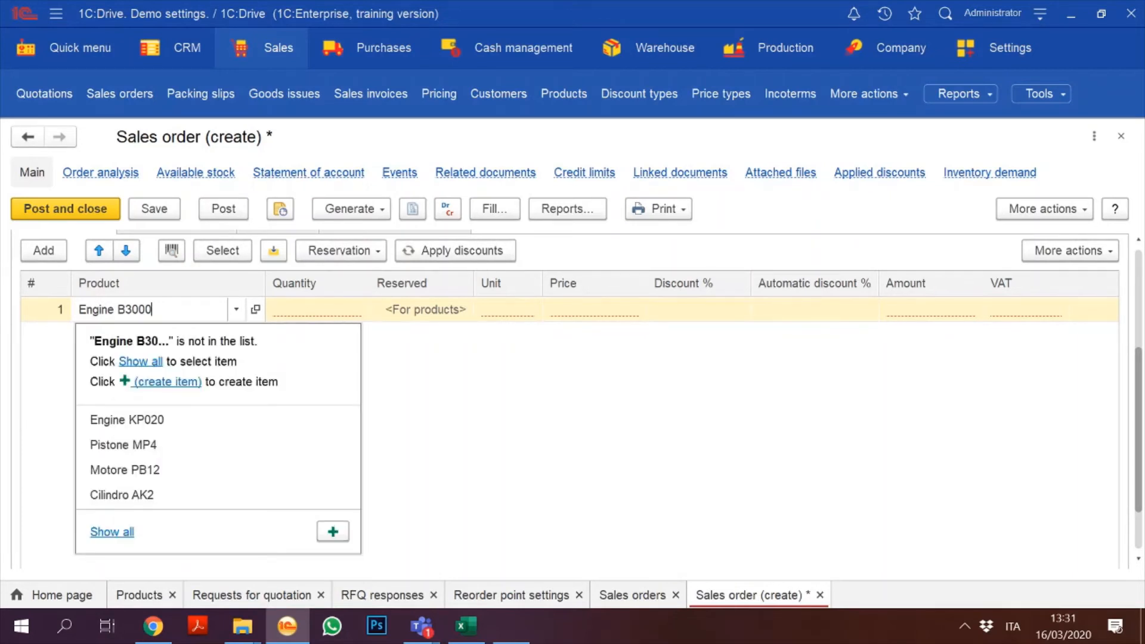
{"action": "left_click", "coordinate": [332, 529]}
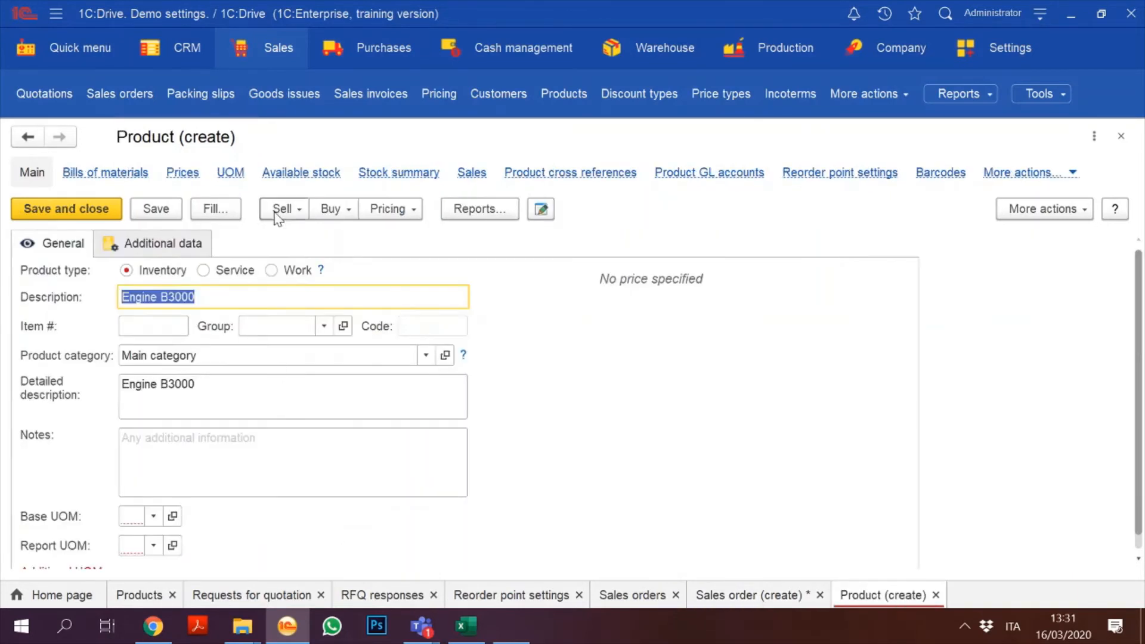
Step: Set Engine B3000's product category and group to Engine
{"action": "left_click", "coordinate": [426, 356]}
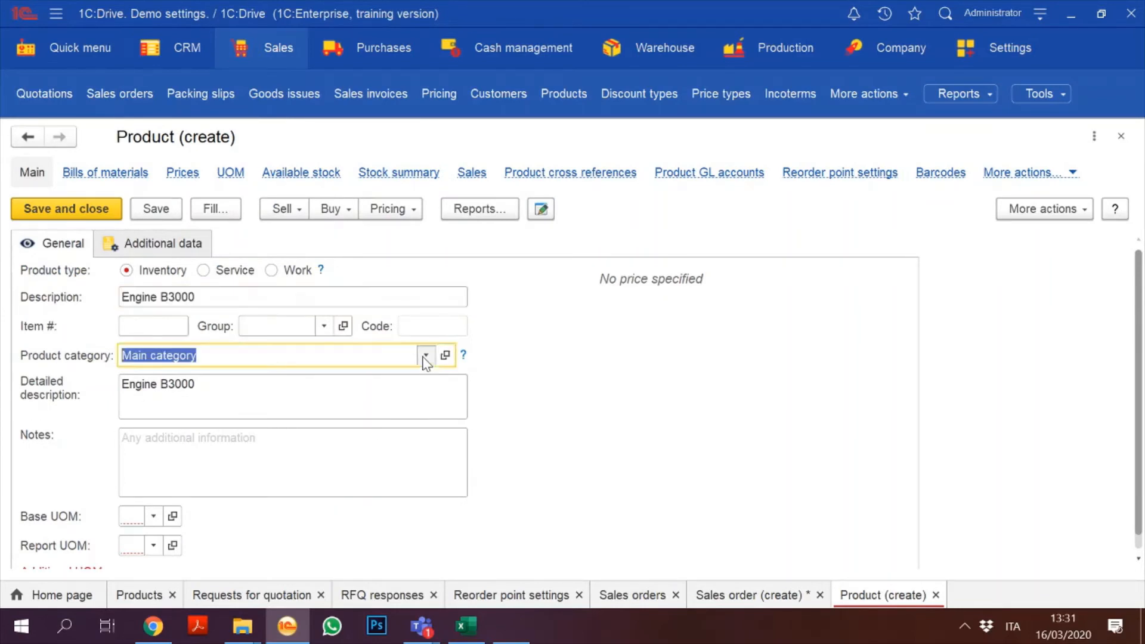
{"action": "left_click", "coordinate": [199, 394]}
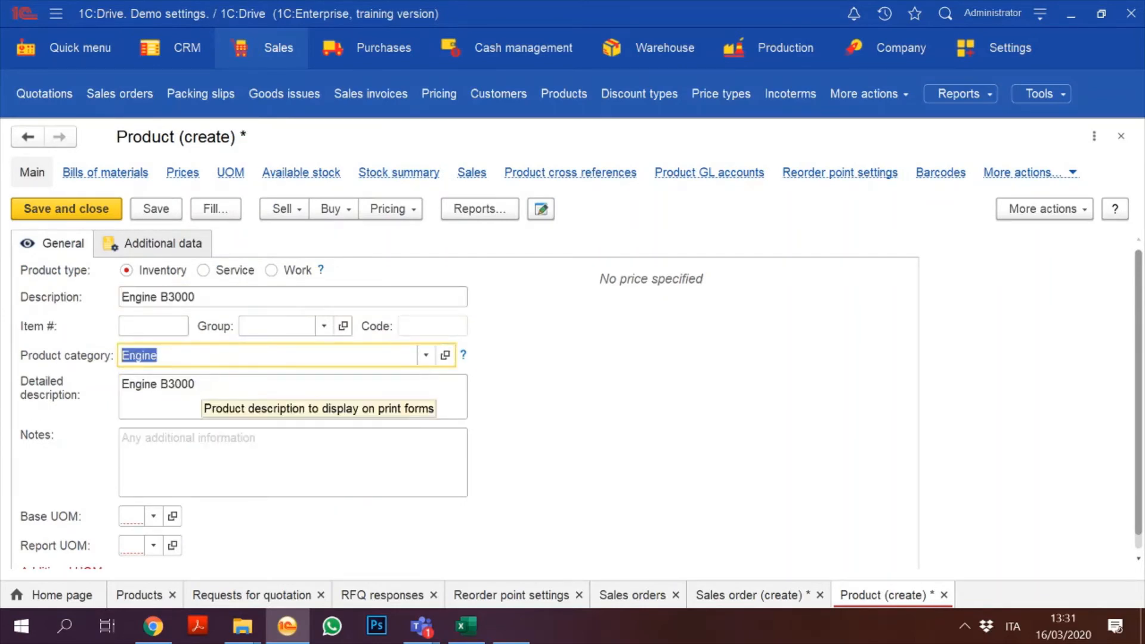
{"action": "left_click", "coordinate": [324, 327]}
{"action": "left_click", "coordinate": [277, 352]}
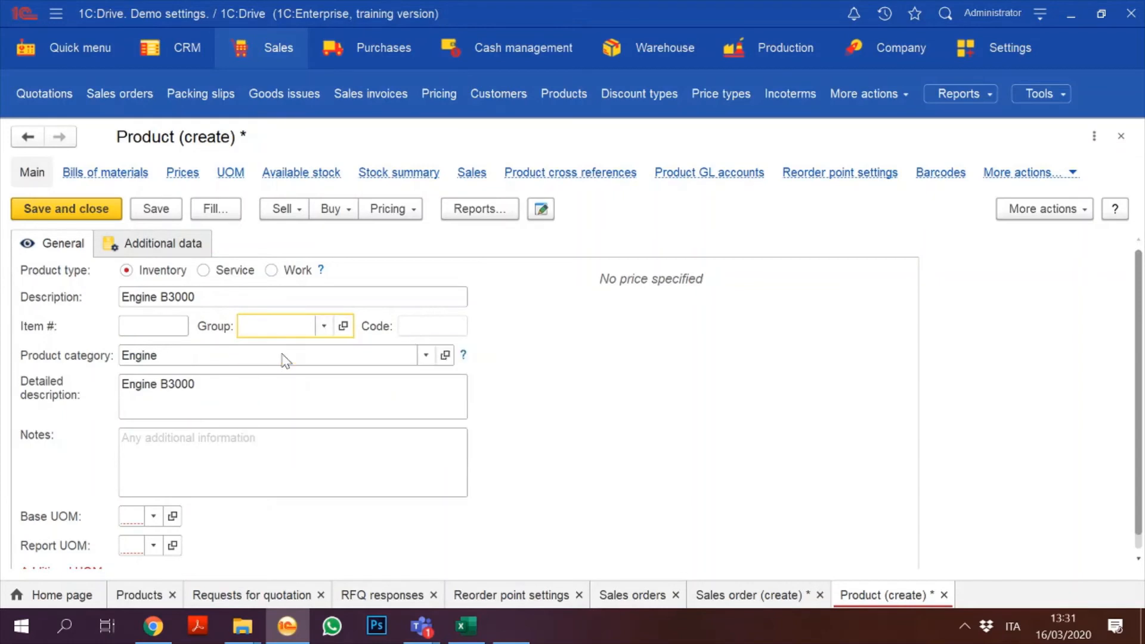
Step: Enter item number FE.B3000, base unit pcs and weight 300
{"action": "left_click", "coordinate": [153, 326]}
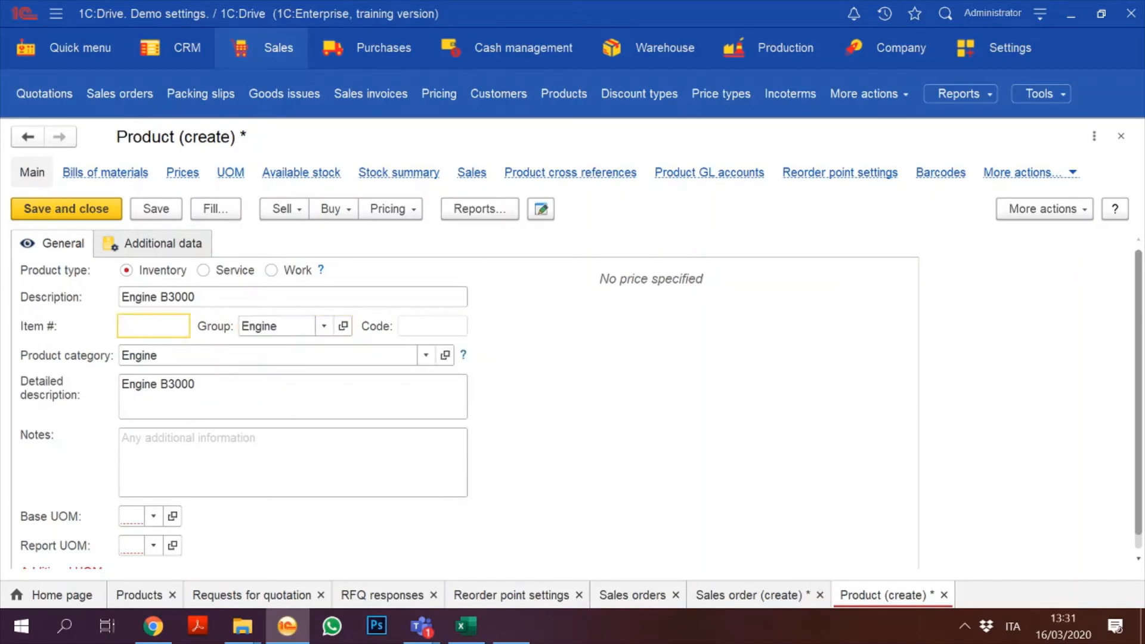
{"action": "type", "text": "FE."}
{"action": "type", "text": "B3000"}
{"action": "left_click", "coordinate": [149, 520]}
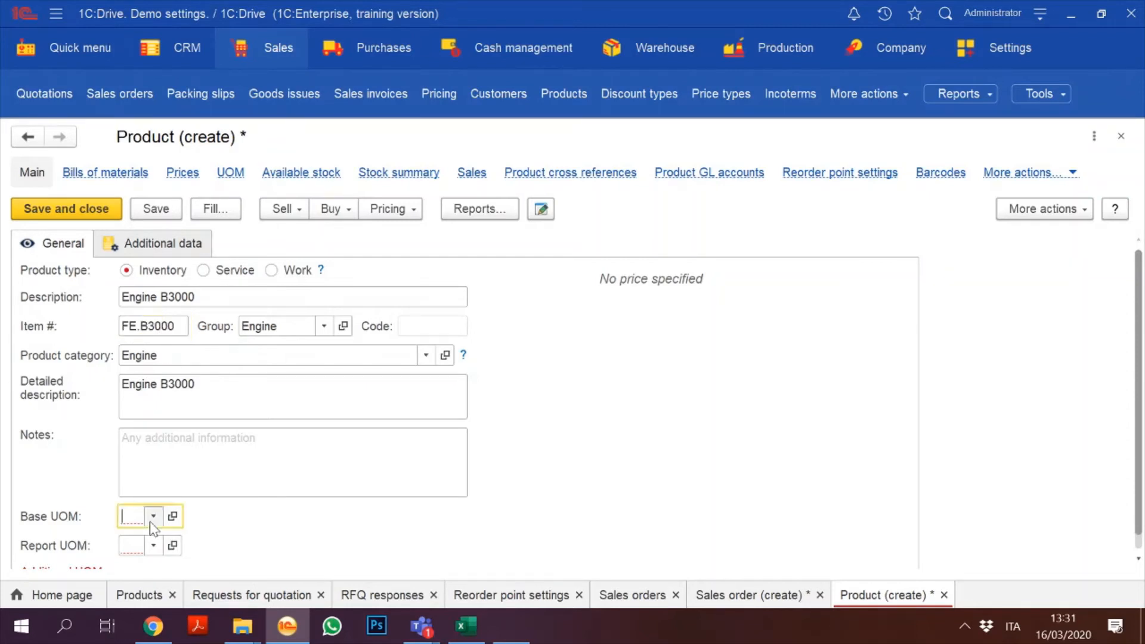
{"action": "left_click", "coordinate": [152, 298]}
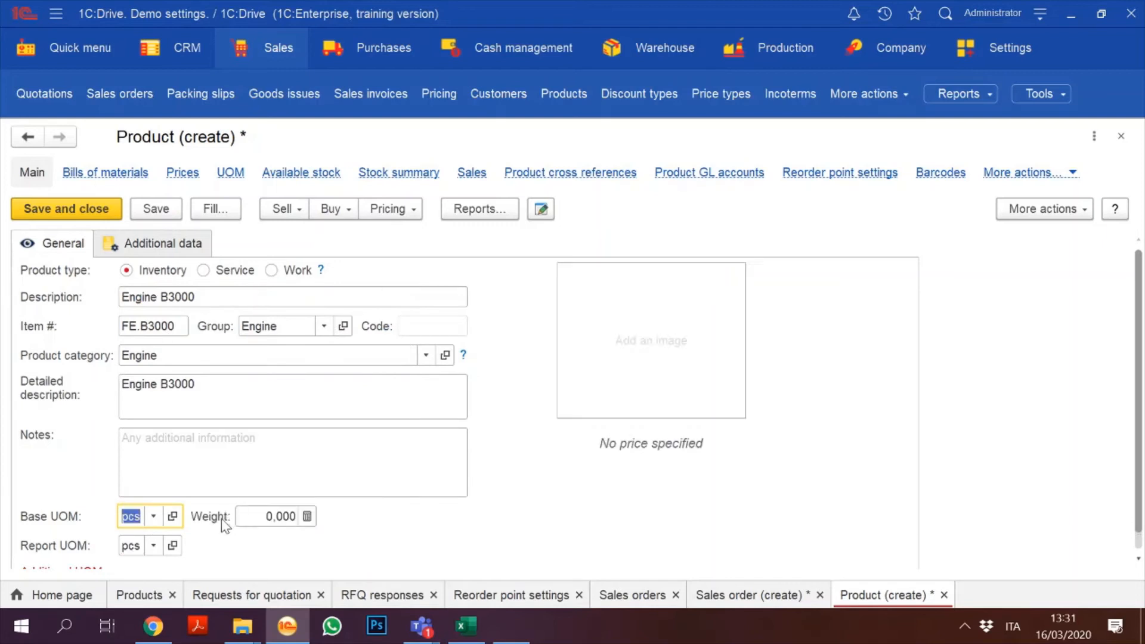
{"action": "left_click", "coordinate": [250, 518]}
{"action": "type", "text": "300"}
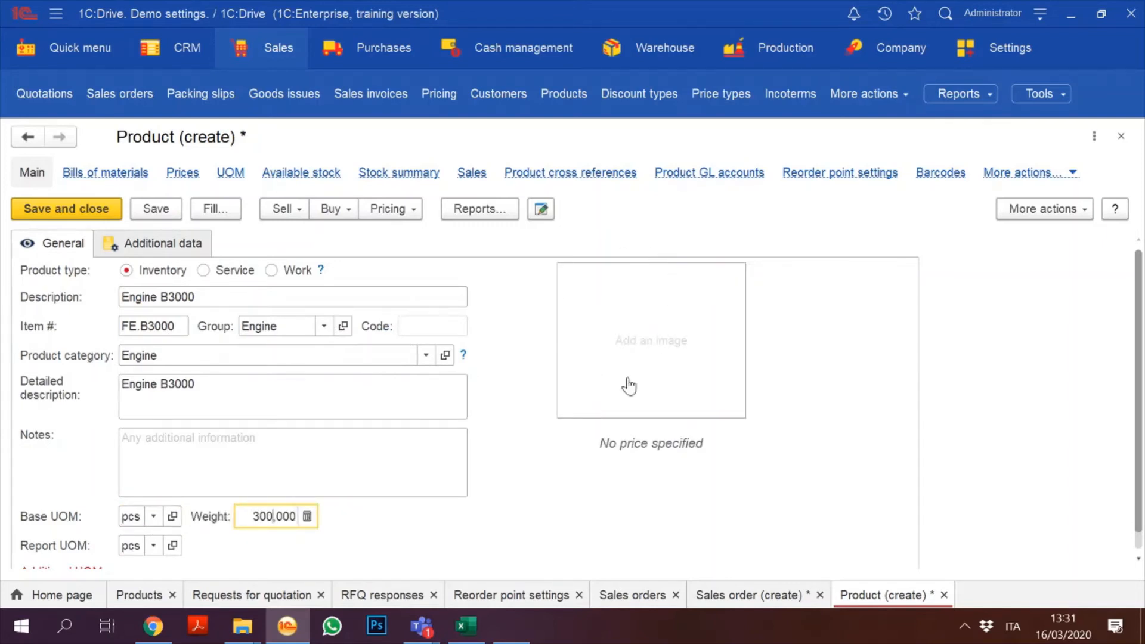
Step: Change Engine B3000's replenishment method from Purchase to Production order
{"action": "left_click", "coordinate": [169, 245]}
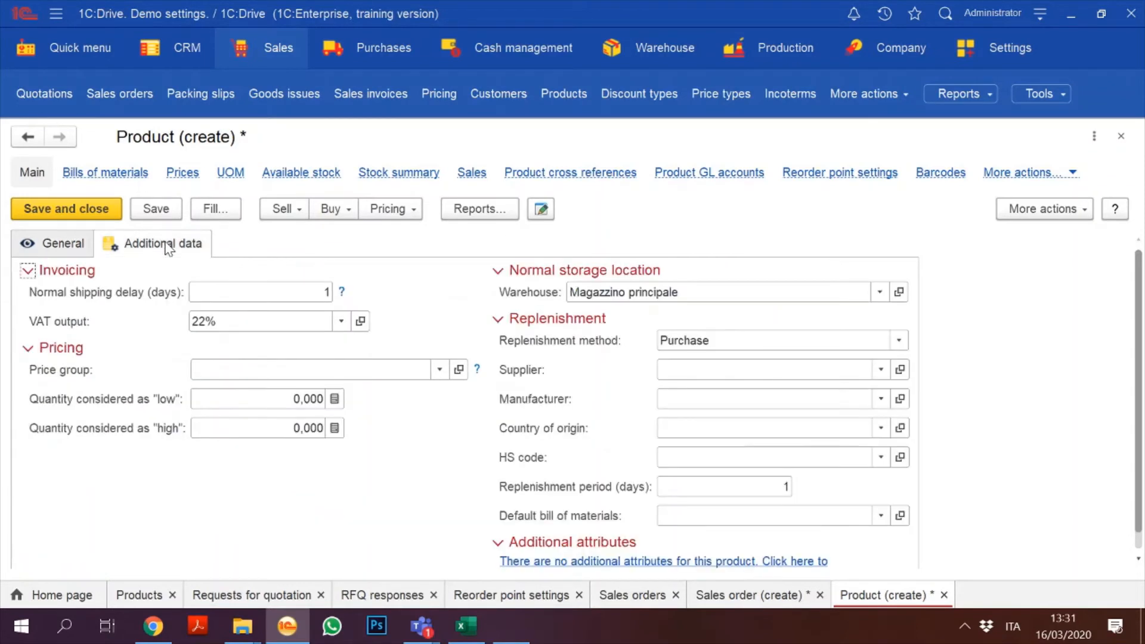
{"action": "left_click", "coordinate": [905, 343]}
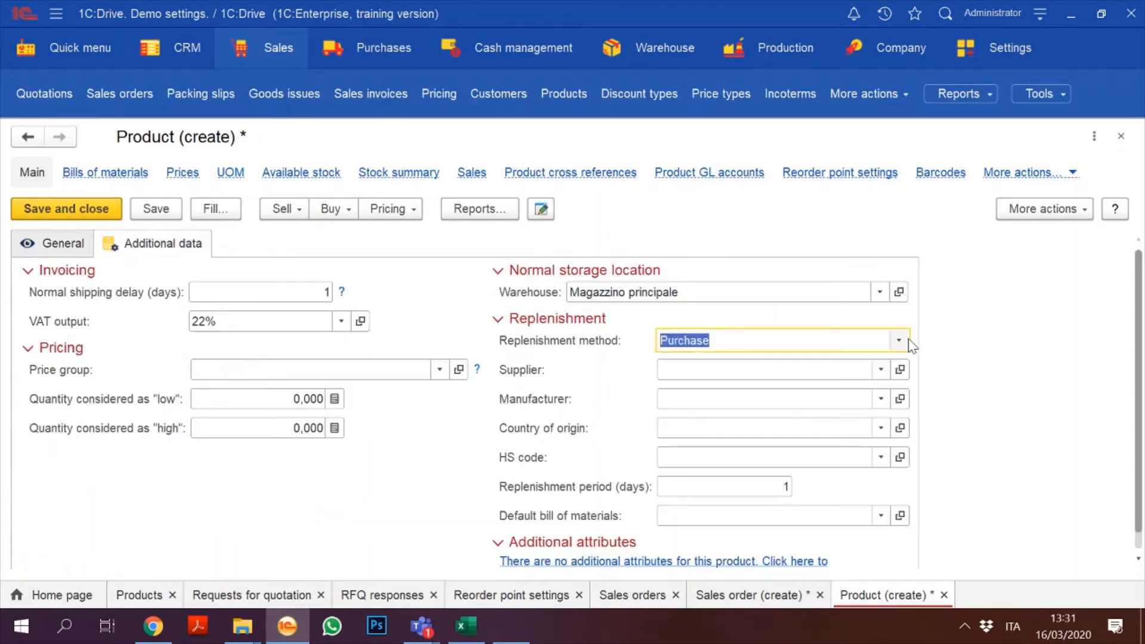
{"action": "left_click", "coordinate": [900, 341]}
{"action": "left_click", "coordinate": [828, 387]}
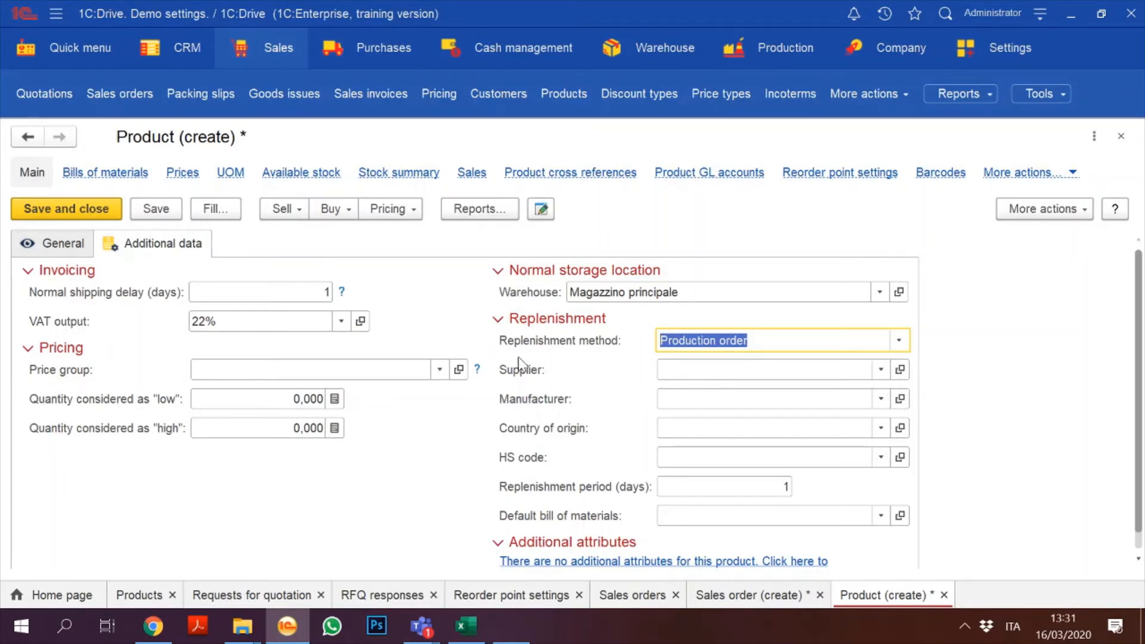
Step: Keep Production order as Engine B3000's replenishment method, enter a 10-day replenishment period, and save
{"action": "left_click", "coordinate": [894, 341]}
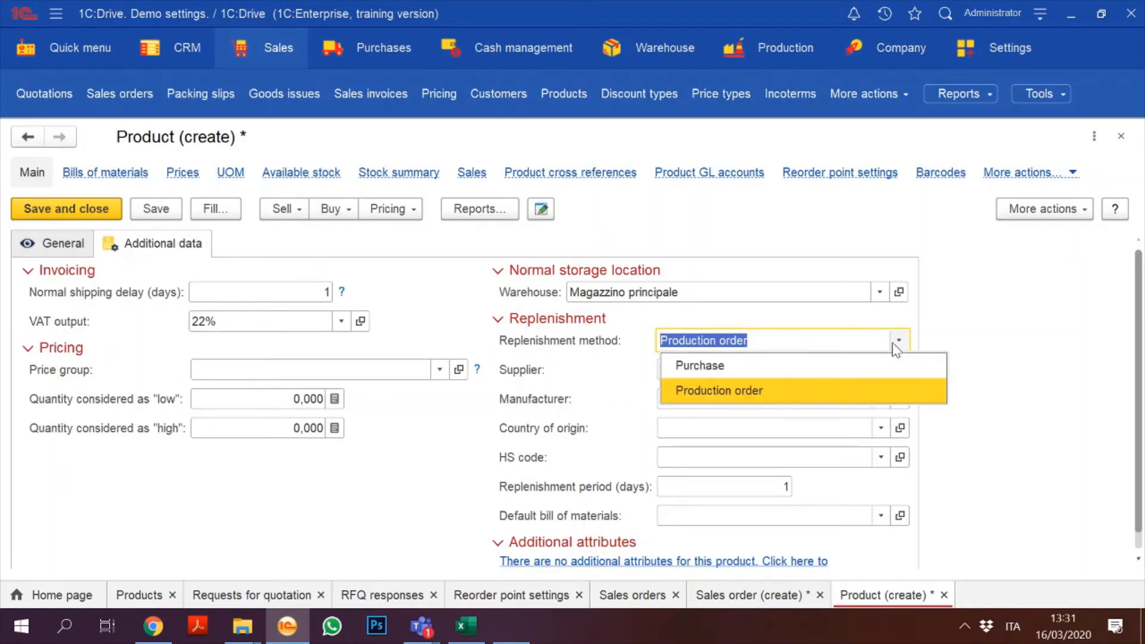
{"action": "left_click", "coordinate": [791, 373]}
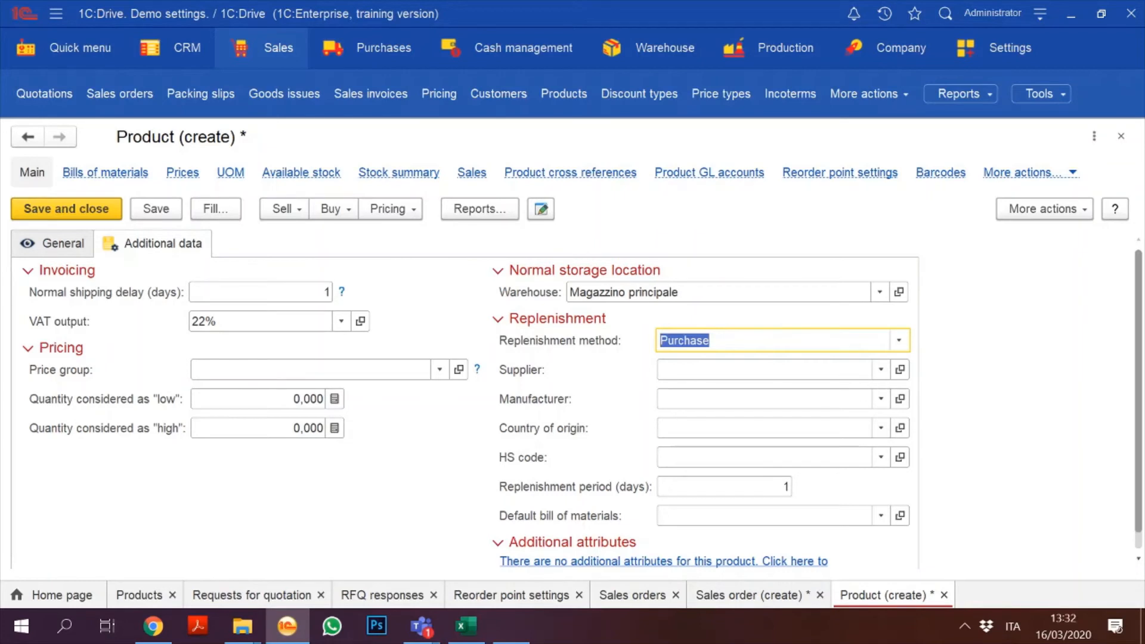
{"action": "left_click", "coordinate": [899, 340]}
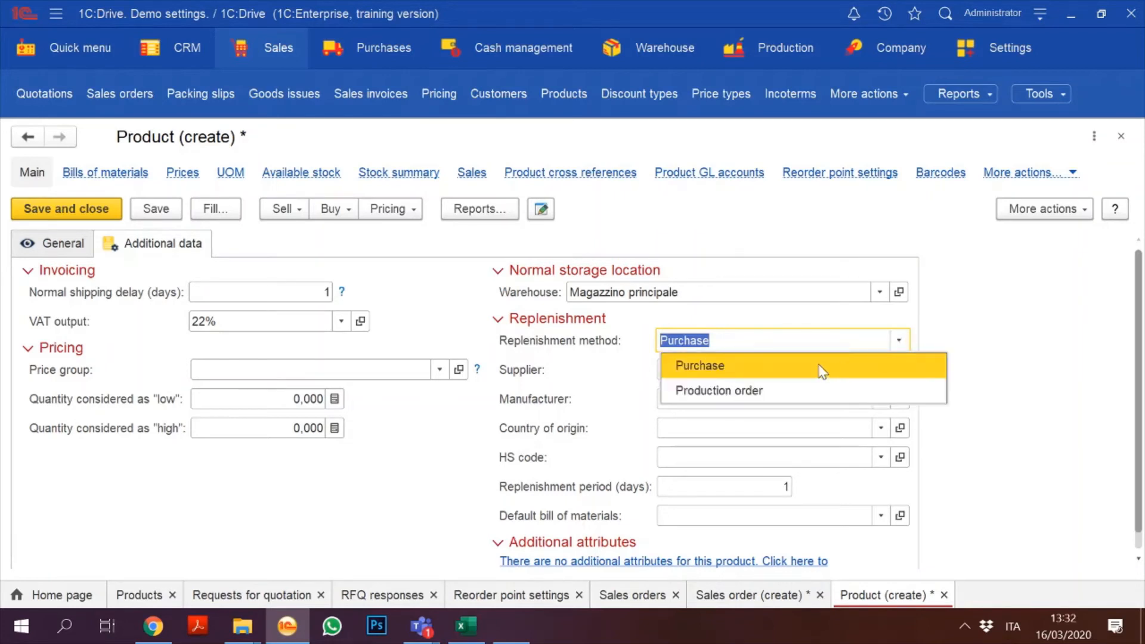
{"action": "left_click", "coordinate": [774, 388]}
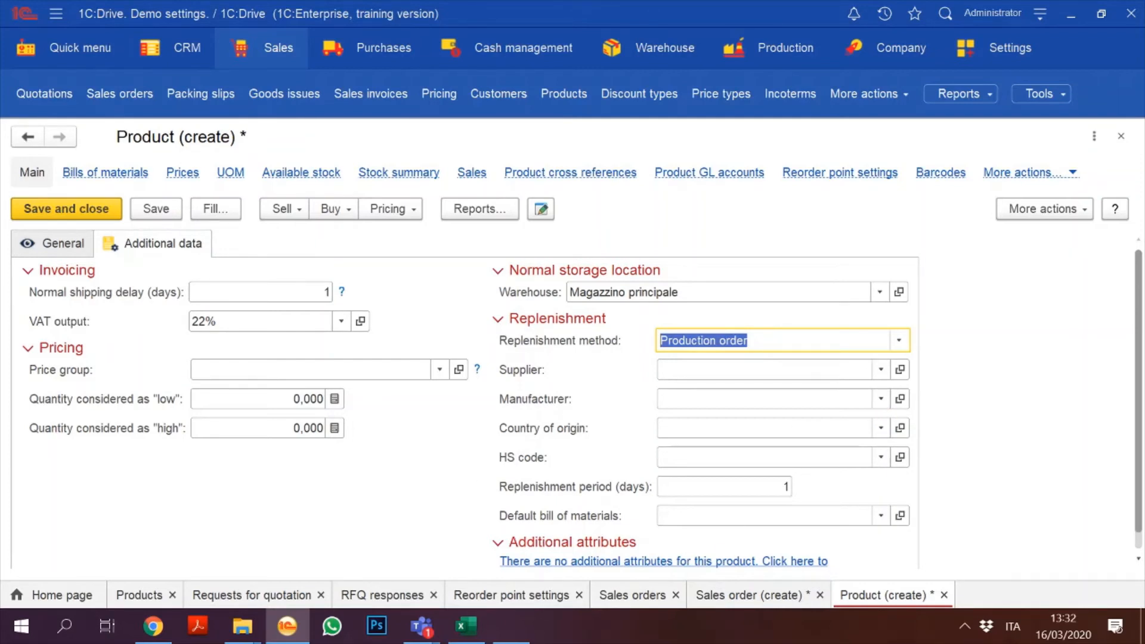
{"action": "left_click", "coordinate": [782, 486]}
{"action": "type", "text": "10"}
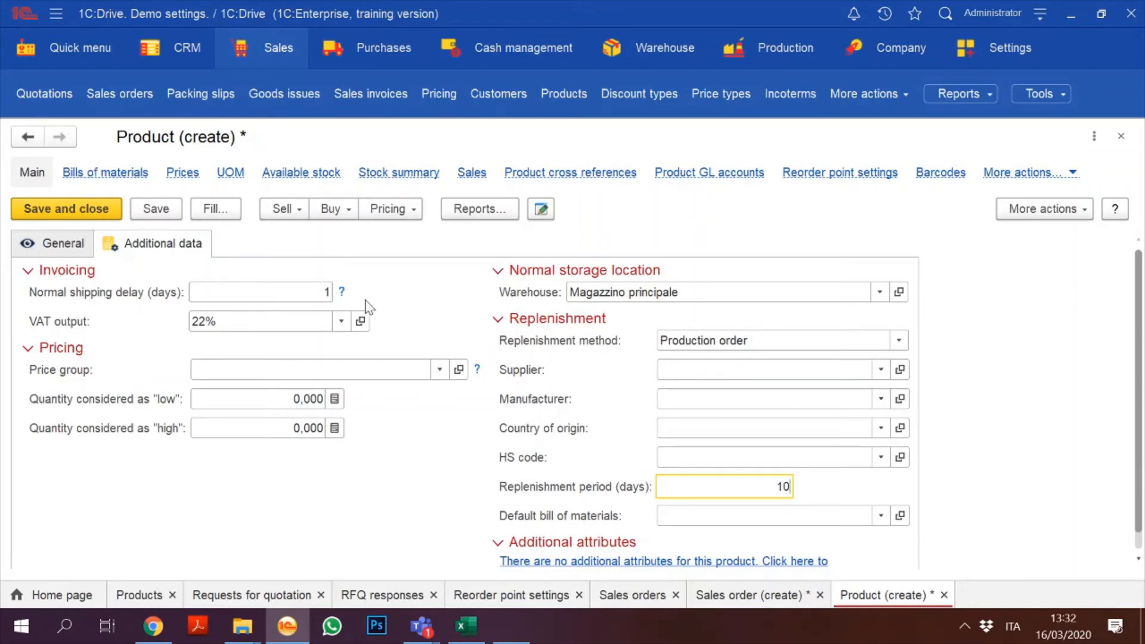
{"action": "left_click", "coordinate": [155, 209]}
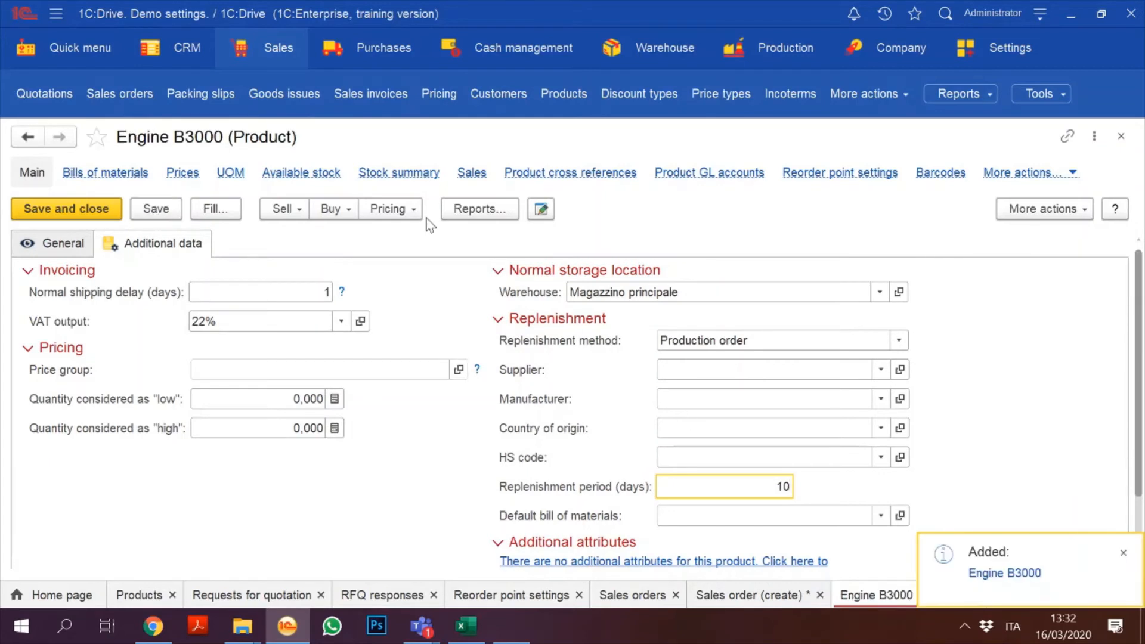
Step: Create a new bill of materials for Engine B3000 with the description 'BOMs for new engine'
{"action": "left_click", "coordinate": [106, 173]}
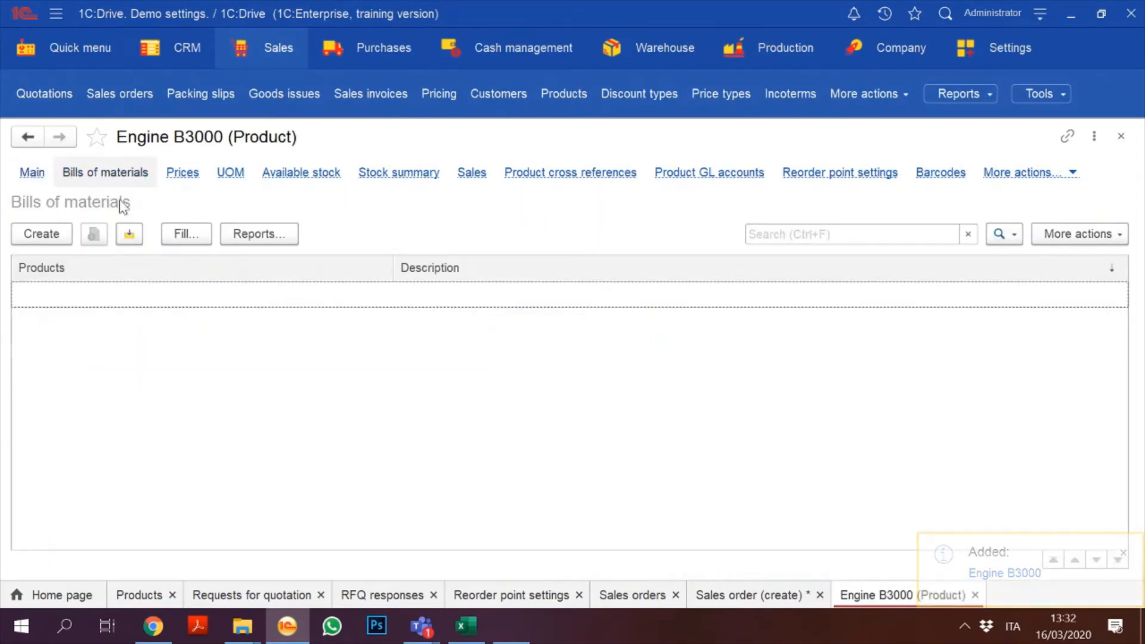
{"action": "left_click", "coordinate": [45, 235]}
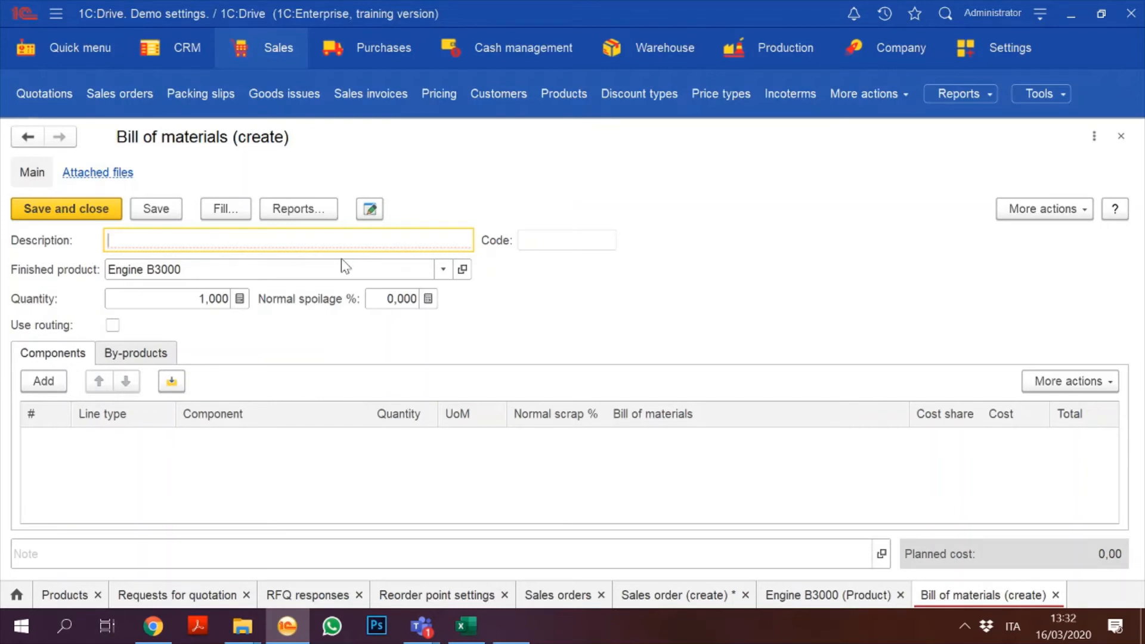
{"action": "type", "text": "Tes"}
{"action": "key", "text": "BackSpace"}
{"action": "key", "text": "BackSpace"}
{"action": "key", "text": "BackSpace"}
{"action": "type", "text": "BOMS"}
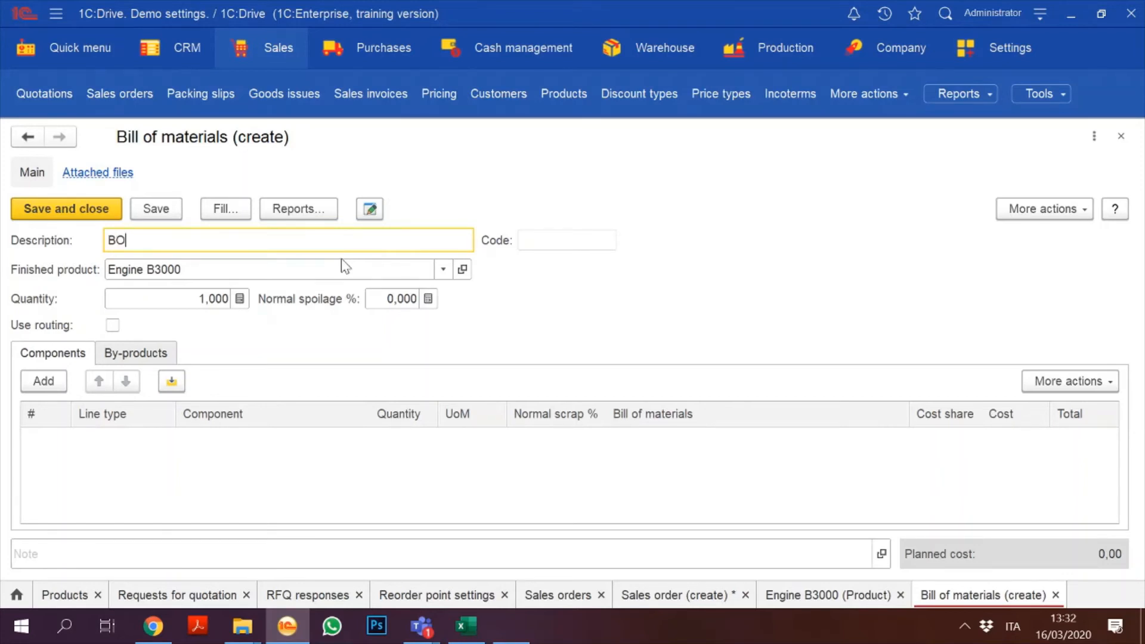
{"action": "key", "text": "BackSpace"}
{"action": "type", "text": "s for new engine"}
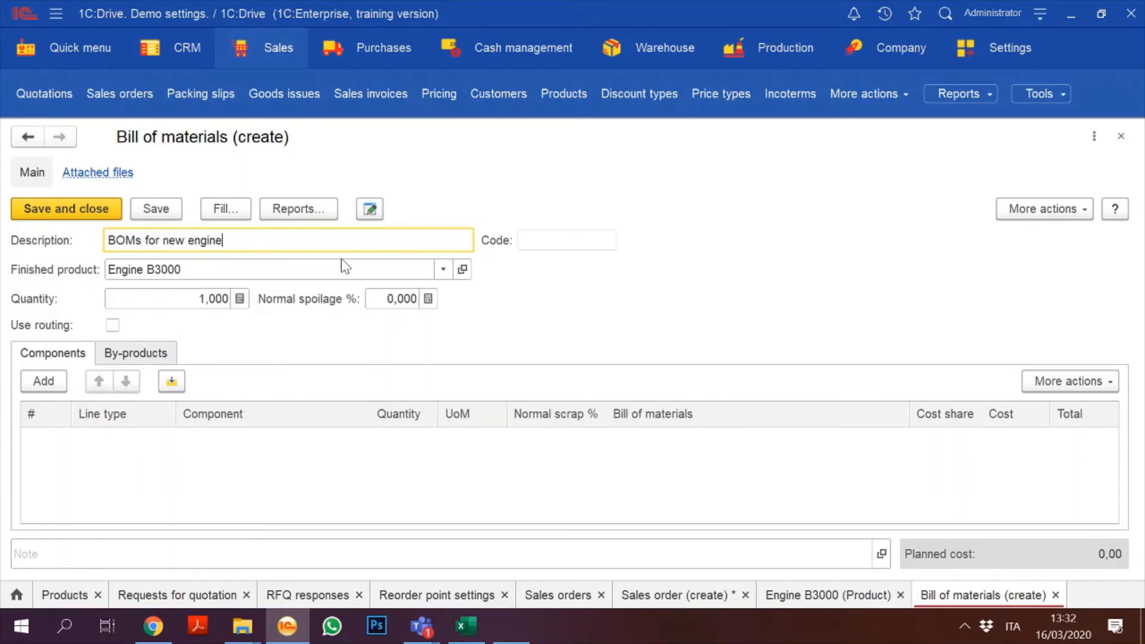
Step: Add Cilindro AK2 and Pistone MP4 as Material components, 6 pcs each
{"action": "left_click", "coordinate": [43, 381]}
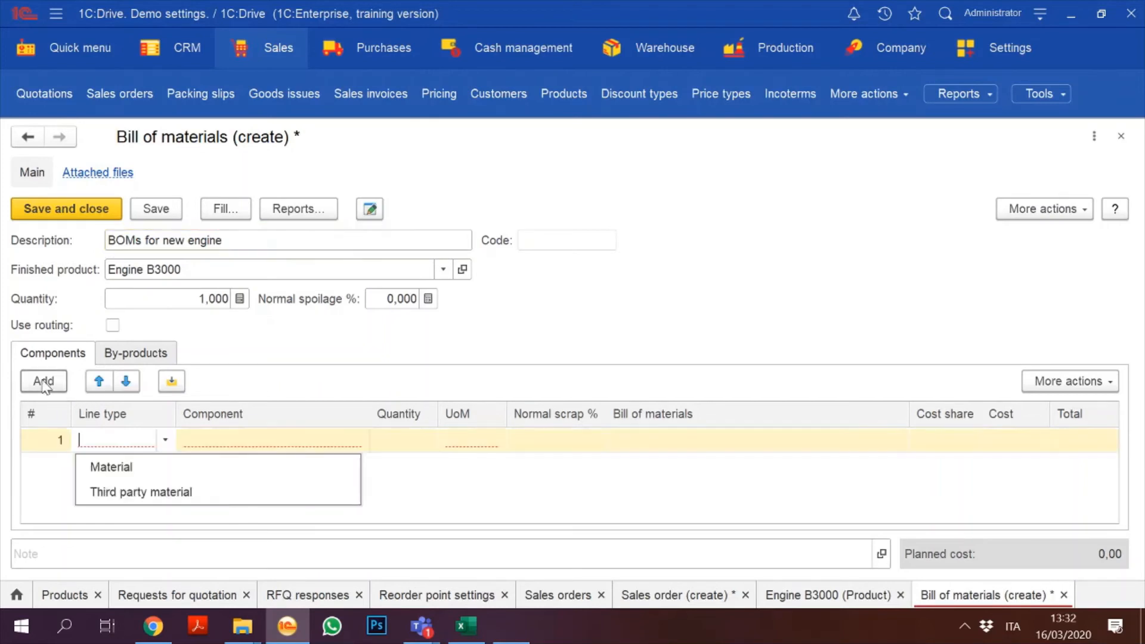
{"action": "left_click", "coordinate": [141, 470]}
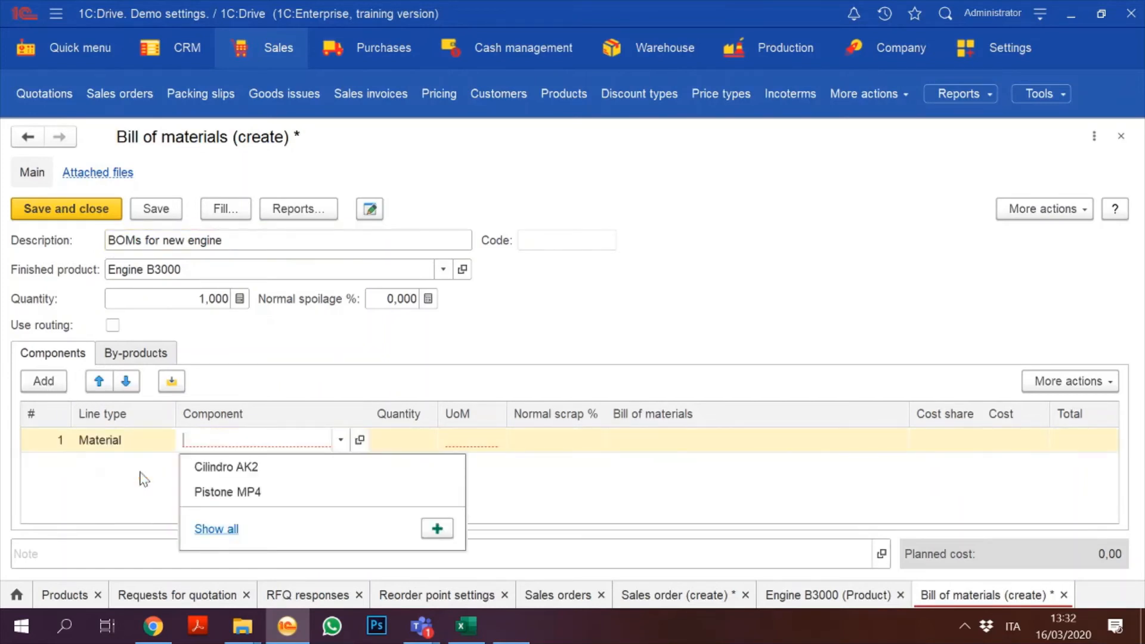
{"action": "left_click", "coordinate": [258, 468]}
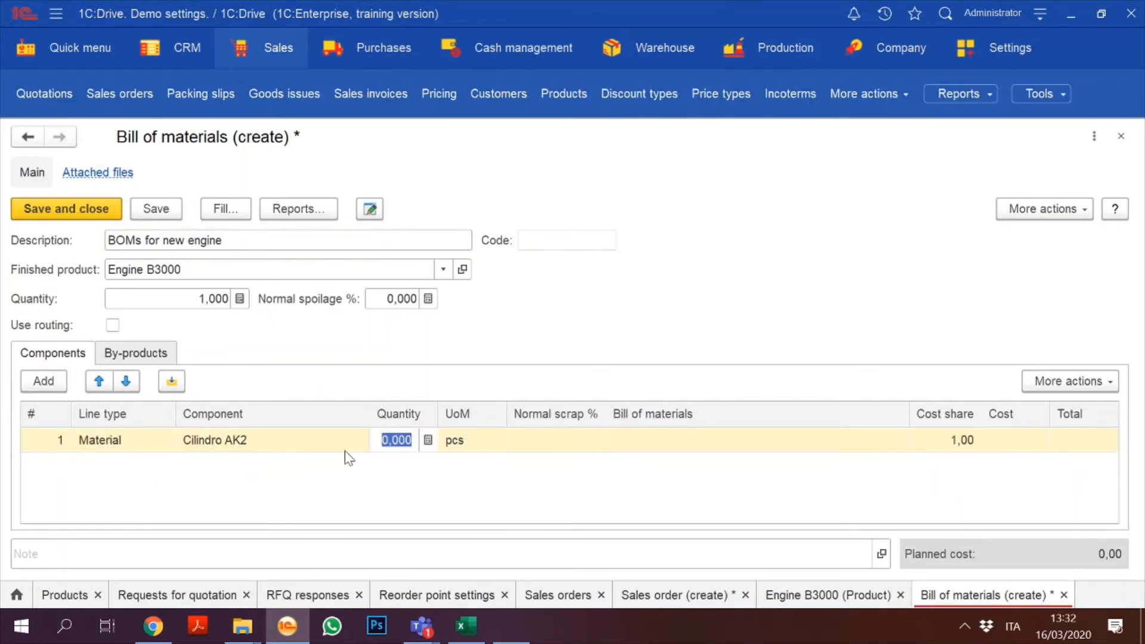
{"action": "type", "text": "6"}
{"action": "left_click", "coordinate": [40, 380]}
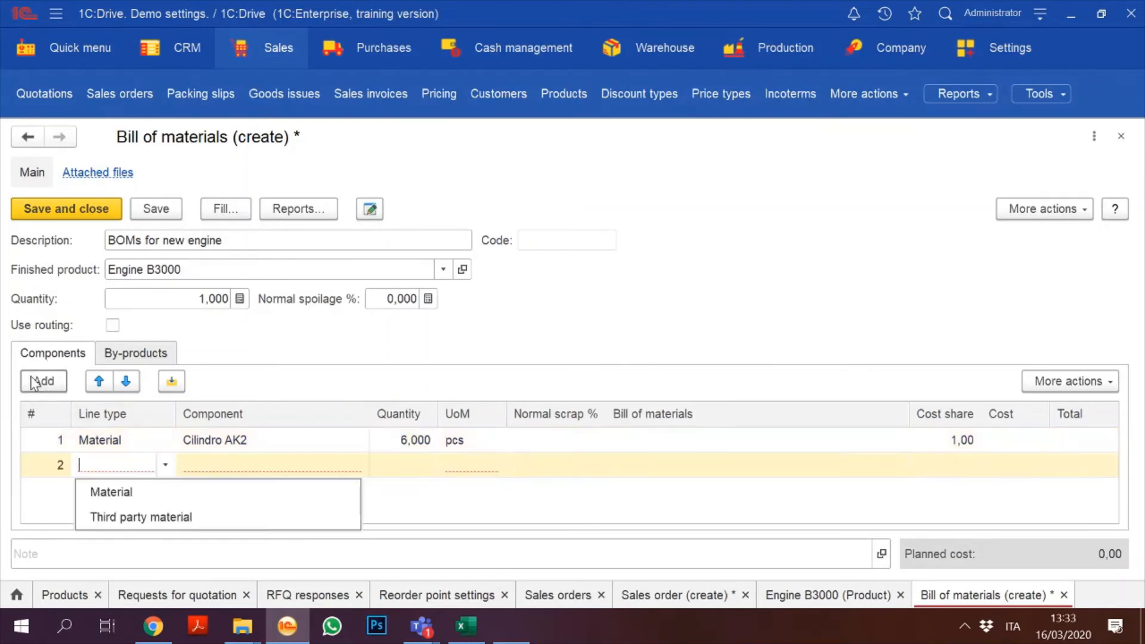
{"action": "left_click", "coordinate": [110, 492]}
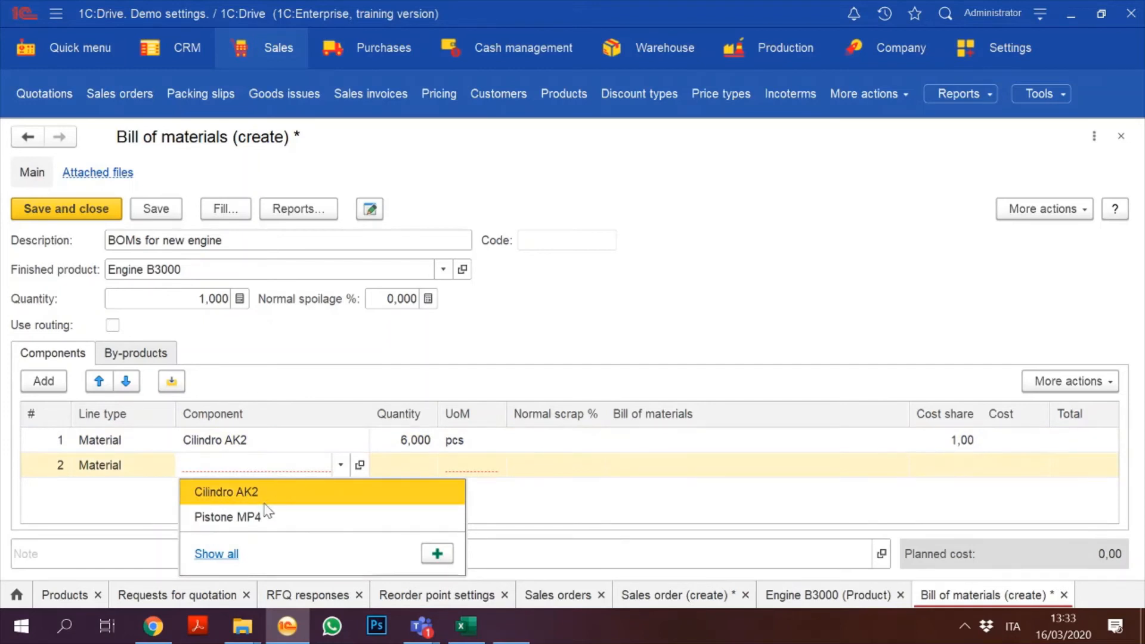
{"action": "key", "text": "Escape"}
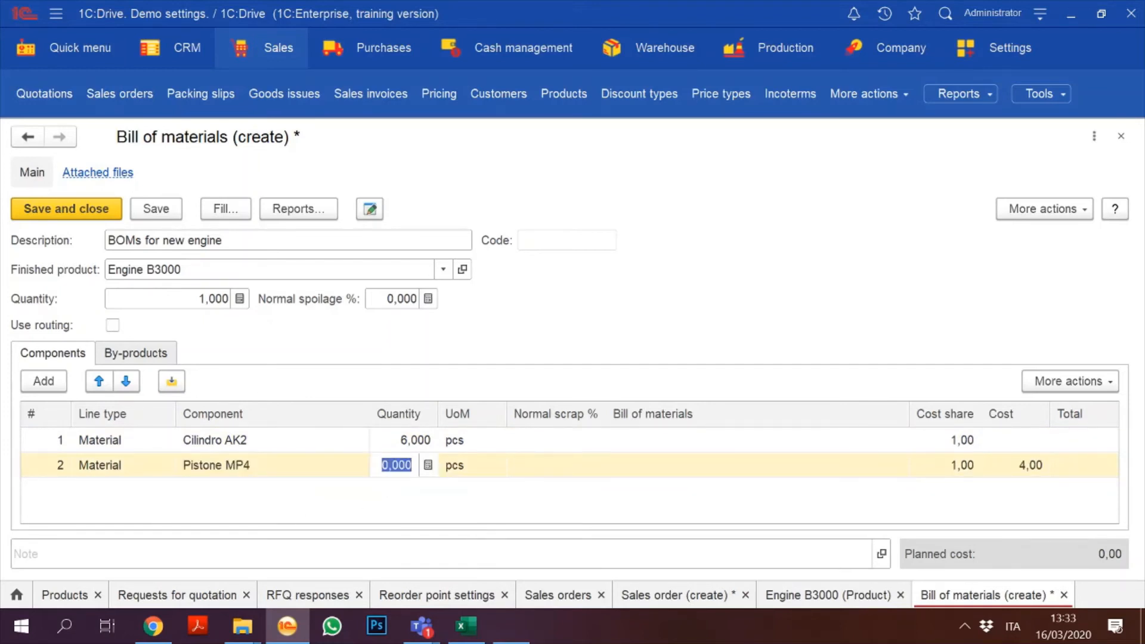
{"action": "type", "text": "6"}
{"action": "left_click", "coordinate": [294, 505]}
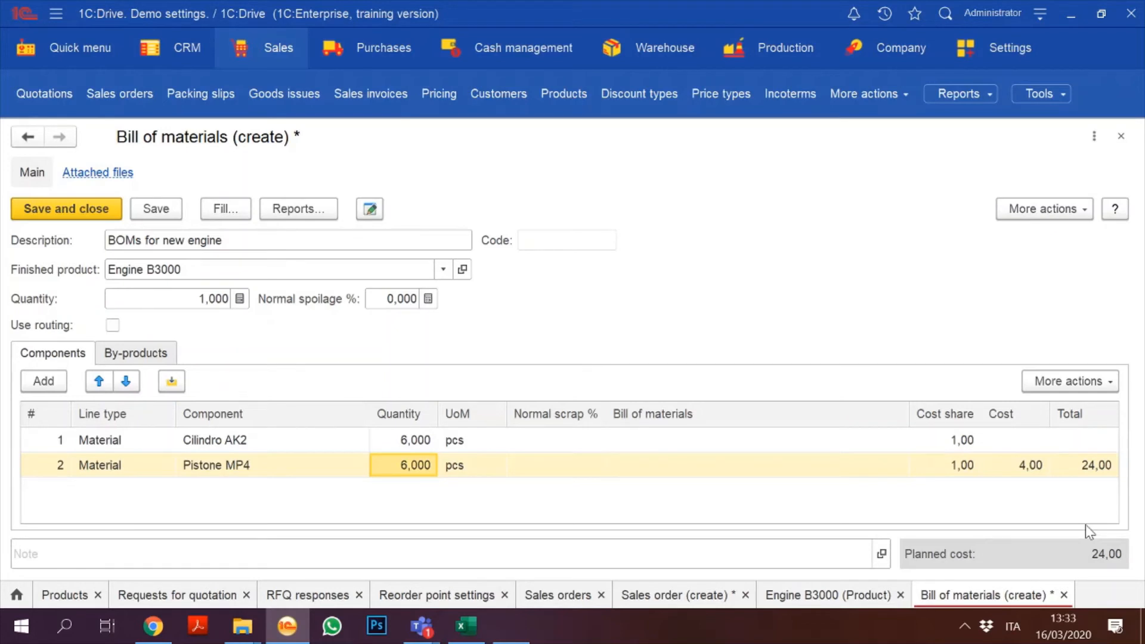
Step: Save the bill of materials as 00-000003 and allow further editing of it
{"action": "left_click", "coordinate": [157, 208]}
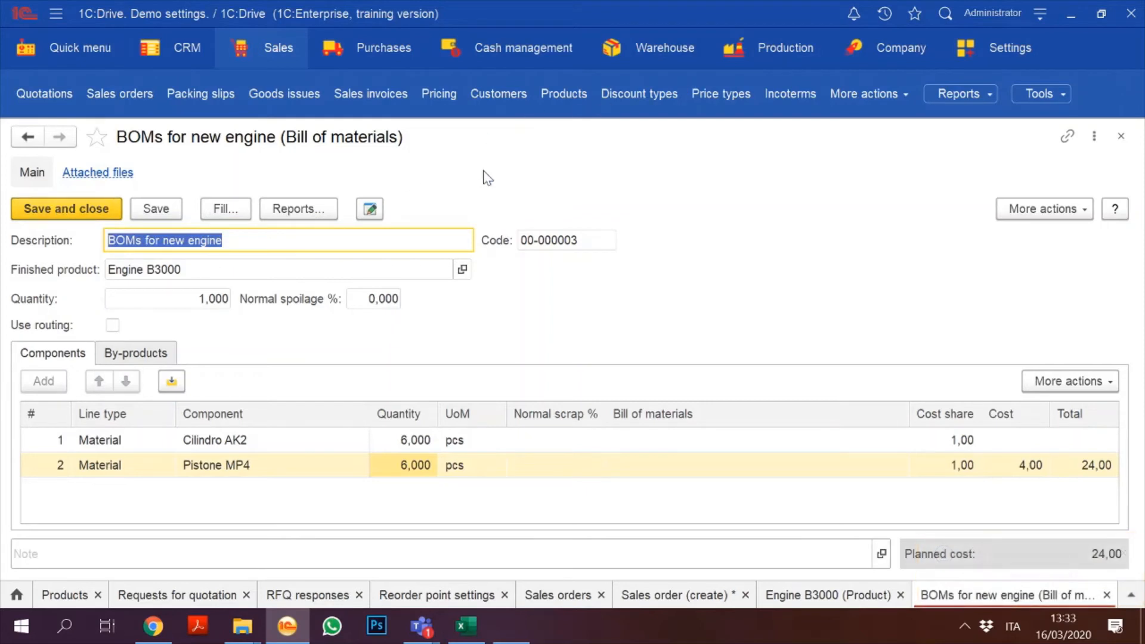
{"action": "left_click", "coordinate": [370, 209]}
{"action": "left_click", "coordinate": [563, 437]}
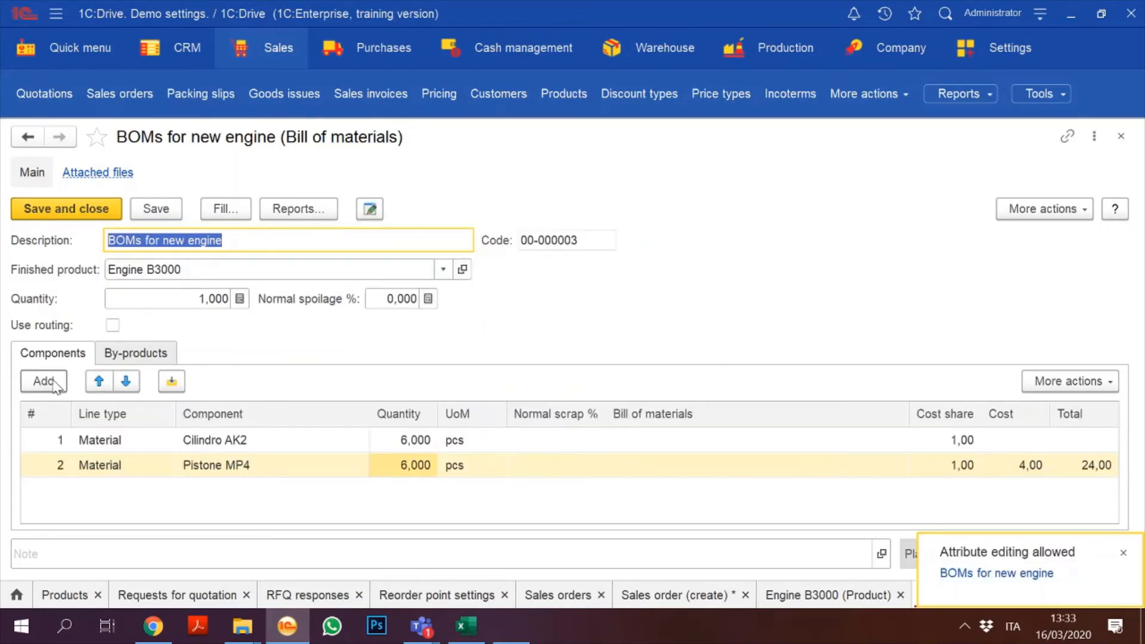
Step: Add a third Material line and create a new 'Ferrari body' product from its Component field
{"action": "left_click", "coordinate": [52, 386]}
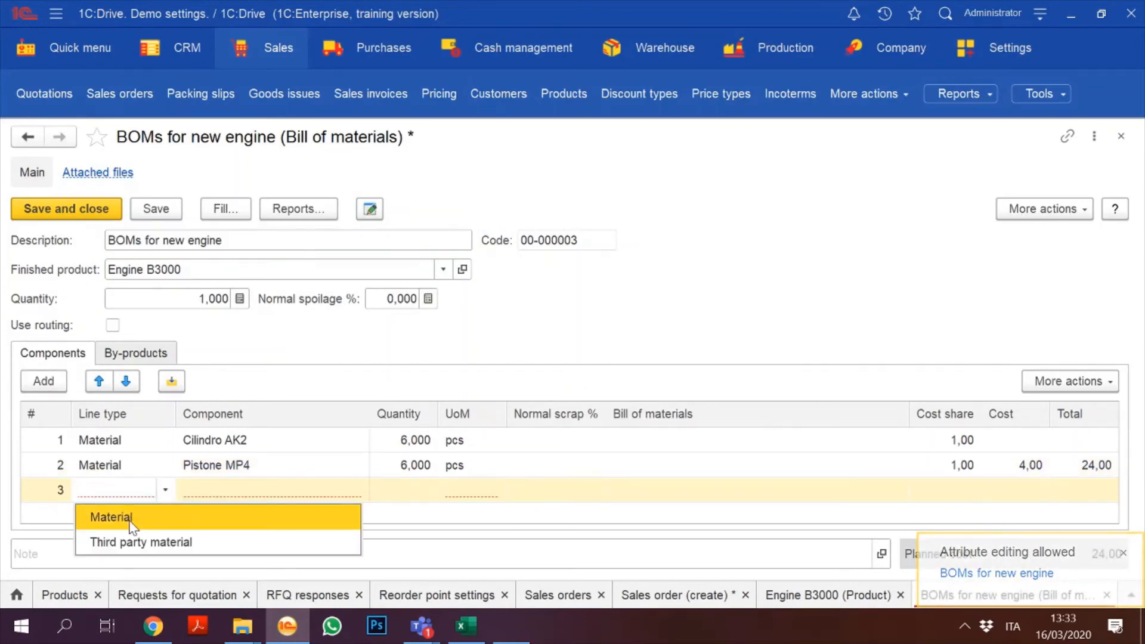
{"action": "left_click", "coordinate": [94, 521]}
{"action": "left_click", "coordinate": [216, 579]}
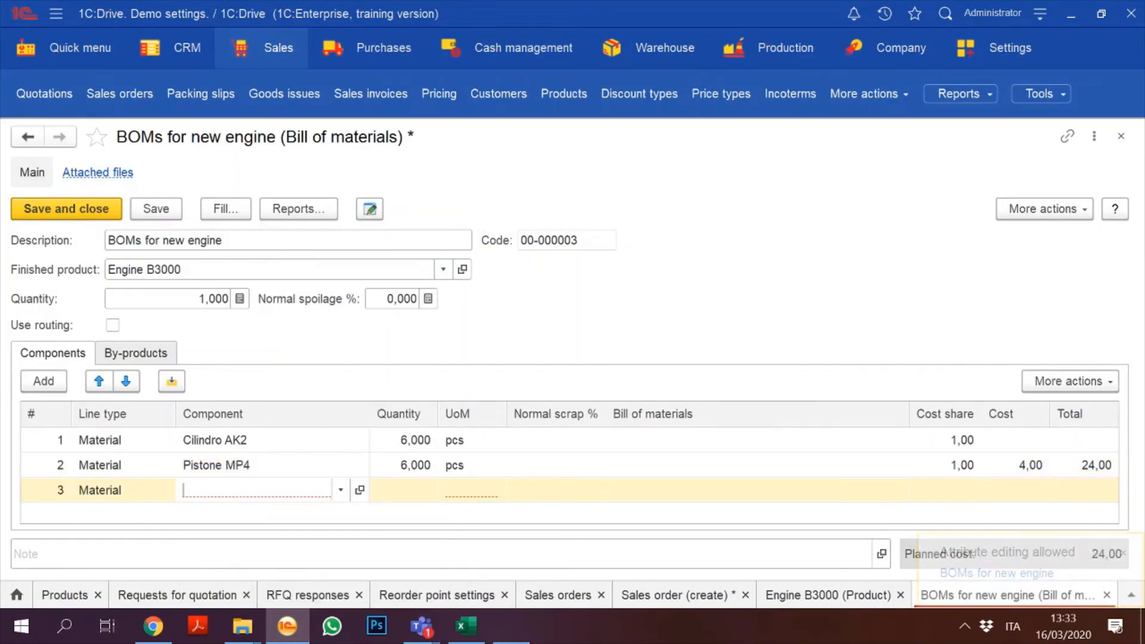
{"action": "type", "text": "F"}
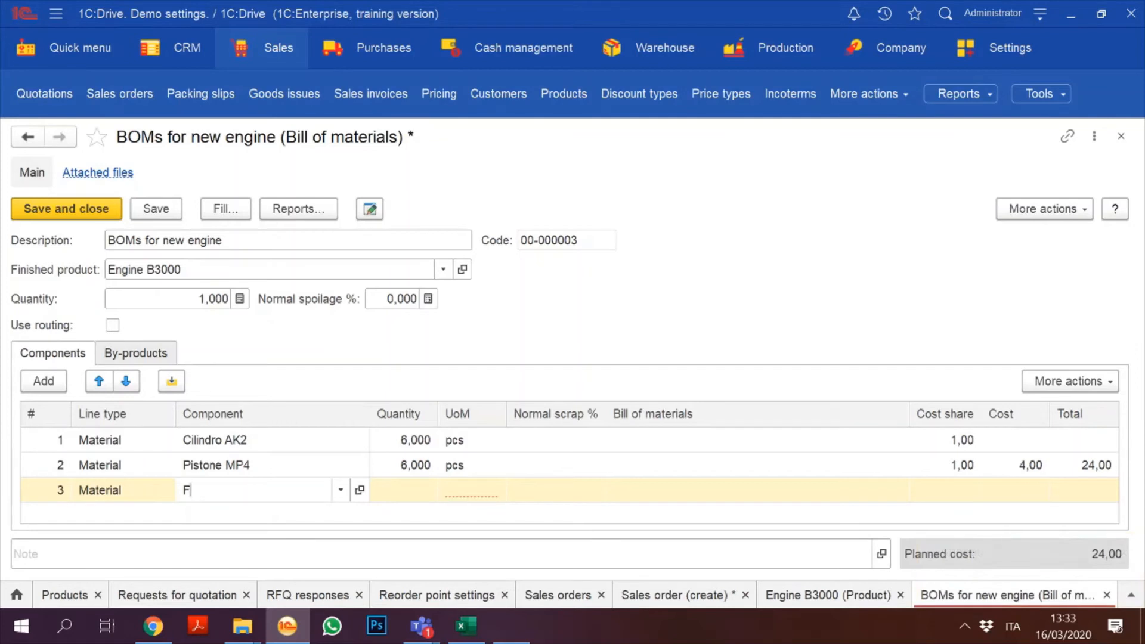
{"action": "type", "text": "errari "}
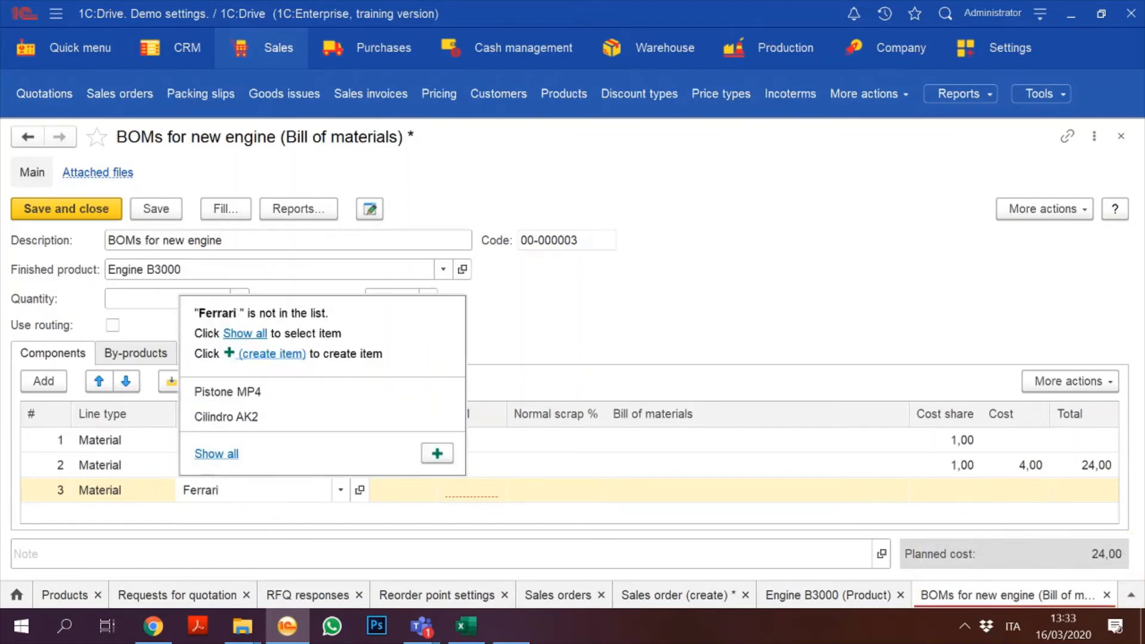
{"action": "type", "text": "body"}
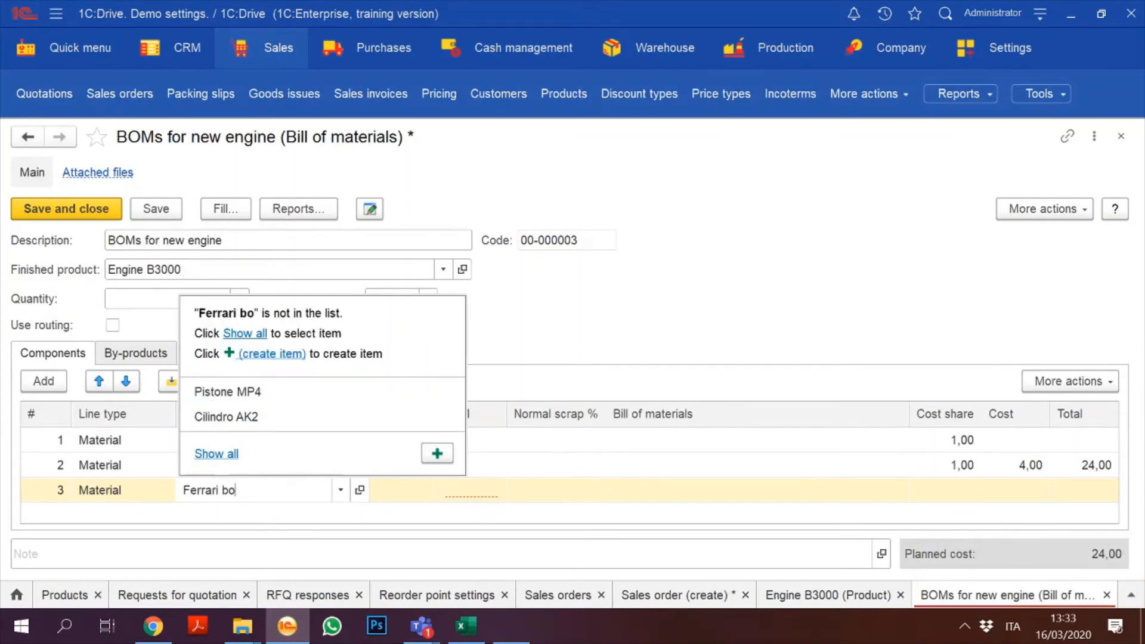
{"action": "left_click", "coordinate": [446, 457]}
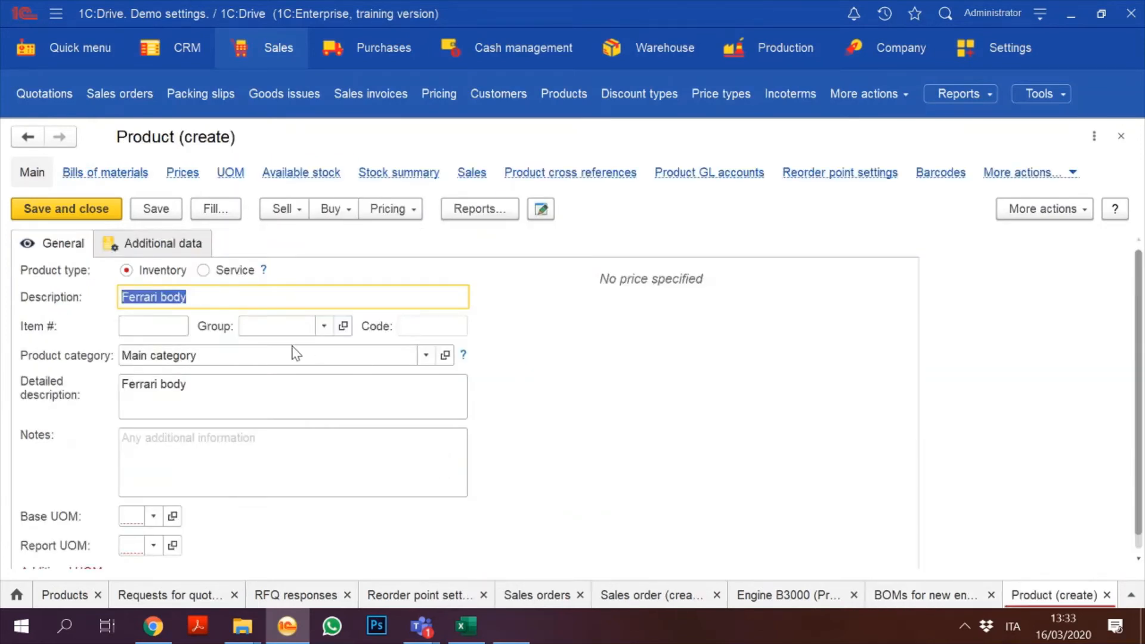
Step: Give Ferrari body item number F122 and place it in the Semilavorati product group
{"action": "left_click", "coordinate": [154, 326]}
{"action": "type", "text": "4993"}
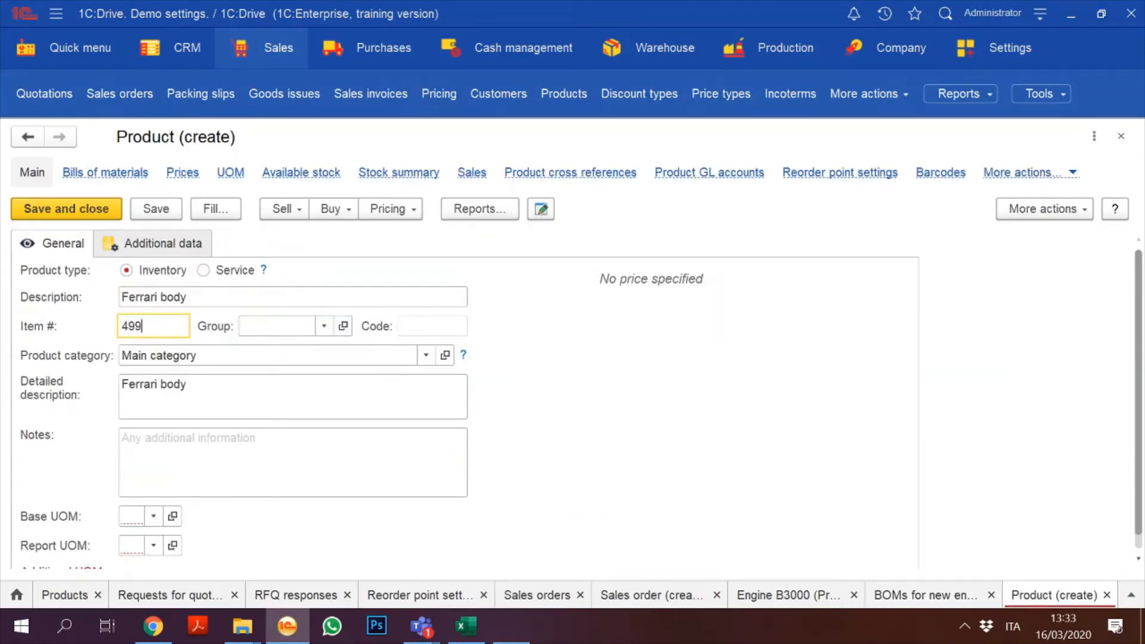
{"action": "key", "text": "BackSpace"}
{"action": "key", "text": "BackSpace"}
{"action": "key", "text": "BackSpace"}
{"action": "type", "text": "122"}
{"action": "left_click", "coordinate": [322, 327]}
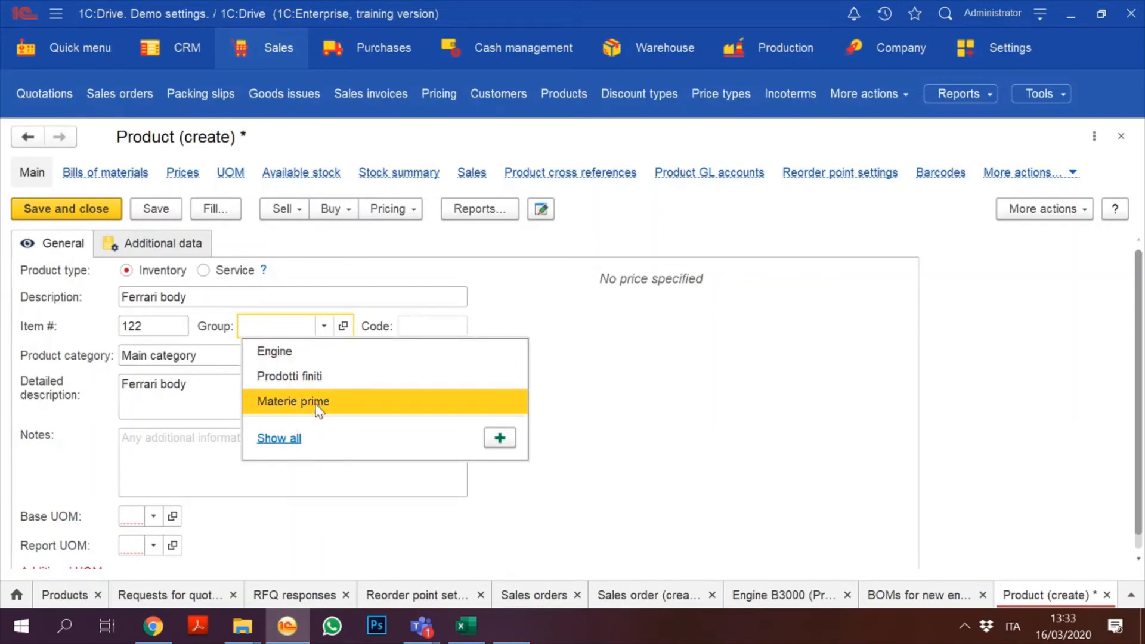
{"action": "left_click", "coordinate": [267, 443]}
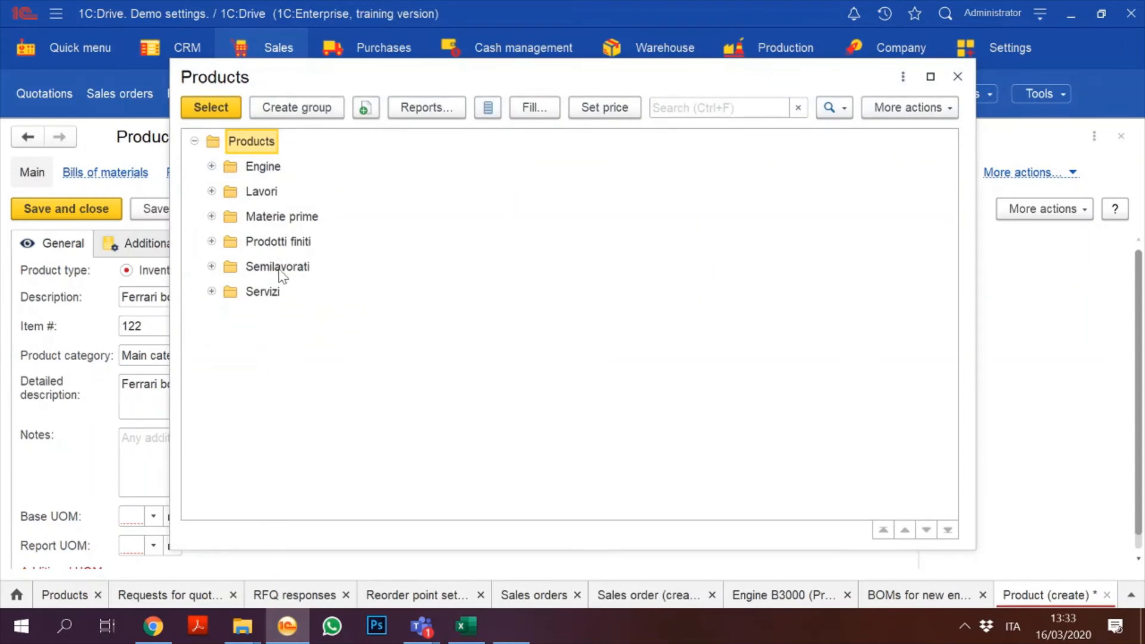
{"action": "double_click", "coordinate": [278, 268]}
{"action": "double_click", "coordinate": [159, 325]}
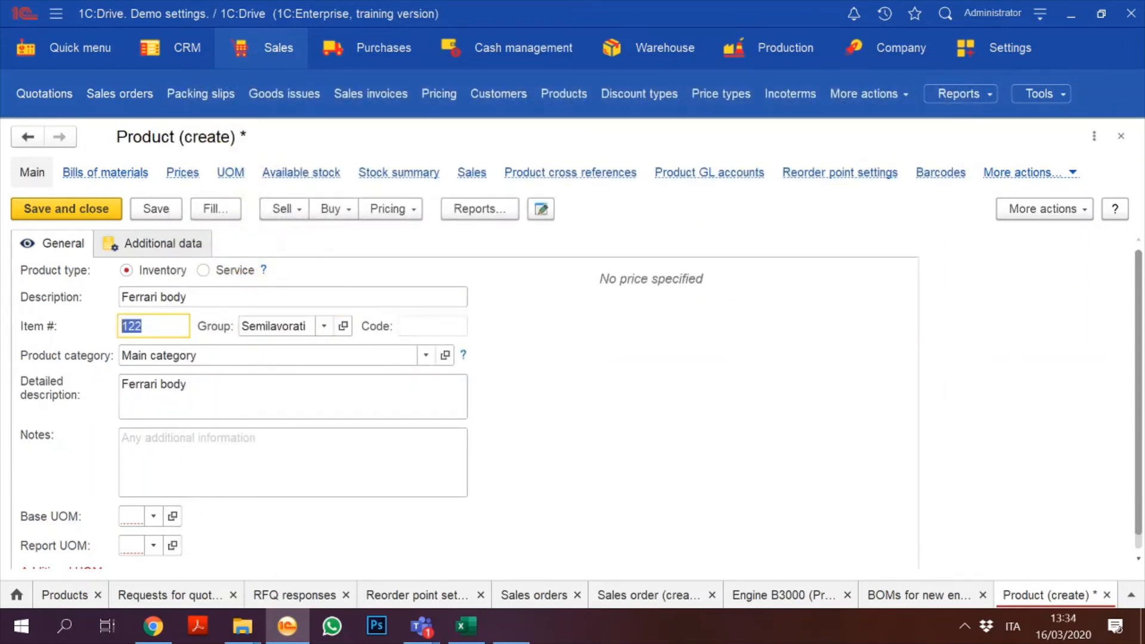
{"action": "type", "text": "F122"}
Step: Set Ferrari body's product category to Parti per motori and its base unit to pcs
{"action": "left_click", "coordinate": [425, 354]}
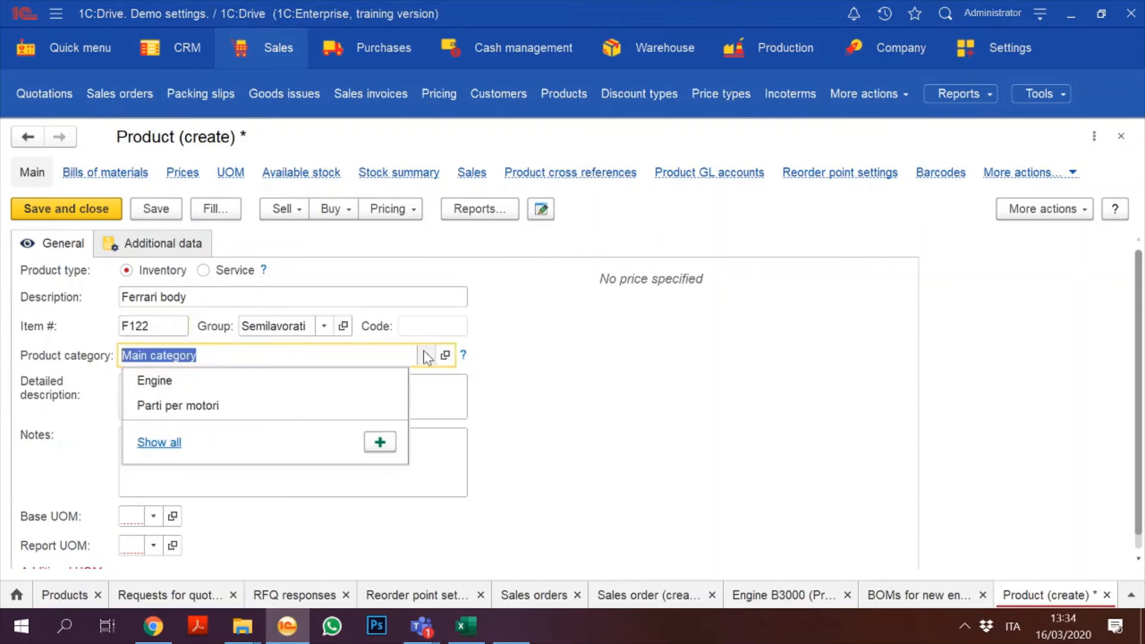
{"action": "left_click", "coordinate": [177, 405]}
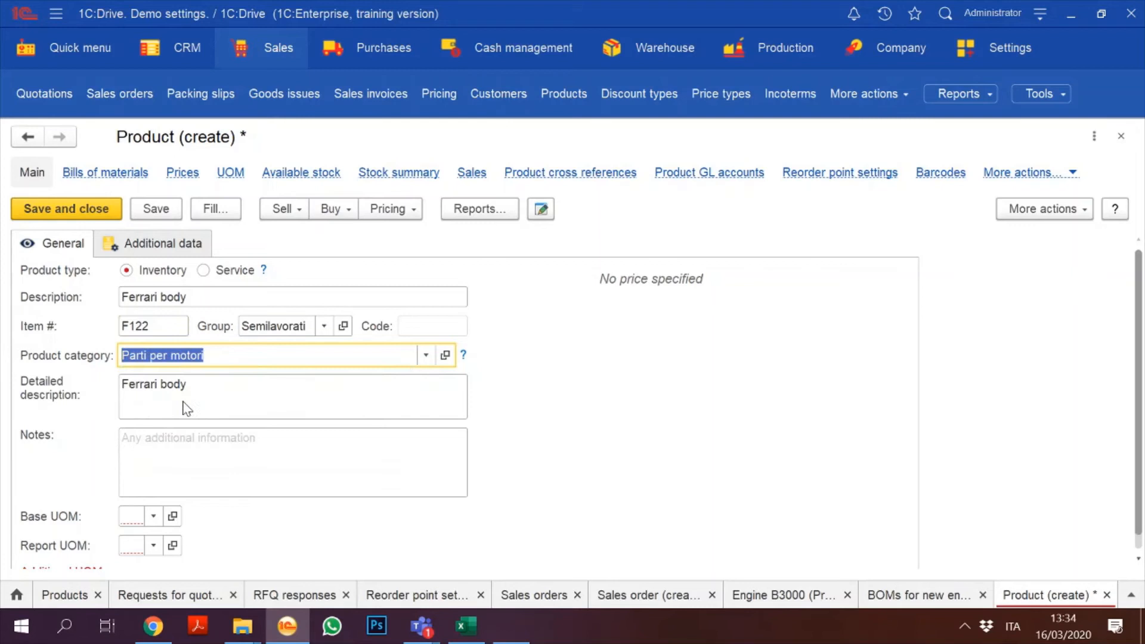
{"action": "left_click", "coordinate": [68, 214]}
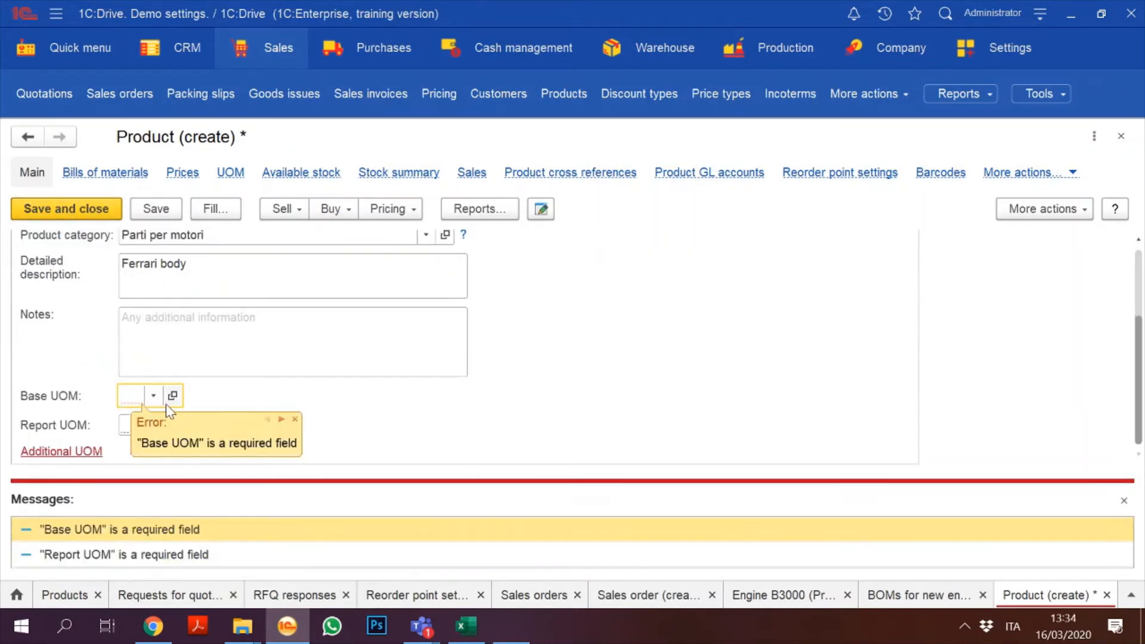
{"action": "left_click", "coordinate": [153, 396]}
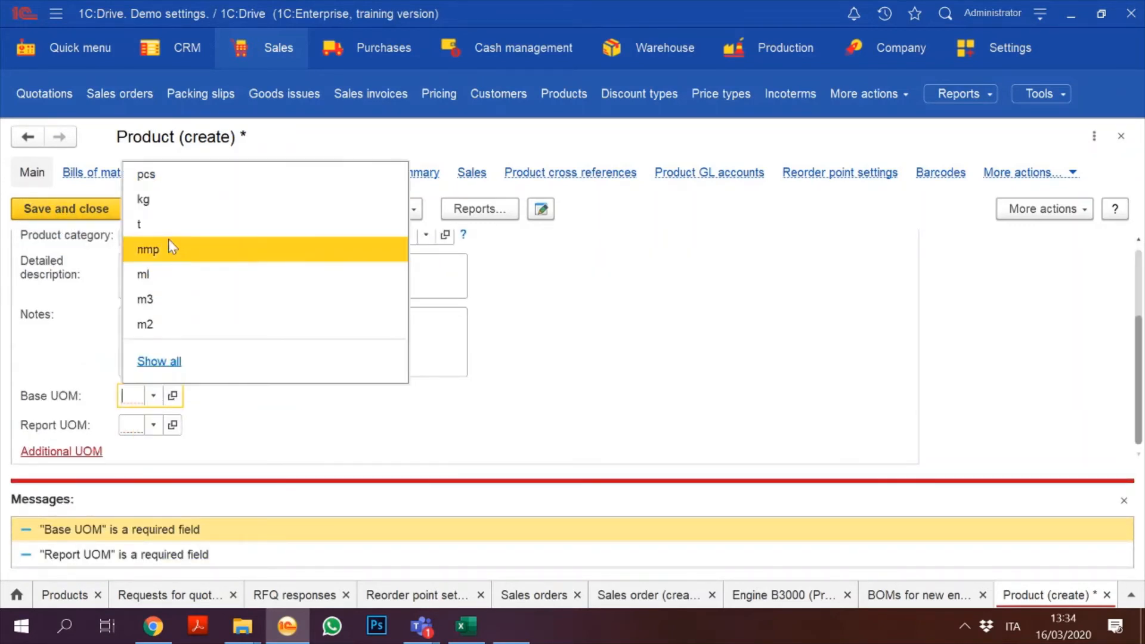
{"action": "left_click", "coordinate": [150, 169]}
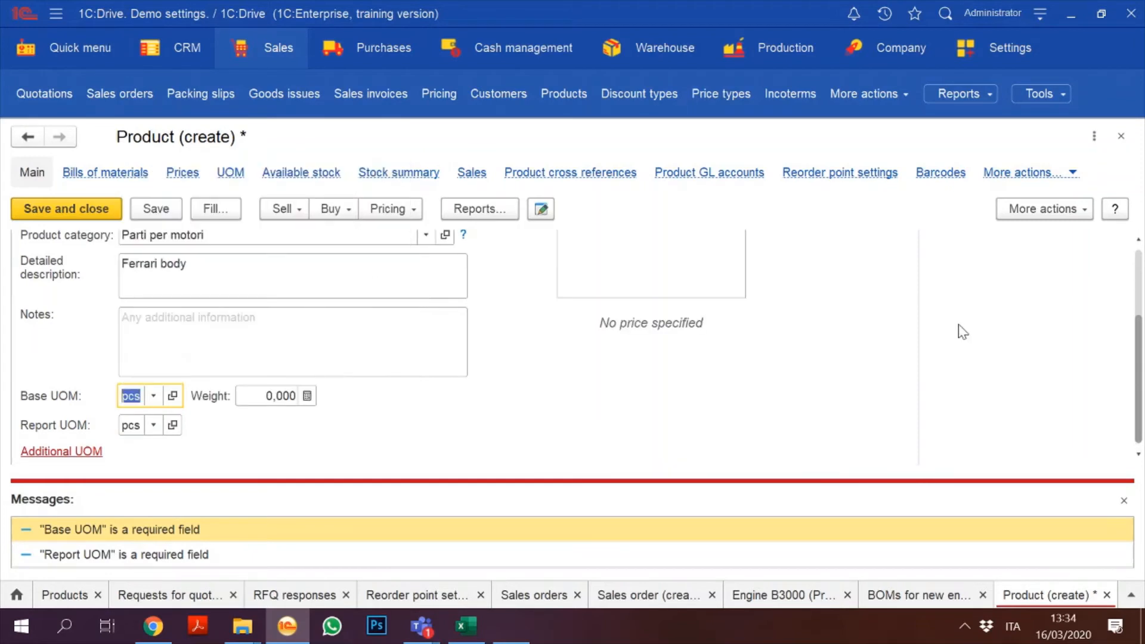
{"action": "scroll", "coordinate": [1138, 280], "scroll_direction": "up", "scroll_amount": 5}
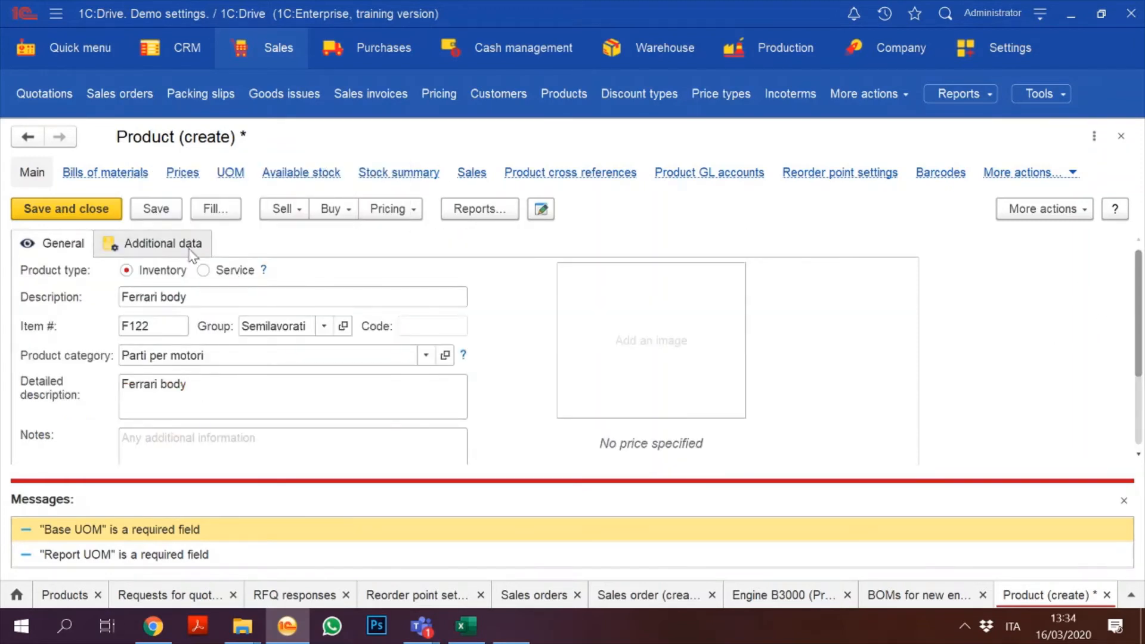
Step: Set Engine for everyone as Ferrari body's supplier and save the product
{"action": "left_click", "coordinate": [173, 241]}
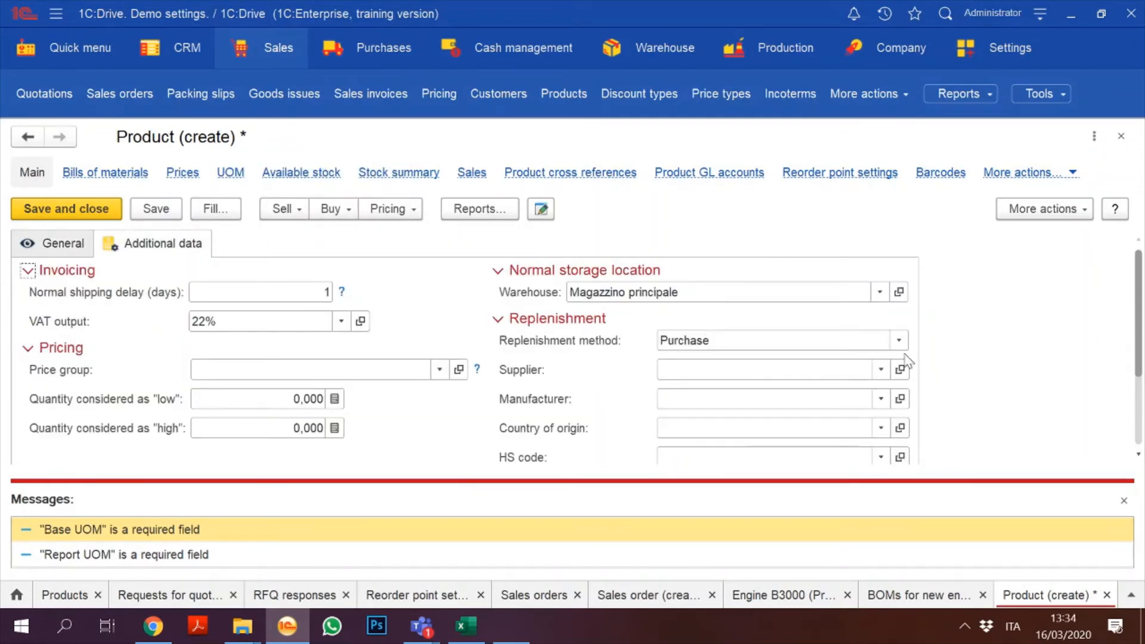
{"action": "left_click", "coordinate": [883, 369]}
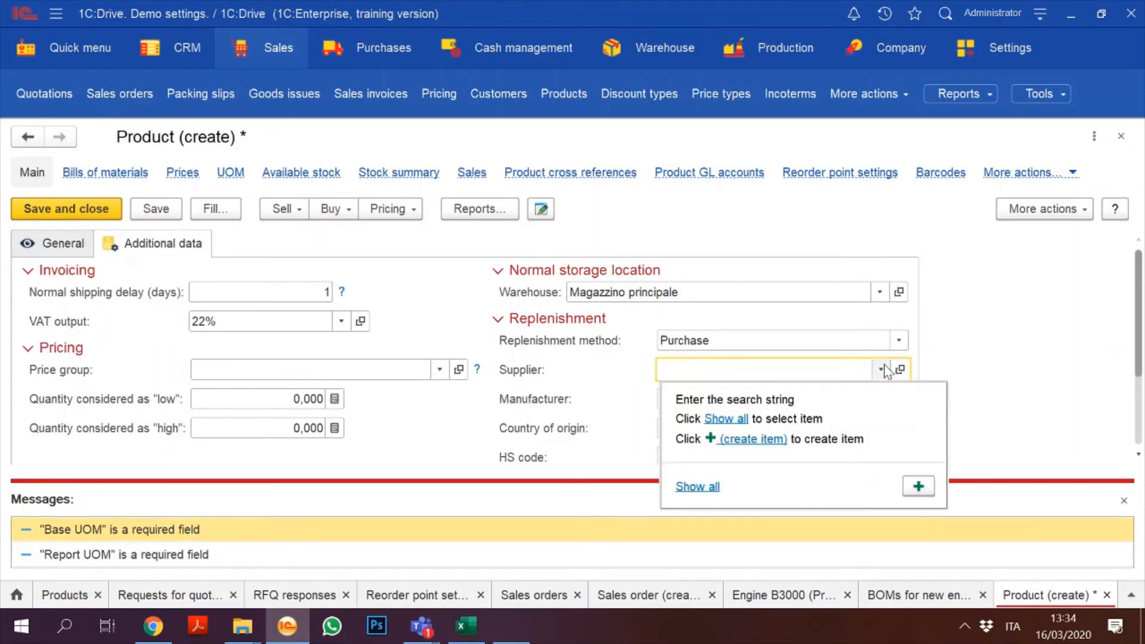
{"action": "type", "text": "eng"}
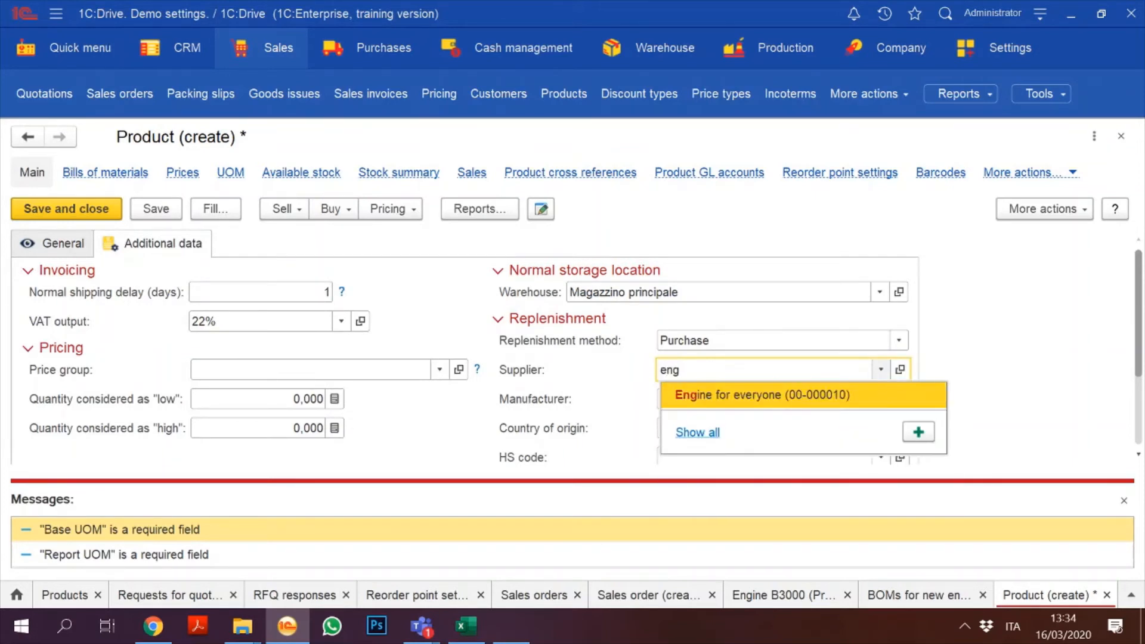
{"action": "left_click", "coordinate": [797, 398]}
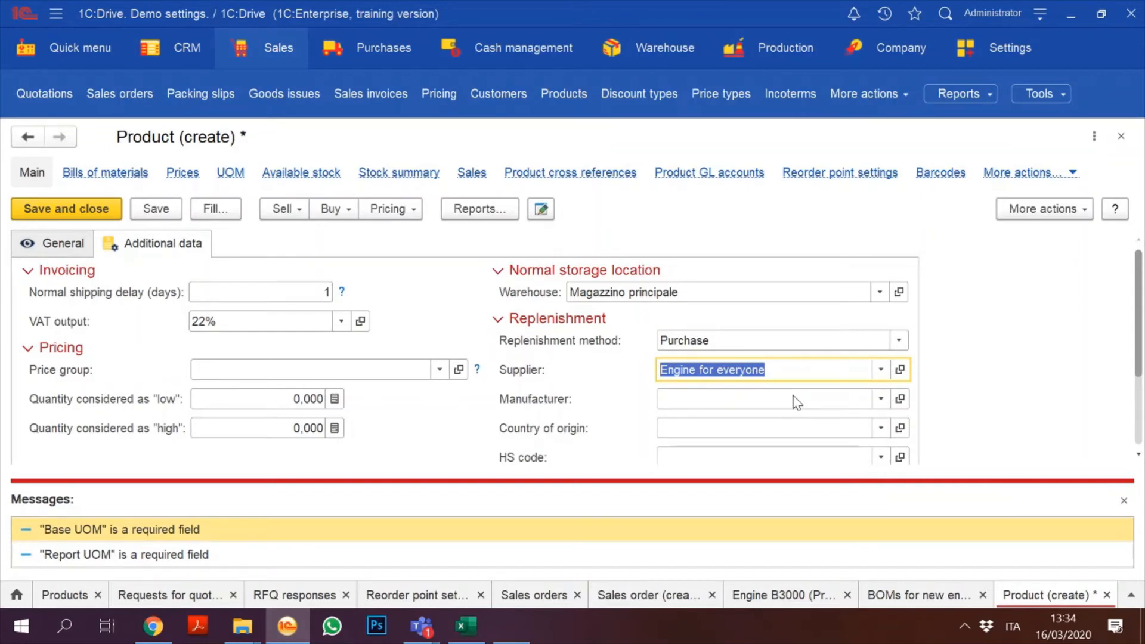
{"action": "left_click_drag", "start_coordinate": [1142, 298], "coordinate": [1141, 261]}
{"action": "left_click", "coordinate": [48, 242]}
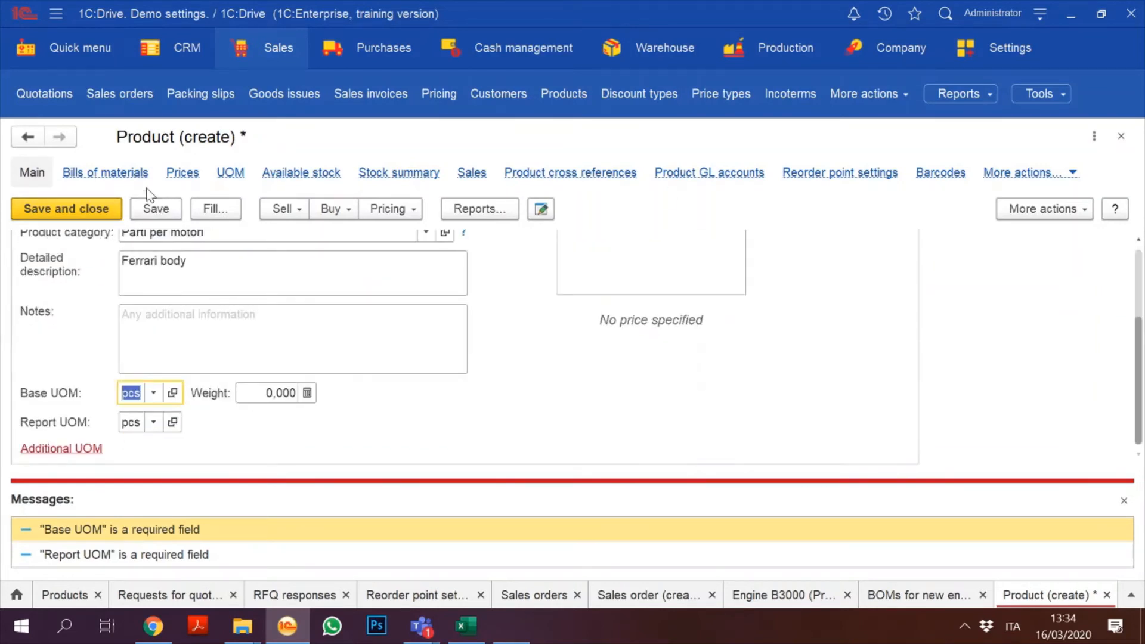
{"action": "left_click", "coordinate": [156, 209]}
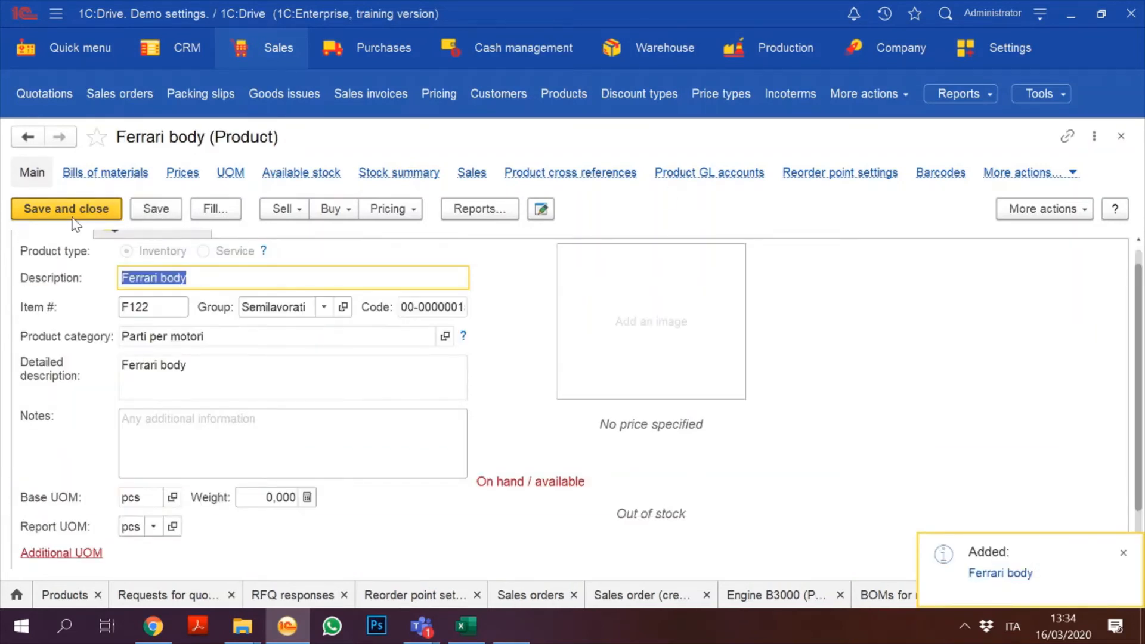
Step: Set the Ferrari body component's quantity to 1 in the engine's bill of materials
{"action": "left_click", "coordinate": [73, 219]}
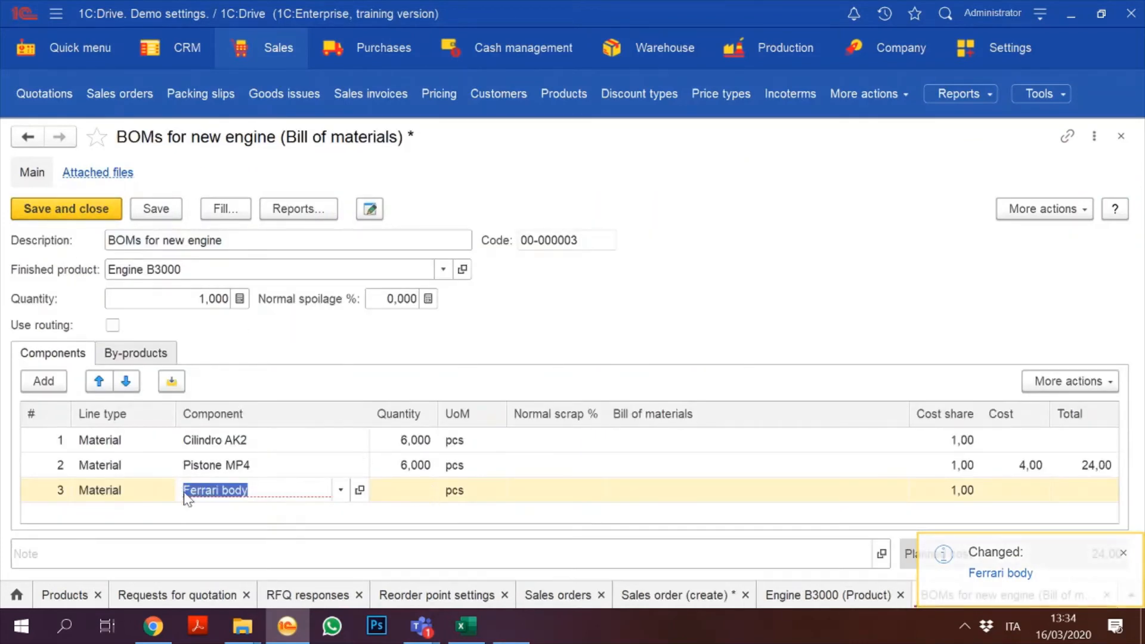
{"action": "left_click", "coordinate": [427, 489]}
{"action": "left_click", "coordinate": [427, 489]}
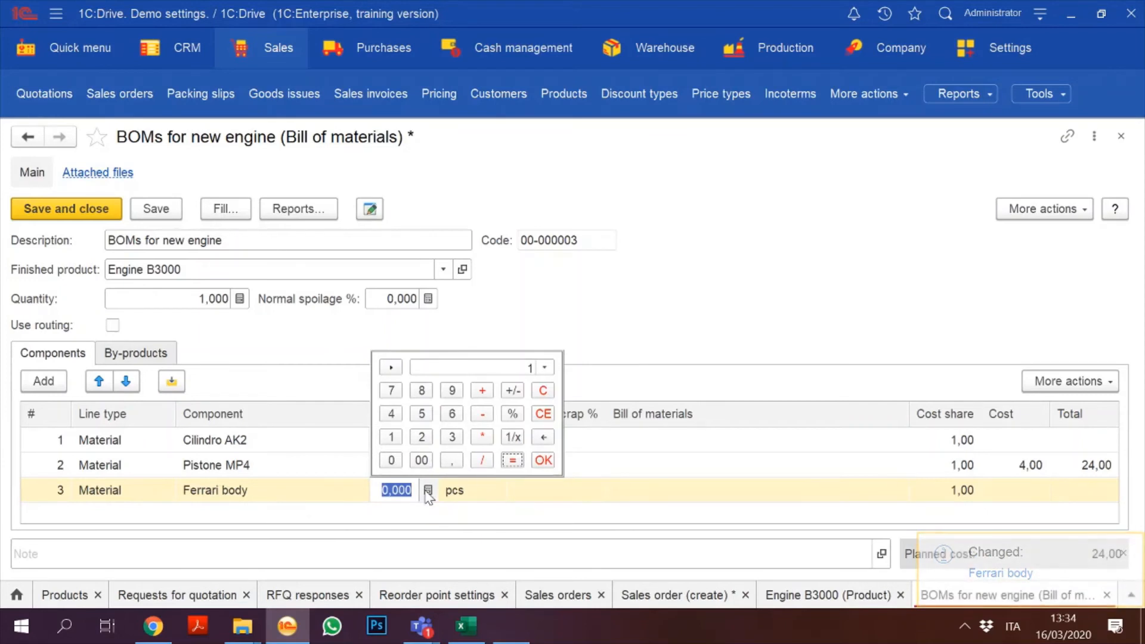
{"action": "left_click", "coordinate": [397, 504]}
{"action": "type", "text": "1"}
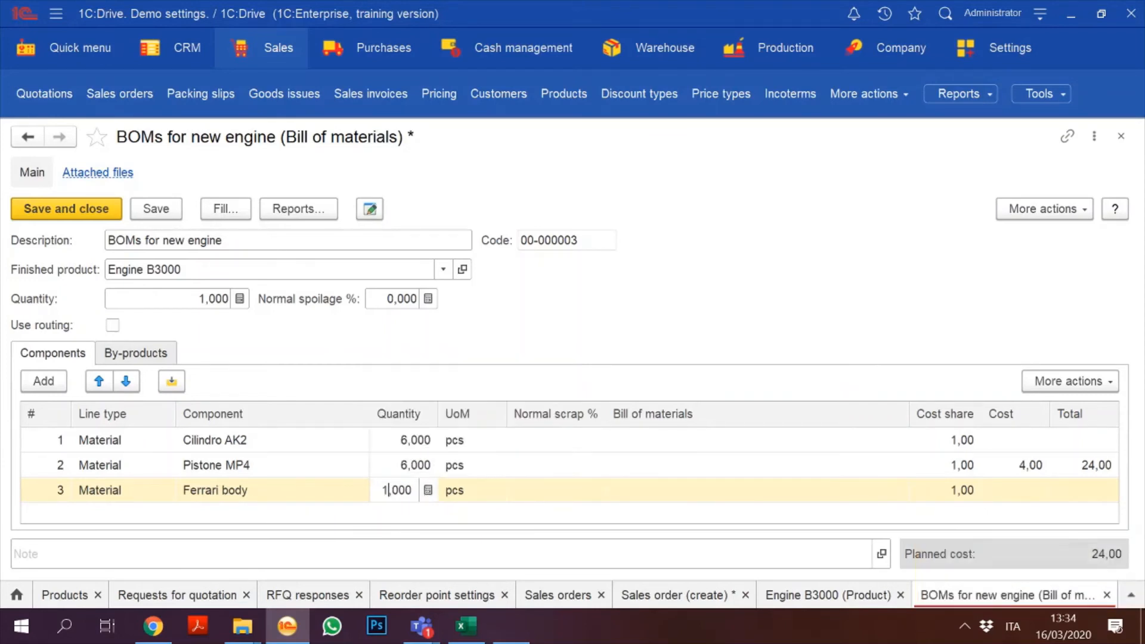
{"action": "left_click", "coordinate": [610, 304]}
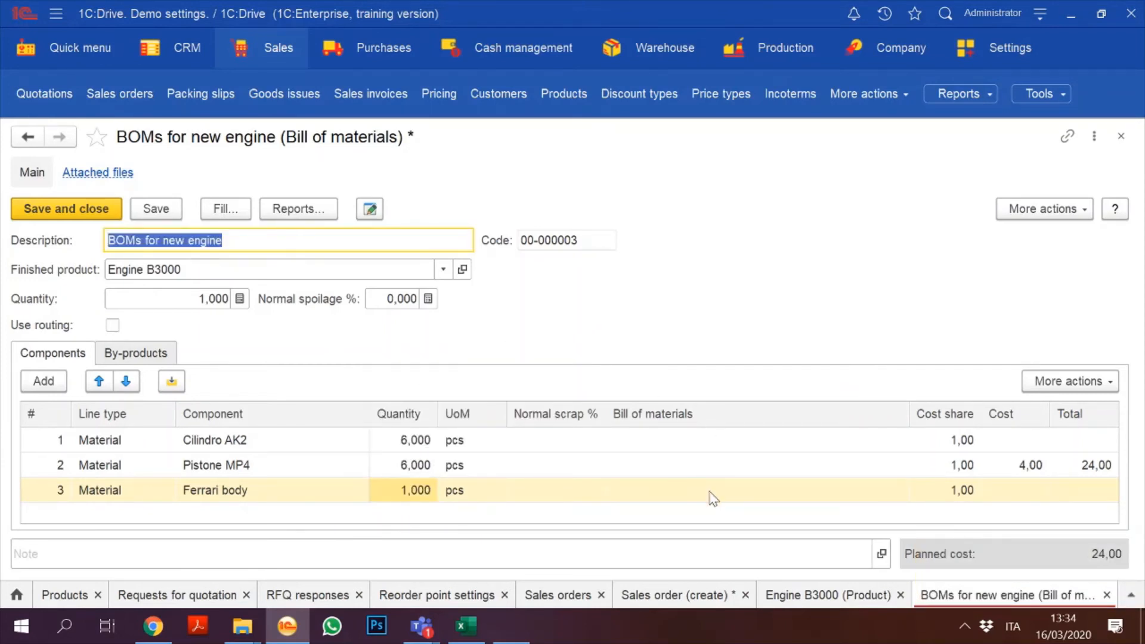
{"action": "left_click", "coordinate": [727, 466]}
Step: Save and close the bill of materials, then save and close Engine B3000
{"action": "left_click", "coordinate": [170, 208]}
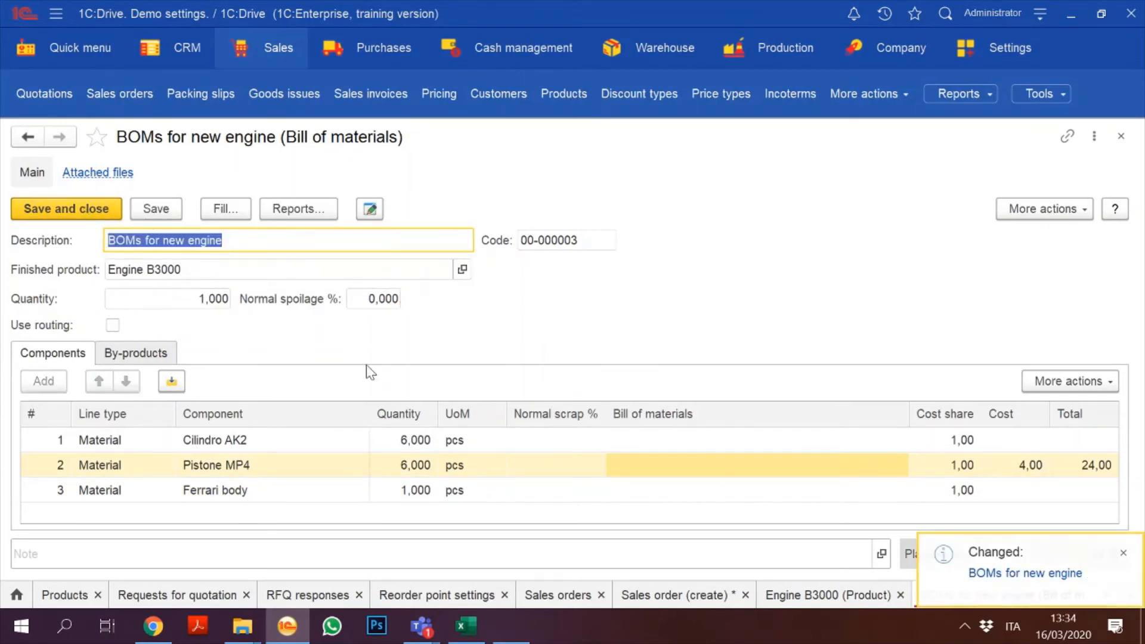
{"action": "left_click", "coordinate": [41, 213]}
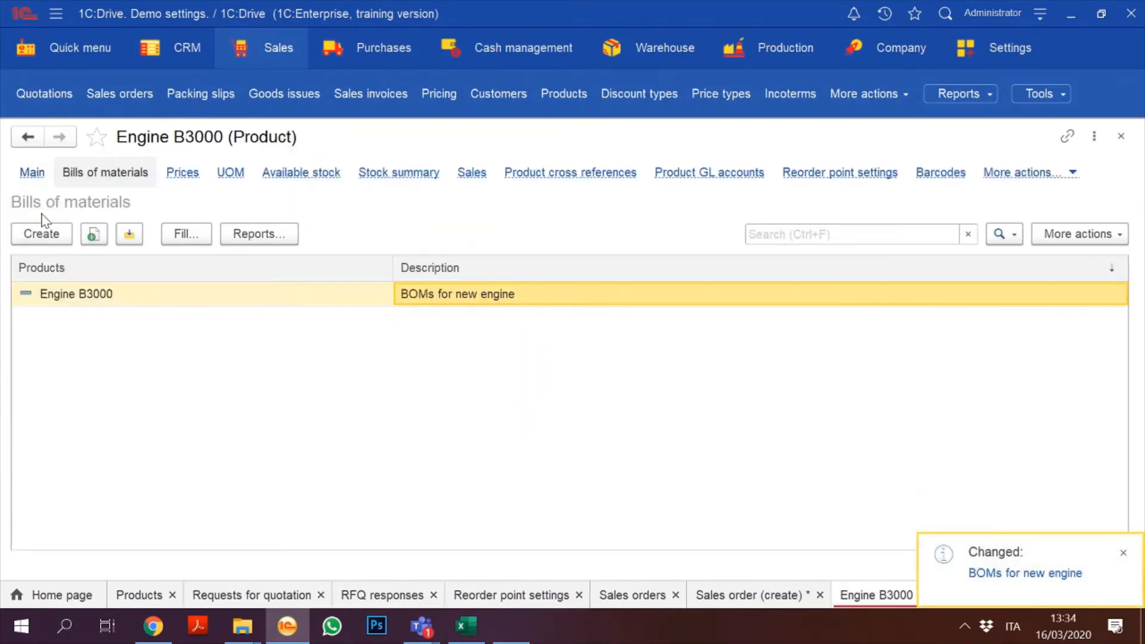
{"action": "left_click", "coordinate": [30, 178]}
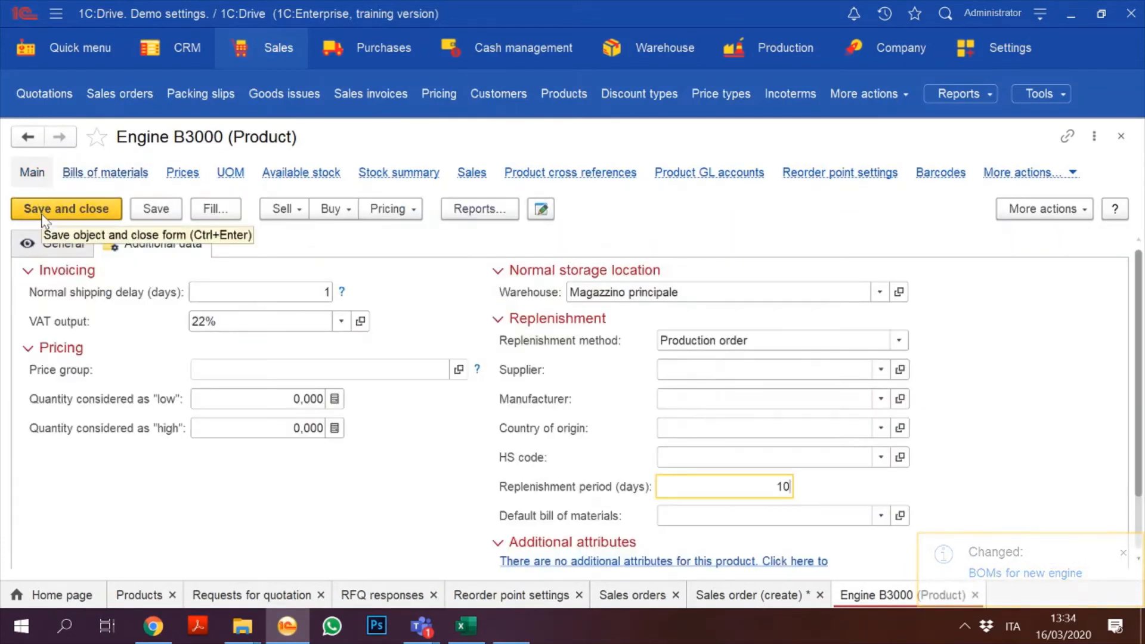
{"action": "left_click", "coordinate": [43, 216]}
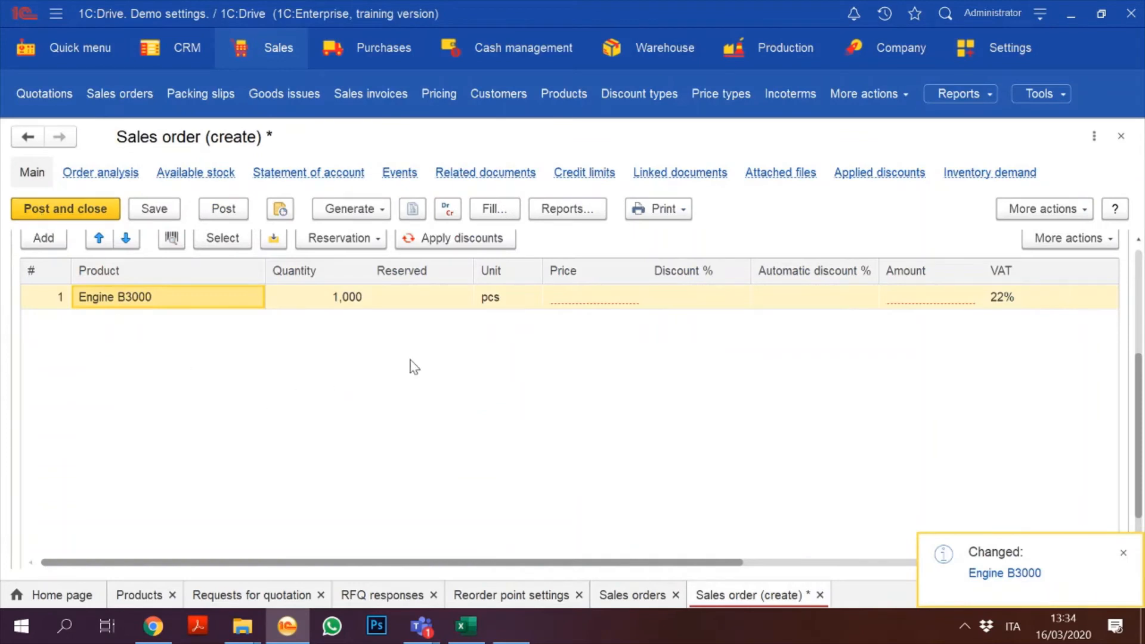
Step: Price the Engine B3000 order line at 4.500,00
{"action": "double_click", "coordinate": [582, 303]}
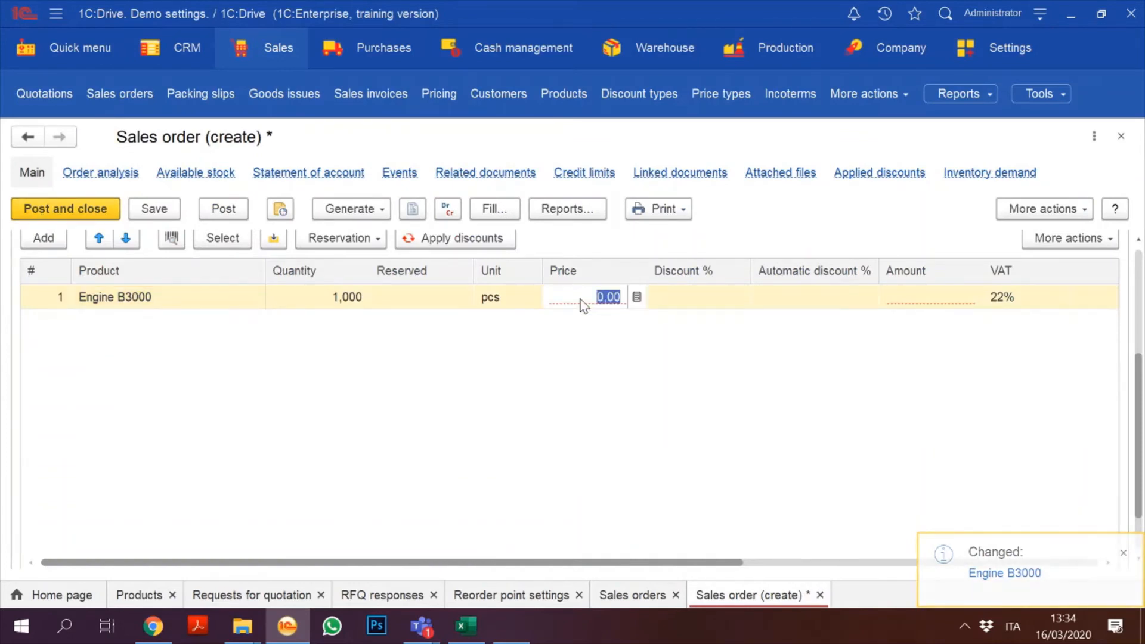
{"action": "type", "text": "40"}
{"action": "type", "text": "50"}
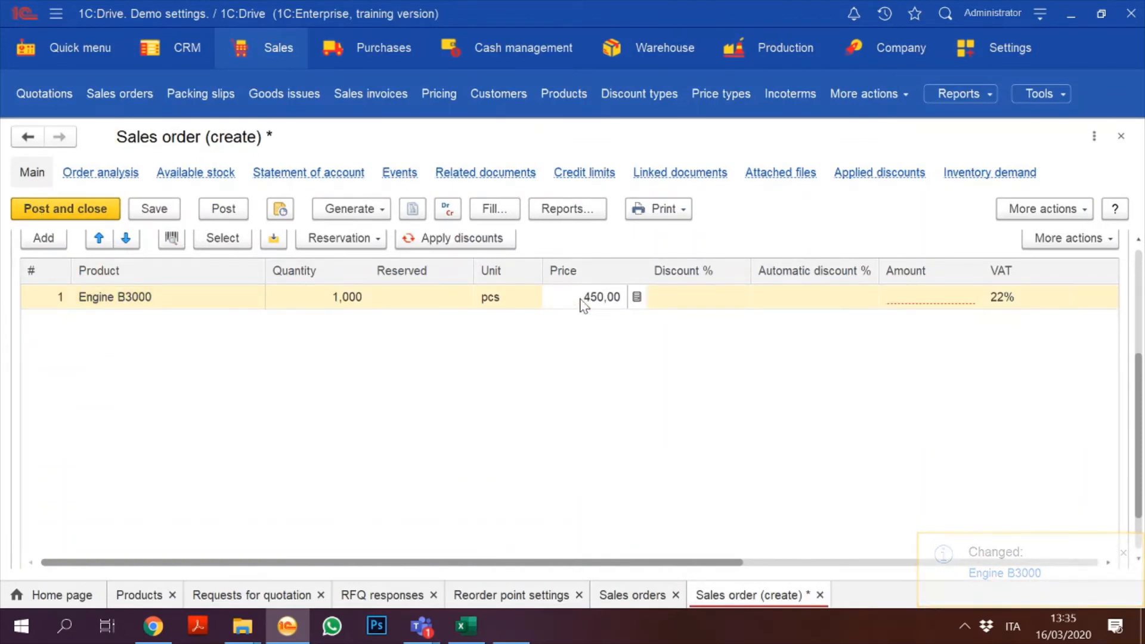
{"action": "left_click", "coordinate": [577, 381]}
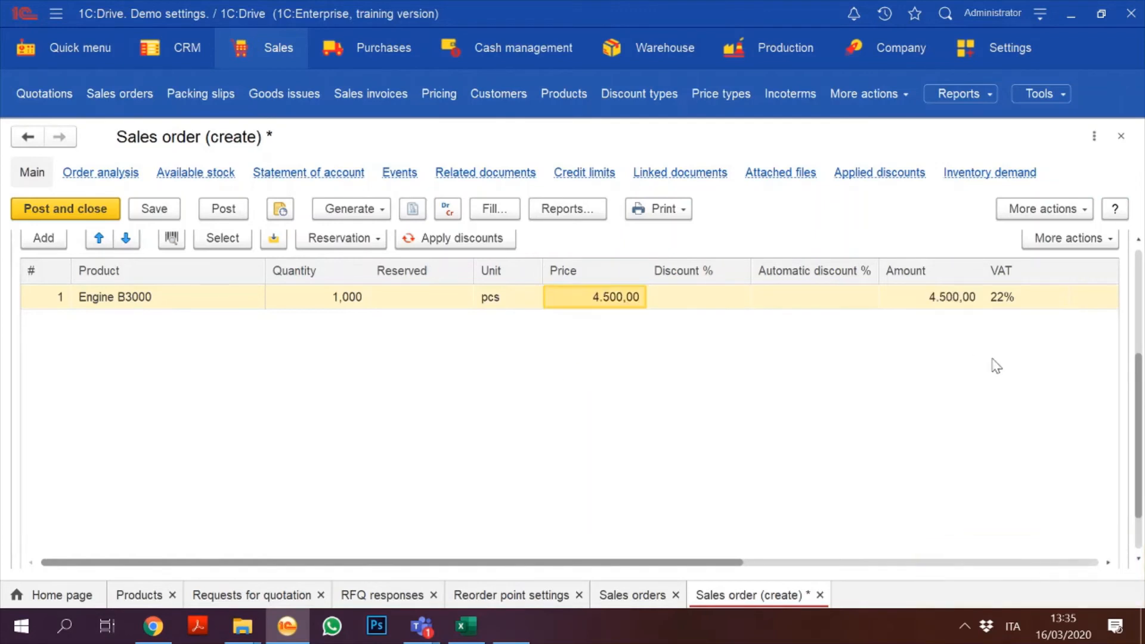
{"action": "scroll", "coordinate": [1140, 263], "scroll_direction": "up", "scroll_amount": 3}
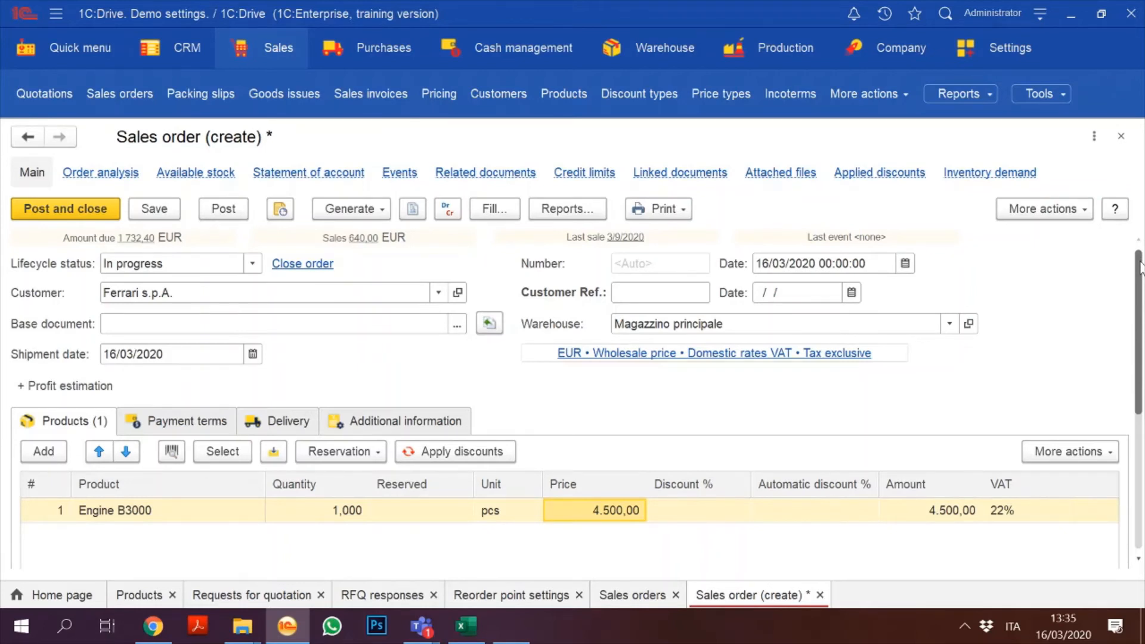
Step: Review payment terms and delivery, keep the delivery option as Delivery, and save the order
{"action": "left_click", "coordinate": [623, 293]}
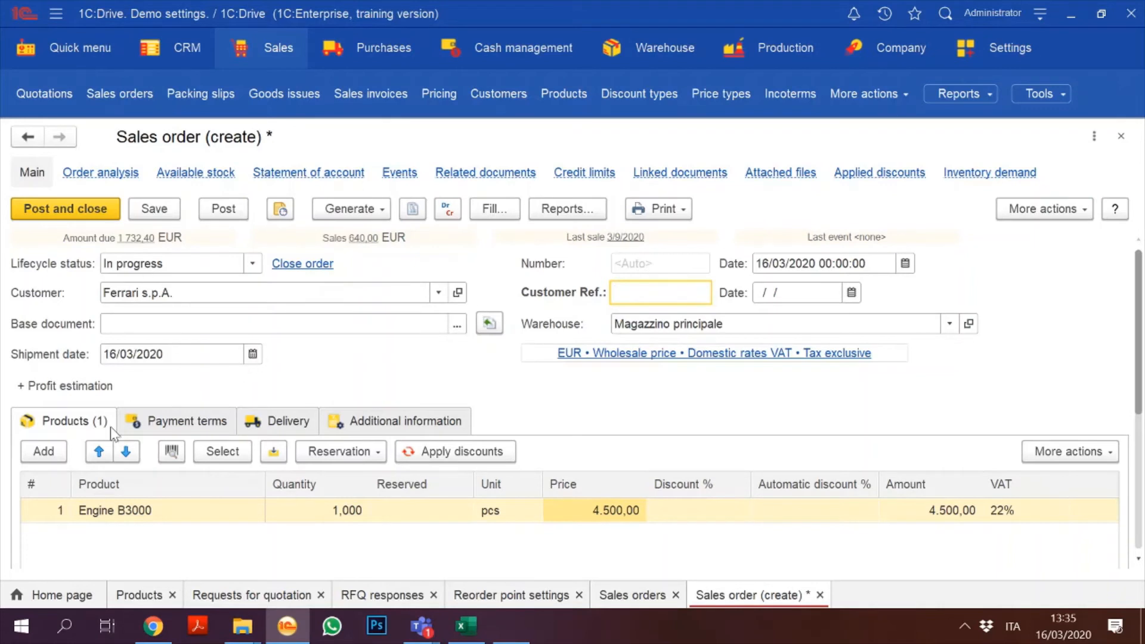
{"action": "left_click", "coordinate": [218, 425]}
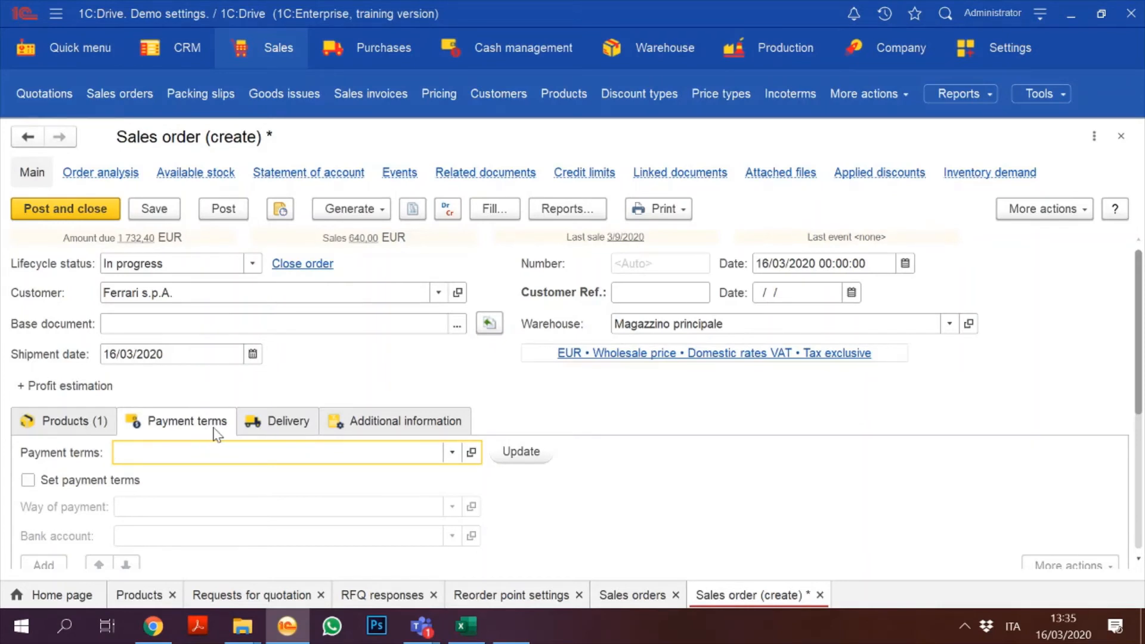
{"action": "left_click", "coordinate": [276, 425]}
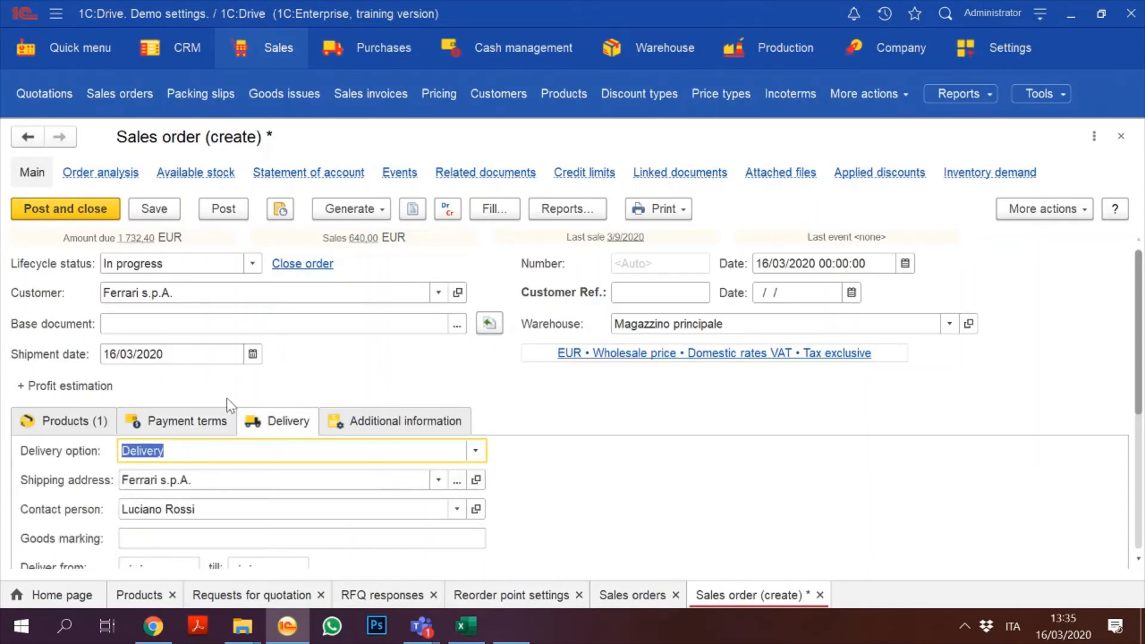
{"action": "left_click", "coordinate": [475, 451]}
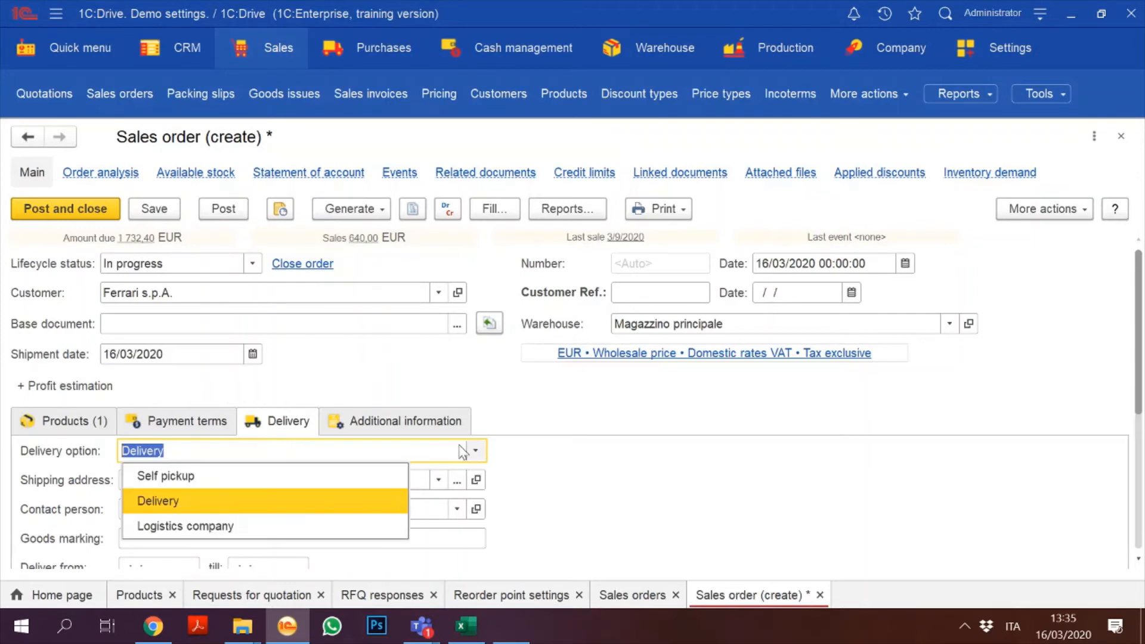
{"action": "left_click", "coordinate": [223, 525]}
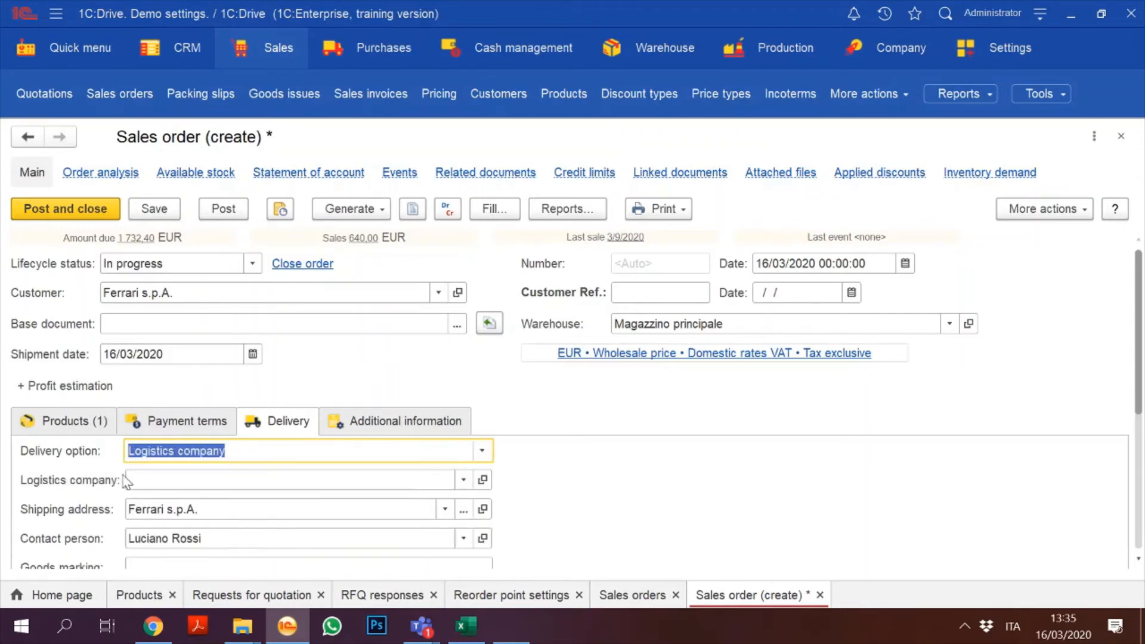
{"action": "left_click", "coordinate": [483, 452]}
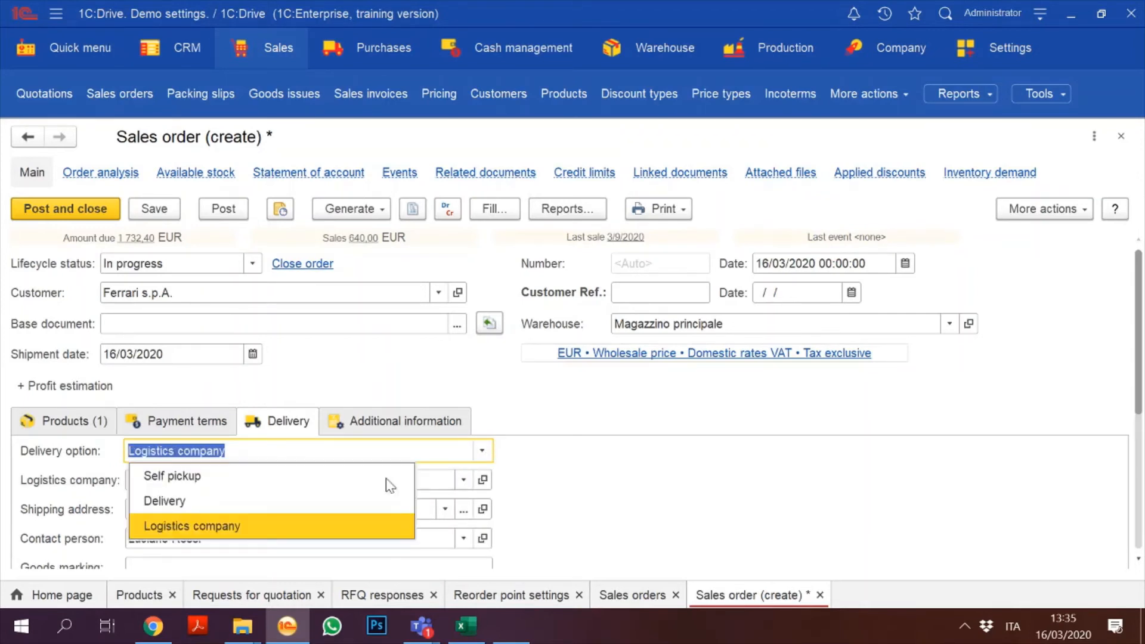
{"action": "left_click", "coordinate": [292, 509]}
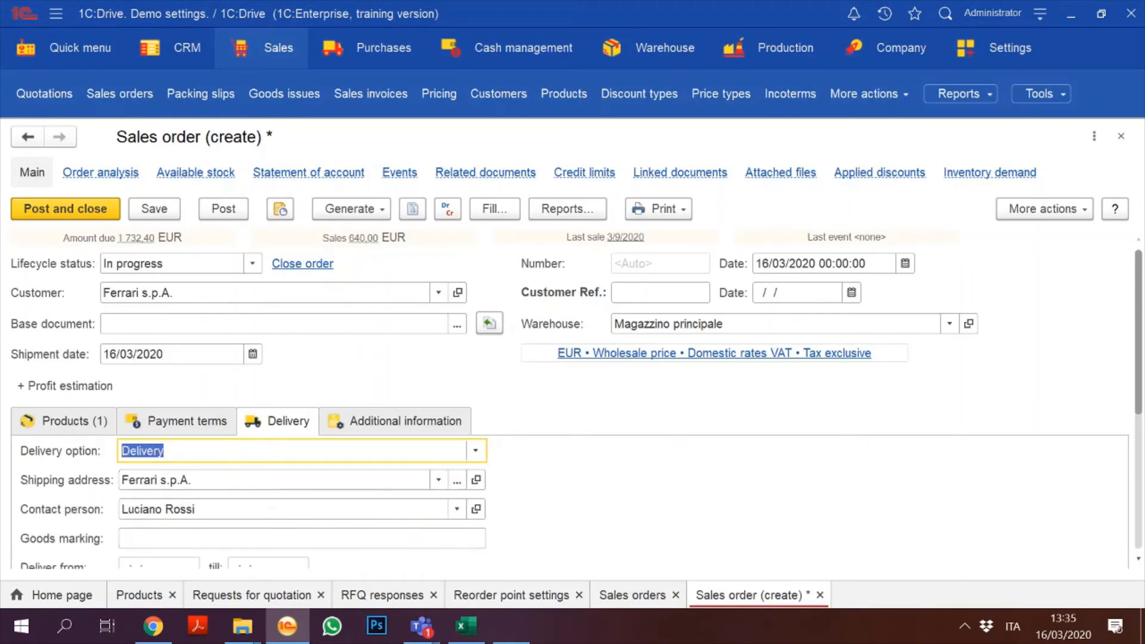
{"action": "left_click", "coordinate": [77, 424]}
{"action": "scroll", "coordinate": [1139, 256], "scroll_direction": "up", "scroll_amount": 5}
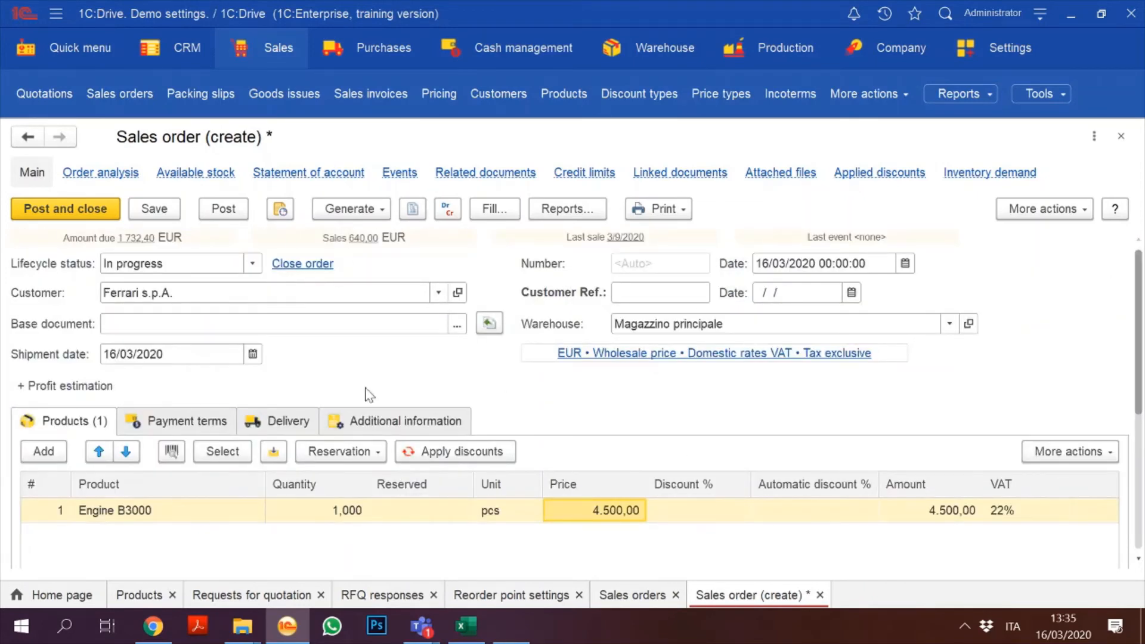
{"action": "left_click", "coordinate": [154, 210]}
Step: Post sales order 10 and generate a production order from it via Generate
{"action": "left_click", "coordinate": [238, 209]}
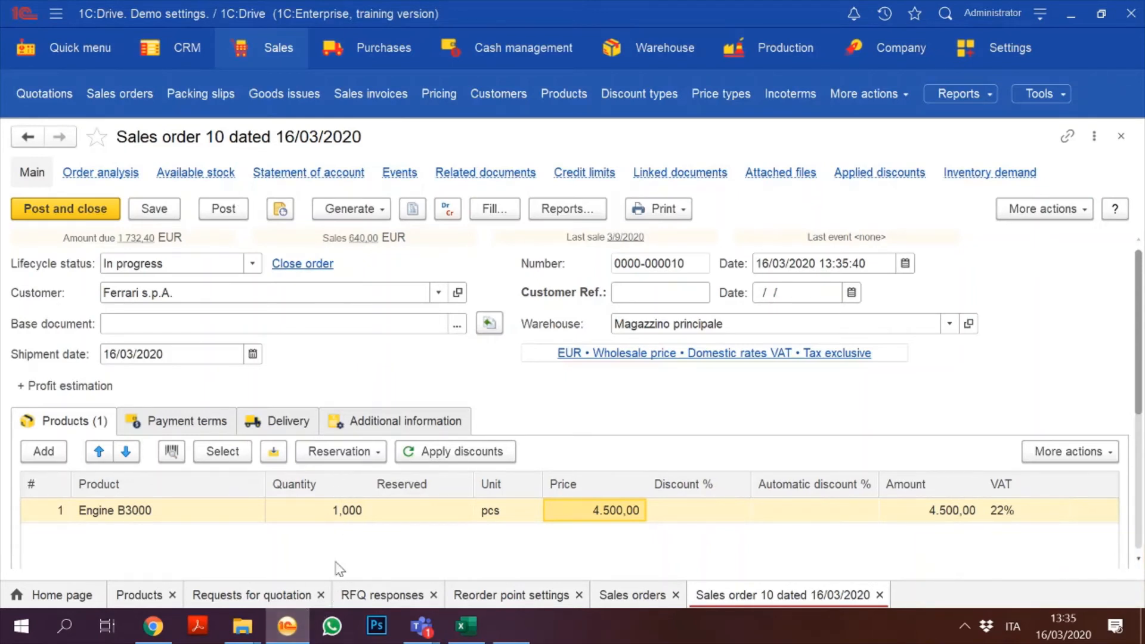
{"action": "left_click", "coordinate": [305, 507]}
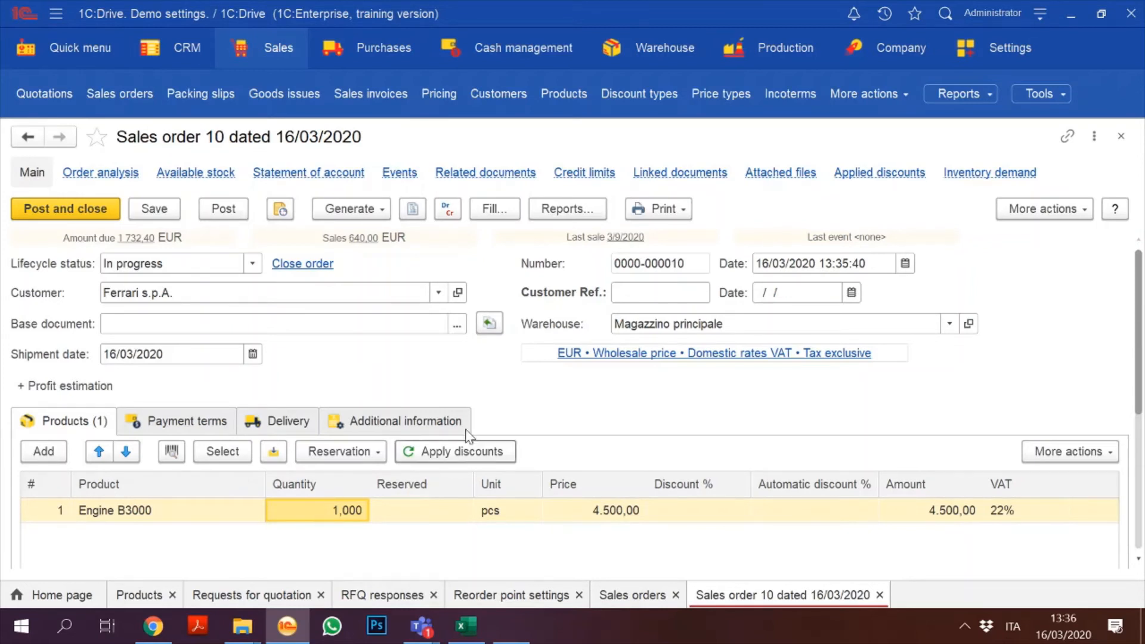
{"action": "left_click", "coordinate": [374, 208]}
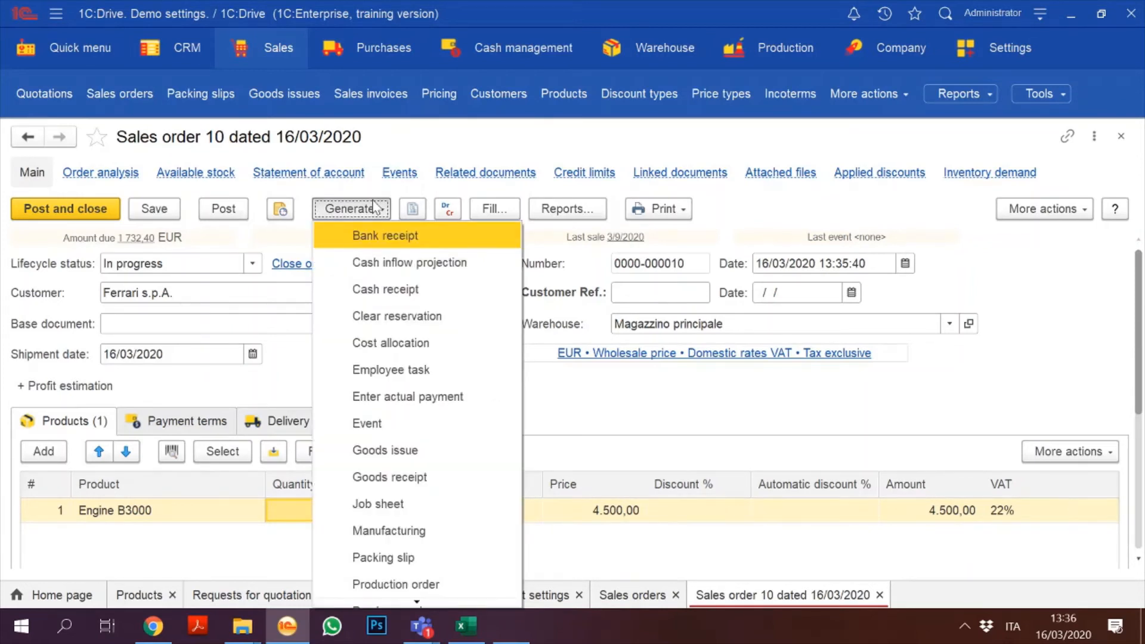
{"action": "left_click", "coordinate": [335, 181]}
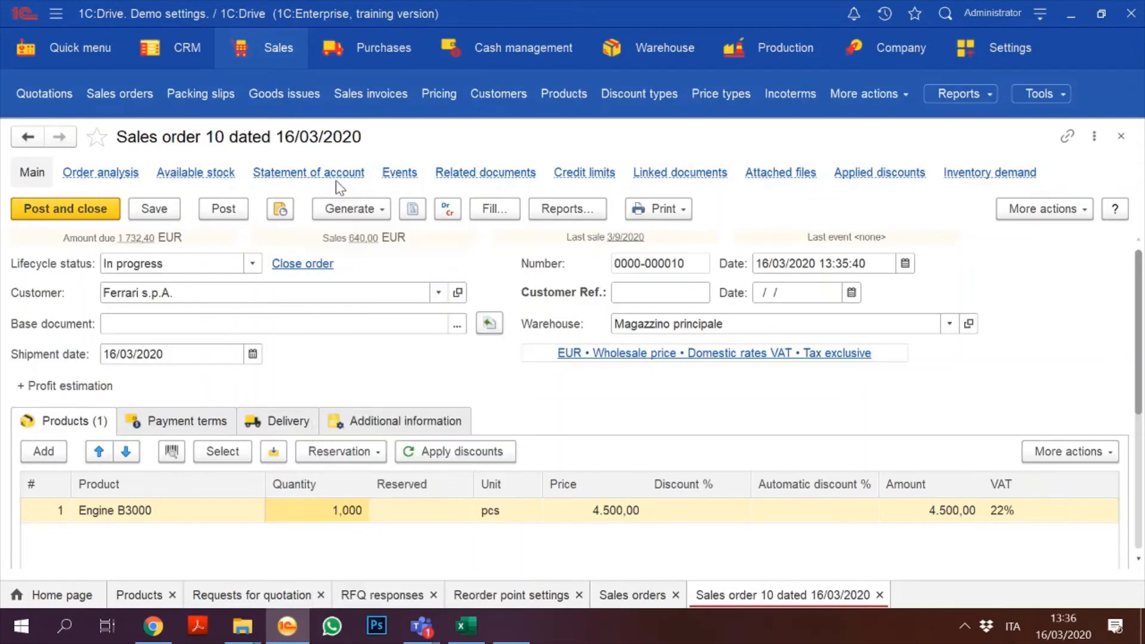
{"action": "left_click", "coordinate": [356, 208]}
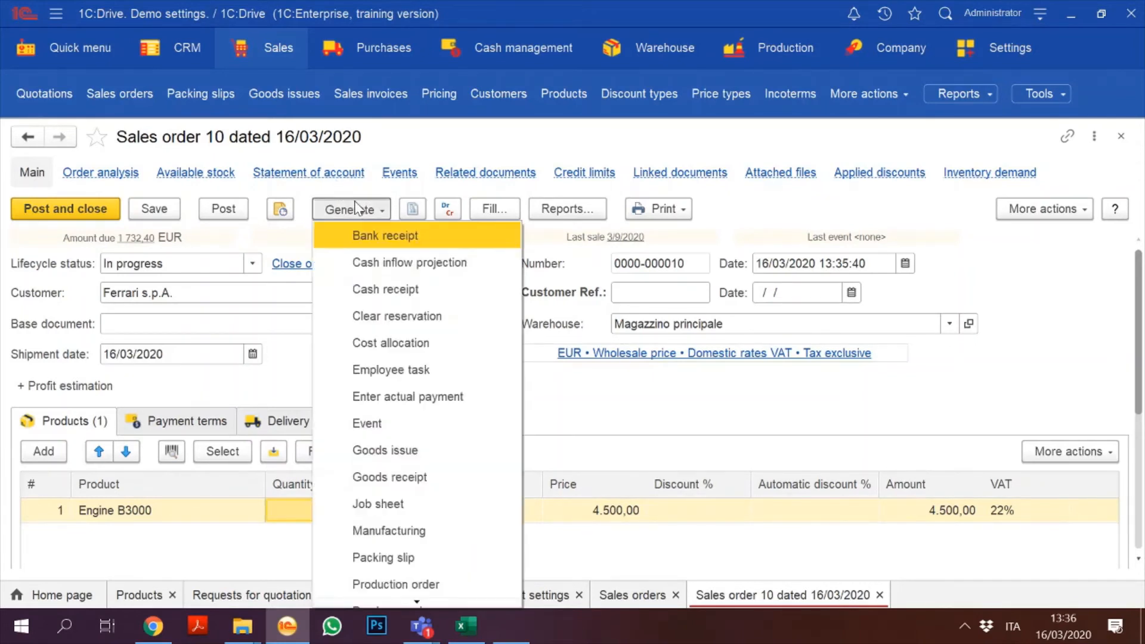
{"action": "key", "text": "Down"}
{"action": "key", "text": "Down"}
{"action": "key", "text": "Down"}
{"action": "key", "text": "Down"}
{"action": "key", "text": "Down"}
{"action": "key", "text": "Down"}
{"action": "key", "text": "Down"}
{"action": "key", "text": "Down"}
{"action": "key", "text": "Down"}
{"action": "key", "text": "Down"}
{"action": "key", "text": "Down"}
{"action": "key", "text": "Down"}
{"action": "key", "text": "Down"}
{"action": "key", "text": "Down"}
{"action": "key", "text": "Down"}
{"action": "key", "text": "Down"}
{"action": "key", "text": "Down"}
{"action": "key", "text": "Down"}
{"action": "key", "text": "Down"}
{"action": "key", "text": "Down"}
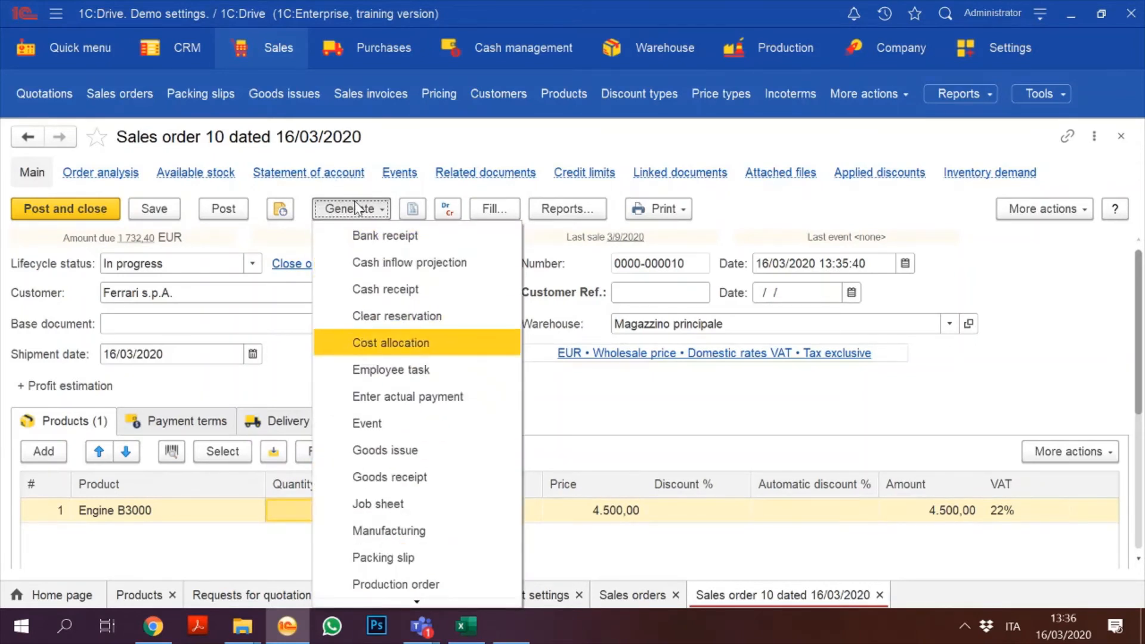
{"action": "key", "text": "Up"}
{"action": "key", "text": "Up"}
{"action": "key", "text": "Up"}
{"action": "key", "text": "Up"}
{"action": "key", "text": "Up"}
{"action": "key", "text": "Up"}
{"action": "key", "text": "Up"}
{"action": "key", "text": "Up"}
{"action": "key", "text": "Up"}
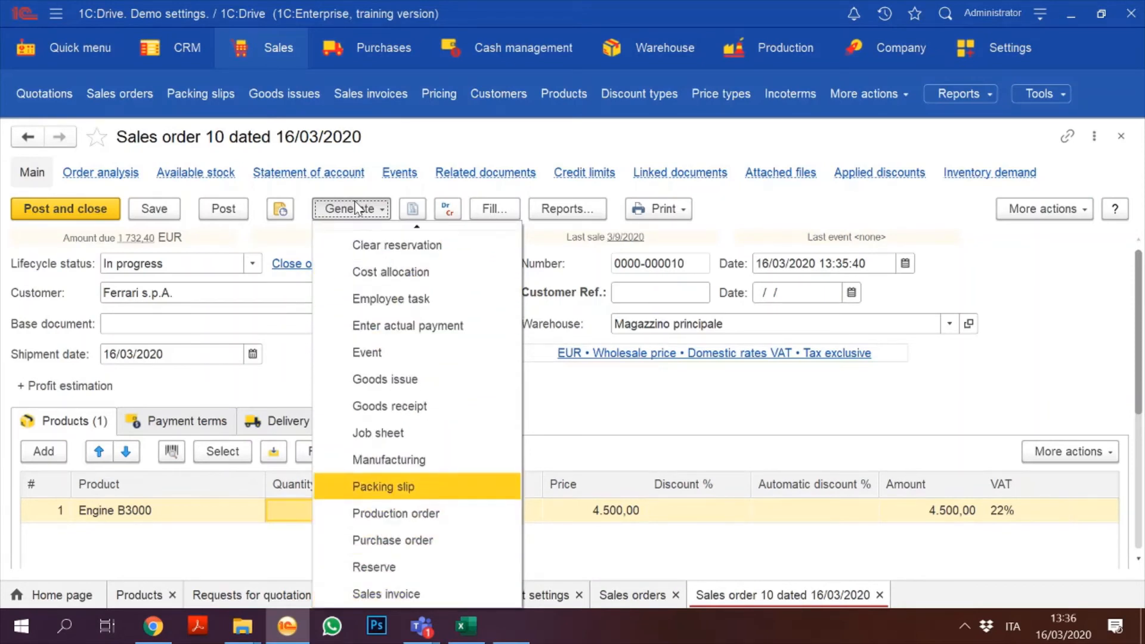
{"action": "key", "text": "Down"}
{"action": "left_click", "coordinate": [448, 521]}
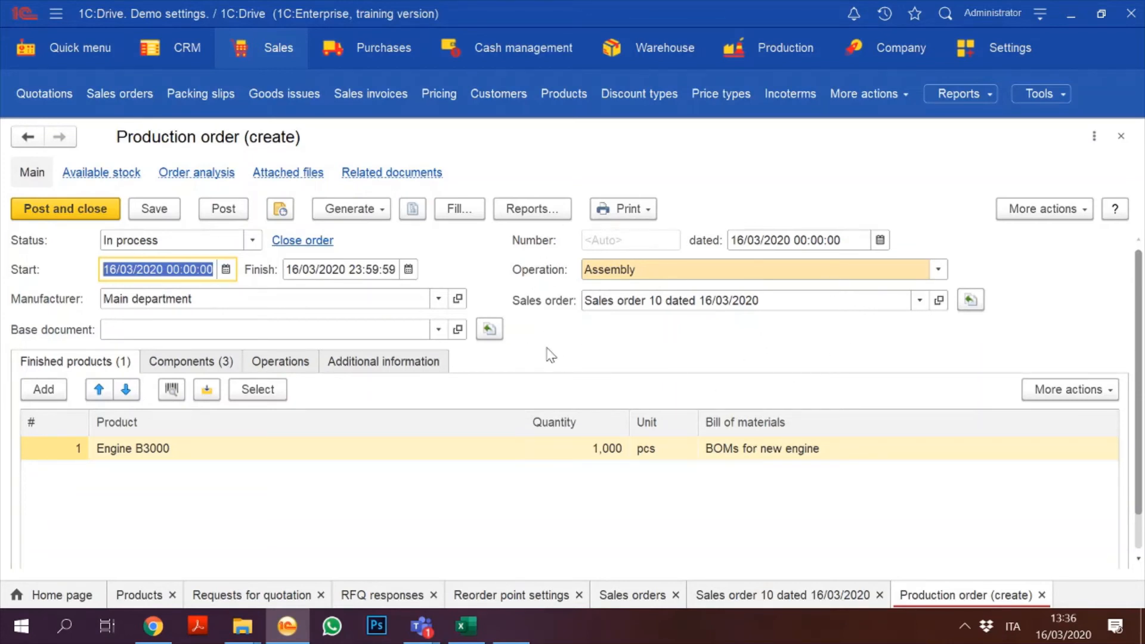
Step: Select Magazzino principale in the production order's Manufacturer field, replacing Main department
{"action": "left_click", "coordinate": [438, 299]}
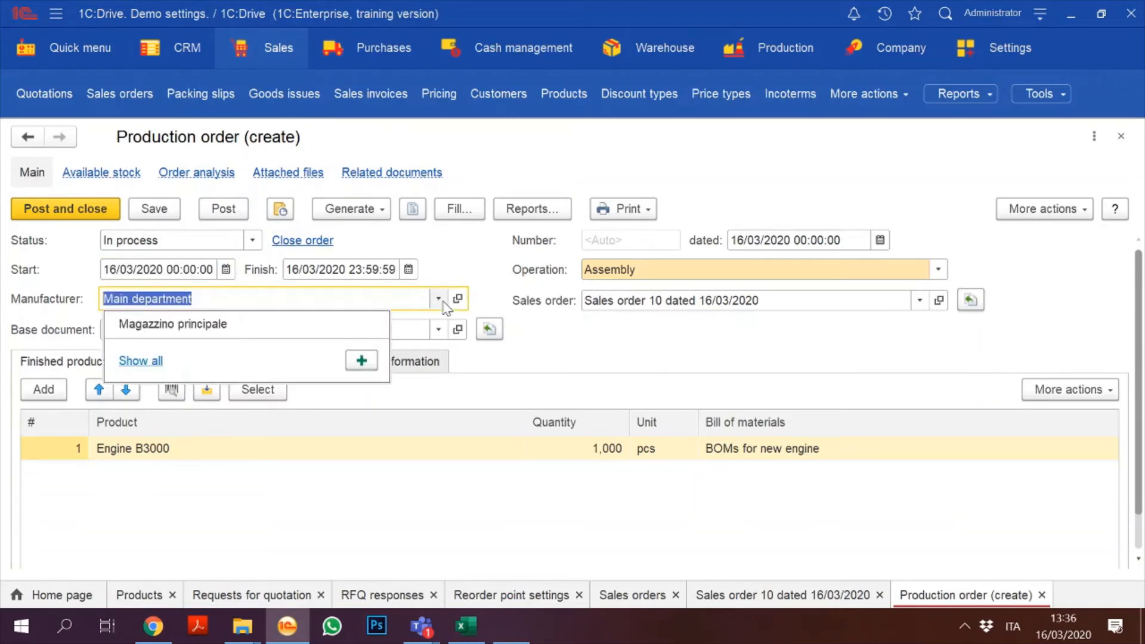
{"action": "left_click", "coordinate": [272, 325]}
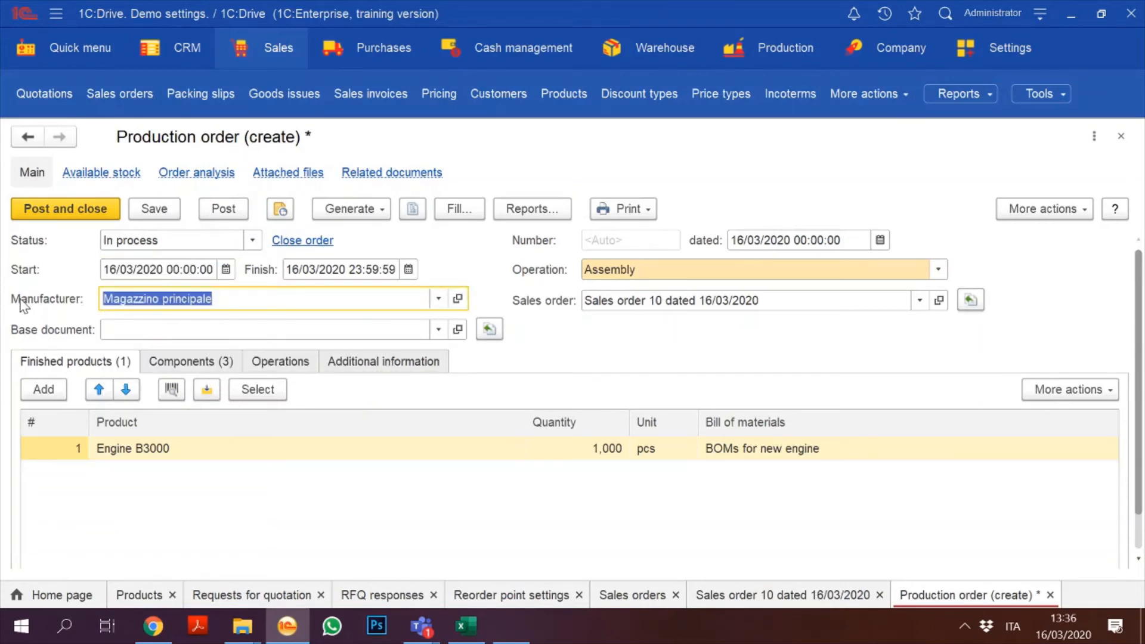
{"action": "left_click", "coordinate": [218, 298]}
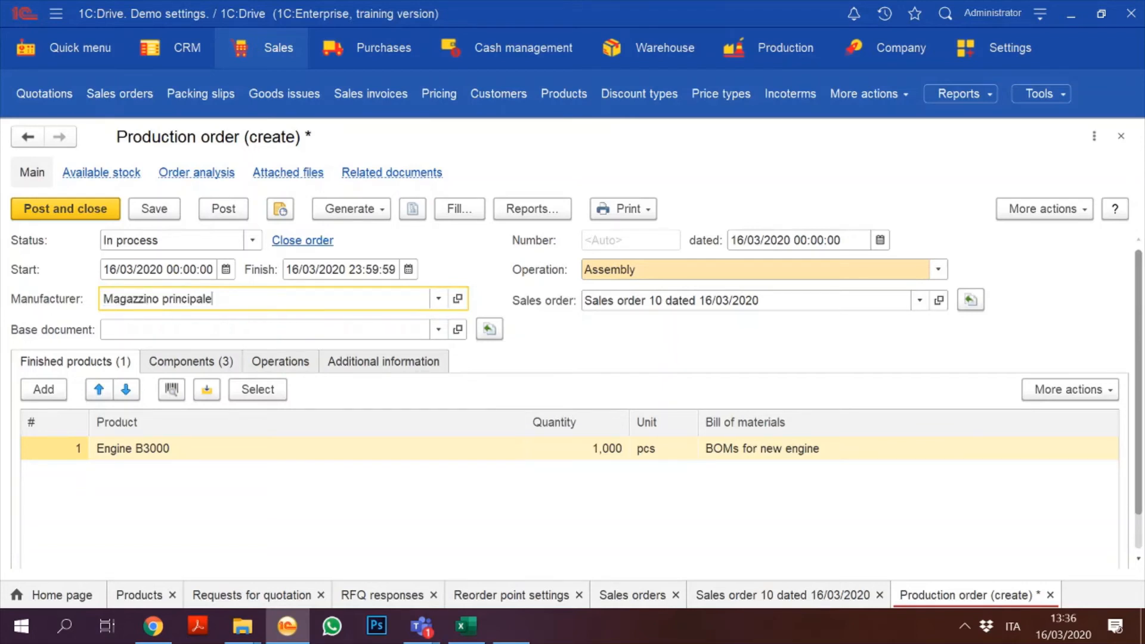
Step: Rename the Magazzino principale warehouse to 'Main warehouse' and save it
{"action": "left_click", "coordinate": [458, 299]}
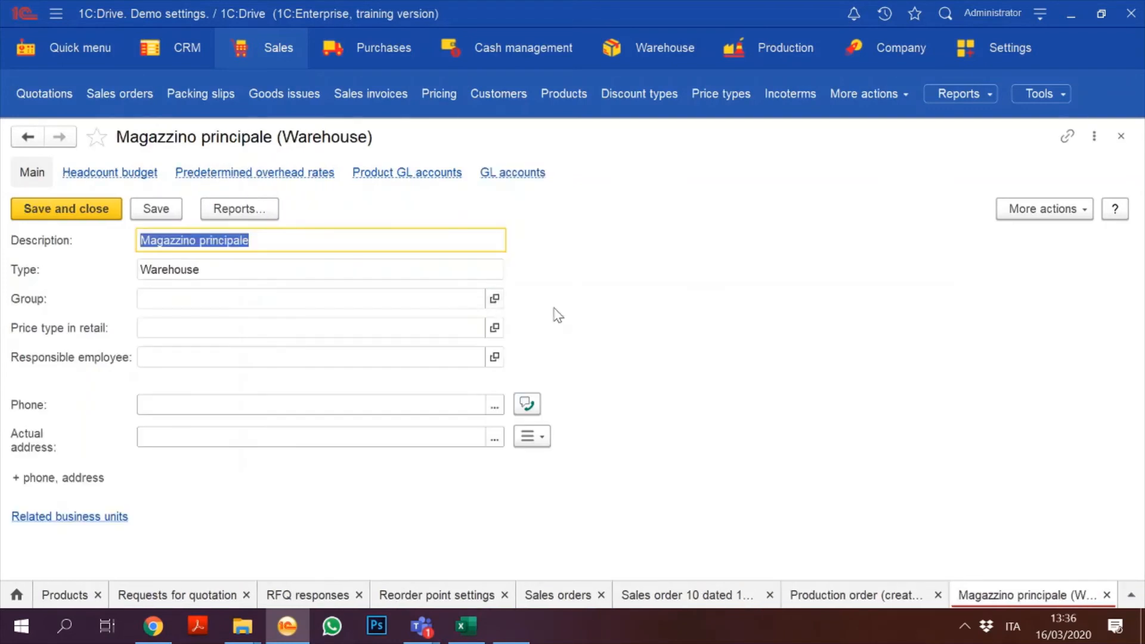
{"action": "type", "text": "Main"}
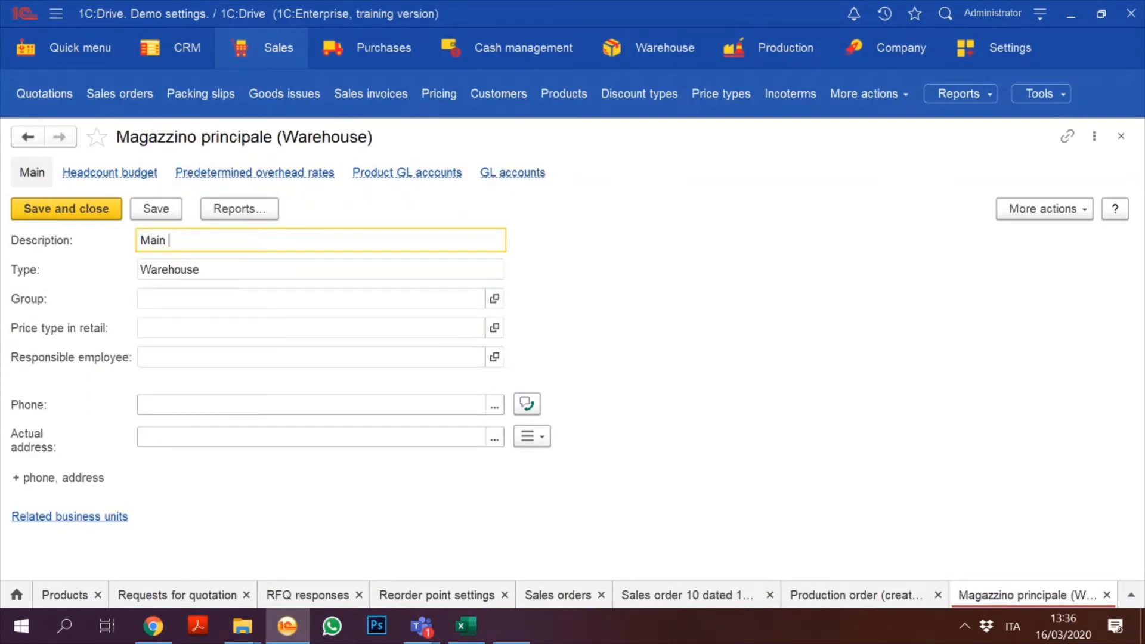
{"action": "type", "text": " watreho"}
{"action": "key", "text": "BackSpace"}
{"action": "key", "text": "BackSpace"}
{"action": "type", "text": "house"}
{"action": "left_click", "coordinate": [51, 210]}
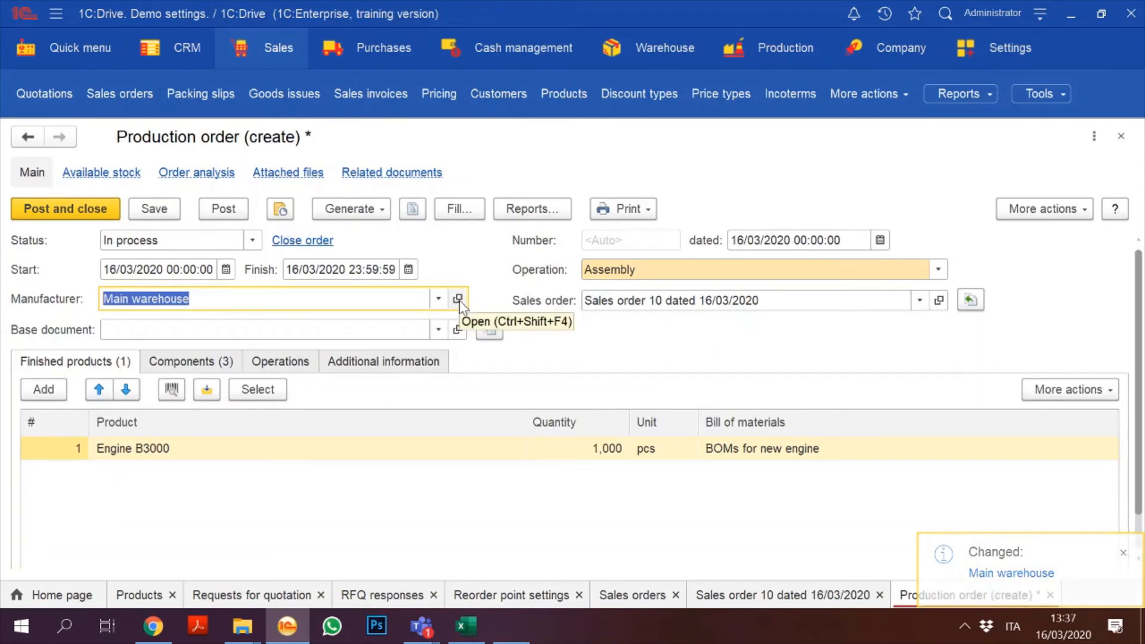
Step: Check the components, set the finish date to 18/03/2020, then save and post the production order
{"action": "left_click", "coordinate": [480, 488]}
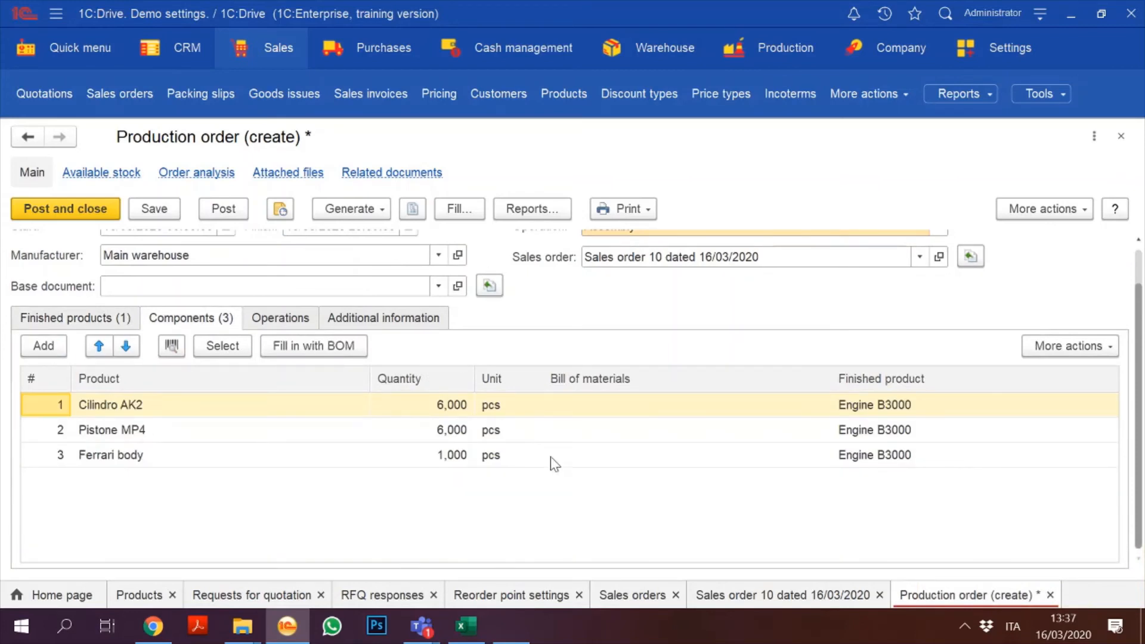
{"action": "left_click", "coordinate": [75, 324]}
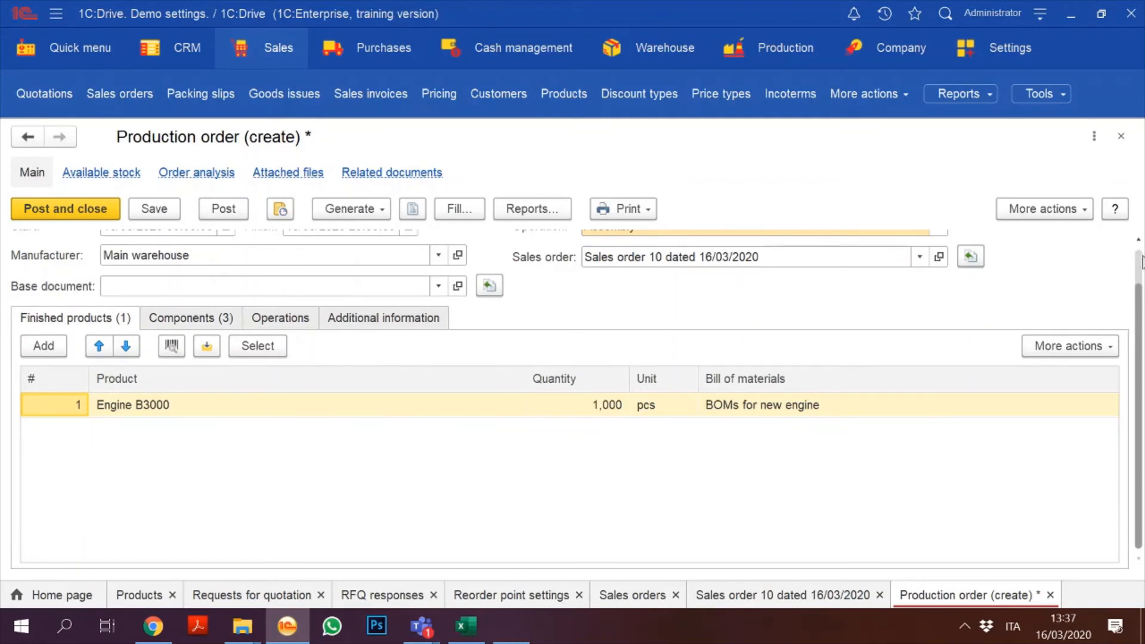
{"action": "scroll", "coordinate": [1123, 230], "scroll_direction": "up", "scroll_amount": 2}
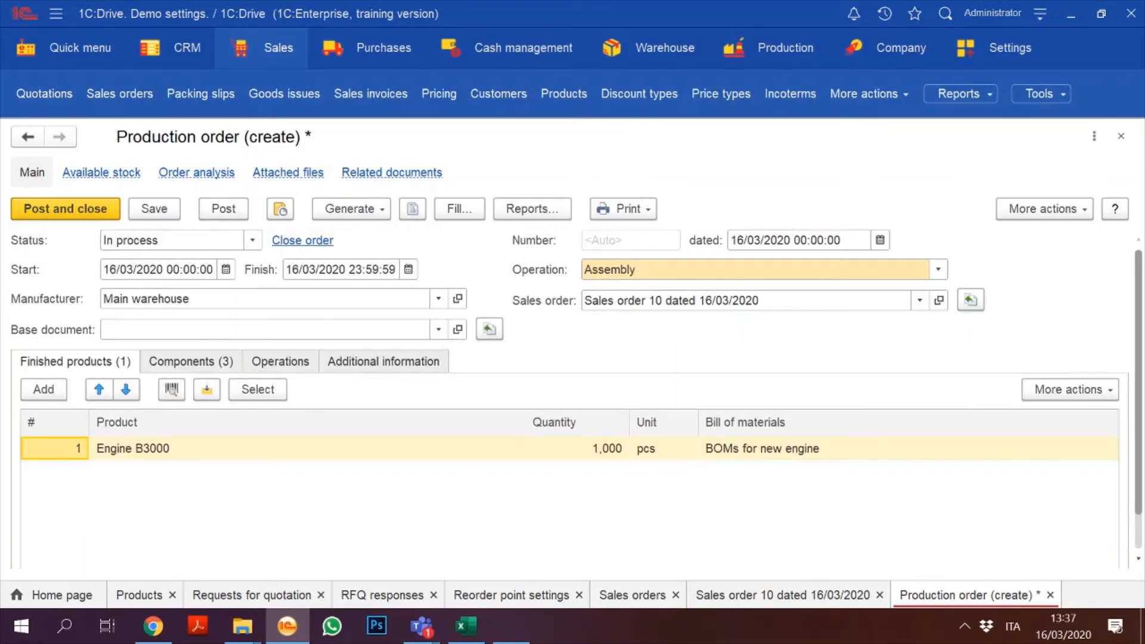
{"action": "double_click", "coordinate": [293, 269]}
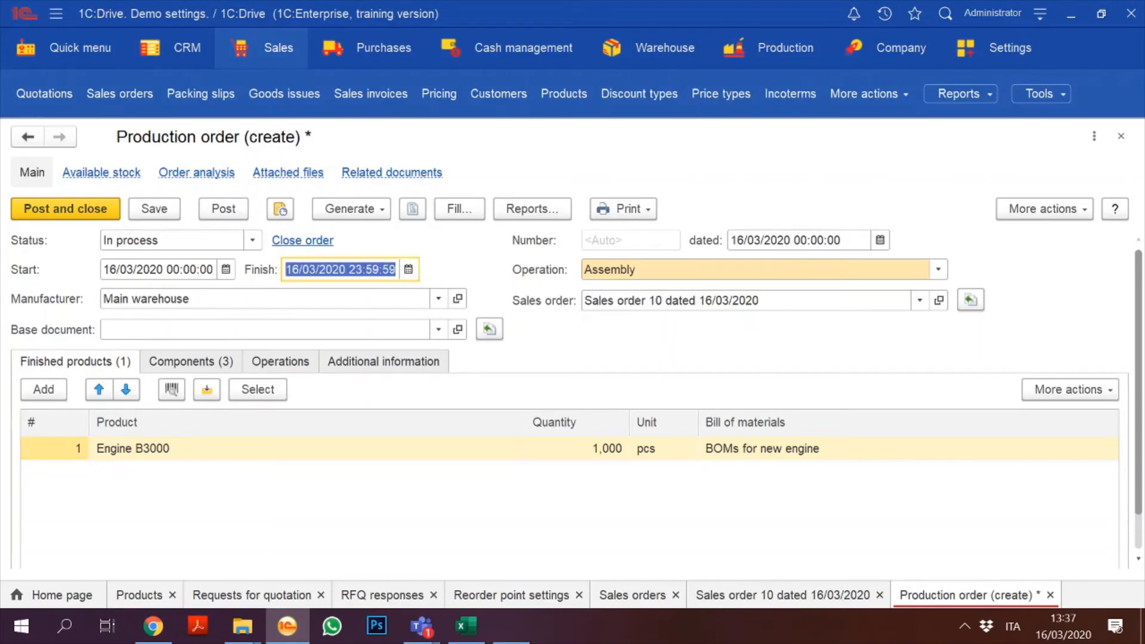
{"action": "type", "text": "1"}
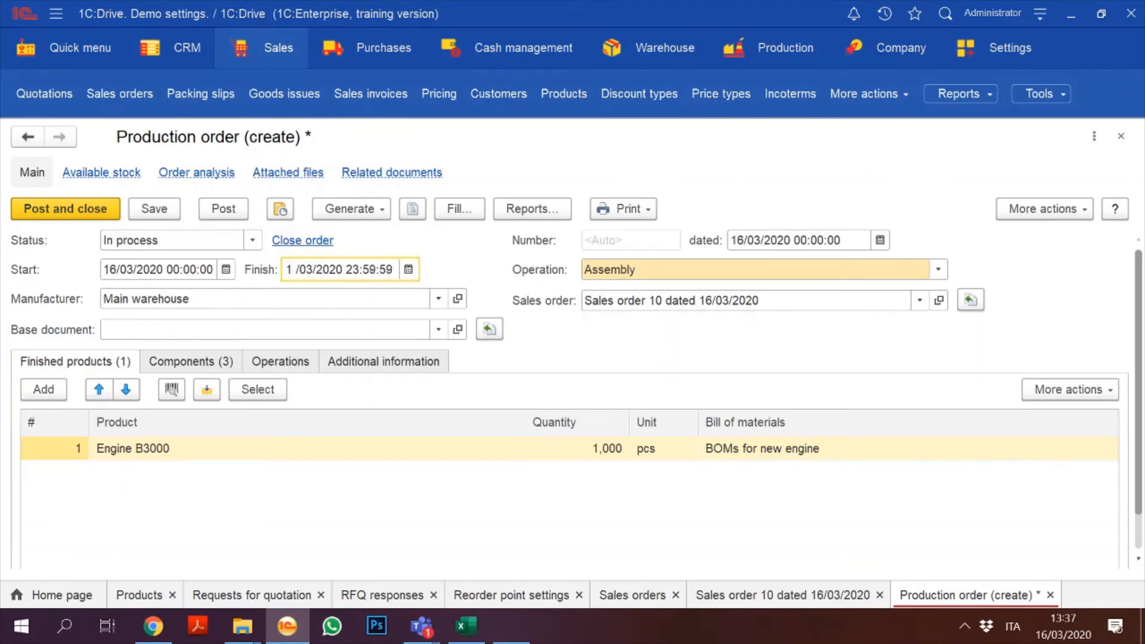
{"action": "type", "text": "8"}
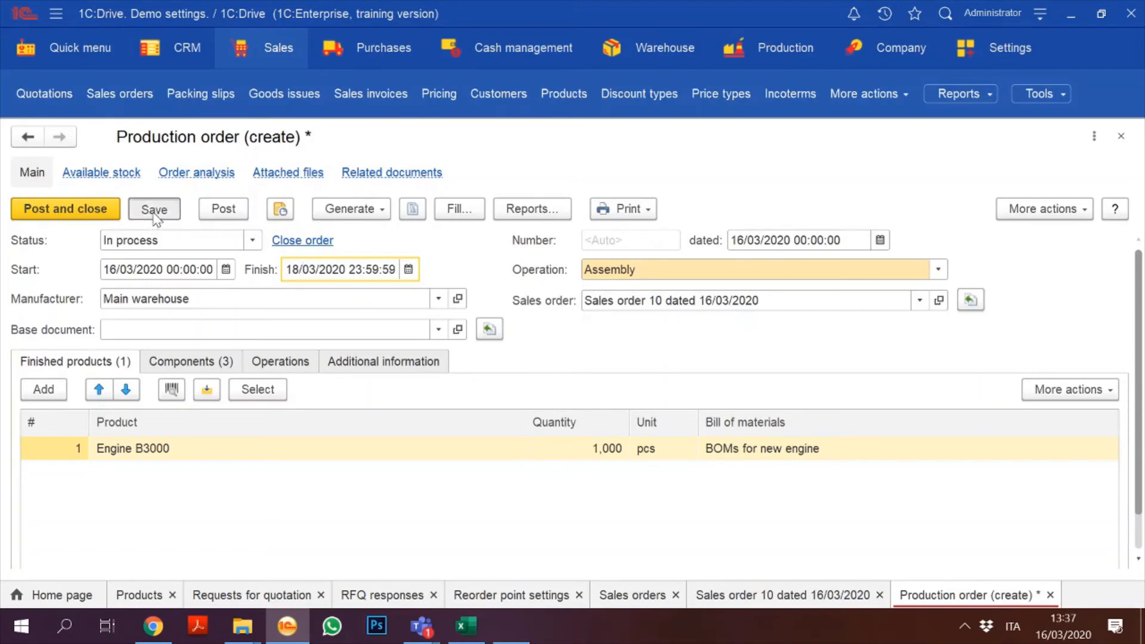
{"action": "left_click", "coordinate": [154, 210]}
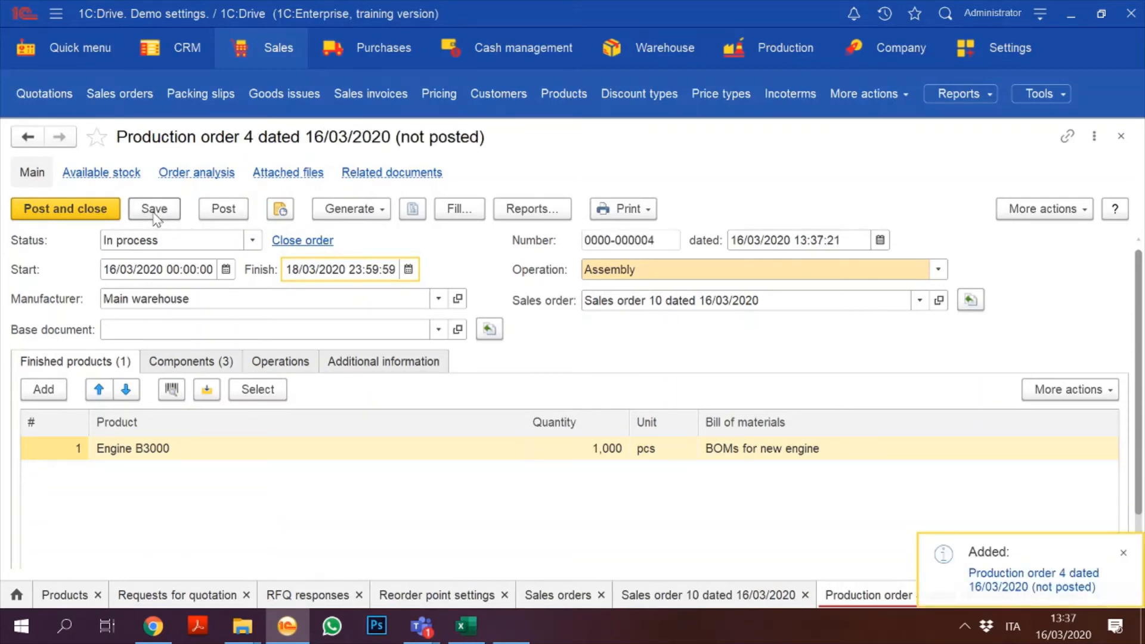
{"action": "left_click", "coordinate": [219, 212]}
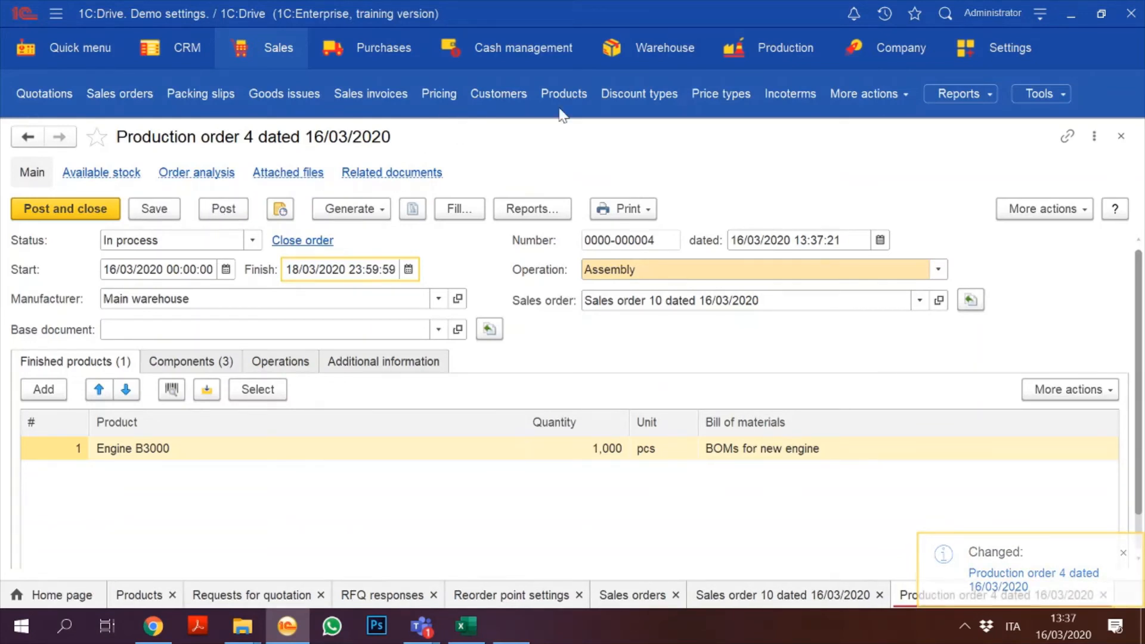
{"action": "left_click", "coordinate": [763, 58]}
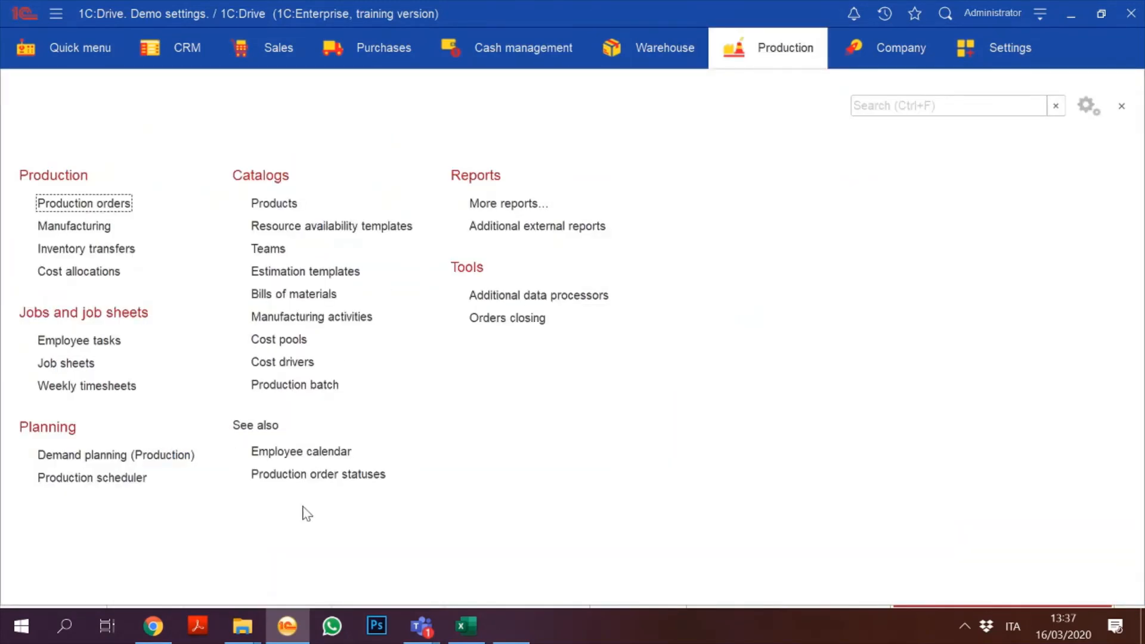
{"action": "left_click", "coordinate": [114, 484]}
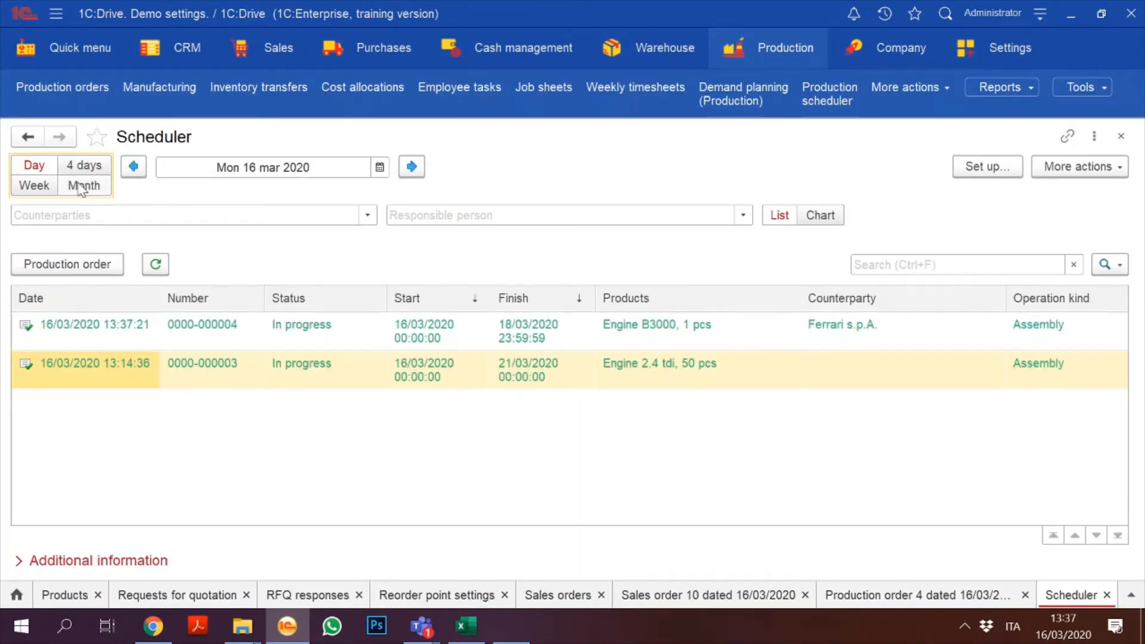
{"action": "left_click", "coordinate": [822, 216]}
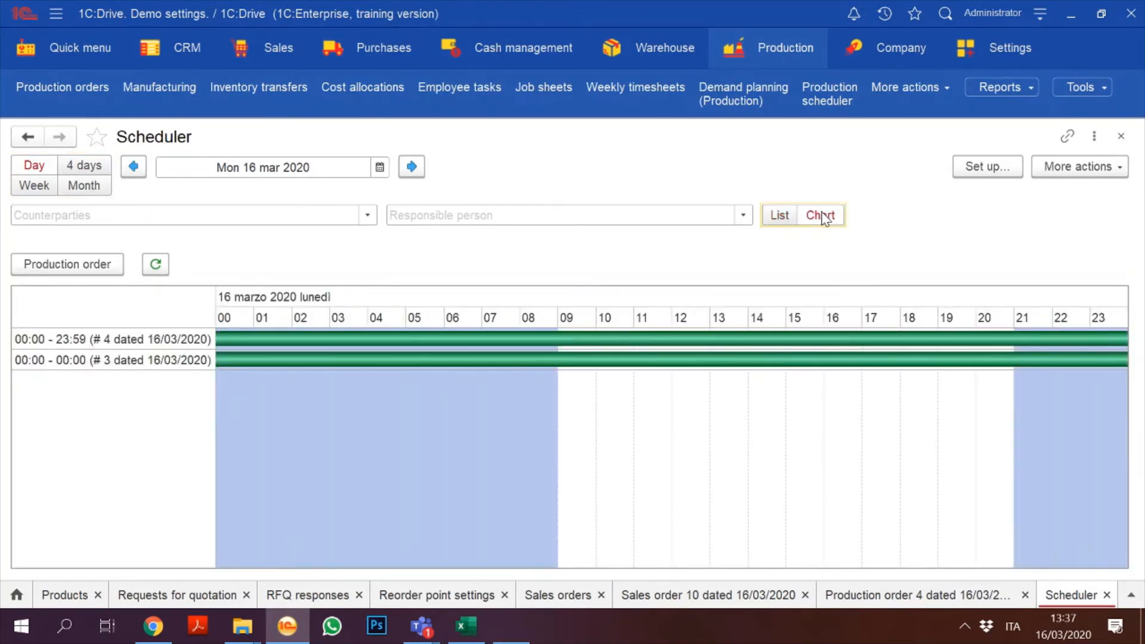
{"action": "left_click", "coordinate": [83, 185]}
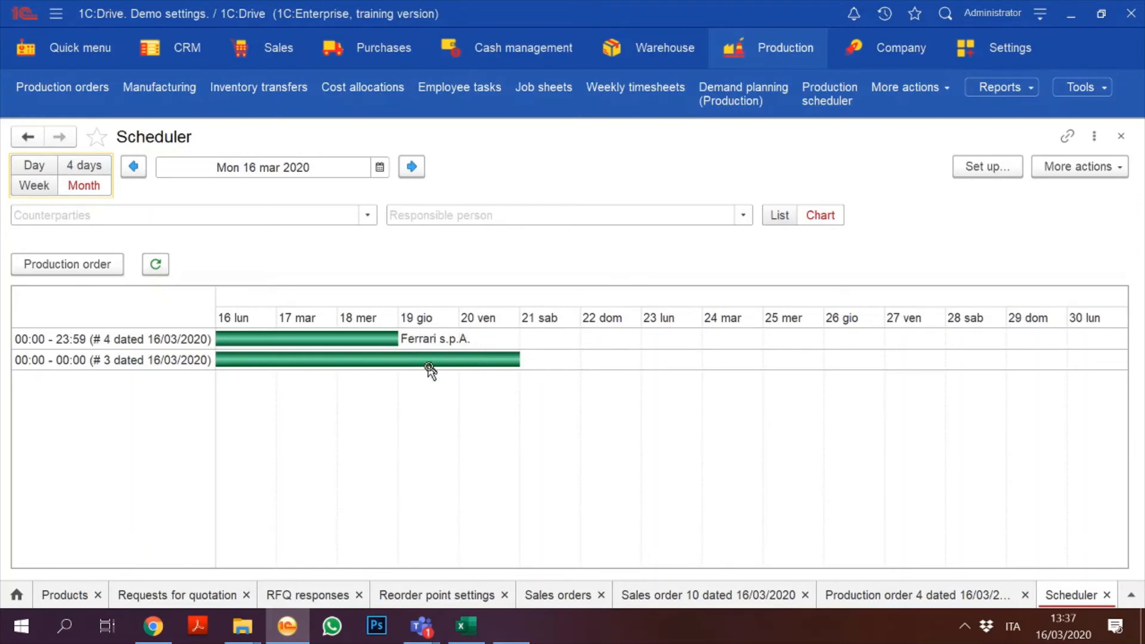
{"action": "left_click", "coordinate": [784, 65]}
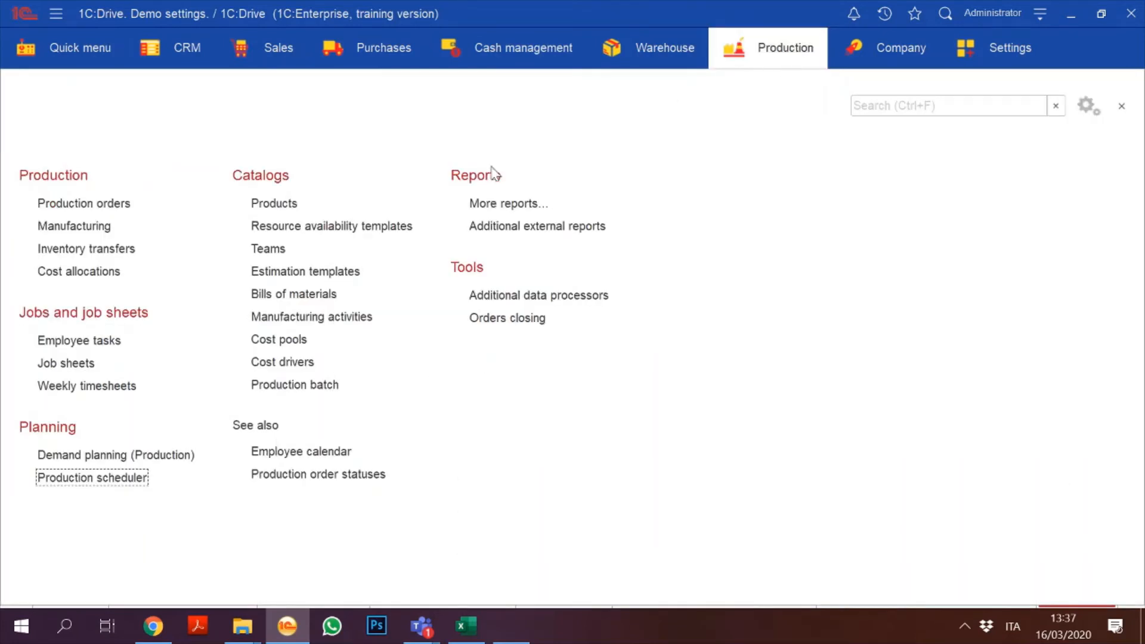
{"action": "left_click", "coordinate": [94, 480]}
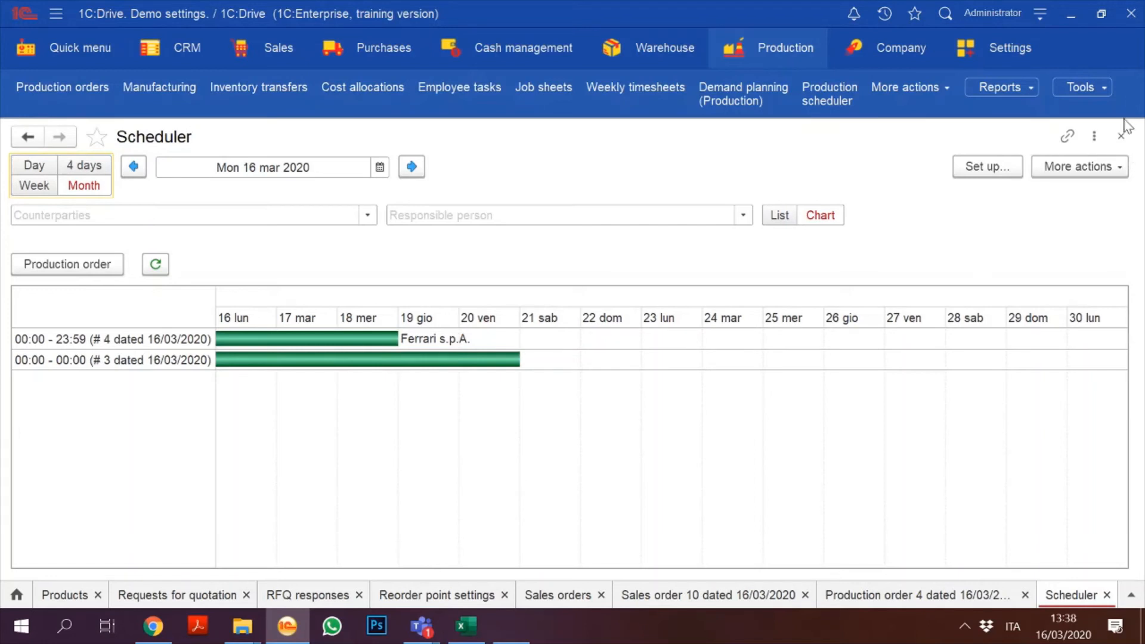
{"action": "left_click", "coordinate": [1119, 141]}
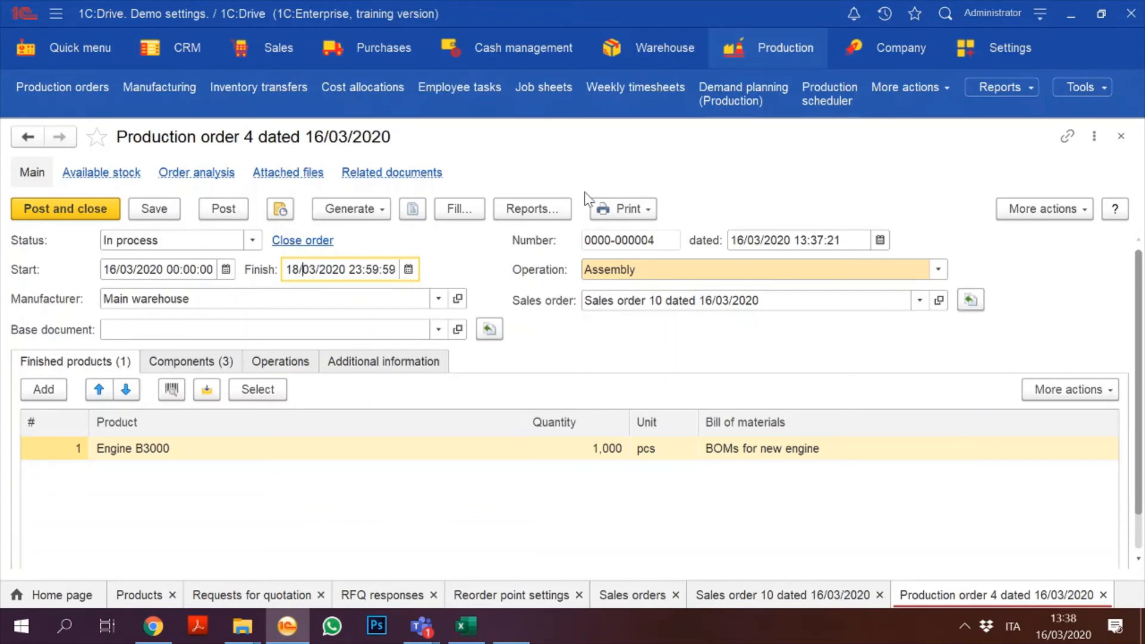
Step: Save and post Production order 4 again, review its Generate options, and close the form
{"action": "left_click", "coordinate": [161, 210]}
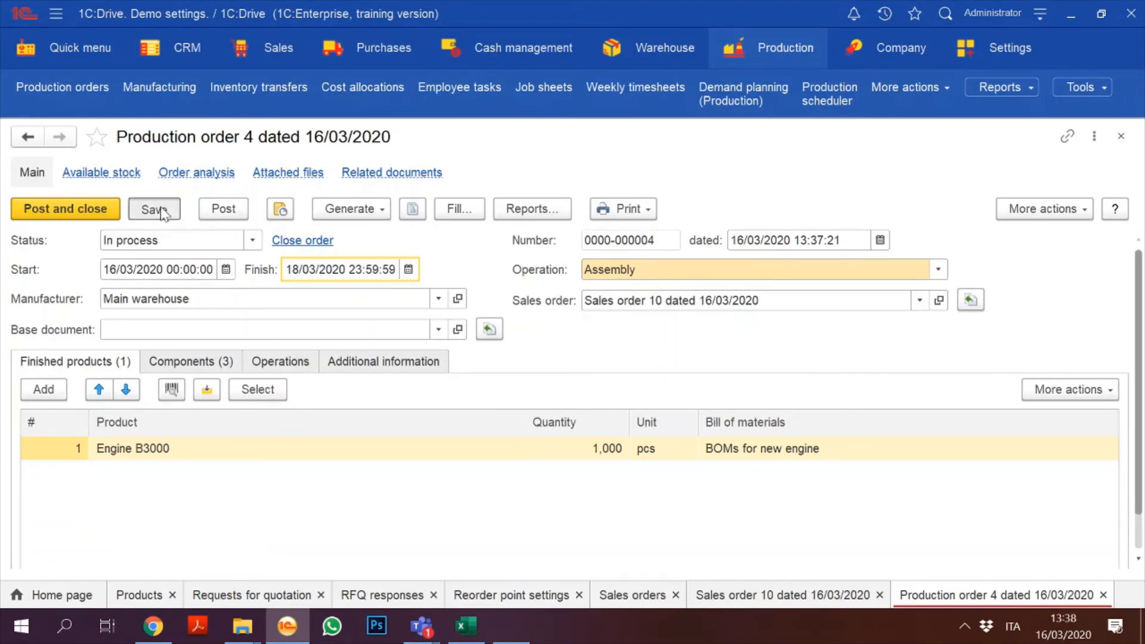
{"action": "left_click", "coordinate": [224, 212]}
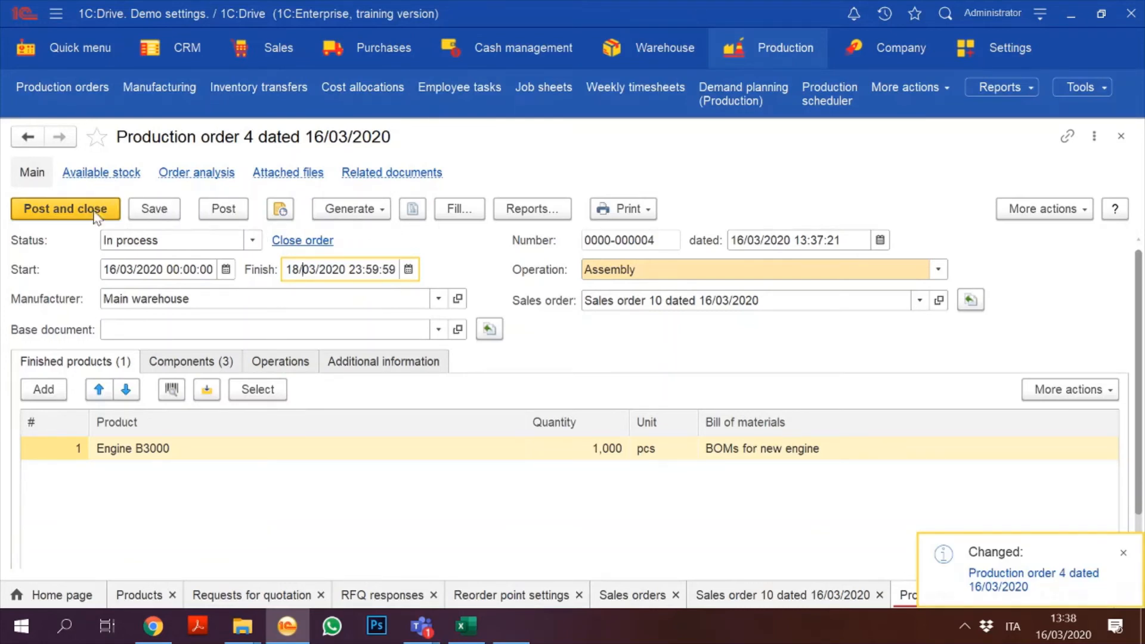
{"action": "left_click", "coordinate": [377, 207]}
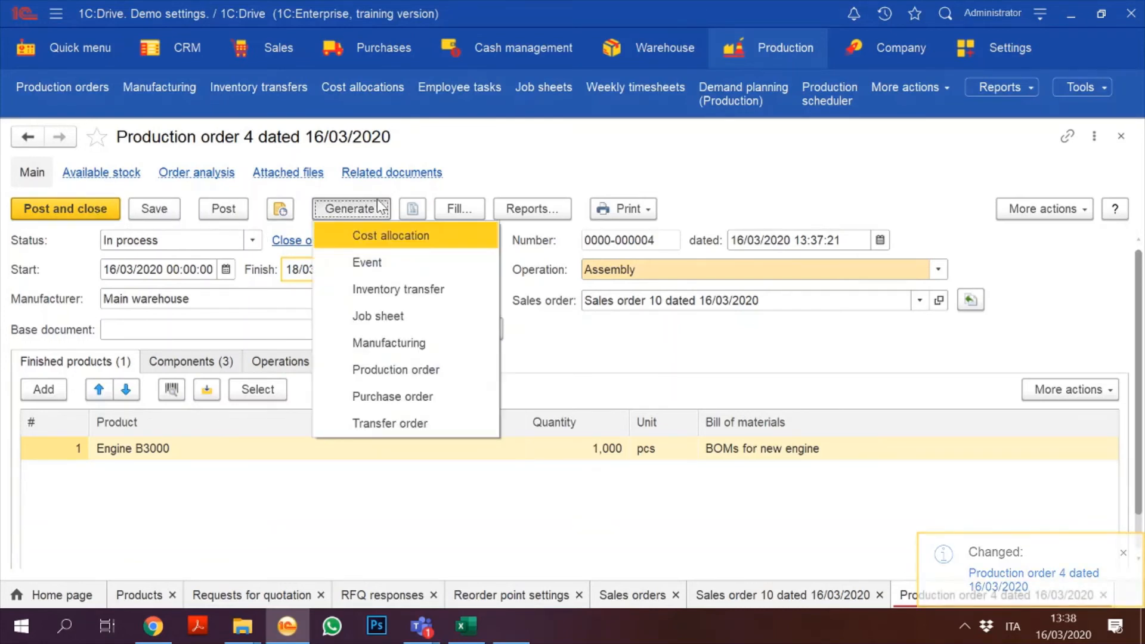
{"action": "left_click", "coordinate": [1116, 138]}
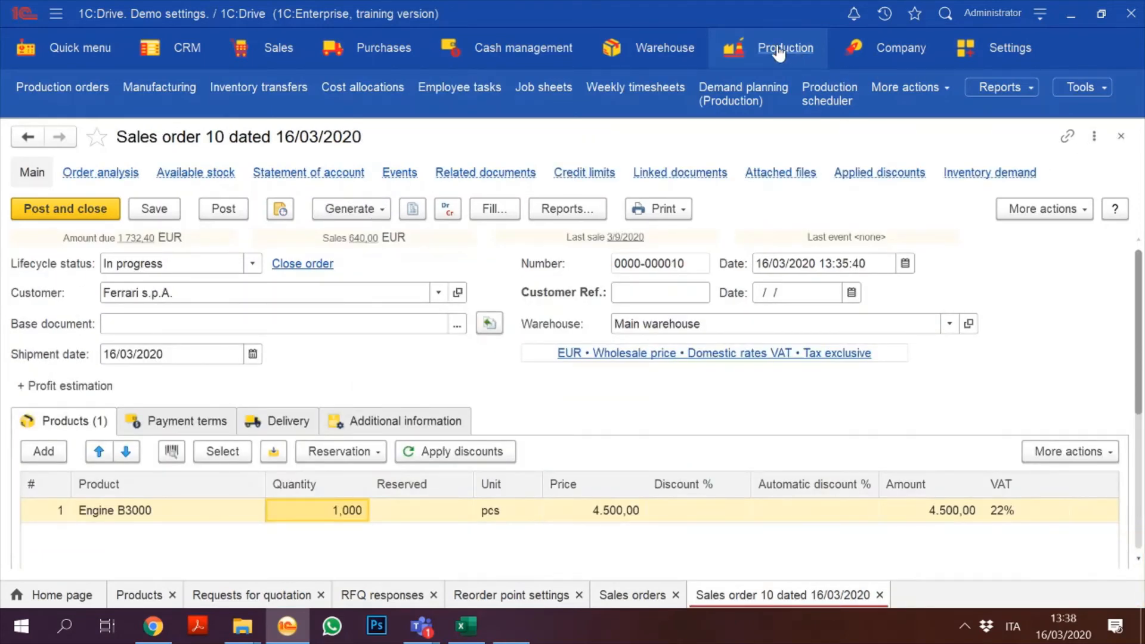
{"action": "left_click", "coordinate": [778, 52]}
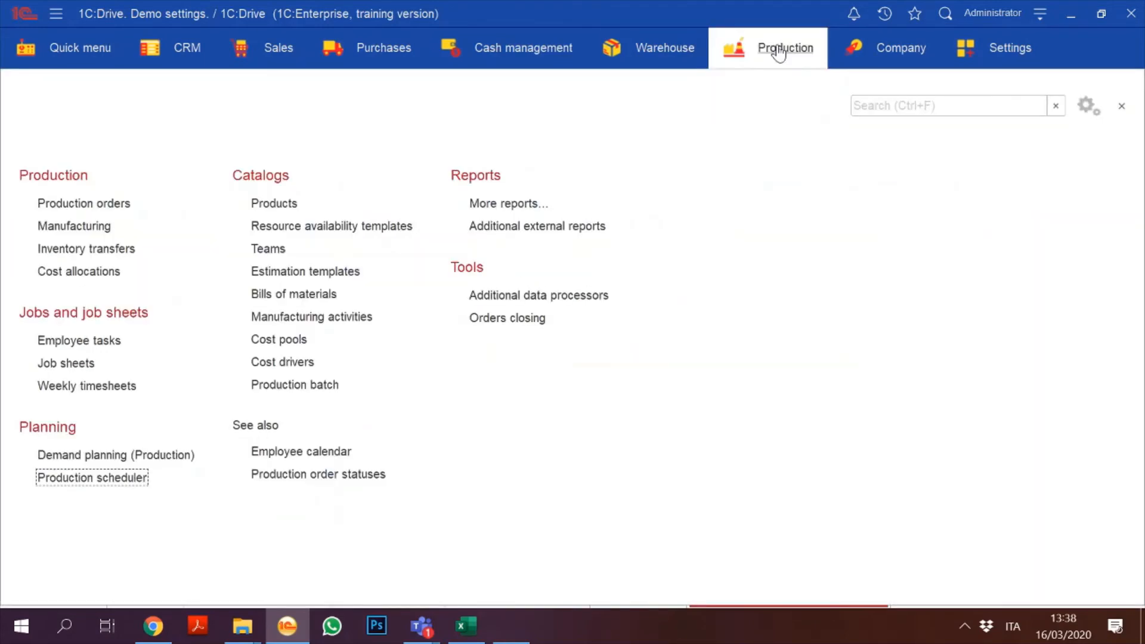
{"action": "left_click", "coordinate": [75, 226]}
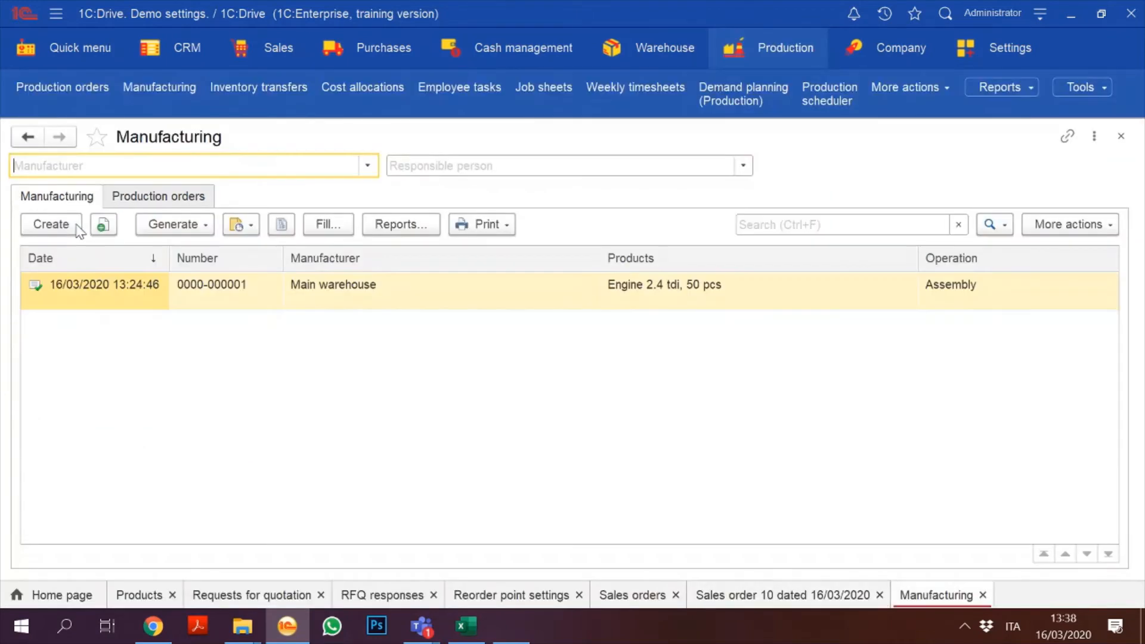
{"action": "left_click", "coordinate": [155, 197]}
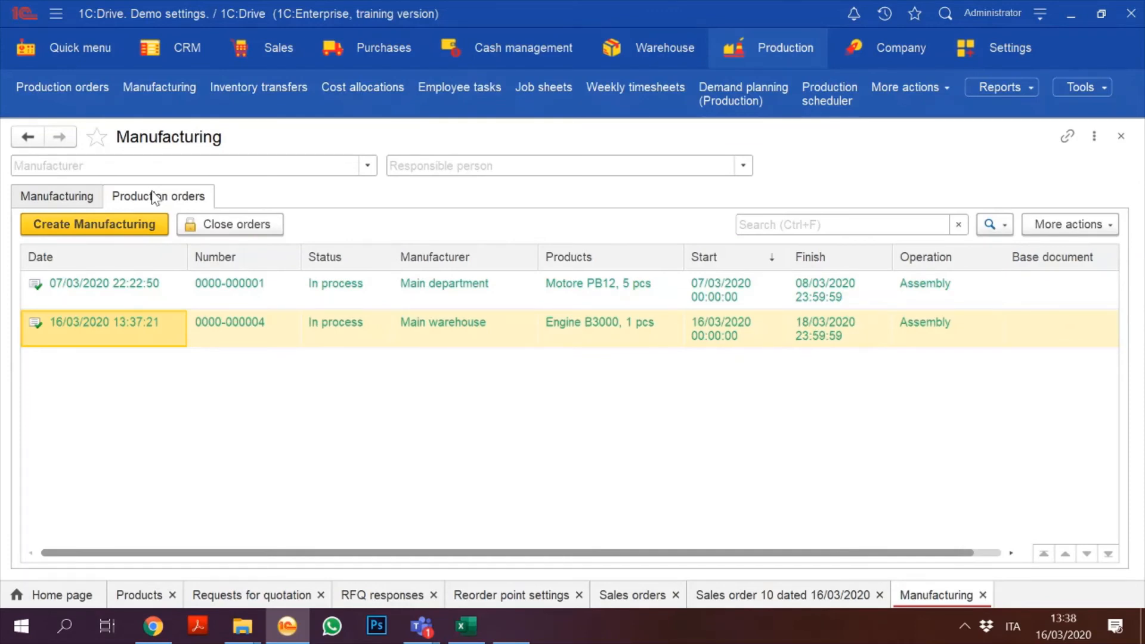
{"action": "left_click", "coordinate": [748, 56]}
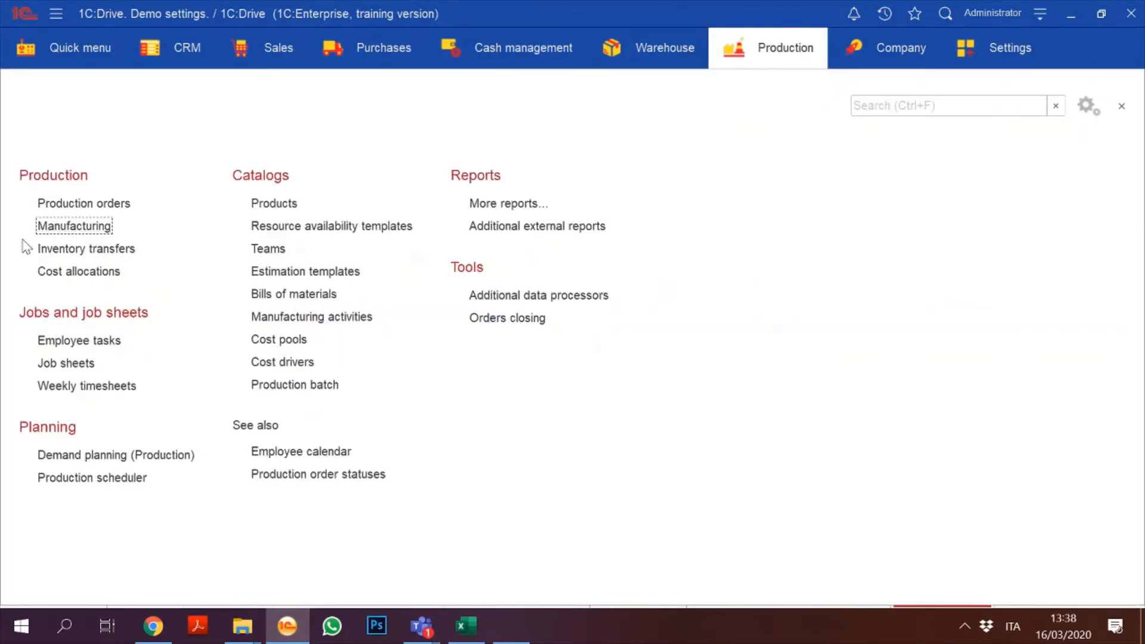
{"action": "left_click", "coordinate": [53, 226]}
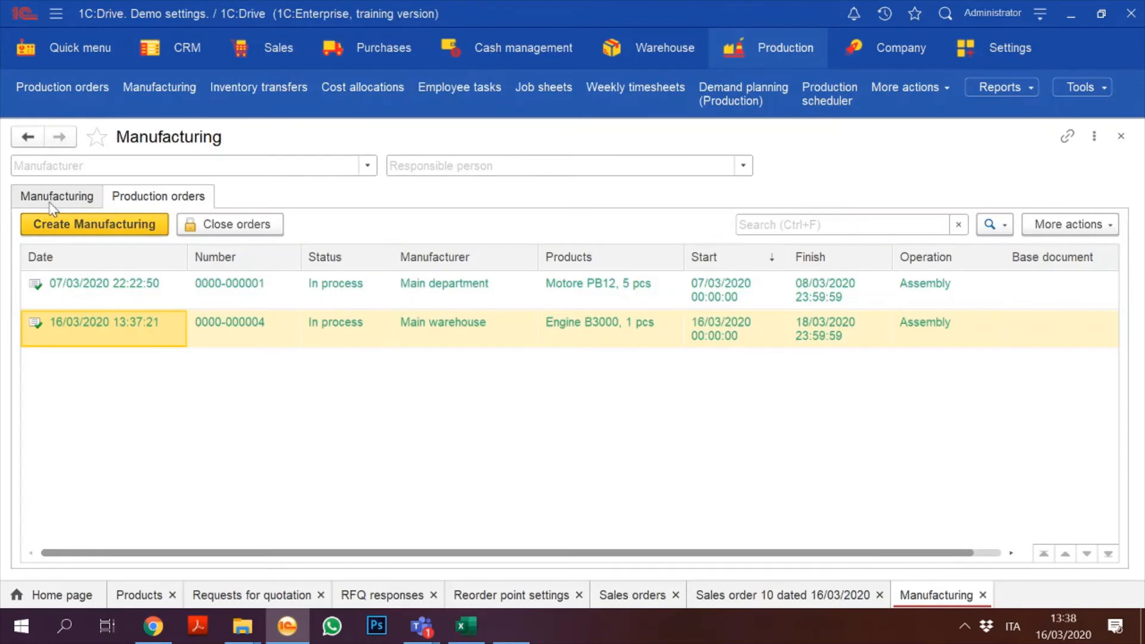
{"action": "left_click", "coordinate": [50, 202]}
{"action": "left_click", "coordinate": [174, 194]}
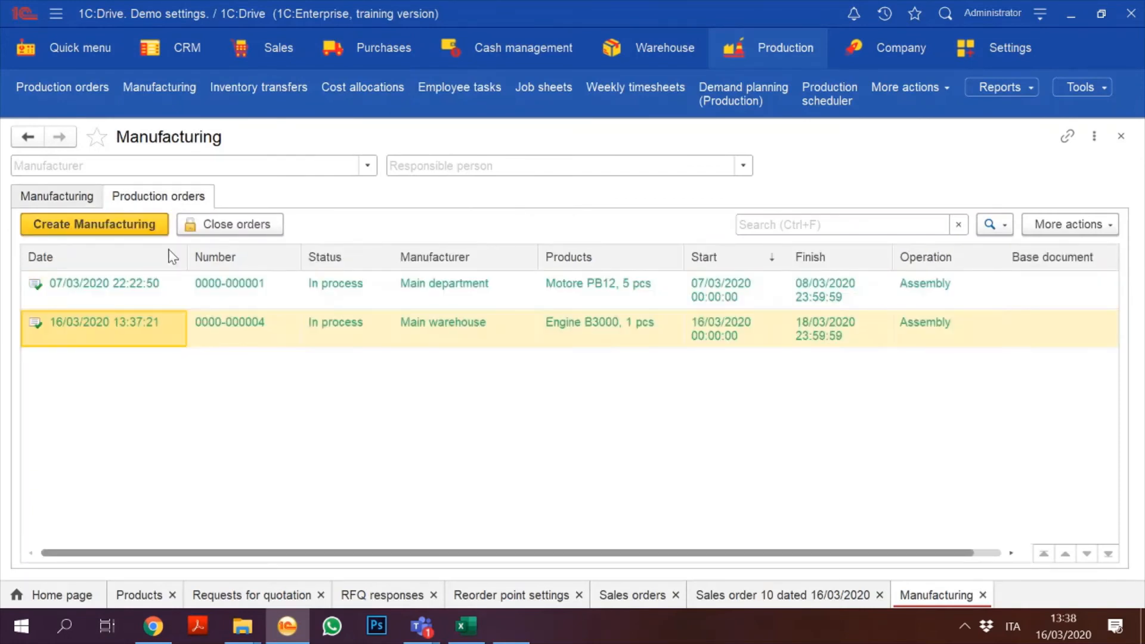
{"action": "left_click", "coordinate": [203, 348]}
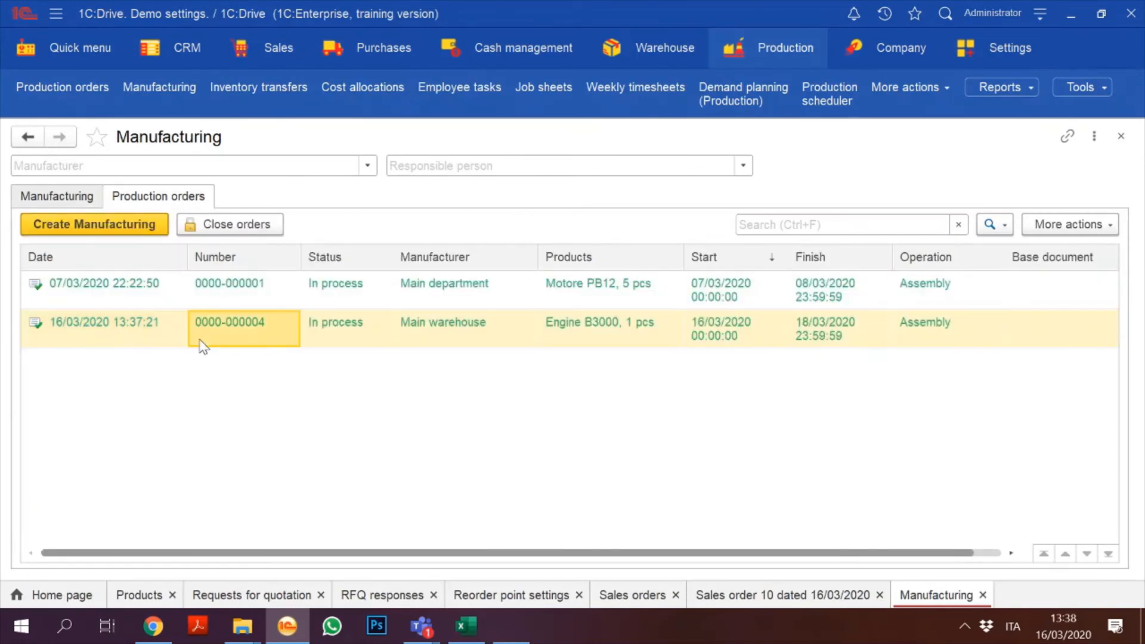
{"action": "left_click", "coordinate": [115, 234]}
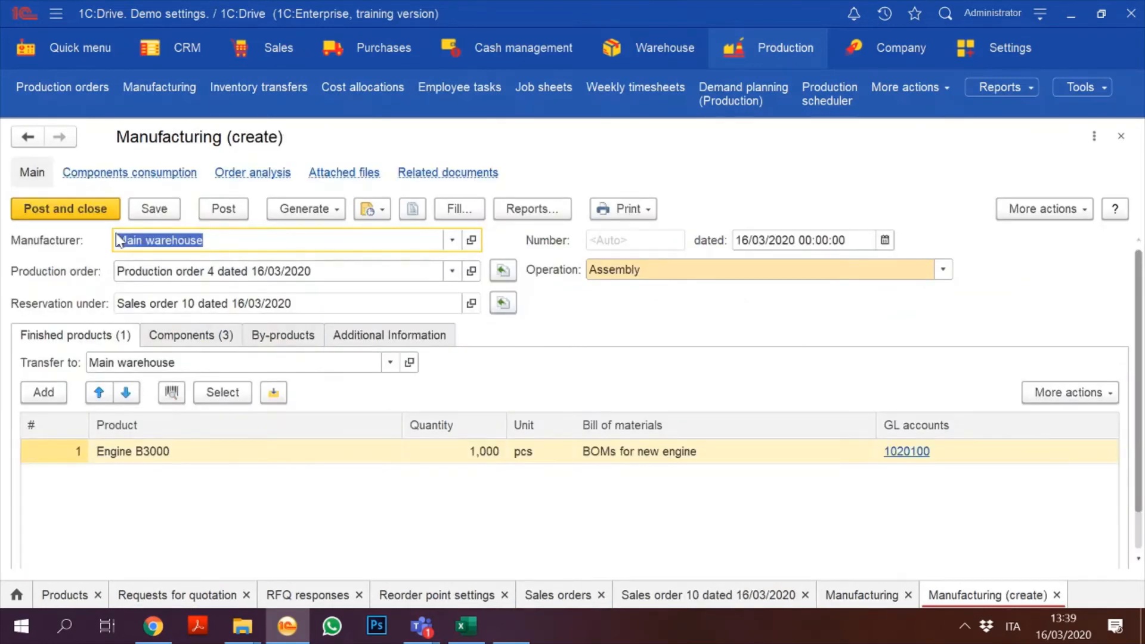
Step: Try posting the Engine B3000 manufacturing; it fails because Ferrari body is 1 pcs short
{"action": "left_click", "coordinate": [200, 337]}
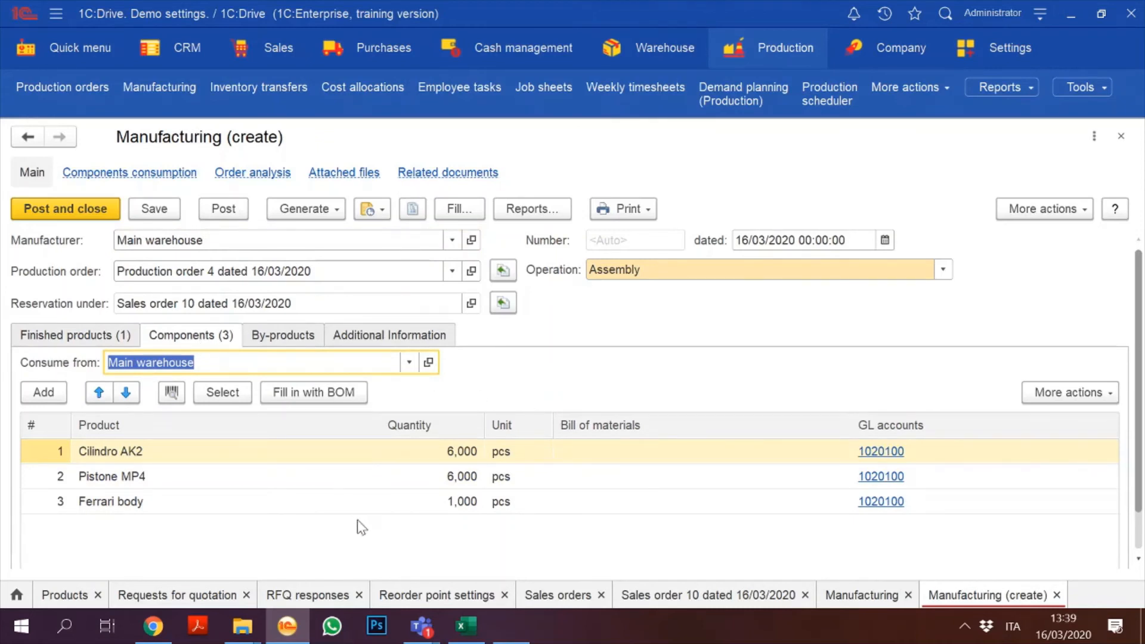
{"action": "left_click", "coordinate": [214, 210]}
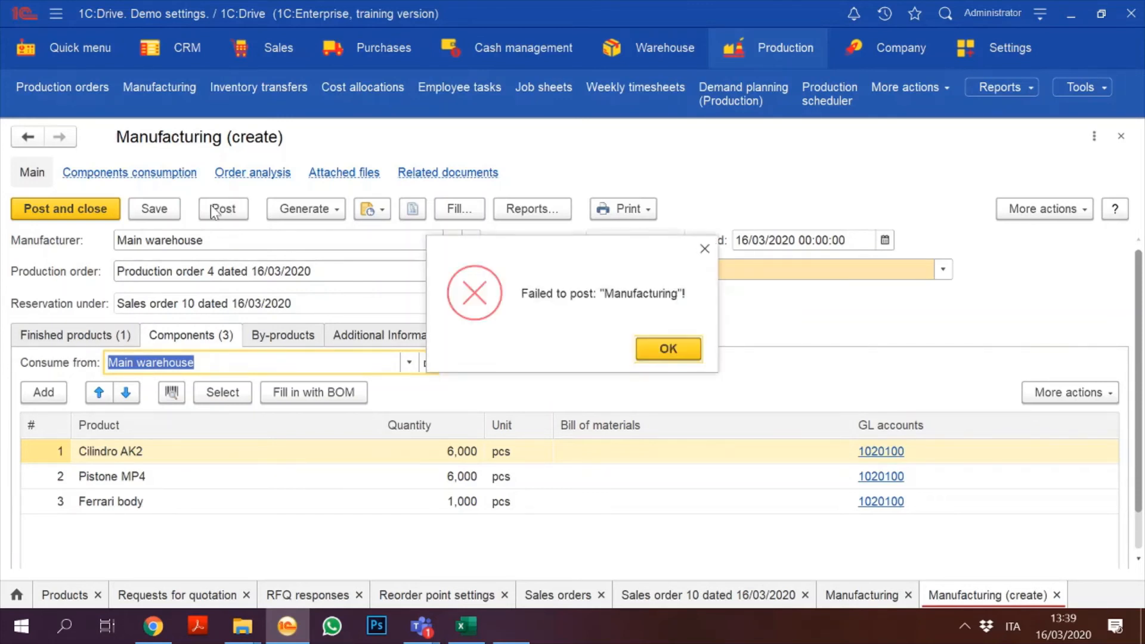
{"action": "left_click", "coordinate": [674, 349]}
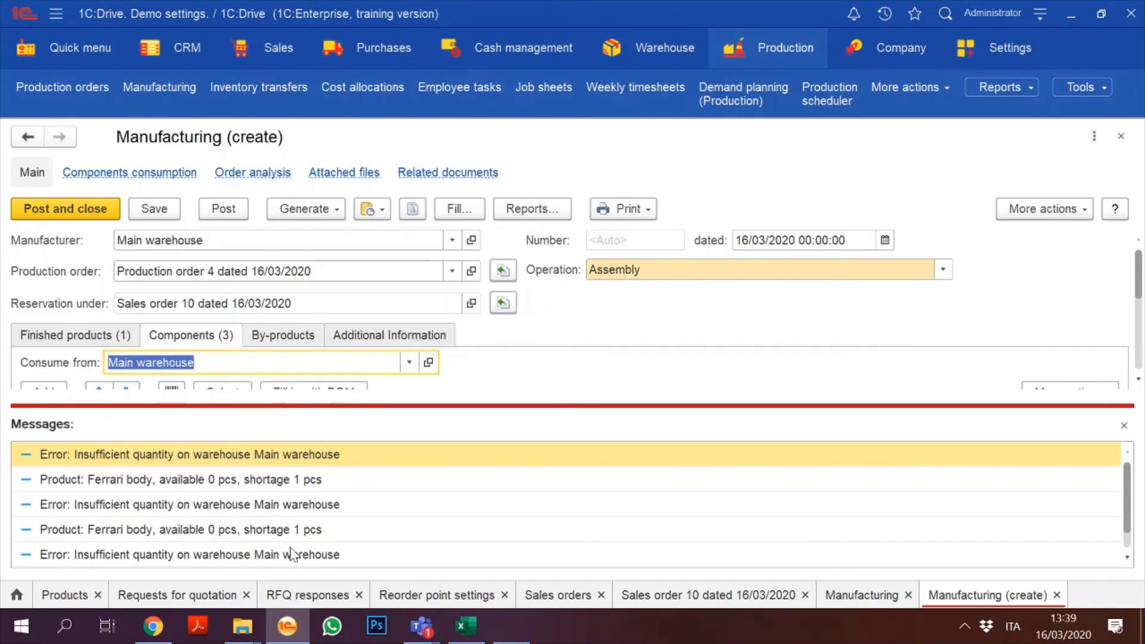
{"action": "left_click", "coordinate": [1123, 426]}
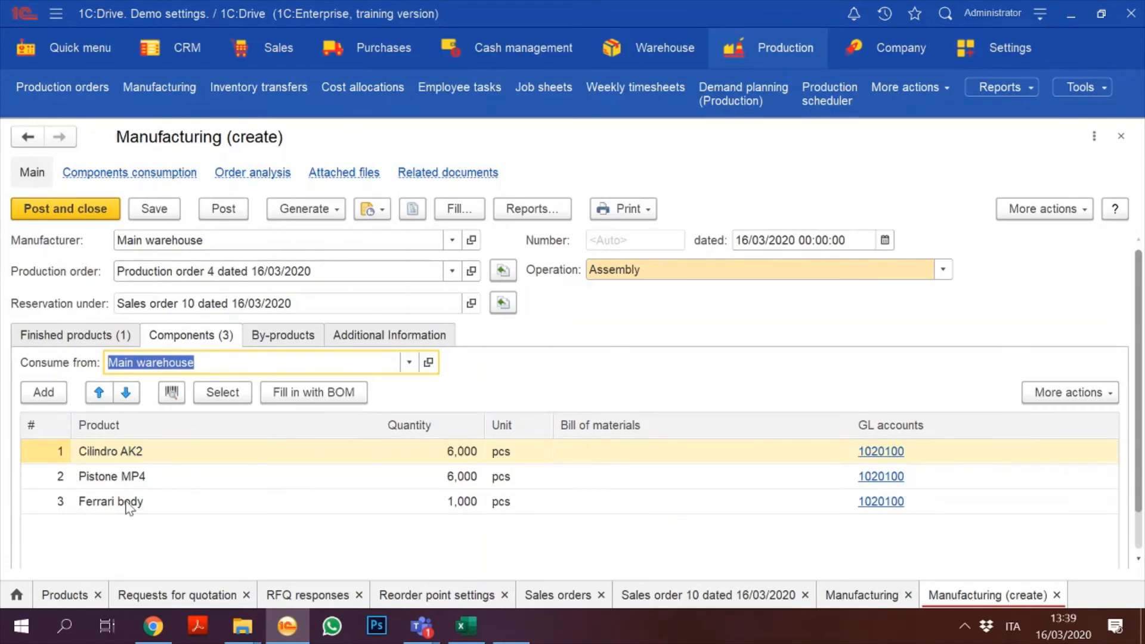
{"action": "left_click", "coordinate": [183, 501]}
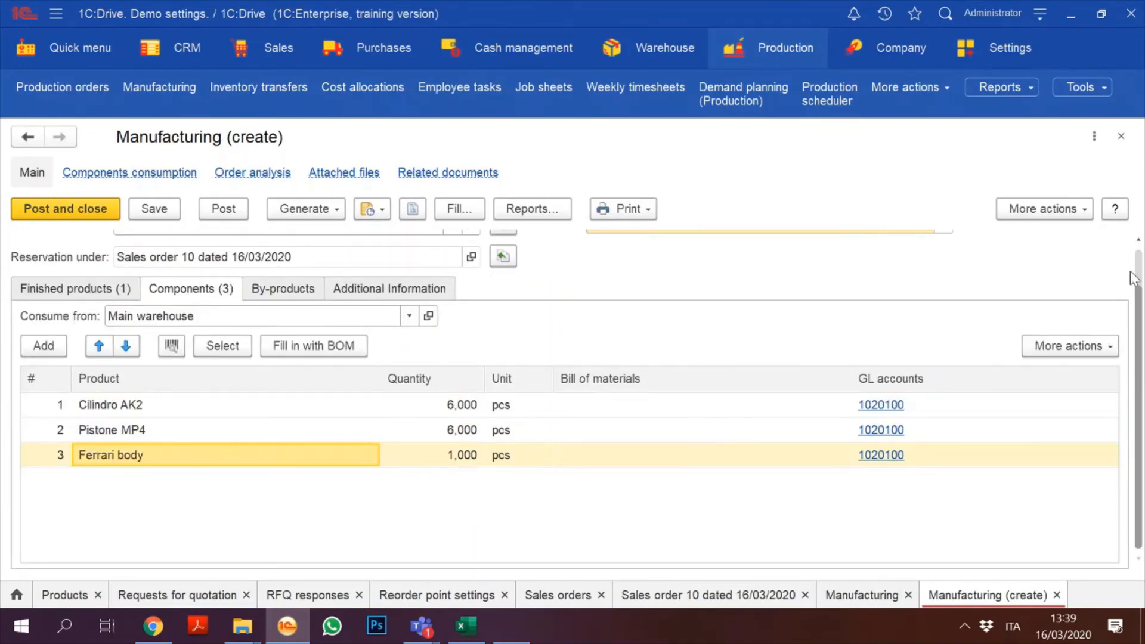
{"action": "scroll", "coordinate": [1140, 266], "scroll_direction": "up", "scroll_amount": 1}
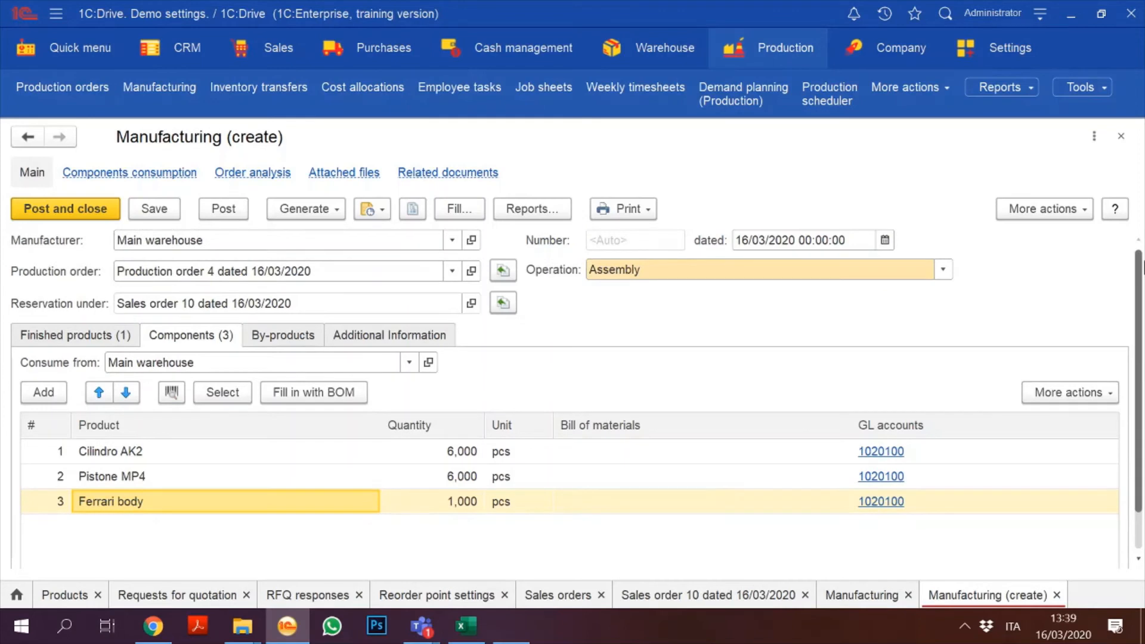
Step: Calculate Demand planning for 16–23 March 2020 with replenishment method Purchase
{"action": "left_click", "coordinate": [384, 51]}
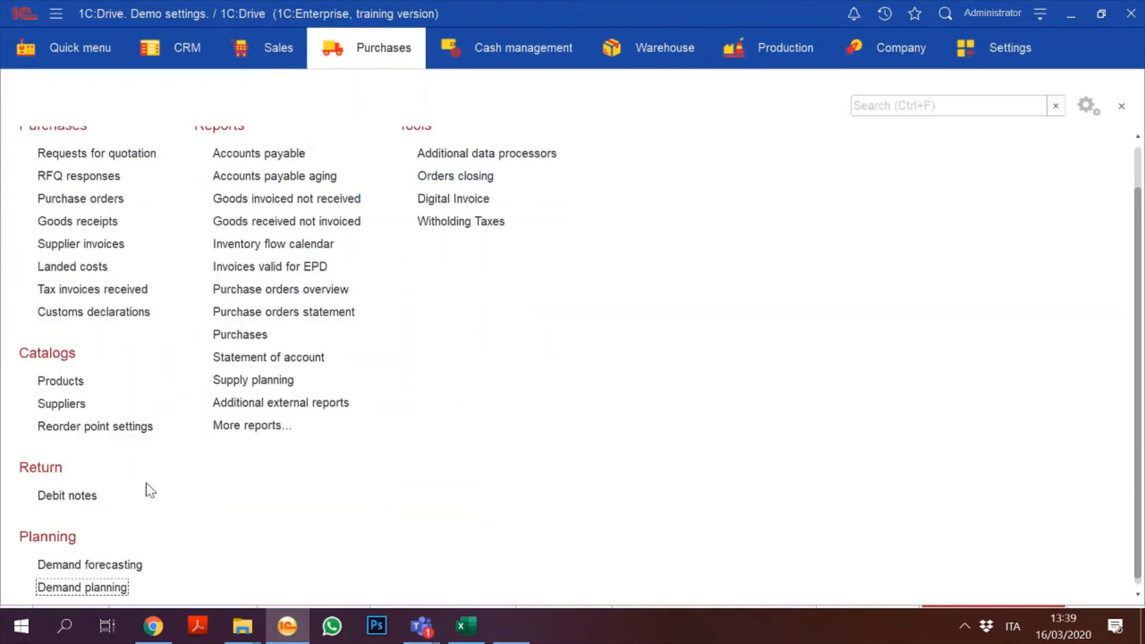
{"action": "left_click", "coordinate": [114, 588]}
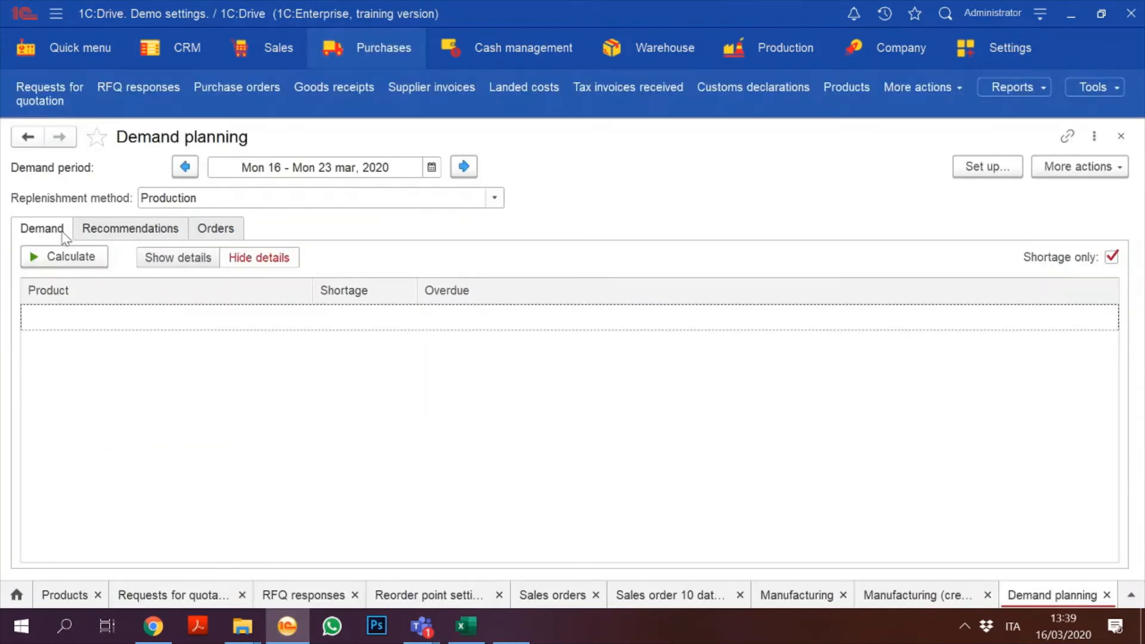
{"action": "left_click", "coordinate": [52, 258]}
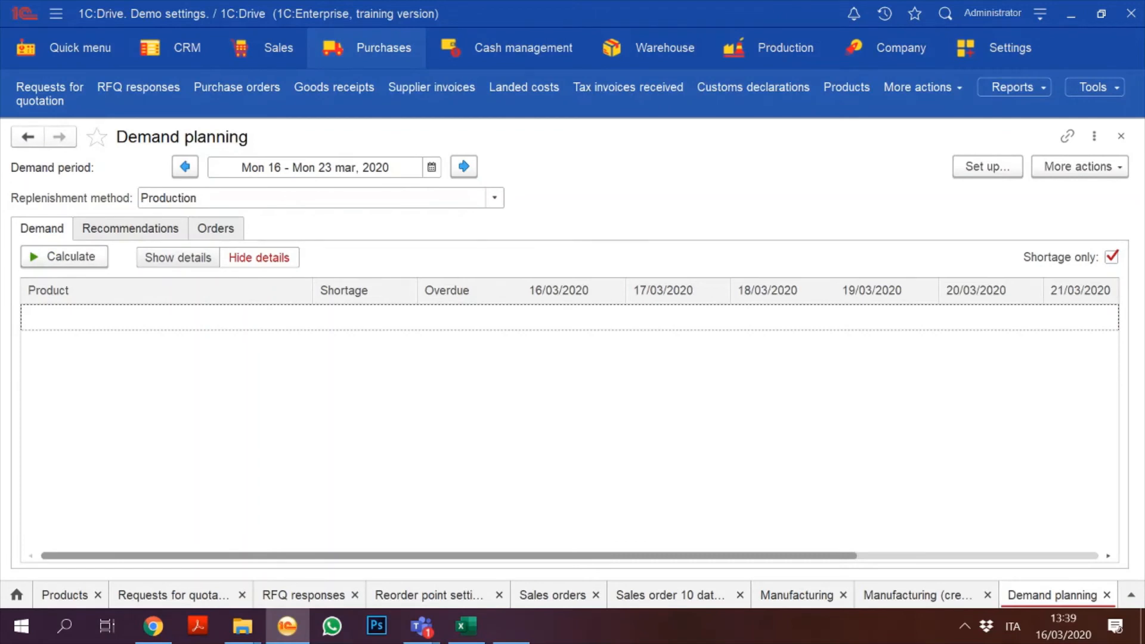
{"action": "left_click", "coordinate": [494, 197]}
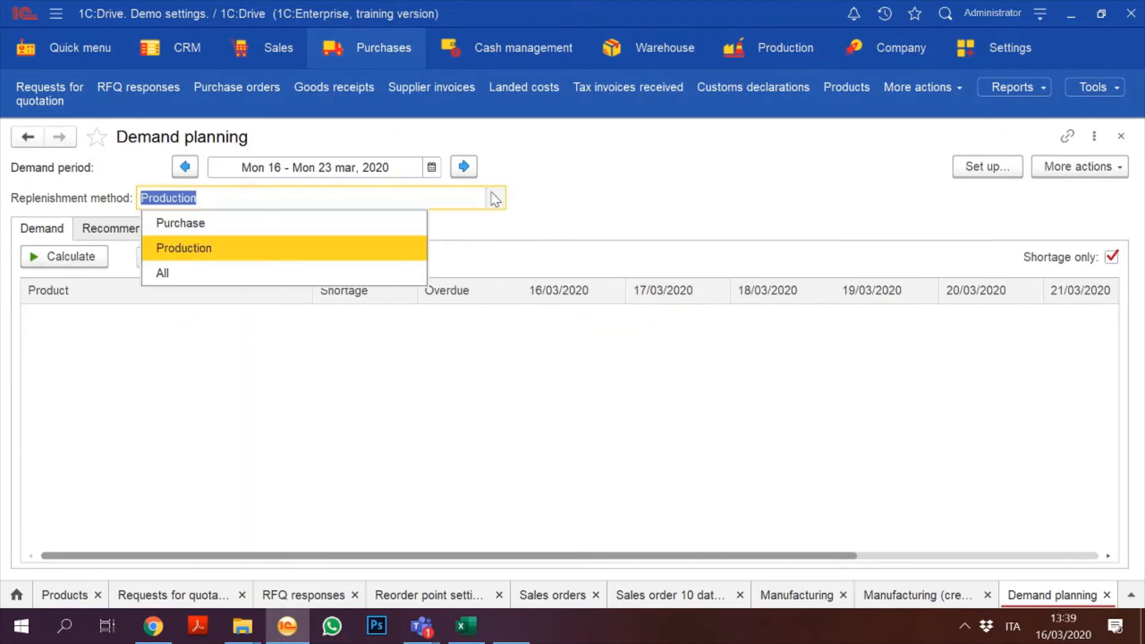
{"action": "left_click", "coordinate": [242, 229]}
{"action": "left_click", "coordinate": [51, 264]}
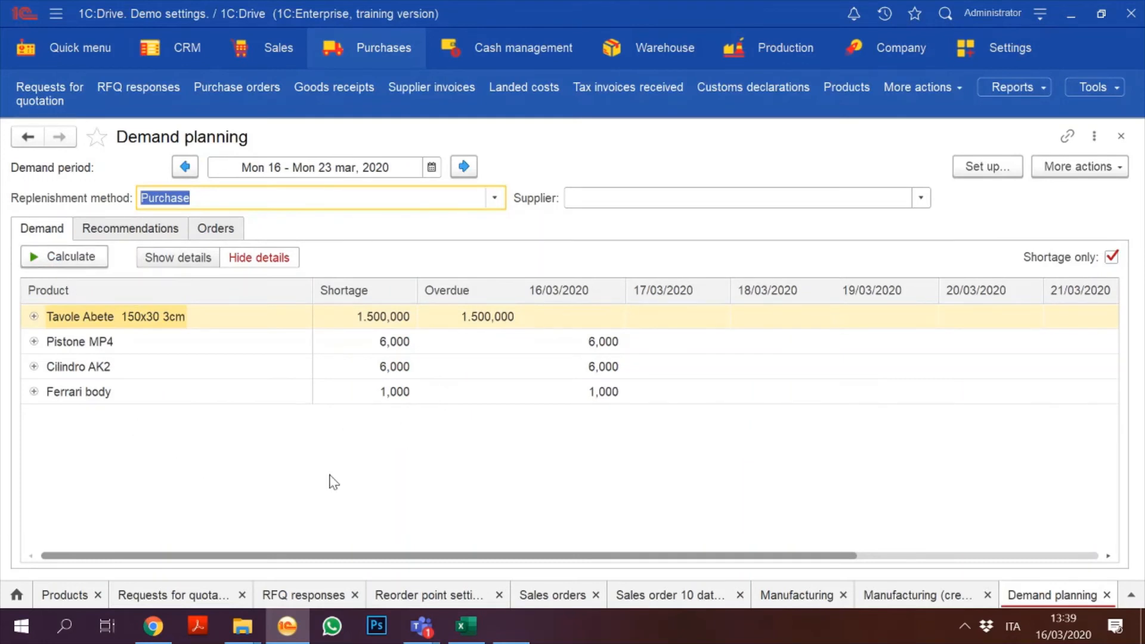
Step: Review the Pistone MP4, Cilindro AK2 and Ferrari body shortages and calculate purchase recommendations
{"action": "left_click", "coordinate": [157, 351]}
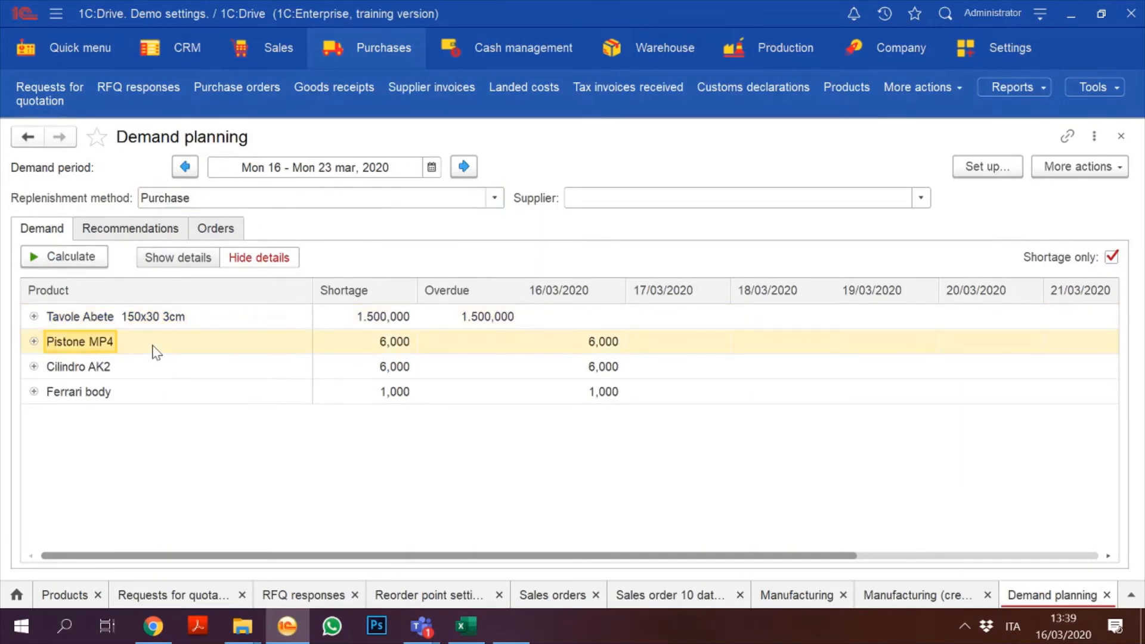
{"action": "key", "text": "Right"}
{"action": "key", "text": "Down"}
{"action": "key", "text": "Right"}
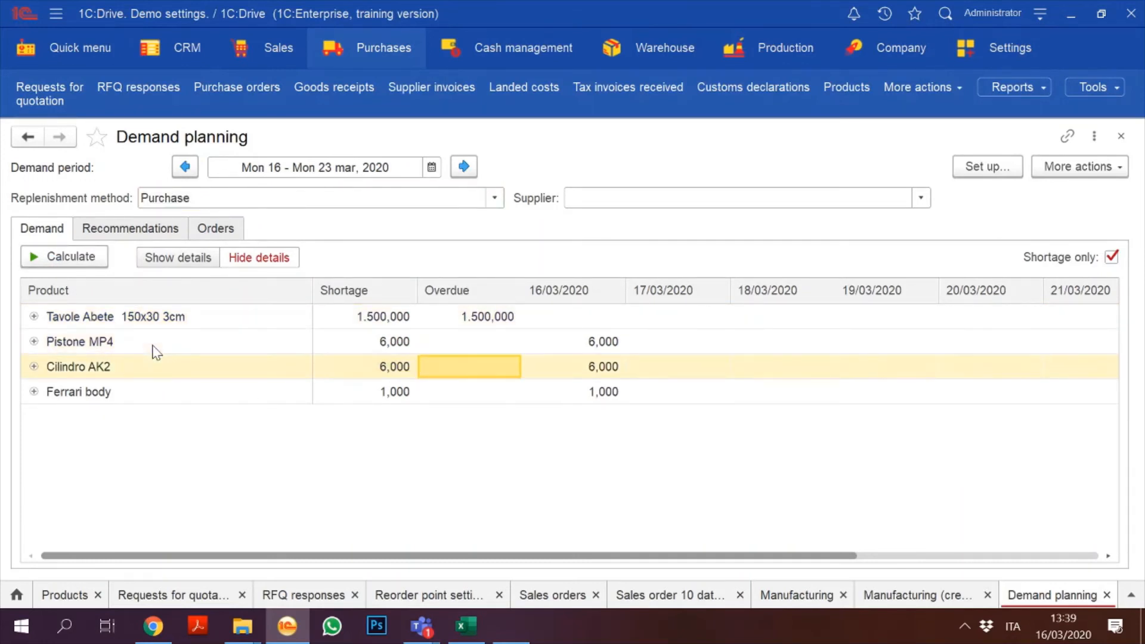
{"action": "key", "text": "Right"}
{"action": "key", "text": "Right"}
{"action": "key", "text": "Left"}
{"action": "key", "text": "Left"}
{"action": "key", "text": "Left"}
{"action": "key", "text": "Up"}
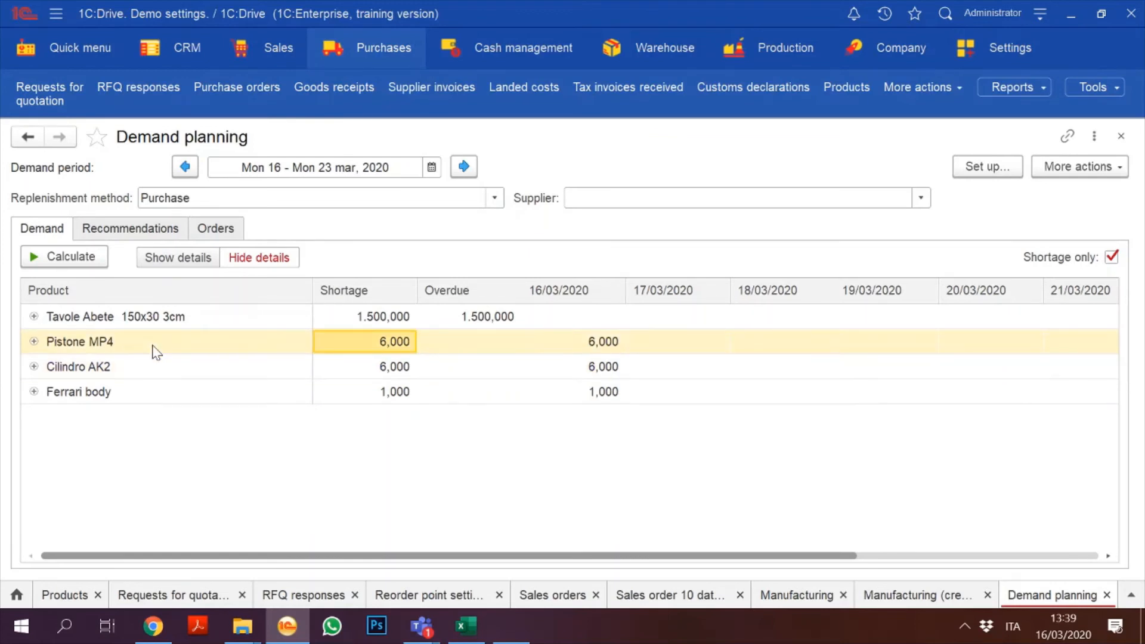
{"action": "key", "text": "Left"}
{"action": "key", "text": "Right"}
{"action": "key", "text": "Right"}
{"action": "key", "text": "Right"}
{"action": "key", "text": "Down"}
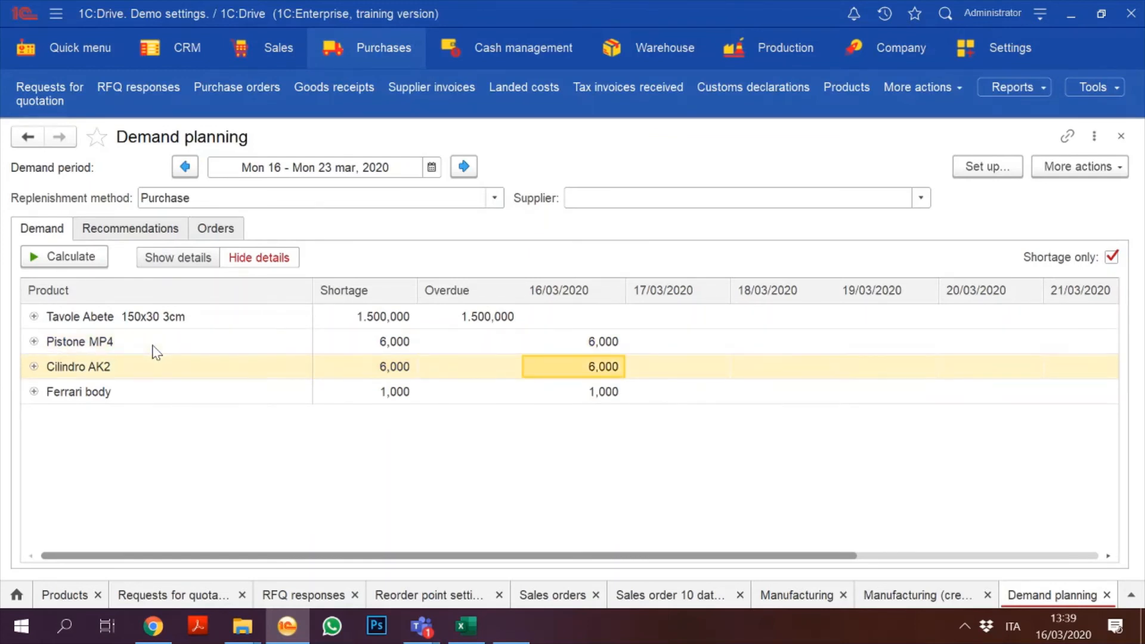
{"action": "key", "text": "Left"}
{"action": "key", "text": "Left"}
{"action": "key", "text": "Left"}
{"action": "key", "text": "Down"}
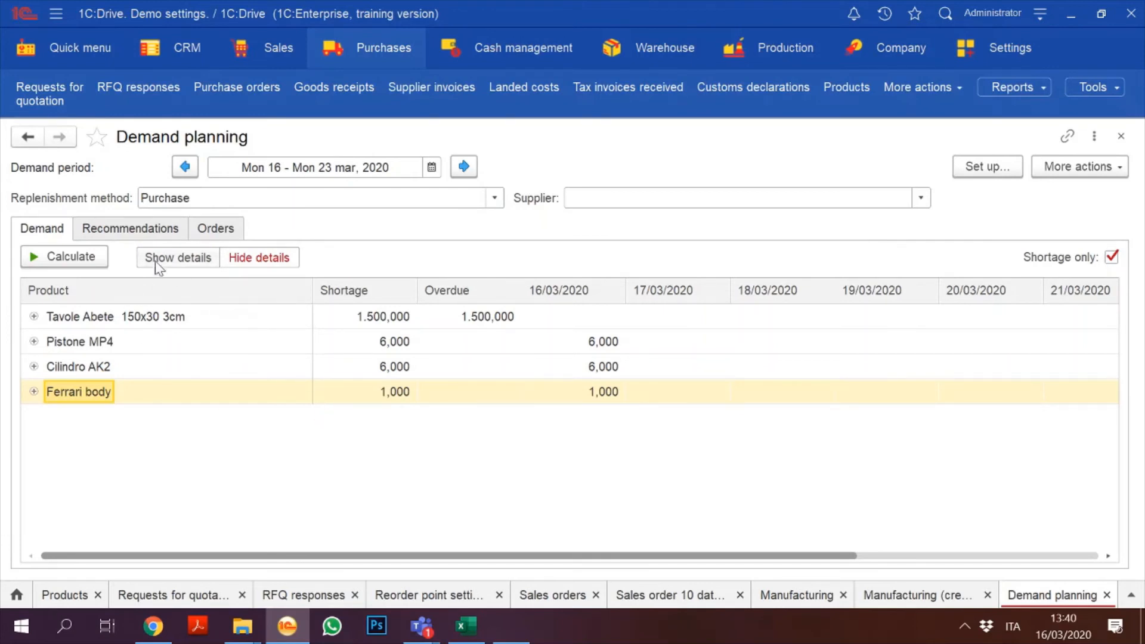
{"action": "left_click", "coordinate": [112, 238]}
{"action": "left_click", "coordinate": [63, 264]}
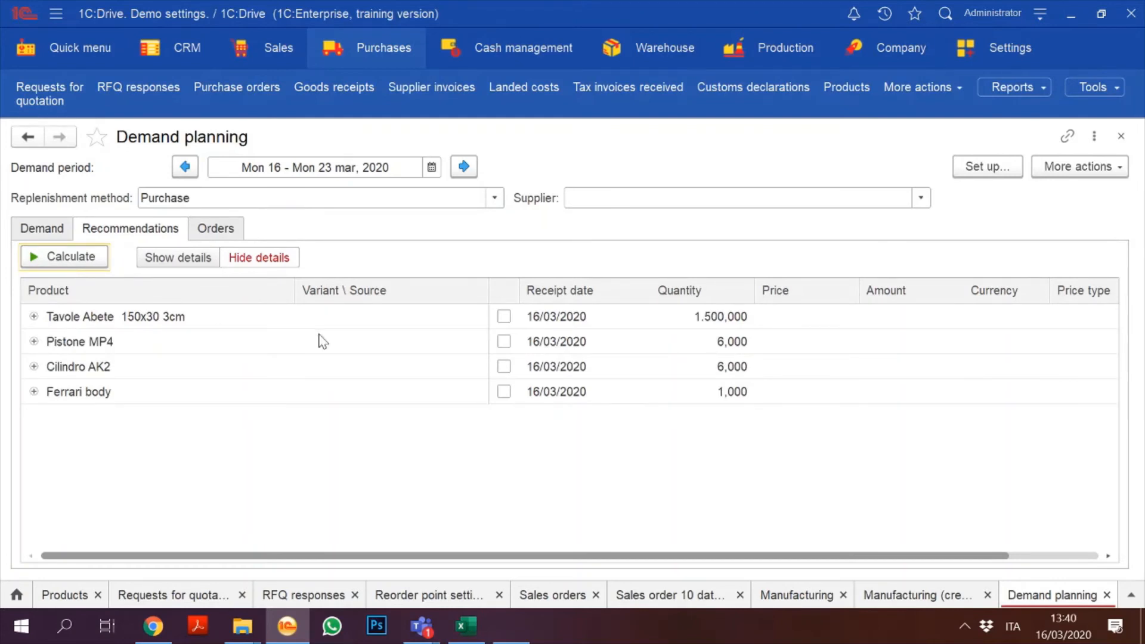
Step: Mark Pistone MP4, Cilindro AK2 and Ferrari body and generate purchase orders 10, 11 and 12
{"action": "left_click", "coordinate": [504, 341]}
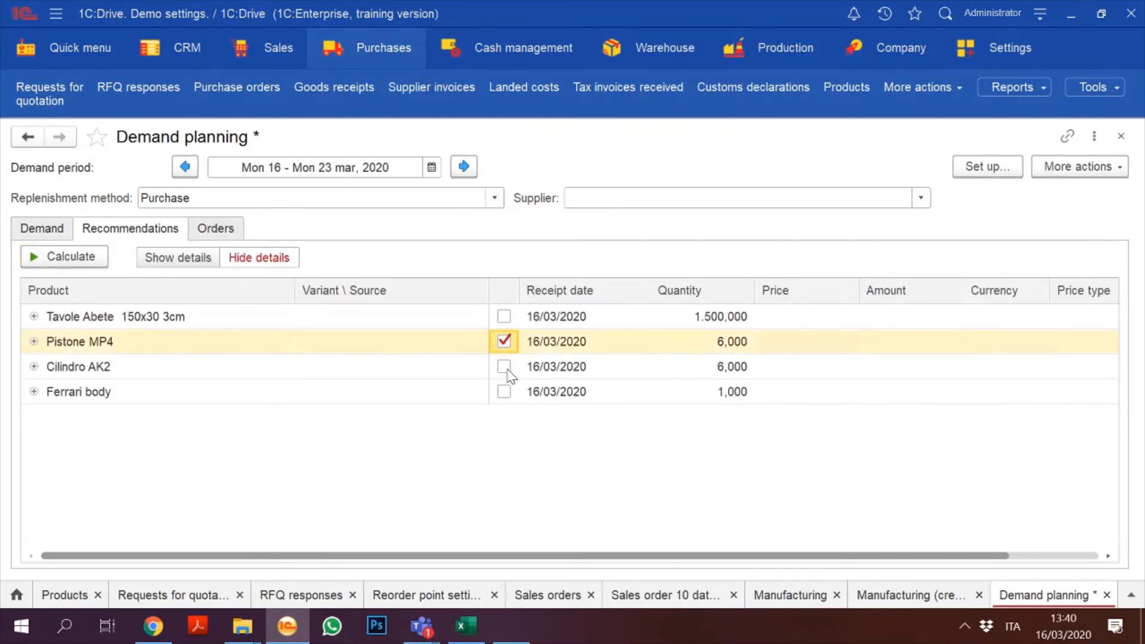
{"action": "left_click", "coordinate": [504, 367]}
{"action": "left_click", "coordinate": [505, 393]}
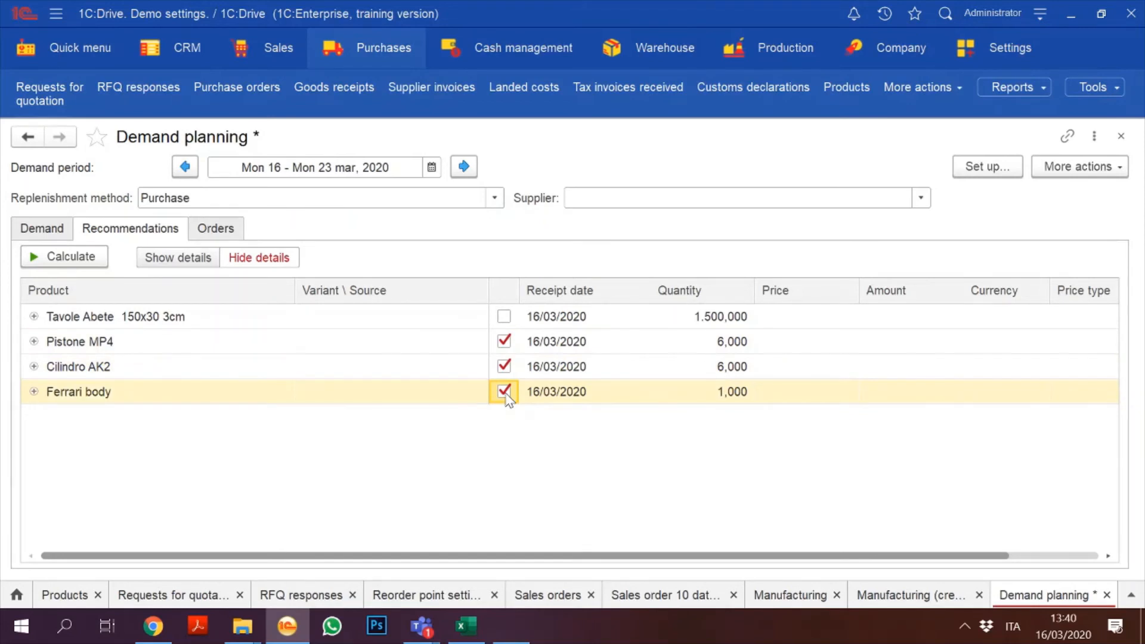
{"action": "left_click", "coordinate": [224, 229]}
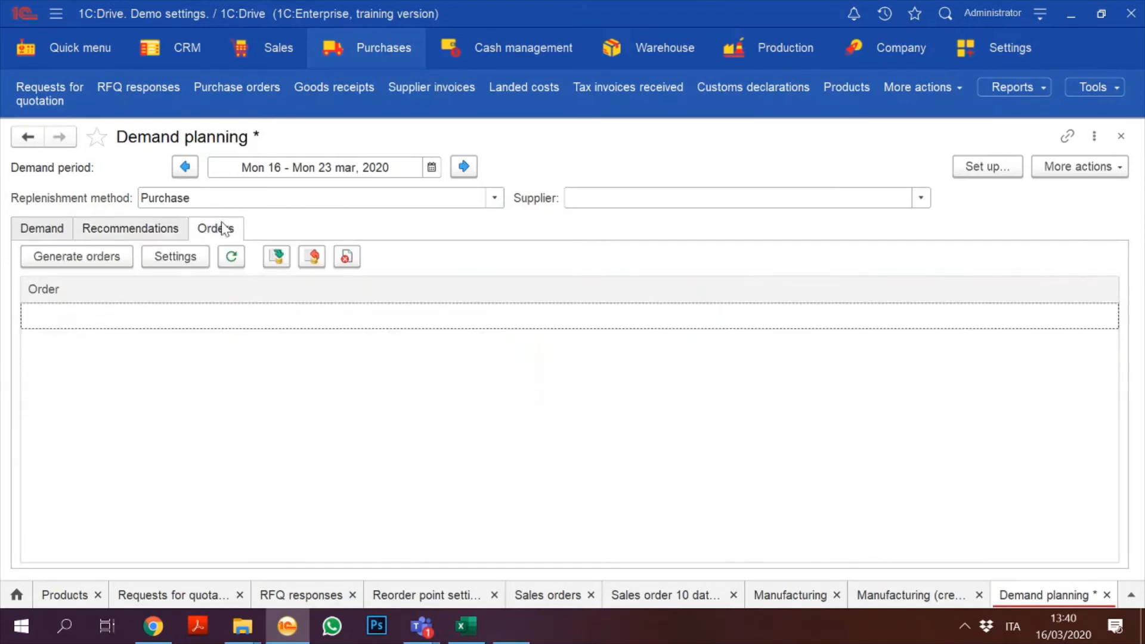
{"action": "left_click", "coordinate": [116, 230]}
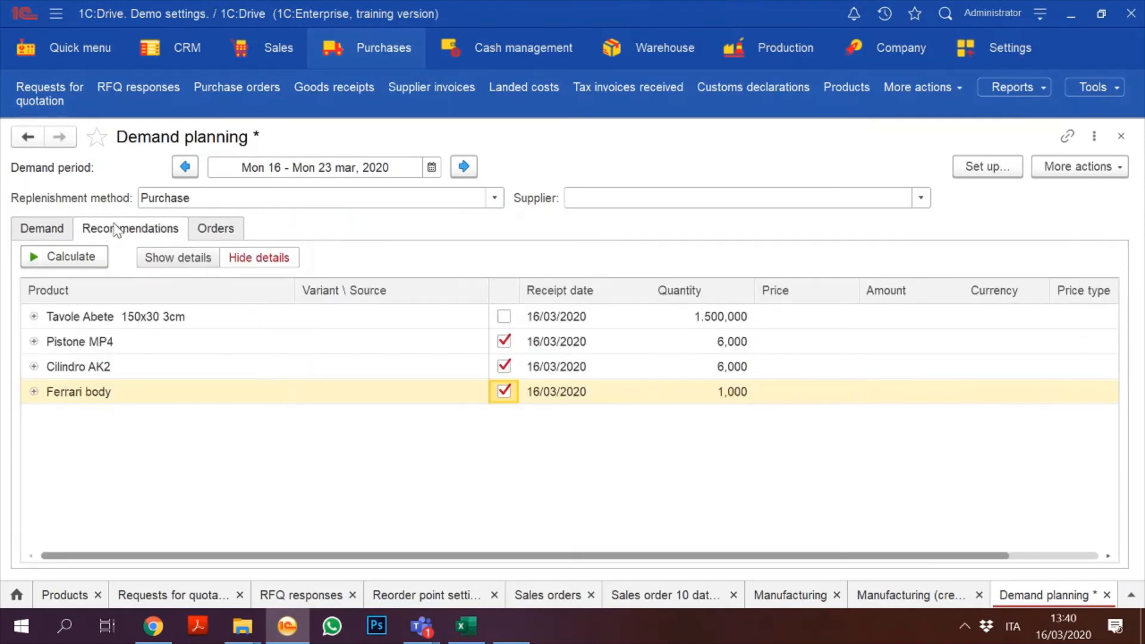
{"action": "left_click", "coordinate": [215, 231]}
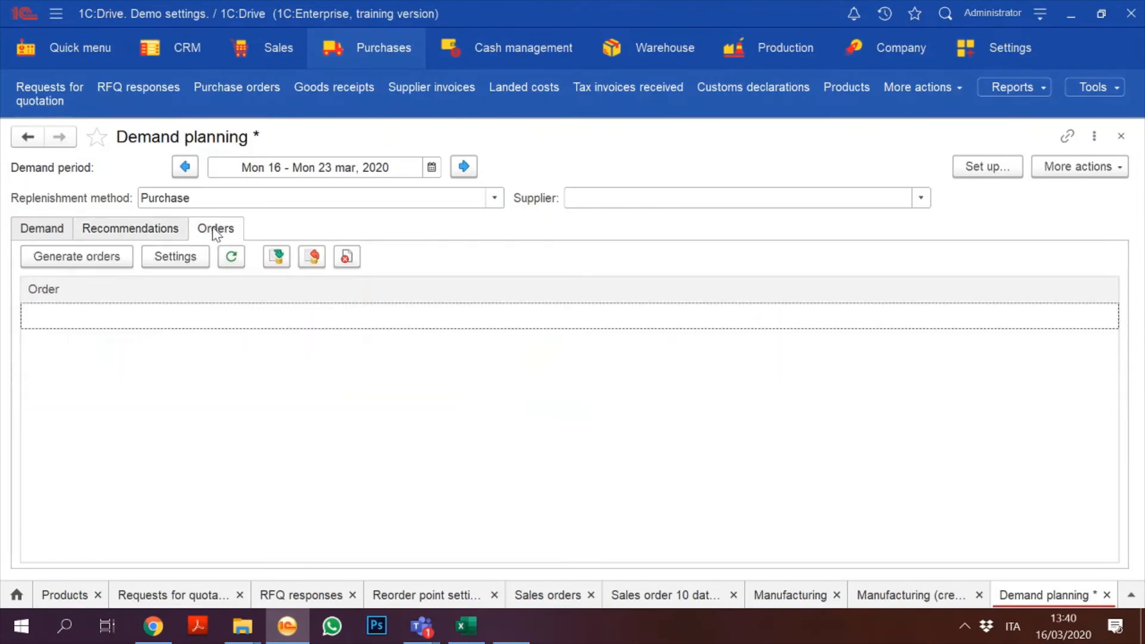
{"action": "left_click", "coordinate": [99, 262]}
{"action": "left_click", "coordinate": [97, 257]}
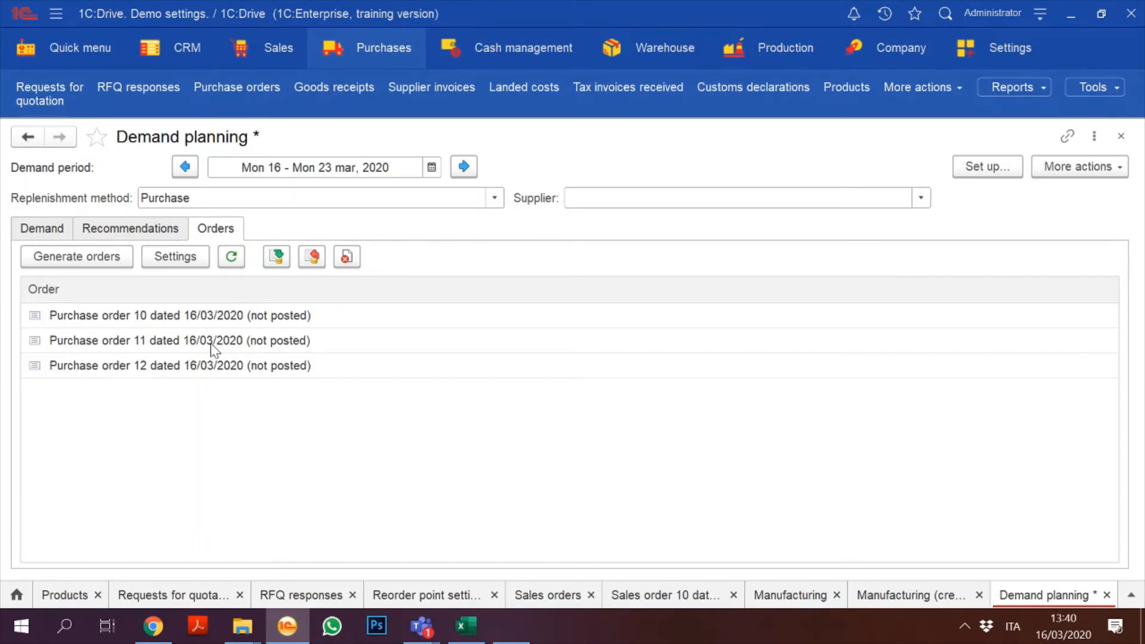
Step: Review the generated purchase orders, then close Demand planning, confirming with Yes
{"action": "left_click", "coordinate": [138, 326]}
{"action": "left_click", "coordinate": [139, 331]}
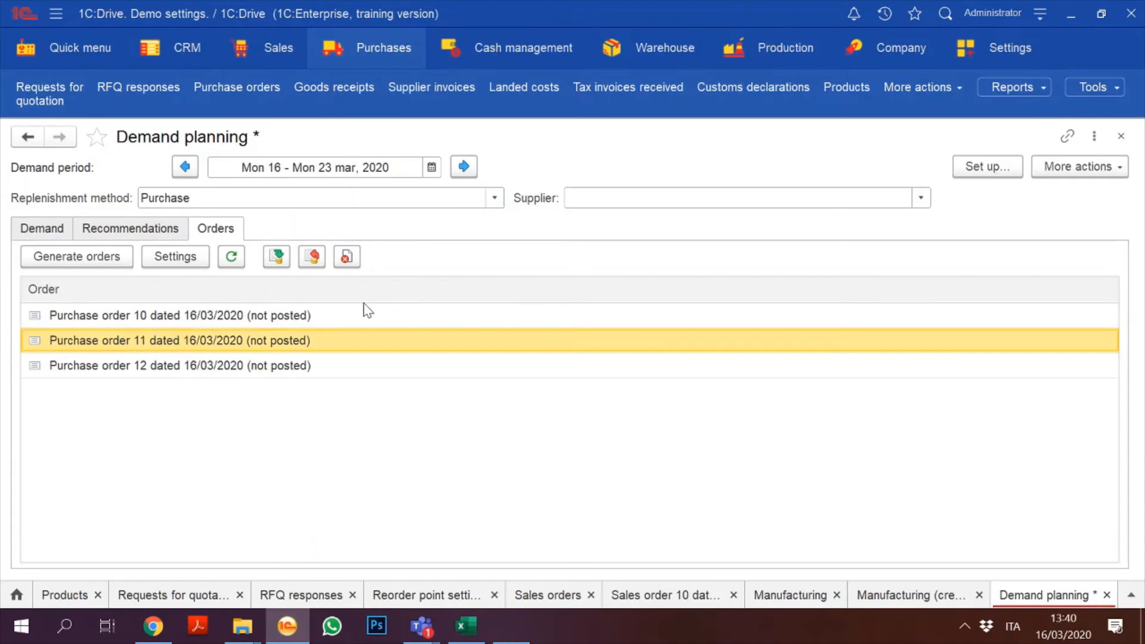
{"action": "left_click", "coordinate": [1120, 137]}
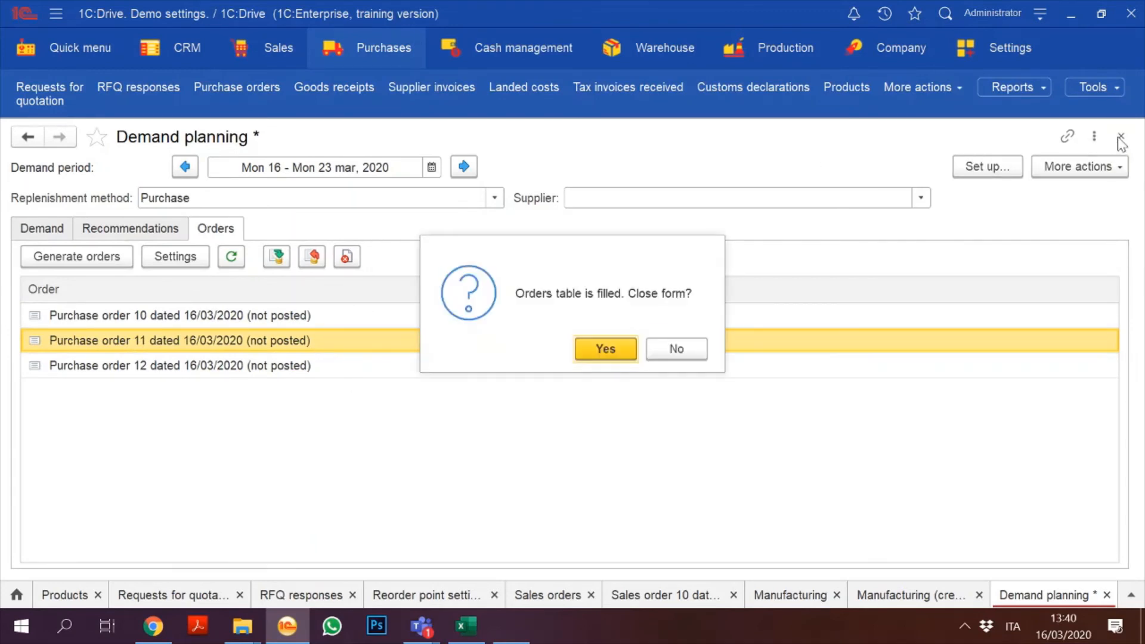
{"action": "left_click", "coordinate": [614, 354]}
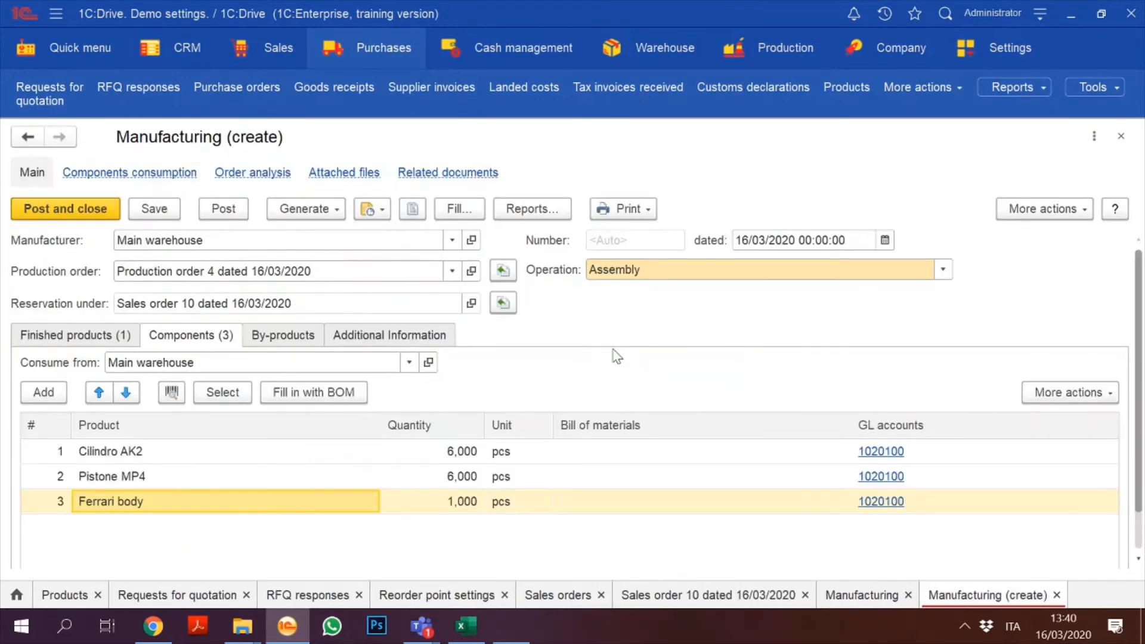
Step: Open sales order 10, browse its Generate options, and close it without generating anything
{"action": "left_click", "coordinate": [263, 56]}
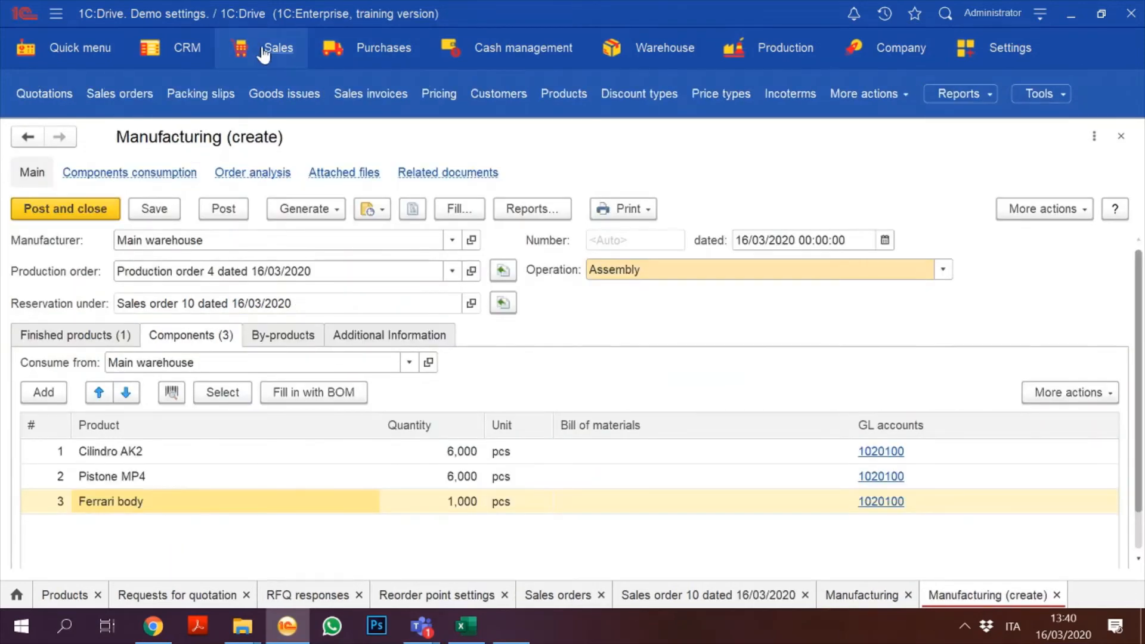
{"action": "left_click", "coordinate": [263, 55]}
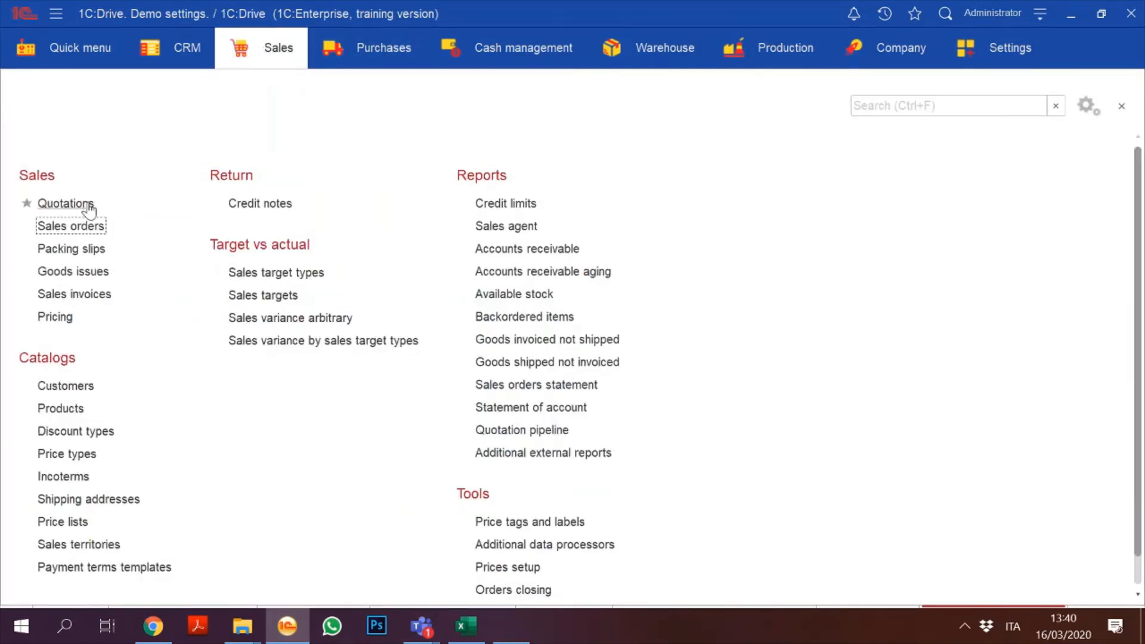
{"action": "left_click", "coordinate": [72, 226]}
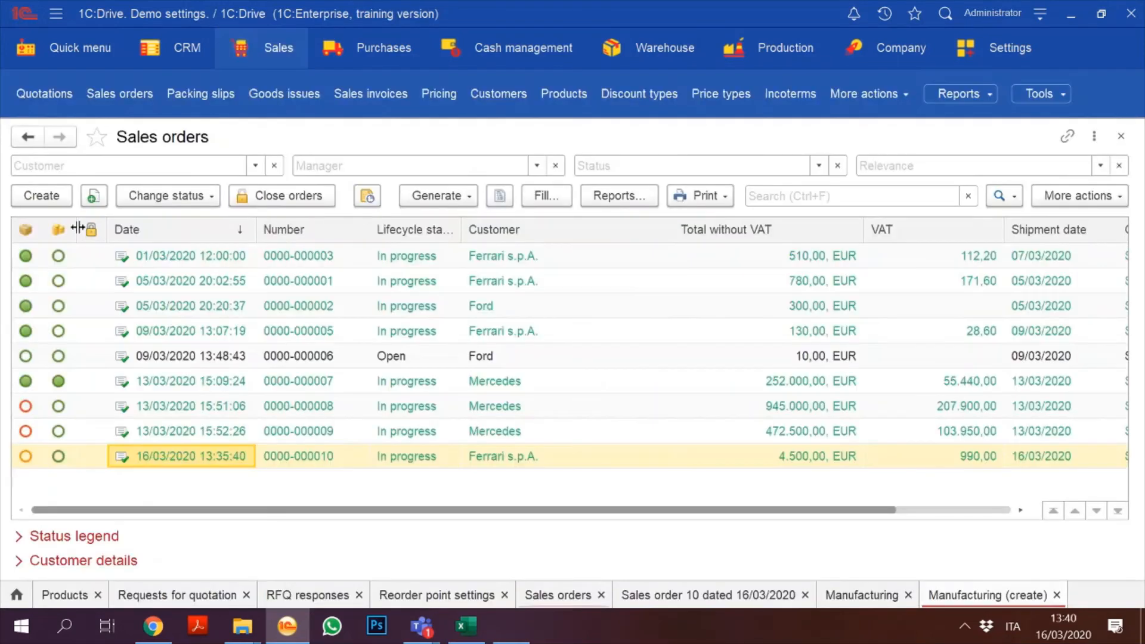
{"action": "left_click", "coordinate": [521, 457]}
{"action": "double_click", "coordinate": [520, 455]}
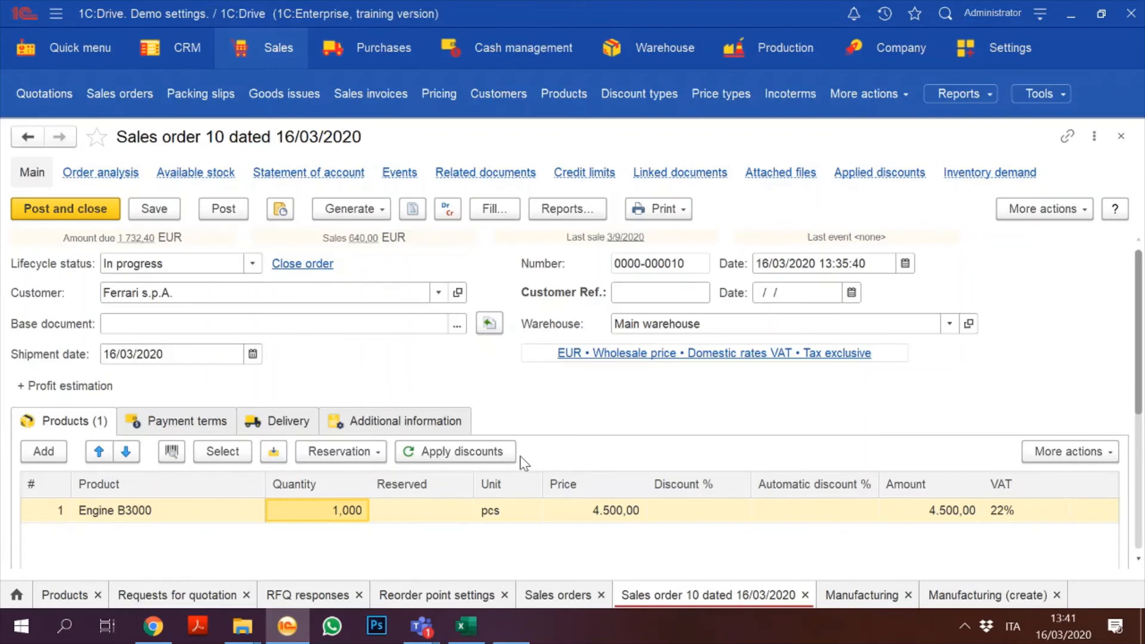
{"action": "left_click", "coordinate": [375, 207]}
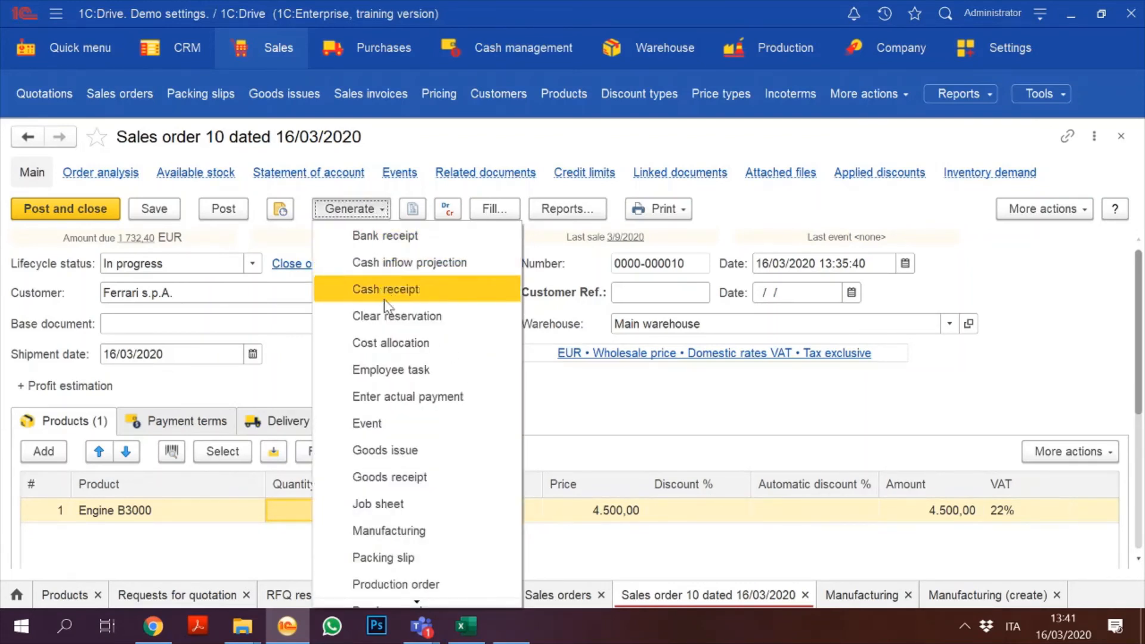
{"action": "key", "text": "Down"}
{"action": "key", "text": "Down"}
{"action": "key", "text": "Down"}
{"action": "key", "text": "Down"}
{"action": "key", "text": "Down"}
{"action": "key", "text": "Down"}
{"action": "key", "text": "Down"}
{"action": "key", "text": "Down"}
{"action": "key", "text": "Down"}
{"action": "key", "text": "Down"}
{"action": "key", "text": "Down"}
{"action": "key", "text": "Down"}
{"action": "key", "text": "Down"}
{"action": "key", "text": "Down"}
{"action": "key", "text": "Down"}
{"action": "key", "text": "Down"}
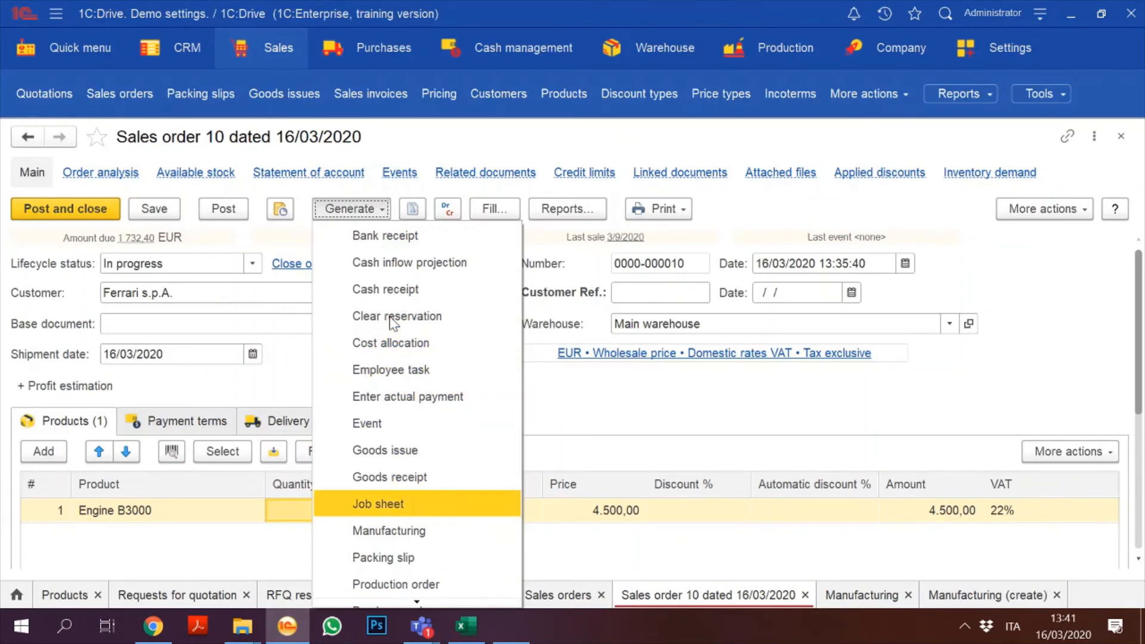
{"action": "key", "text": "Up"}
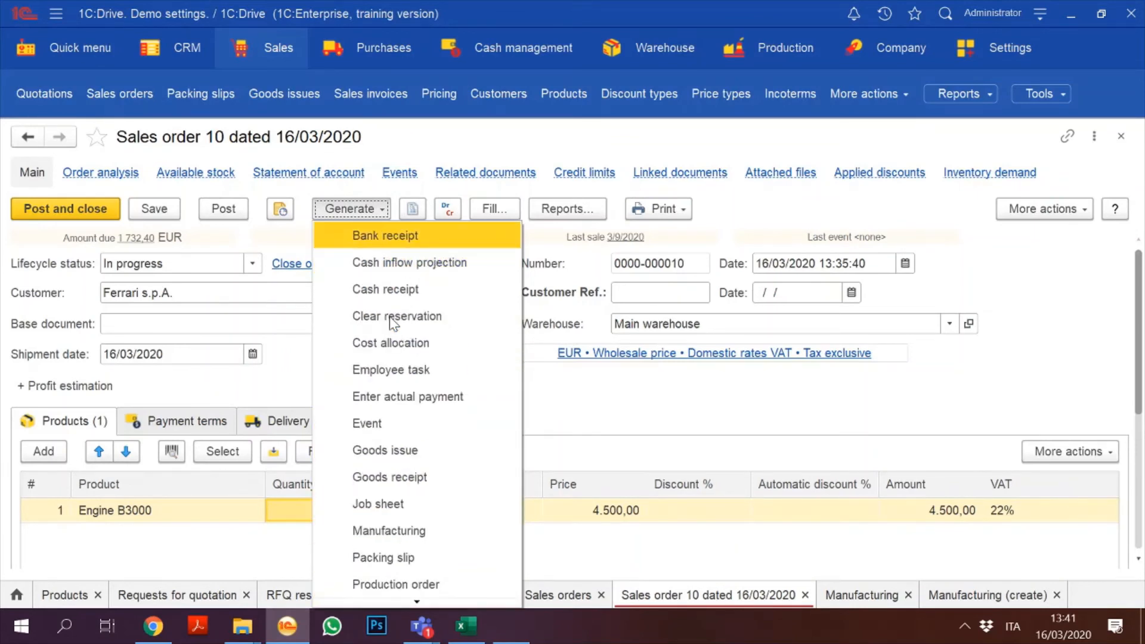
{"action": "key", "text": "Down"}
{"action": "key", "text": "Down"}
{"action": "key", "text": "Down"}
{"action": "key", "text": "Down"}
{"action": "key", "text": "Down"}
{"action": "key", "text": "Down"}
{"action": "key", "text": "Down"}
{"action": "key", "text": "Down"}
{"action": "key", "text": "Down"}
{"action": "key", "text": "Down"}
{"action": "key", "text": "Down"}
{"action": "key", "text": "Down"}
{"action": "key", "text": "Down"}
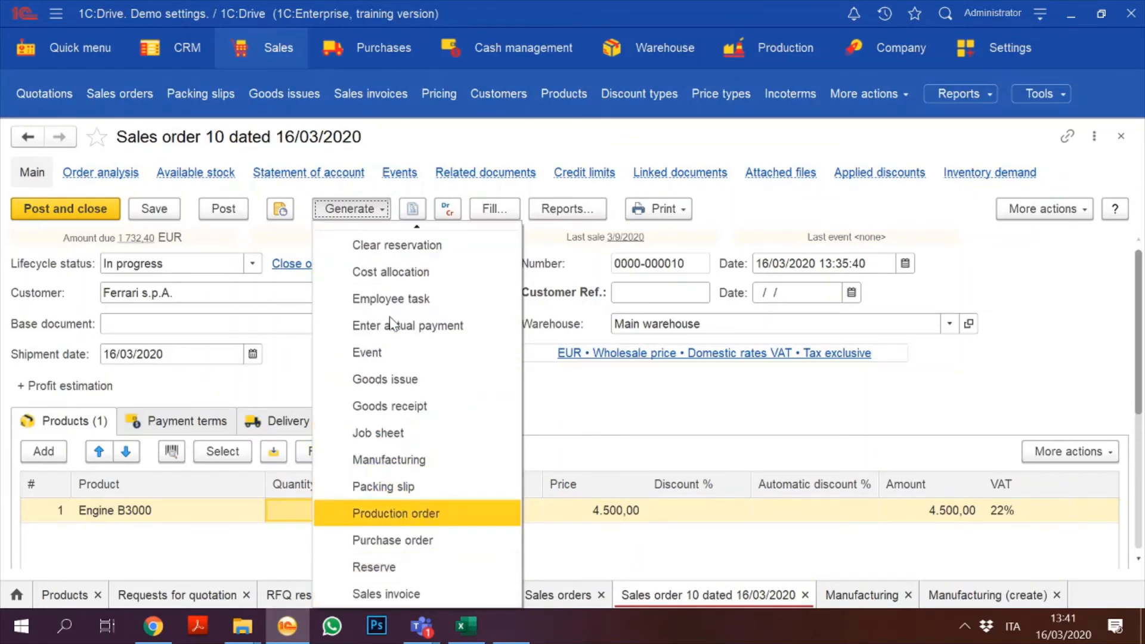
{"action": "left_click", "coordinate": [1119, 136]}
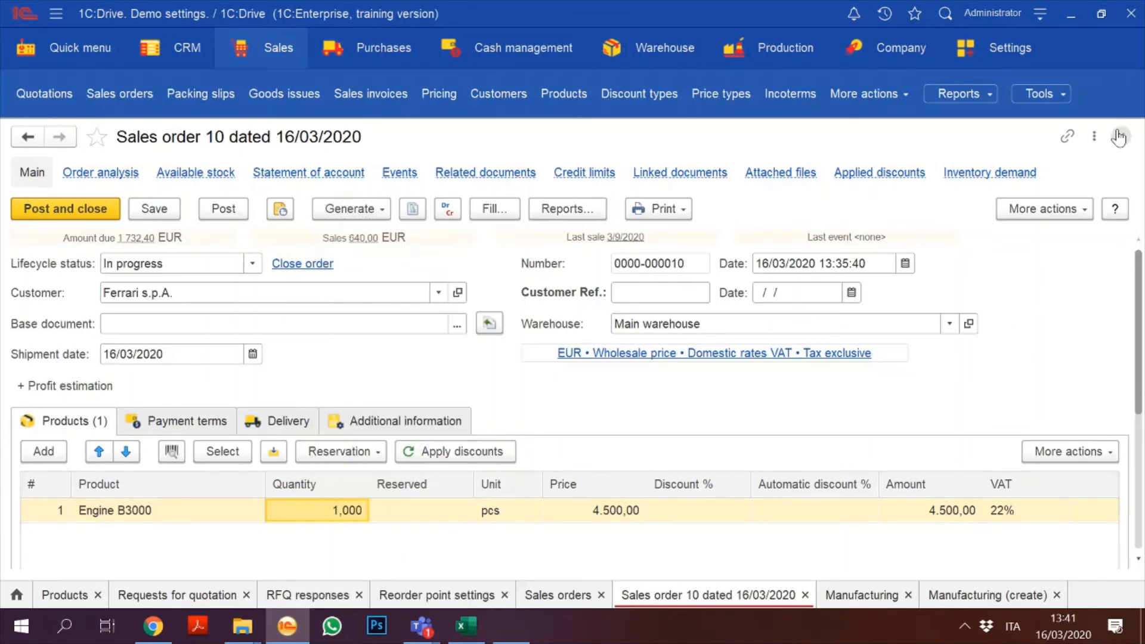
{"action": "left_click", "coordinate": [1119, 137]}
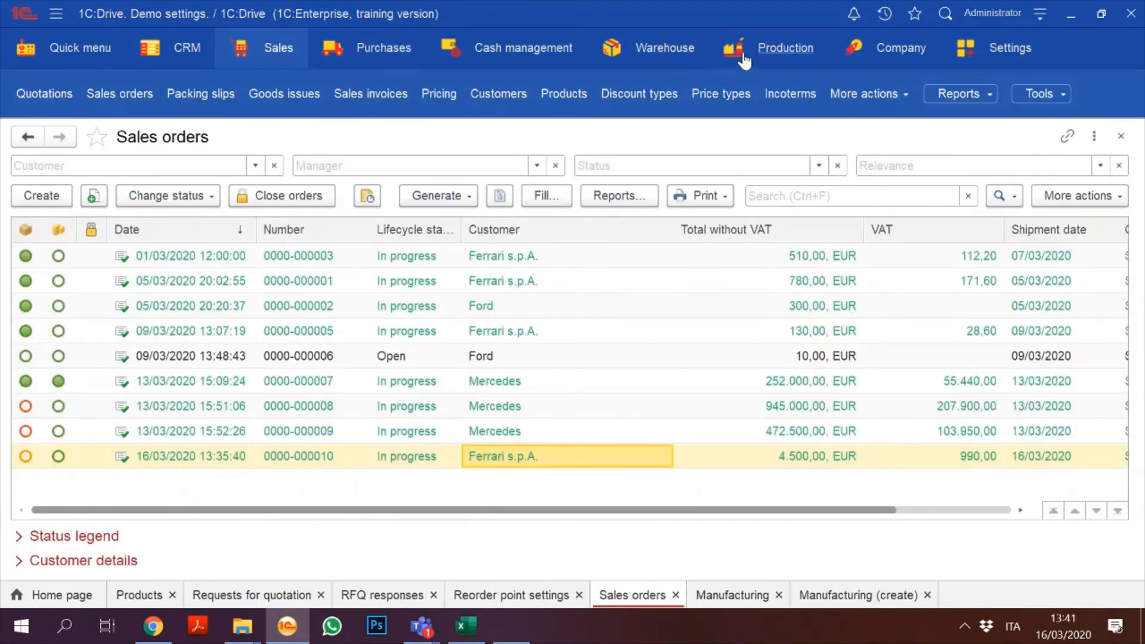
Step: Open production order 4 for Engine B3000, discard a draft purchase order, and reopen Generate
{"action": "left_click", "coordinate": [762, 55]}
{"action": "left_click", "coordinate": [762, 56]}
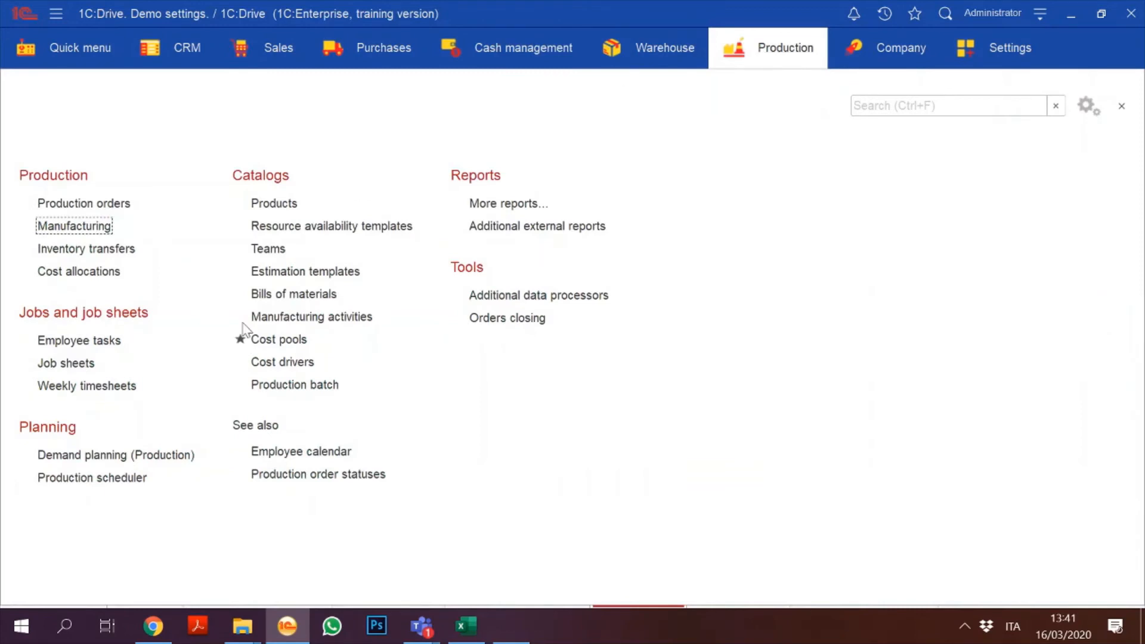
{"action": "left_click", "coordinate": [84, 206]}
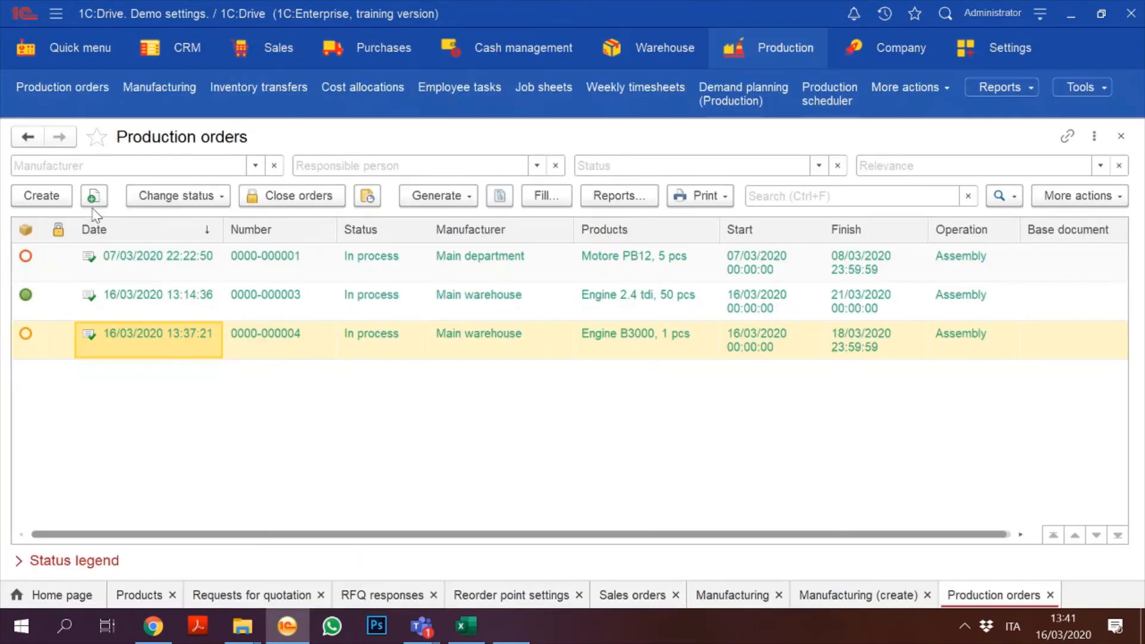
{"action": "double_click", "coordinate": [320, 337]}
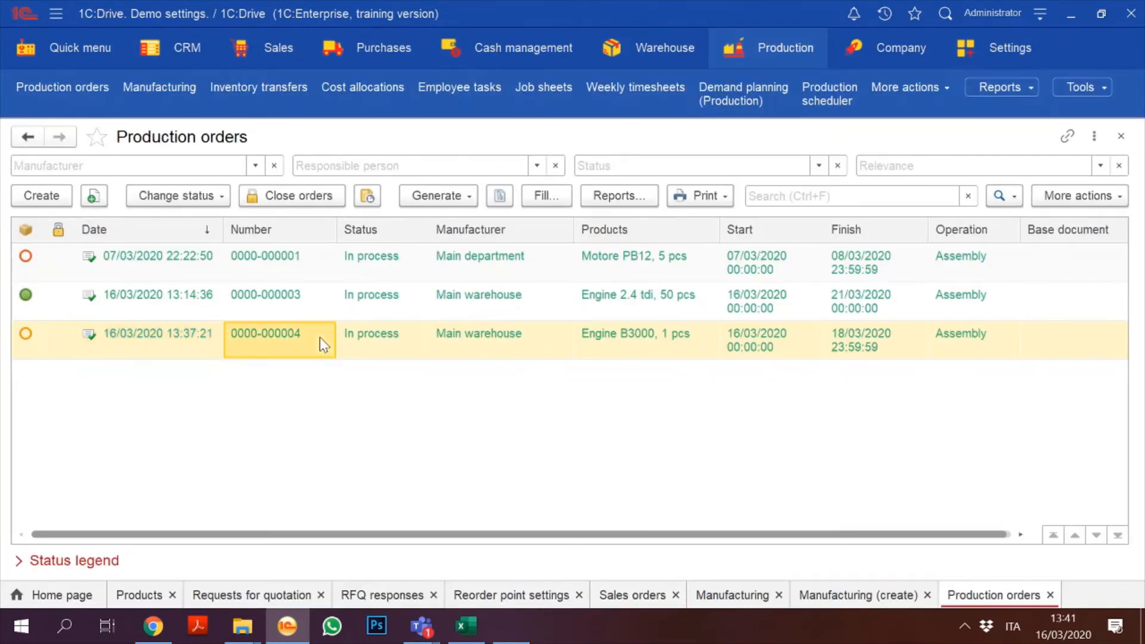
{"action": "left_click", "coordinate": [350, 208]}
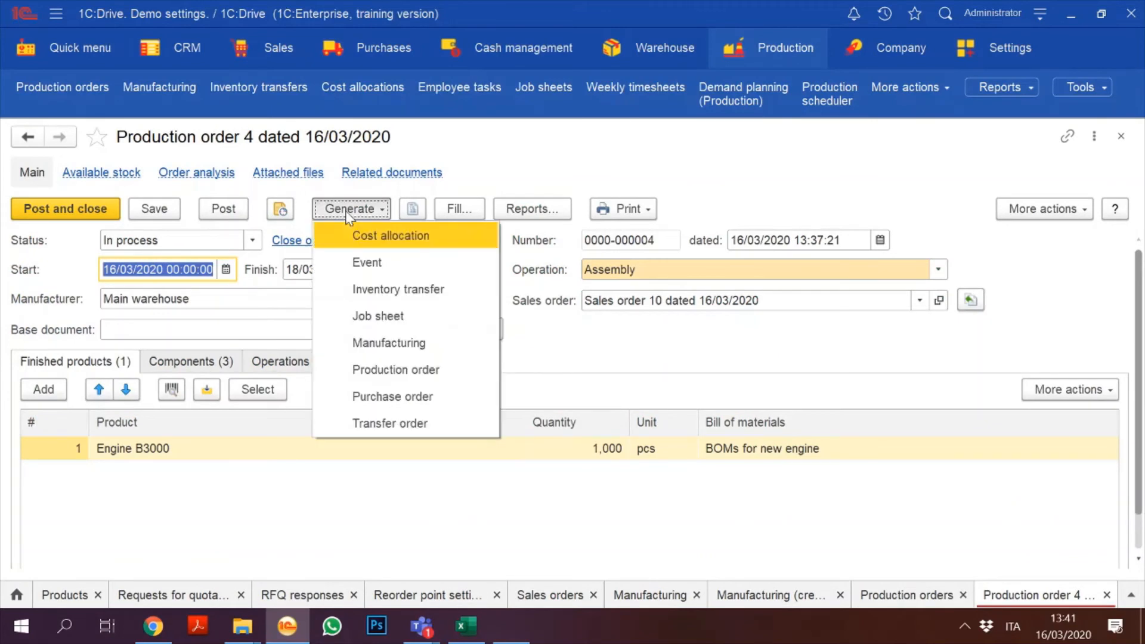
{"action": "left_click", "coordinate": [414, 396]}
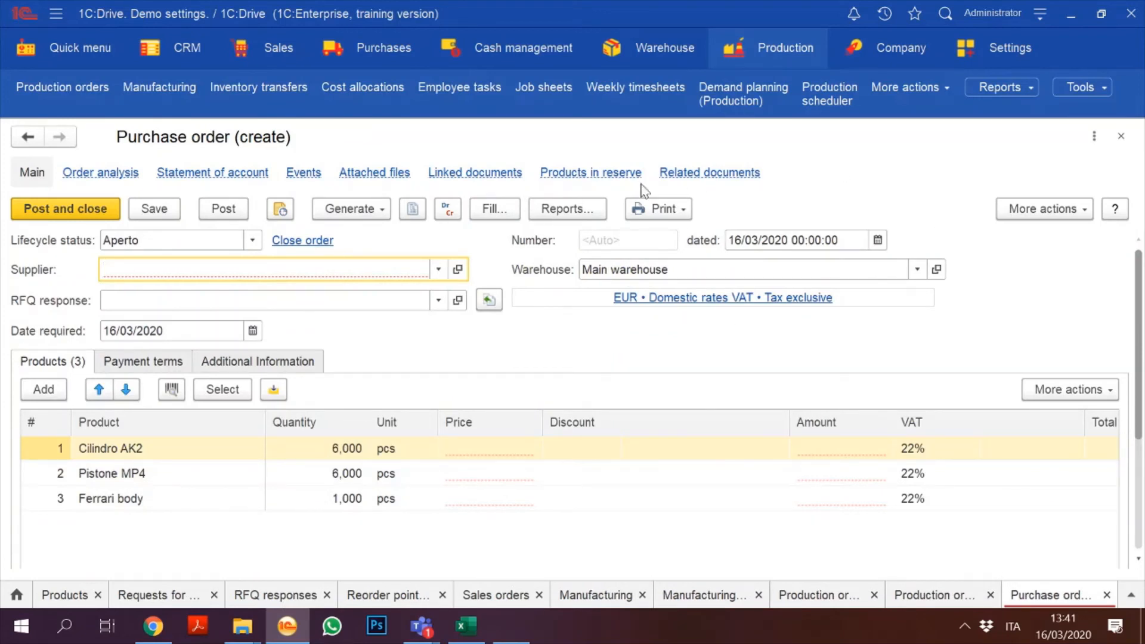
{"action": "left_click", "coordinate": [1121, 138]}
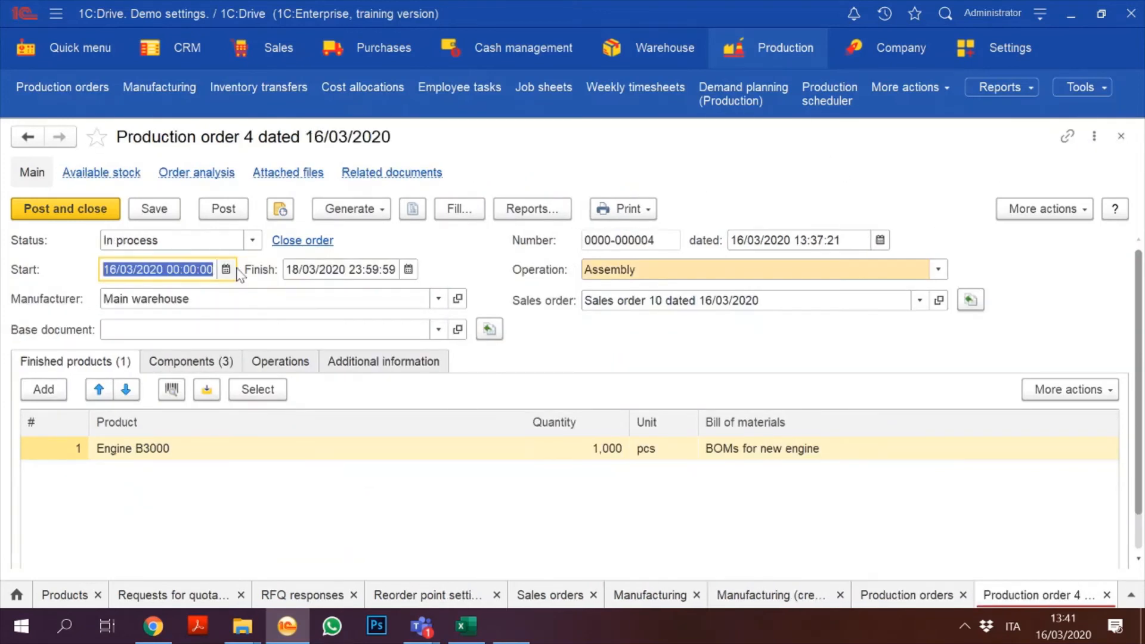
{"action": "left_click", "coordinate": [352, 210]}
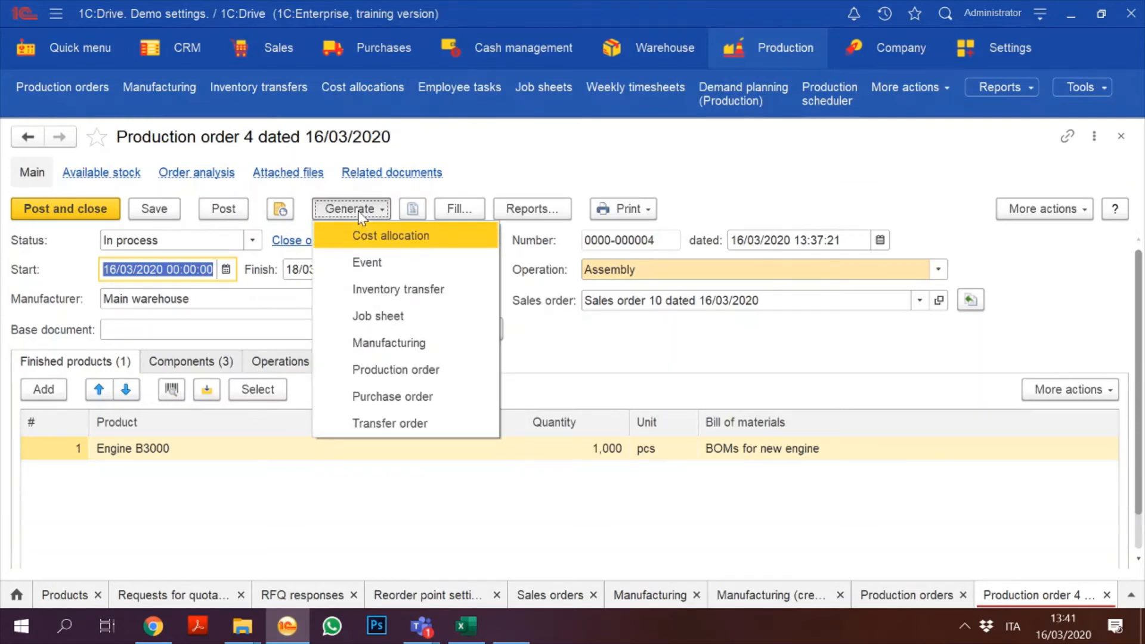
Step: Generate a purchase order from production order 4 with supplier MotorParts and status In esecuzione
{"action": "left_click", "coordinate": [427, 396]}
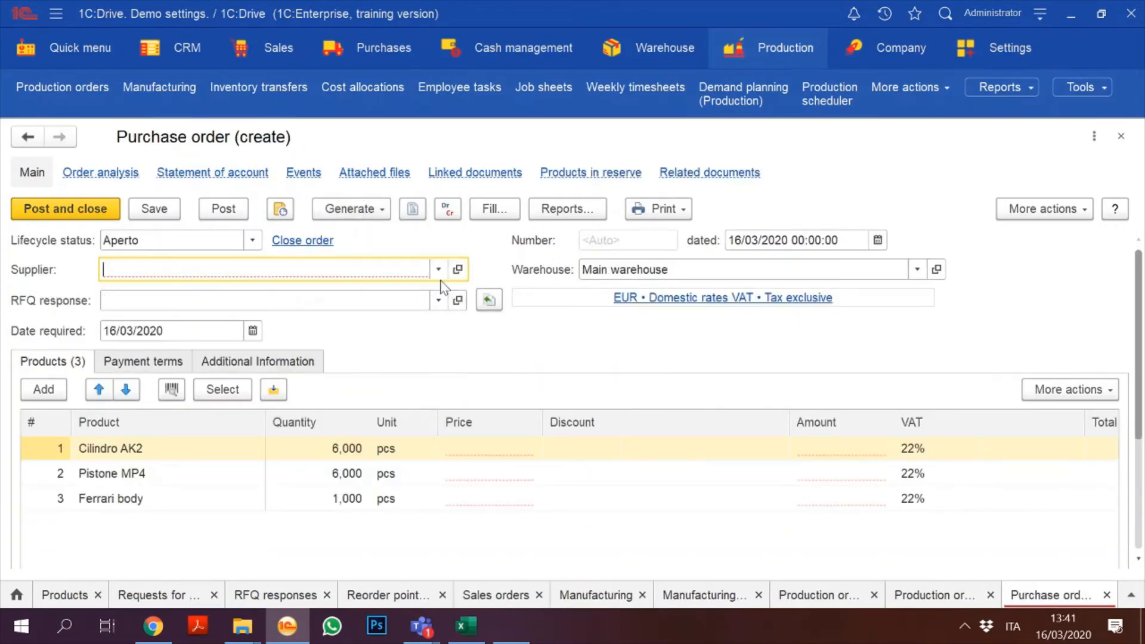
{"action": "left_click", "coordinate": [438, 273]}
{"action": "left_click", "coordinate": [233, 312]}
{"action": "left_click", "coordinate": [252, 240]}
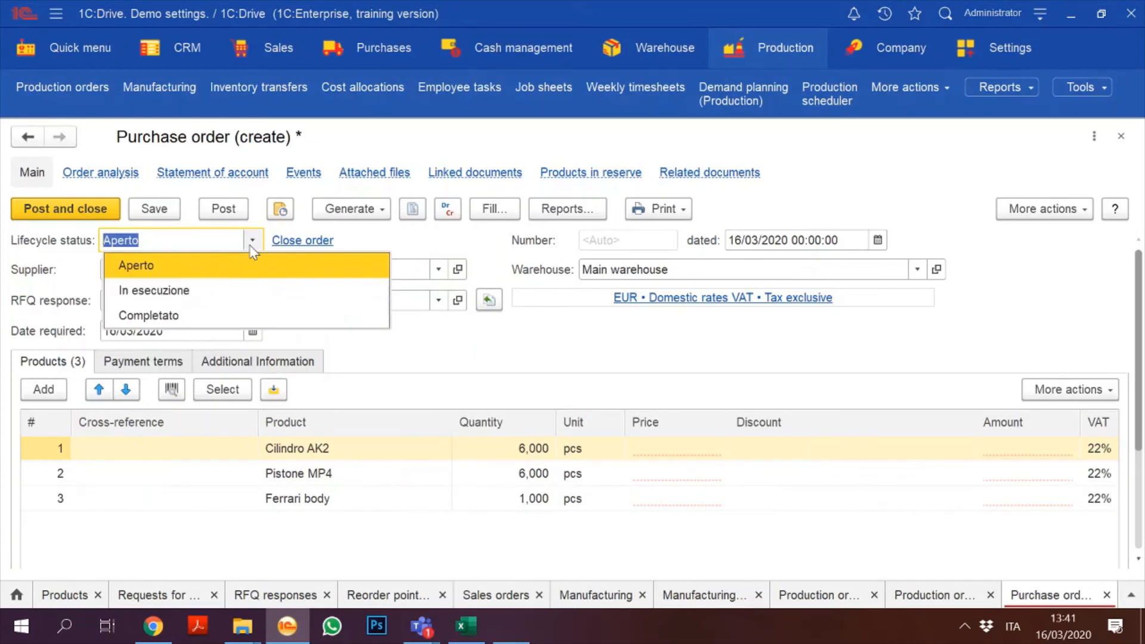
{"action": "left_click", "coordinate": [203, 289]}
Step: Enter prices of 20 for Cilindro AK2, 18 for Pistone MP4 and 500 for Ferrari body
{"action": "left_click", "coordinate": [661, 449]}
{"action": "scroll", "coordinate": [656, 453], "scroll_direction": "down", "scroll_amount": 3}
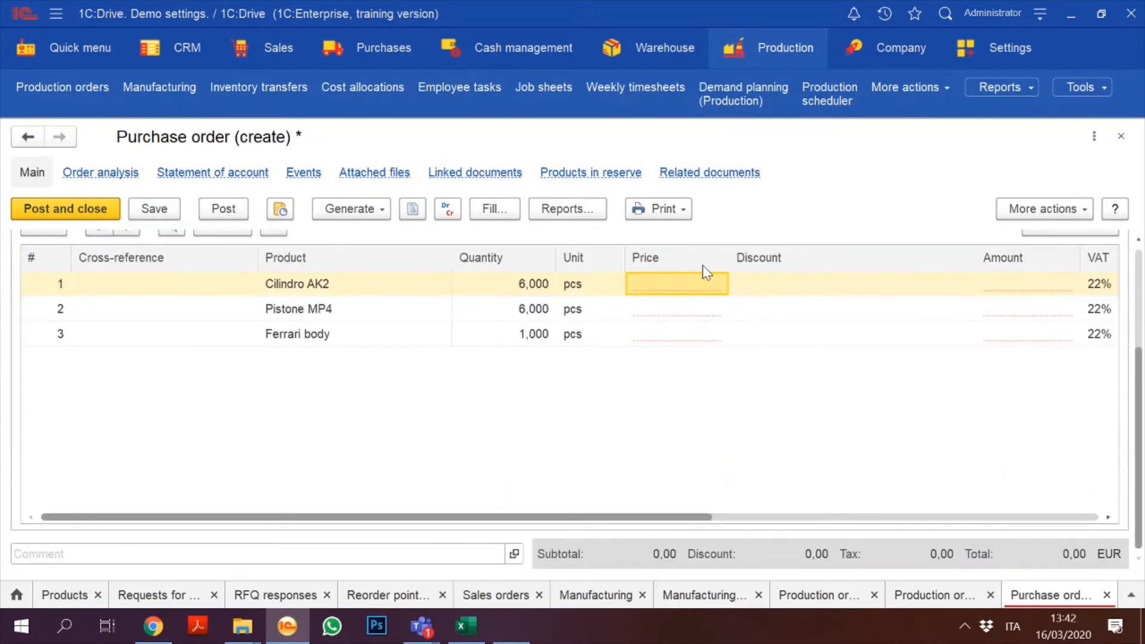
{"action": "type", "text": "20"}
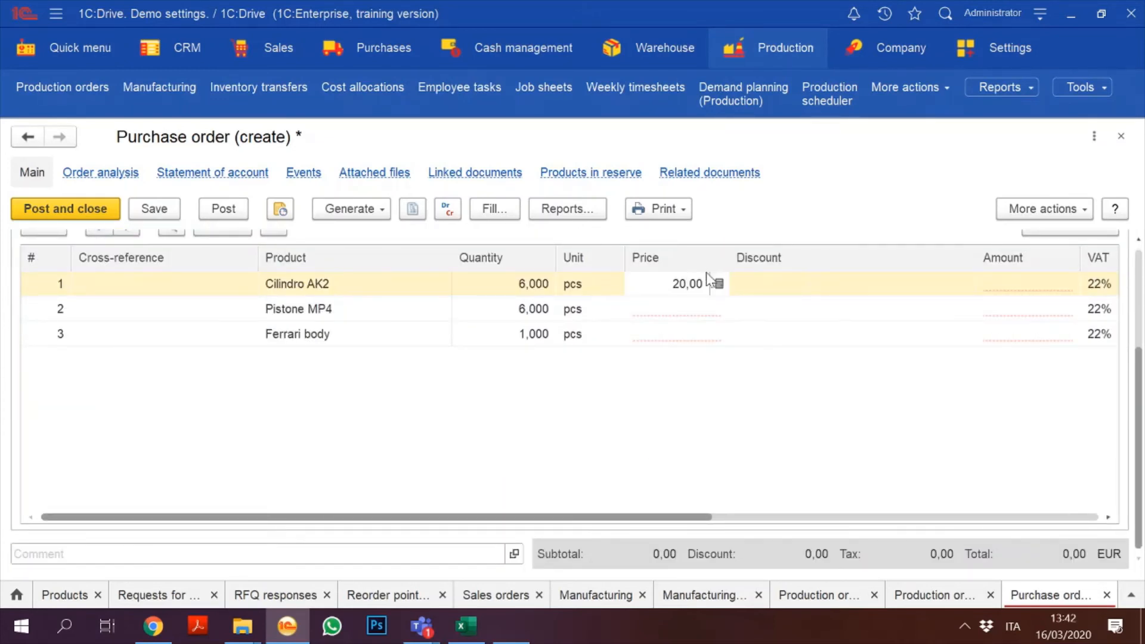
{"action": "left_click", "coordinate": [679, 317]}
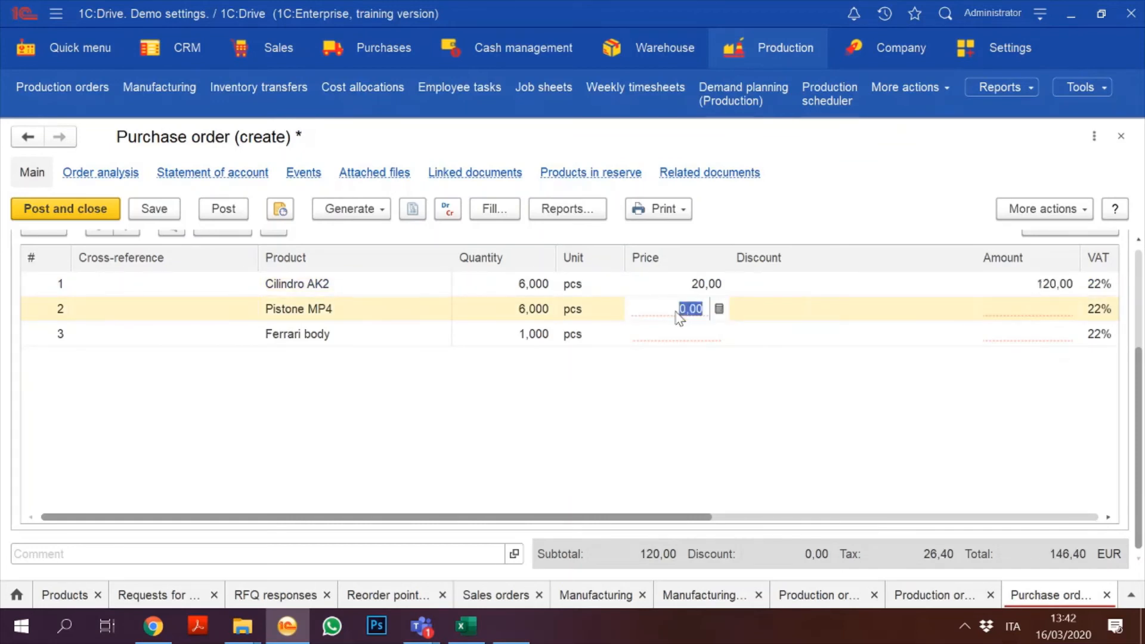
{"action": "type", "text": "20"}
{"action": "key", "text": "Return"}
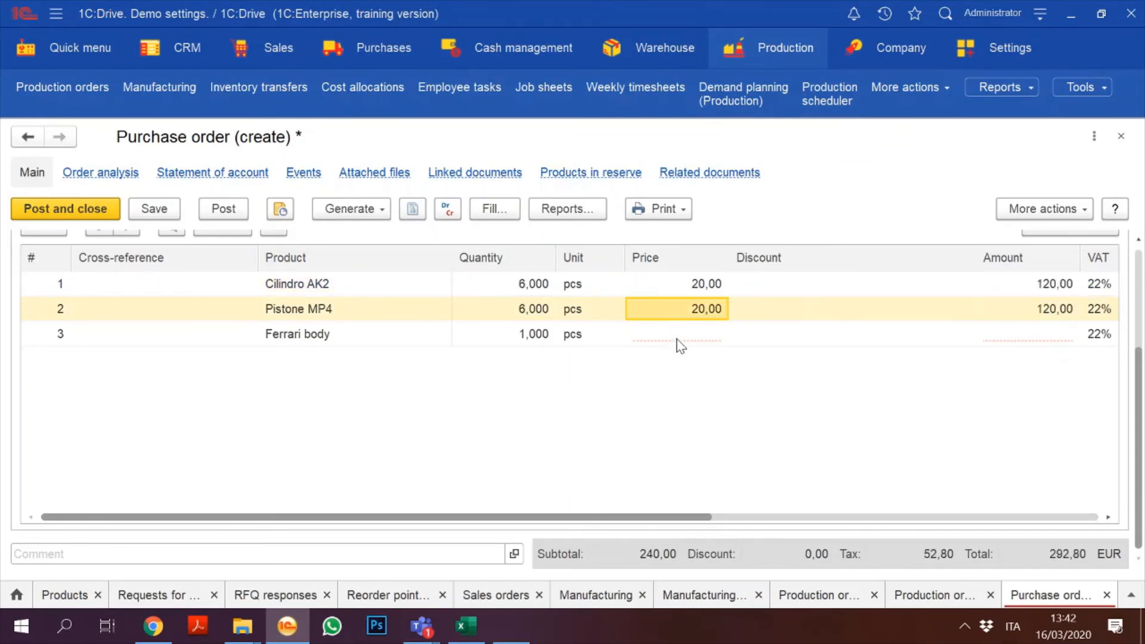
{"action": "type", "text": "18"}
{"action": "left_click", "coordinate": [680, 346]}
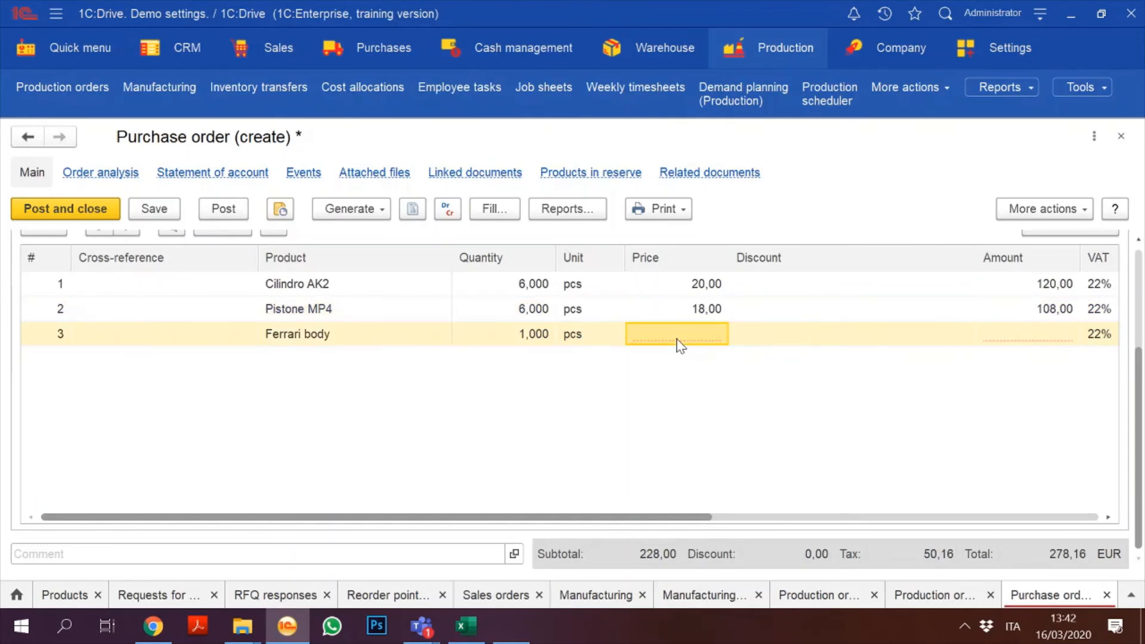
{"action": "type", "text": "100"}
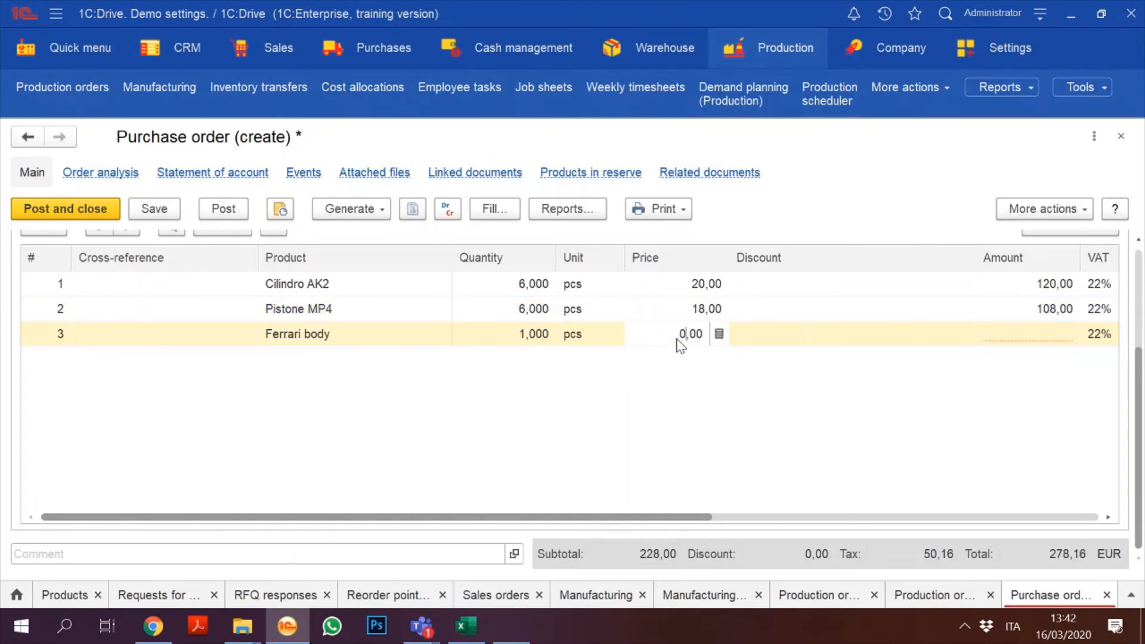
{"action": "type", "text": "00"}
{"action": "left_click", "coordinate": [638, 413]}
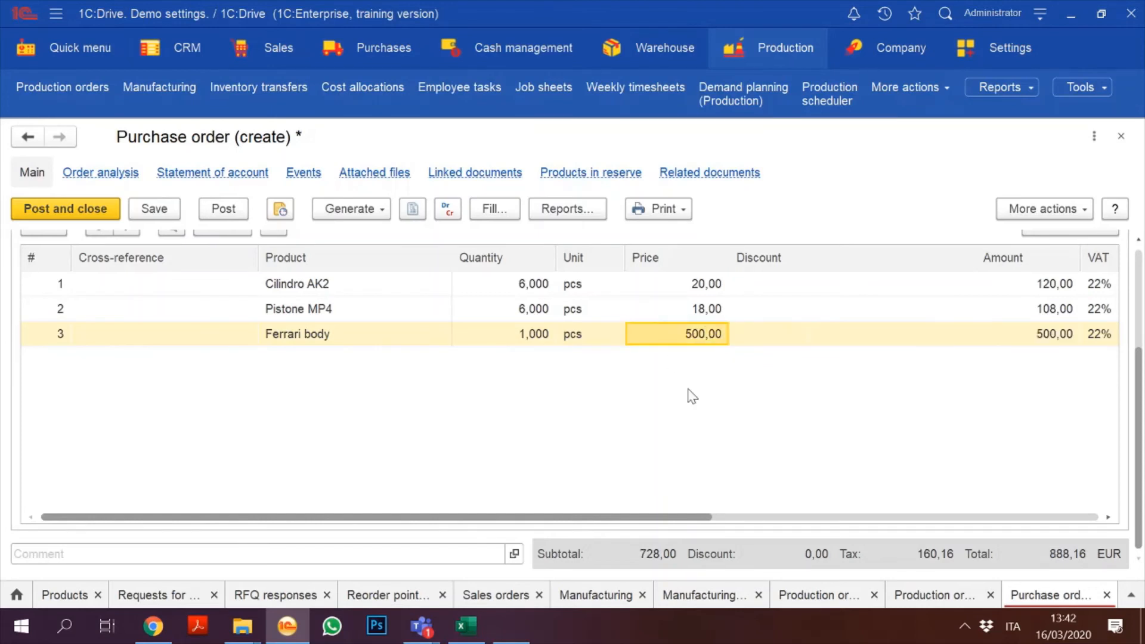
{"action": "scroll", "coordinate": [1141, 280], "scroll_direction": "up", "scroll_amount": 3}
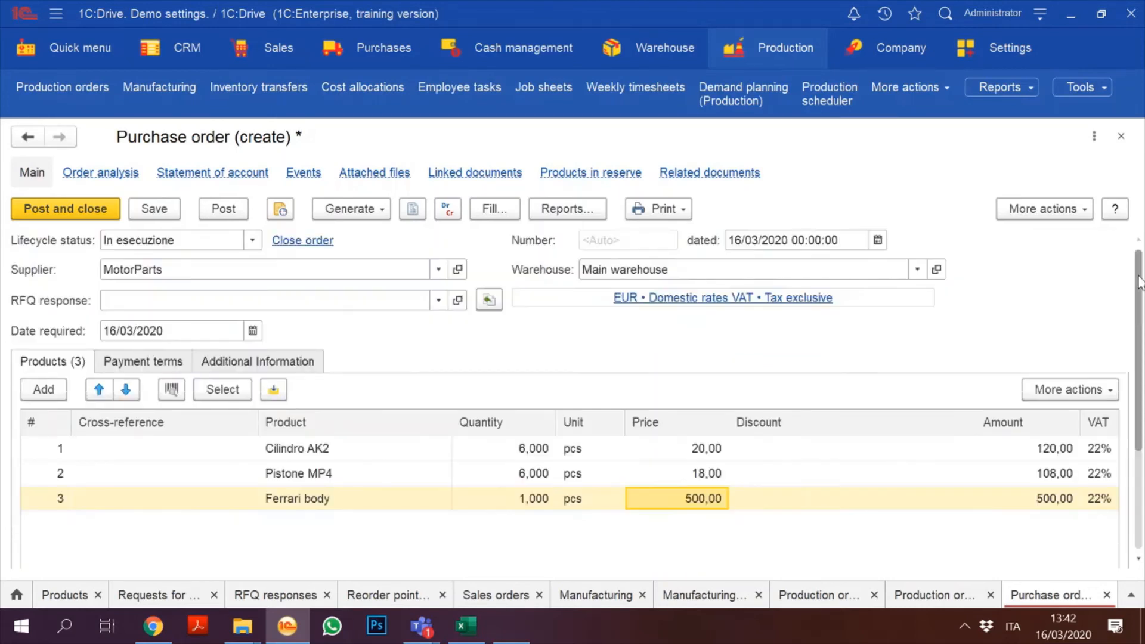
Step: Save, post and close purchase order 13
{"action": "left_click", "coordinate": [165, 207]}
{"action": "left_click", "coordinate": [222, 210]}
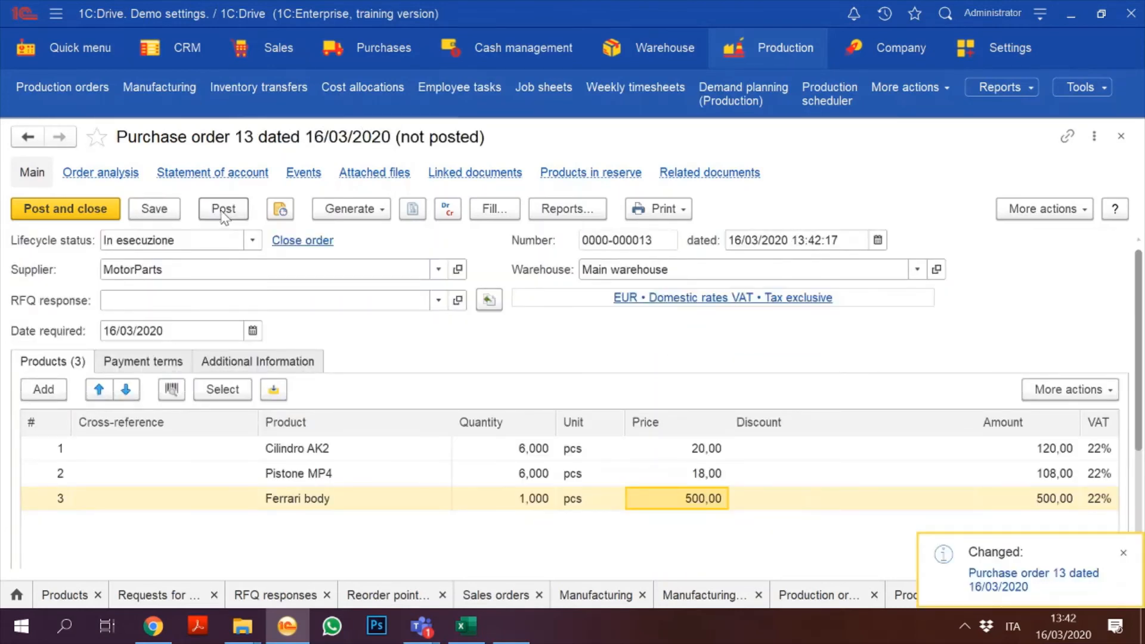
{"action": "left_click", "coordinate": [94, 209]}
{"action": "left_click", "coordinate": [384, 50]}
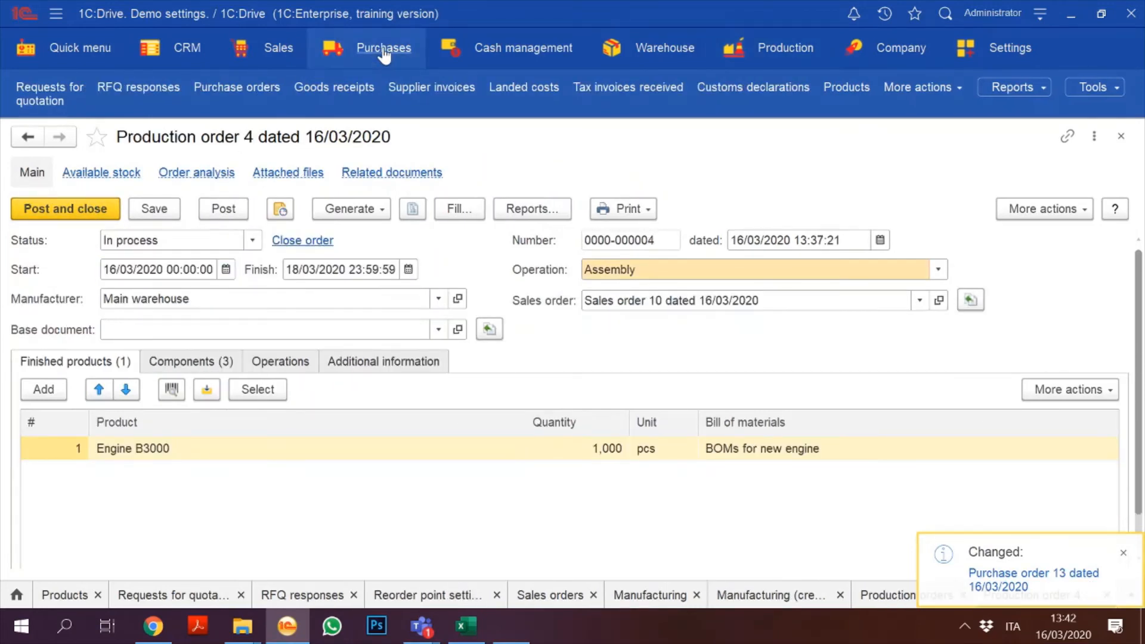
Step: Start a new goods receipt with MotorParts as the counterparty
{"action": "left_click", "coordinate": [375, 47]}
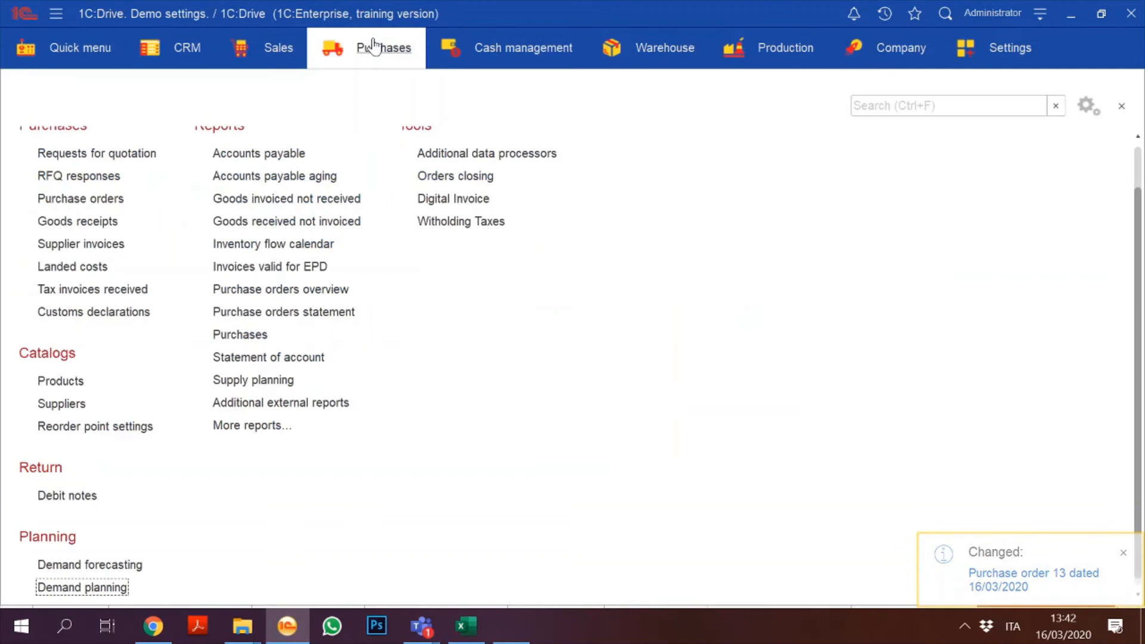
{"action": "left_click", "coordinate": [82, 223]}
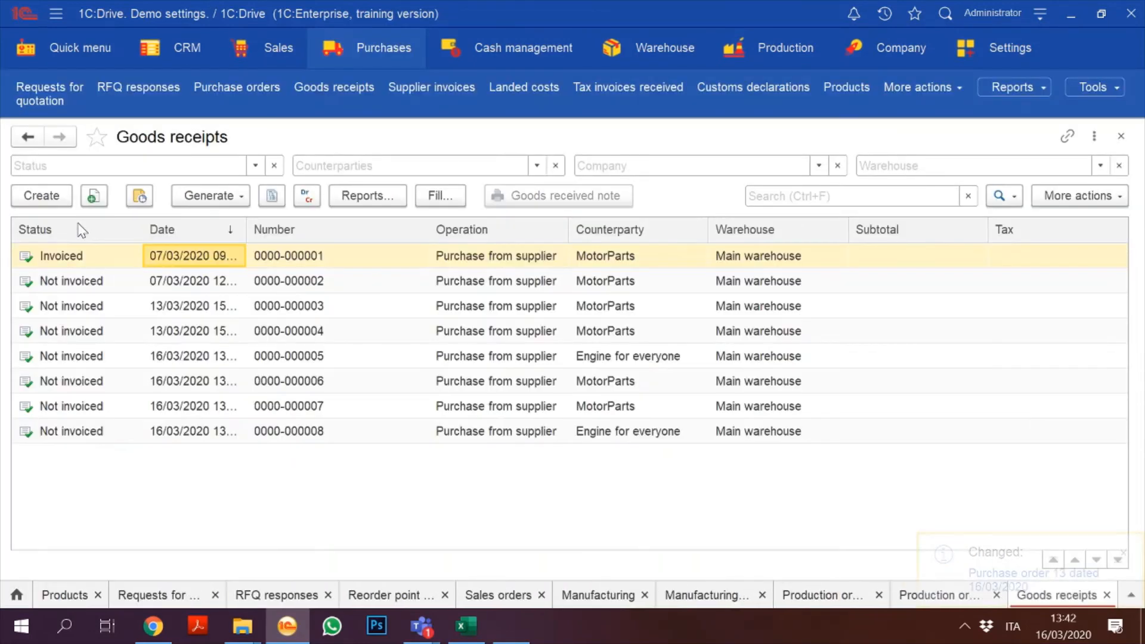
{"action": "left_click", "coordinate": [53, 199]}
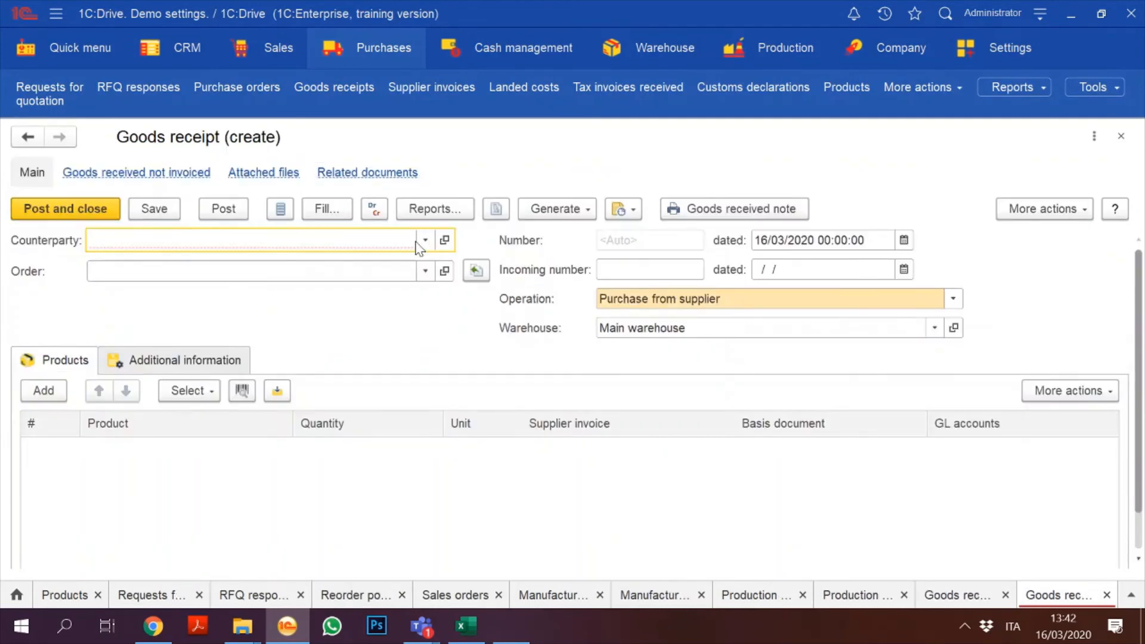
{"action": "left_click", "coordinate": [424, 240]}
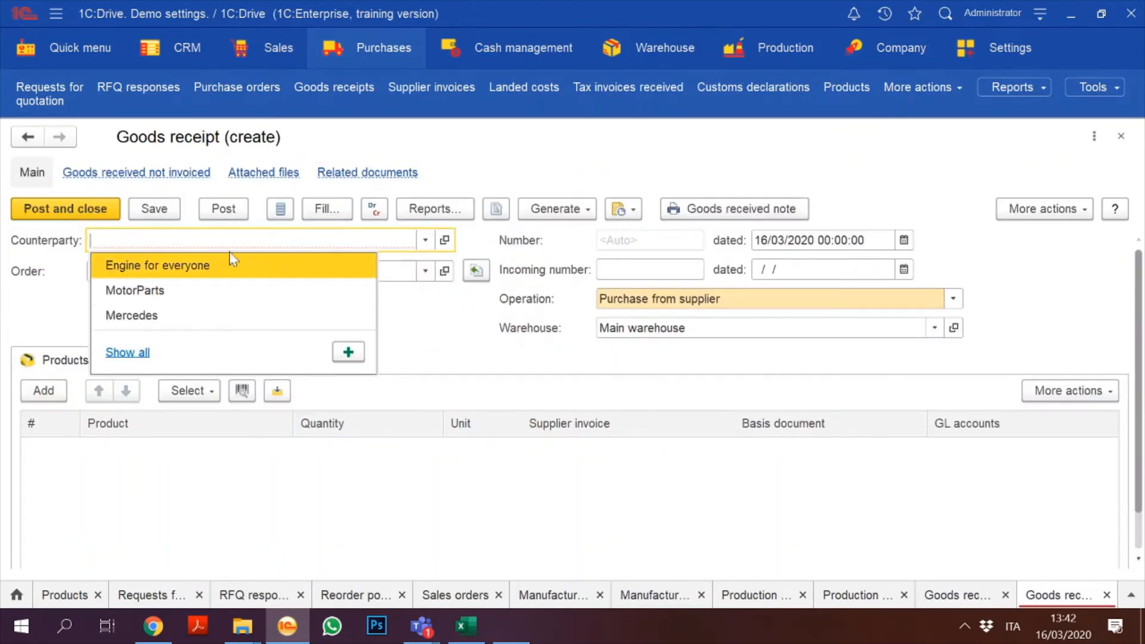
{"action": "left_click", "coordinate": [158, 290]}
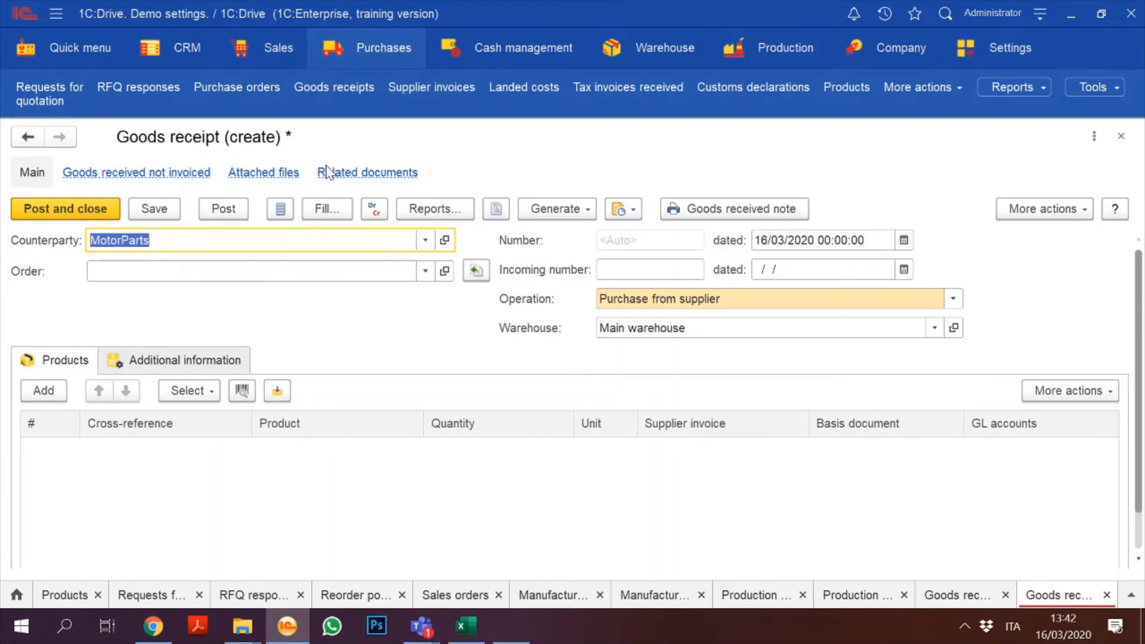
Step: Link Purchase order 13, fill the receipt's products from it, and post goods receipt 9
{"action": "left_click", "coordinate": [424, 272]}
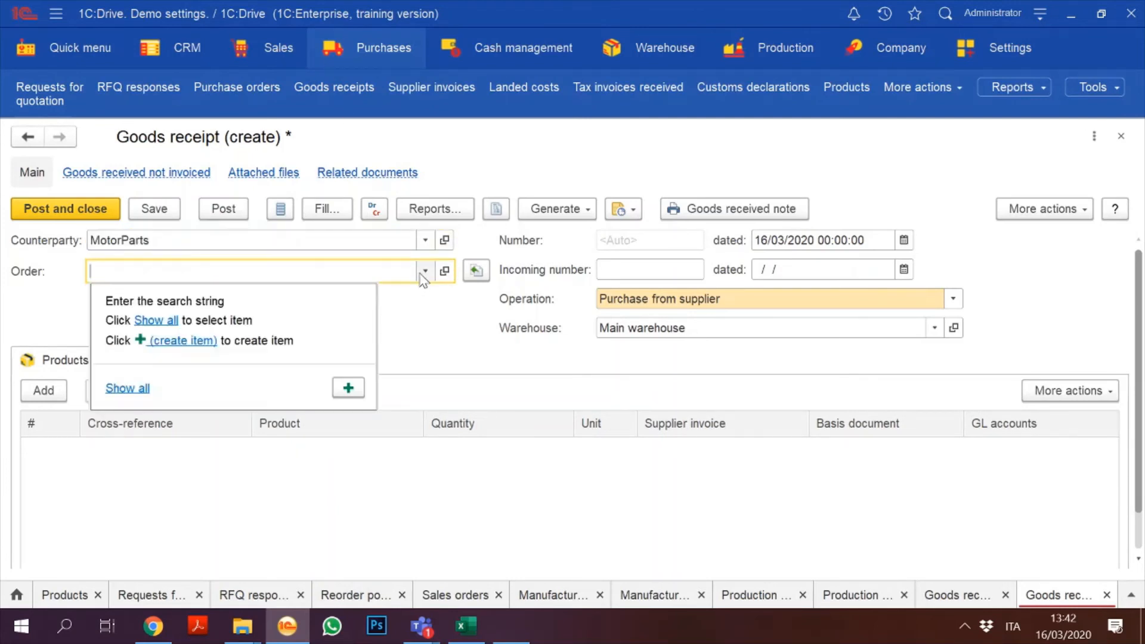
{"action": "left_click", "coordinate": [128, 389]}
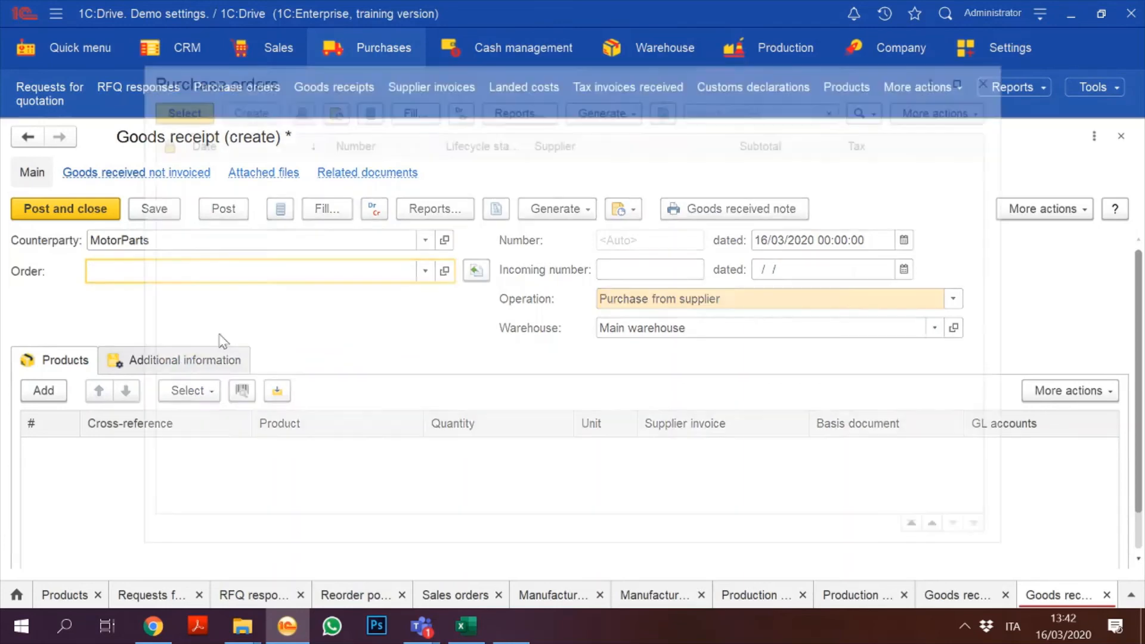
{"action": "double_click", "coordinate": [342, 322]}
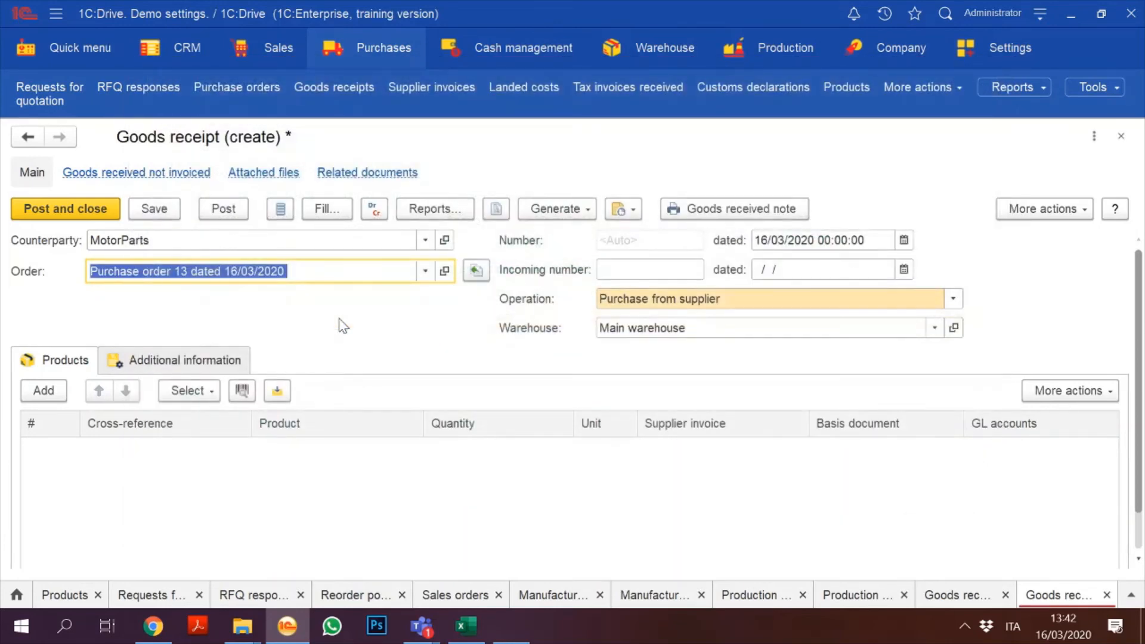
{"action": "left_click", "coordinate": [475, 270]}
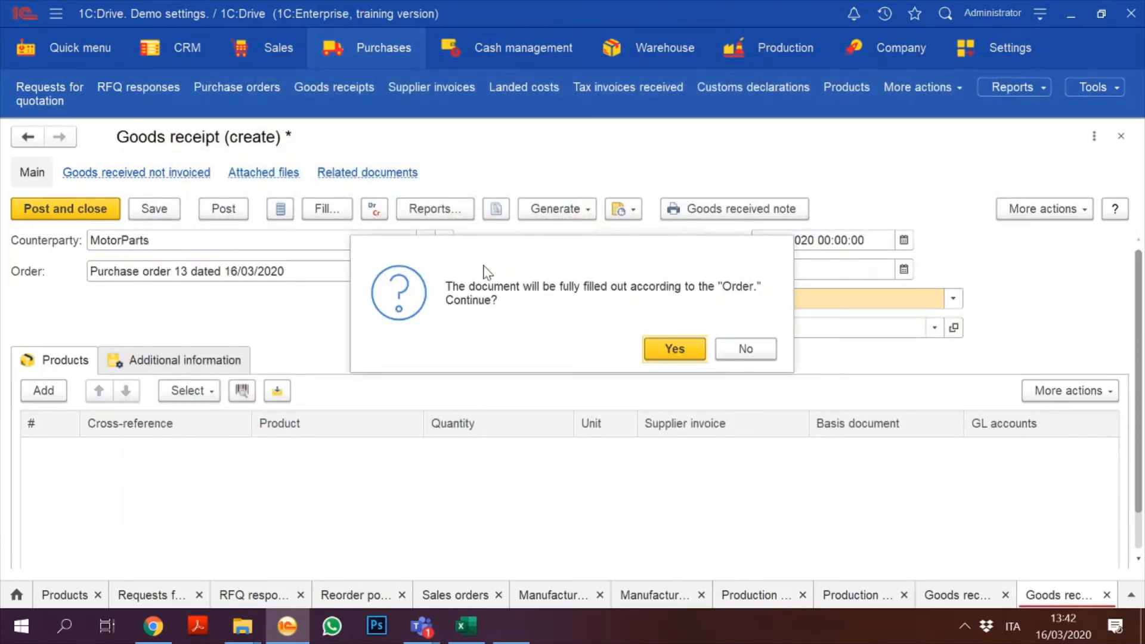
{"action": "left_click", "coordinate": [672, 349]}
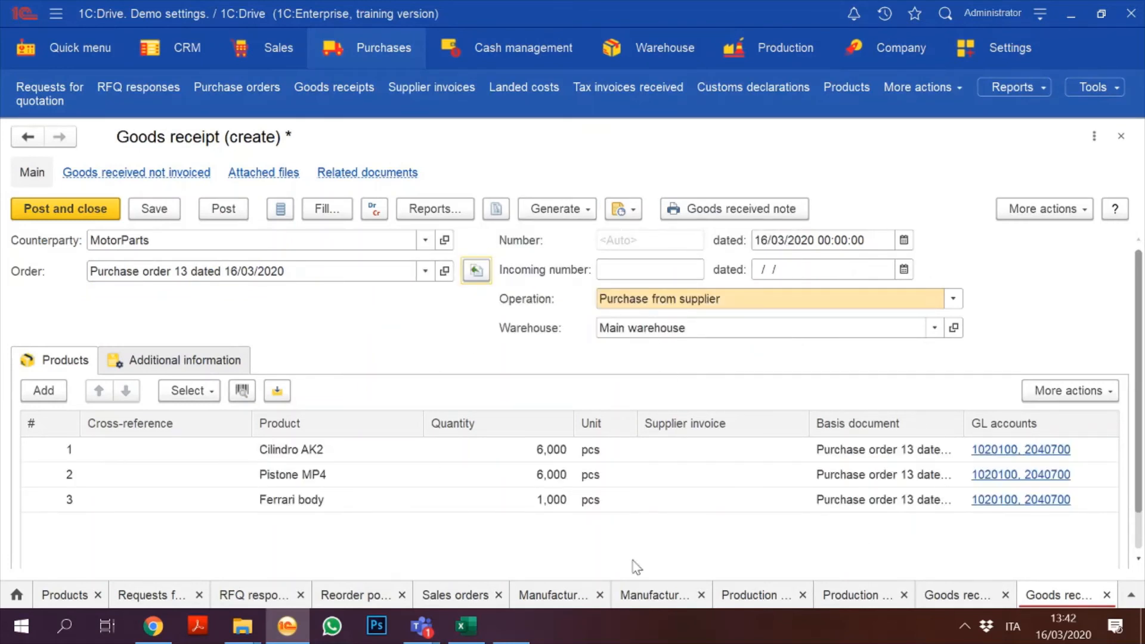
{"action": "left_click", "coordinate": [91, 210]}
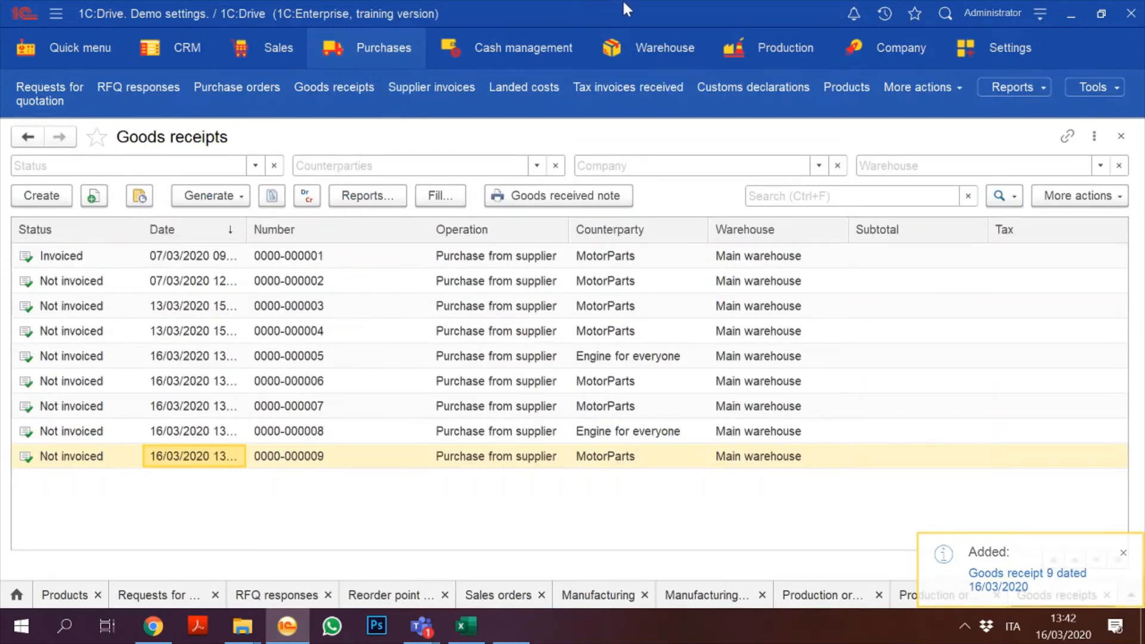
{"action": "left_click", "coordinate": [773, 55]}
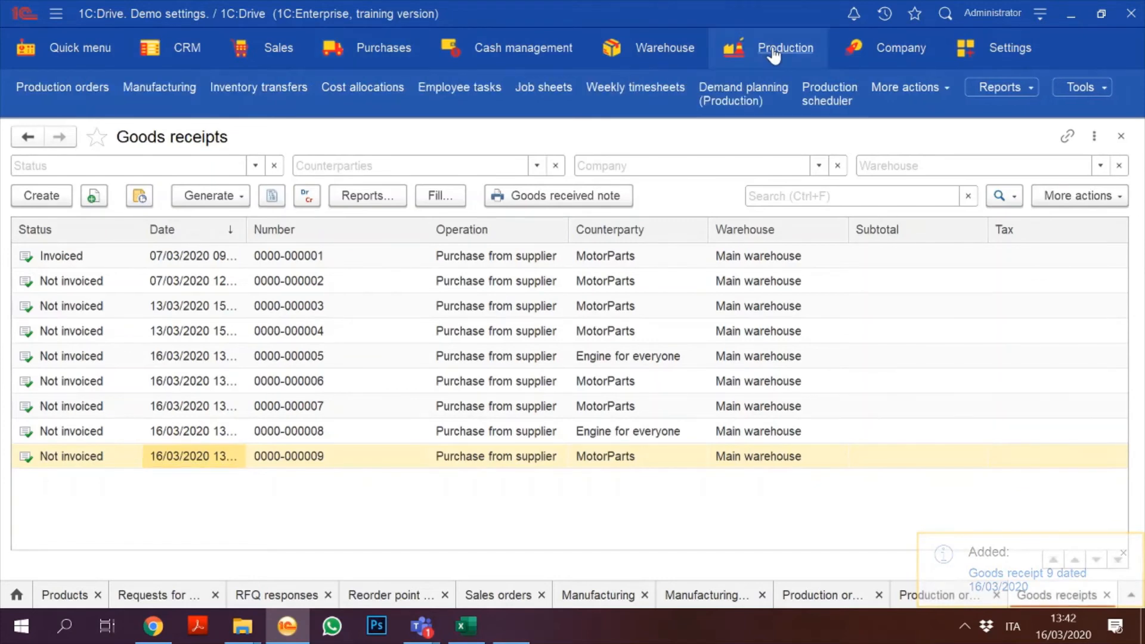
Step: Check production order 4's available stock: Main warehouse holds Cilindro AK2 35, Pistone MP4 14, Ferrari body 1
{"action": "left_click", "coordinate": [773, 55]}
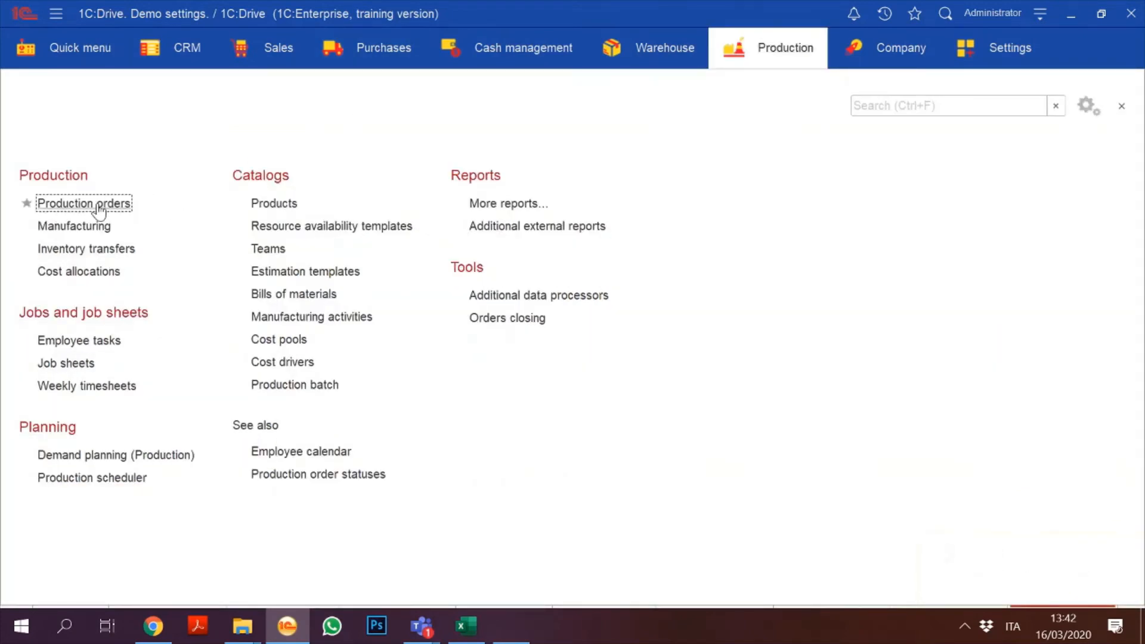
{"action": "left_click", "coordinate": [83, 203]}
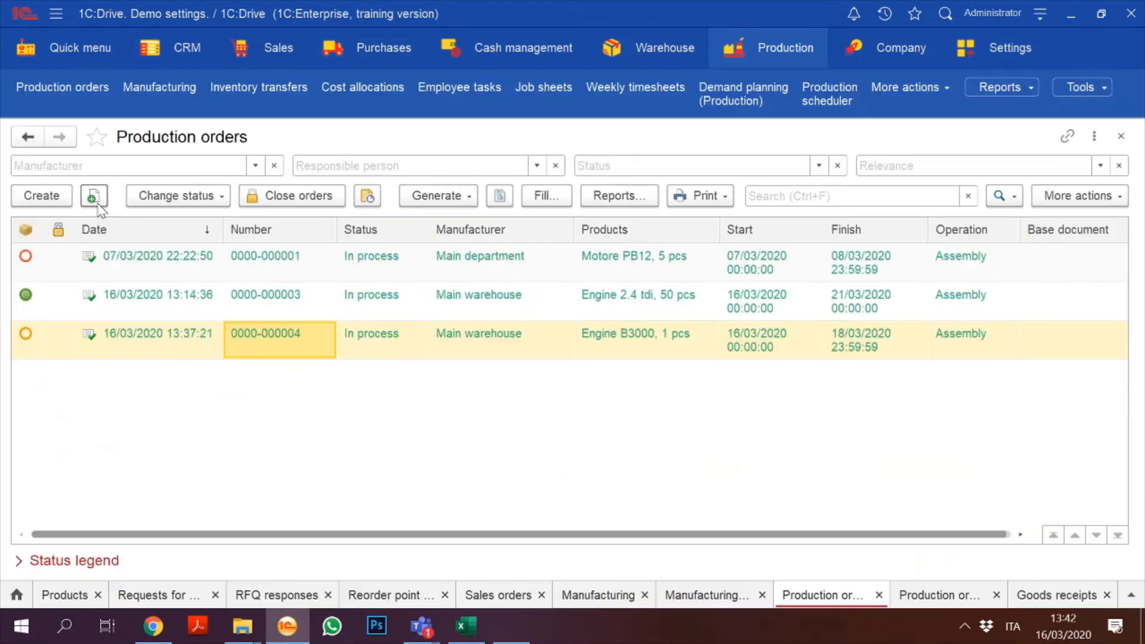
{"action": "double_click", "coordinate": [248, 337]}
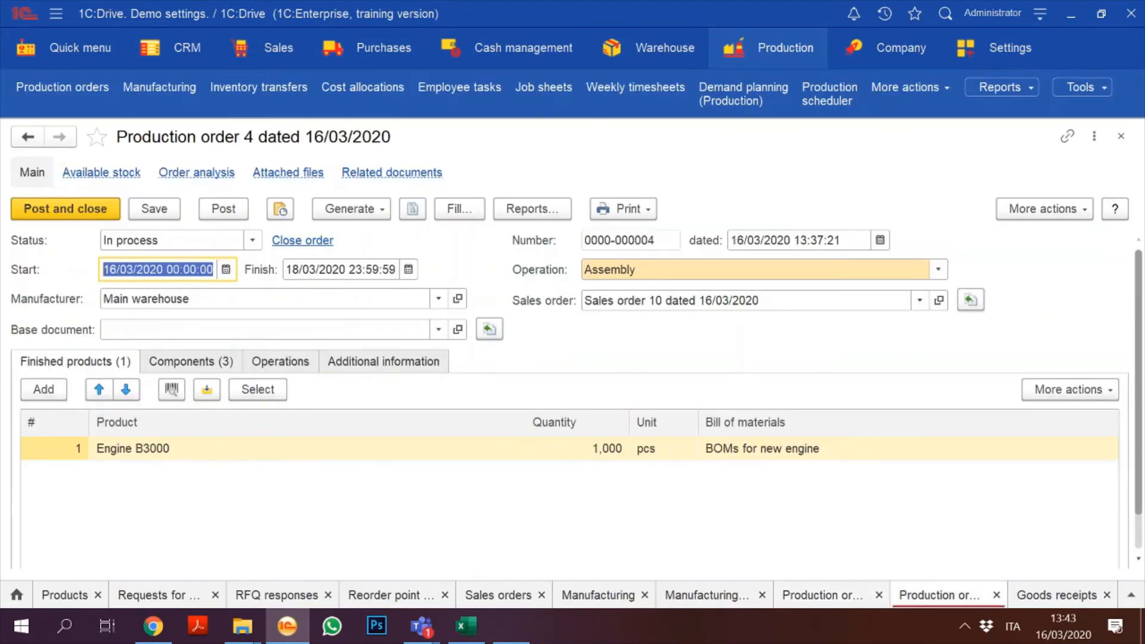
{"action": "left_click", "coordinate": [102, 173]}
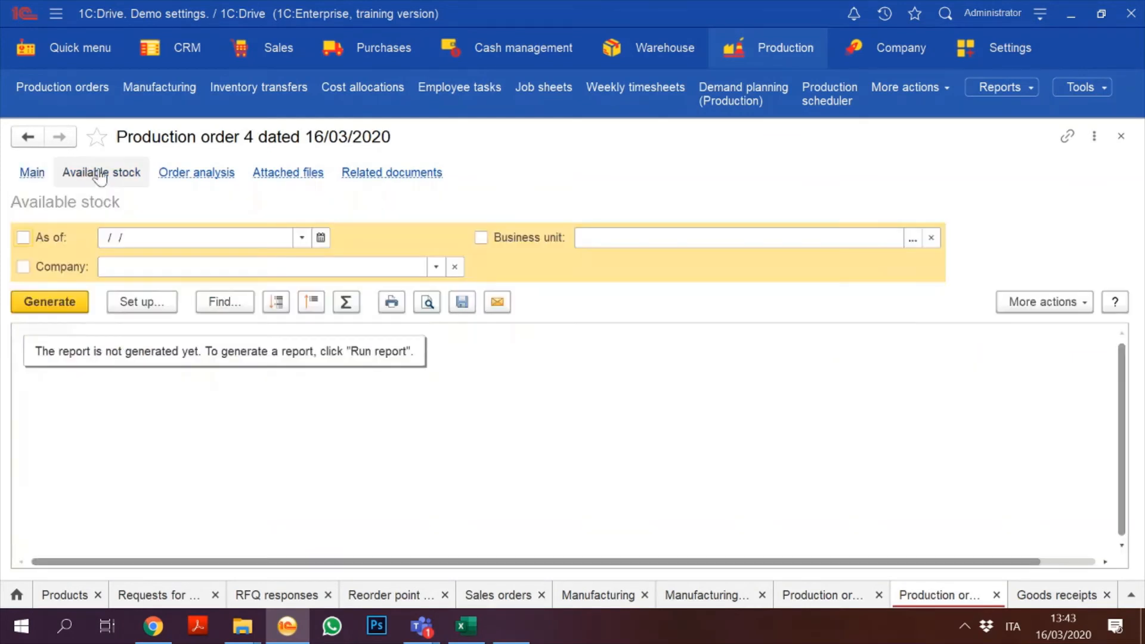
{"action": "left_click", "coordinate": [49, 304]}
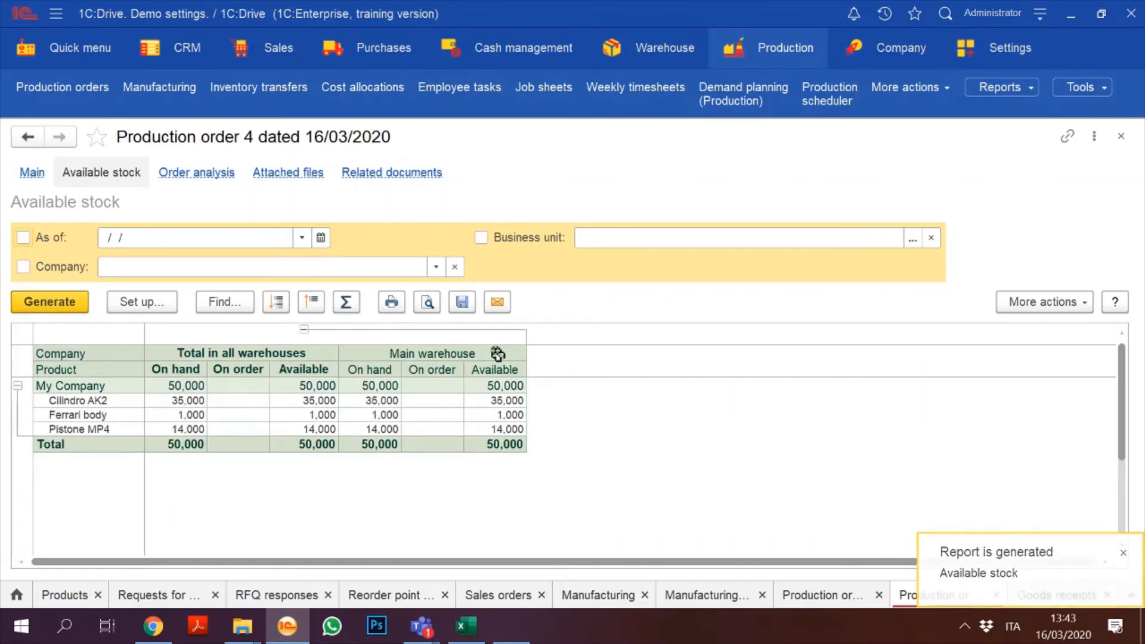
{"action": "left_click", "coordinate": [777, 51]}
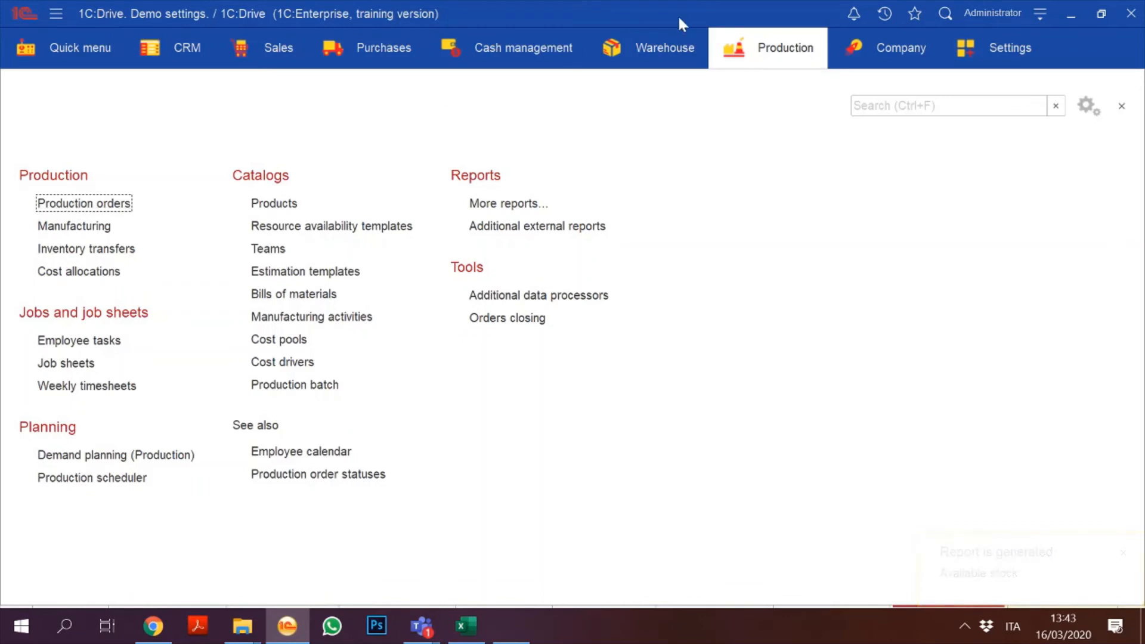
Step: In the Manufacturing list, review the existing Manufacturing 1 document without changing it
{"action": "left_click", "coordinate": [82, 228]}
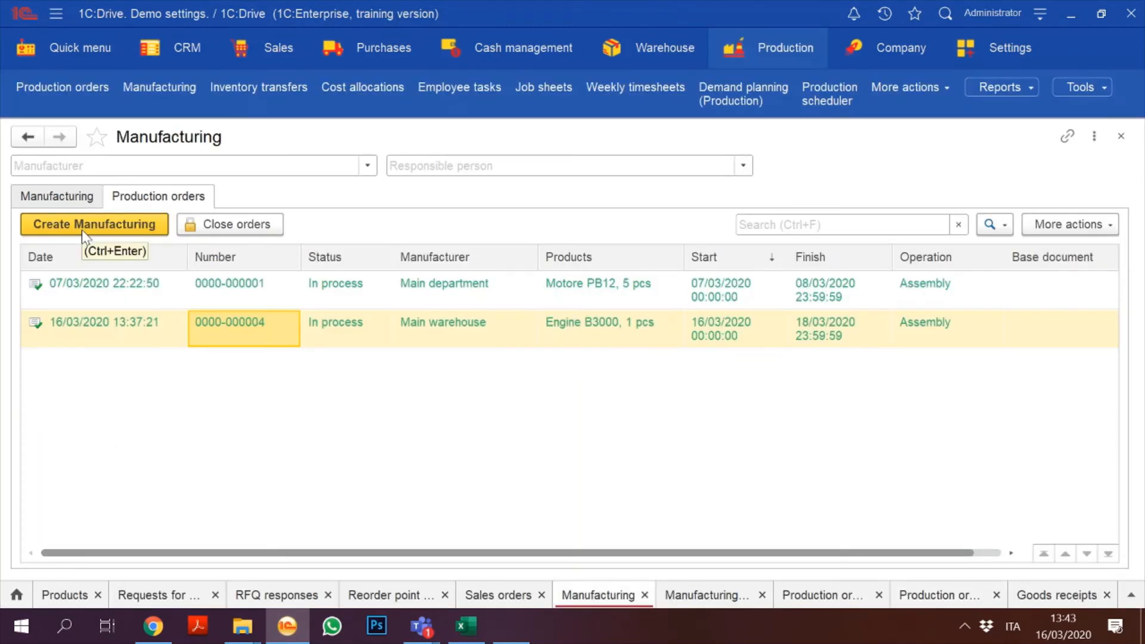
{"action": "left_click", "coordinate": [377, 303]}
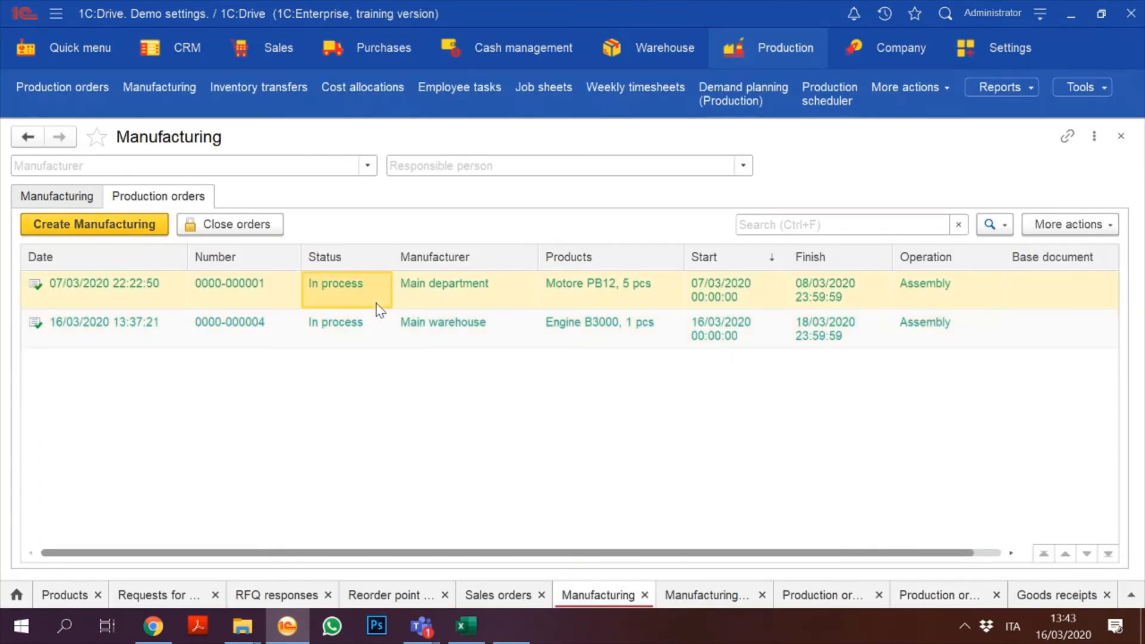
{"action": "left_click", "coordinate": [283, 332]}
{"action": "left_click", "coordinate": [41, 198]}
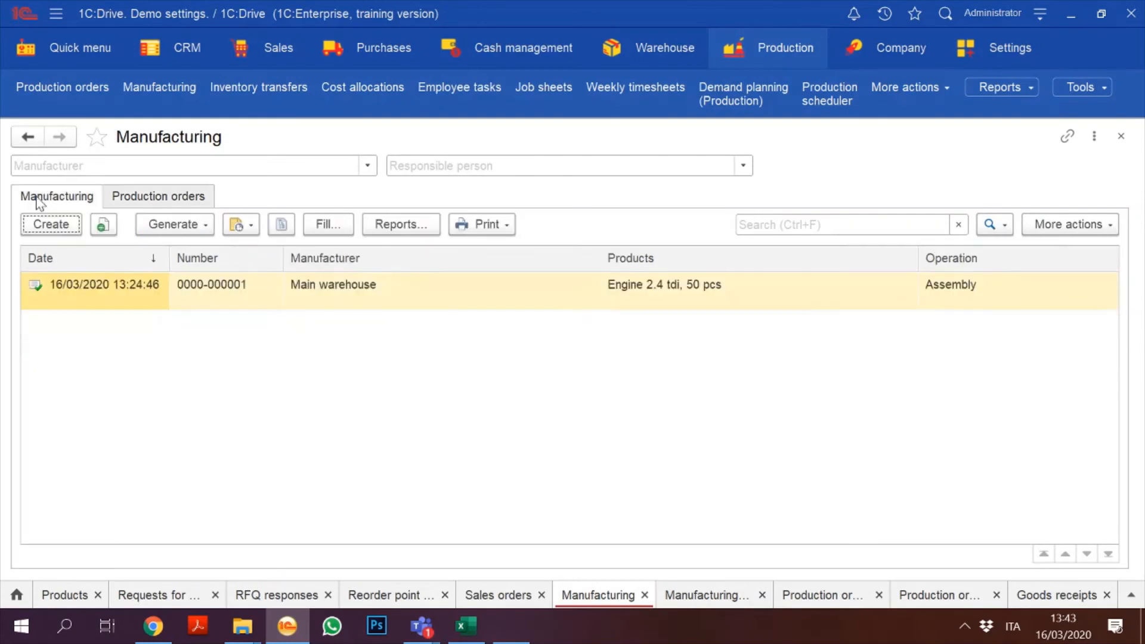
{"action": "left_click", "coordinate": [290, 303]}
{"action": "double_click", "coordinate": [290, 303]}
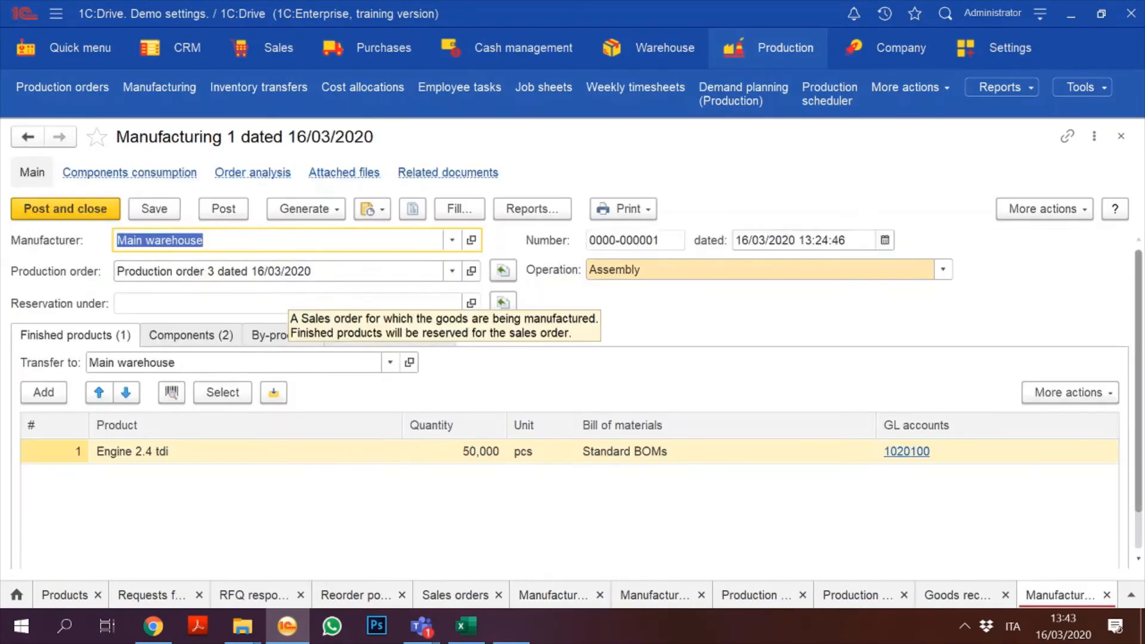
{"action": "left_click", "coordinate": [1121, 137]}
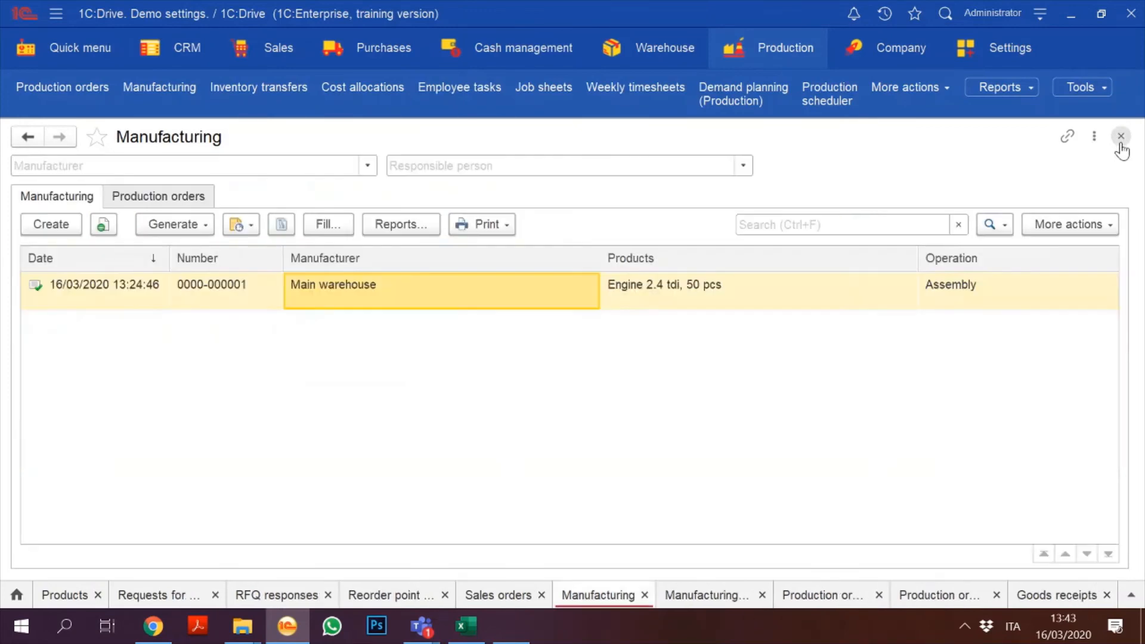
Step: Create Manufacturing 2 from production order 4 and post it
{"action": "left_click", "coordinate": [150, 203]}
{"action": "left_click", "coordinate": [167, 331]}
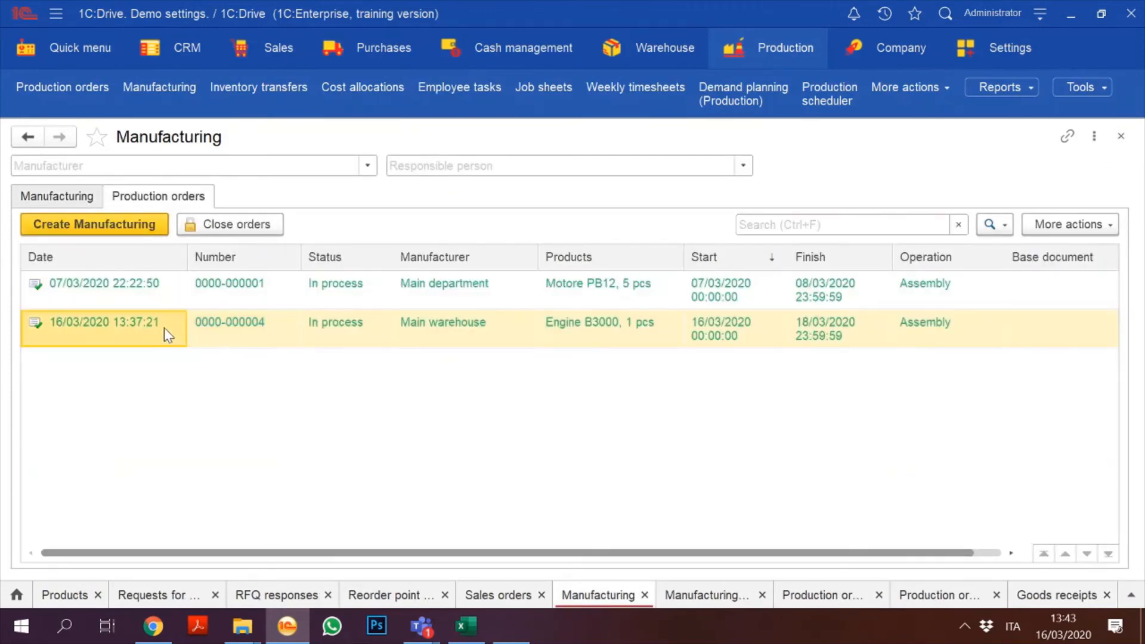
{"action": "left_click", "coordinate": [104, 229]}
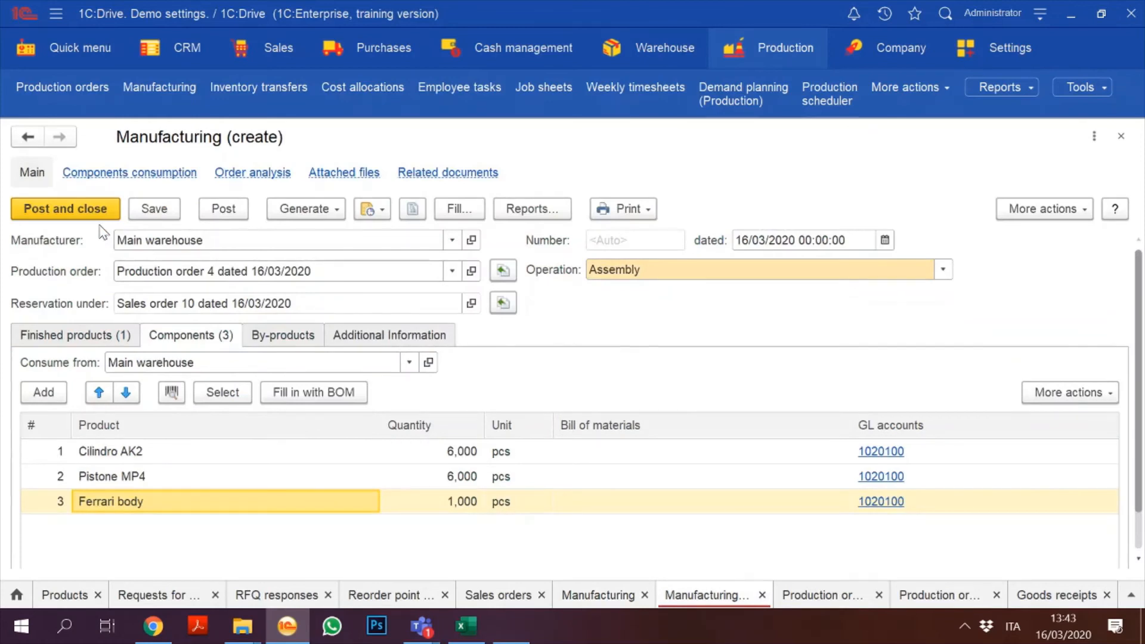
{"action": "left_click", "coordinate": [225, 208]}
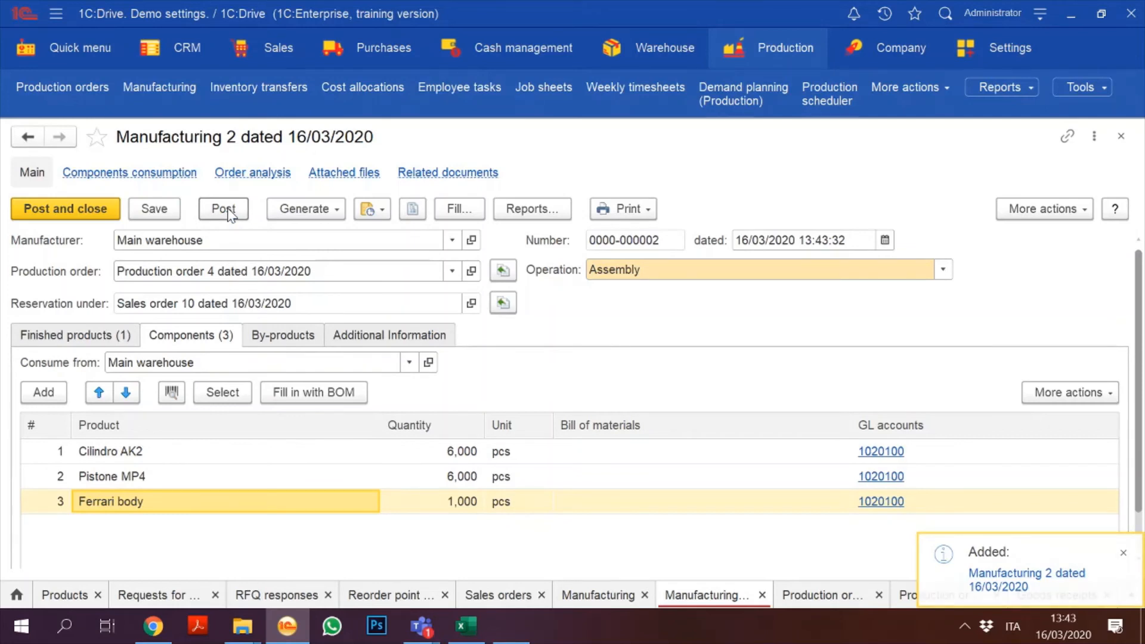
{"action": "left_click", "coordinate": [81, 209]}
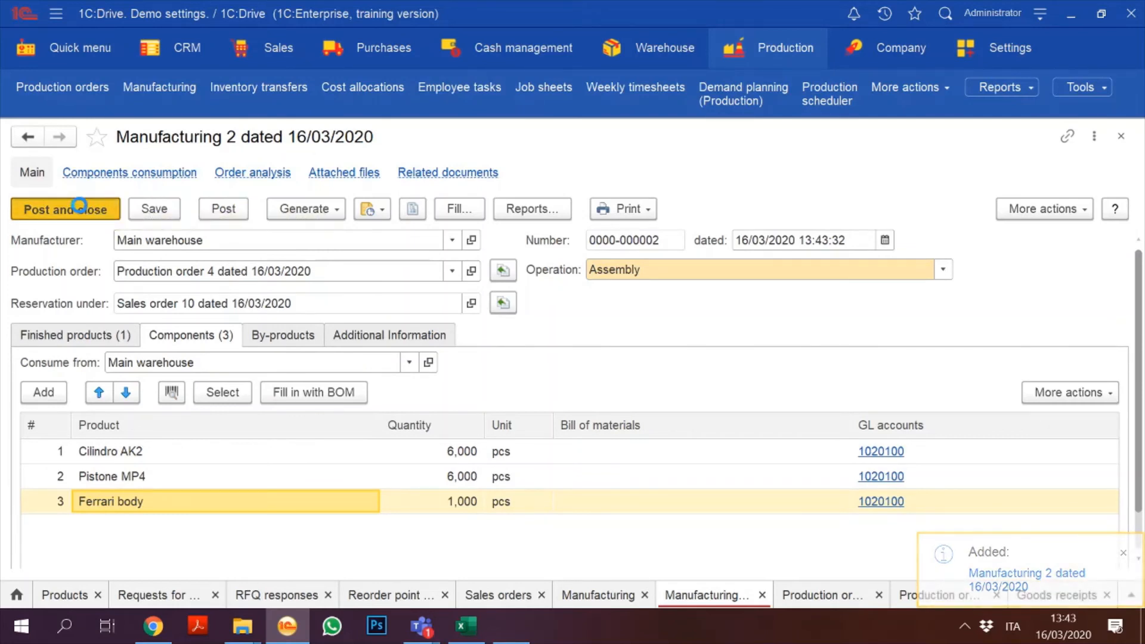
{"action": "left_click", "coordinate": [269, 57]}
Step: Open sales order 10 and verify its available stock shows 1,000 Engine B3000 in Main warehouse
{"action": "left_click", "coordinate": [269, 55]}
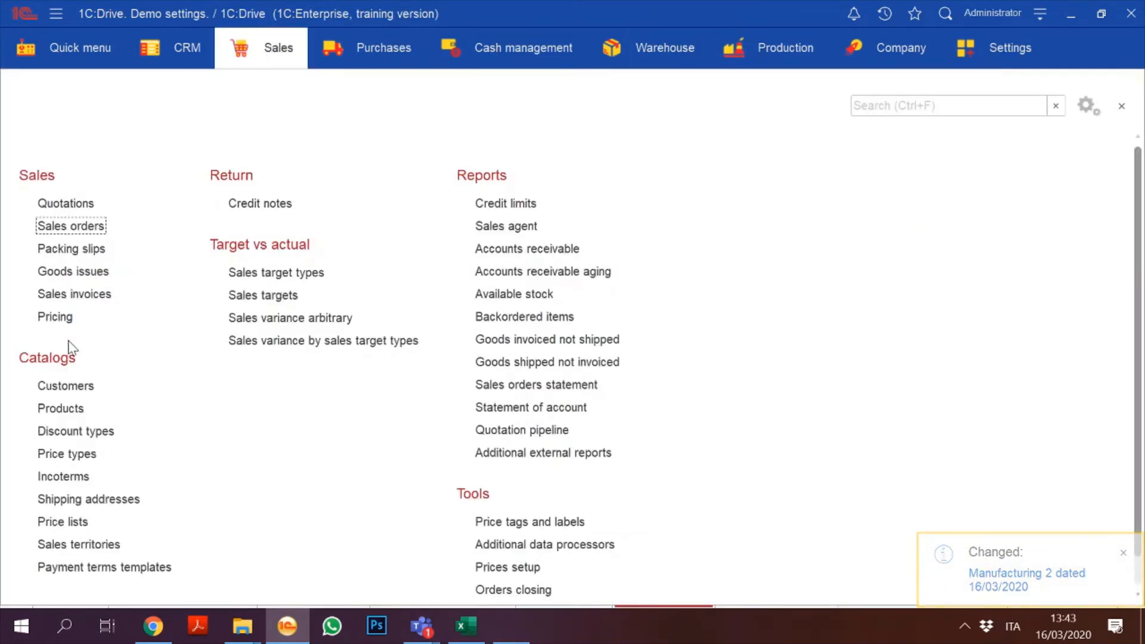
{"action": "left_click", "coordinate": [86, 231]}
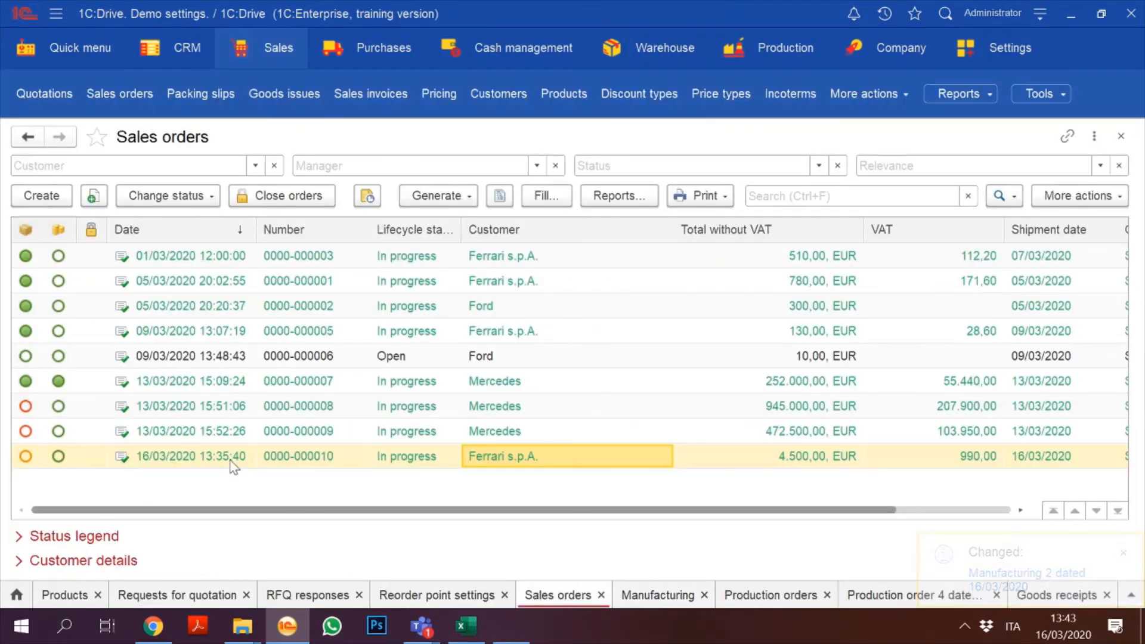
{"action": "left_click", "coordinate": [253, 453]}
{"action": "double_click", "coordinate": [255, 458]}
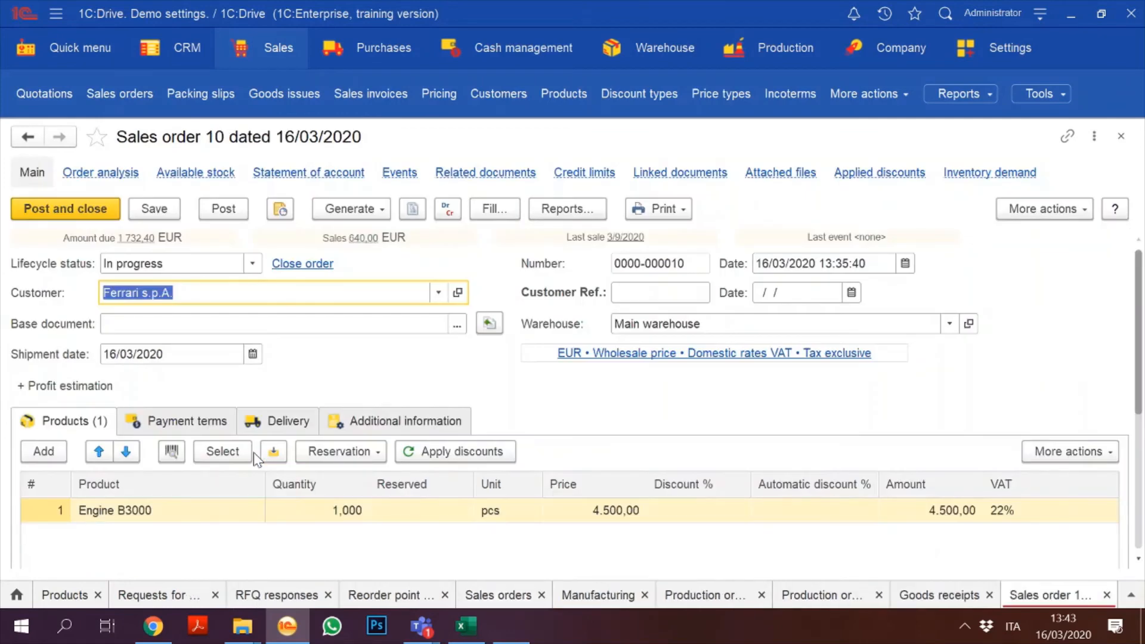
{"action": "left_click", "coordinate": [175, 176]}
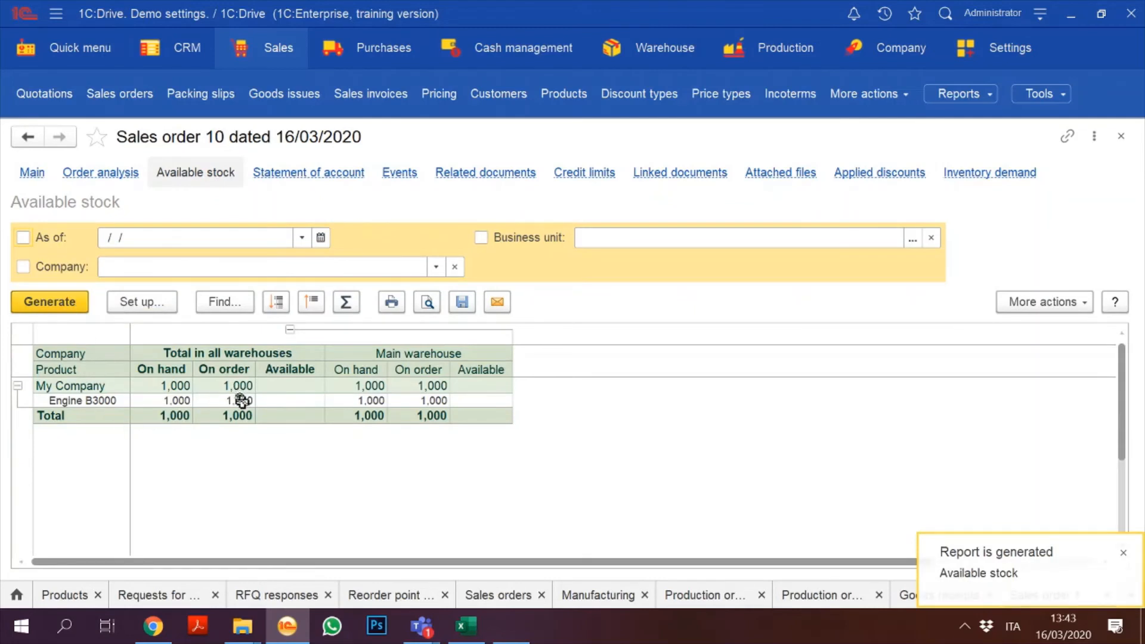
{"action": "left_click", "coordinate": [242, 401]}
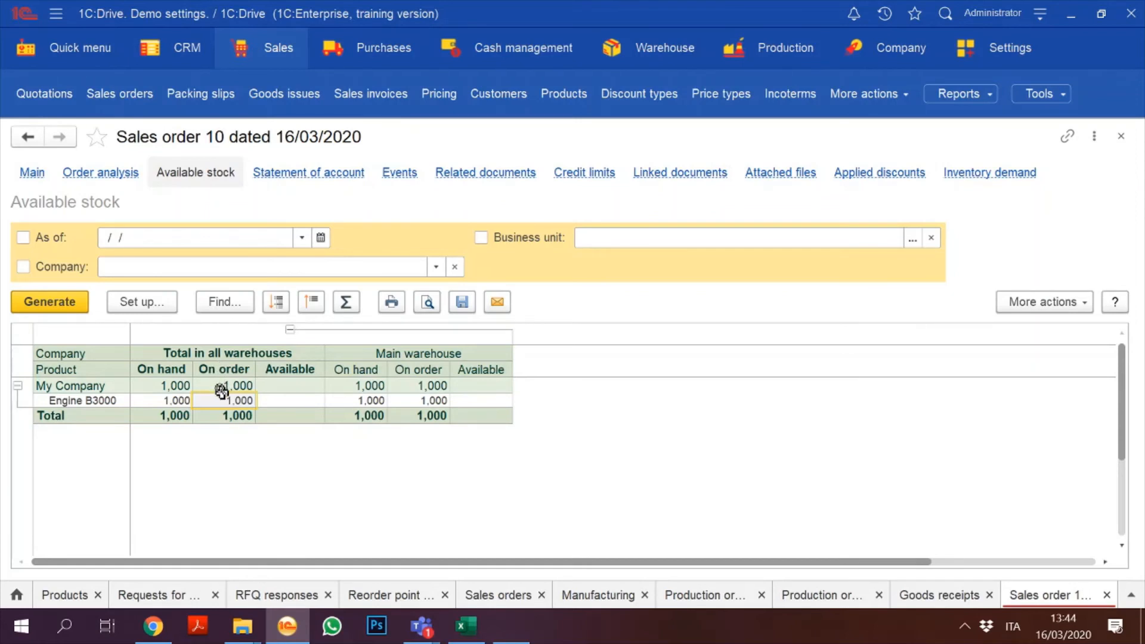
{"action": "left_click", "coordinate": [31, 174]}
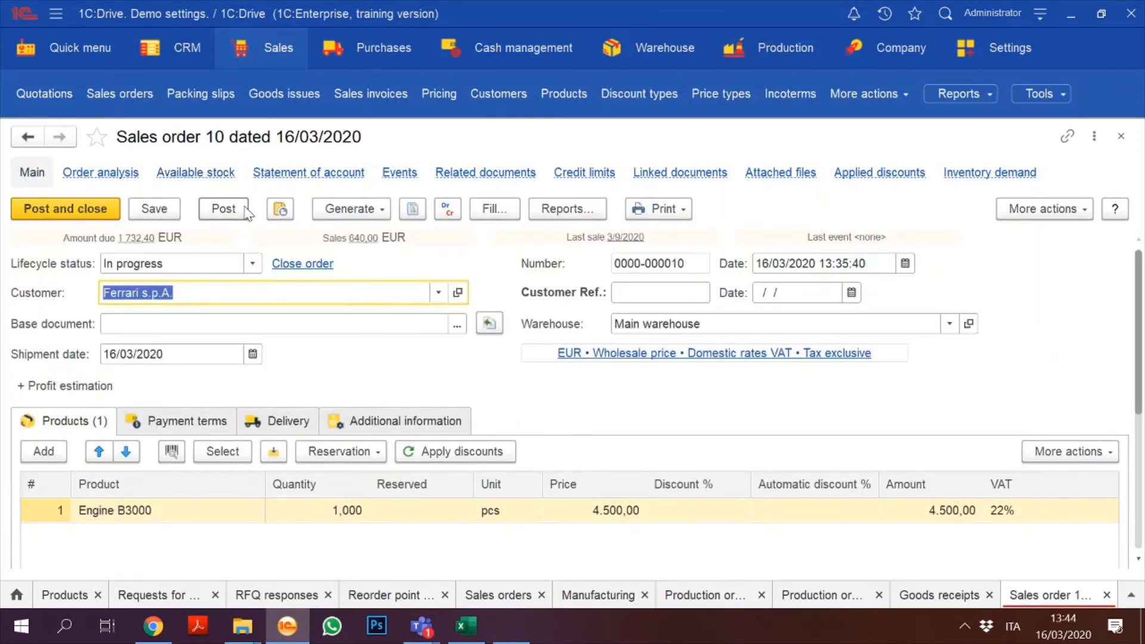
{"action": "left_click", "coordinate": [384, 210]}
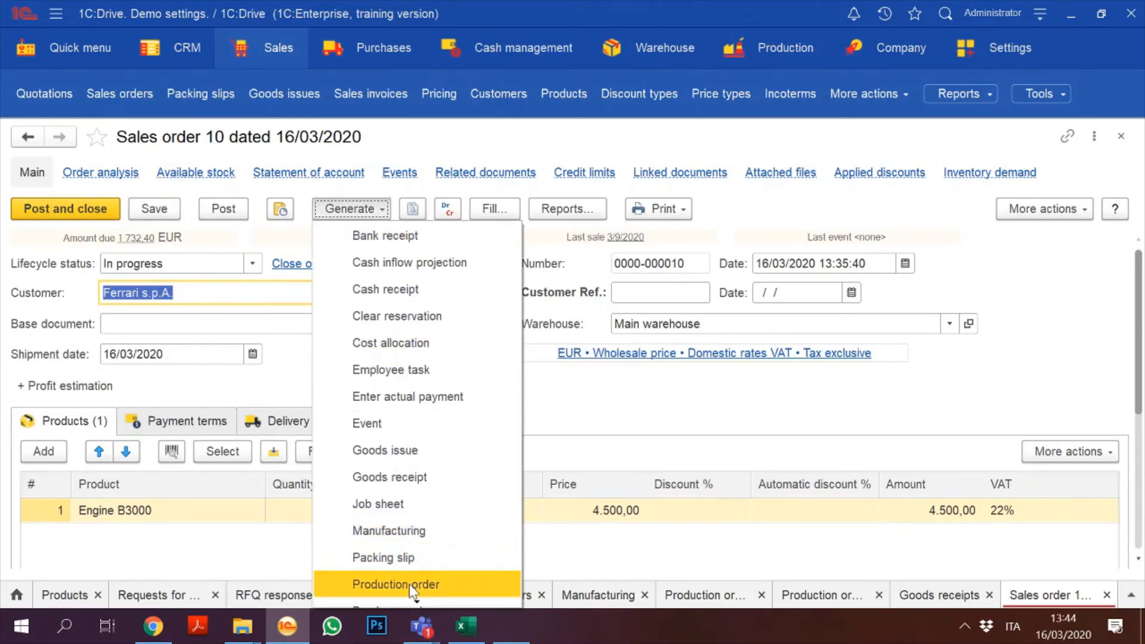
Step: Generate a packing slip from sales order 10 and add a new package row
{"action": "left_click", "coordinate": [417, 564]}
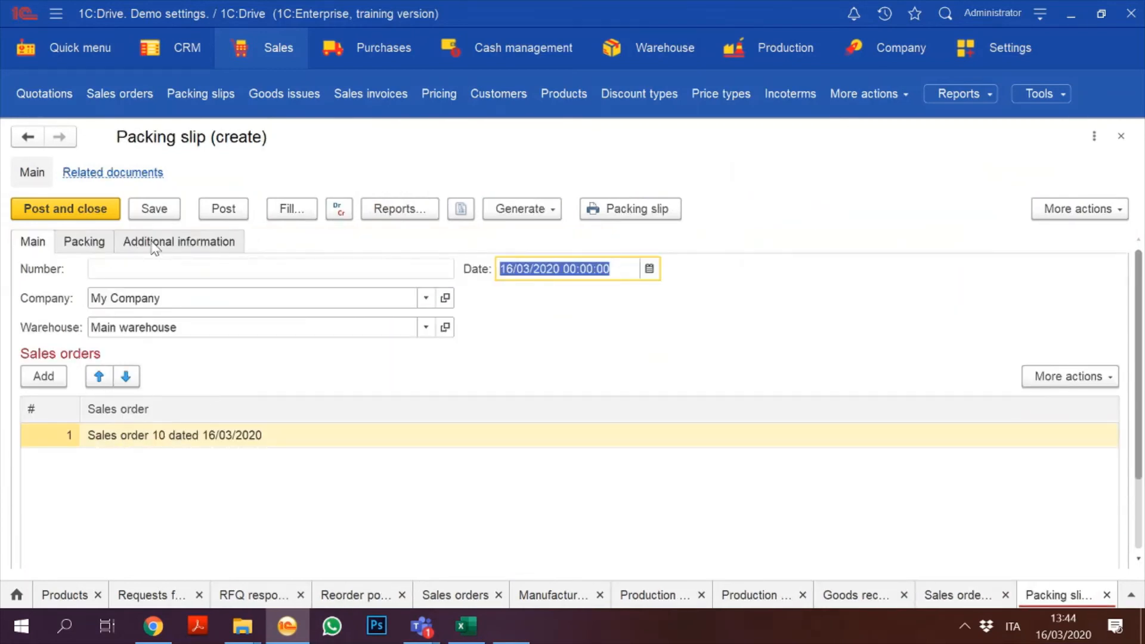
{"action": "left_click", "coordinate": [81, 239]}
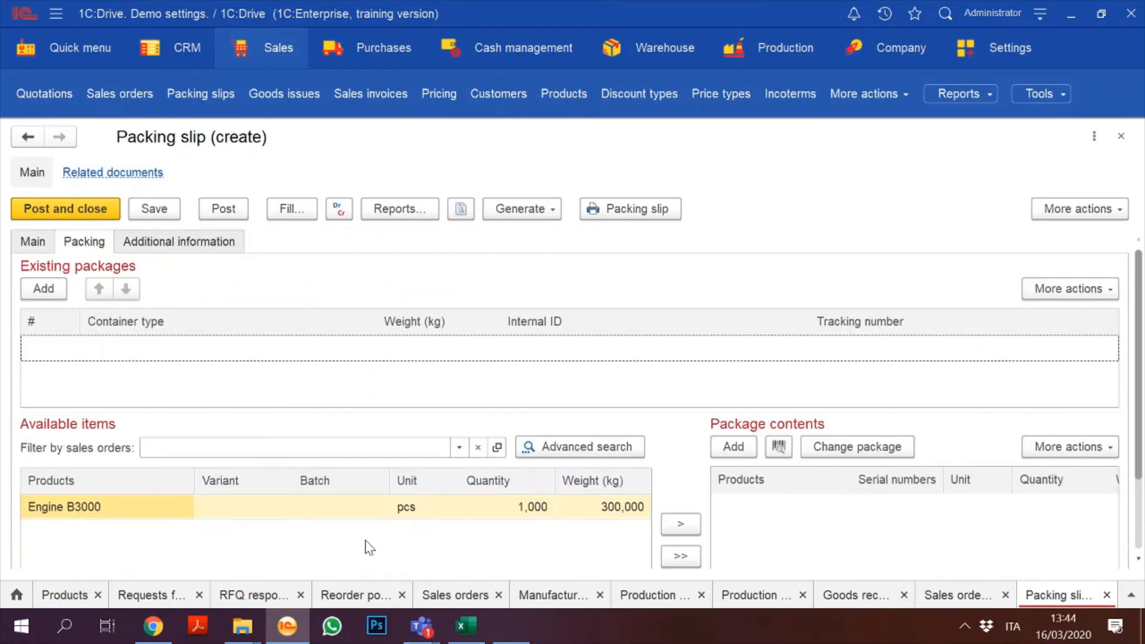
{"action": "left_click", "coordinate": [680, 524]}
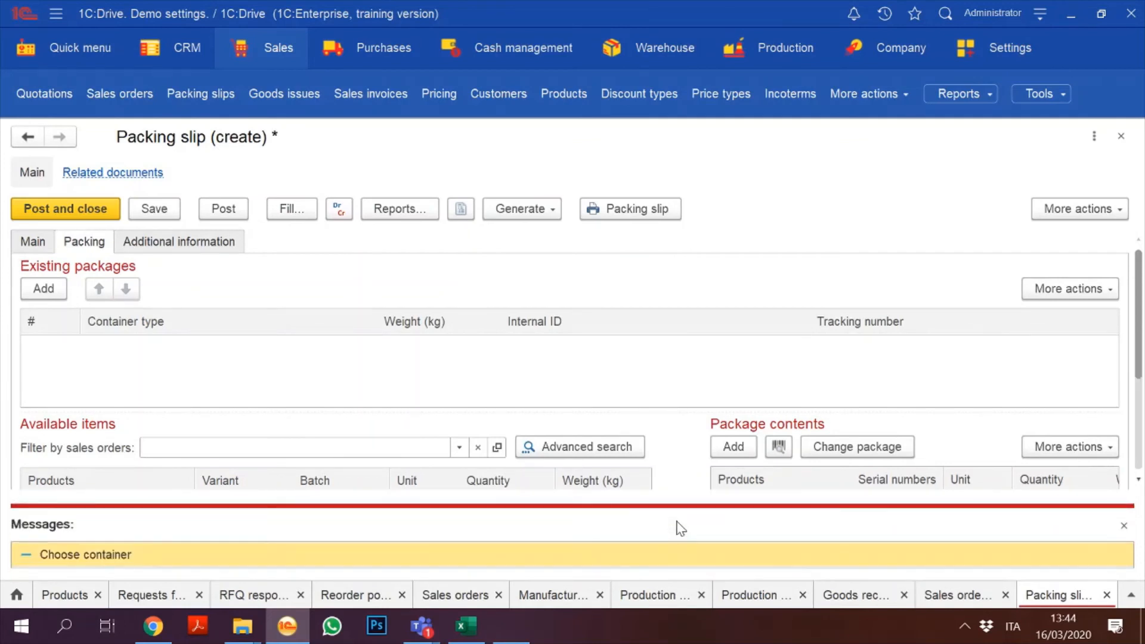
{"action": "left_click", "coordinate": [48, 292]}
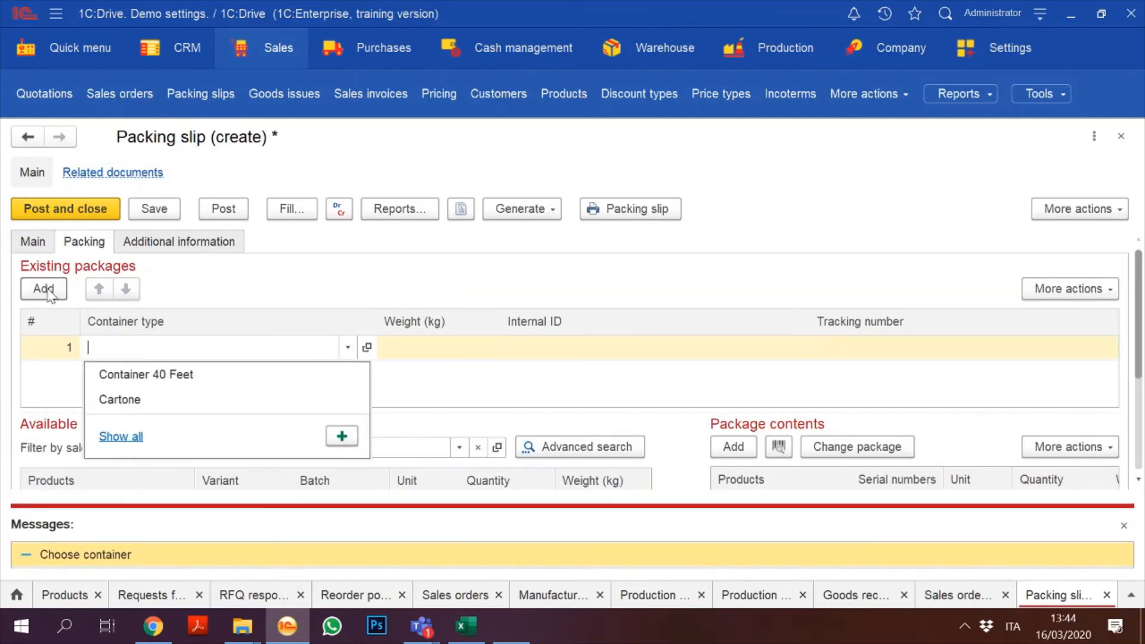
Step: Create a new container type named Pallet with its container weight
{"action": "left_click", "coordinate": [122, 437]}
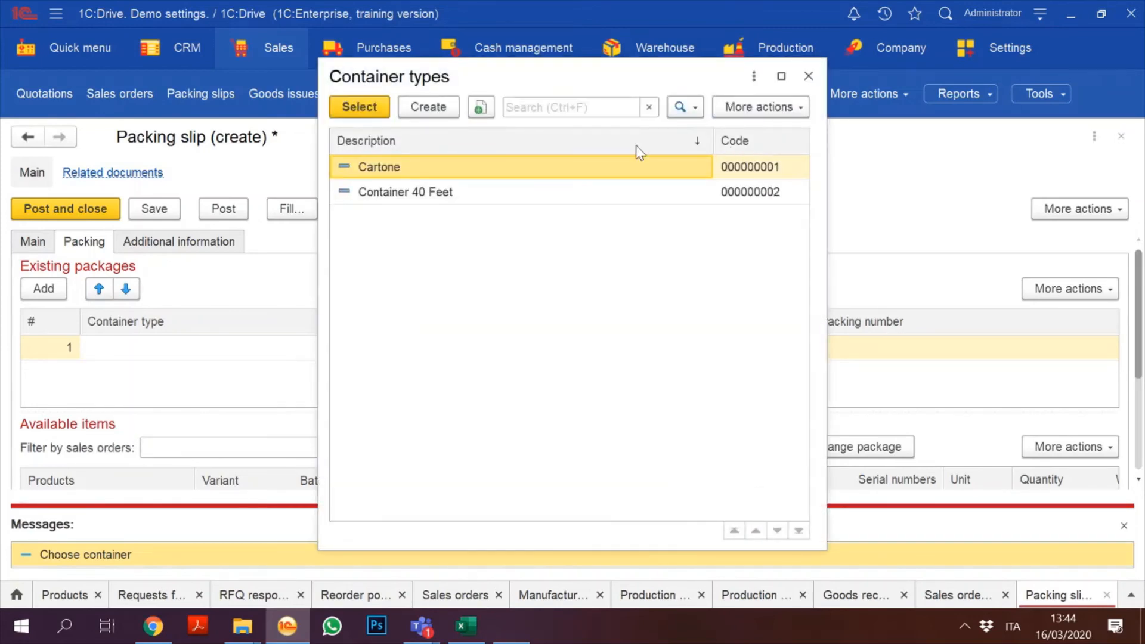
{"action": "left_click", "coordinate": [427, 107]}
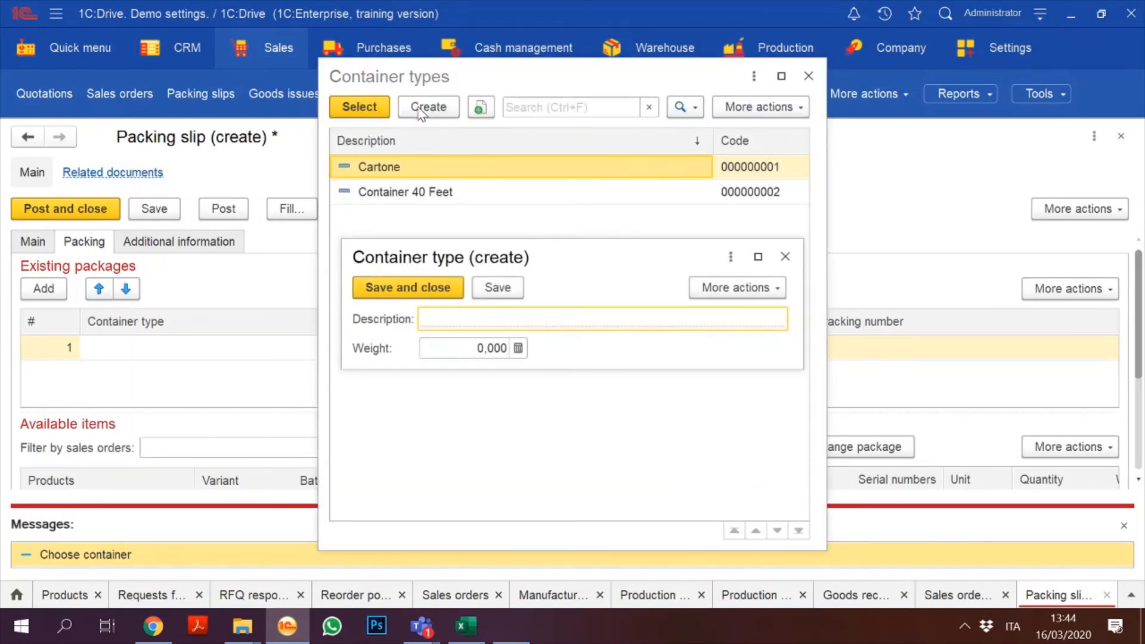
{"action": "type", "text": "Pallet"}
{"action": "key", "text": "Tab"}
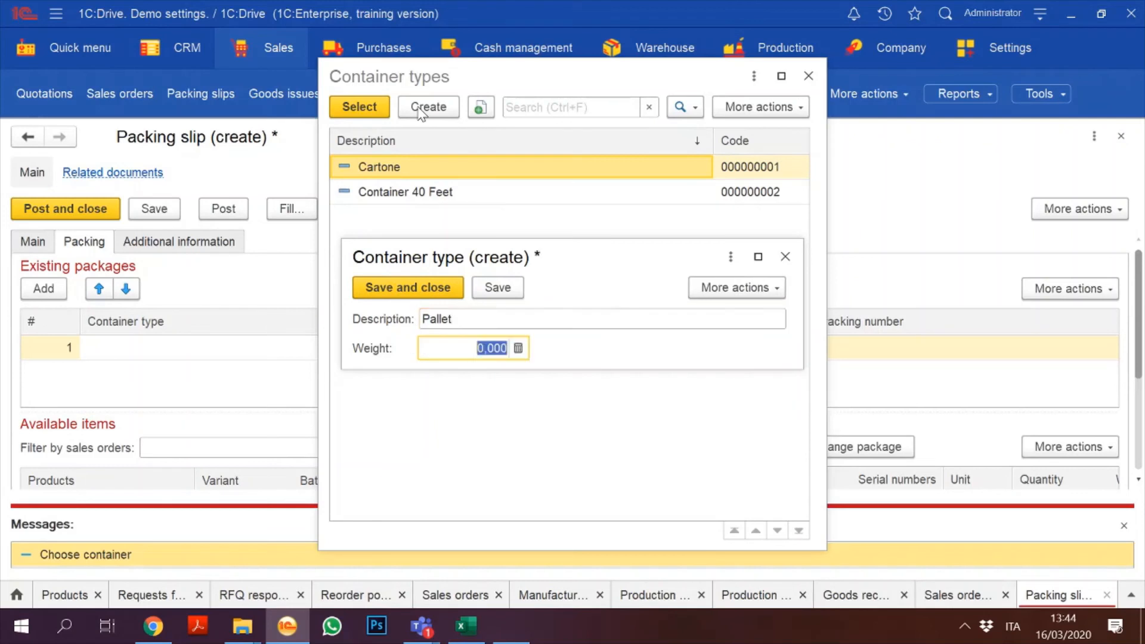
{"action": "type", "text": "0,1"}
{"action": "key", "text": "BackSpace"}
{"action": "left_click", "coordinate": [412, 287]}
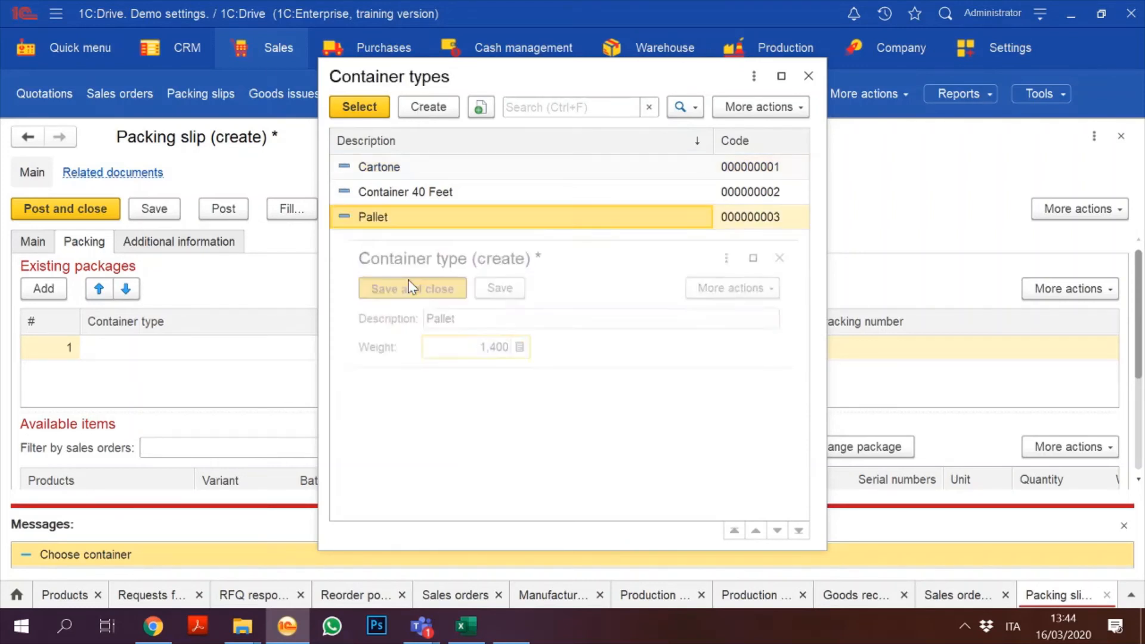
Step: Assign Pallet to the package, pack Engine B3000 into it, and post packing slip 6
{"action": "double_click", "coordinate": [529, 212]}
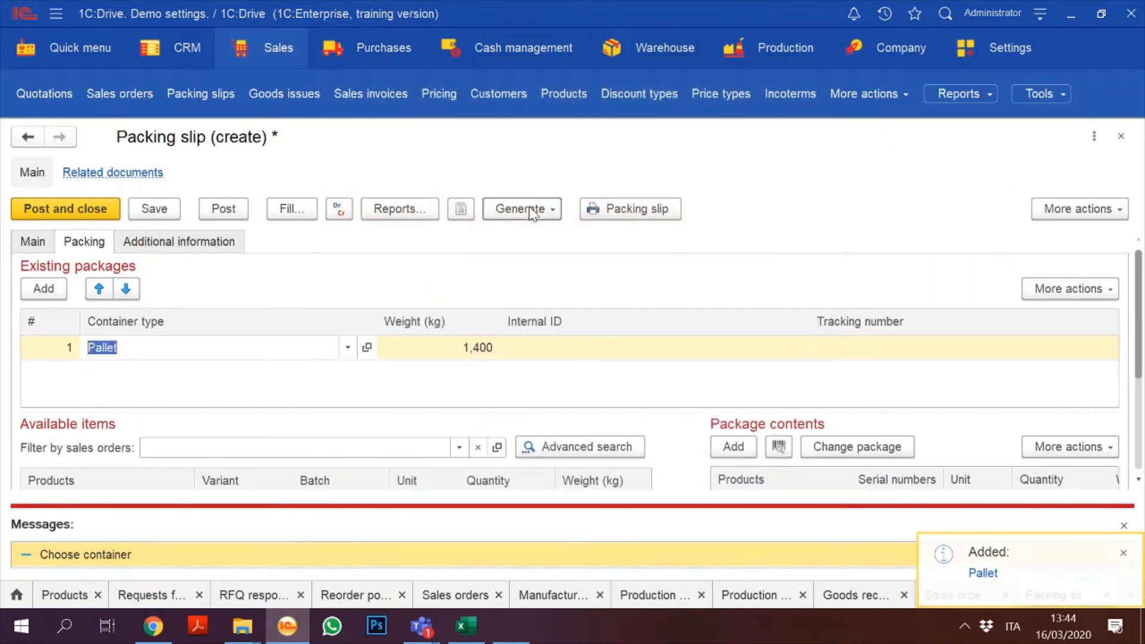
{"action": "left_click", "coordinate": [1123, 552]}
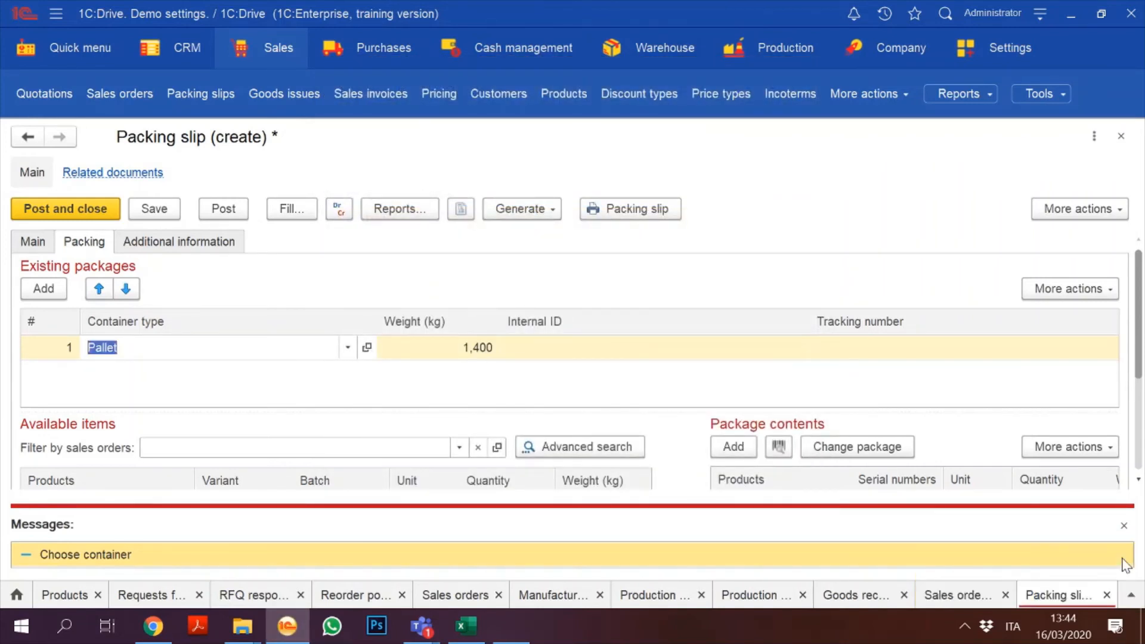
{"action": "left_click", "coordinate": [1124, 526]}
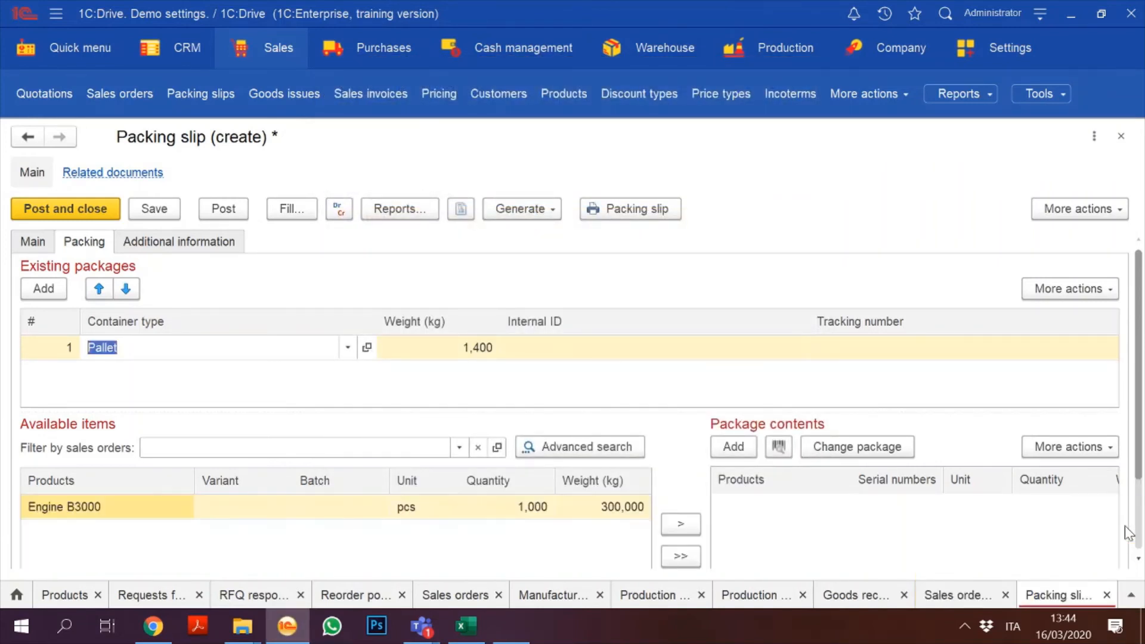
{"action": "left_click", "coordinate": [679, 523]}
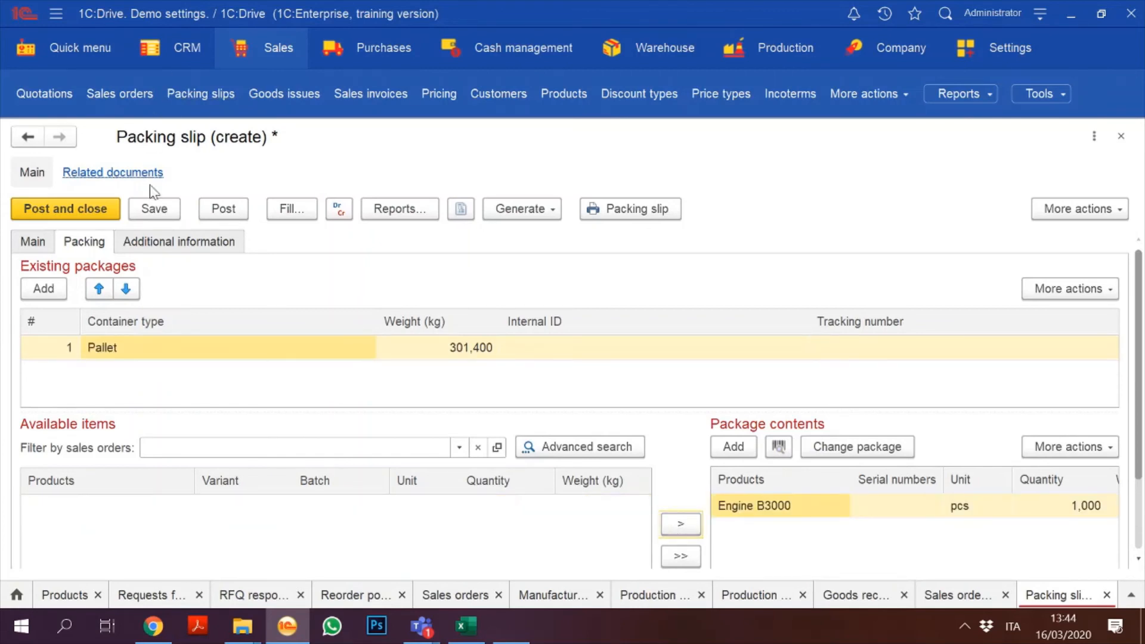
{"action": "left_click", "coordinate": [87, 215]}
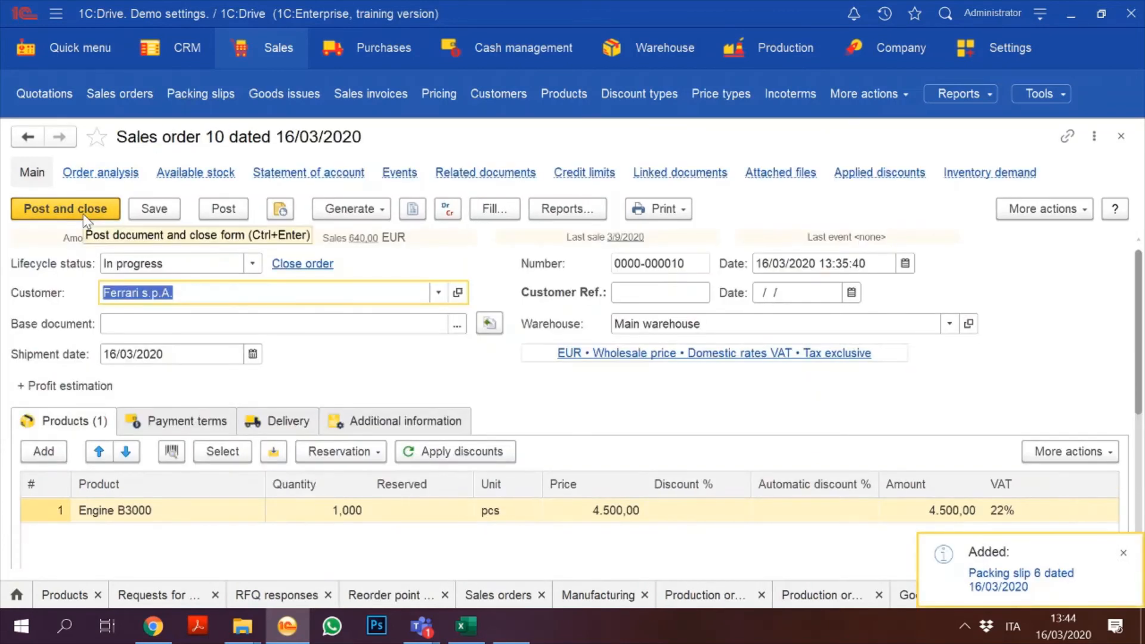
Step: Post and close sales order 10, then go to the packing slips list
{"action": "left_click", "coordinate": [225, 210]}
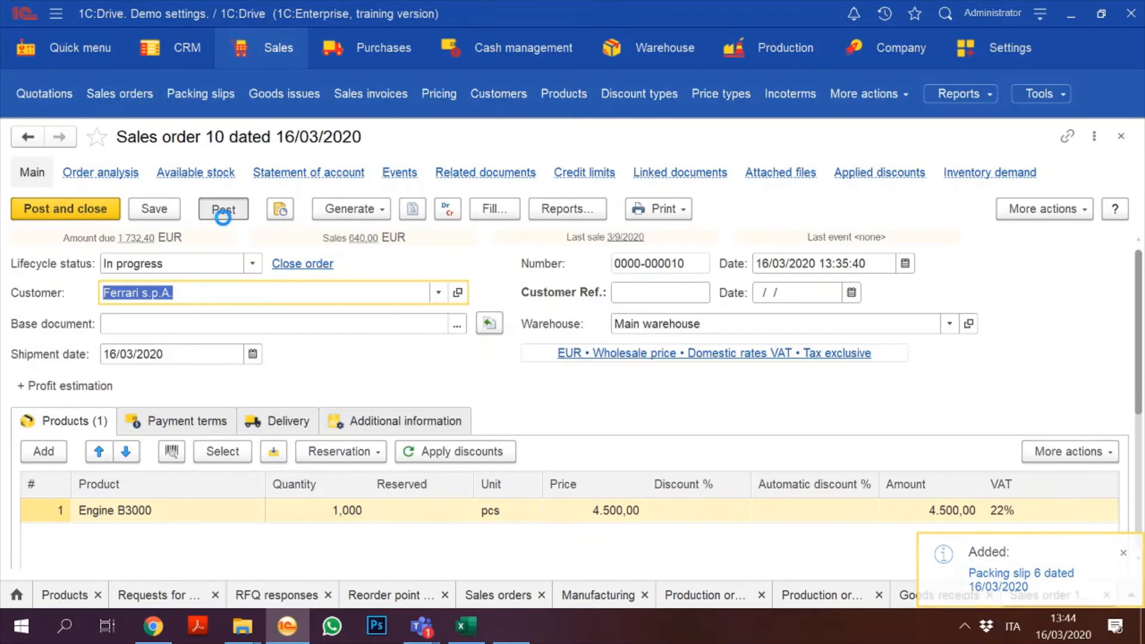
{"action": "left_click", "coordinate": [55, 212]}
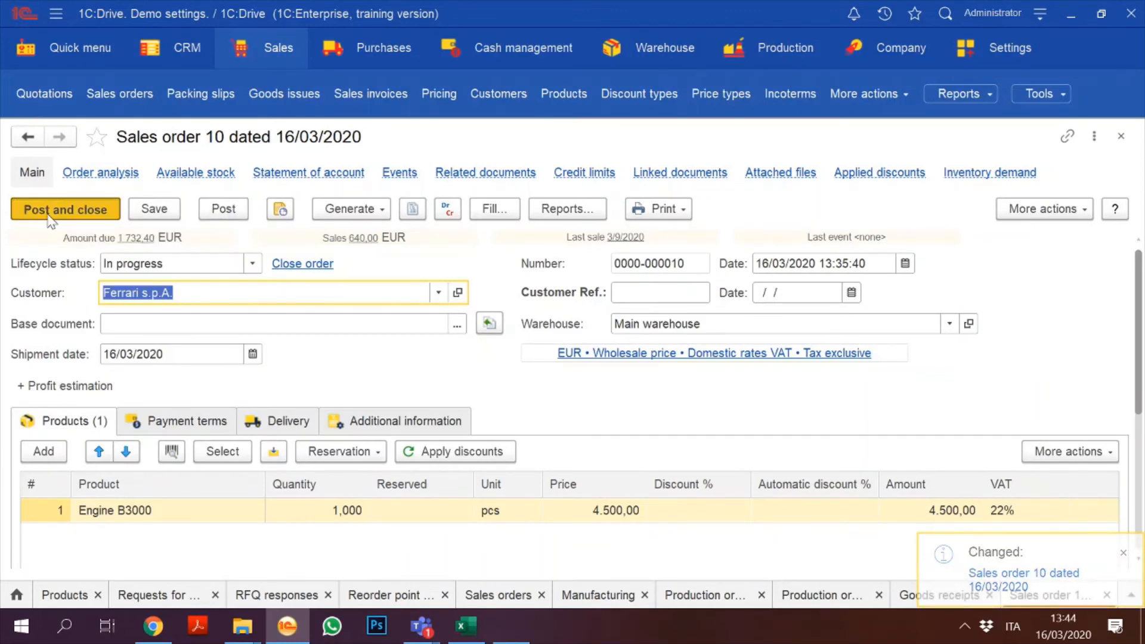
{"action": "left_click", "coordinate": [270, 60]}
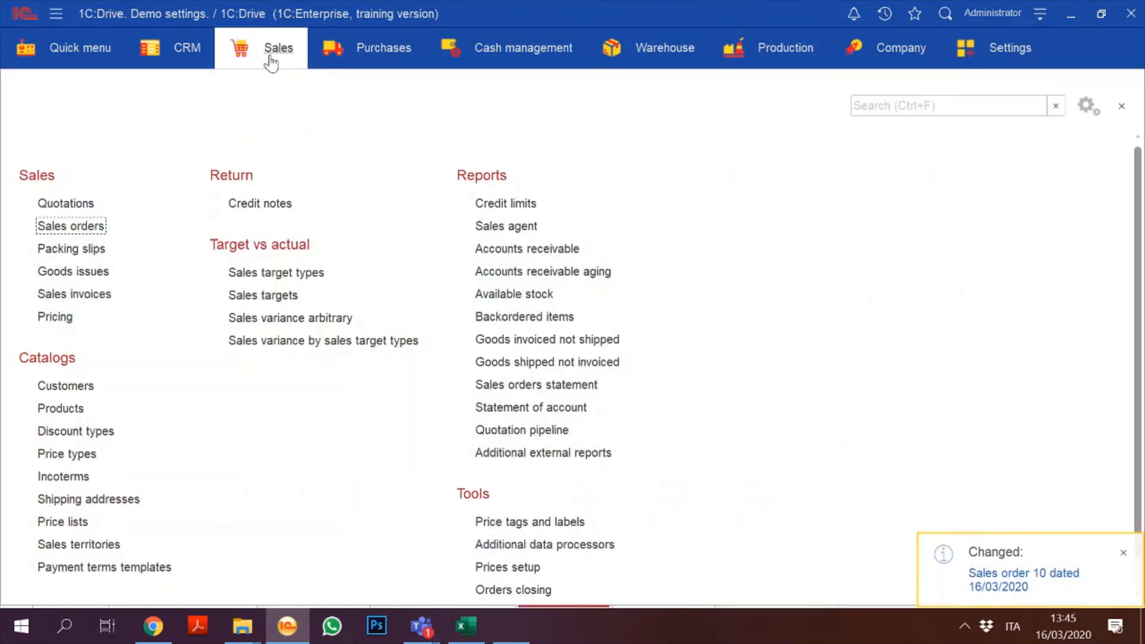
{"action": "left_click", "coordinate": [71, 248]}
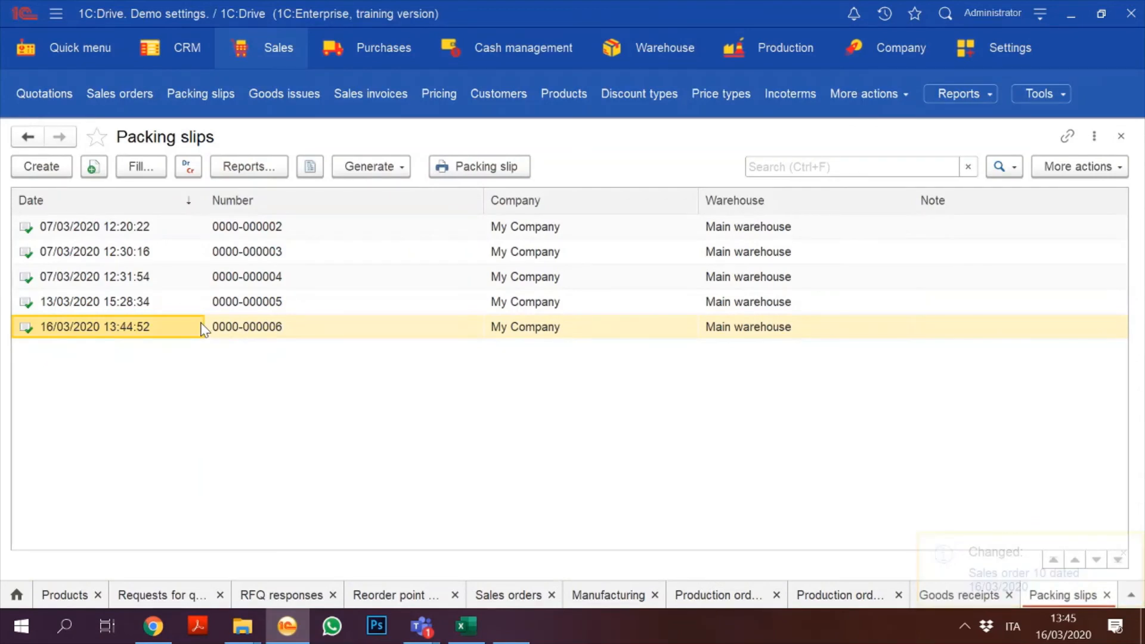
Step: Generate goods issue 7 from packing slip 6 and post both documents
{"action": "double_click", "coordinate": [203, 327]}
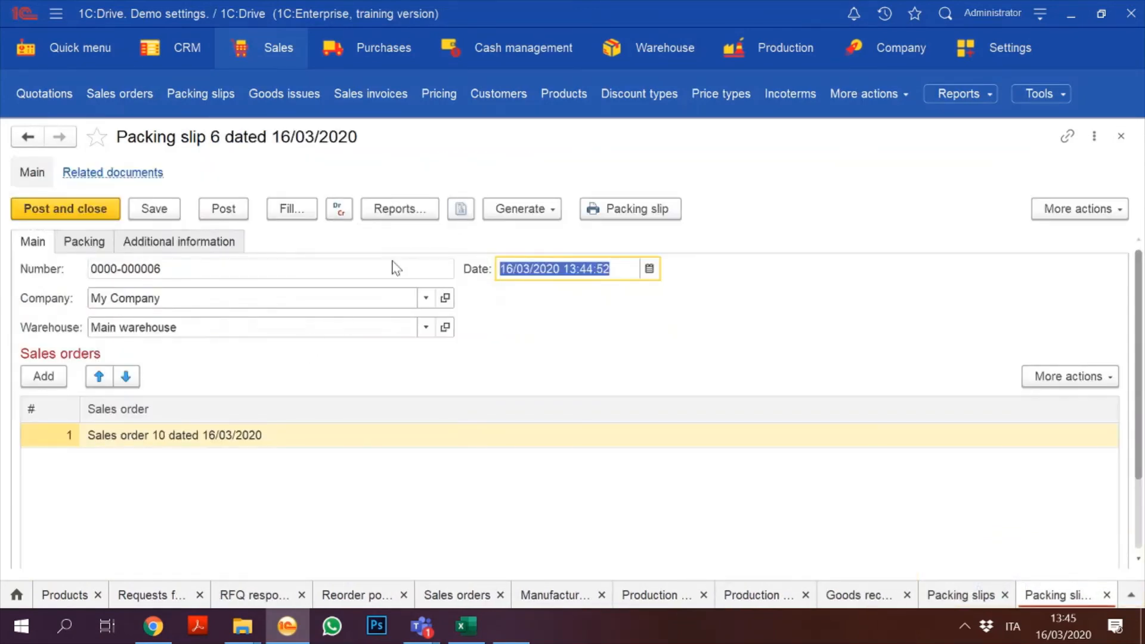
{"action": "left_click", "coordinate": [521, 209]}
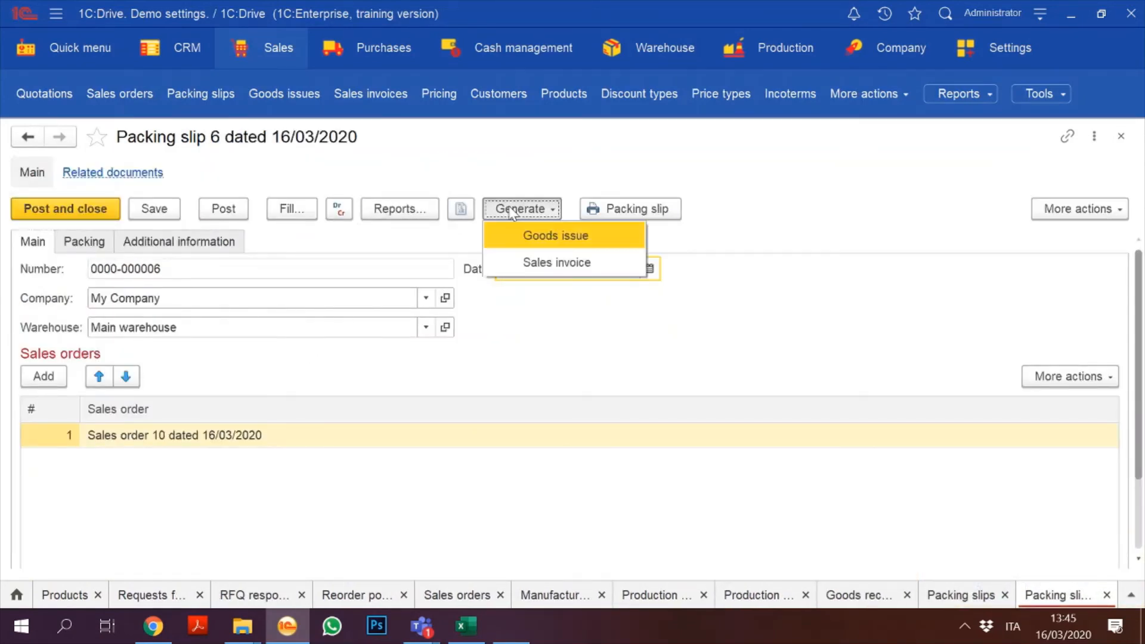
{"action": "left_click", "coordinate": [592, 241]}
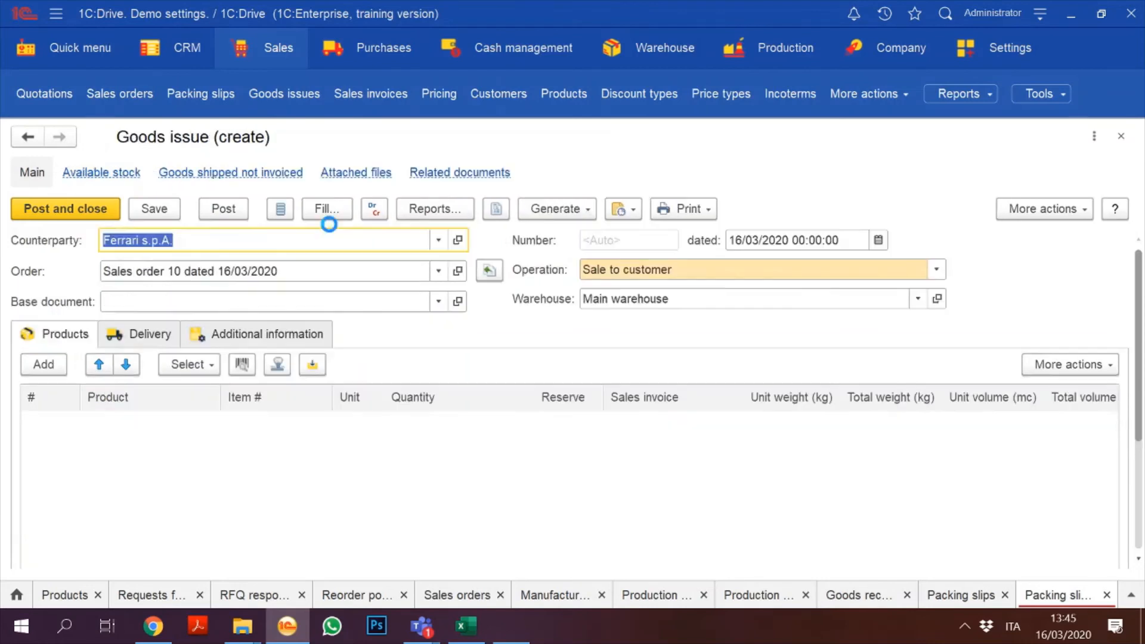
{"action": "left_click", "coordinate": [60, 210]}
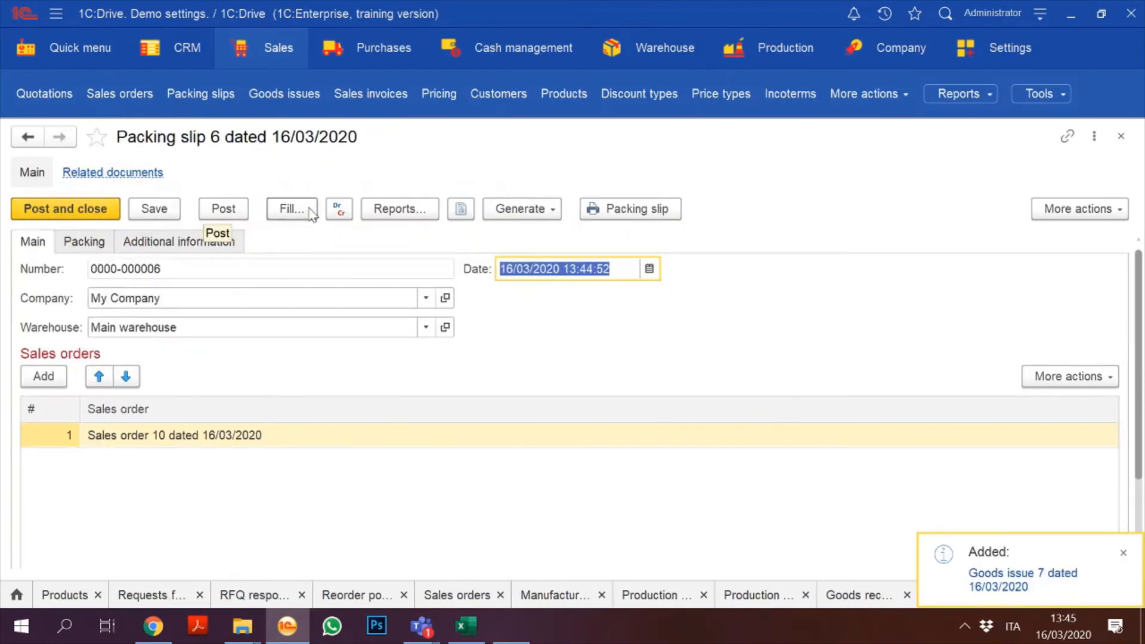
{"action": "left_click", "coordinate": [63, 209]}
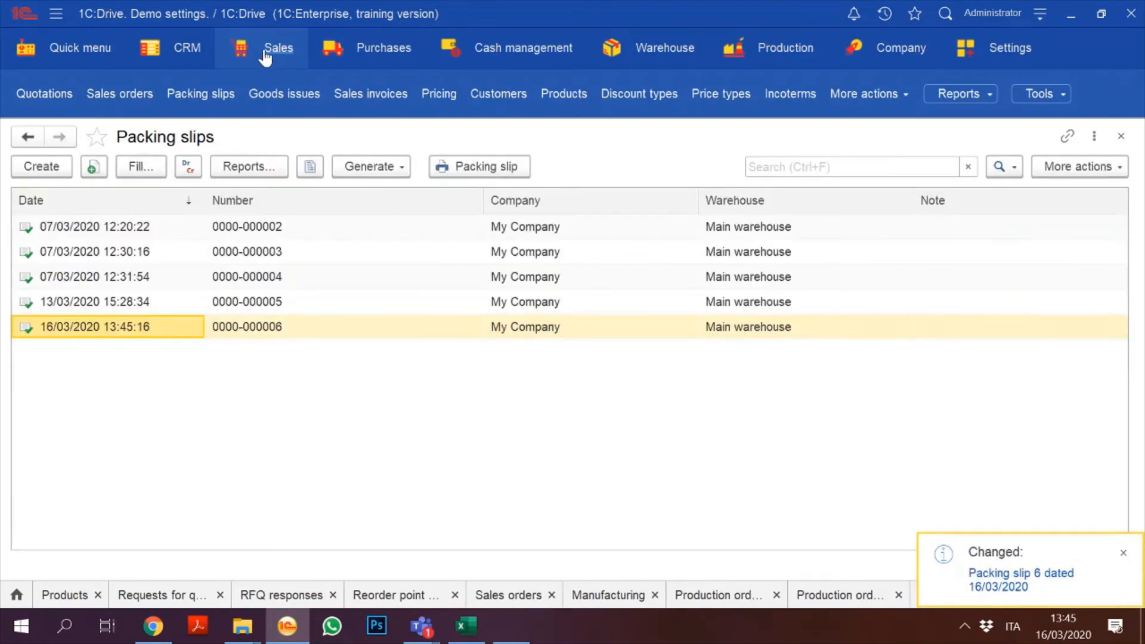
{"action": "left_click", "coordinate": [264, 57]}
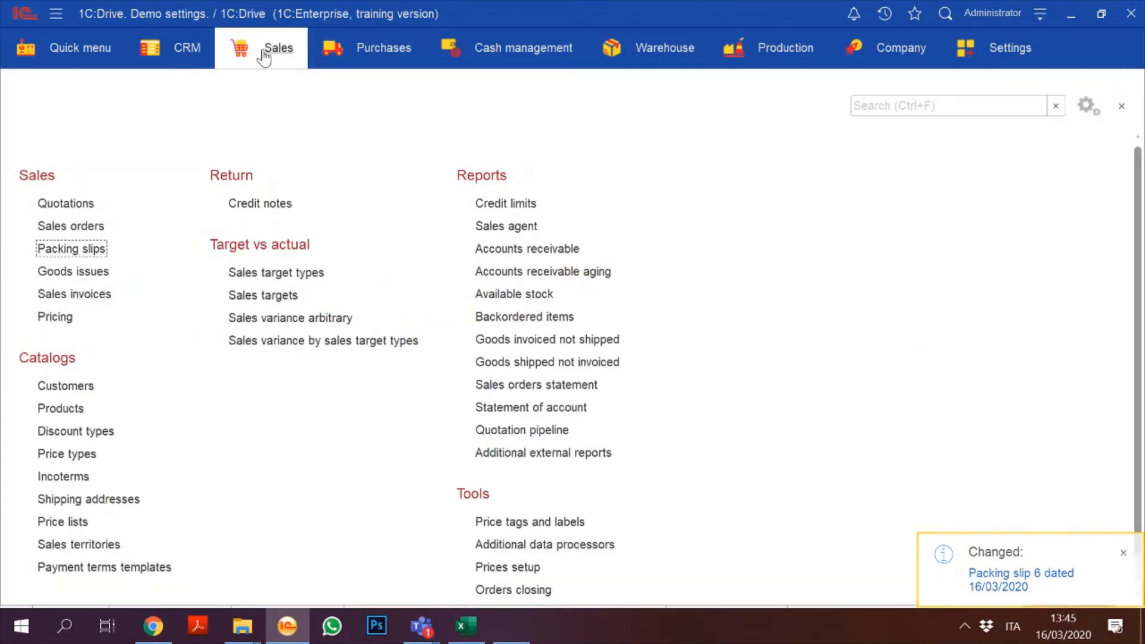
{"action": "left_click", "coordinate": [385, 55]}
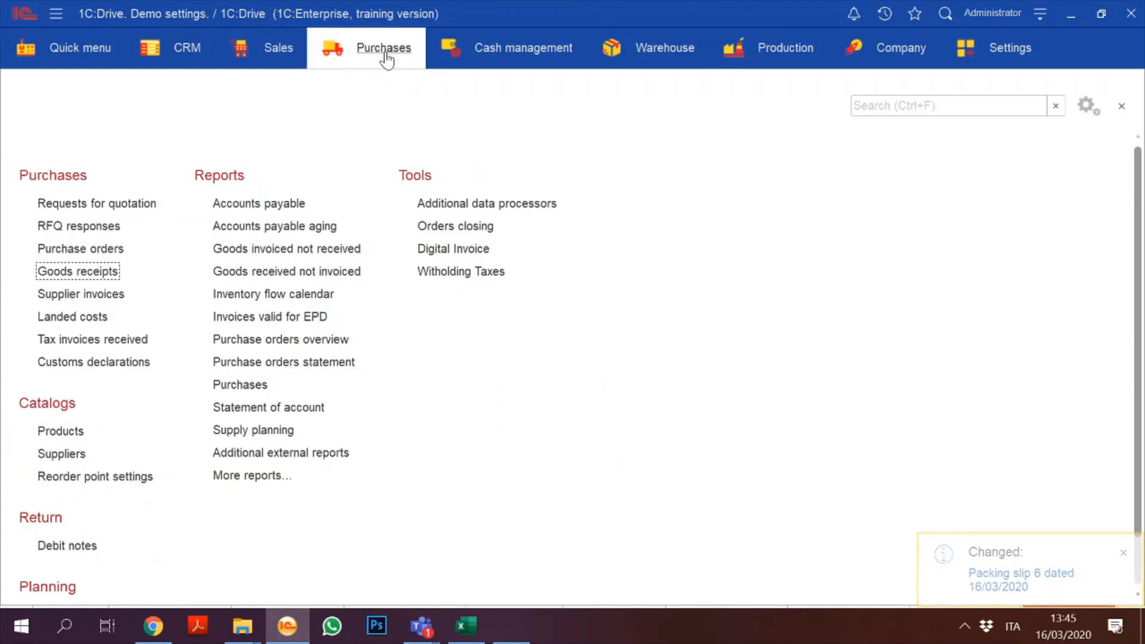
{"action": "left_click", "coordinate": [280, 57]}
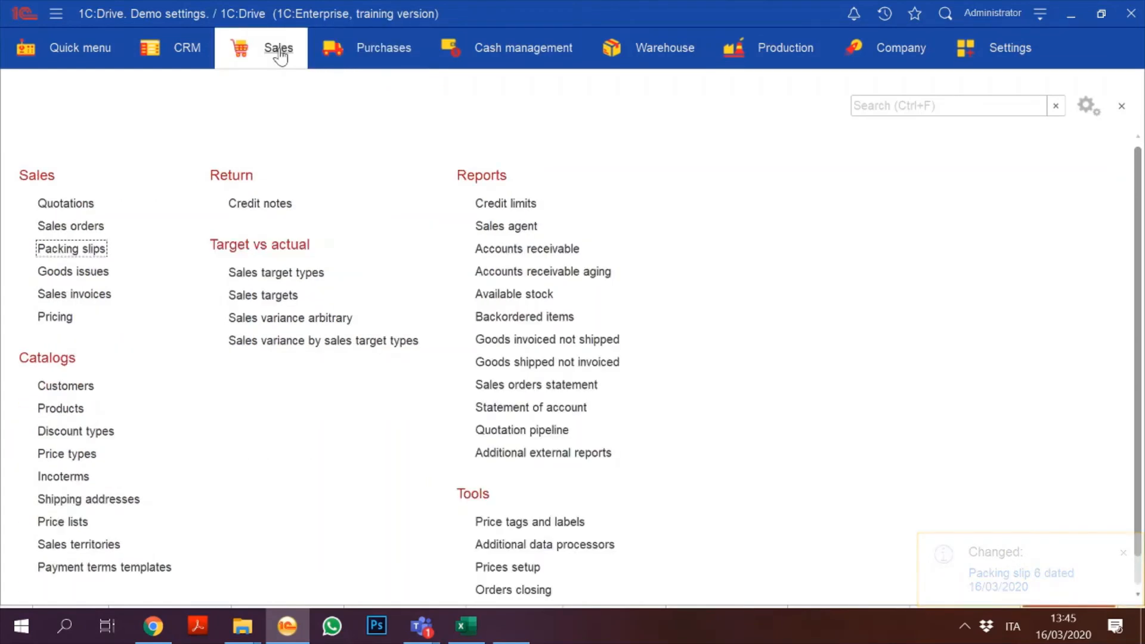
{"action": "left_click", "coordinate": [76, 272]}
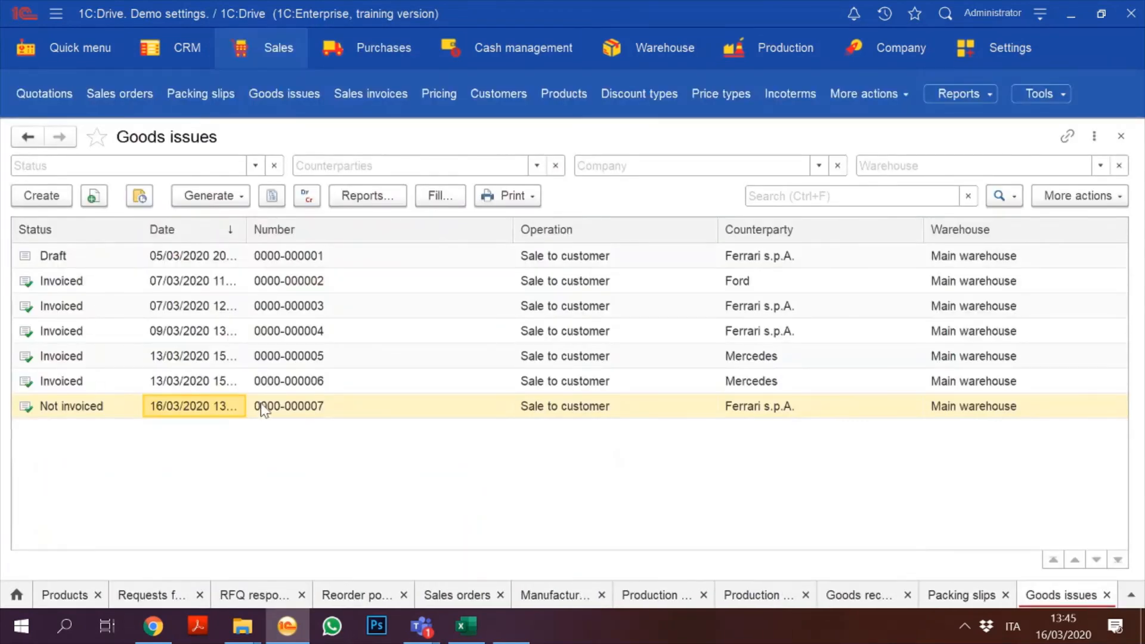
{"action": "left_click", "coordinate": [244, 194]}
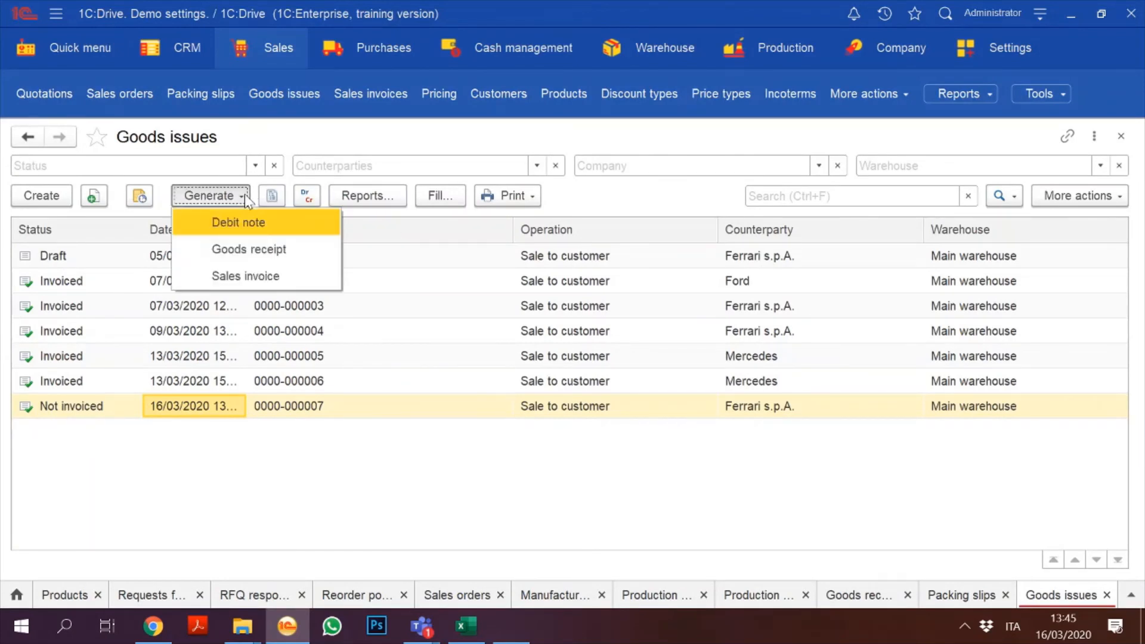
{"action": "left_click", "coordinate": [246, 277]}
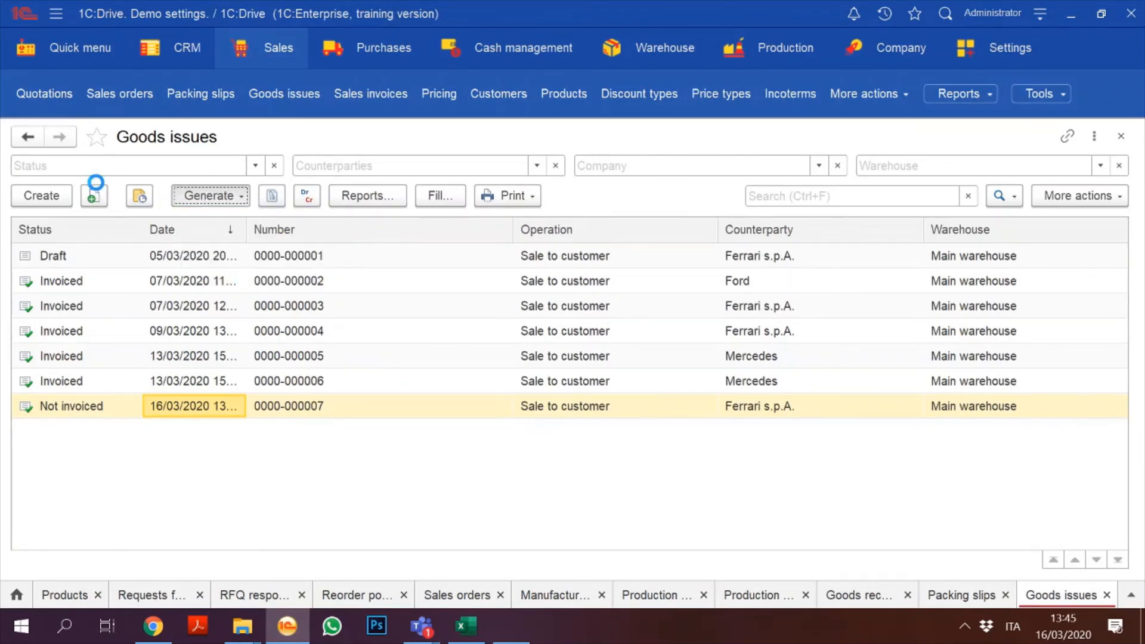
{"action": "left_click", "coordinate": [83, 209]}
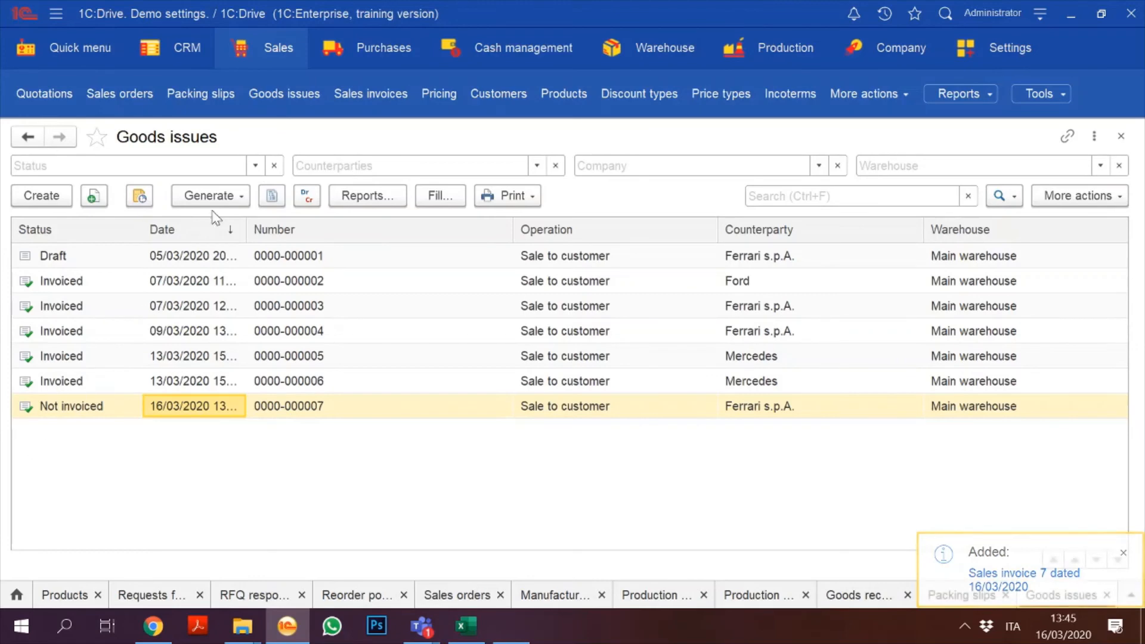
{"action": "left_click", "coordinate": [270, 52]}
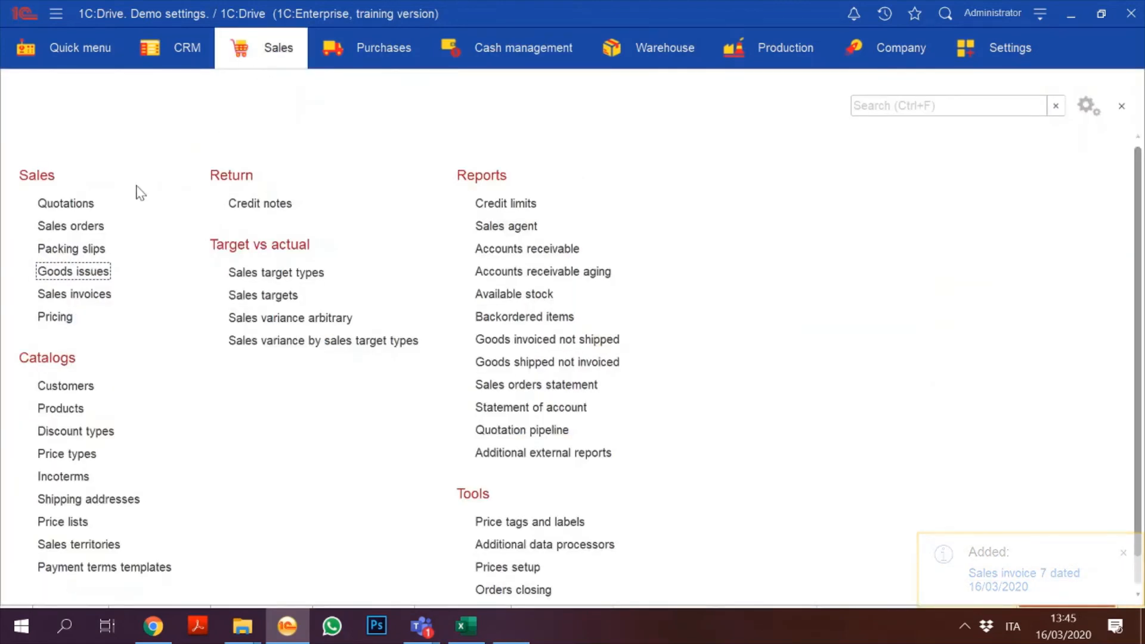
{"action": "left_click", "coordinate": [60, 227]}
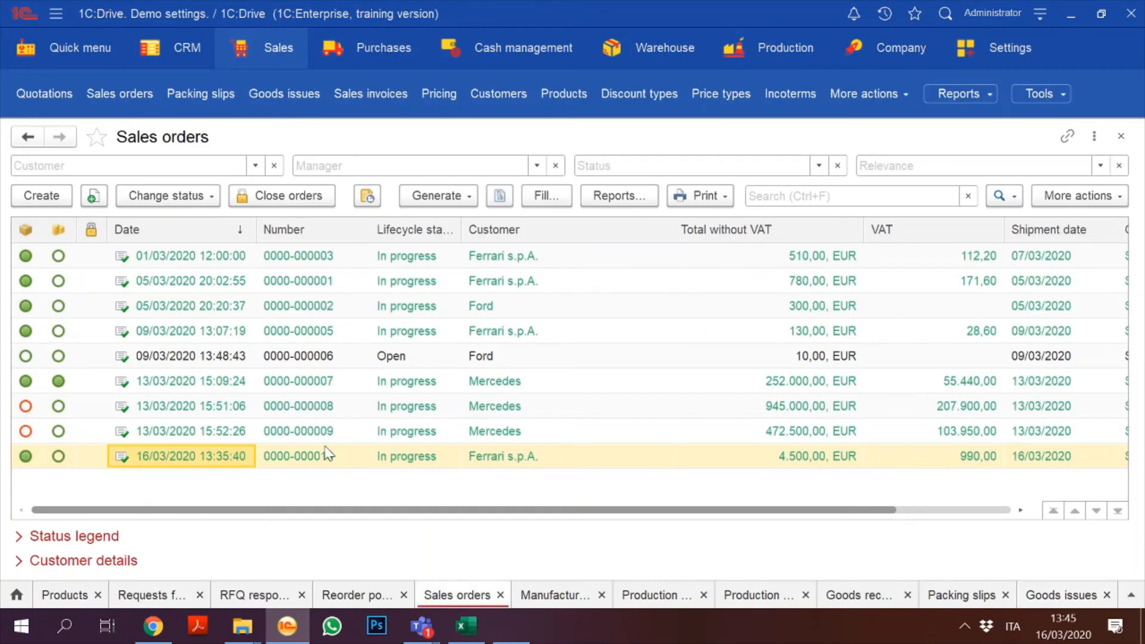
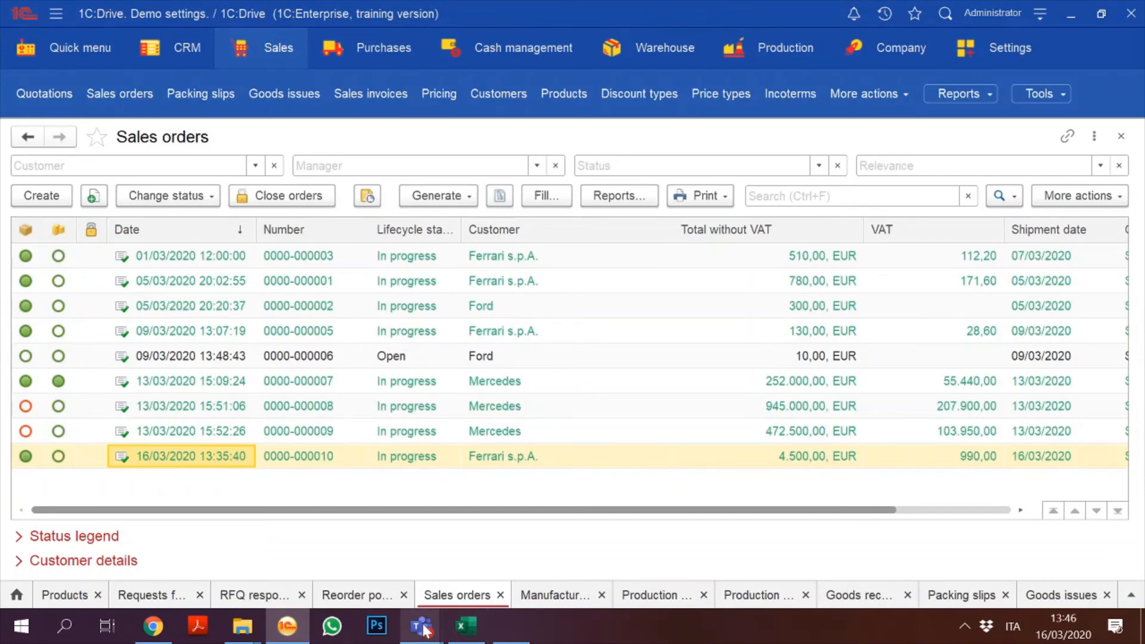
Step: Go back to the 1C Sales orders list from the meeting chat window
{"action": "mouse_move", "coordinate": [422, 627]}
{"action": "left_click", "coordinate": [365, 520]}
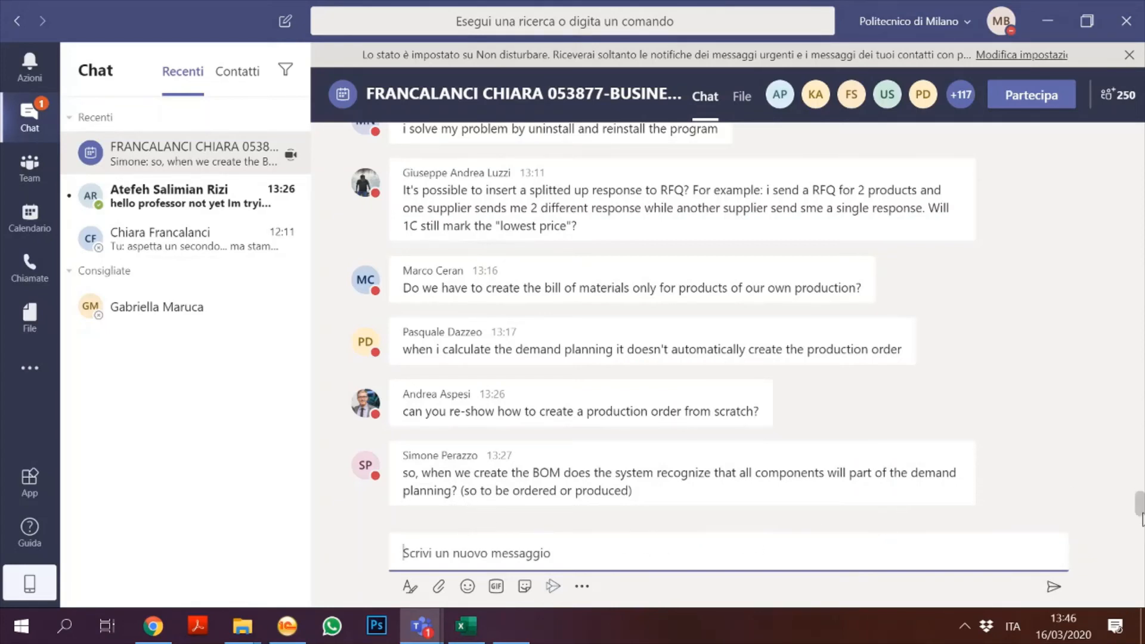
{"action": "left_click", "coordinate": [1133, 562]}
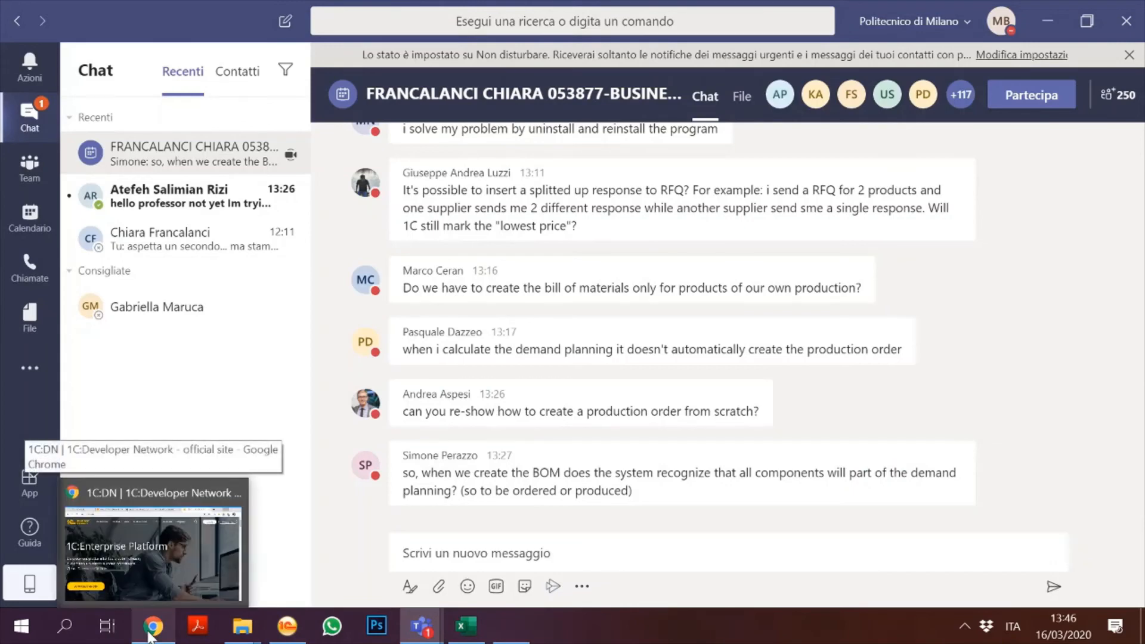
{"action": "left_click", "coordinate": [300, 632]}
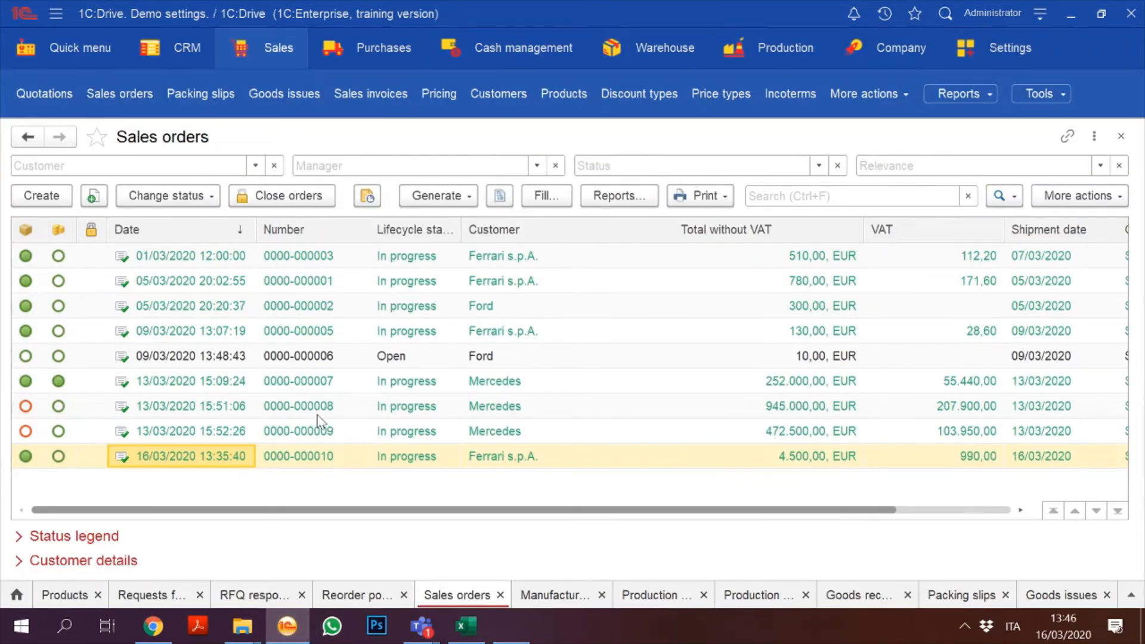
{"action": "left_click", "coordinate": [339, 455]}
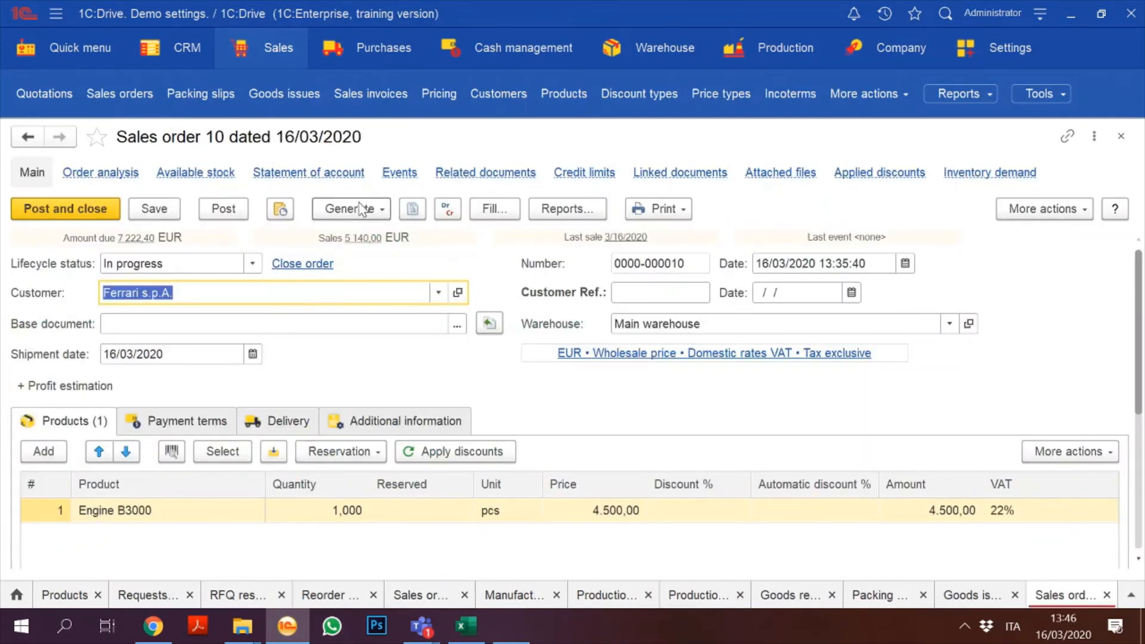
{"action": "left_click", "coordinate": [361, 209]}
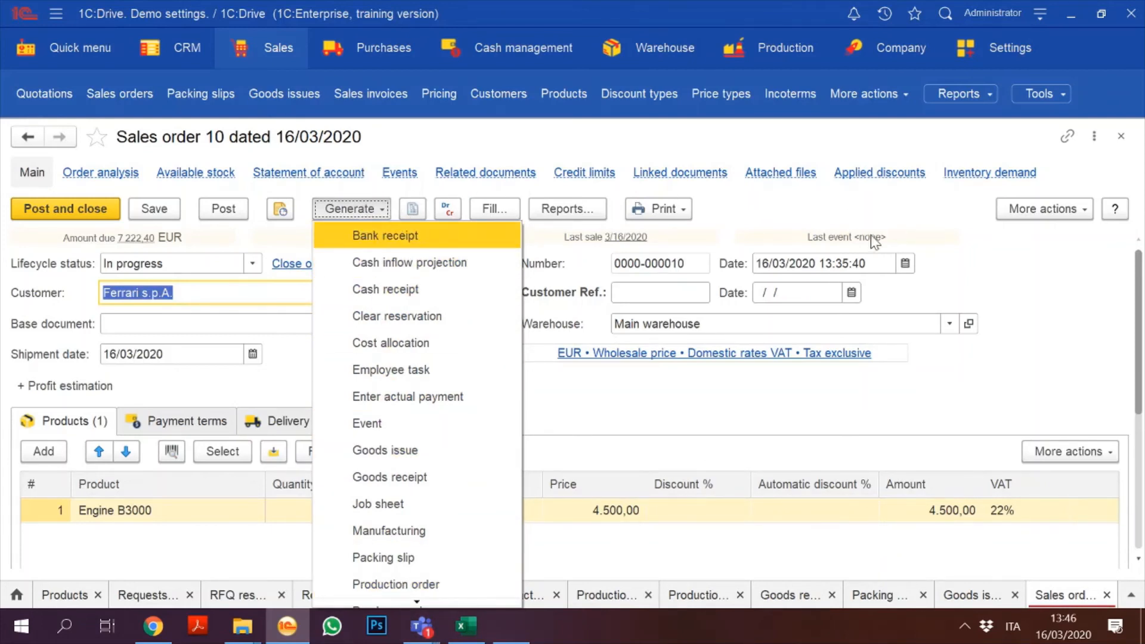
{"action": "left_click", "coordinate": [899, 198]}
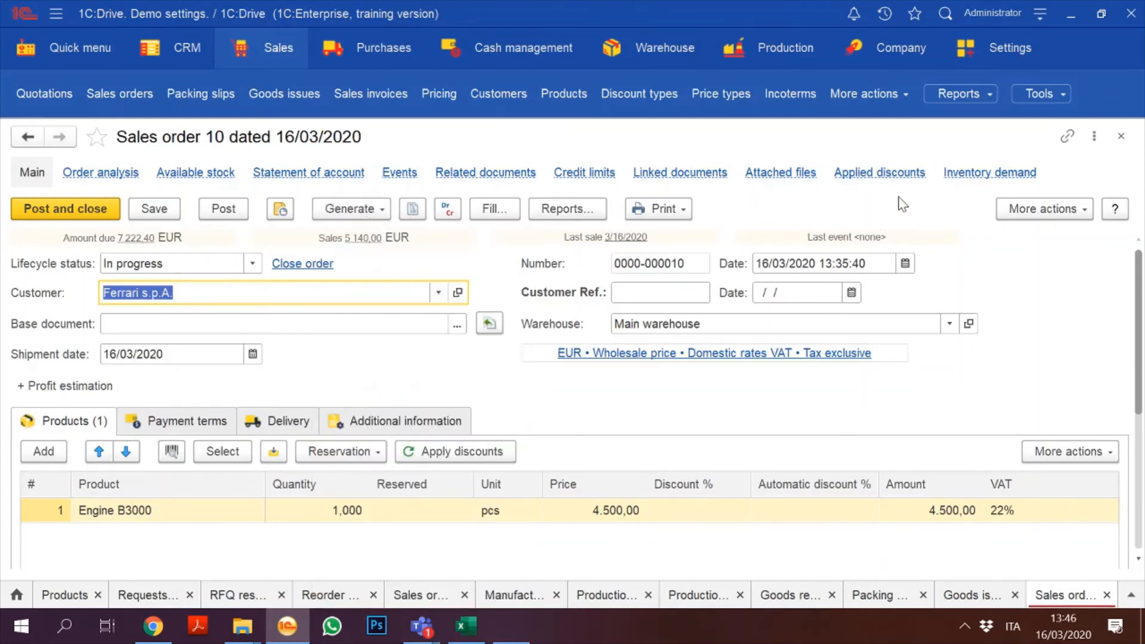
{"action": "left_click", "coordinate": [1094, 137]}
{"action": "left_click", "coordinate": [1094, 136]}
{"action": "left_click", "coordinate": [1094, 136]}
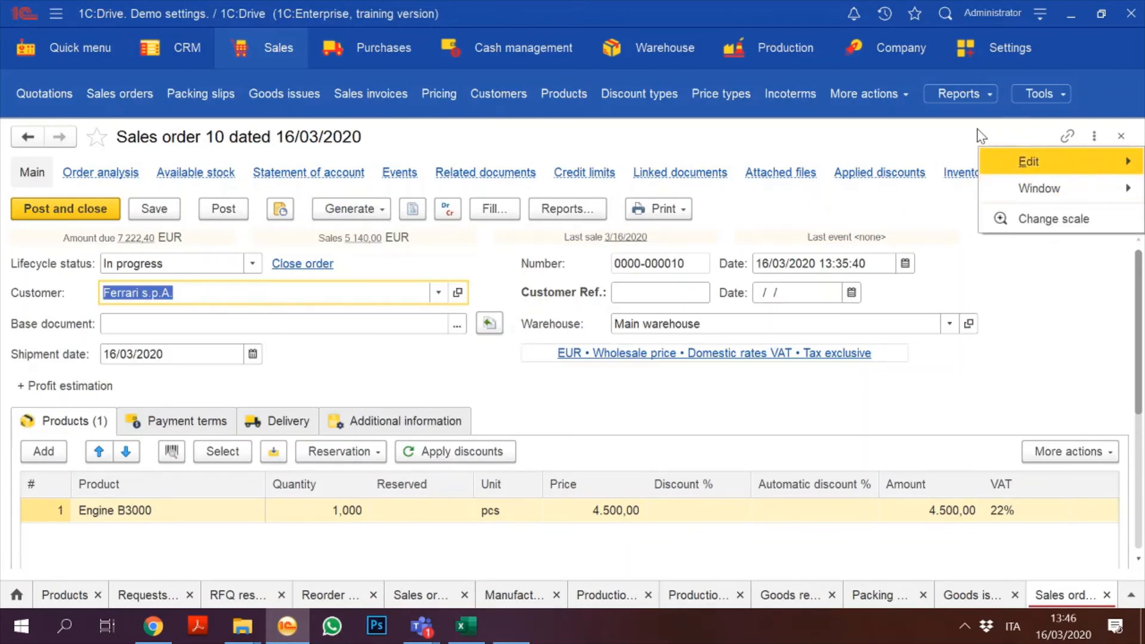
{"action": "left_click", "coordinate": [981, 136]}
Step: Choose More actions > Change form... to open the Customize form settings
{"action": "left_click", "coordinate": [1082, 210]}
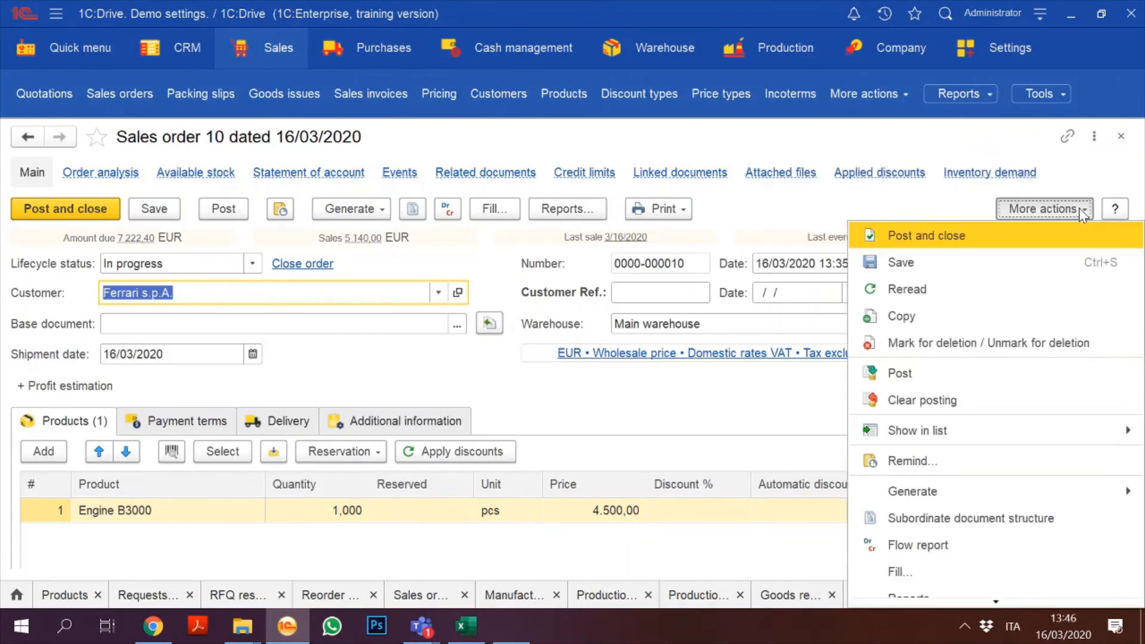
{"action": "key", "text": "Up"}
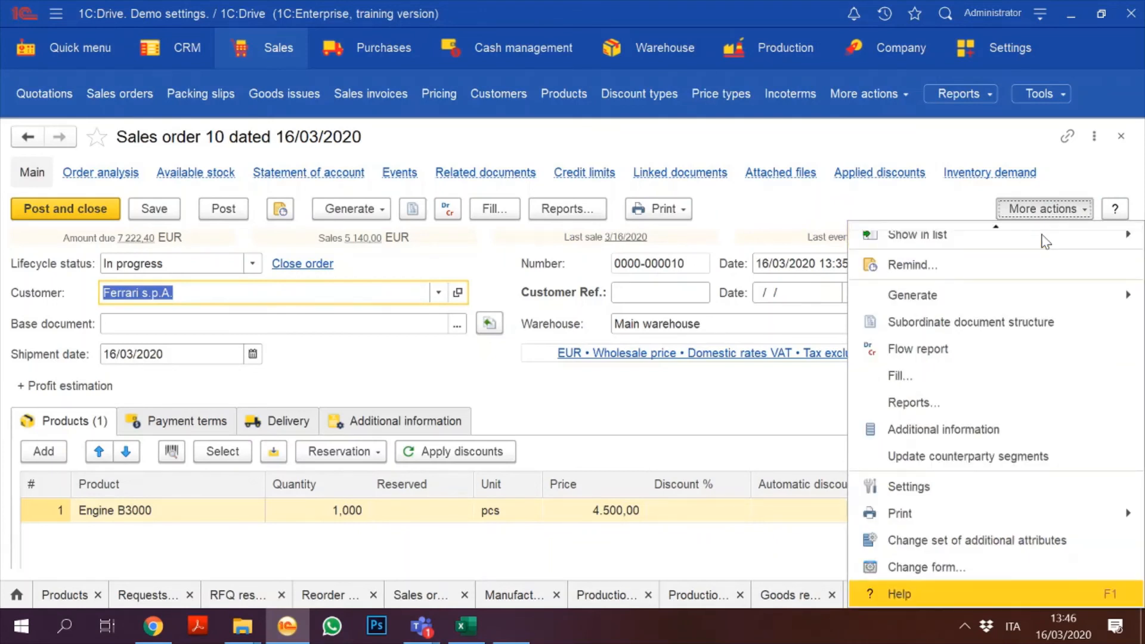
{"action": "key", "text": "Up"}
{"action": "key", "text": "Return"}
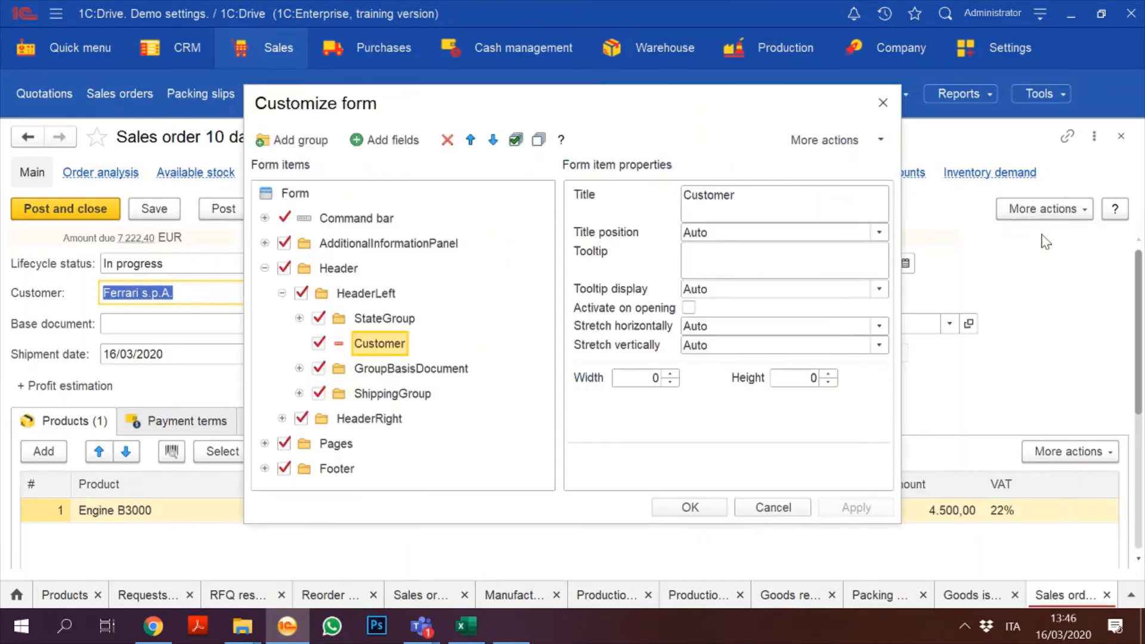
Step: Expand Command bar > GroupGlobalCommands > Generate in the Customize form item tree
{"action": "left_click_drag", "start_coordinate": [594, 106], "coordinate": [708, 52]}
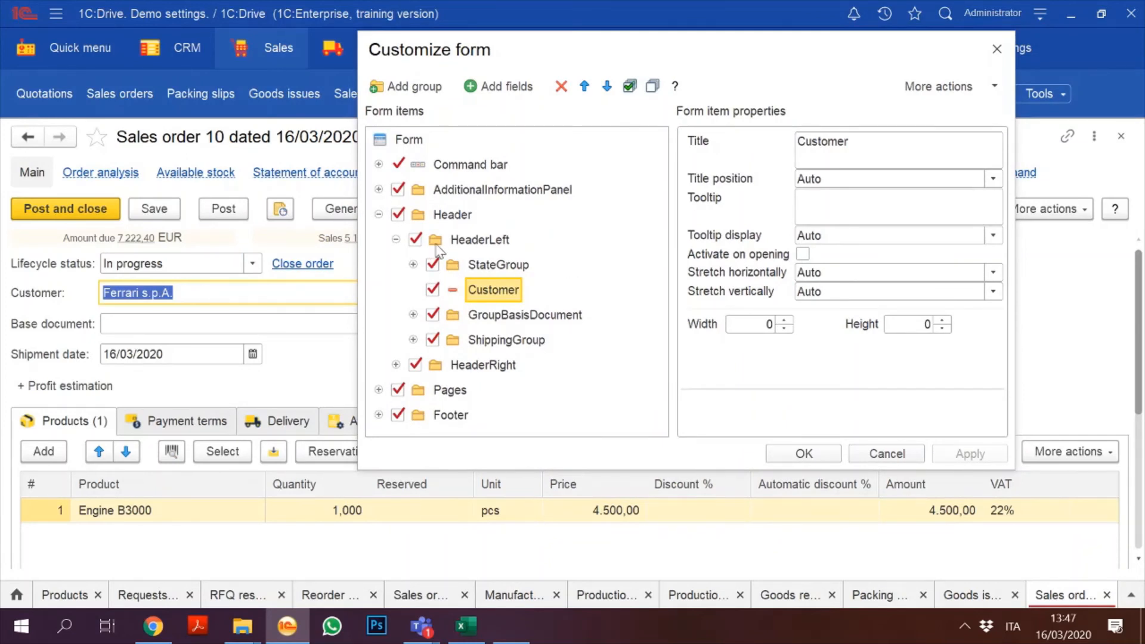
{"action": "left_click", "coordinate": [379, 214]}
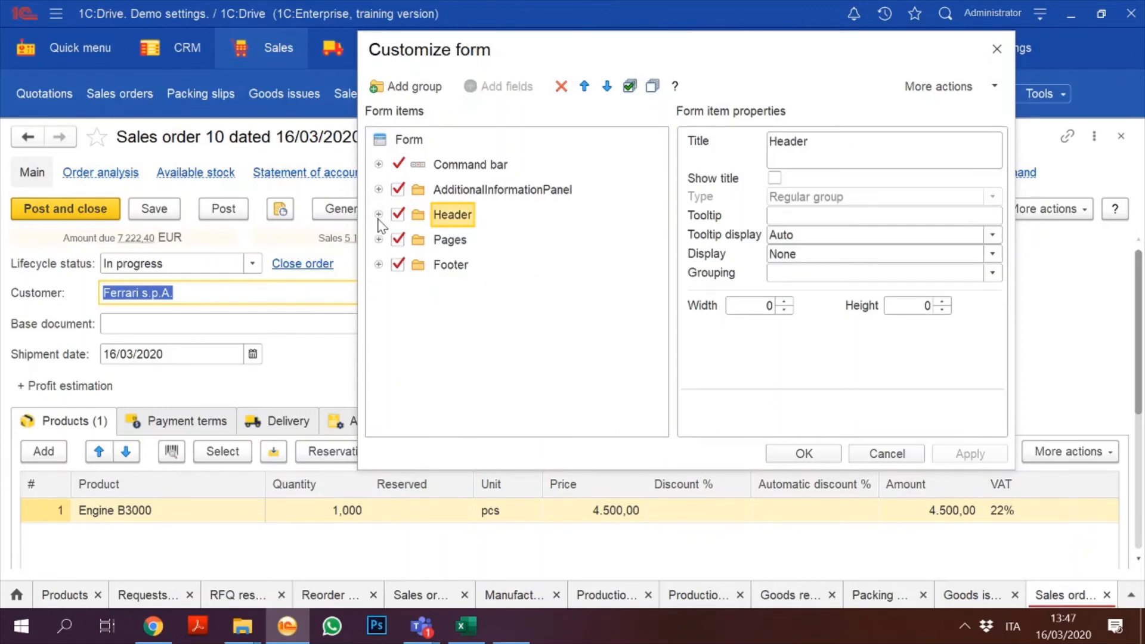
{"action": "left_click", "coordinate": [379, 215]}
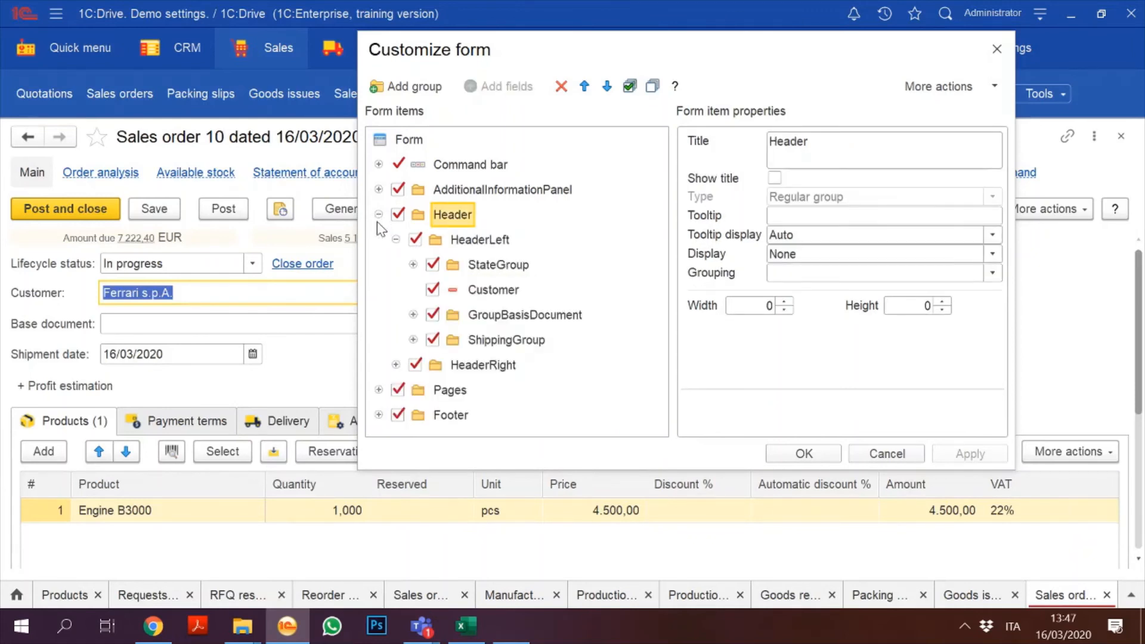
{"action": "left_click", "coordinate": [496, 269]}
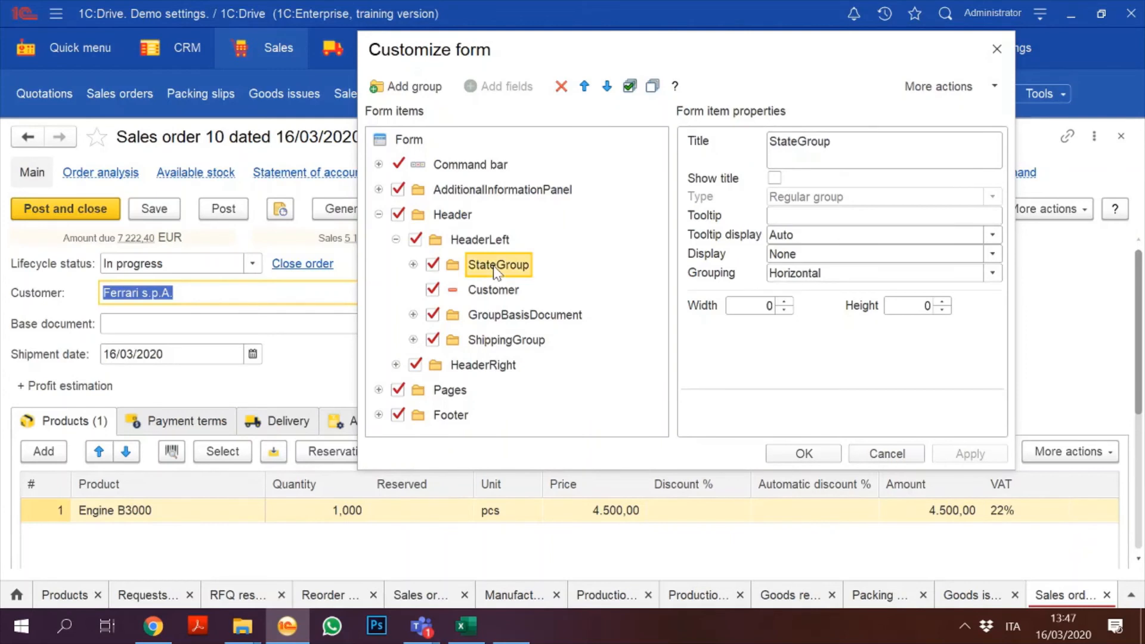
{"action": "key", "text": "Down"}
{"action": "key", "text": "Down"}
{"action": "key", "text": "Down"}
{"action": "key", "text": "Down"}
{"action": "key", "text": "Down"}
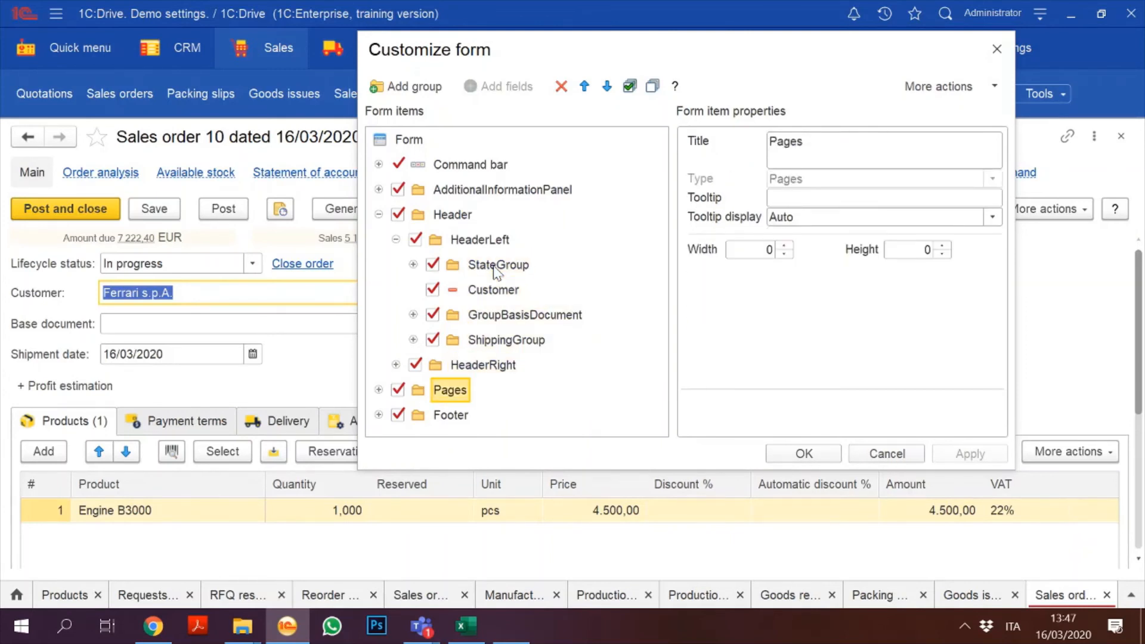
{"action": "key", "text": "Down"}
{"action": "key", "text": "Up"}
{"action": "key", "text": "Up"}
{"action": "key", "text": "Up"}
{"action": "key", "text": "Up"}
{"action": "key", "text": "Up"}
{"action": "key", "text": "Up"}
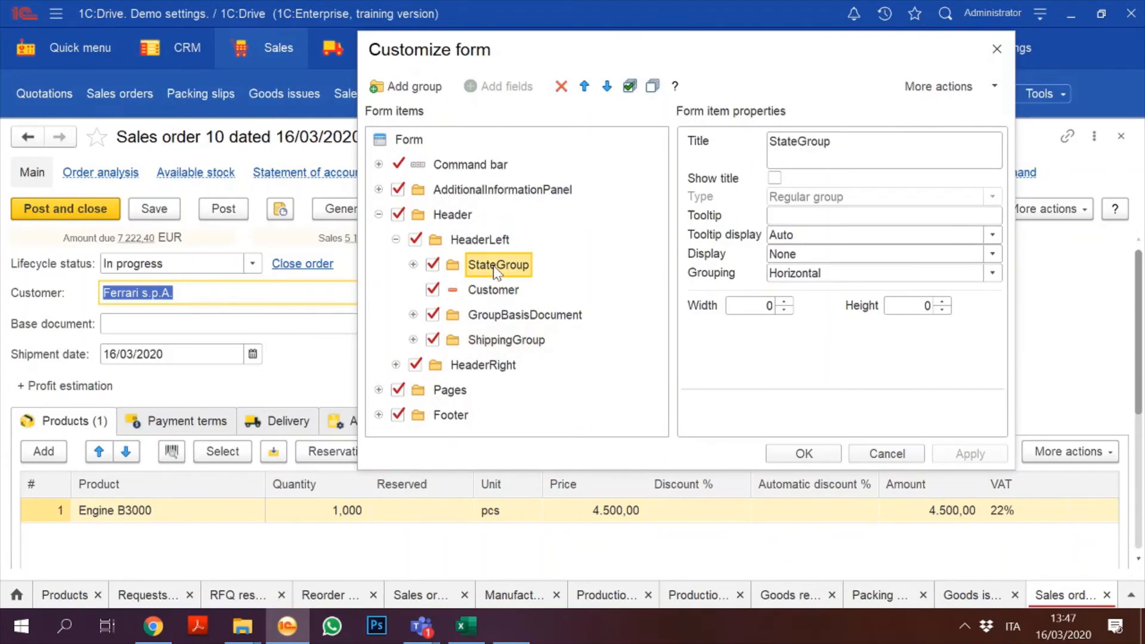
{"action": "key", "text": "Up"}
{"action": "key", "text": "Up"}
{"action": "key", "text": "Up"}
{"action": "key", "text": "Up"}
{"action": "key", "text": "KP_Add"}
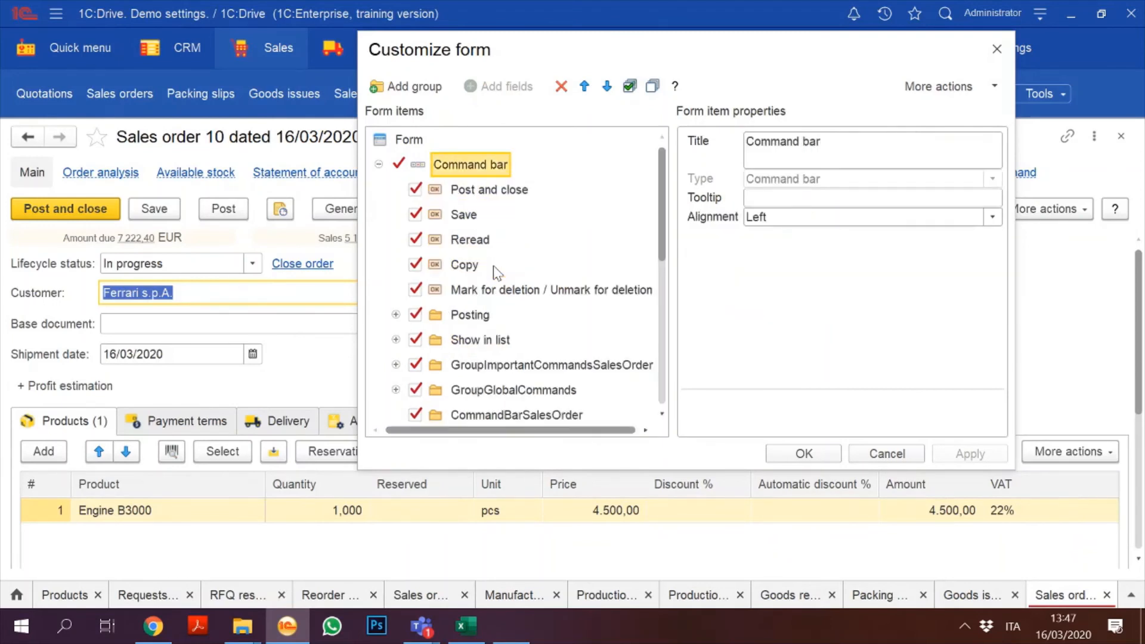
{"action": "key", "text": "Down"}
{"action": "key", "text": "Down"}
{"action": "key", "text": "Down"}
{"action": "key", "text": "Down"}
{"action": "key", "text": "Down"}
{"action": "key", "text": "Down"}
{"action": "key", "text": "Down"}
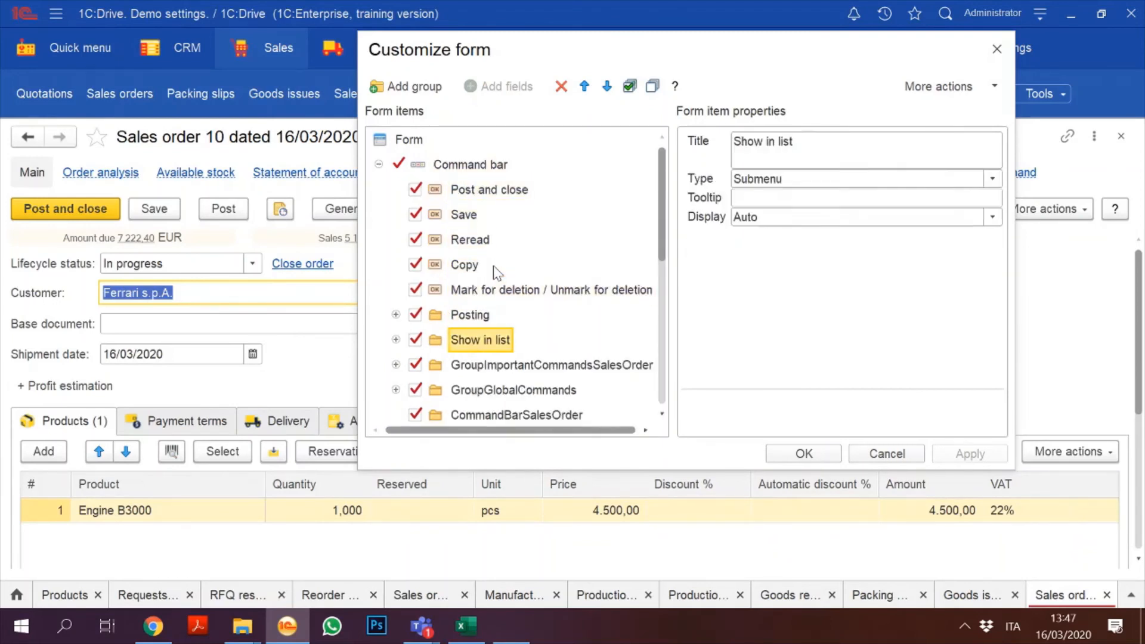
{"action": "key", "text": "Down"}
{"action": "key", "text": "Down"}
{"action": "key", "text": "Down"}
{"action": "key", "text": "Up"}
{"action": "key", "text": "Up"}
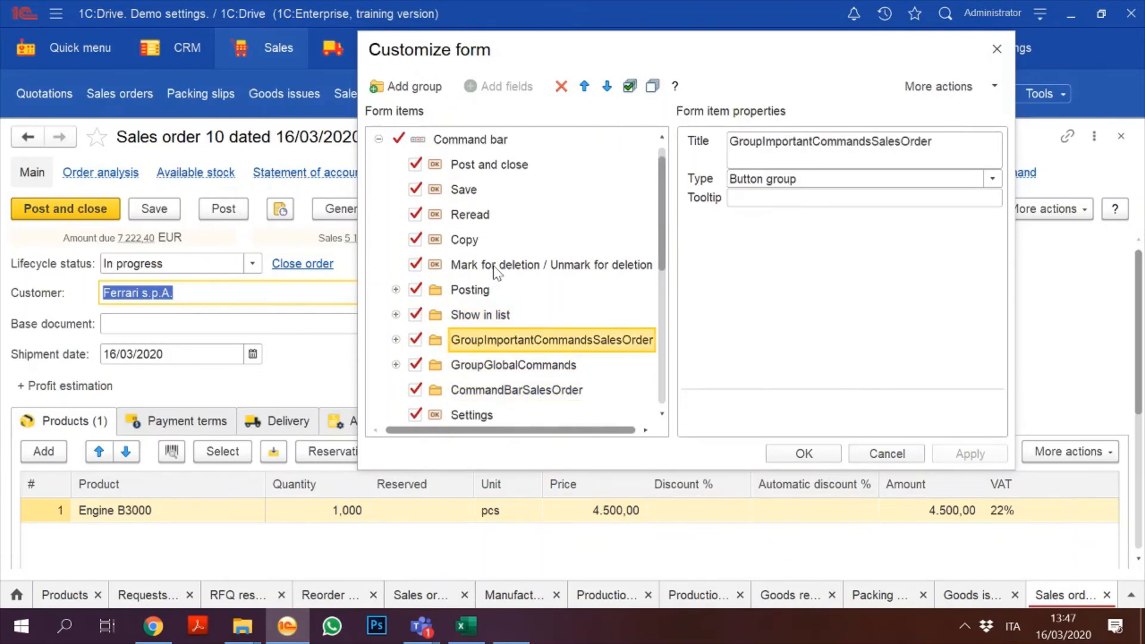
{"action": "key", "text": "Down"}
{"action": "key", "text": "KP_Add"}
{"action": "key", "text": "Down"}
{"action": "key", "text": "Down"}
{"action": "key", "text": "Down"}
{"action": "key", "text": "Up"}
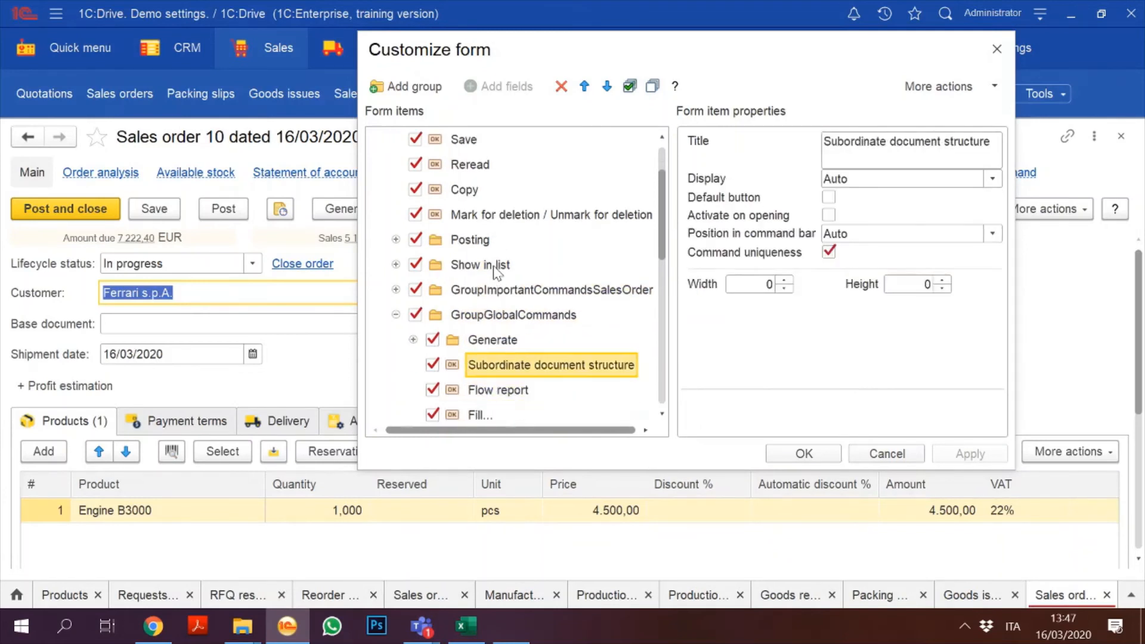
{"action": "key", "text": "Up"}
{"action": "key", "text": "KP_Add"}
{"action": "key", "text": "Down"}
{"action": "key", "text": "Down"}
{"action": "key", "text": "Down"}
{"action": "key", "text": "Down"}
{"action": "key", "text": "Down"}
{"action": "key", "text": "Down"}
{"action": "key", "text": "Down"}
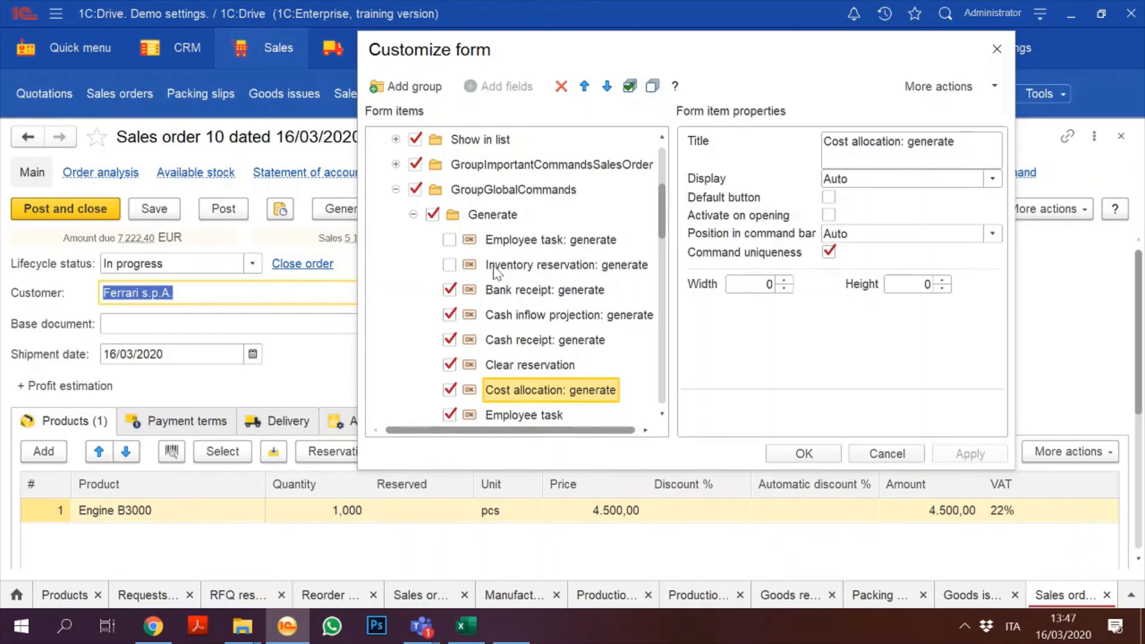
{"action": "key", "text": "Down"}
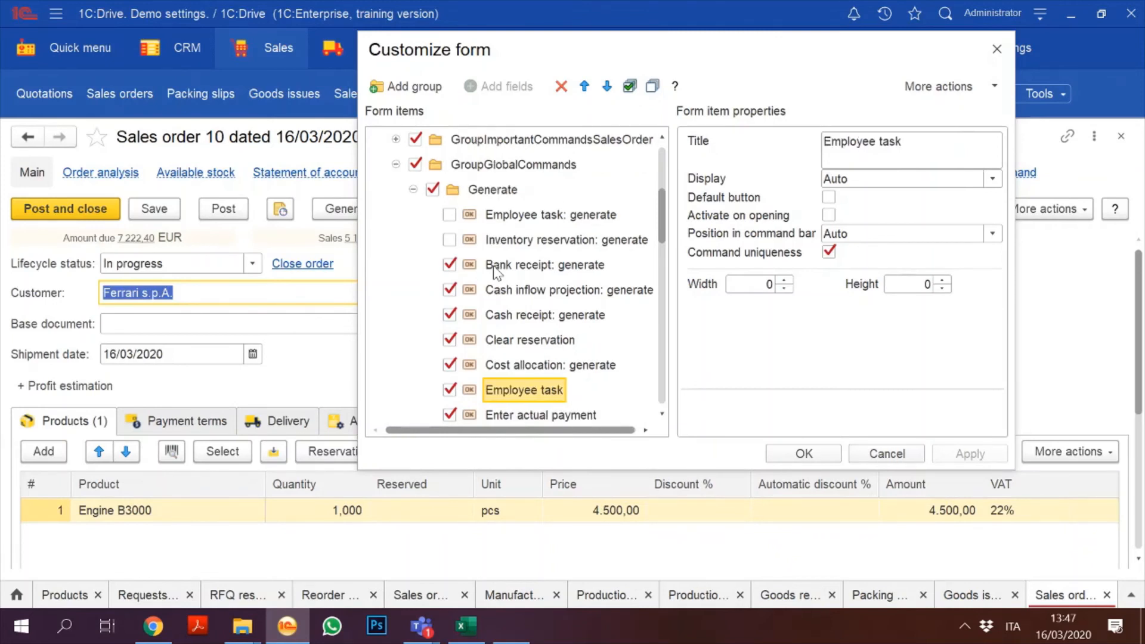
{"action": "key", "text": "Up"}
{"action": "key", "text": "Up"}
{"action": "key", "text": "Up"}
{"action": "key", "text": "Up"}
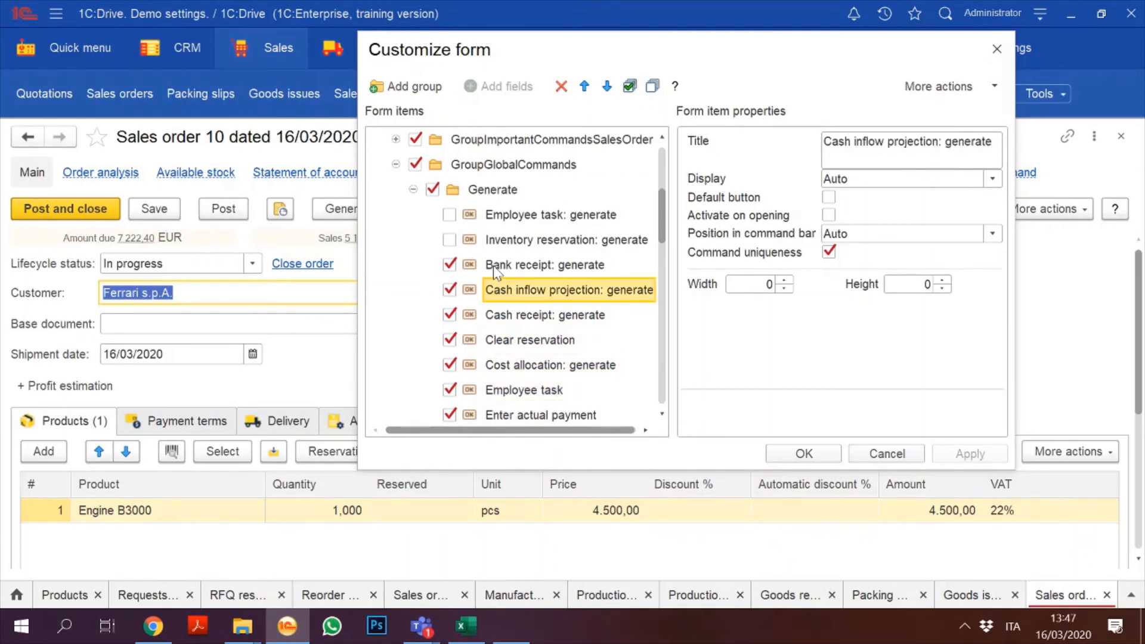
Step: Hide Cash inflow projection, Cash receipt, Employee task and Enter actual payment commands, then apply and OK
{"action": "left_click", "coordinate": [455, 288]}
{"action": "left_click", "coordinate": [539, 324]}
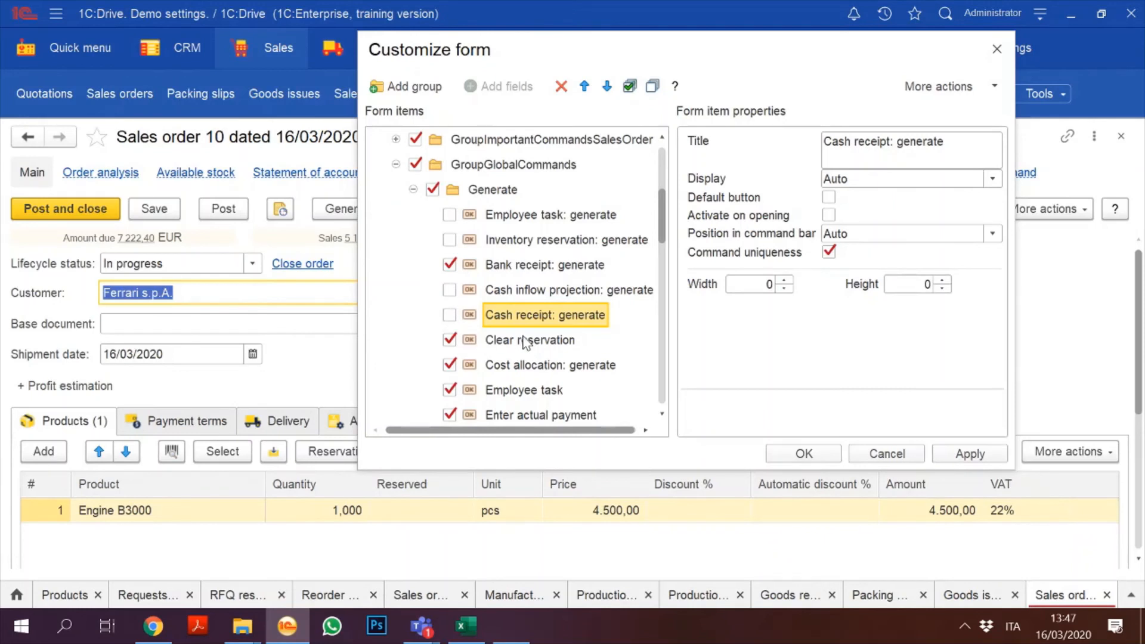
{"action": "scroll", "coordinate": [524, 341], "scroll_direction": "down", "scroll_amount": 4}
{"action": "scroll", "coordinate": [525, 342], "scroll_direction": "up", "scroll_amount": 2}
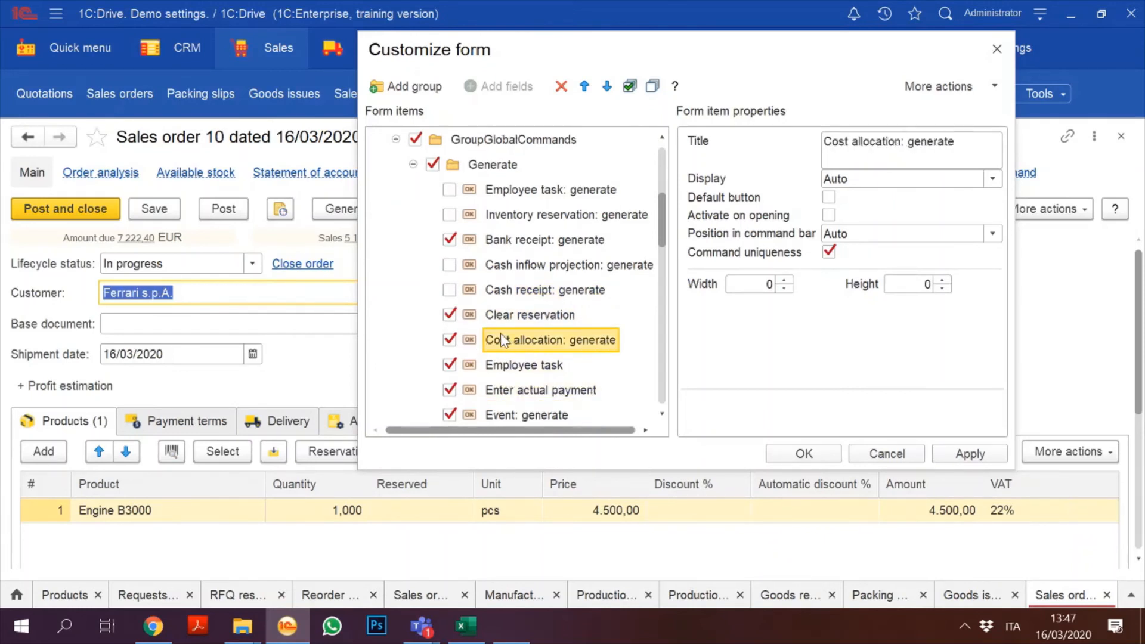
{"action": "left_click", "coordinate": [449, 366]}
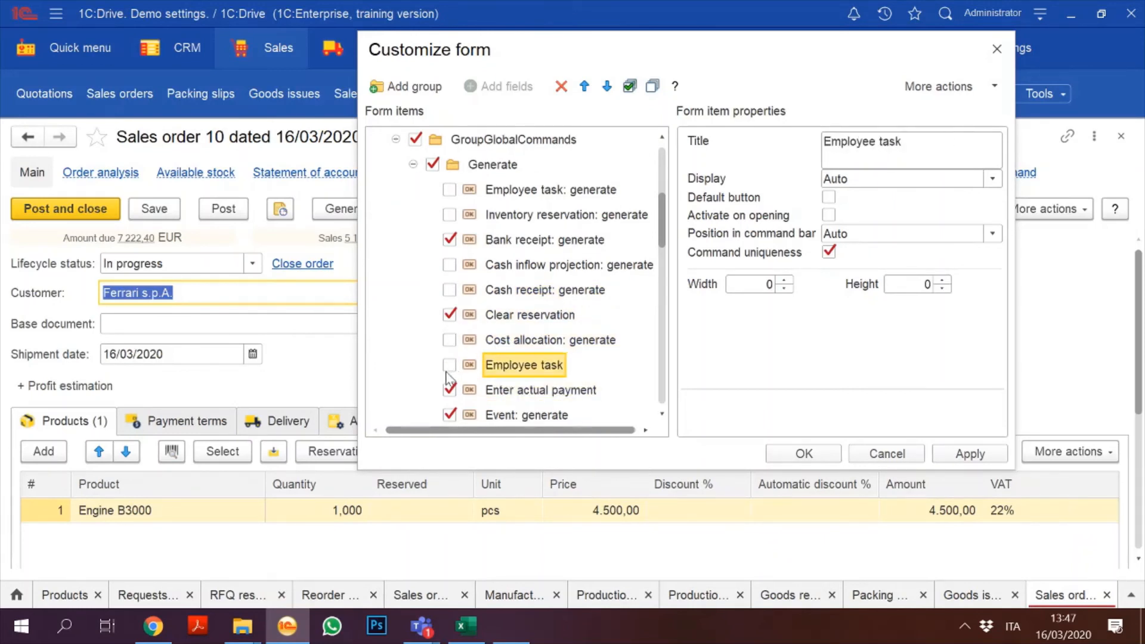
{"action": "left_click", "coordinate": [449, 390]}
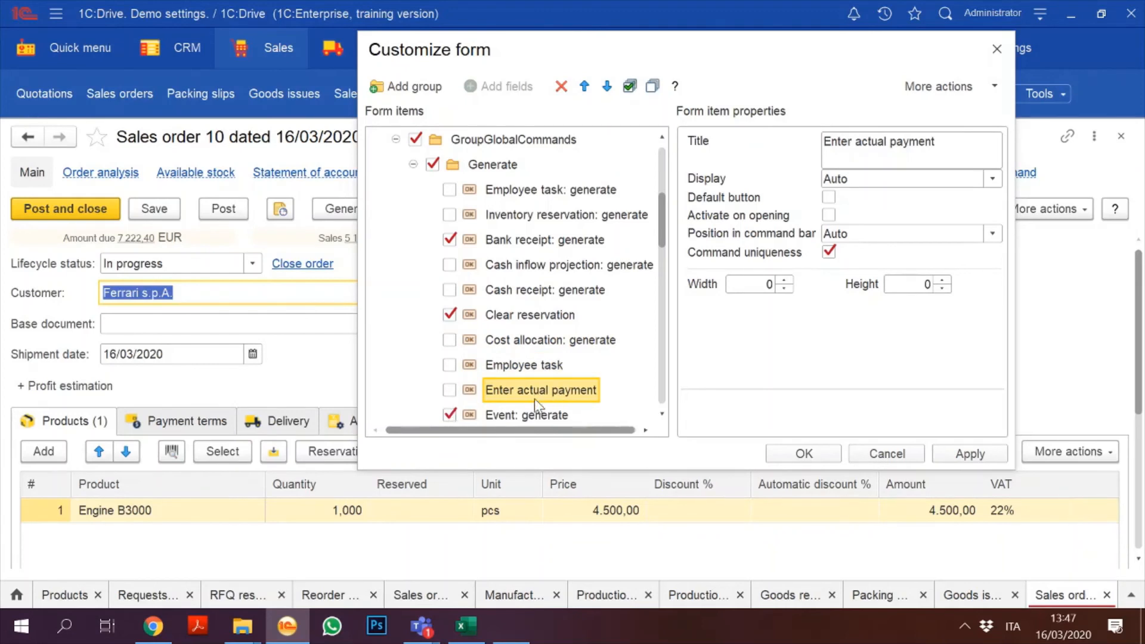
{"action": "scroll", "coordinate": [534, 398], "scroll_direction": "down", "scroll_amount": 1}
{"action": "scroll", "coordinate": [534, 398], "scroll_direction": "down", "scroll_amount": 4}
{"action": "scroll", "coordinate": [534, 398], "scroll_direction": "up", "scroll_amount": 3}
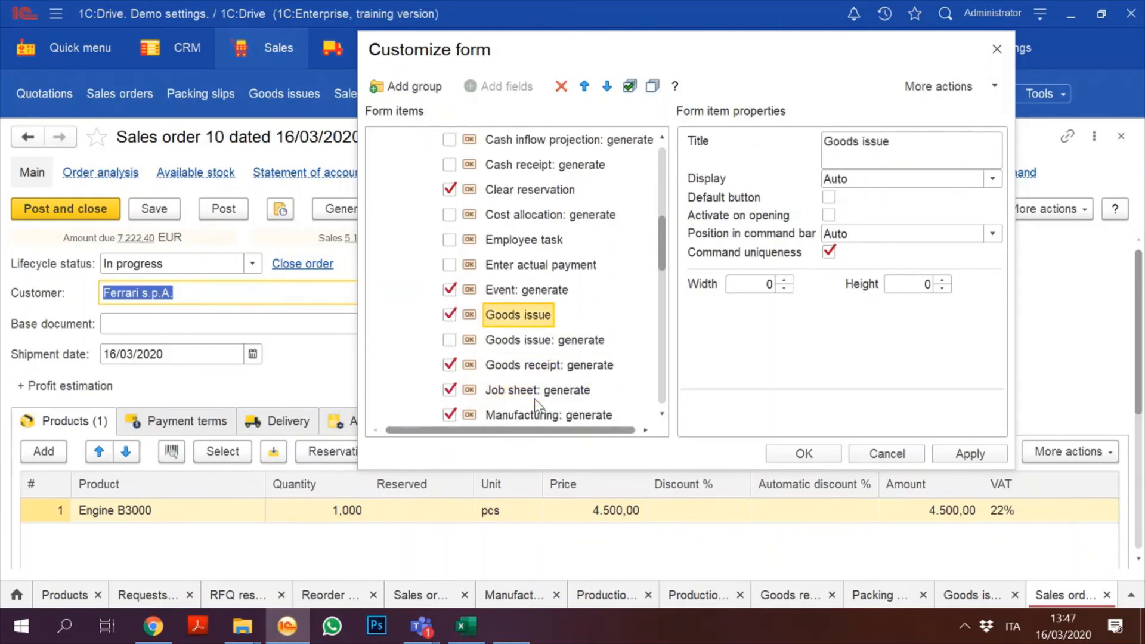
{"action": "scroll", "coordinate": [534, 398], "scroll_direction": "down", "scroll_amount": 1}
{"action": "scroll", "coordinate": [534, 398], "scroll_direction": "down", "scroll_amount": 3}
{"action": "scroll", "coordinate": [535, 398], "scroll_direction": "up", "scroll_amount": 1}
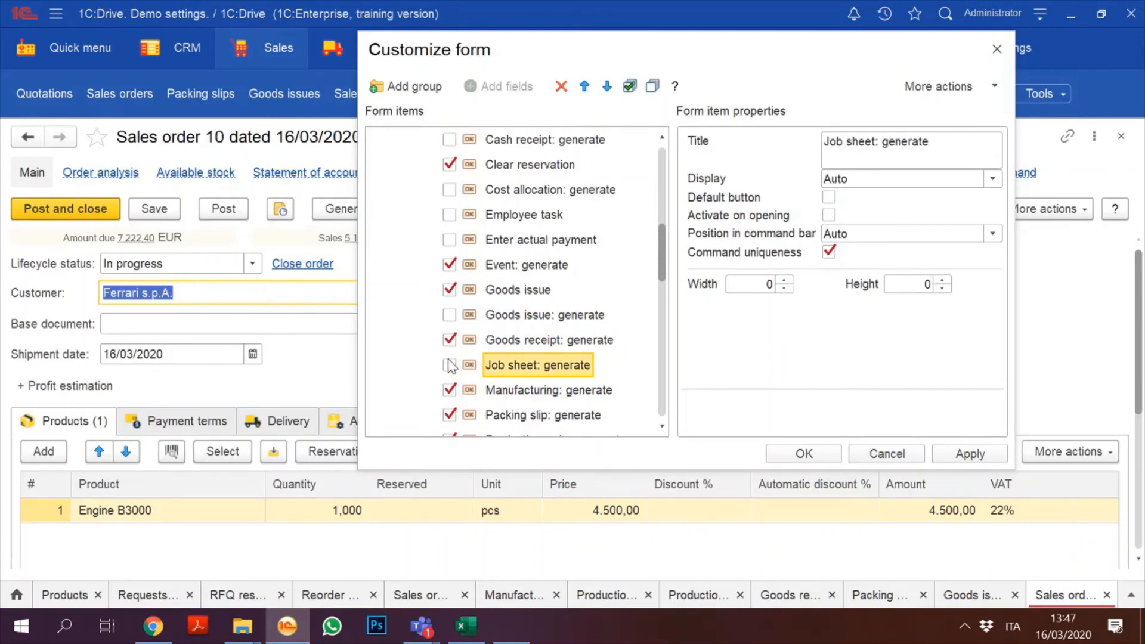
{"action": "scroll", "coordinate": [520, 413], "scroll_direction": "down", "scroll_amount": 4}
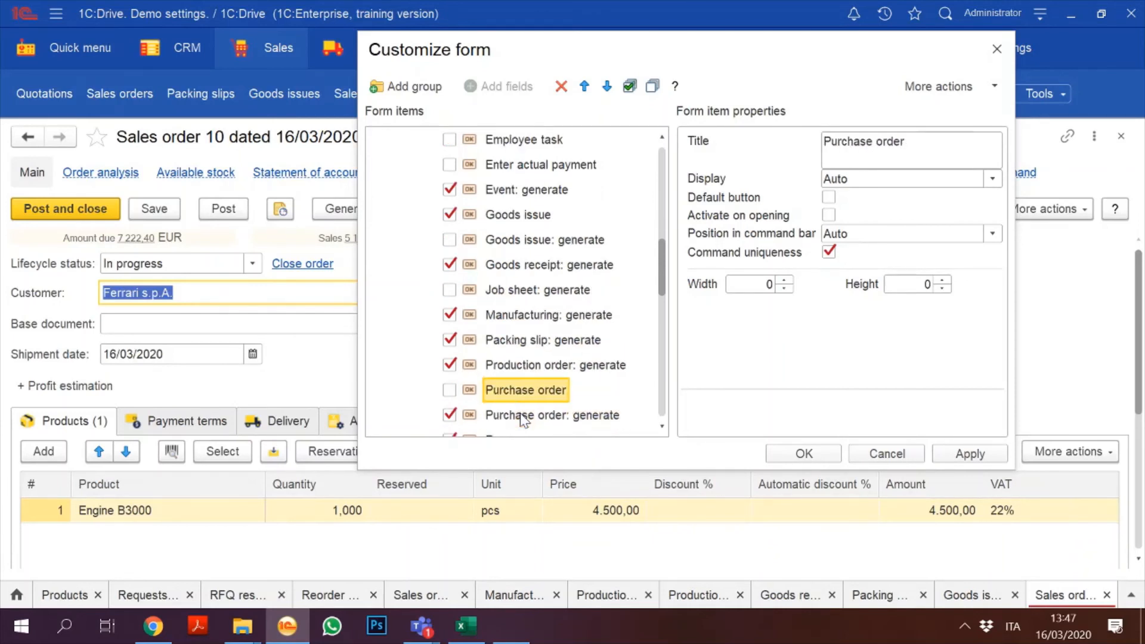
{"action": "scroll", "coordinate": [522, 419], "scroll_direction": "up", "scroll_amount": 2}
{"action": "scroll", "coordinate": [523, 420], "scroll_direction": "down", "scroll_amount": 4}
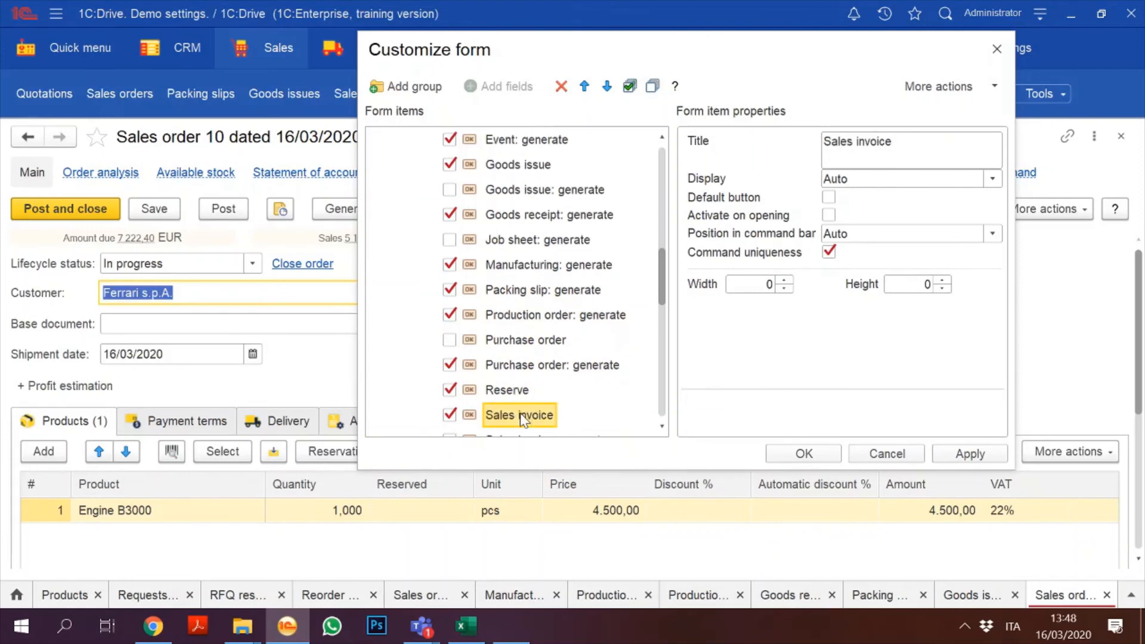
{"action": "scroll", "coordinate": [523, 419], "scroll_direction": "up", "scroll_amount": 1}
{"action": "scroll", "coordinate": [523, 419], "scroll_direction": "down", "scroll_amount": 4}
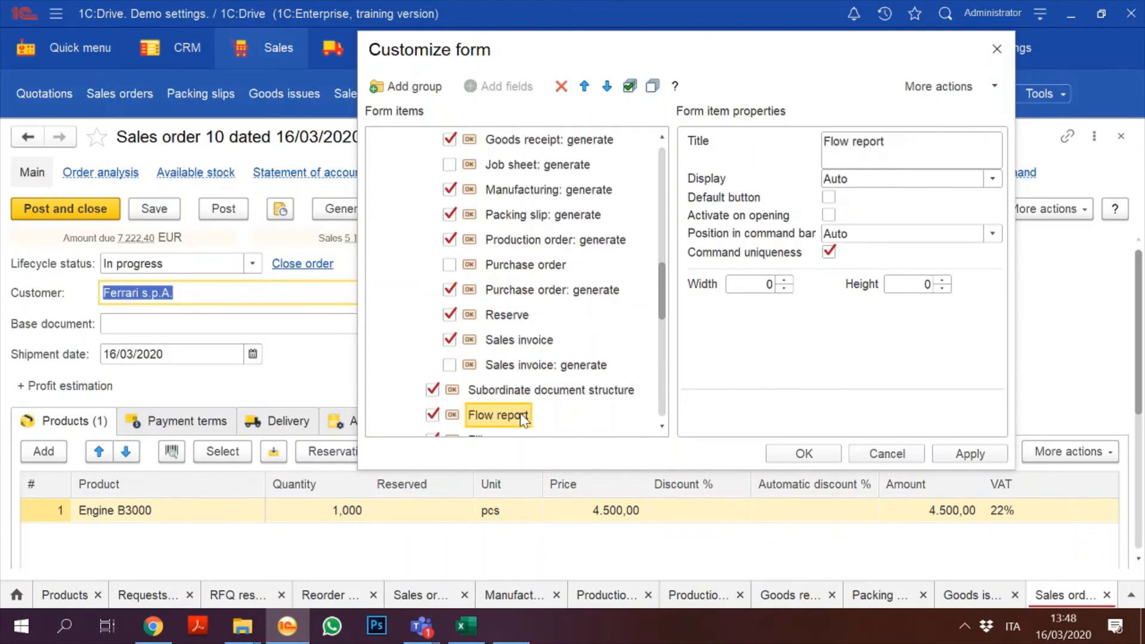
{"action": "scroll", "coordinate": [523, 419], "scroll_direction": "up", "scroll_amount": 1}
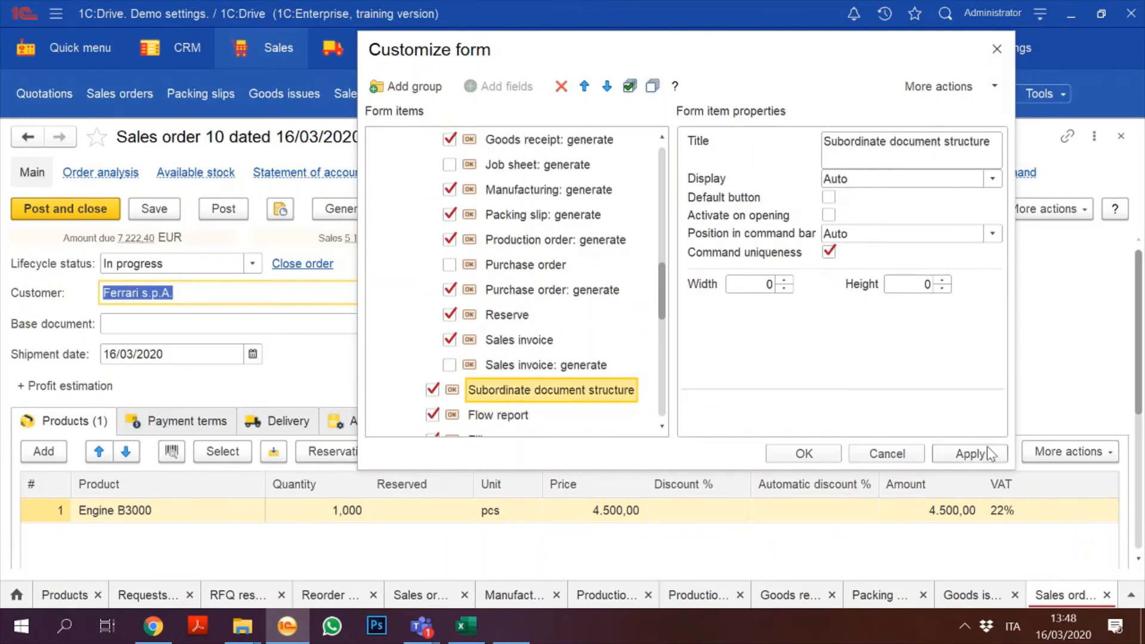
{"action": "left_click", "coordinate": [956, 453]}
{"action": "left_click", "coordinate": [805, 453]}
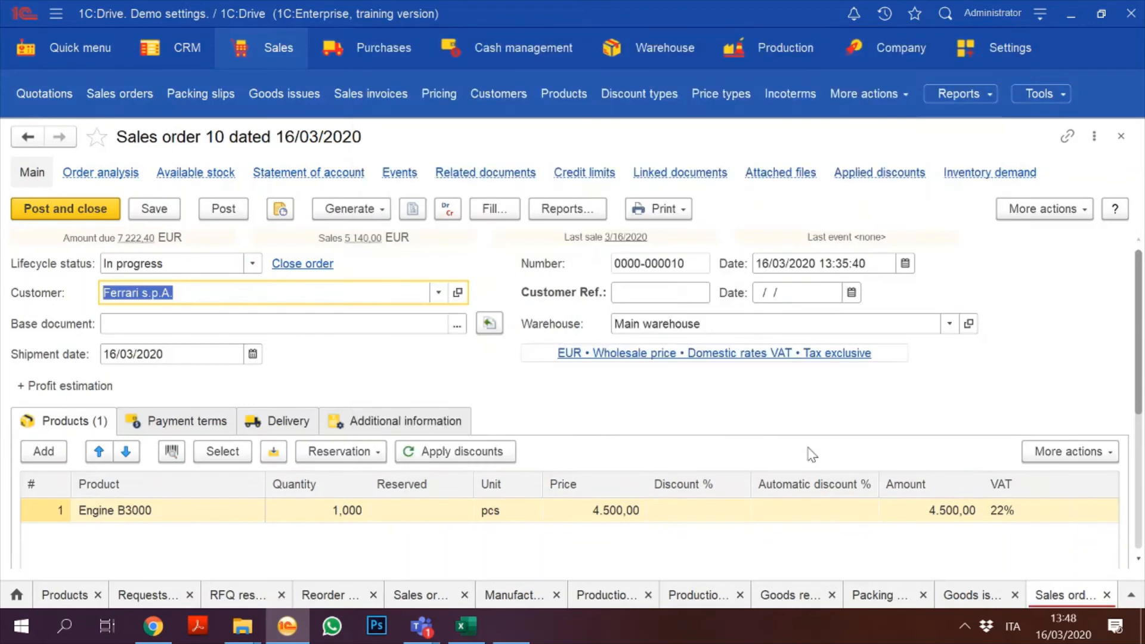
Step: Check the order's generate list, then reopen Customize form via More actions > Change form
{"action": "left_click", "coordinate": [352, 209]}
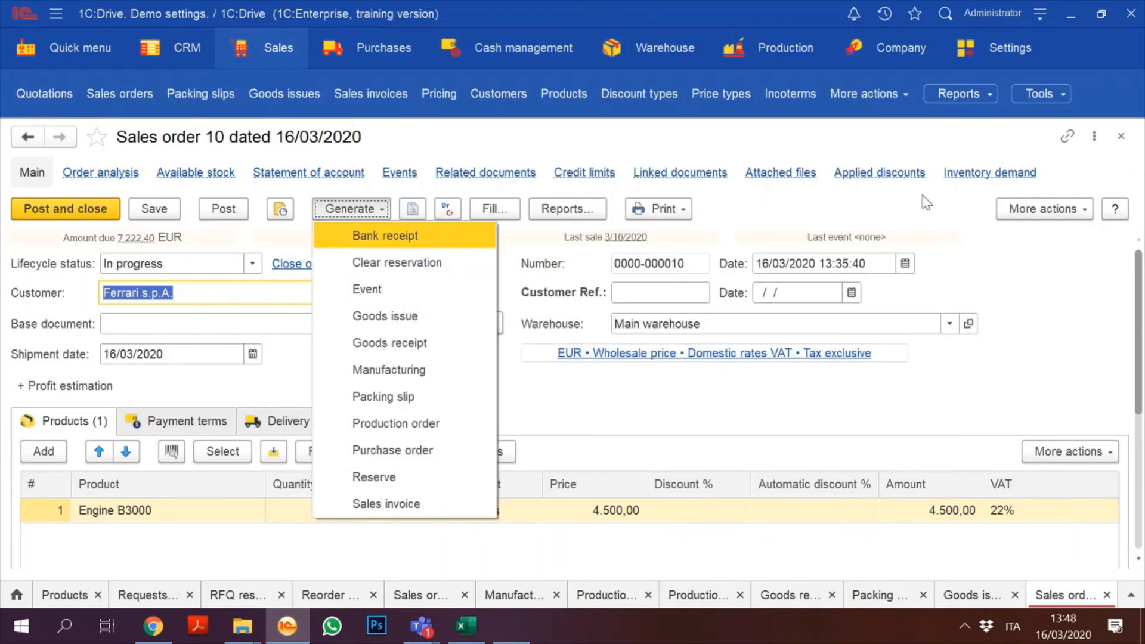
{"action": "left_click", "coordinate": [1027, 210]}
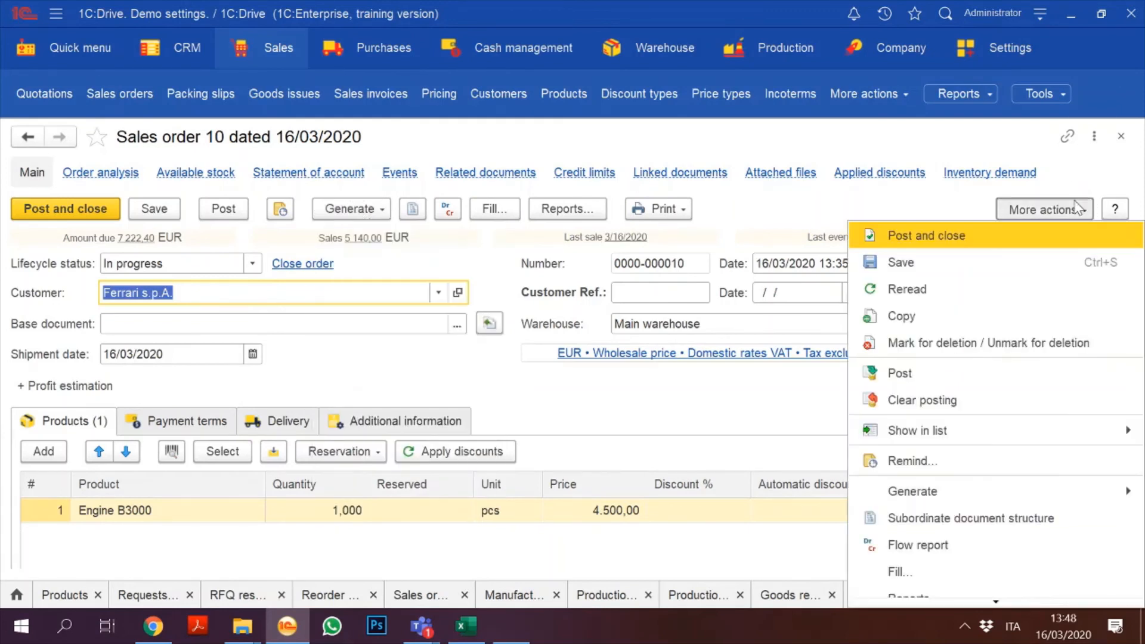
{"action": "key", "text": "Up"}
{"action": "key", "text": "Up"}
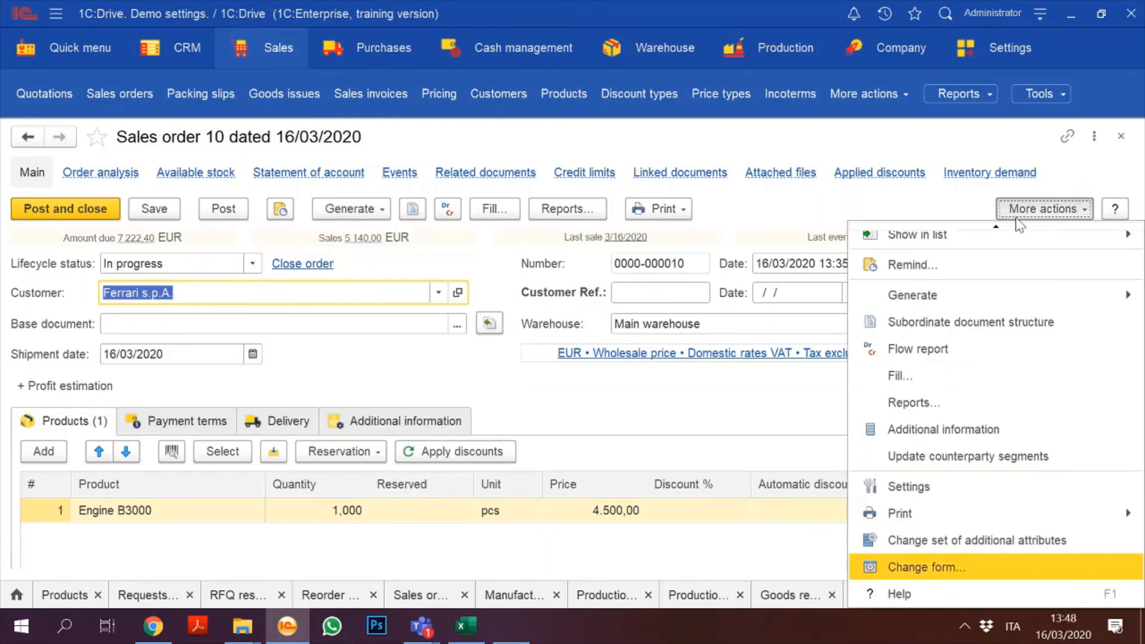
{"action": "key", "text": "Return"}
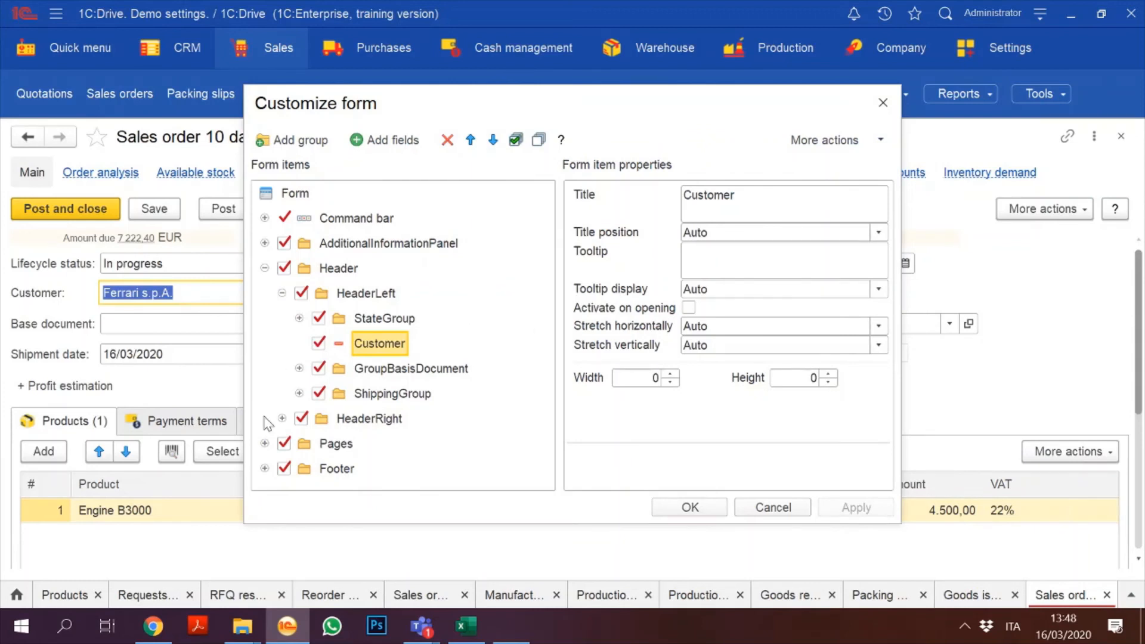
Step: Expand Command bar > GroupGlobalCommands > Generate and select Bank receipt: generate
{"action": "left_click", "coordinate": [265, 219]}
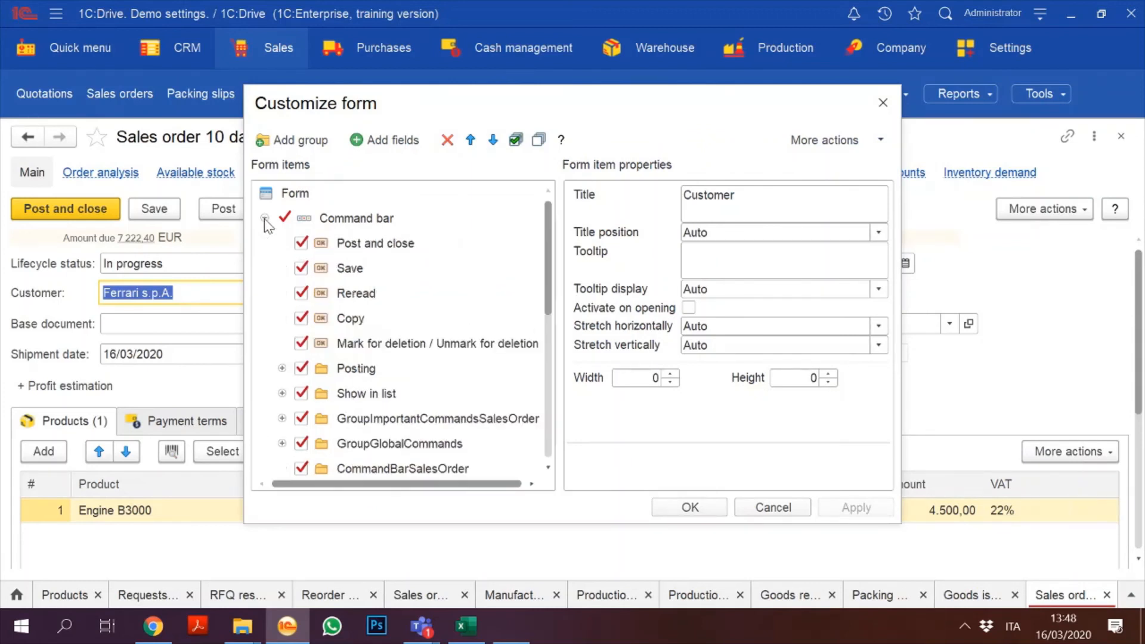
{"action": "left_click", "coordinate": [382, 366]}
{"action": "key", "text": "Down"}
{"action": "key", "text": "Down"}
{"action": "key", "text": "Down"}
{"action": "key", "text": "Down"}
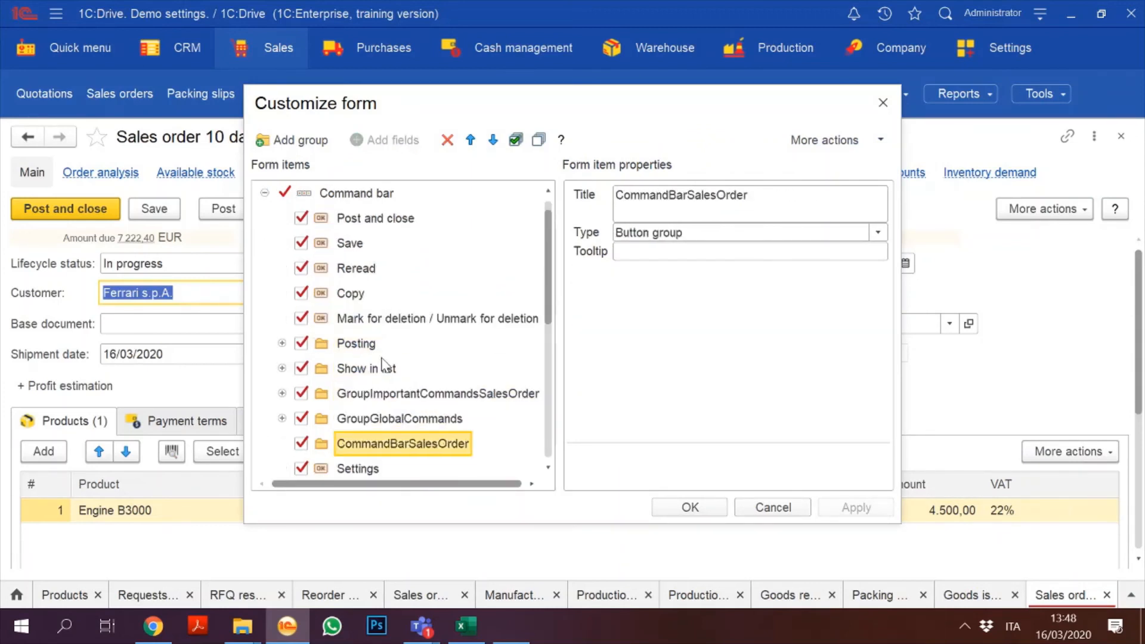
{"action": "key", "text": "Up"}
{"action": "key", "text": "Up"}
{"action": "key", "text": "Down"}
{"action": "key", "text": "Right"}
{"action": "key", "text": "Down"}
{"action": "key", "text": "Down"}
{"action": "key", "text": "Down"}
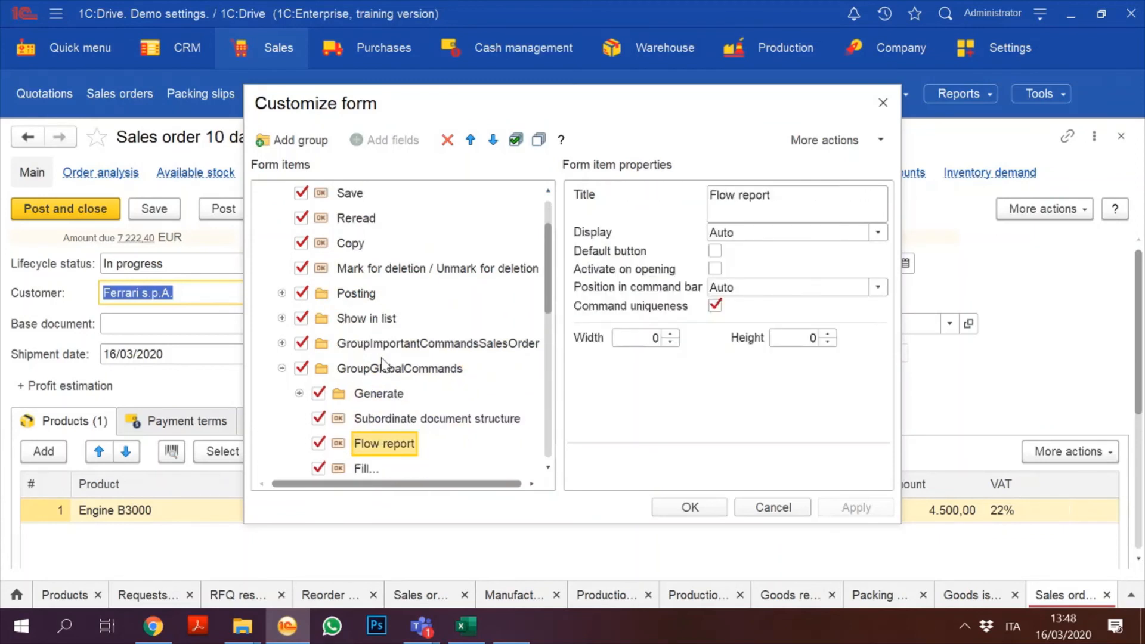
{"action": "key", "text": "Up"}
{"action": "key", "text": "Up"}
{"action": "key", "text": "Right"}
{"action": "key", "text": "Down"}
{"action": "key", "text": "Down"}
{"action": "key", "text": "Down"}
{"action": "key", "text": "Down"}
{"action": "key", "text": "Down"}
{"action": "key", "text": "Down"}
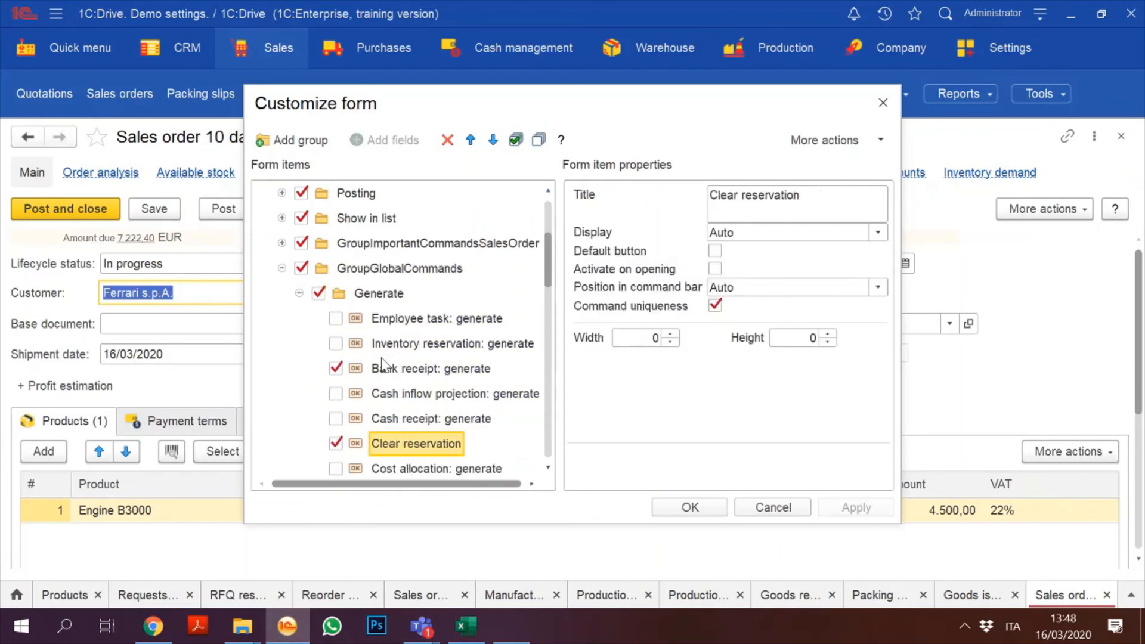
{"action": "key", "text": "Up"}
{"action": "key", "text": "Up"}
{"action": "key", "text": "Up"}
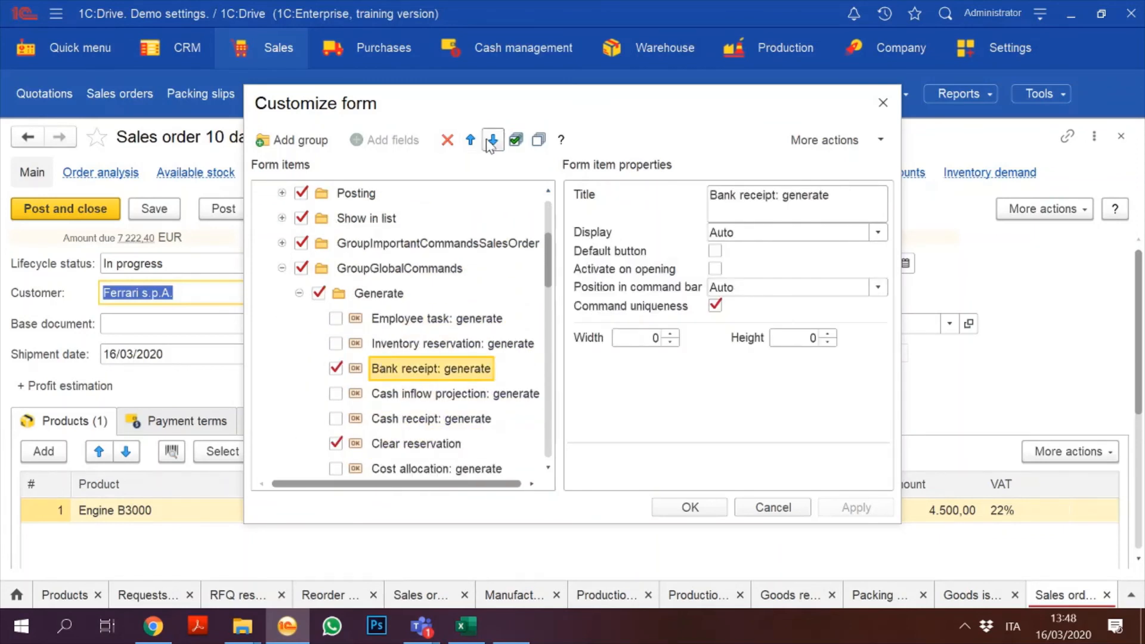
Step: Move Bank receipt: generate seven positions down the Generate list
{"action": "left_click", "coordinate": [492, 140]}
{"action": "left_click", "coordinate": [492, 140]}
{"action": "left_click", "coordinate": [491, 140]}
{"action": "left_click", "coordinate": [492, 140]}
{"action": "left_click", "coordinate": [492, 140]}
{"action": "left_click", "coordinate": [492, 140]}
{"action": "left_click", "coordinate": [492, 140]}
{"action": "left_click", "coordinate": [492, 140]}
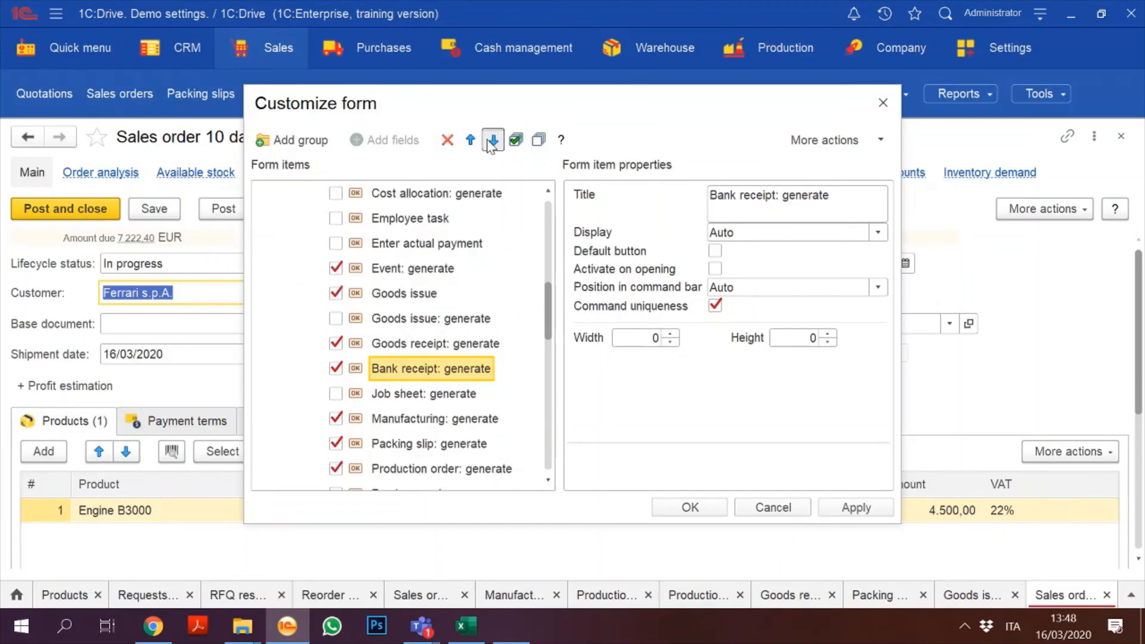
{"action": "left_click", "coordinate": [492, 140]}
{"action": "left_click", "coordinate": [492, 141]}
{"action": "left_click", "coordinate": [492, 140]}
{"action": "left_click", "coordinate": [492, 140]}
{"action": "left_click", "coordinate": [492, 141]}
{"action": "left_click", "coordinate": [492, 140]}
{"action": "left_click", "coordinate": [491, 140]}
{"action": "left_click", "coordinate": [492, 140]}
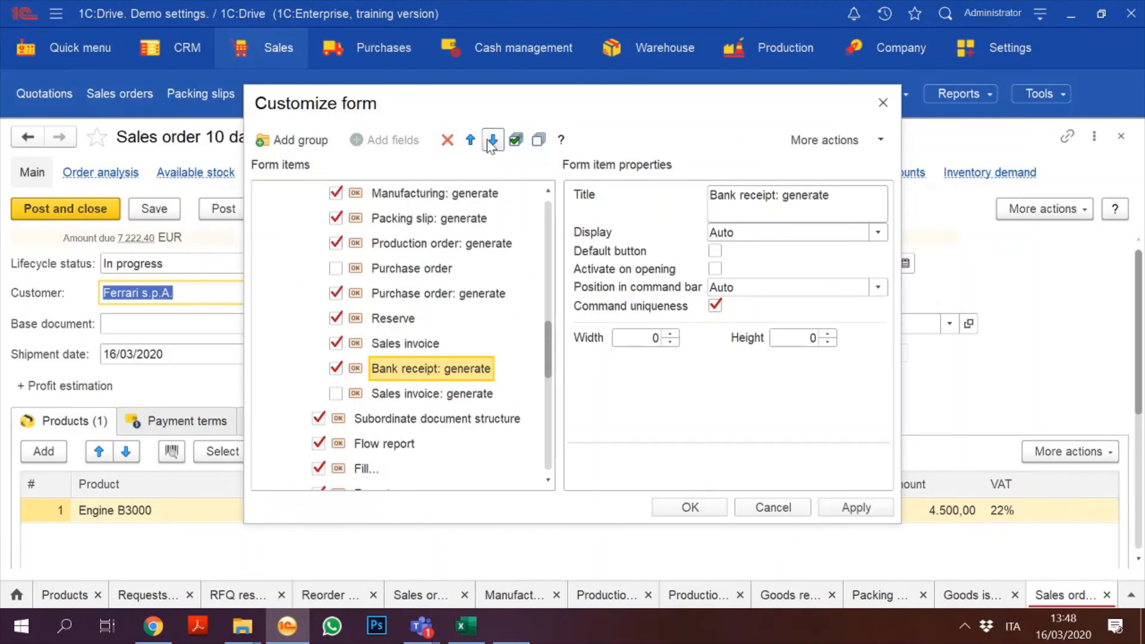
Step: Move Sales invoice up to sit right after Goods issue, then apply and OK
{"action": "left_click", "coordinate": [377, 348]}
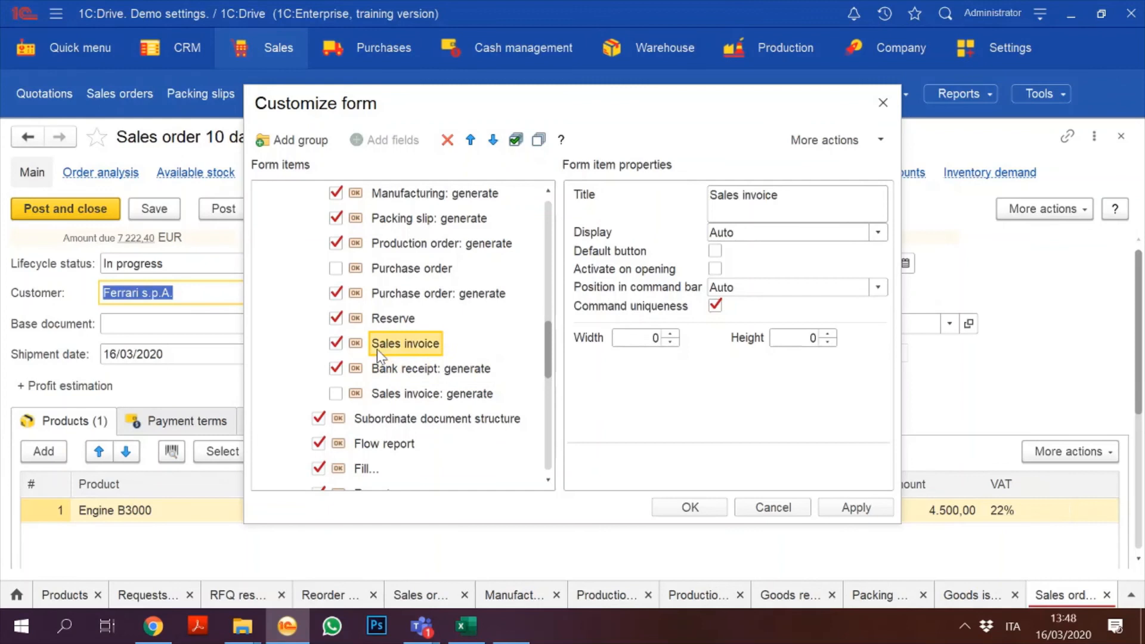
{"action": "left_click", "coordinate": [470, 140]}
{"action": "left_click", "coordinate": [470, 140]}
{"action": "left_click", "coordinate": [470, 140]}
{"action": "left_click", "coordinate": [470, 140]}
{"action": "left_click", "coordinate": [470, 140]}
{"action": "left_click", "coordinate": [470, 140]}
{"action": "left_click", "coordinate": [470, 140]}
{"action": "left_click", "coordinate": [469, 140]}
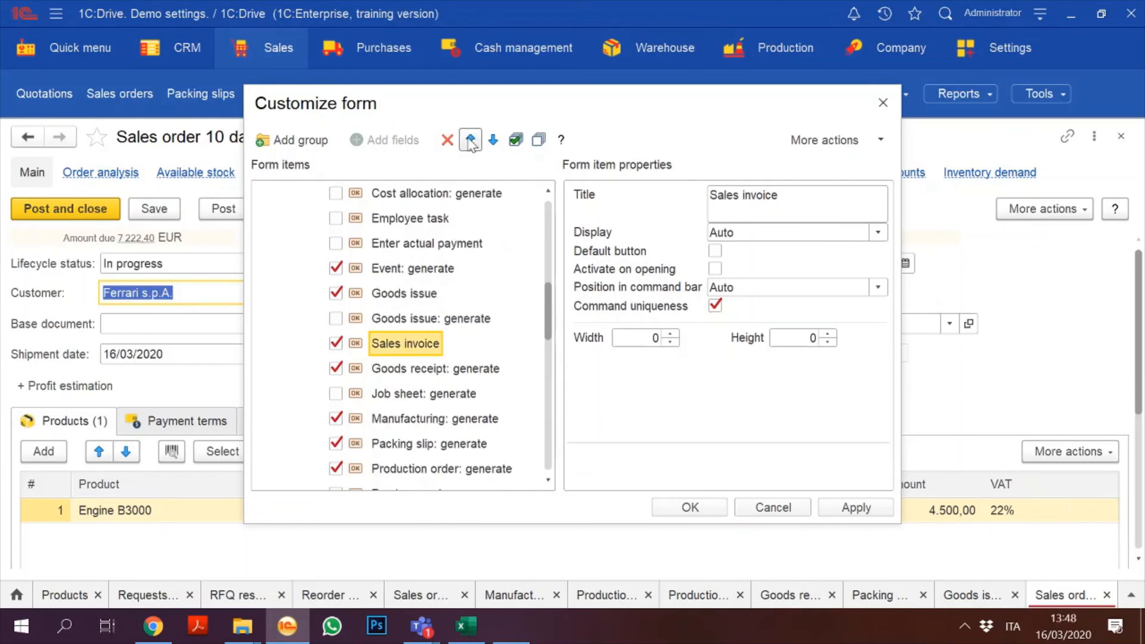
{"action": "left_click", "coordinate": [470, 140]}
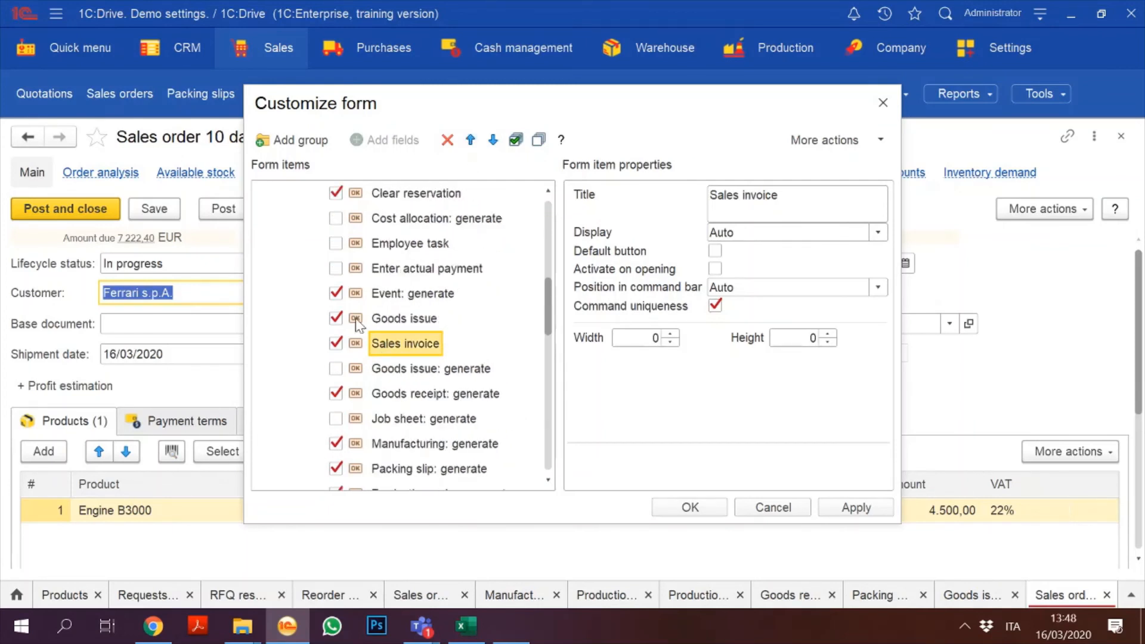
{"action": "left_click", "coordinate": [404, 301]}
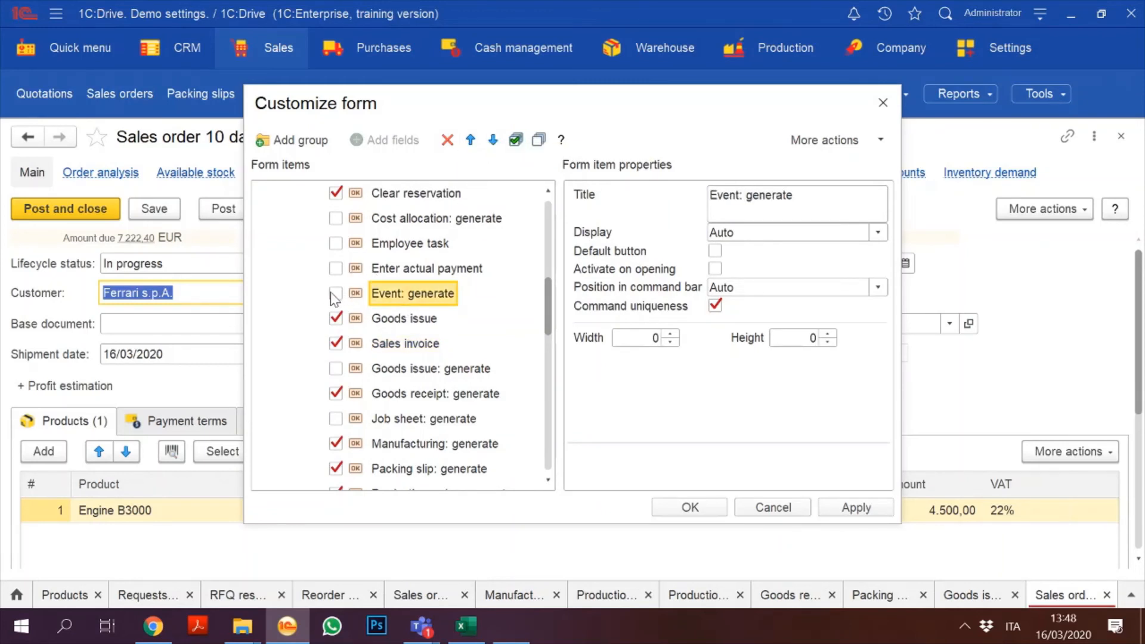
{"action": "left_click", "coordinate": [853, 508]}
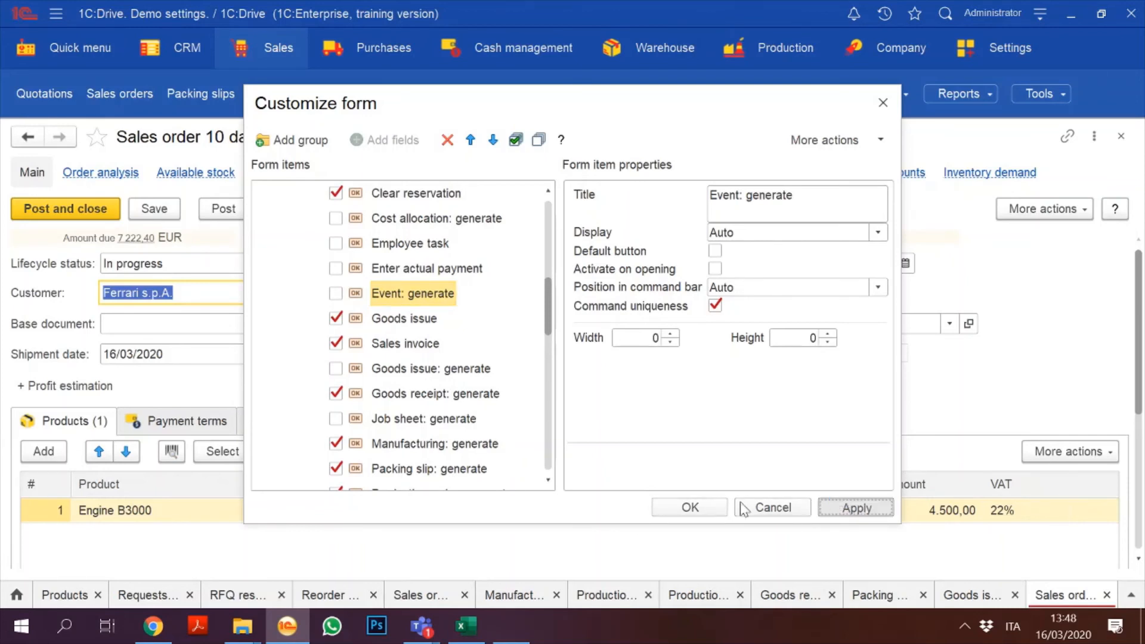
{"action": "left_click", "coordinate": [715, 508]}
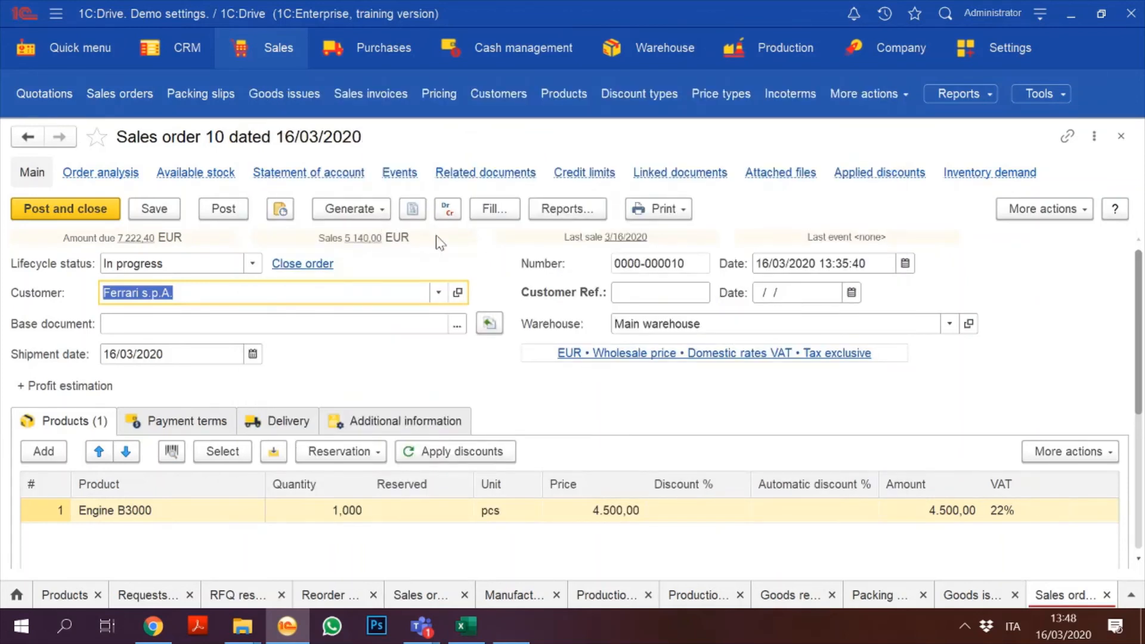
{"action": "left_click", "coordinate": [1075, 211]}
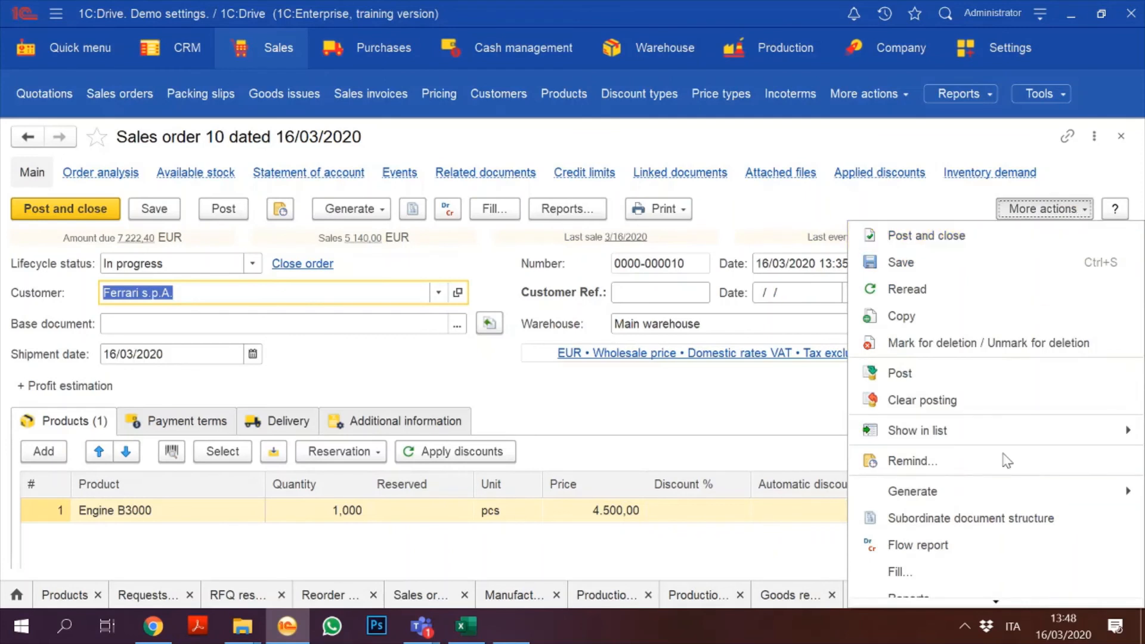
{"action": "key", "text": "Up"}
{"action": "key", "text": "Up"}
{"action": "key", "text": "Up"}
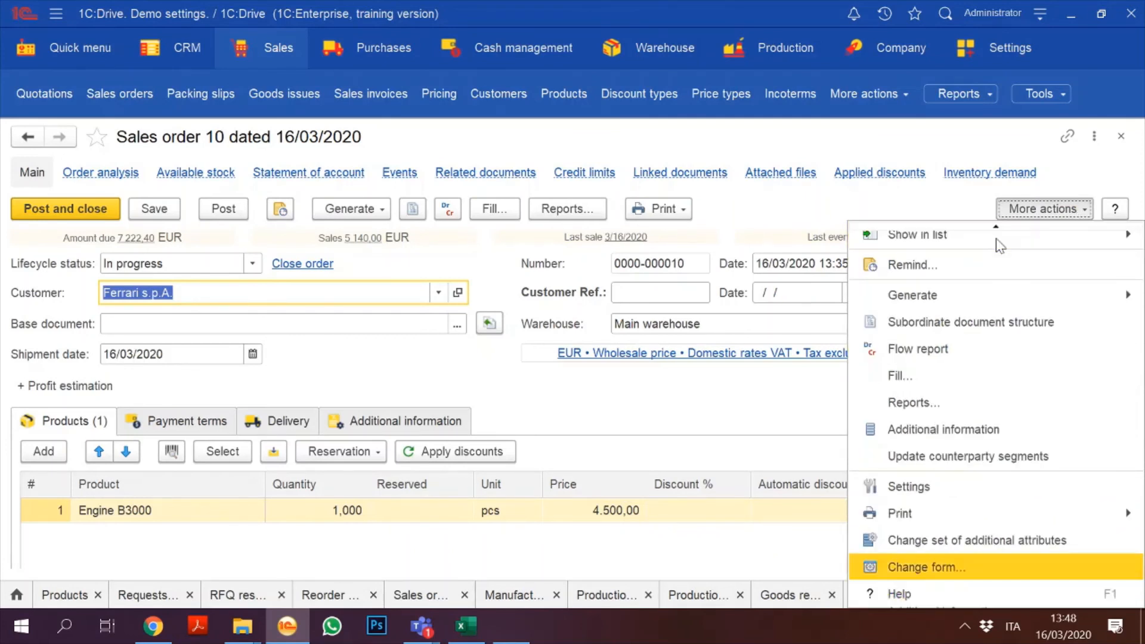
{"action": "key", "text": "Return"}
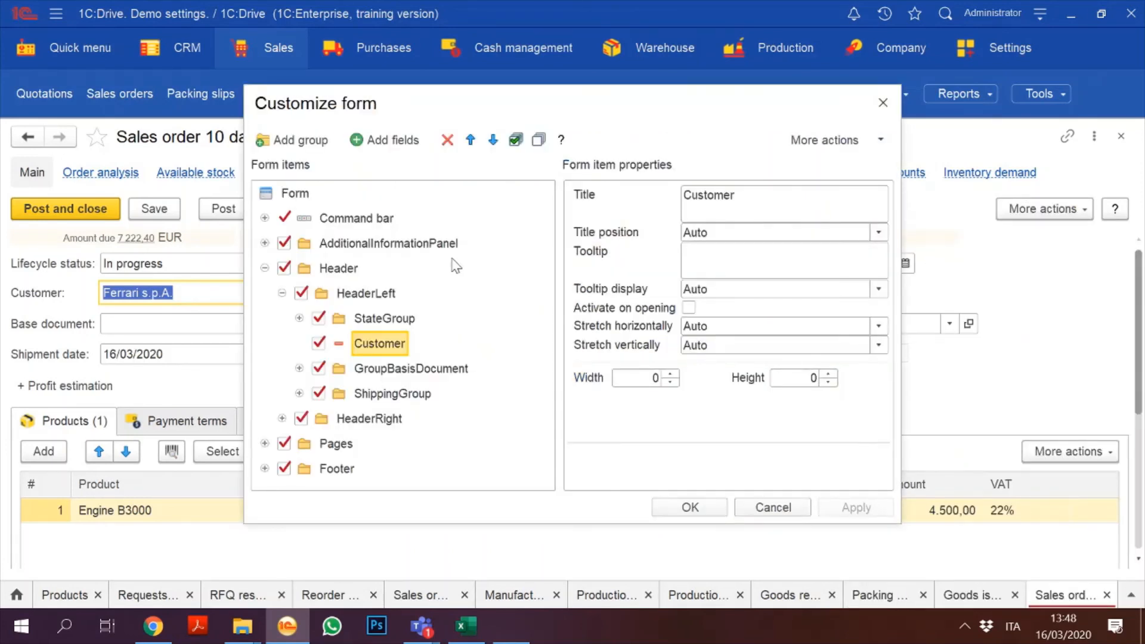
{"action": "left_click", "coordinate": [266, 443]}
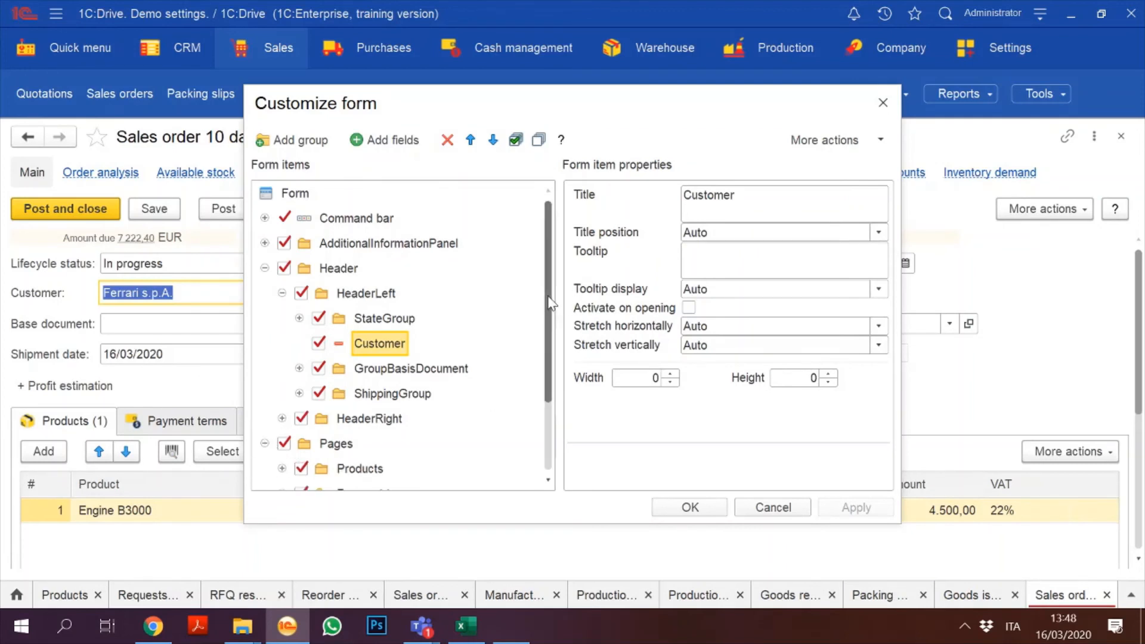
{"action": "left_click_drag", "start_coordinate": [555, 305], "coordinate": [558, 373]}
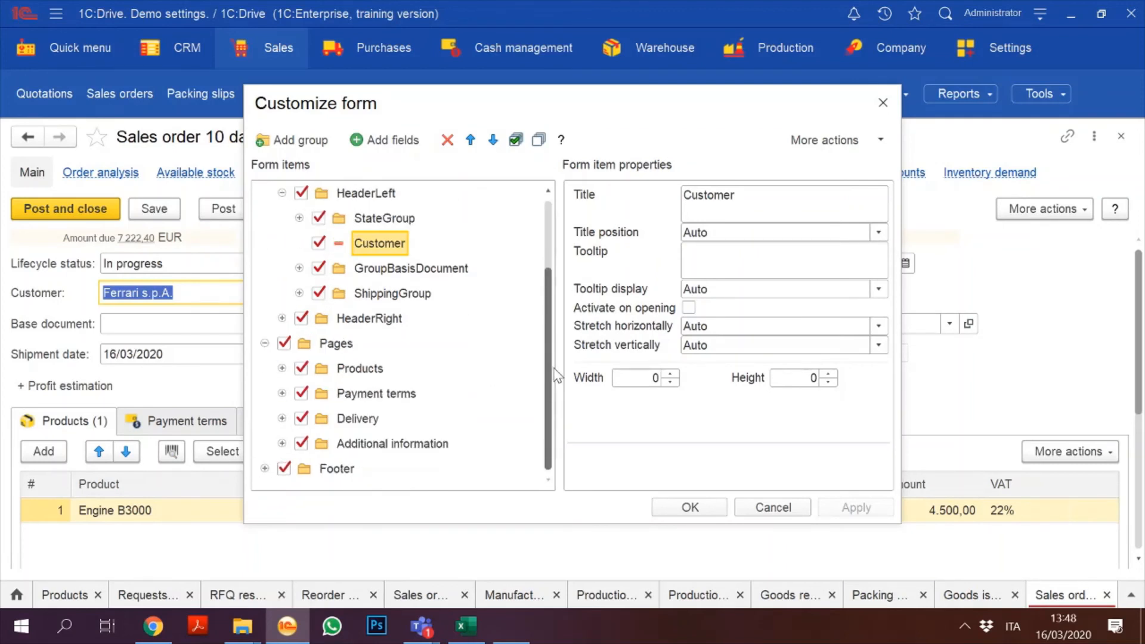
{"action": "left_click", "coordinate": [283, 444]}
{"action": "left_click", "coordinate": [372, 443]}
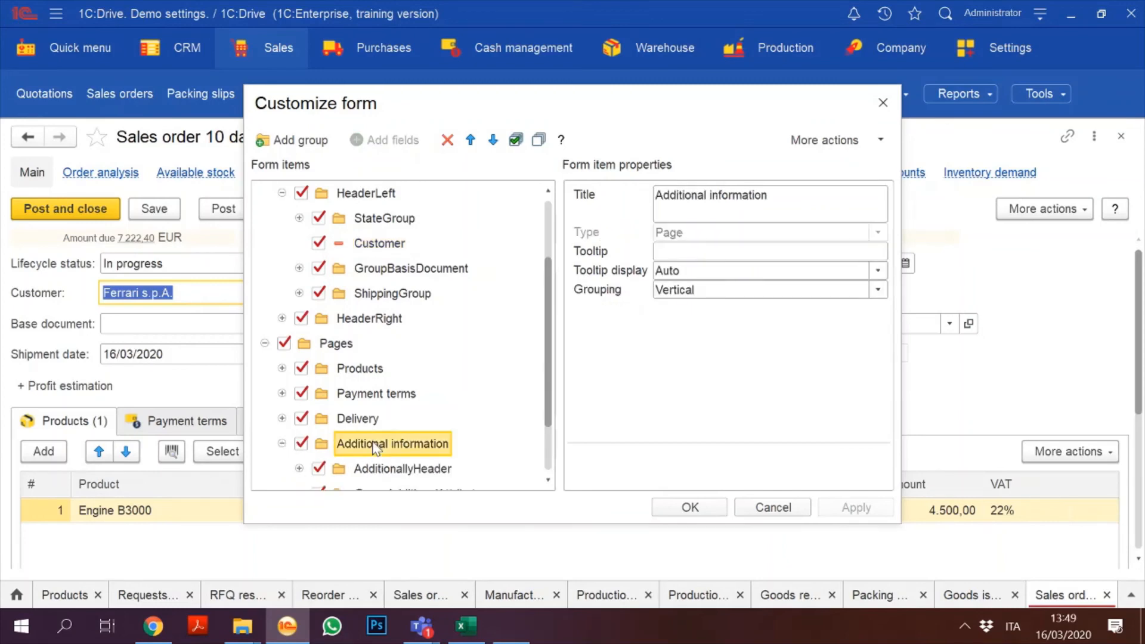
{"action": "key", "text": "Down"}
{"action": "key", "text": "Down"}
{"action": "key", "text": "Down"}
{"action": "key", "text": "Up"}
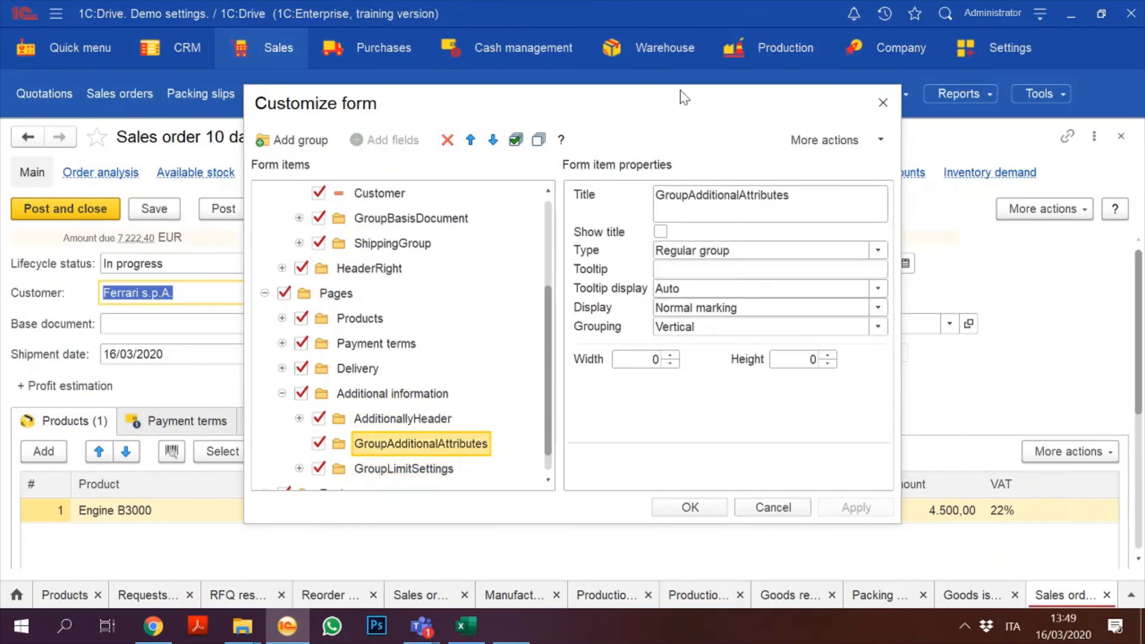
{"action": "left_click_drag", "start_coordinate": [647, 106], "coordinate": [761, 58]}
{"action": "left_click_drag", "start_coordinate": [660, 316], "coordinate": [672, 209]}
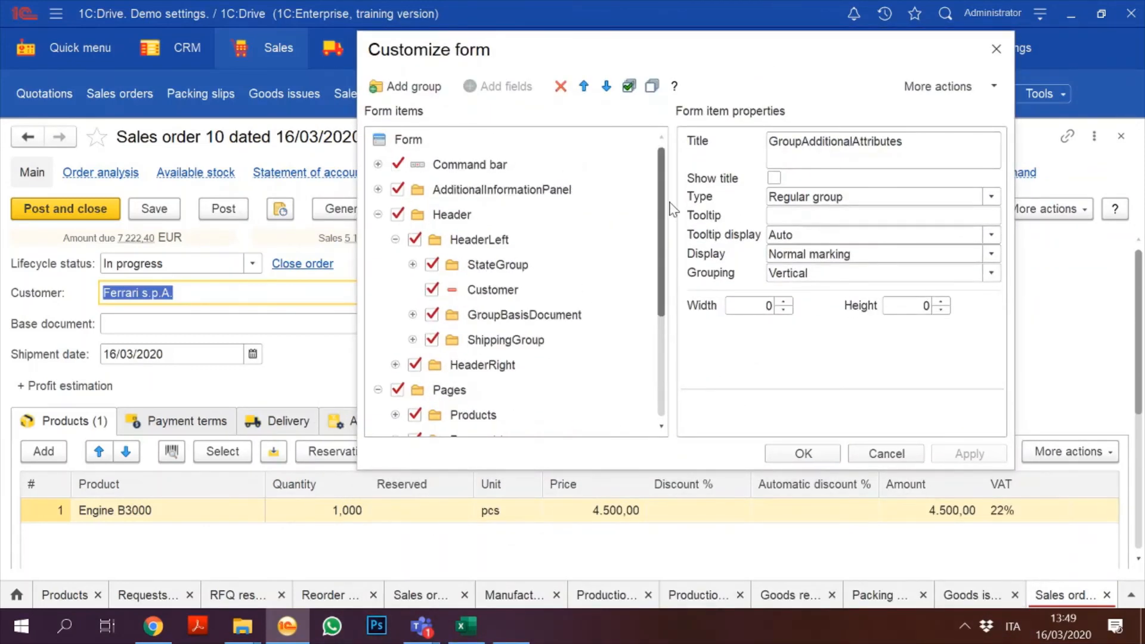
{"action": "left_click", "coordinate": [396, 240]}
{"action": "left_click", "coordinate": [395, 264]}
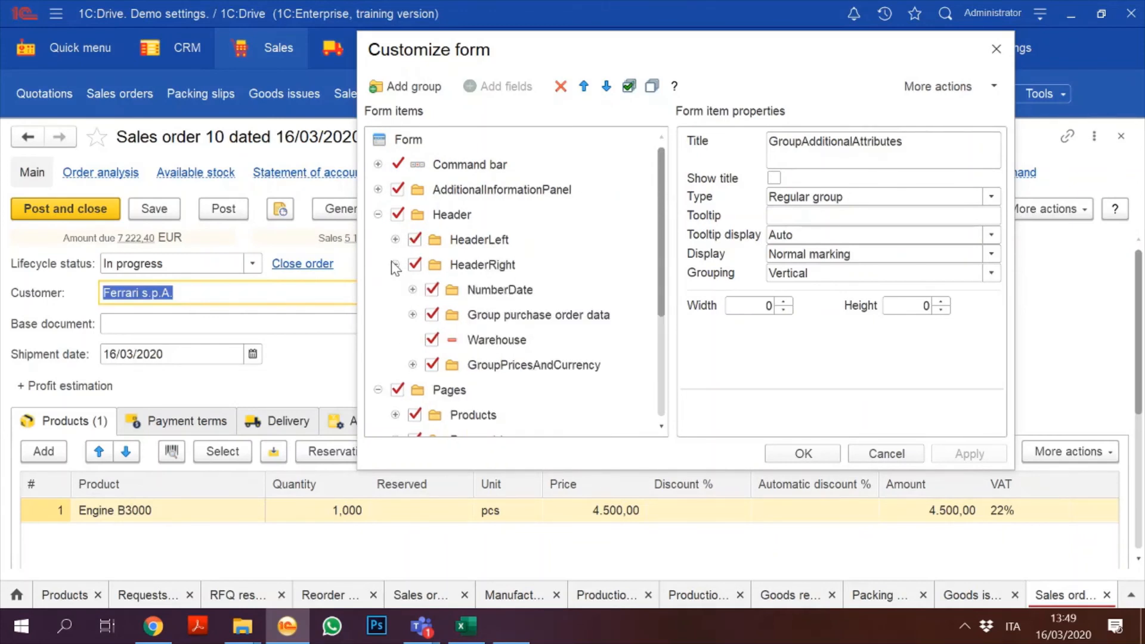
{"action": "left_click", "coordinate": [413, 315]}
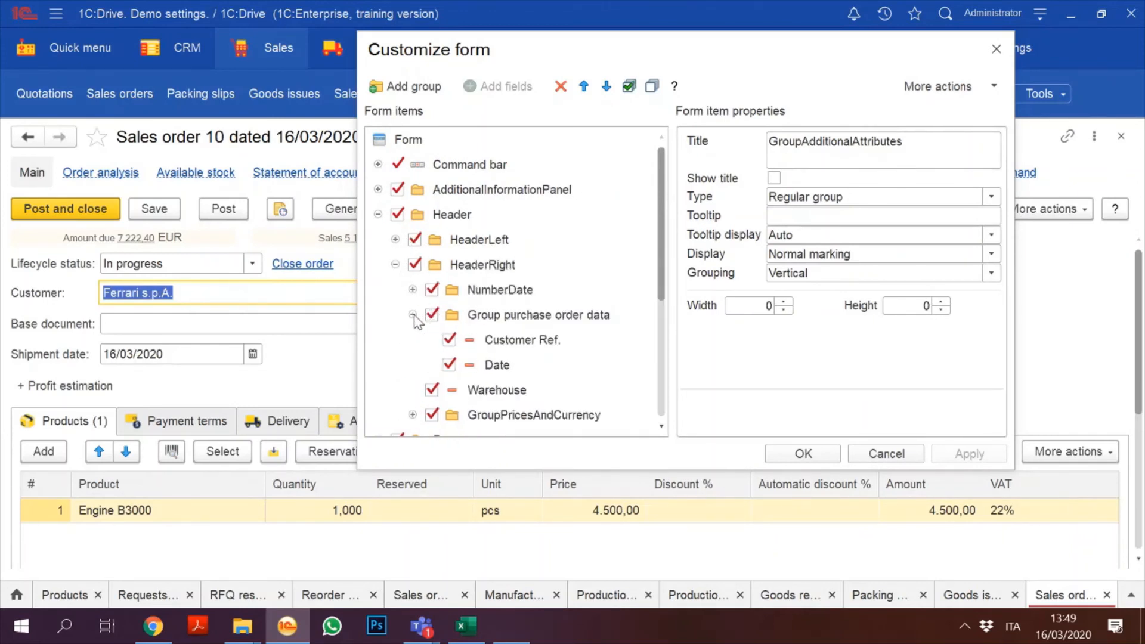
{"action": "left_click", "coordinate": [412, 314]}
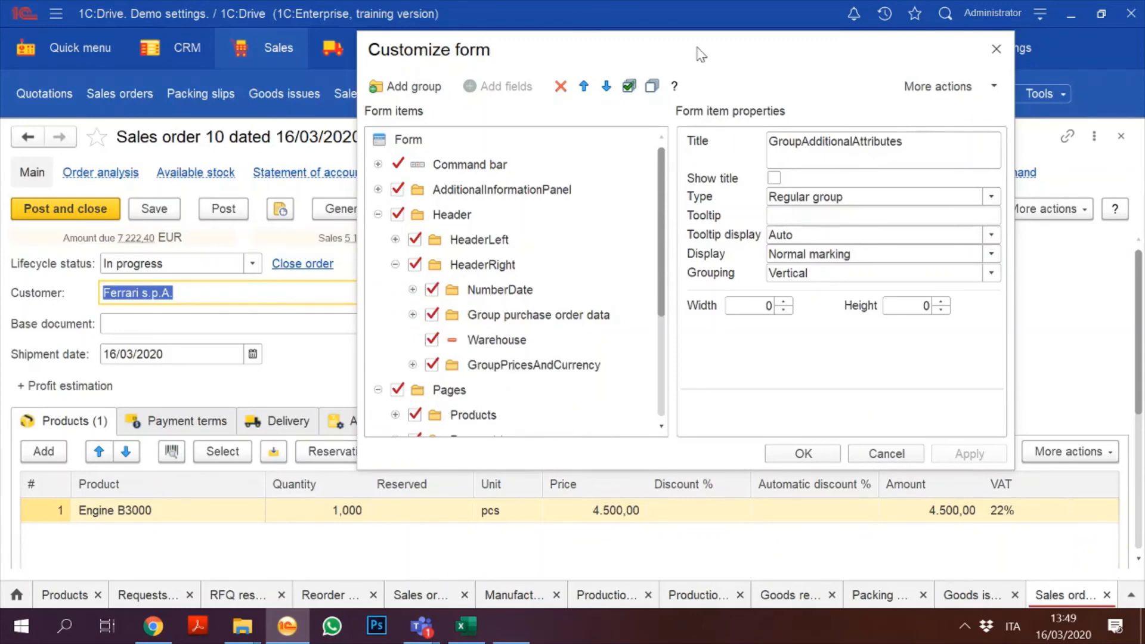
{"action": "left_click_drag", "start_coordinate": [701, 55], "coordinate": [458, 67]}
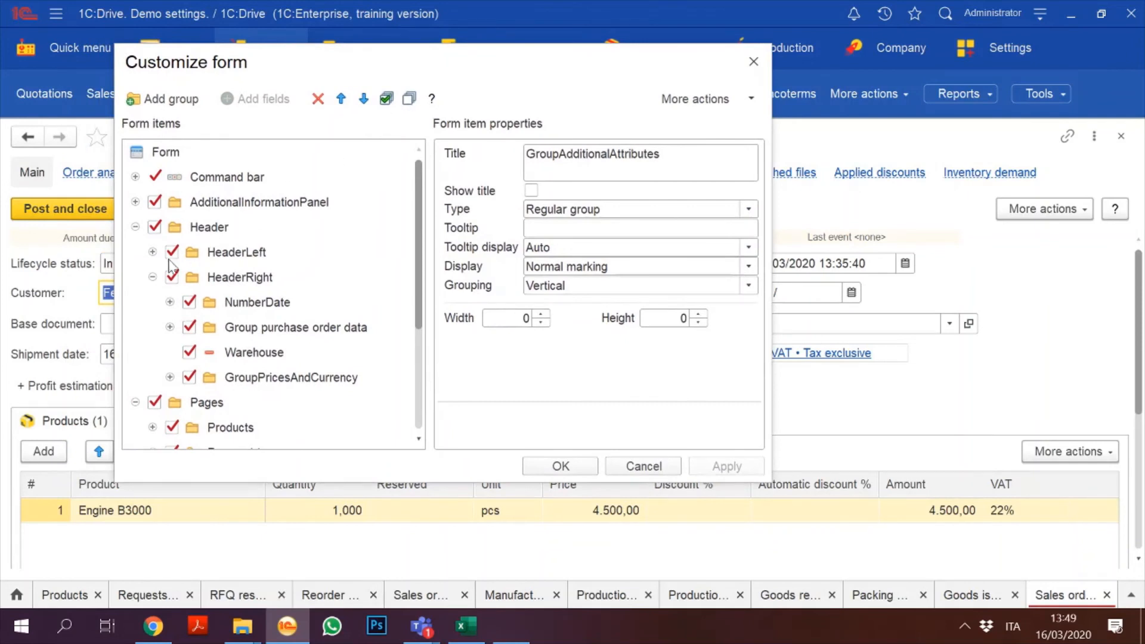
{"action": "left_click", "coordinate": [191, 331]}
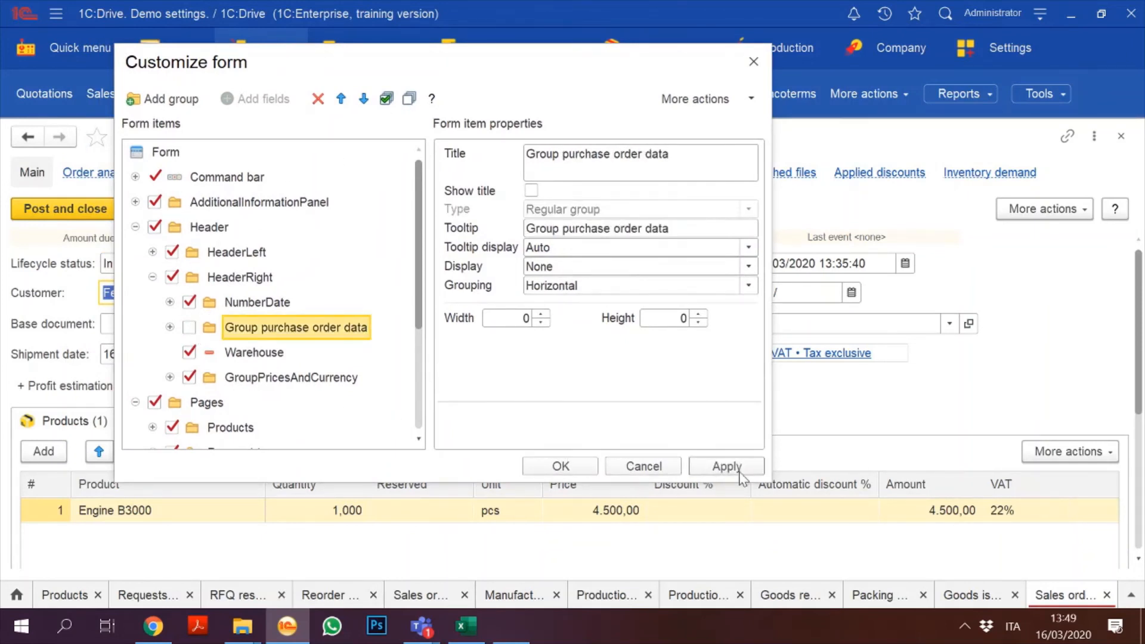
{"action": "left_click", "coordinate": [726, 466]}
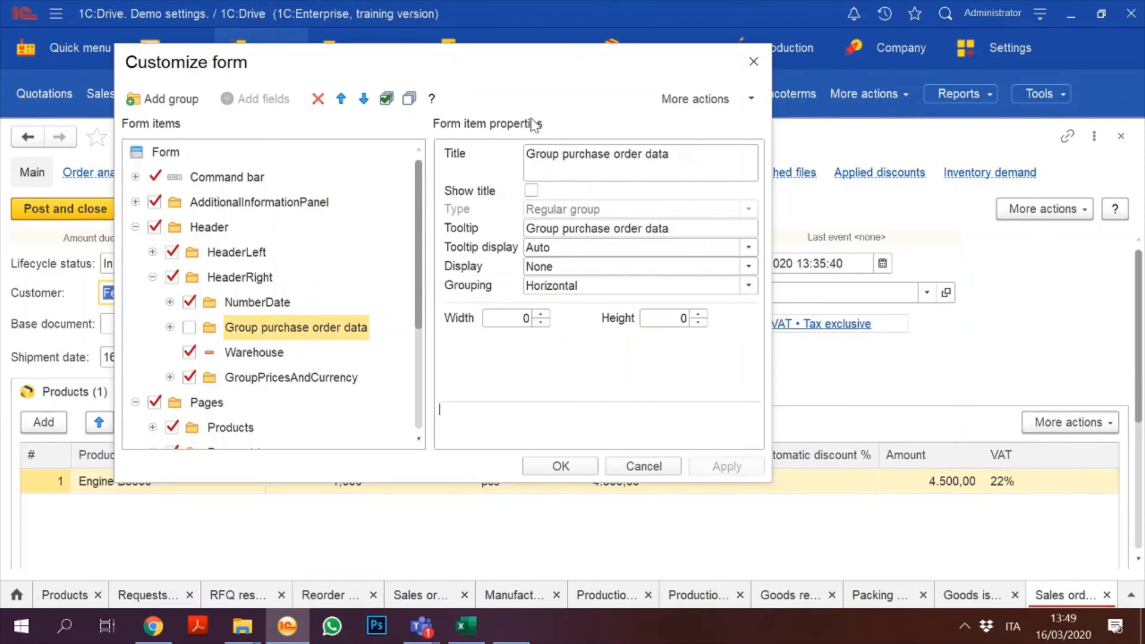
{"action": "left_click_drag", "start_coordinate": [523, 72], "coordinate": [660, 70]}
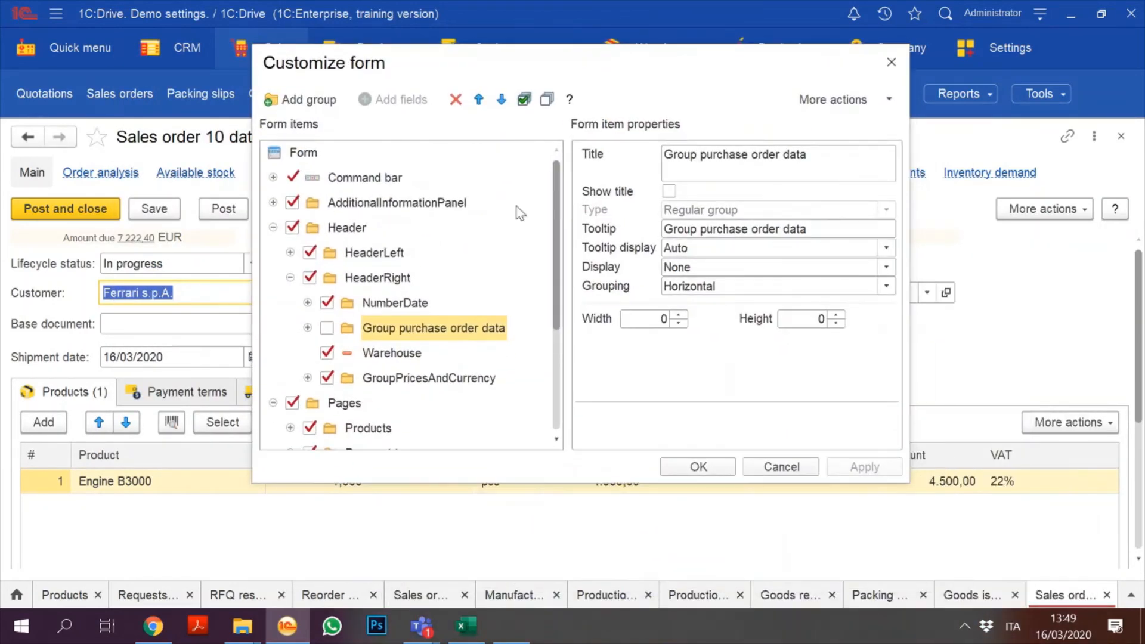
{"action": "left_click", "coordinate": [327, 328]}
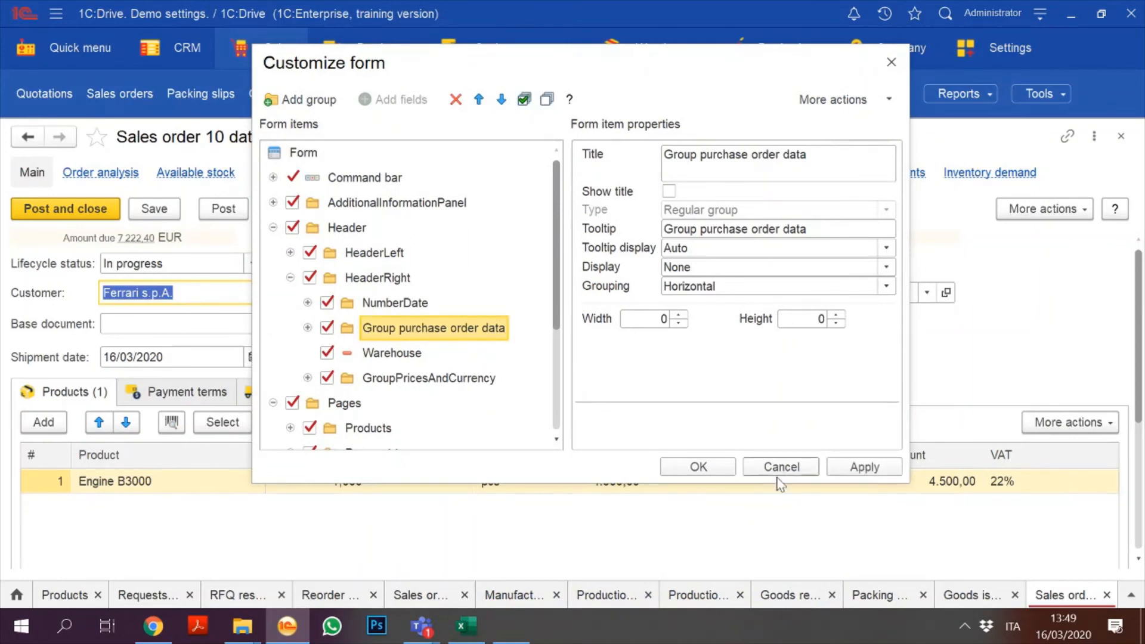
{"action": "left_click", "coordinate": [859, 467]}
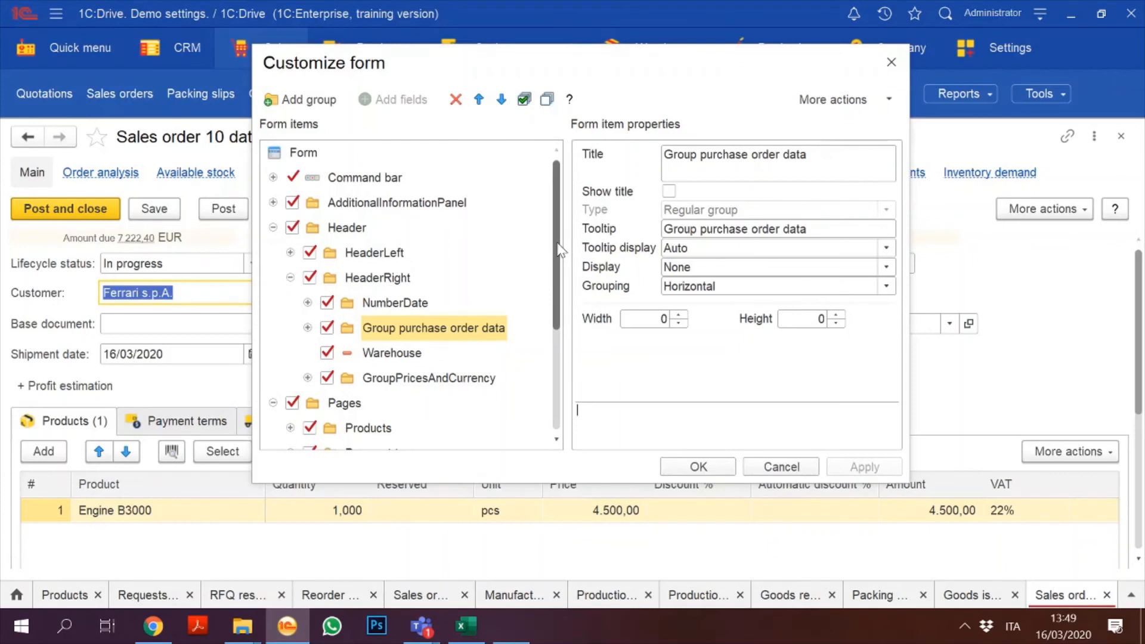
{"action": "left_click_drag", "start_coordinate": [559, 249], "coordinate": [565, 382]}
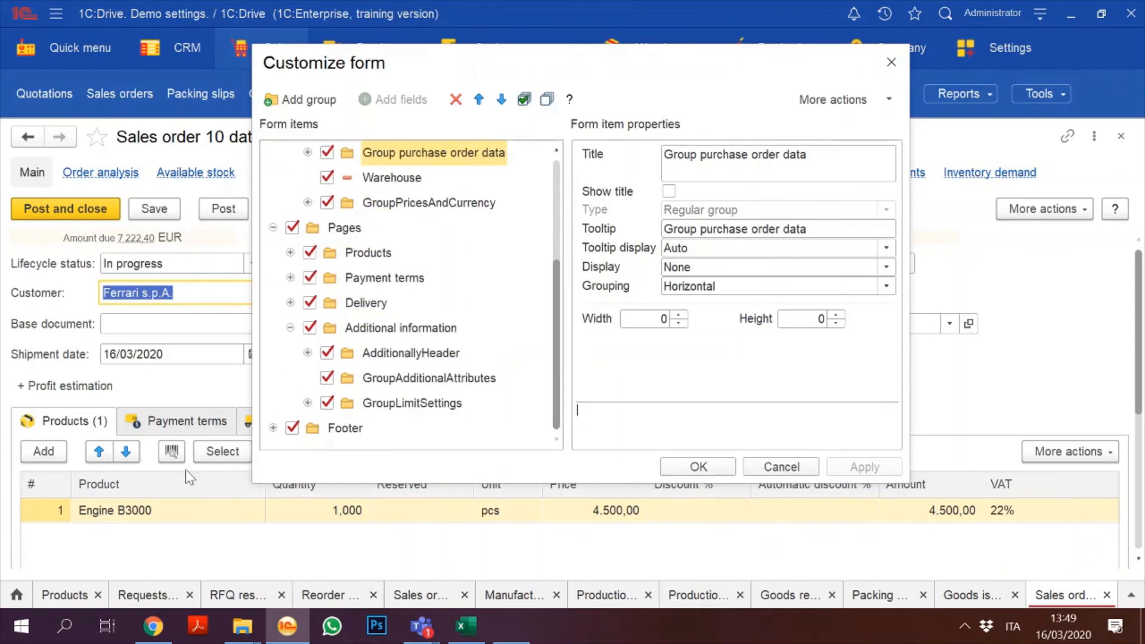
Step: Untick the GL accounts column under Pages > Products > Products and save with OK
{"action": "left_click", "coordinate": [289, 252]}
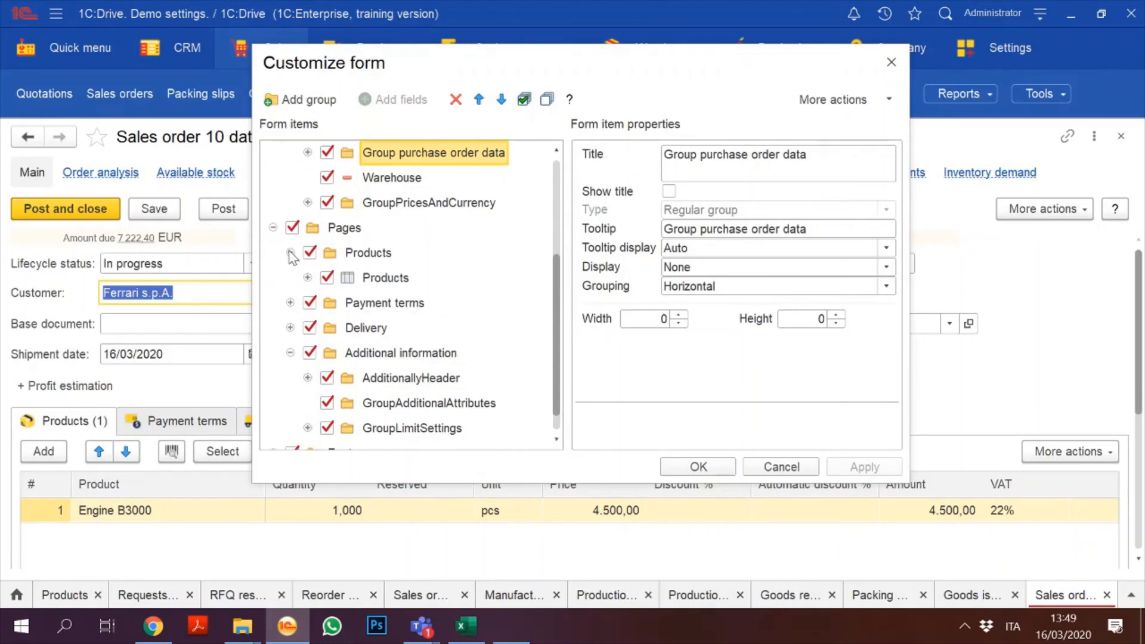
{"action": "left_click", "coordinate": [308, 278]}
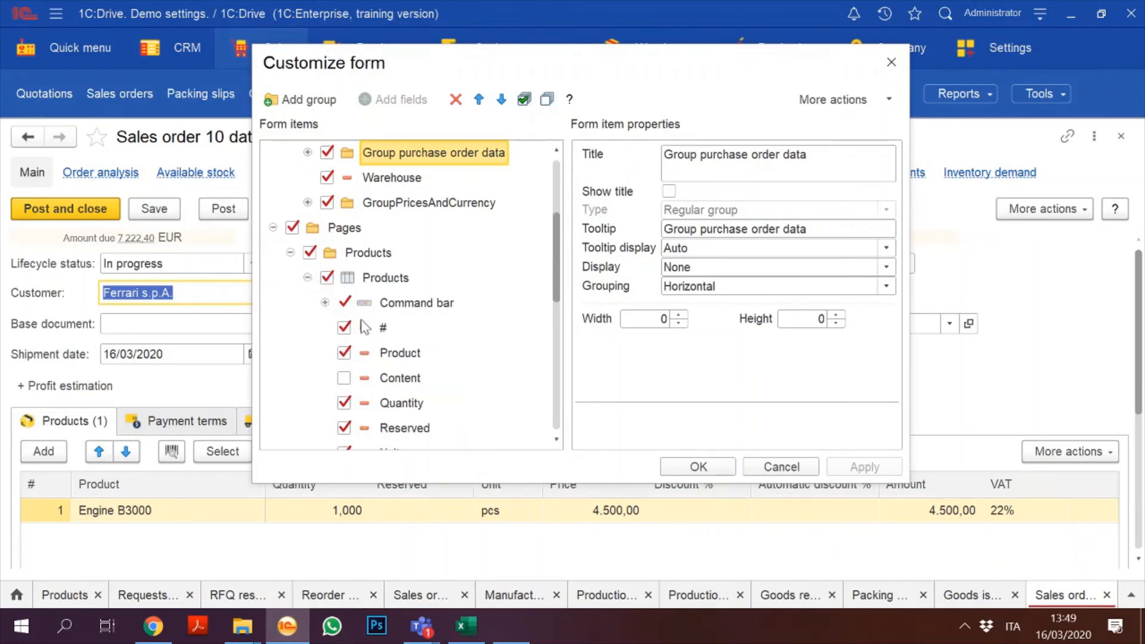
{"action": "left_click", "coordinate": [387, 361]}
{"action": "key", "text": "Down"}
{"action": "key", "text": "Down"}
{"action": "key", "text": "Down"}
{"action": "key", "text": "Down"}
{"action": "key", "text": "Down"}
{"action": "key", "text": "Down"}
{"action": "key", "text": "Down"}
{"action": "key", "text": "Down"}
{"action": "key", "text": "Down"}
{"action": "key", "text": "Down"}
{"action": "key", "text": "Down"}
{"action": "key", "text": "Down"}
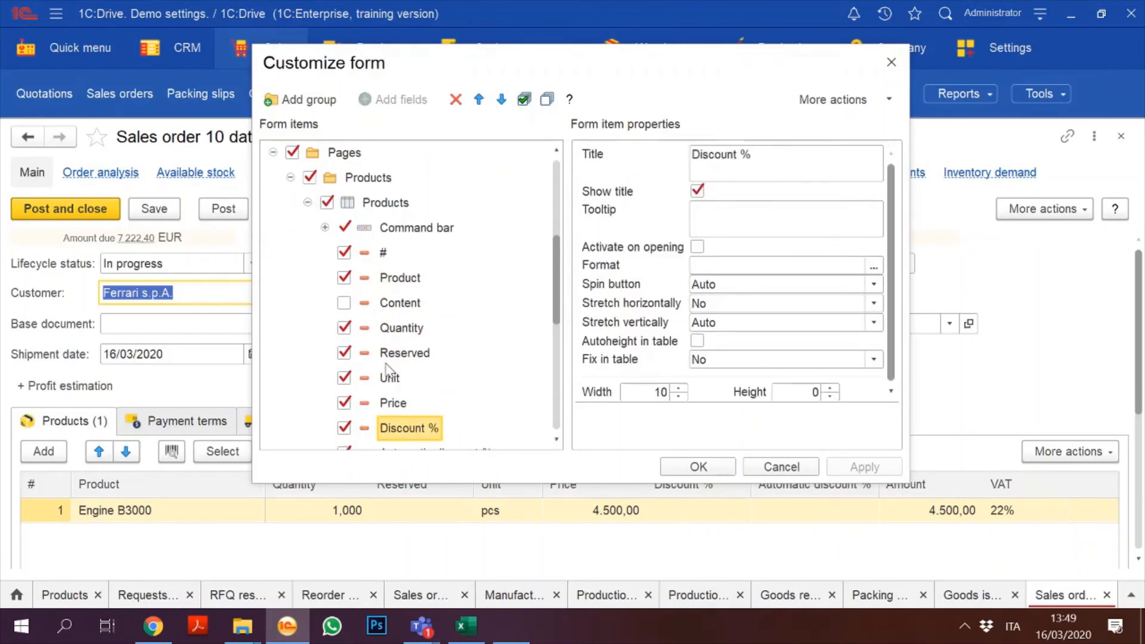
{"action": "key", "text": "Up"}
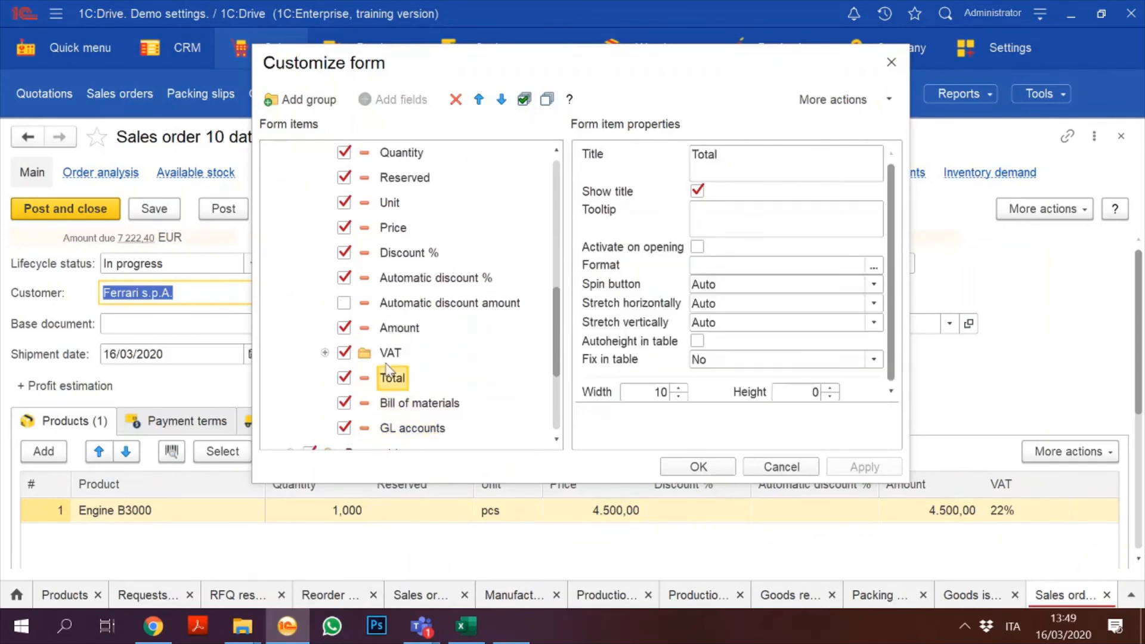
{"action": "key", "text": "Down"}
{"action": "key", "text": "Down"}
{"action": "left_click", "coordinate": [348, 427]}
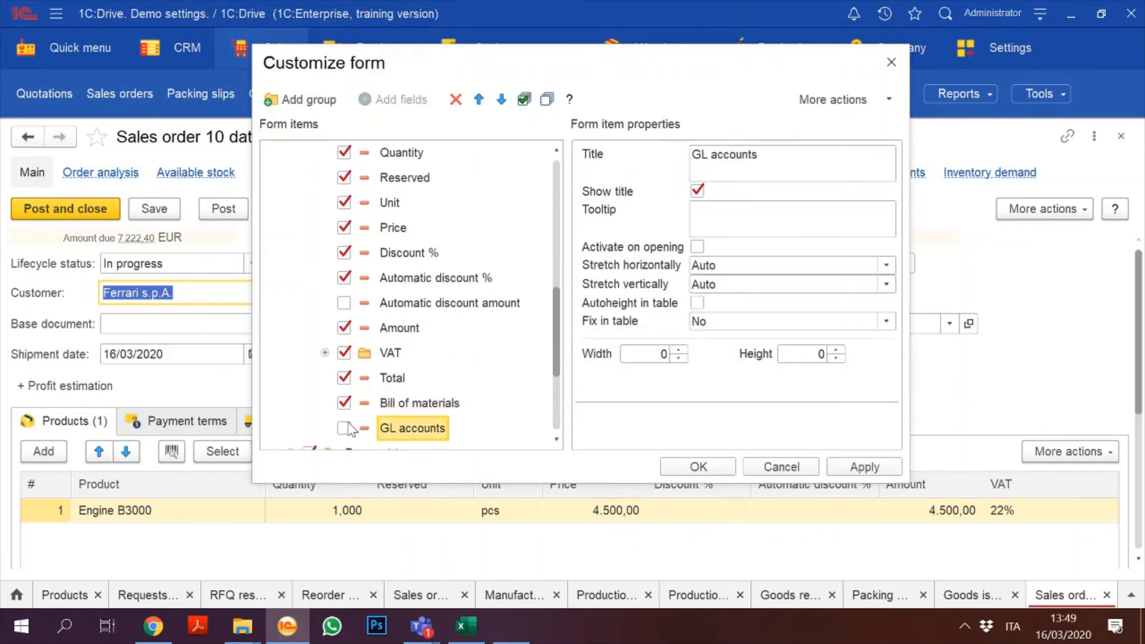
{"action": "left_click", "coordinate": [424, 398]}
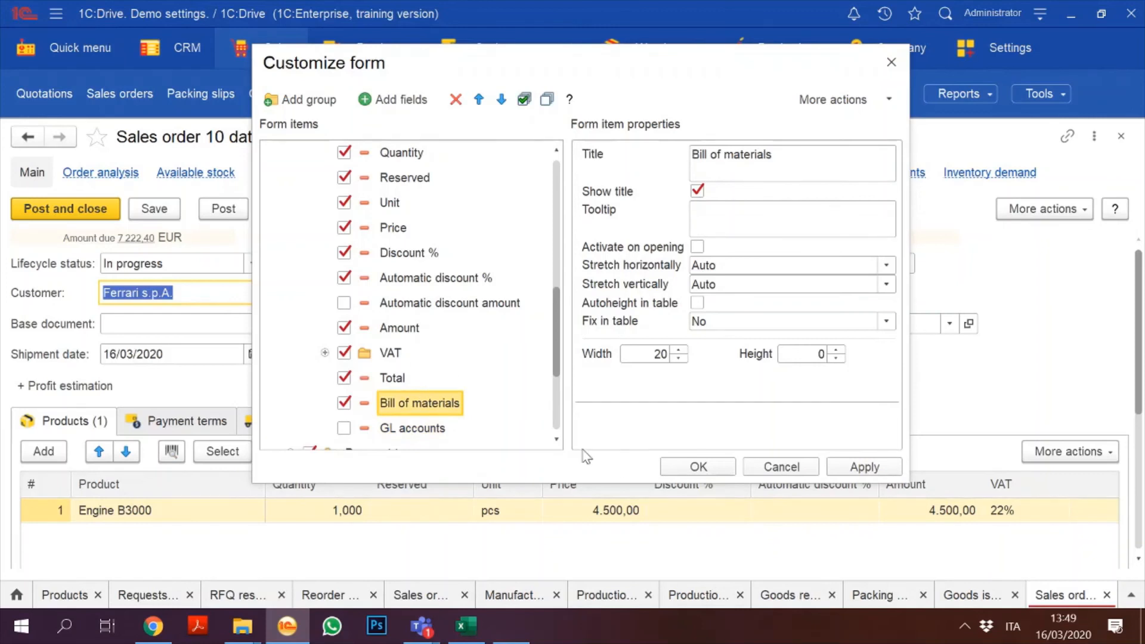
{"action": "left_click", "coordinate": [698, 466]}
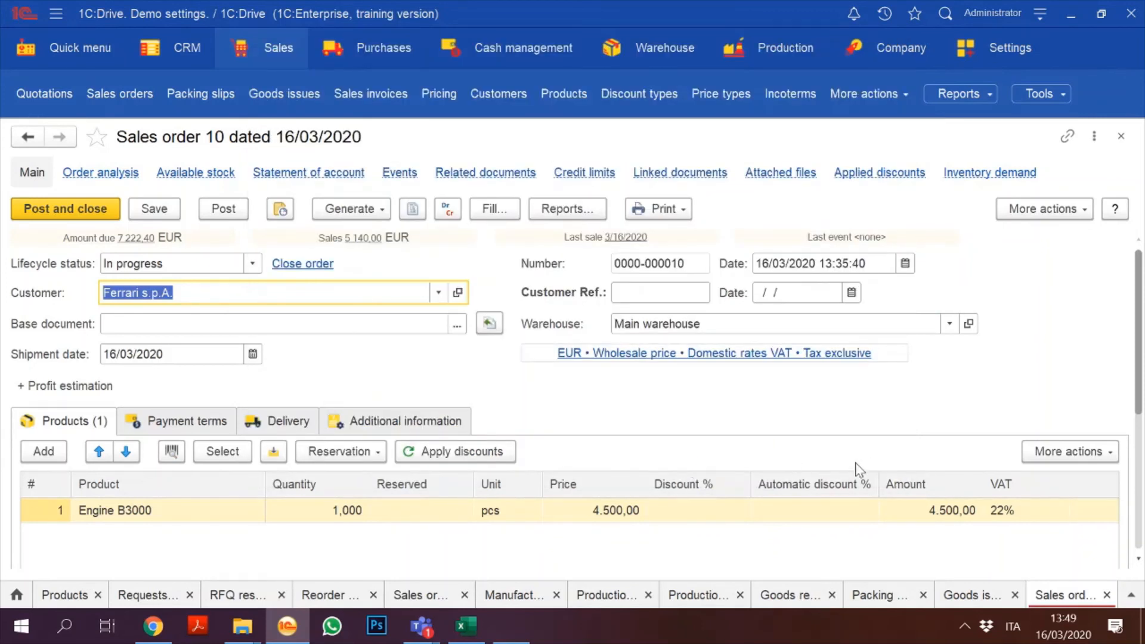
Step: Close the sales order 10, Sales orders, Goods issues and Packing slips tabs
{"action": "scroll", "coordinate": [751, 496], "scroll_direction": "down", "scroll_amount": 3}
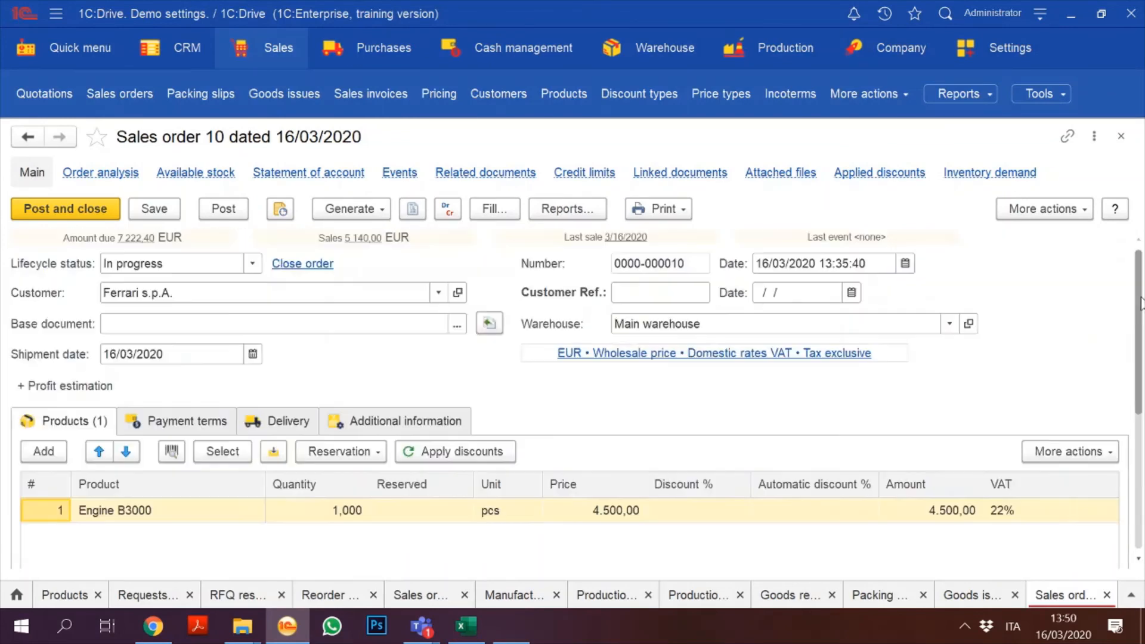
{"action": "left_click", "coordinate": [1140, 310]}
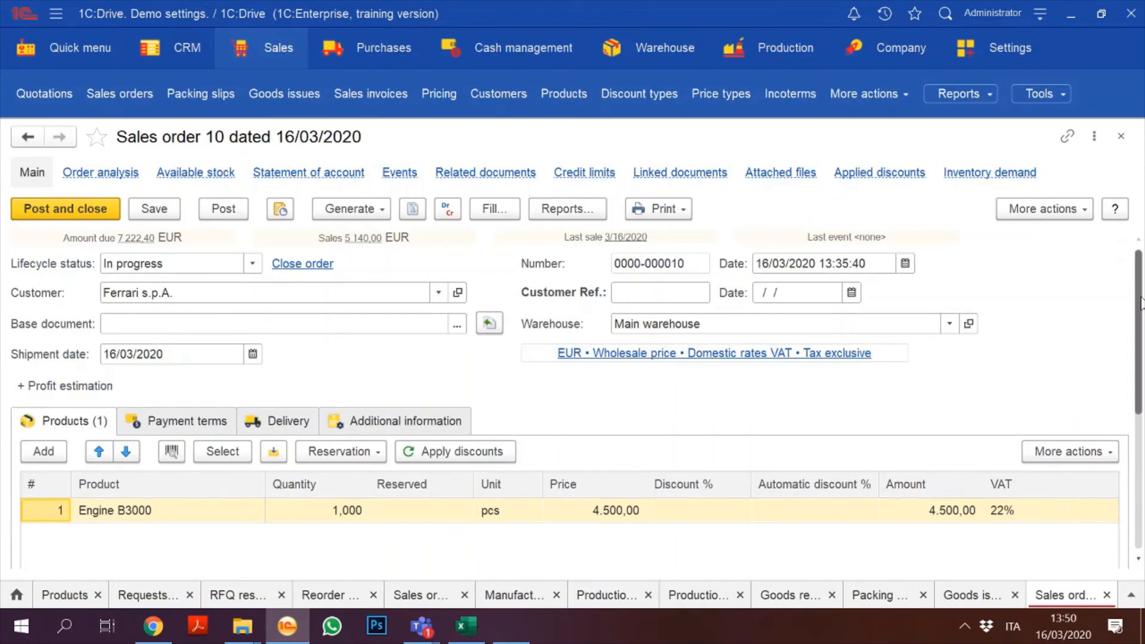
{"action": "left_click", "coordinate": [1121, 137]}
{"action": "left_click", "coordinate": [1121, 137]}
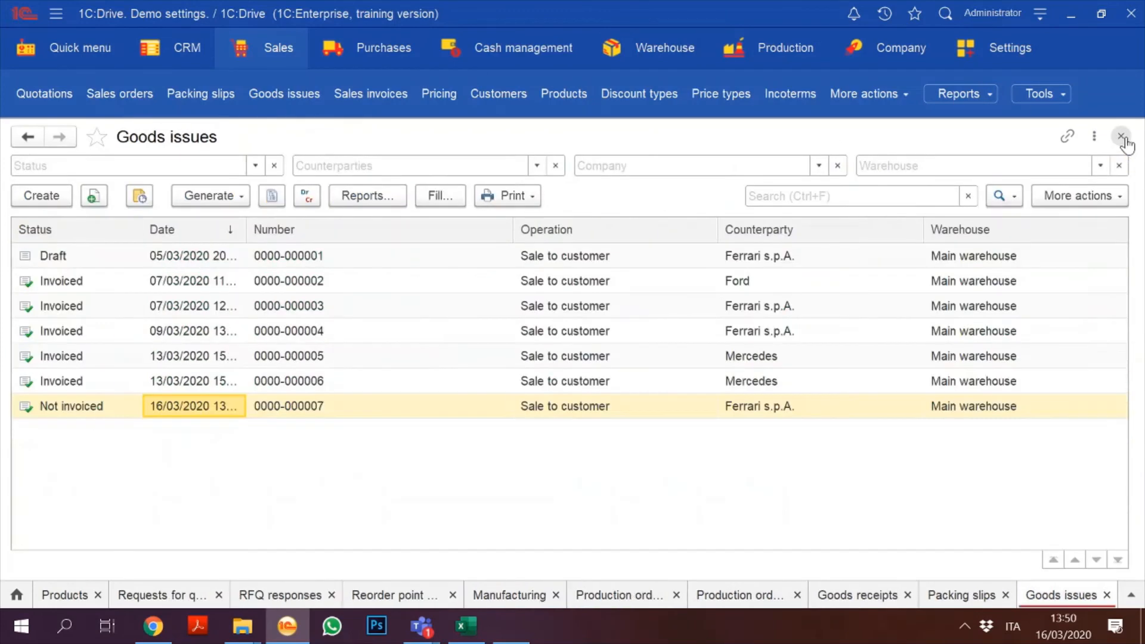
{"action": "left_click", "coordinate": [1121, 136]}
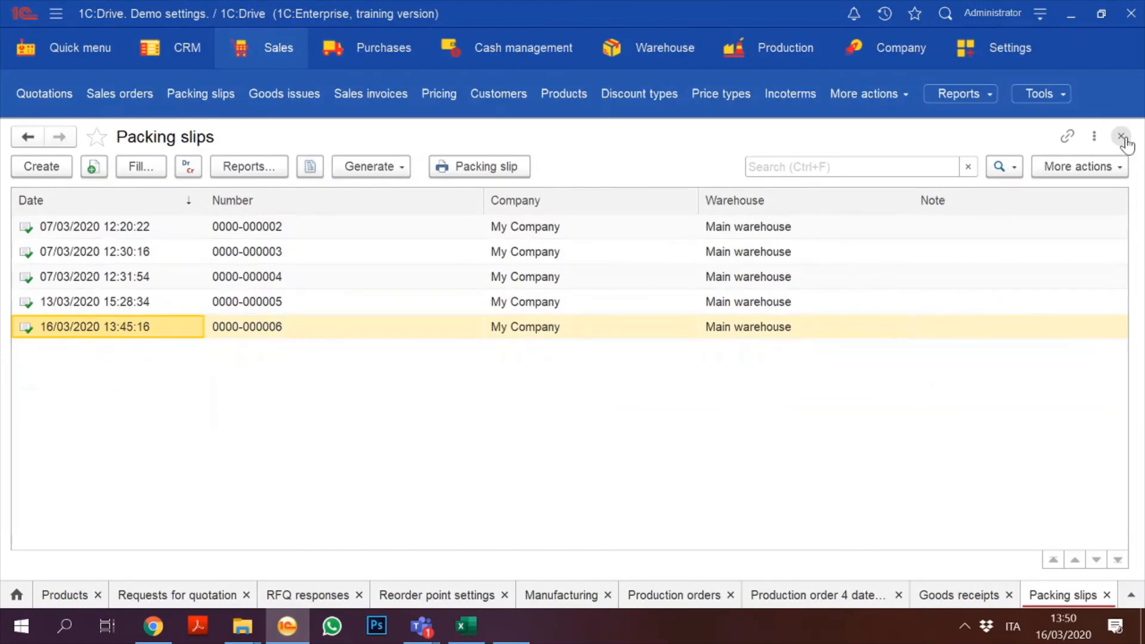
{"action": "left_click", "coordinate": [1121, 137]}
Step: Open Navigation settings from the gear menu of the Purchases section
{"action": "left_click", "coordinate": [292, 54]}
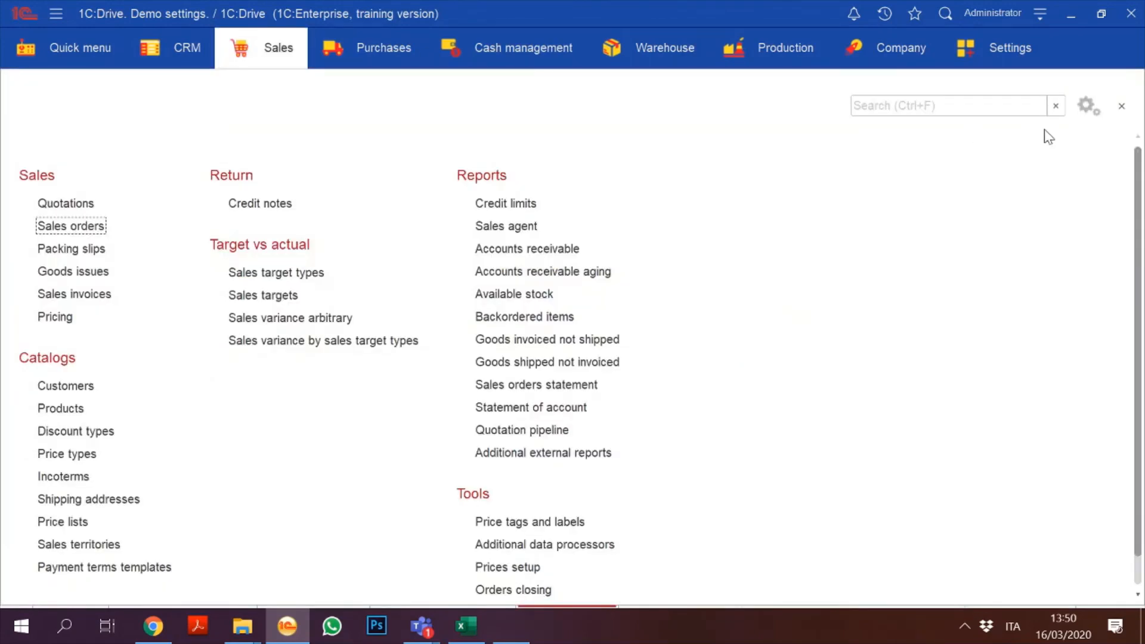
{"action": "left_click", "coordinate": [1088, 107]}
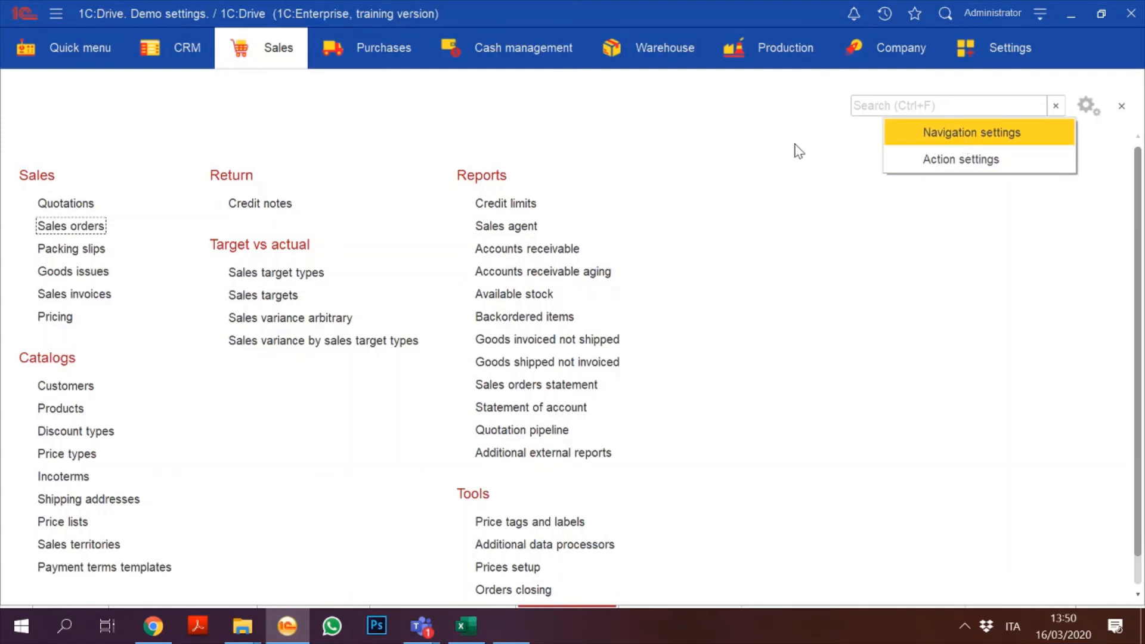
{"action": "left_click", "coordinate": [378, 54]}
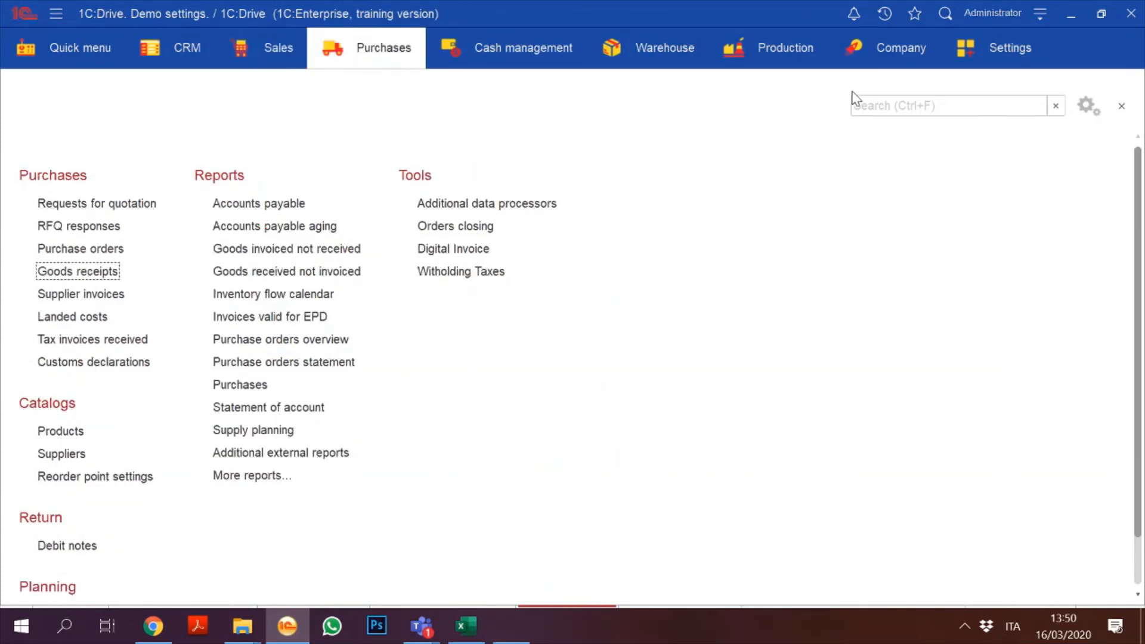
{"action": "left_click", "coordinate": [1088, 107]}
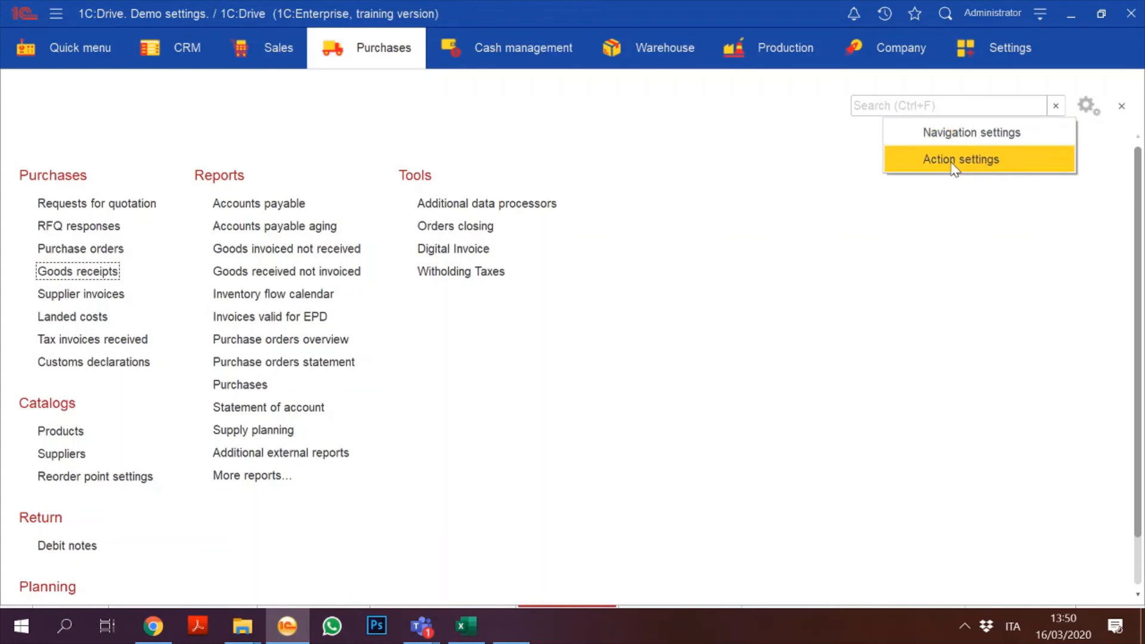
{"action": "left_click", "coordinate": [953, 143]}
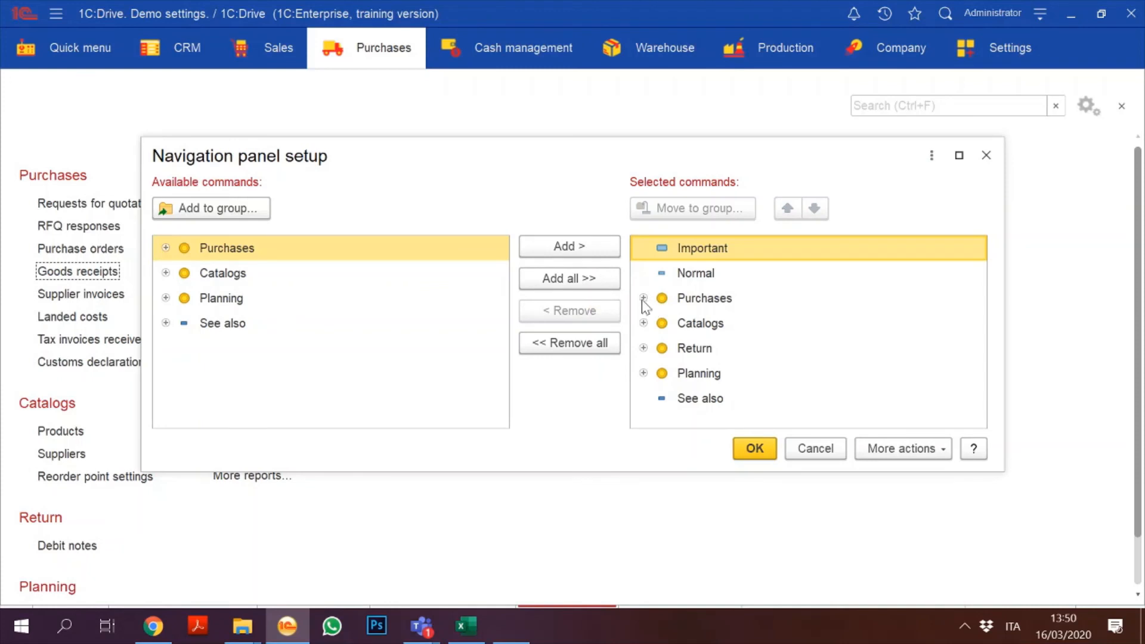
Step: Remove Landed costs, Tax invoices received and Customs declarations from the Purchases panel and confirm
{"action": "left_click", "coordinate": [643, 298]}
{"action": "left_click", "coordinate": [660, 348]}
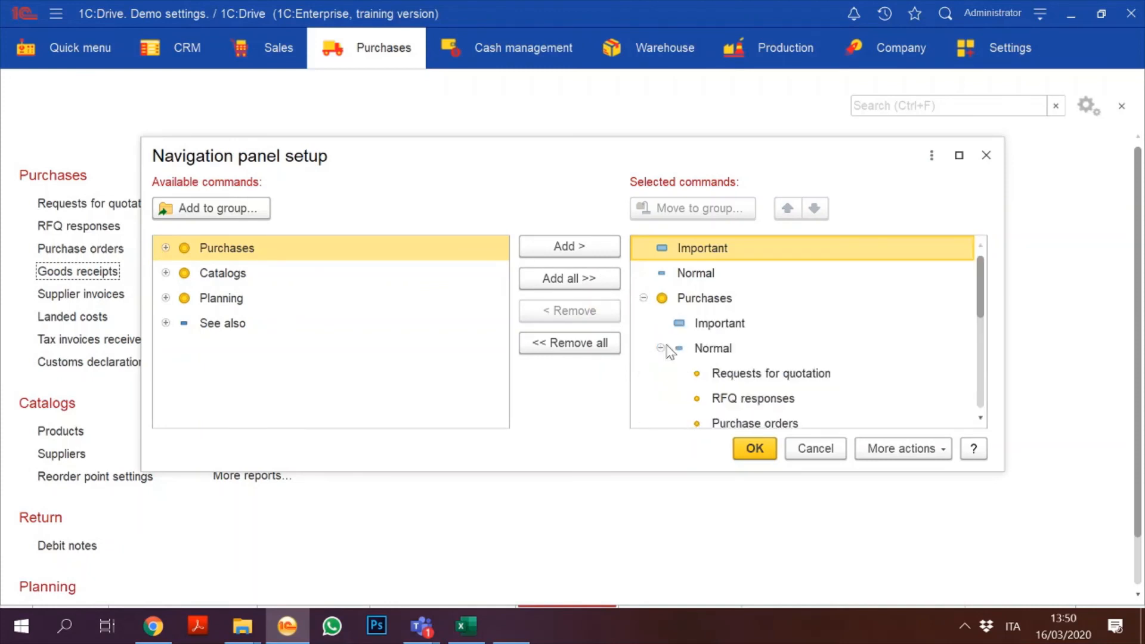
{"action": "left_click", "coordinate": [719, 360]}
{"action": "key", "text": "Down"}
{"action": "key", "text": "Down"}
{"action": "key", "text": "Down"}
{"action": "key", "text": "Down"}
{"action": "key", "text": "Down"}
{"action": "key", "text": "Down"}
{"action": "key", "text": "Down"}
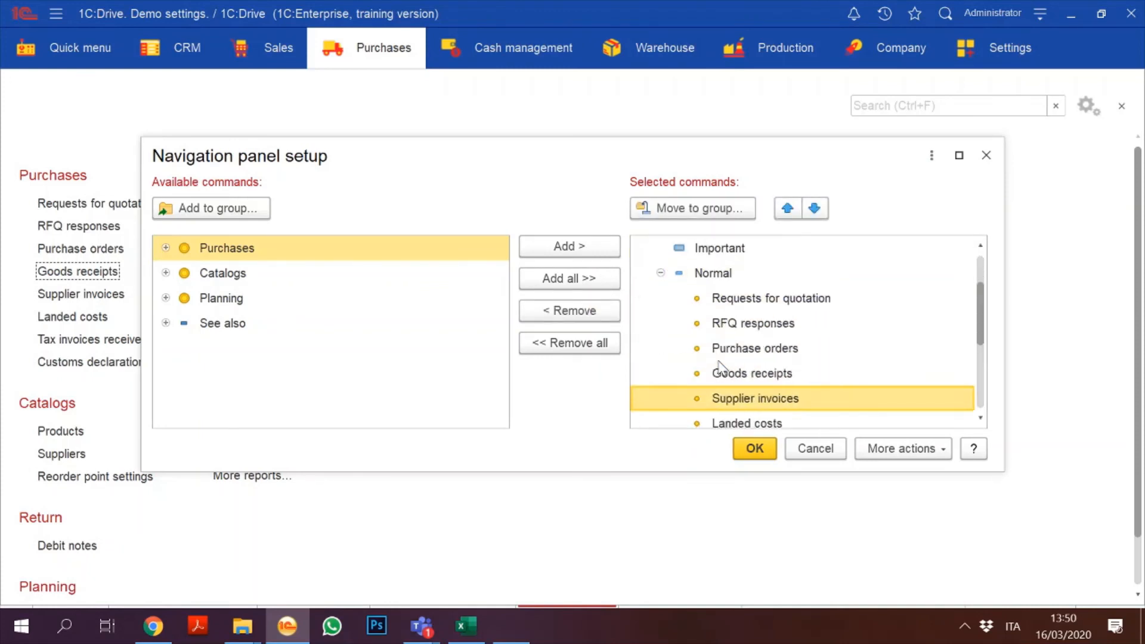
{"action": "key", "text": "Up"}
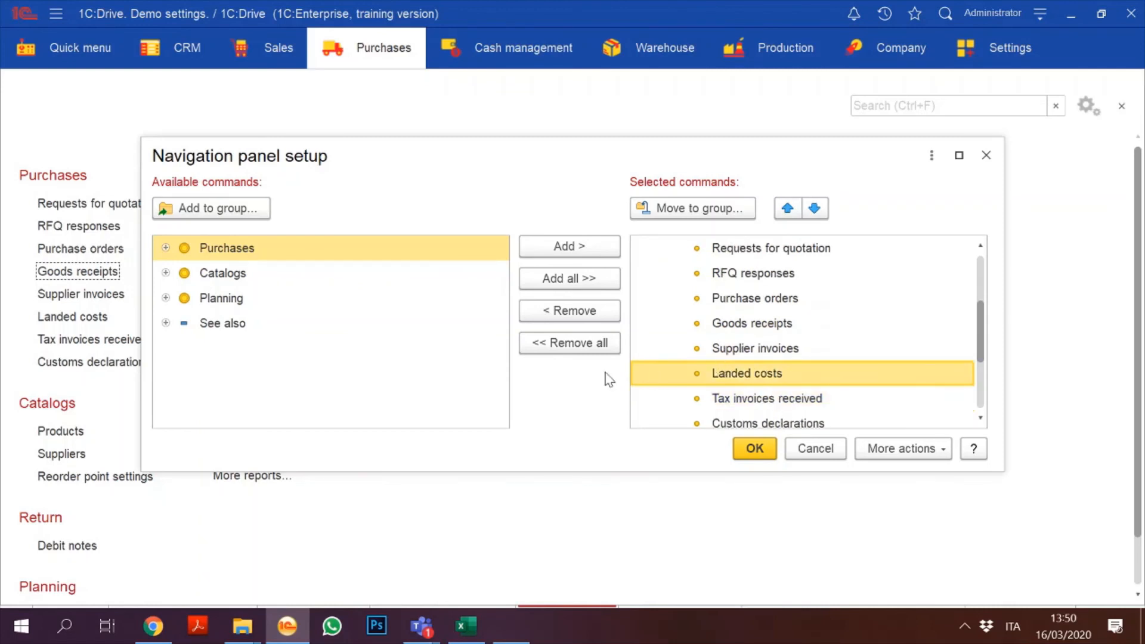
{"action": "left_click", "coordinate": [559, 310]}
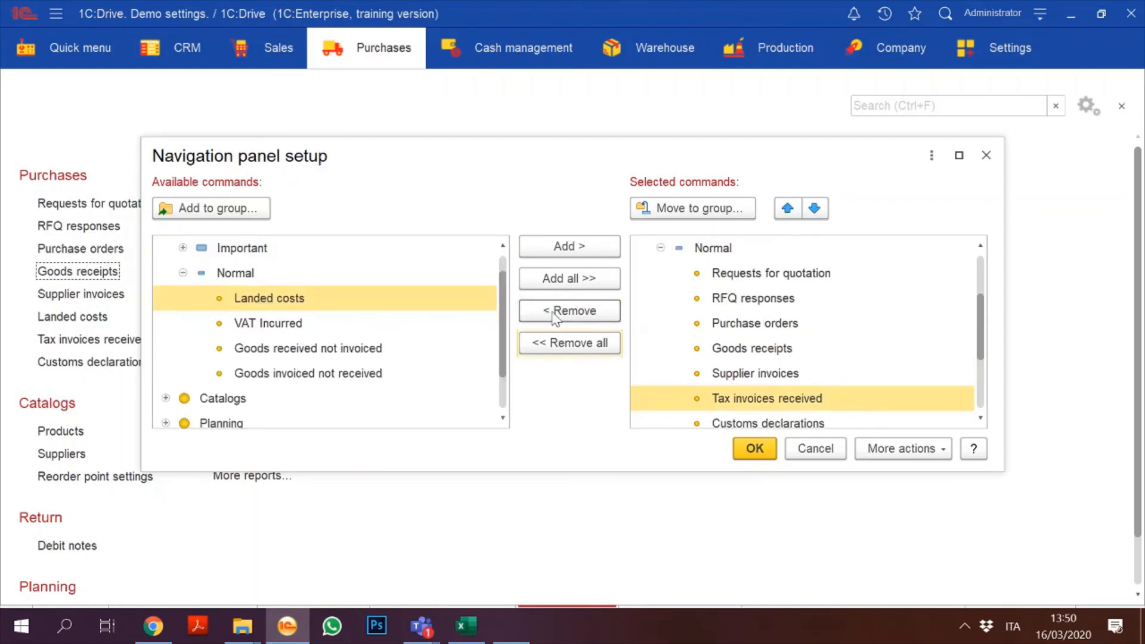
{"action": "left_click", "coordinate": [546, 317]}
{"action": "left_click", "coordinate": [549, 317]}
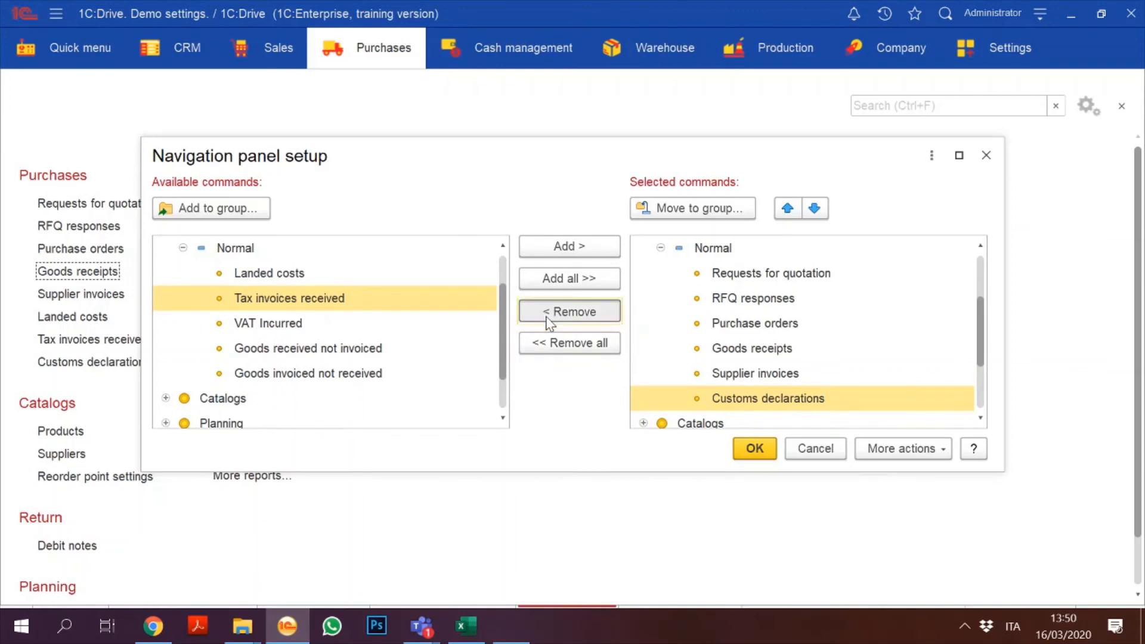
{"action": "left_click", "coordinate": [755, 448]}
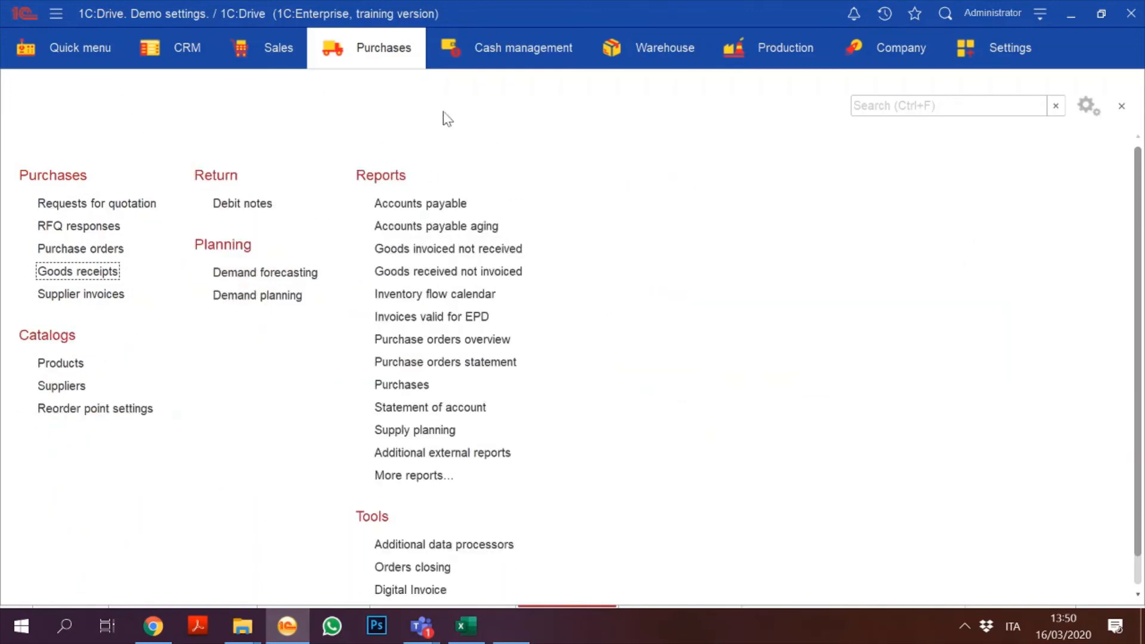
Step: In Action settings, drag the Create group into the selected commands
{"action": "left_click", "coordinate": [1085, 106]}
{"action": "left_click", "coordinate": [990, 160]}
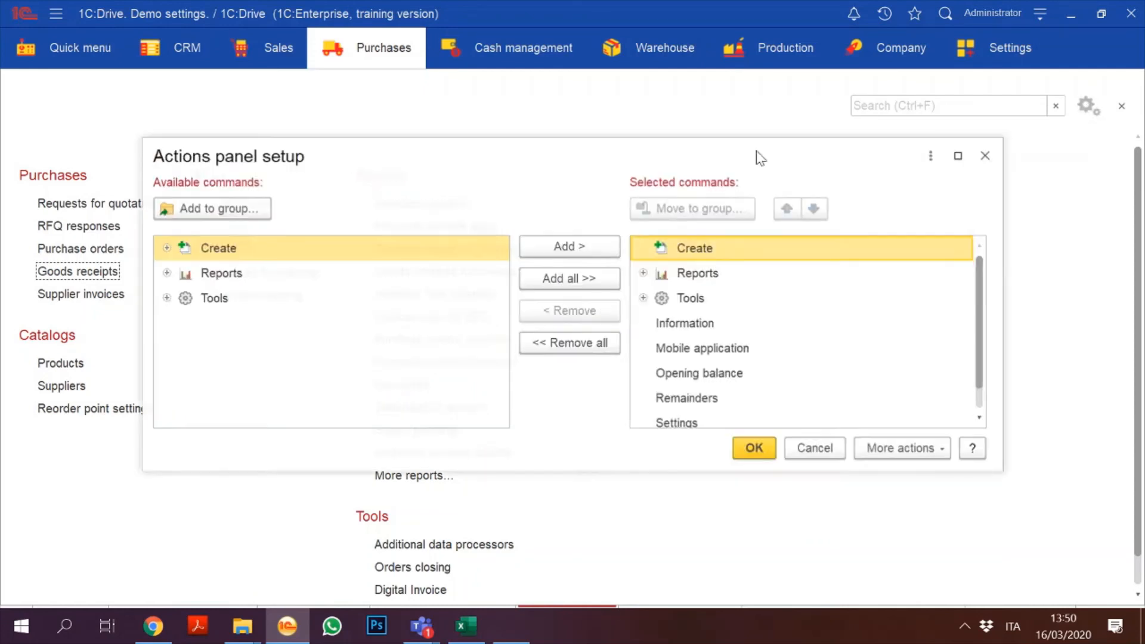
{"action": "left_click", "coordinate": [644, 273]}
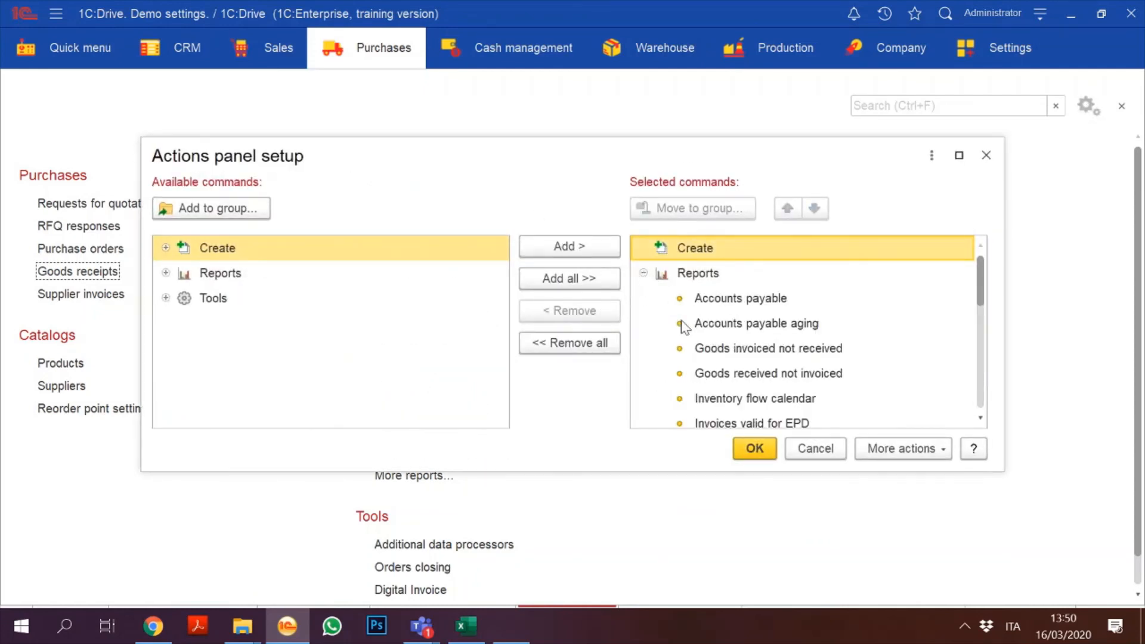
{"action": "left_click", "coordinate": [711, 332]}
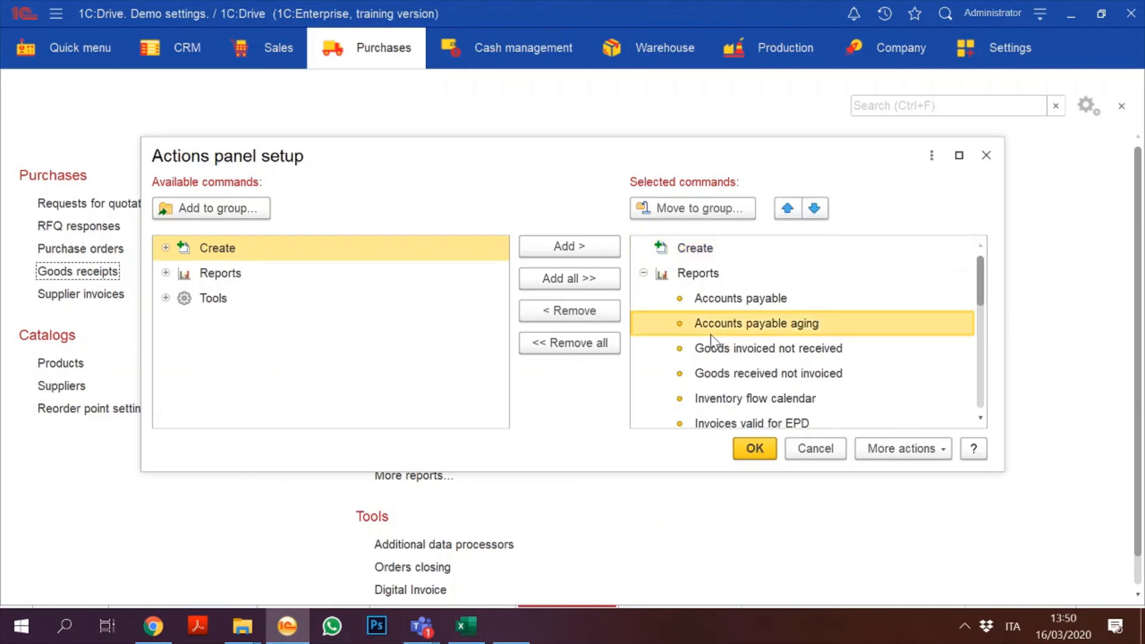
{"action": "left_click", "coordinate": [166, 274]}
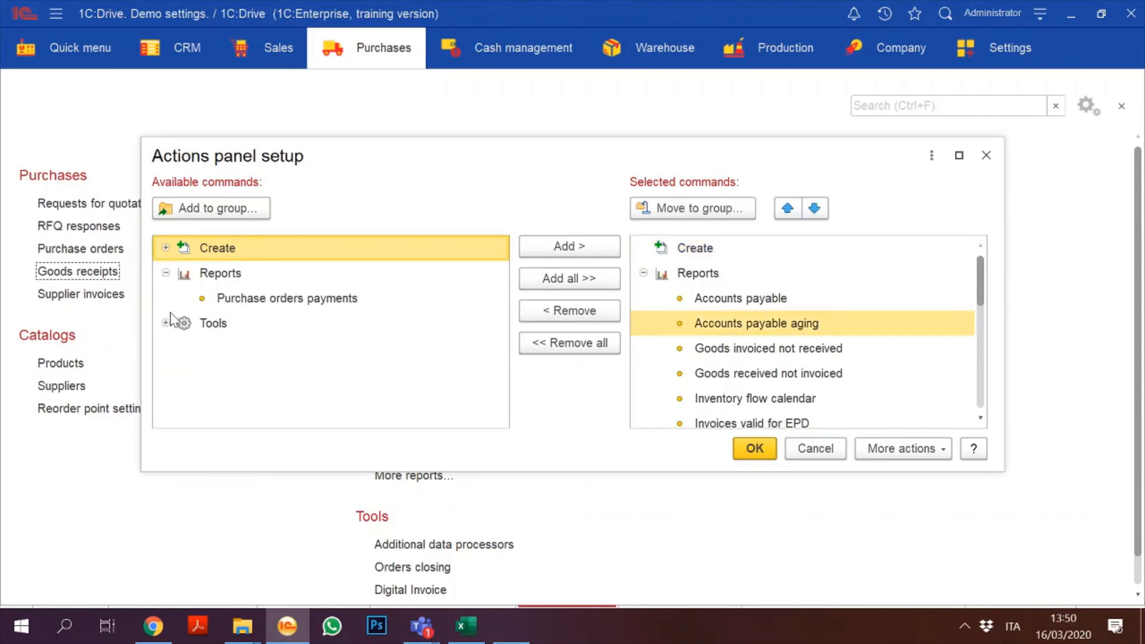
{"action": "left_click", "coordinate": [165, 248]}
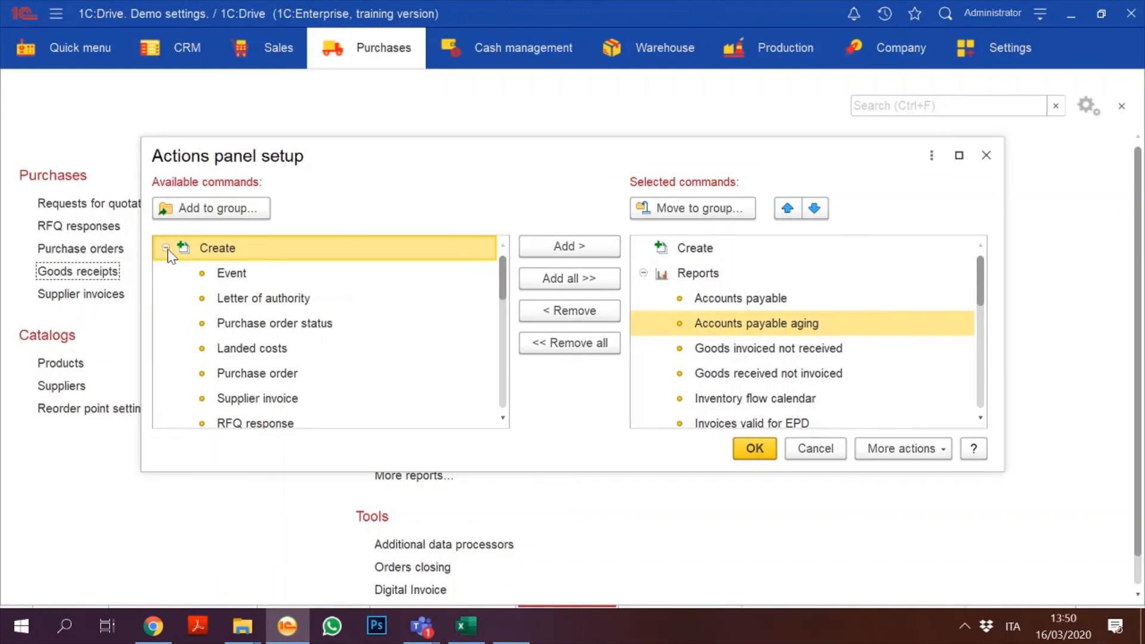
{"action": "left_click", "coordinate": [165, 248]}
{"action": "left_click_drag", "start_coordinate": [170, 248], "coordinate": [703, 339]}
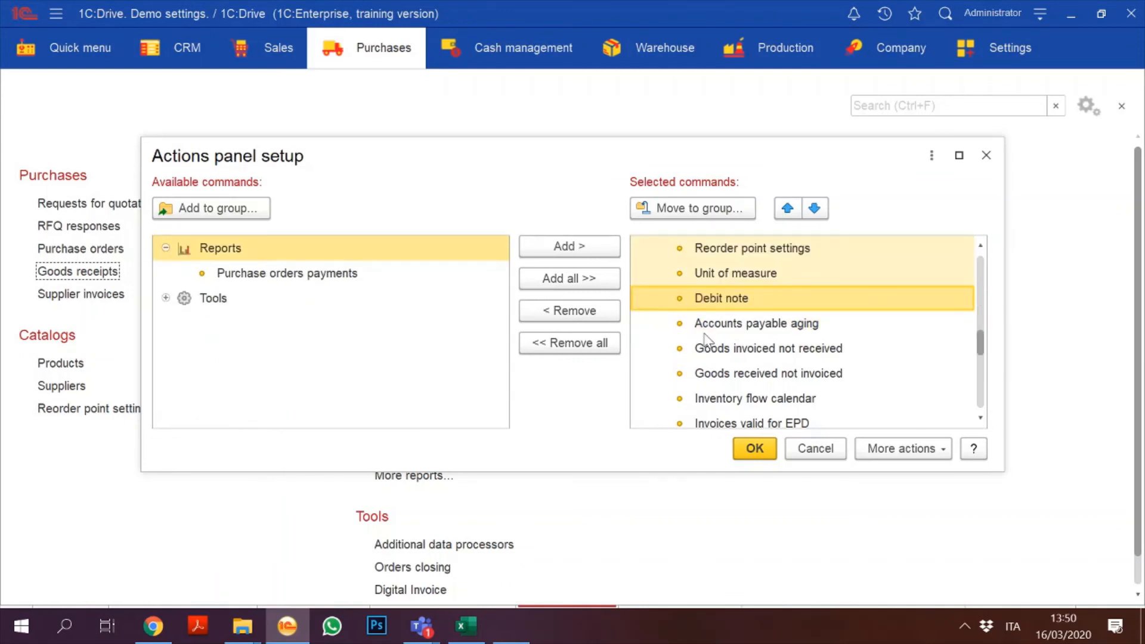
Step: Remove Unit of measure, place RFQ response under Create, and apply the panel layout
{"action": "left_click", "coordinate": [721, 276]}
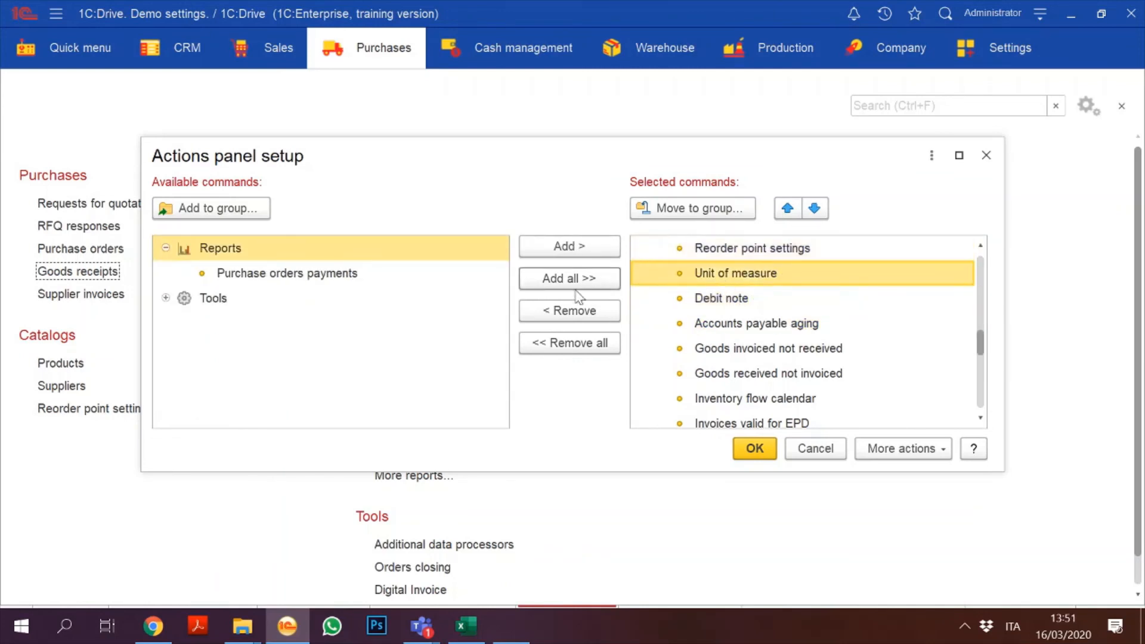
{"action": "left_click", "coordinate": [571, 311]}
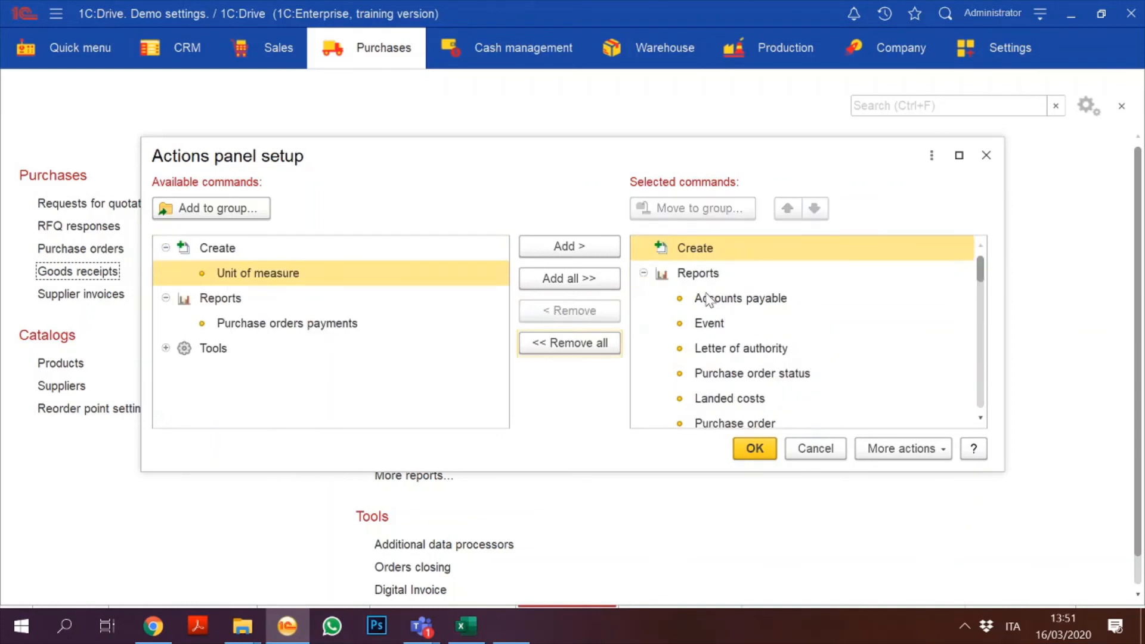
{"action": "left_click", "coordinate": [706, 295]}
{"action": "left_click", "coordinate": [728, 346]}
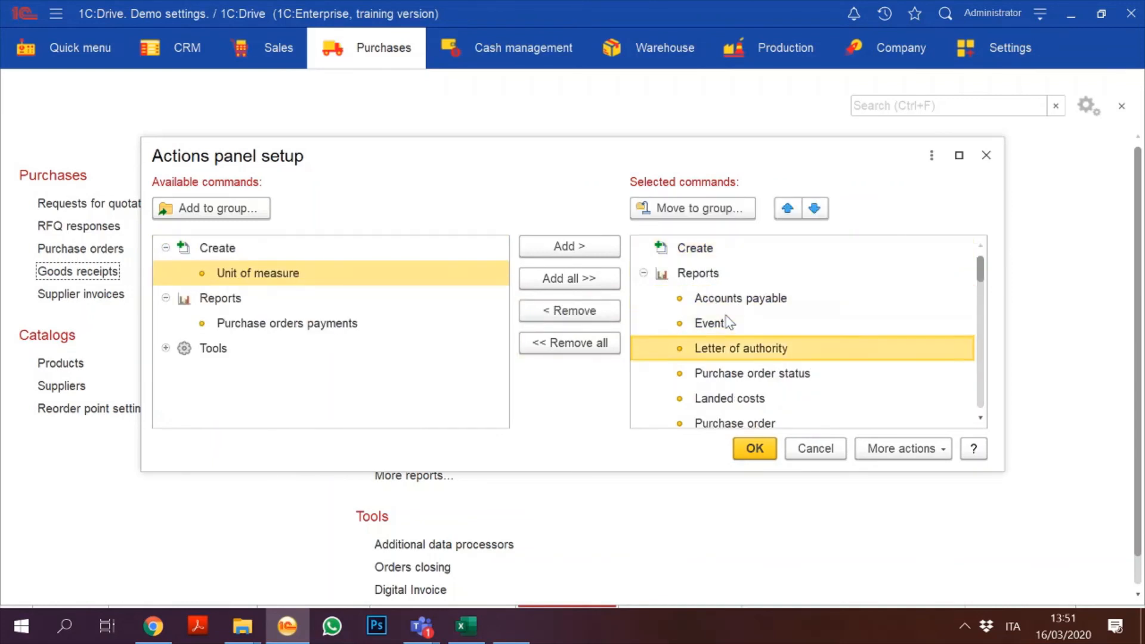
{"action": "key", "text": "Down"}
{"action": "key", "text": "Down"}
{"action": "key", "text": "Down"}
{"action": "key", "text": "Down"}
{"action": "key", "text": "Down"}
{"action": "key", "text": "Down"}
{"action": "key", "text": "Down"}
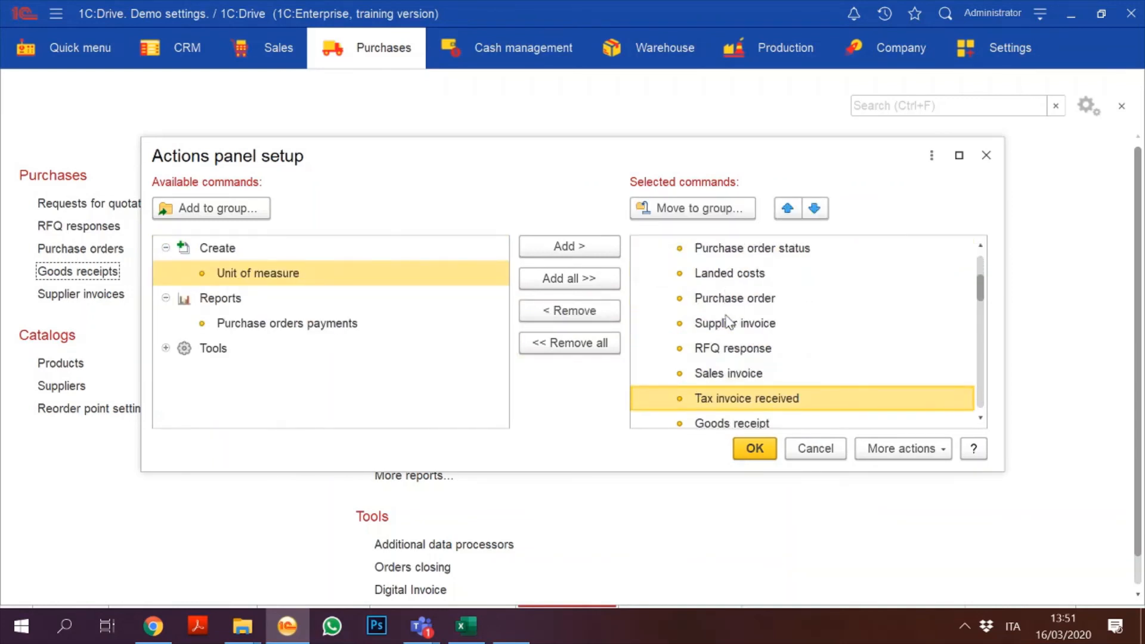
{"action": "key", "text": "Up"}
{"action": "key", "text": "Up"}
{"action": "left_click", "coordinate": [573, 311]}
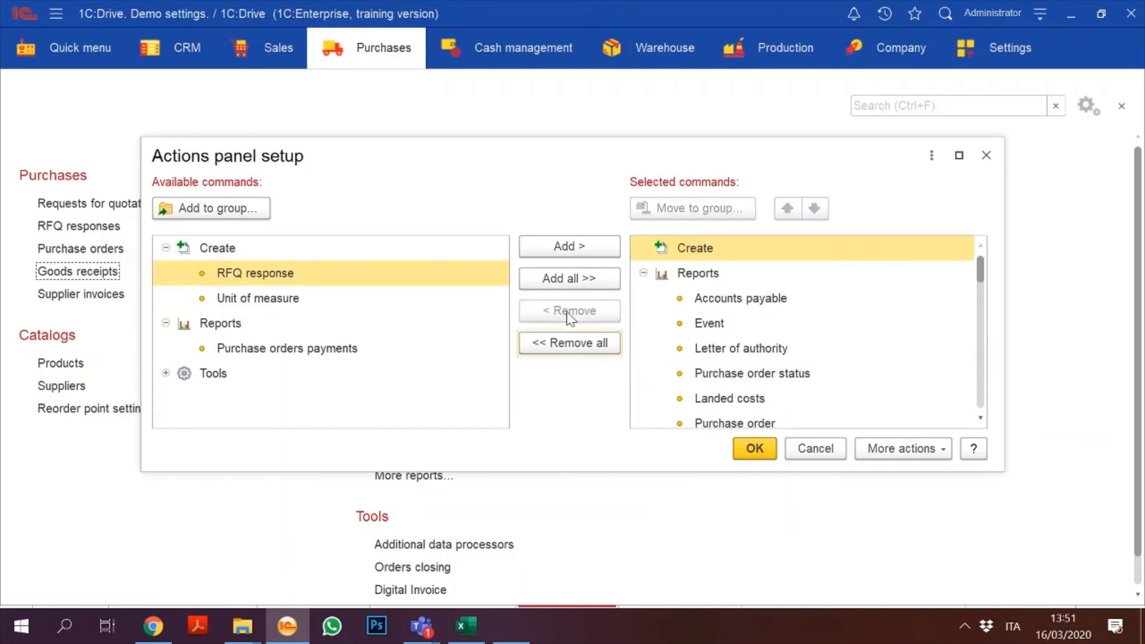
{"action": "left_click", "coordinate": [252, 275]}
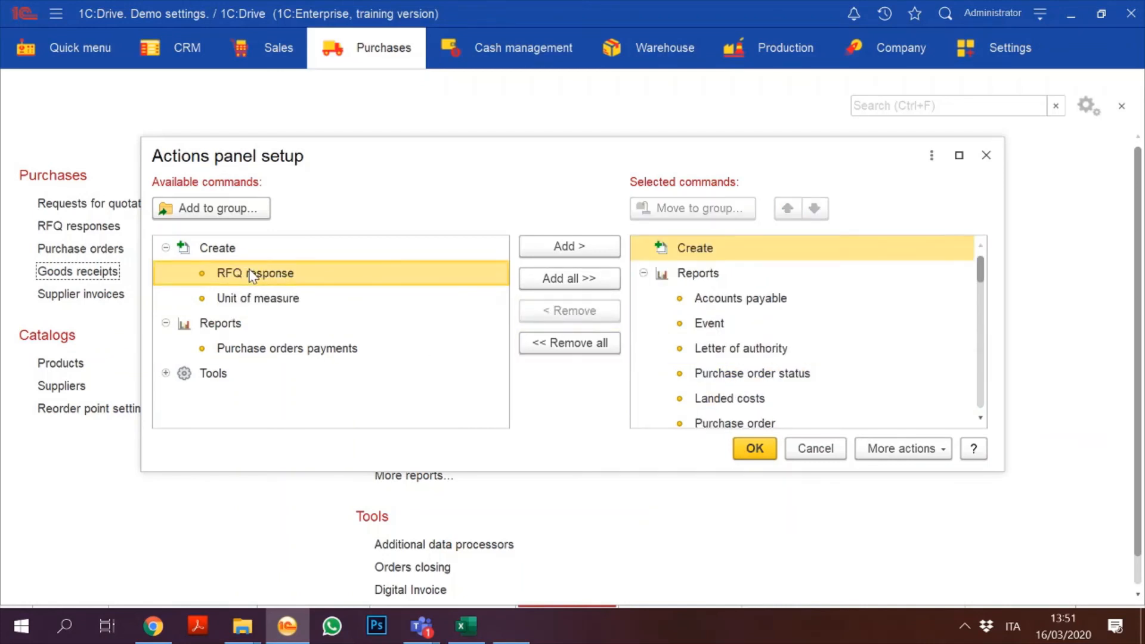
{"action": "left_click", "coordinate": [568, 246]}
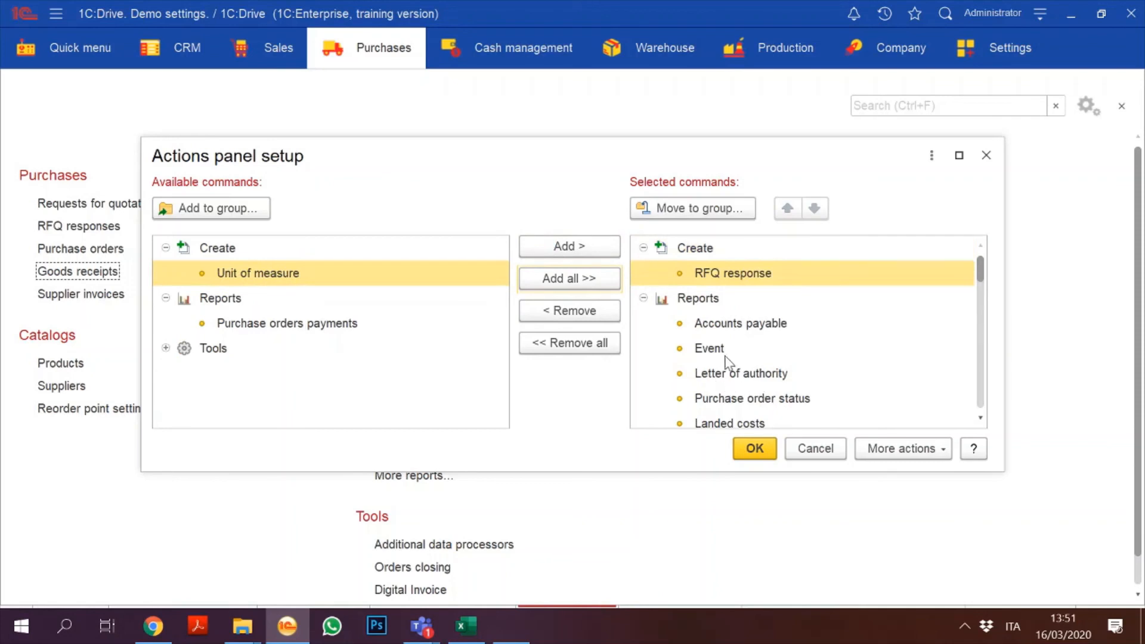
{"action": "left_click", "coordinate": [727, 376]}
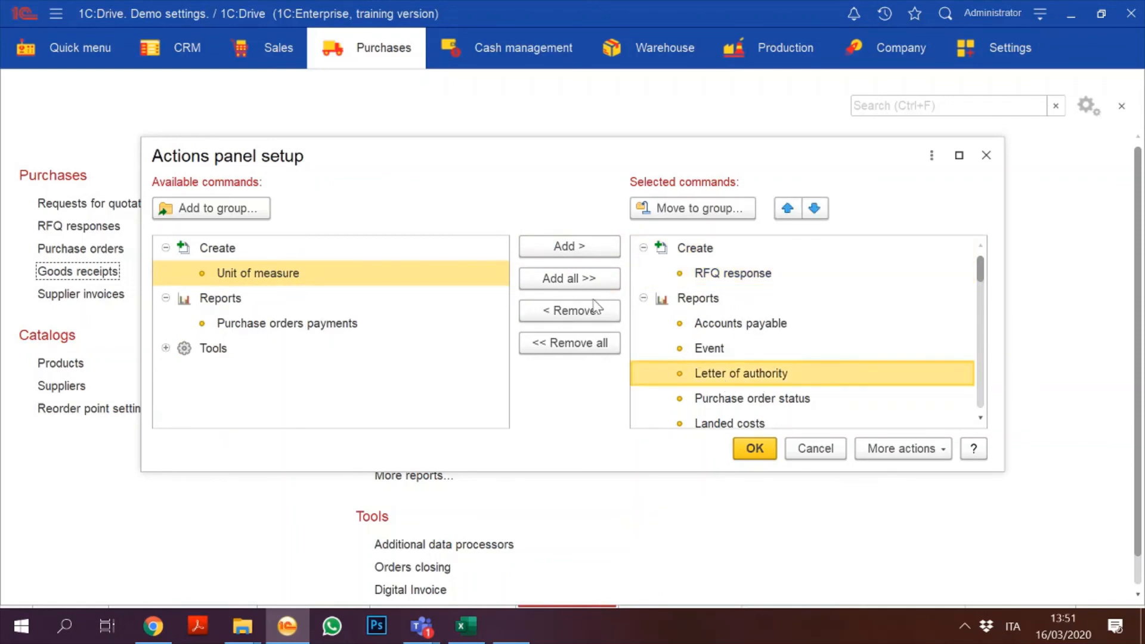
{"action": "left_click", "coordinate": [754, 448]}
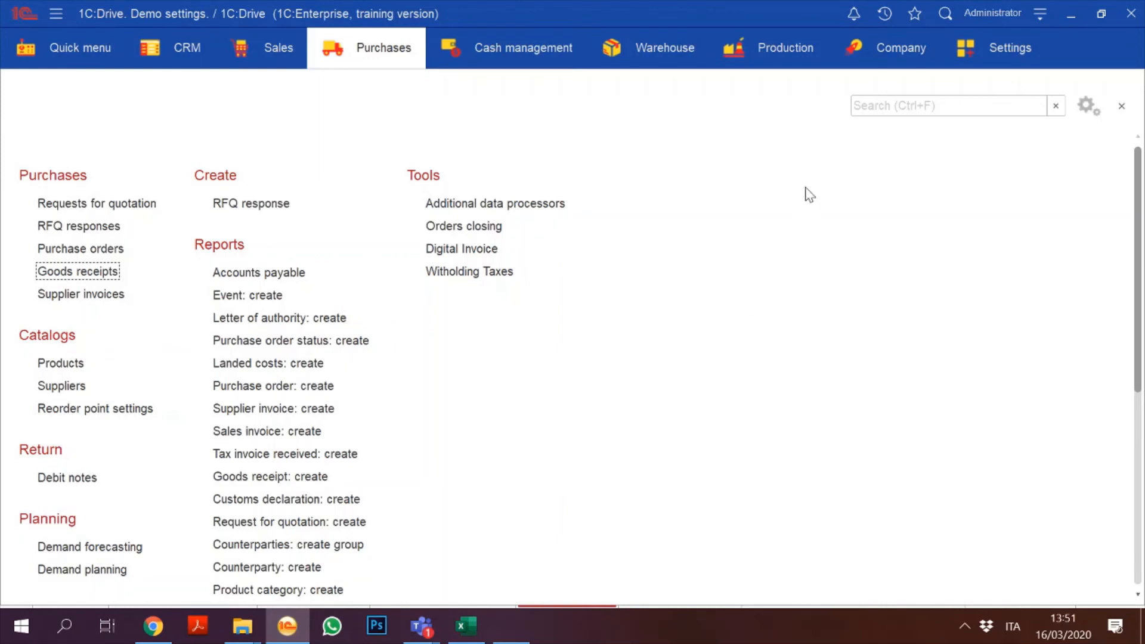
{"action": "left_click", "coordinate": [786, 53]}
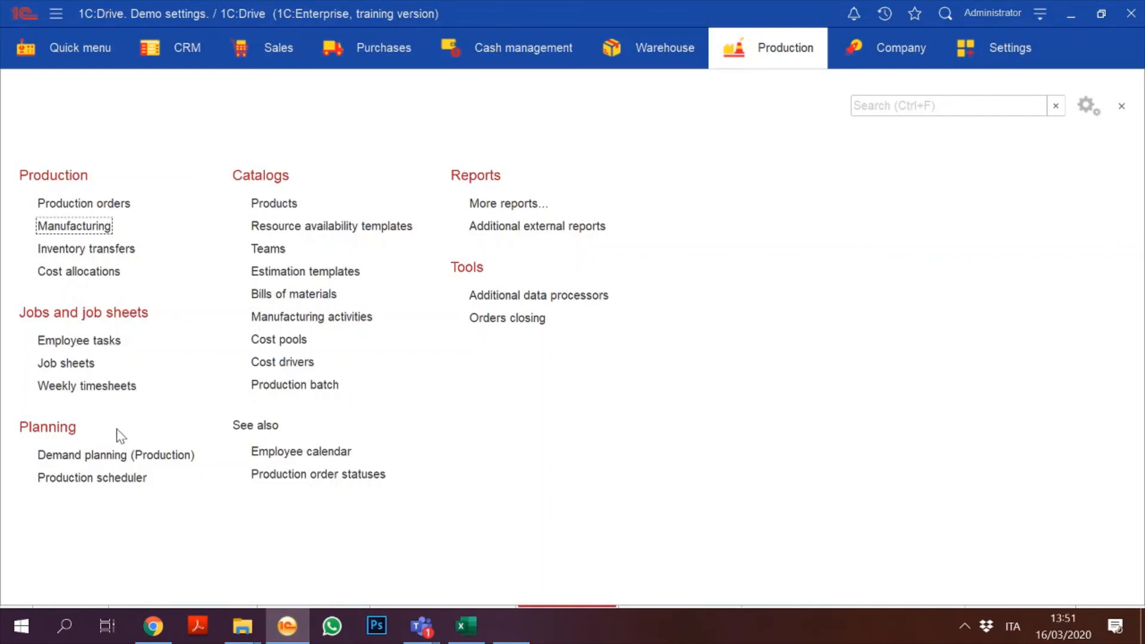
Step: Set Demand planning (Production) replenishment method to Production, then close the form
{"action": "left_click", "coordinate": [46, 458]}
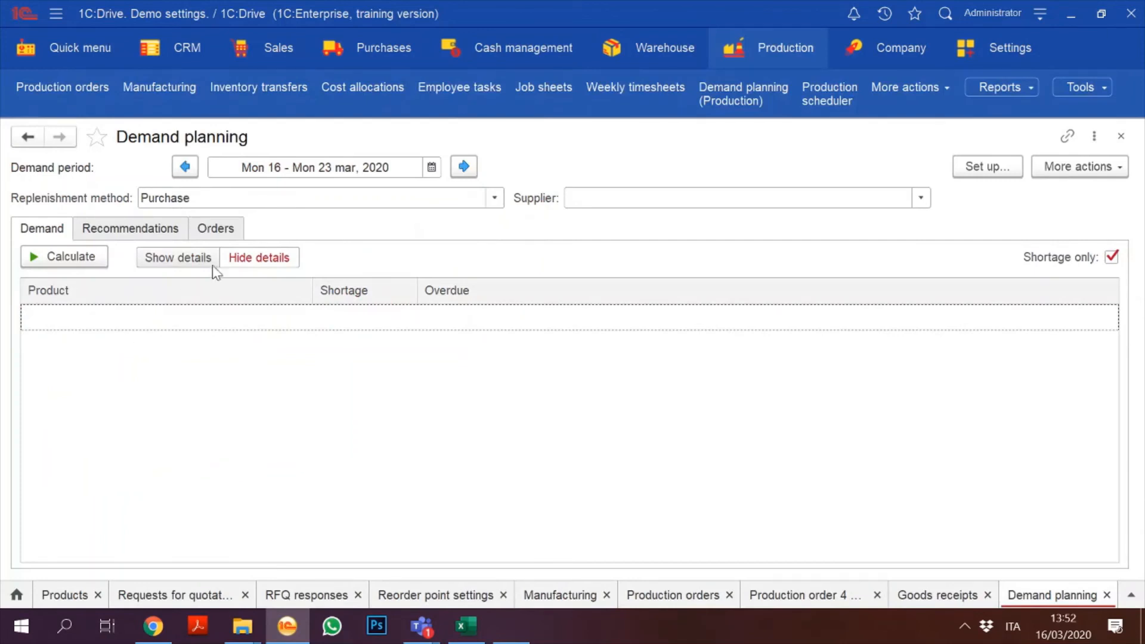
{"action": "left_click", "coordinate": [494, 198]}
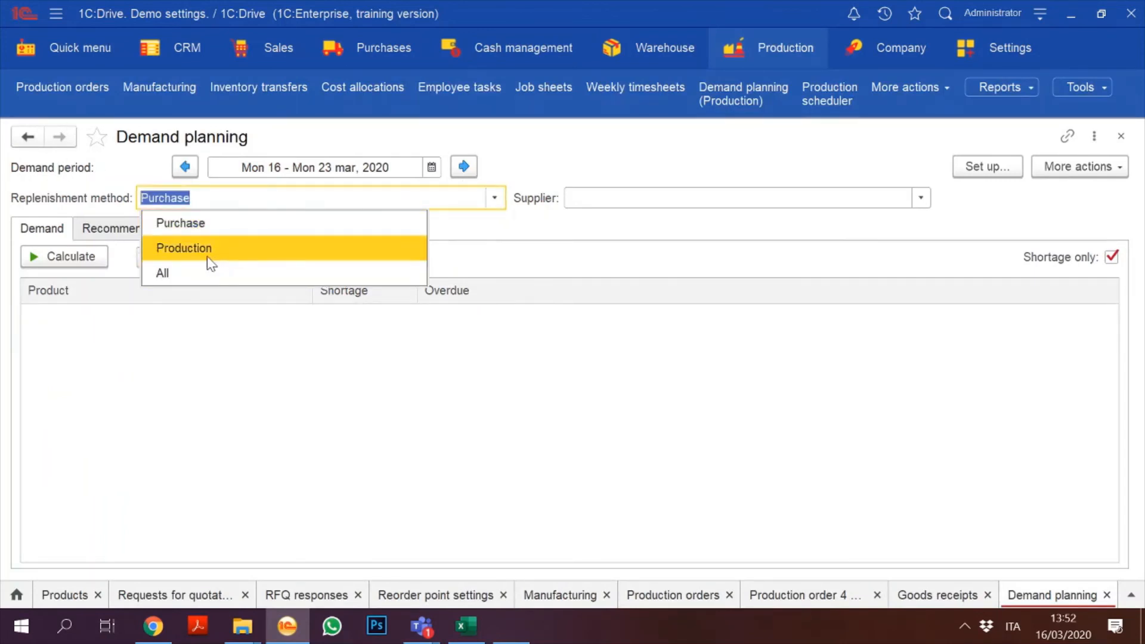
{"action": "left_click", "coordinate": [210, 261]}
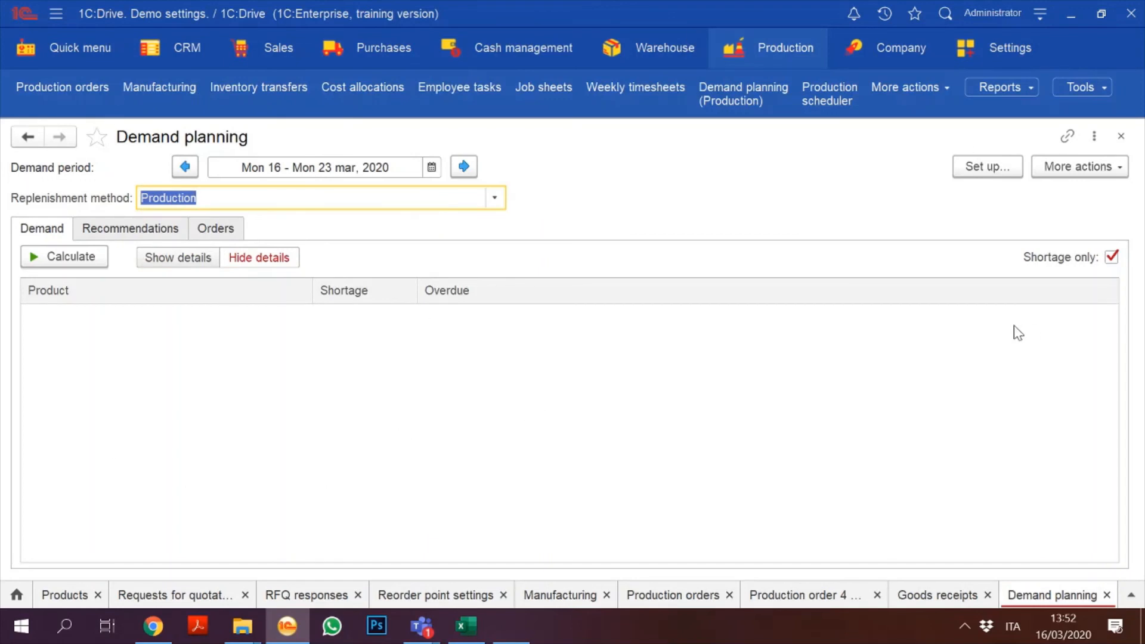
{"action": "left_click", "coordinate": [1122, 137]}
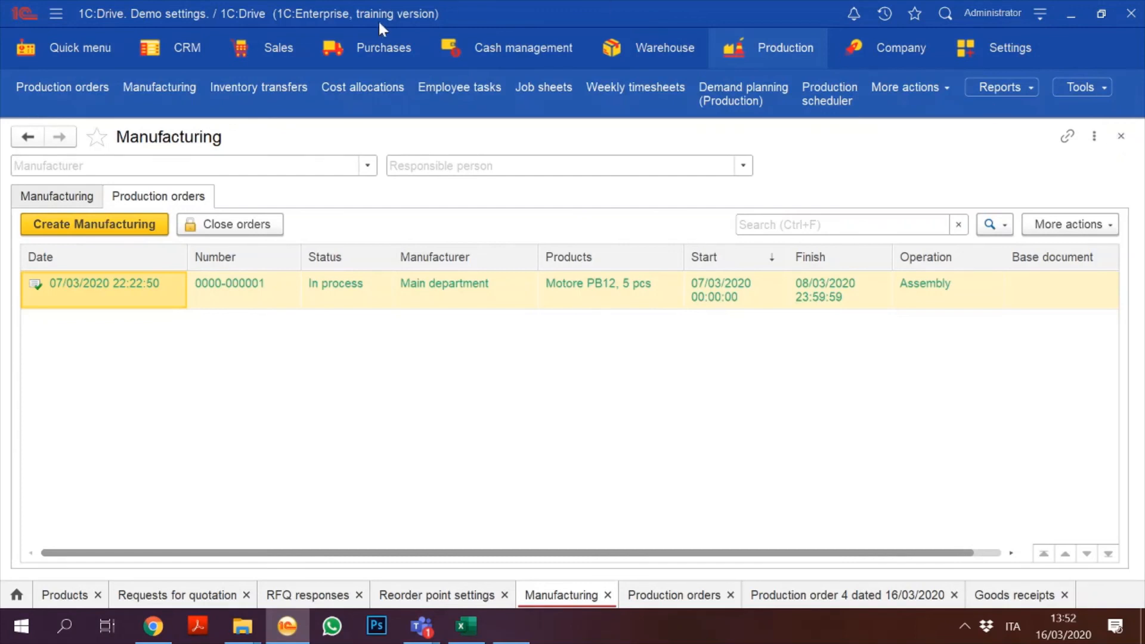
Step: Go through CRM to the Sales section and expand its full panel of sales, catalog, report and tool commands
{"action": "left_click", "coordinate": [190, 57]}
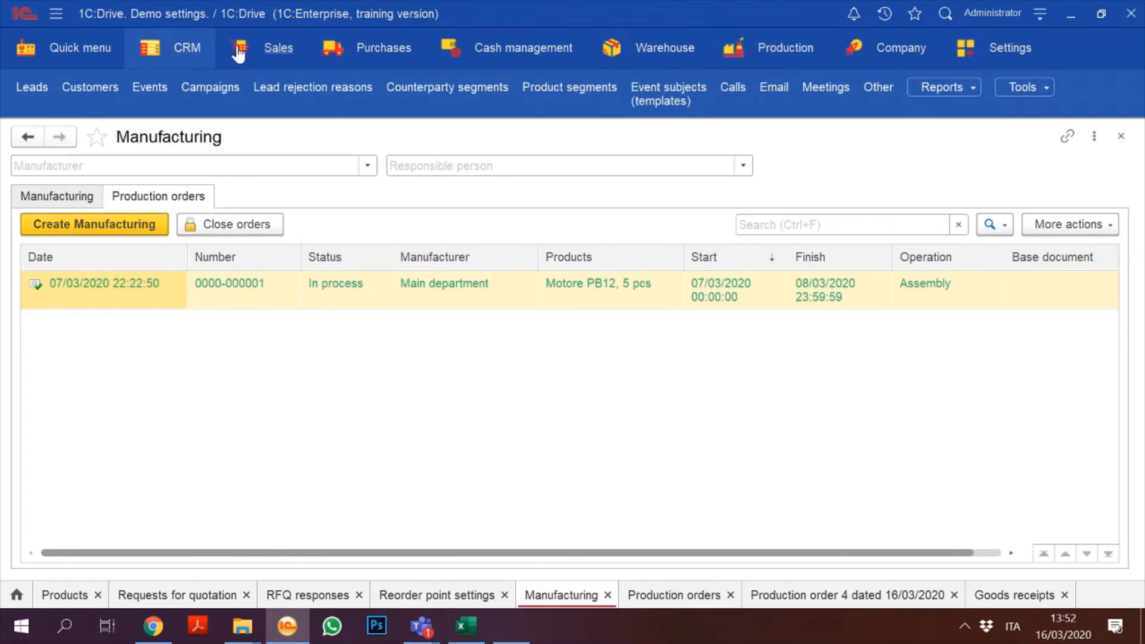
{"action": "left_click", "coordinate": [265, 55]}
{"action": "left_click", "coordinate": [265, 56]}
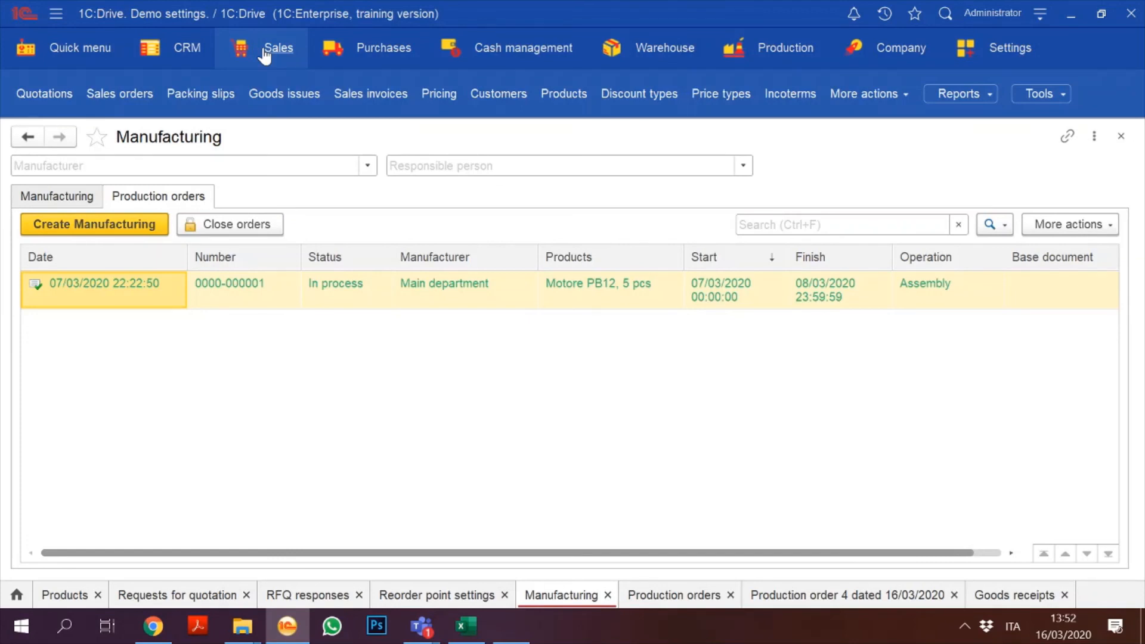
{"action": "left_click", "coordinate": [267, 58]}
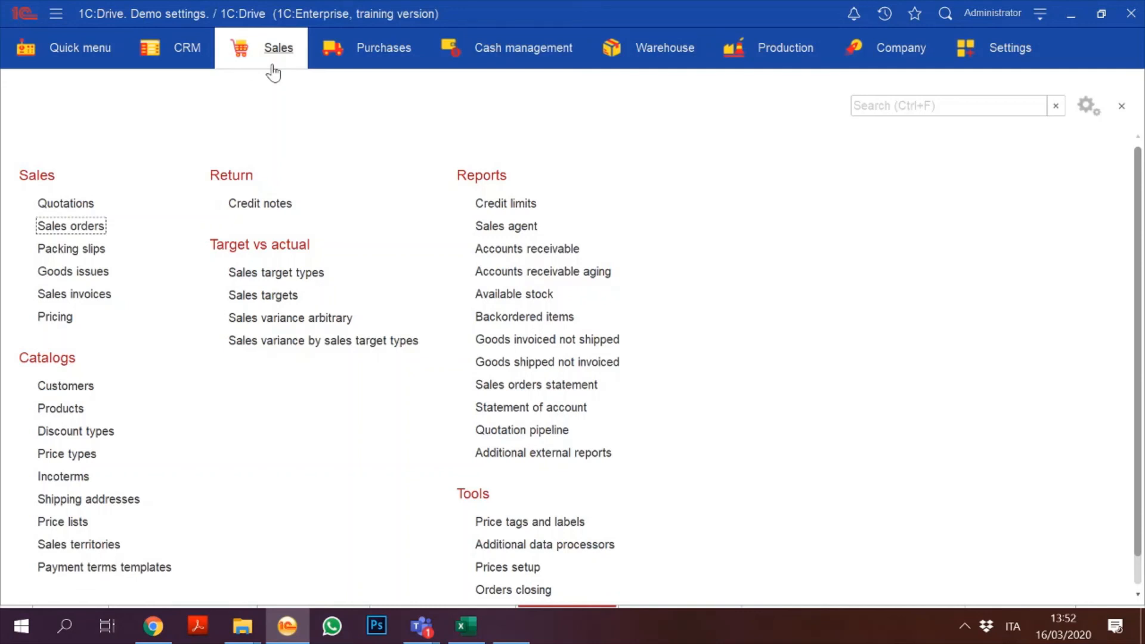
Step: Start a trial sales order for customer Mercedes, then close it without saving the changes
{"action": "left_click", "coordinate": [74, 226]}
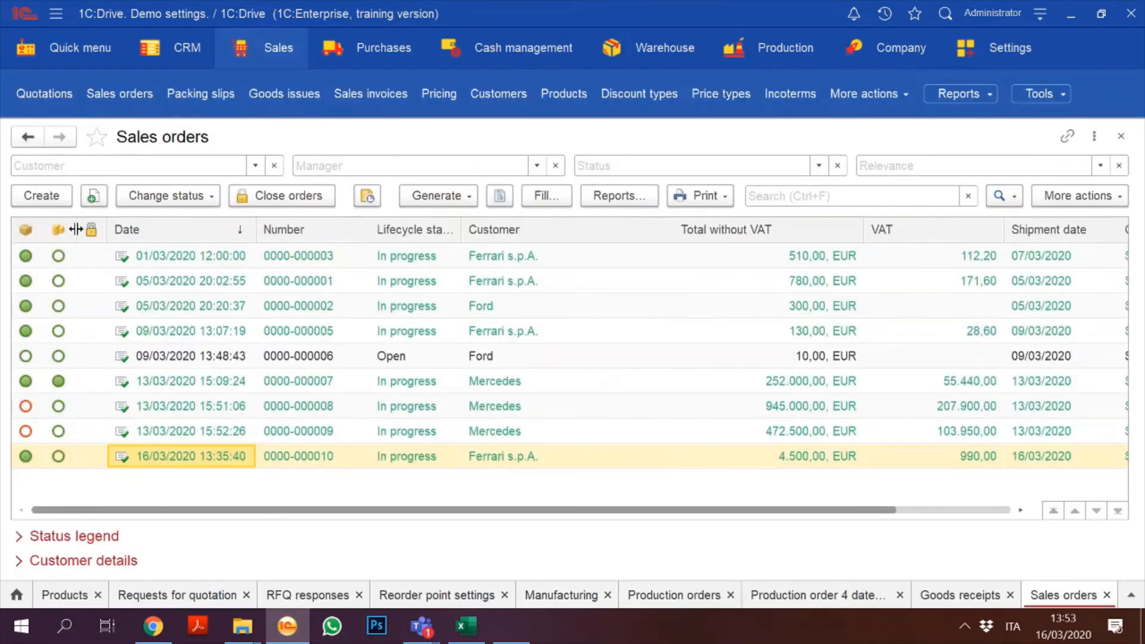
{"action": "left_click", "coordinate": [51, 197]}
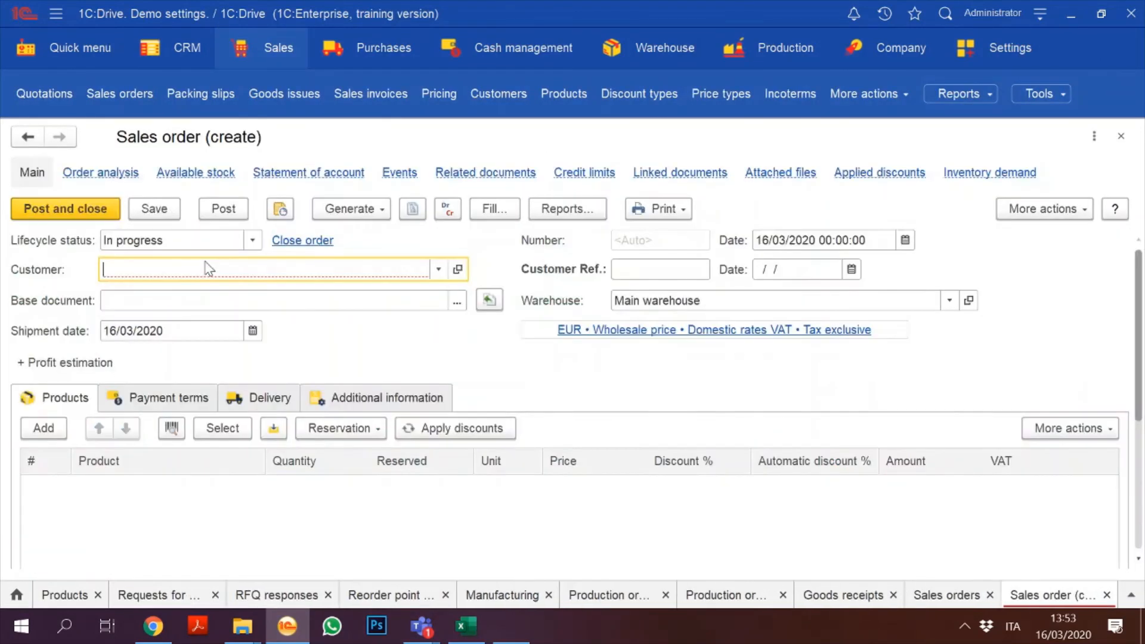
{"action": "type", "text": "for"}
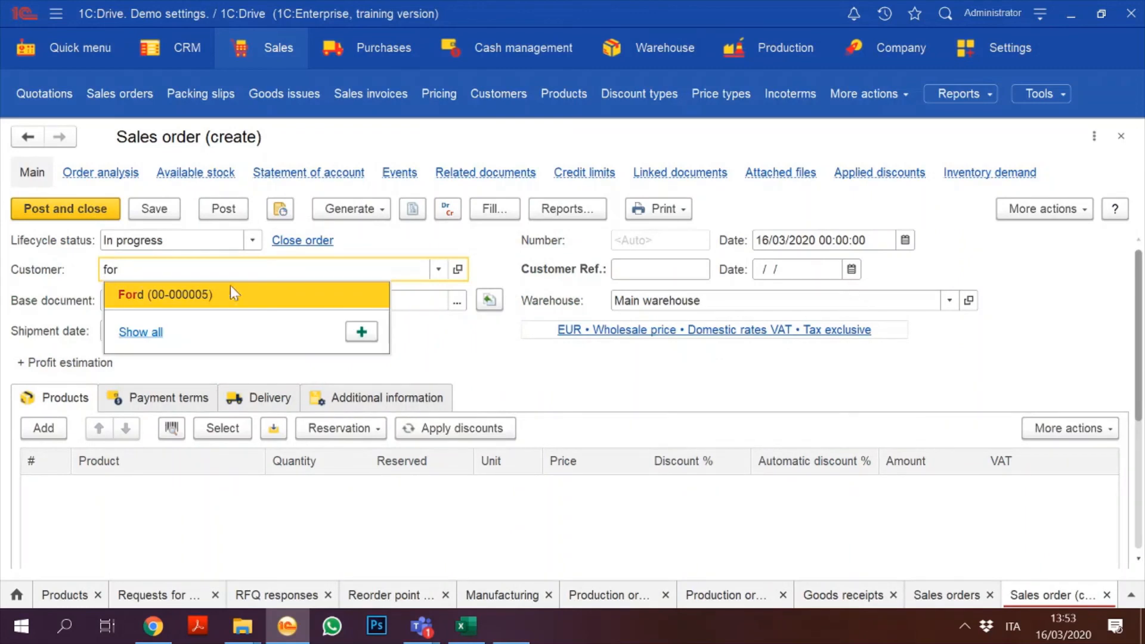
{"action": "key", "text": "Escape"}
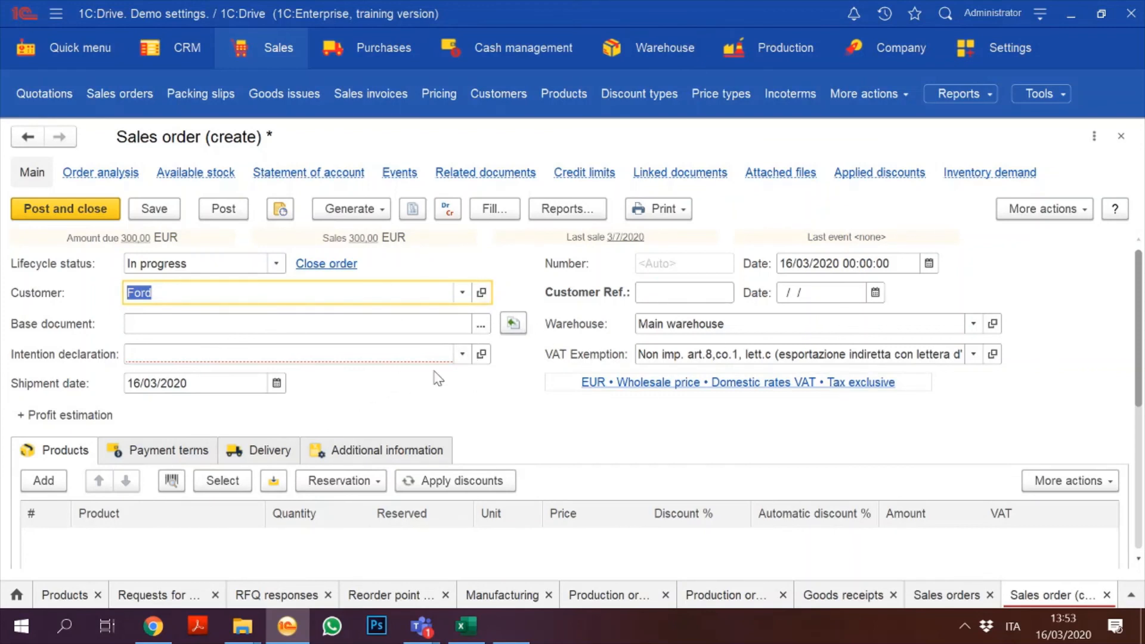
{"action": "left_click", "coordinate": [462, 293]}
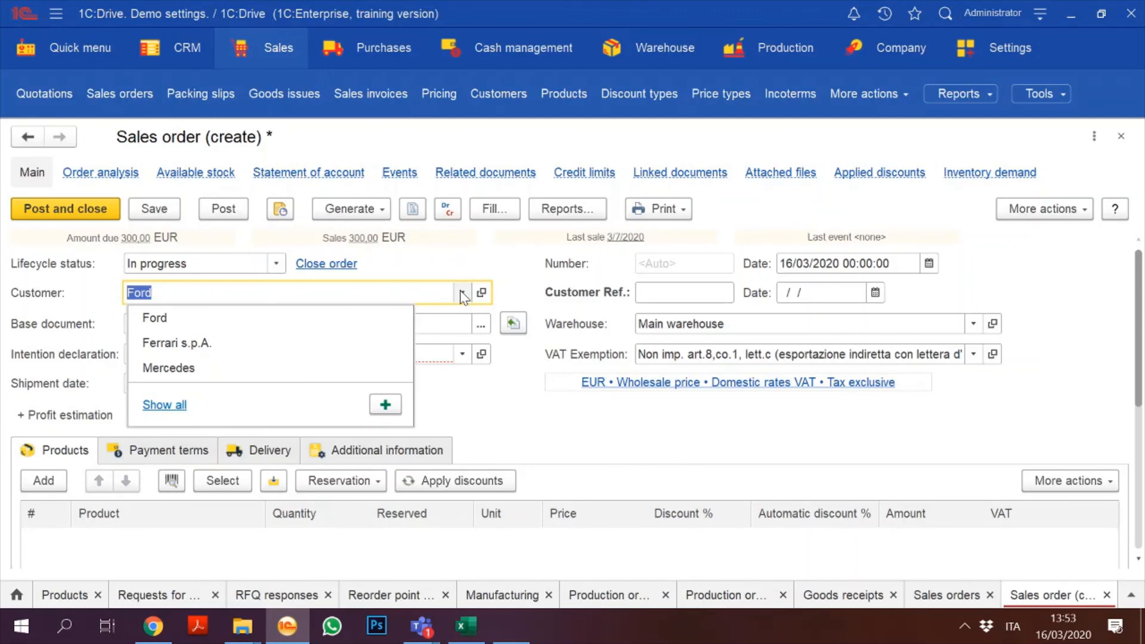
{"action": "left_click", "coordinate": [233, 369]}
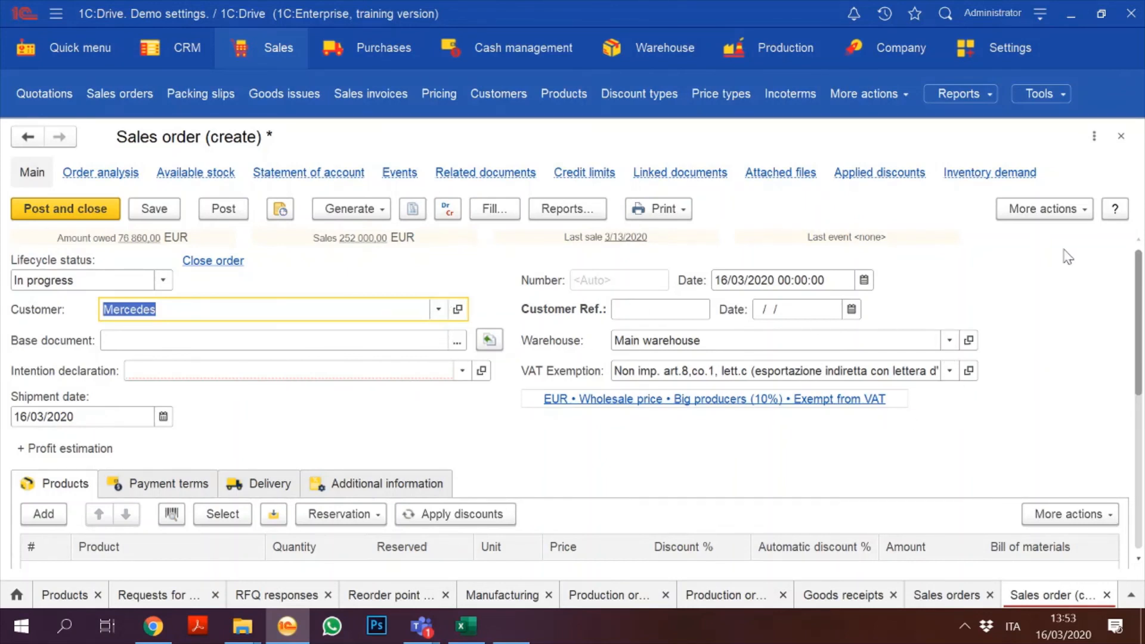
{"action": "left_click", "coordinate": [1120, 135]}
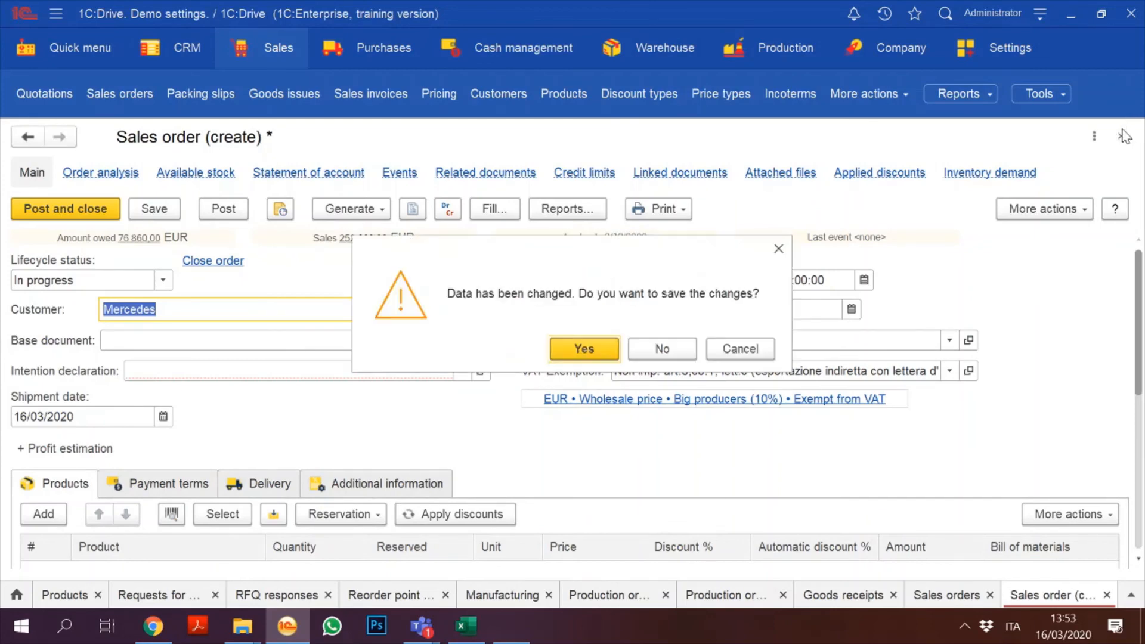
{"action": "left_click", "coordinate": [661, 348]}
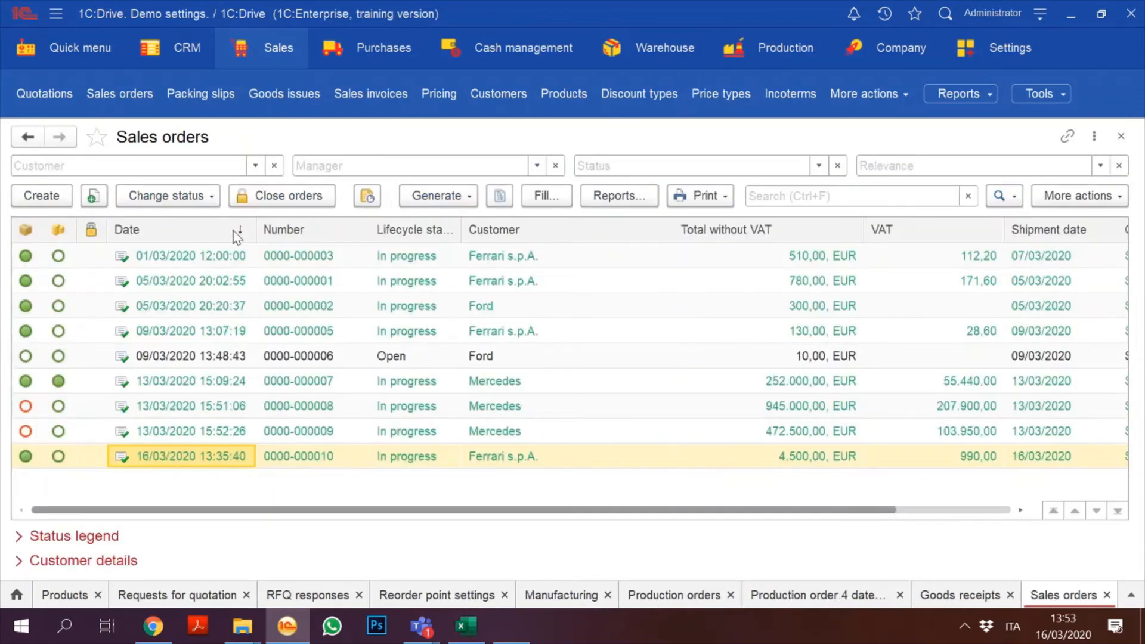
Step: Create a new sales order with BMW as the customer
{"action": "left_click", "coordinate": [18, 197]}
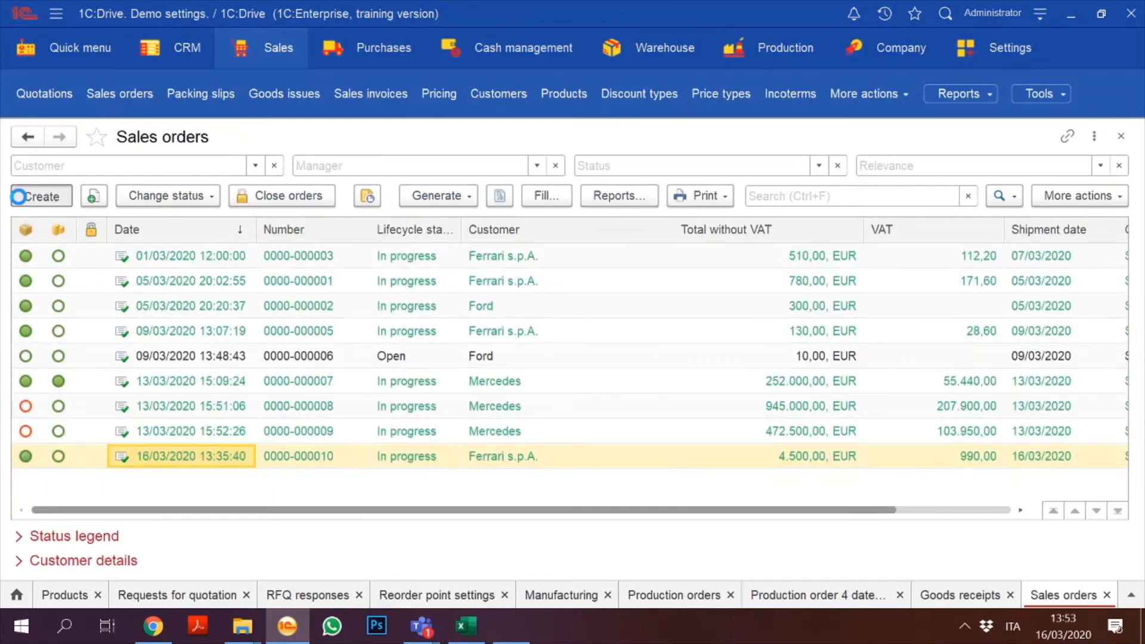
{"action": "type", "text": "bm"}
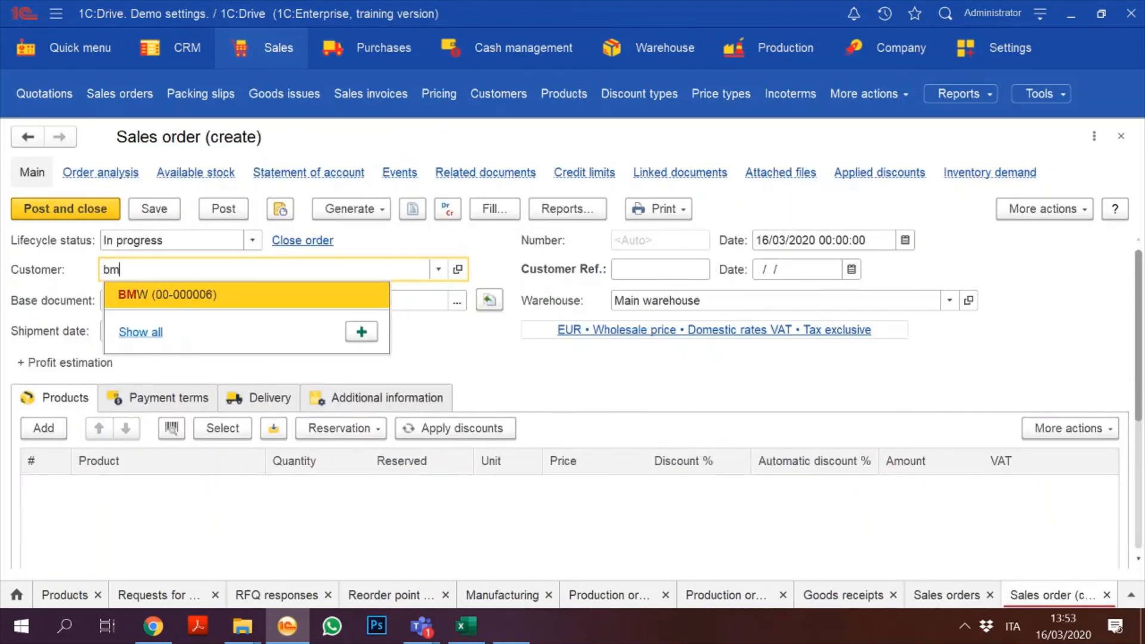
{"action": "key", "text": "BackSpace"}
{"action": "key", "text": "Return"}
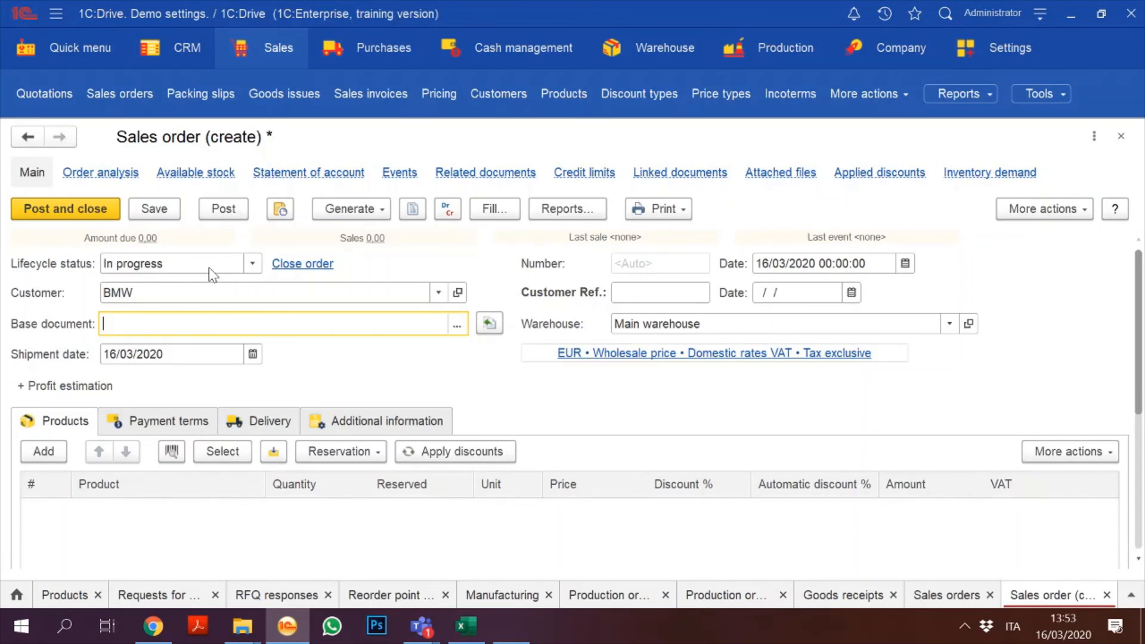
Step: Add a line of 200 pcs Engine 2.4 tdi and open its product card
{"action": "left_click", "coordinate": [36, 453]}
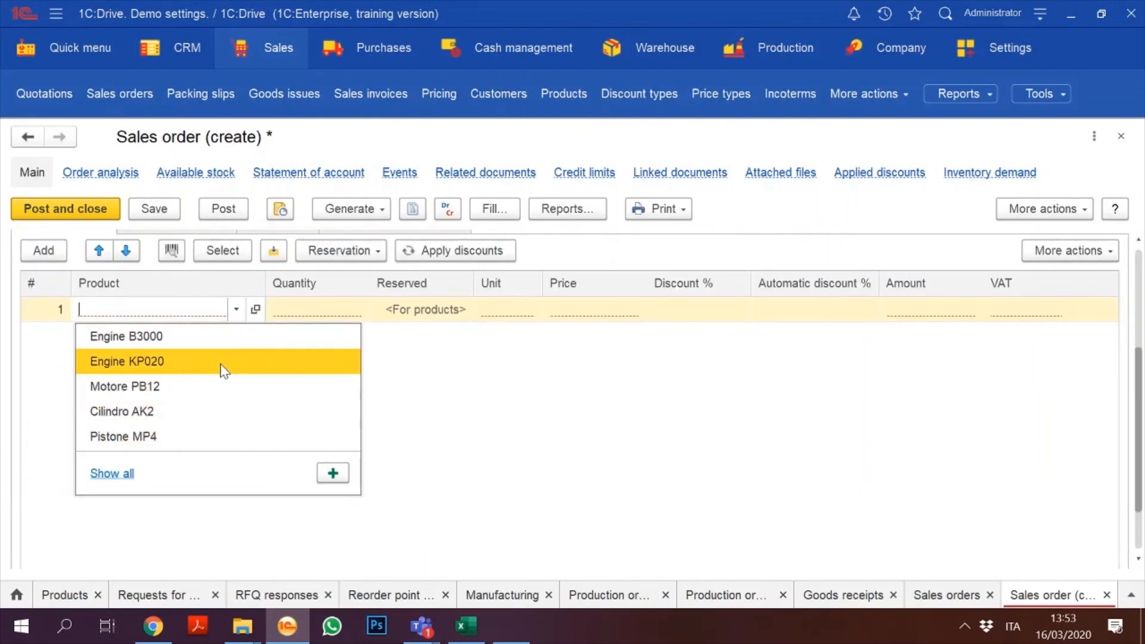
{"action": "type", "text": "engi"}
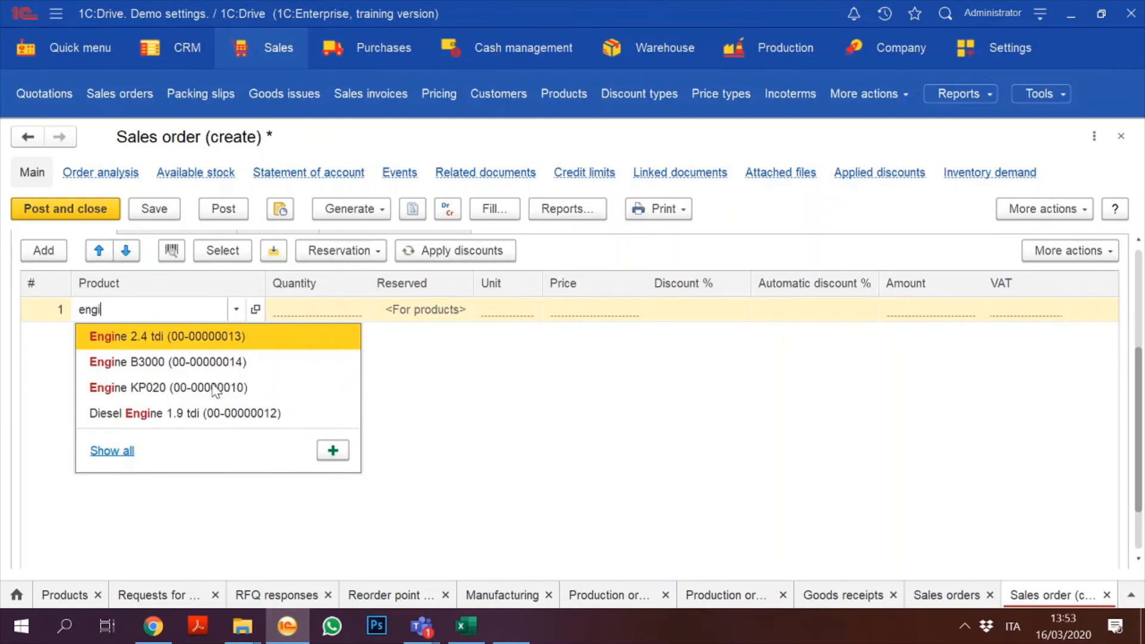
{"action": "key", "text": "Return"}
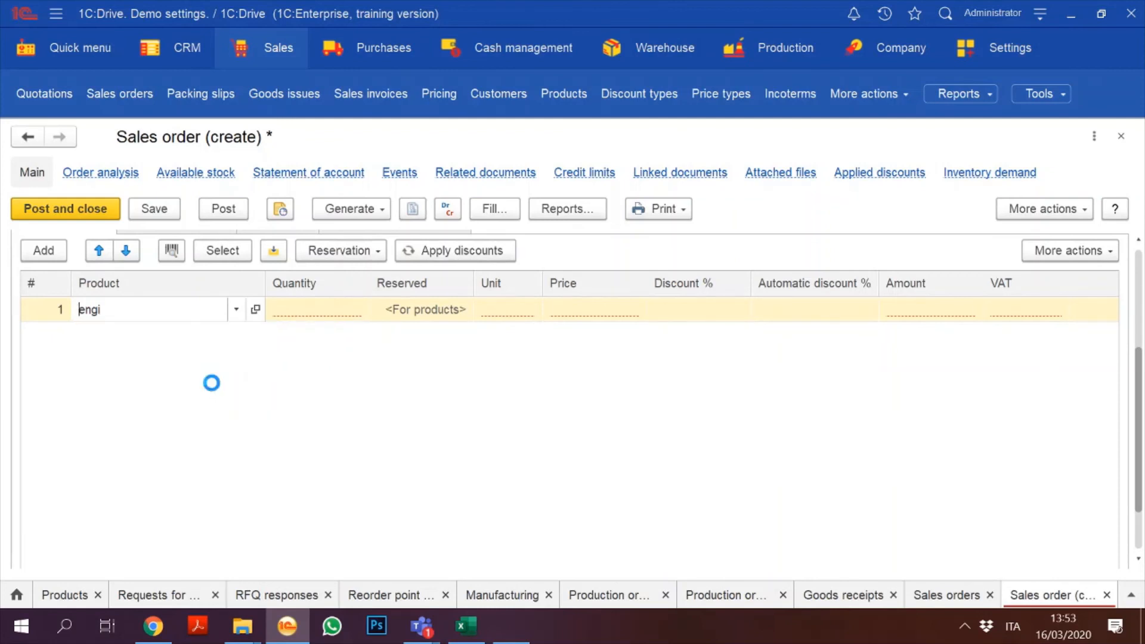
{"action": "left_click", "coordinate": [327, 297]}
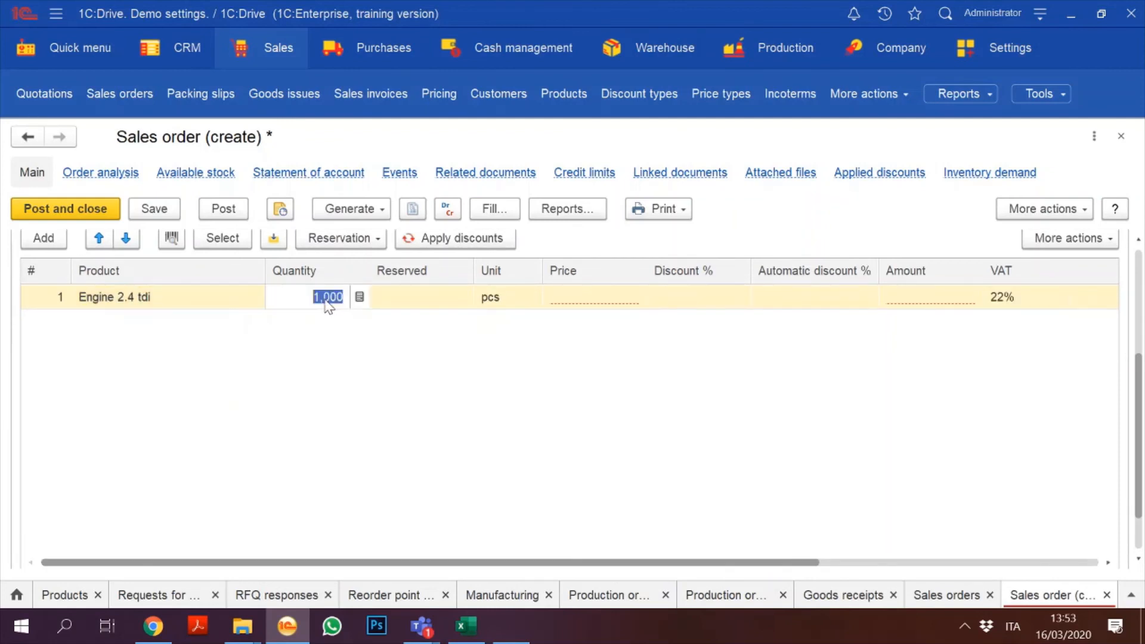
{"action": "type", "text": "200"}
{"action": "left_click", "coordinate": [575, 301]}
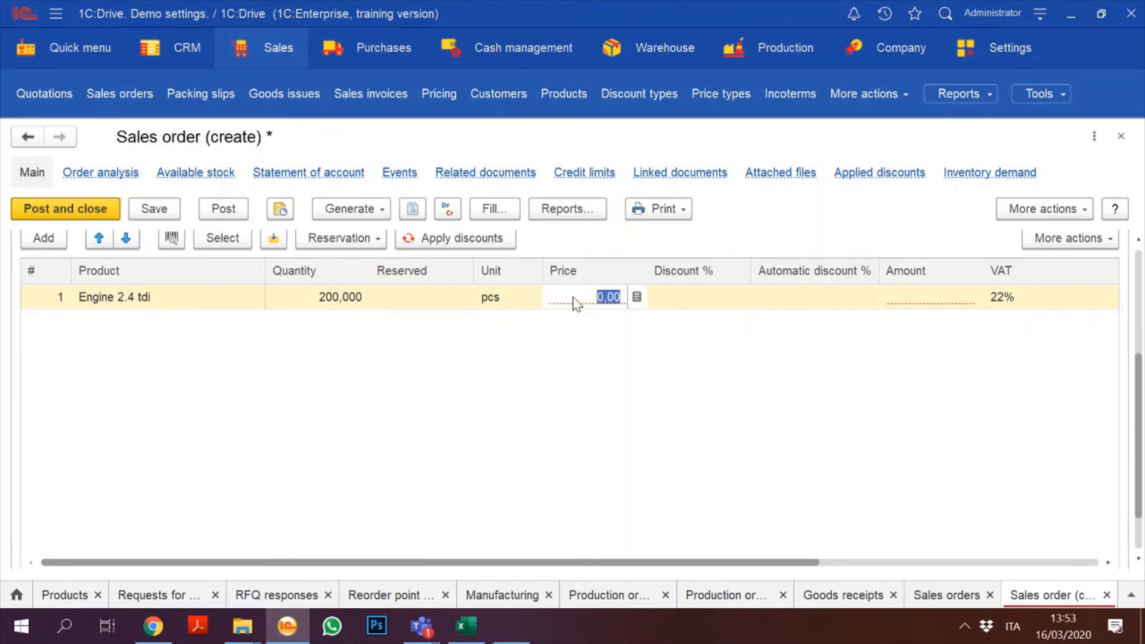
{"action": "left_click", "coordinate": [126, 301]}
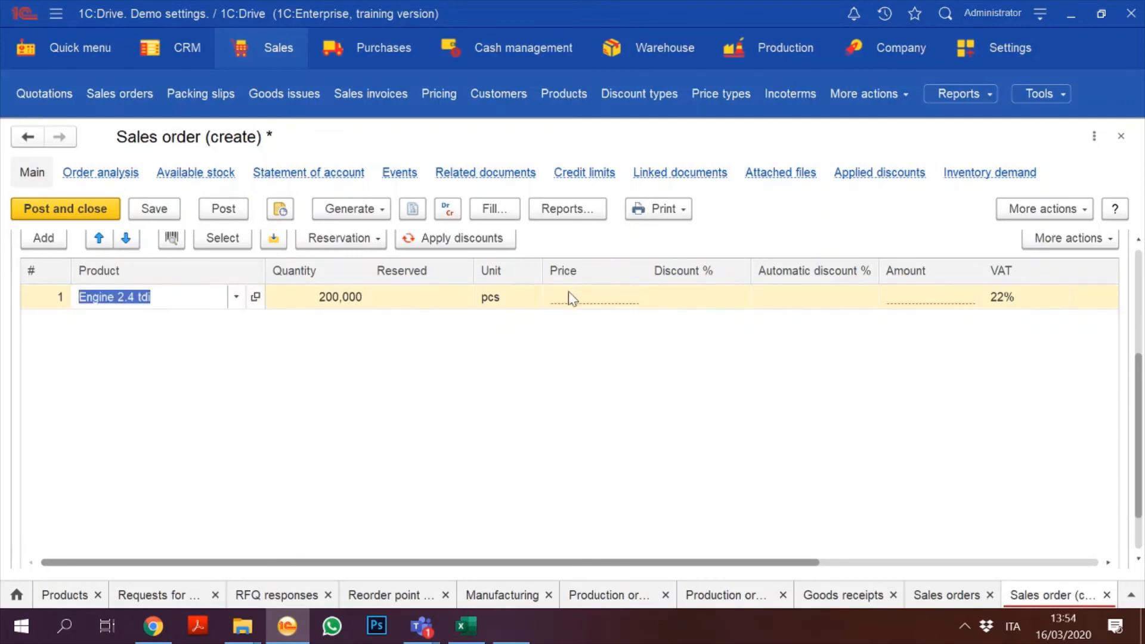
{"action": "left_click", "coordinate": [255, 296]}
Step: Set Engine 2.4 tdi's price to 2,500 EUR effective 01/01/2020, then save and post the pricing document
{"action": "left_click", "coordinate": [390, 208]}
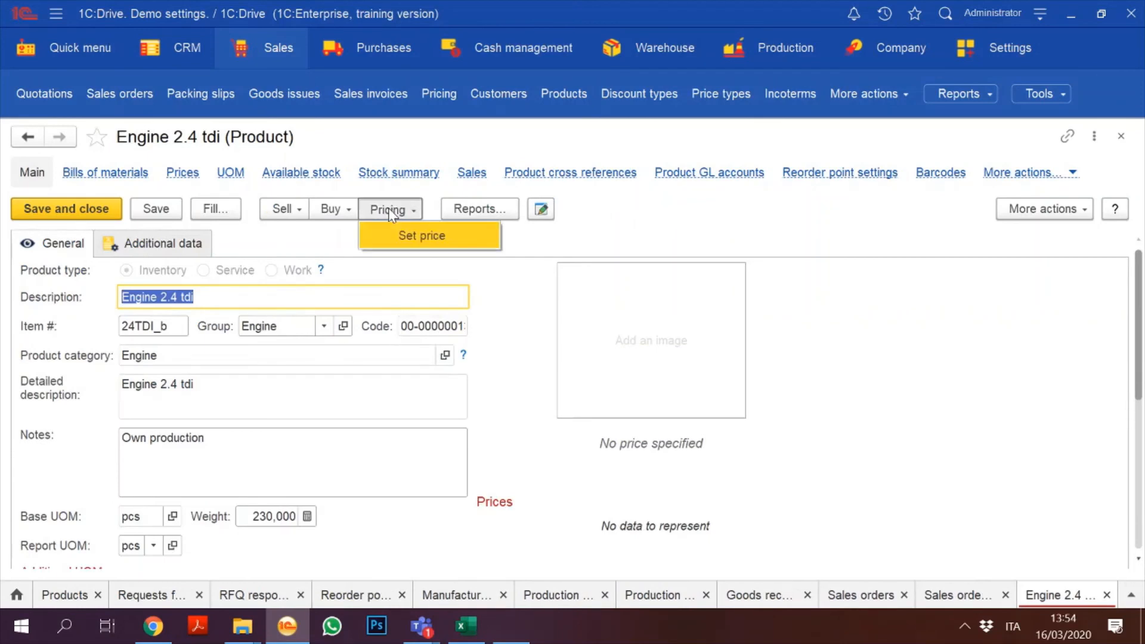
{"action": "left_click", "coordinate": [419, 235]}
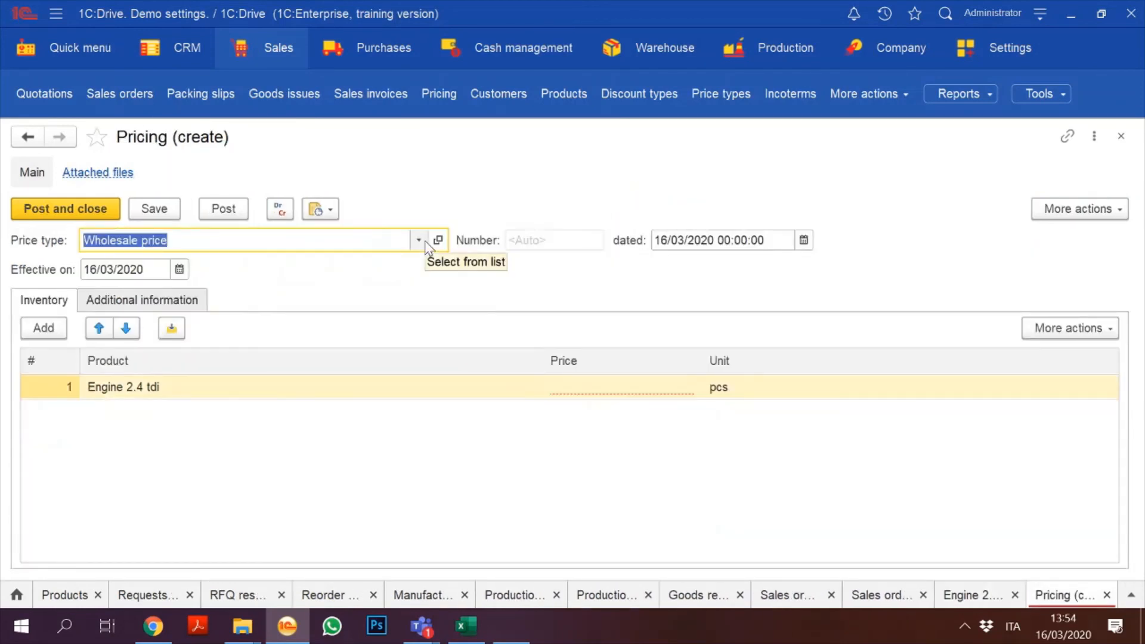
{"action": "left_click", "coordinate": [567, 389]}
{"action": "type", "text": "200"}
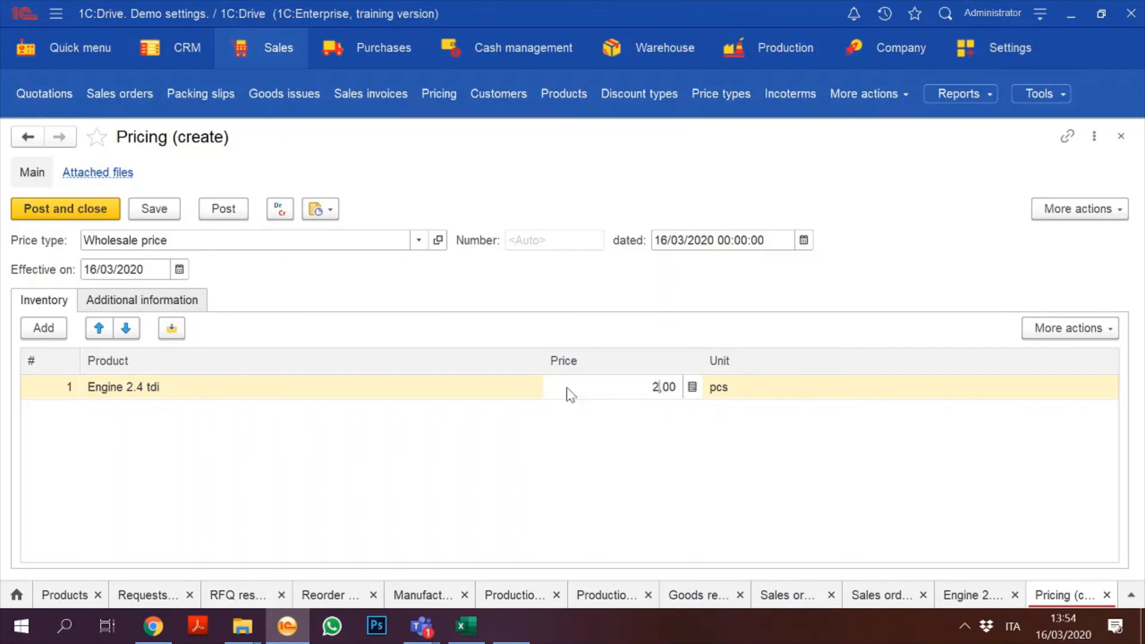
{"action": "key", "text": "BackSpace"}
{"action": "key", "text": "BackSpace"}
{"action": "key", "text": "BackSpace"}
{"action": "type", "text": "2500"}
{"action": "key", "text": "Return"}
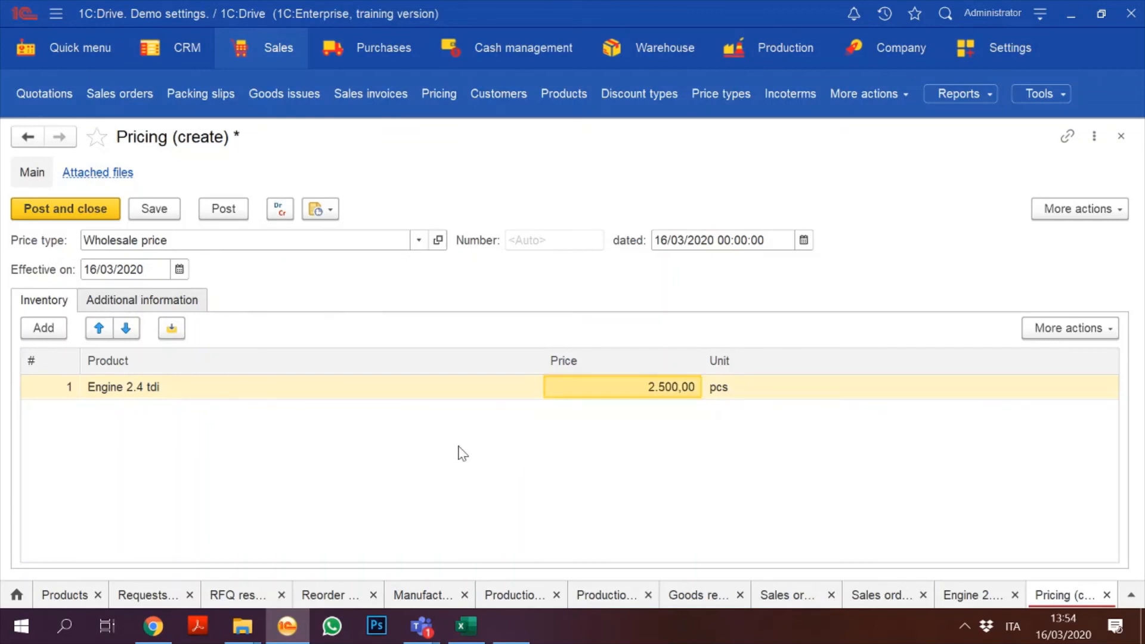
{"action": "left_click", "coordinate": [91, 270]}
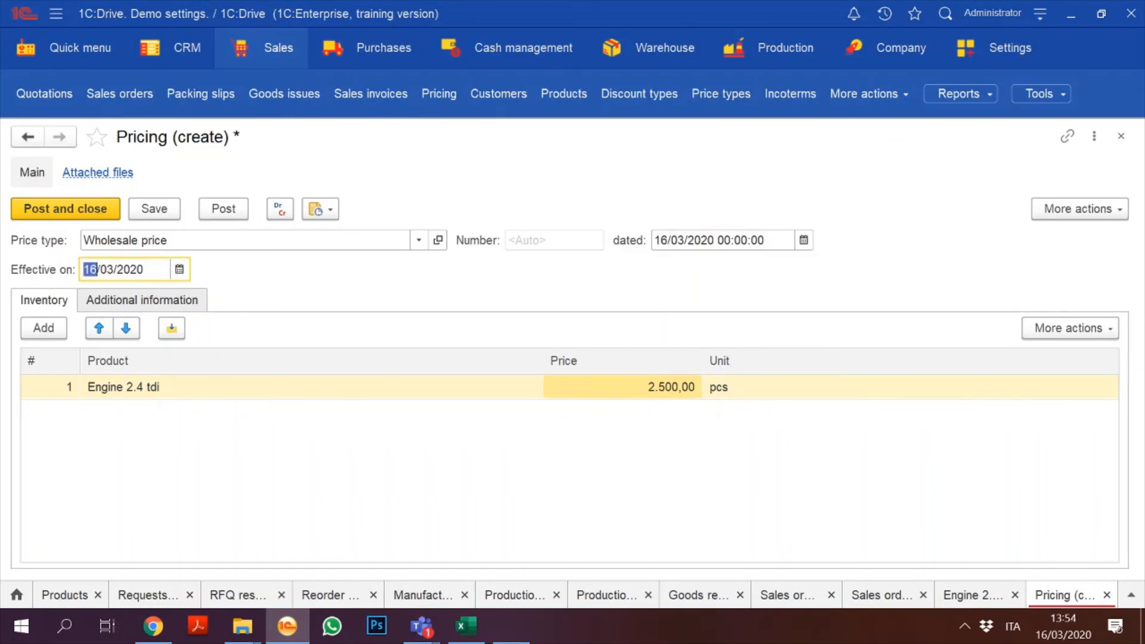
{"action": "type", "text": "01"}
{"action": "left_click", "coordinate": [155, 208]}
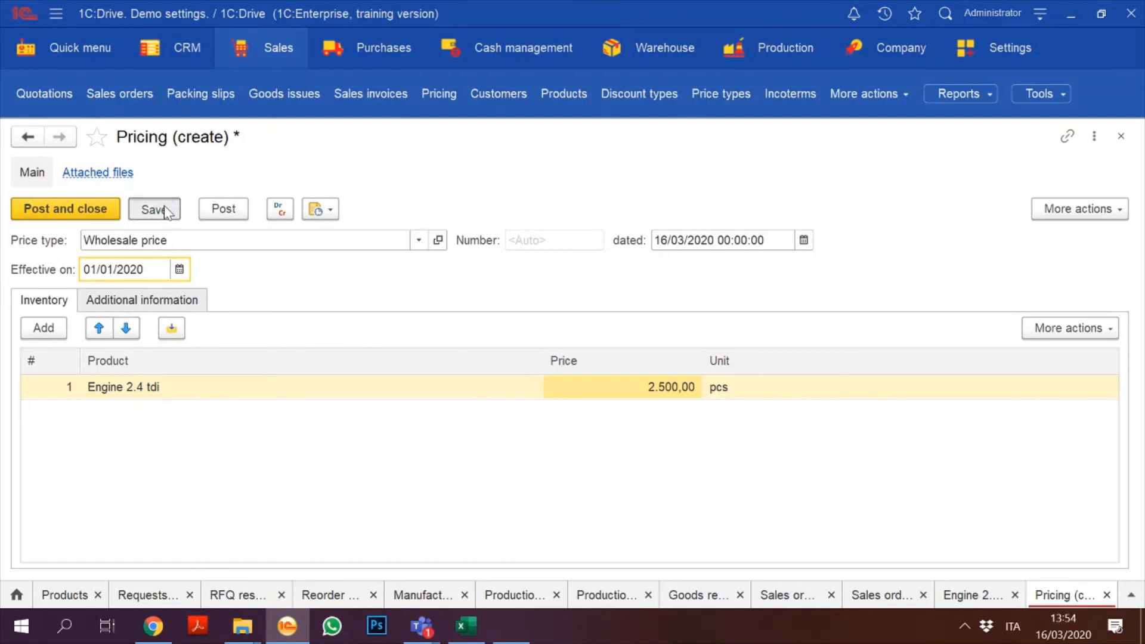
{"action": "left_click", "coordinate": [39, 214]}
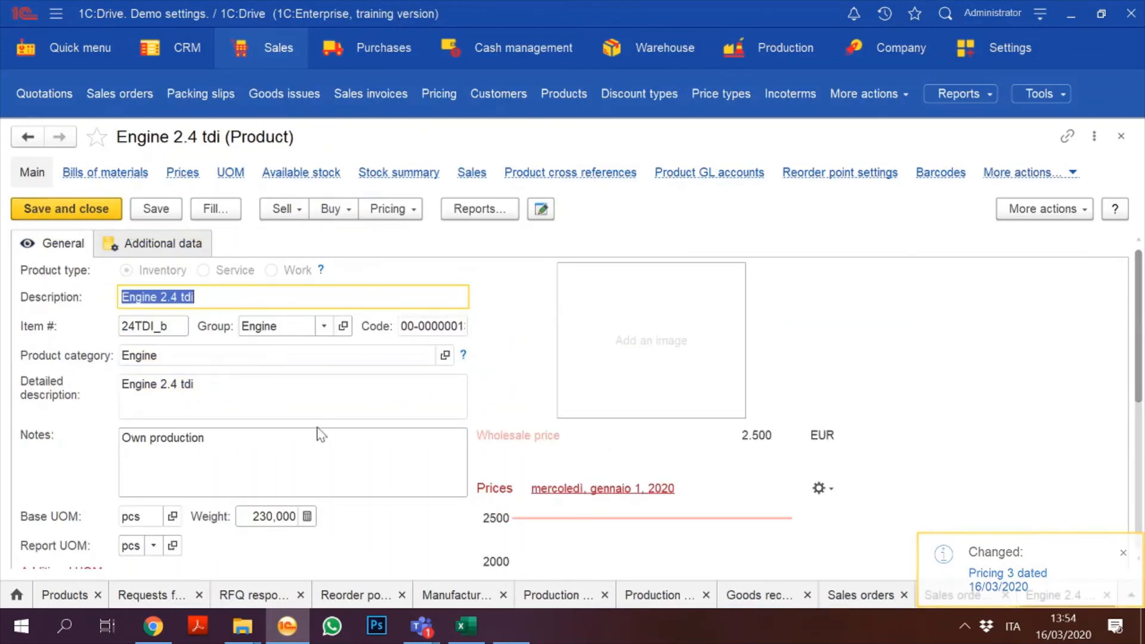
Step: Save and close the product card, then reselect Engine 2.4 tdi in row 1 to load its new price
{"action": "left_click", "coordinate": [80, 210]}
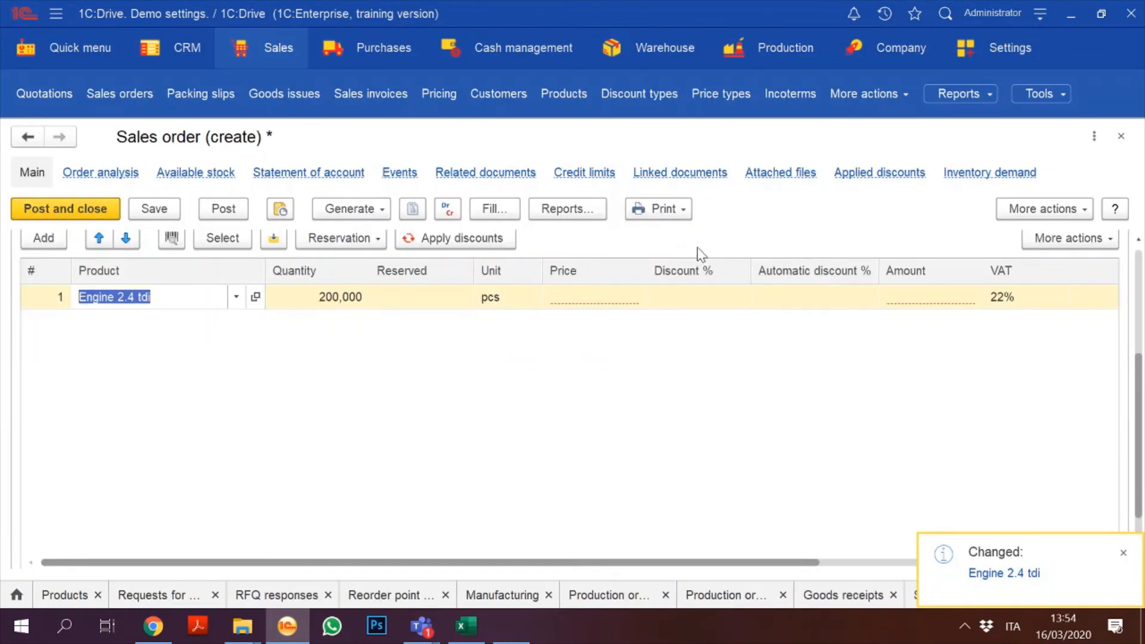
{"action": "left_click", "coordinate": [1137, 292]}
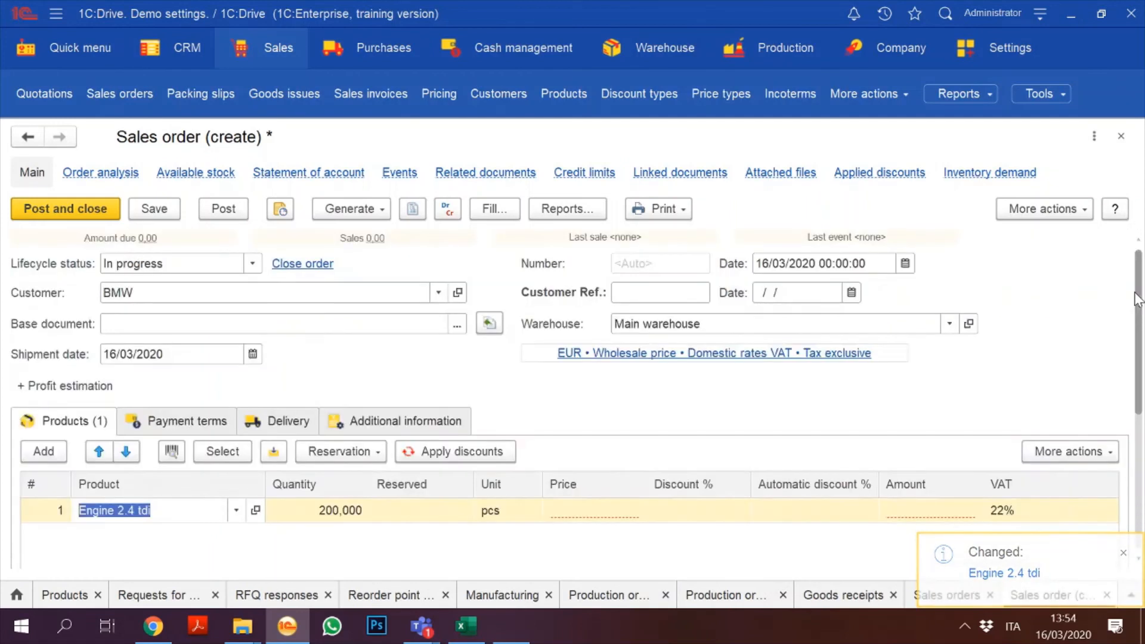
{"action": "left_click", "coordinate": [236, 510]}
{"action": "left_click", "coordinate": [167, 316]}
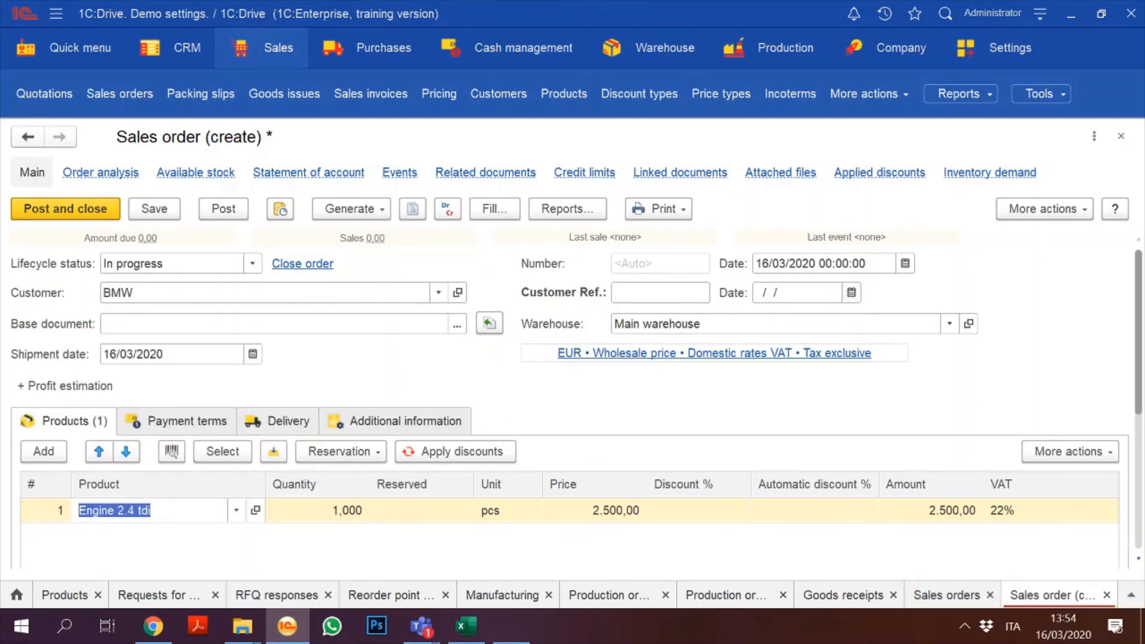
Step: Set the order date to 13/03/2020 and the Engine 2.4 tdi quantity to 50
{"action": "left_click", "coordinate": [766, 263]}
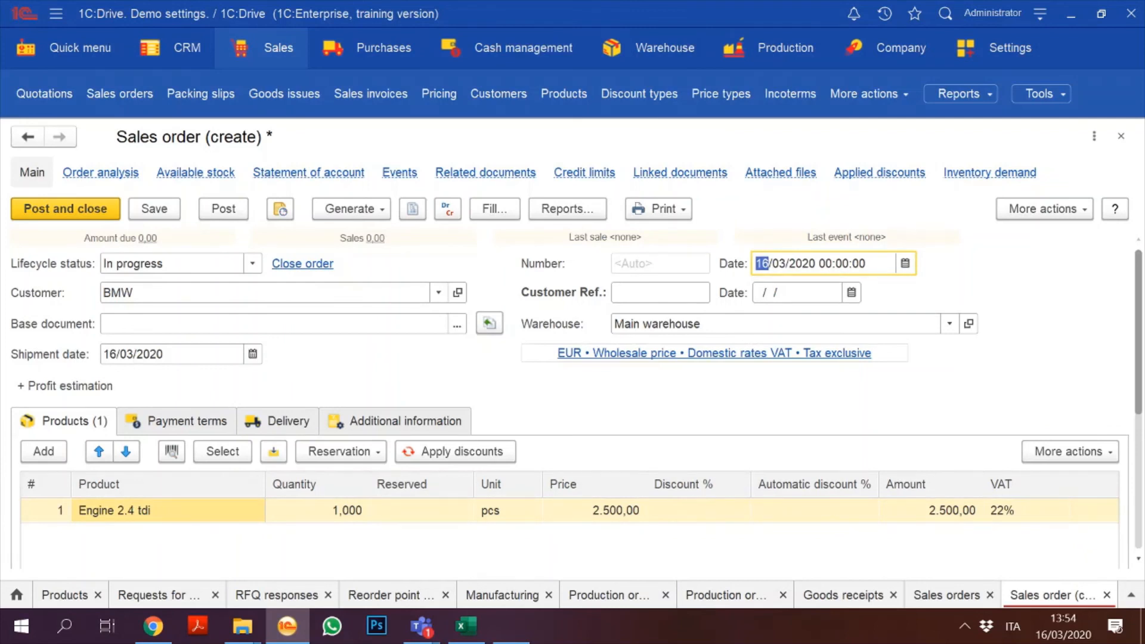
{"action": "type", "text": "13"}
{"action": "scroll", "coordinate": [583, 438], "scroll_direction": "down", "scroll_amount": 3}
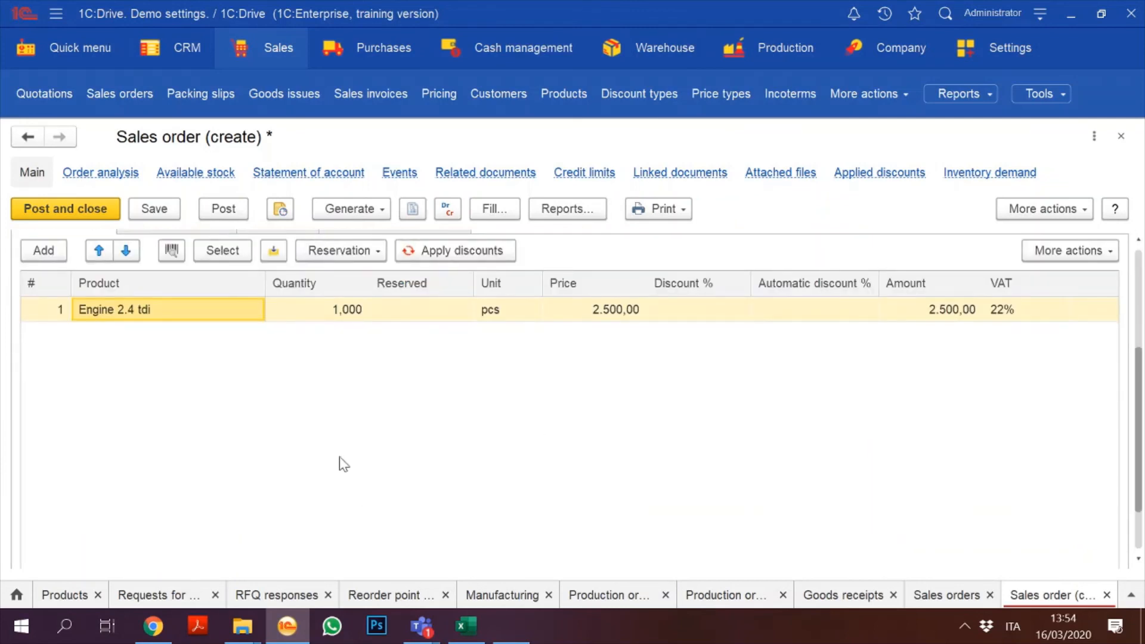
{"action": "double_click", "coordinate": [331, 310]}
{"action": "type", "text": "3"}
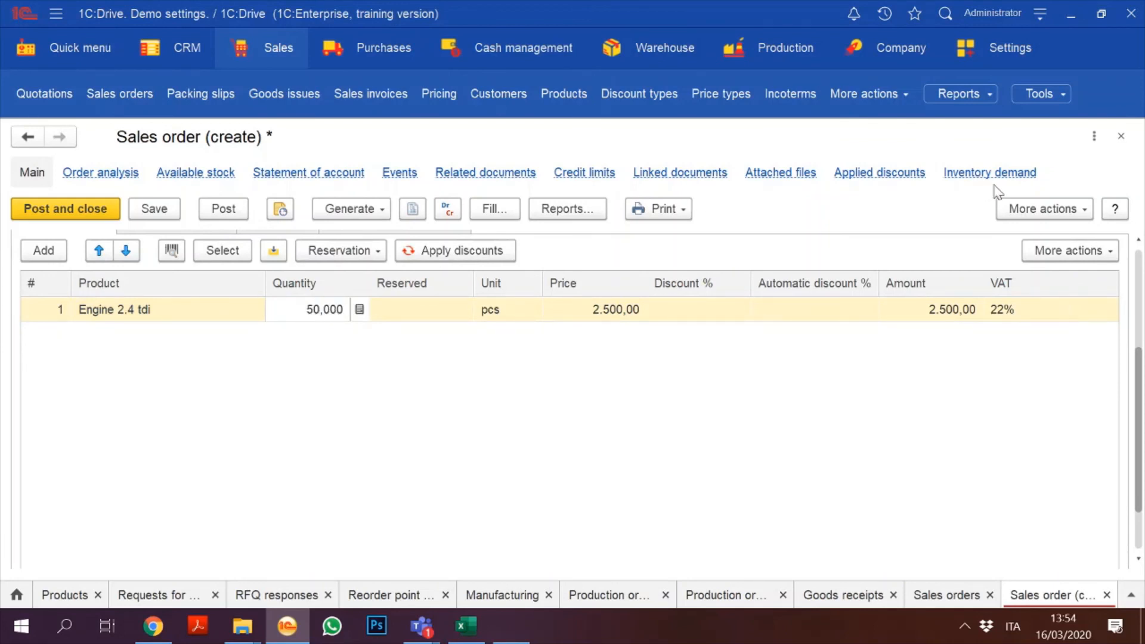
{"action": "scroll", "coordinate": [232, 421], "scroll_direction": "up", "scroll_amount": 3}
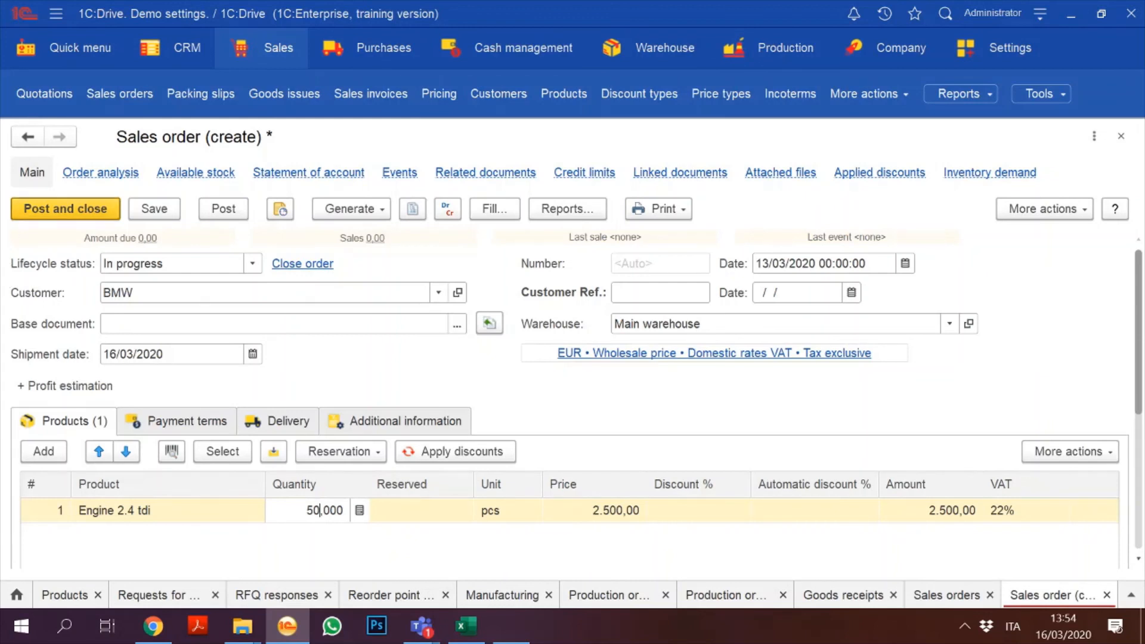
Step: Add a second line of 10 Engine KP020, then post and close the sales order
{"action": "left_click", "coordinate": [43, 450]}
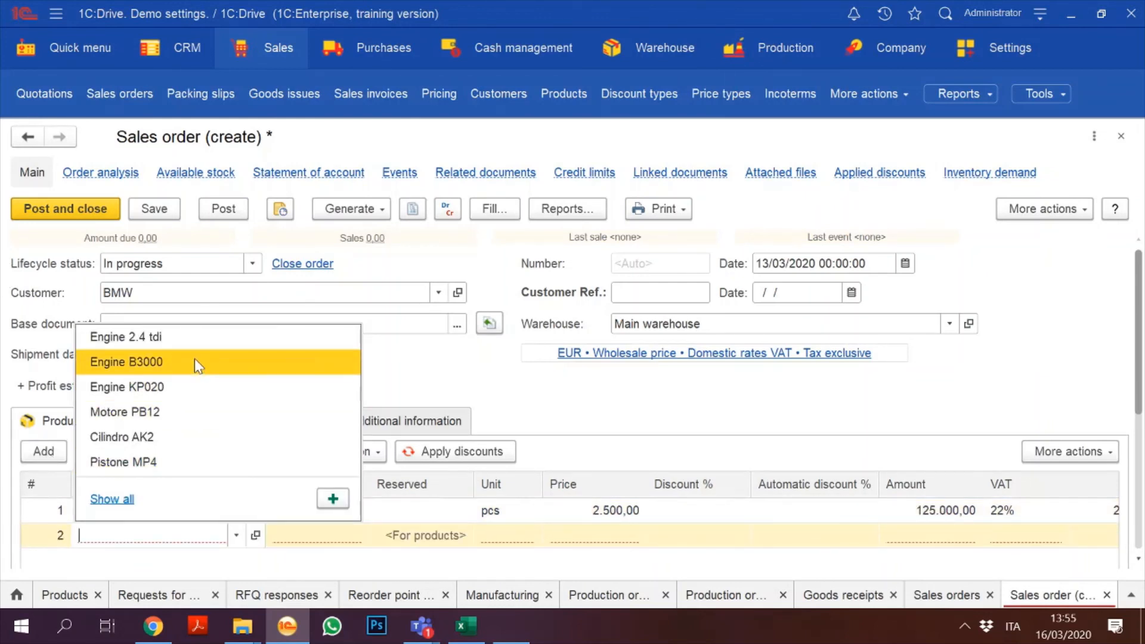
{"action": "left_click", "coordinate": [192, 387]}
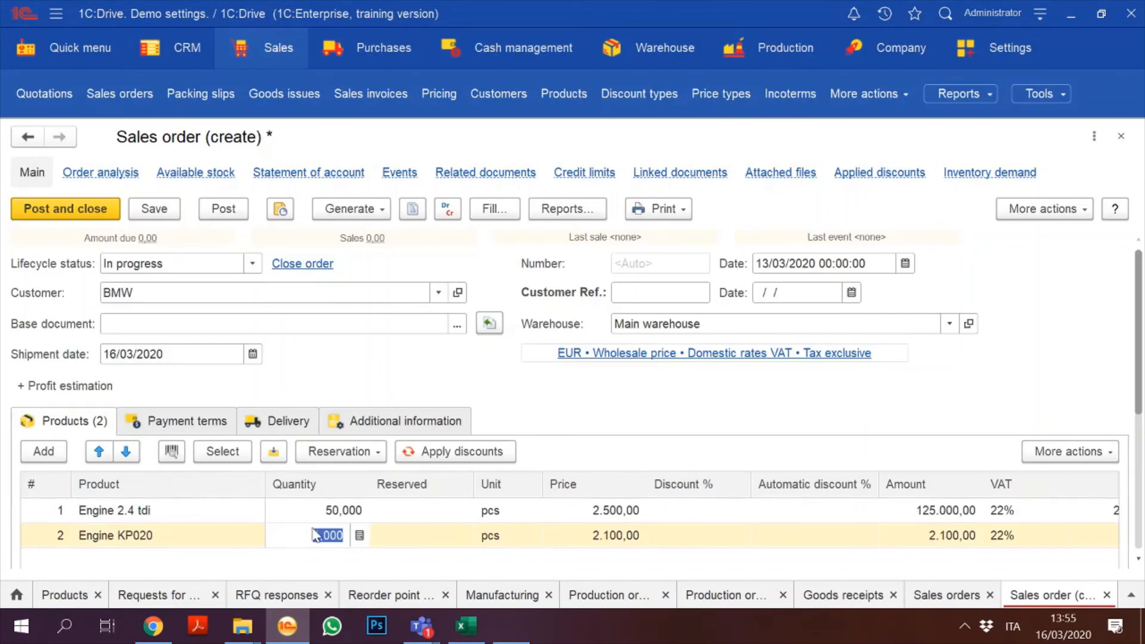
{"action": "left_click", "coordinate": [310, 532]}
{"action": "type", "text": "0"}
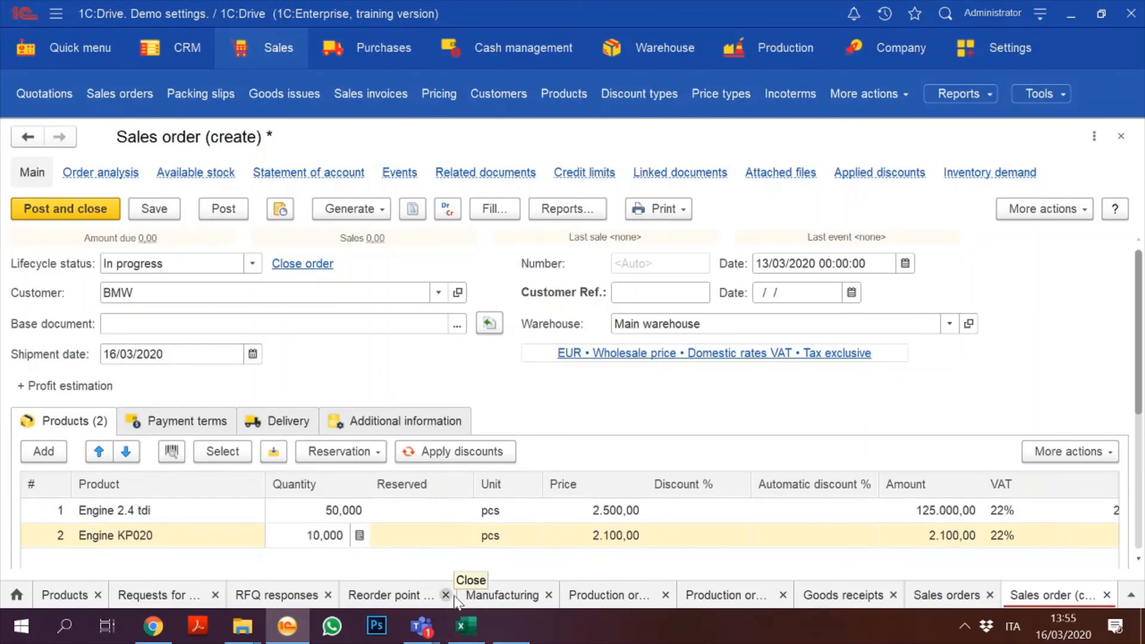
{"action": "left_click", "coordinate": [220, 211]}
{"action": "left_click", "coordinate": [220, 212]}
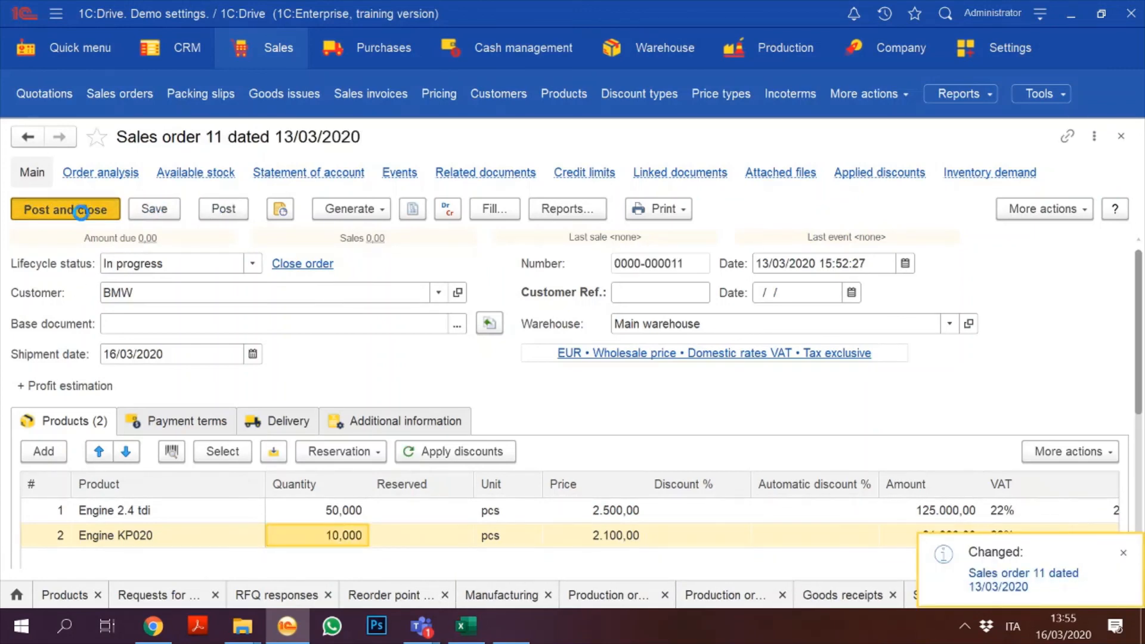
{"action": "left_click", "coordinate": [81, 210]}
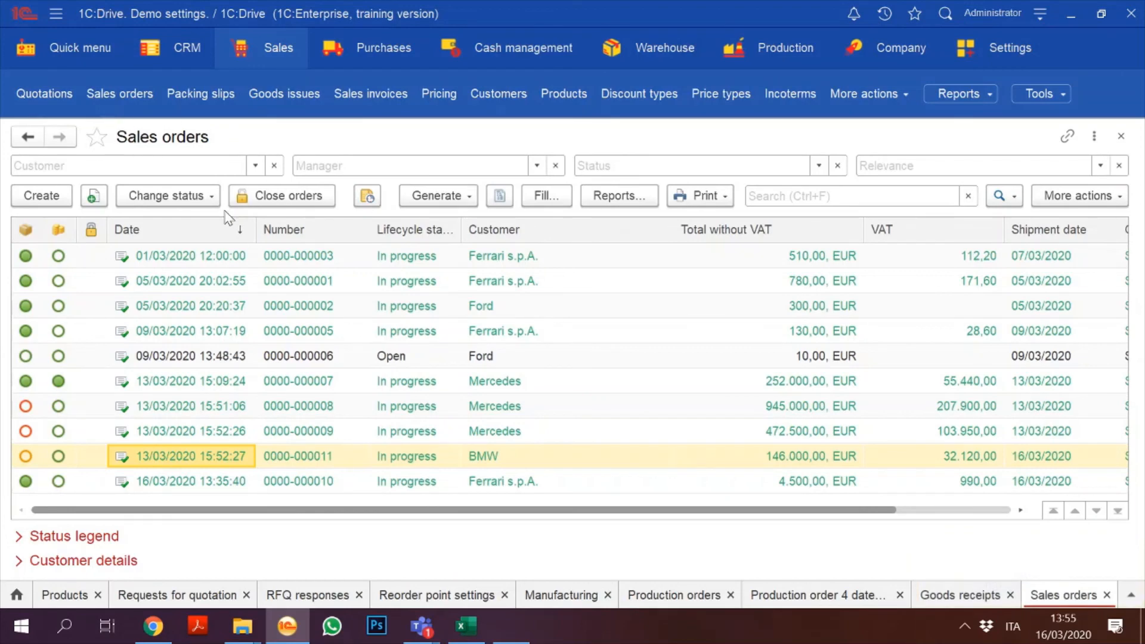
Step: Create a sales order for Ferrari s.p.A. with 200 Engine B3000 at 300,00 each
{"action": "left_click", "coordinate": [41, 195]}
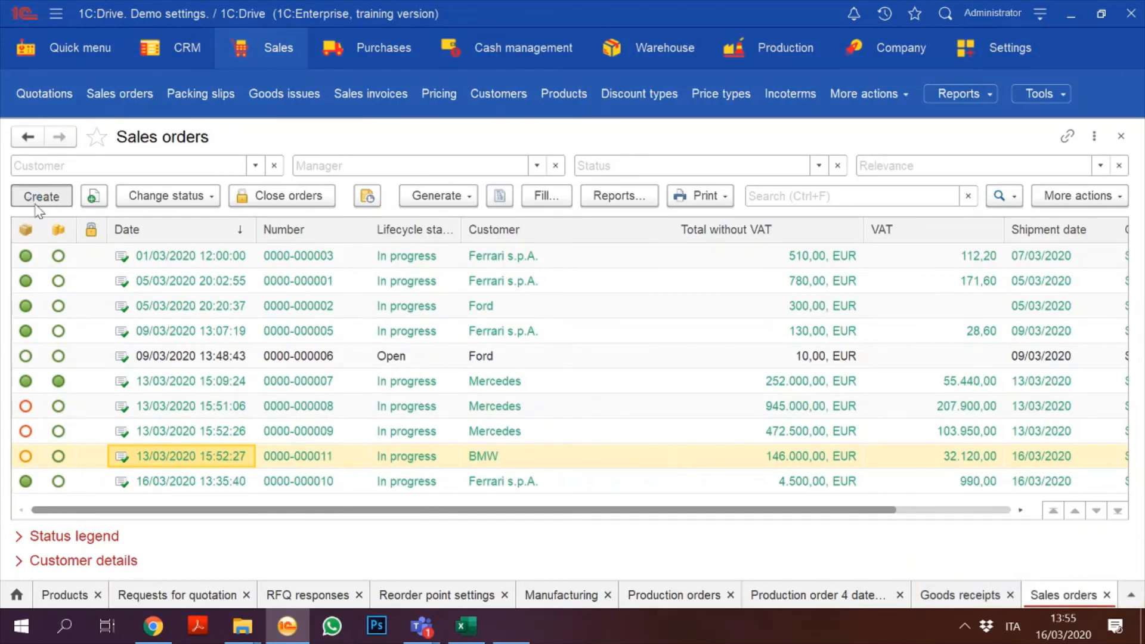
{"action": "type", "text": "ferr"}
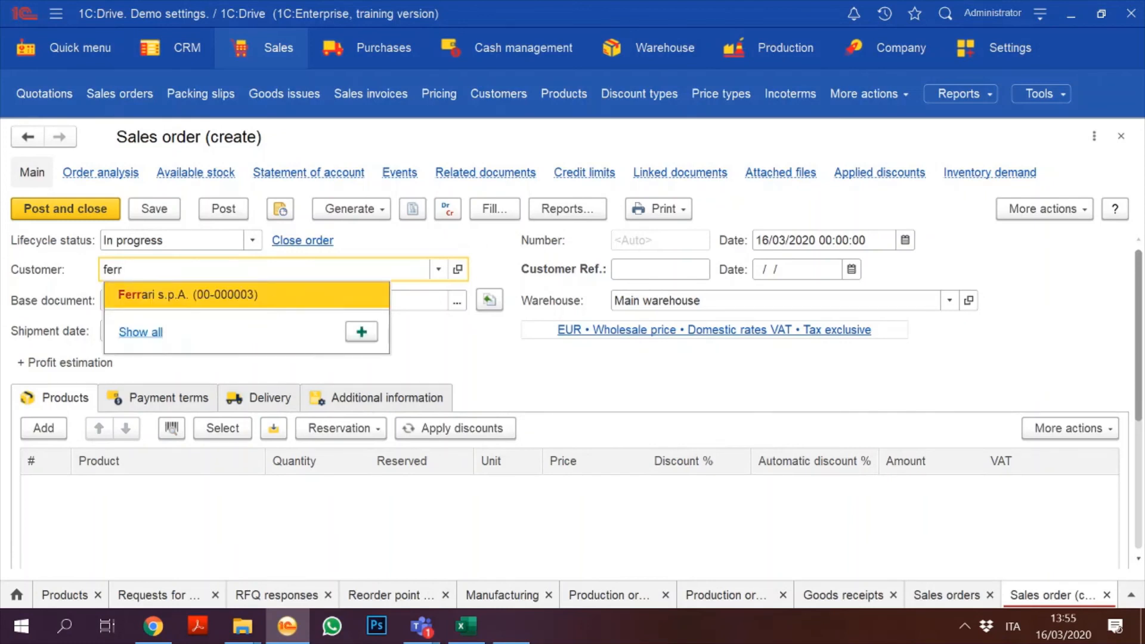
{"action": "left_click", "coordinate": [287, 300]}
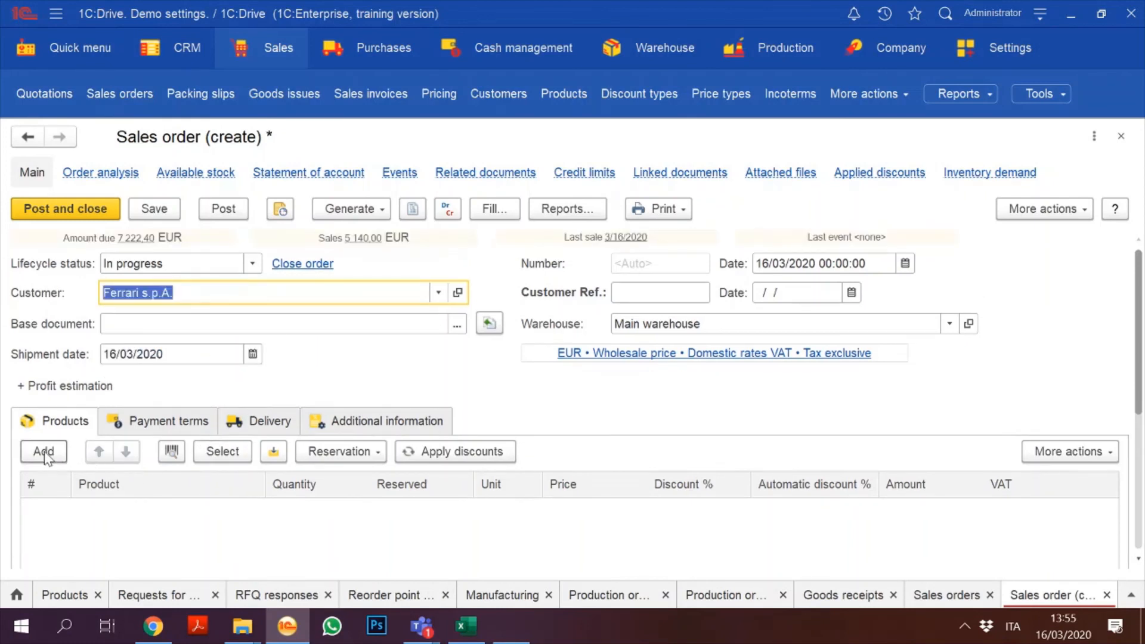
{"action": "left_click", "coordinate": [45, 455]}
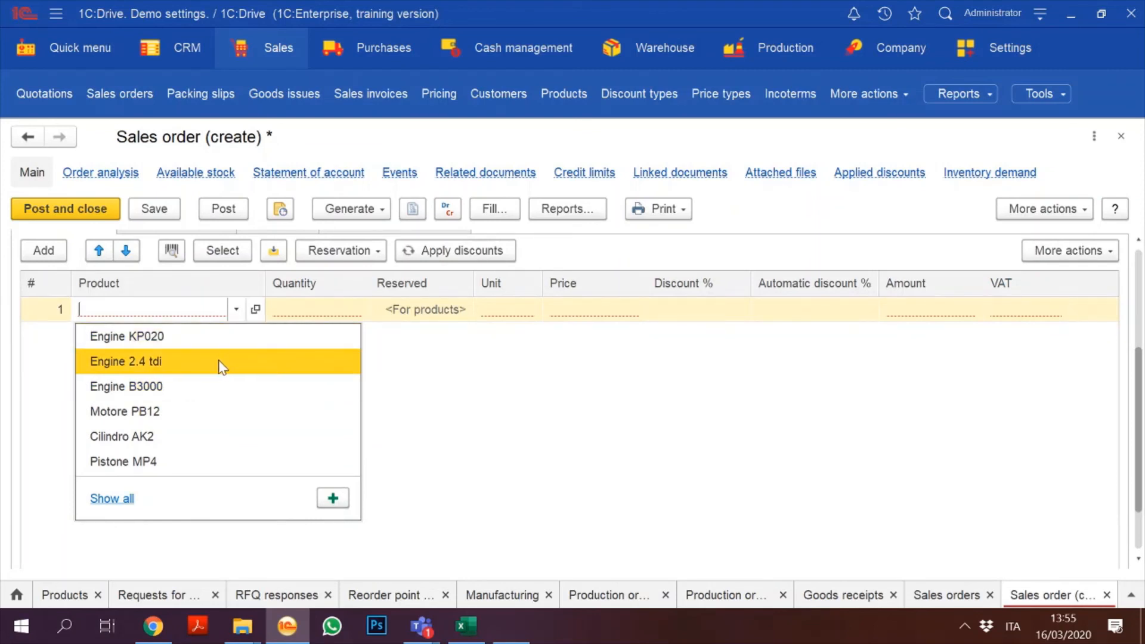
{"action": "type", "text": "engi"}
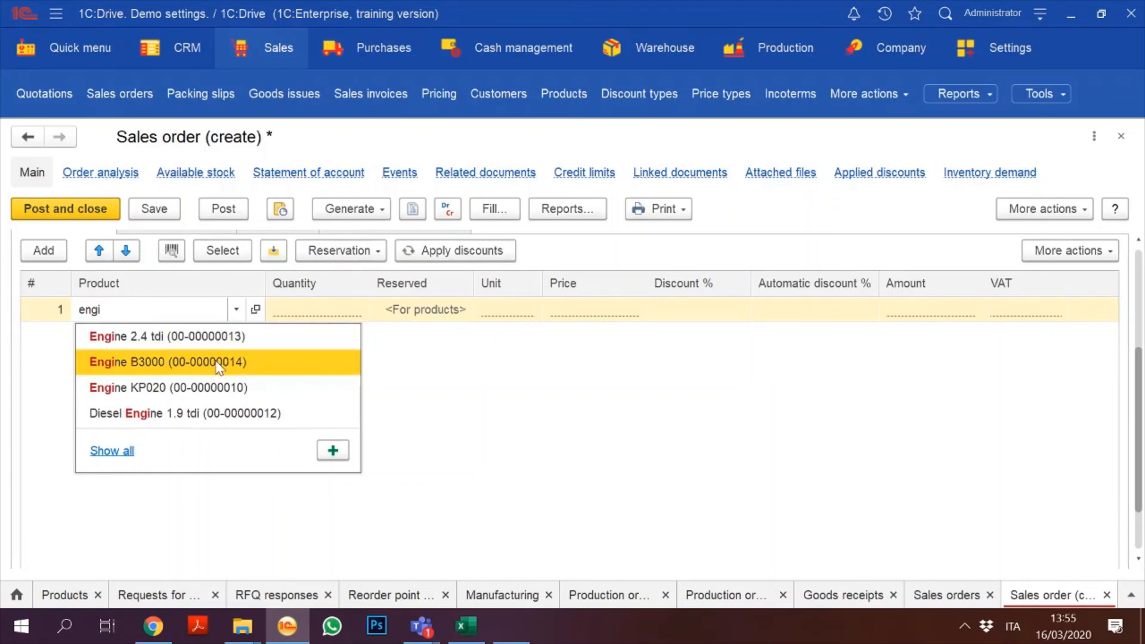
{"action": "left_click", "coordinate": [223, 362]}
{"action": "left_click", "coordinate": [581, 304]}
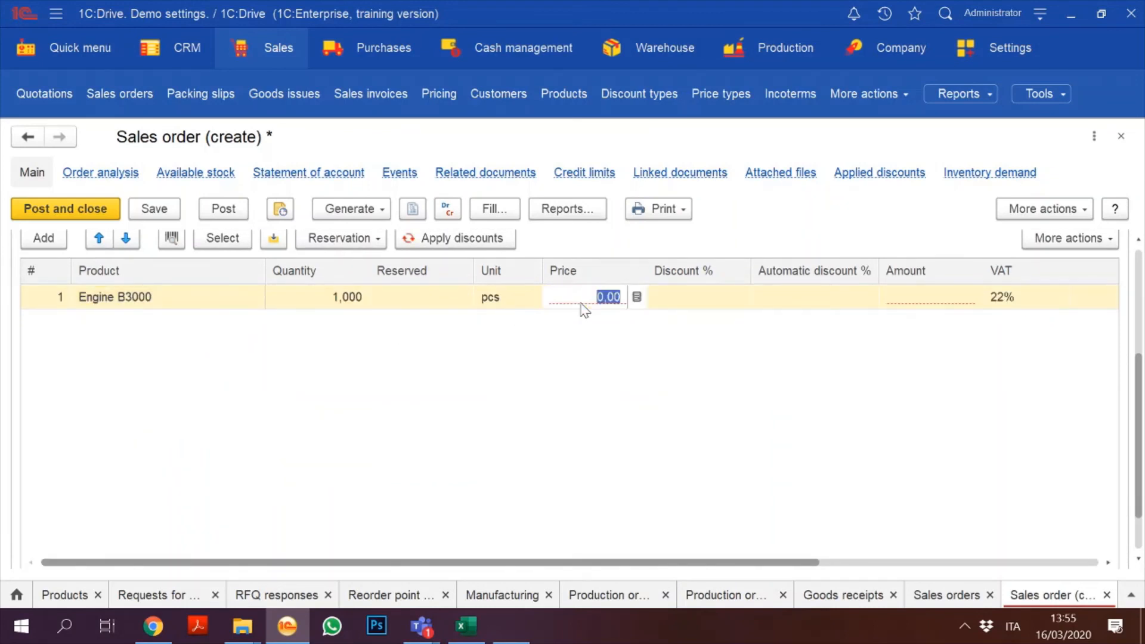
{"action": "type", "text": "30"}
{"action": "left_click", "coordinate": [320, 296]}
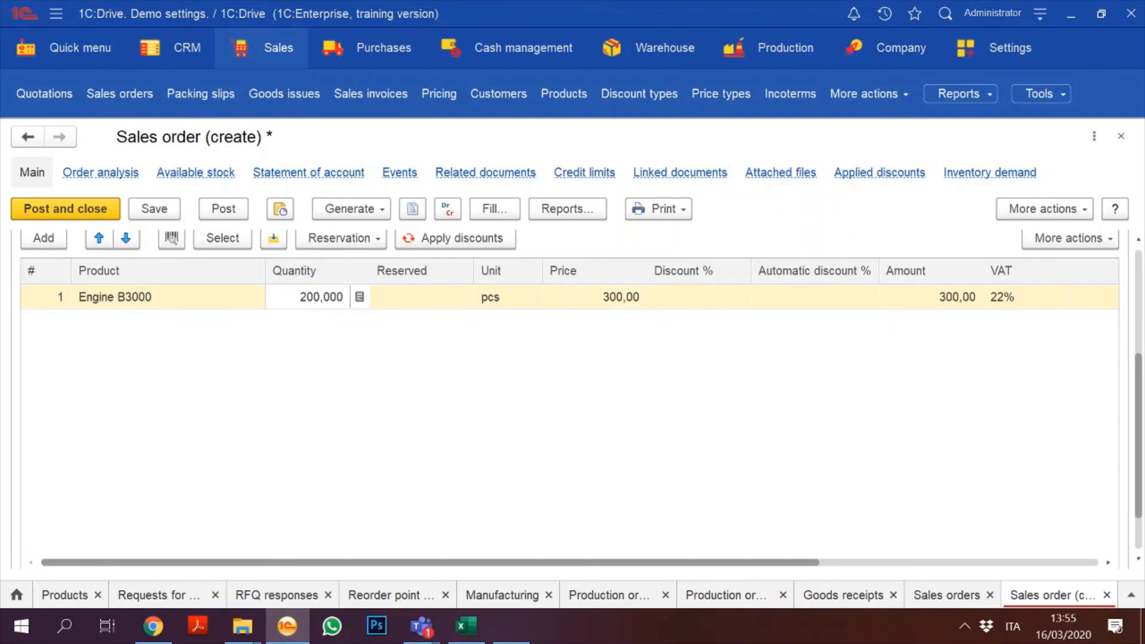
{"action": "left_click", "coordinate": [524, 409]}
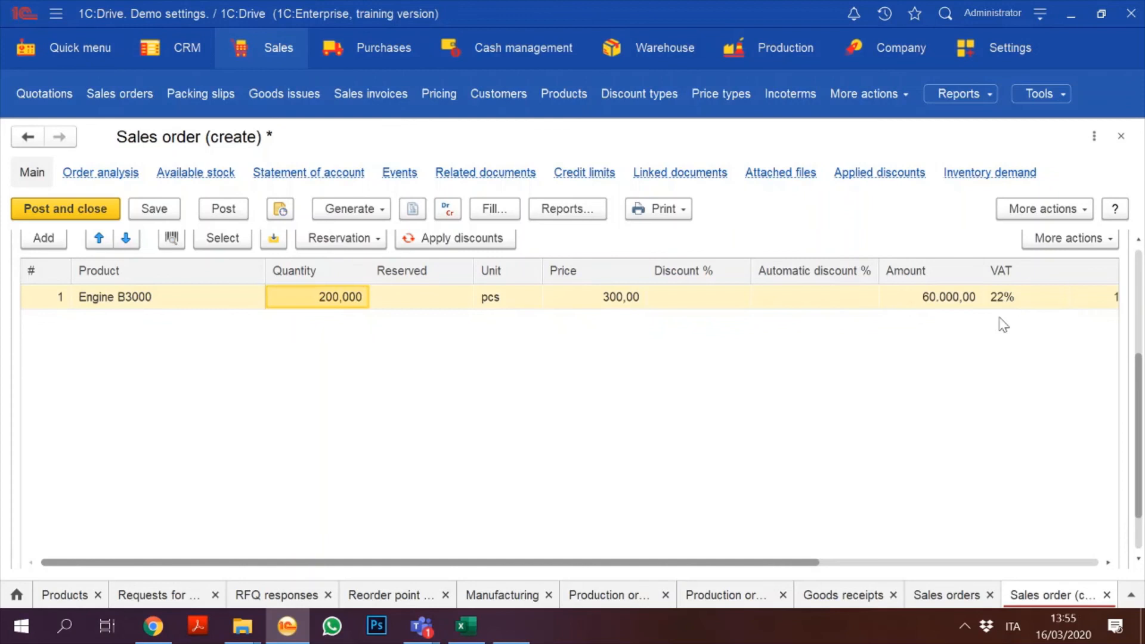
Step: Post the order, change its shipment date to 25/03/2020, then save, post and close it
{"action": "left_click", "coordinate": [1139, 253]}
{"action": "left_click", "coordinate": [1139, 246]}
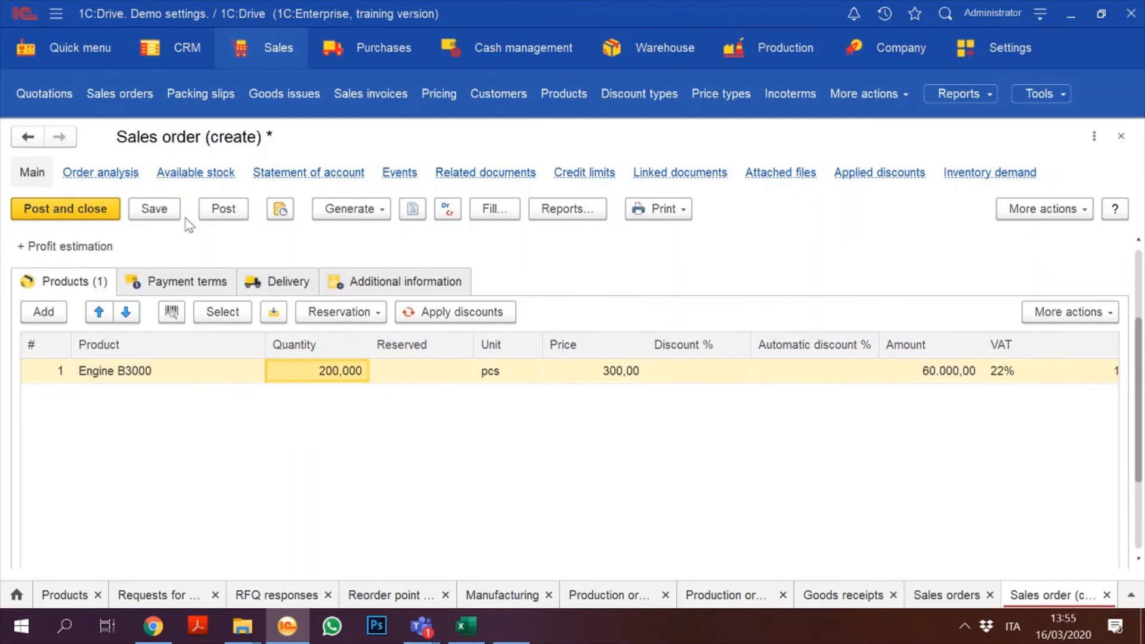
{"action": "left_click", "coordinate": [222, 210]}
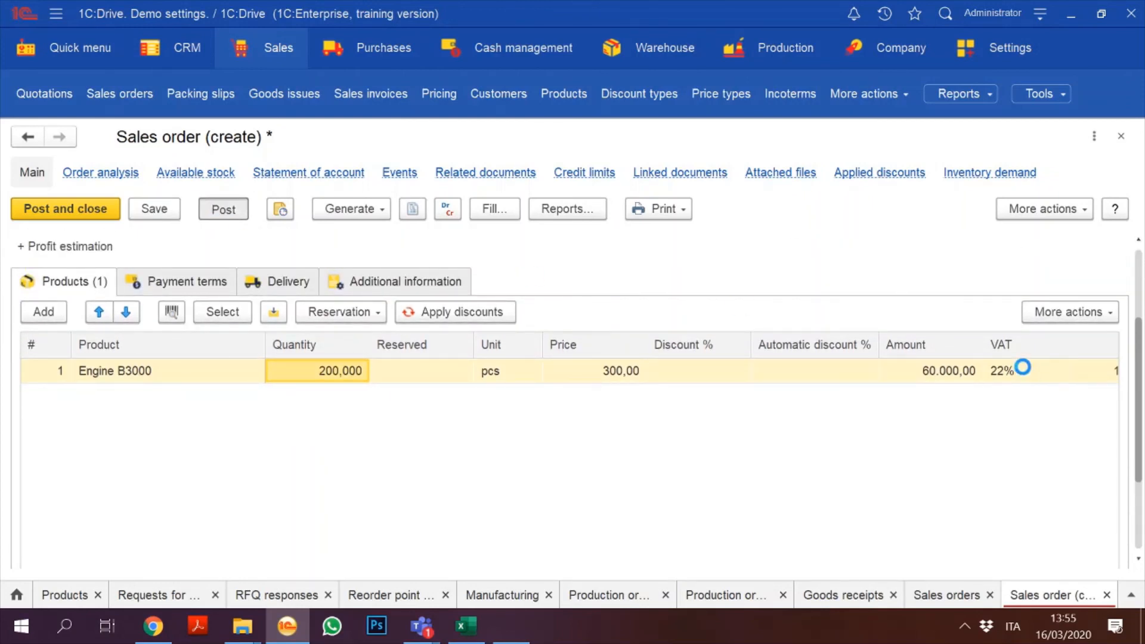
{"action": "left_click", "coordinate": [1140, 277]}
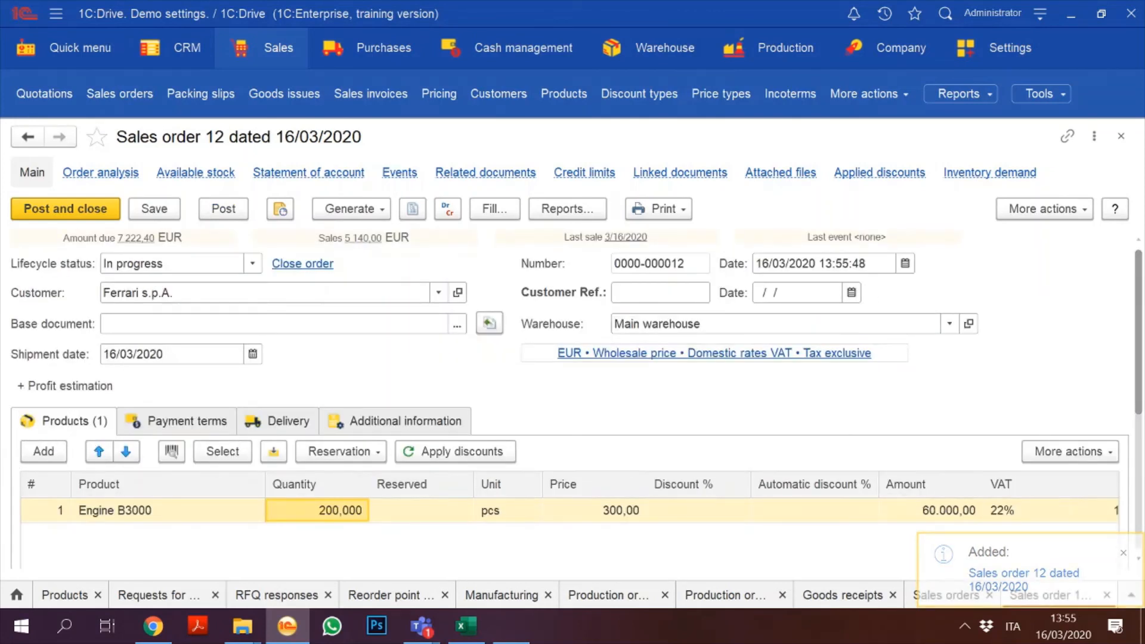
{"action": "left_click", "coordinate": [118, 355]}
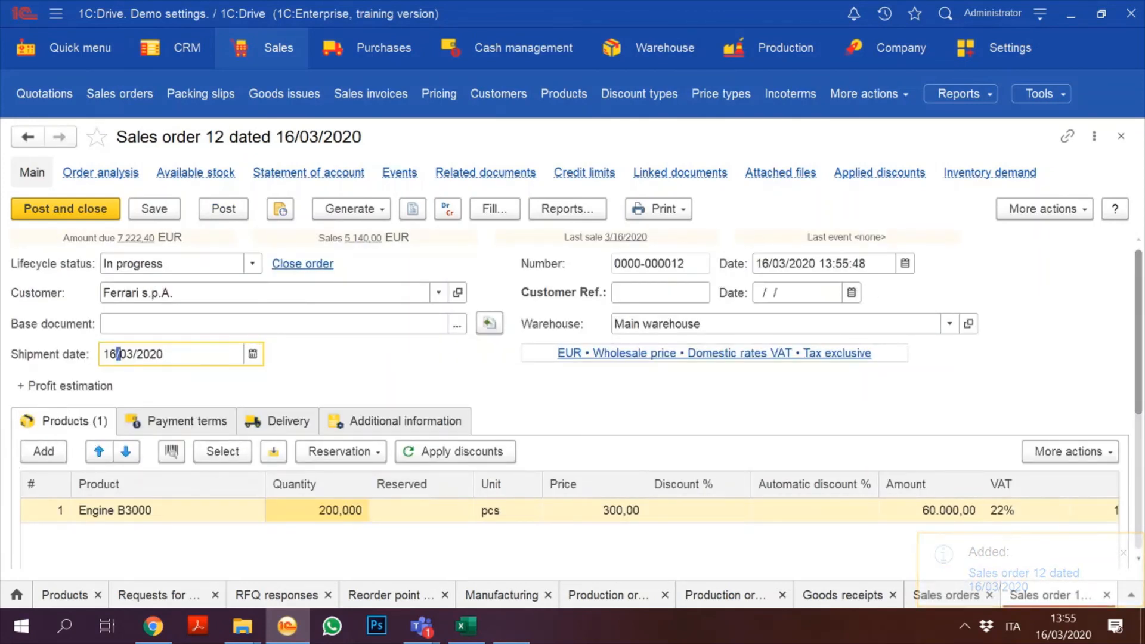
{"action": "key", "text": "BackSpace"}
{"action": "key", "text": "BackSpace"}
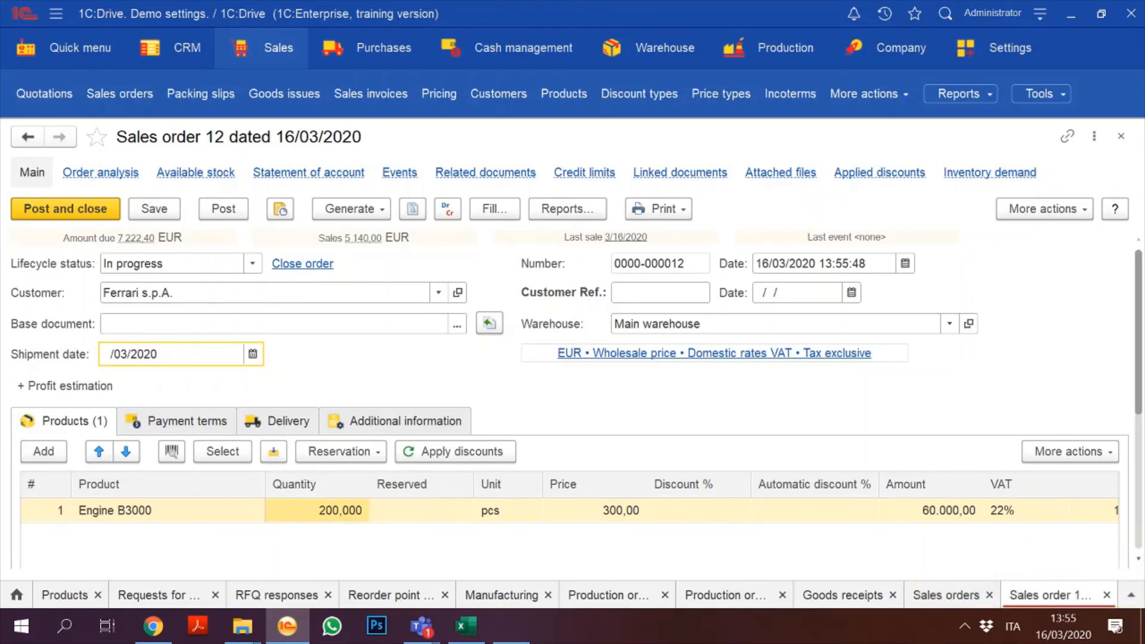
{"action": "type", "text": "25"}
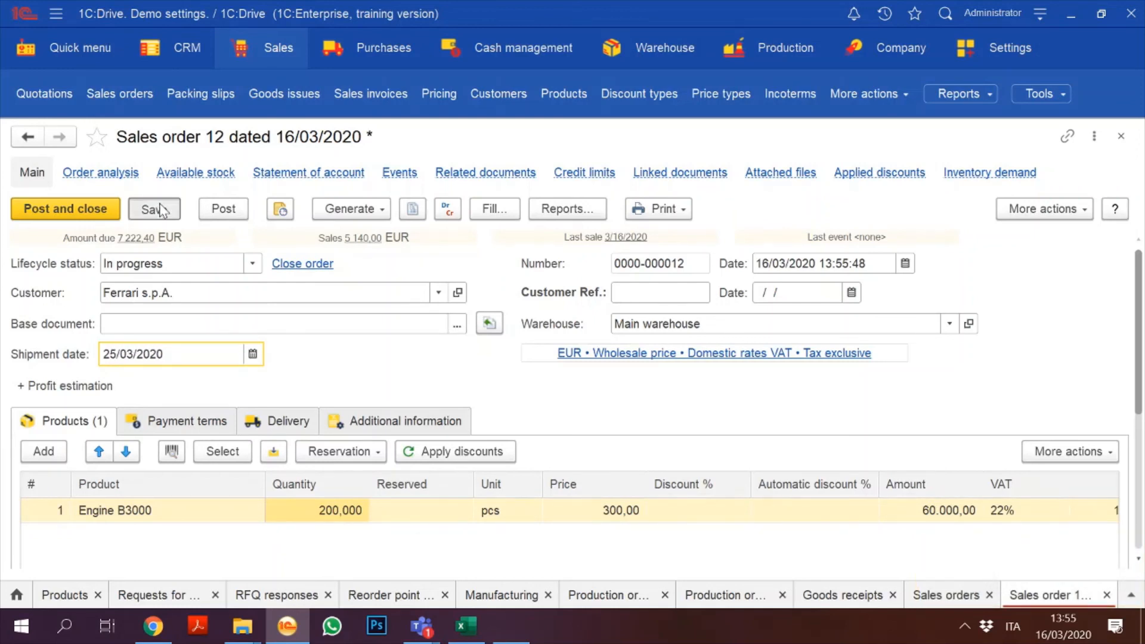
{"action": "left_click", "coordinate": [156, 208]}
{"action": "left_click", "coordinate": [237, 213]}
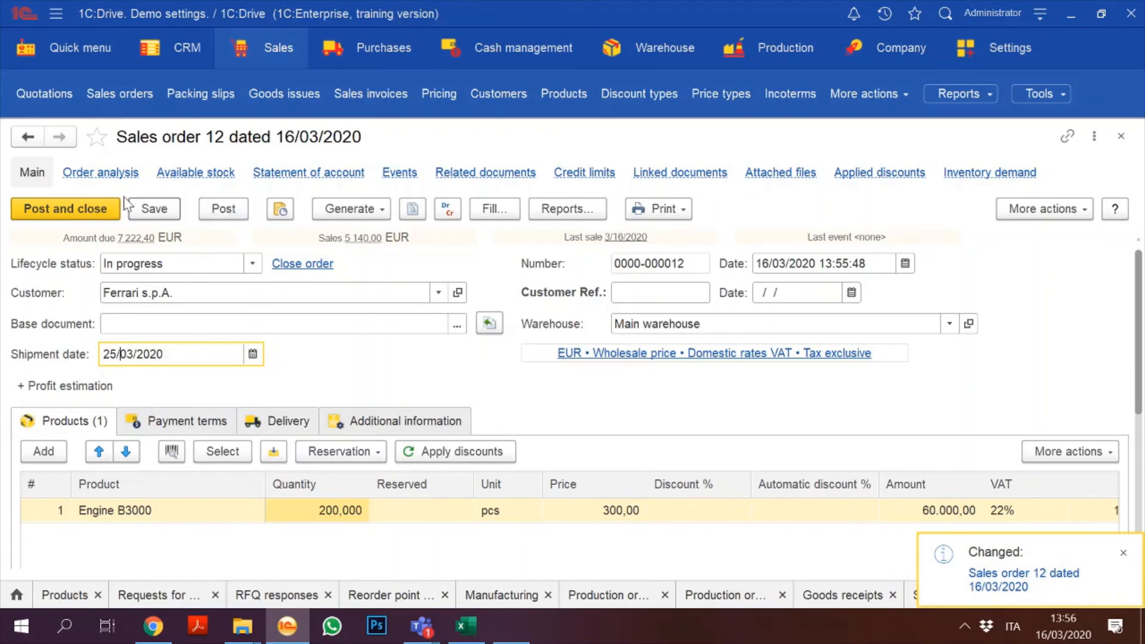
{"action": "left_click", "coordinate": [53, 216]}
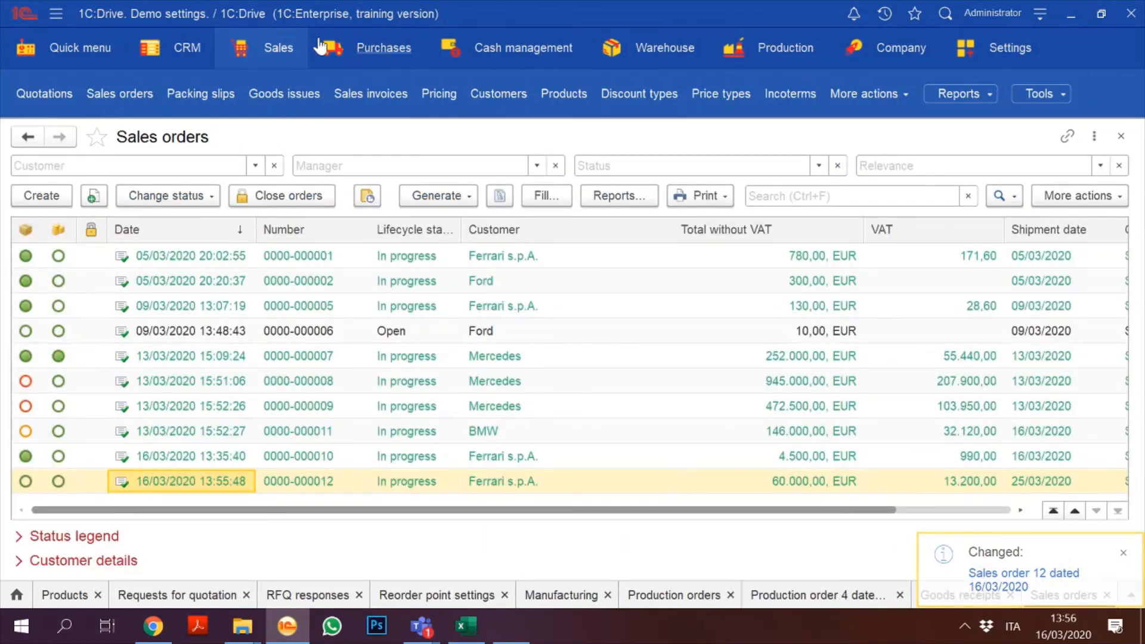
{"action": "left_click", "coordinate": [358, 51]}
{"action": "left_click", "coordinate": [356, 52]}
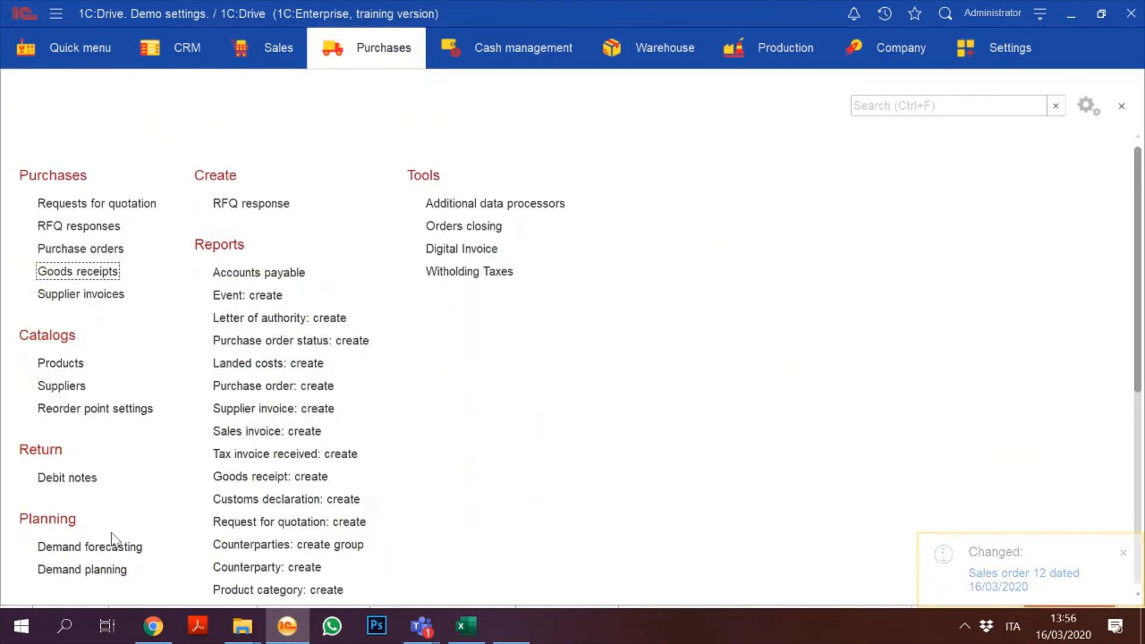
{"action": "left_click", "coordinate": [89, 546]}
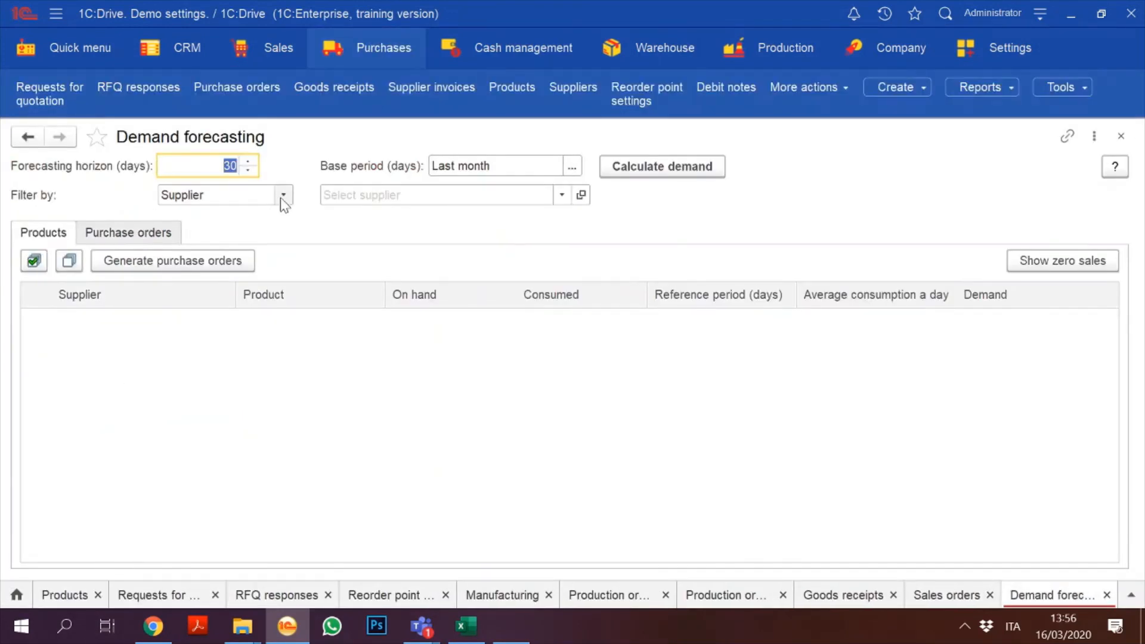
{"action": "left_click", "coordinate": [282, 196]}
{"action": "left_click", "coordinate": [283, 195]}
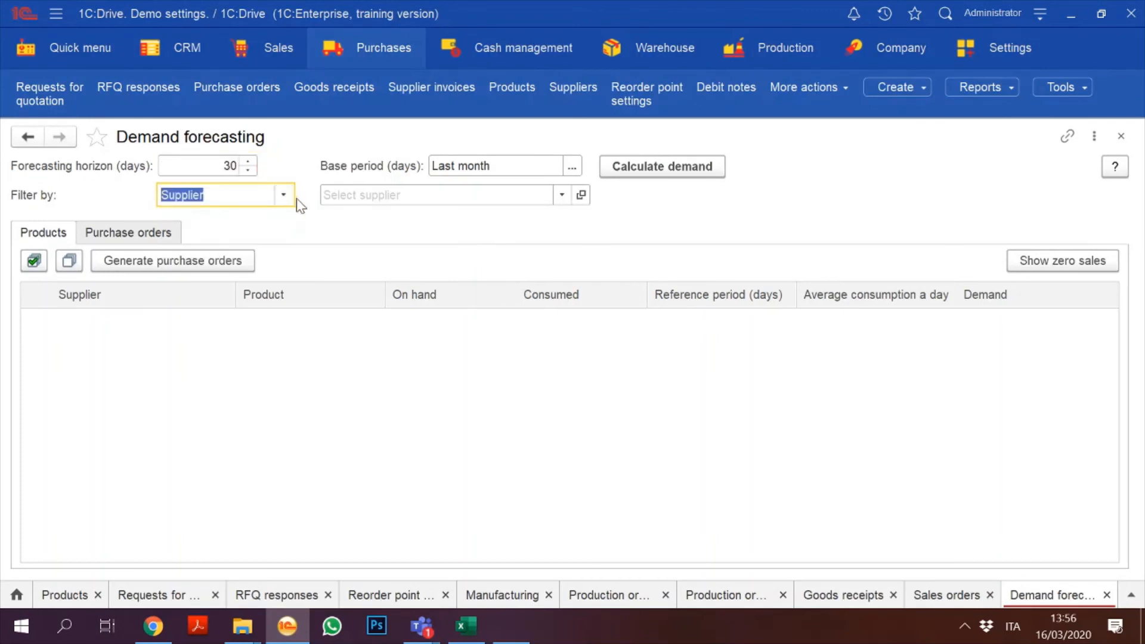
{"action": "left_click", "coordinate": [628, 169]}
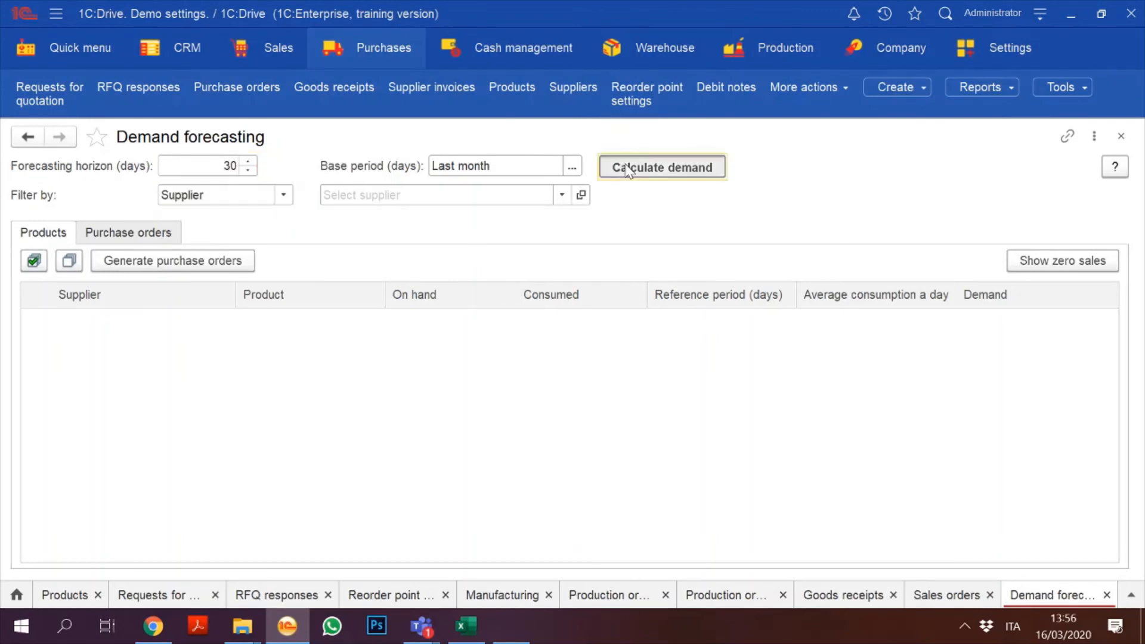
{"action": "left_click", "coordinate": [628, 170]}
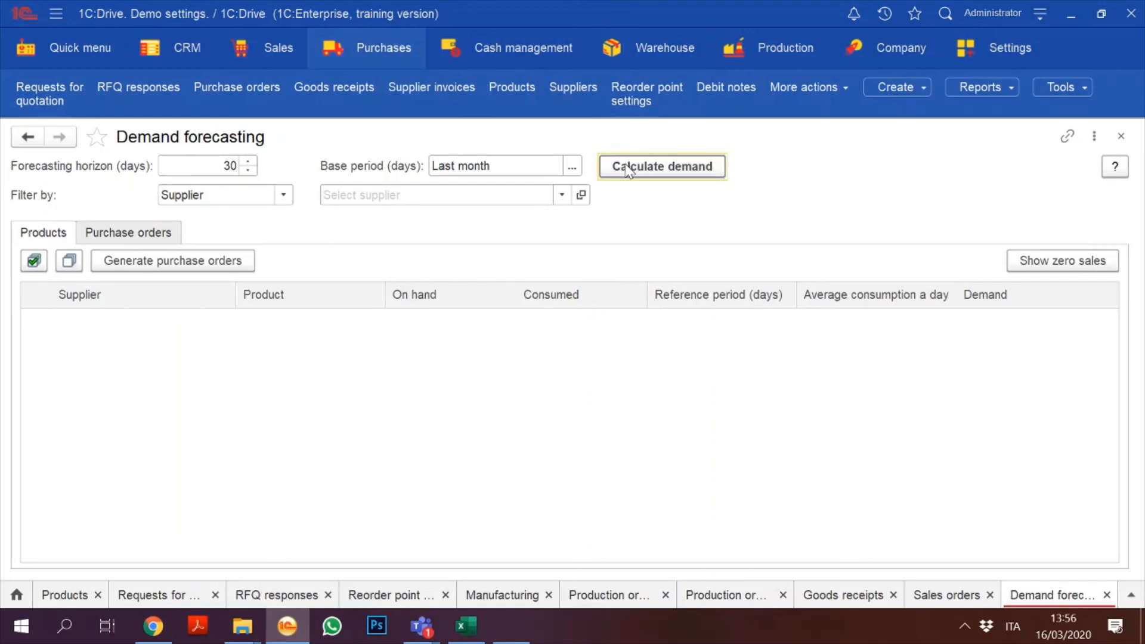
{"action": "left_click", "coordinate": [1121, 136]}
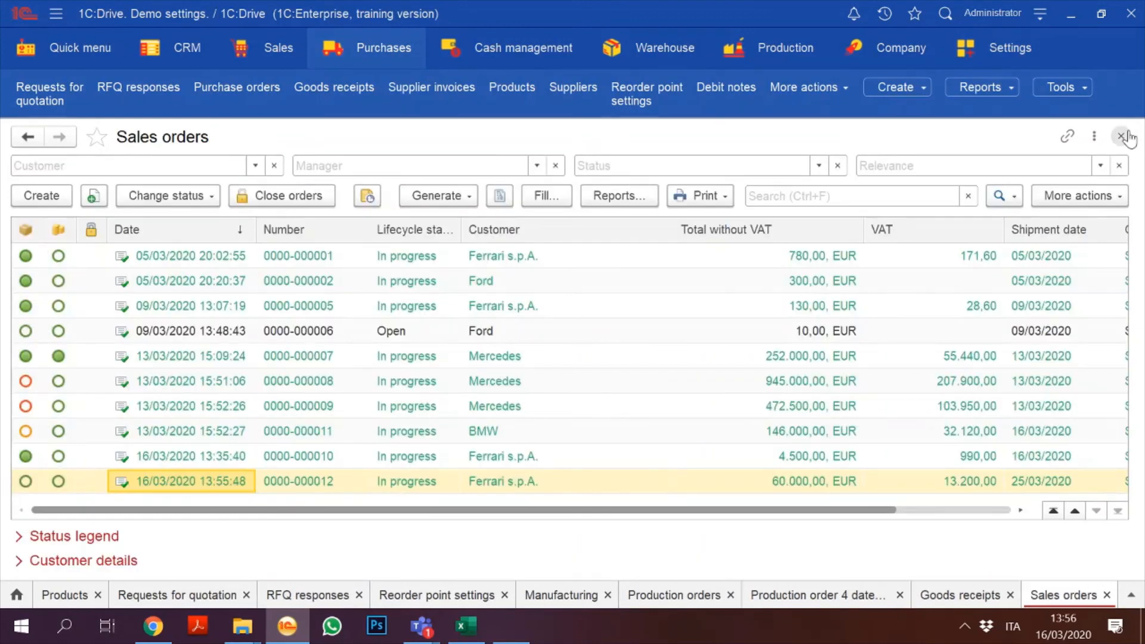
{"action": "left_click", "coordinate": [762, 55]}
{"action": "left_click", "coordinate": [762, 55]}
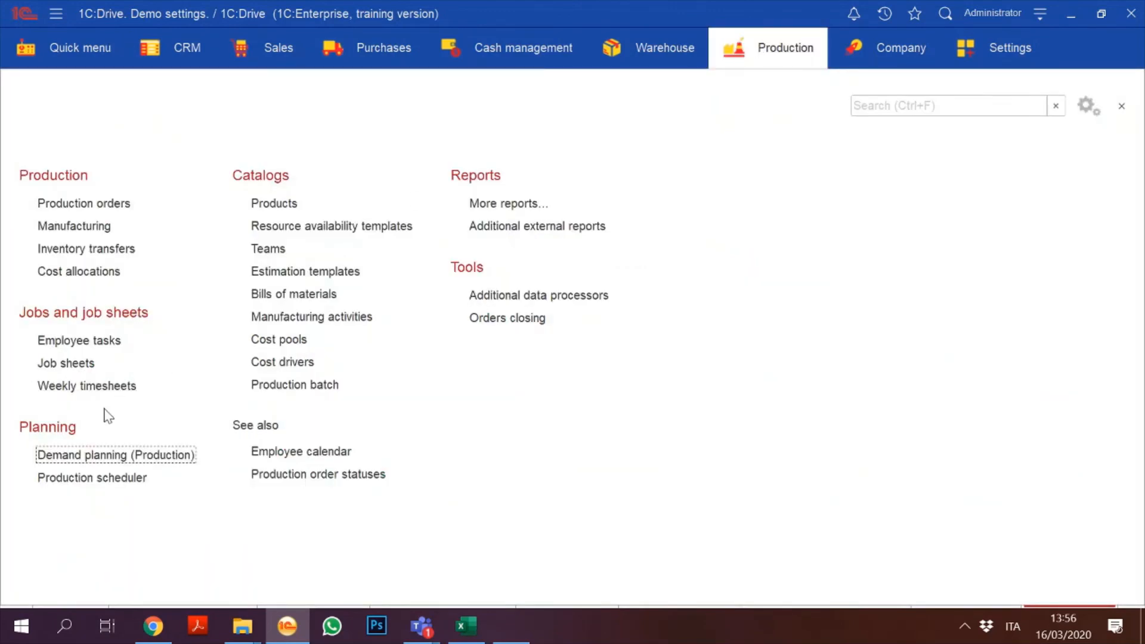
{"action": "left_click", "coordinate": [86, 457]}
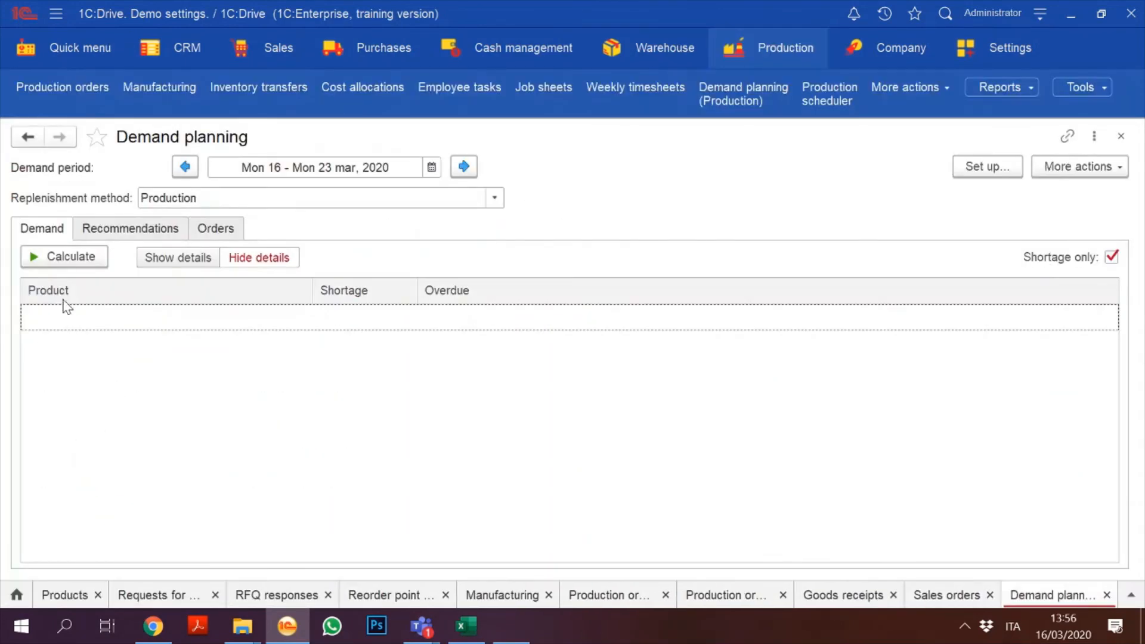
{"action": "left_click", "coordinate": [77, 256]}
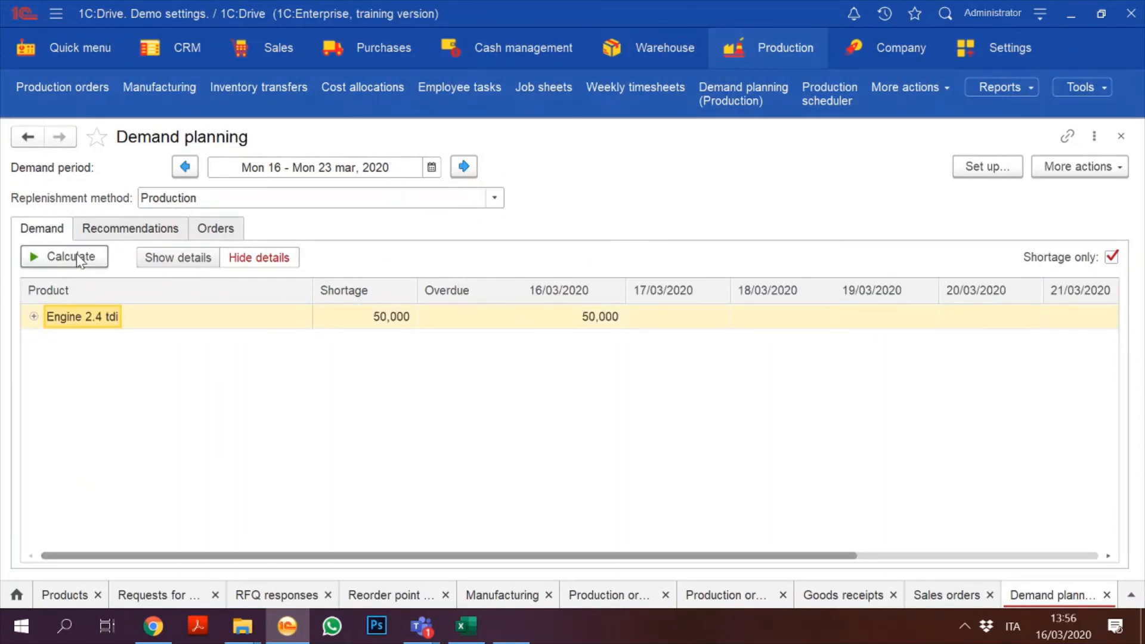
{"action": "left_click", "coordinate": [34, 316]}
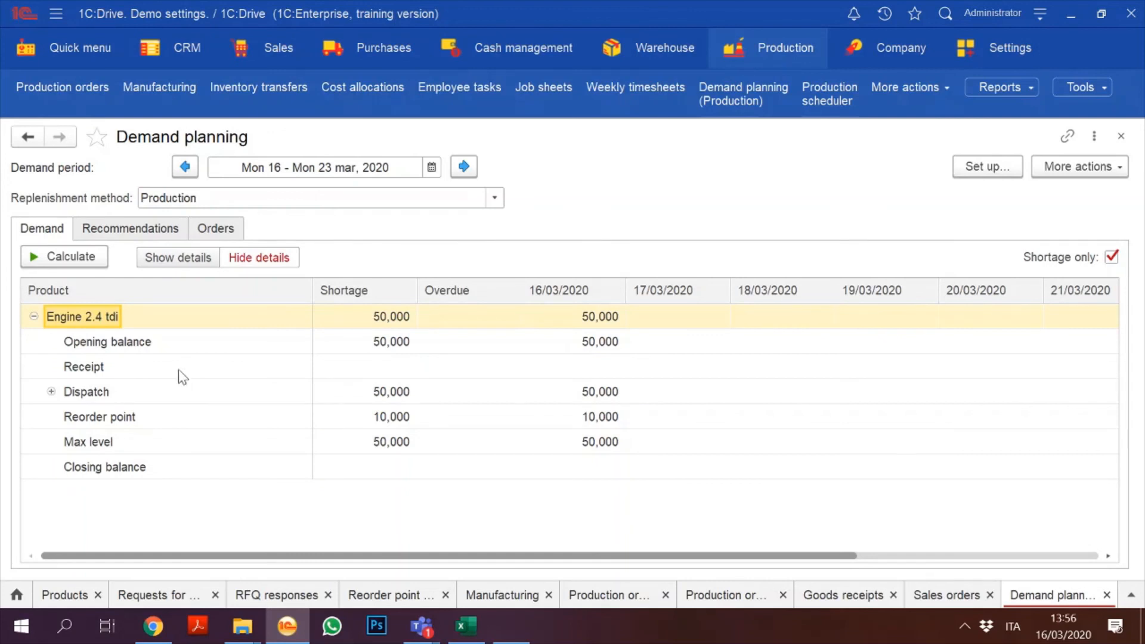
{"action": "left_click", "coordinate": [34, 317]}
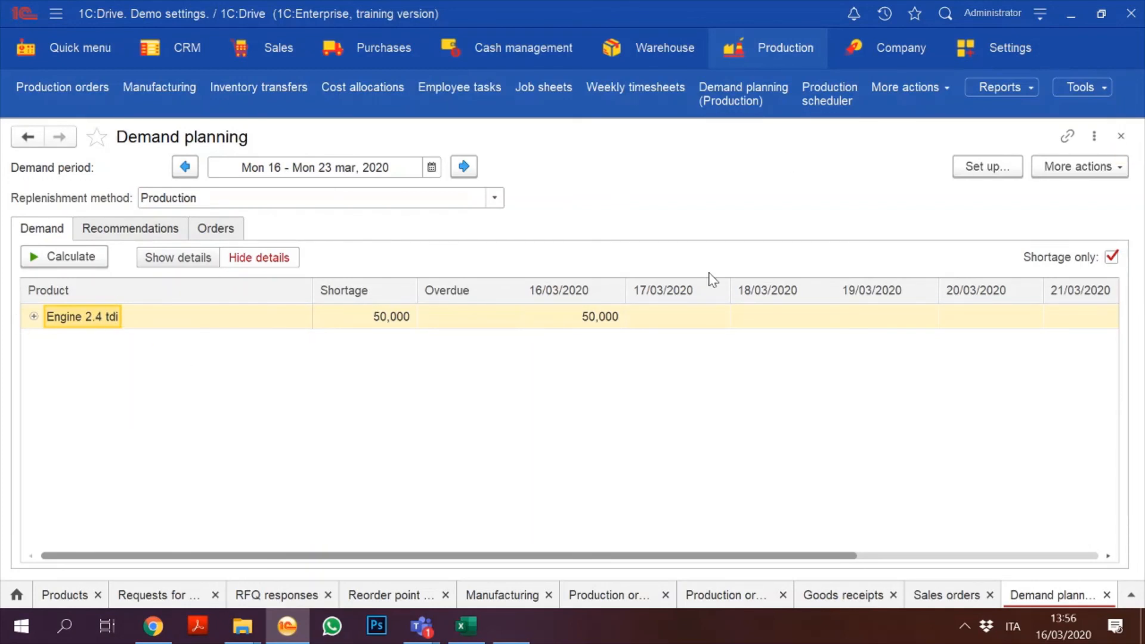
{"action": "left_click", "coordinate": [1121, 137]}
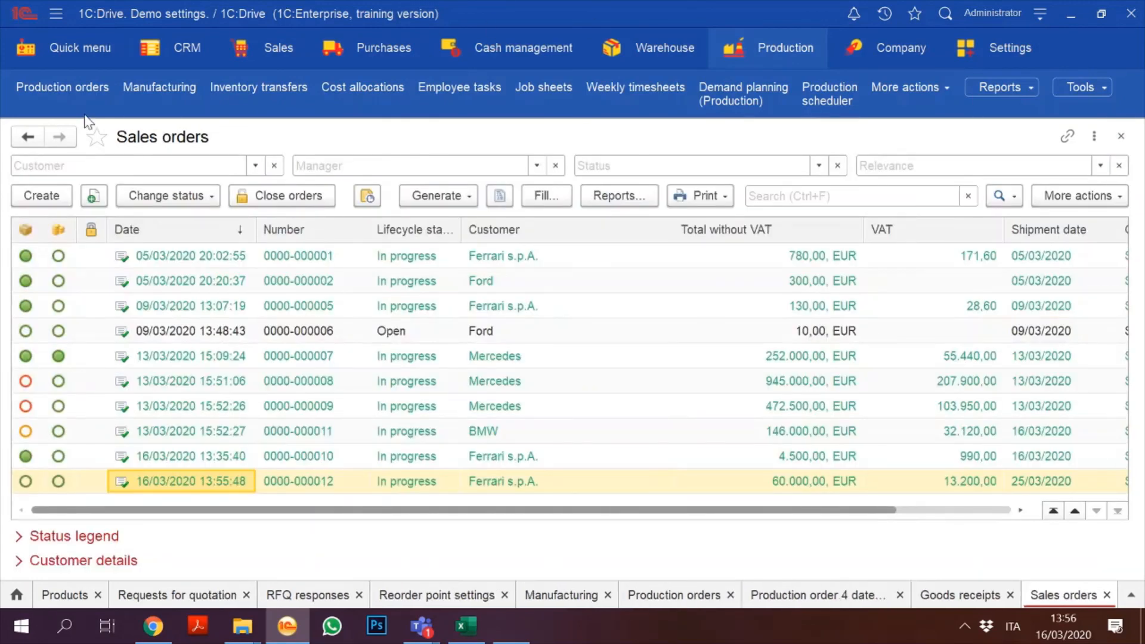
{"action": "double_click", "coordinate": [303, 480]}
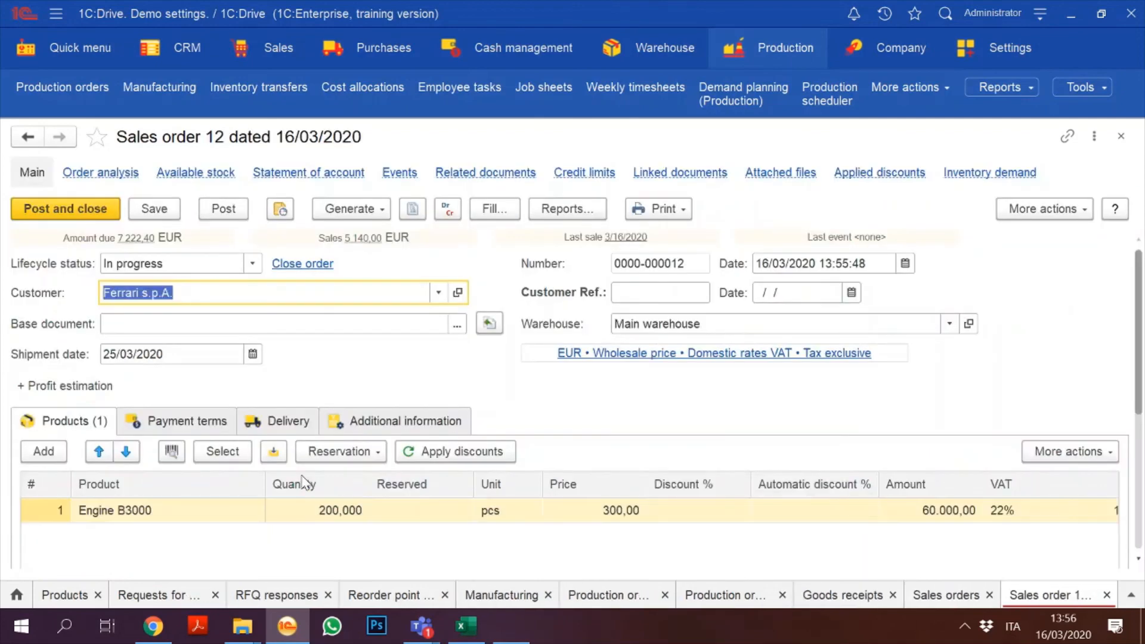
{"action": "scroll", "coordinate": [188, 516], "scroll_direction": "down", "scroll_amount": 3}
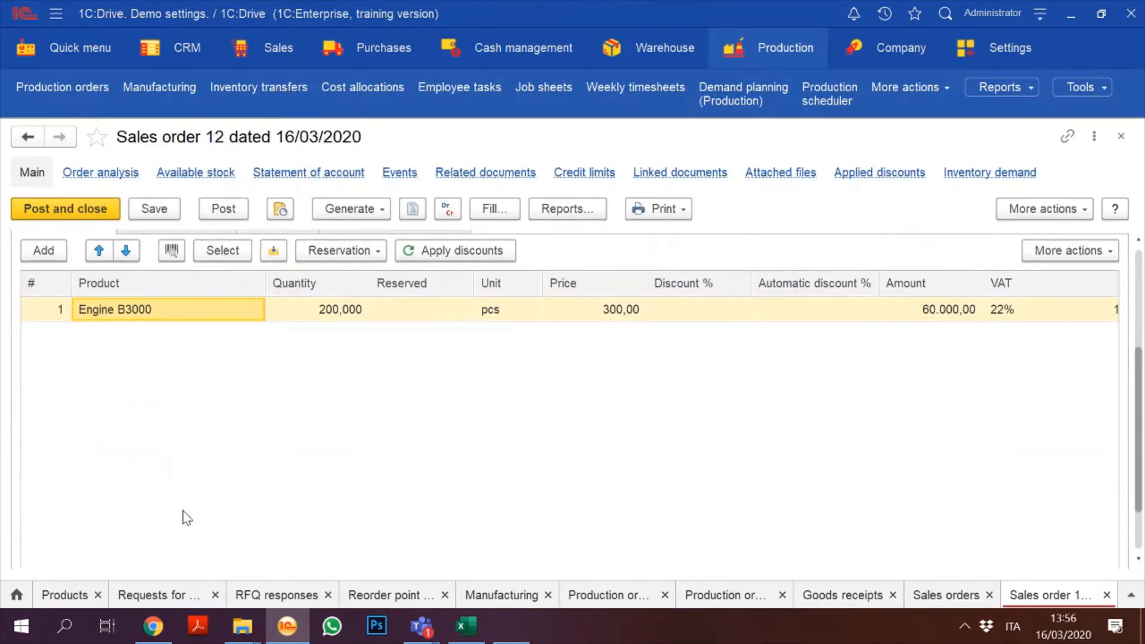
{"action": "left_click", "coordinate": [197, 311]}
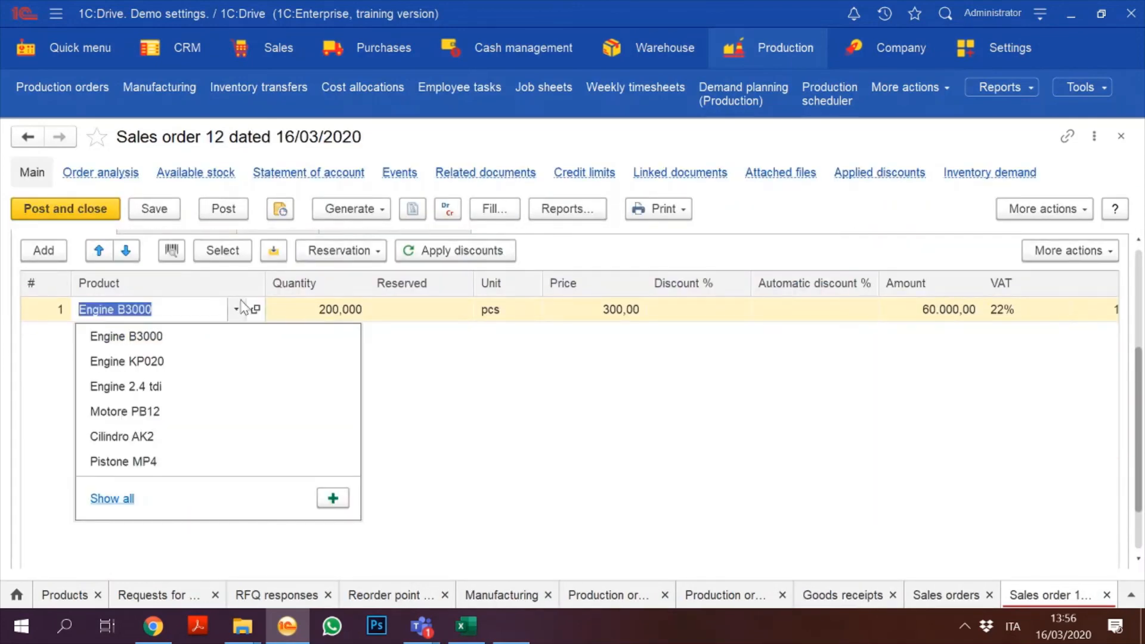
{"action": "left_click", "coordinate": [255, 310]}
{"action": "left_click", "coordinate": [255, 310]}
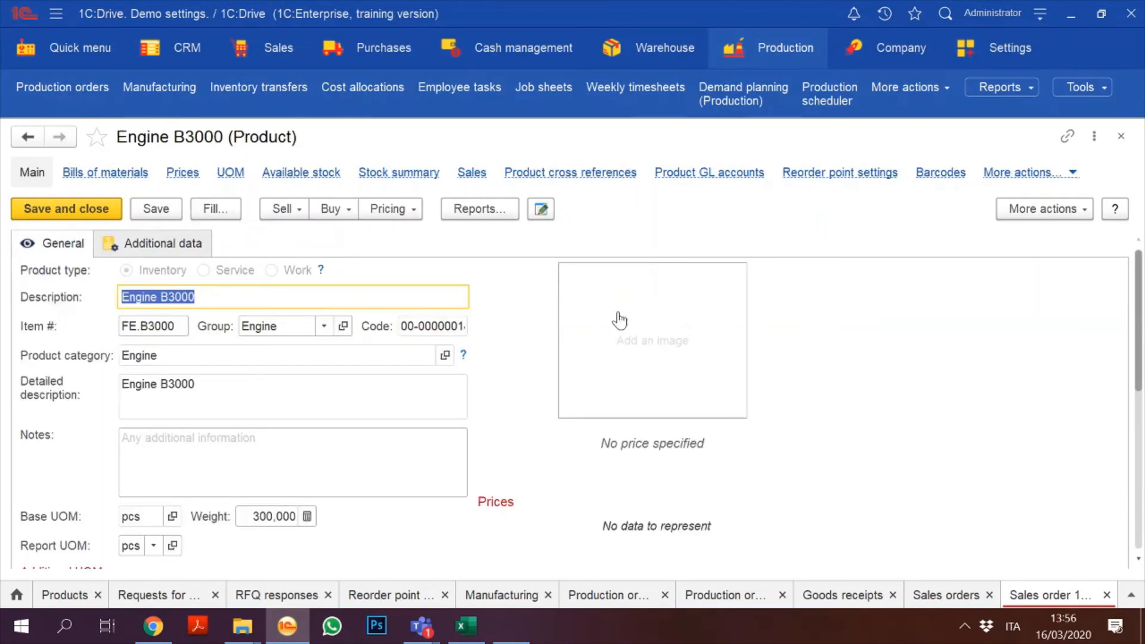
{"action": "left_click", "coordinate": [169, 247]}
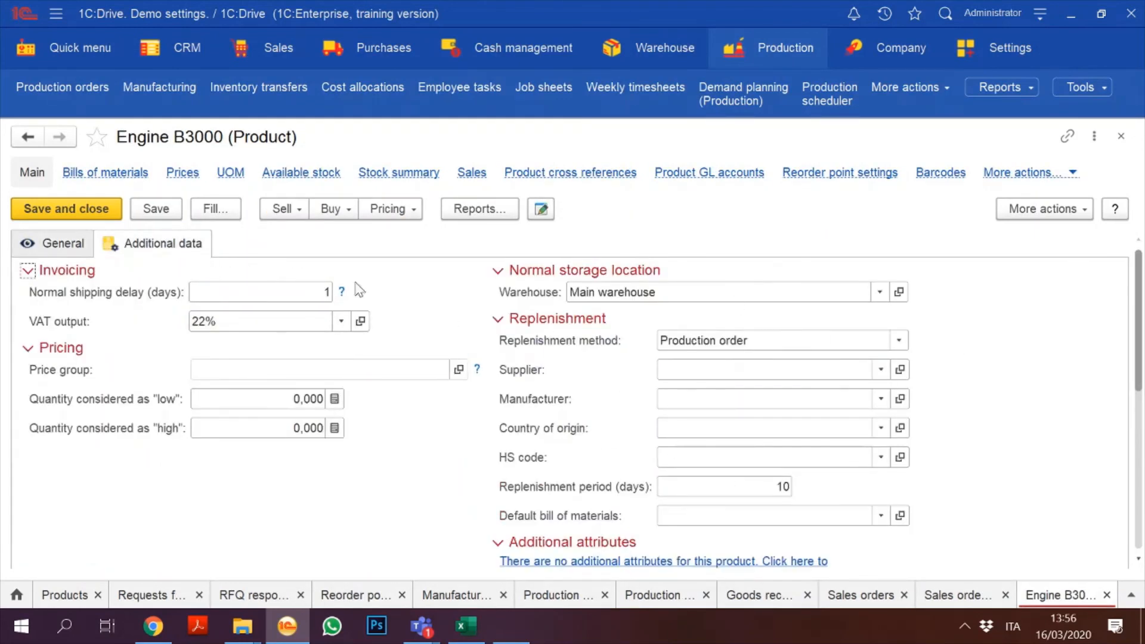
{"action": "left_click", "coordinate": [156, 213]}
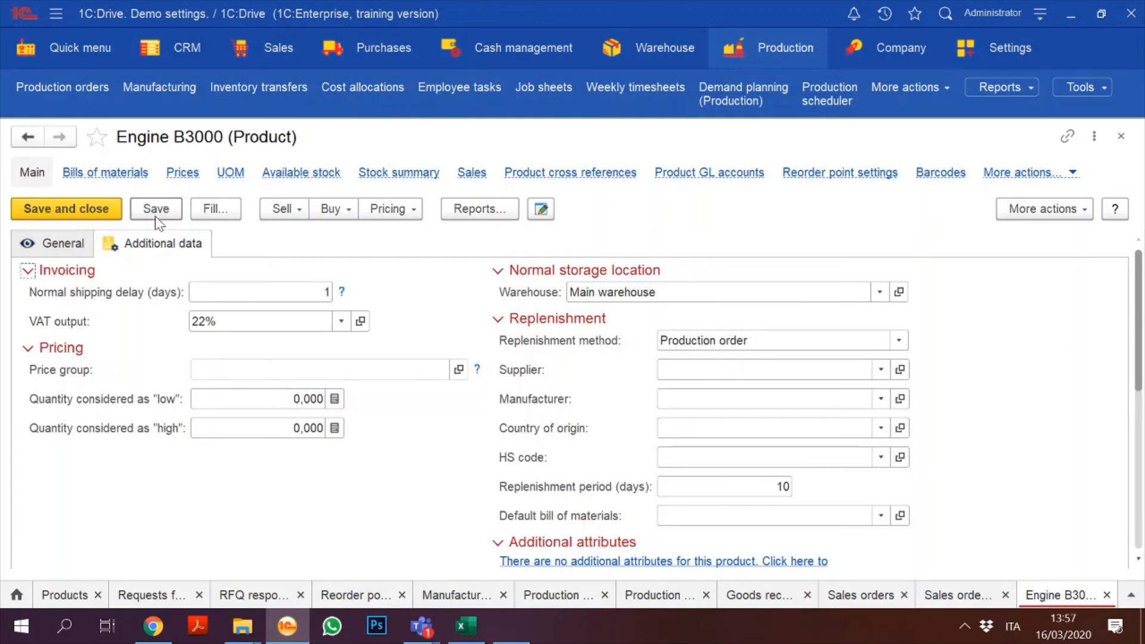
{"action": "left_click", "coordinate": [66, 210]}
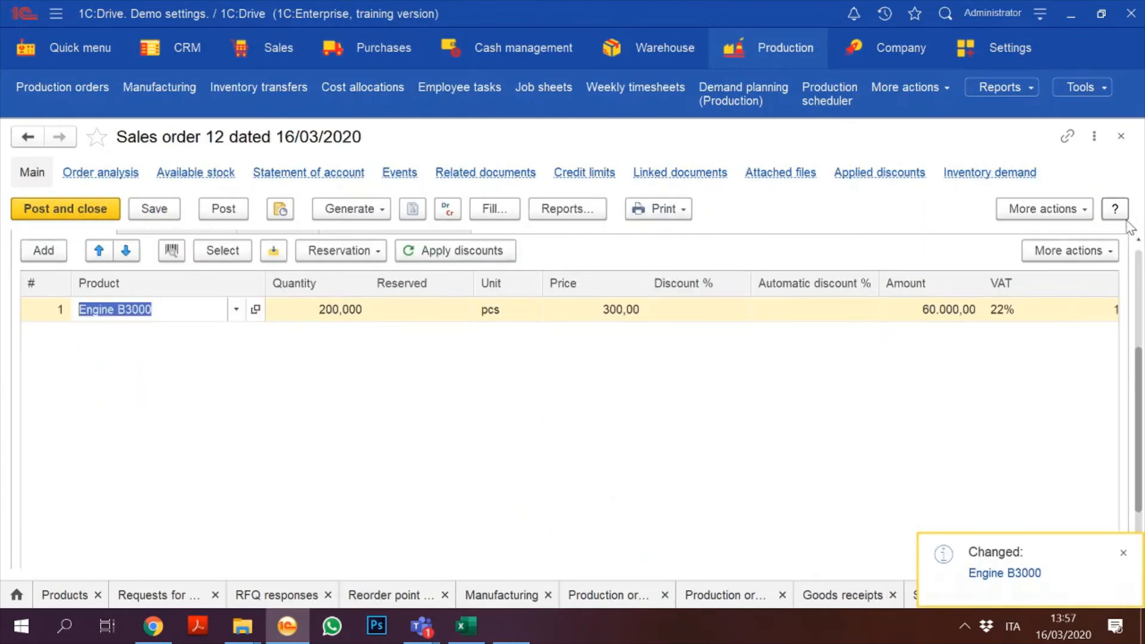
Step: Generate the order's Available stock report, which lists no stock, then close the order
{"action": "left_click", "coordinate": [1137, 266]}
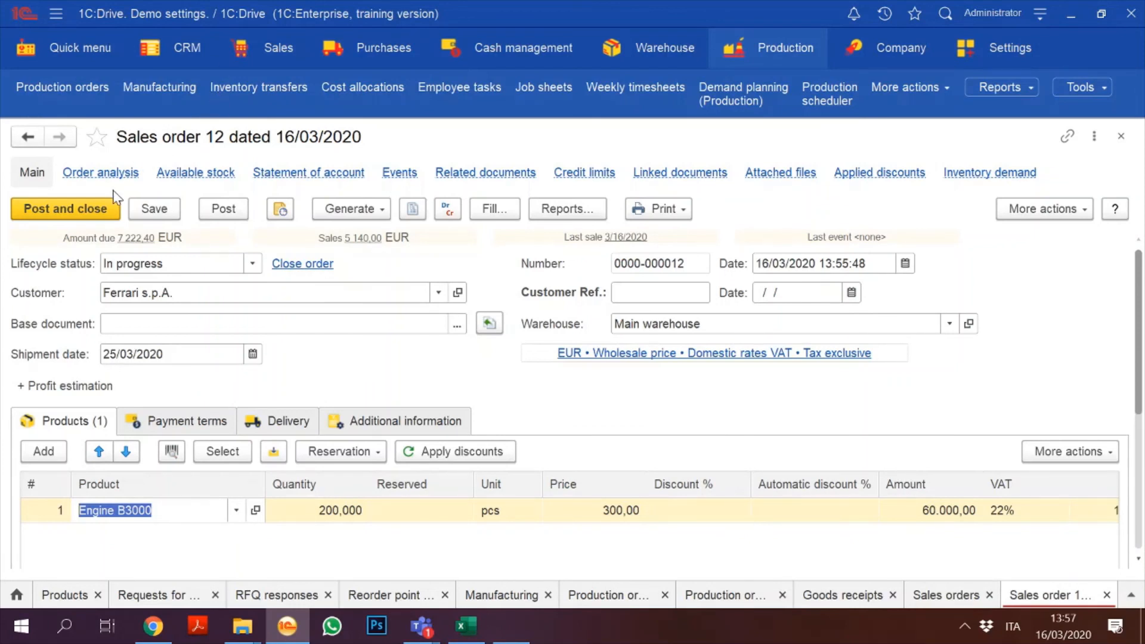
{"action": "left_click", "coordinate": [172, 175]}
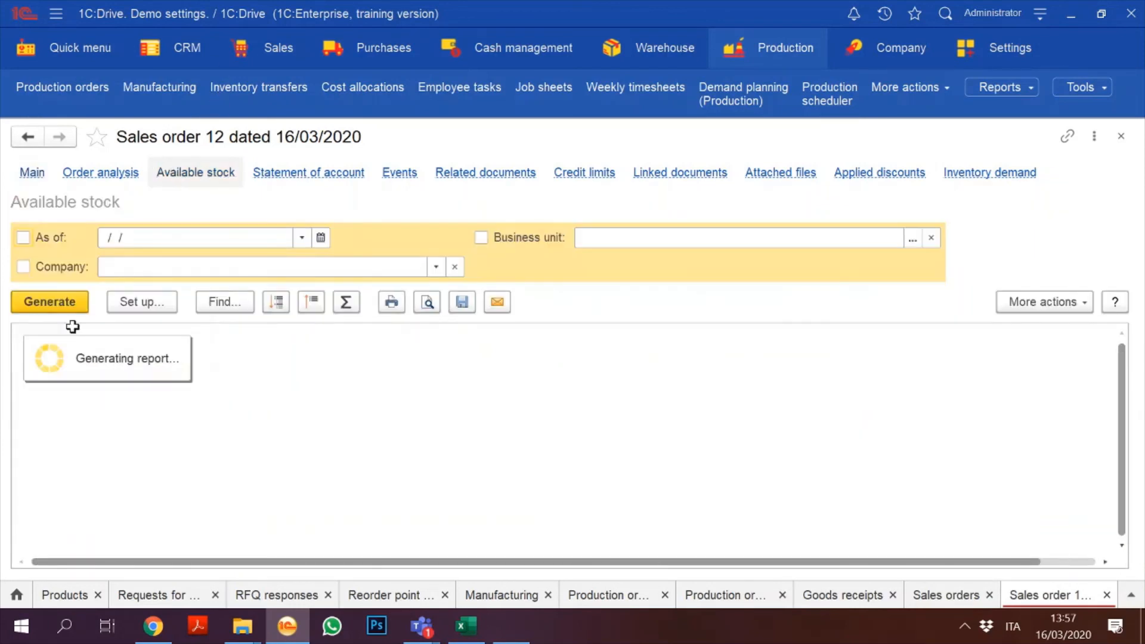
{"action": "left_click", "coordinate": [53, 308]}
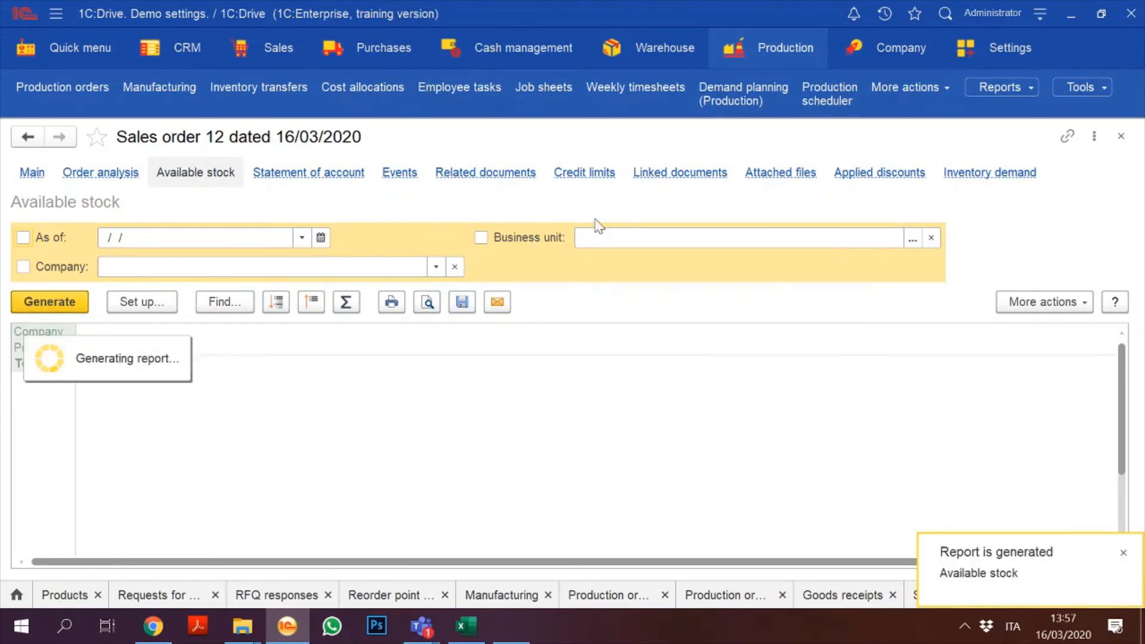
{"action": "left_click", "coordinate": [1121, 139]}
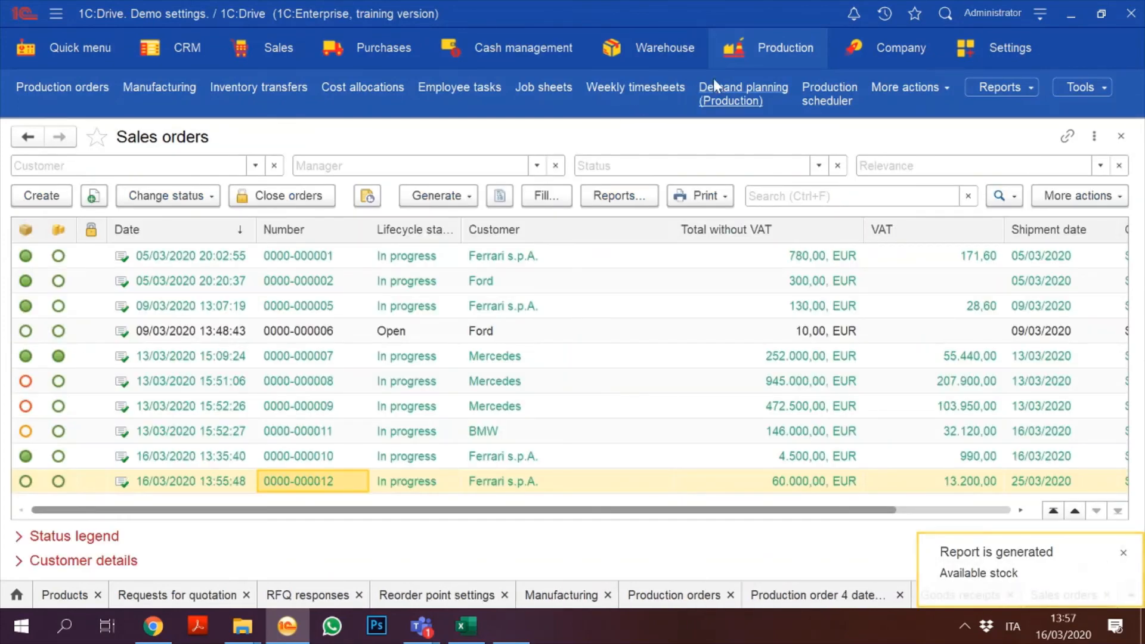
Step: Open Production Demand planning, run a first calculation, and reset the period start to 16 March
{"action": "left_click", "coordinate": [756, 52]}
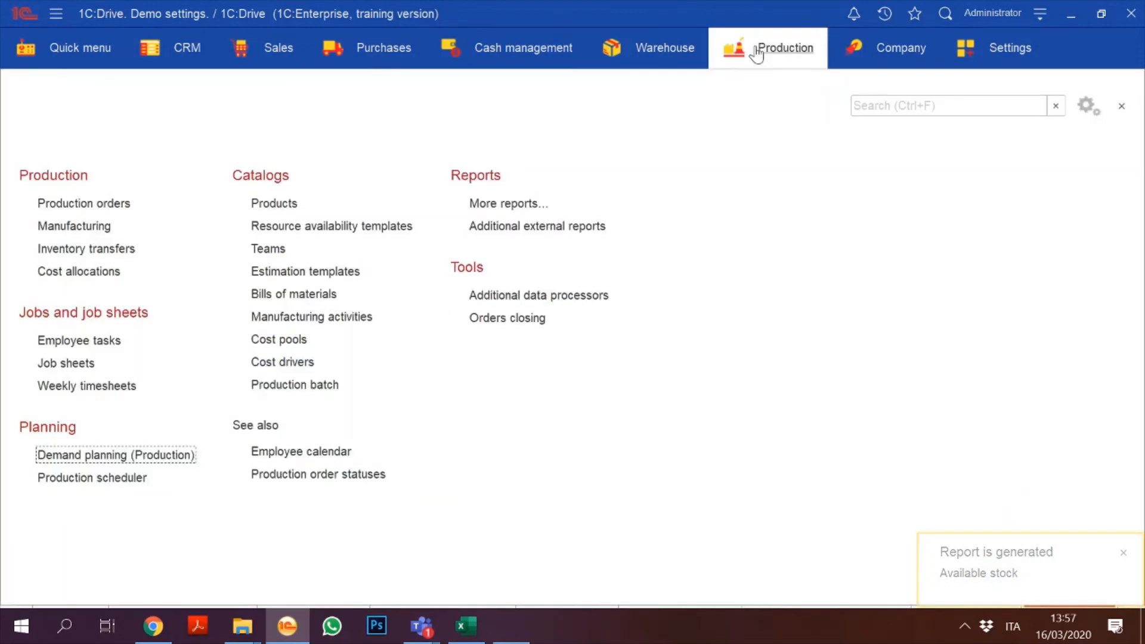
{"action": "left_click", "coordinate": [96, 454]}
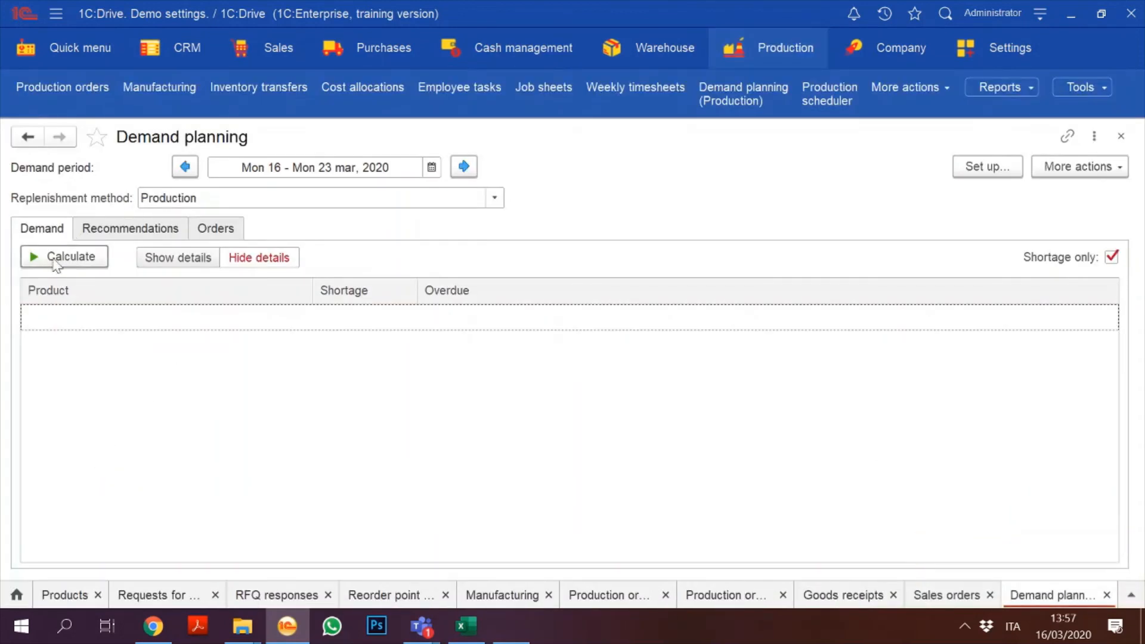
{"action": "left_click", "coordinate": [464, 166]}
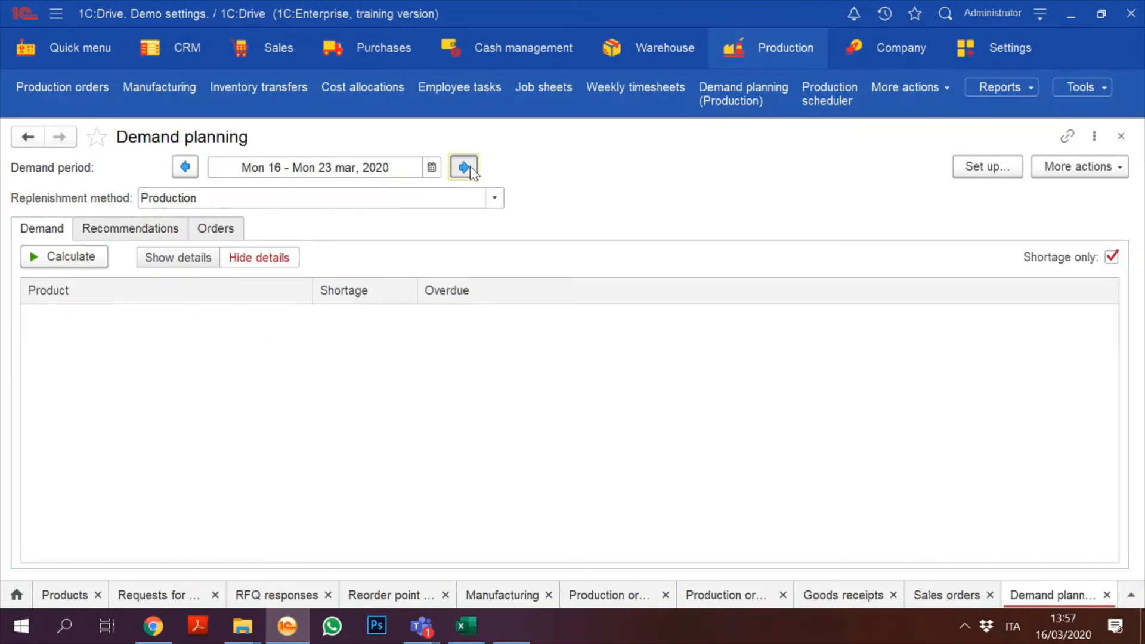
{"action": "left_click", "coordinate": [71, 261]}
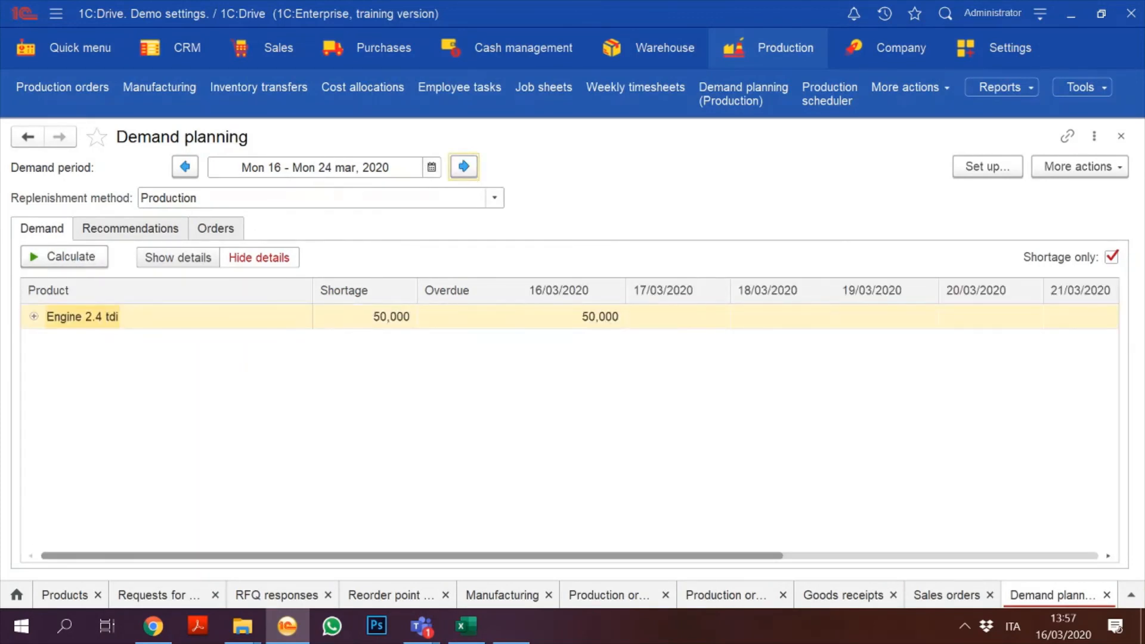
{"action": "left_click", "coordinate": [431, 168]}
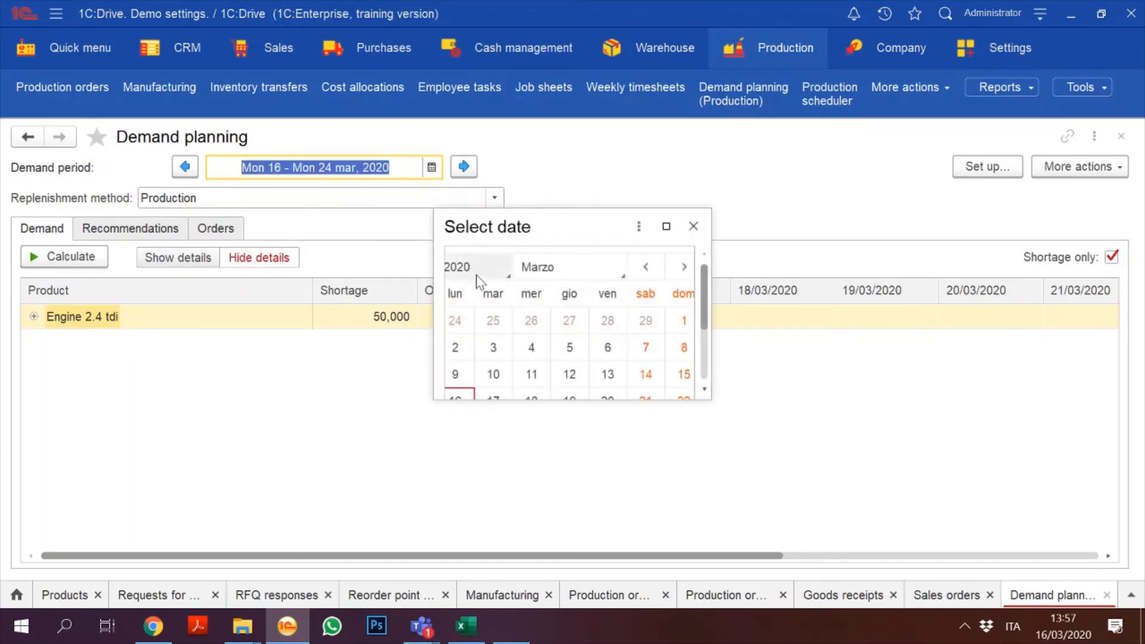
{"action": "left_click", "coordinate": [691, 226]}
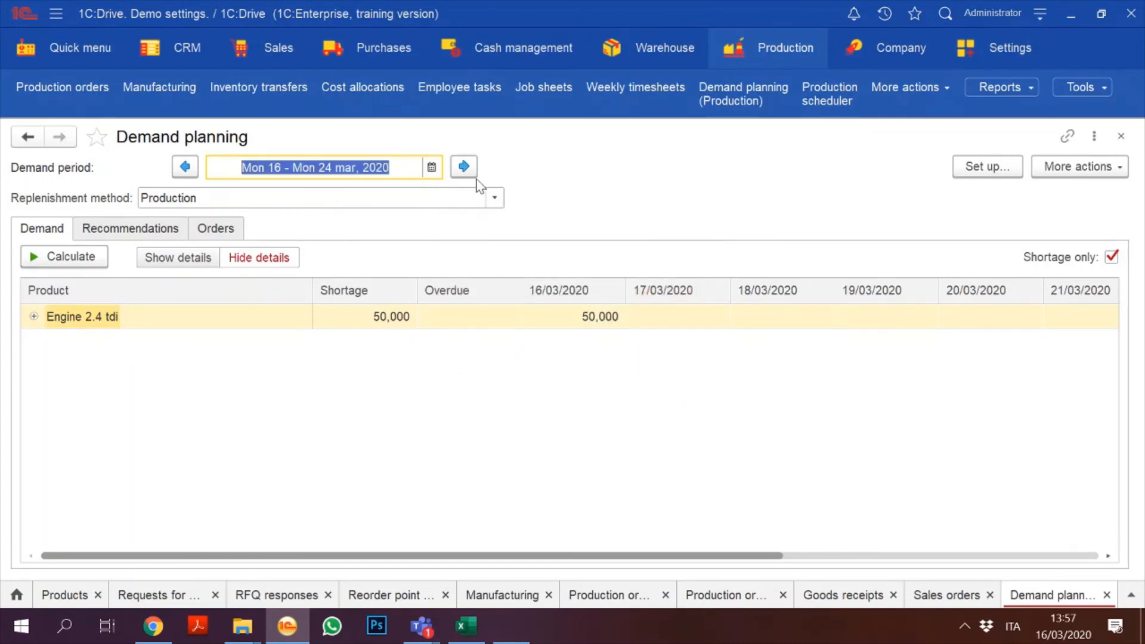
{"action": "left_click", "coordinate": [431, 167]}
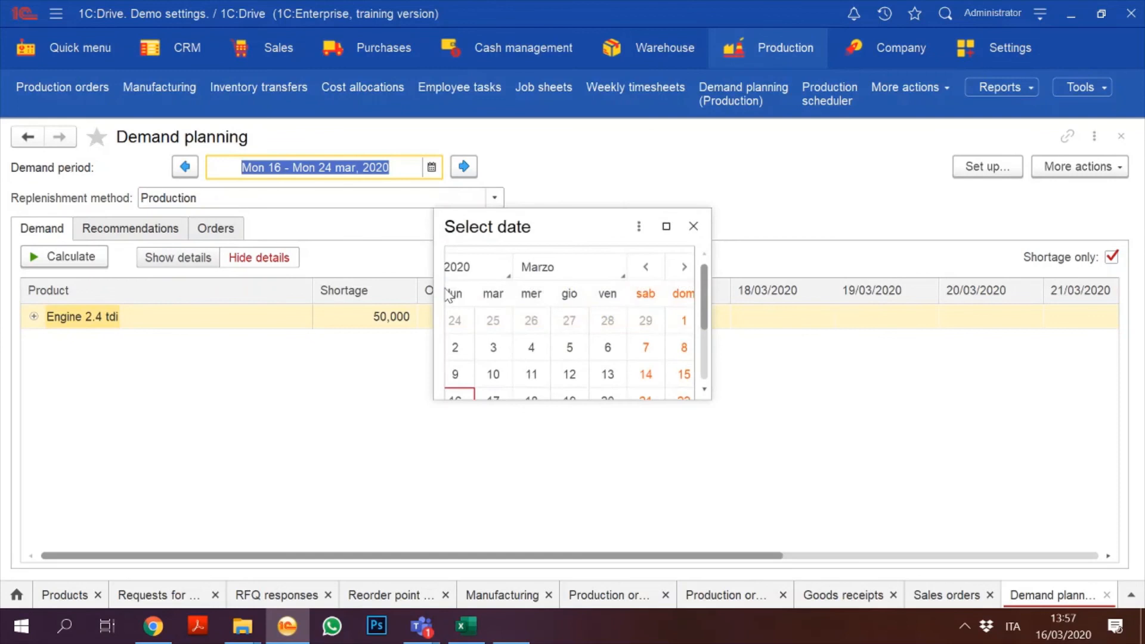
{"action": "left_click", "coordinate": [461, 353]}
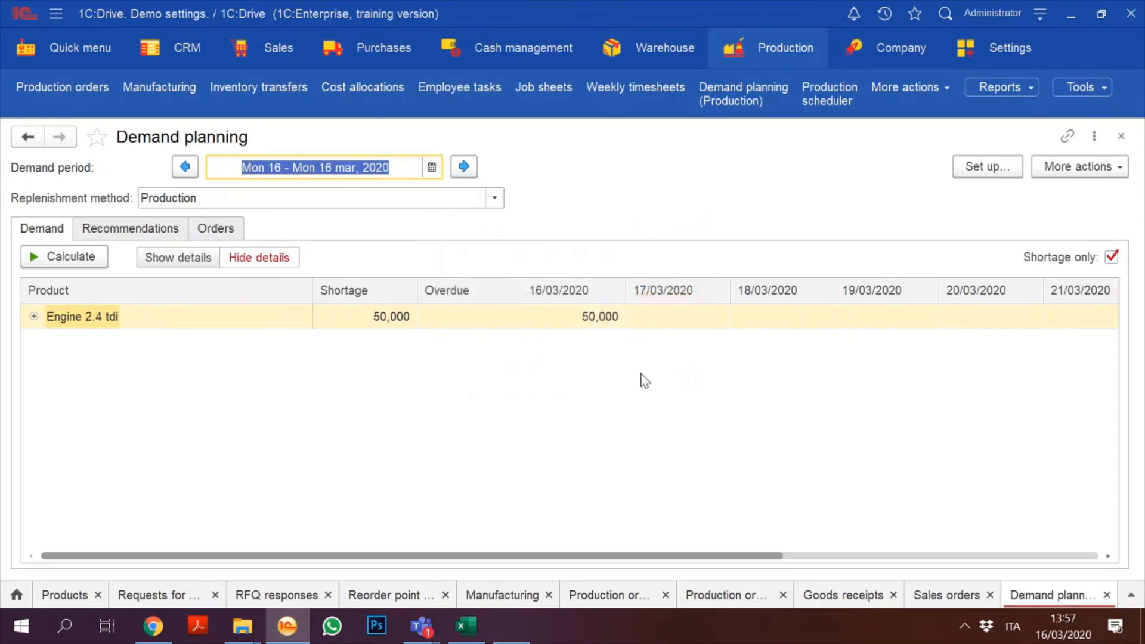
Step: Extend the period to 1 April, recalculate to show the 200 Engine B3000 shortage, then close the forms
{"action": "left_click", "coordinate": [464, 167]}
{"action": "left_click", "coordinate": [464, 167]}
{"action": "left_click", "coordinate": [464, 167]}
{"action": "left_click", "coordinate": [464, 167]}
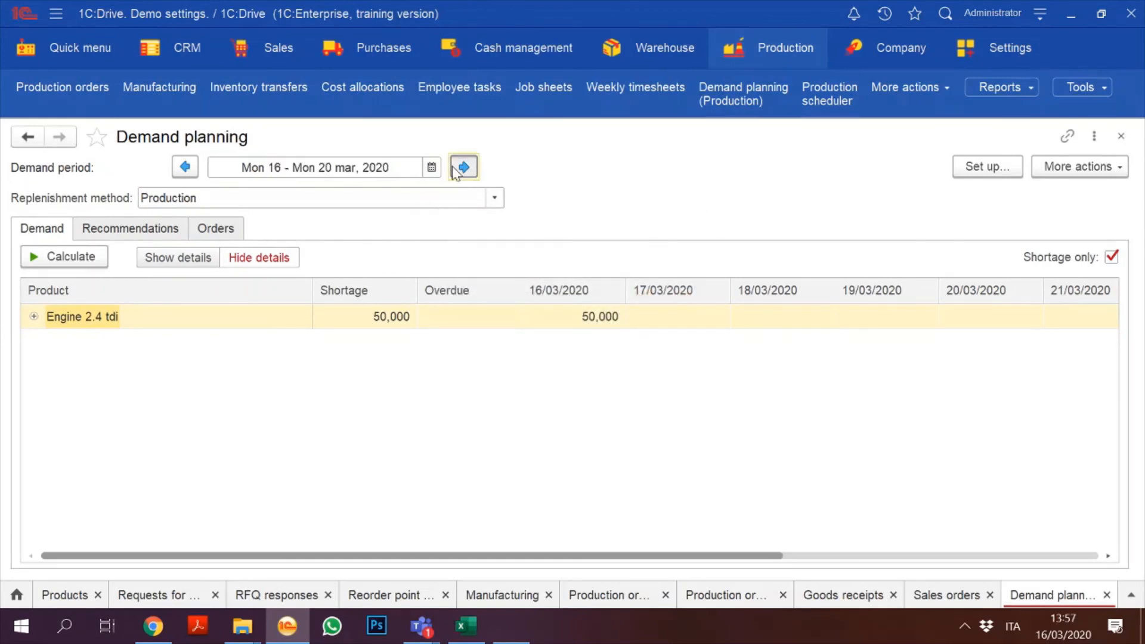
{"action": "left_click", "coordinate": [464, 167]}
{"action": "left_click", "coordinate": [464, 167]}
{"action": "left_click", "coordinate": [464, 167]}
{"action": "left_click", "coordinate": [455, 171]}
{"action": "left_click", "coordinate": [454, 172]}
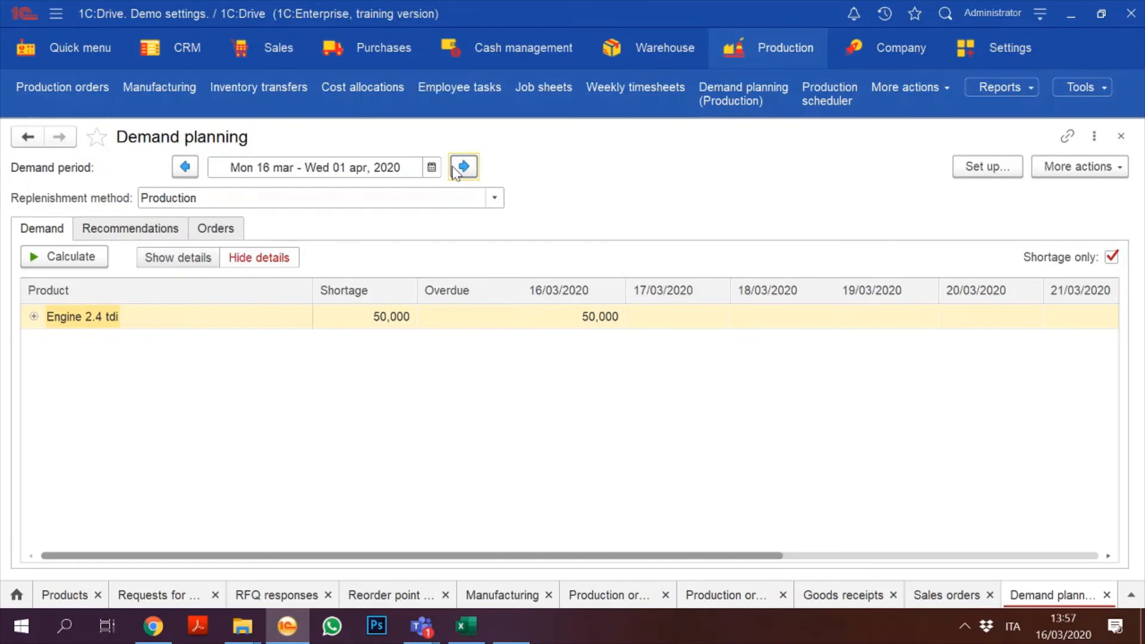
{"action": "left_click", "coordinate": [62, 257]}
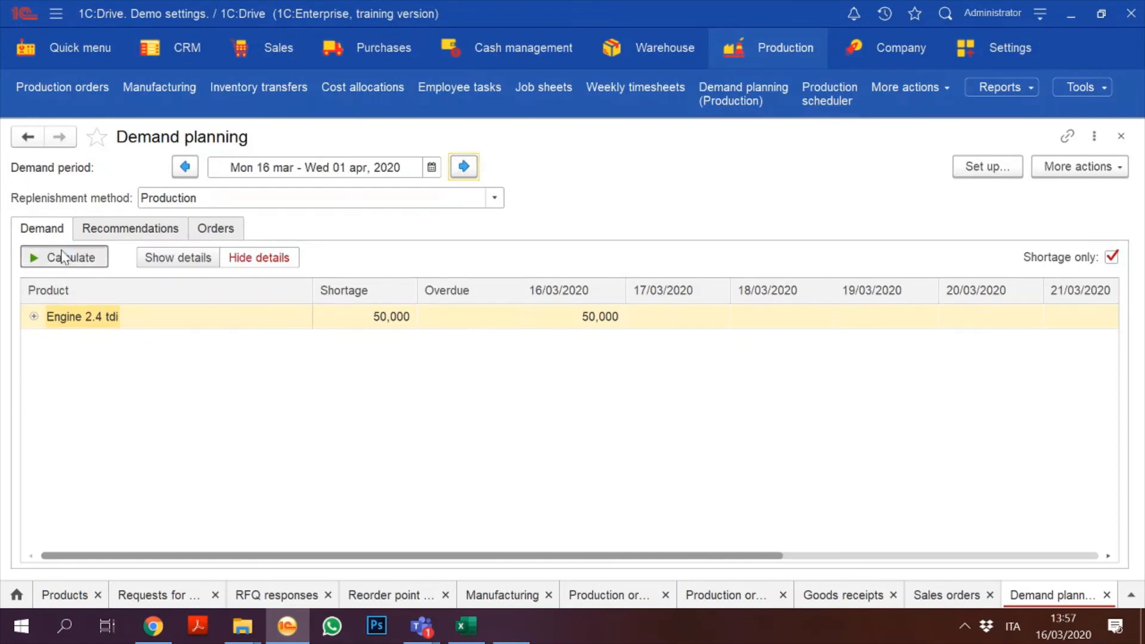
{"action": "left_click", "coordinate": [279, 349]}
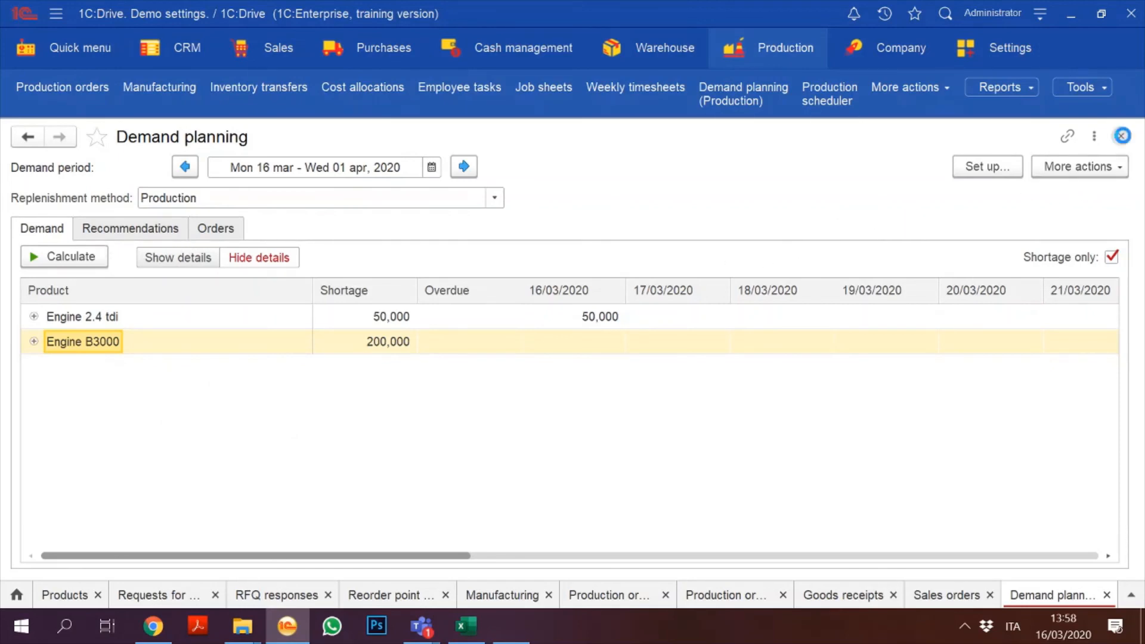
{"action": "left_click", "coordinate": [1121, 136]}
{"action": "left_click", "coordinate": [1121, 137]}
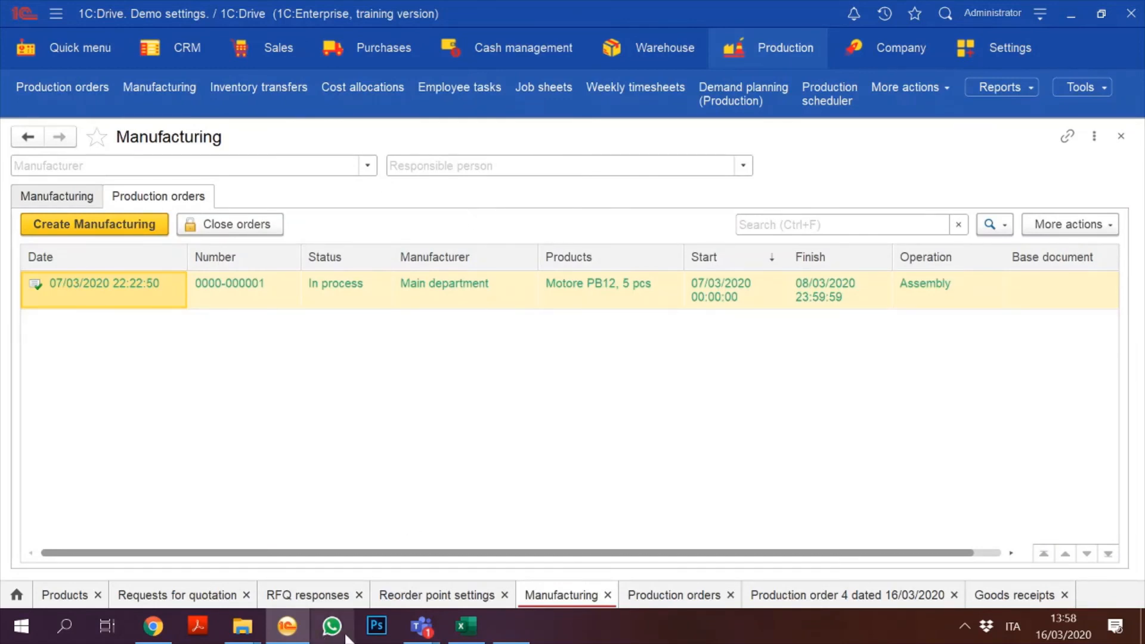
{"action": "mouse_move", "coordinate": [425, 632]}
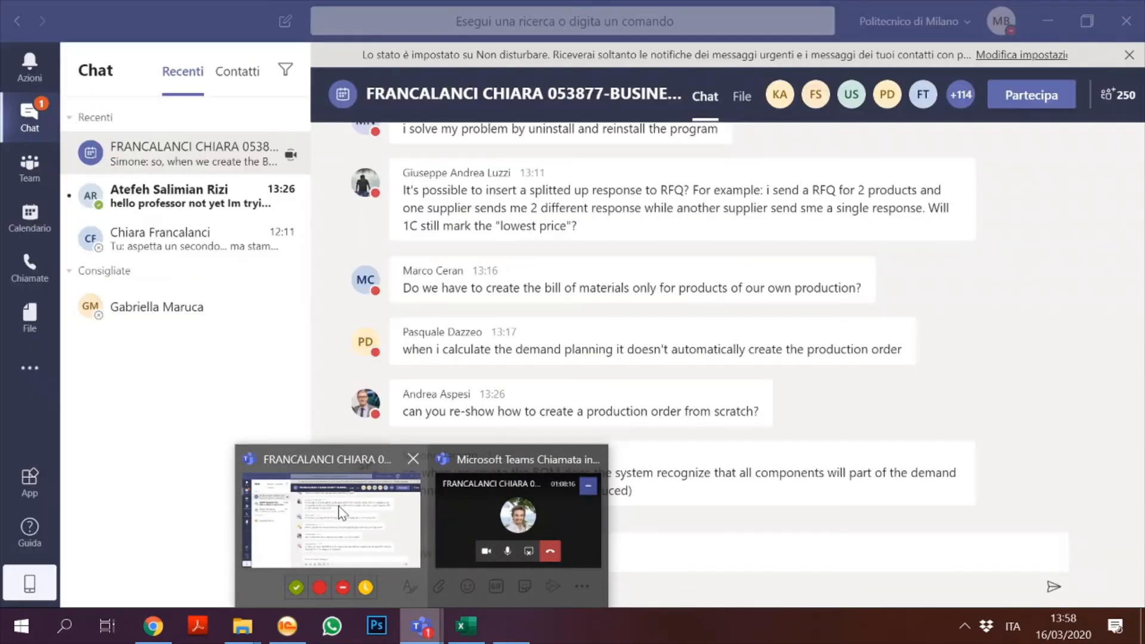
{"action": "left_click", "coordinate": [342, 513]}
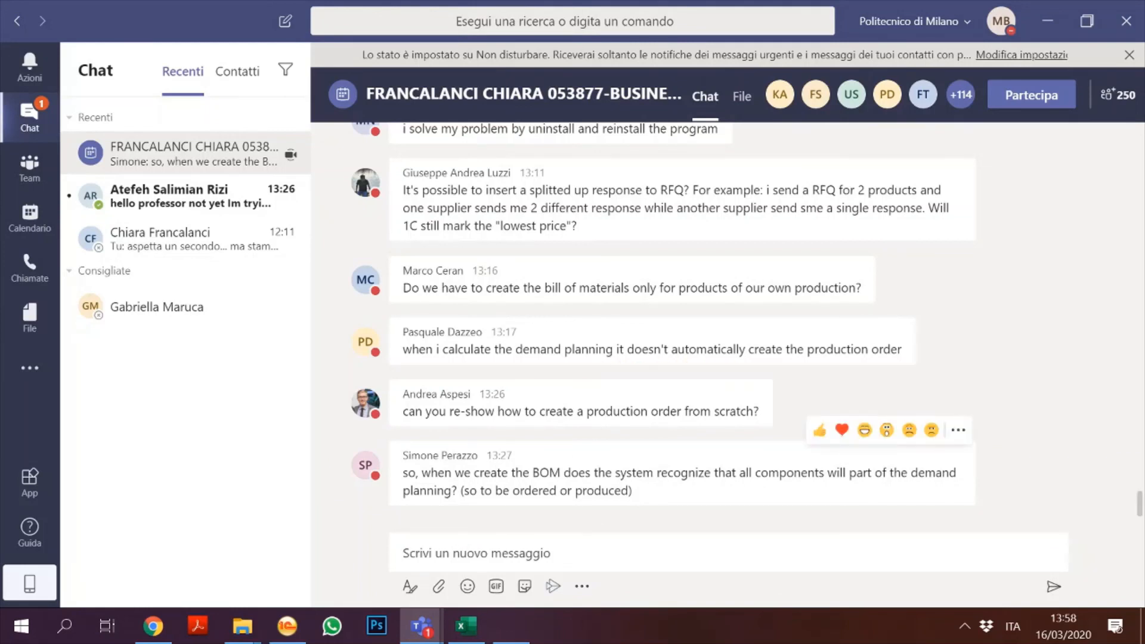
{"action": "left_click", "coordinate": [588, 552]}
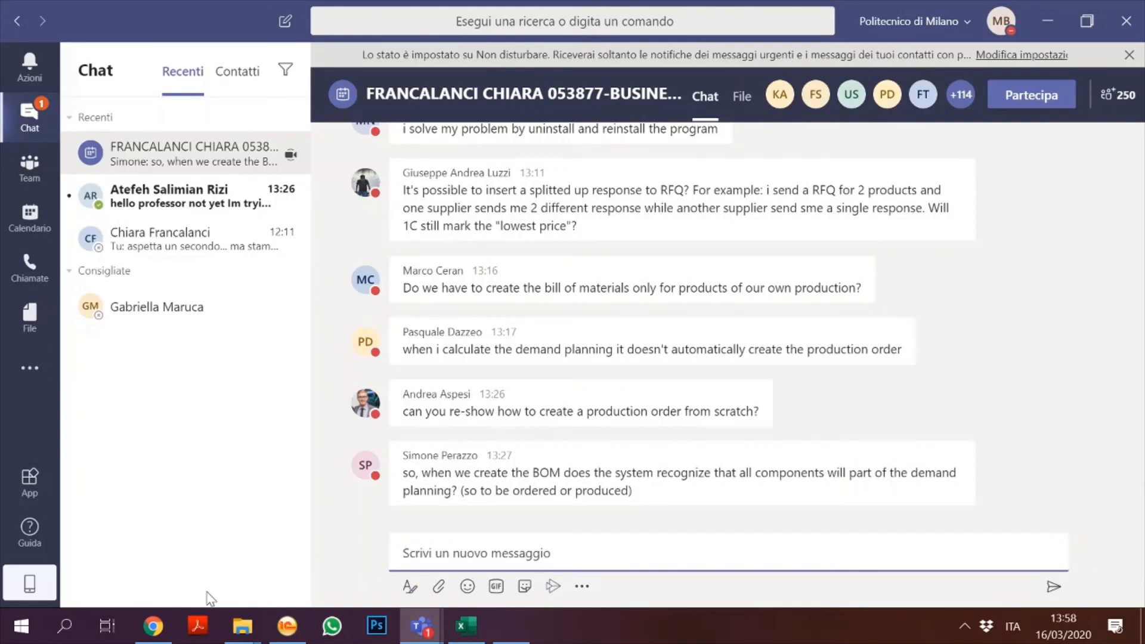
{"action": "left_click", "coordinate": [287, 628]}
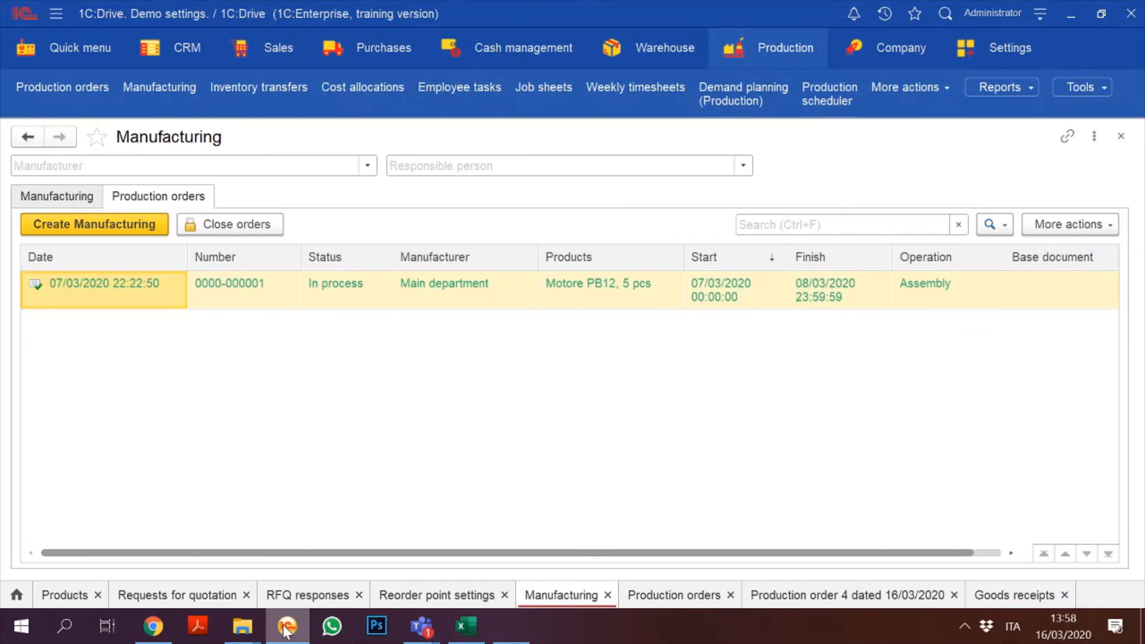
Step: Move from the Sales section to Purchases and expand its full command panel
{"action": "left_click", "coordinate": [279, 57]}
{"action": "left_click", "coordinate": [371, 57]}
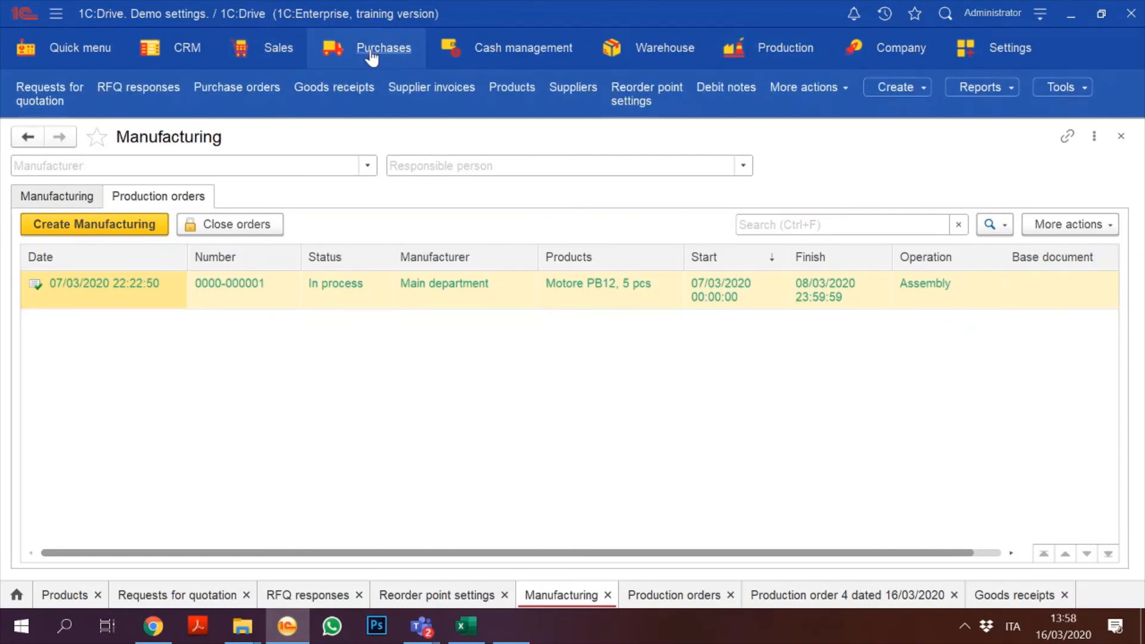
{"action": "left_click", "coordinate": [370, 54]}
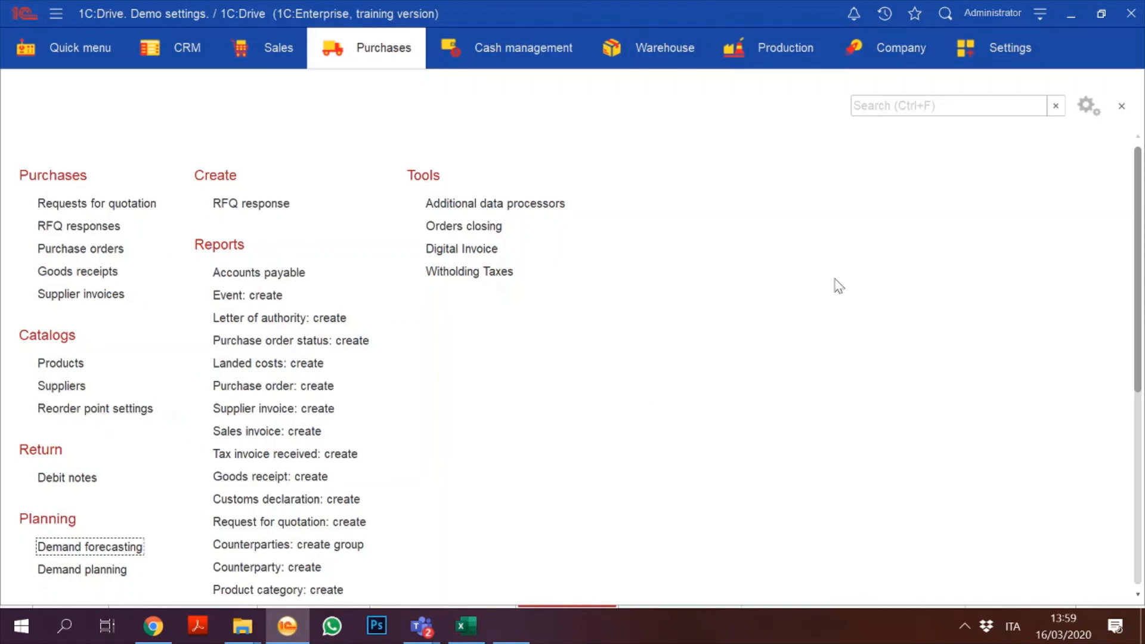
Step: In the Purchases actions panel setup, remove the Create commands from Sales invoice downward and confirm with OK
{"action": "left_click", "coordinate": [1083, 116]}
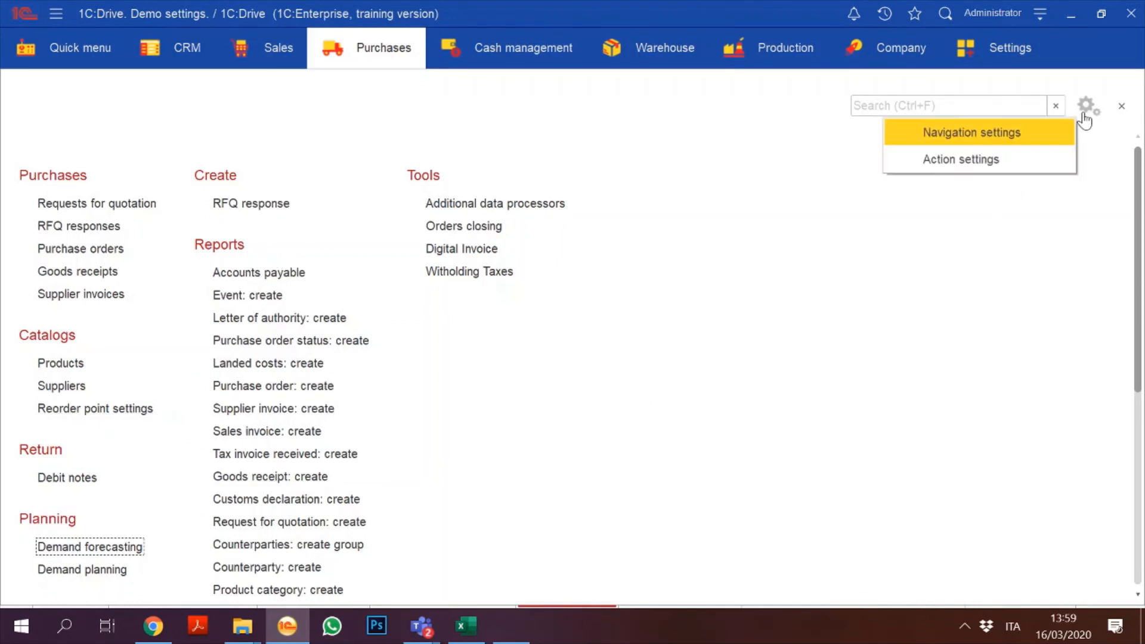
{"action": "left_click", "coordinate": [948, 159]}
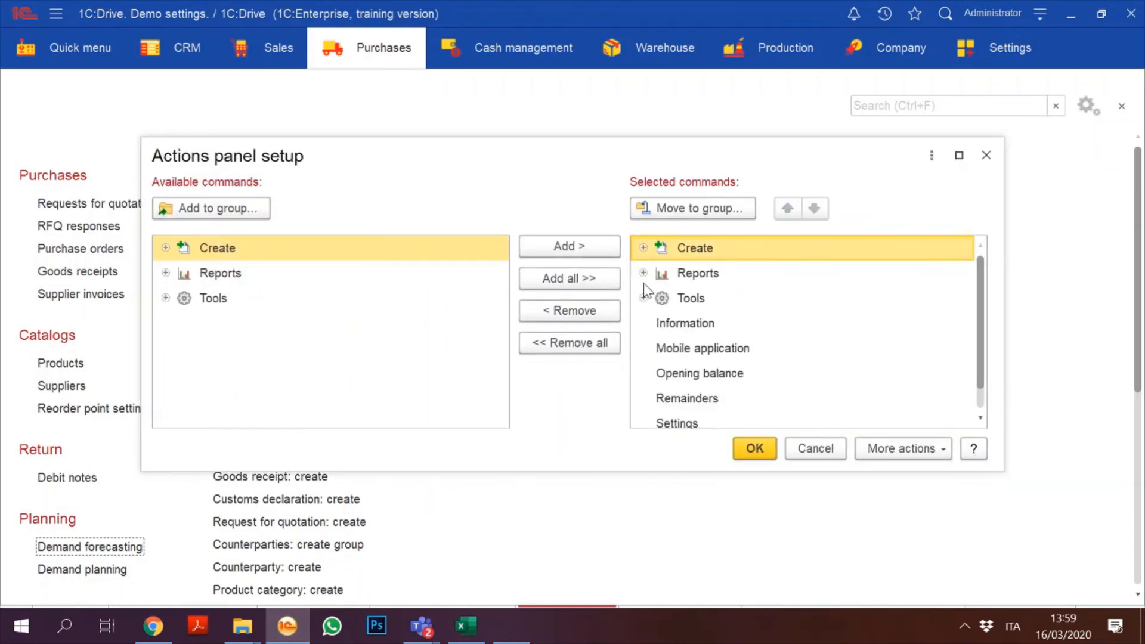
{"action": "left_click", "coordinate": [643, 273]}
{"action": "left_click", "coordinate": [707, 352]}
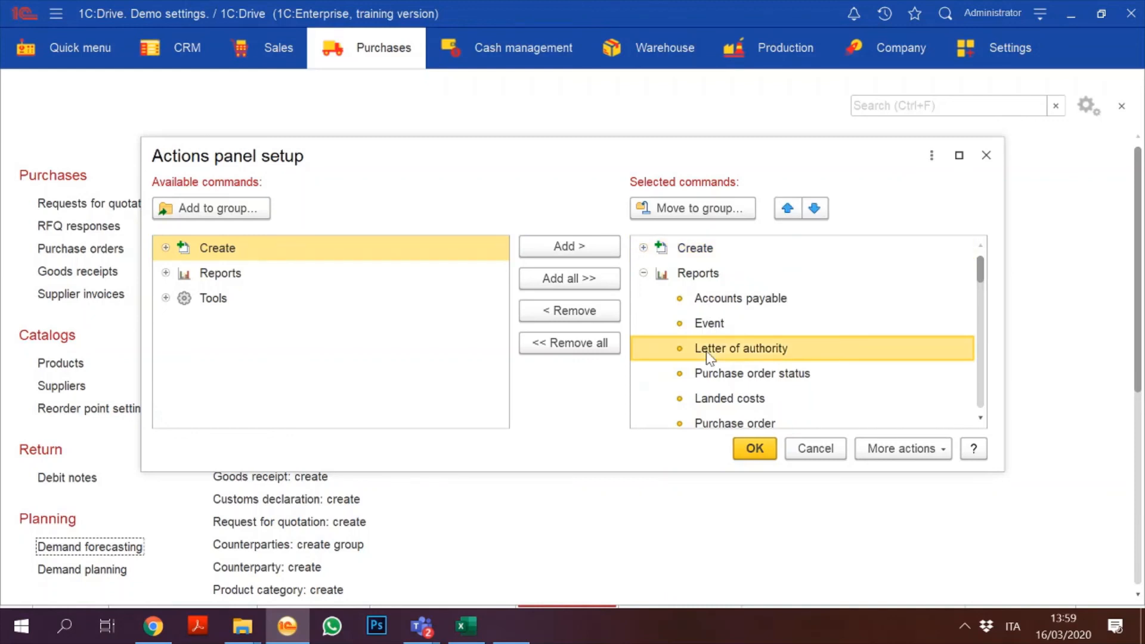
{"action": "key", "text": "Down"}
{"action": "key", "text": "Down"}
{"action": "key", "text": "Down"}
{"action": "key", "text": "Down"}
{"action": "key", "text": "Down"}
{"action": "key", "text": "Down"}
{"action": "key", "text": "Down"}
{"action": "key", "text": "Down"}
{"action": "key", "text": "Down"}
{"action": "key", "text": "Down"}
{"action": "key", "text": "Down"}
{"action": "key", "text": "Down"}
{"action": "key", "text": "Down"}
{"action": "key", "text": "Down"}
{"action": "key", "text": "Up"}
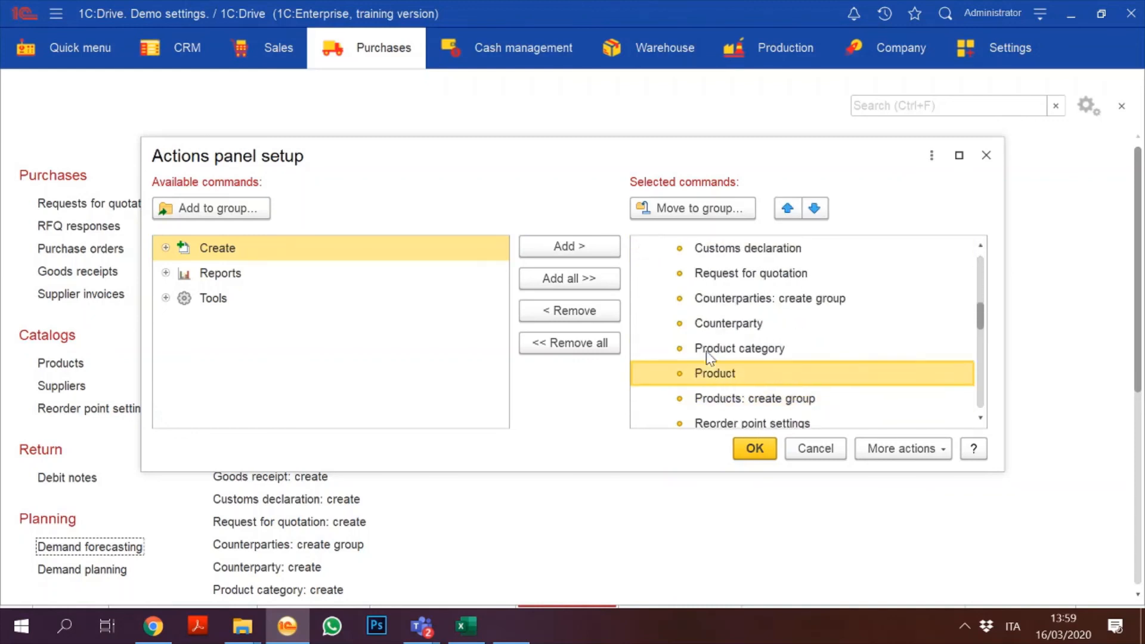
{"action": "key", "text": "Up"}
{"action": "key", "text": "Up"}
{"action": "key", "text": "Down"}
{"action": "key", "text": "Down"}
{"action": "key", "text": "Down"}
{"action": "key", "text": "Down"}
{"action": "key", "text": "Down"}
{"action": "key", "text": "Down"}
{"action": "key", "text": "Down"}
{"action": "key", "text": "Down"}
{"action": "key", "text": "Down"}
{"action": "key", "text": "Down"}
{"action": "key", "text": "Down"}
{"action": "key", "text": "Down"}
{"action": "key", "text": "Down"}
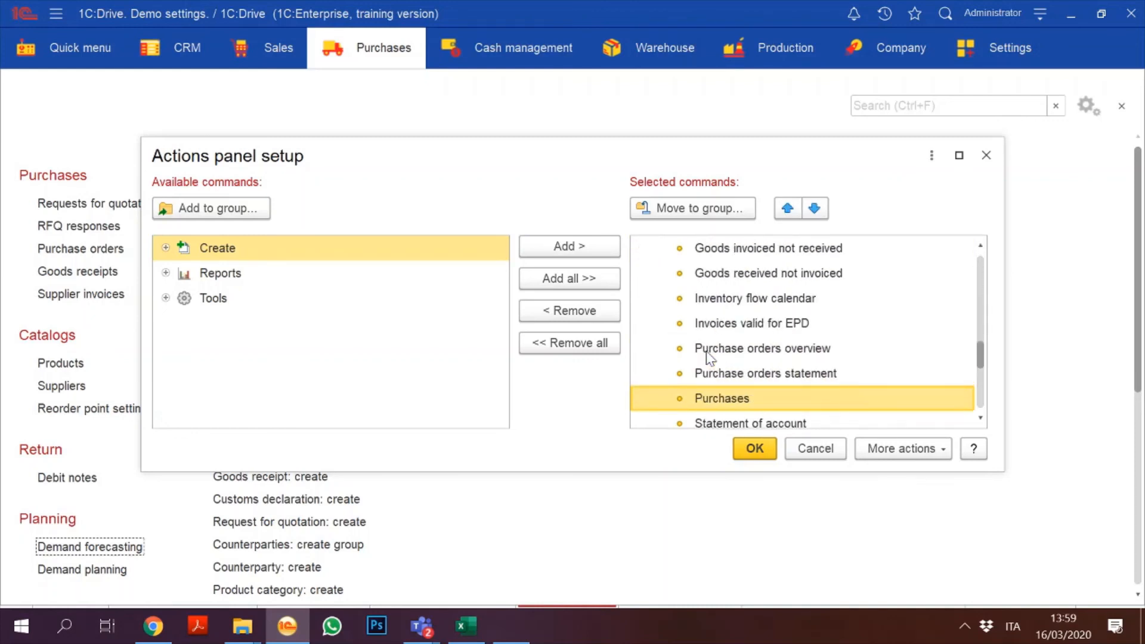
{"action": "key", "text": "Down"}
{"action": "key", "text": "Down"}
{"action": "key", "text": "Down"}
{"action": "key", "text": "Down"}
{"action": "key", "text": "Down"}
{"action": "key", "text": "Down"}
{"action": "key", "text": "Down"}
{"action": "key", "text": "Down"}
{"action": "key", "text": "Down"}
{"action": "key", "text": "Down"}
{"action": "key", "text": "Up"}
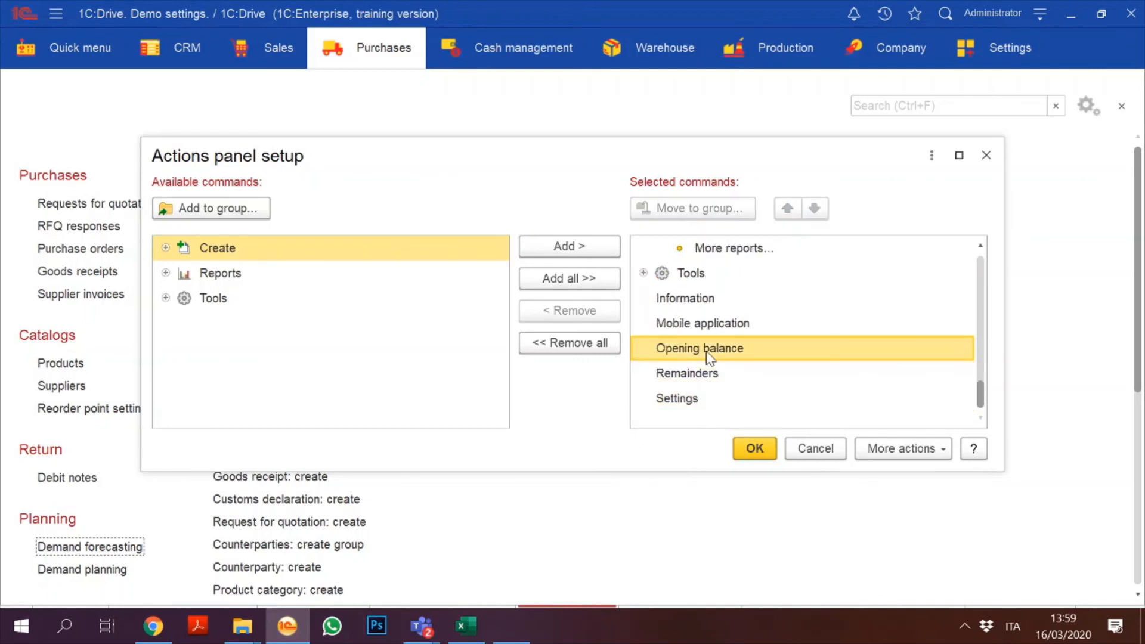
{"action": "key", "text": "Up"}
{"action": "key", "text": "Up"}
{"action": "key", "text": "Up"}
{"action": "key", "text": "Up"}
{"action": "key", "text": "Up"}
{"action": "key", "text": "Up"}
{"action": "key", "text": "Up"}
{"action": "key", "text": "Up"}
{"action": "key", "text": "Up"}
{"action": "key", "text": "Up"}
{"action": "key", "text": "Up"}
{"action": "key", "text": "Up"}
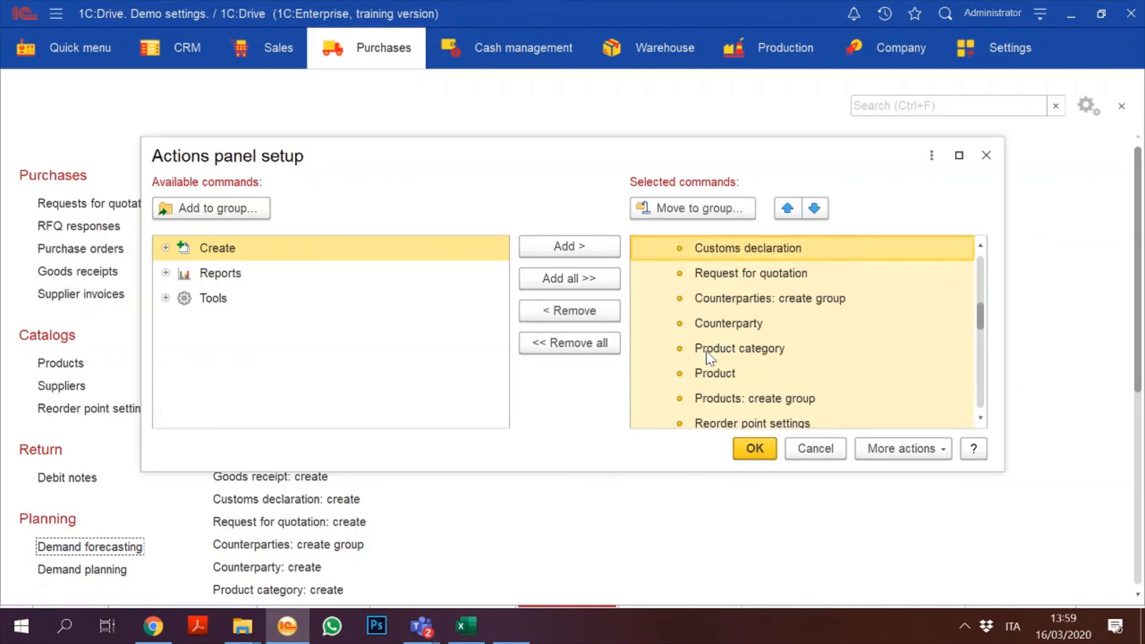
{"action": "key", "text": "Up"}
{"action": "key", "text": "Up"}
{"action": "key", "text": "Up"}
{"action": "key", "text": "Up"}
{"action": "key", "text": "Up"}
{"action": "key", "text": "Up"}
{"action": "key", "text": "Up"}
{"action": "key", "text": "Down"}
{"action": "key", "text": "Down"}
{"action": "key", "text": "Down"}
{"action": "key", "text": "Down"}
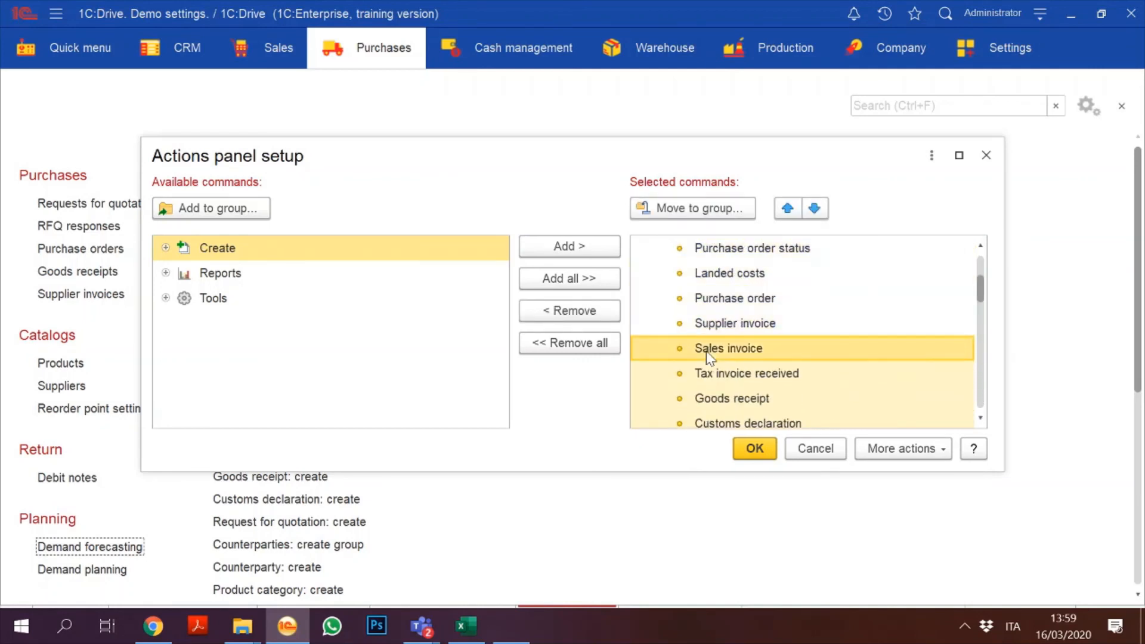
{"action": "left_click", "coordinate": [590, 310]}
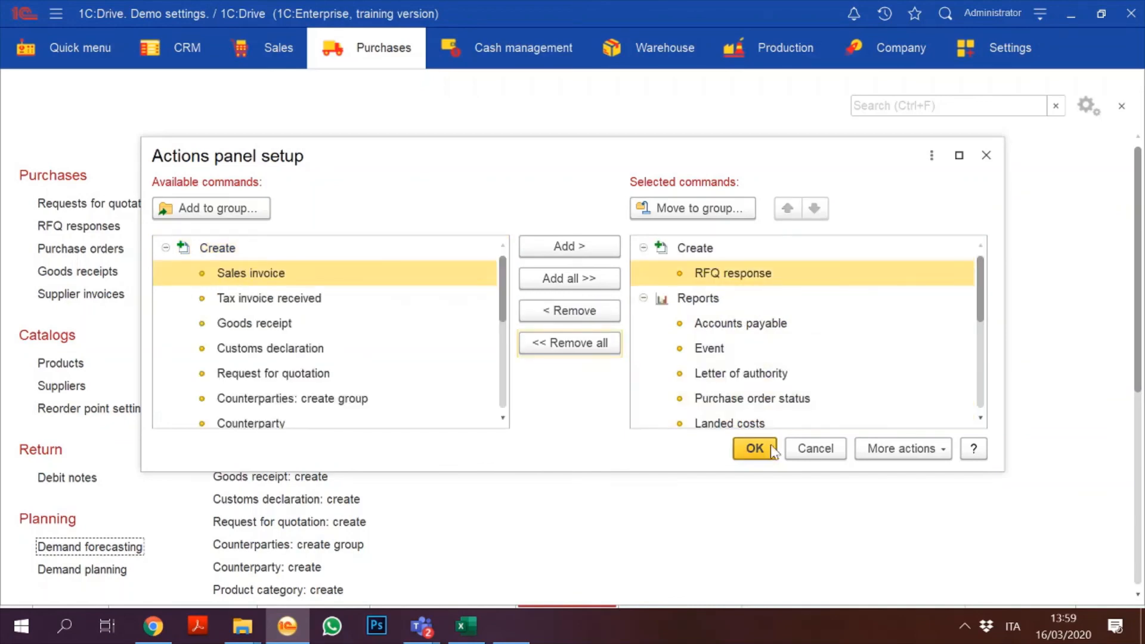
{"action": "left_click", "coordinate": [755, 446]}
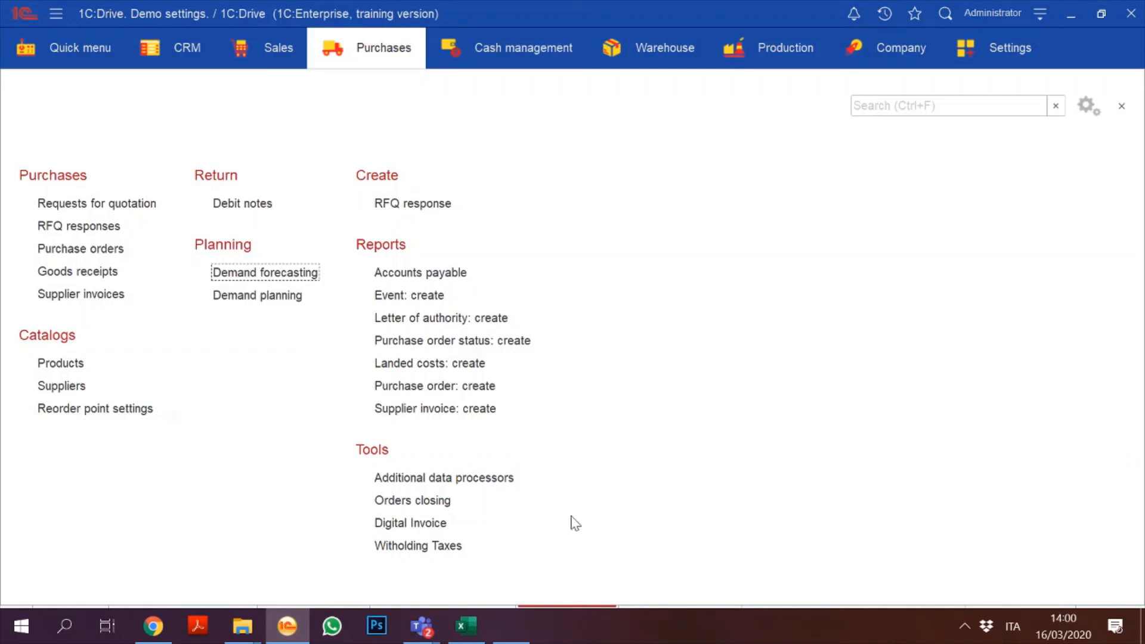
Step: Dismiss the Teams previews and return to 1C:Drive
{"action": "mouse_move", "coordinate": [429, 630]}
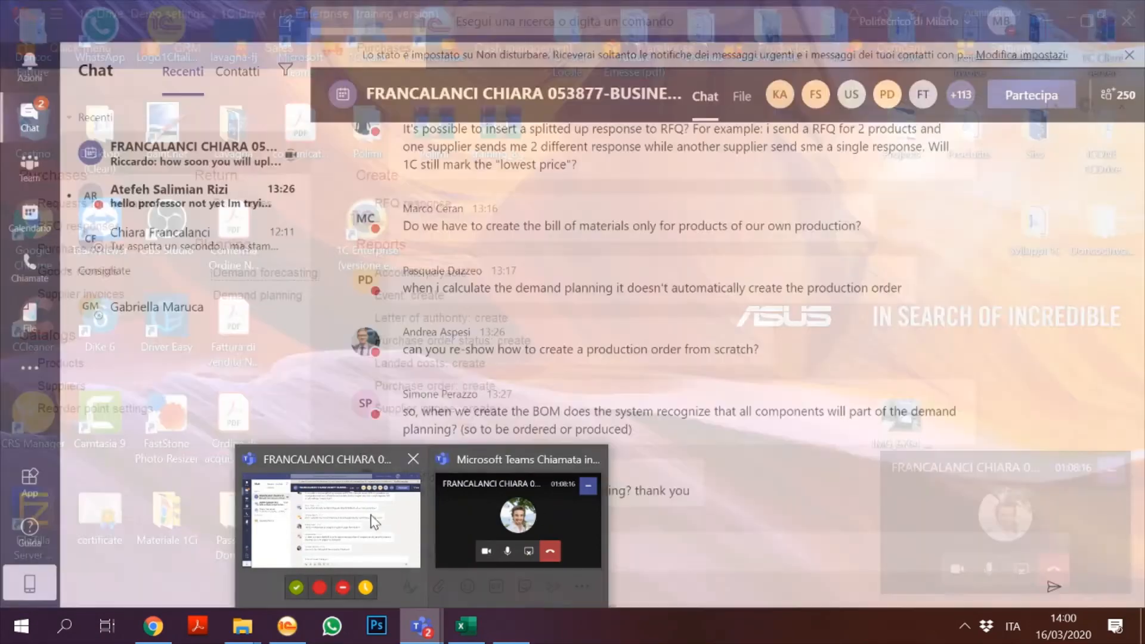
{"action": "mouse_move", "coordinate": [361, 524]}
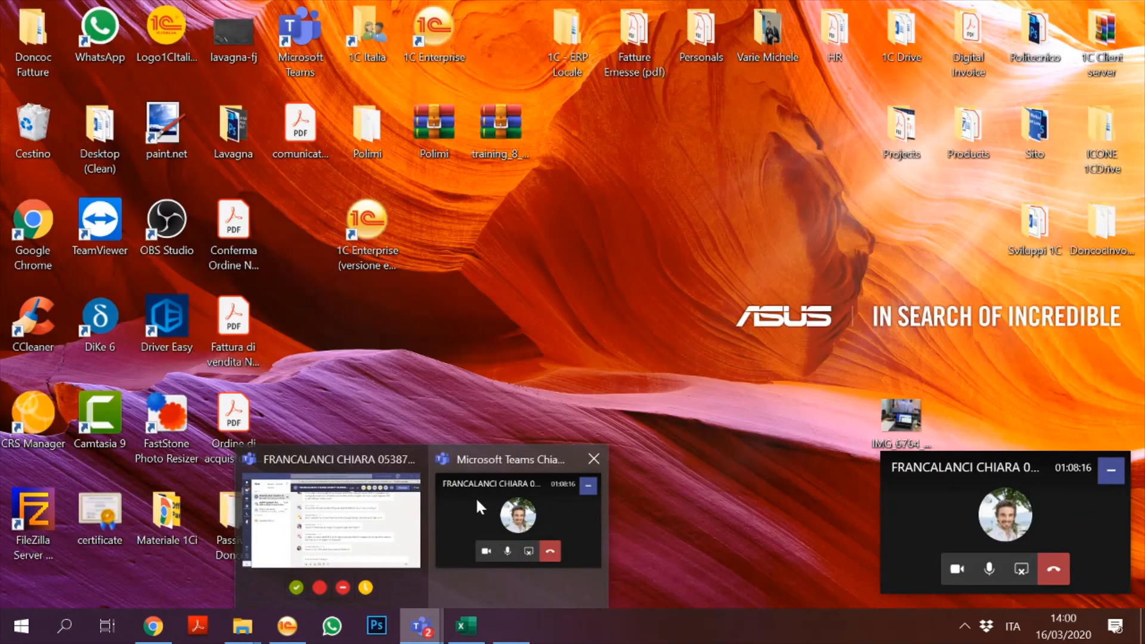
{"action": "left_click", "coordinate": [474, 497]}
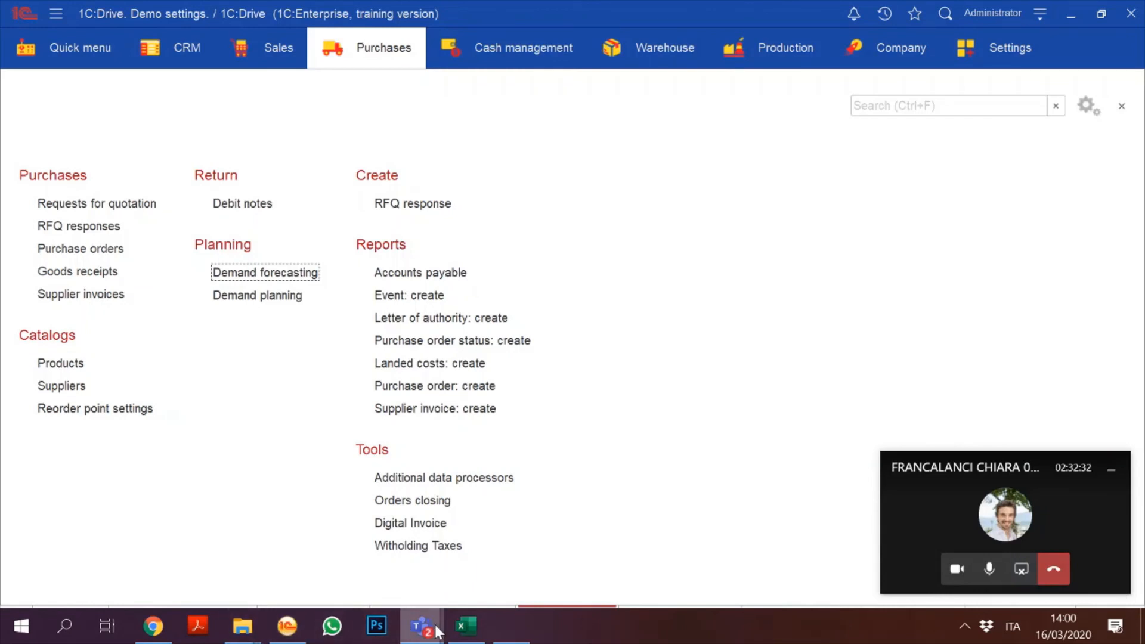
Step: Bring the Teams course chat forward and return to the full meeting call view
{"action": "mouse_move", "coordinate": [422, 627]}
{"action": "left_click", "coordinate": [403, 549]}
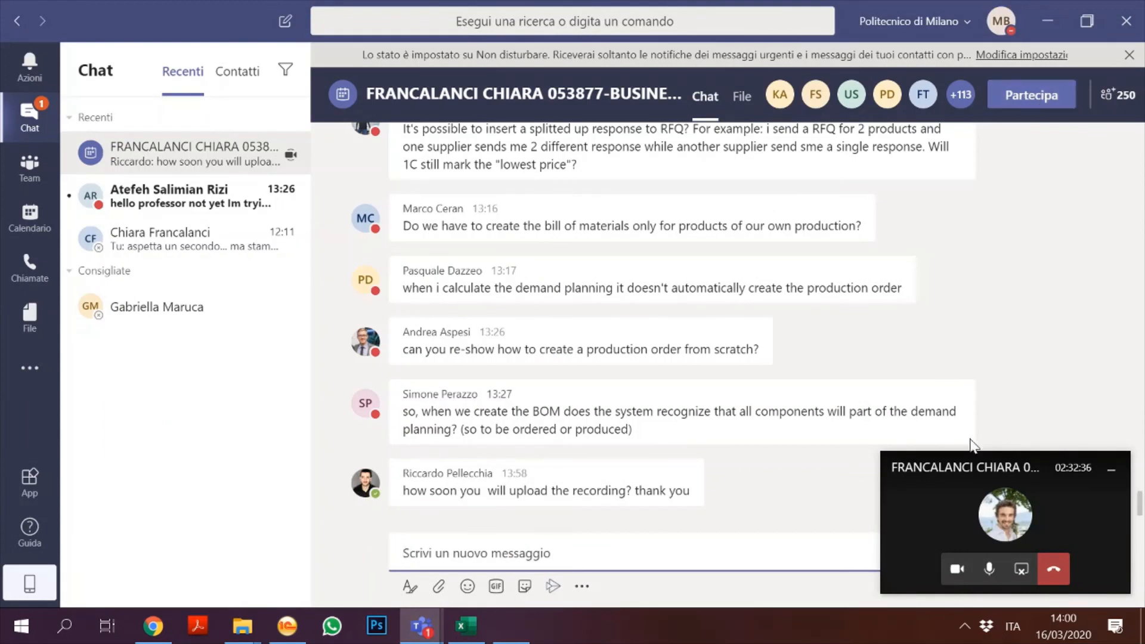
{"action": "left_click_drag", "start_coordinate": [946, 460], "coordinate": [762, 174]}
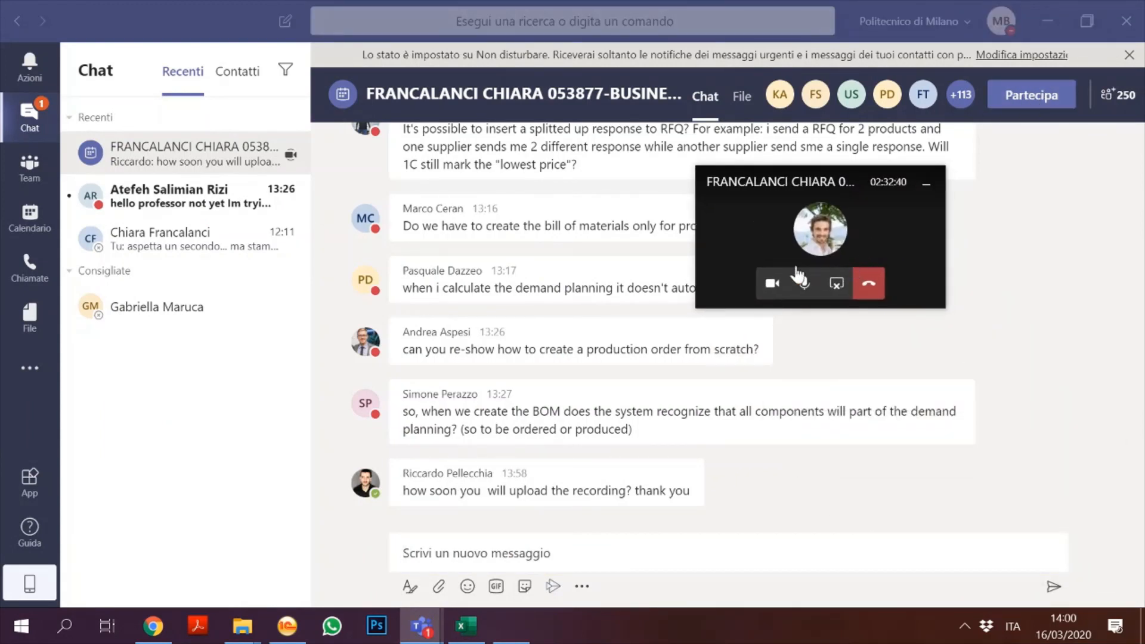
{"action": "left_click", "coordinate": [830, 285]}
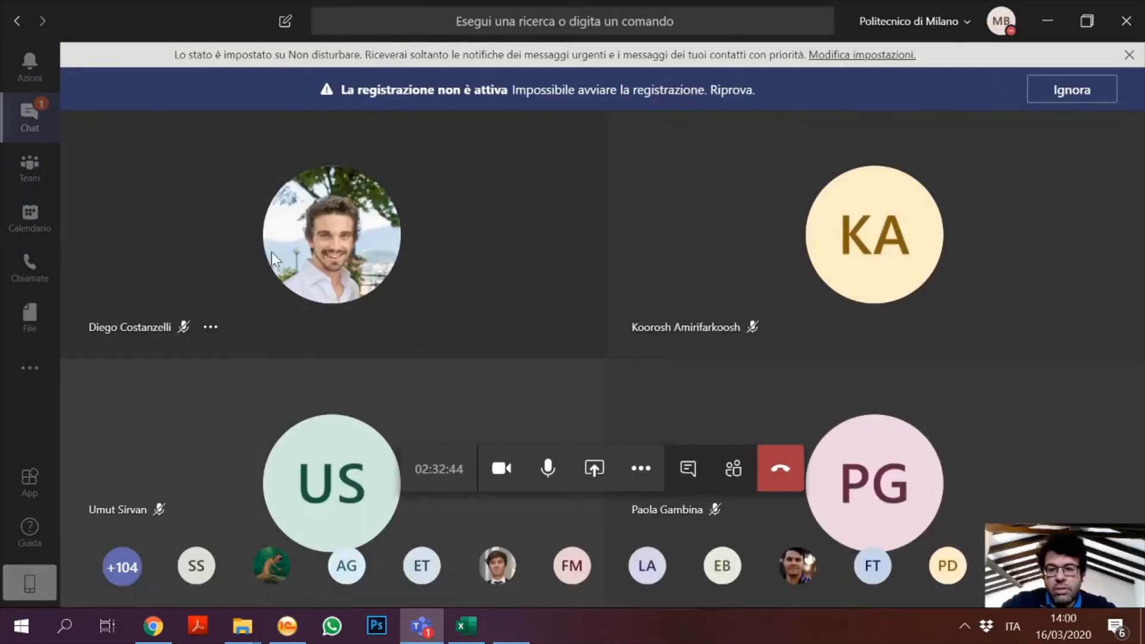
Step: Leave the class meeting call with the red Abbandona button, reaching the call-quality rating screen
{"action": "left_click", "coordinate": [640, 469]}
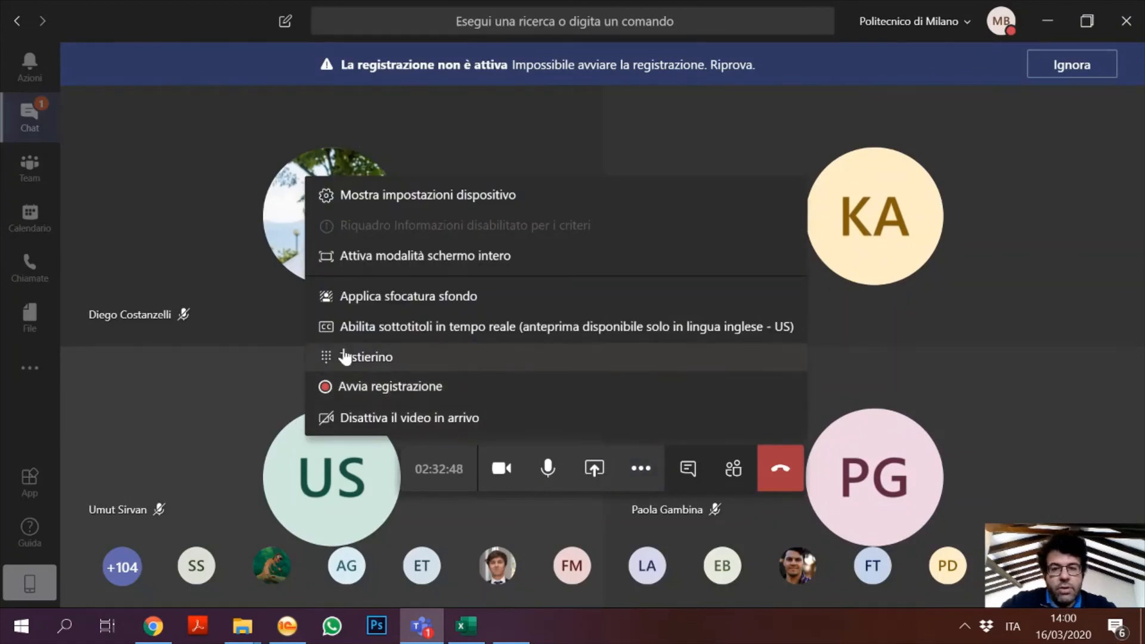
{"action": "left_click", "coordinate": [158, 194]}
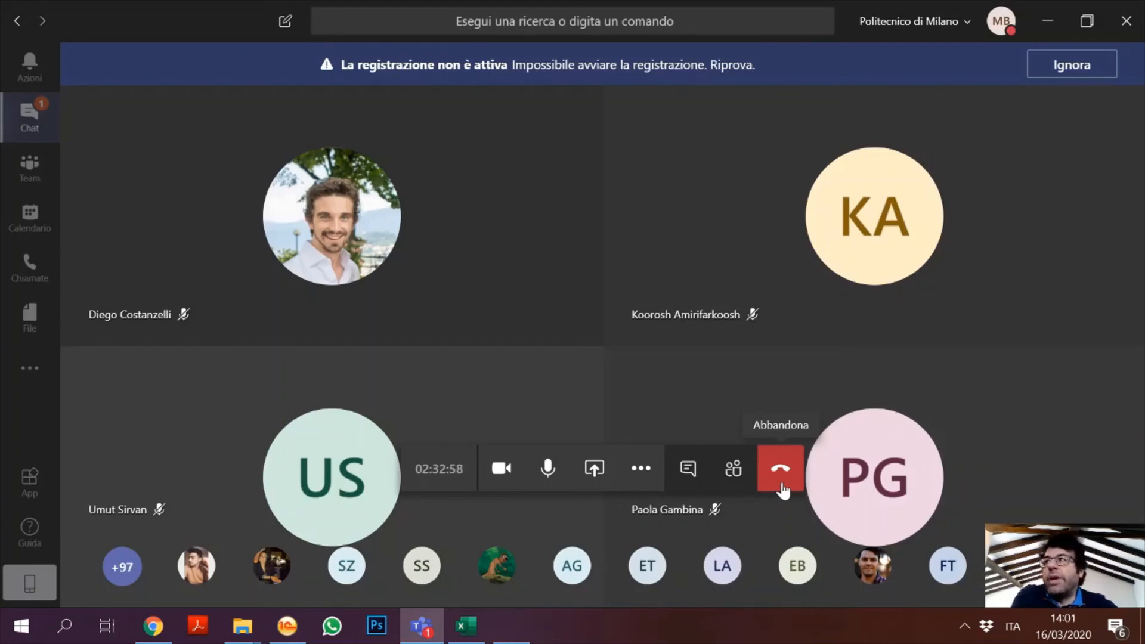
{"action": "left_click", "coordinate": [782, 490]}
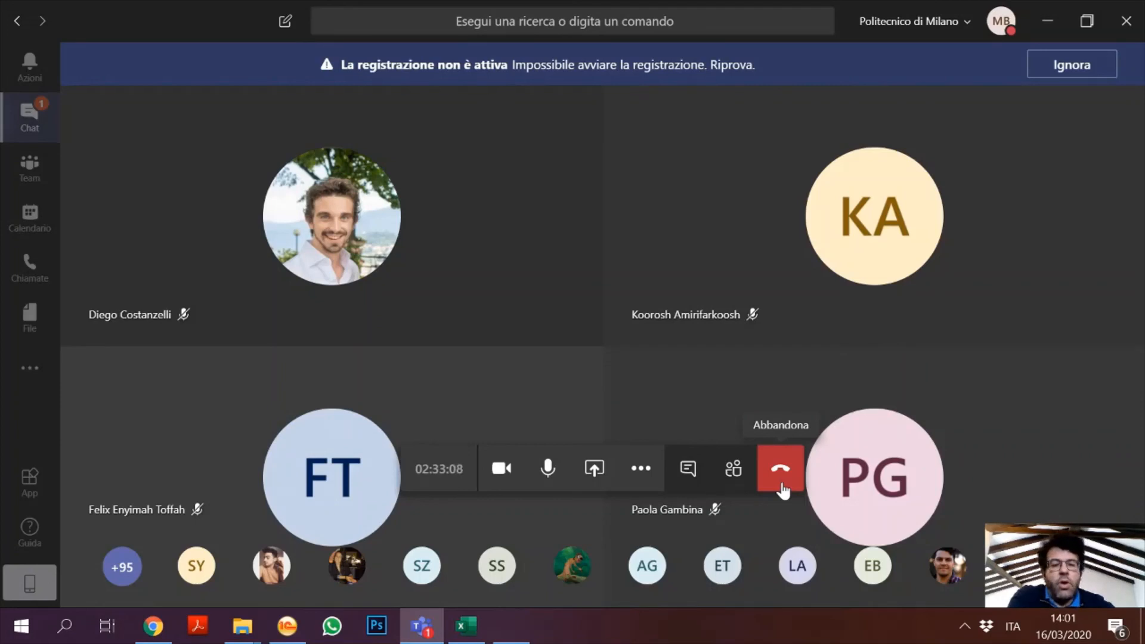
{"action": "left_click", "coordinate": [780, 471]}
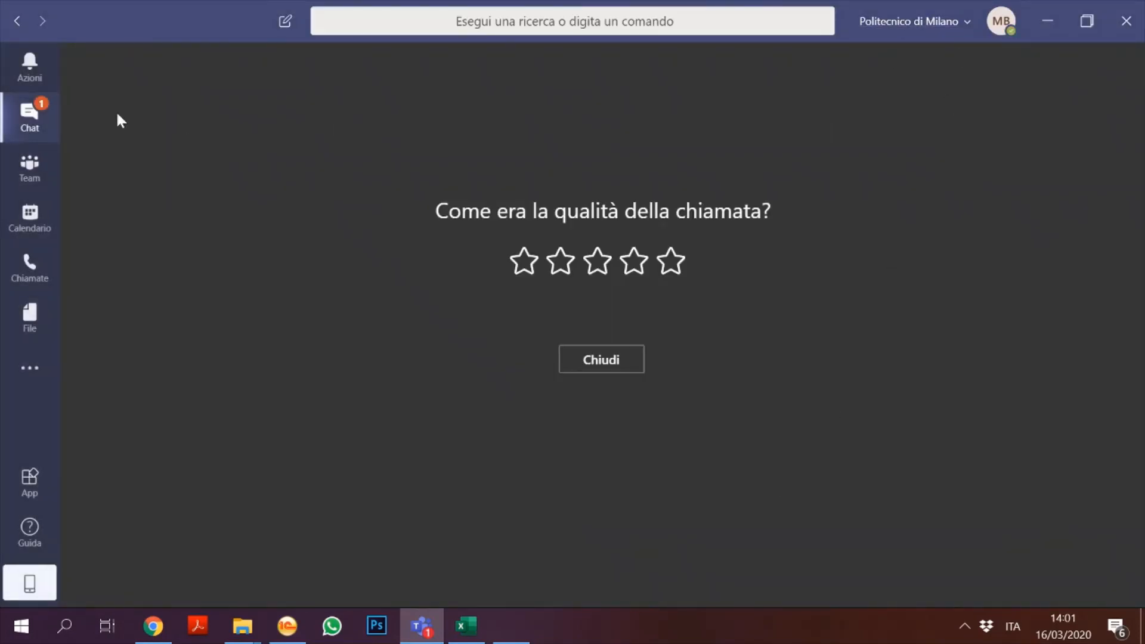
Step: Draft 'i will now' in the course chat, then switch to OBS Studio
{"action": "left_click", "coordinate": [52, 127]}
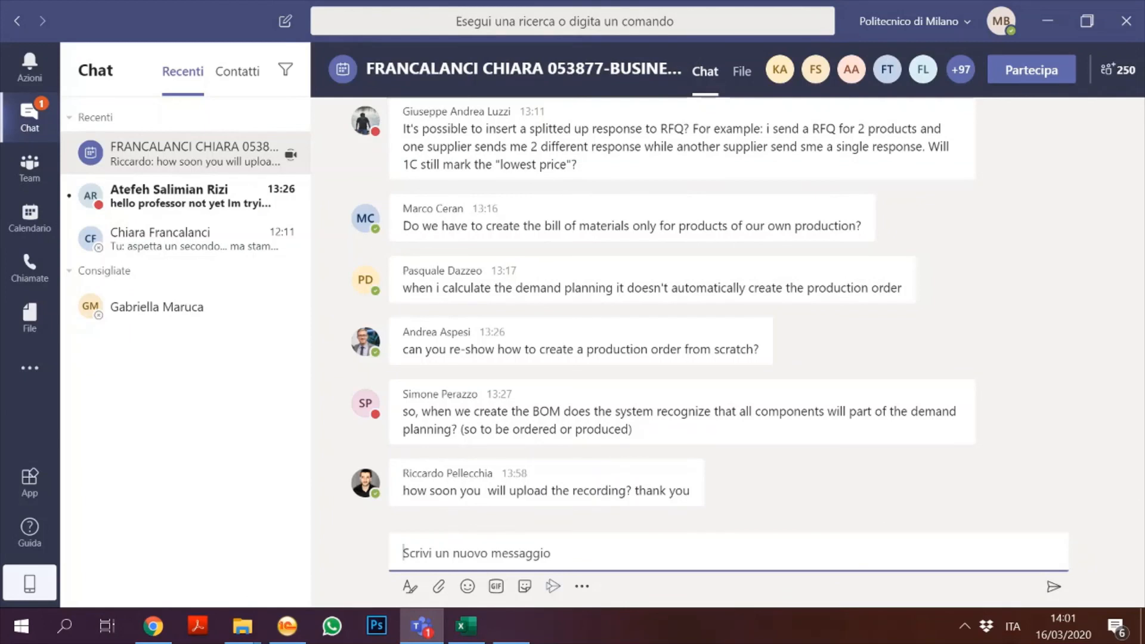
{"action": "type", "text": "i wi"}
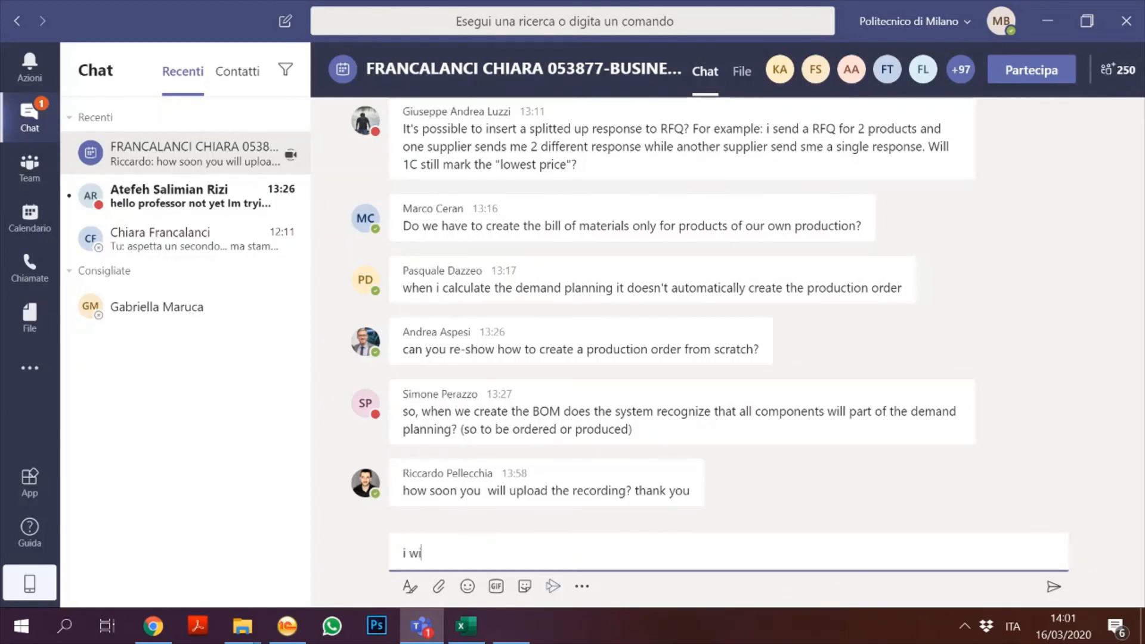
{"action": "type", "text": "ll now"}
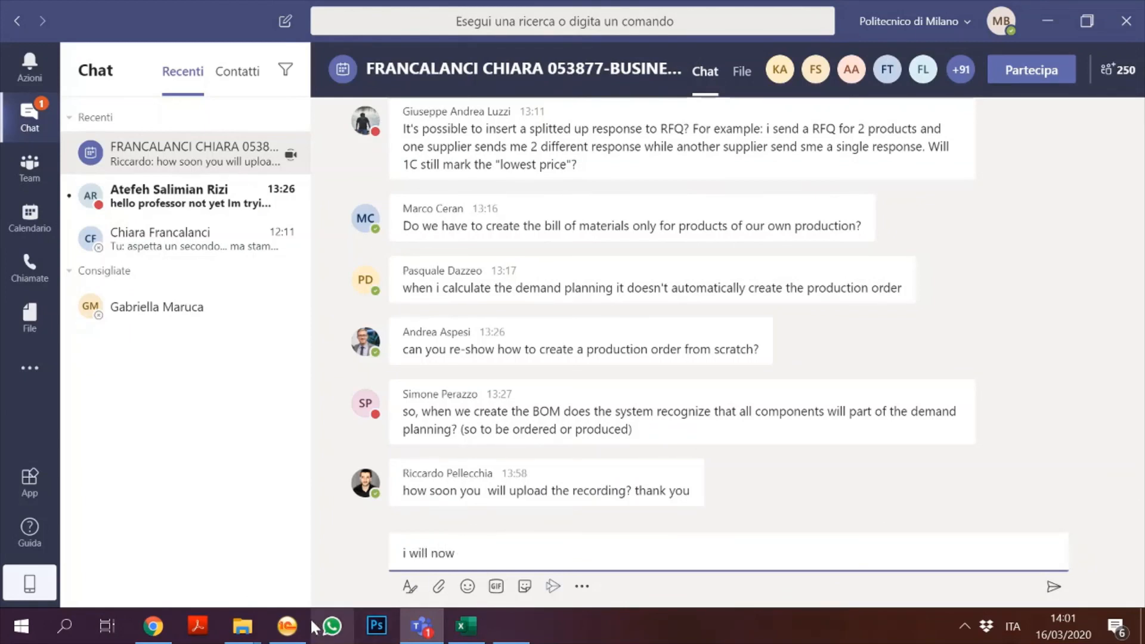
{"action": "left_click", "coordinate": [385, 625]}
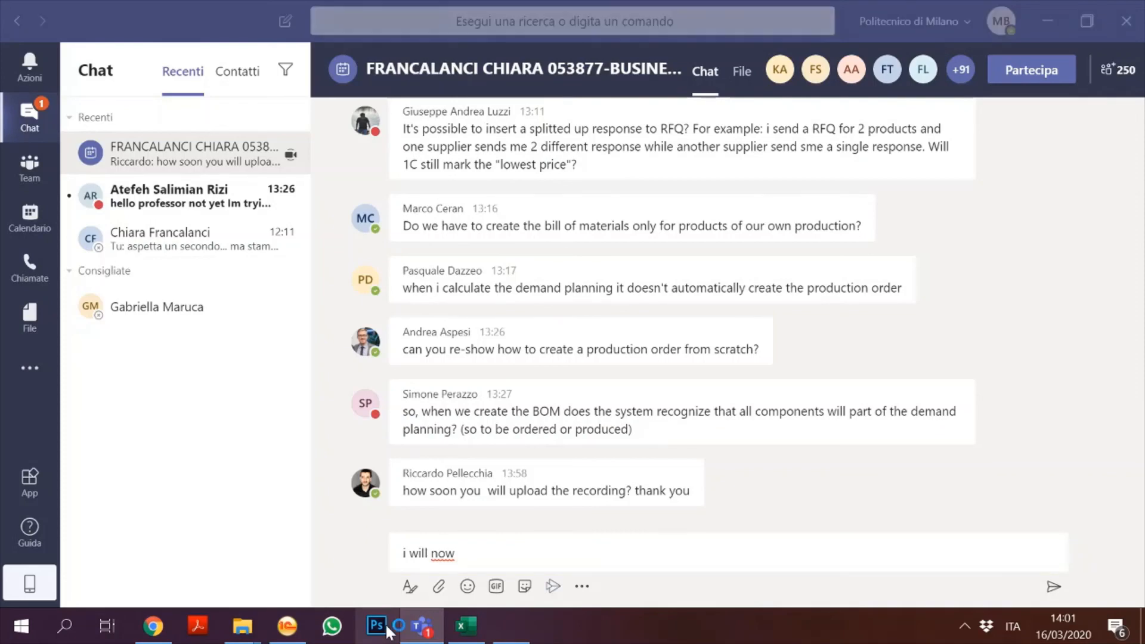
{"action": "left_click", "coordinate": [526, 629]}
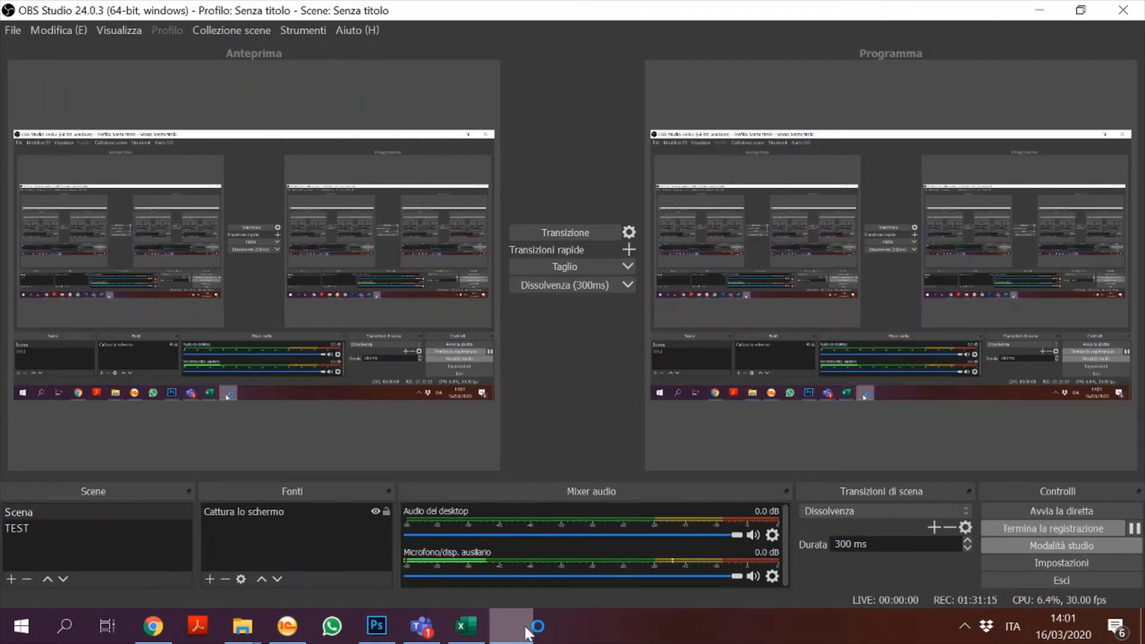